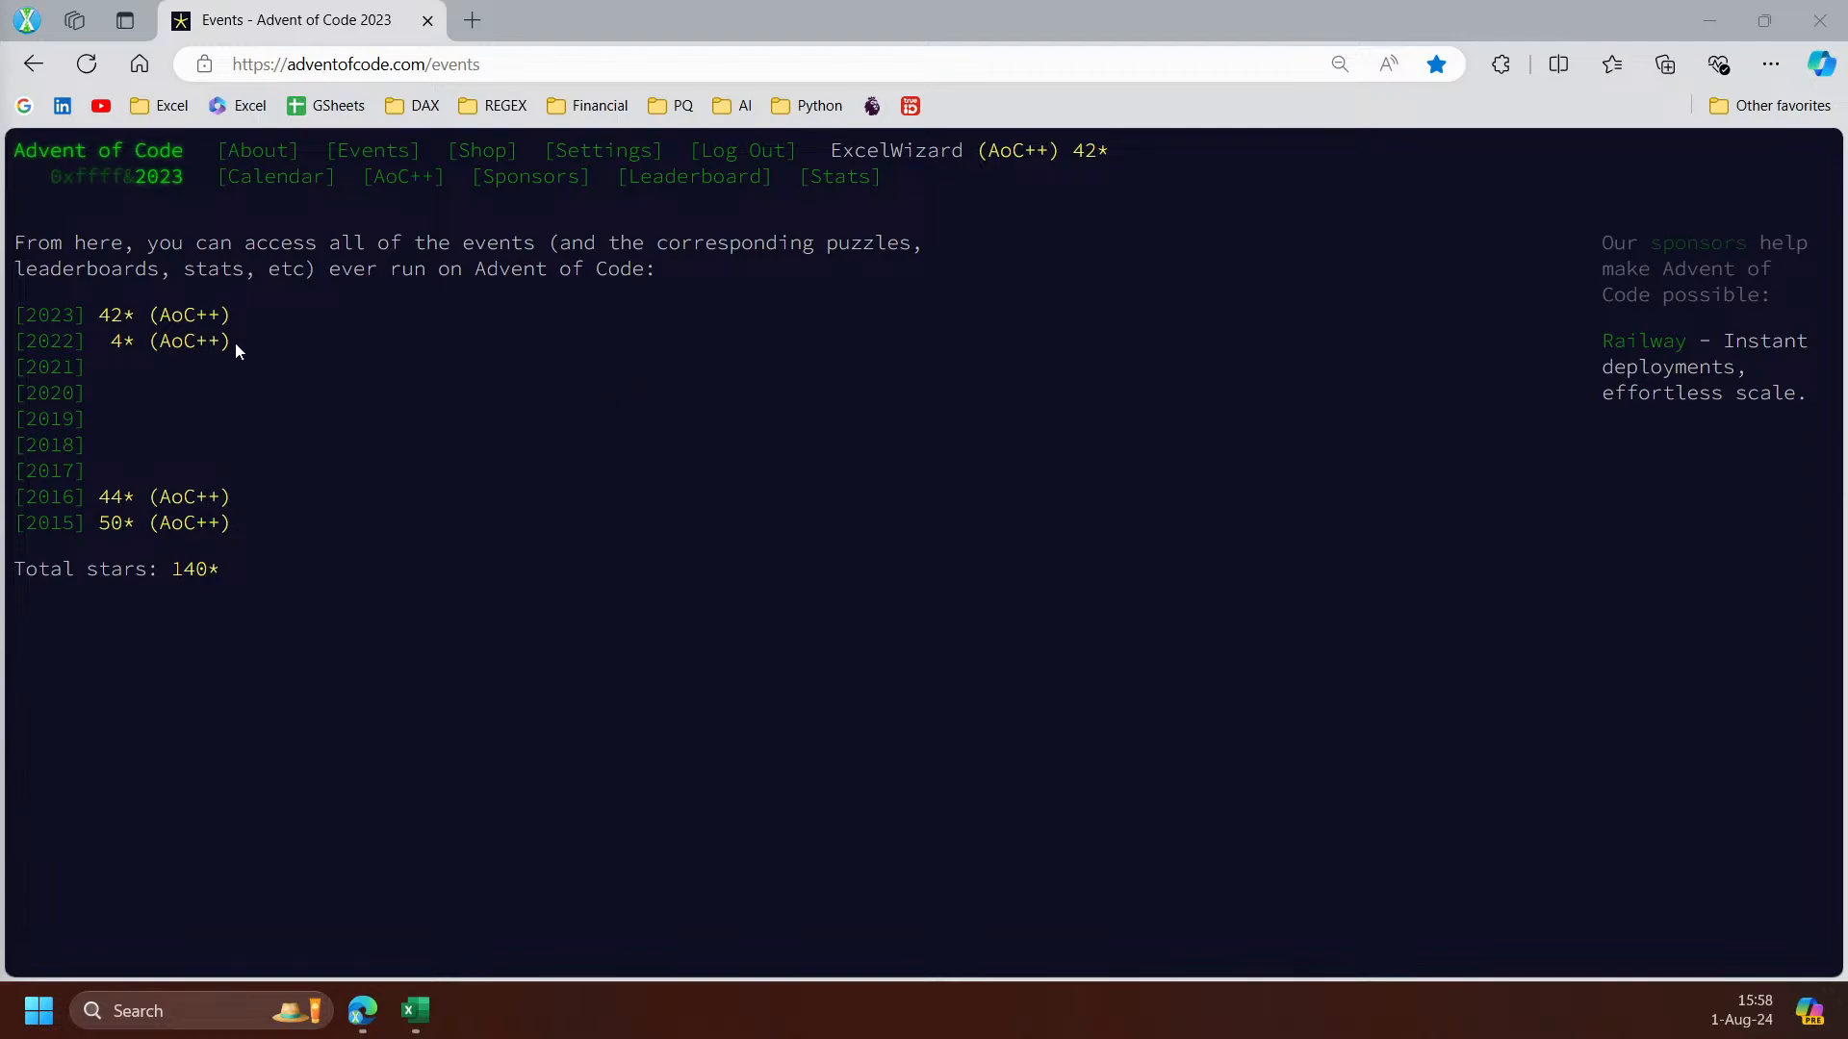
Open the Day 22 puzzle of the 2023 event and read its introduction up to the example brick snapshot
click(58, 317)
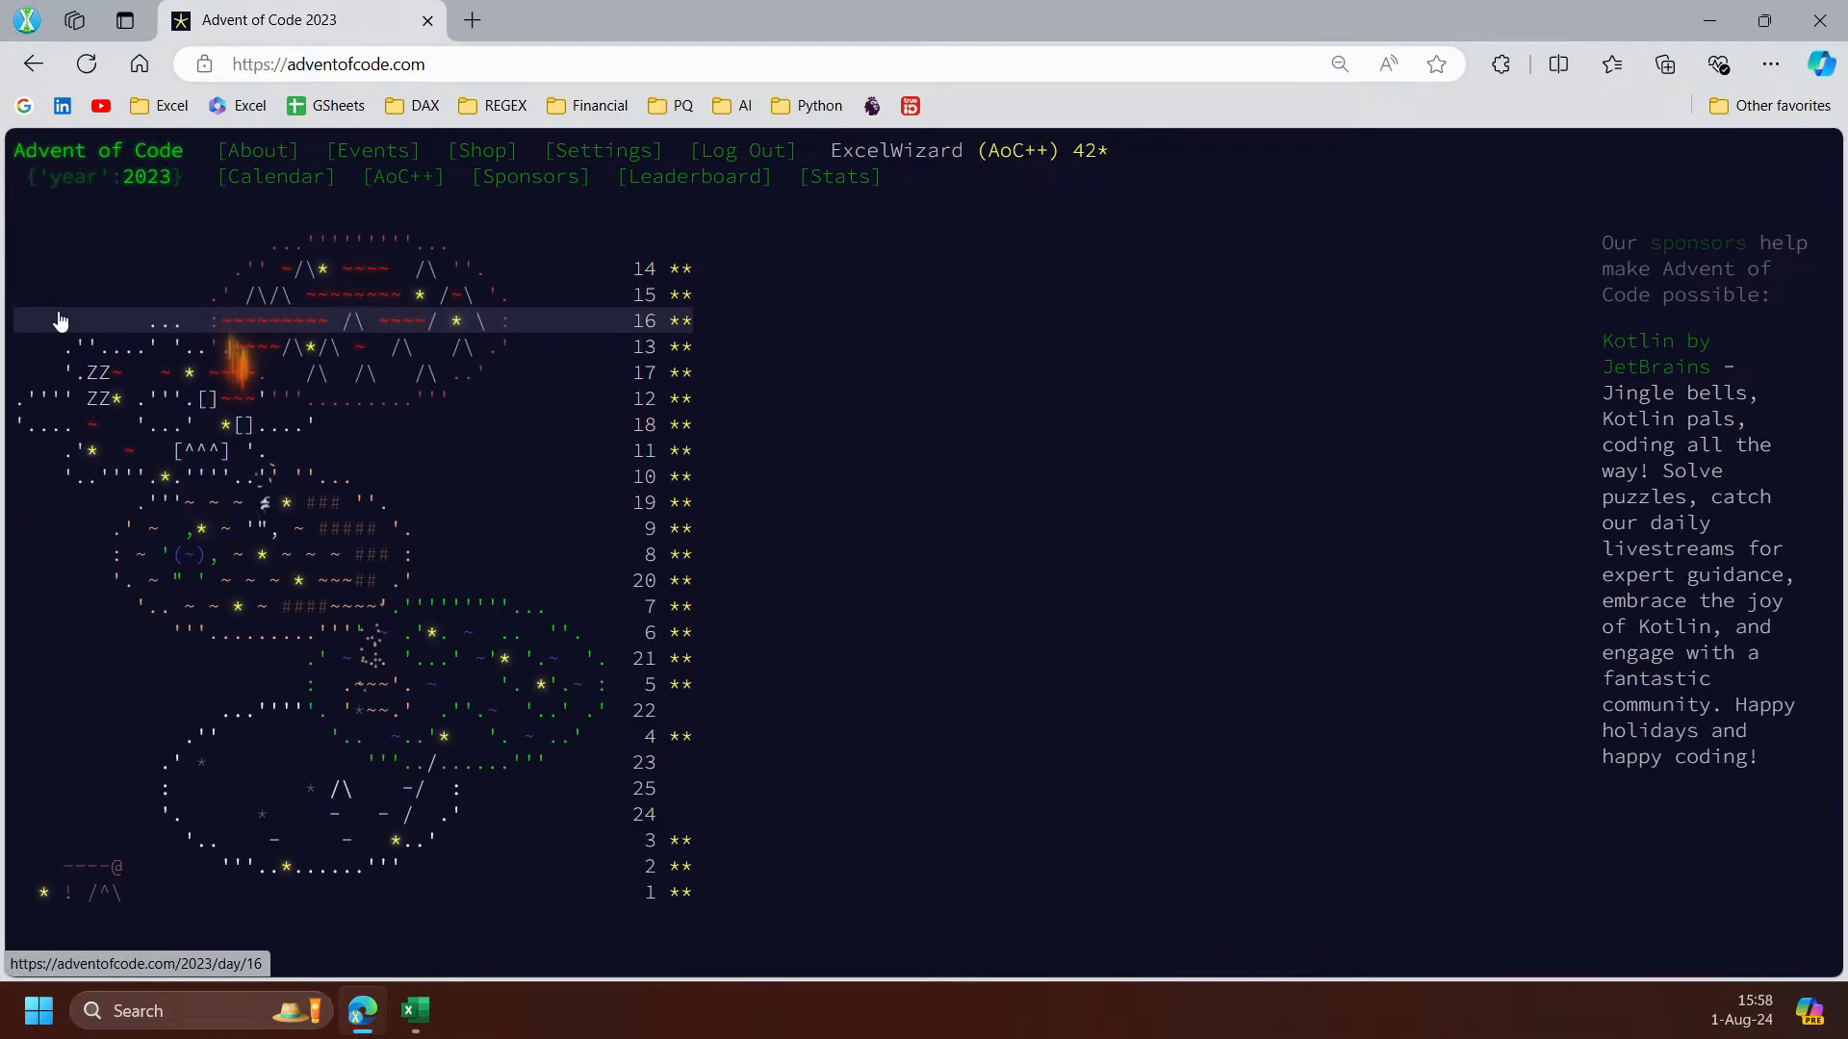
click(446, 712)
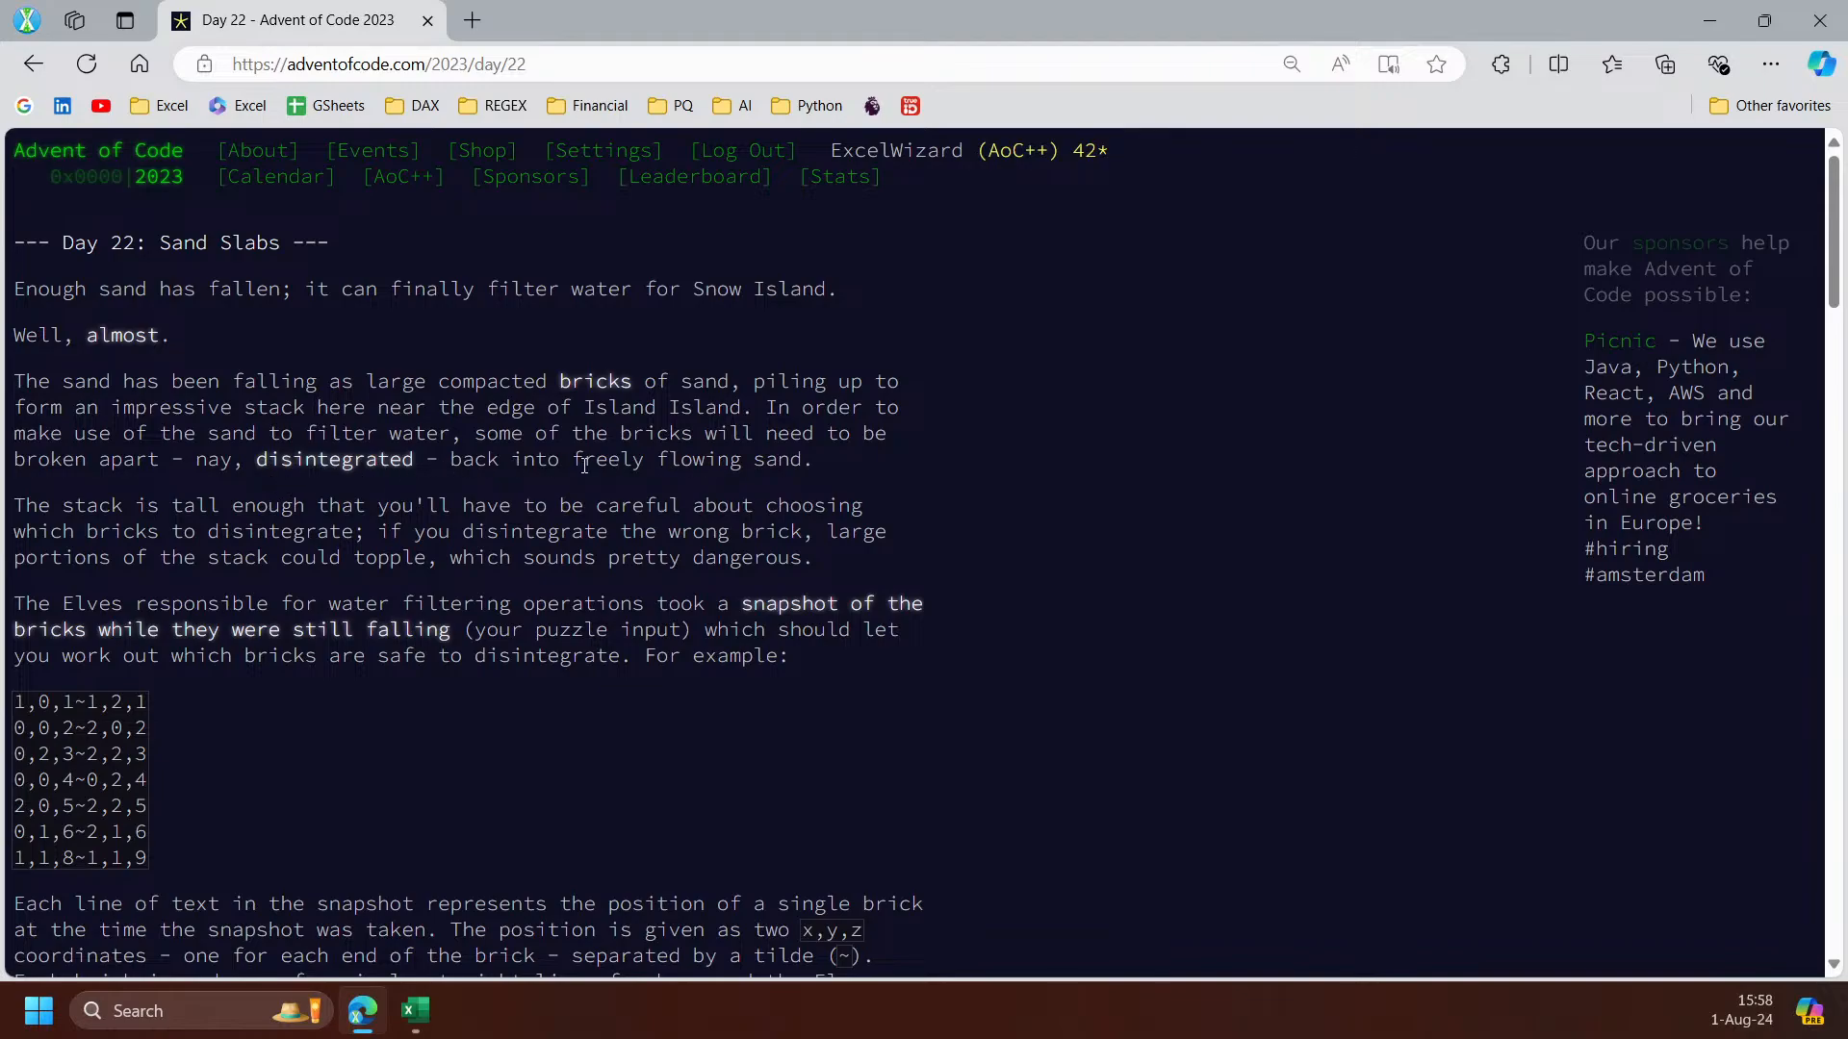
scroll(104, 520, down, 3)
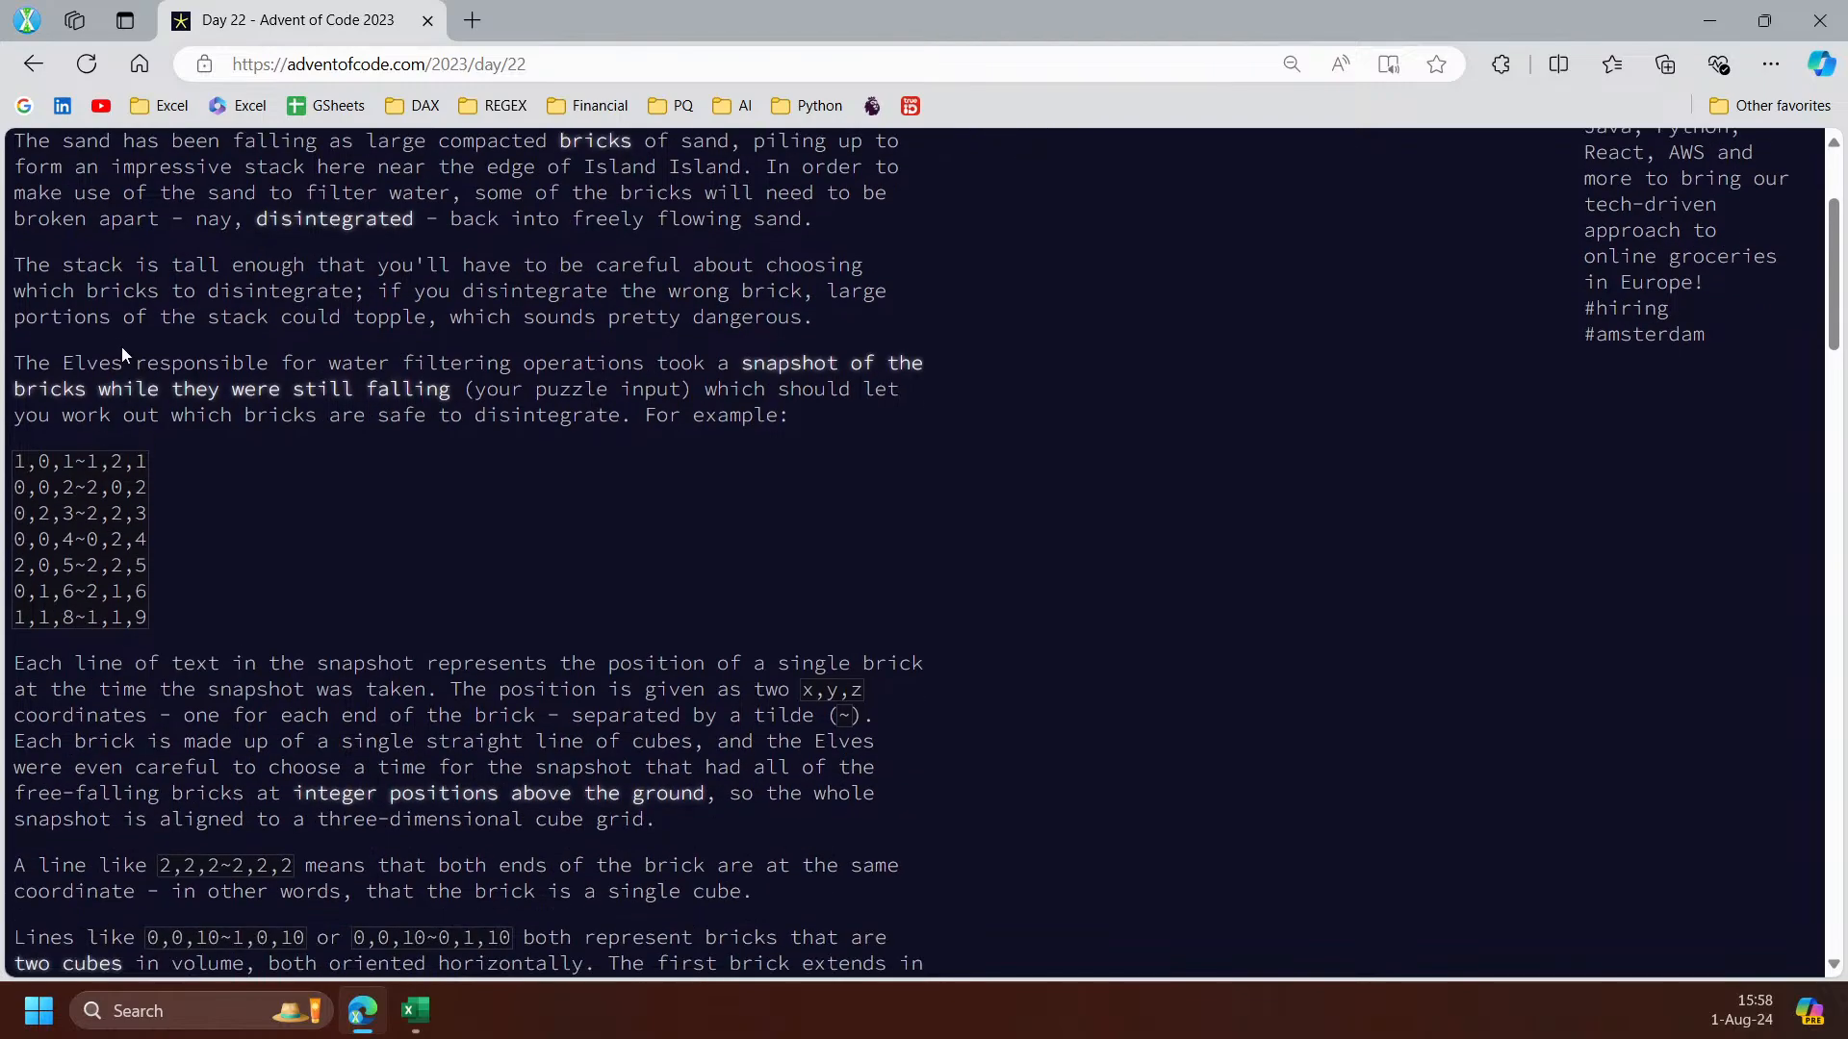
scroll(154, 390, up, 1)
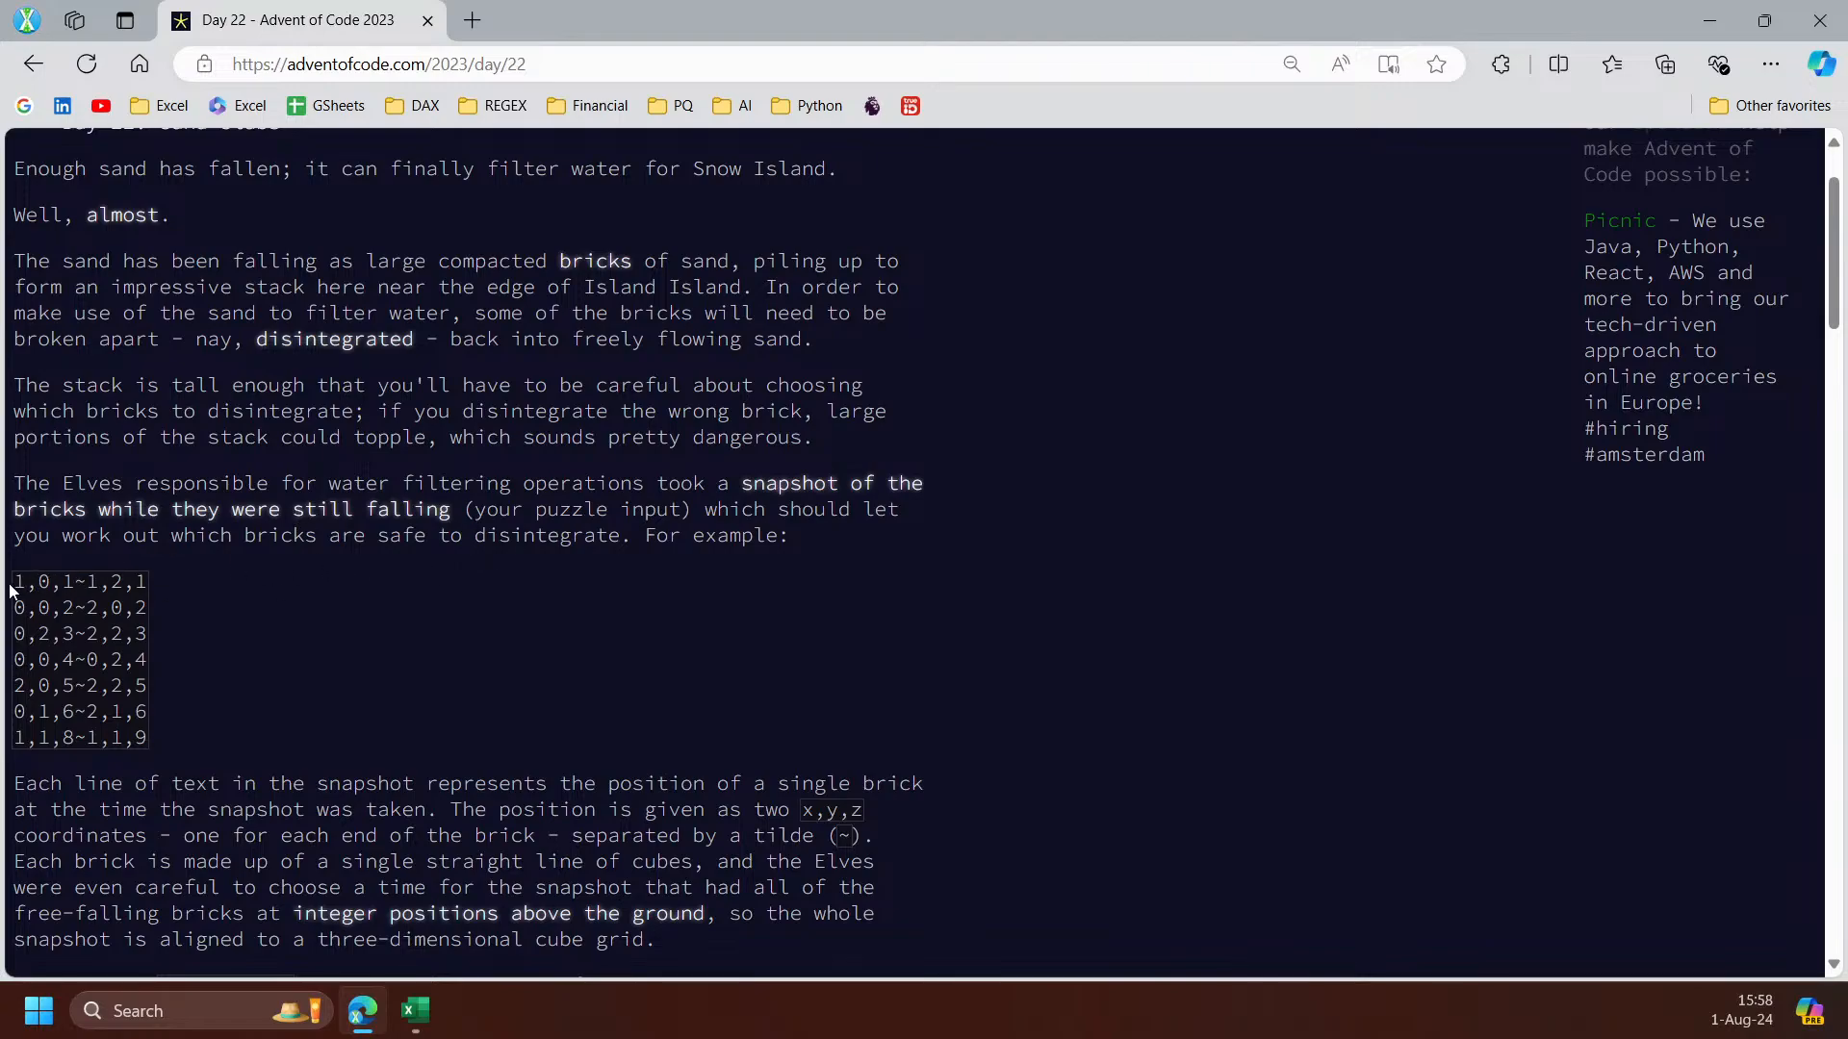
Copy the seven example brick lines into the Excel sheet starting at cell A3, and return to the puzzle page in the browser
drag(13, 582, 157, 736)
right_click(153, 736)
click(415, 1011)
click(82, 427)
key(ctrl+v)
click(494, 721)
click(361, 1010)
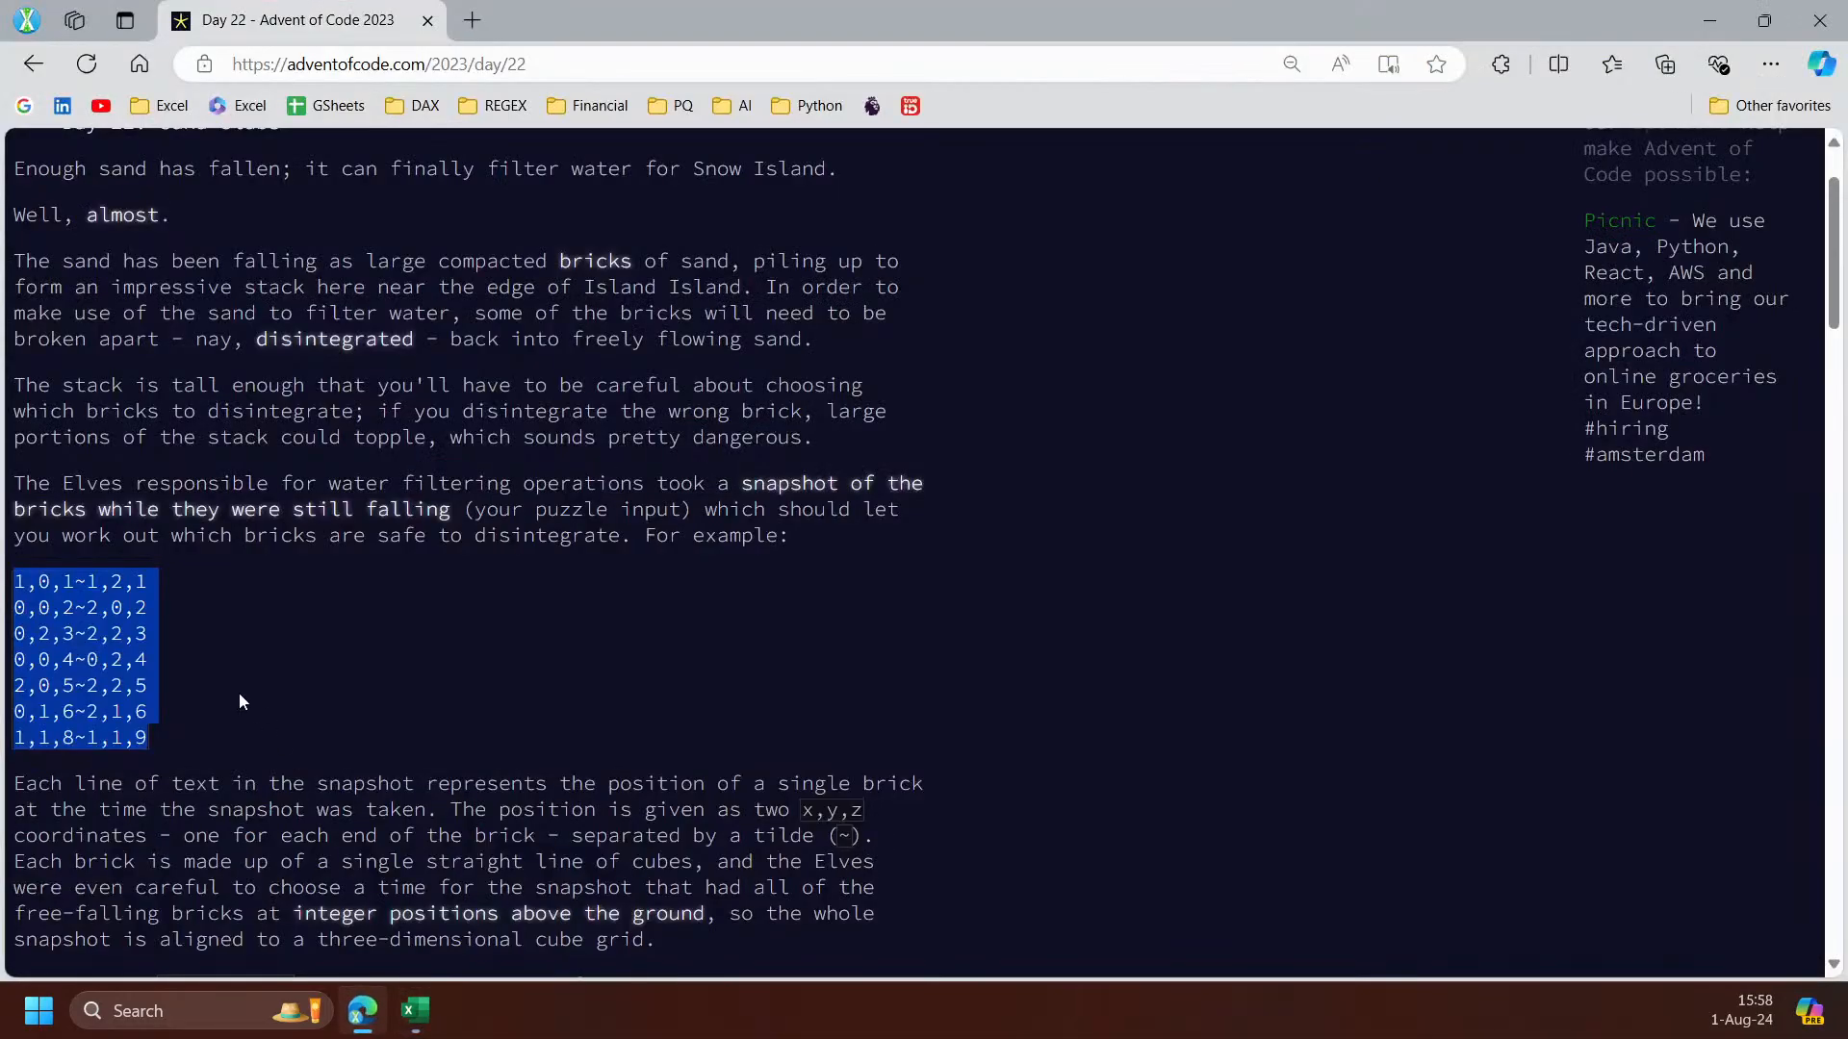
Read how each line encodes a brick's x,y,z end coordinates and orientation, and the rules on ground level and falling bricks
scroll(234, 689, down, 2)
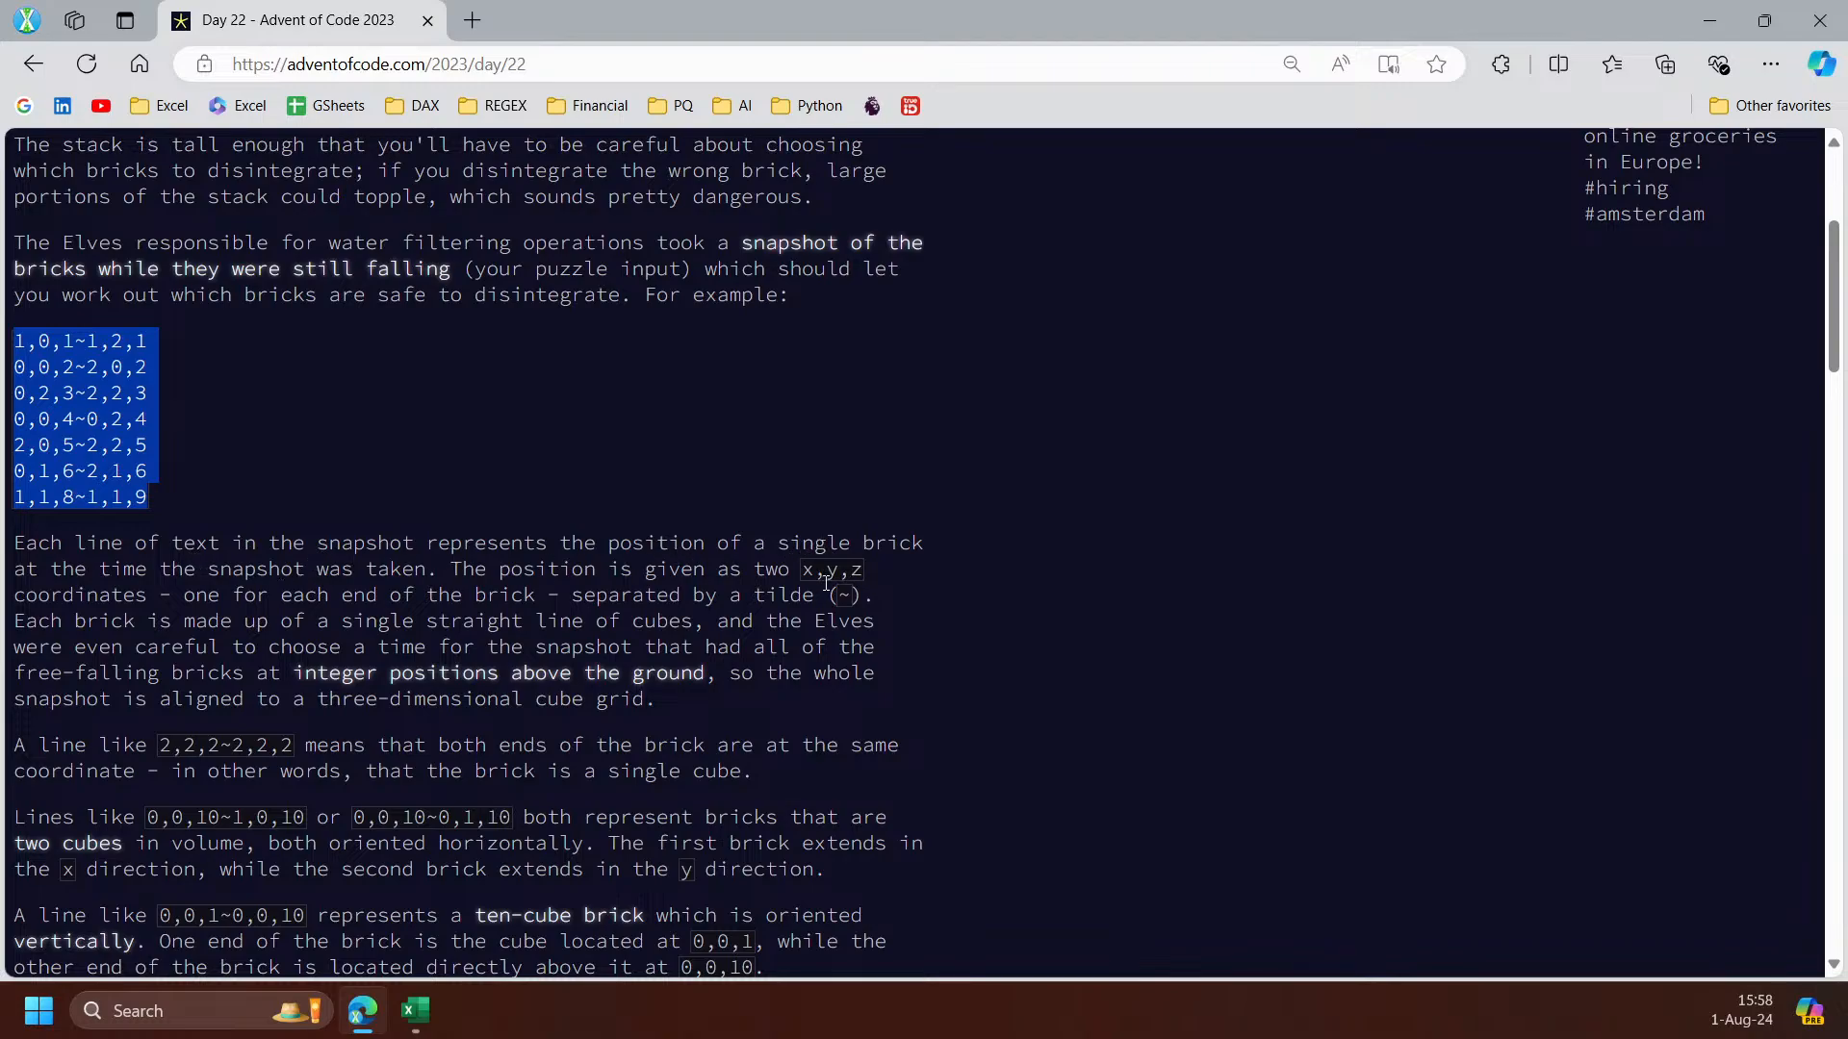
drag(765, 575, 899, 584)
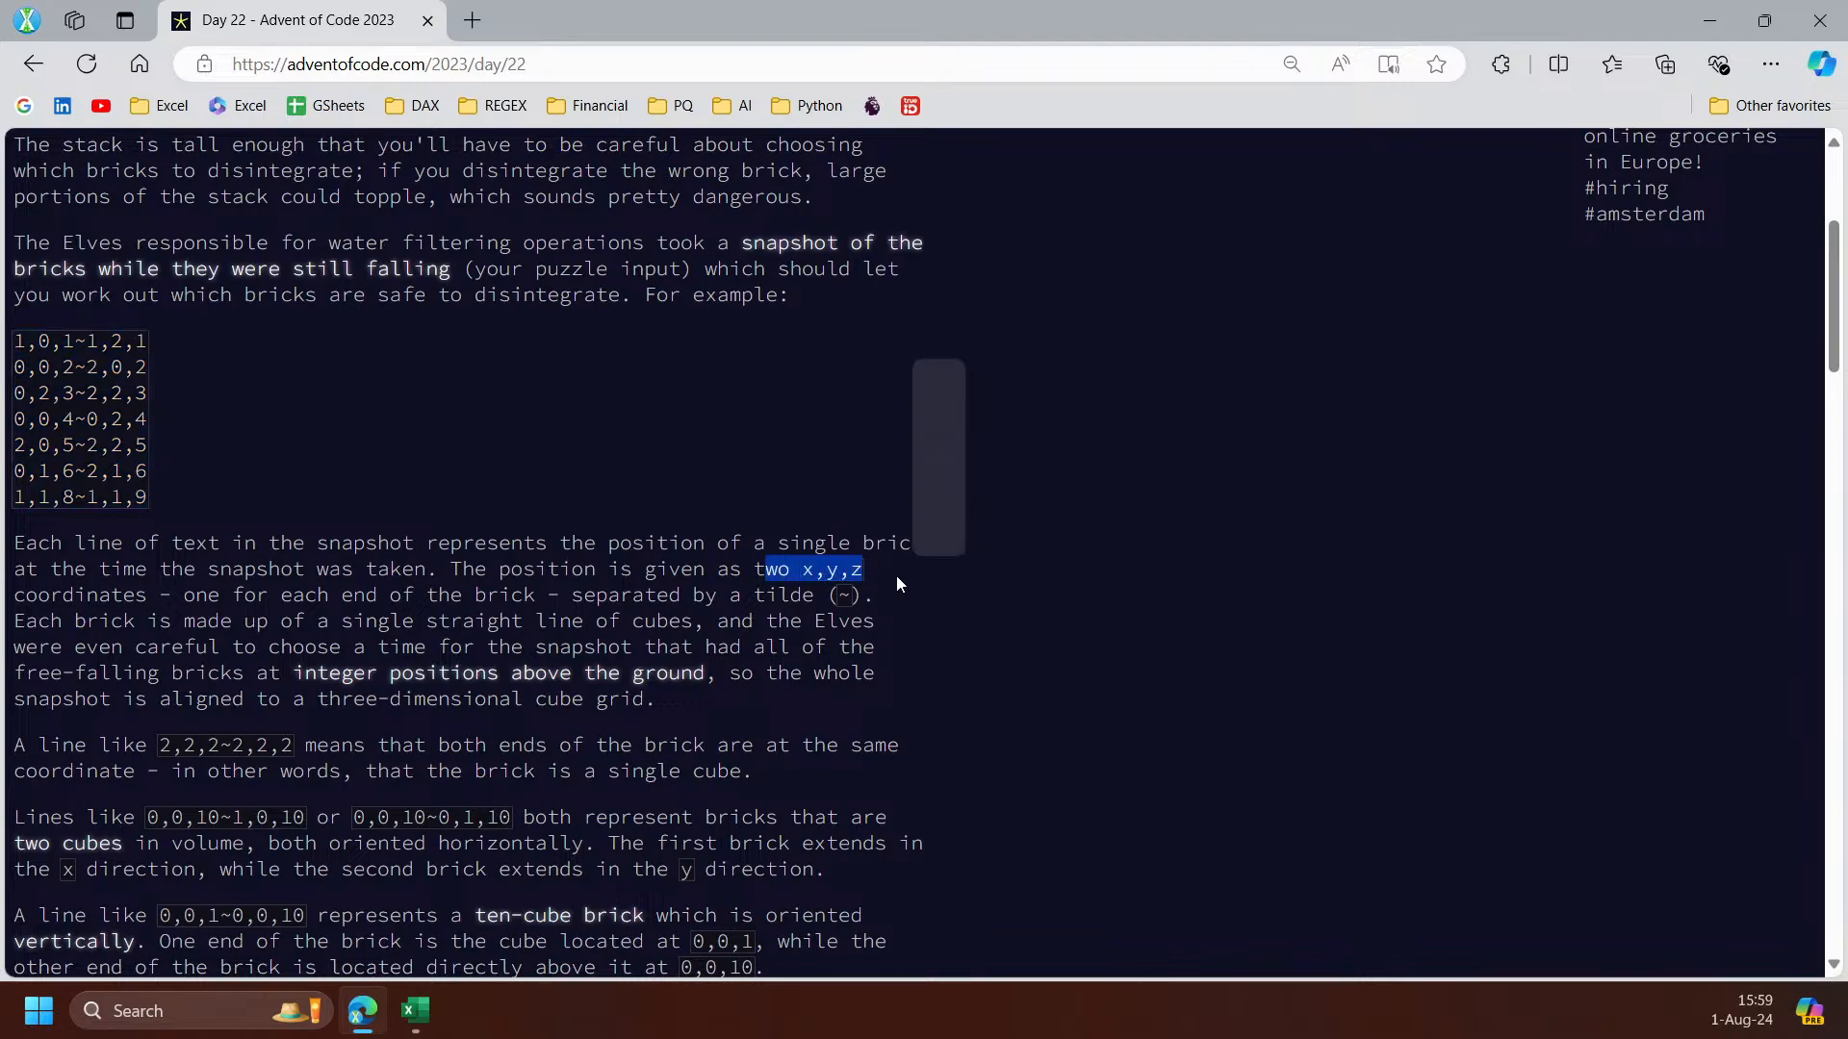
click(199, 624)
scroll(322, 444, down, 3)
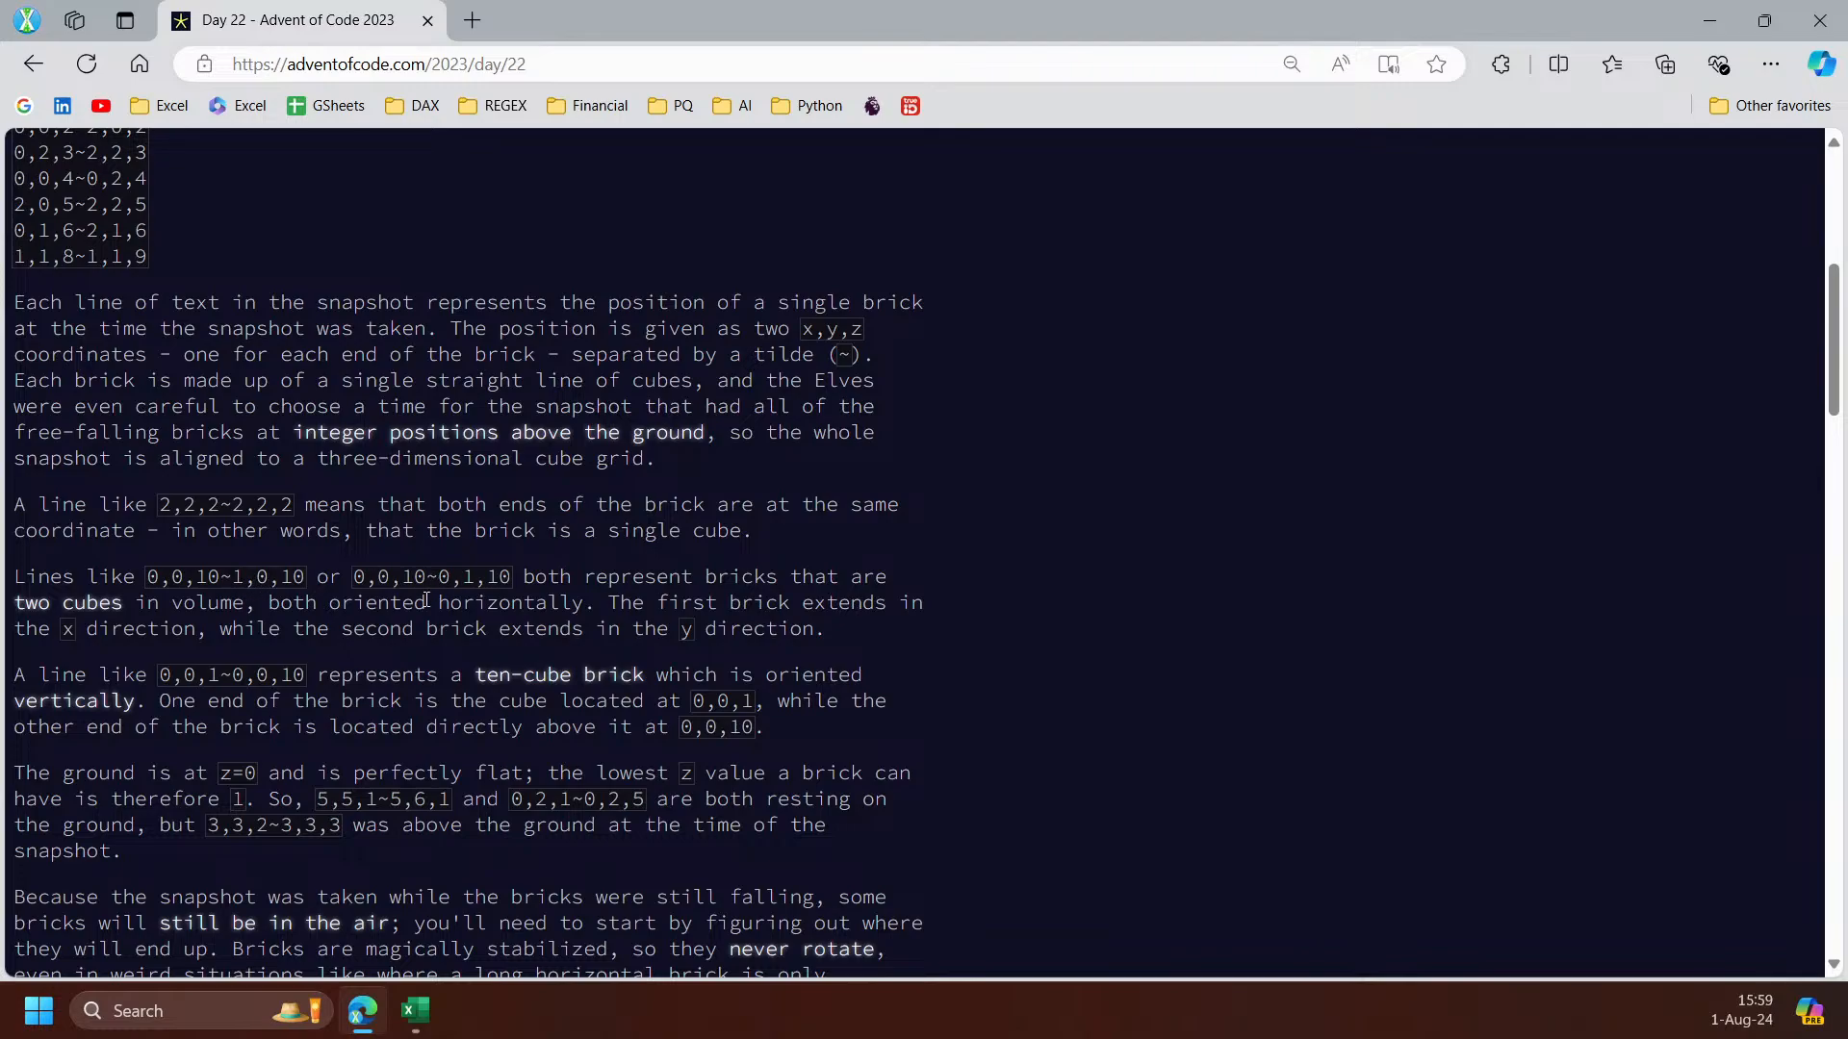
scroll(396, 613, down, 1)
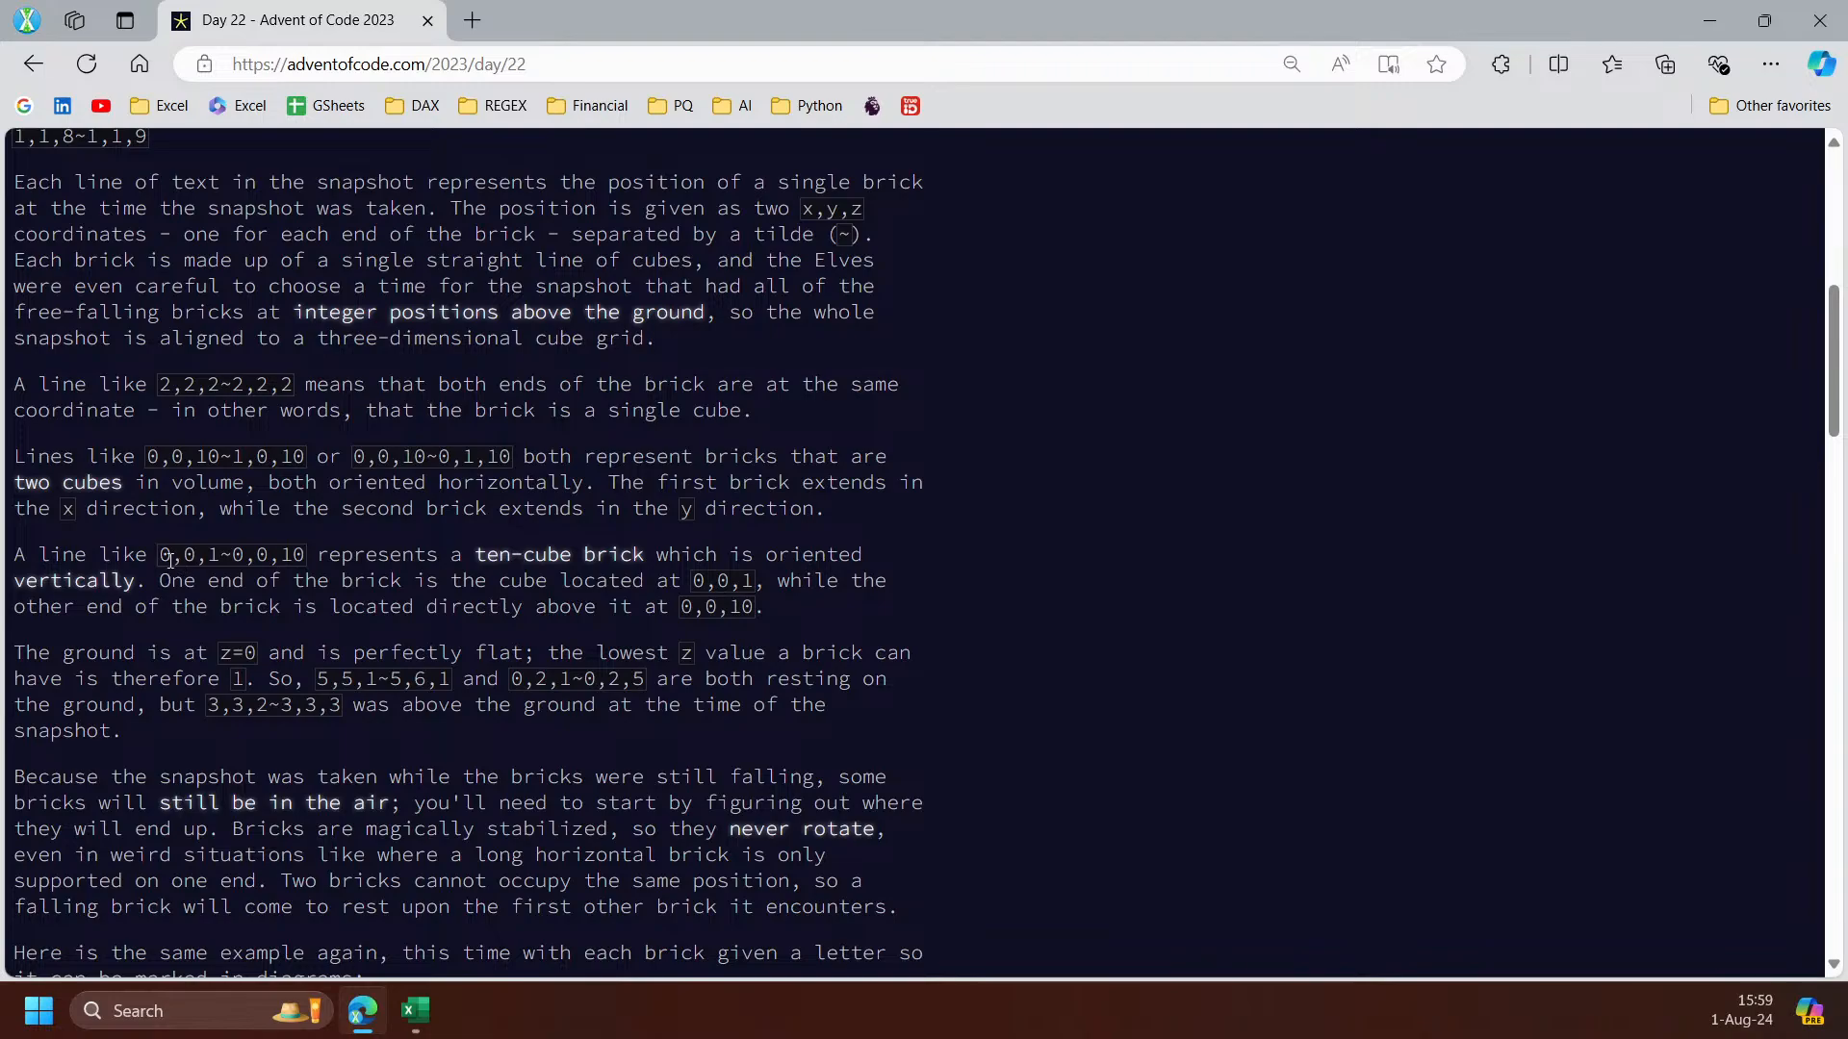
double_click(262, 558)
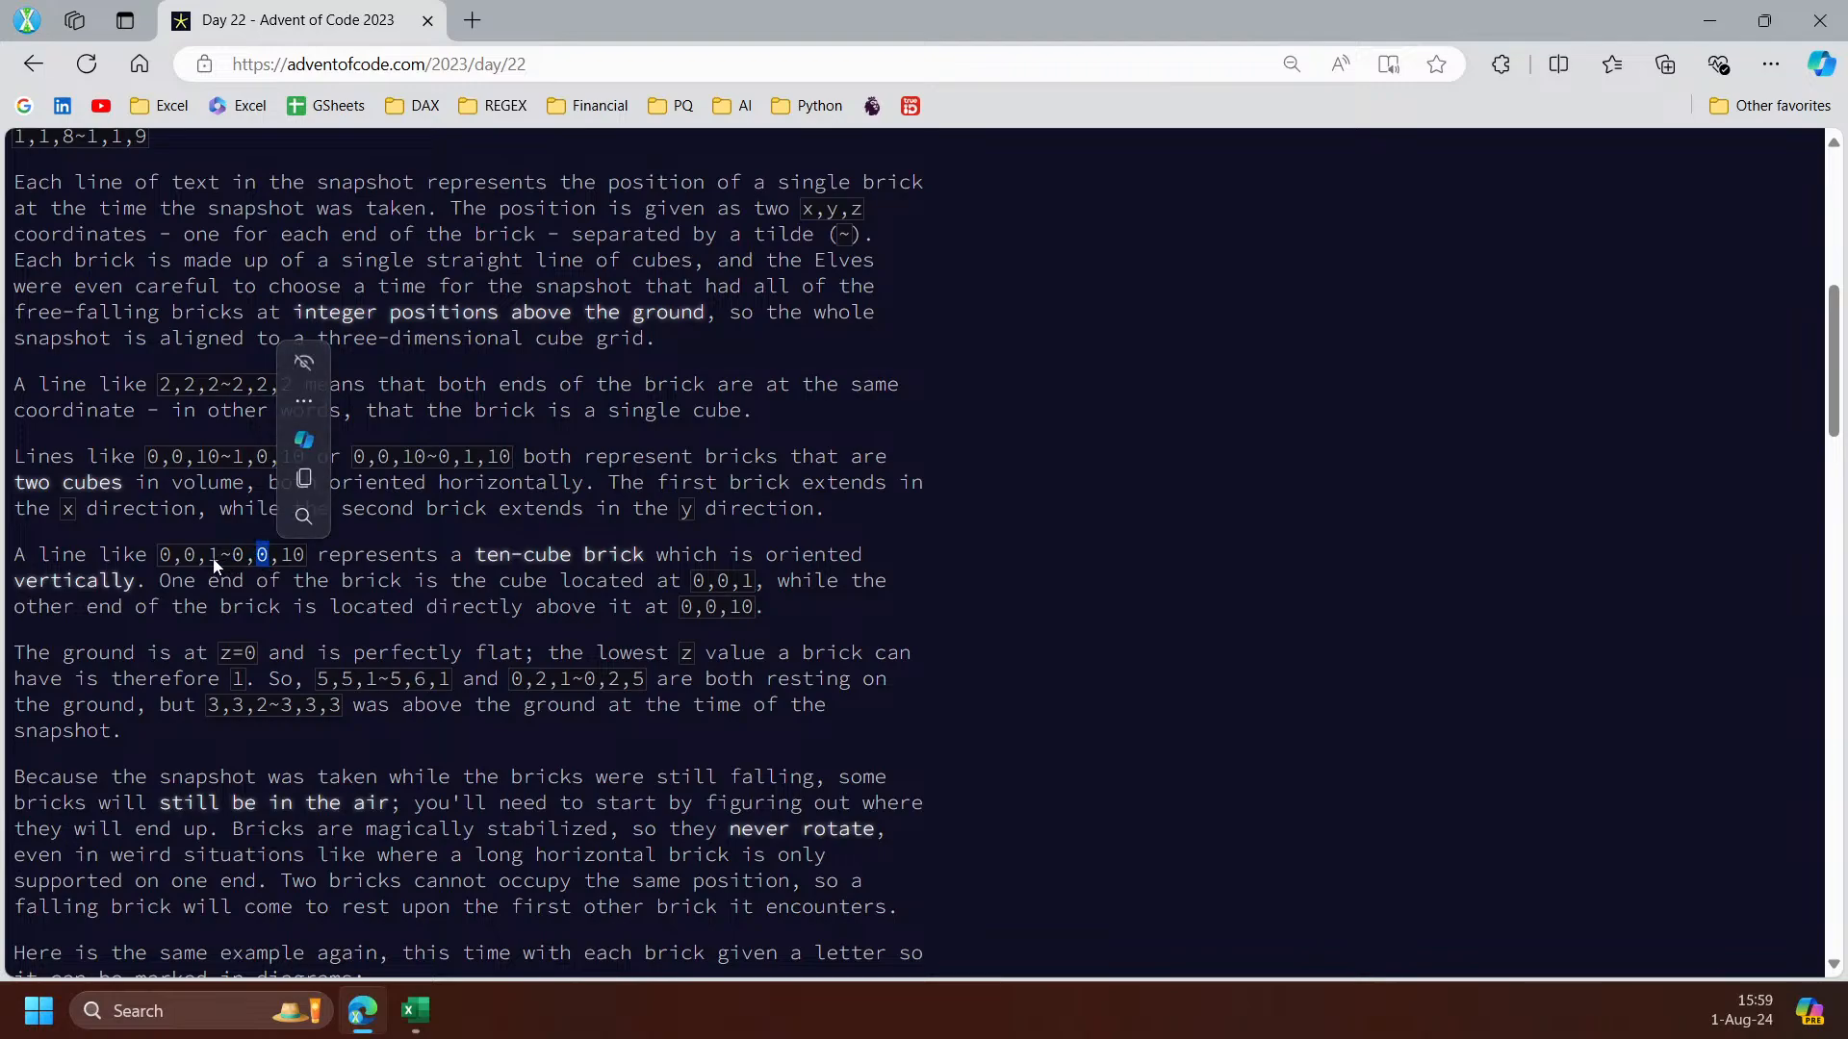
click(214, 558)
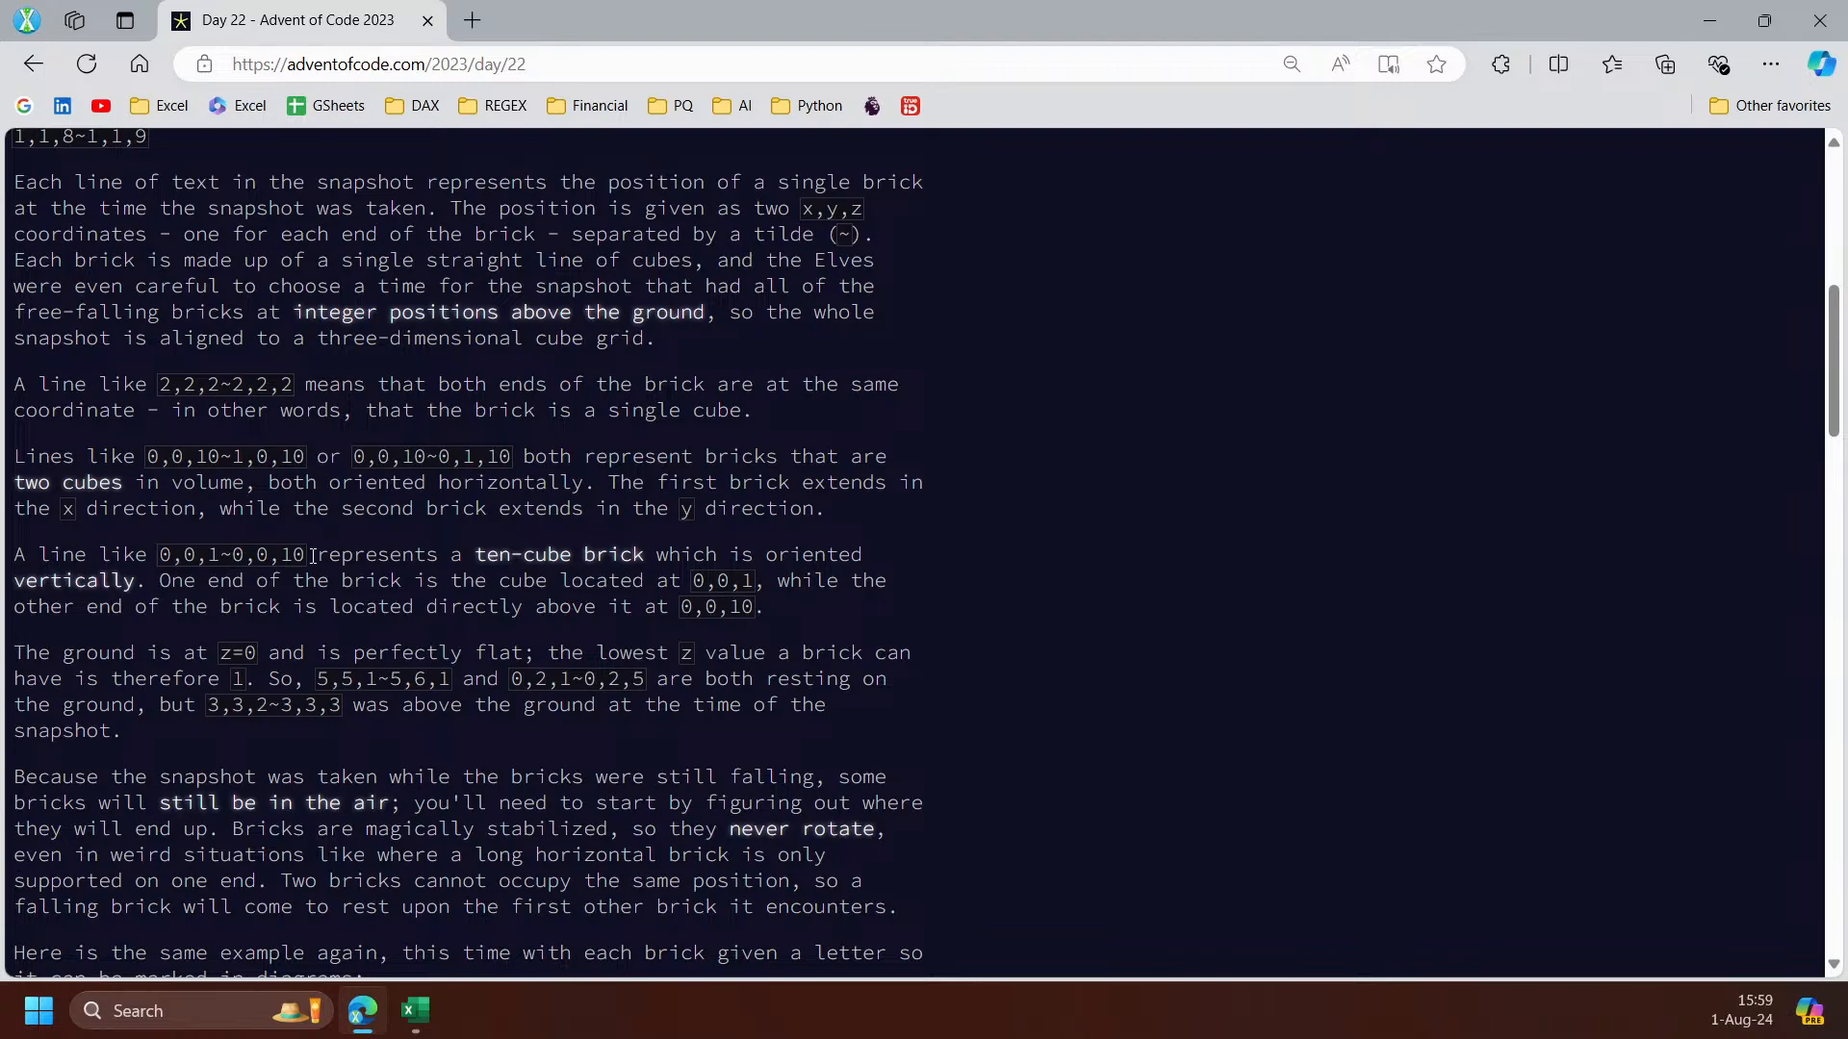
scroll(231, 589, down, 2)
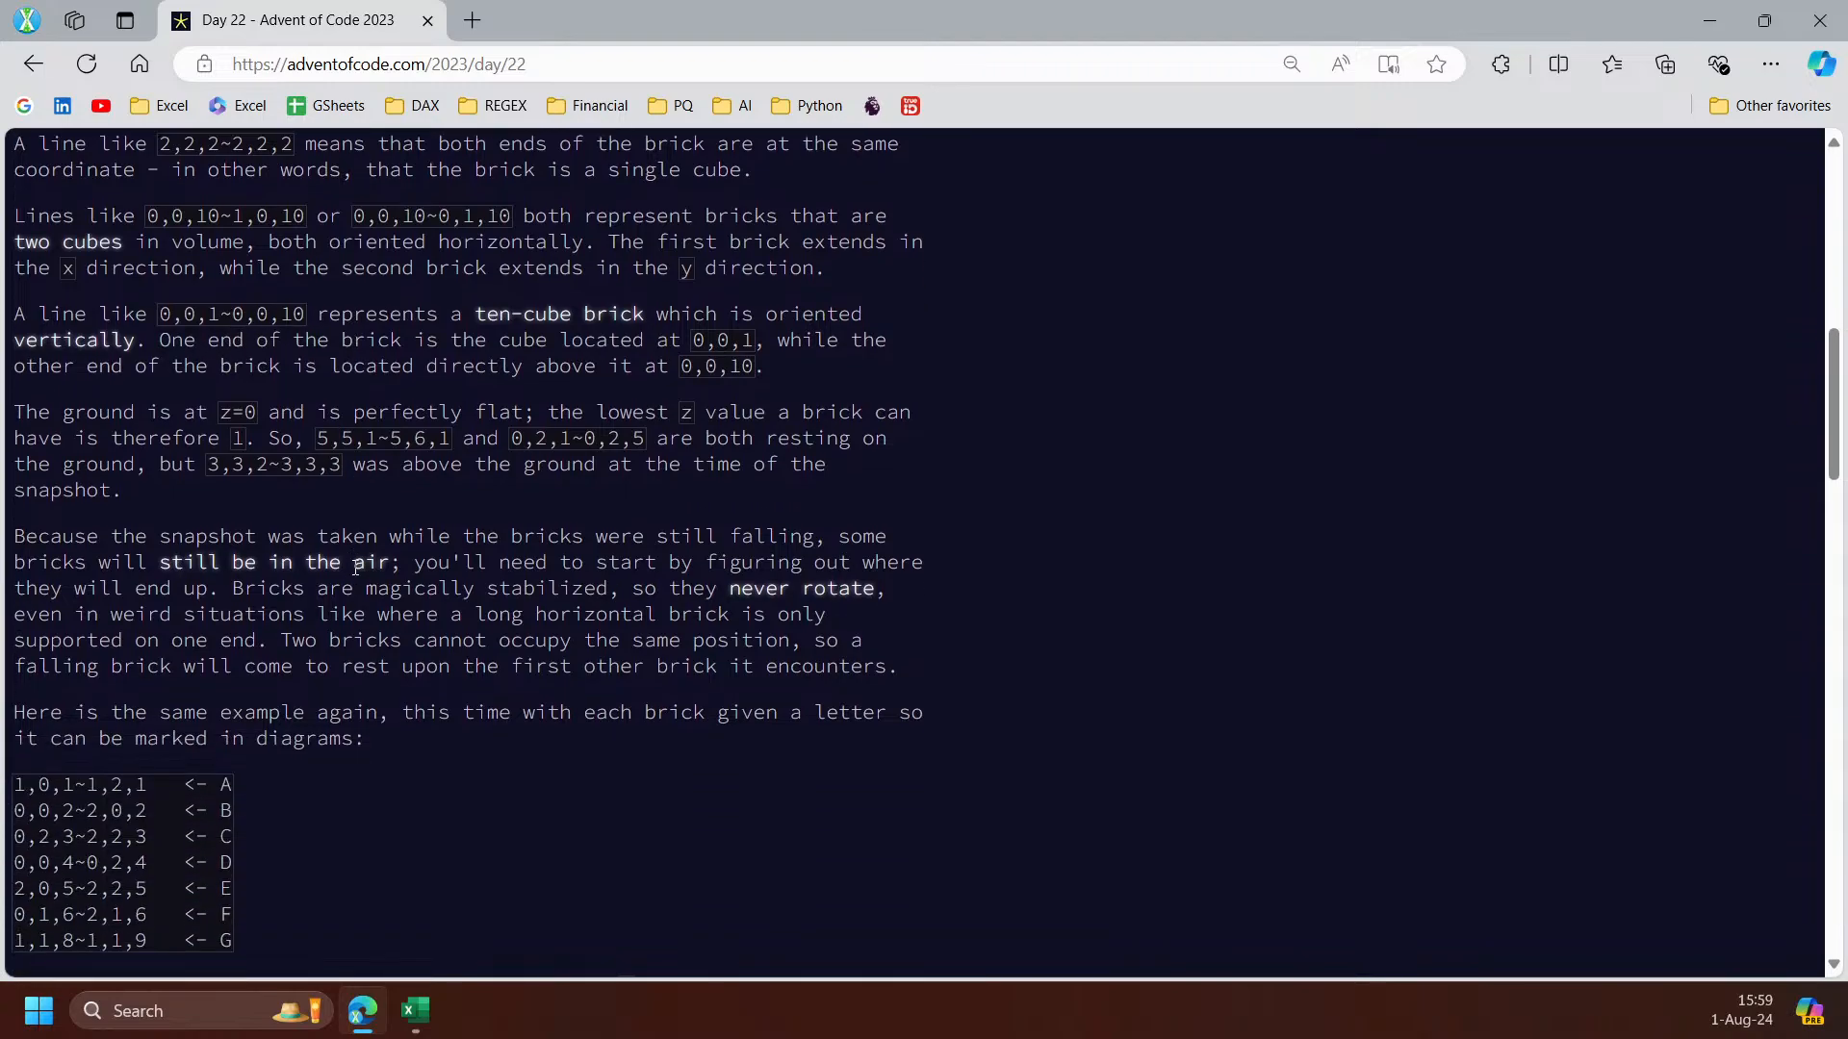
scroll(296, 462, down, 2)
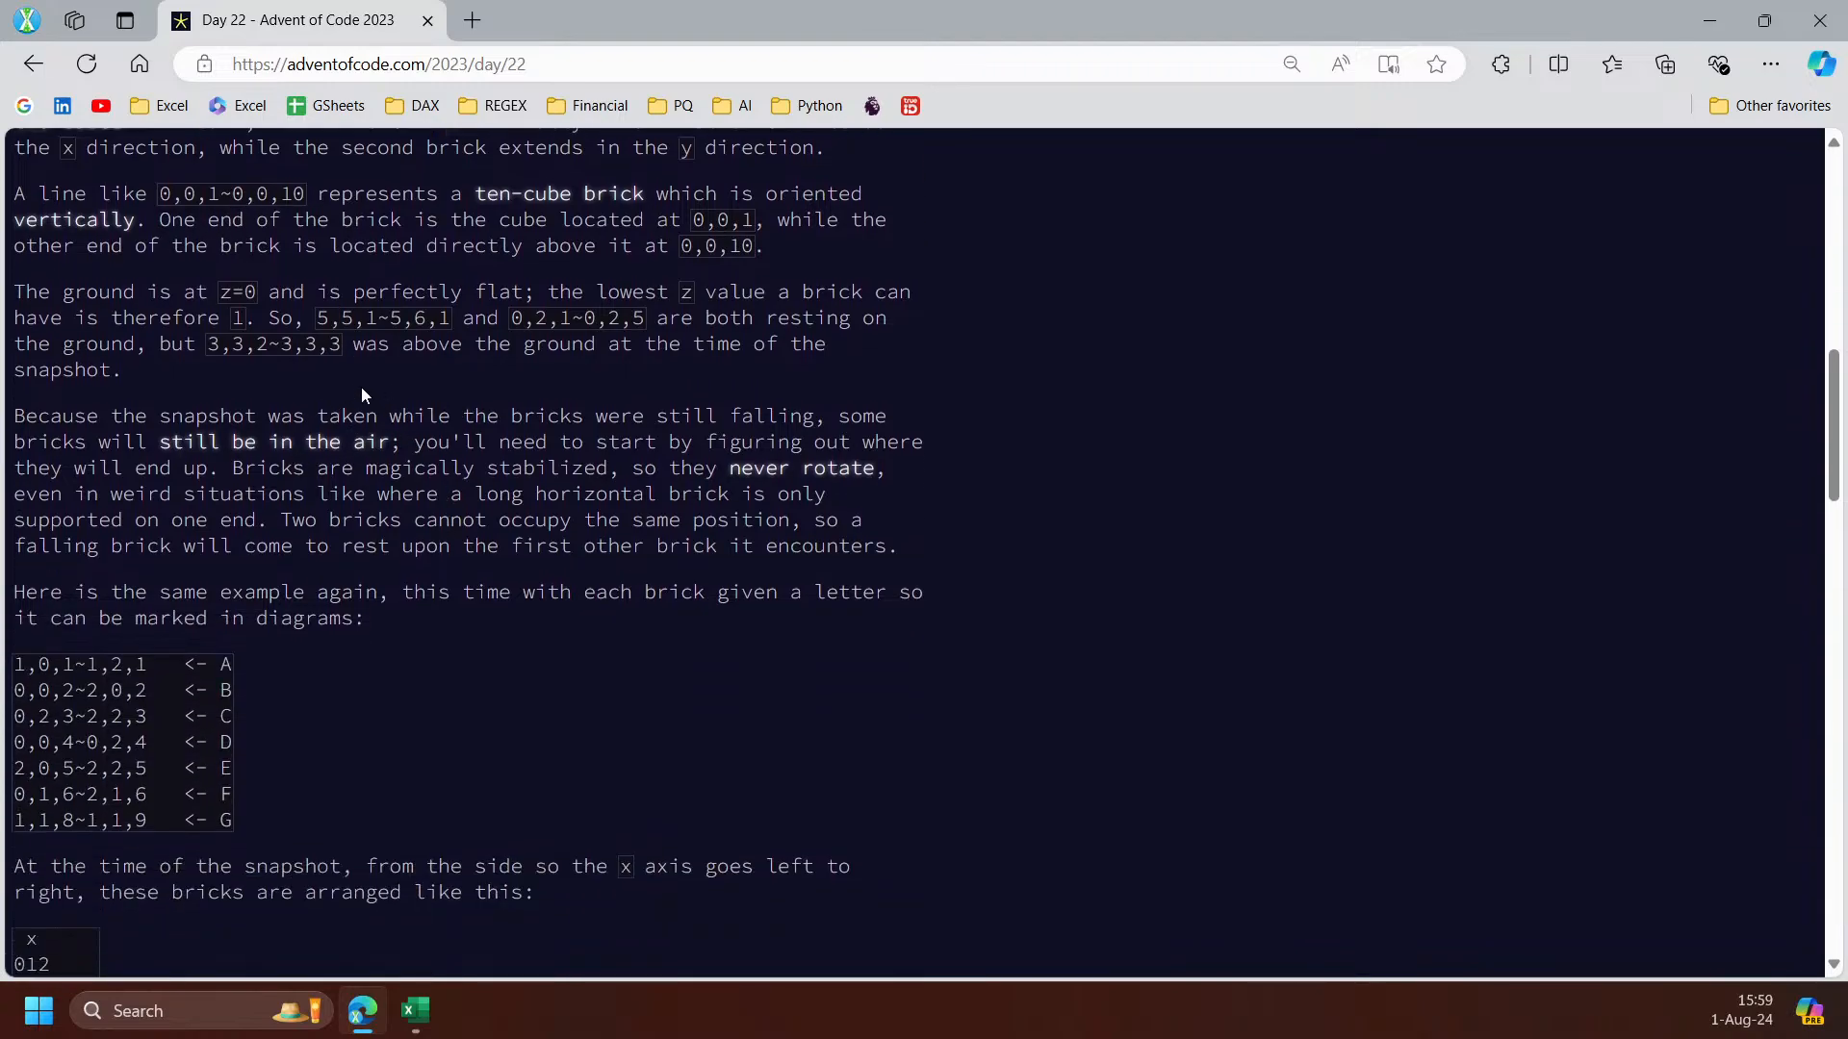
scroll(336, 401, up, 1)
scroll(308, 481, down, 3)
scroll(296, 560, up, 3)
scroll(296, 560, down, 2)
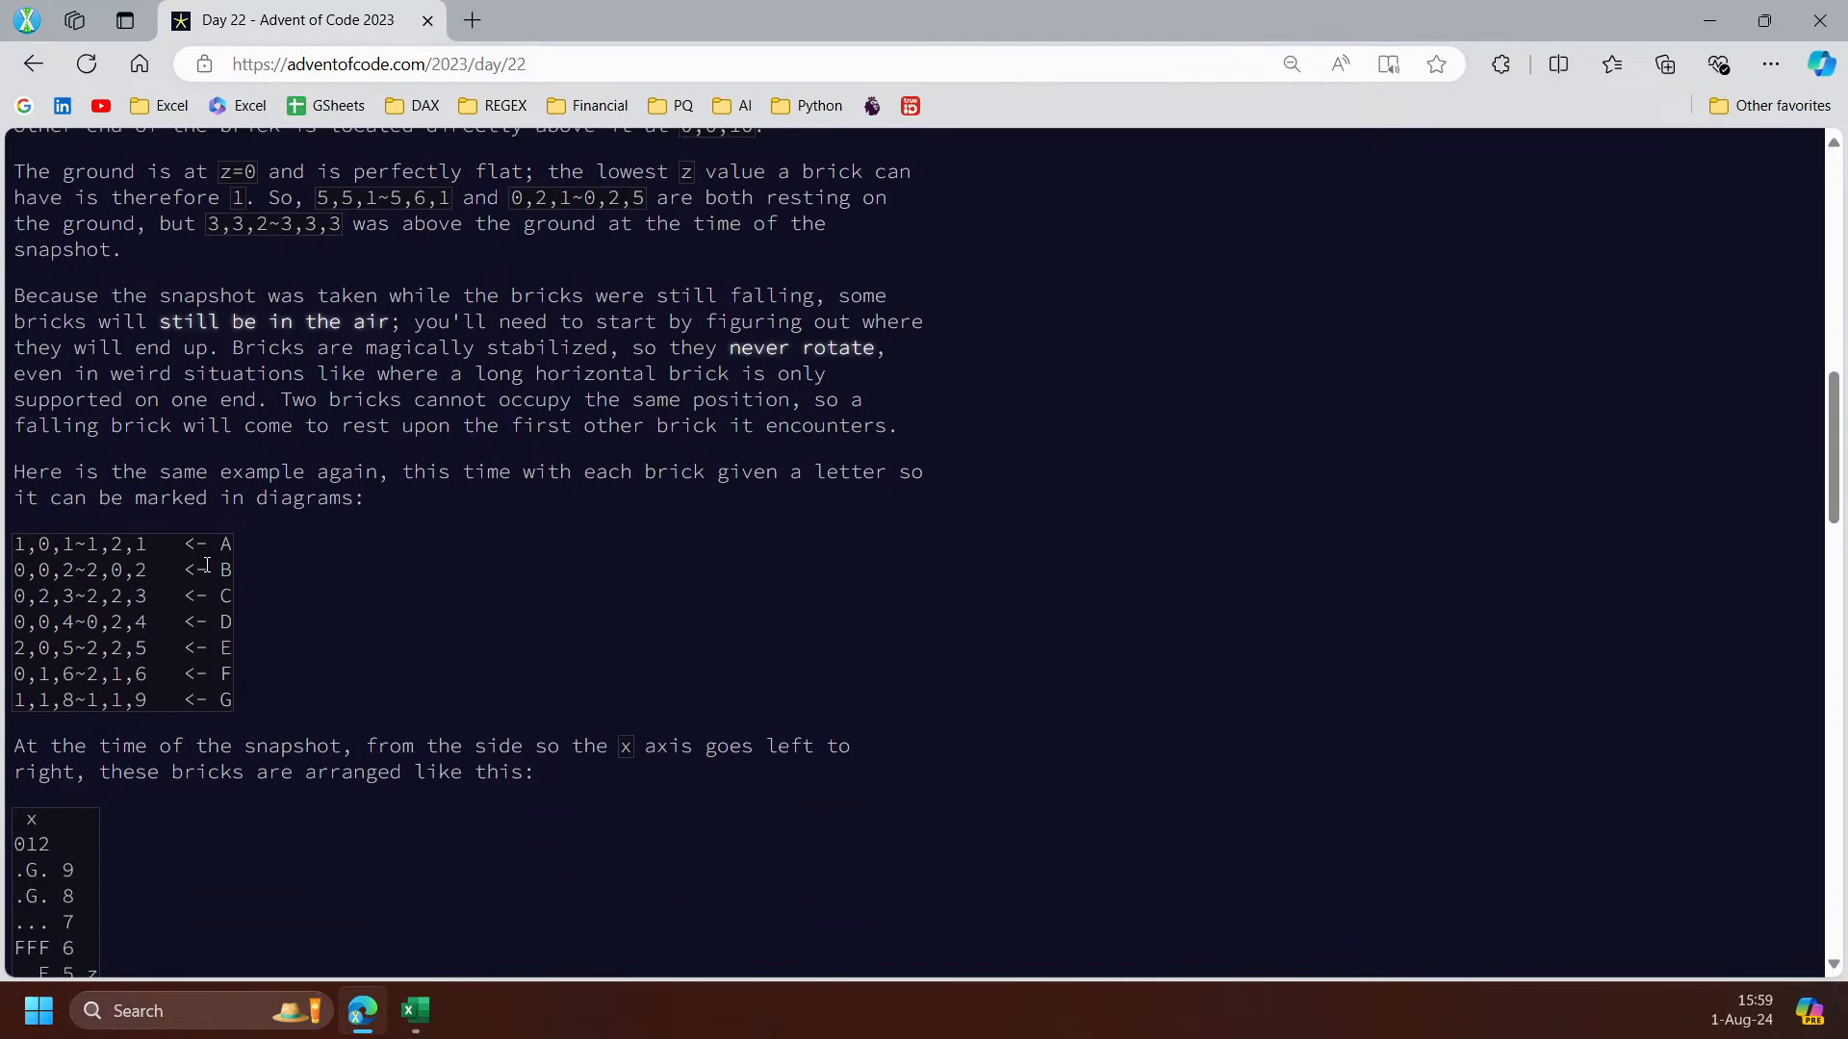
Examine the lettered example and compare the x-axis and y-axis diagrams of the bricks before they fall
scroll(221, 587, down, 2)
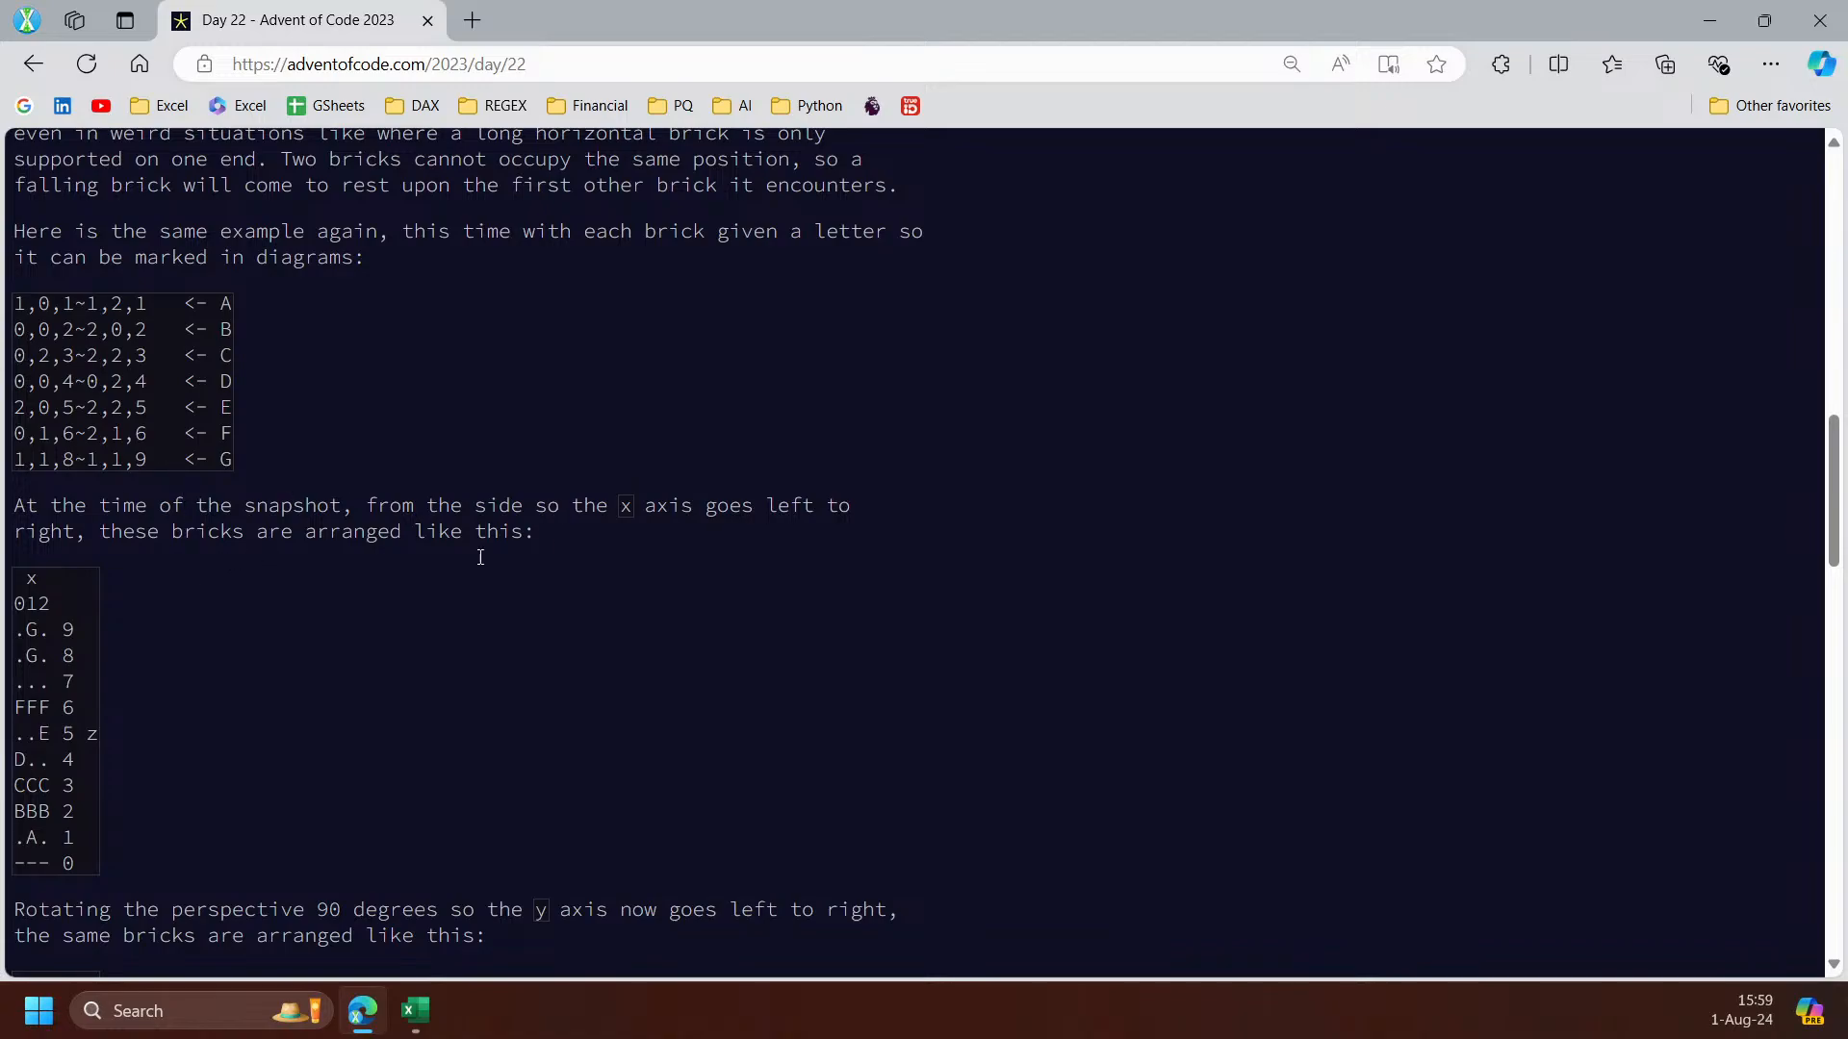
scroll(50, 605, down, 1)
scroll(141, 523, up, 1)
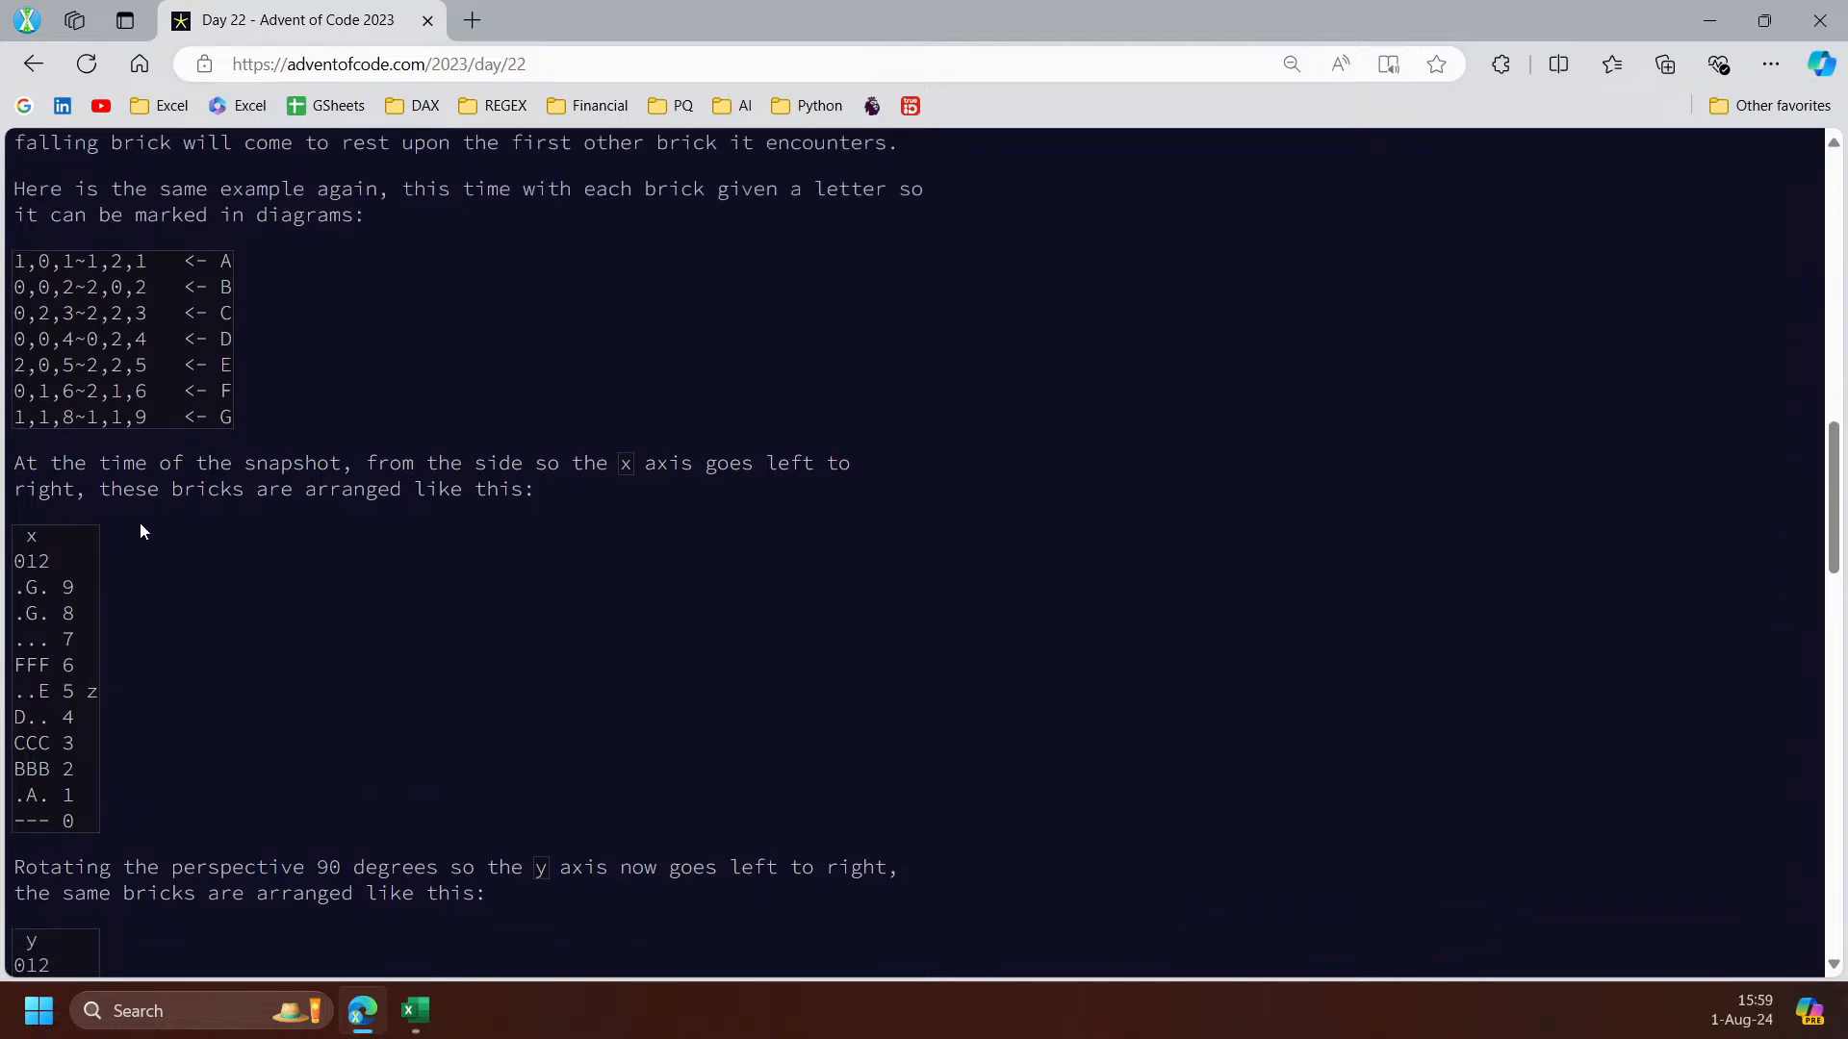
scroll(67, 620, down, 2)
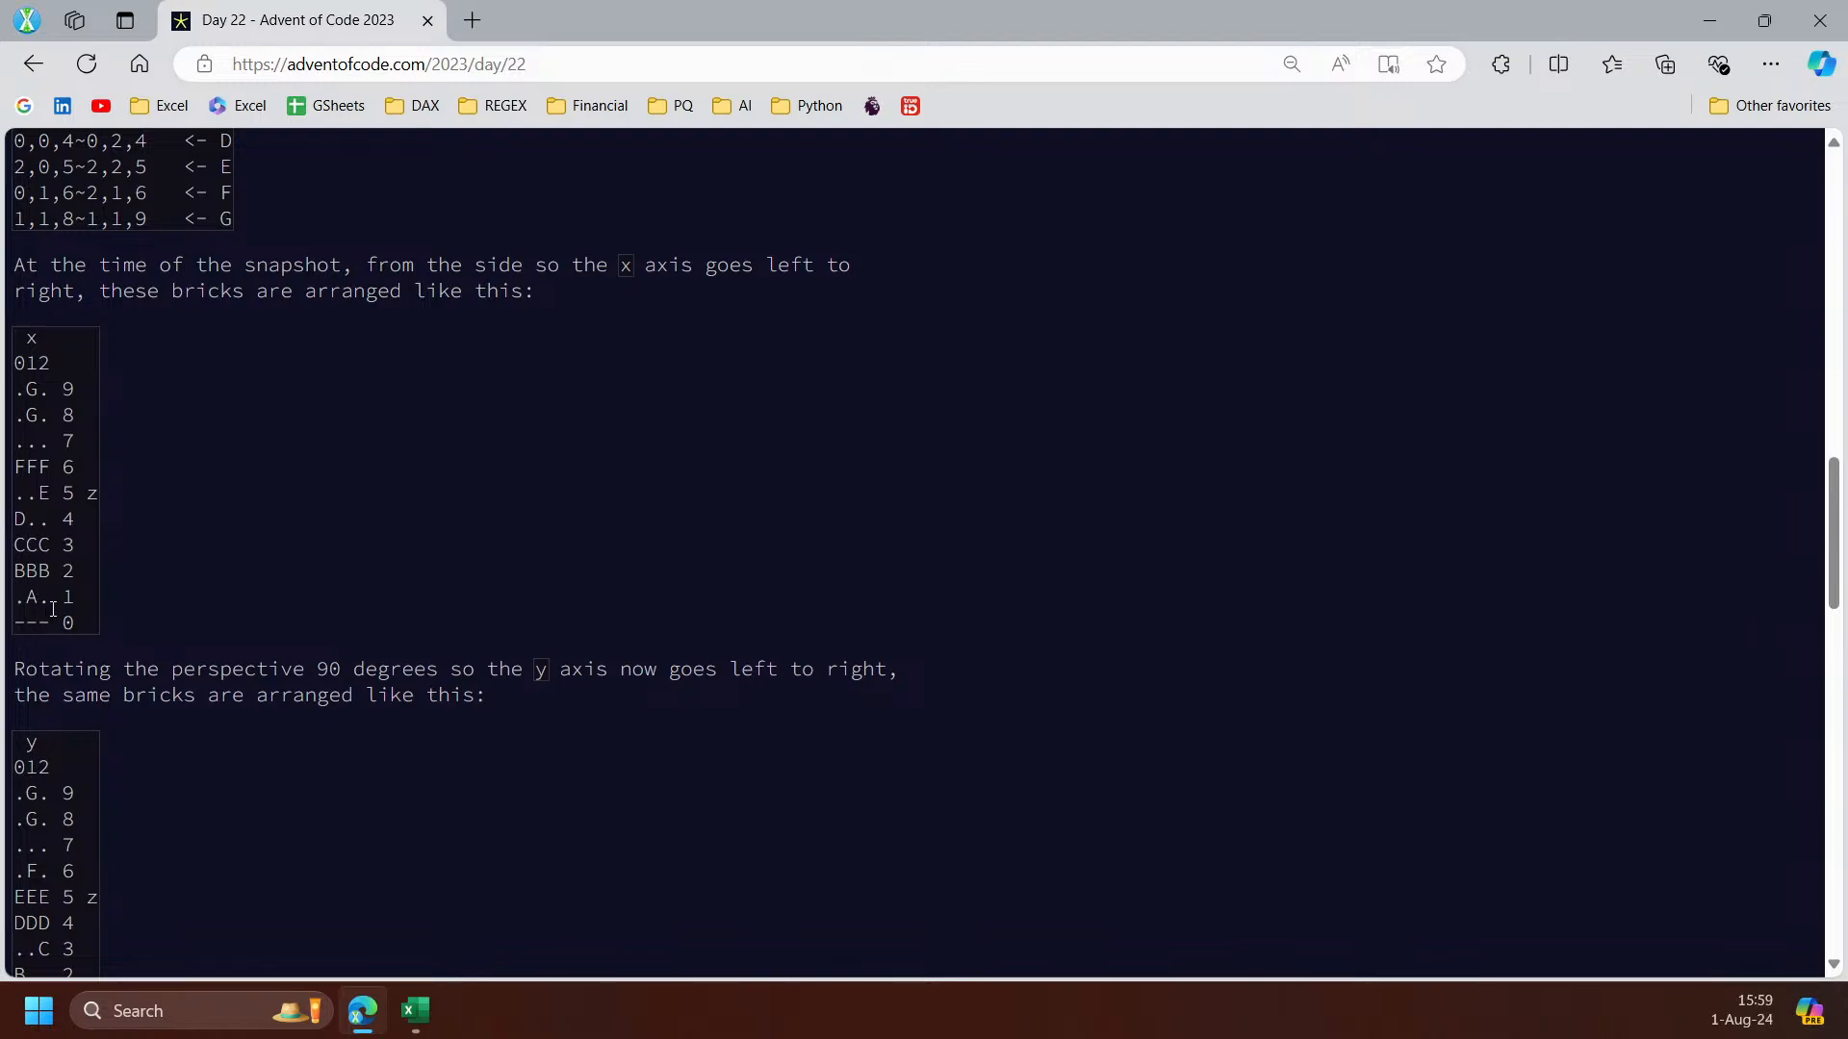
scroll(65, 563, down, 2)
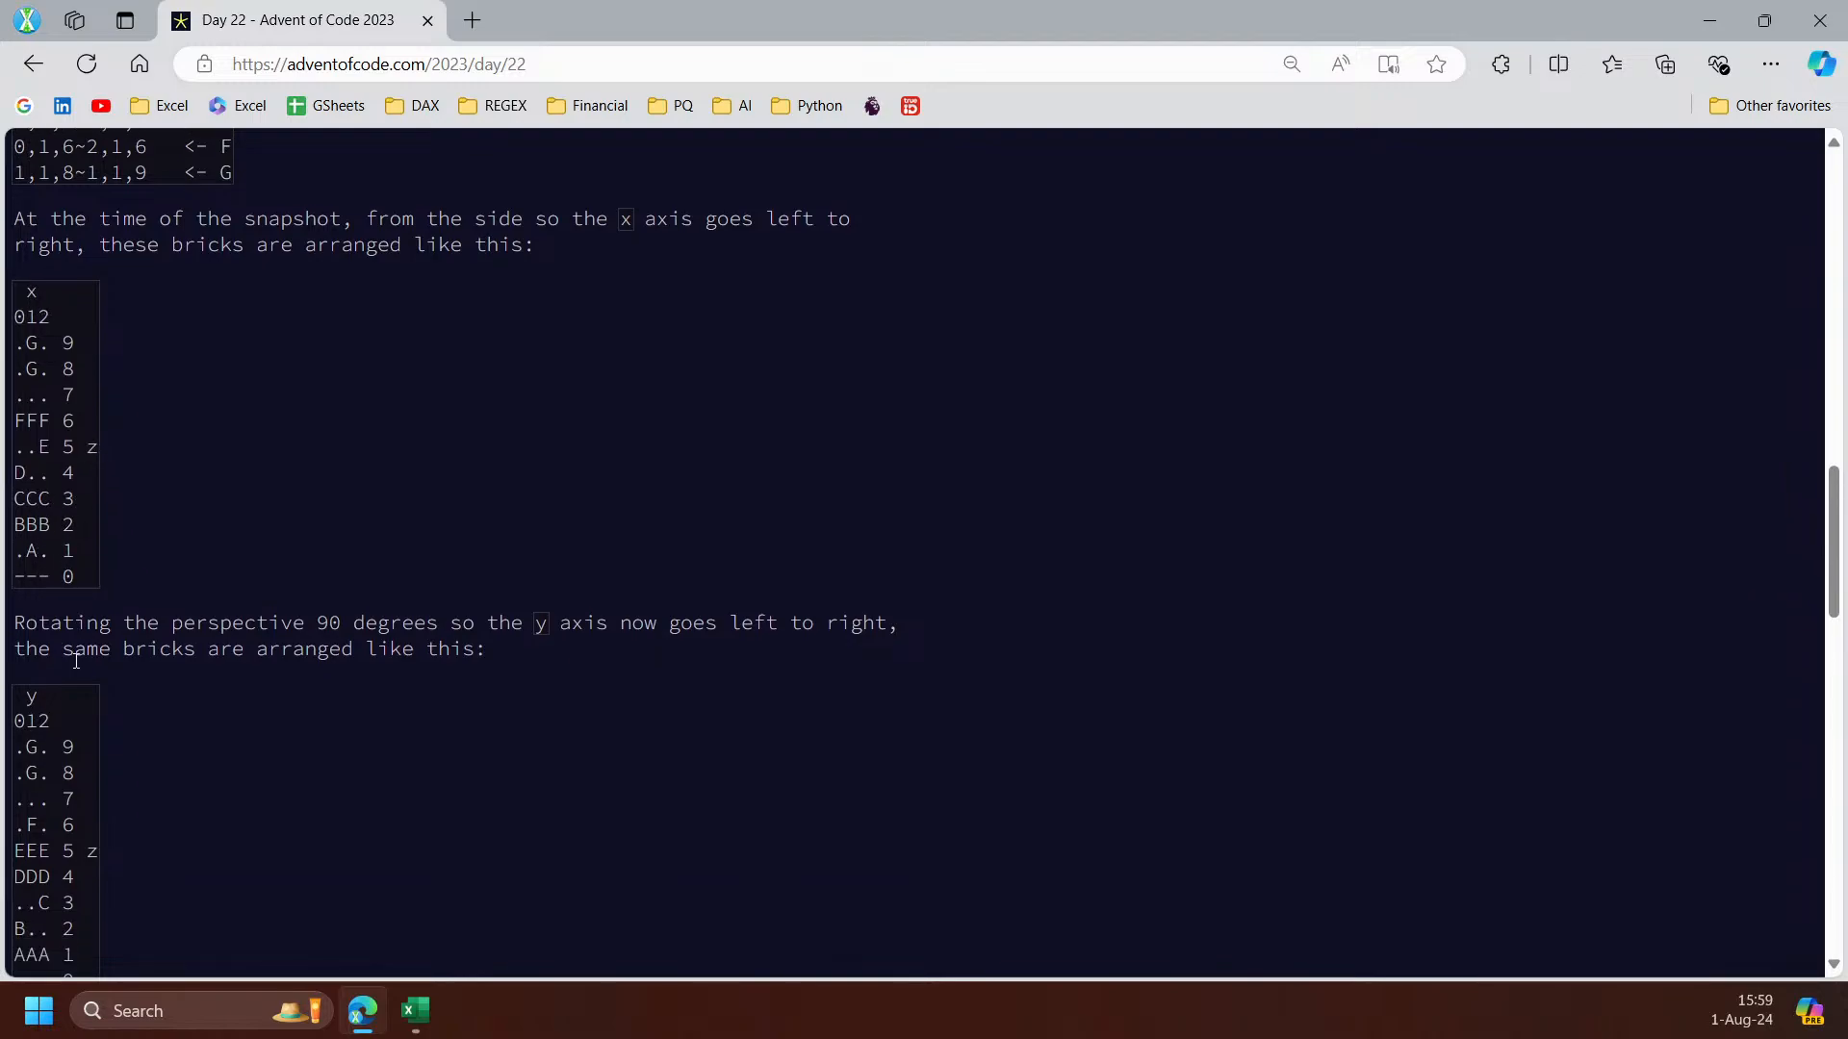
scroll(66, 556, up, 5)
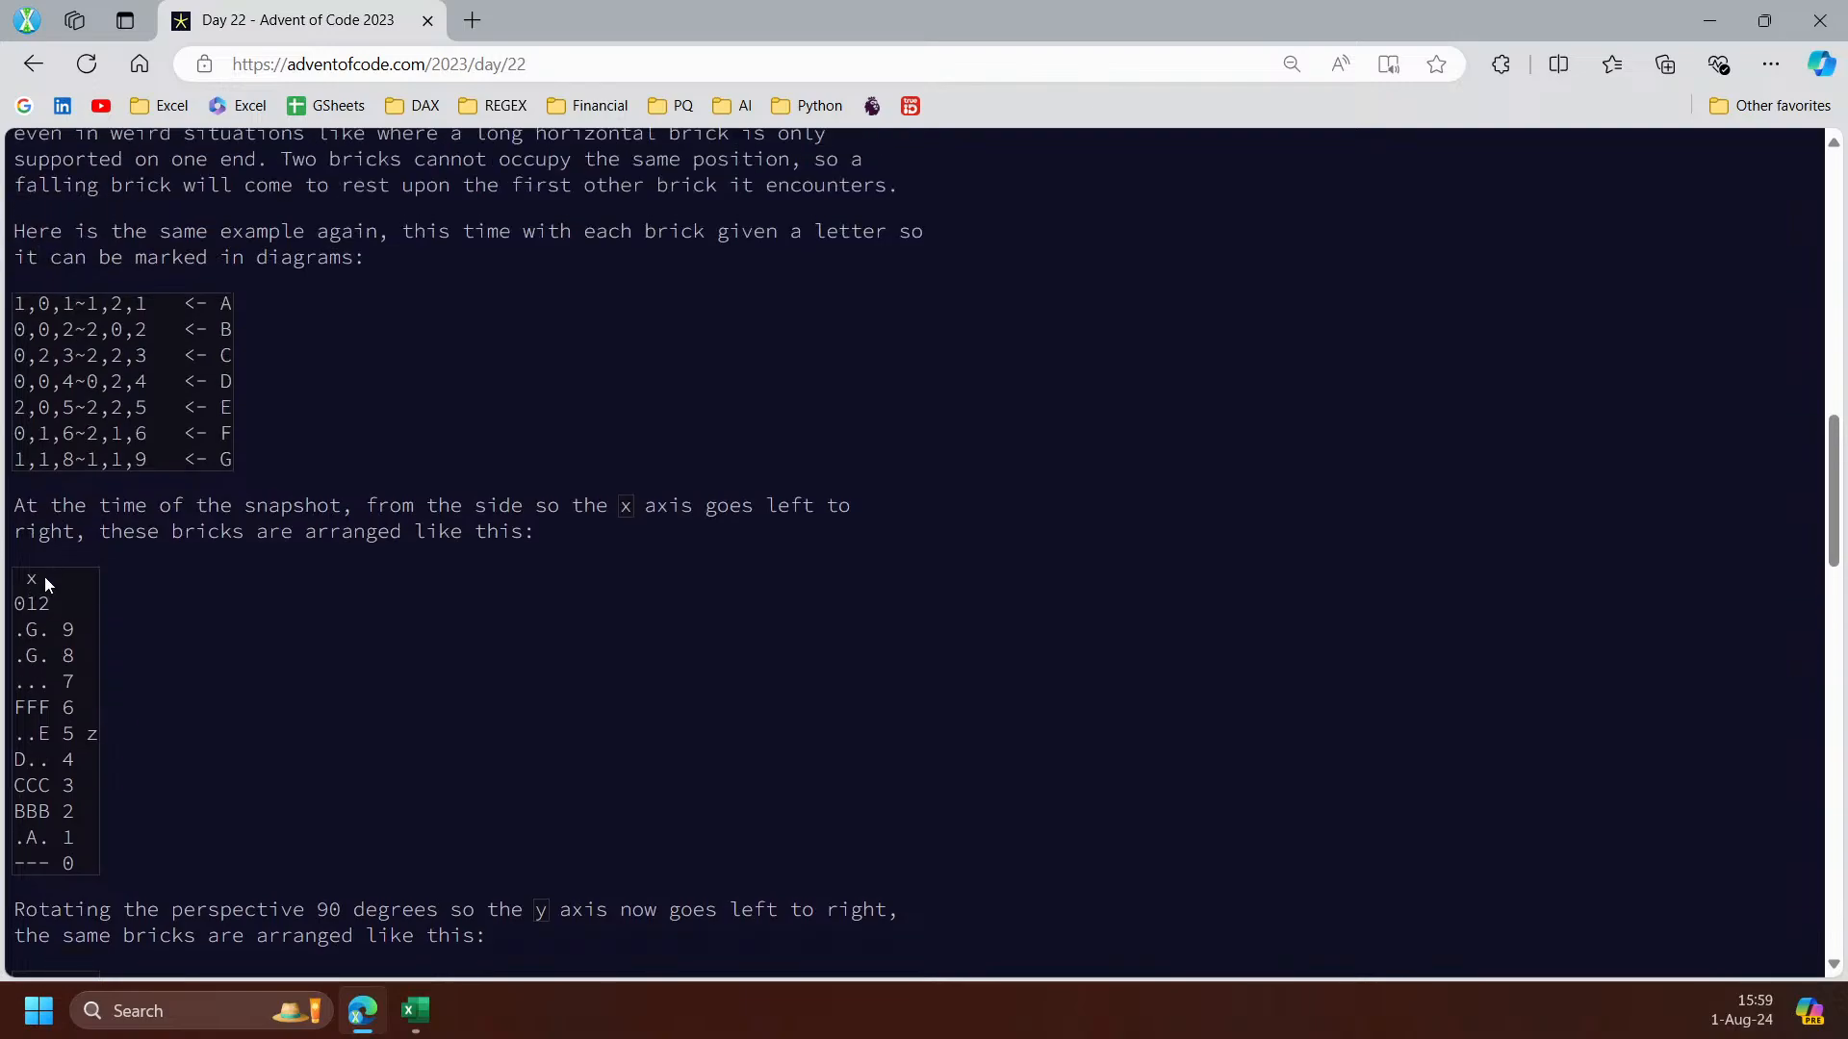
scroll(44, 576, down, 5)
Study the x and y side diagrams of the settled stack and the list of which bricks support which others
scroll(40, 577, down, 3)
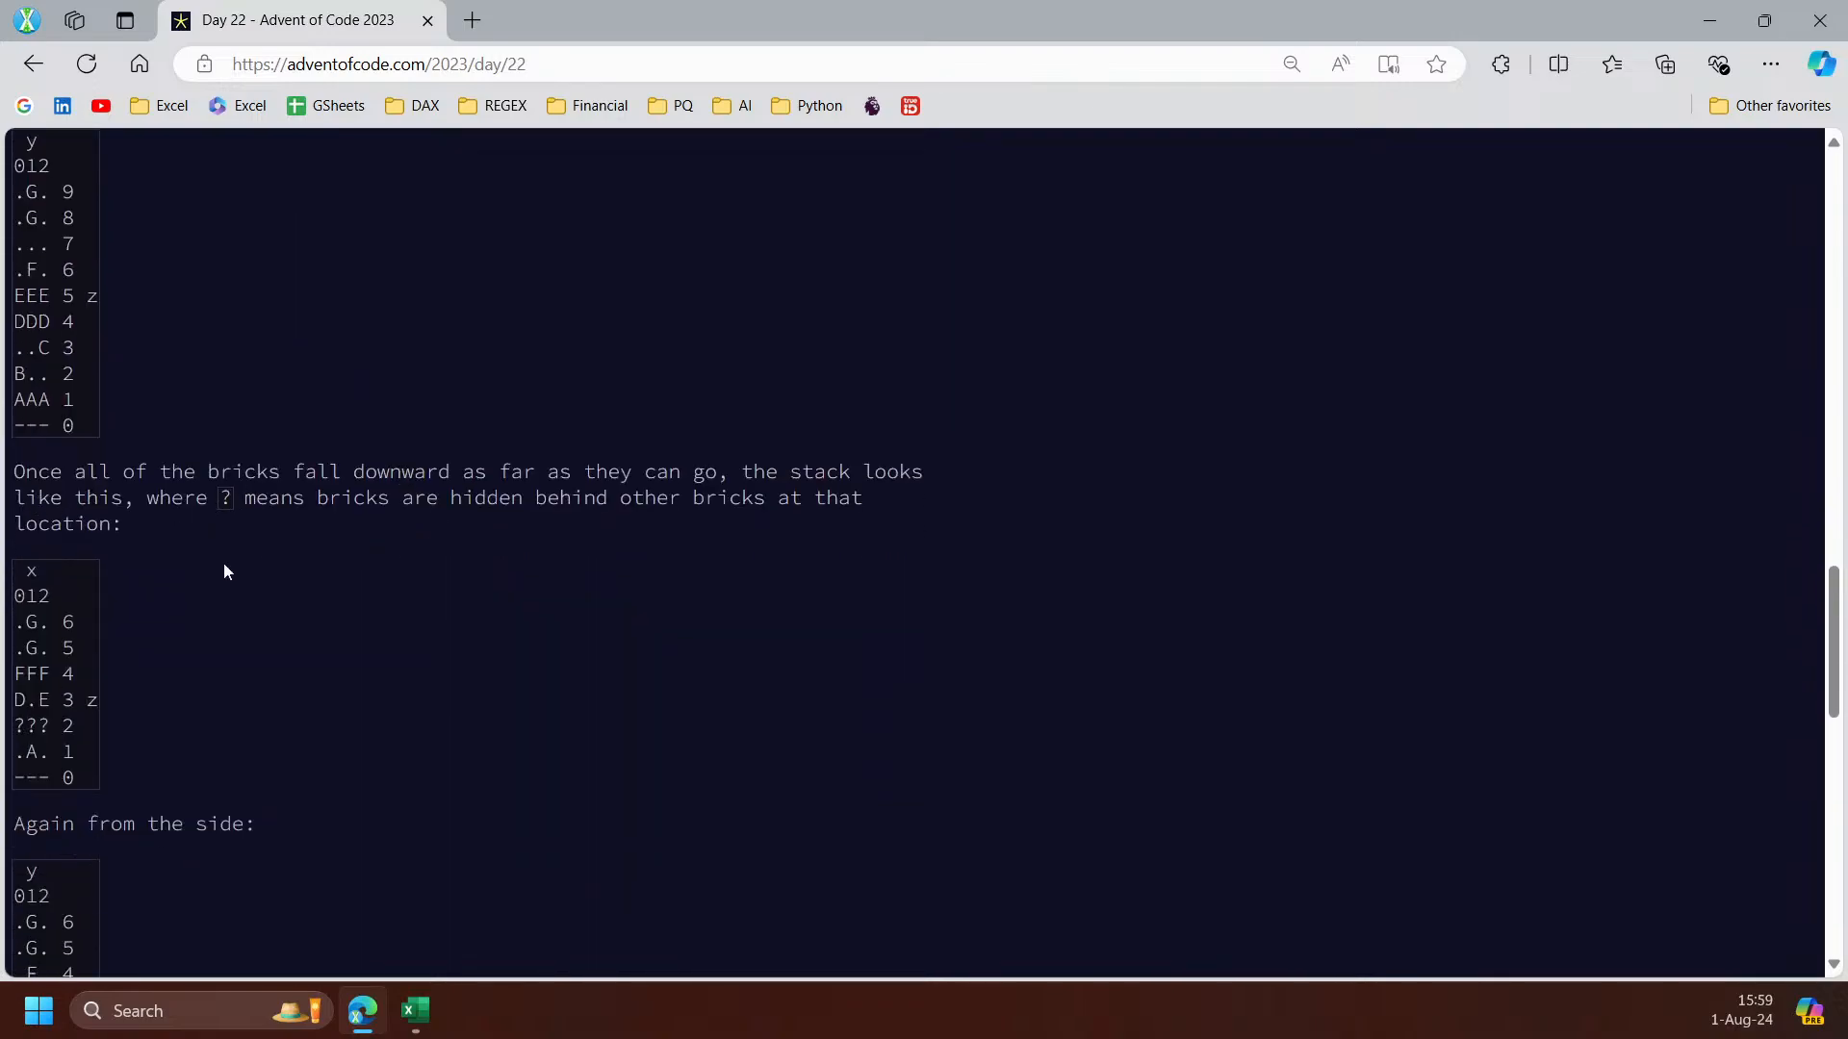
scroll(216, 571, up, 3)
scroll(158, 583, down, 4)
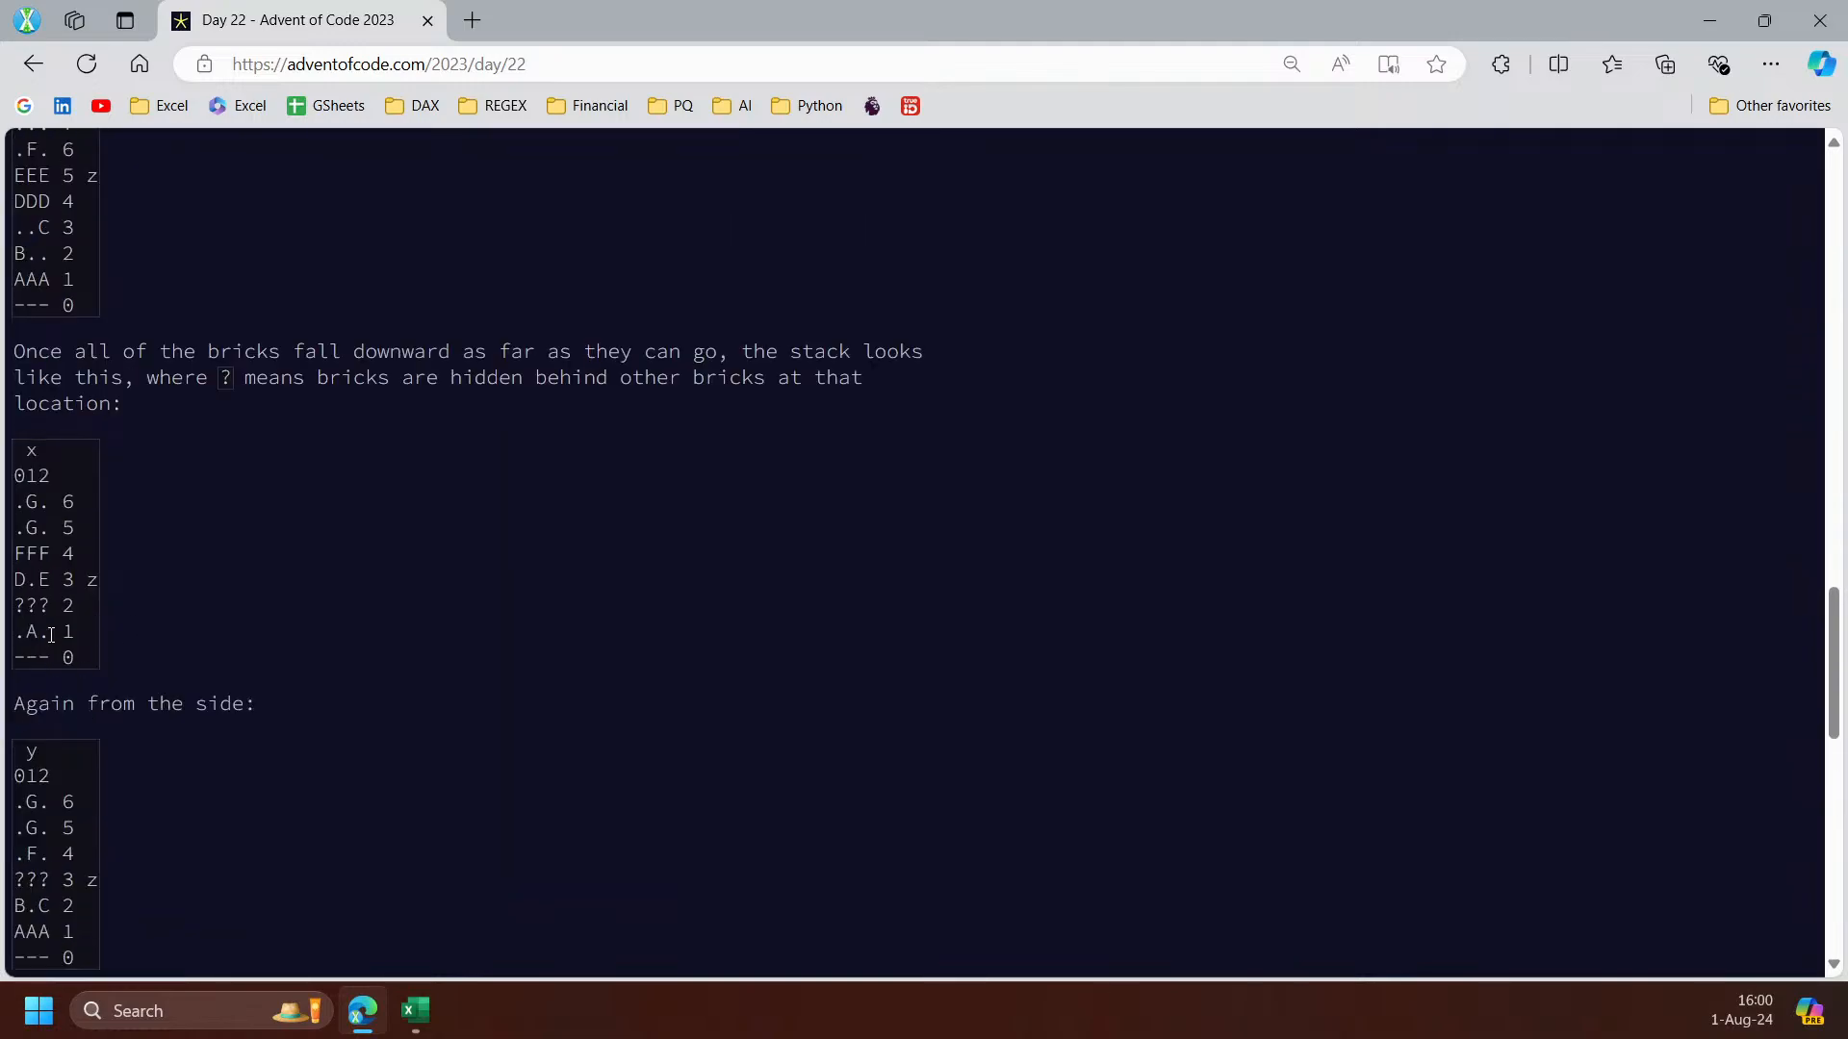
scroll(52, 654, up, 3)
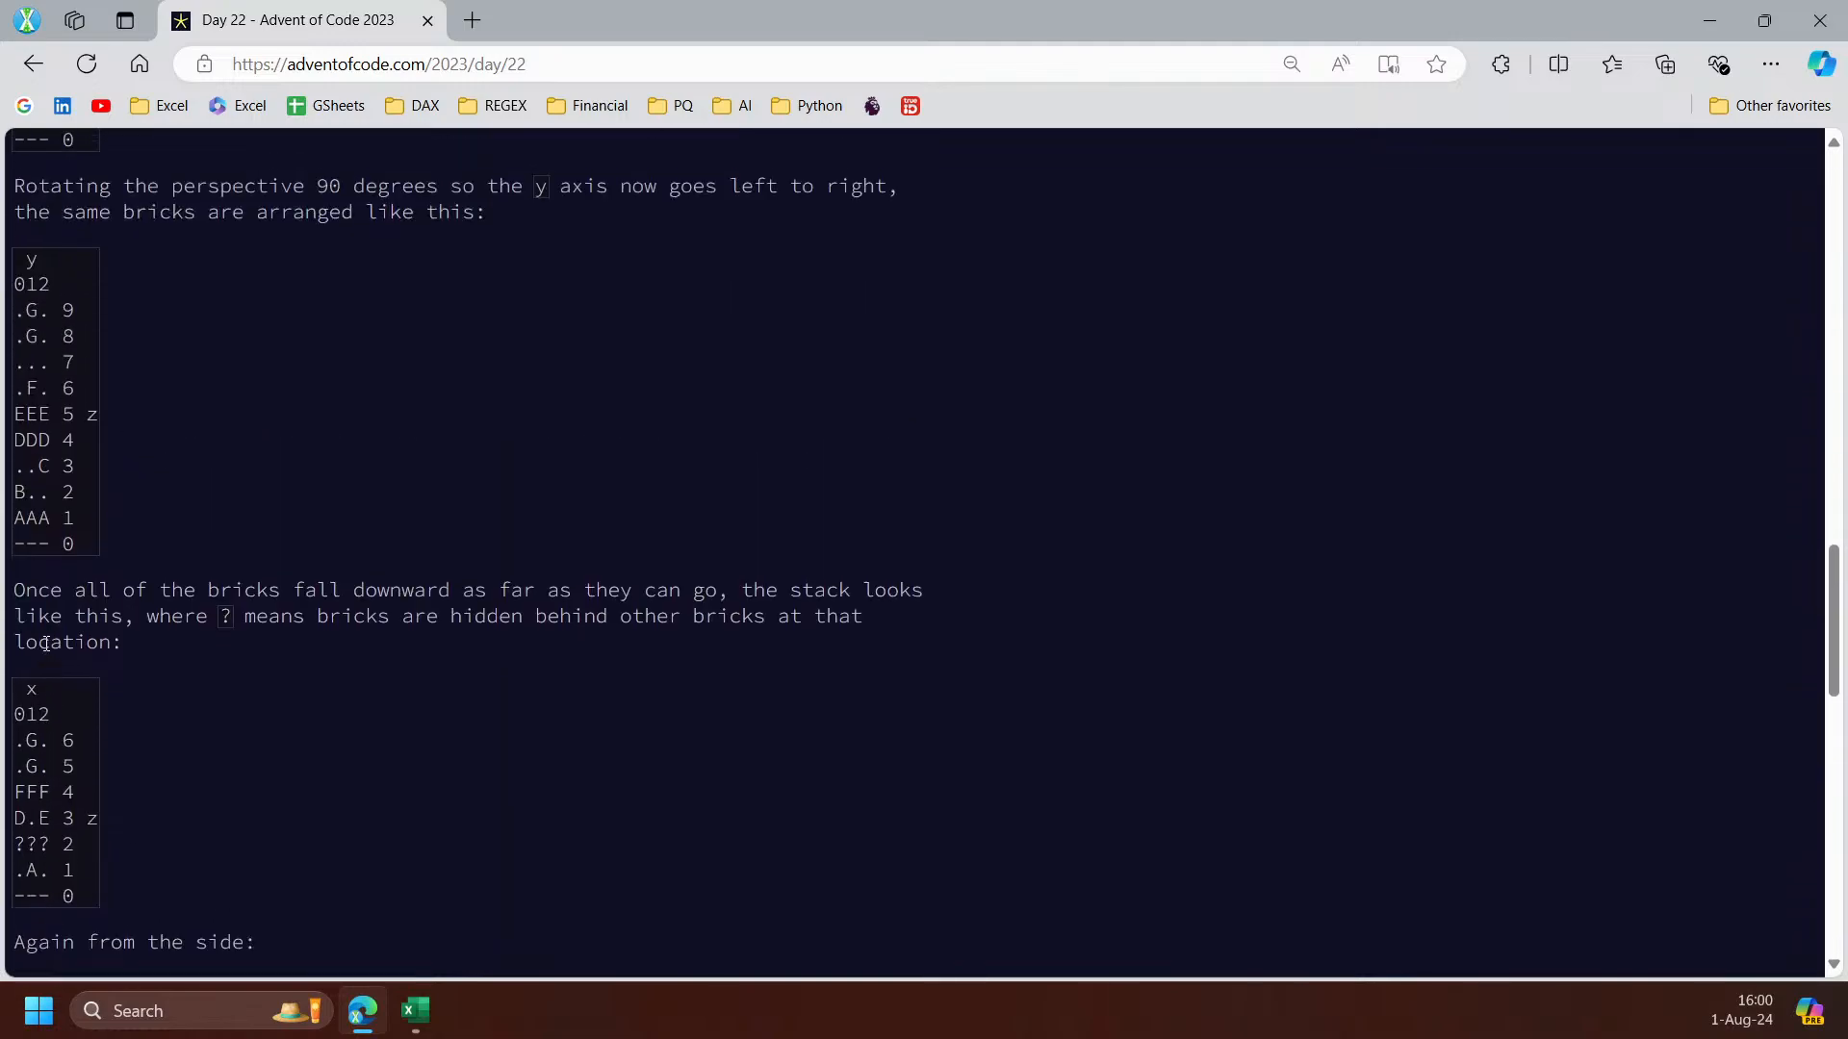
scroll(46, 643, down, 4)
drag(13, 785, 50, 785)
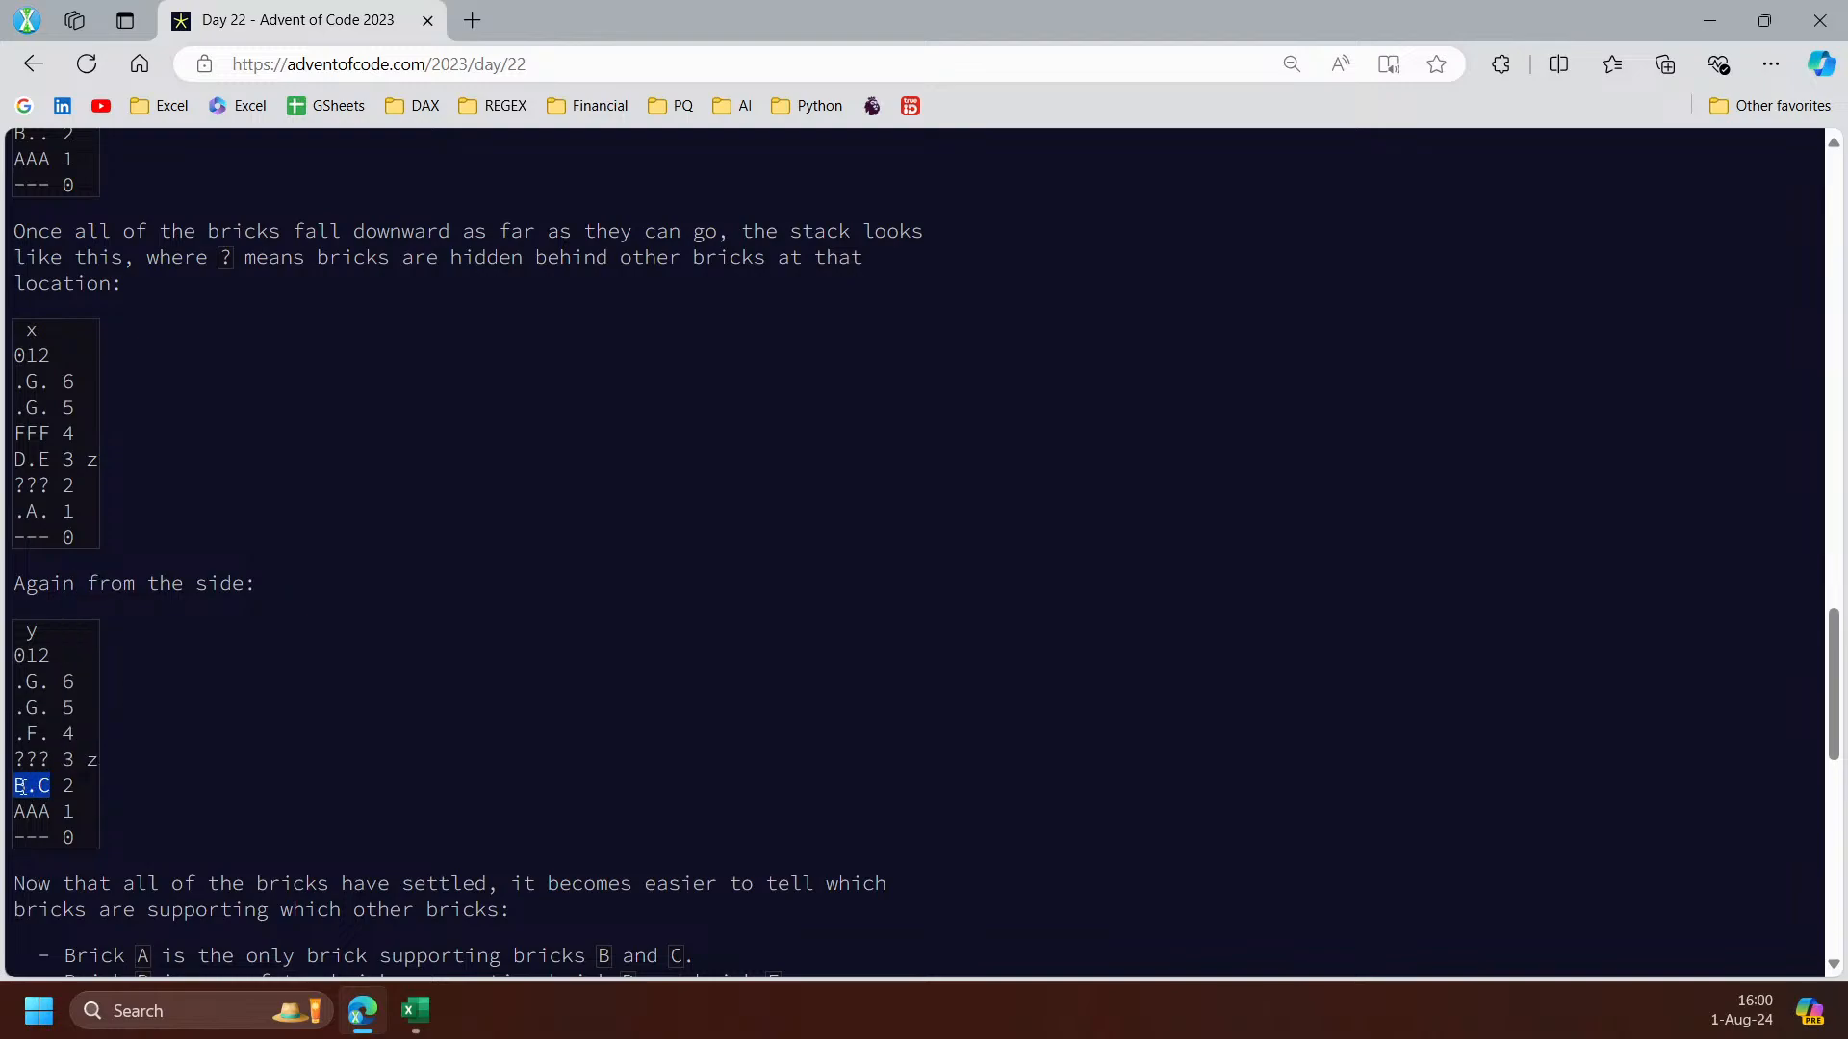
scroll(30, 787, up, 6)
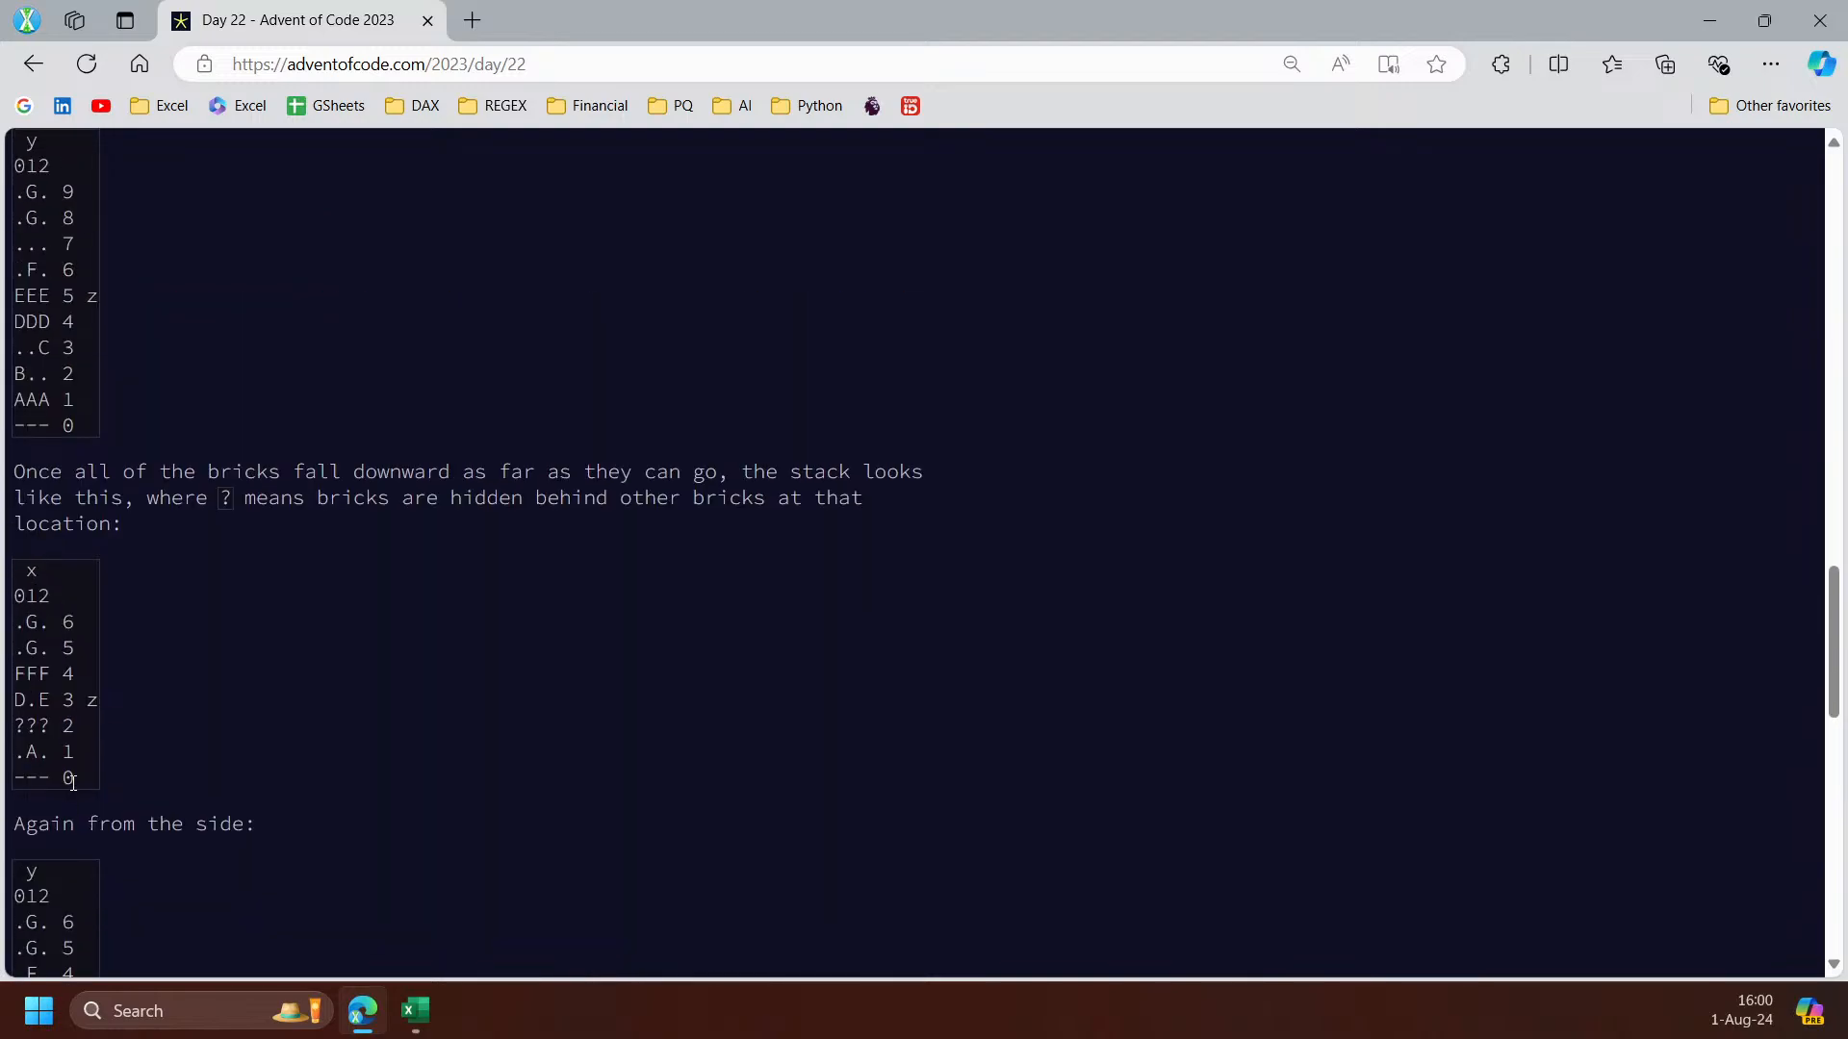
scroll(14, 546, down, 8)
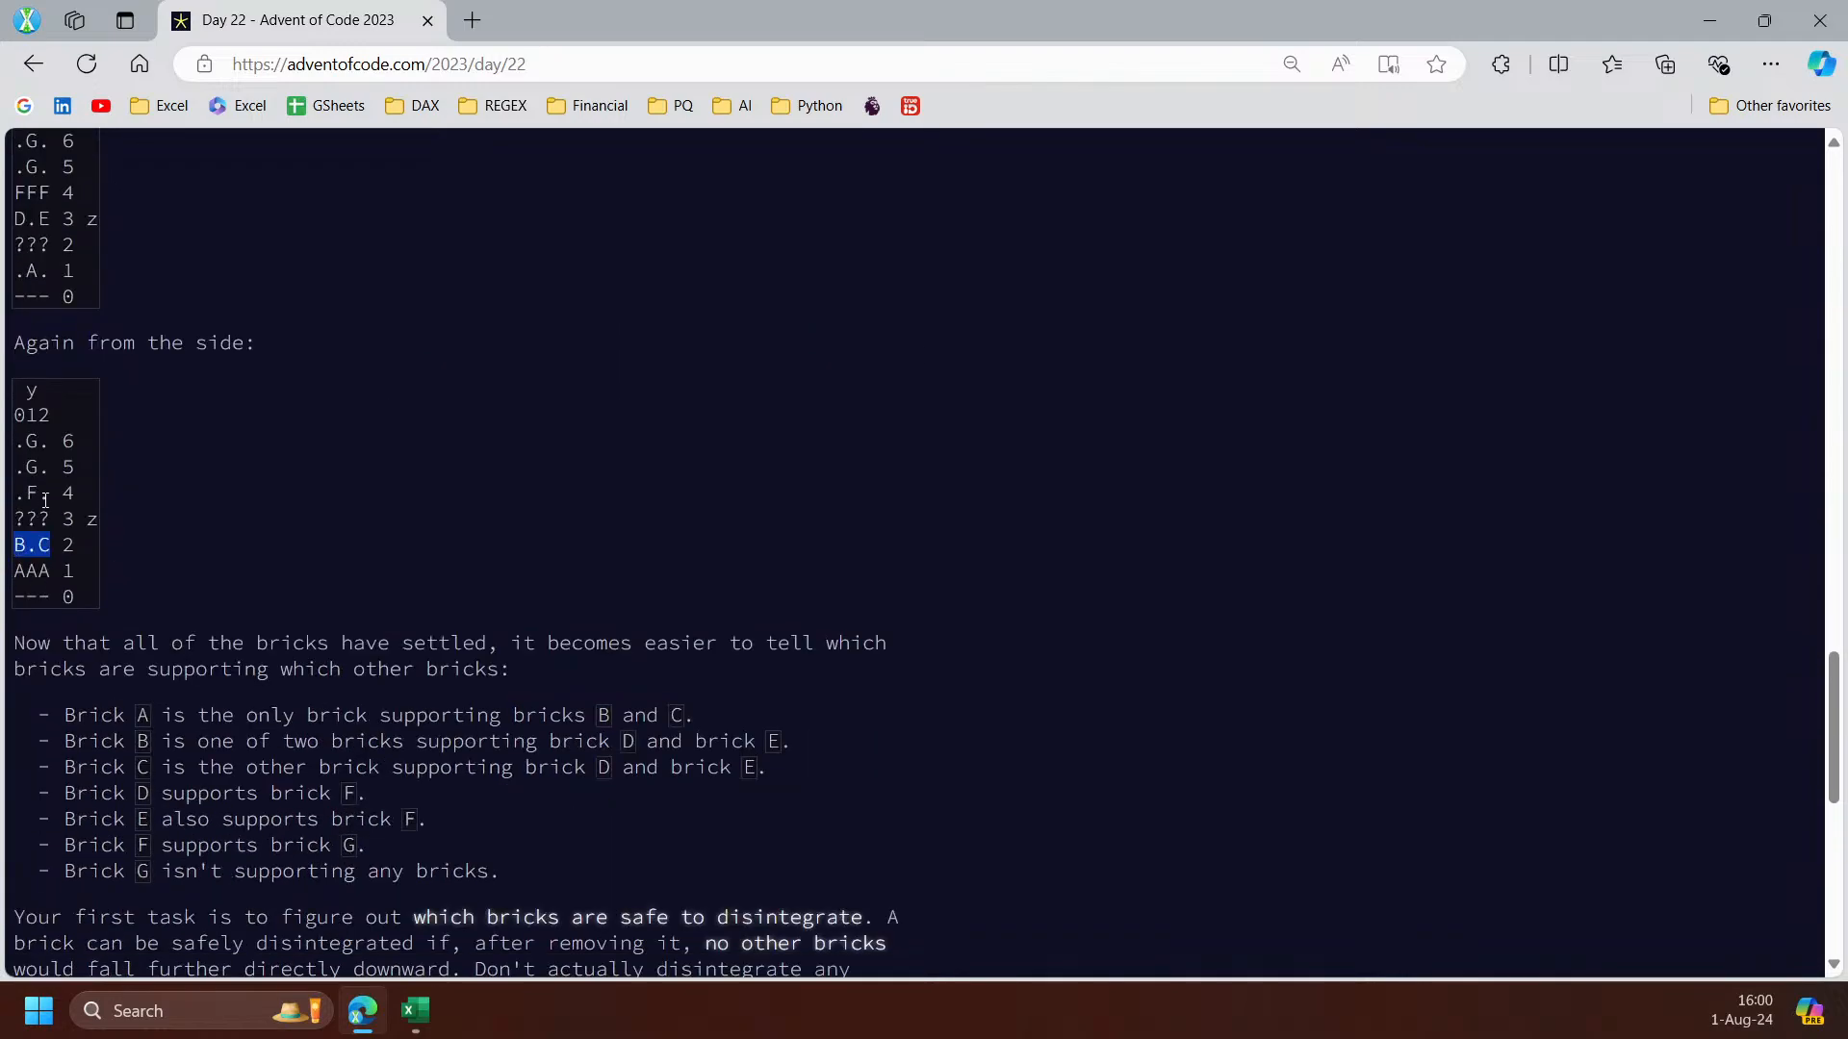
scroll(78, 591, up, 3)
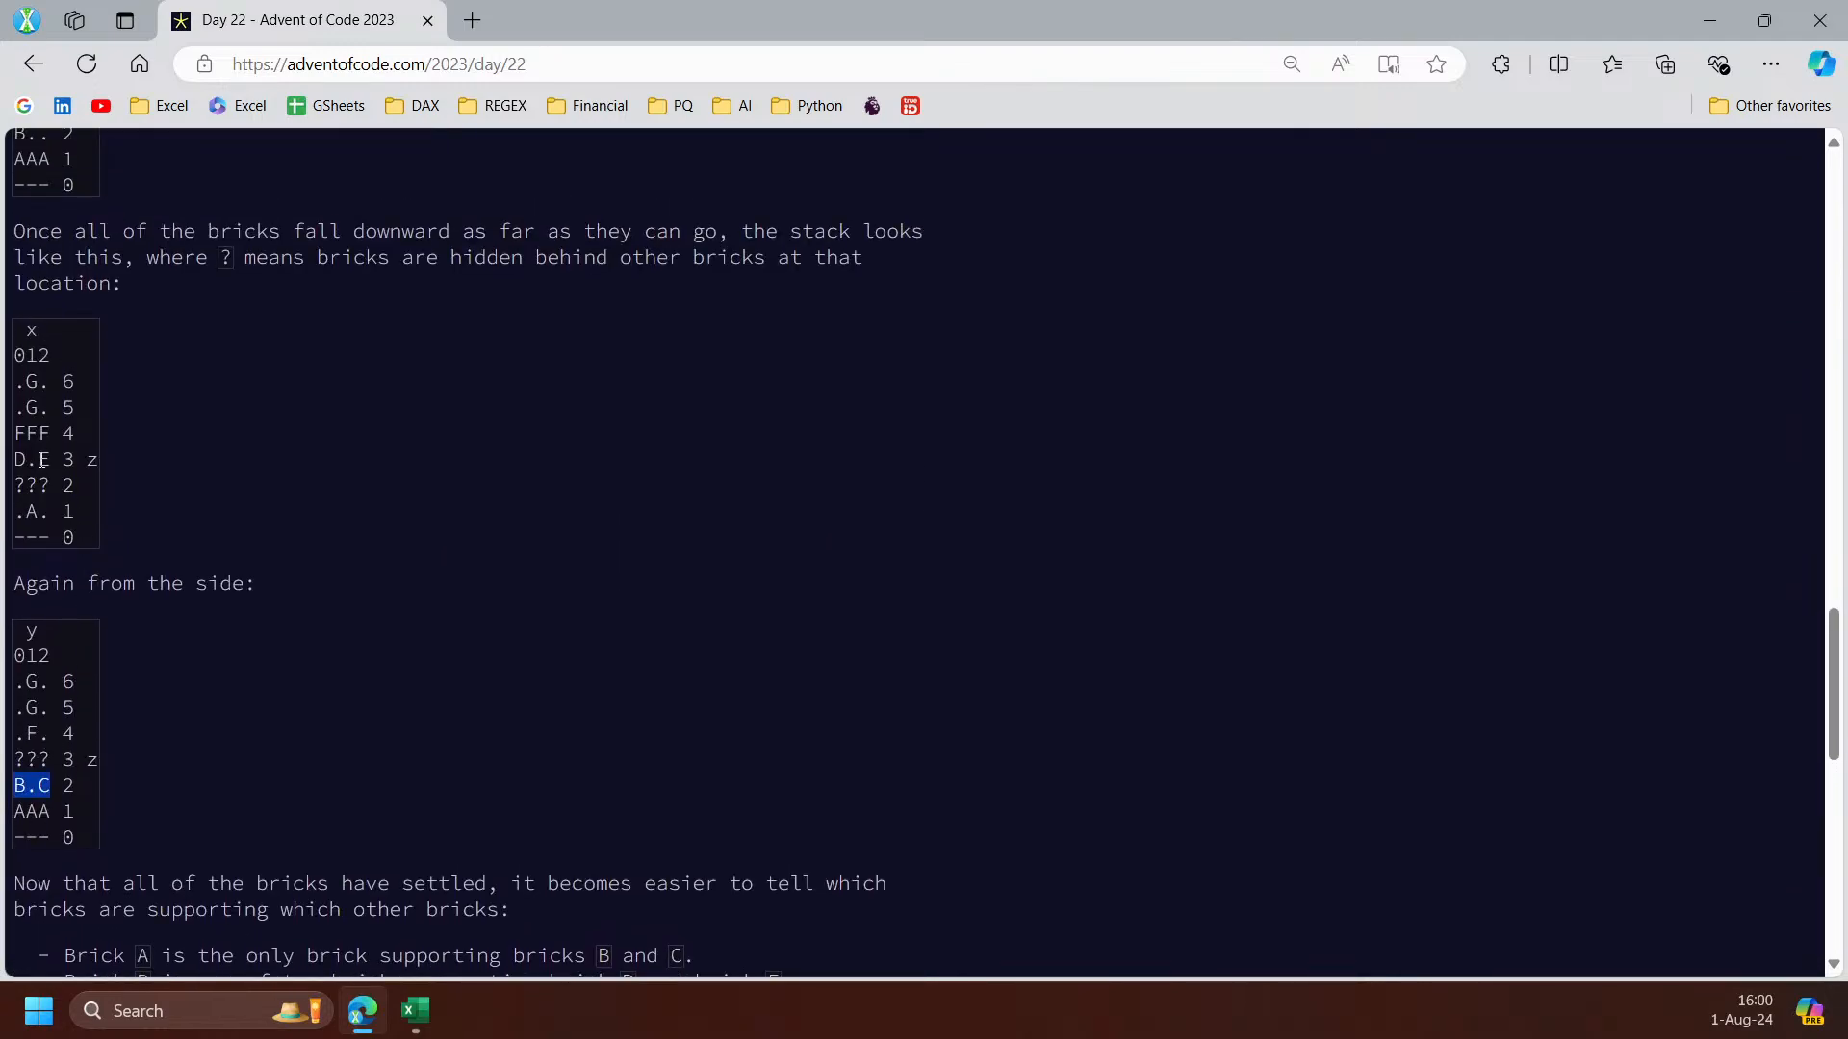
double_click(43, 460)
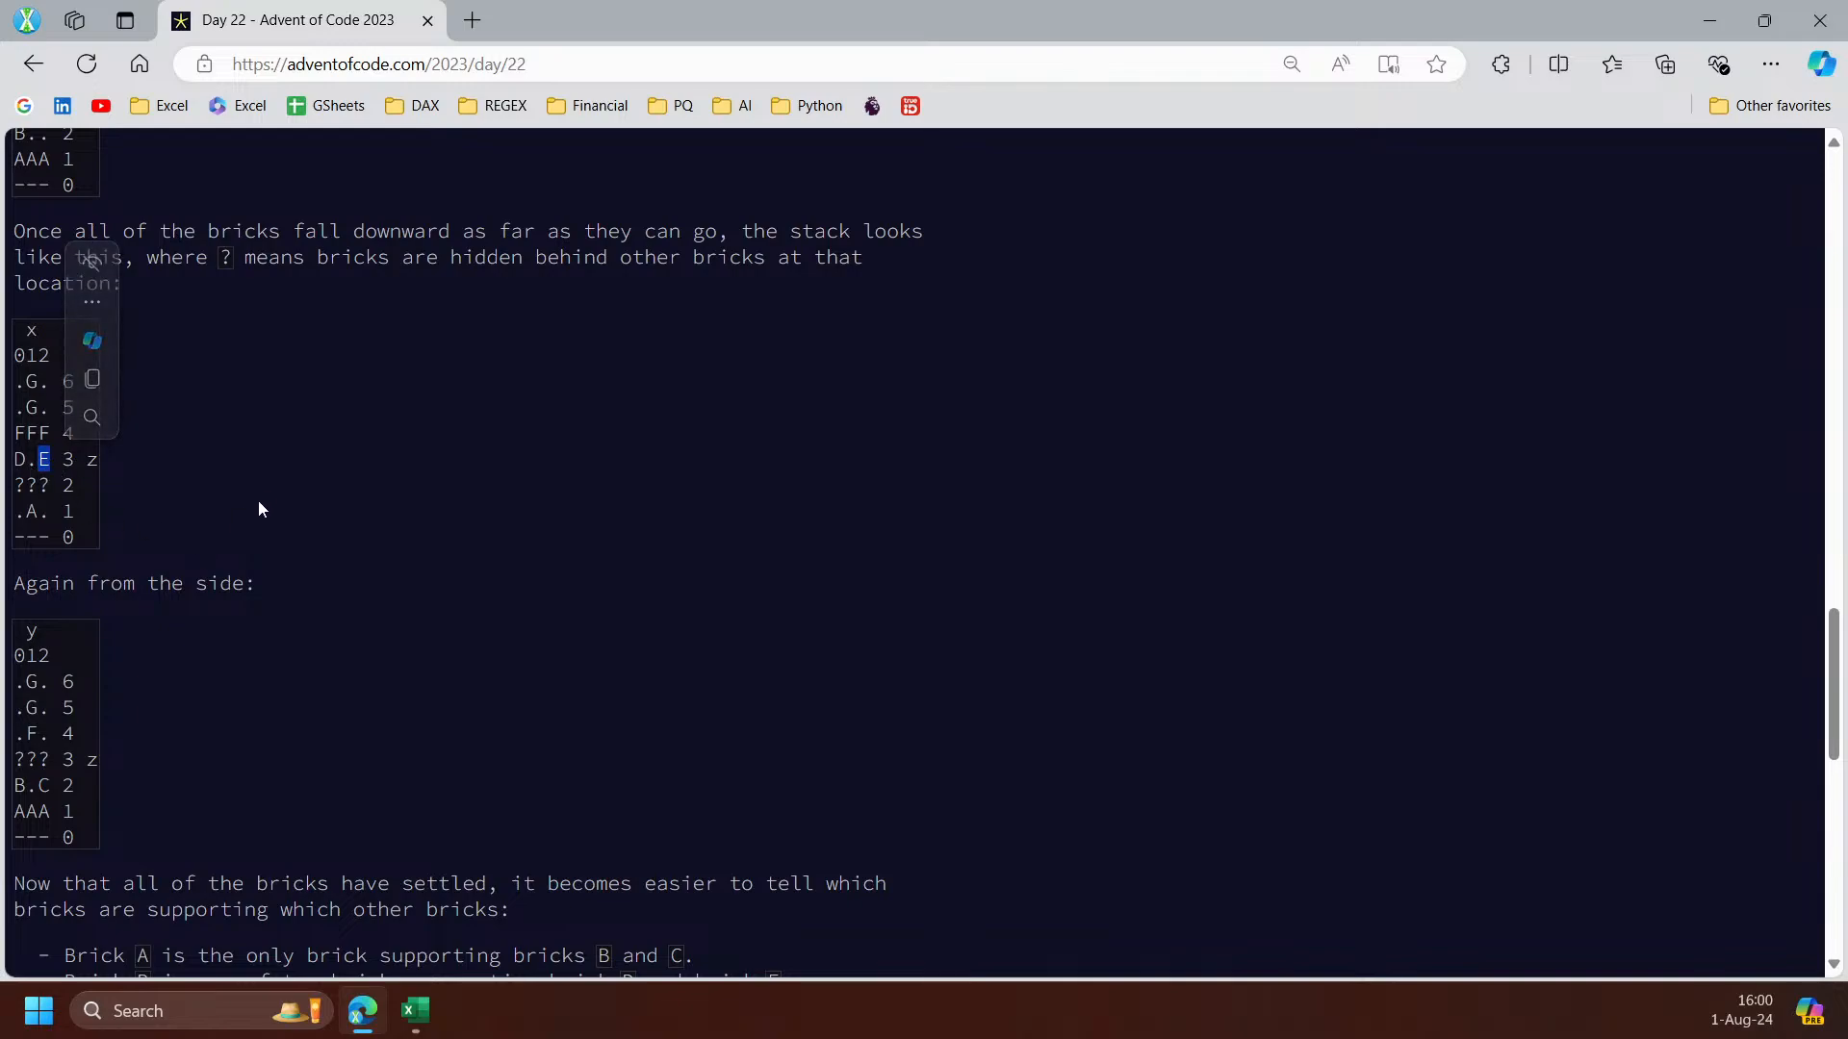
scroll(315, 506, down, 1)
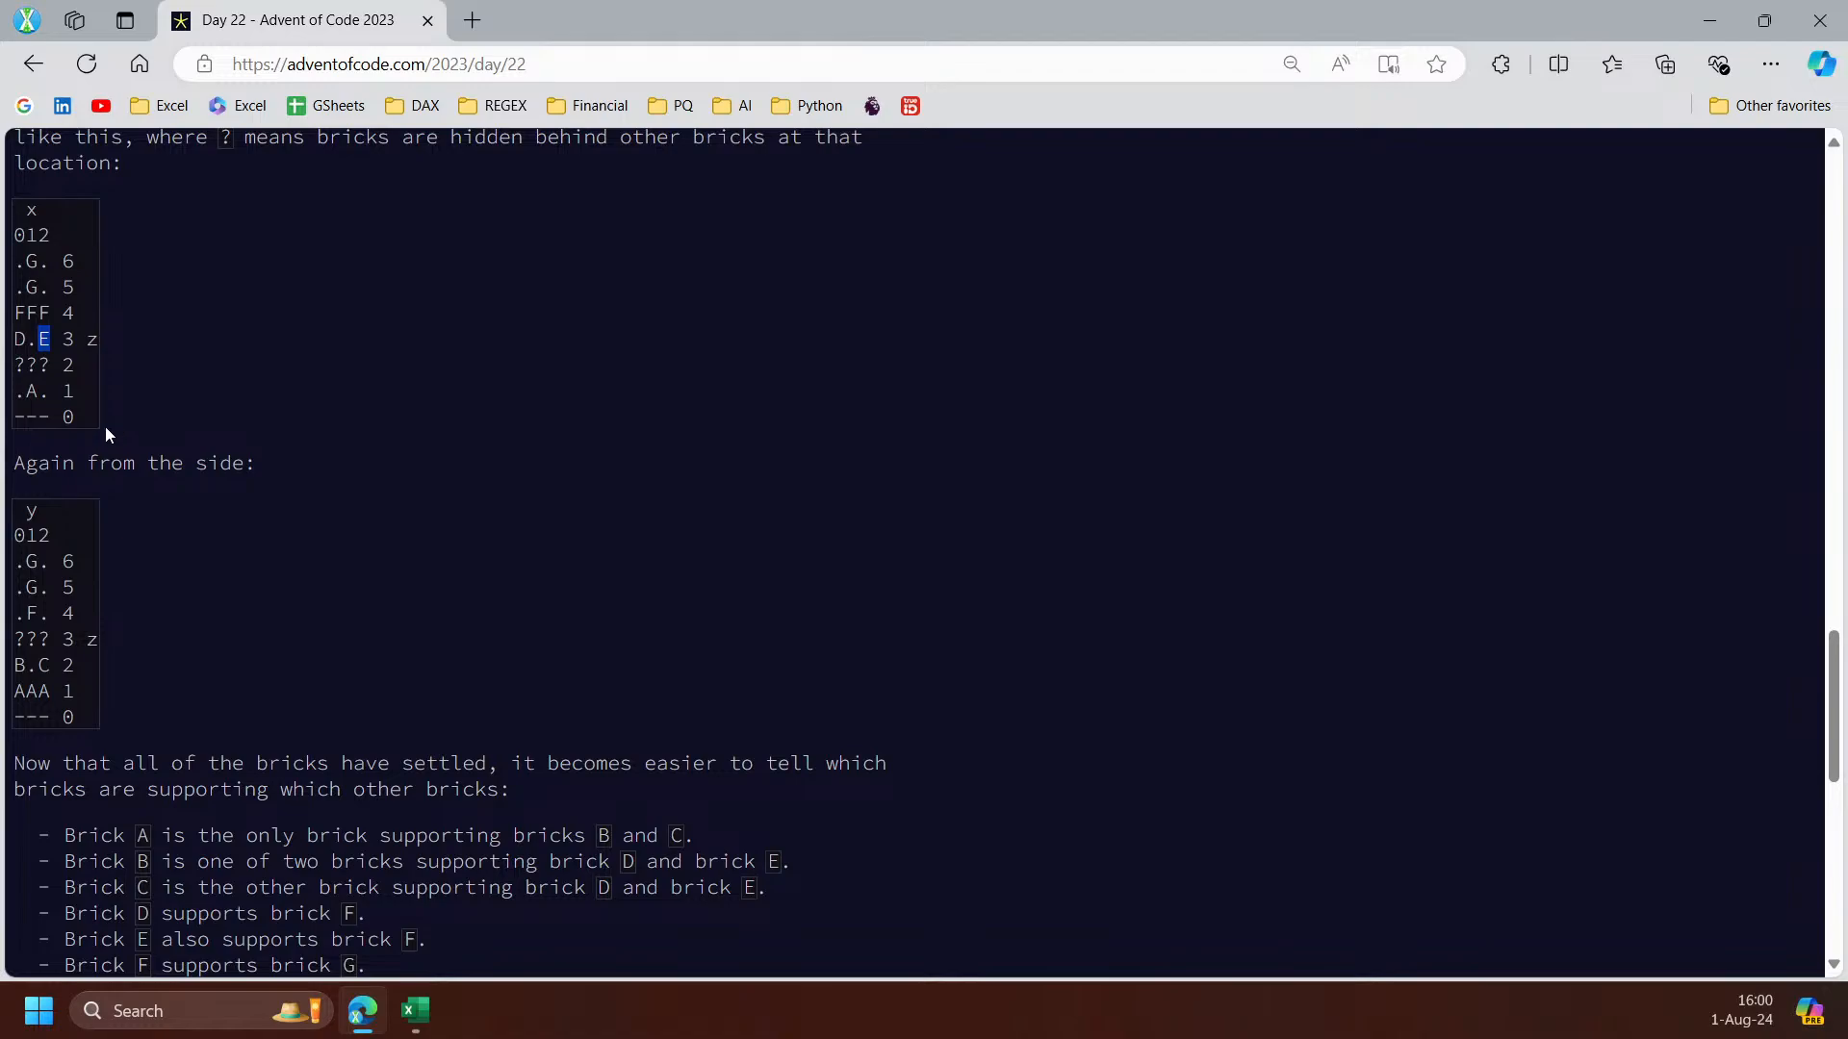
scroll(146, 486, down, 2)
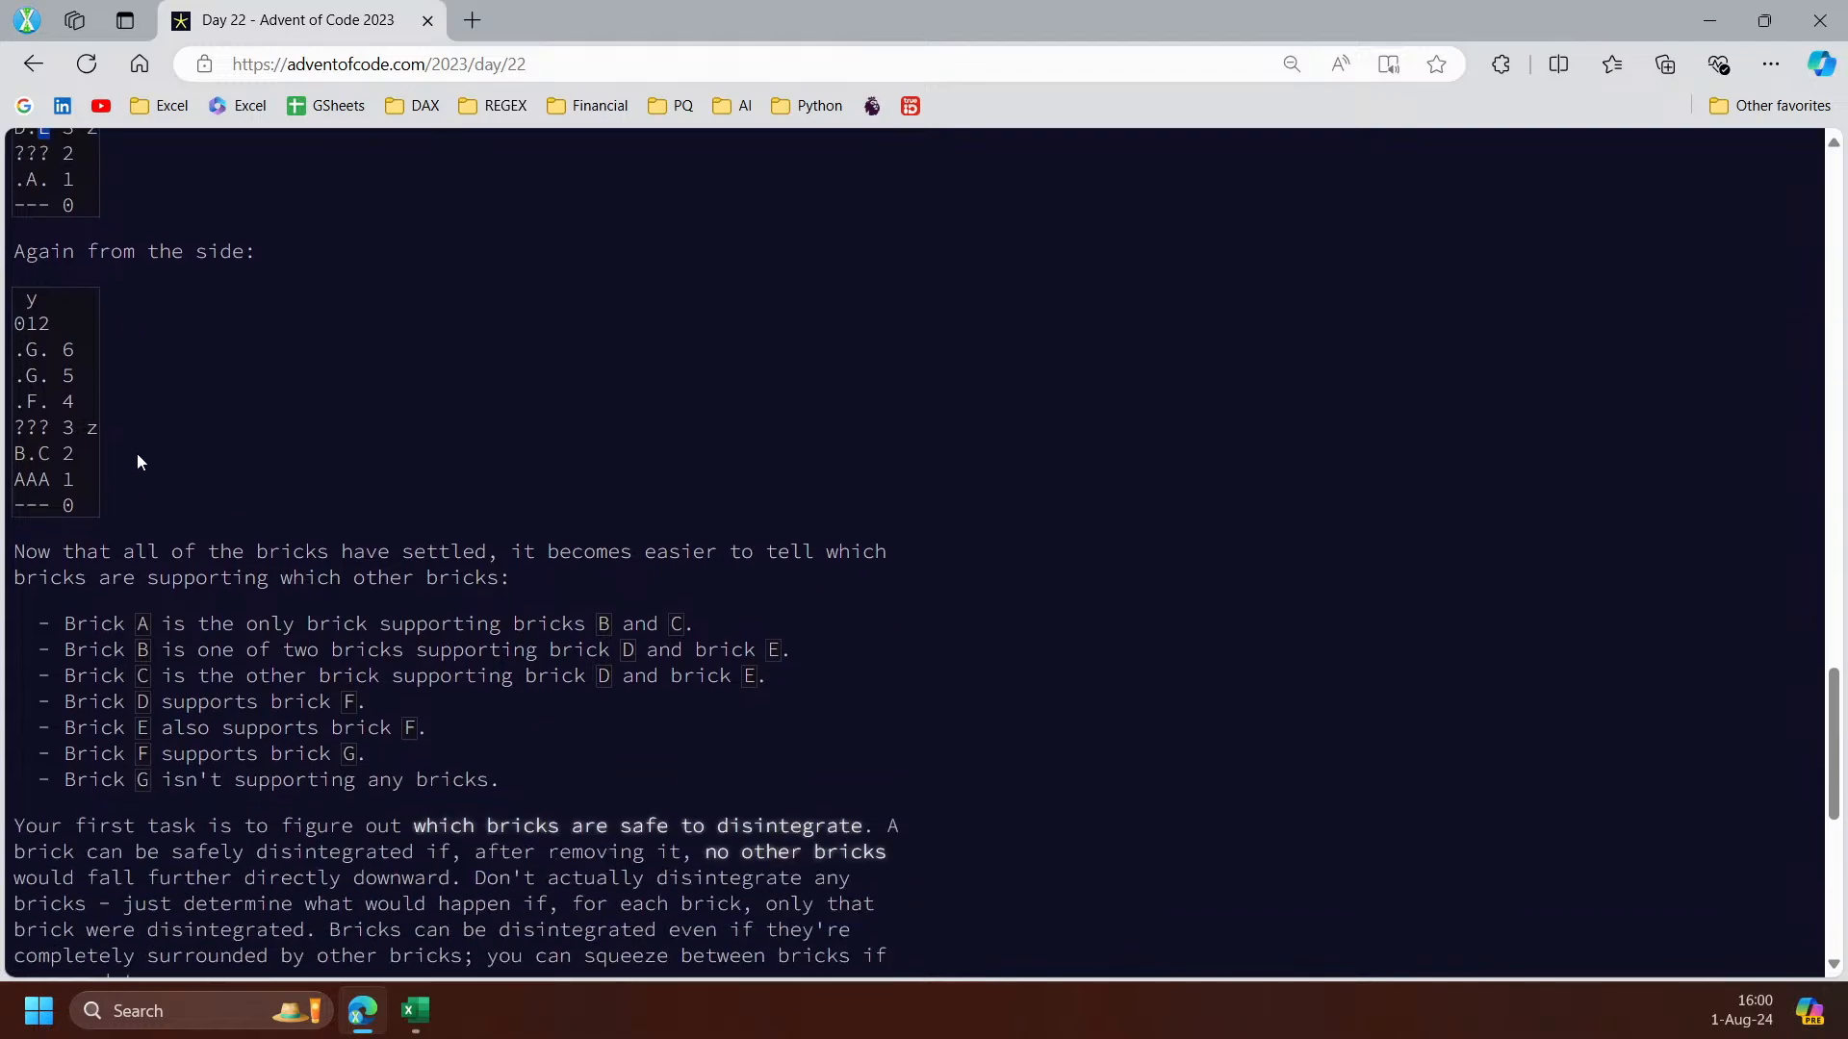
scroll(138, 462, up, 1)
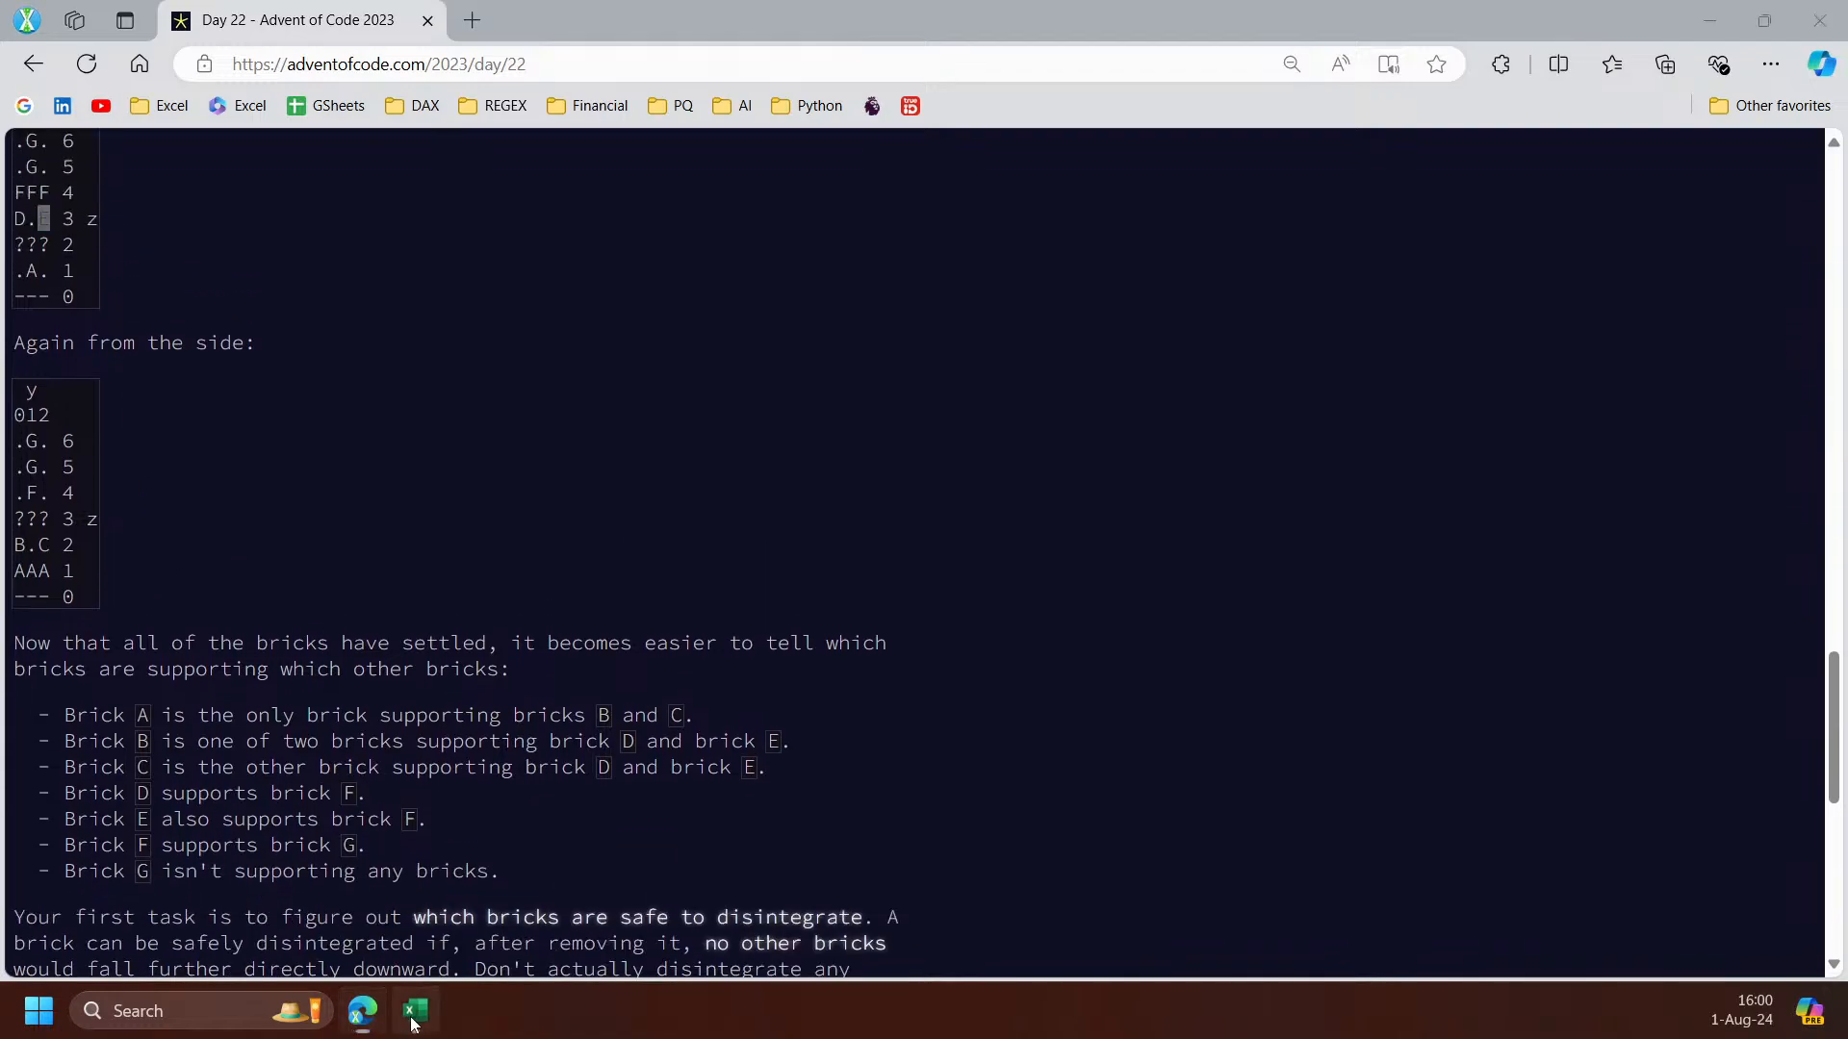
Switch to the Excel workbook and widen column A to fit the pasted brick lines
click(415, 1010)
drag(120, 359, 171, 359)
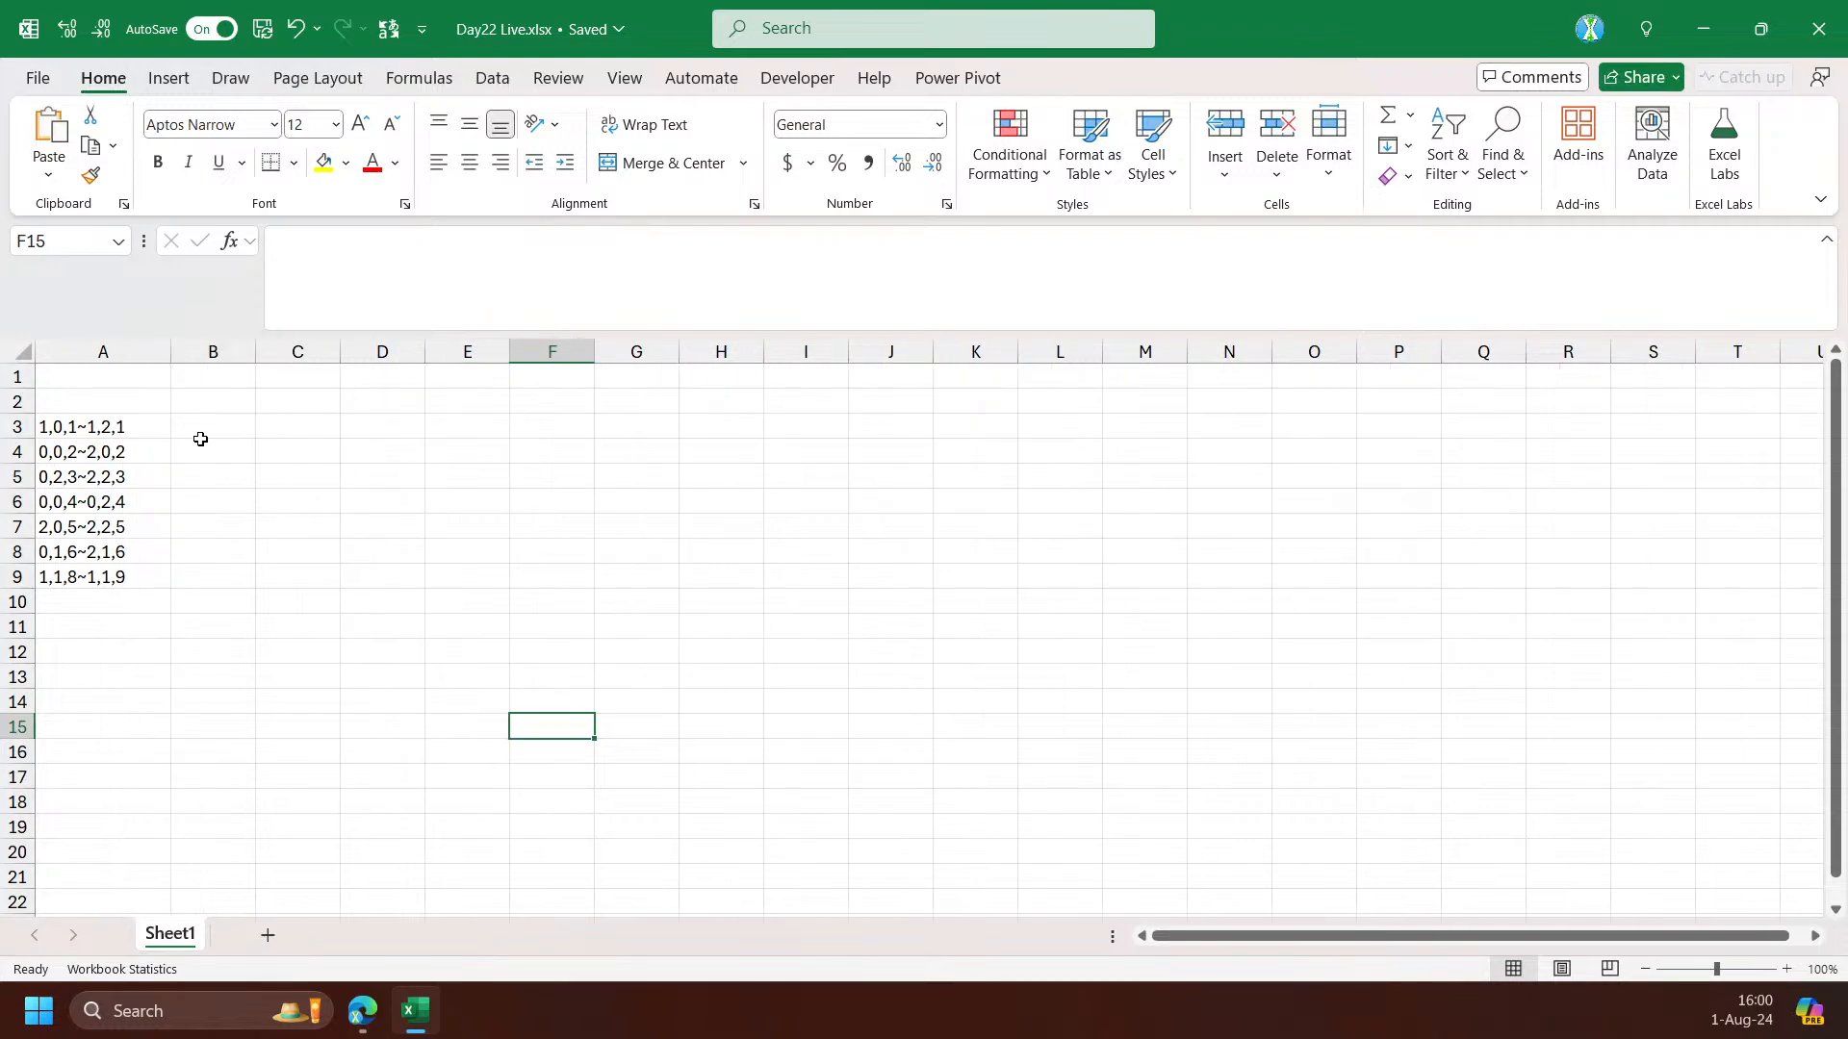
Start a TEXTSPLIT formula in B3 on CONCAT(A3:A9&"-"), joining the brick lines with a dash after each one
click(216, 421)
text(=)
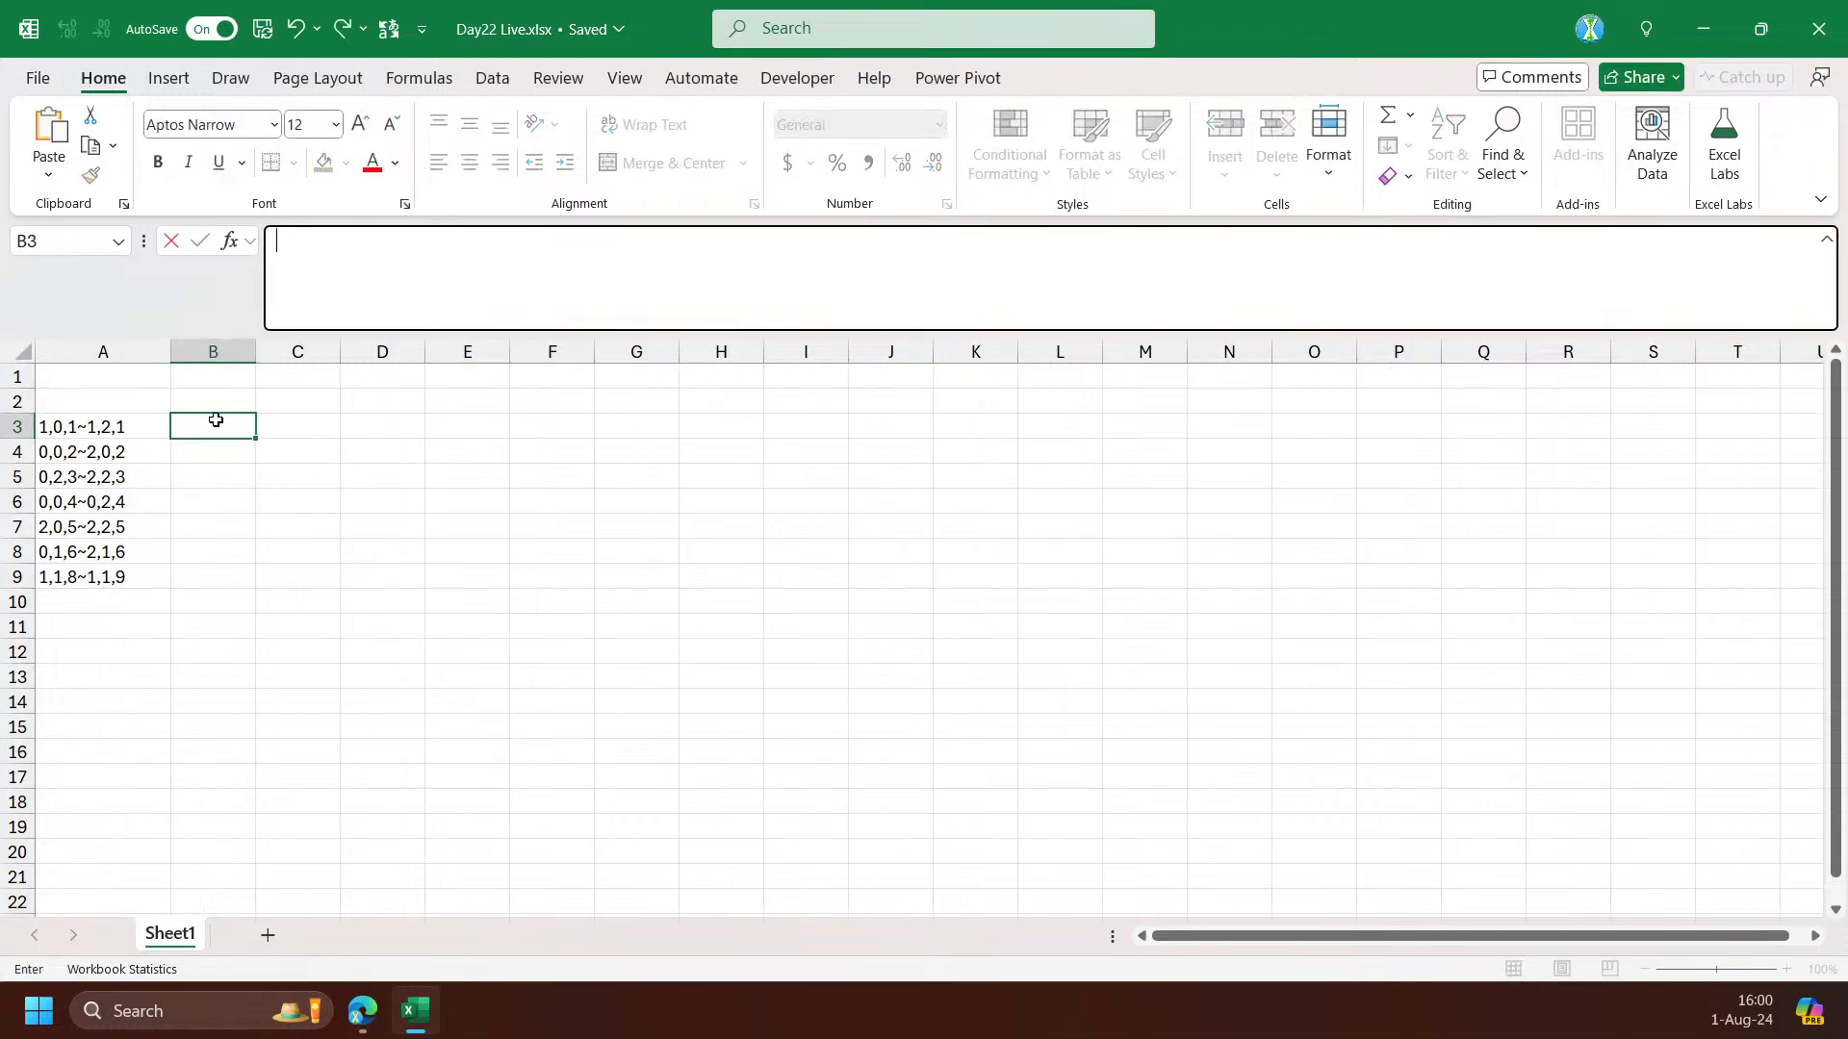
text(texts)
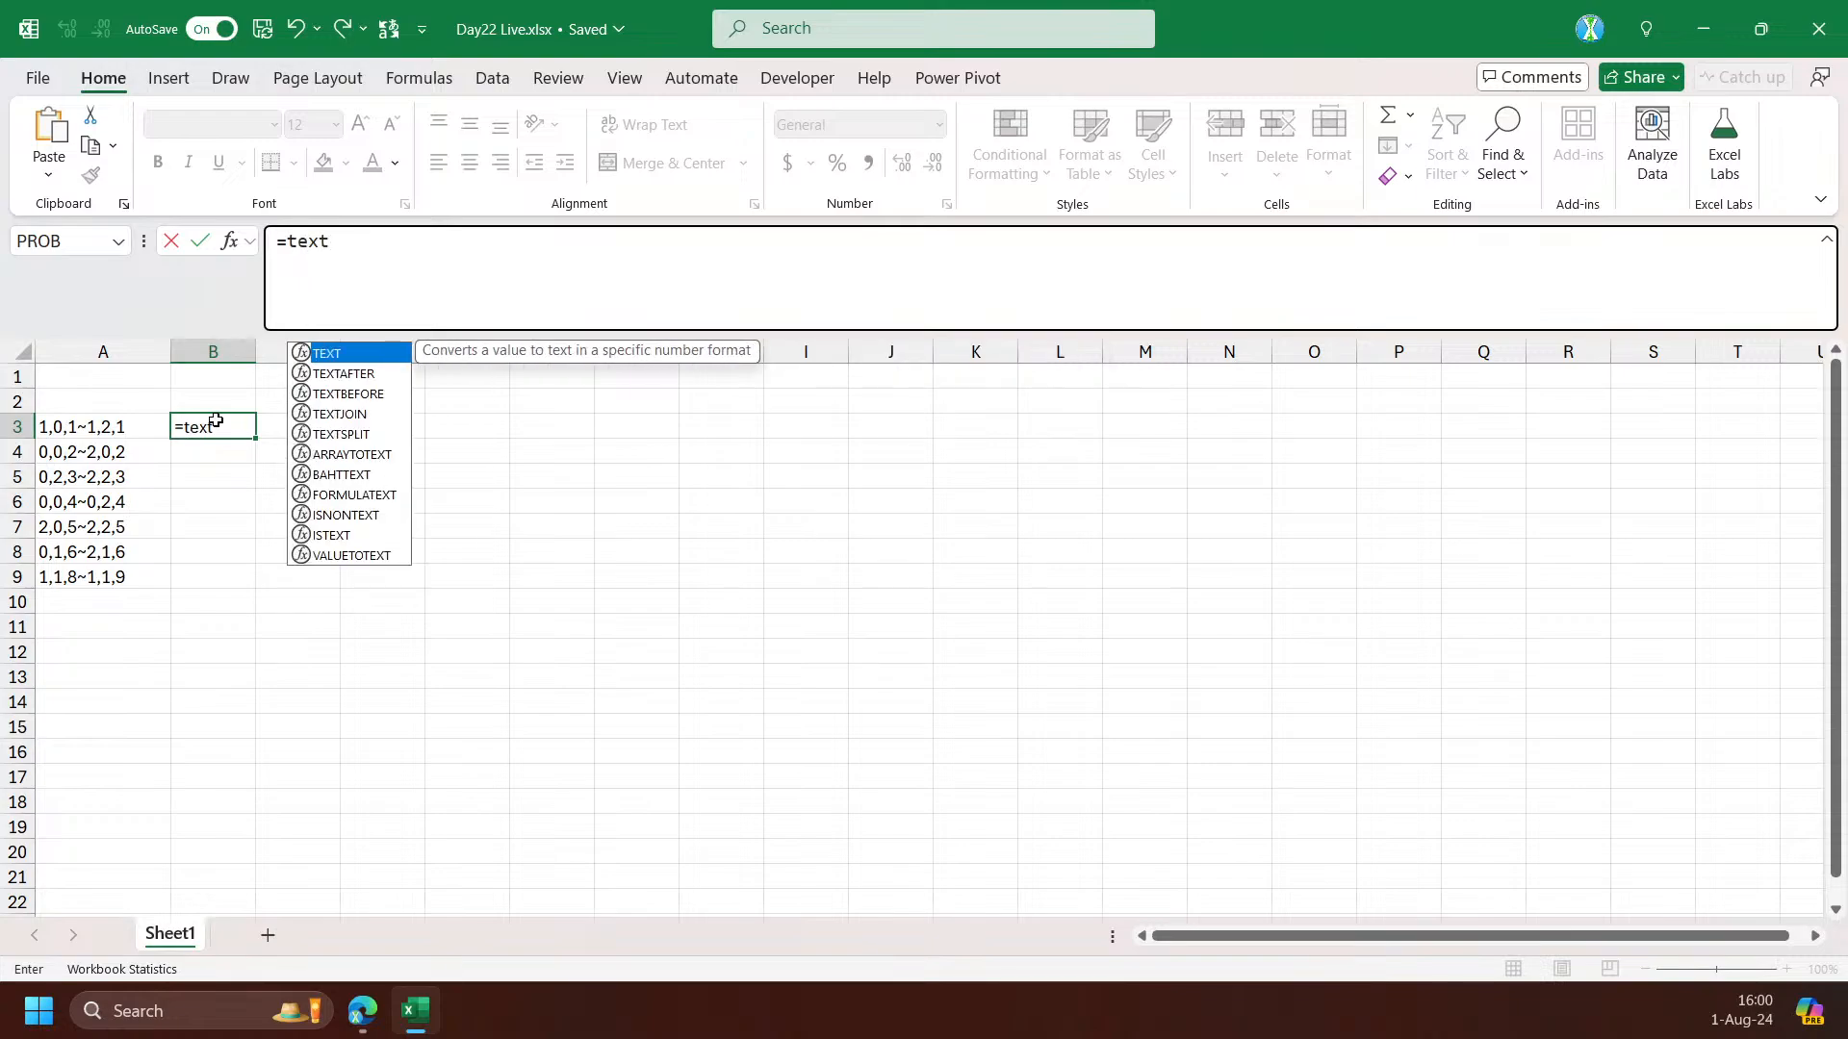
key(Tab)
text(conca)
key(Tab)
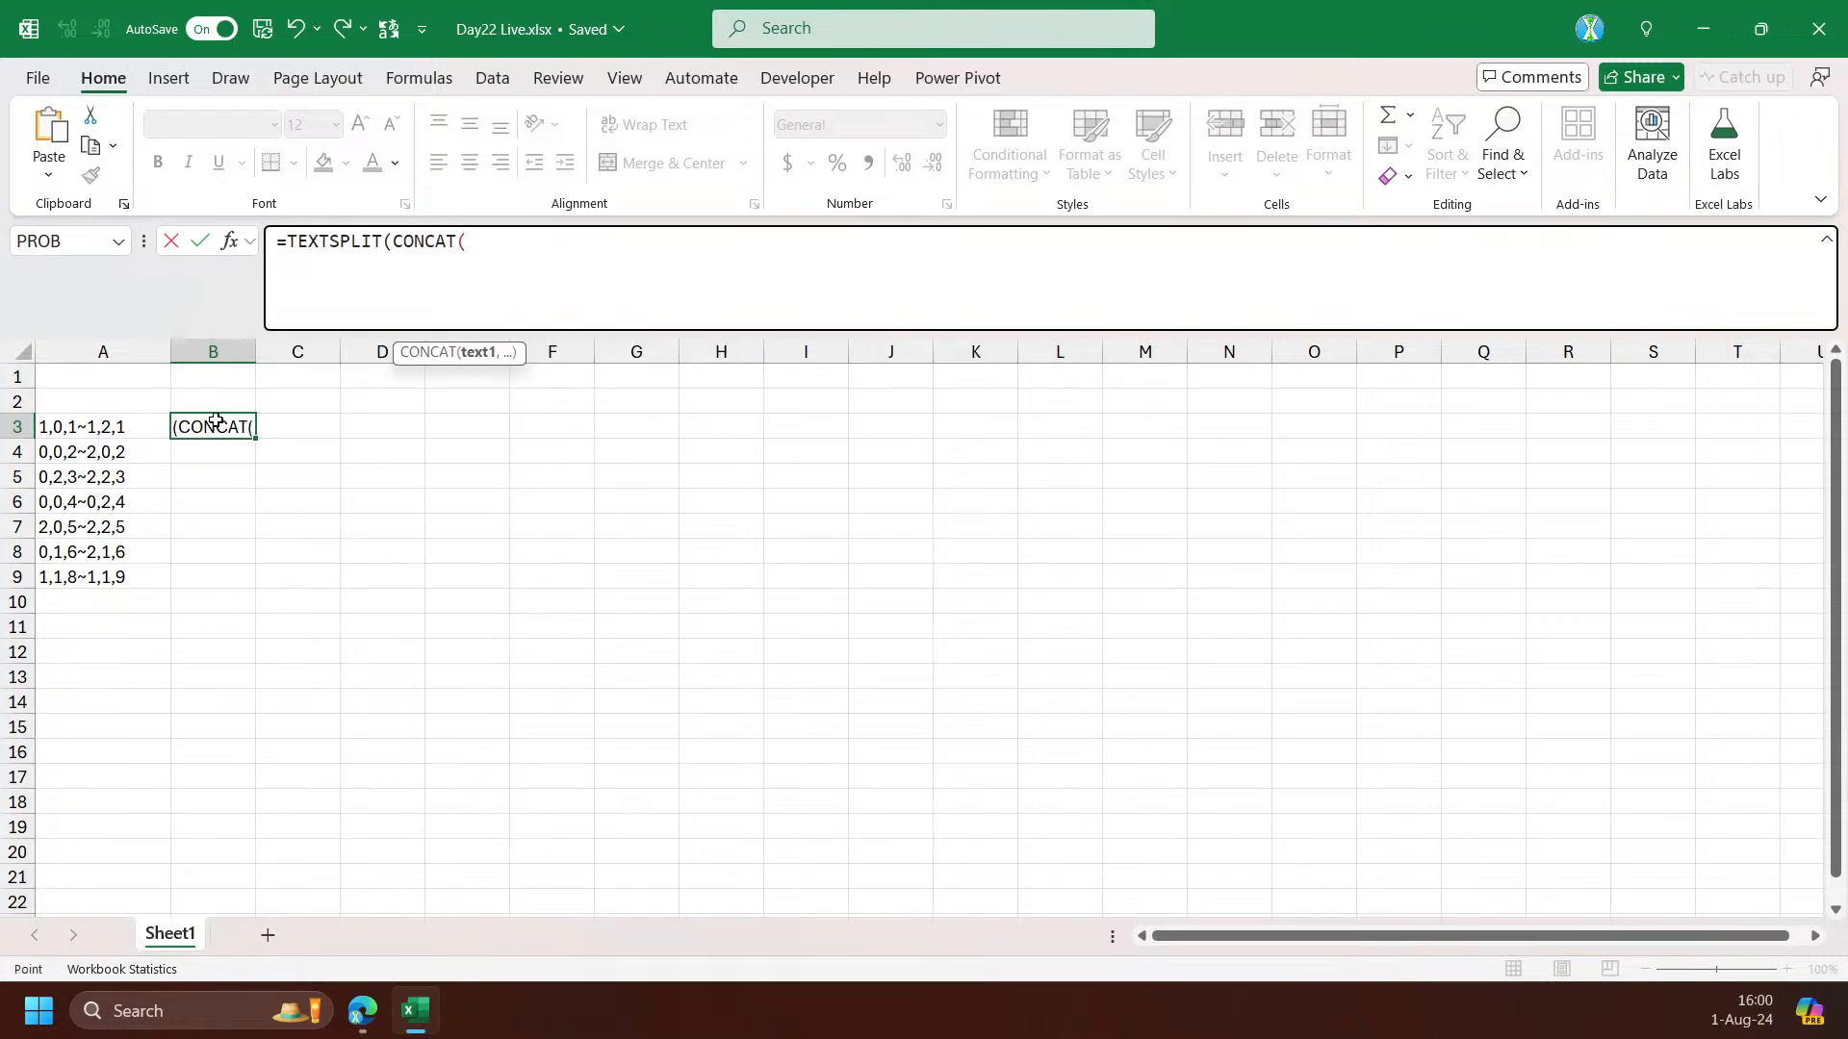
key(Left)
key(ctrl+shift+Down)
text(&)
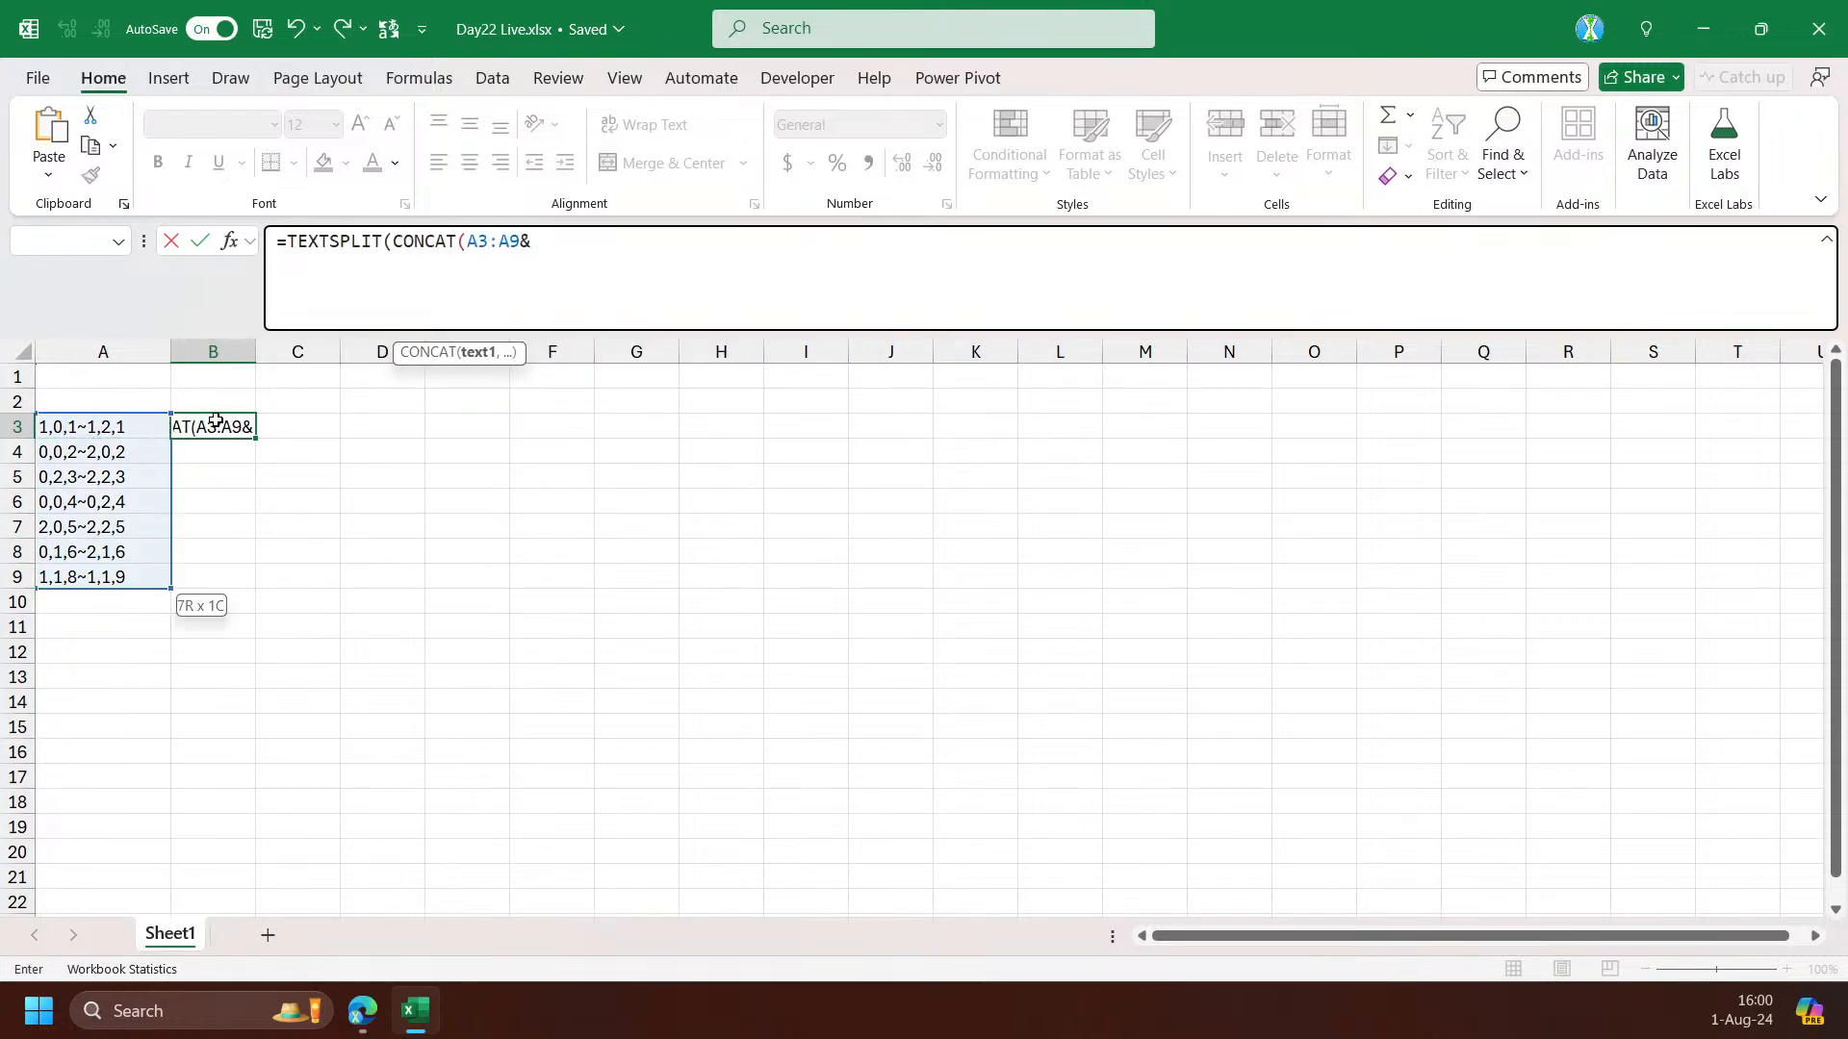
text("-"),)
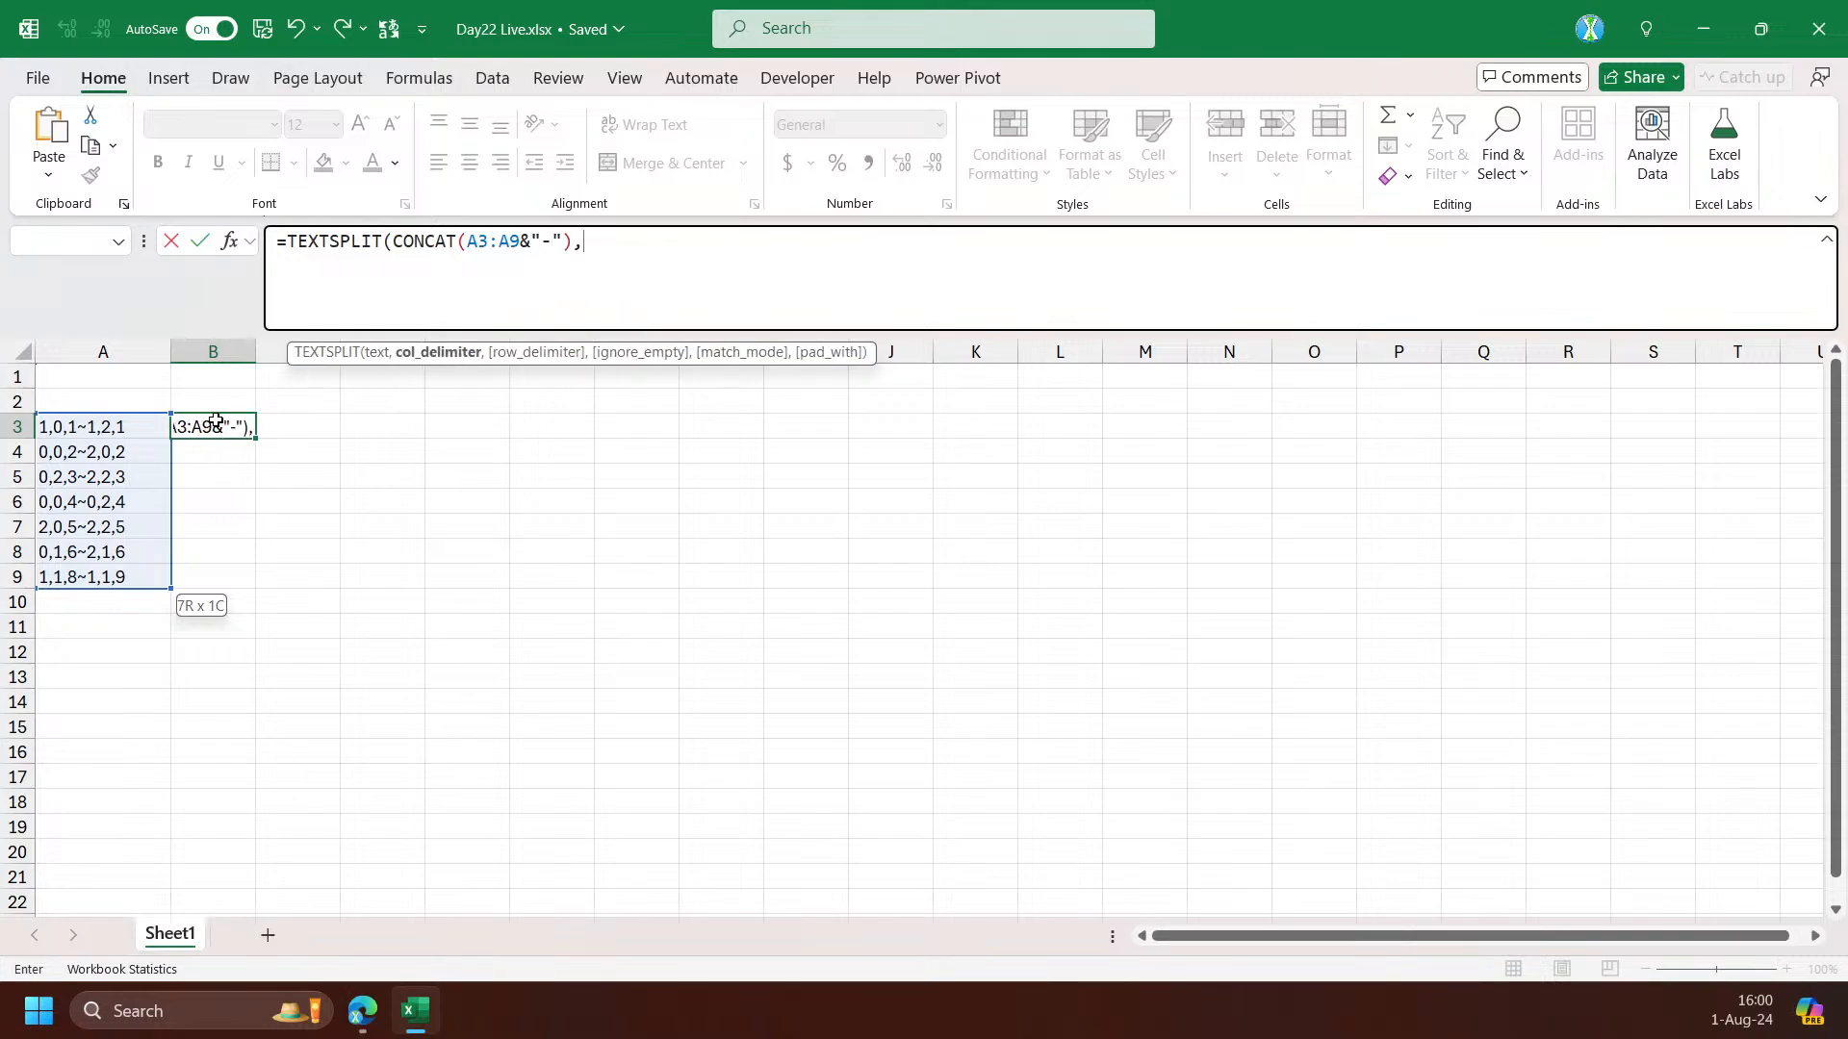
Complete the TEXTSPLIT formula with column delimiters {",","~"}, row delimiter "-" and ignore_empty set to 1
text({",","~)
key(Return)
key(Return)
text("},)
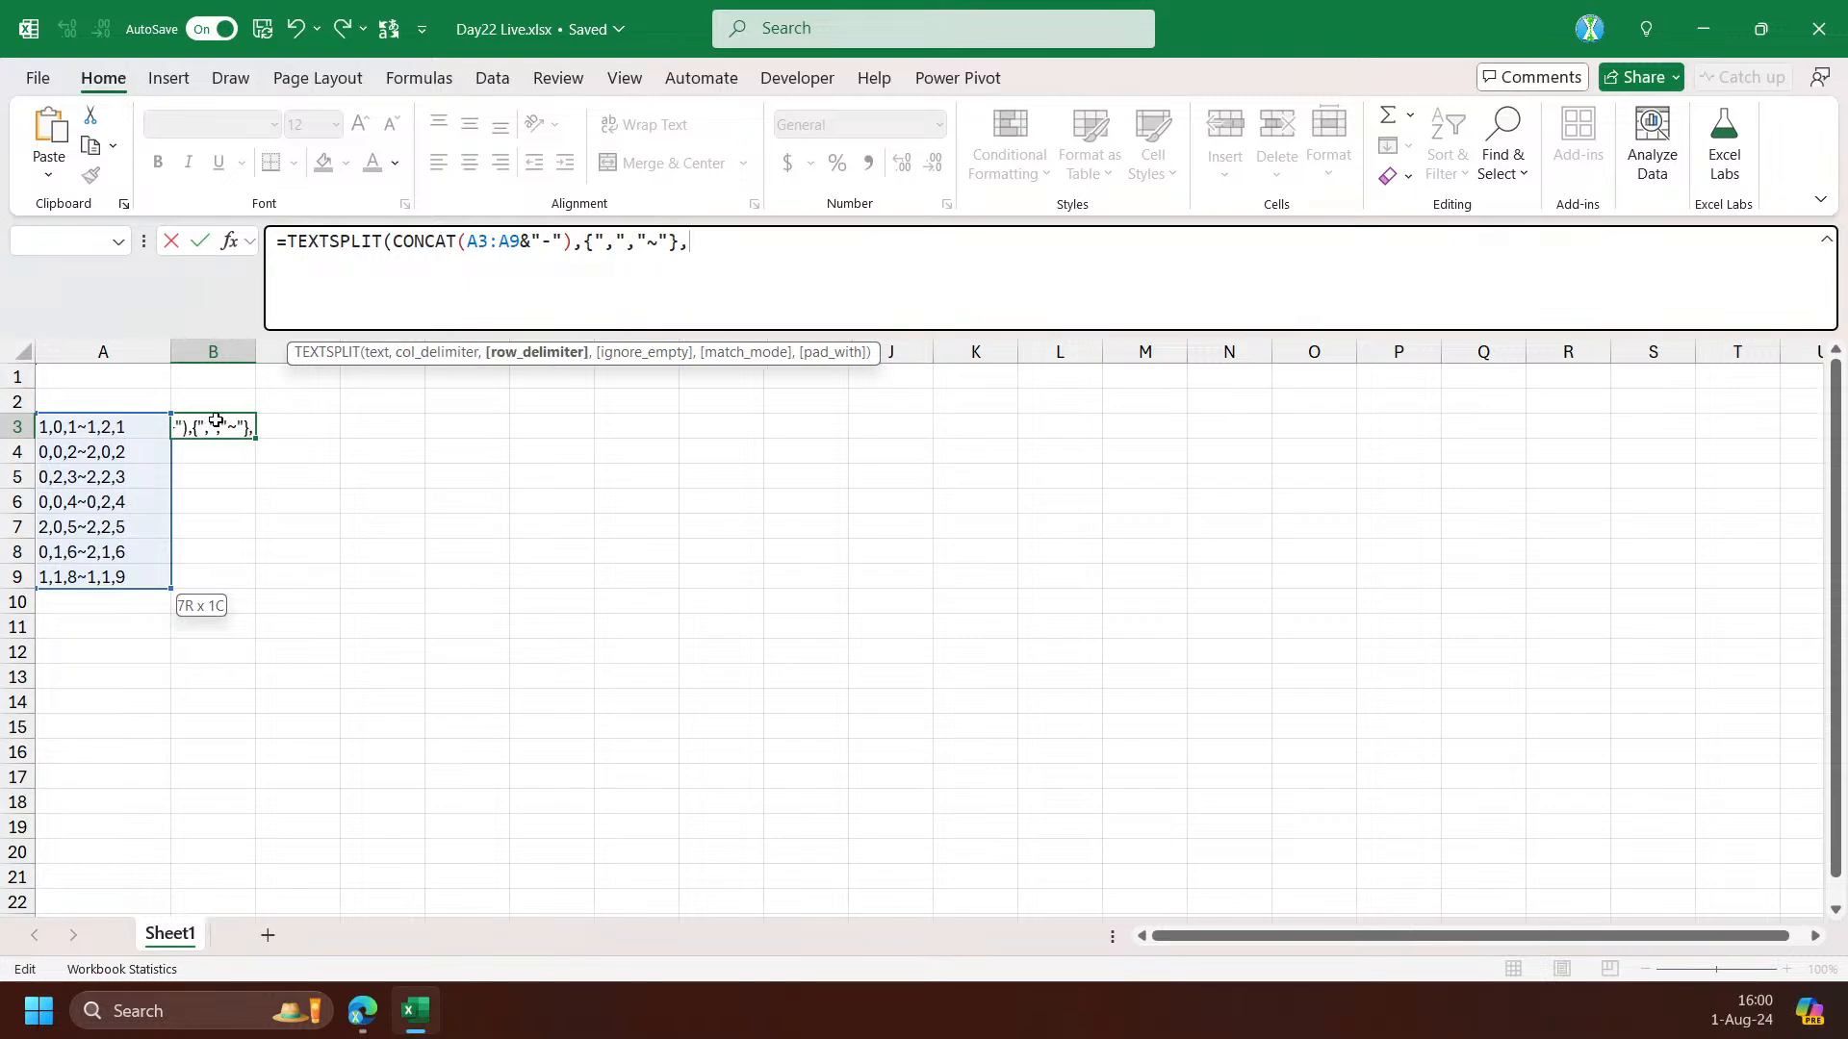
text("-",)
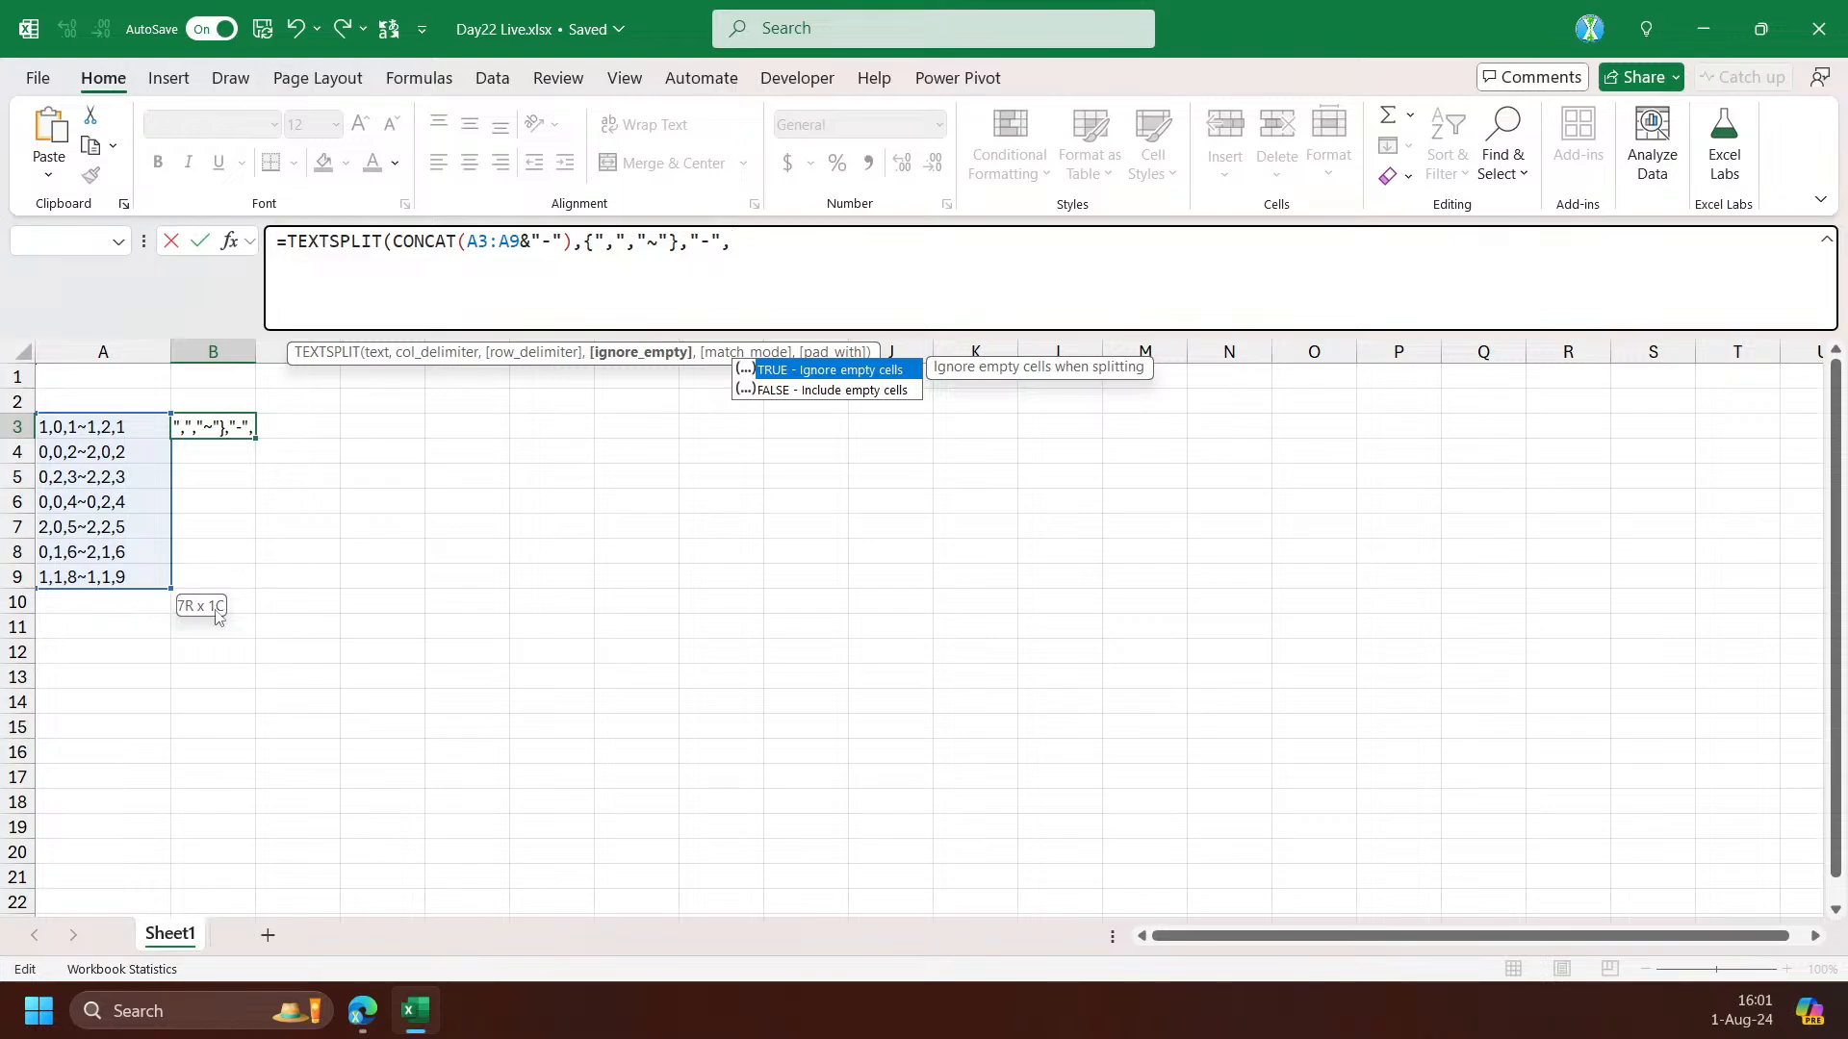
text(1))
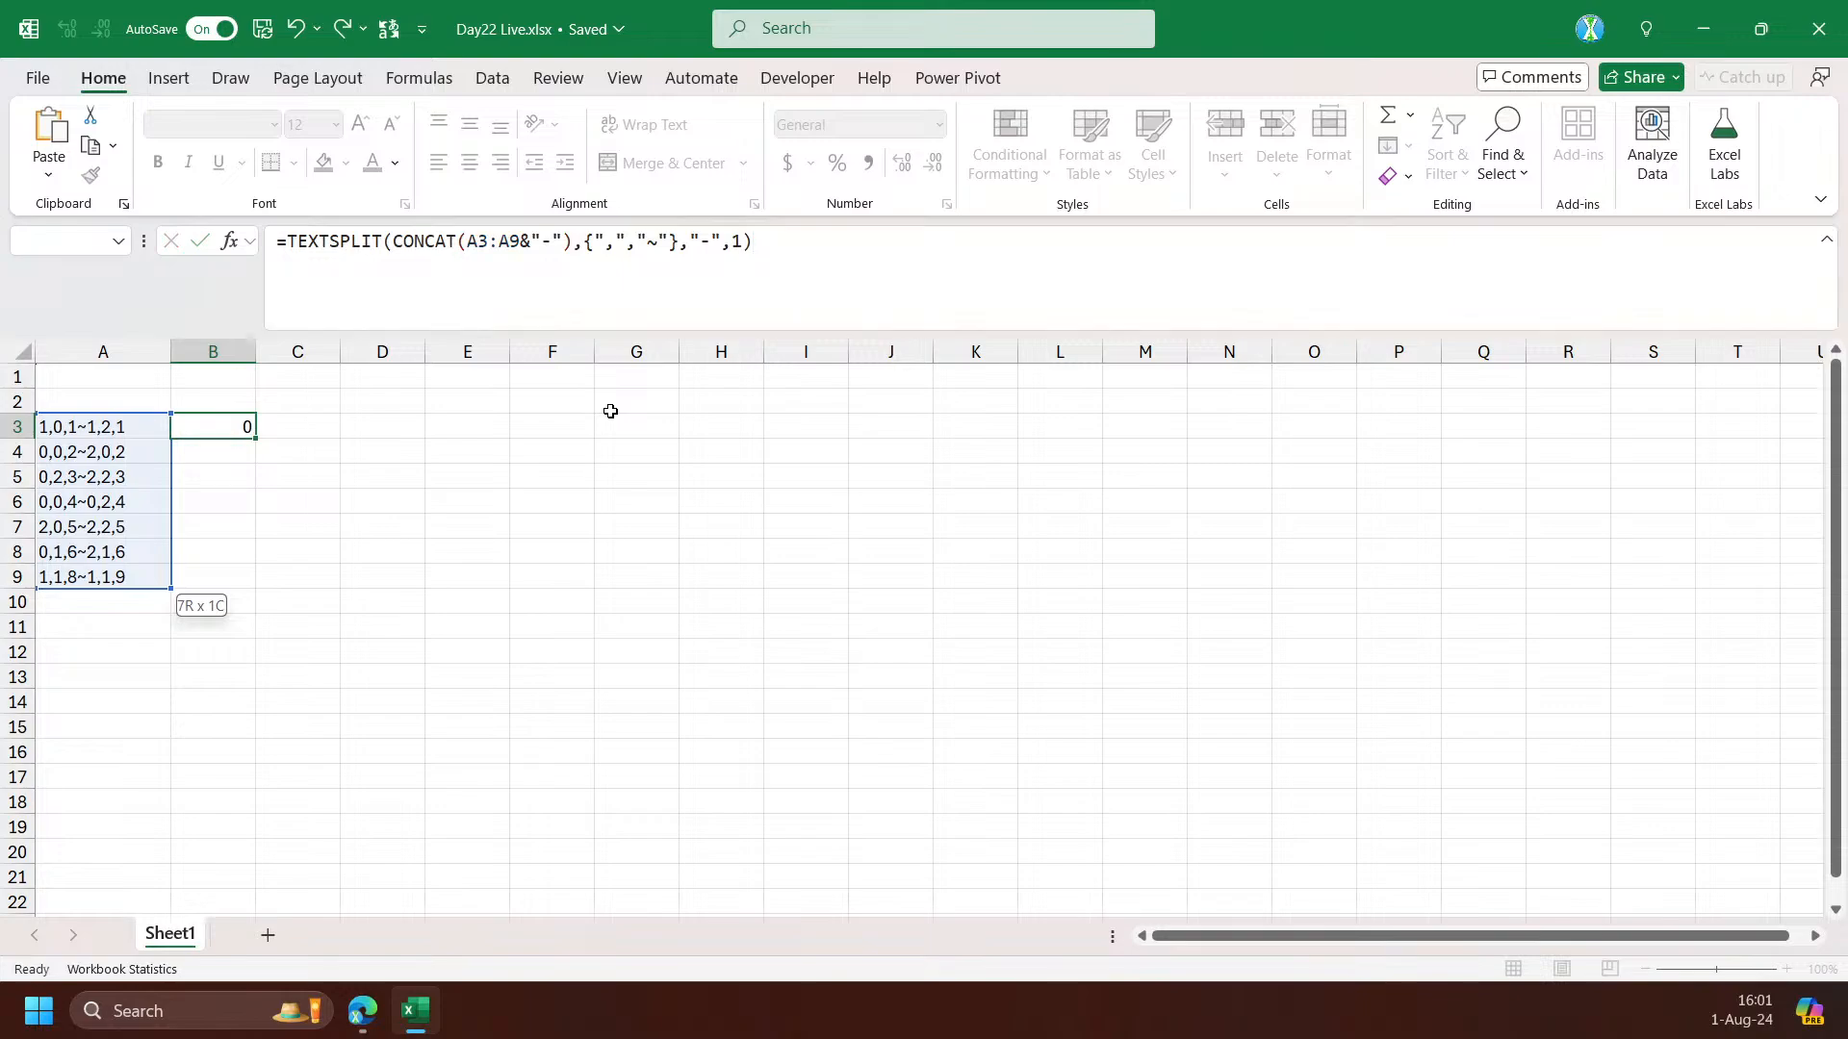
key(ctrl+Return)
Convert the split coordinates in B3 to numbers by prefixing the TEXTSPLIT formula with --
click(289, 239)
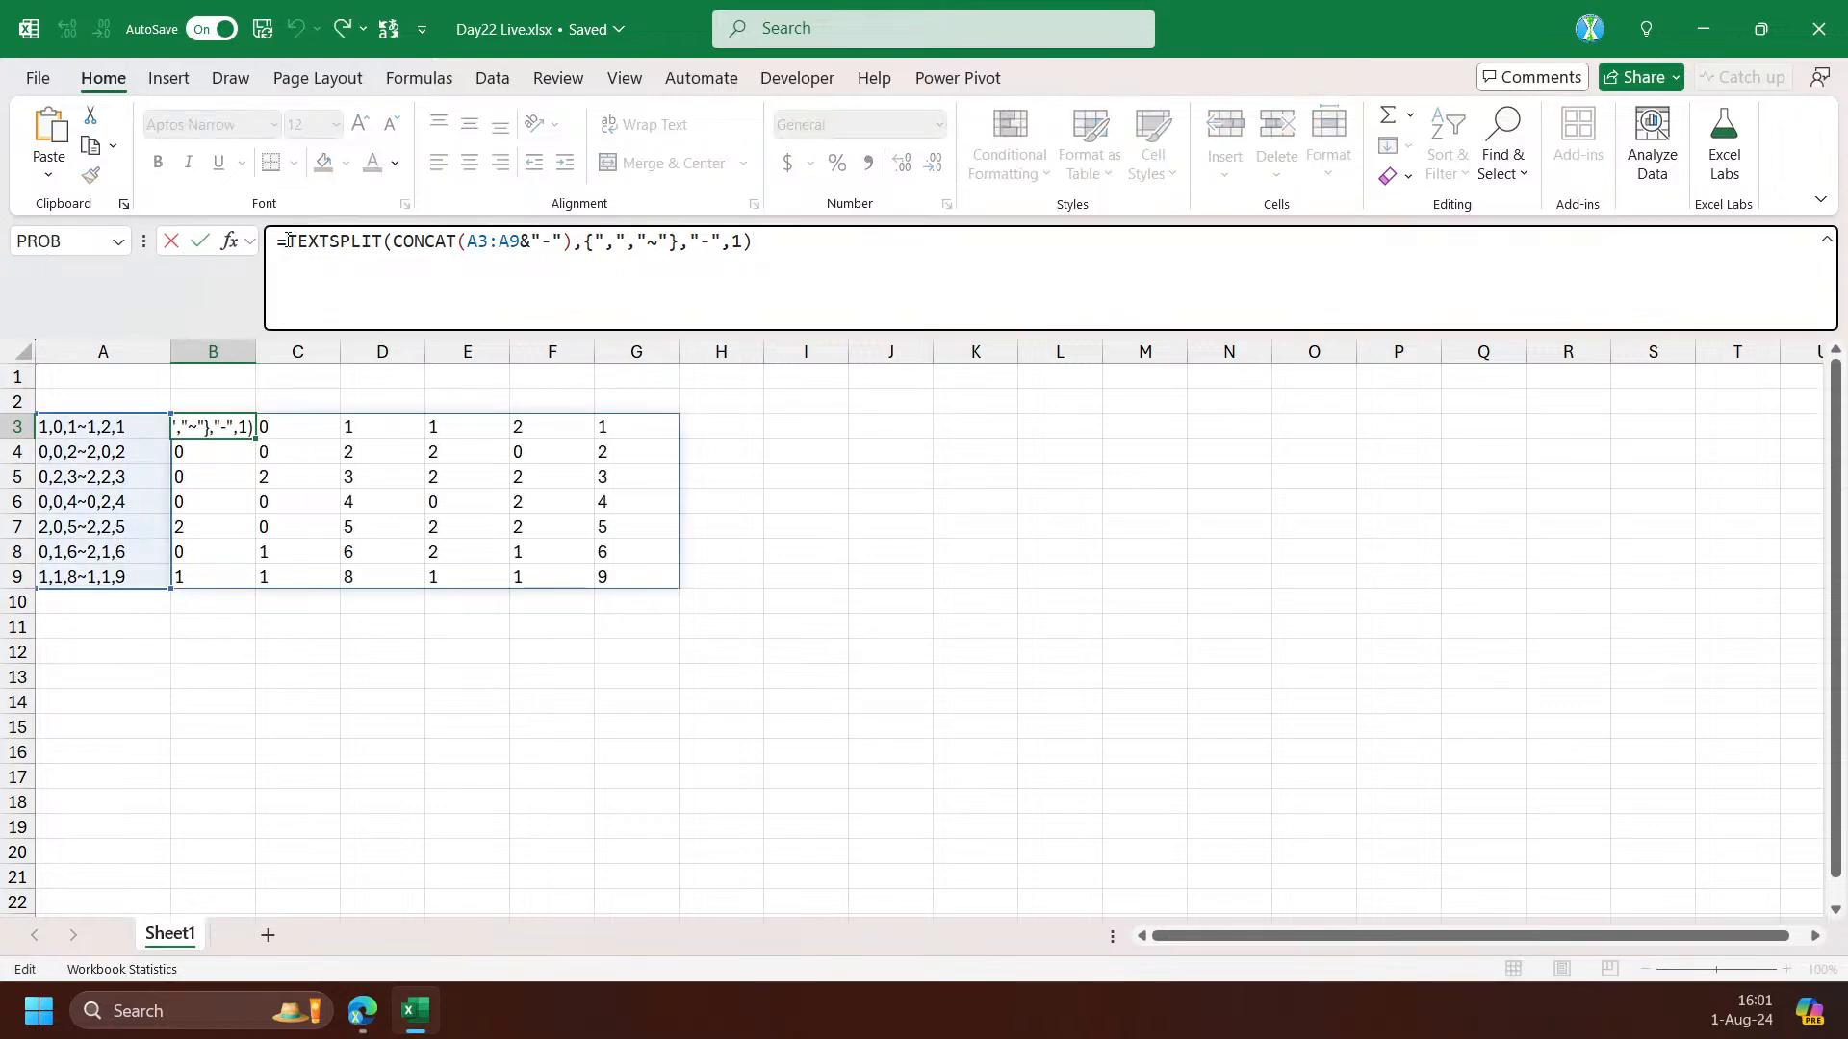
text(--)
key(ctrl+Return)
Enter the headers x, y and z in B2:D2 above the first end coordinates
click(224, 408)
text(x)
key(Tab)
text(y)
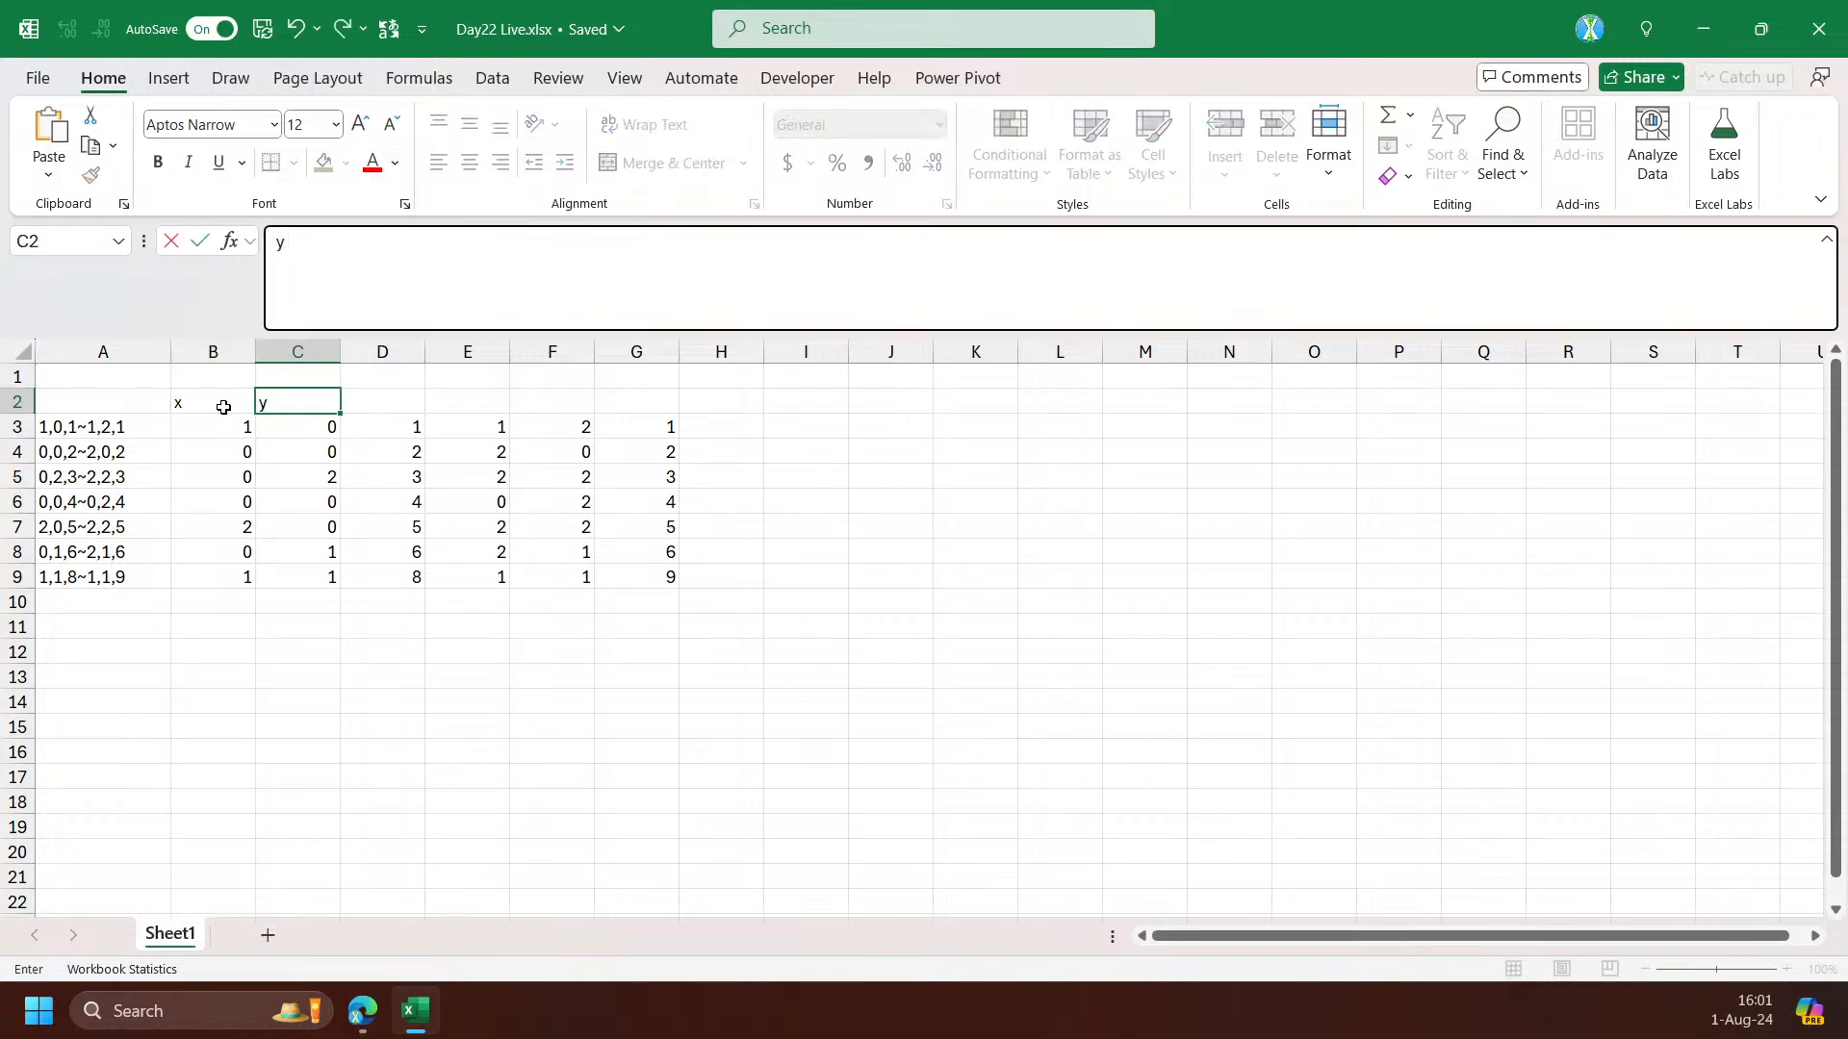
key(Tab)
text(z)
Copy the x, y, z headers from B2:D2 to E2:G2 above the second end coordinates
key(shift+Tab)
key(Left)
key(shift+Right)
key(shift+Right)
key(ctrl+c)
key(Right)
key(Right)
key(Right)
key(ctrl+v)
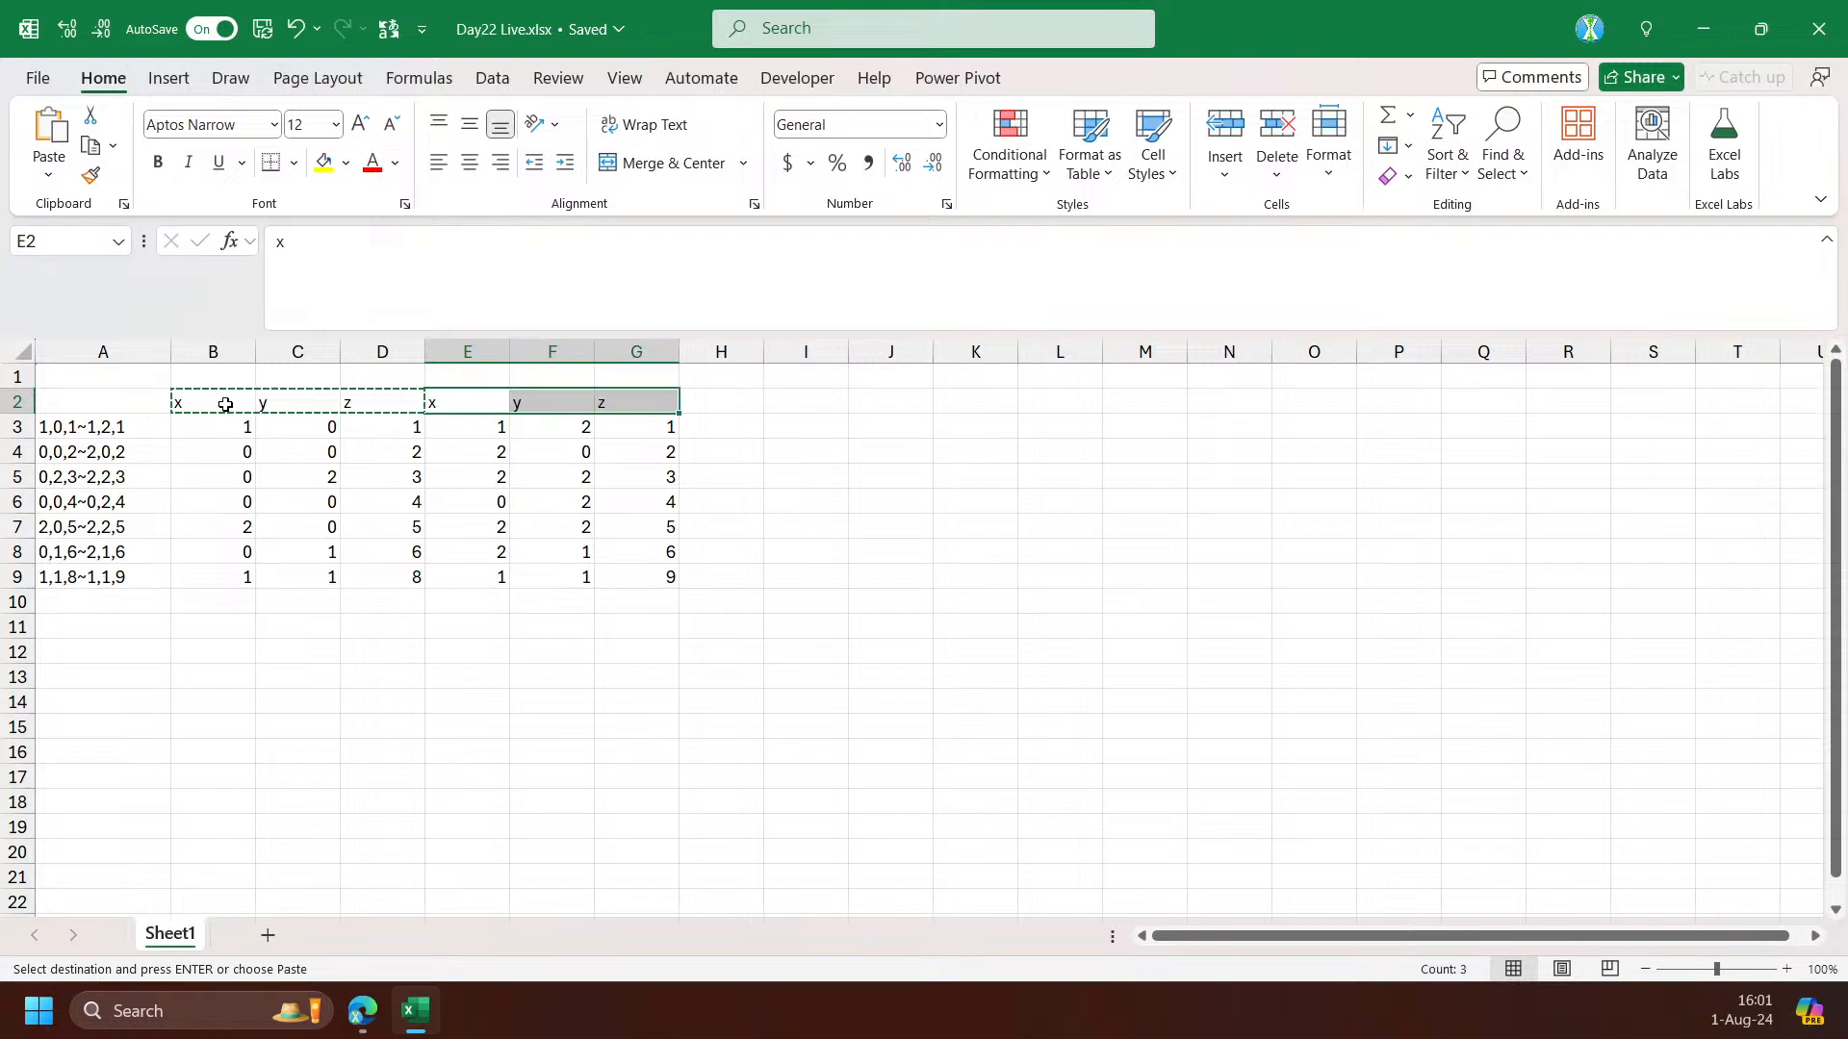
Narrow columns B to G to fit the single-digit coordinates and clear the copy selection
drag(223, 405, 664, 597)
drag(201, 344, 629, 354)
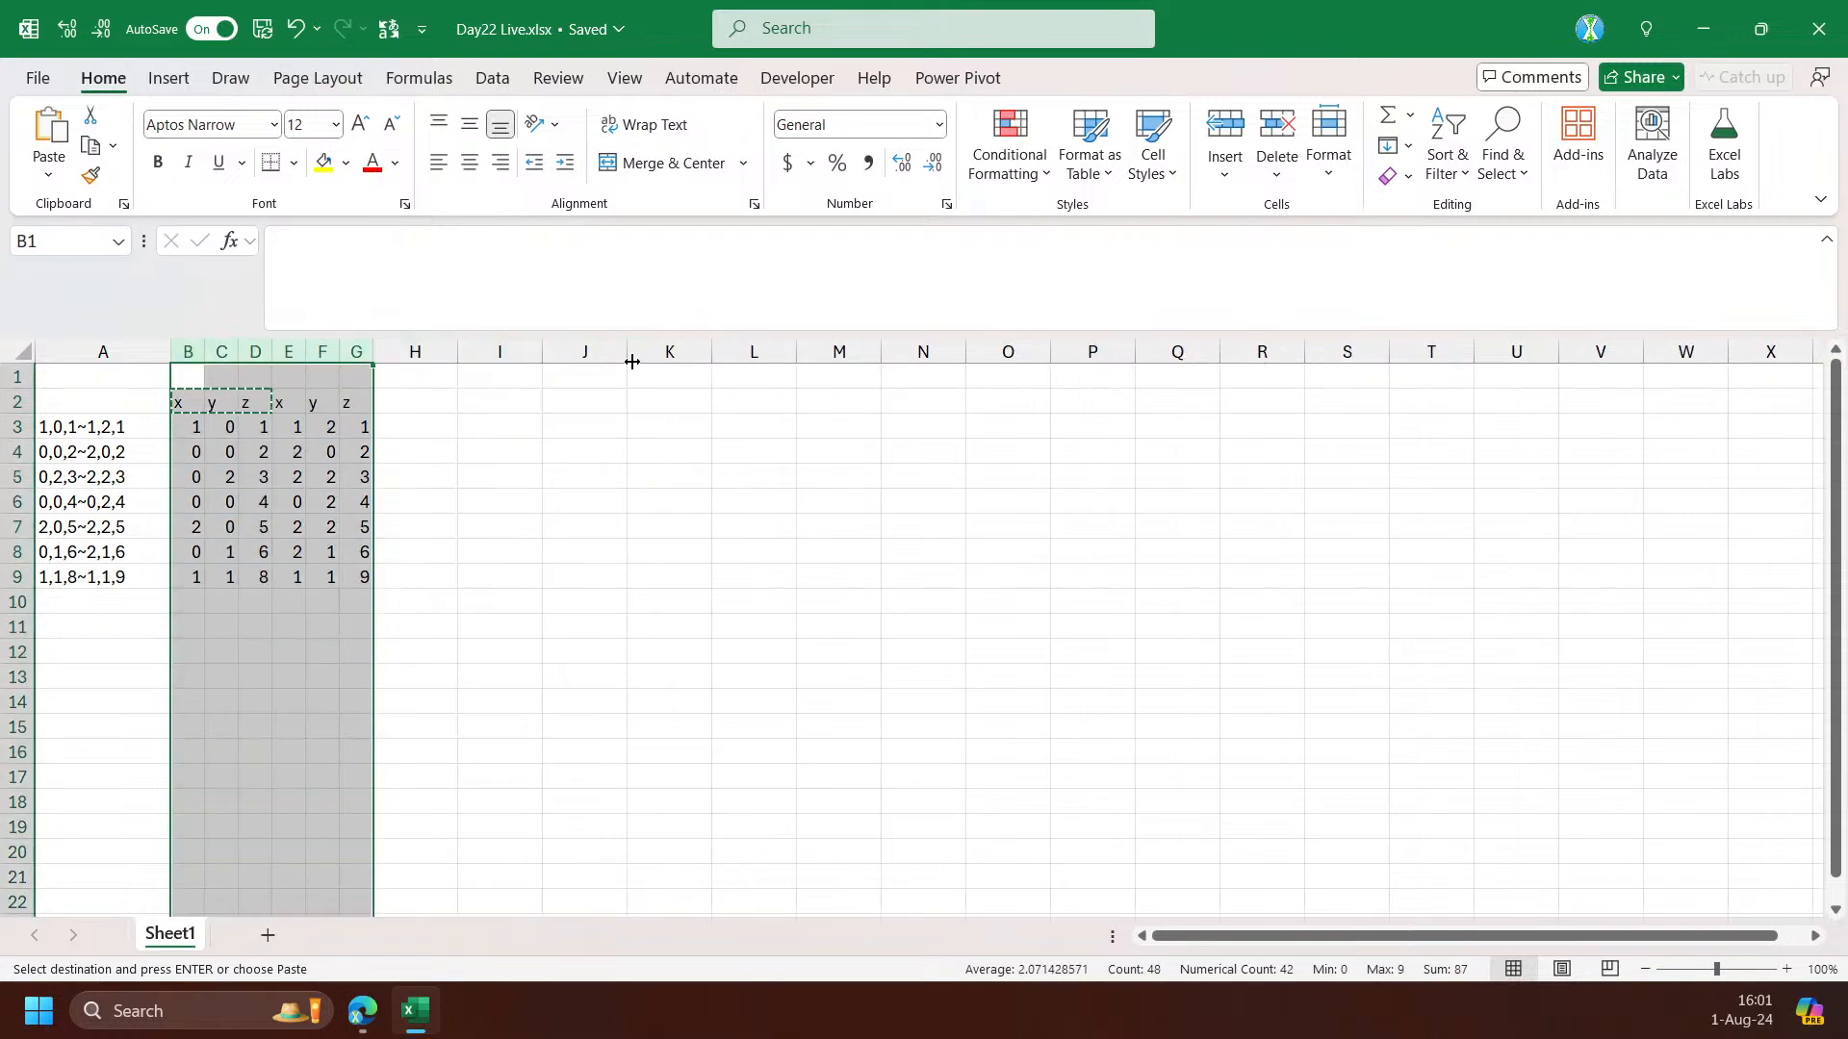
click(516, 481)
click(227, 448)
key(Escape)
scroll(288, 539, down, 1)
scroll(250, 538, up, 1)
click(196, 477)
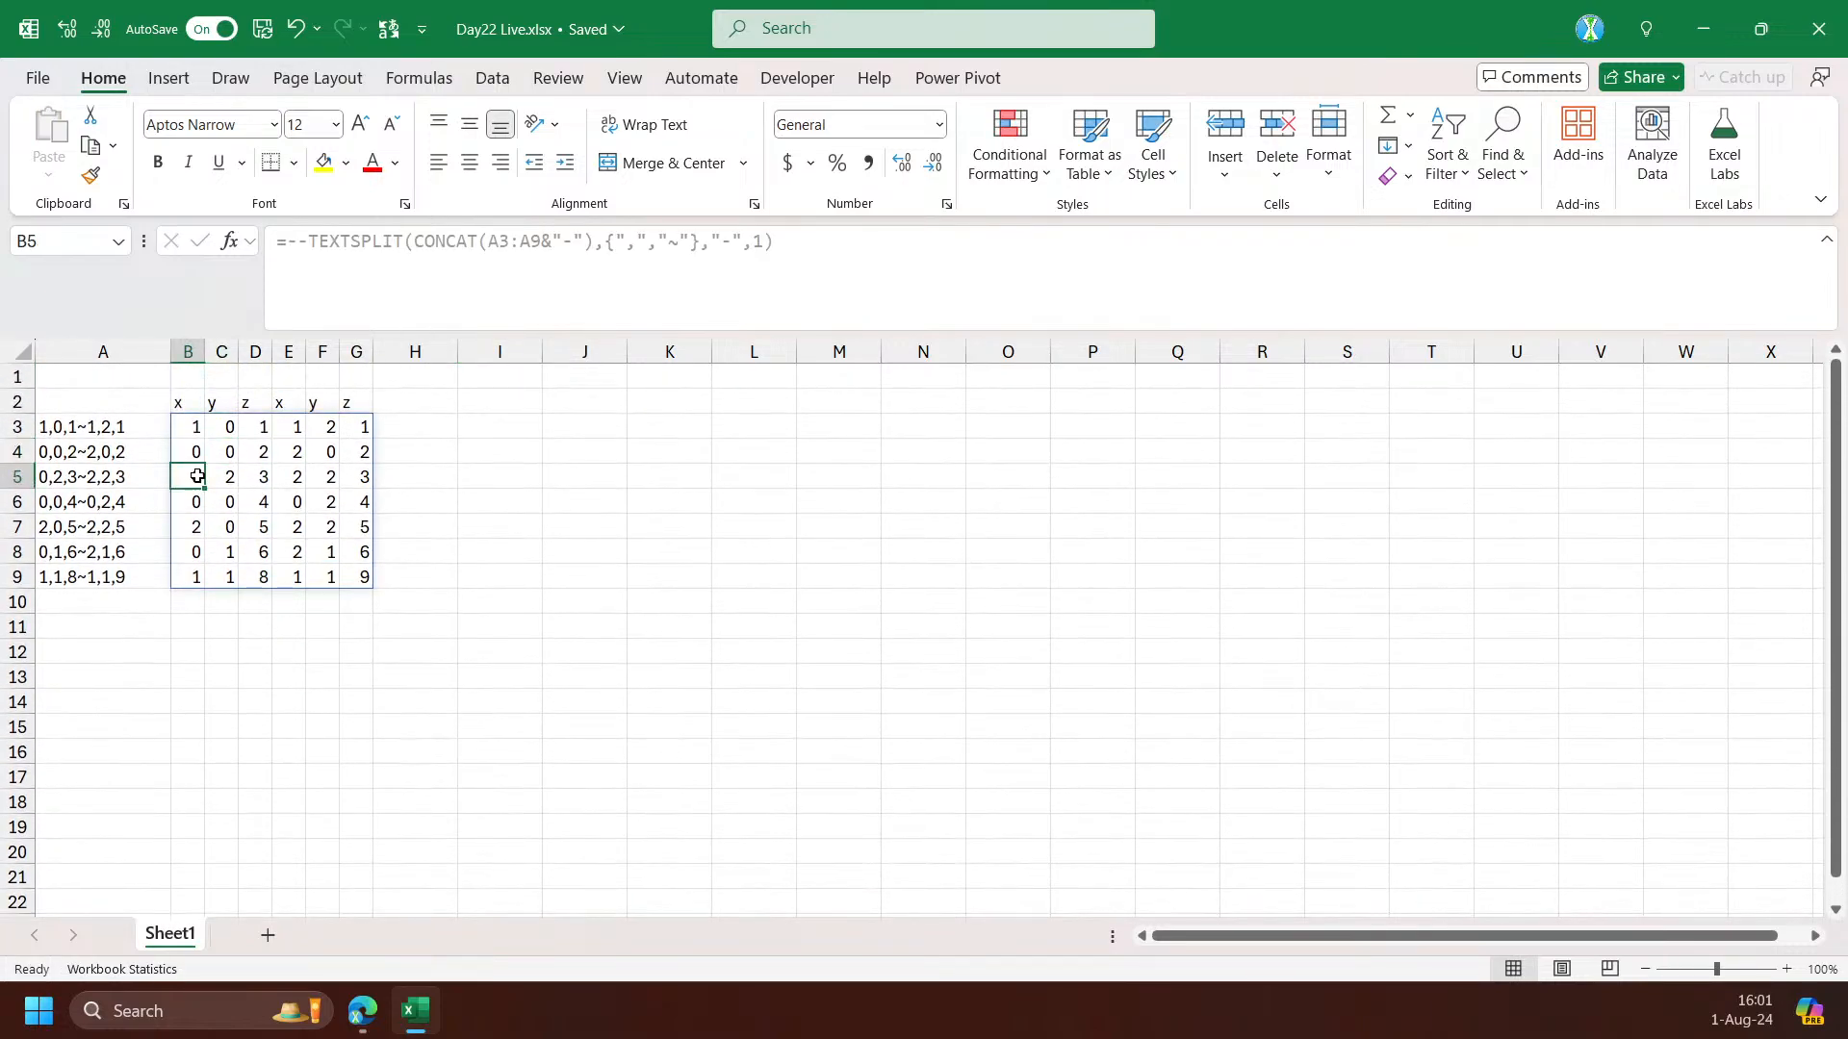
click(465, 449)
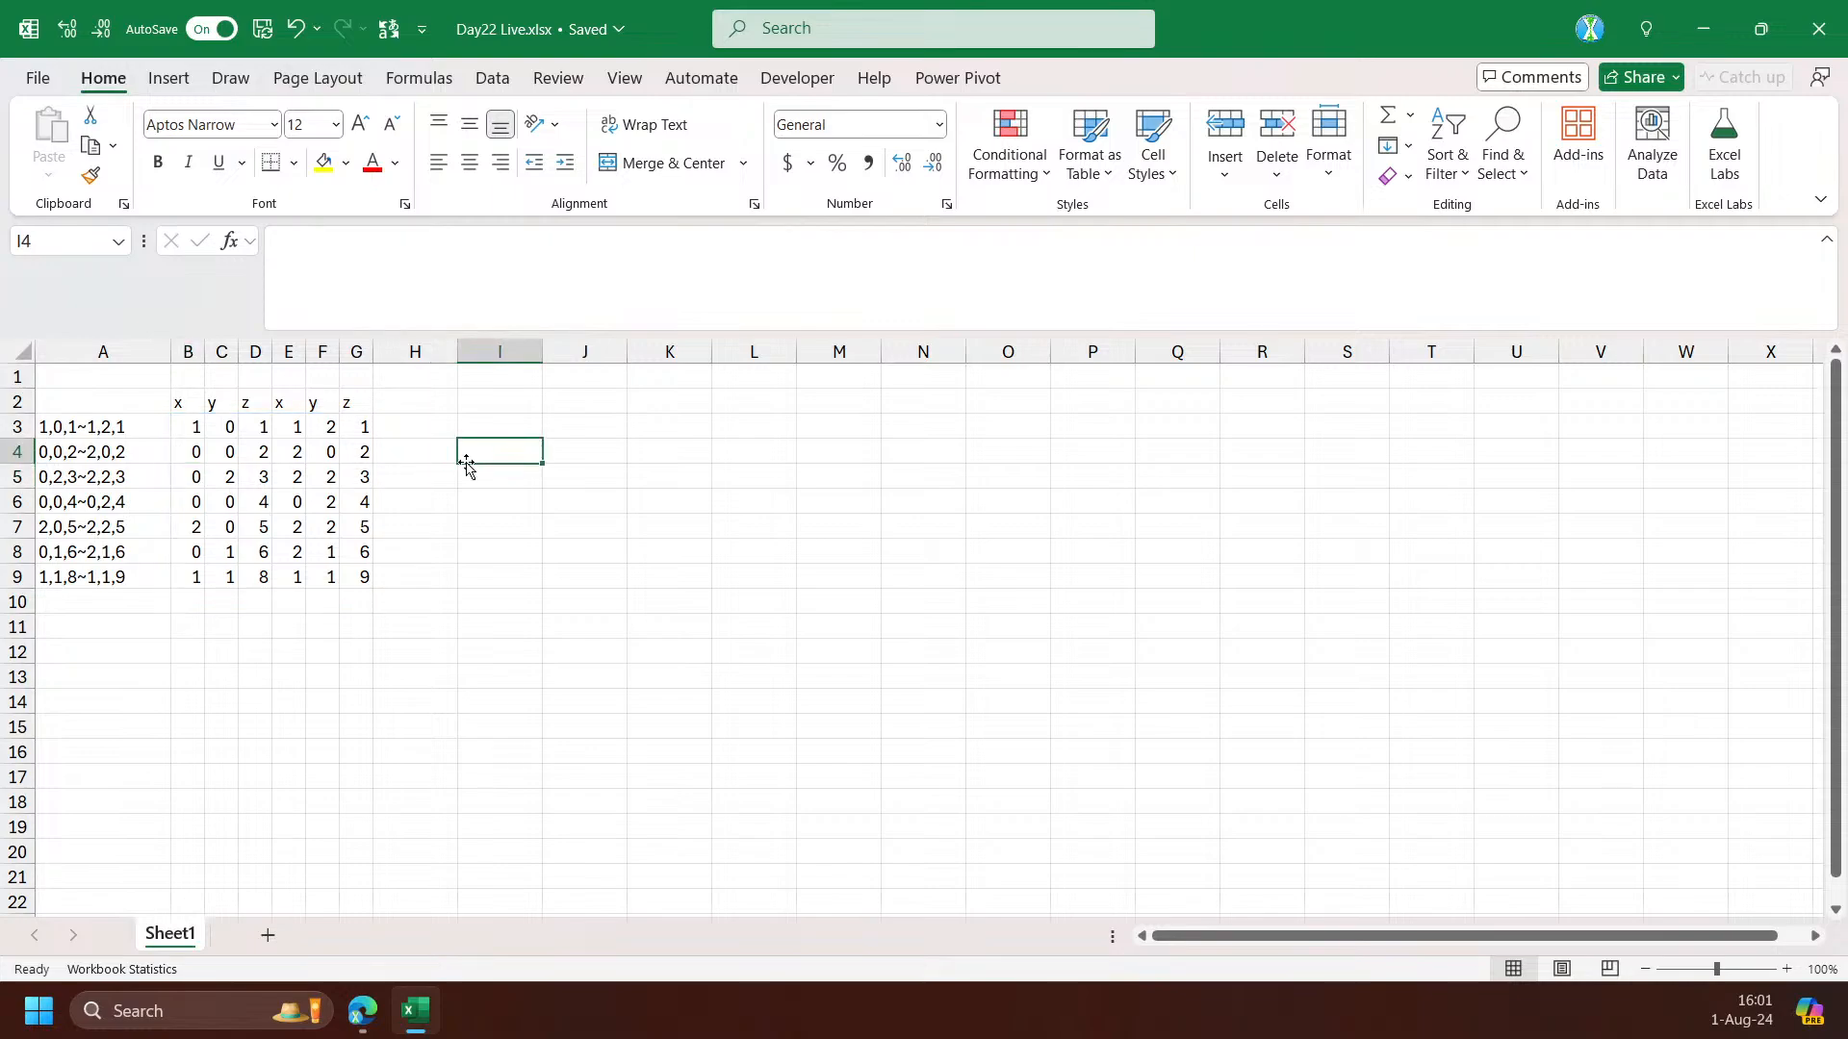
click(191, 459)
shift+click(293, 452)
click(562, 427)
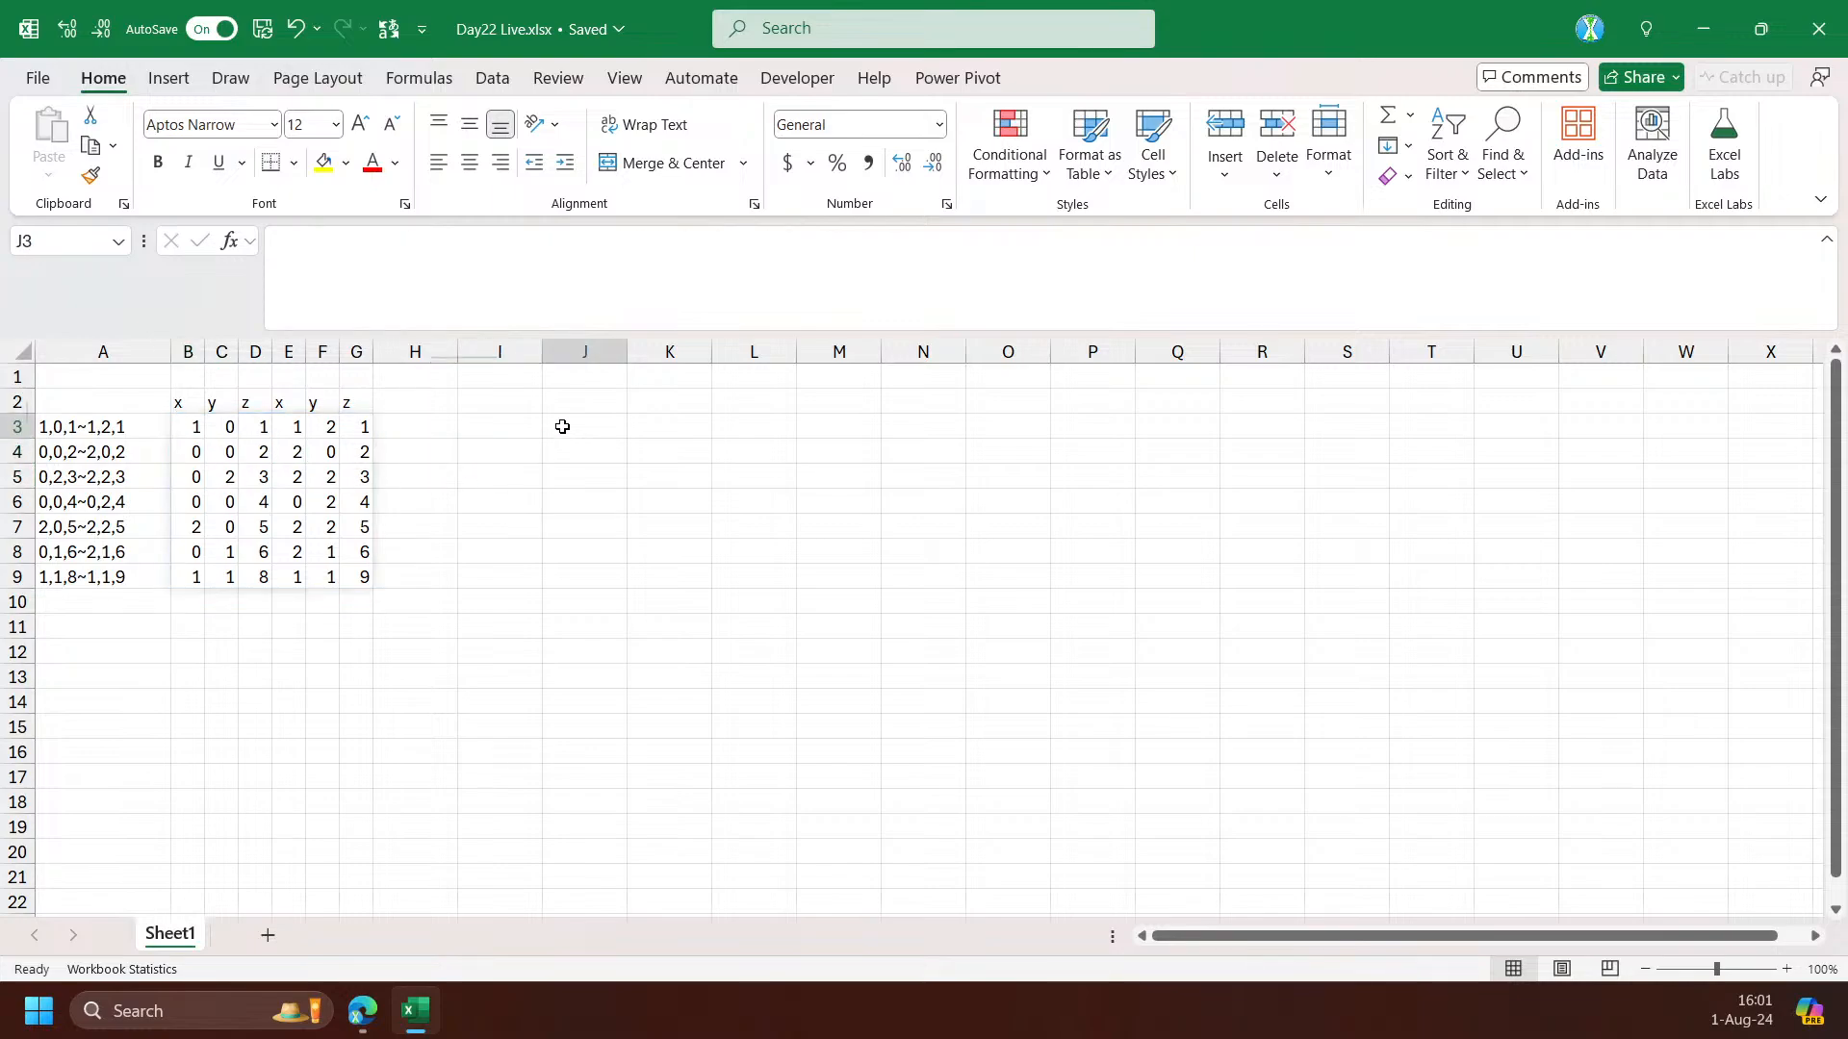
Begin a grid formula in I3 with SEQUENCE(3,,0) and a concatenation operator for a second sequence
click(502, 426)
text(=)
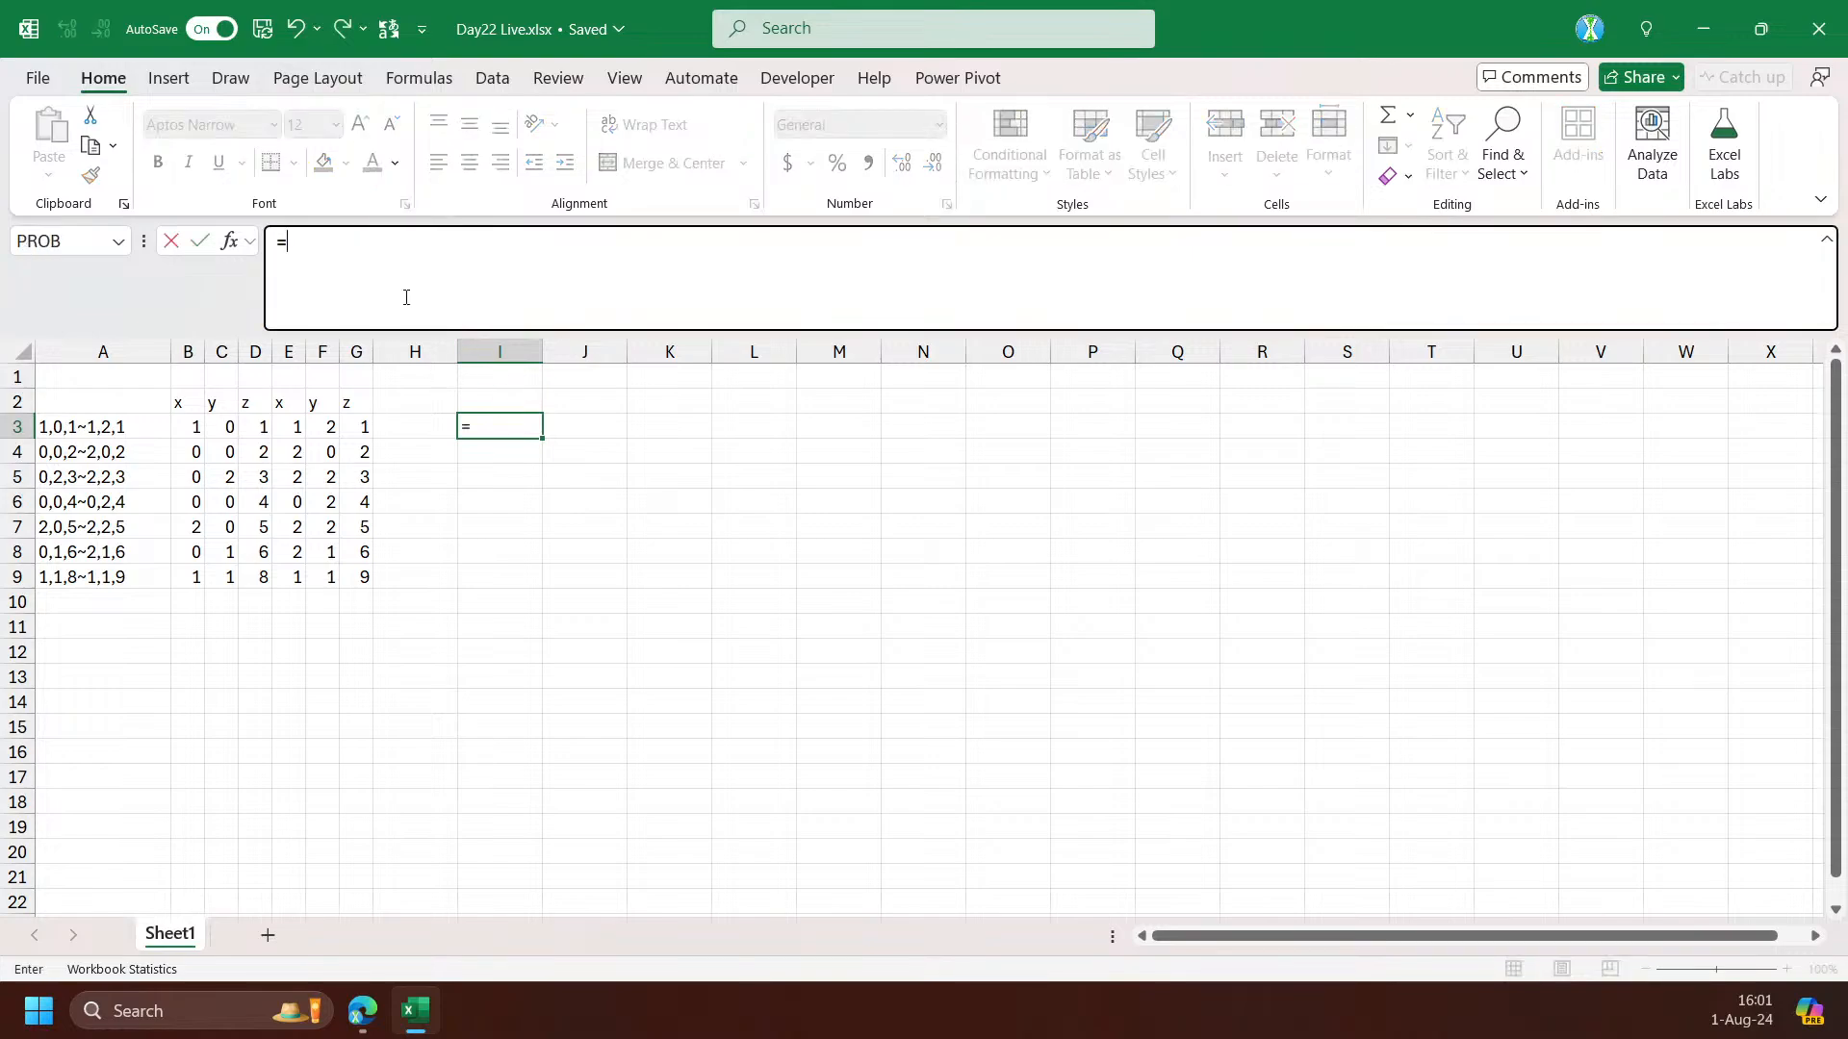
text(seq)
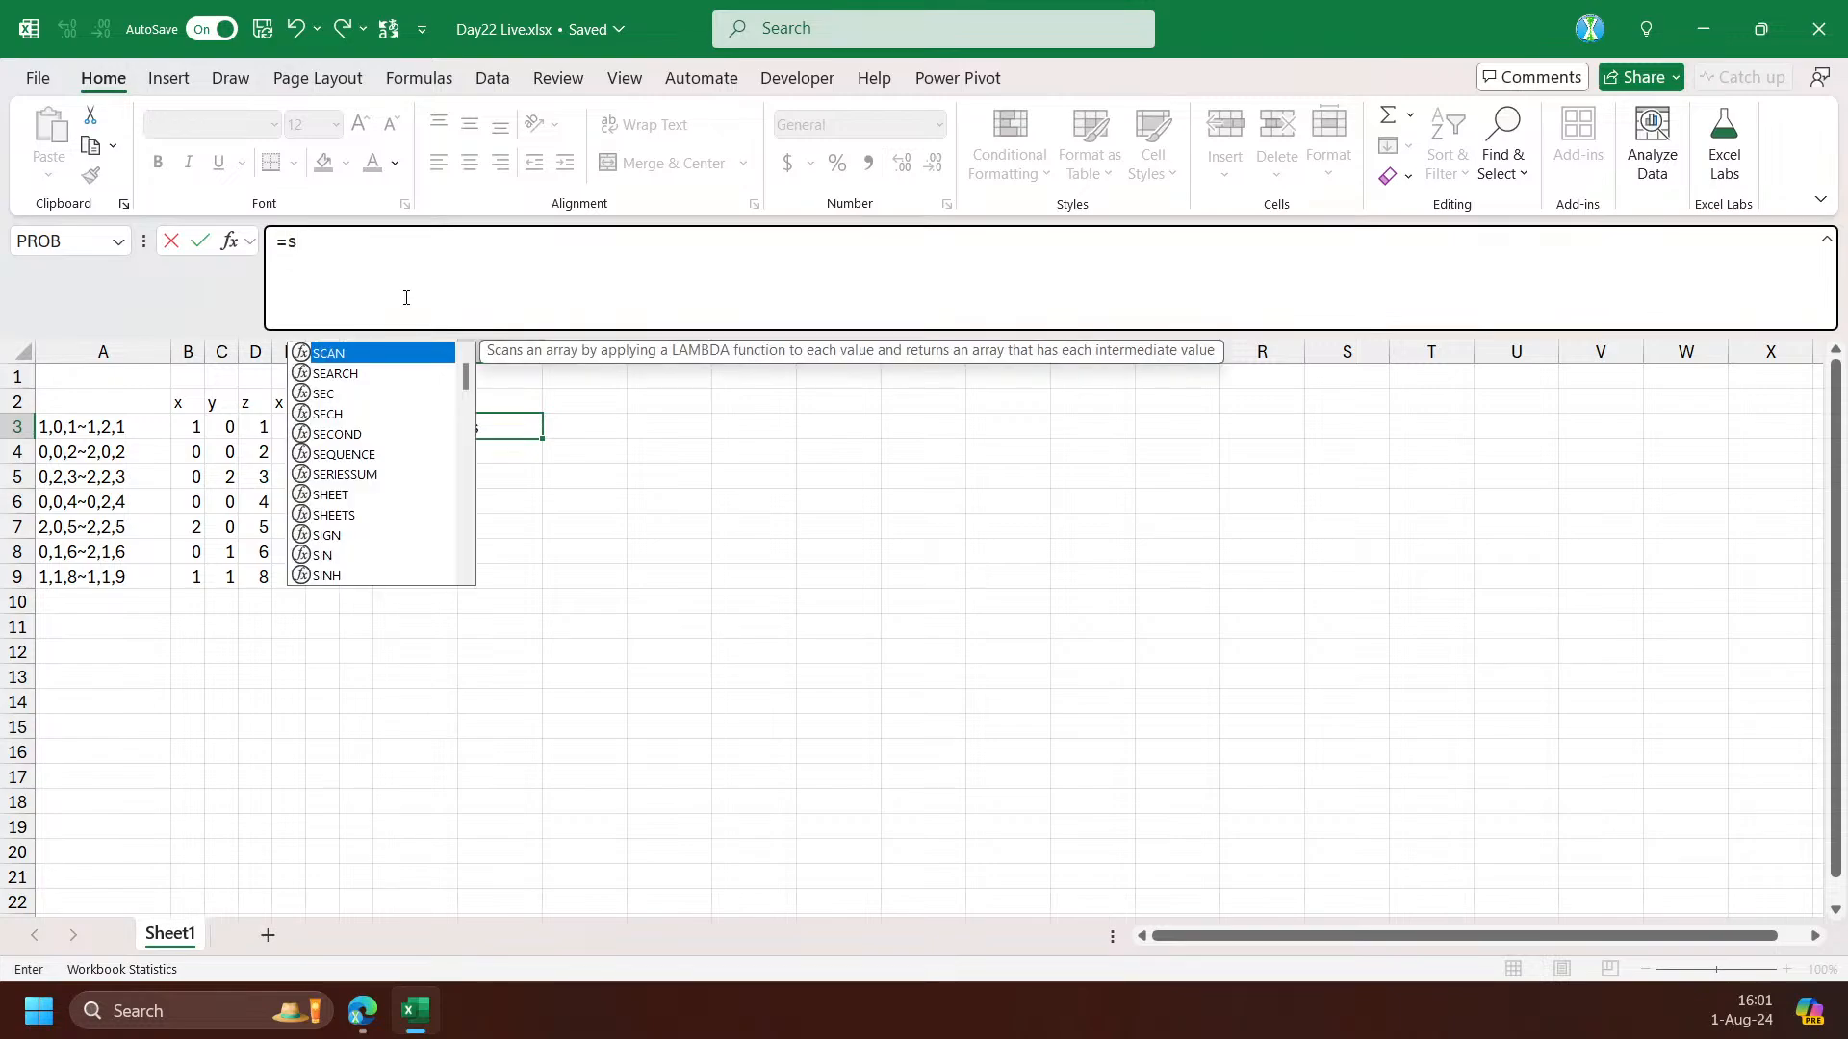
key(Tab)
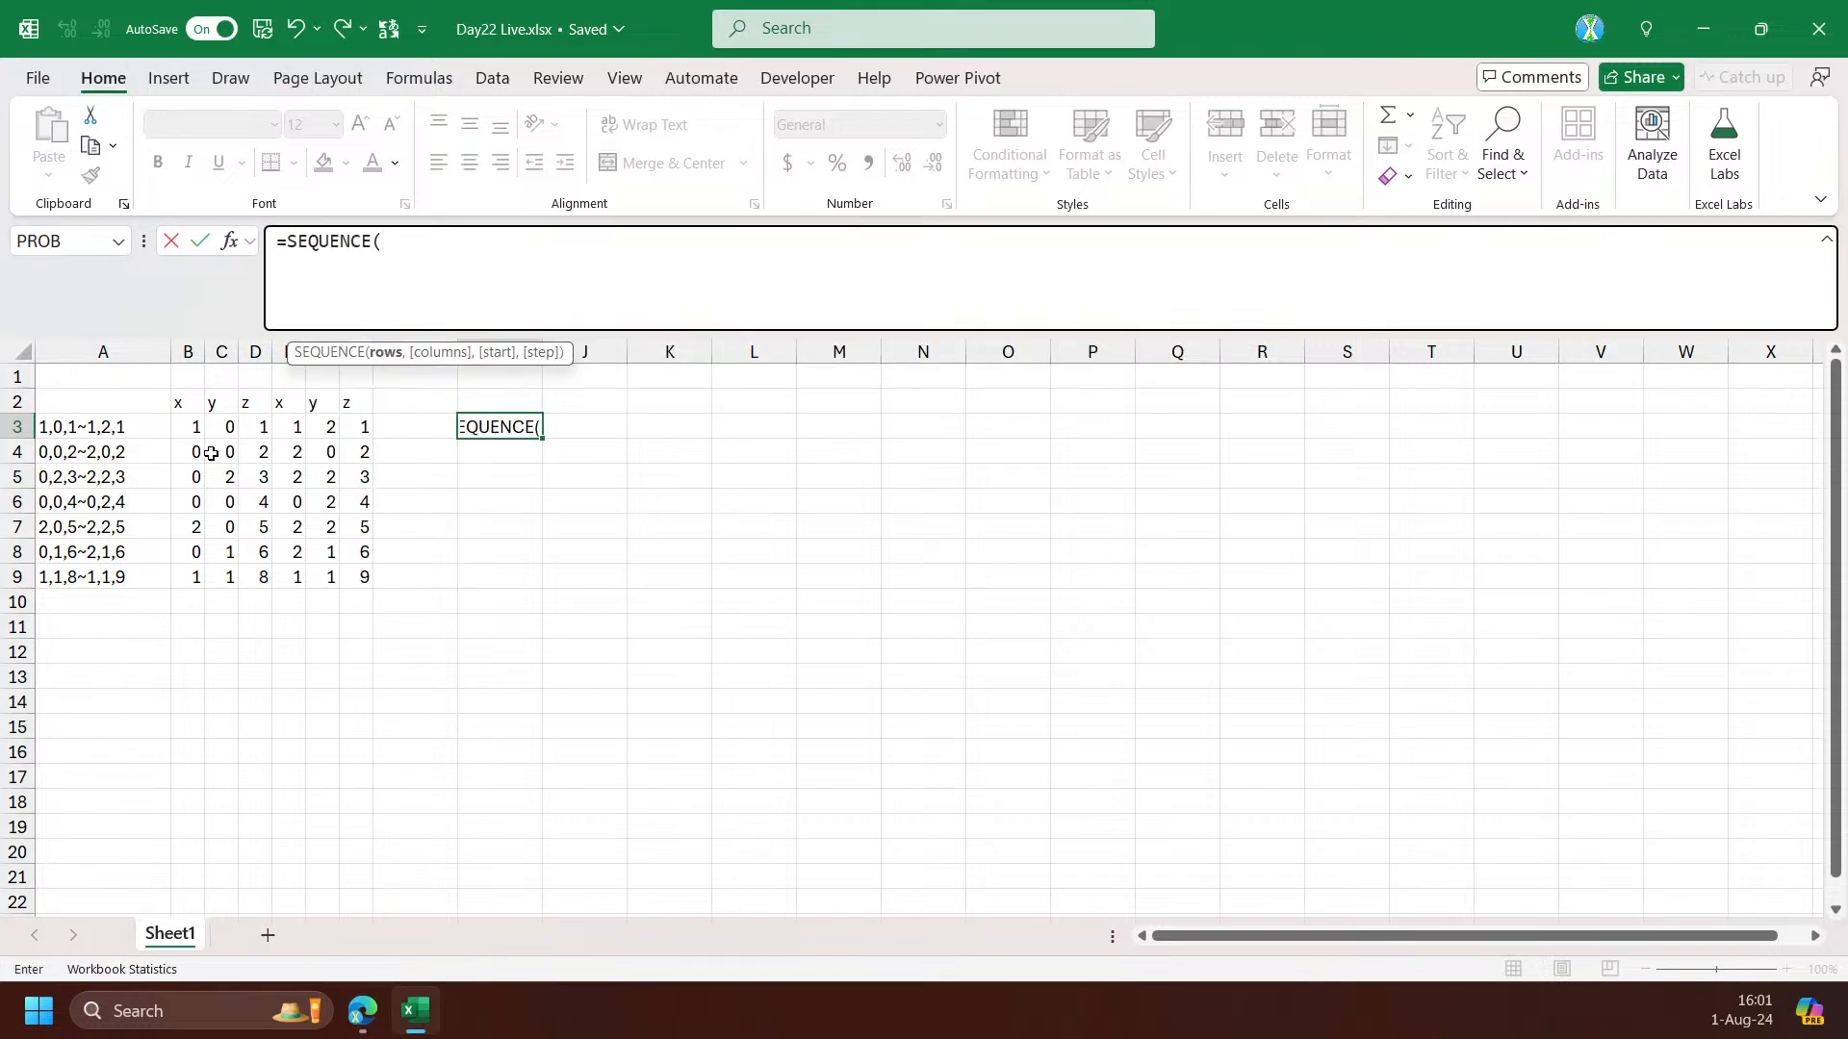
text(3,,0)&seqw)
key(Return)
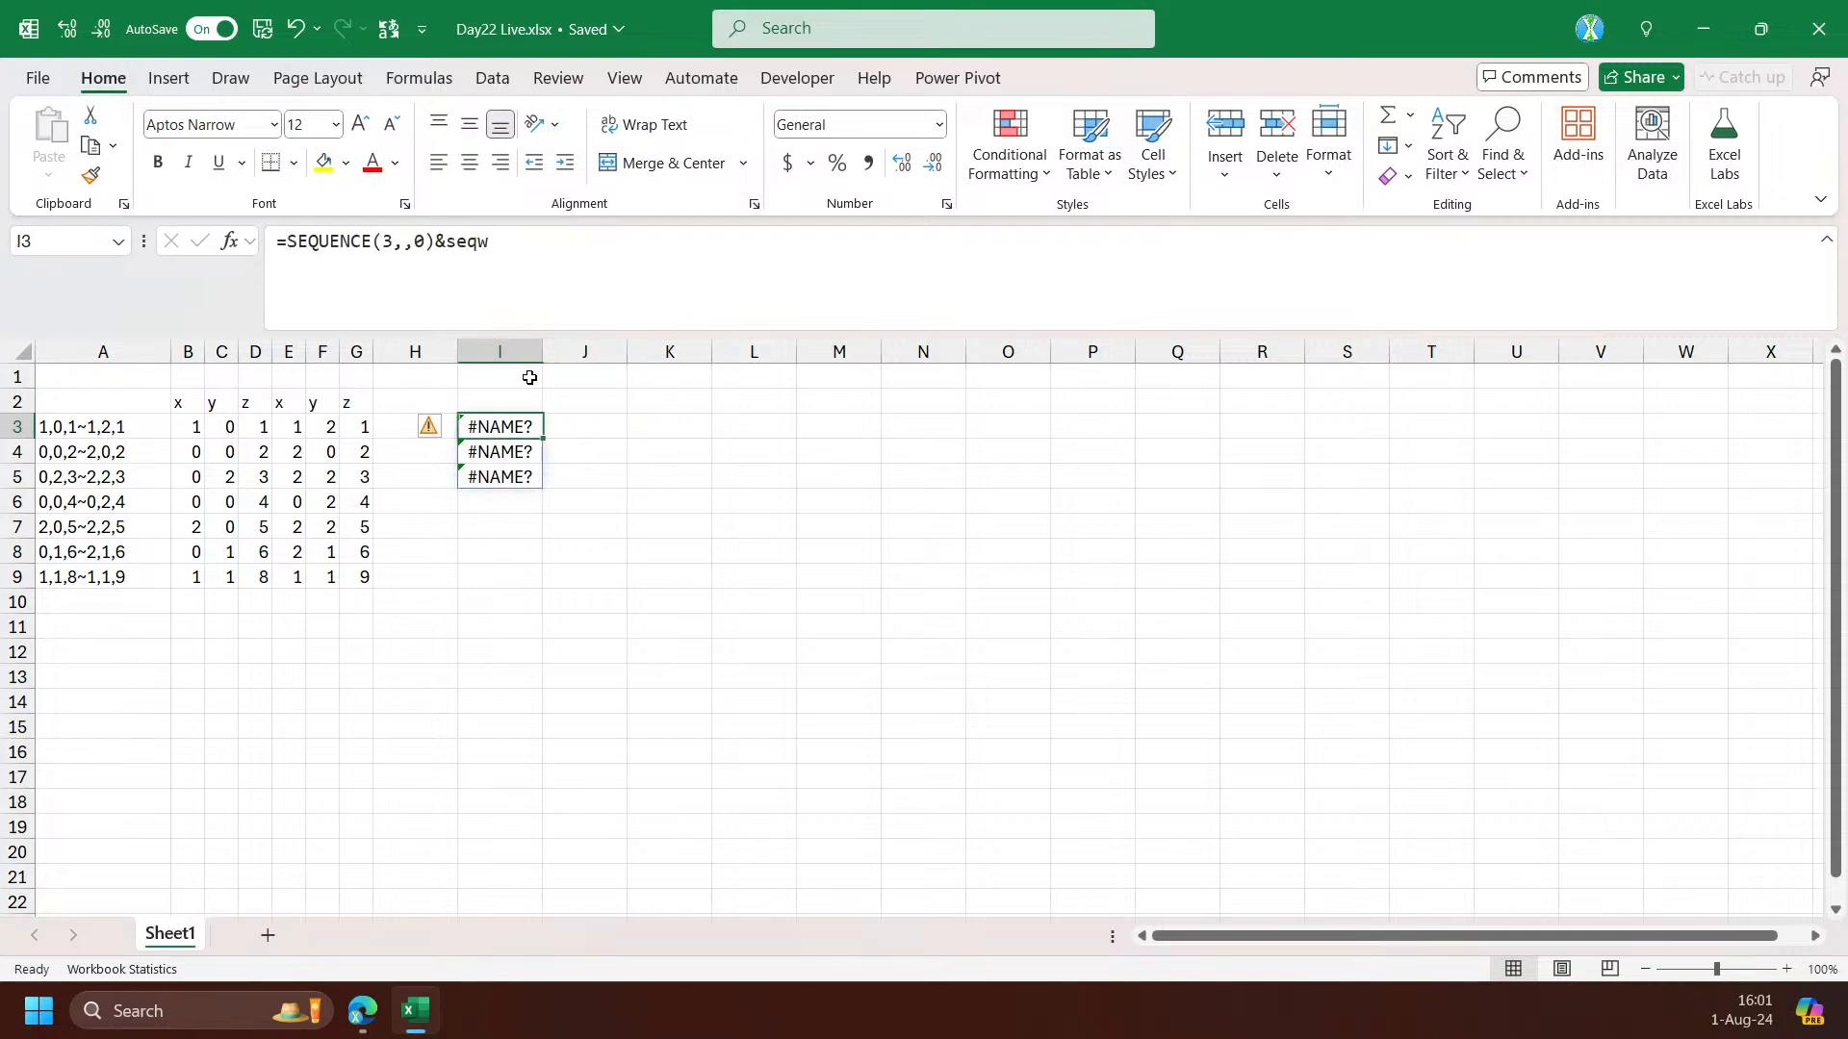
Correct the I3 formula to =SEQUENCE(3,,0)&SEQUENCE(,3,0) to build a 3 by 3 grid of x-y coordinates
double_click(635, 235)
text(seqq)
key(BackSpace)
key(Tab)
text(,3,0))
key(Return)
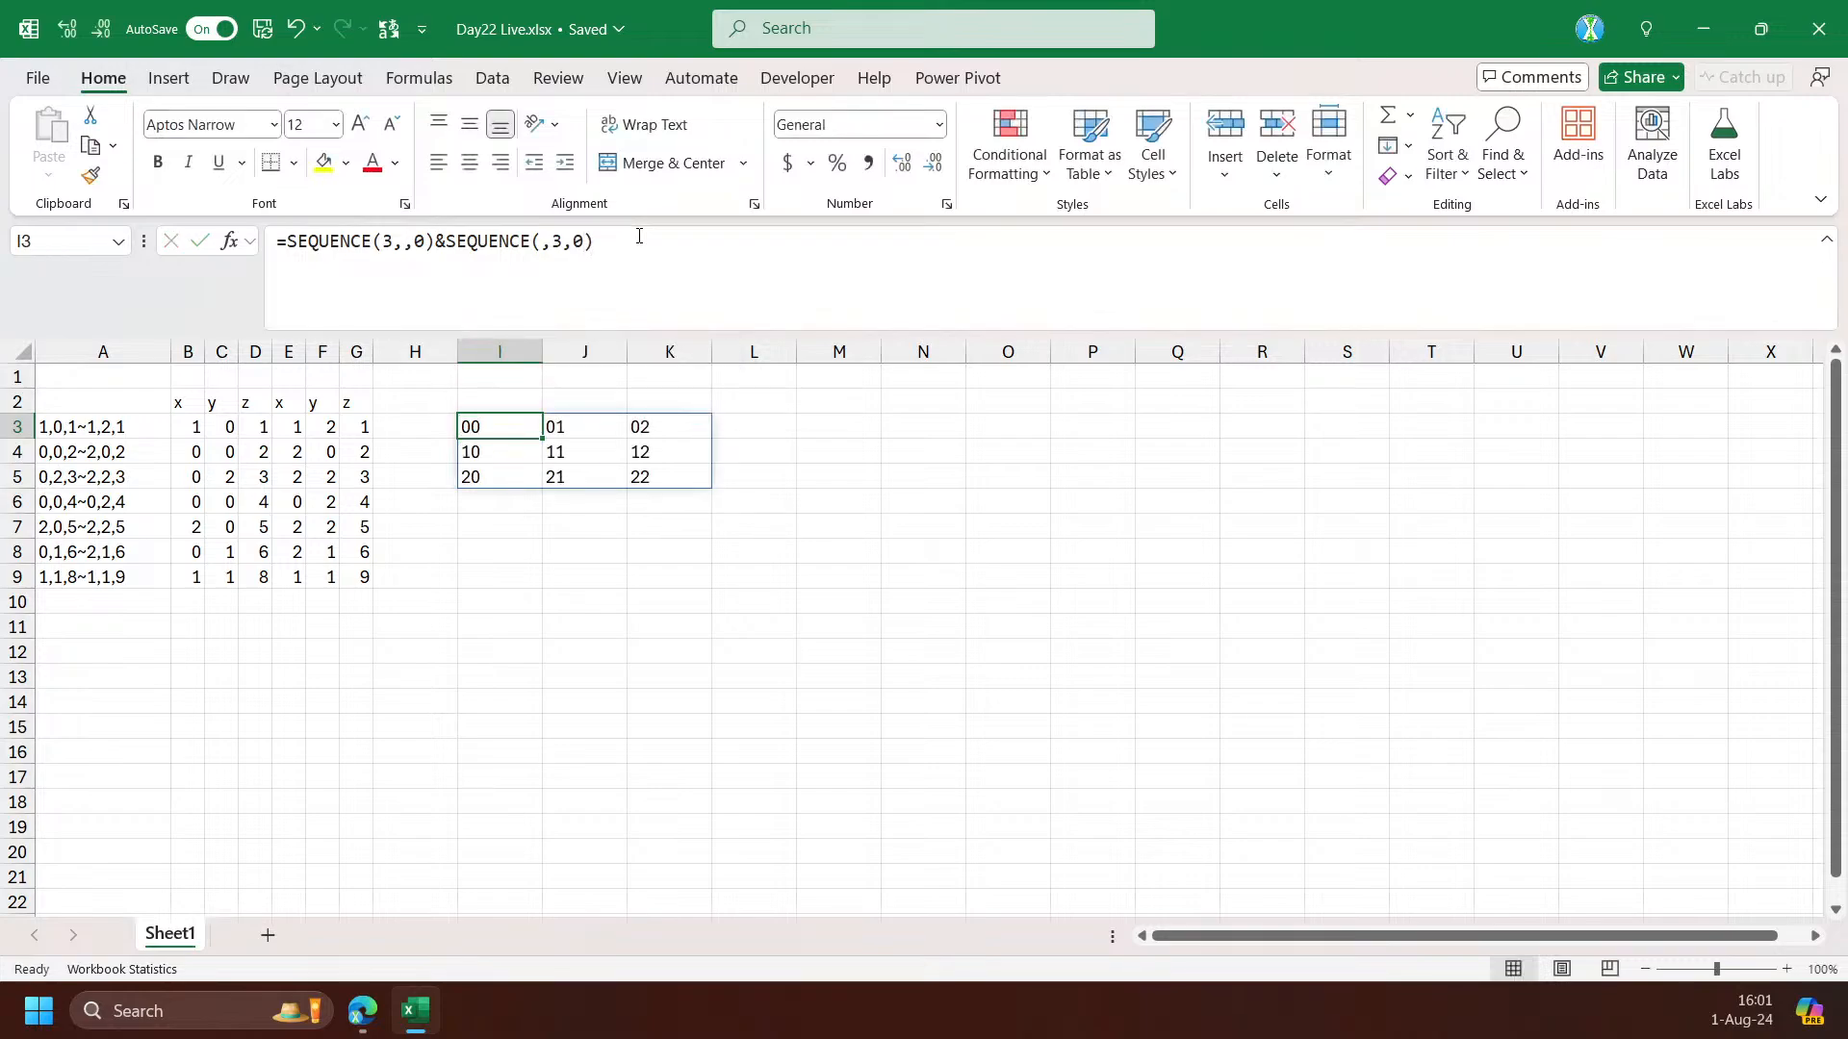
Label the grid's axes with x in H3 beside its rows and Y in I2 above its columns
drag(429, 423, 430, 478)
text(x)
key(Down)
key(Down)
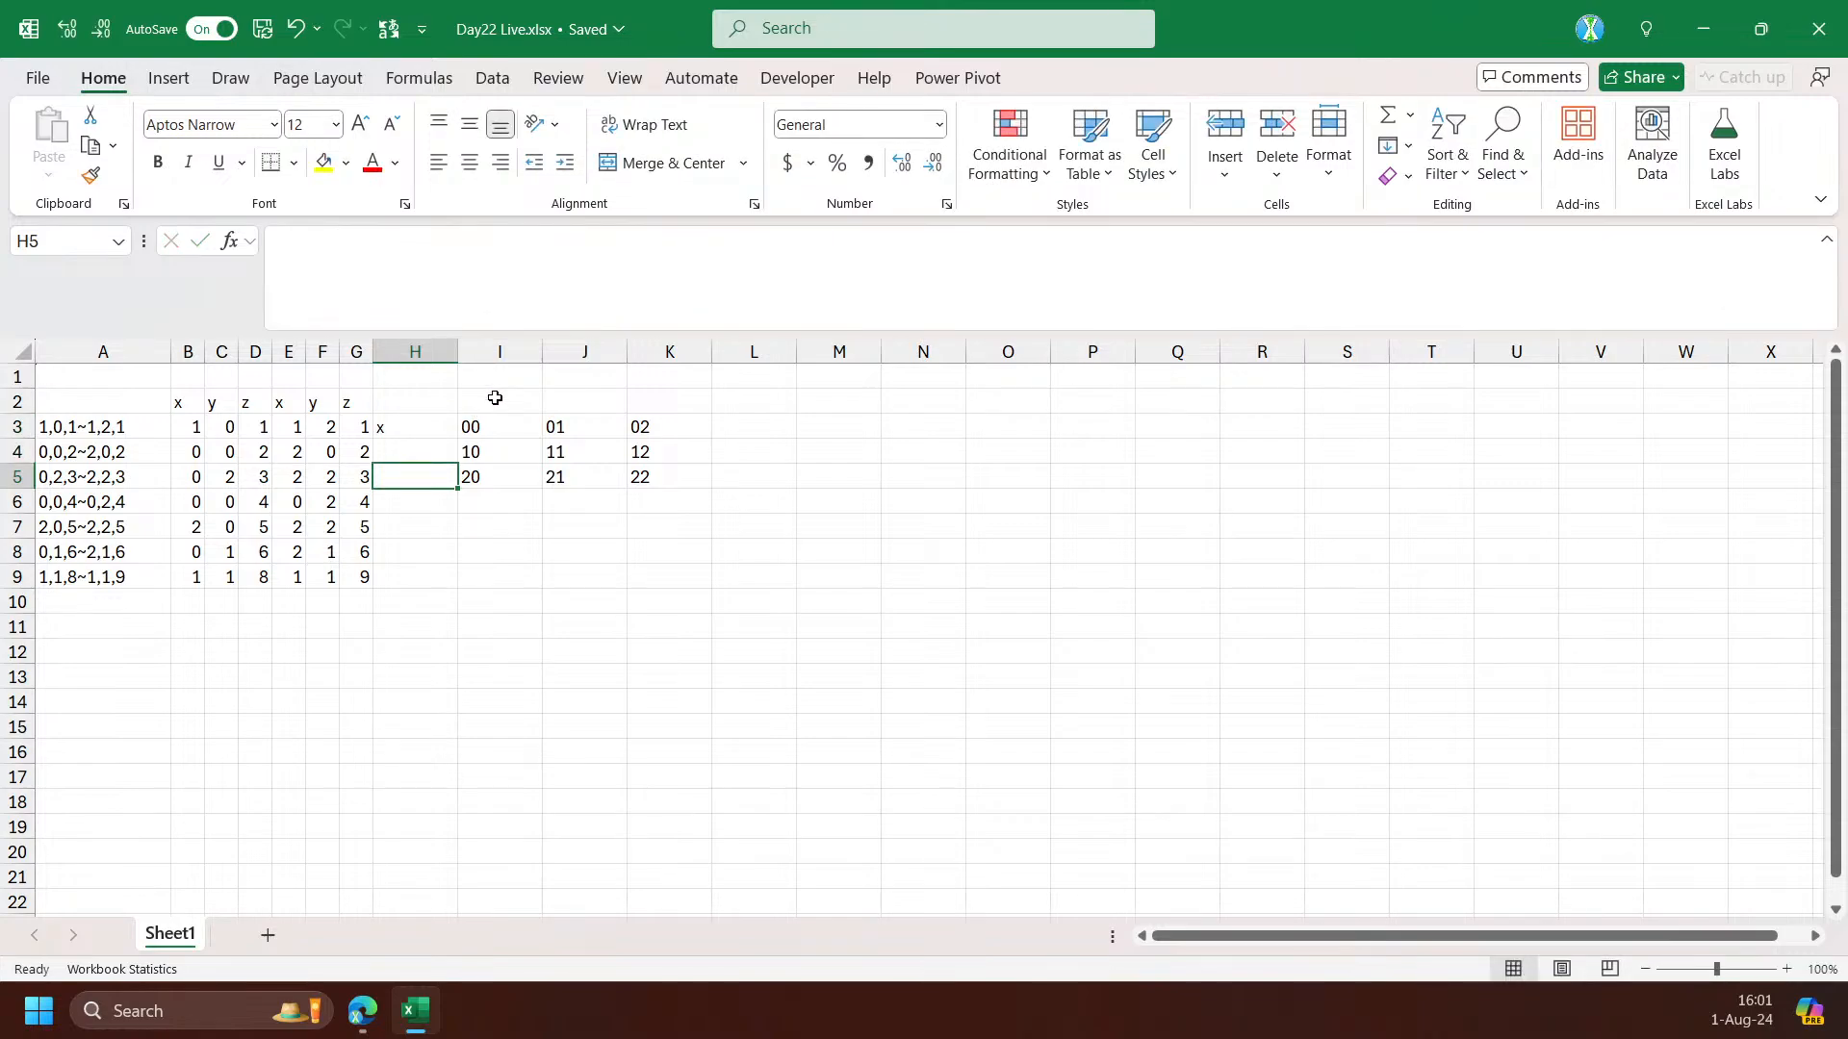
click(495, 398)
text(Y)
key(Return)
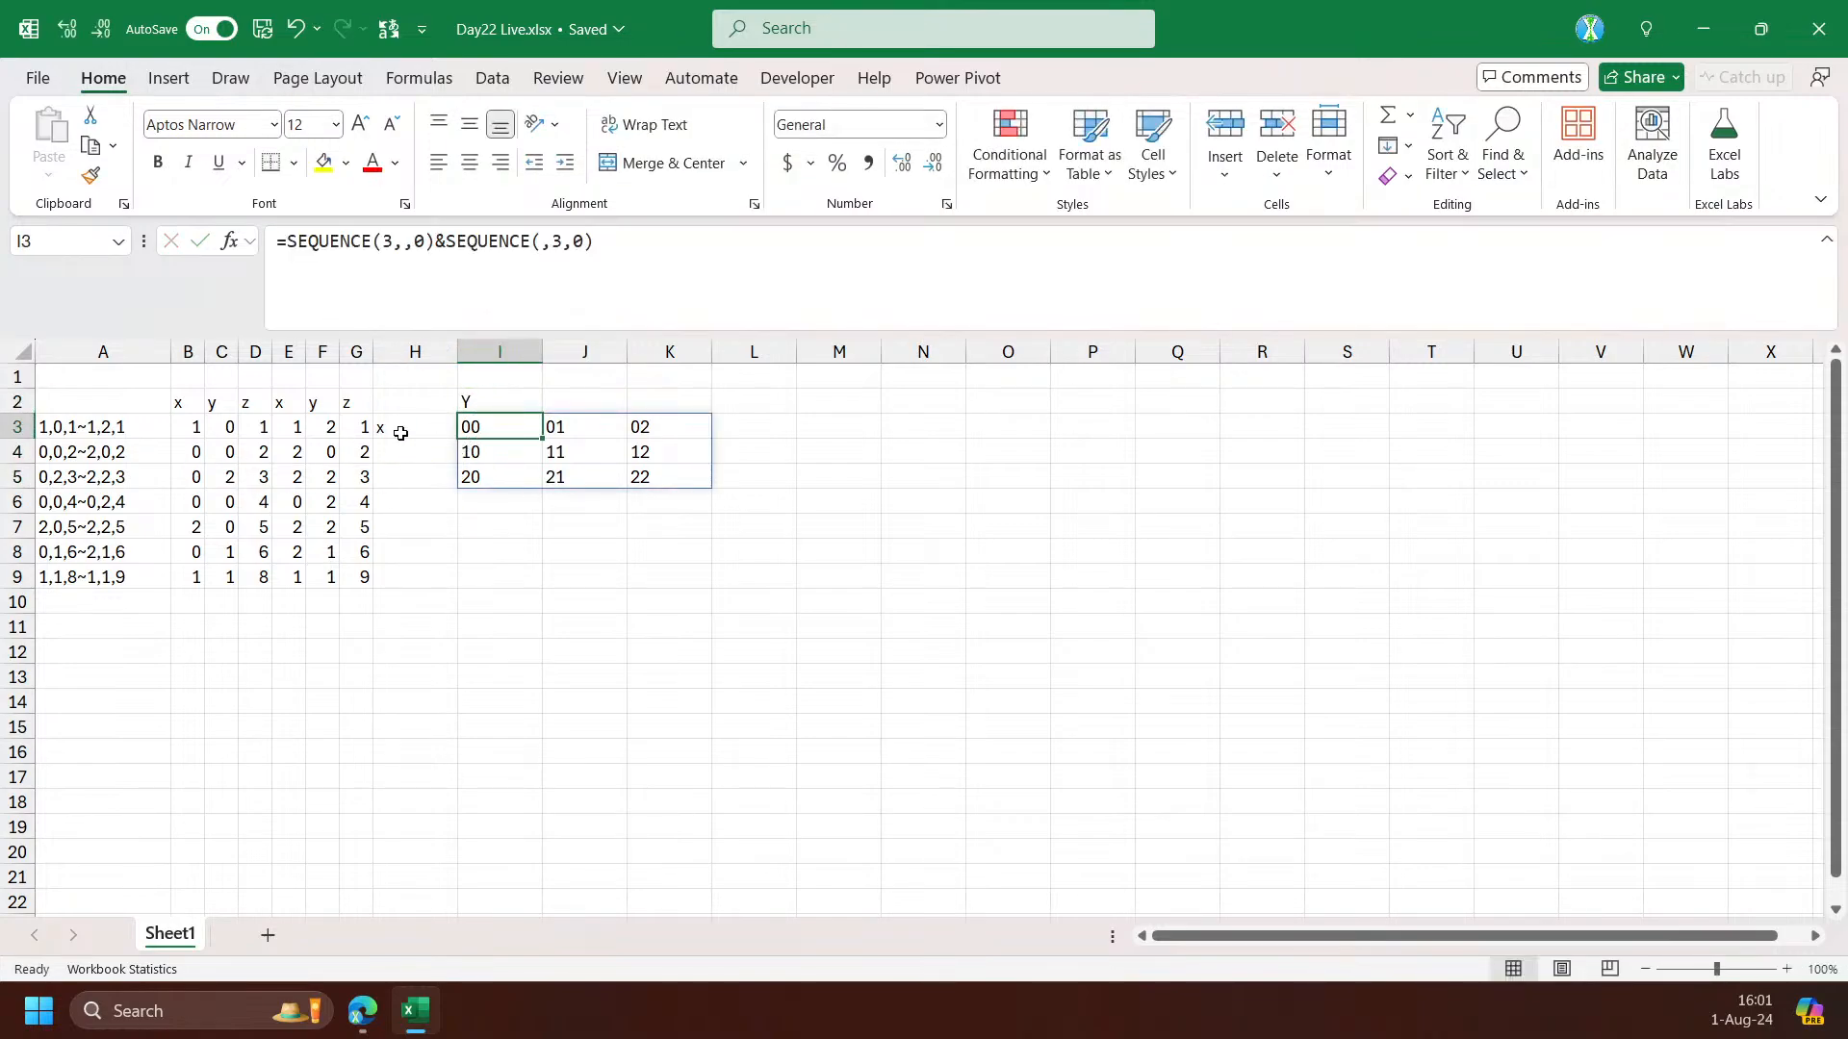
Fill cells 00, 10 and 20 (I3:I5) yellow to mark the second brick's footprint on the grid
click(193, 459)
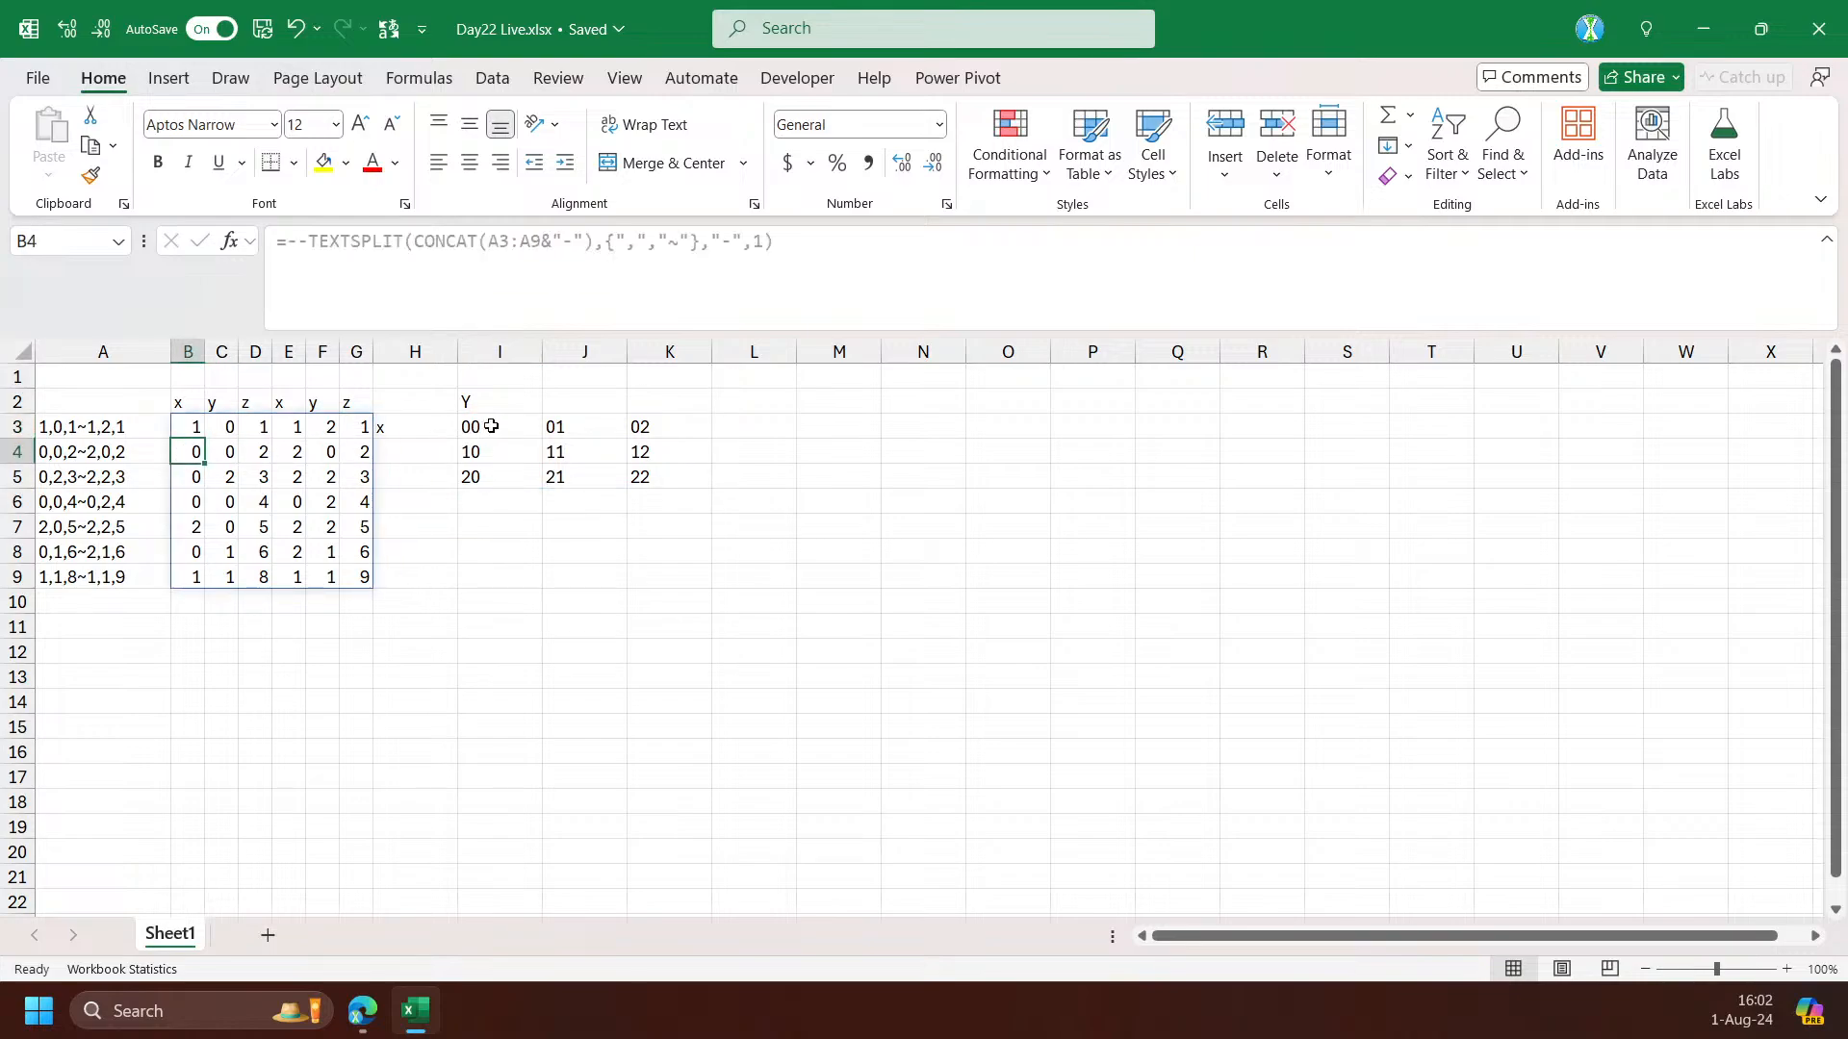
drag(478, 427, 674, 478)
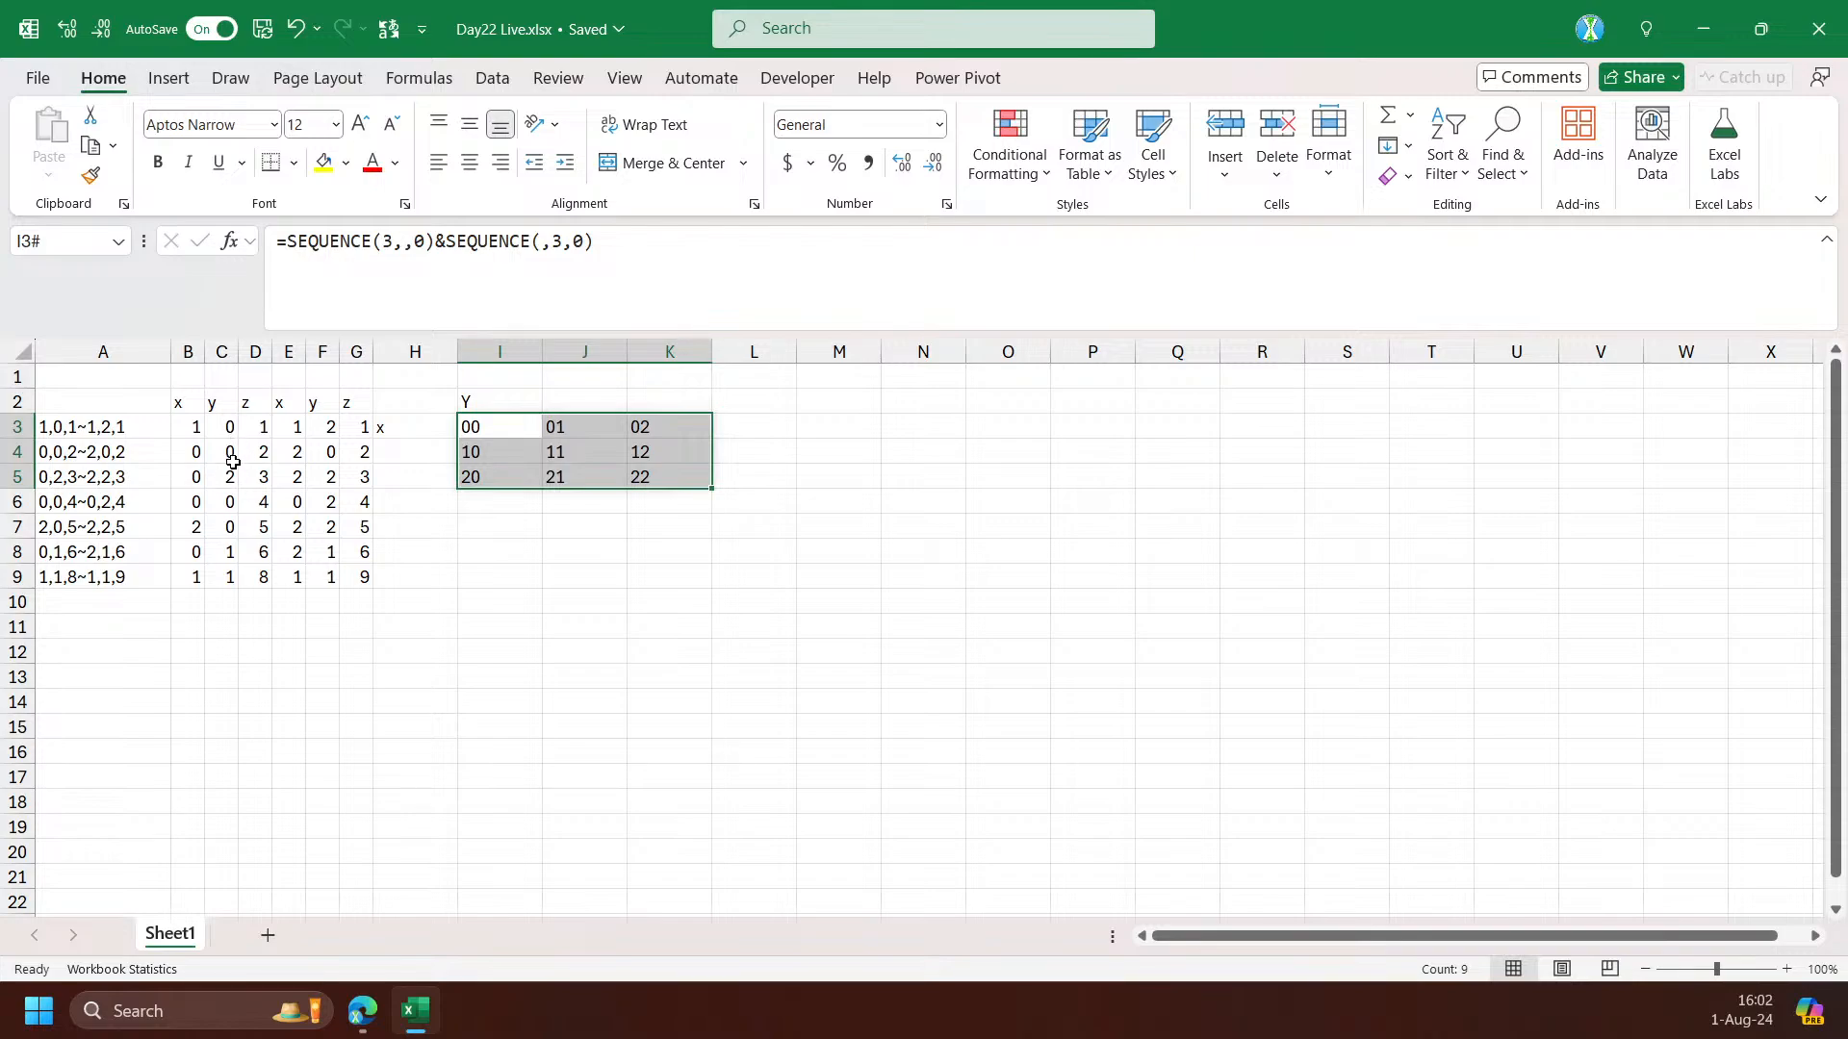
drag(499, 426, 498, 465)
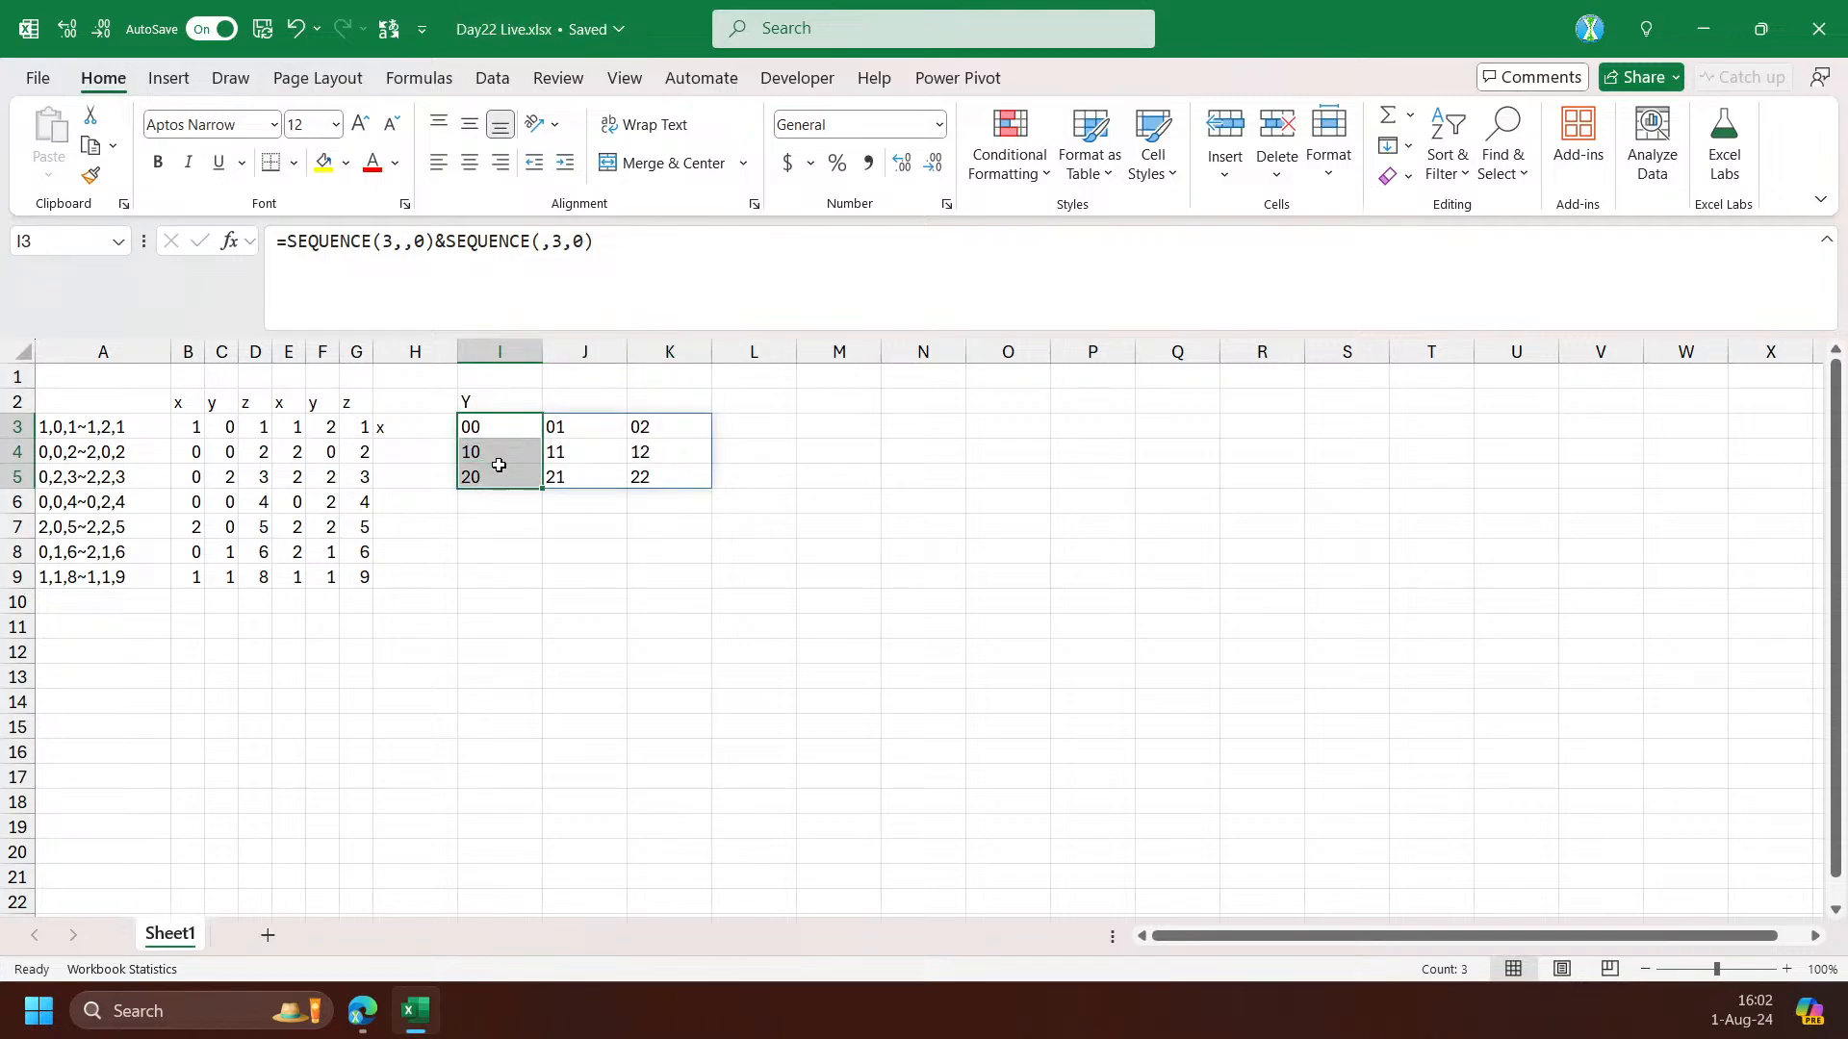
click(324, 162)
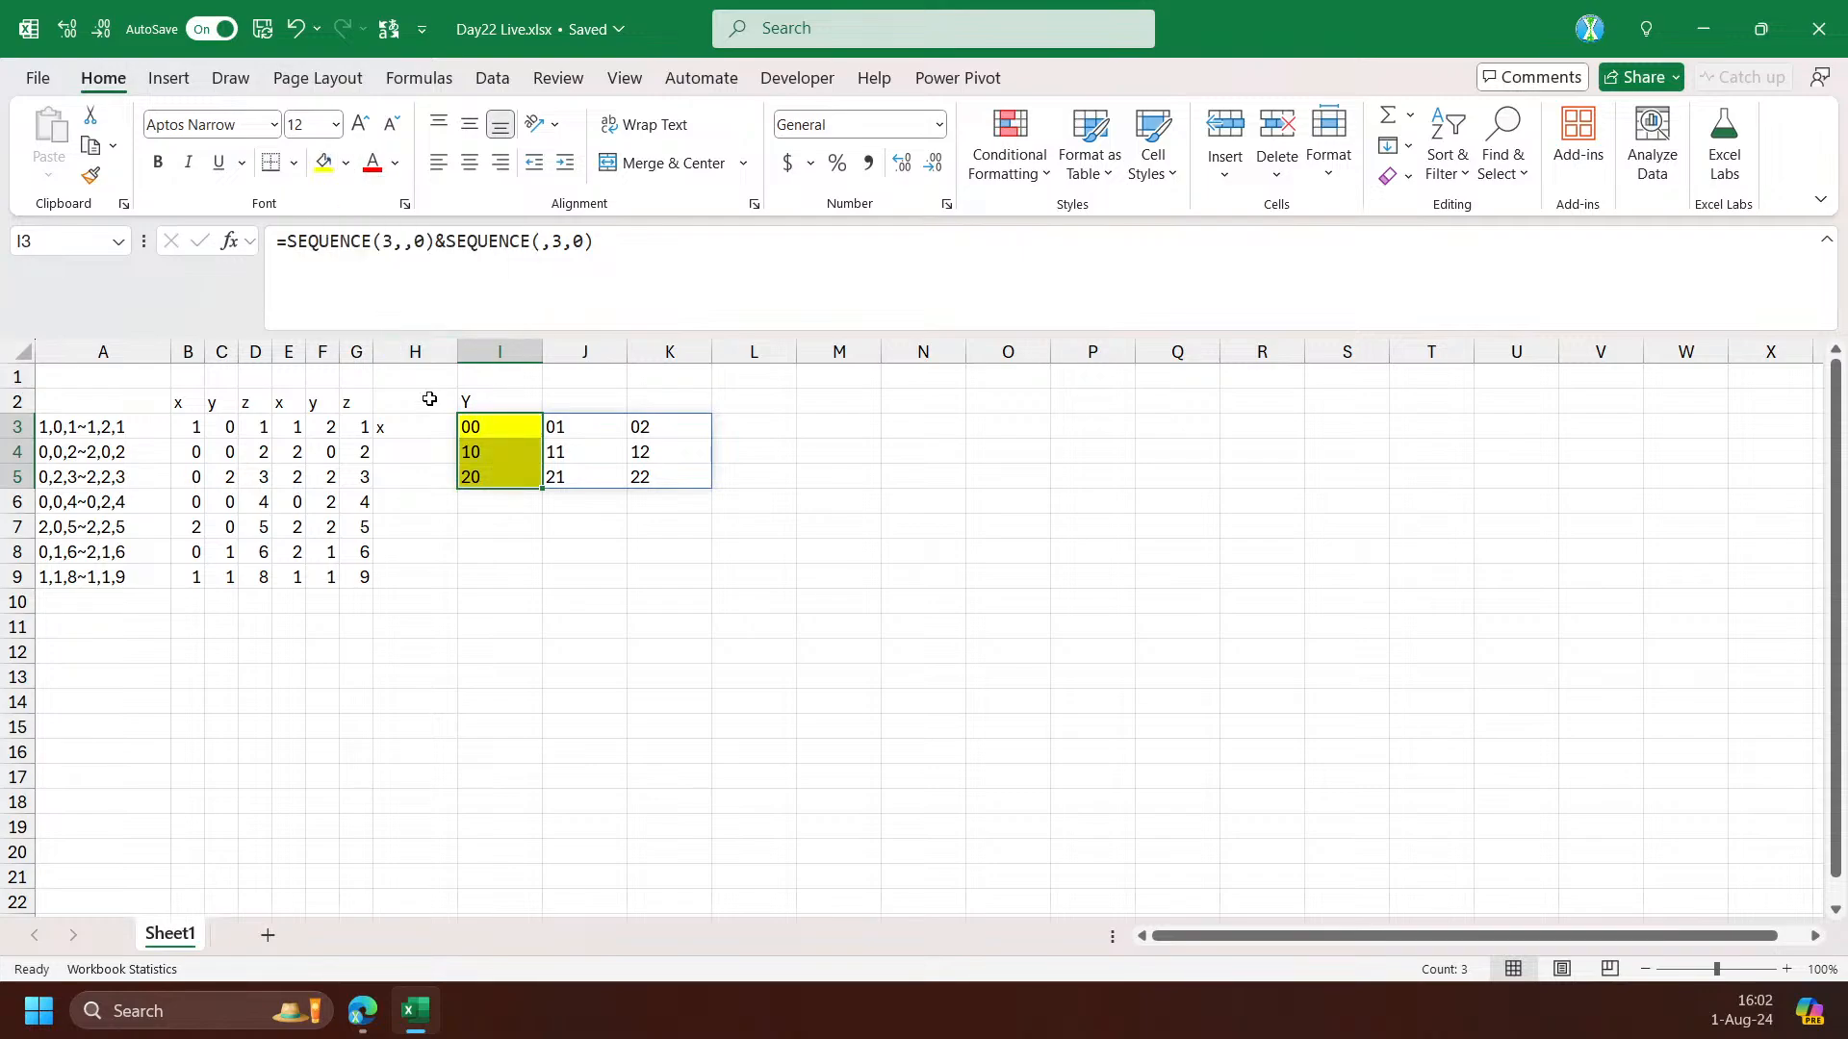
Copy the text of the I3 grid formula into I7 to create a second coordinate grid below
click(480, 430)
click(623, 310)
key(ctrl+a)
key(ctrl+c)
key(Escape)
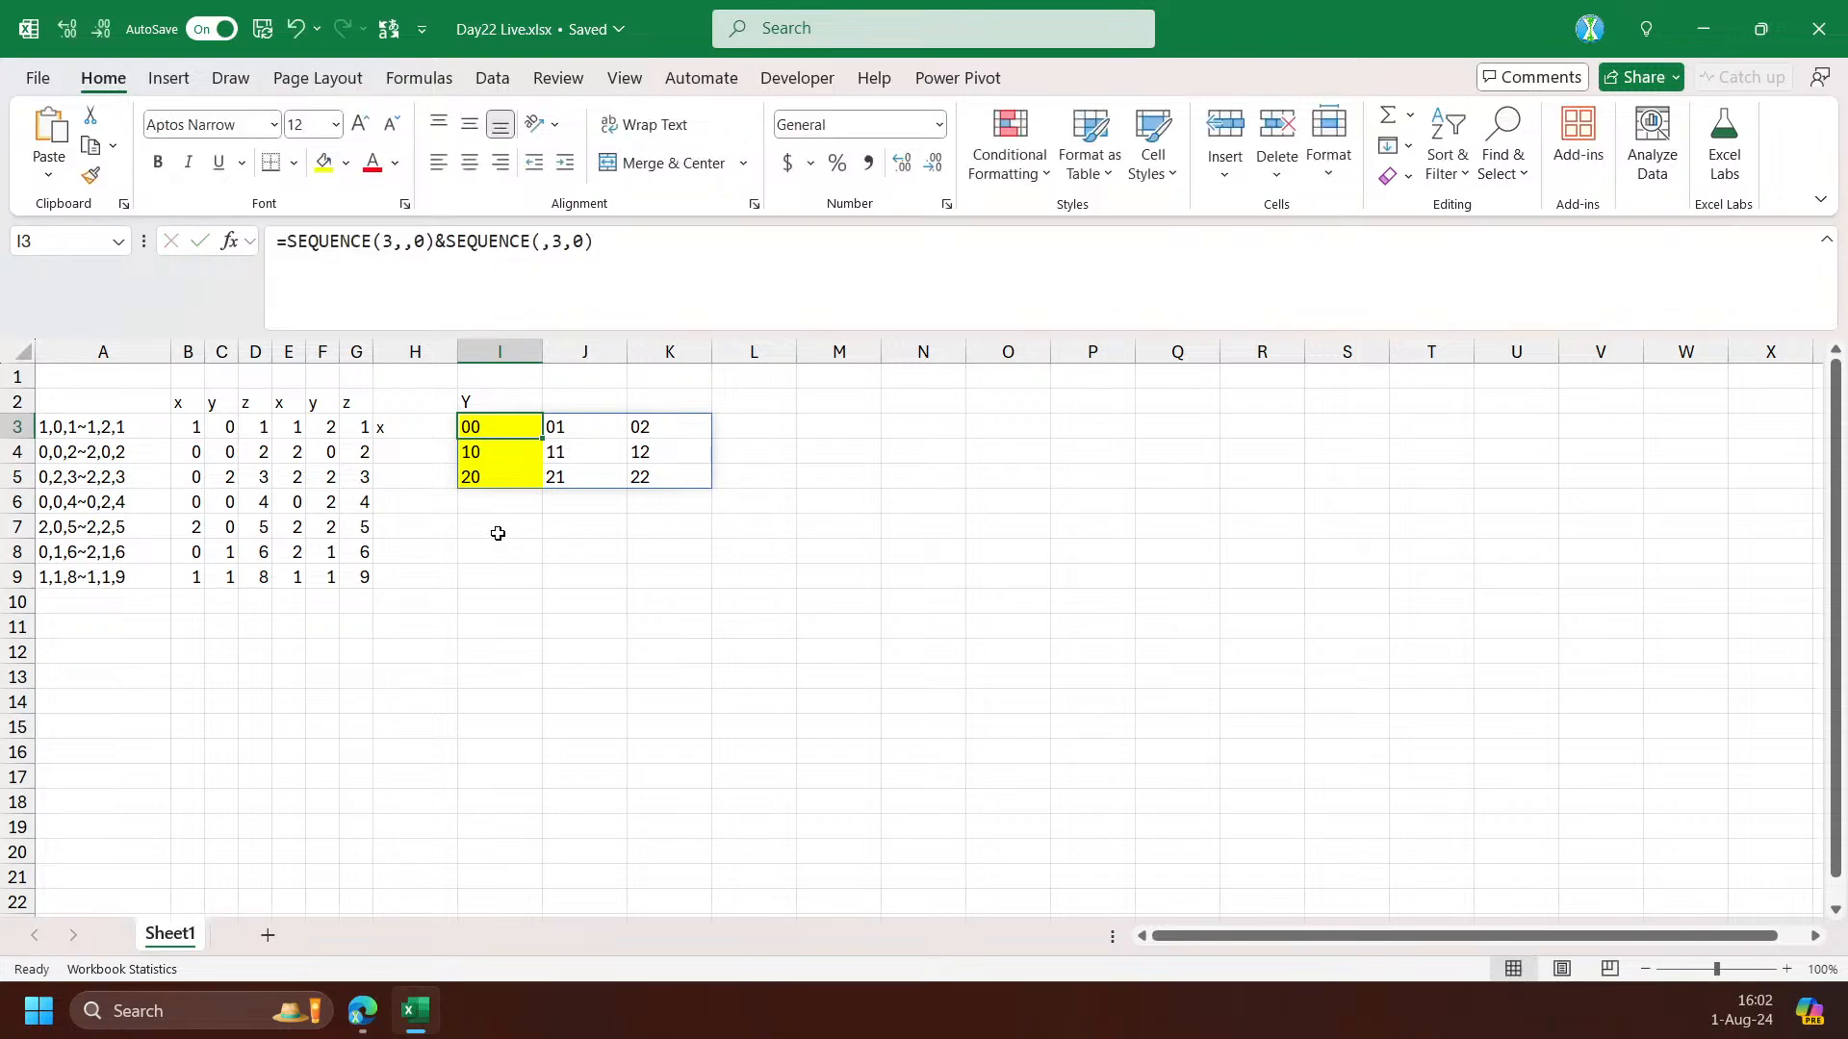
click(501, 538)
key(ctrl+v)
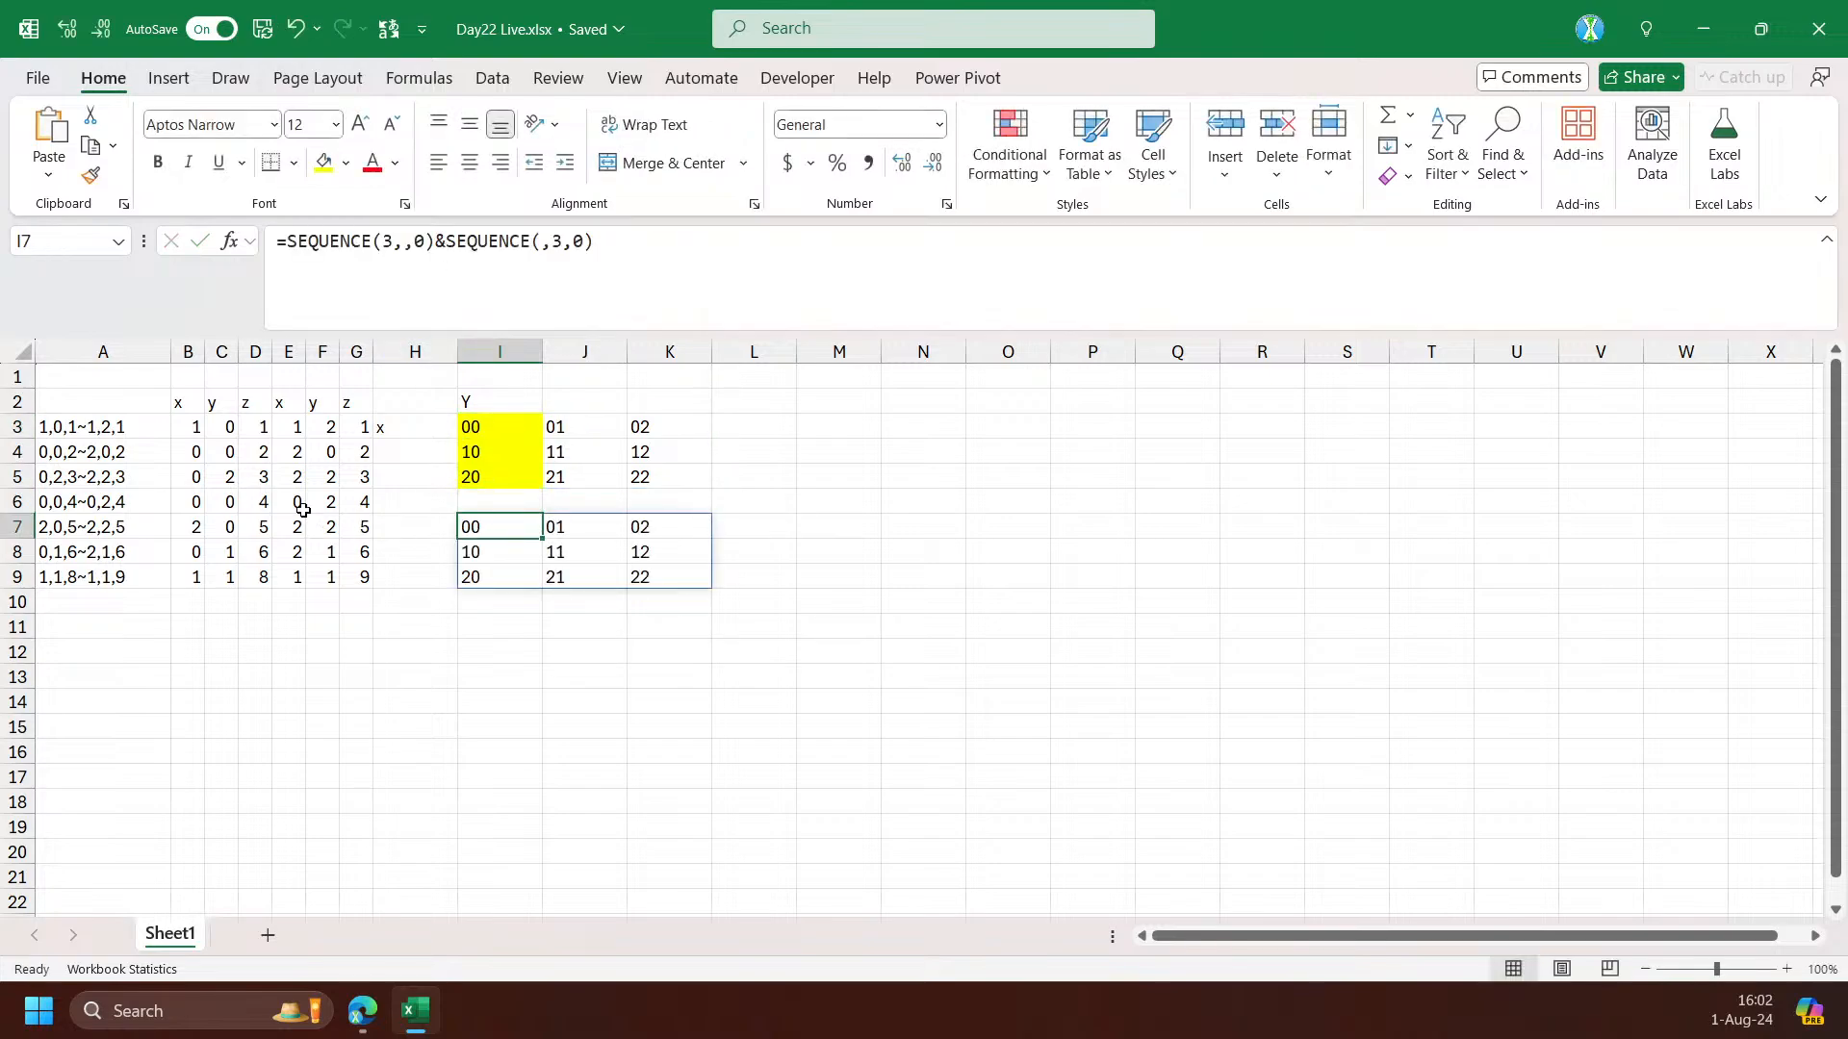
Fill cells 02, 12 and 22 (K7:K9) yellow in the lower grid to mark the third brick's footprint
drag(189, 476, 372, 477)
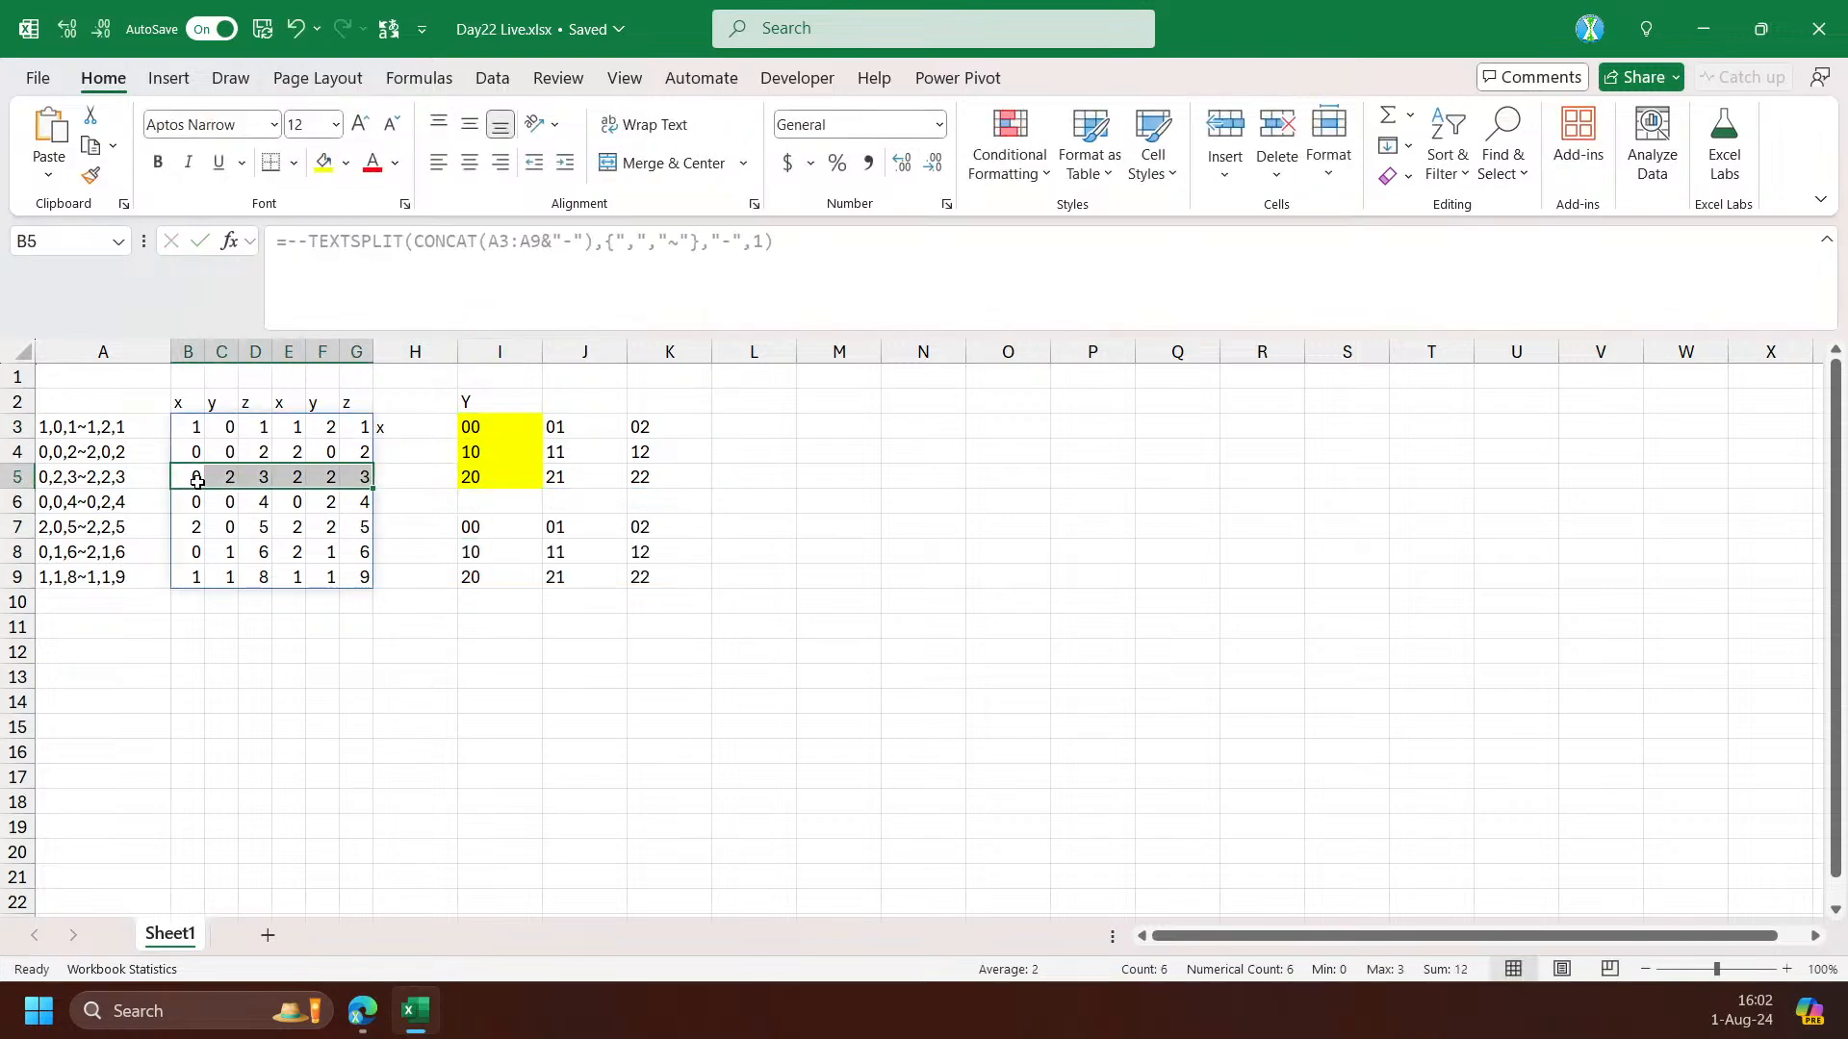
drag(491, 517, 643, 577)
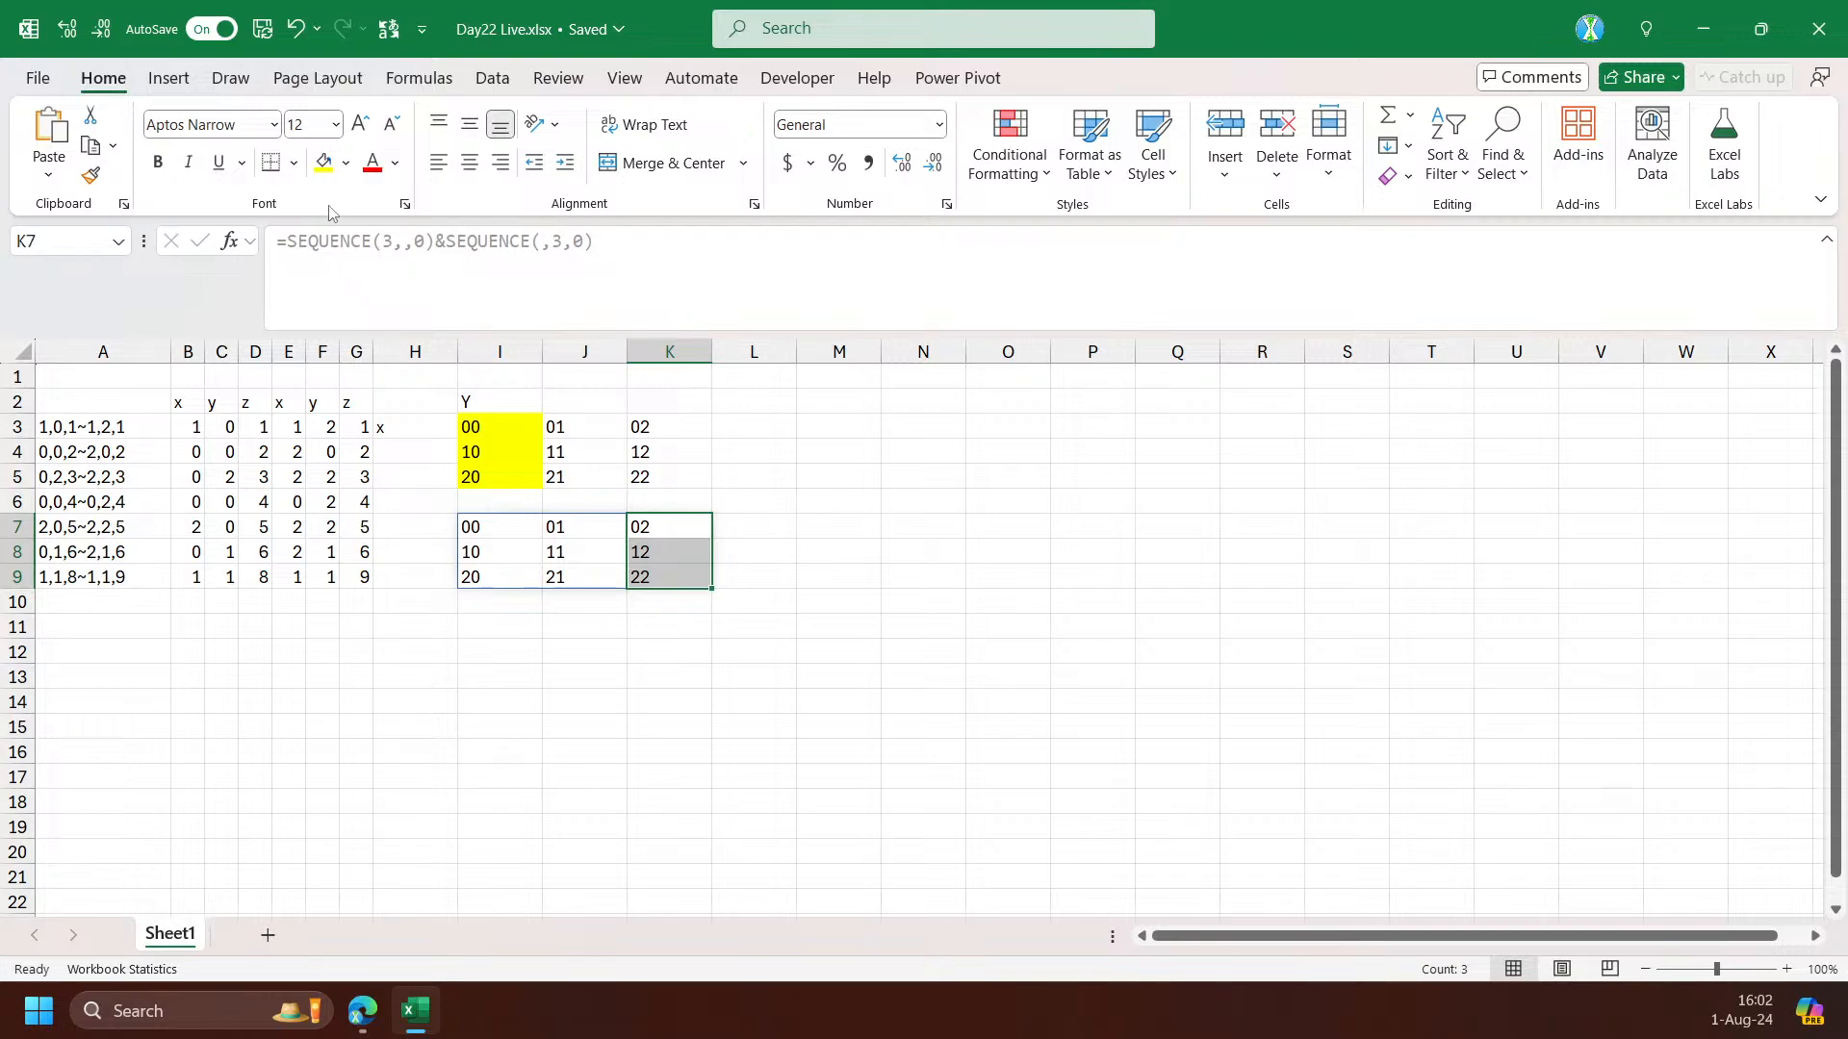
click(344, 164)
click(329, 172)
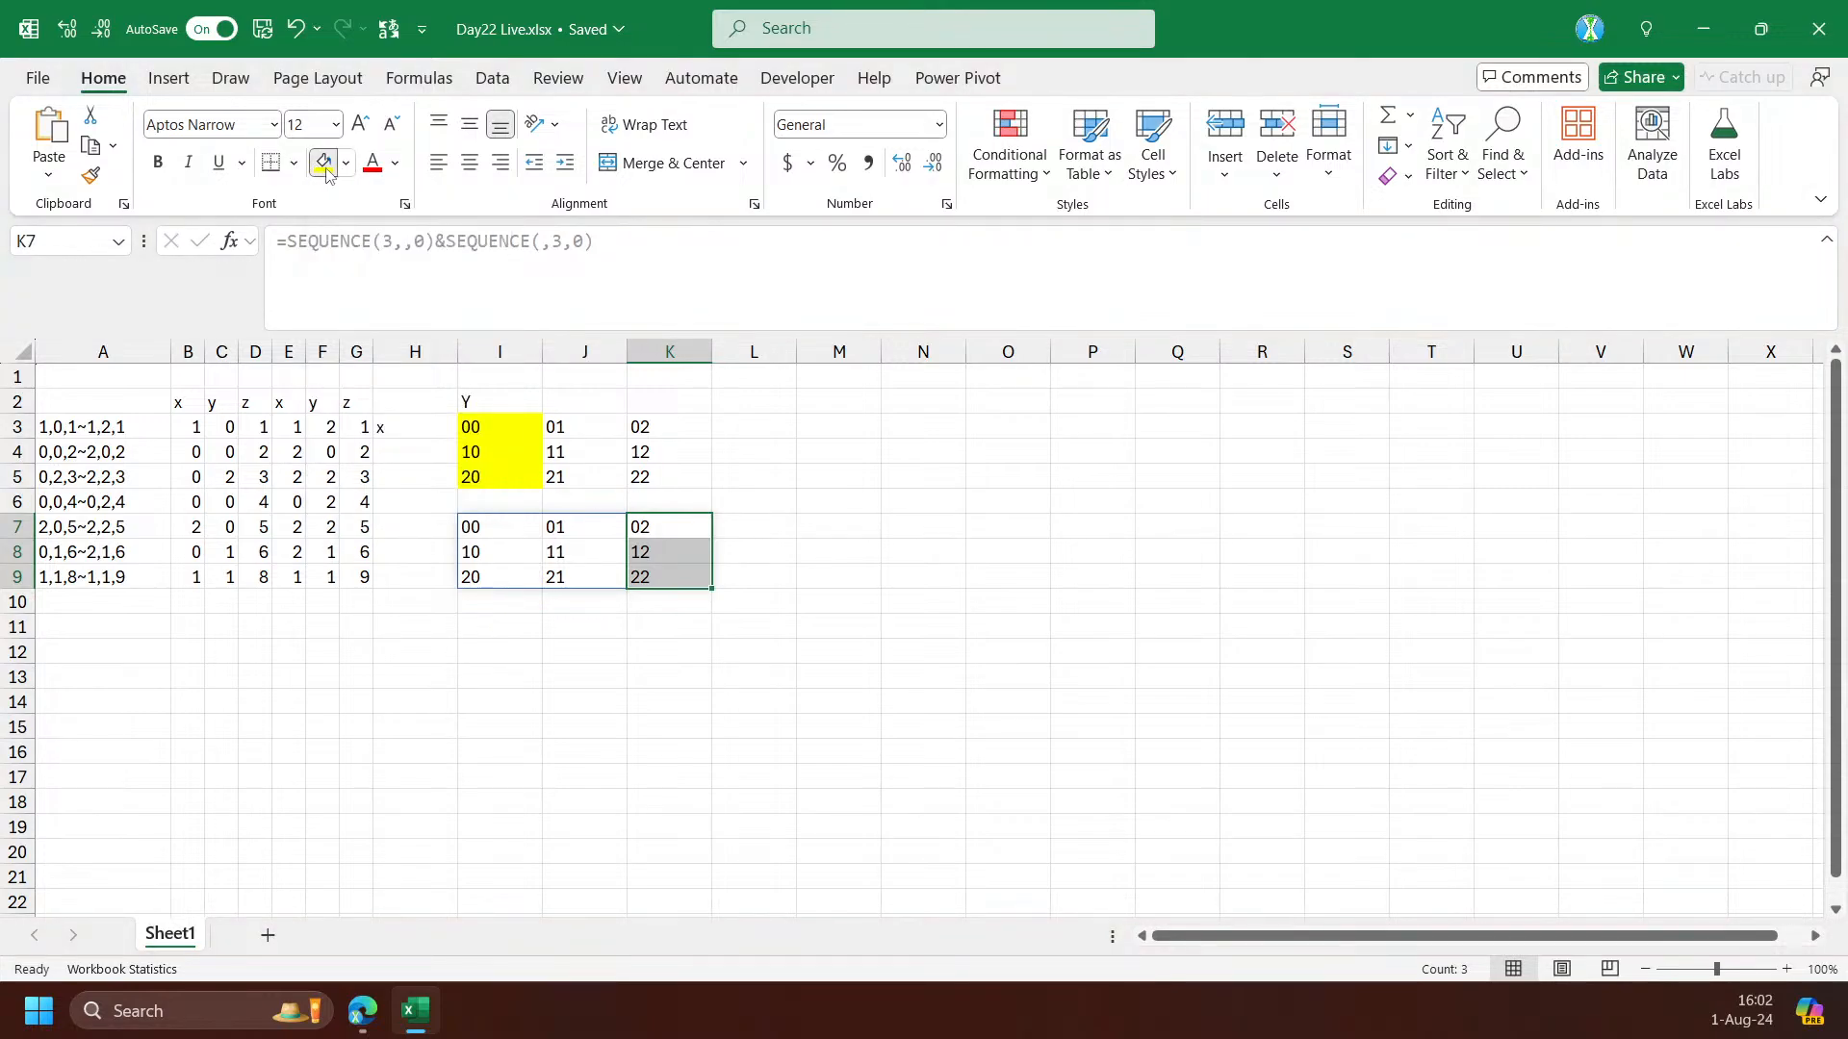
click(520, 631)
drag(659, 532, 659, 580)
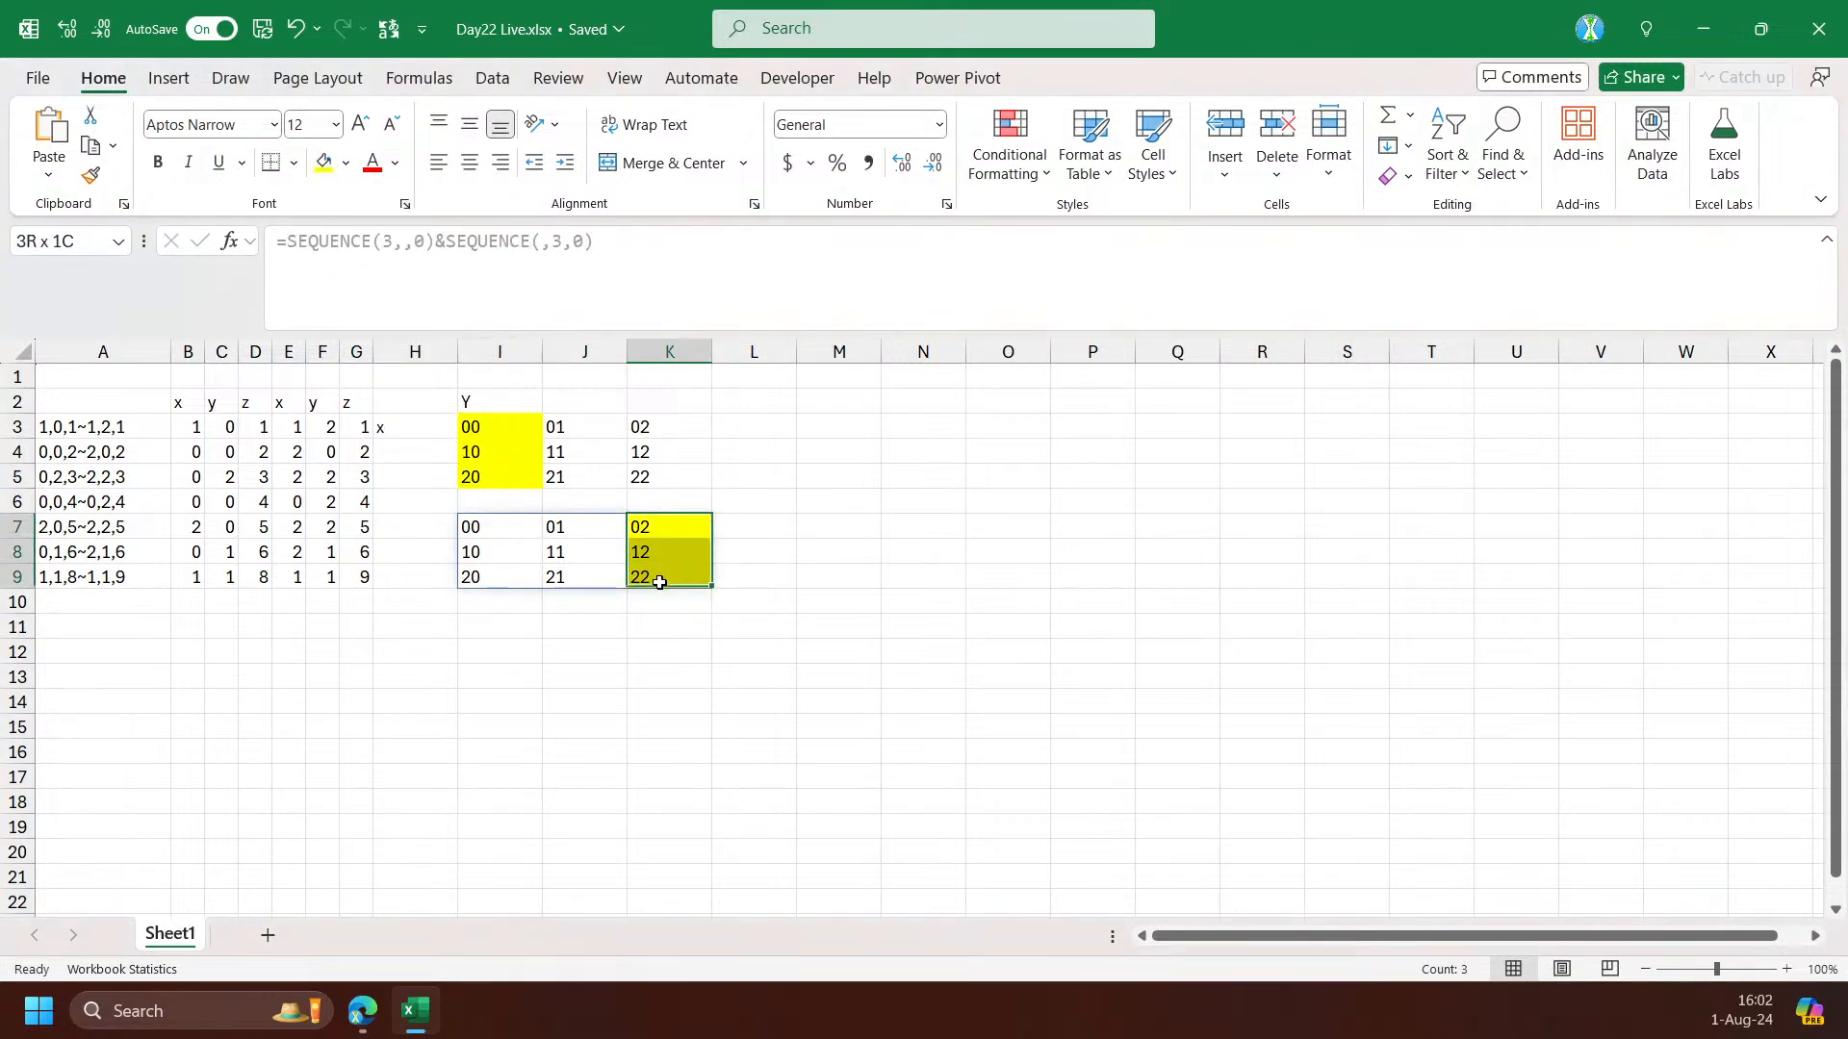
Move the block I2:K9 down to start at I7, and copy the lower grid's formula from I12 to I3
drag(476, 404, 673, 721)
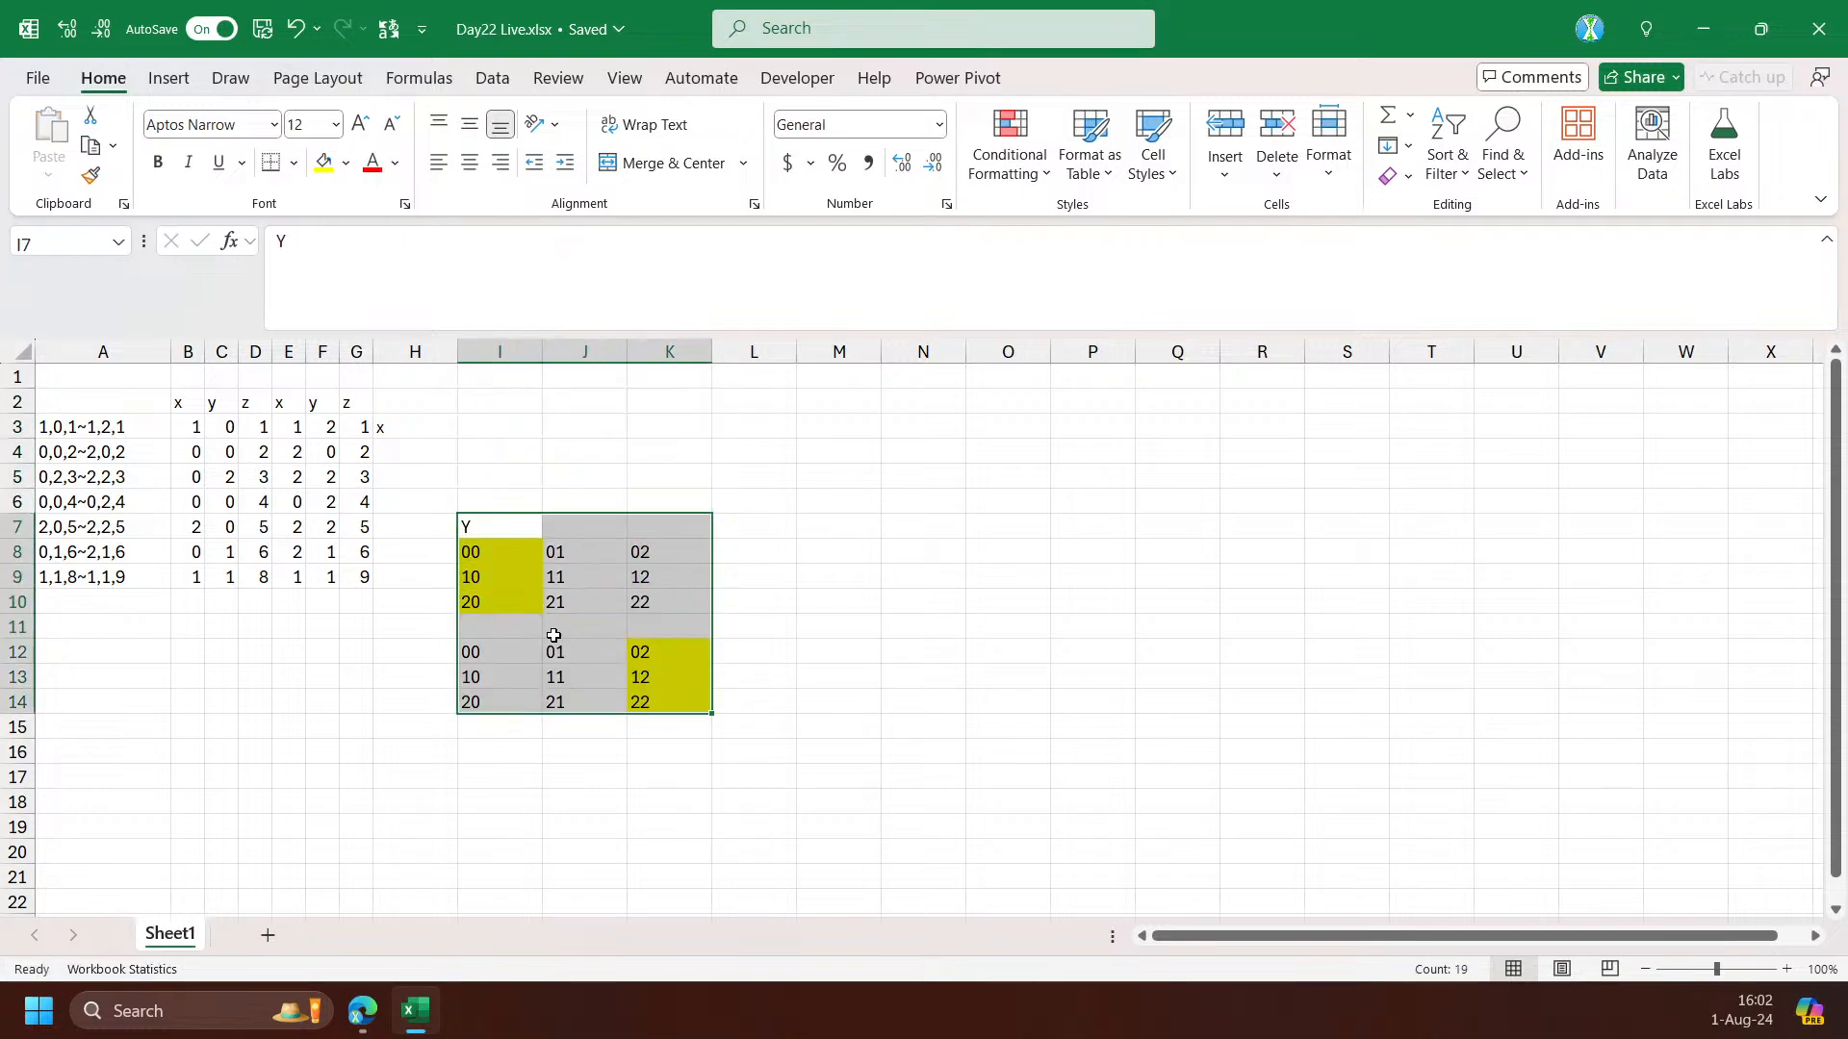
click(481, 651)
key(ctrl+c)
click(506, 423)
key(ctrl+v)
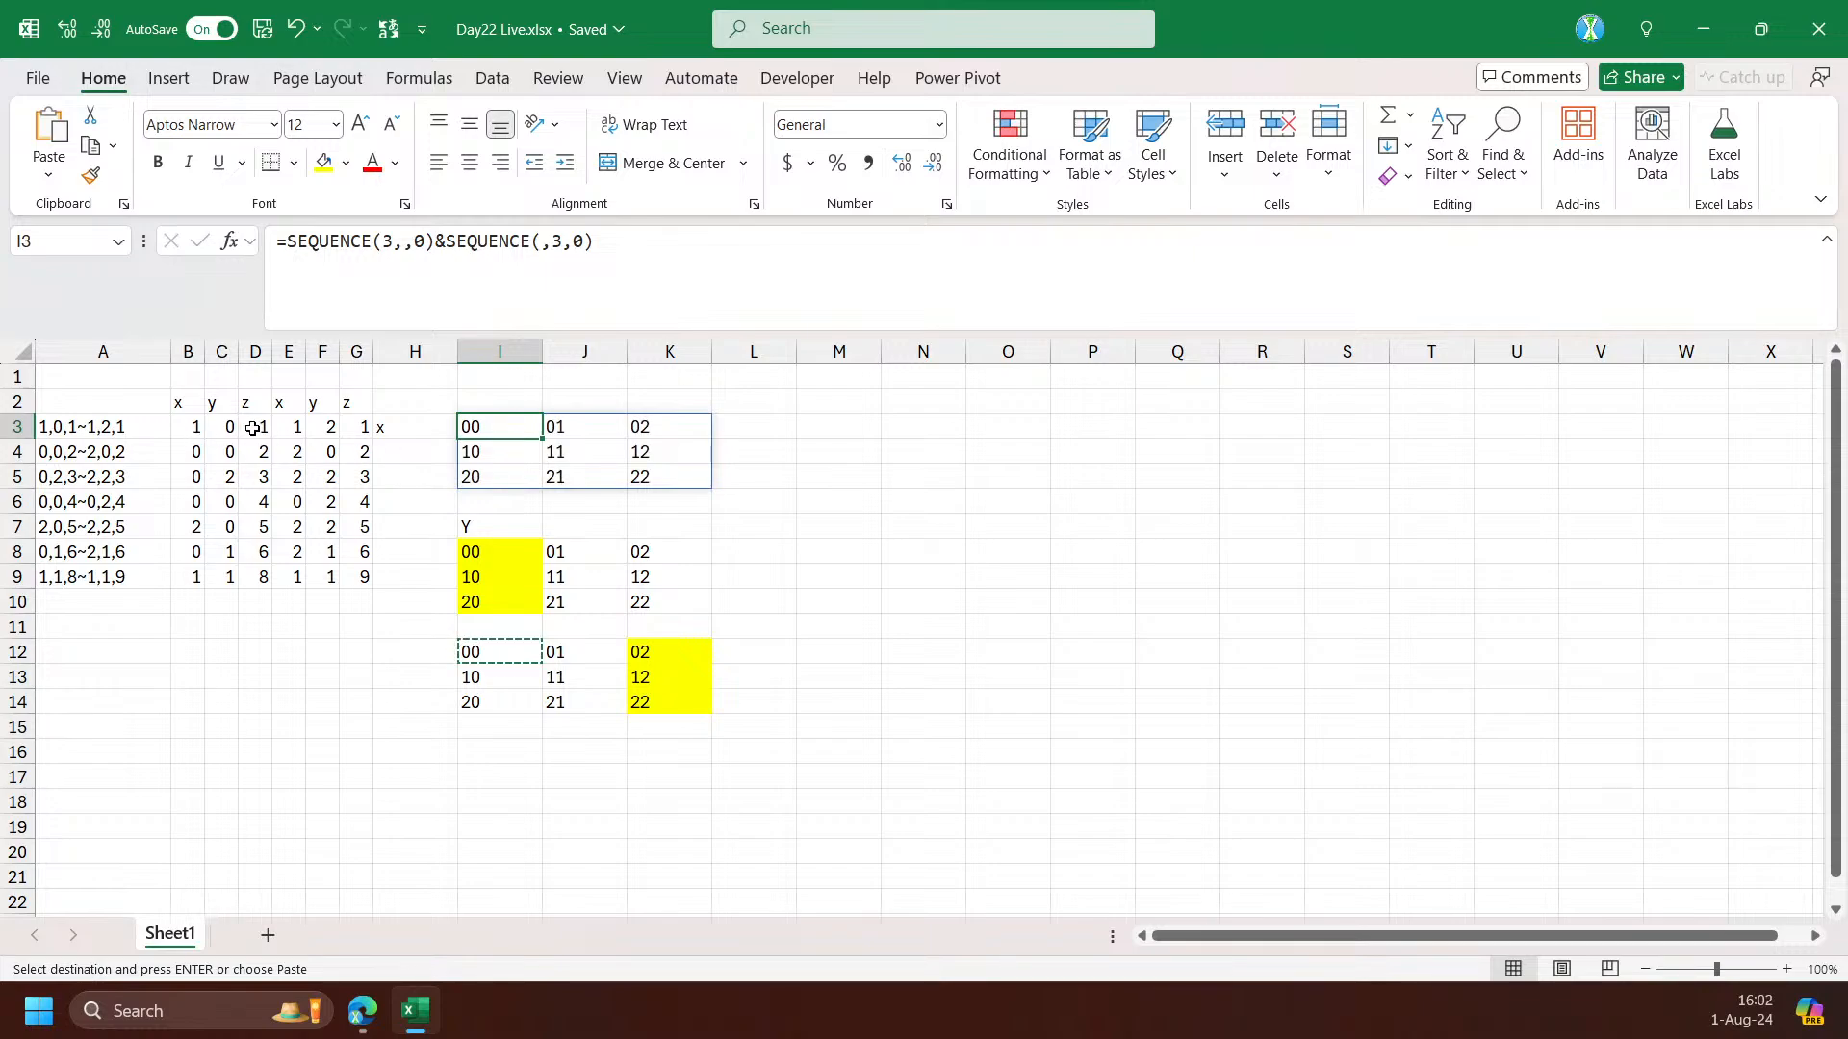
Fill cells 10, 11 and 12 (I4:K4) yellow to mark the first brick's footprint, and compare it with the two footprints below
drag(507, 427, 644, 424)
drag(527, 446, 702, 445)
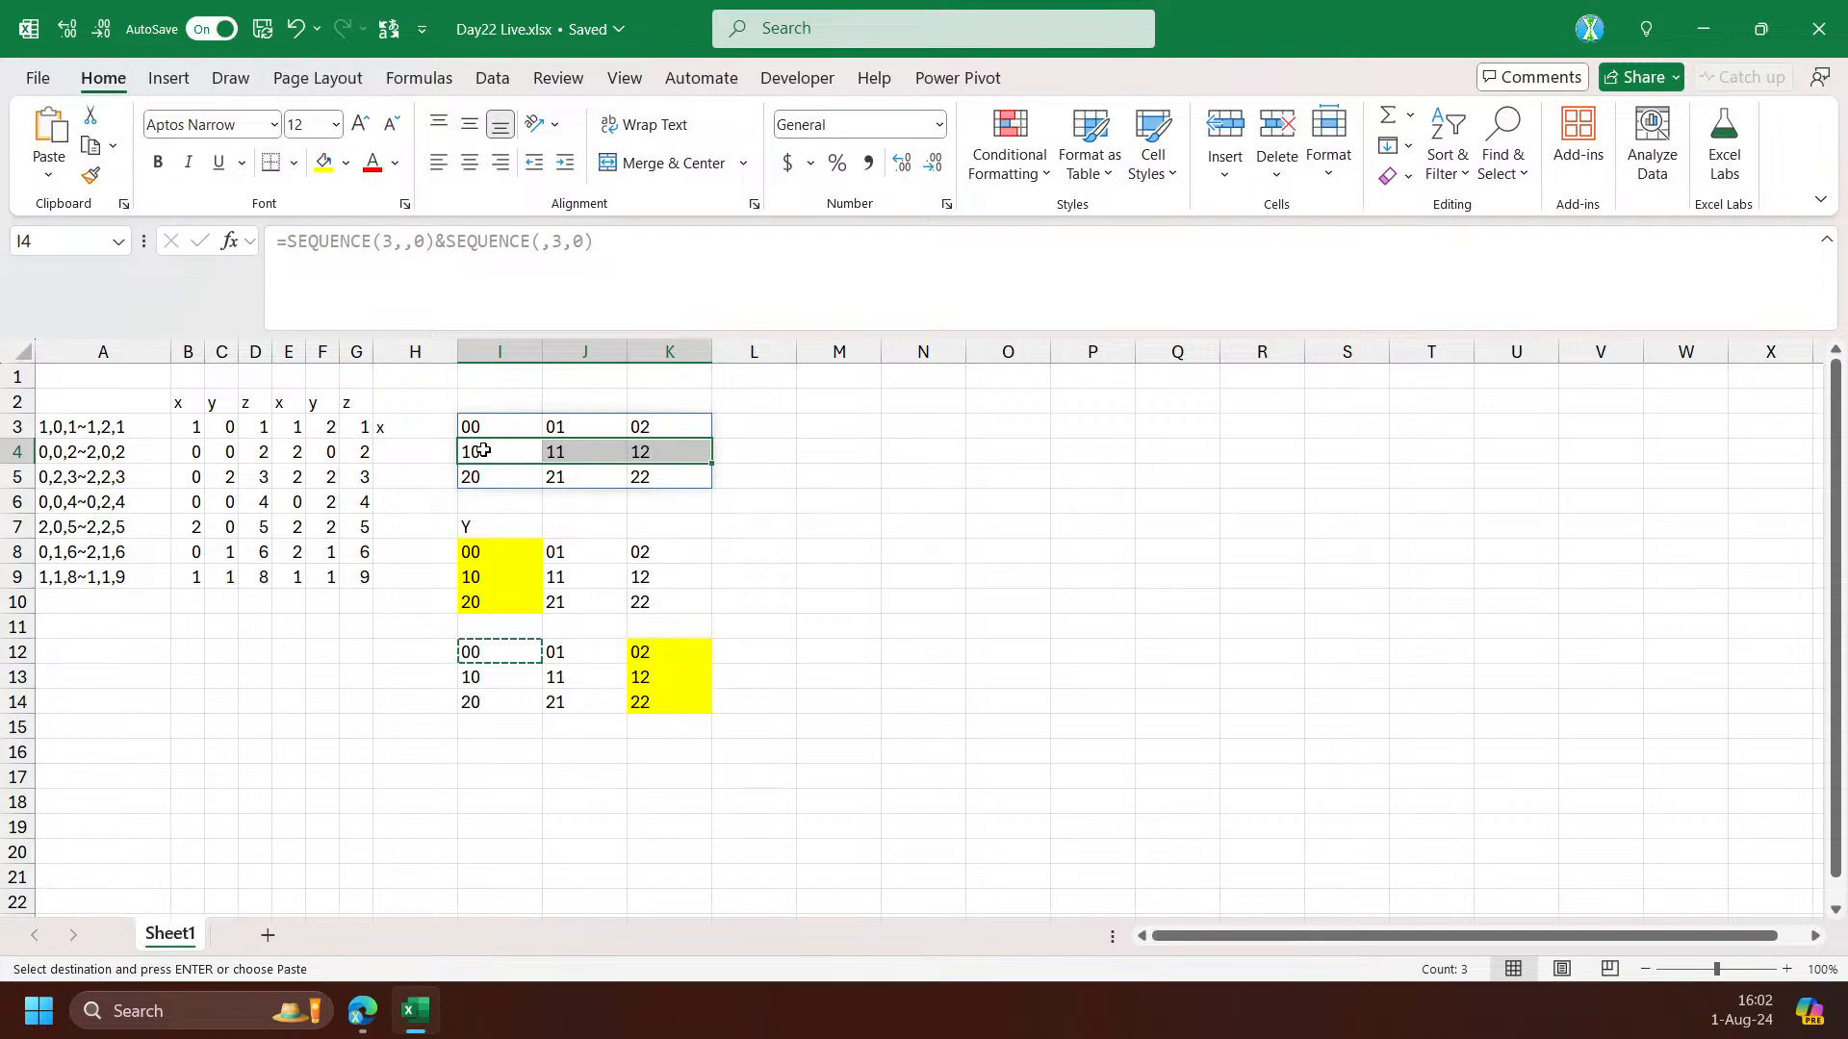
click(323, 161)
click(517, 471)
drag(508, 552, 500, 603)
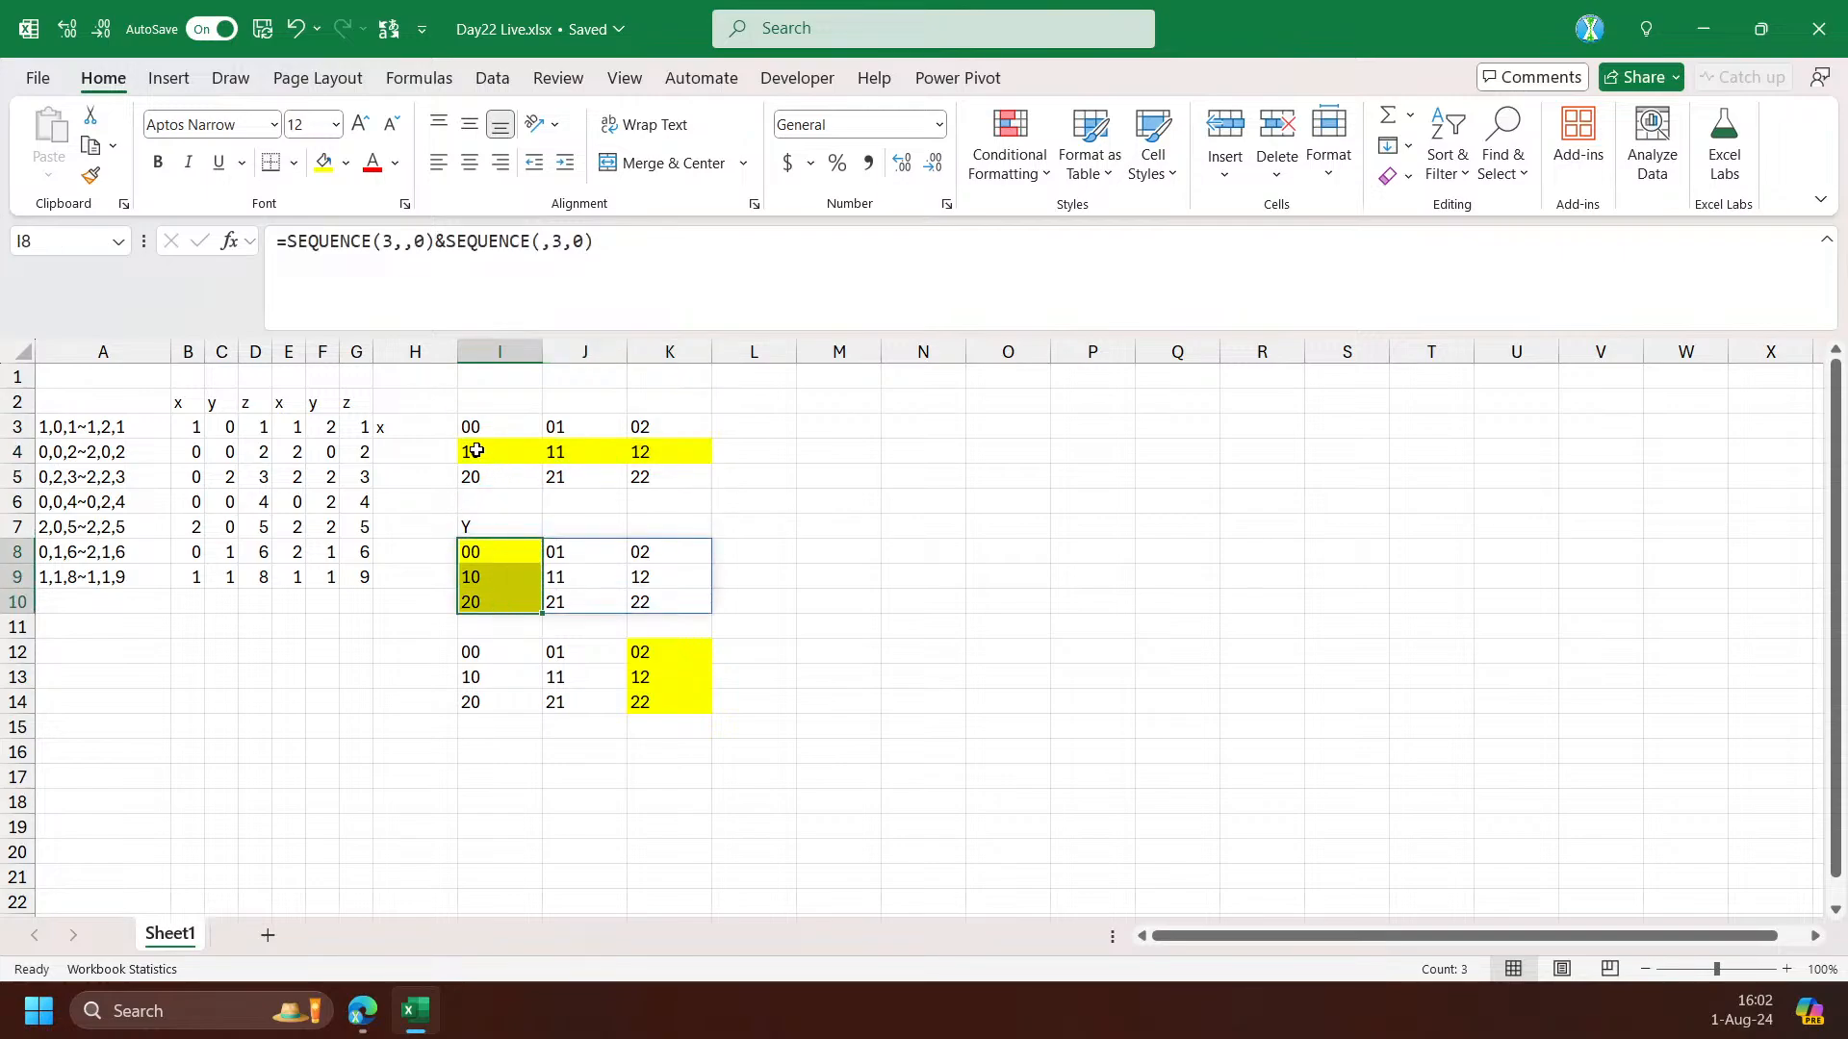
click(477, 450)
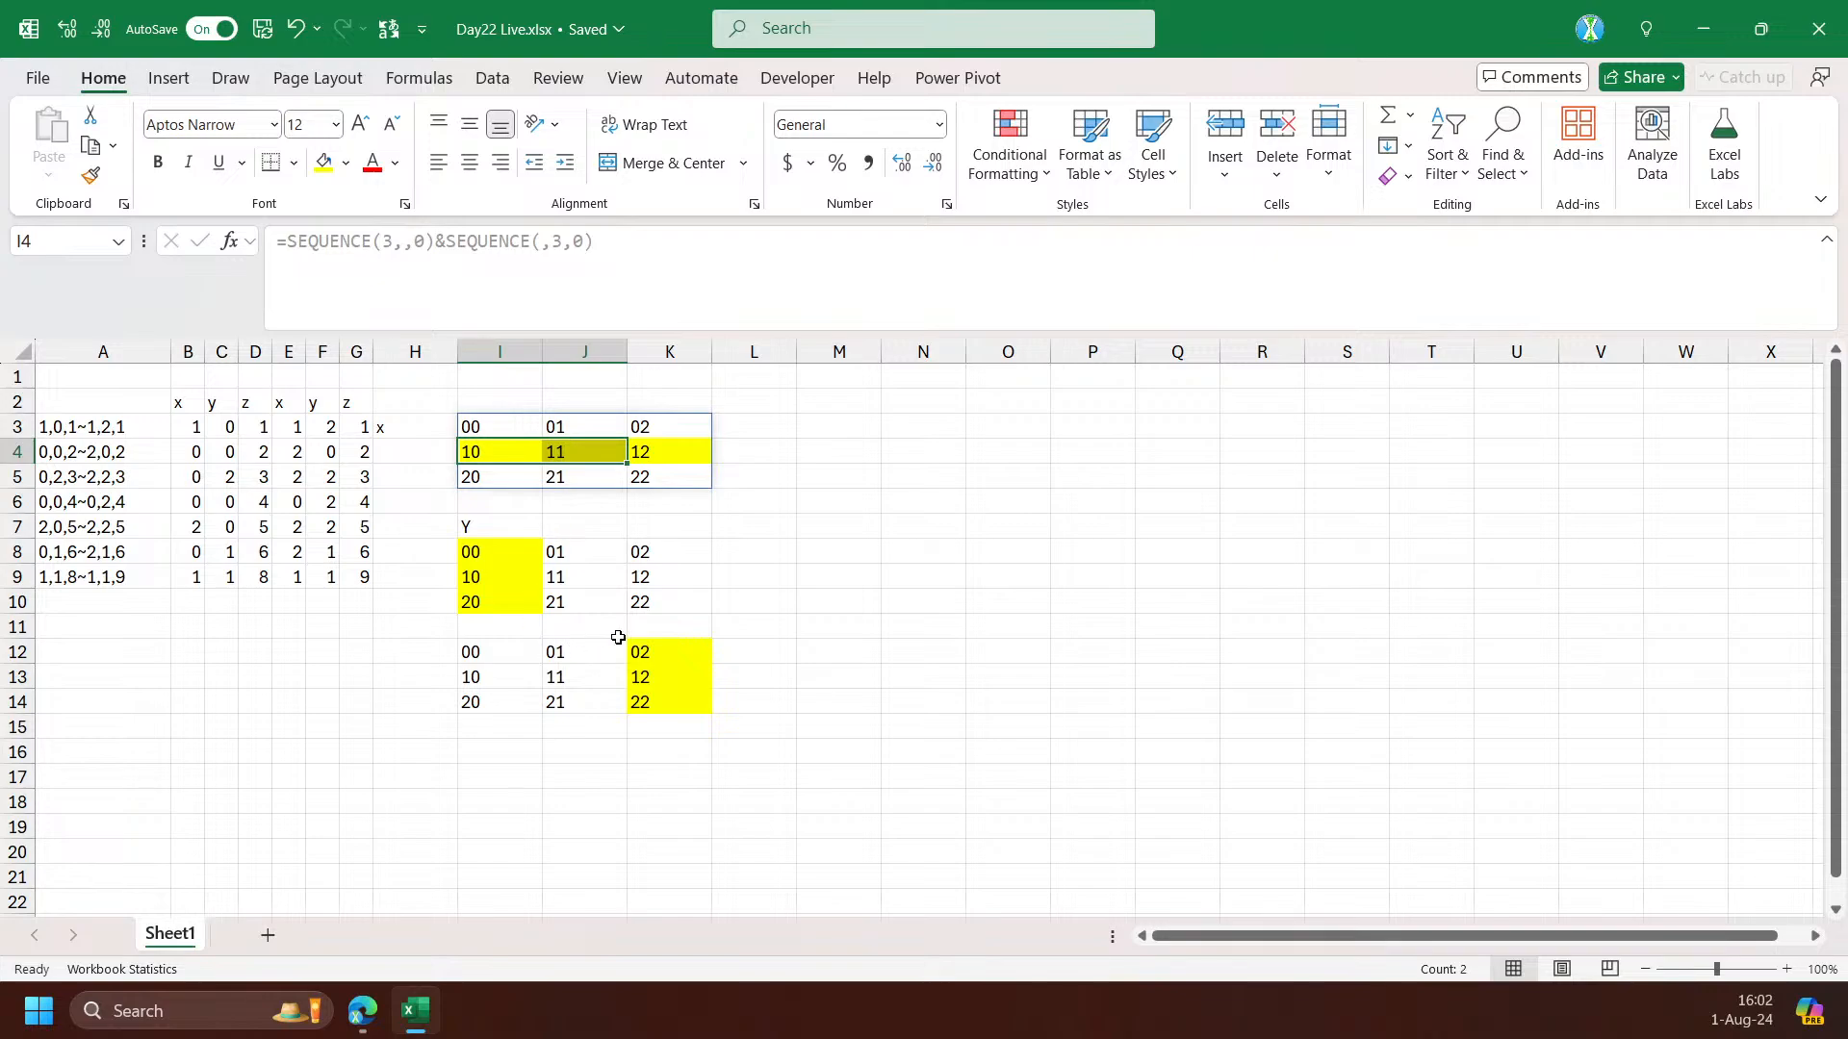
click(664, 655)
drag(663, 677, 664, 702)
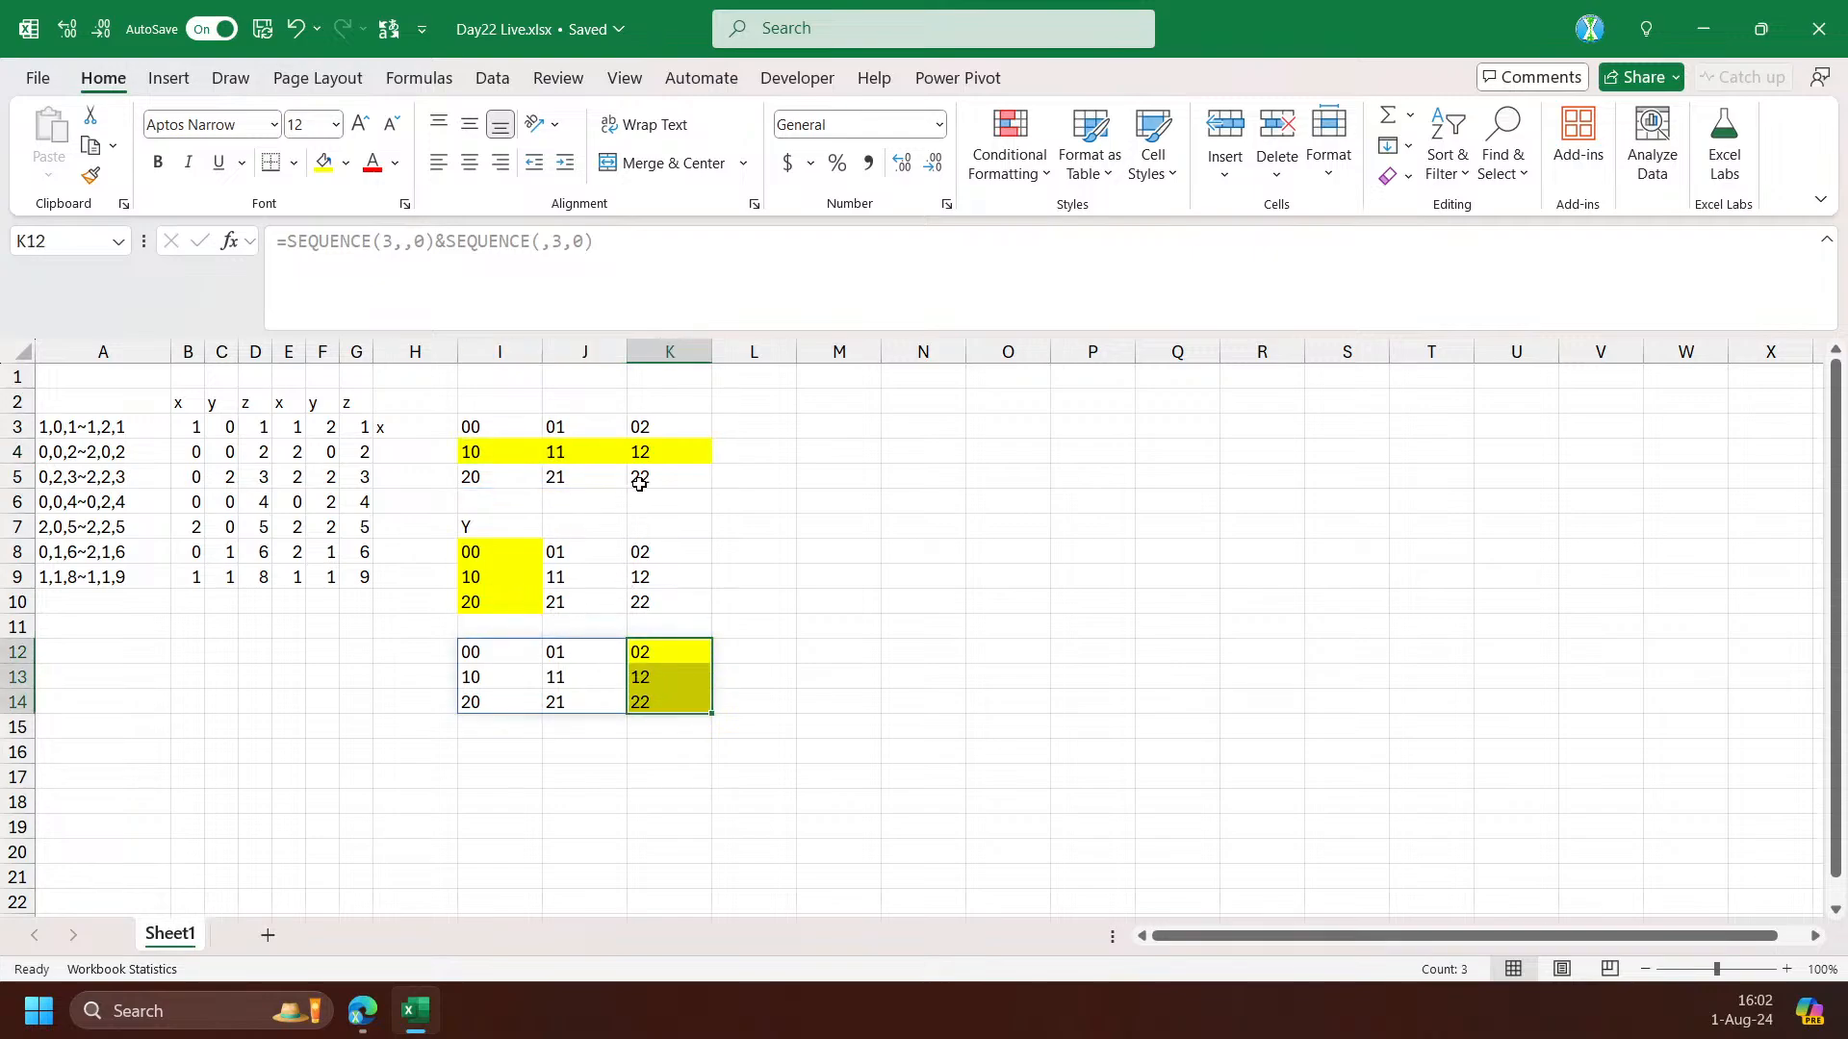
click(650, 452)
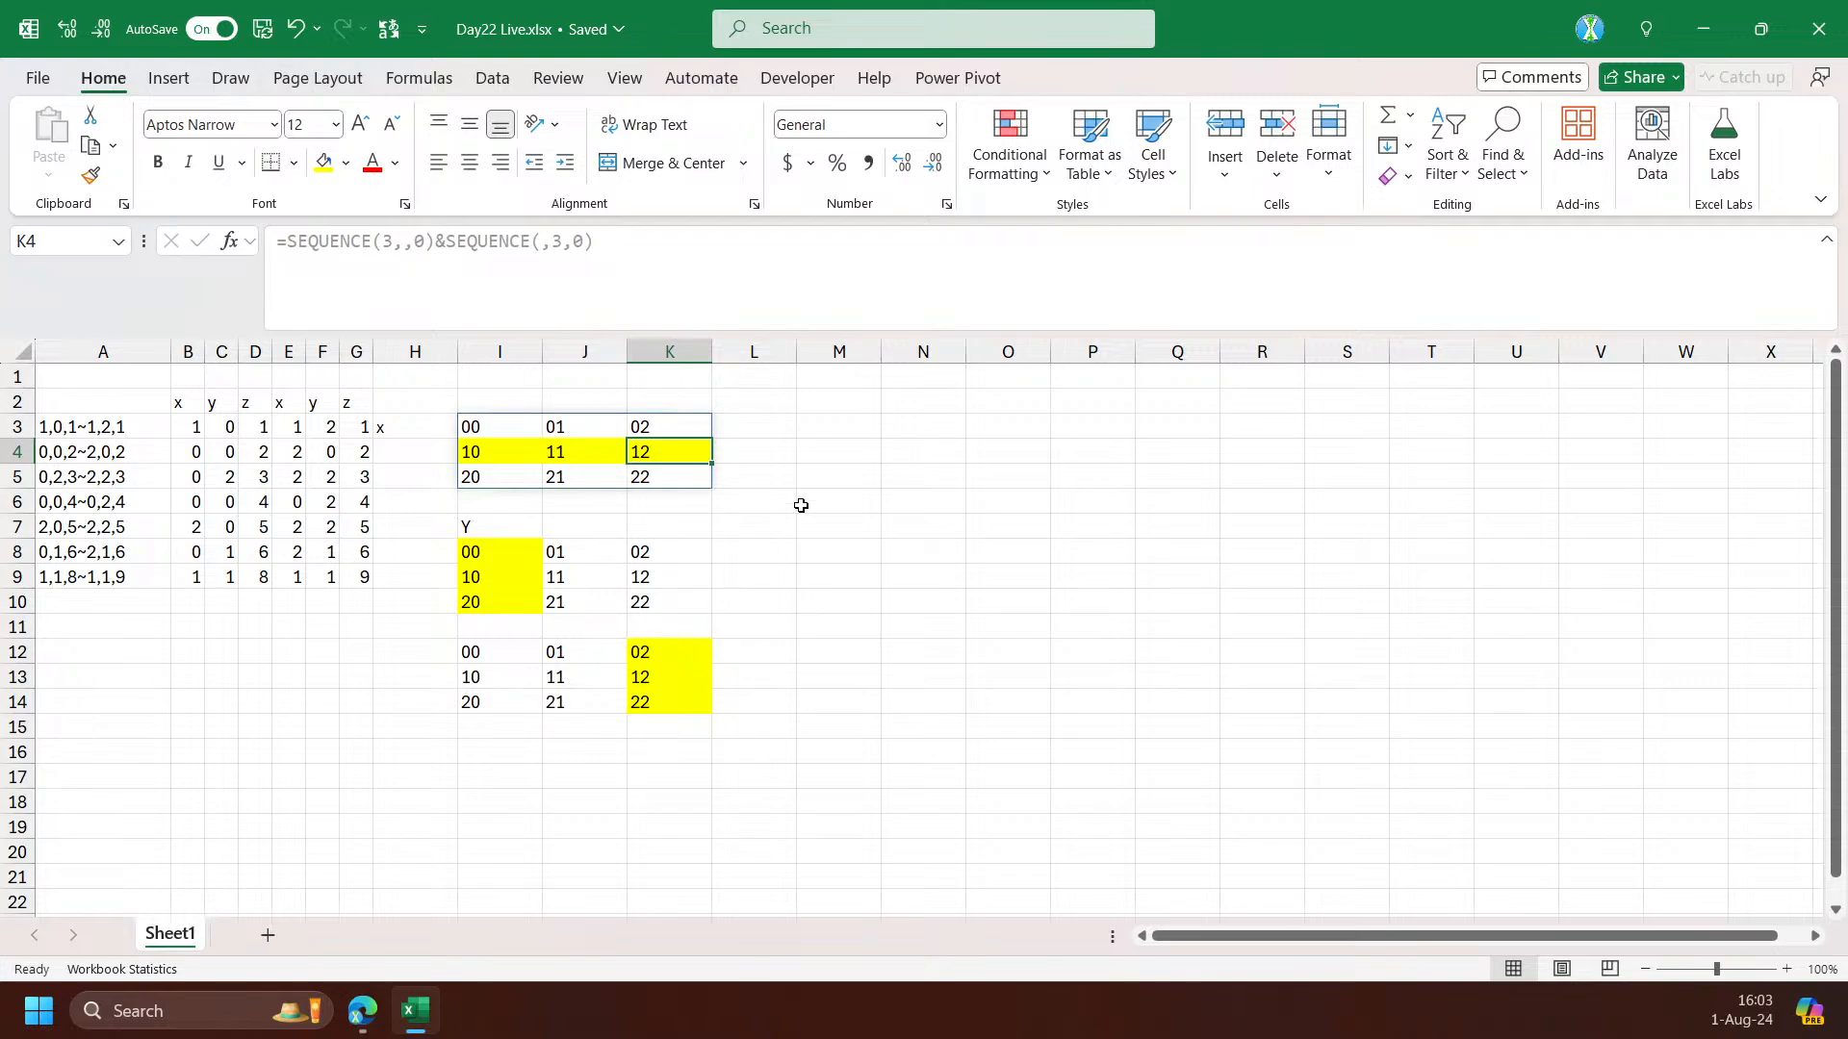
Enter a LET formula in M3 that names B3# as br and, on a second line, returns its first row with TAKE(br,1)
click(823, 432)
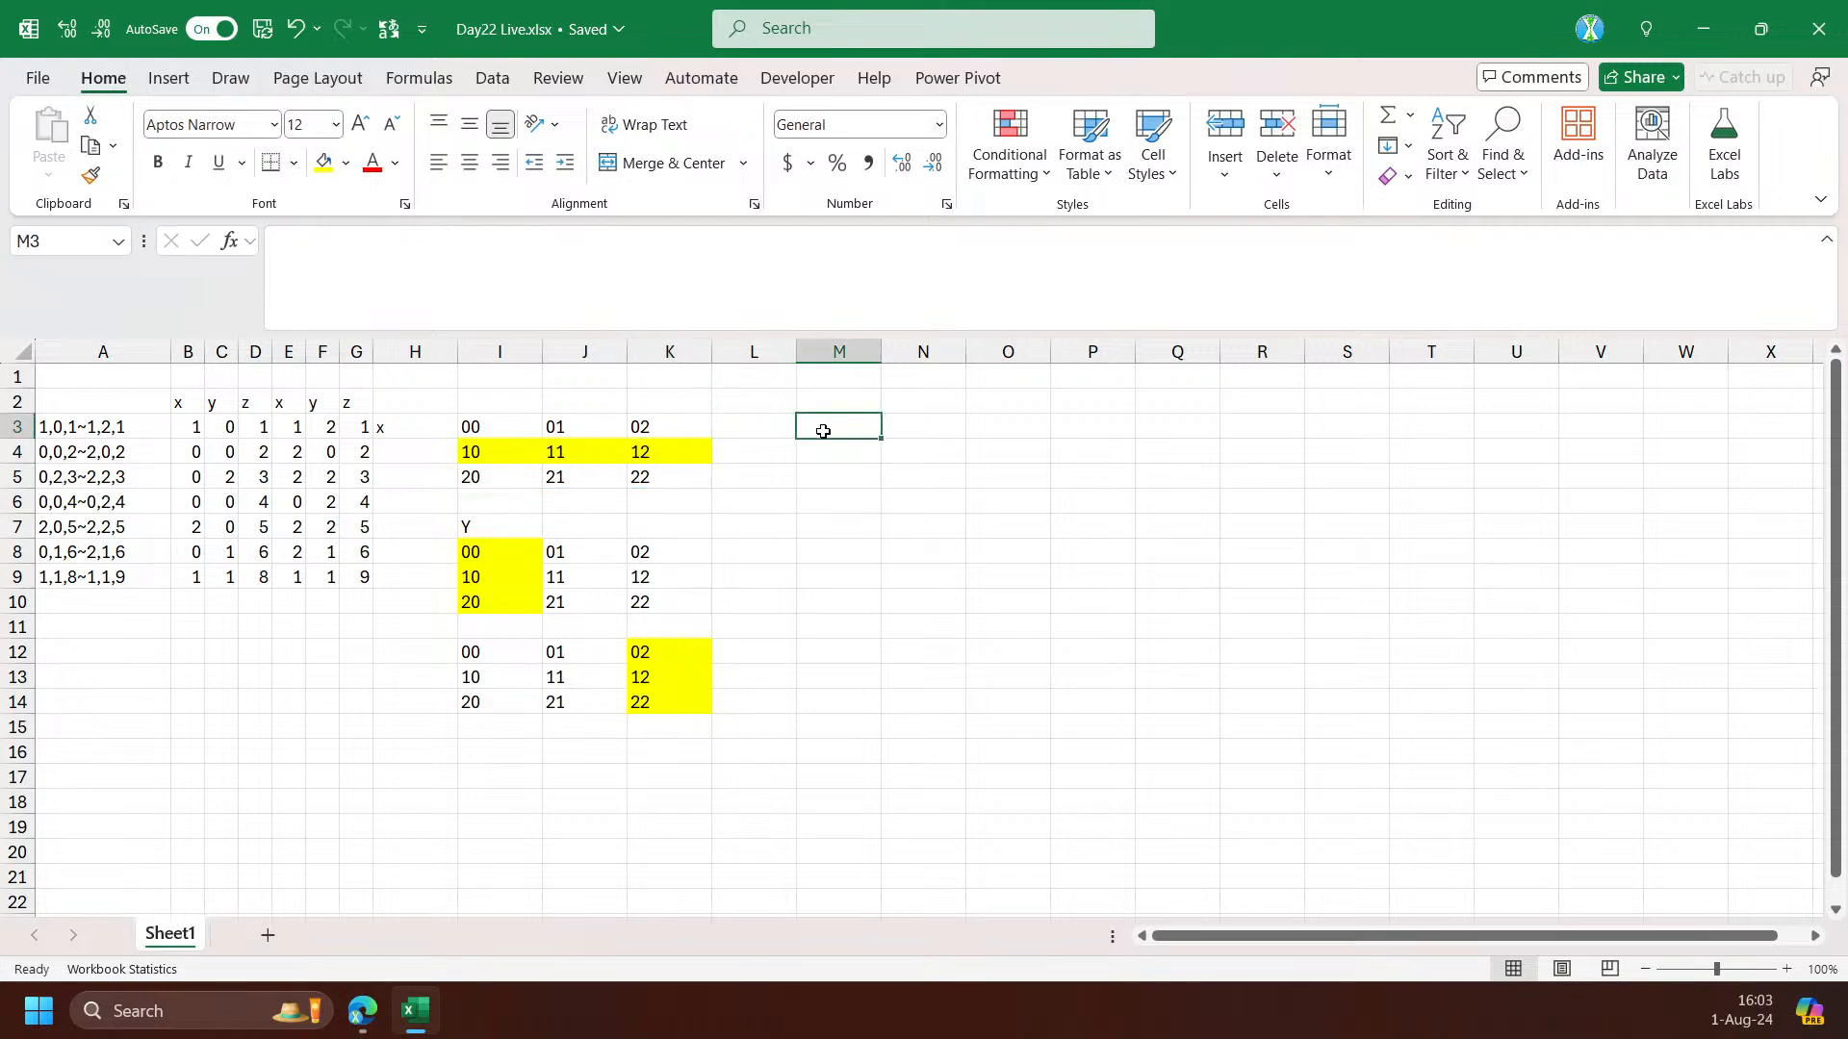
text(=)
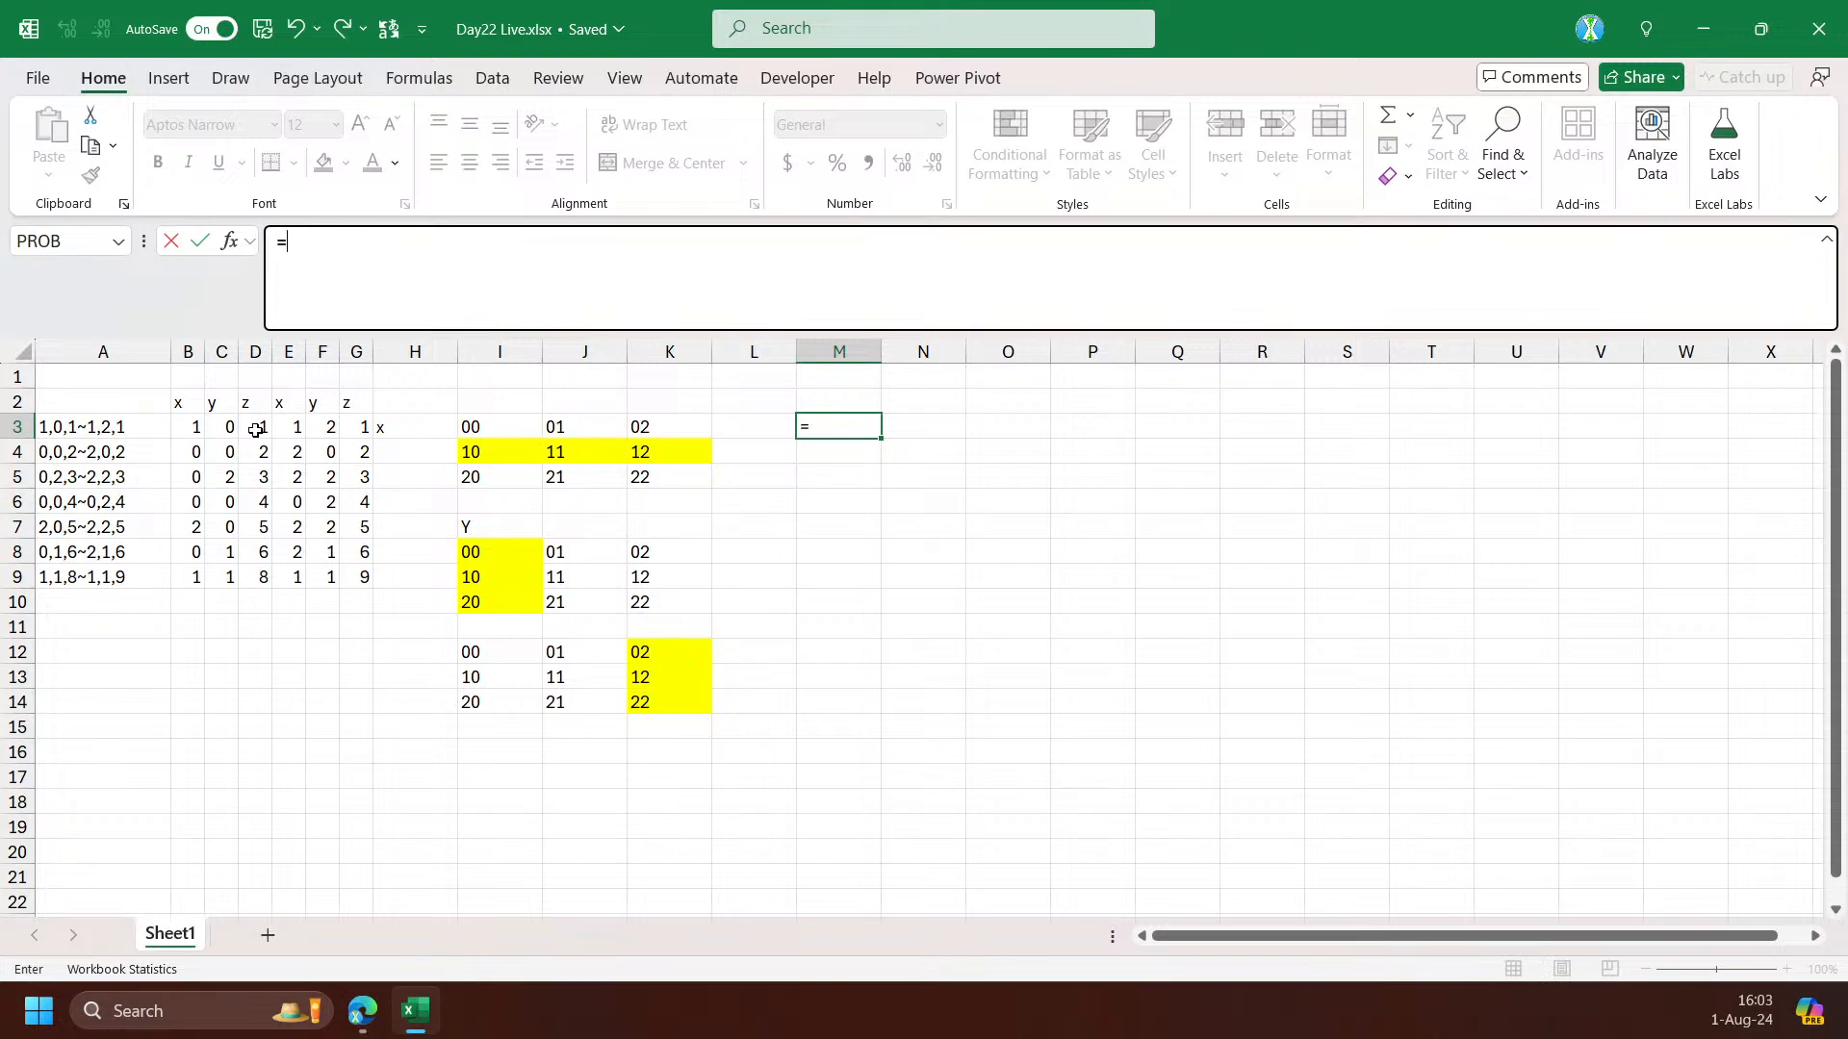
text(LET()
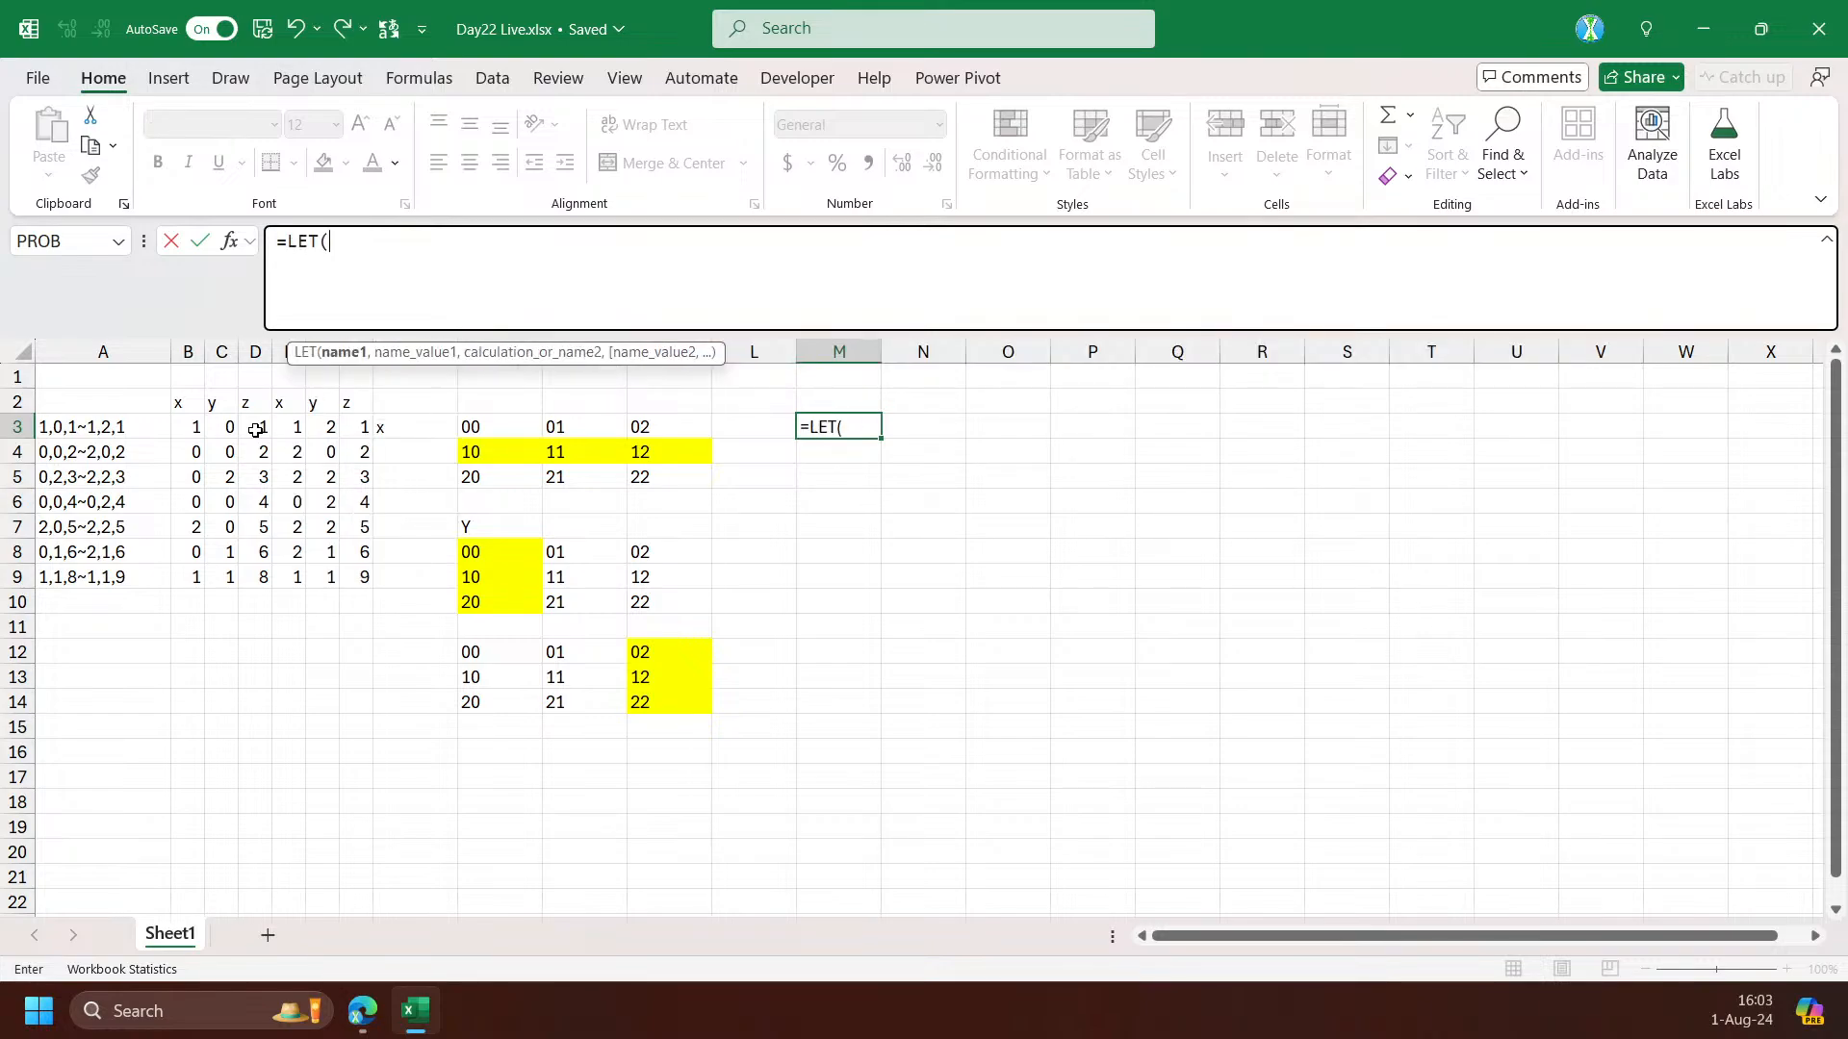
text(br,)
click(199, 426)
text(#,)
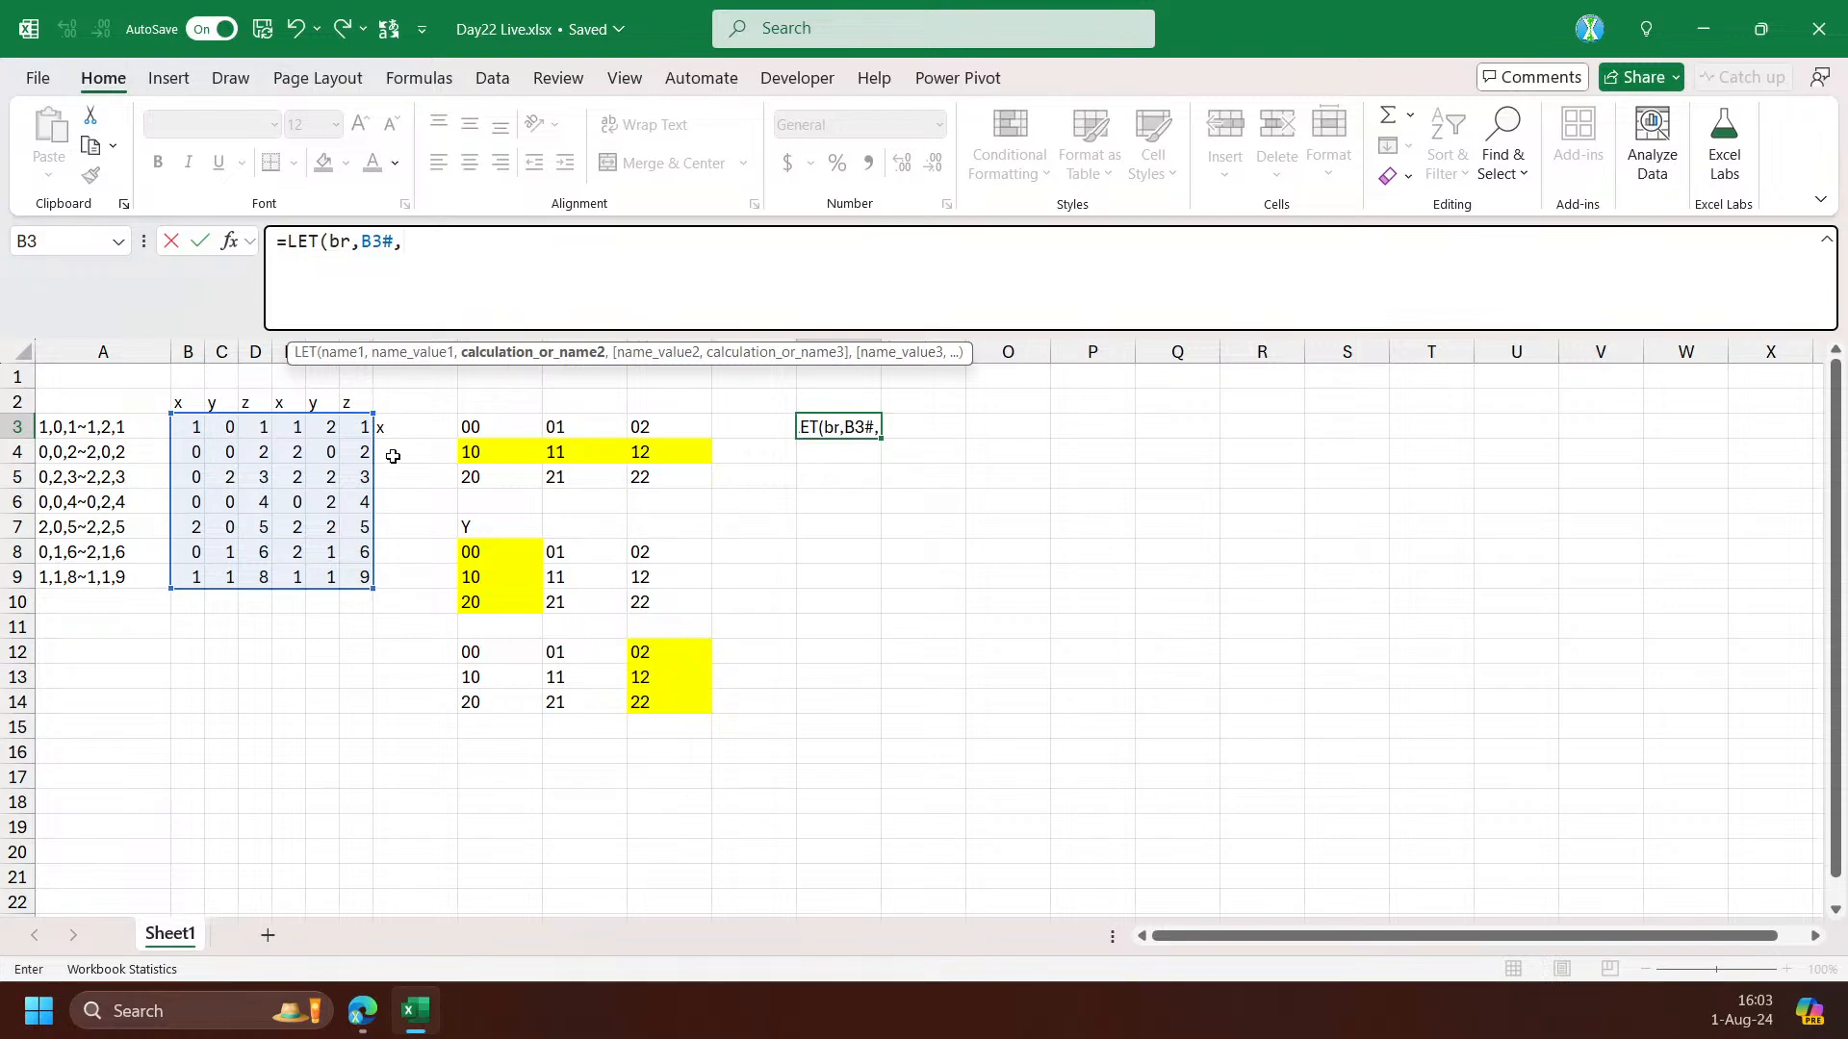
text(take)
key(Tab)
text(br,1))
click(402, 242)
key(alt+Return)
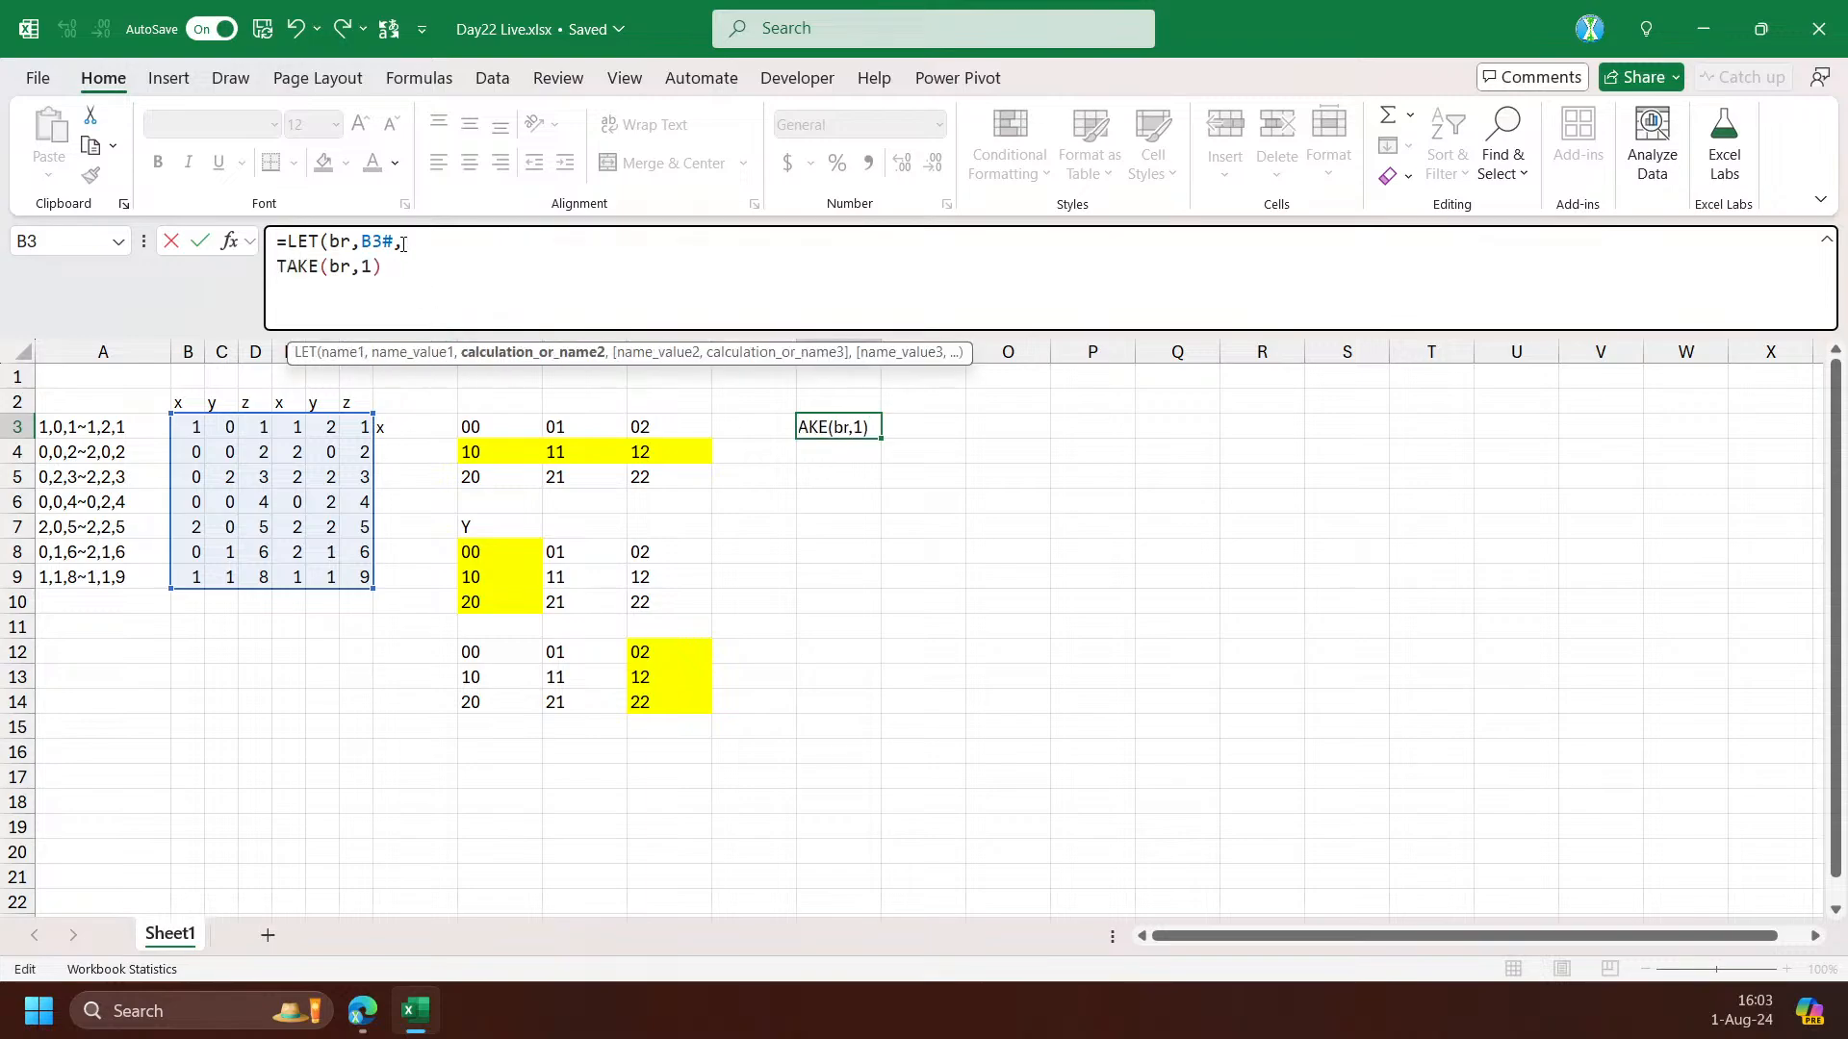
key(Return)
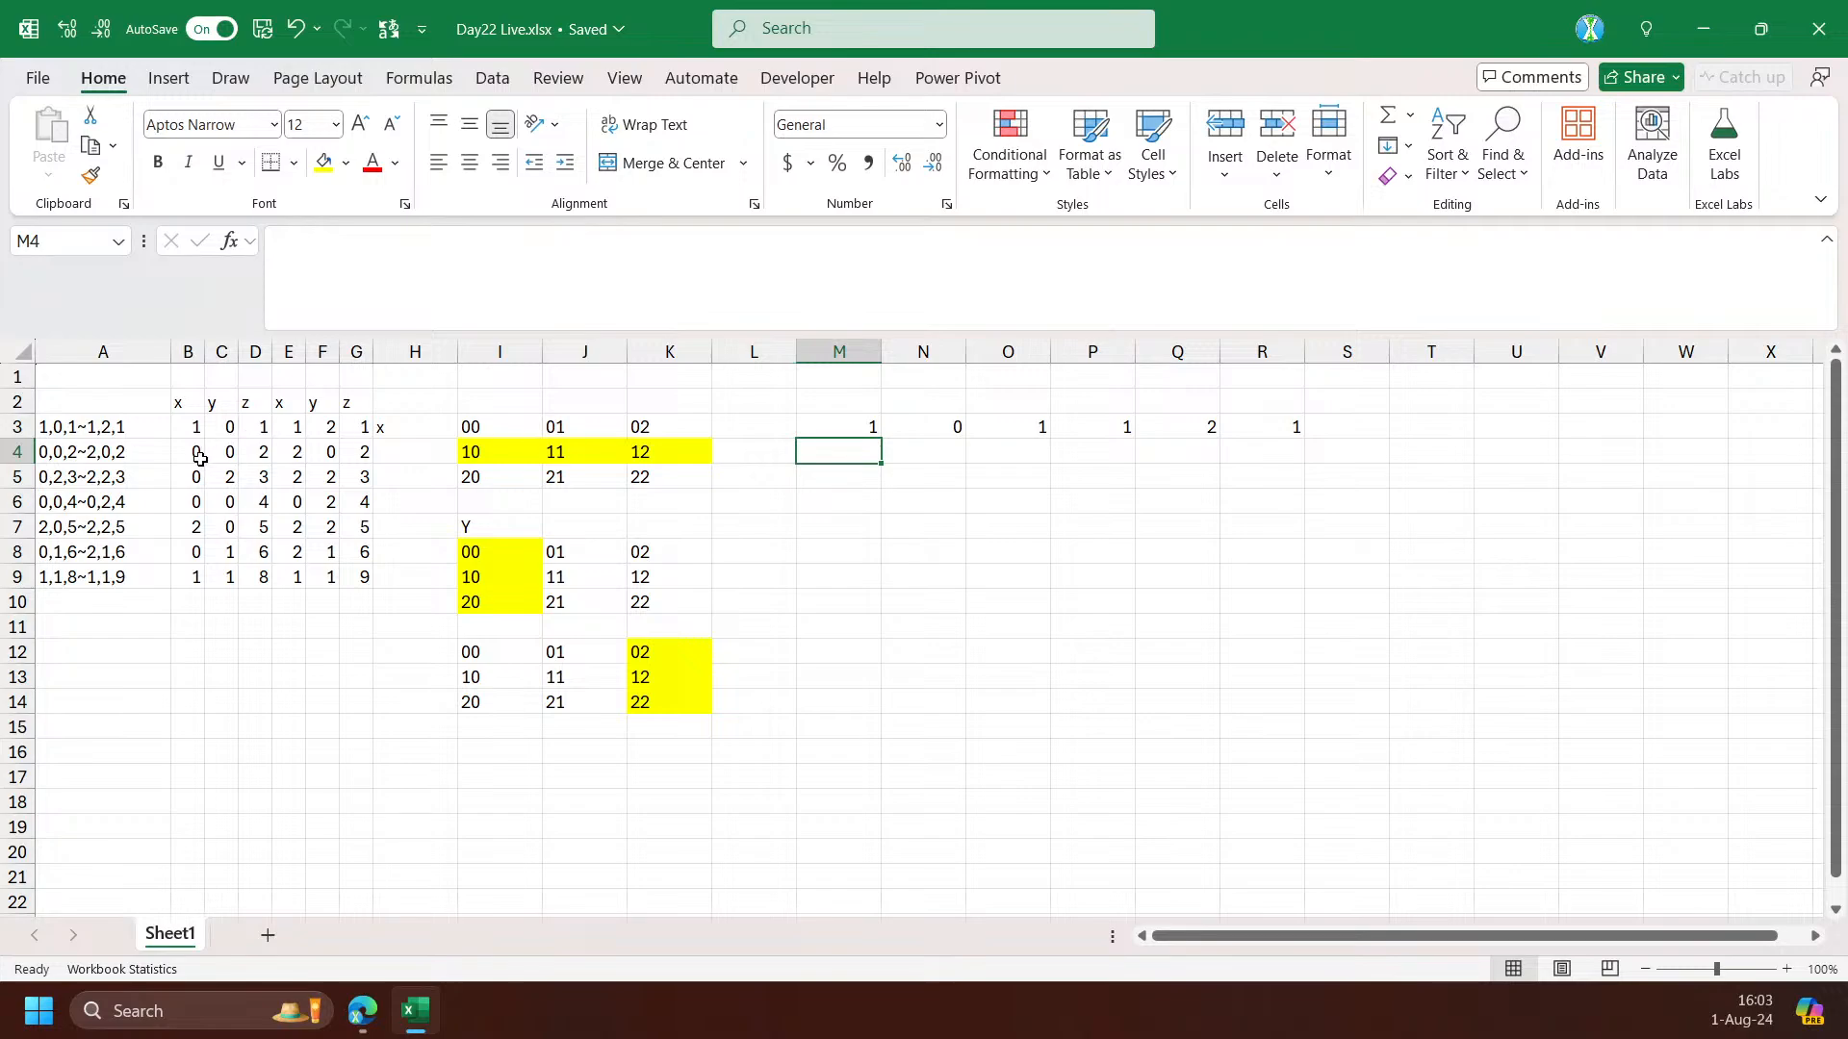
Narrow columns M to R to fit the single-digit coordinates of the extracted brick
drag(186, 456, 370, 449)
drag(877, 427, 1299, 425)
drag(862, 344, 1206, 352)
click(195, 452)
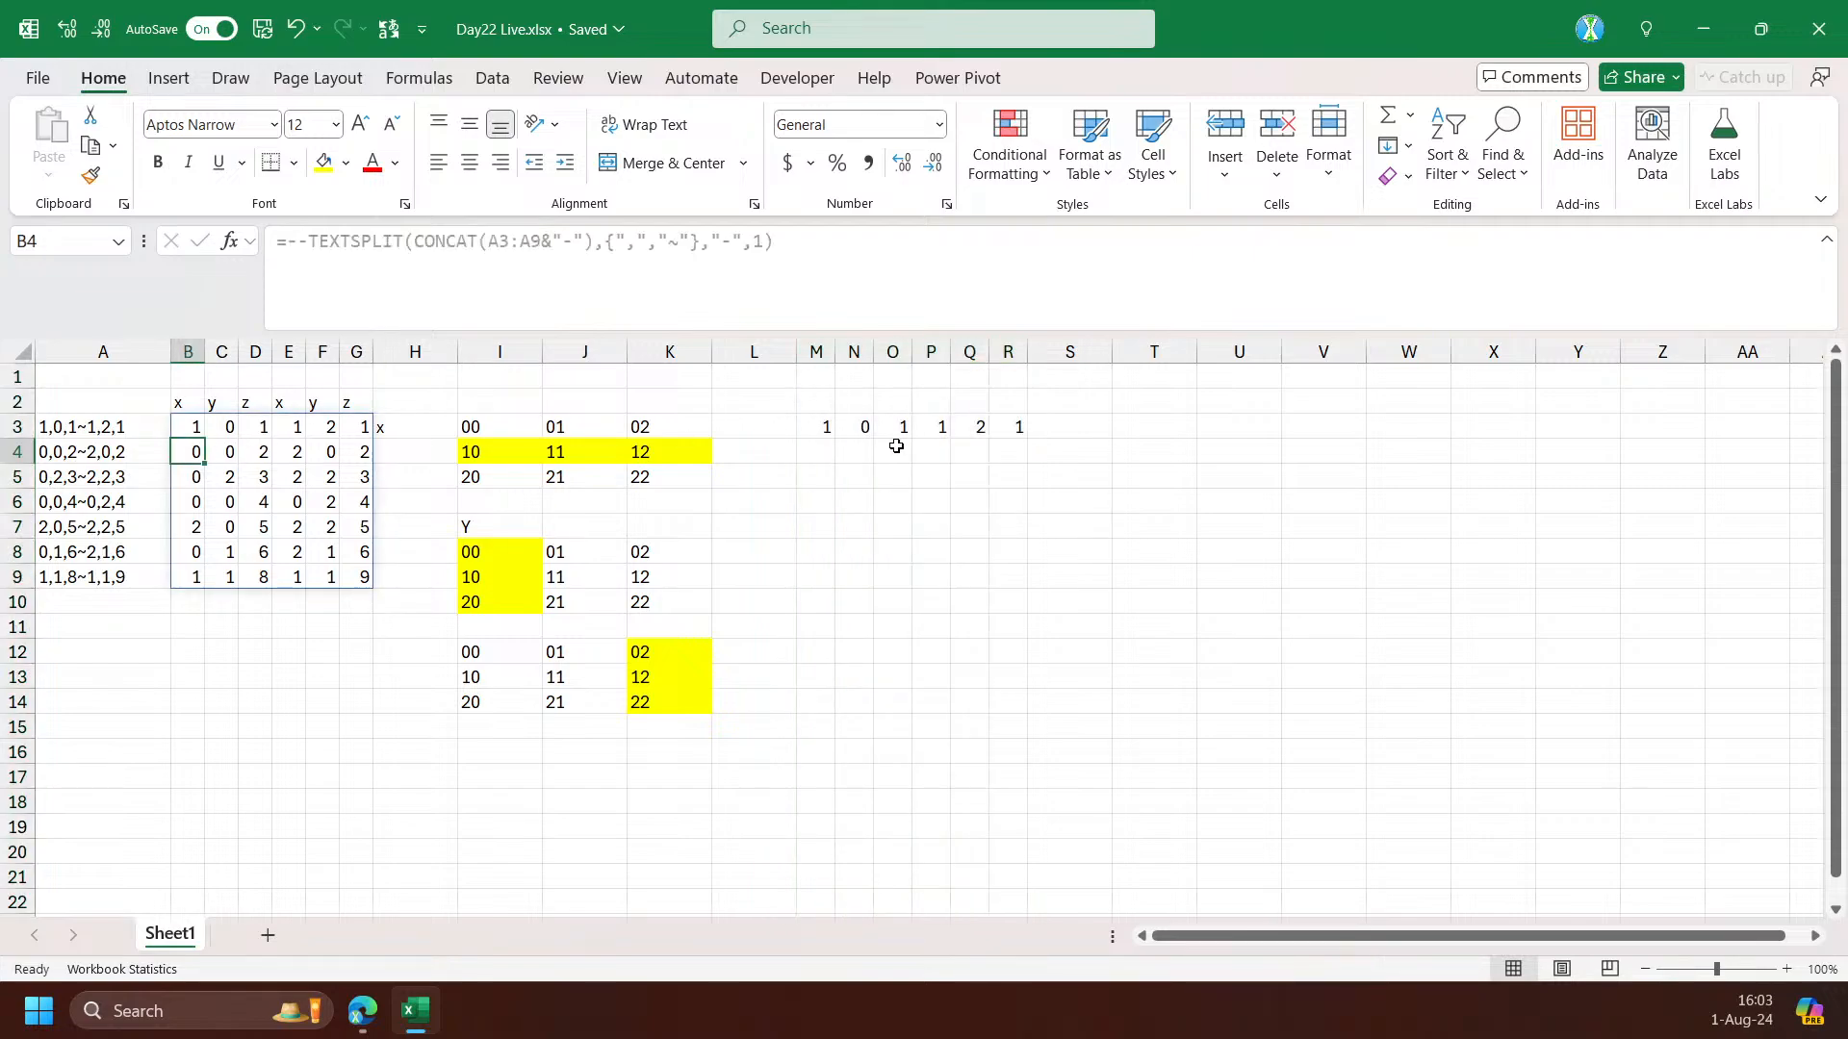
Copy the x, y, z headers starting at B2 to M2, above the extracted brick row
click(930, 431)
drag(183, 403, 377, 404)
key(ctrl+c)
click(808, 402)
key(ctrl+v)
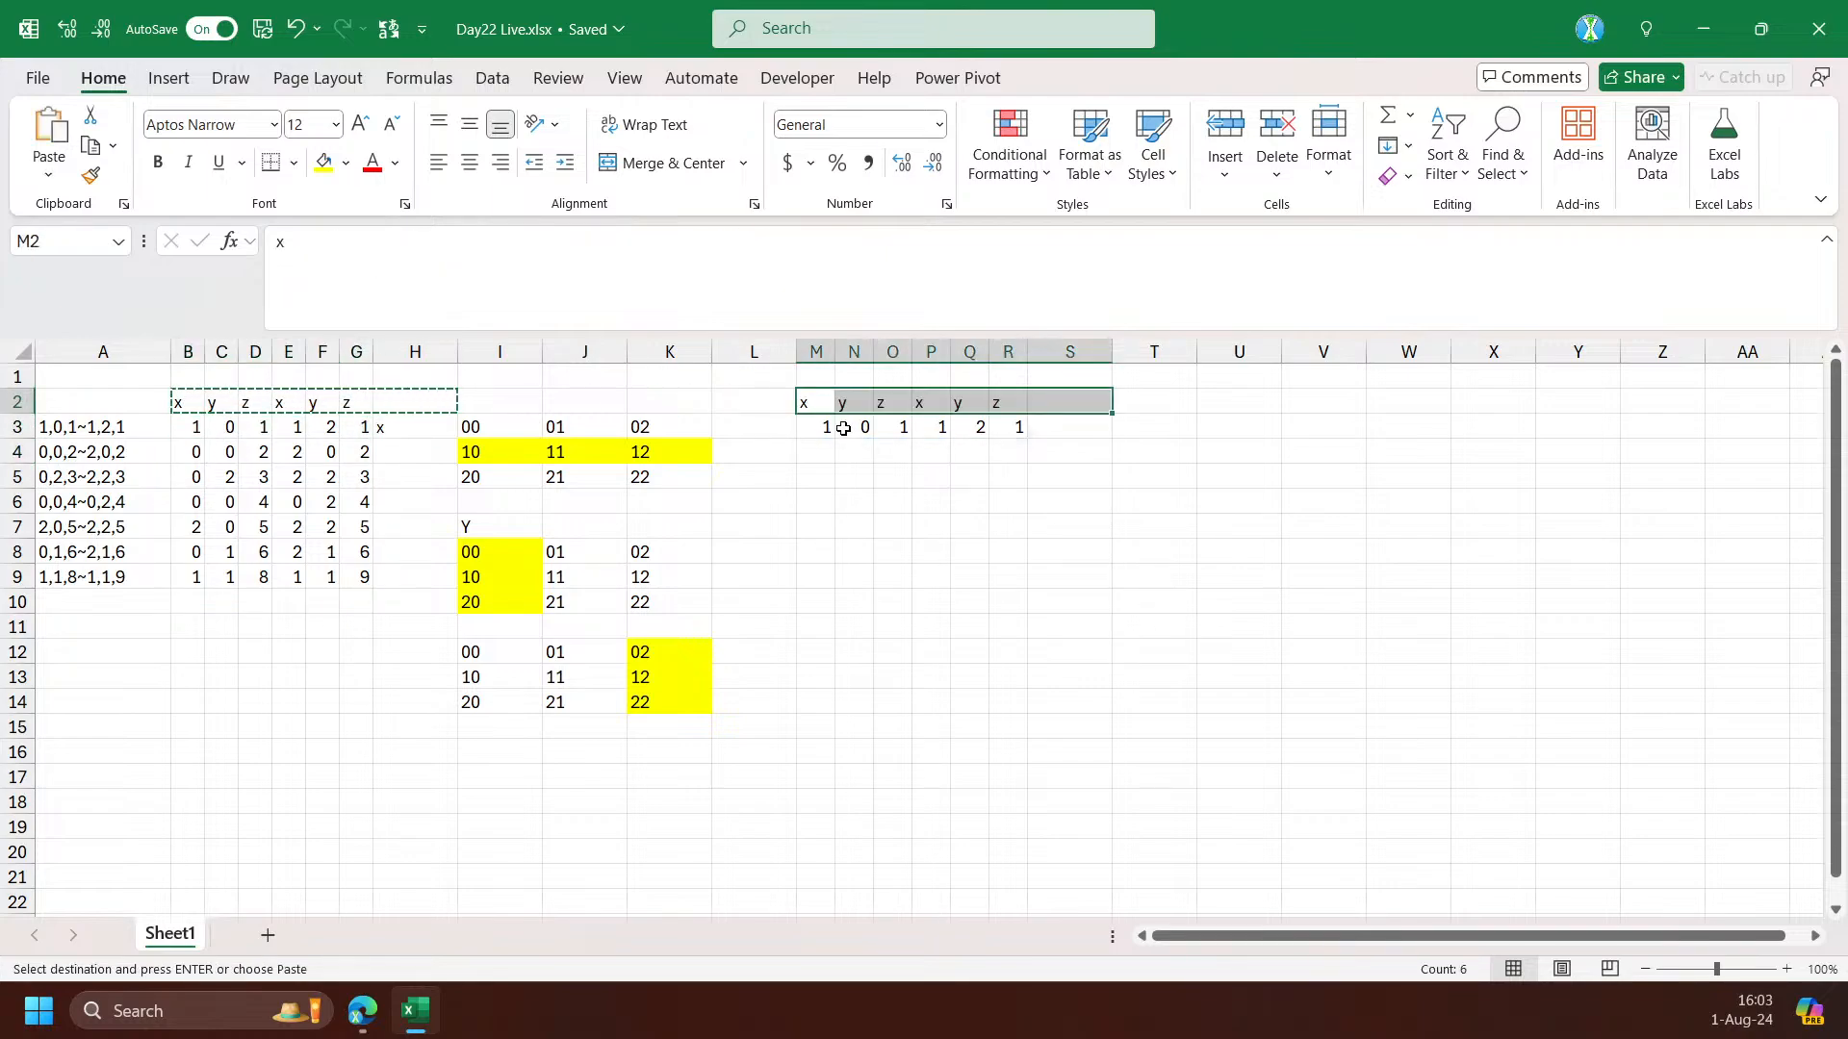
click(840, 435)
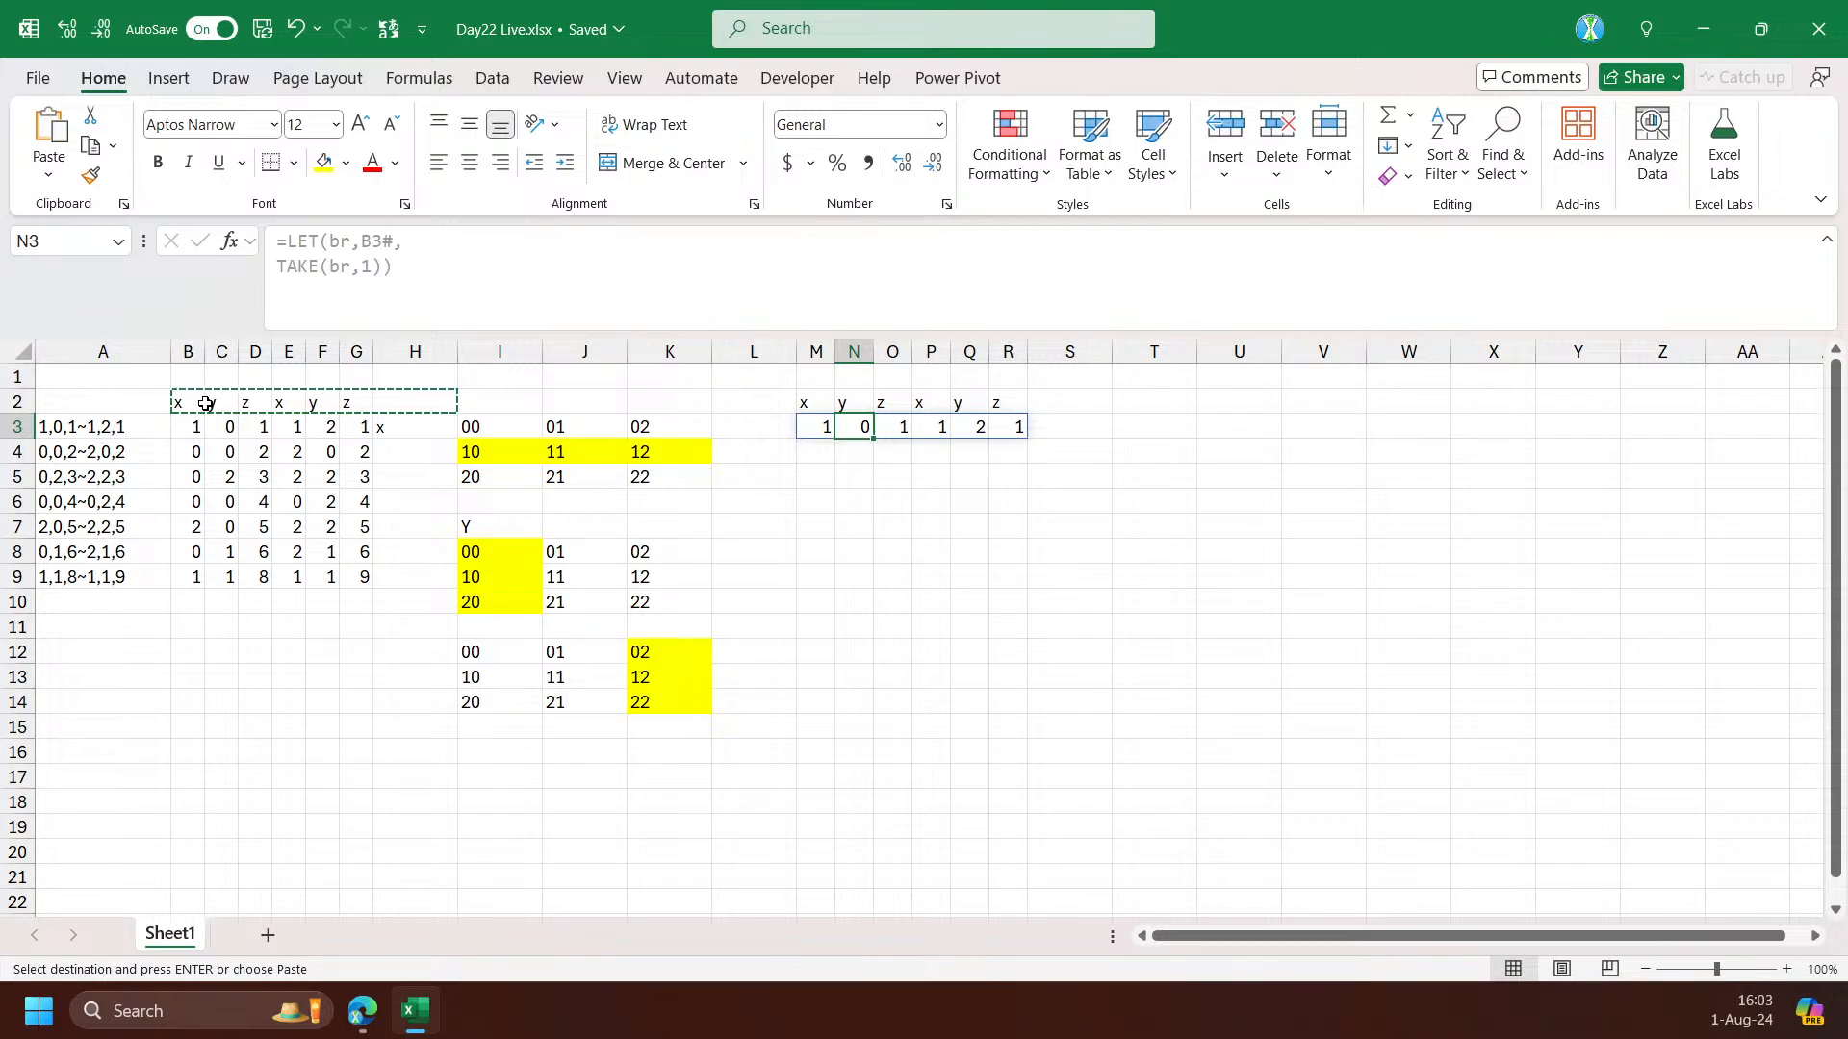
Right-align the header cells in B2:Q2
drag(181, 402, 919, 408)
click(500, 162)
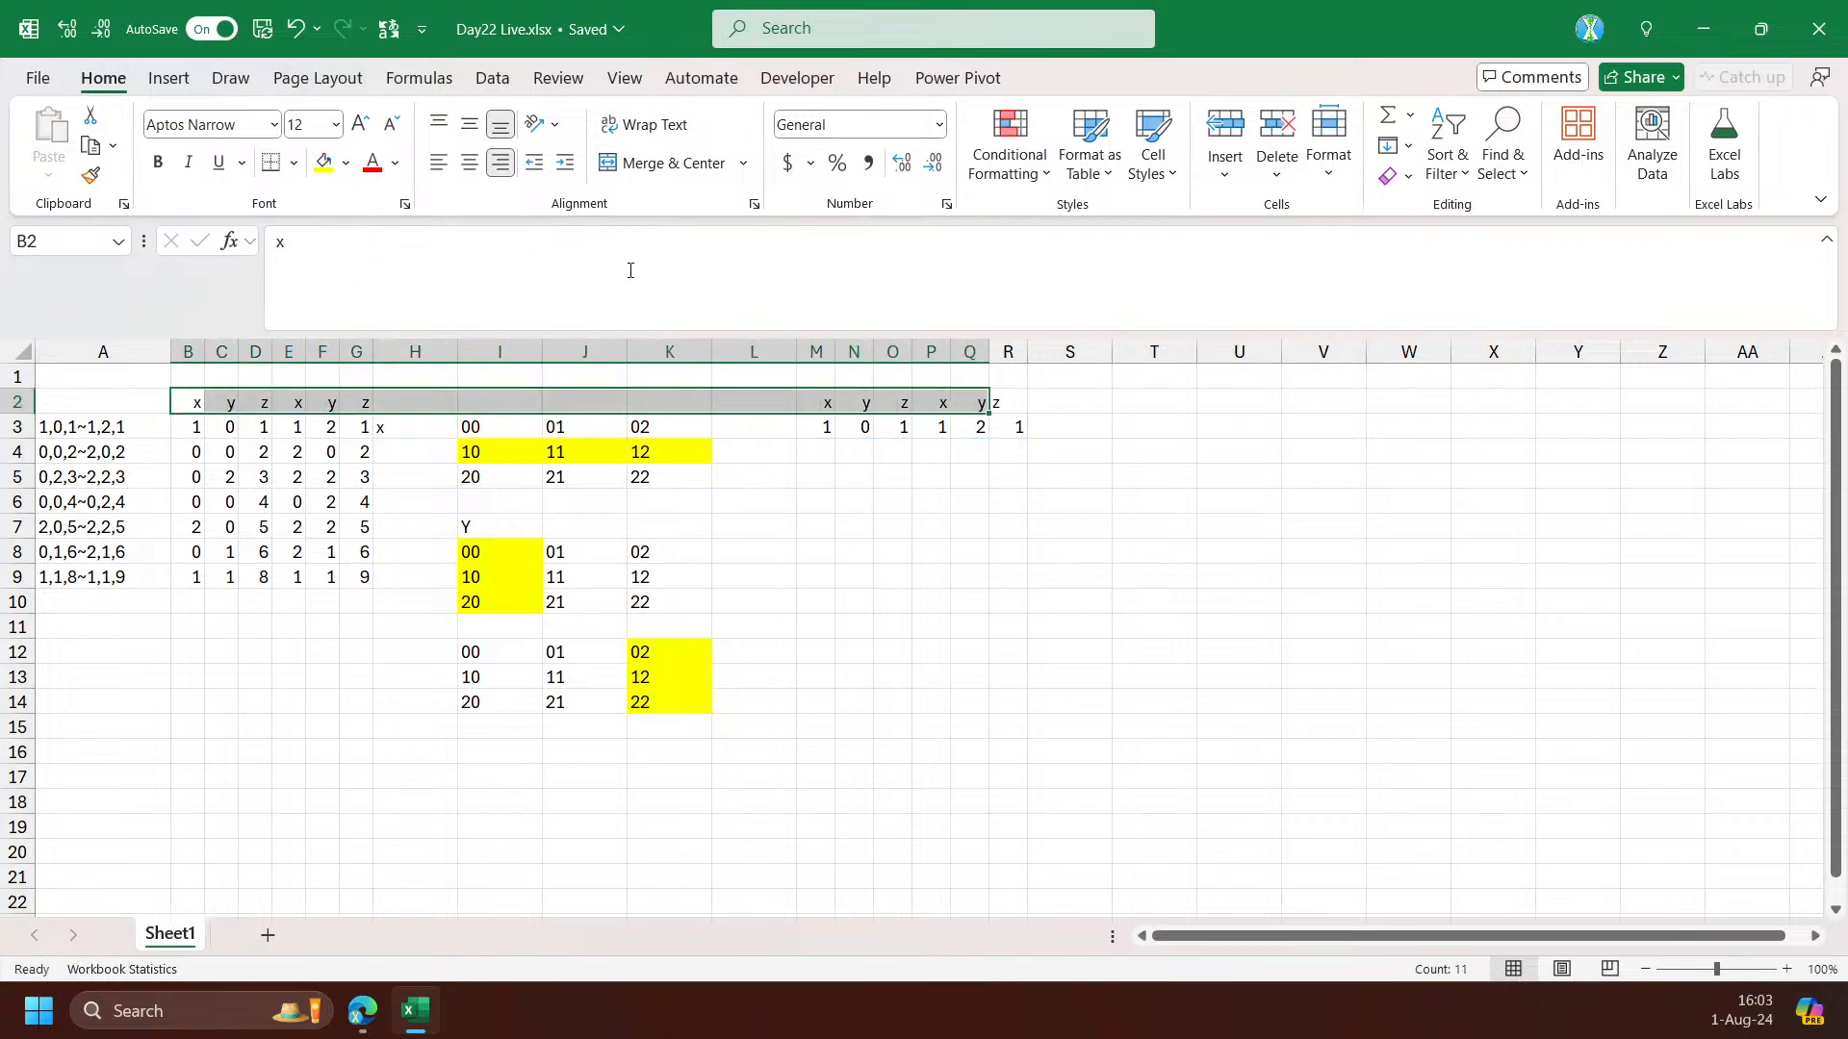
click(843, 462)
Fill B4 and E3 yellow and C4 and F3 light blue to pair the second brick's start with the first brick's end
click(207, 455)
click(189, 447)
ctrl+click(292, 427)
click(329, 166)
click(231, 452)
ctrl+click(330, 427)
click(346, 163)
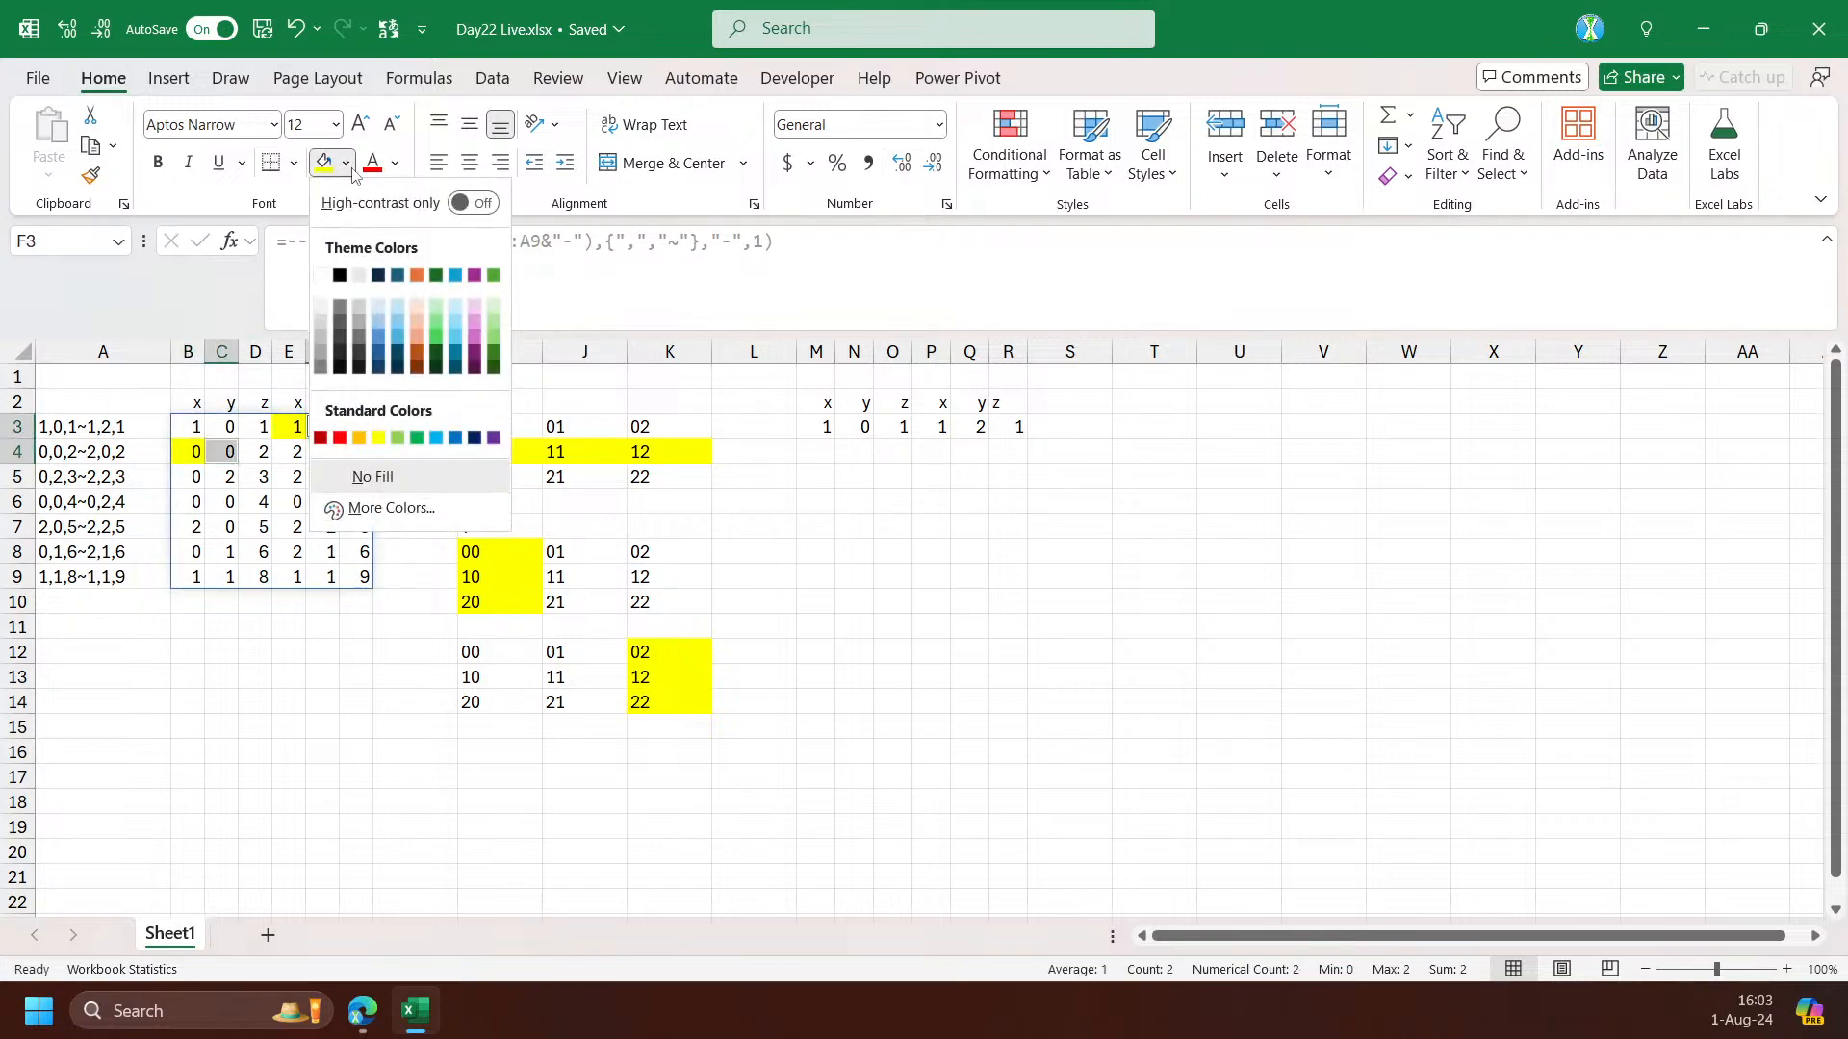
click(457, 322)
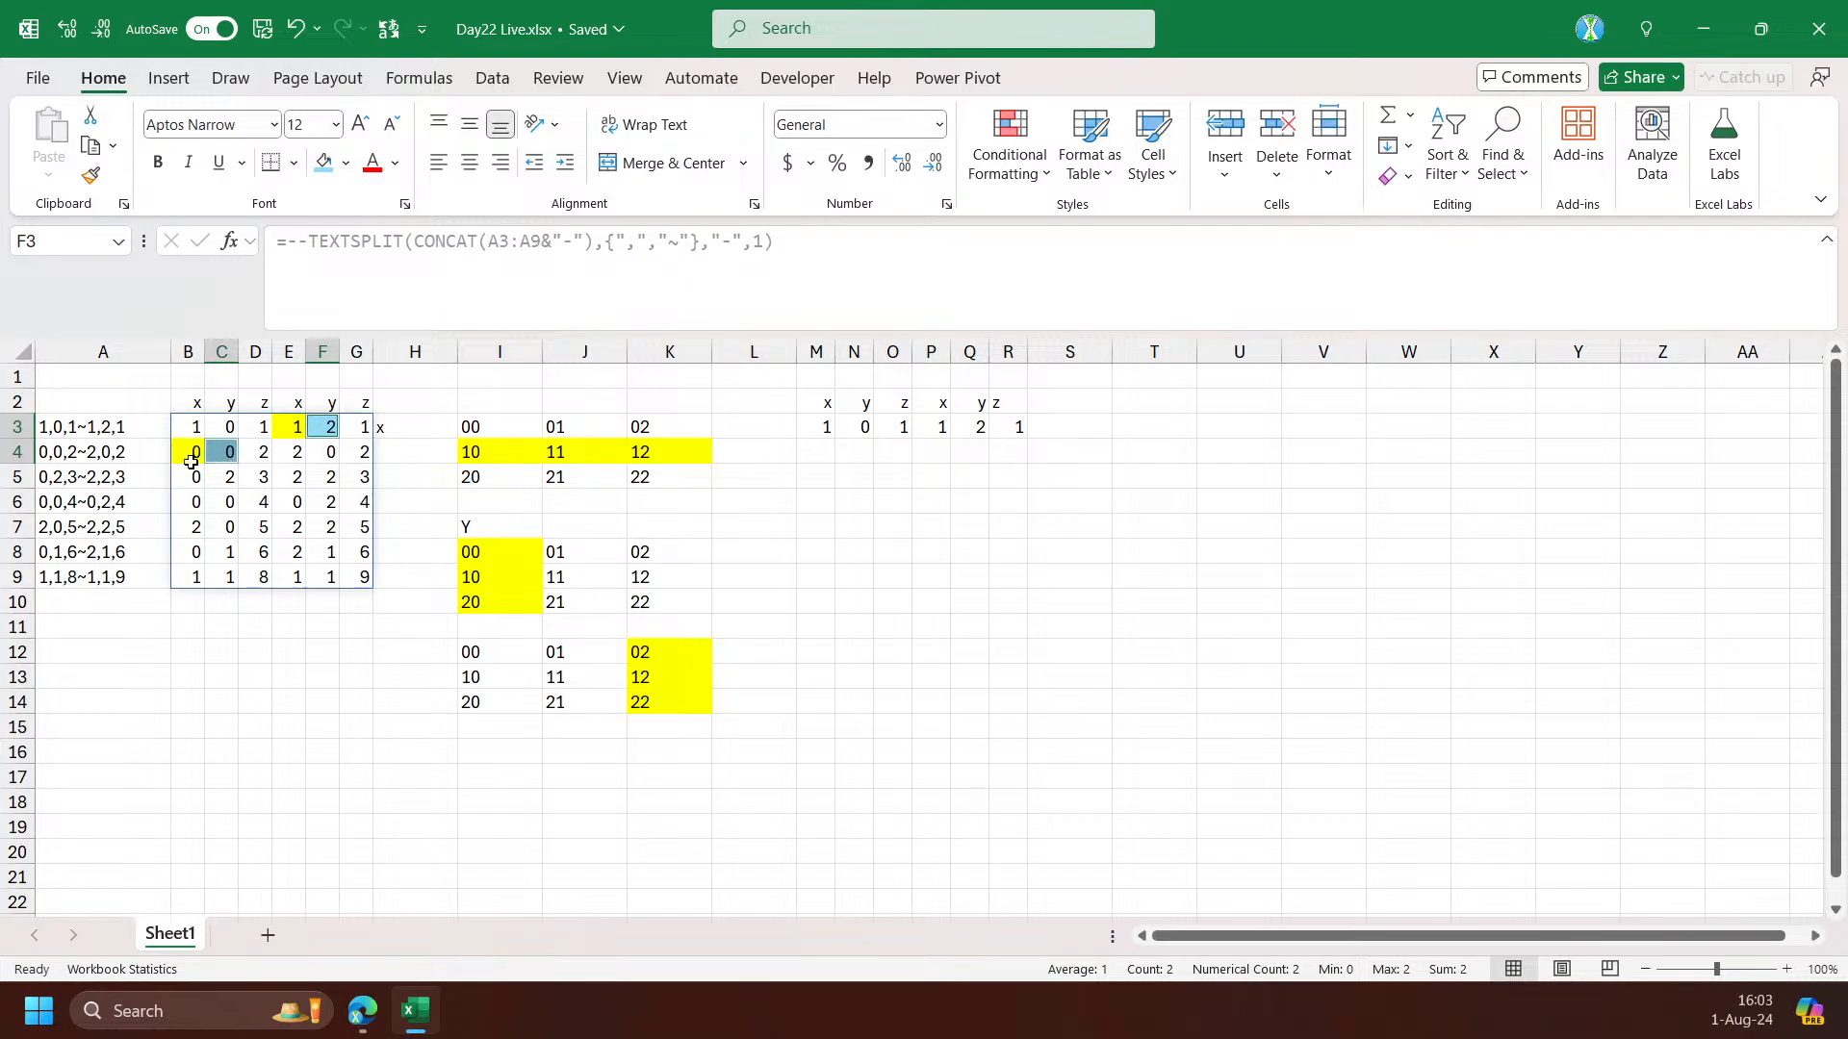
drag(194, 460, 221, 456)
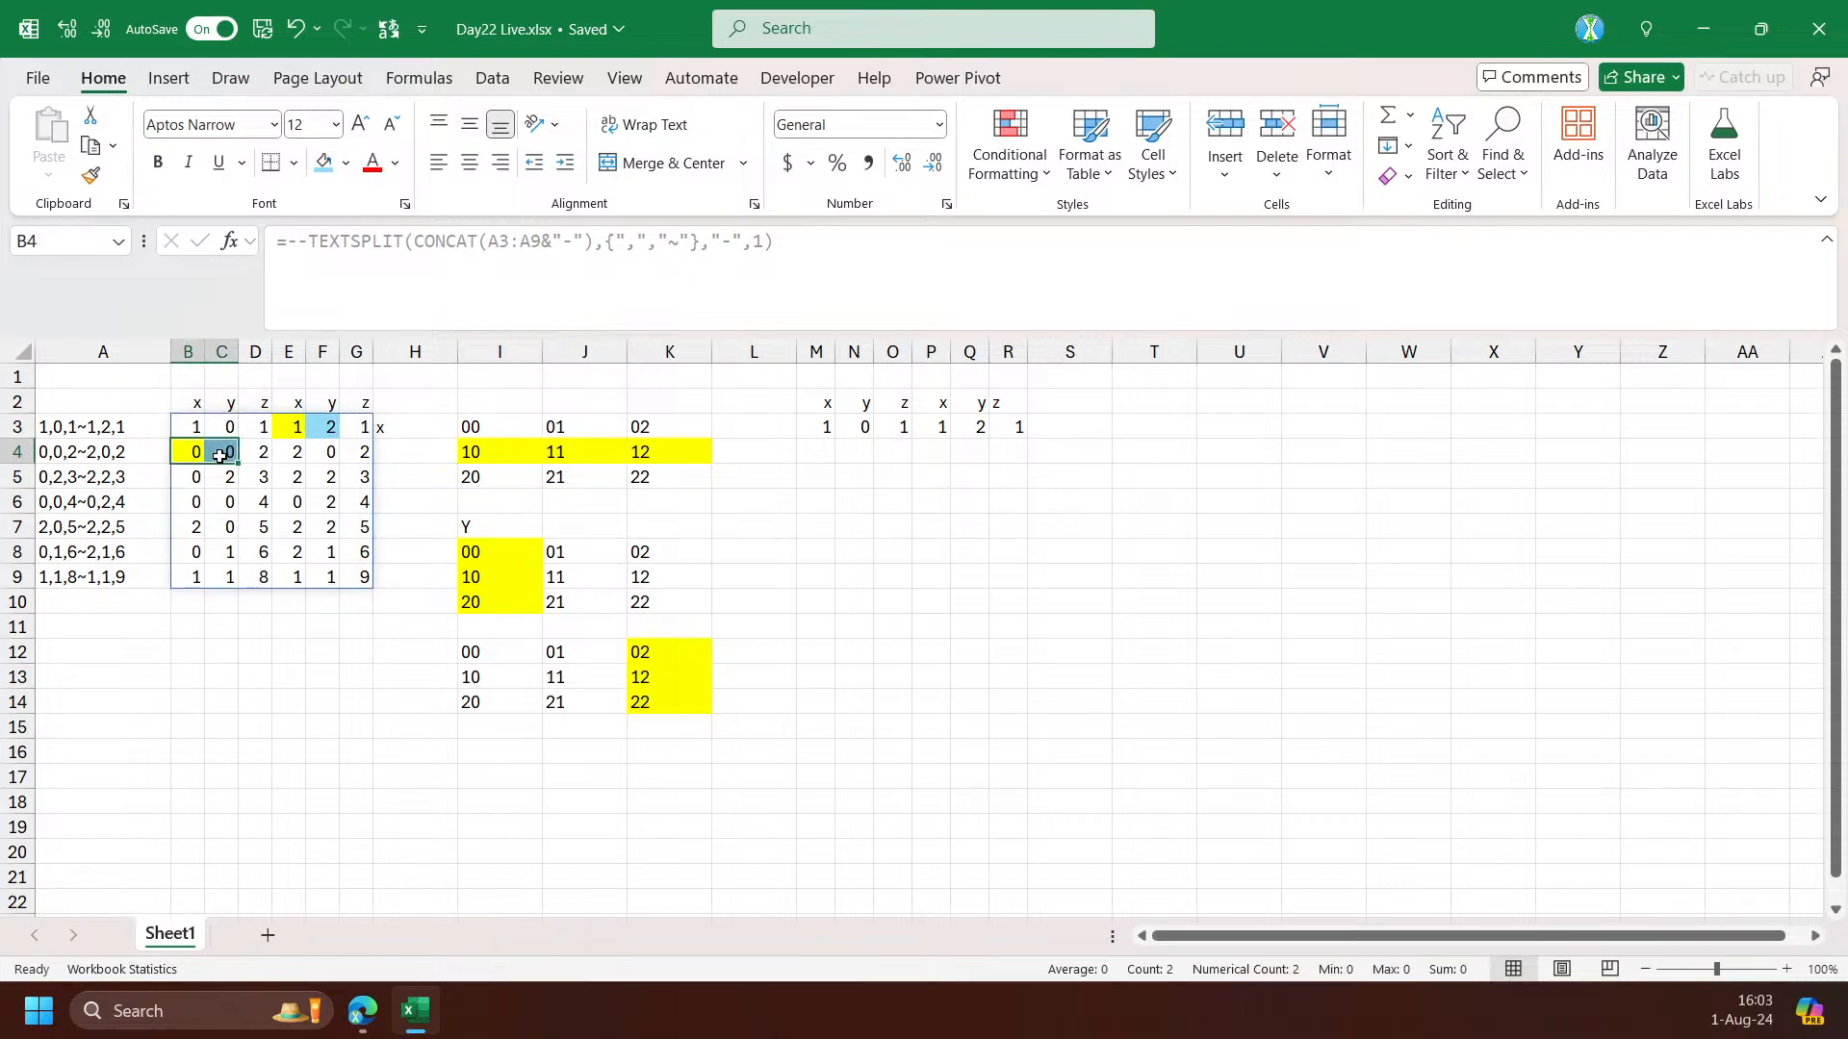
Fill E4 and B3 light green to pair the second brick's end x with the first brick's start x
click(291, 454)
ctrl+click(181, 426)
click(345, 163)
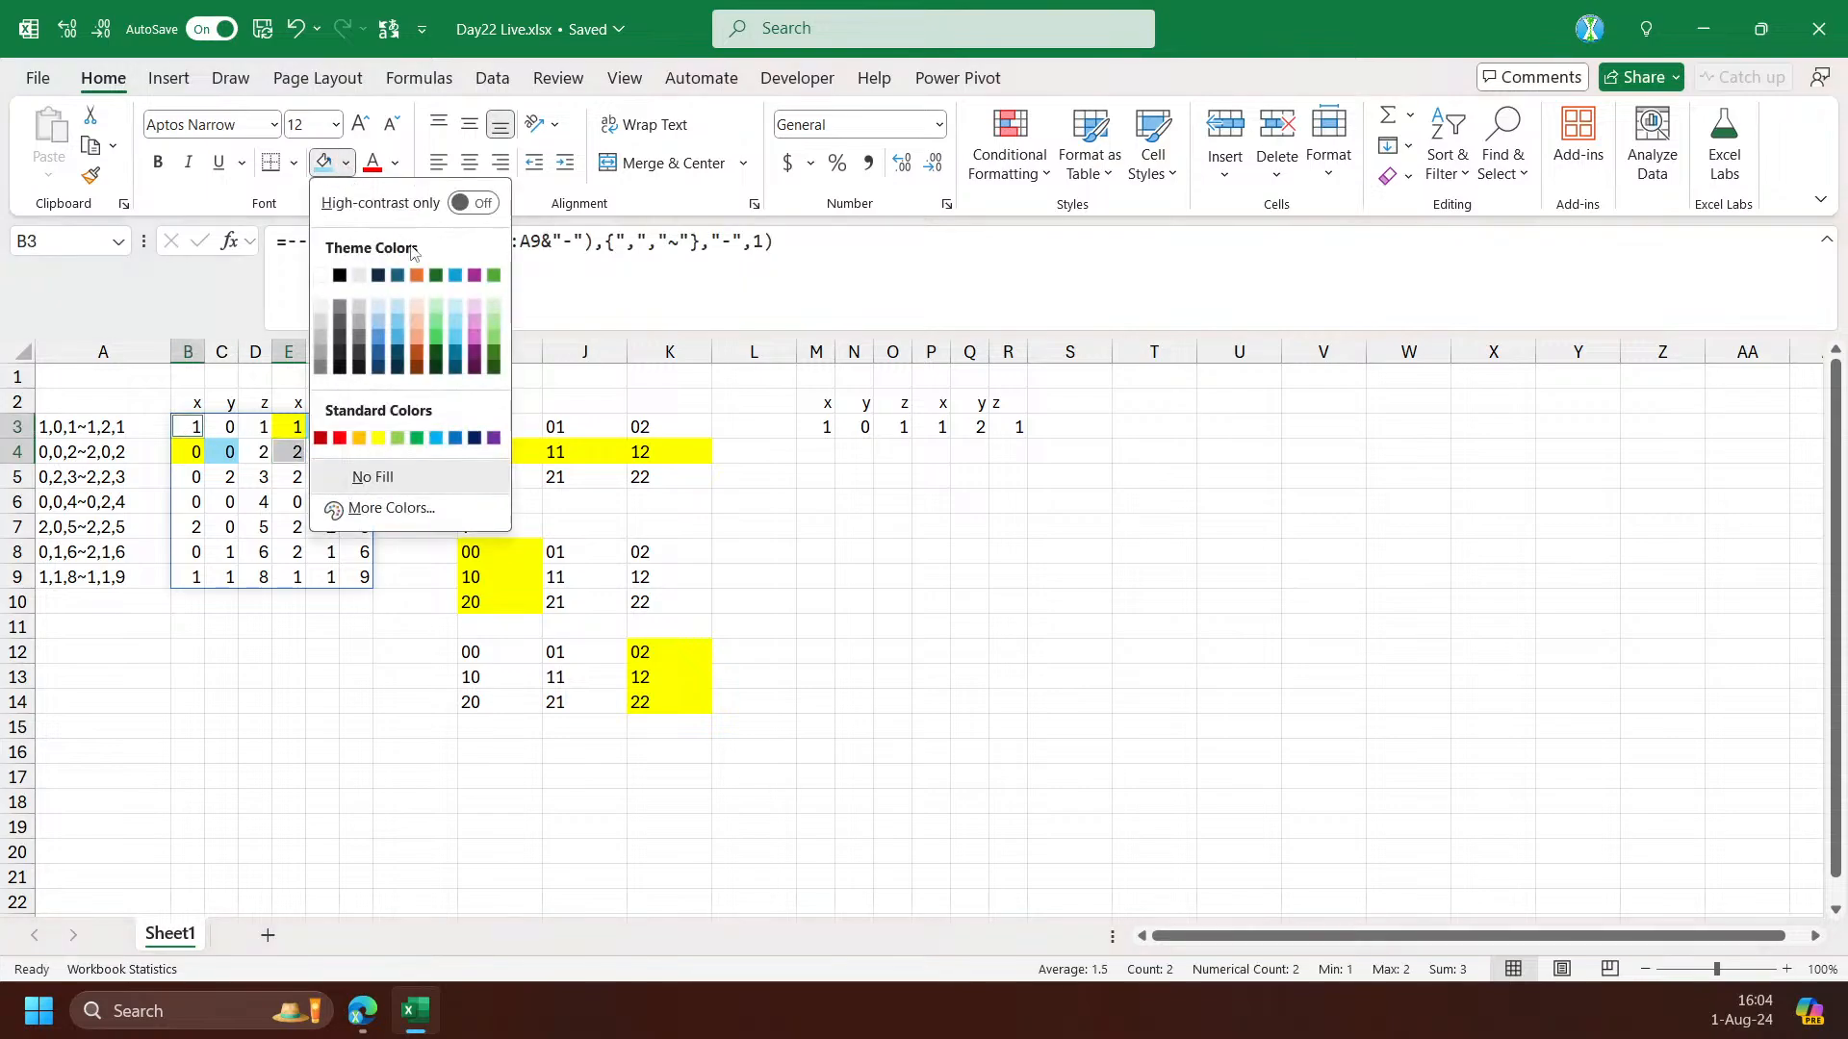
click(432, 320)
Fill F4 and C3 light blue
click(330, 451)
ctrl+click(220, 426)
click(324, 162)
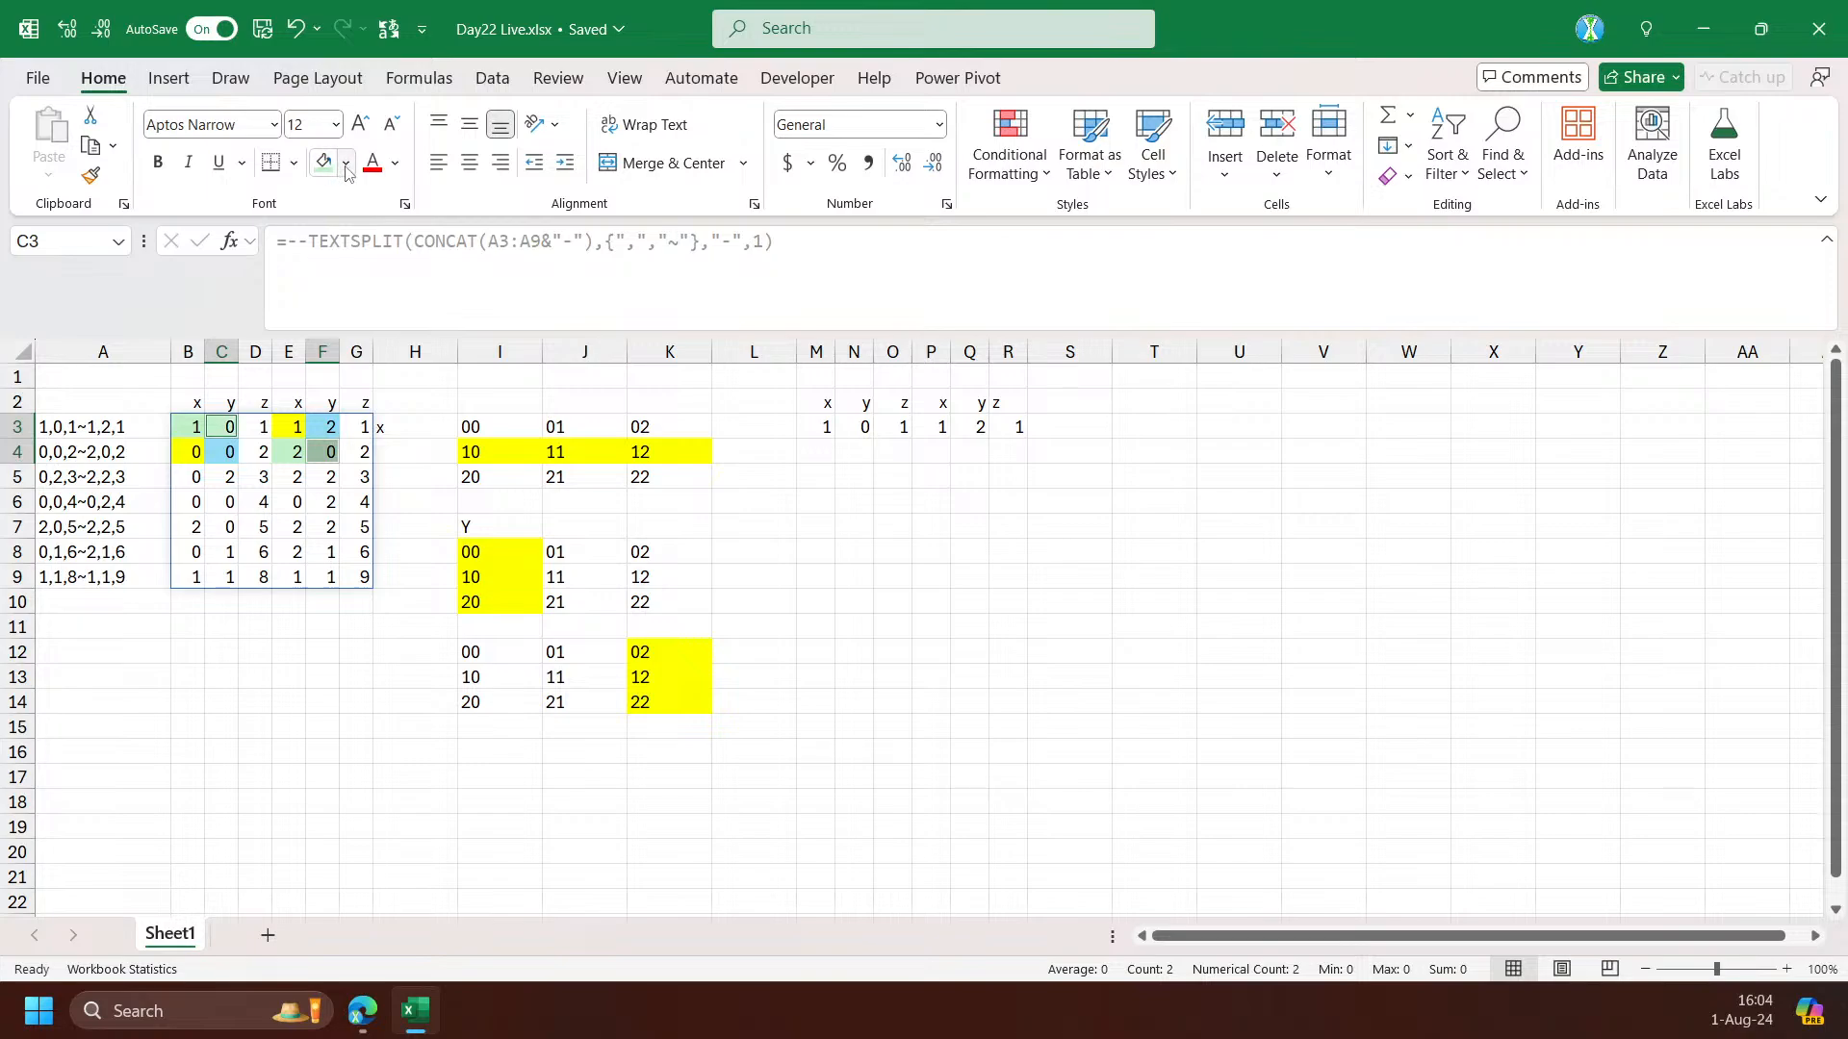
click(346, 163)
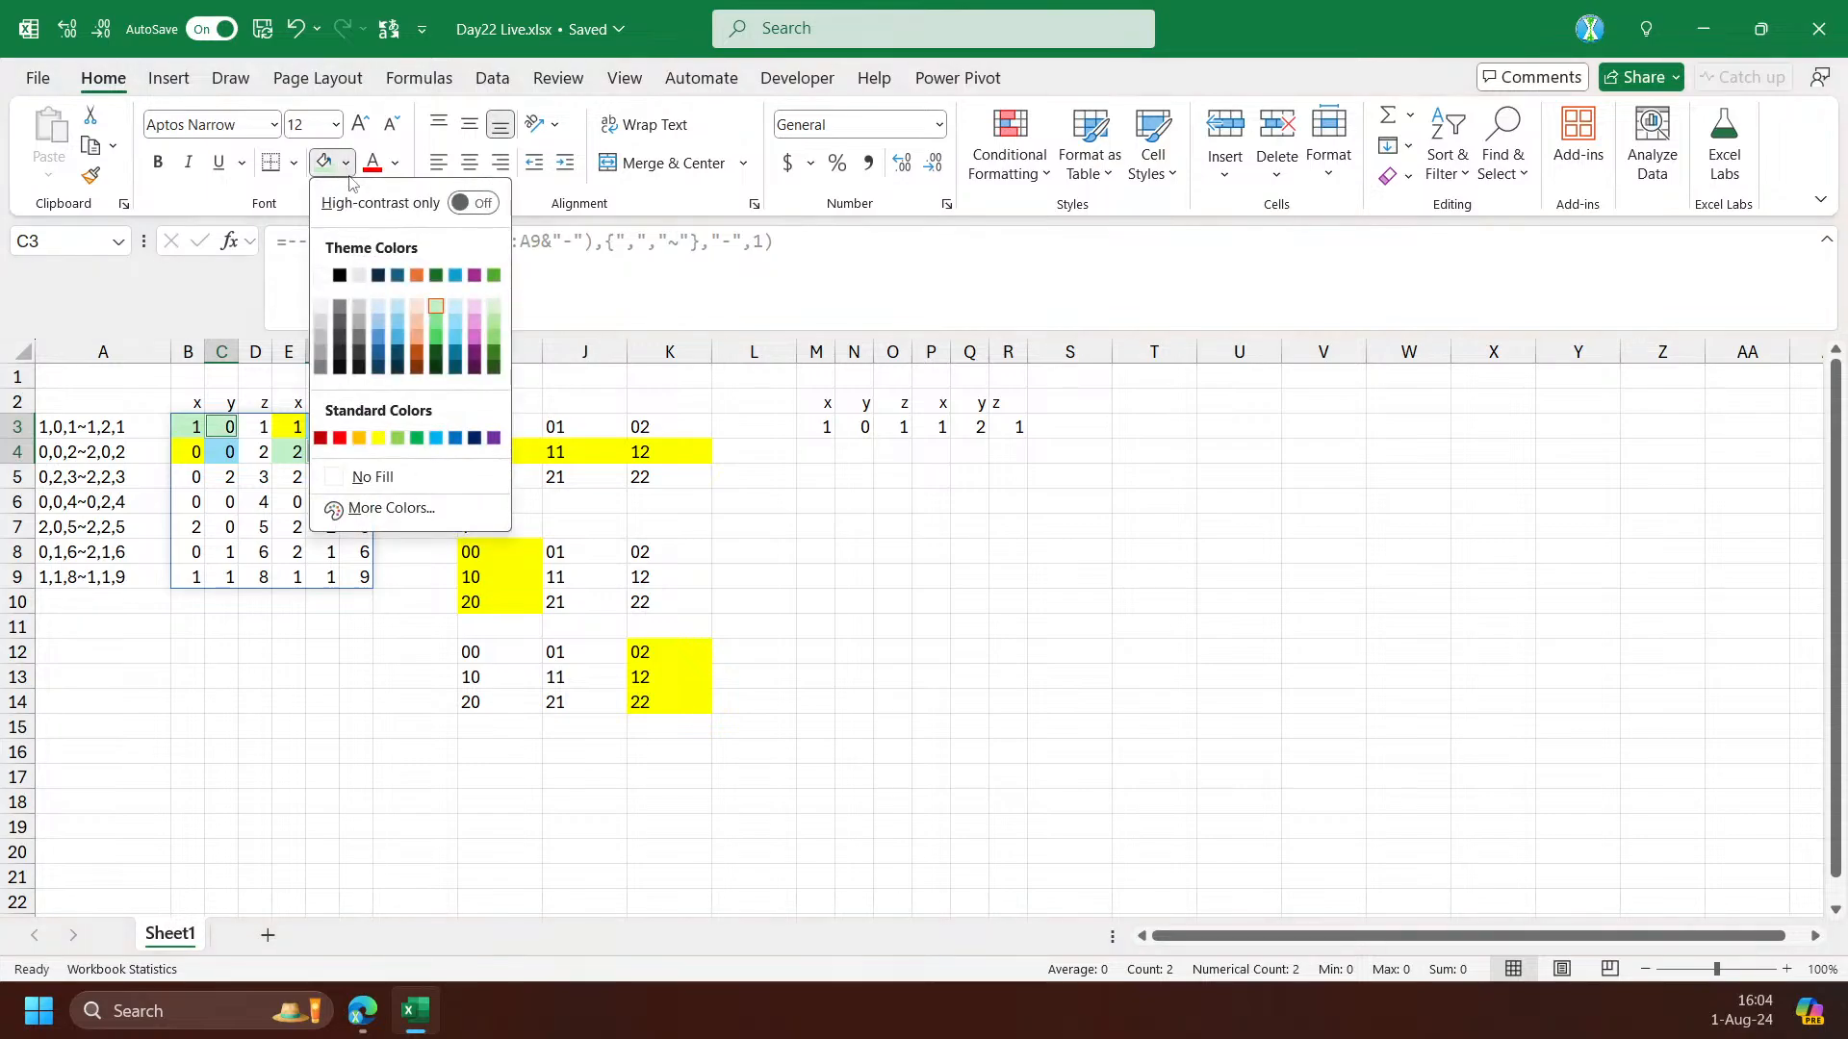
click(455, 319)
click(352, 482)
Fill F4 and C3 purple to pair the second brick's end y with the first brick's start y
click(331, 451)
ctrl+click(220, 426)
click(345, 163)
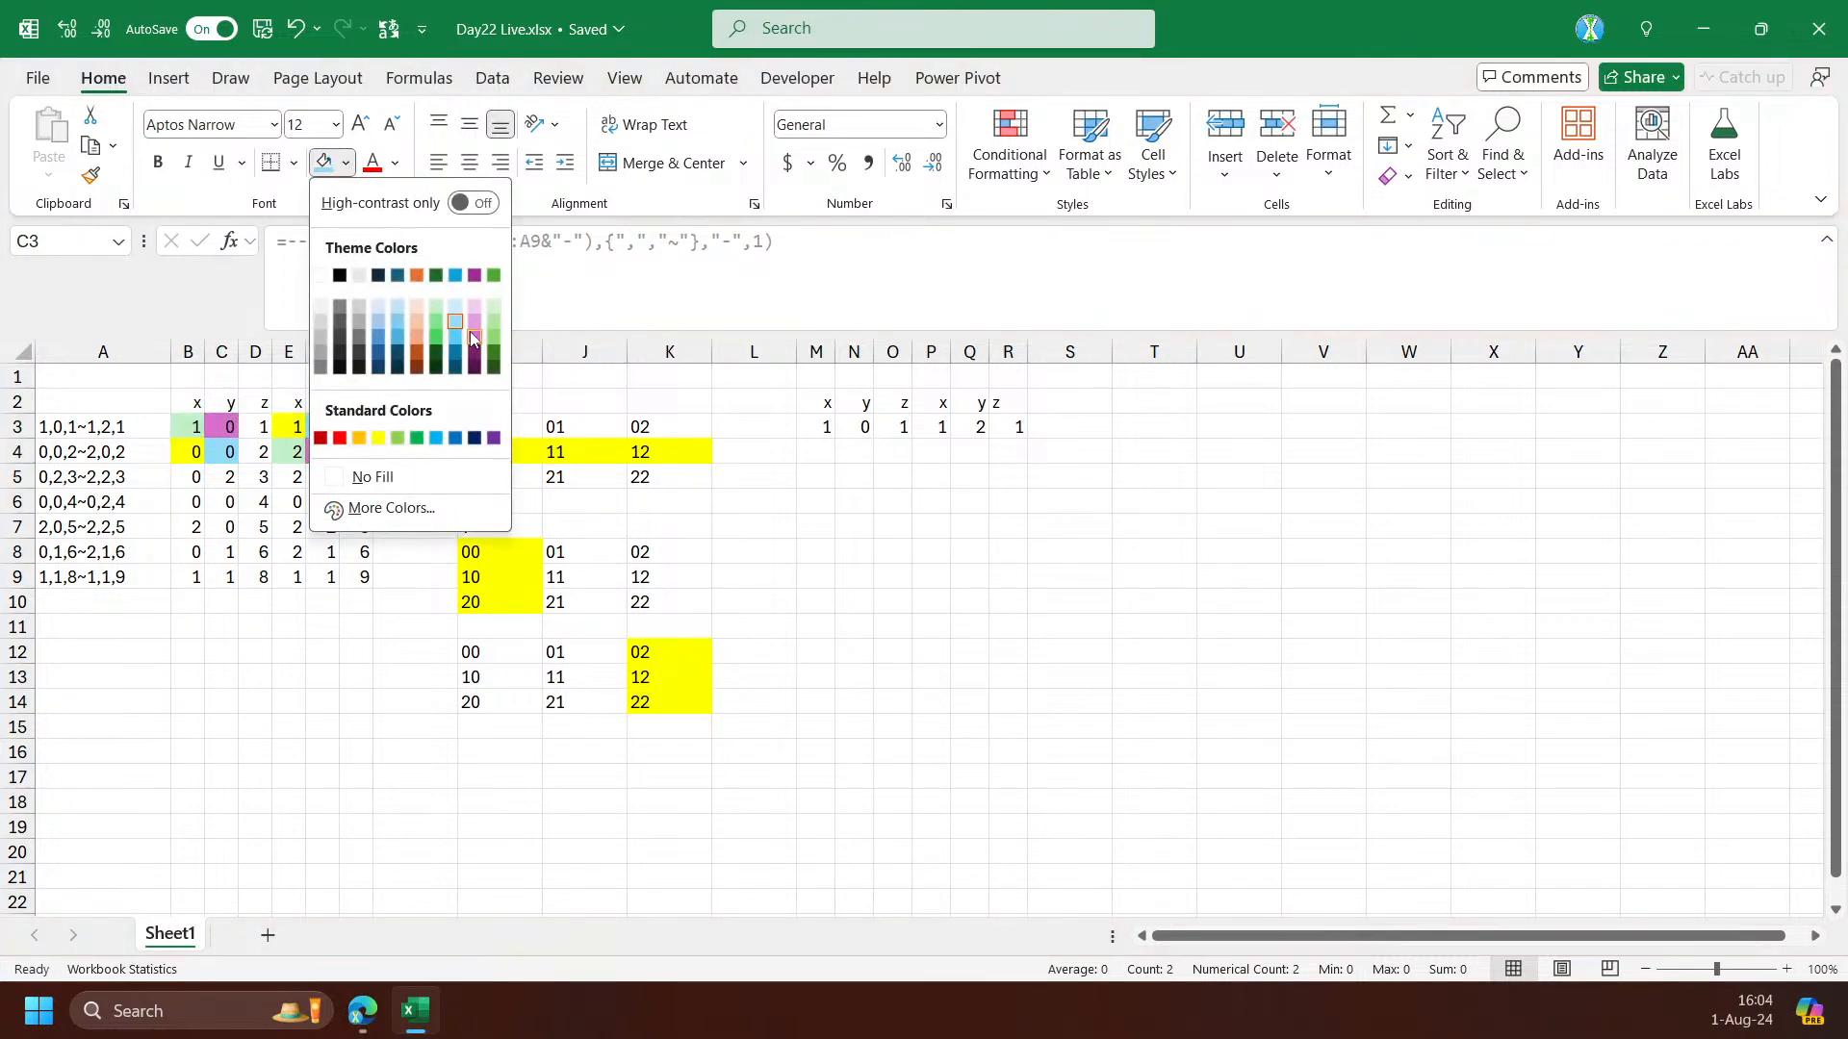
click(474, 319)
click(339, 471)
Number the six coordinate columns by entering =SEQUENCE(,6) in B1
click(200, 383)
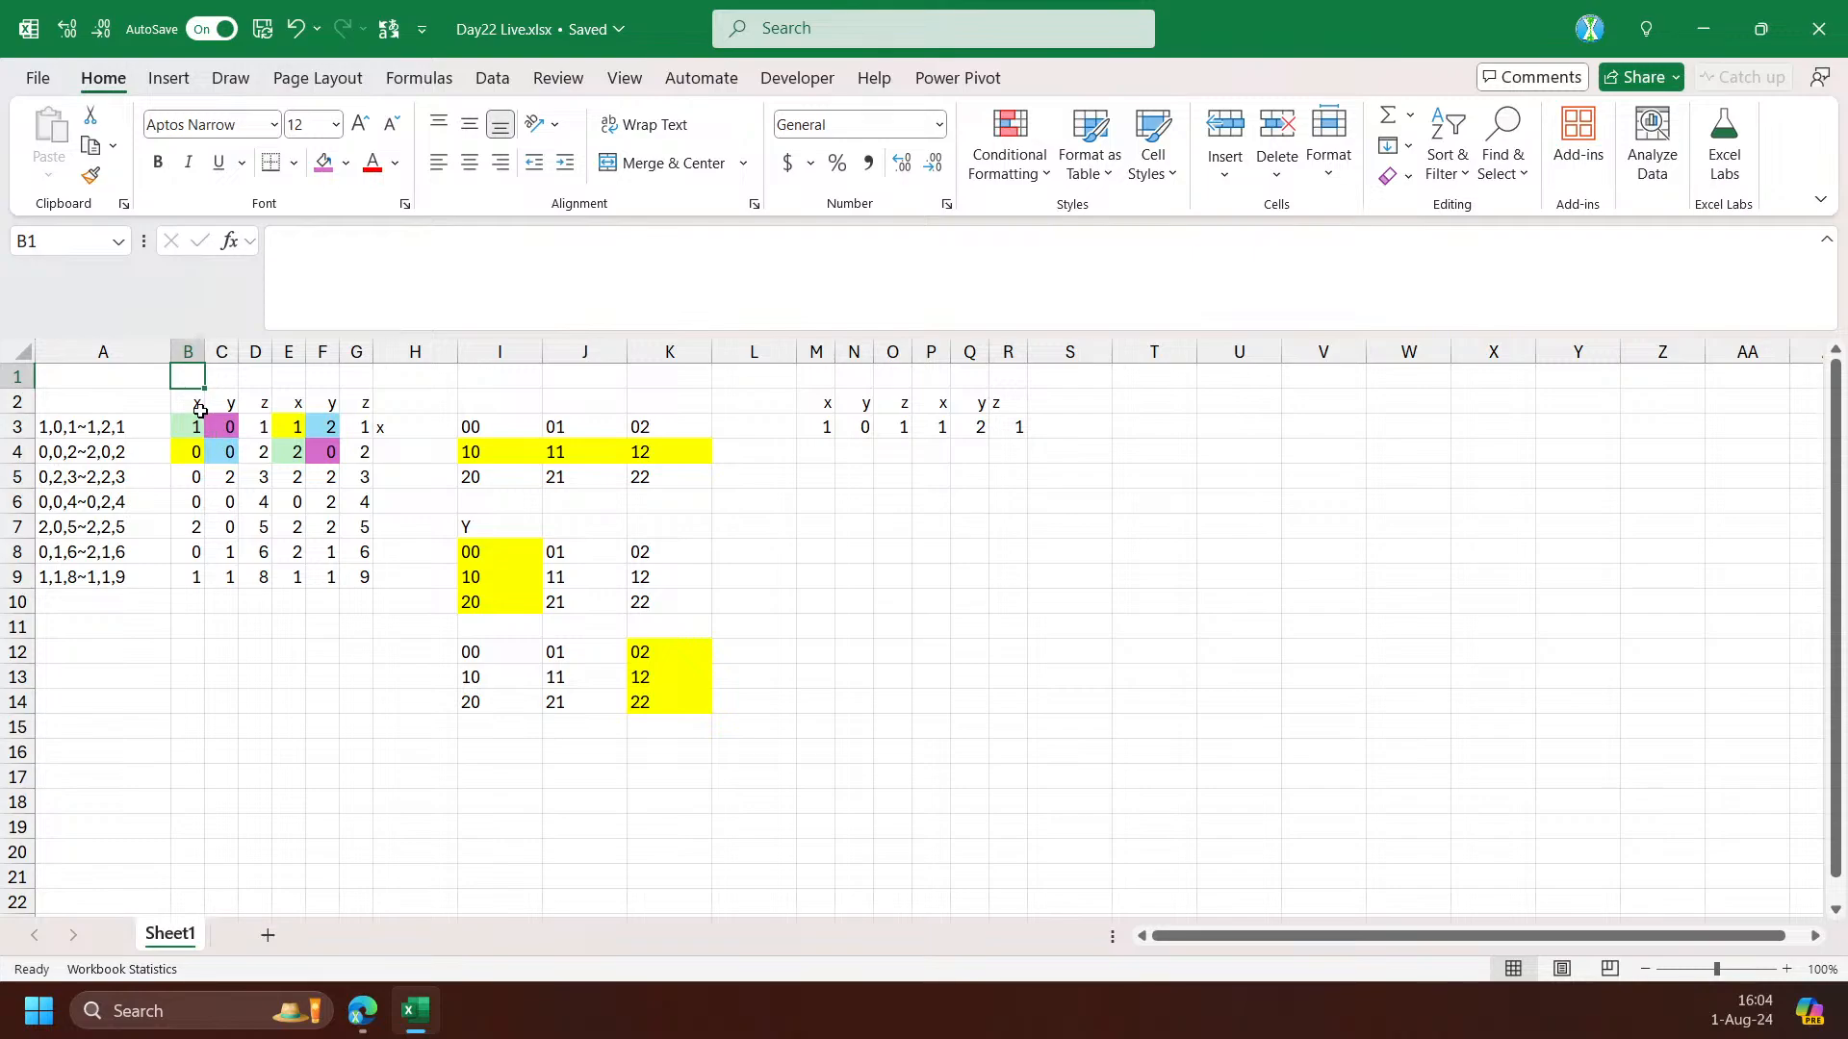
text(=seq)
key(Tab)
text(,6)
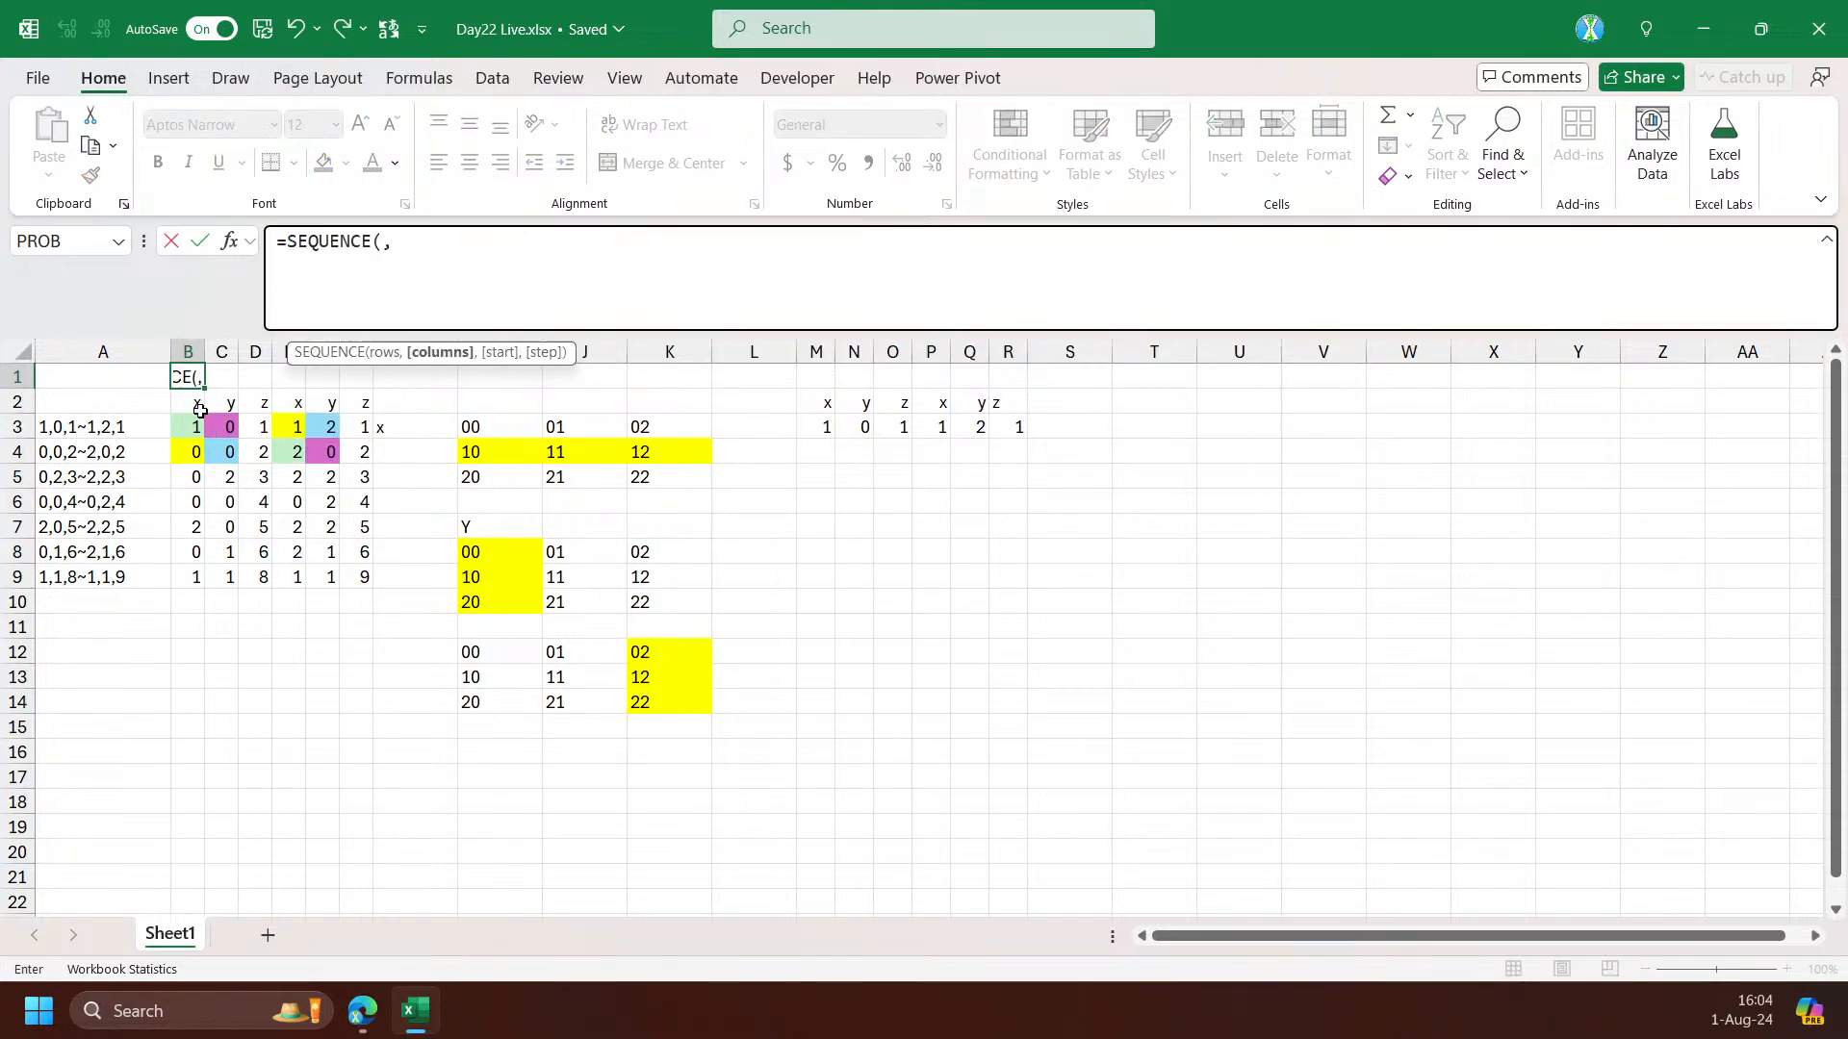
key(Return)
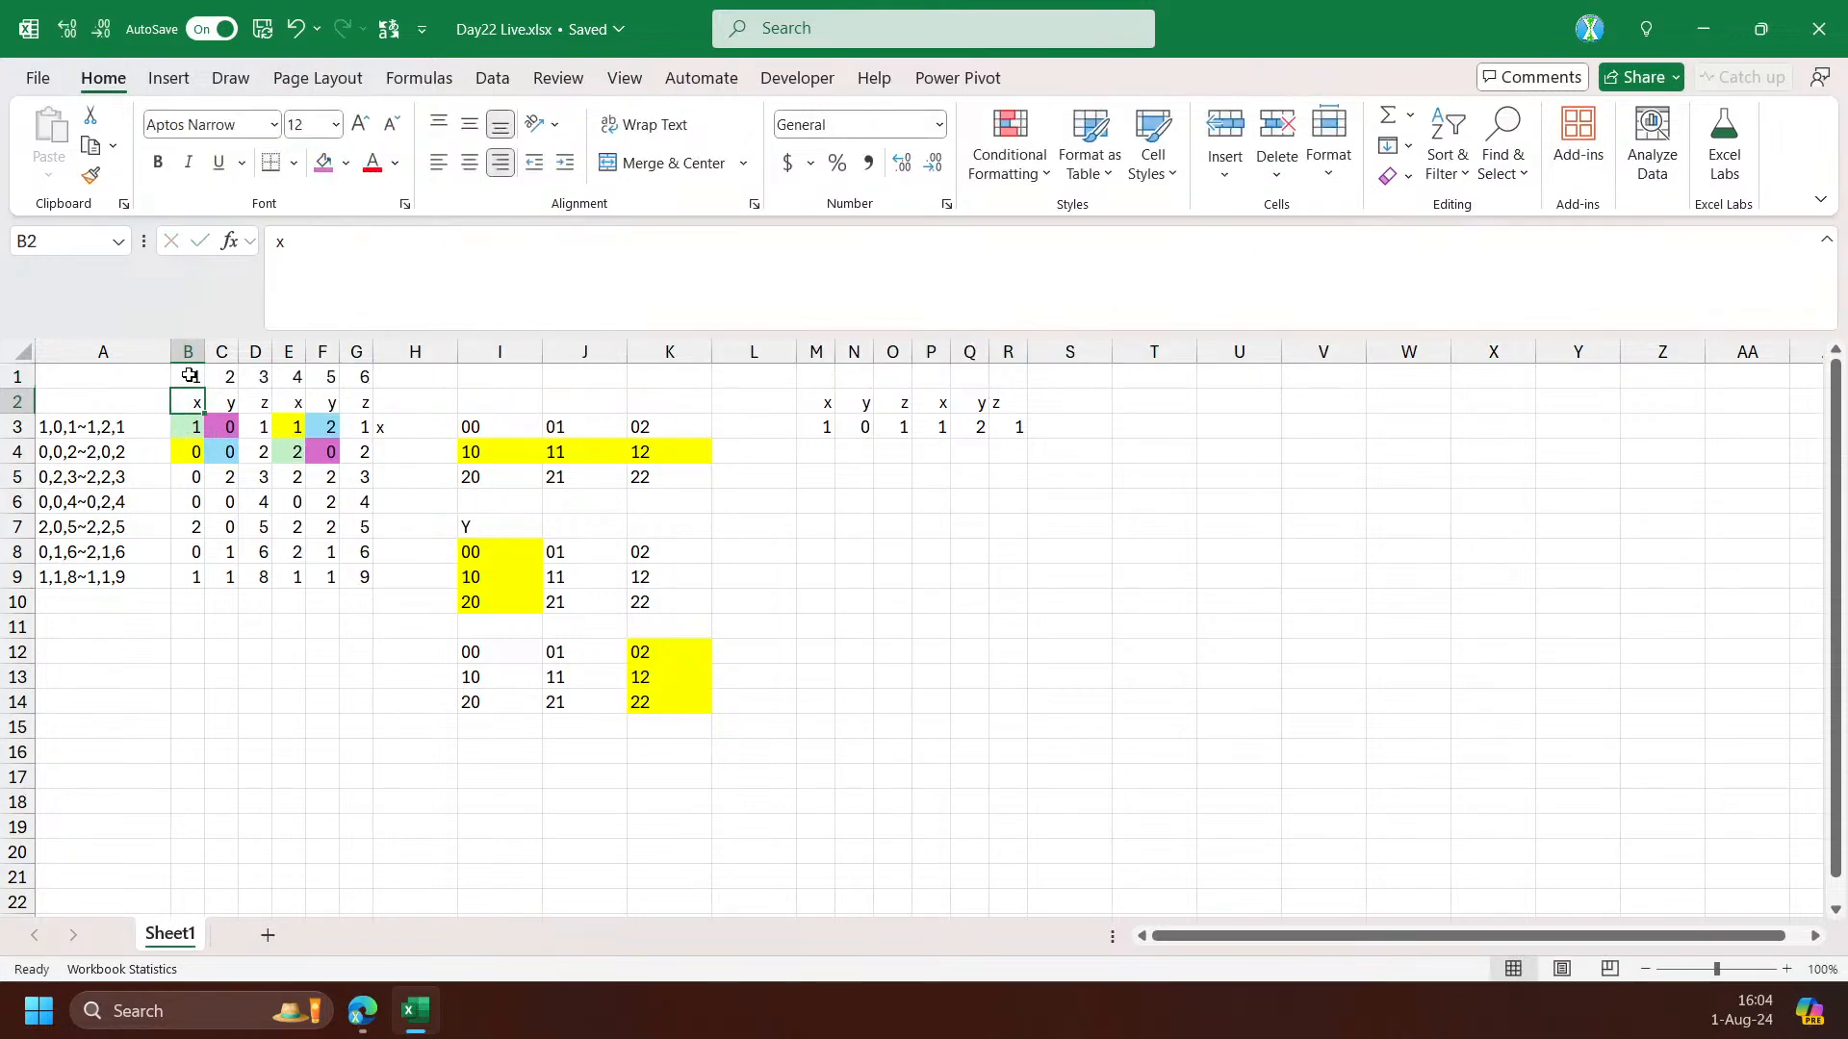
Examine which column numbers hold the x and y pairs, the M3 formula, and the coordinates of the second and third bricks
click(190, 375)
ctrl+click(285, 376)
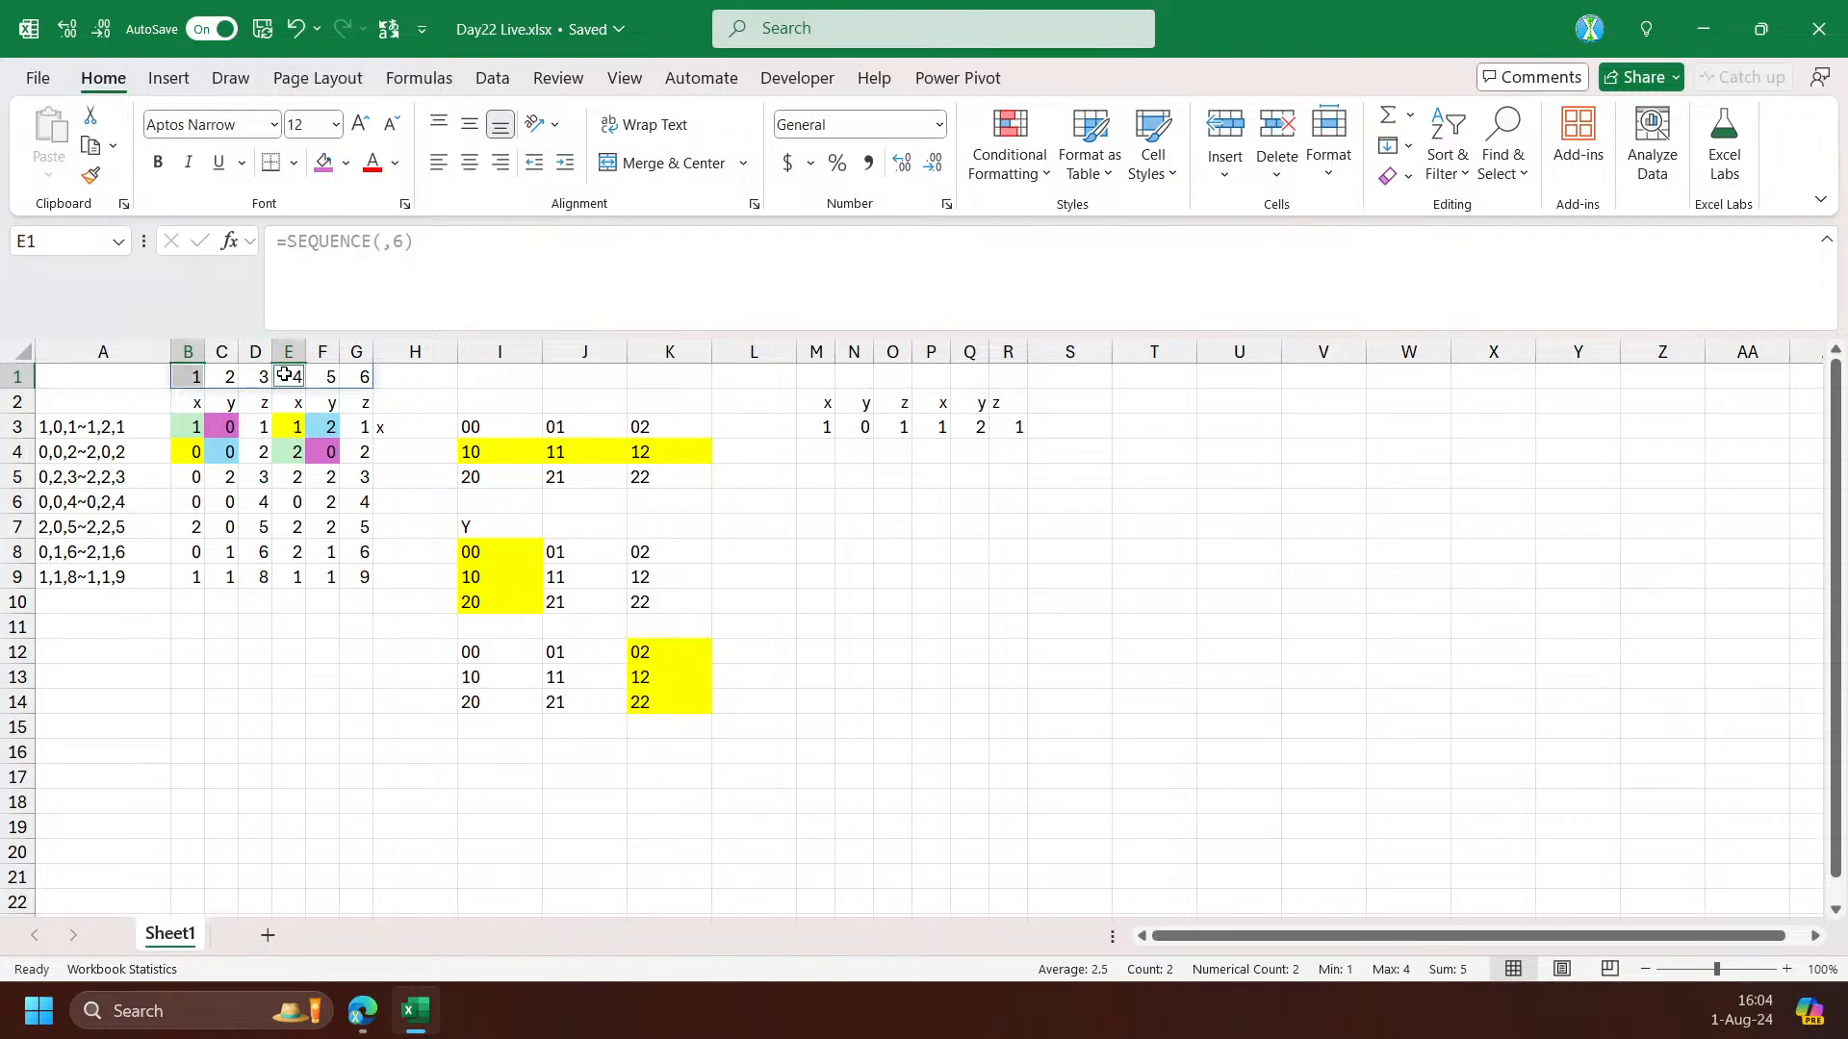
click(227, 376)
click(321, 377)
click(294, 381)
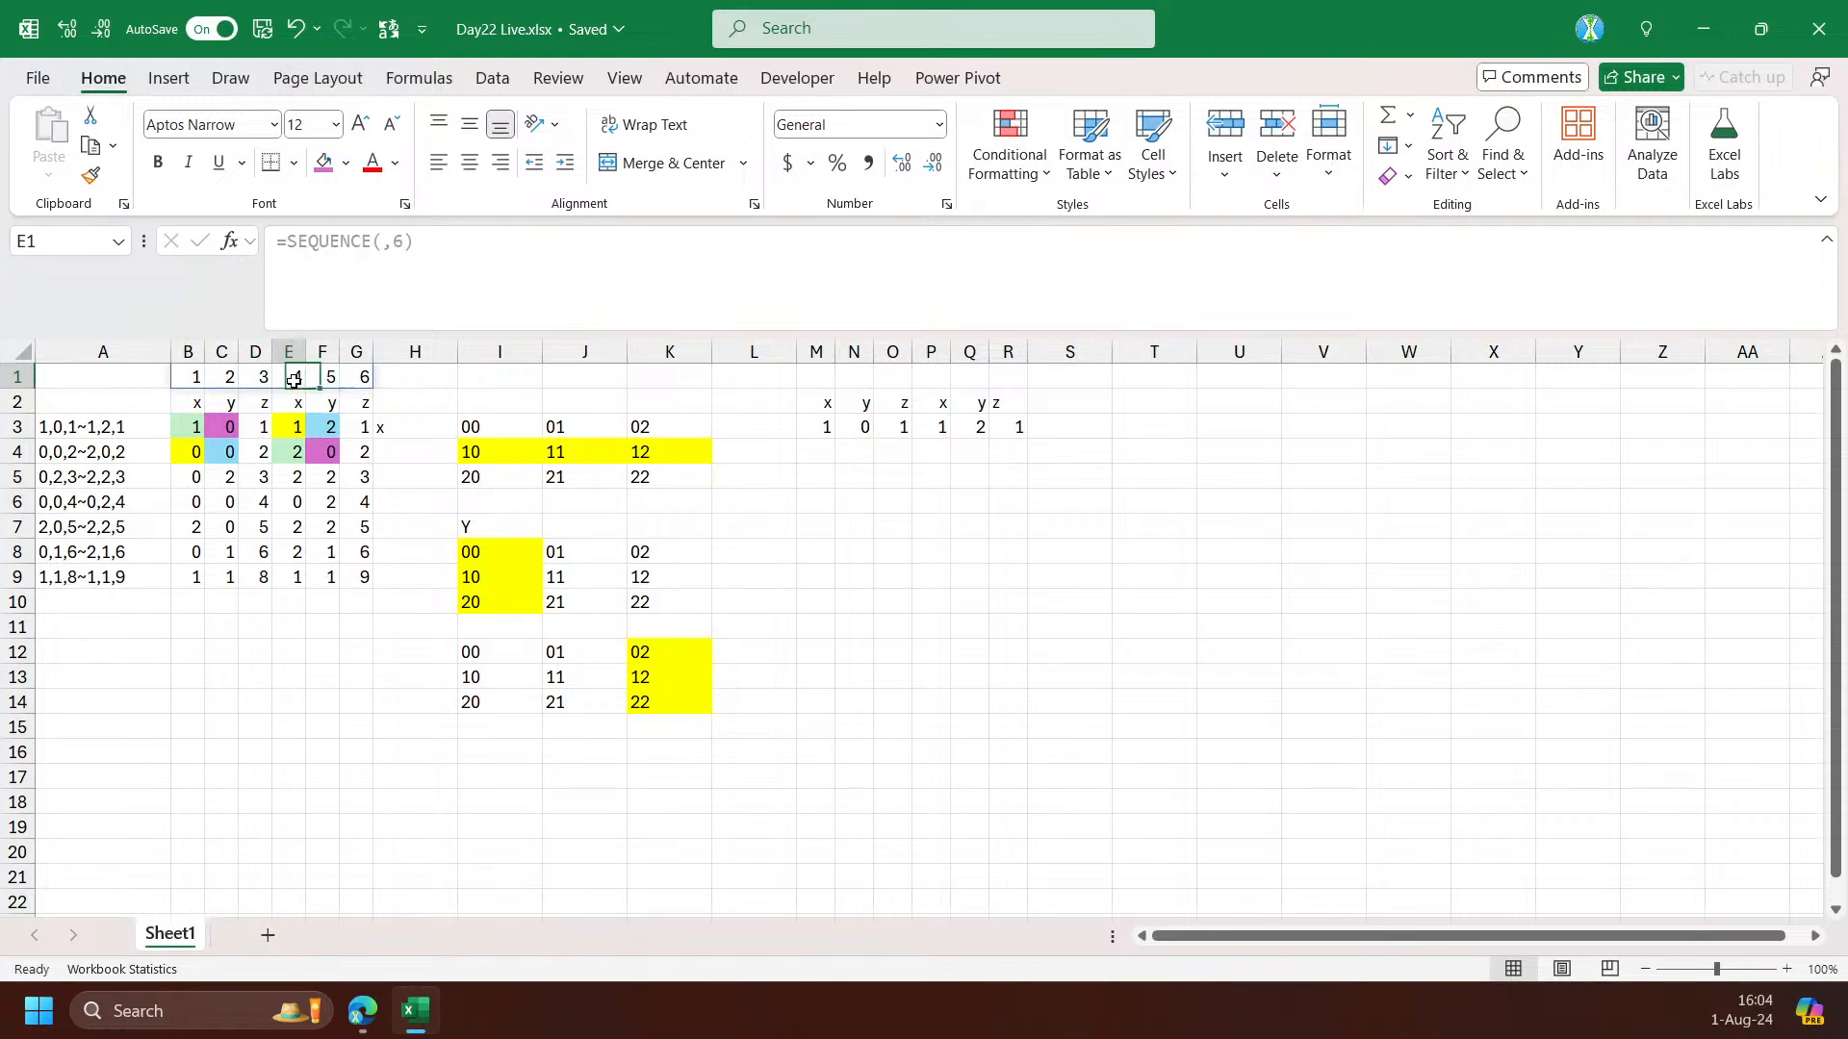
click(329, 379)
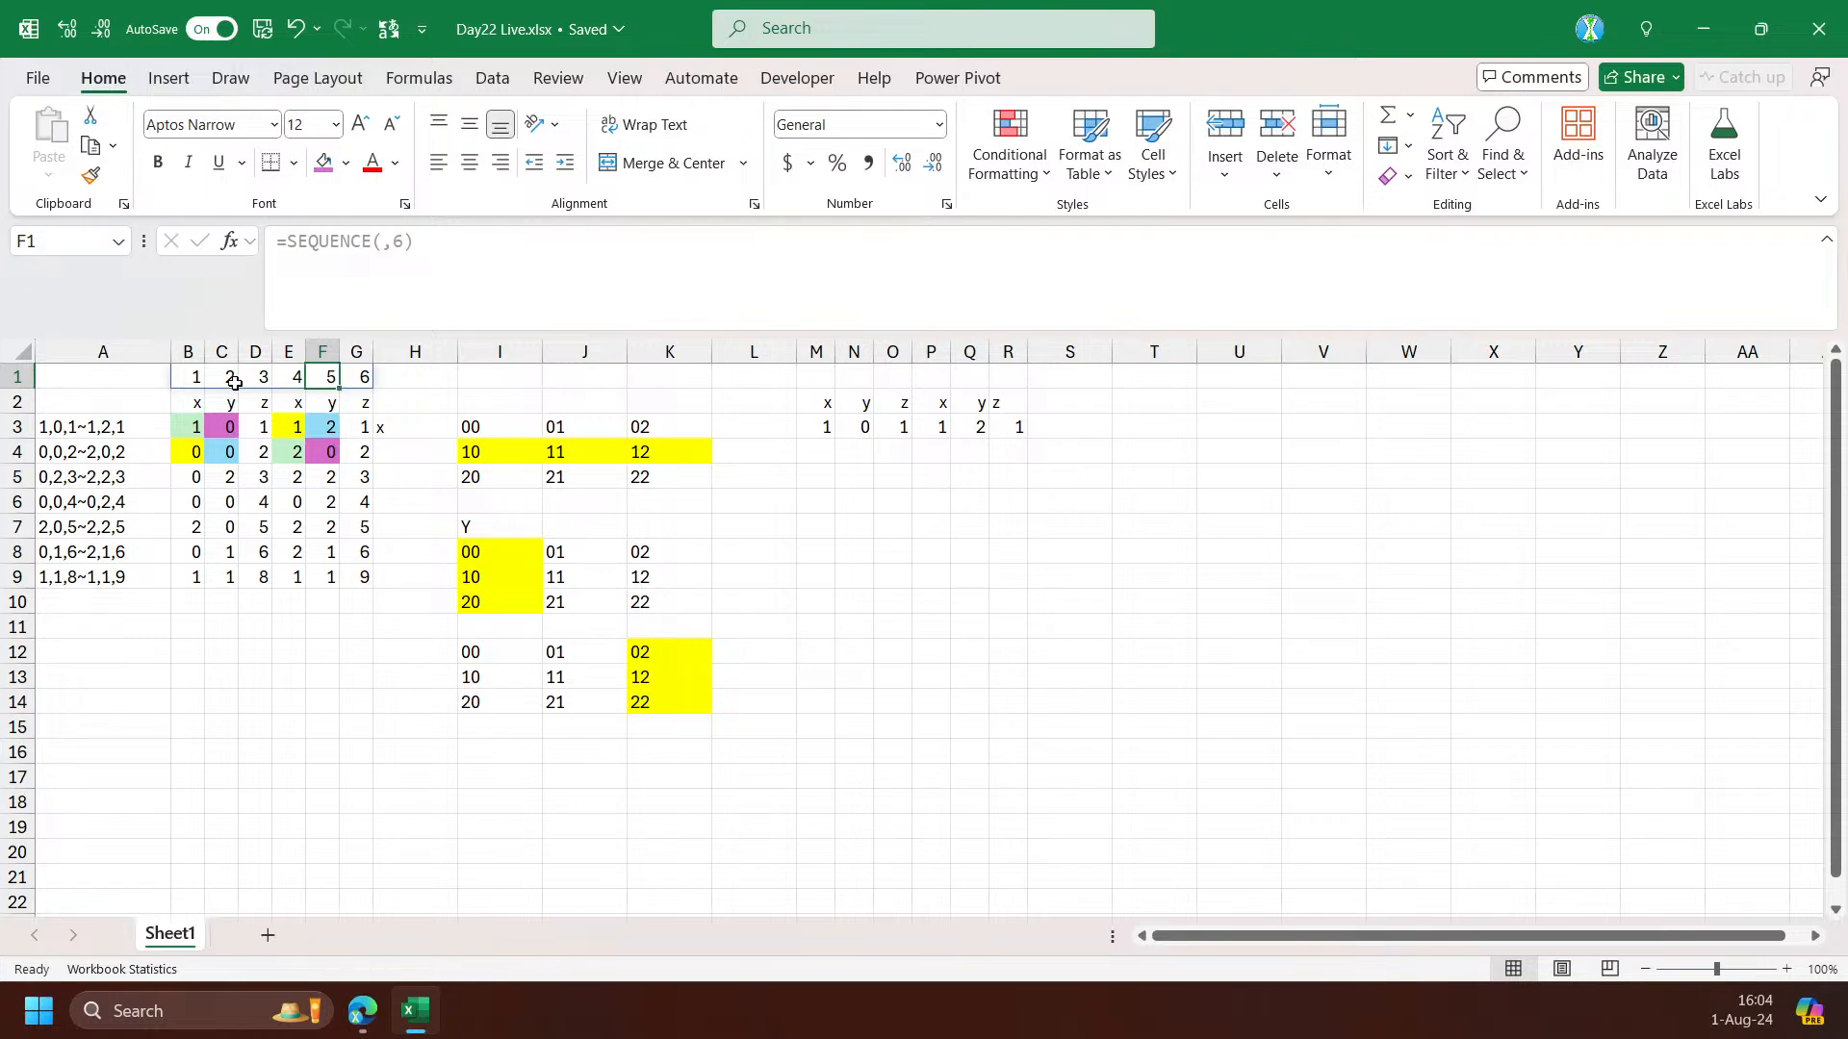
click(824, 449)
click(828, 426)
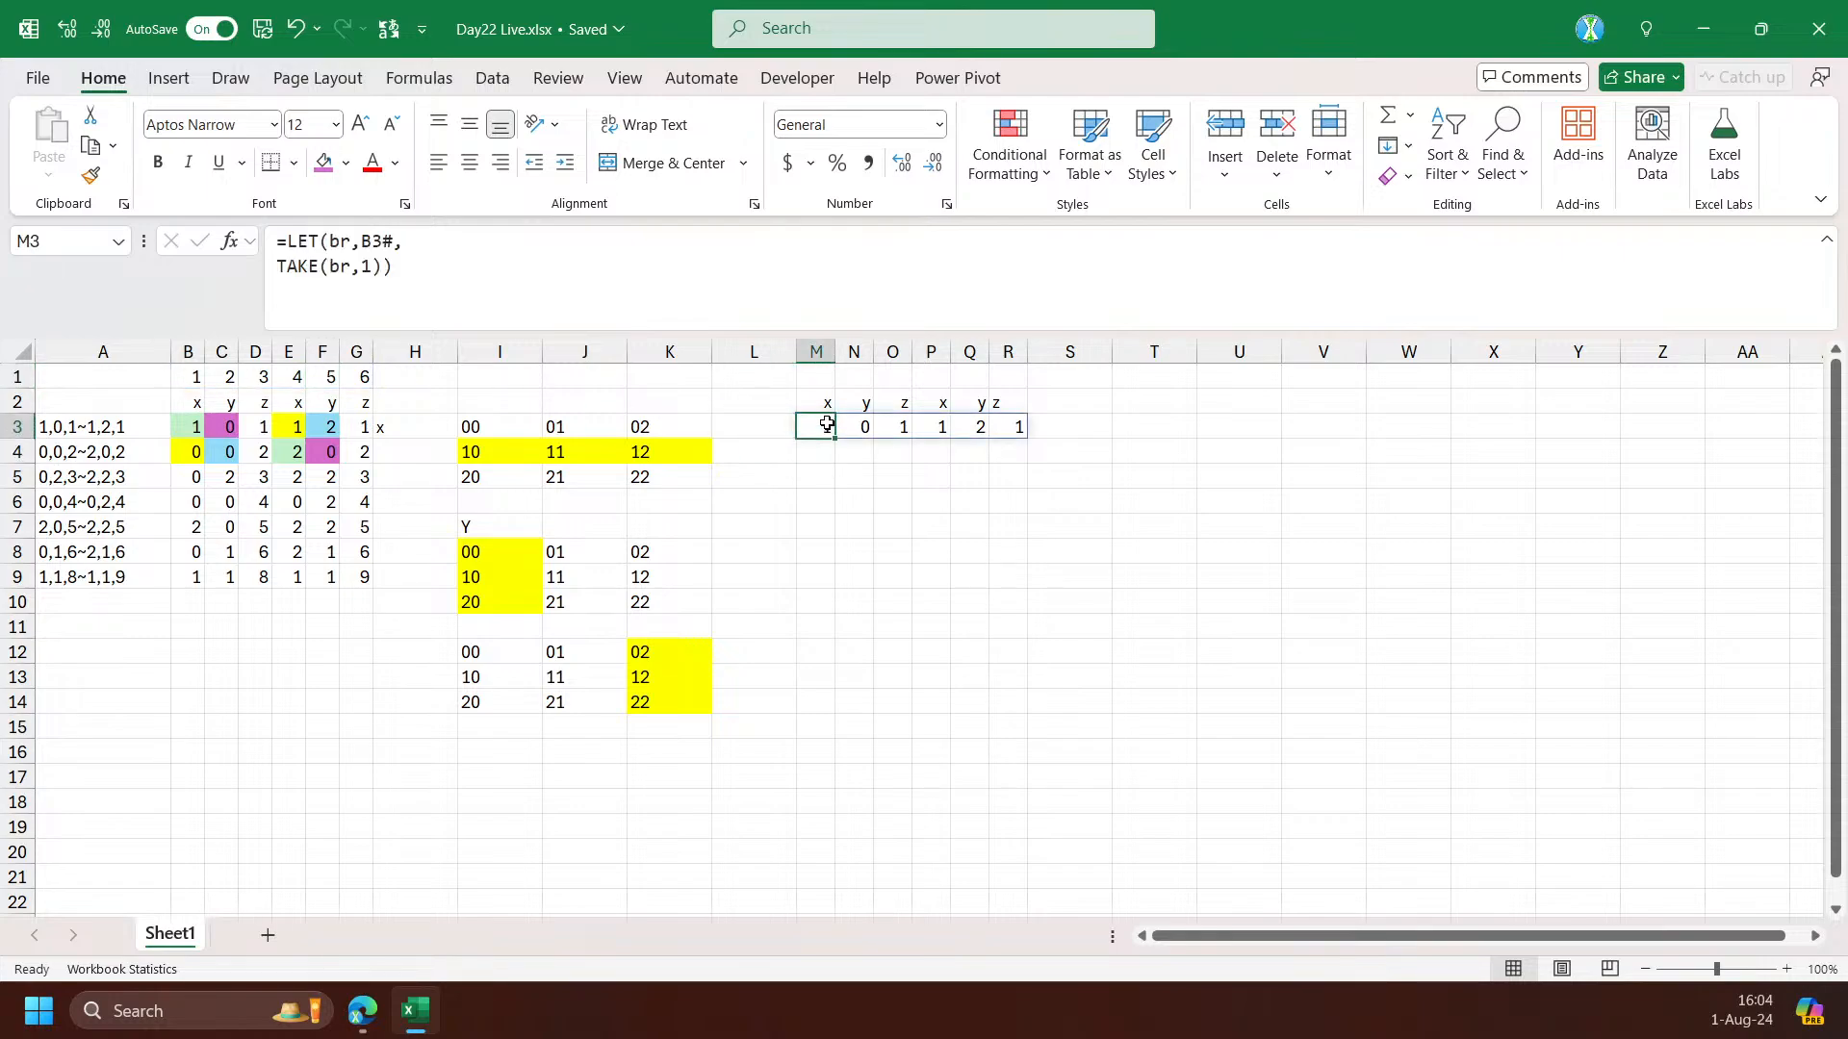
click(367, 466)
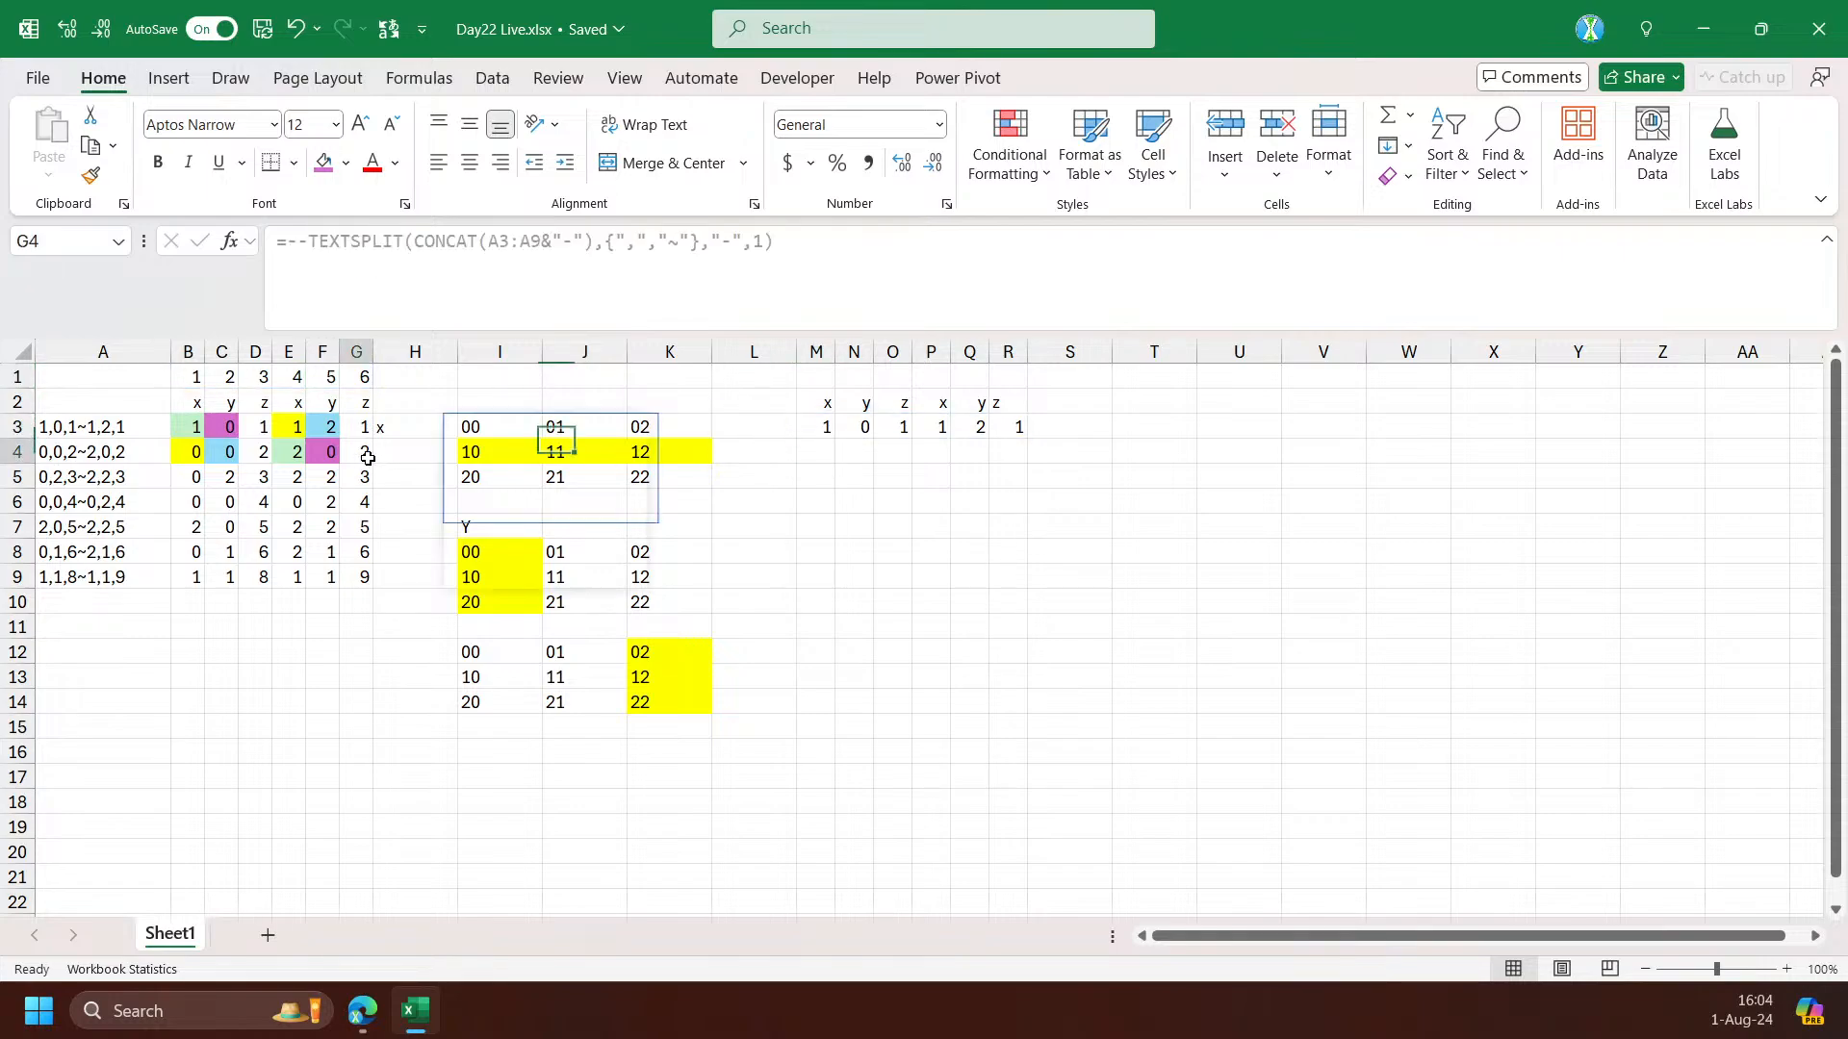
click(364, 475)
drag(190, 484, 365, 478)
click(363, 478)
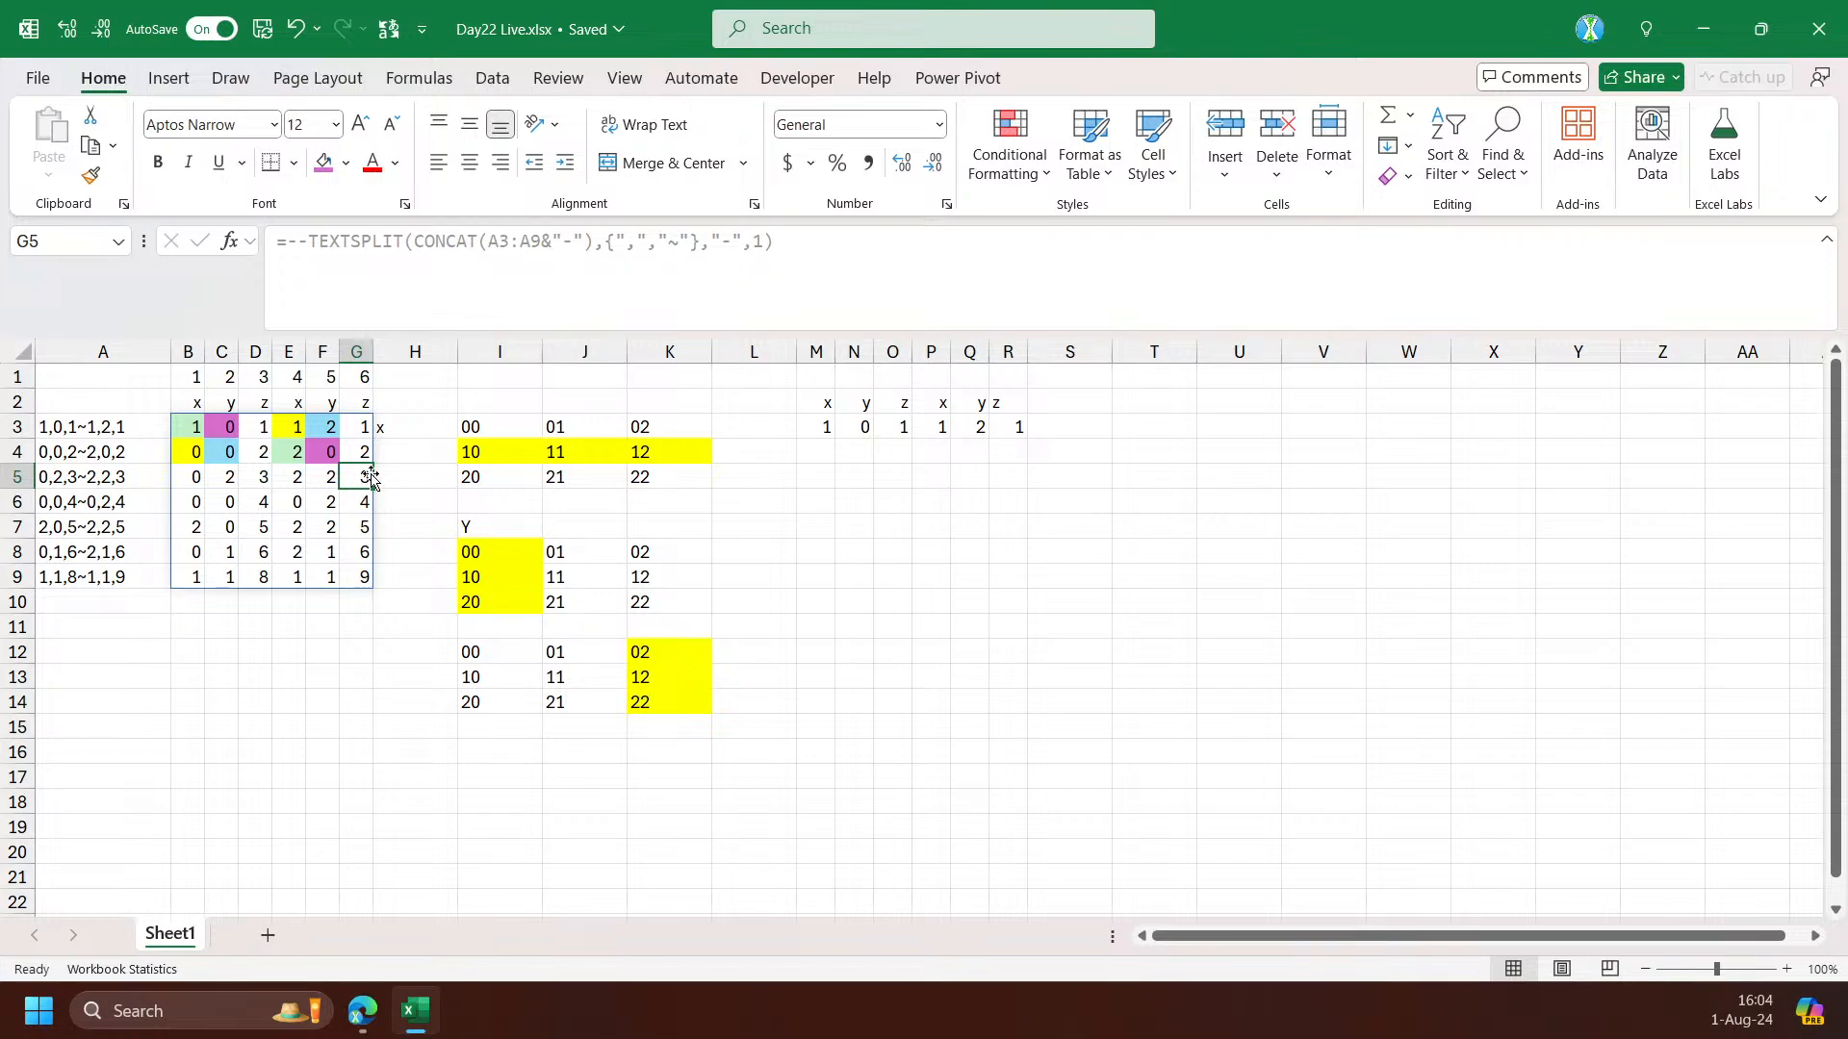
Wrap TAKE(br,1) in the M3 formula in a REDUCE with array 2 and a function starting LAMBDA(a,i,
click(826, 427)
click(281, 265)
text(re)
key(Tab)
key(Right)
key(Right)
key(Right)
key(Right)
key(Right)
key(Right)
key(Right)
key(Right)
key(Right)
key(Right)
text(,)
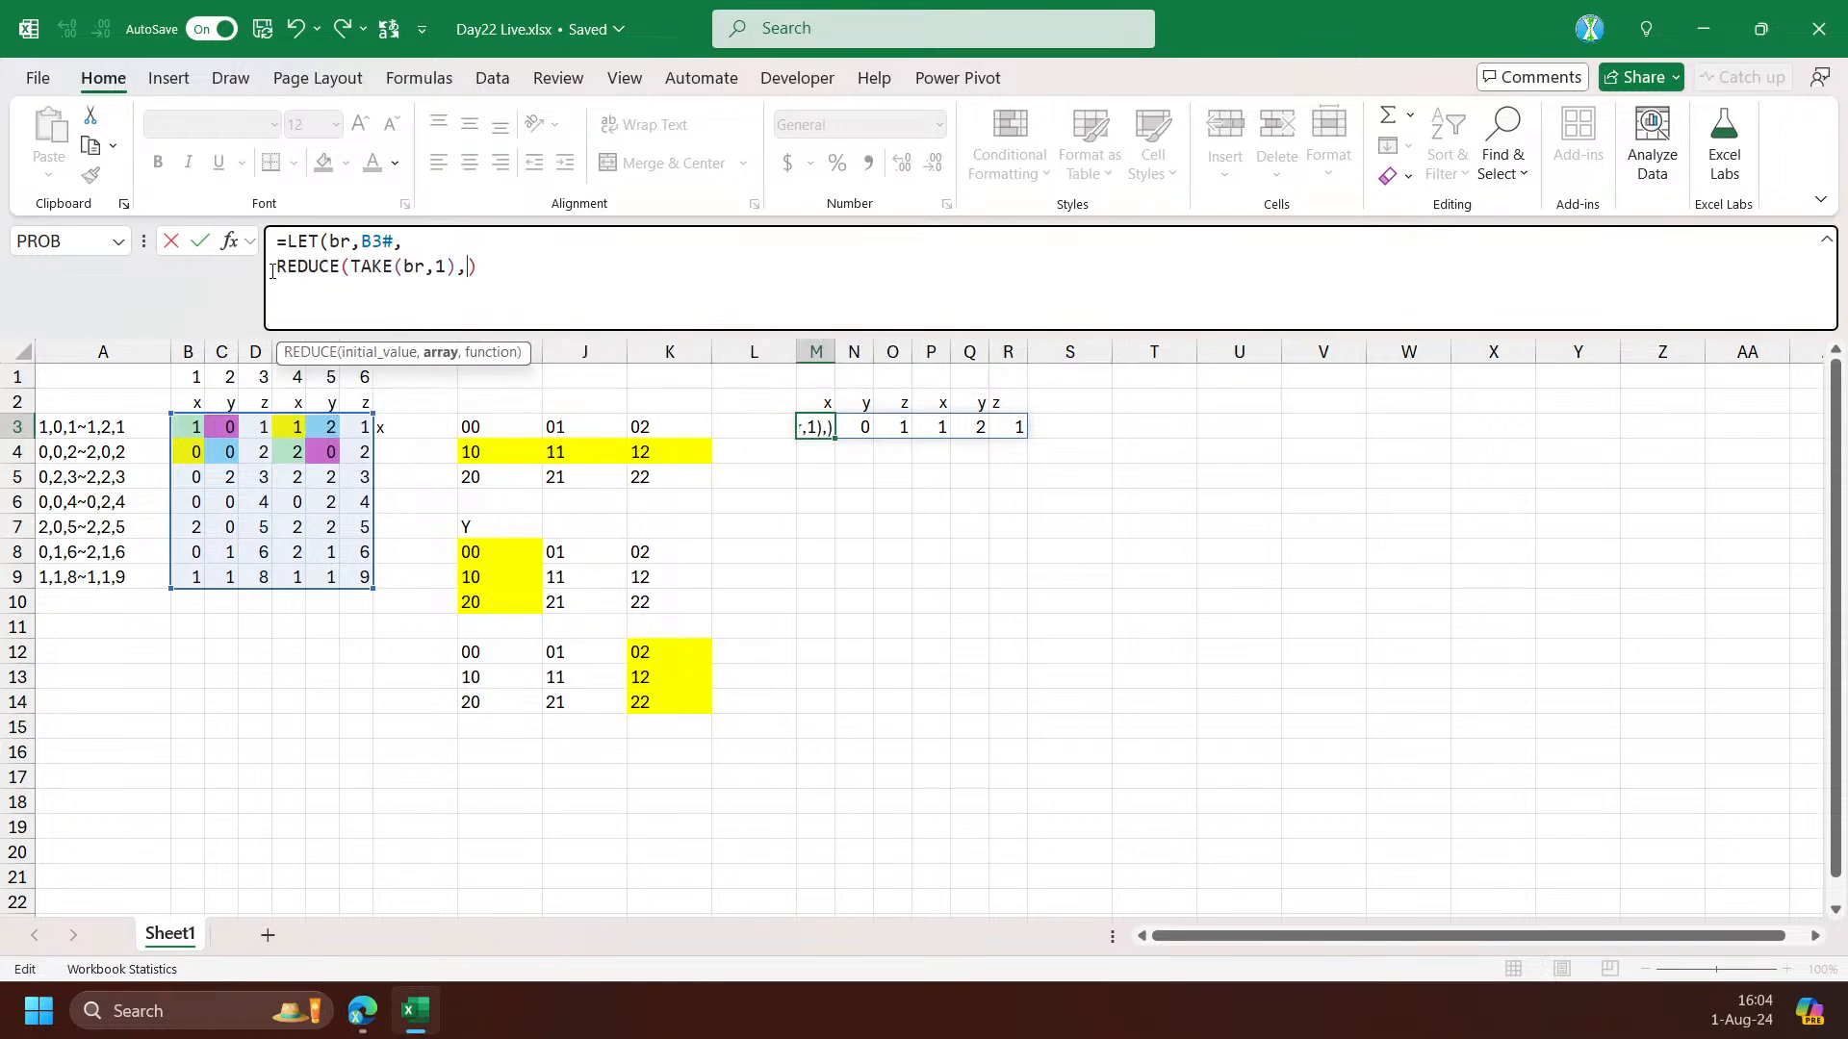
text(,LAMBDA(a,i,)
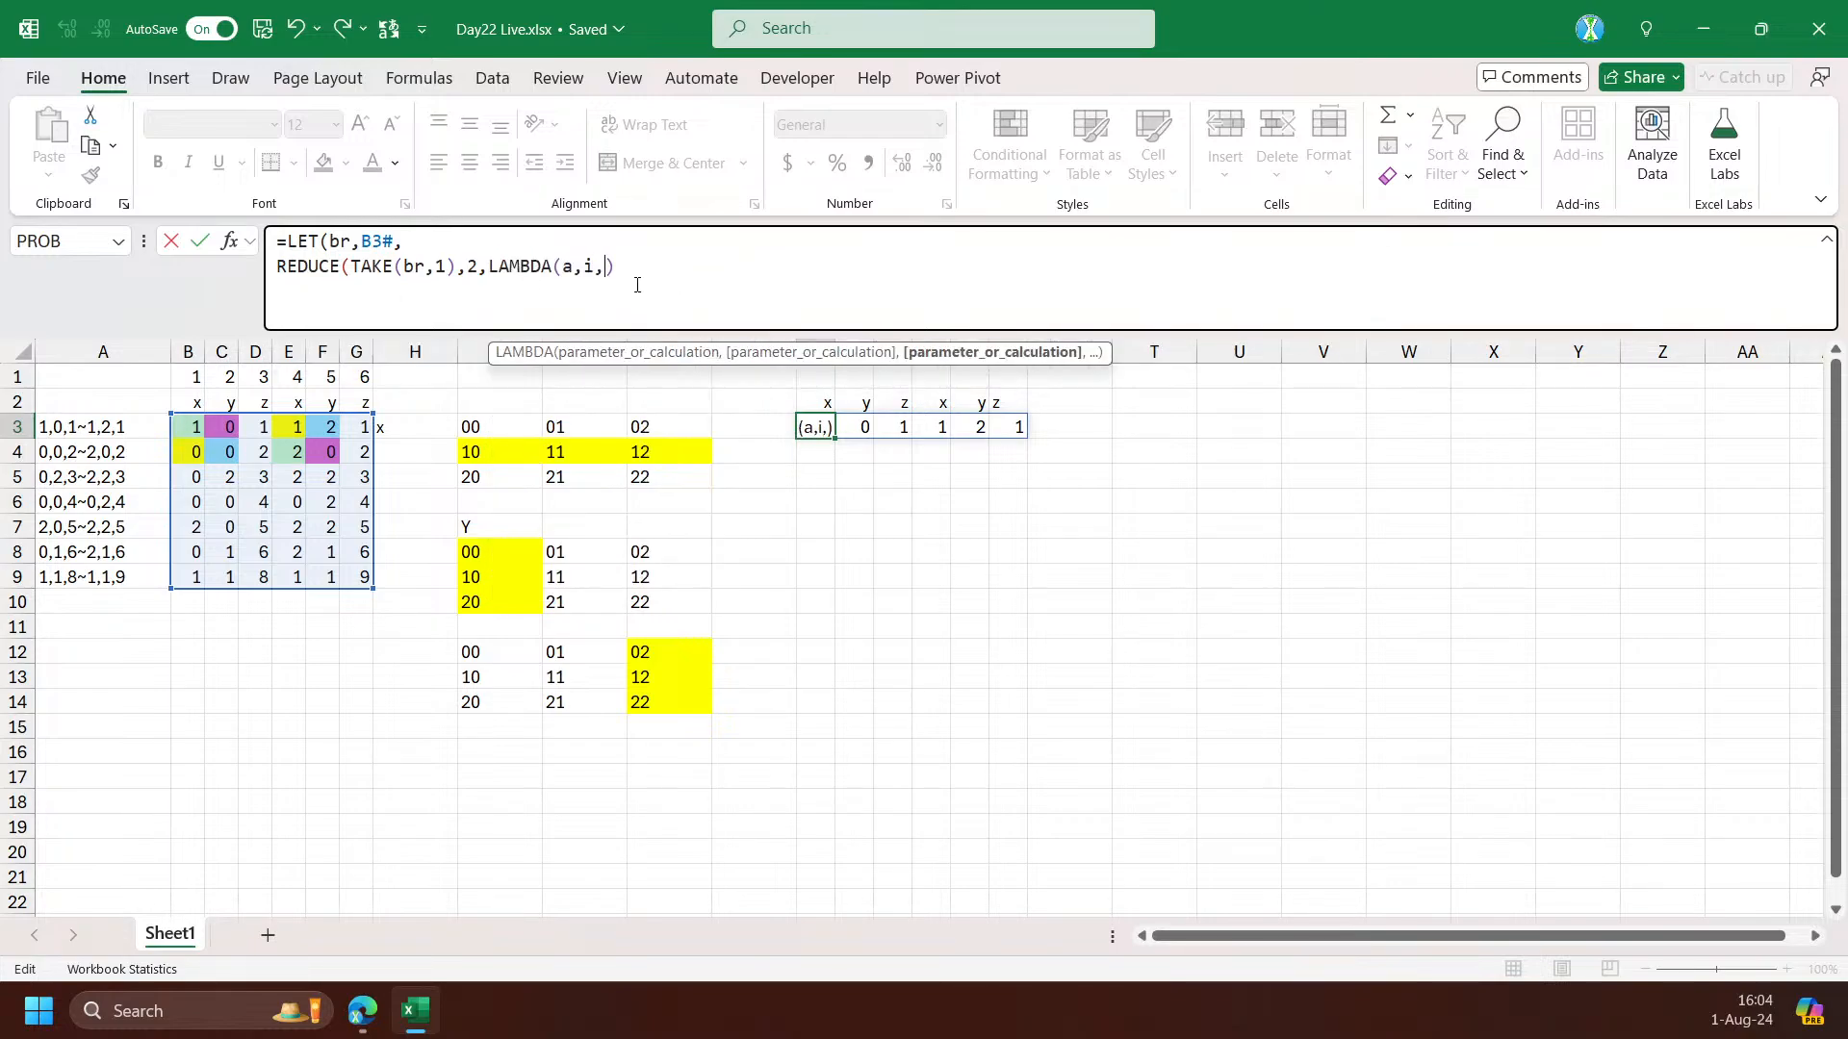
Complete the LAMBDA in the M3 formula with LET(b,INDEX(br,i,),b) so that it returns the second brick
text(le)
key(Tab)
text(b,inde)
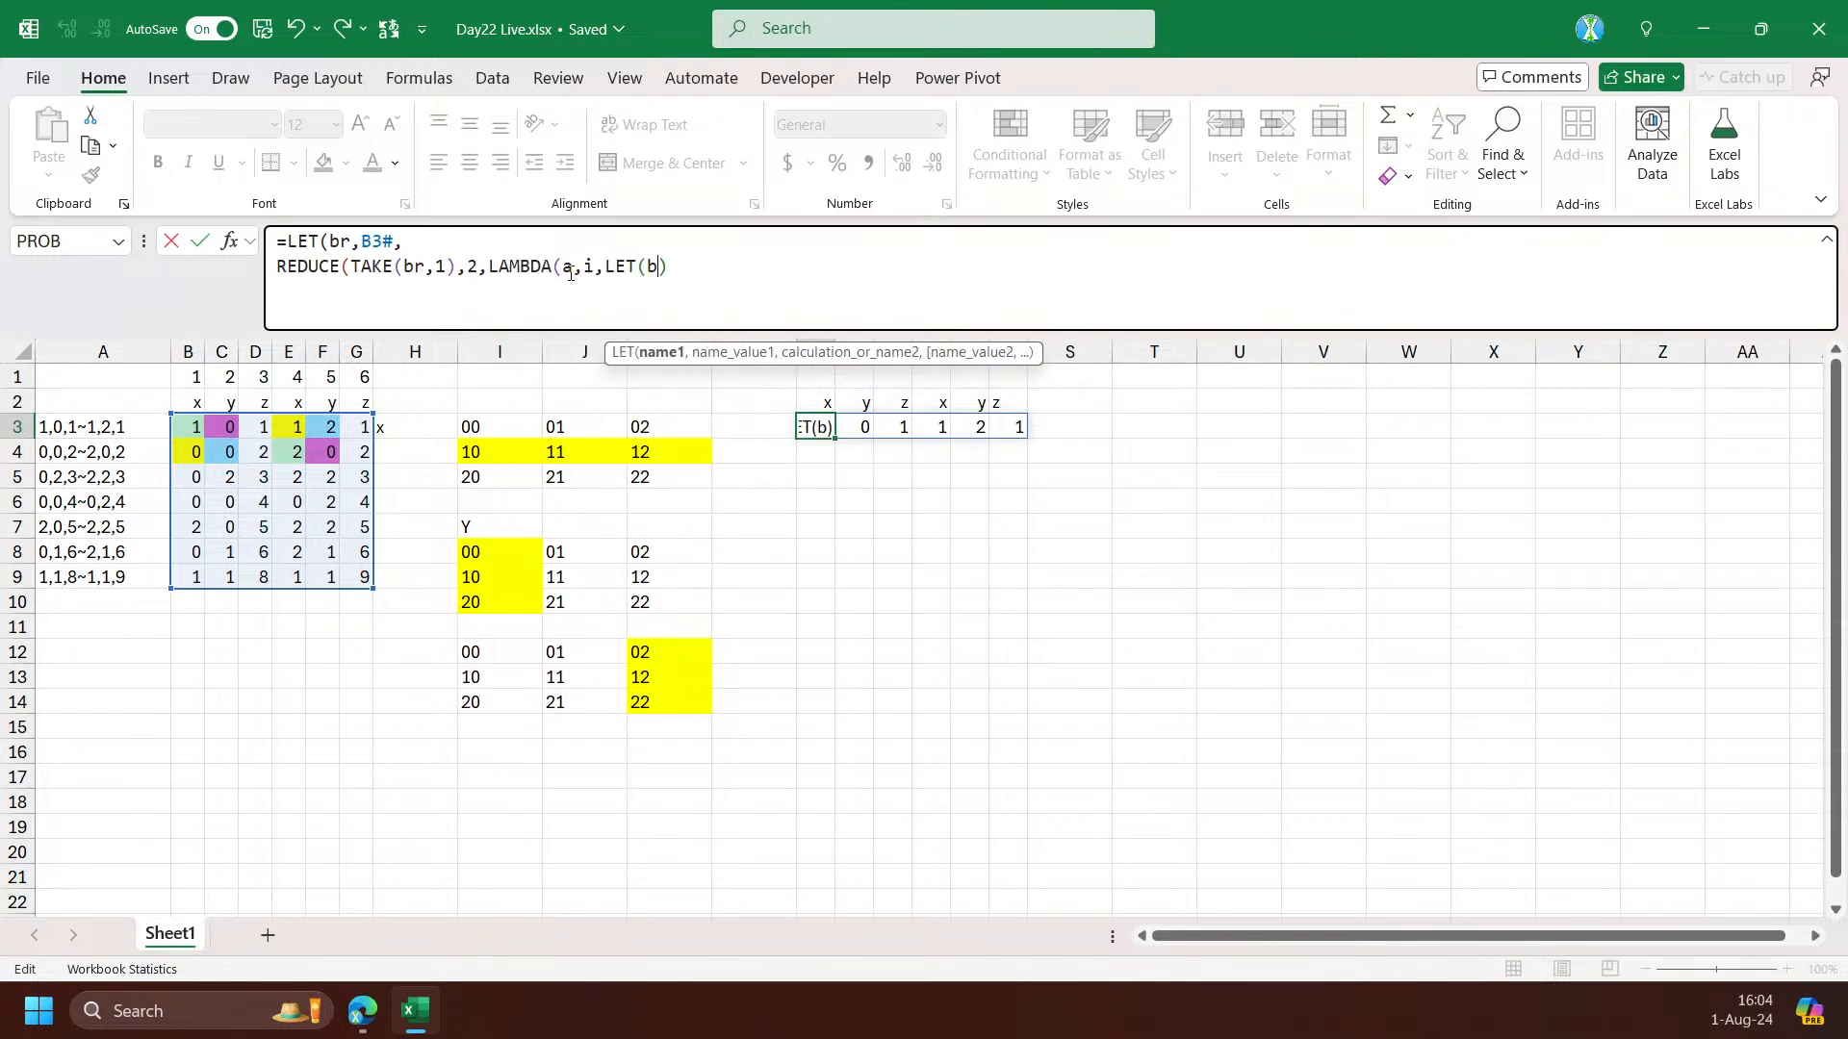
key(Tab)
text(br,i)
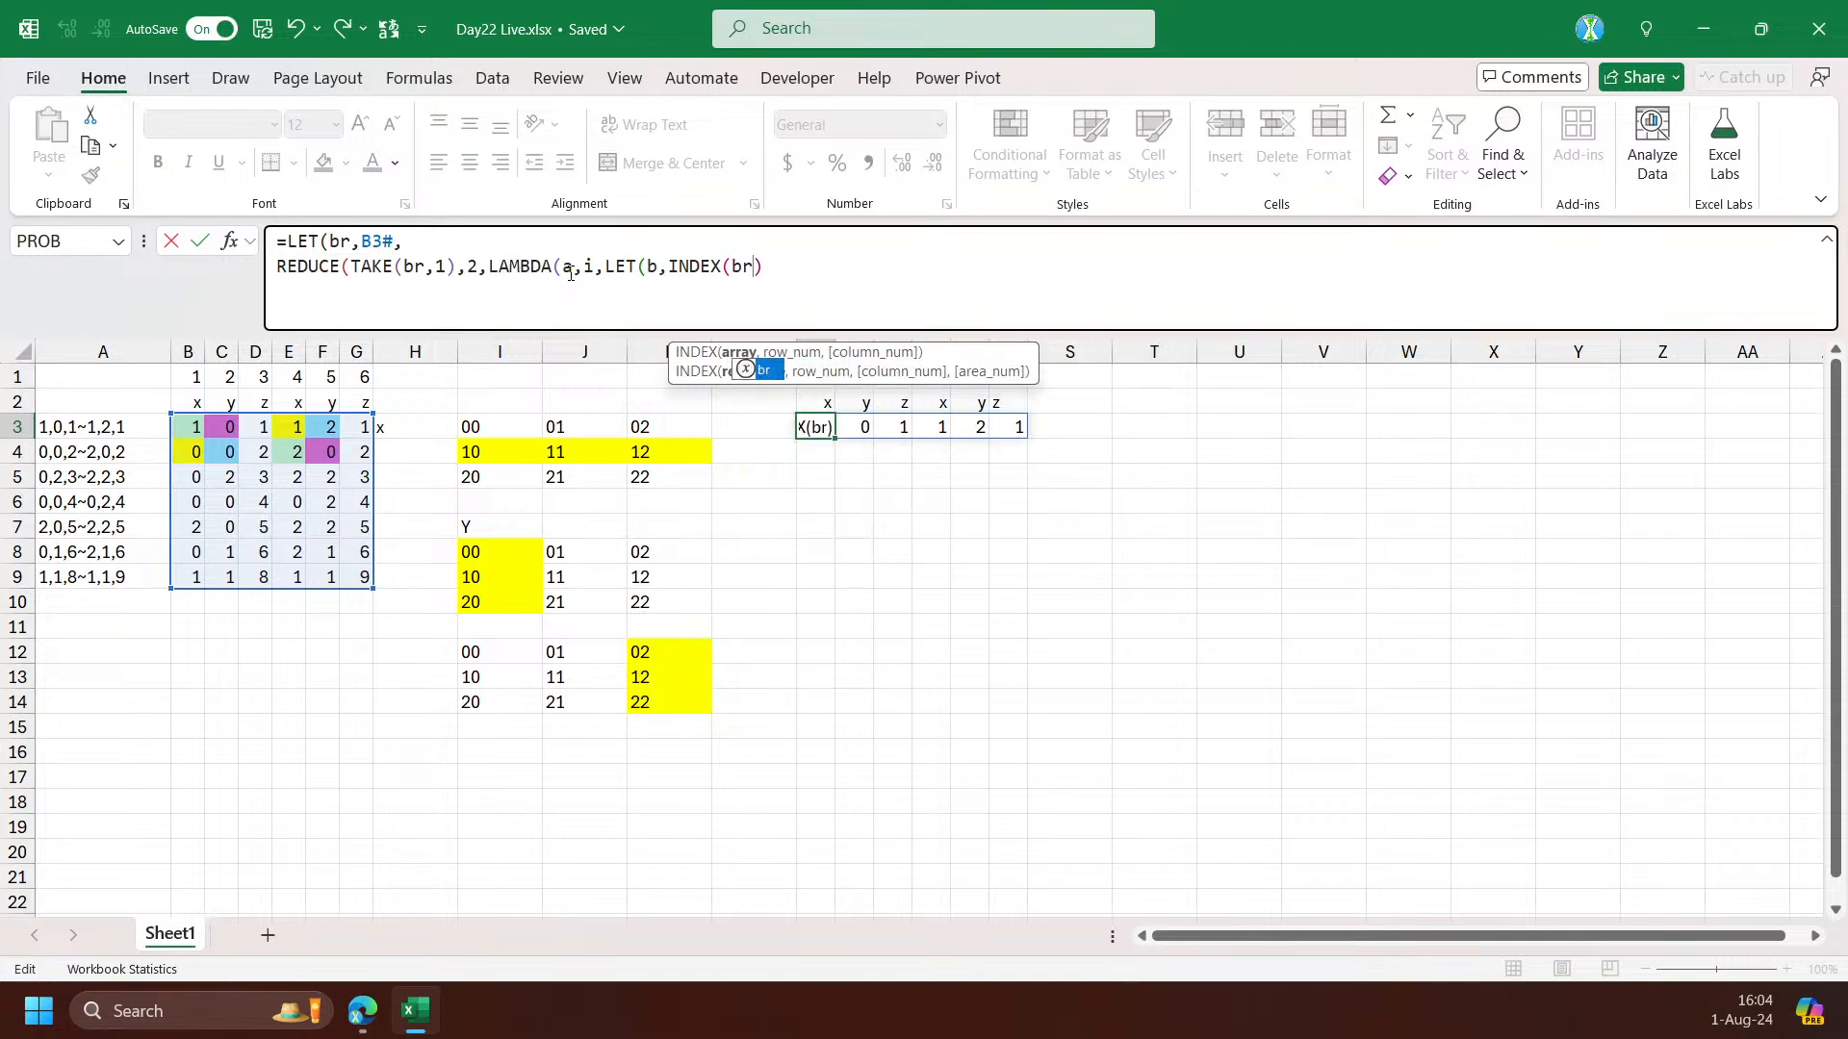
text(,),b)))
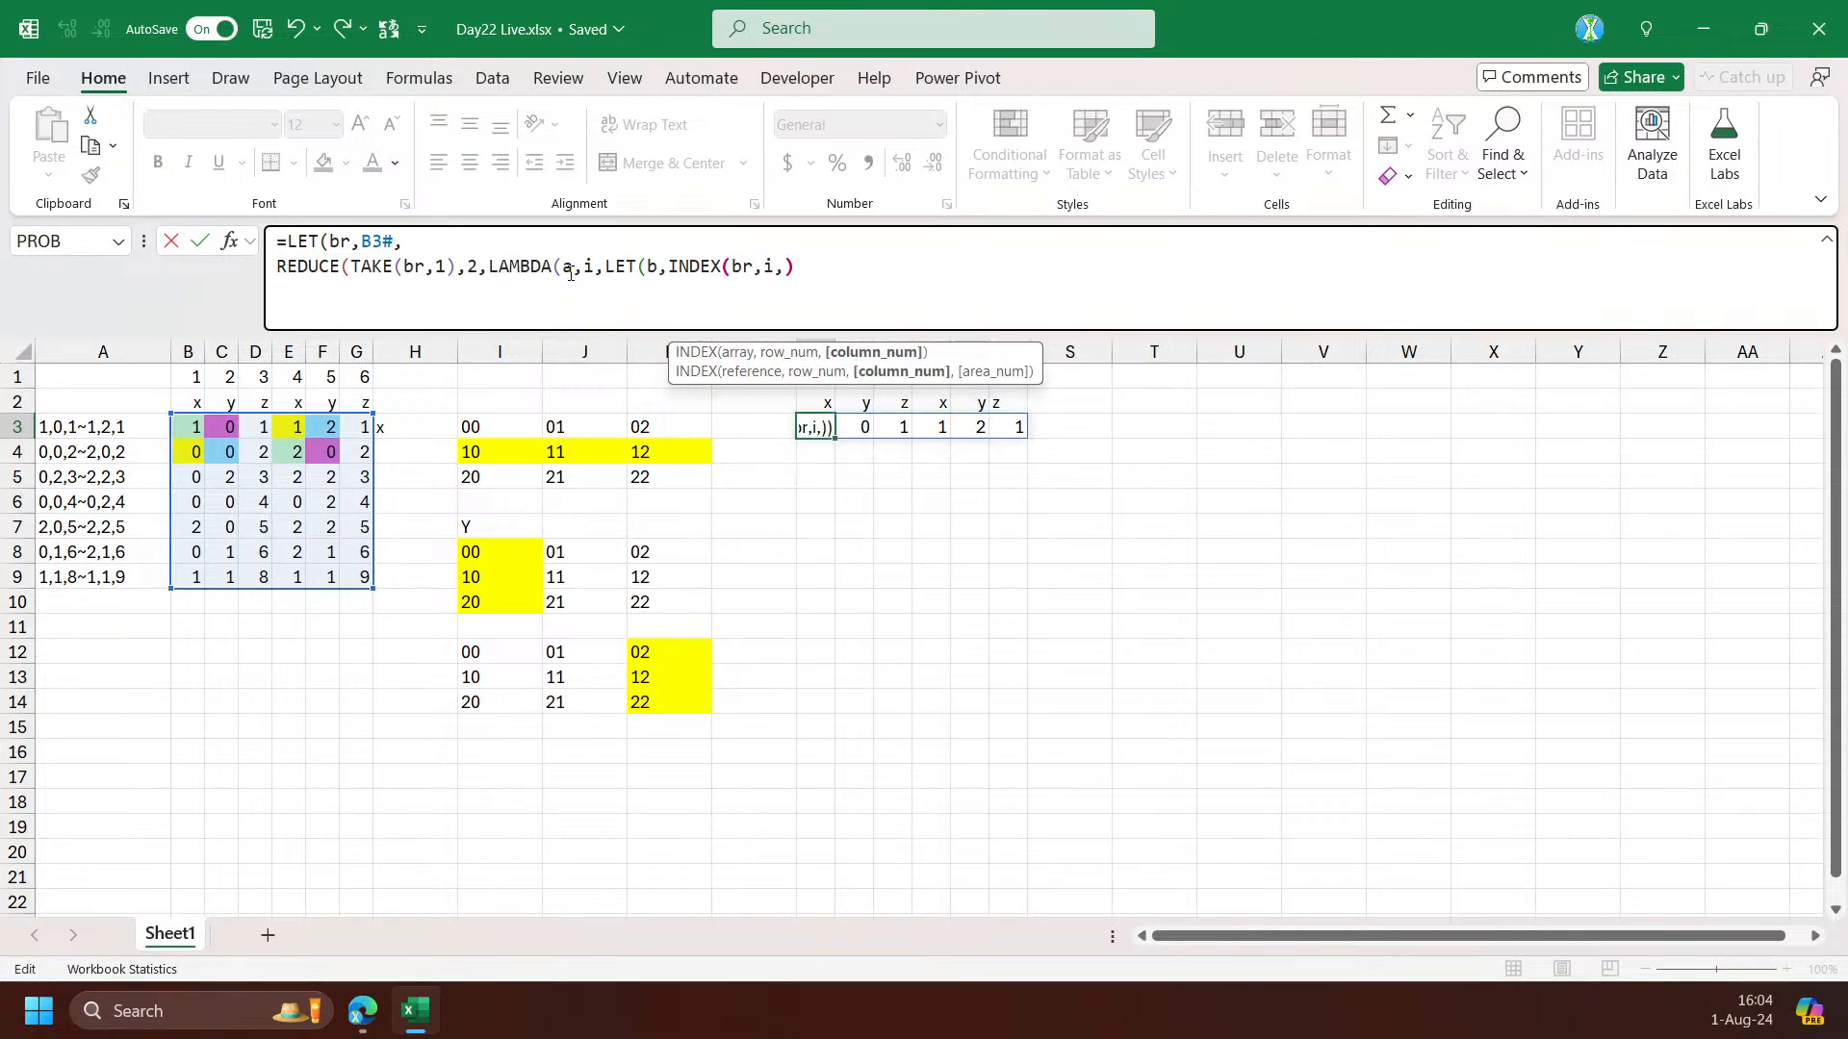
key(Return)
key(Return)
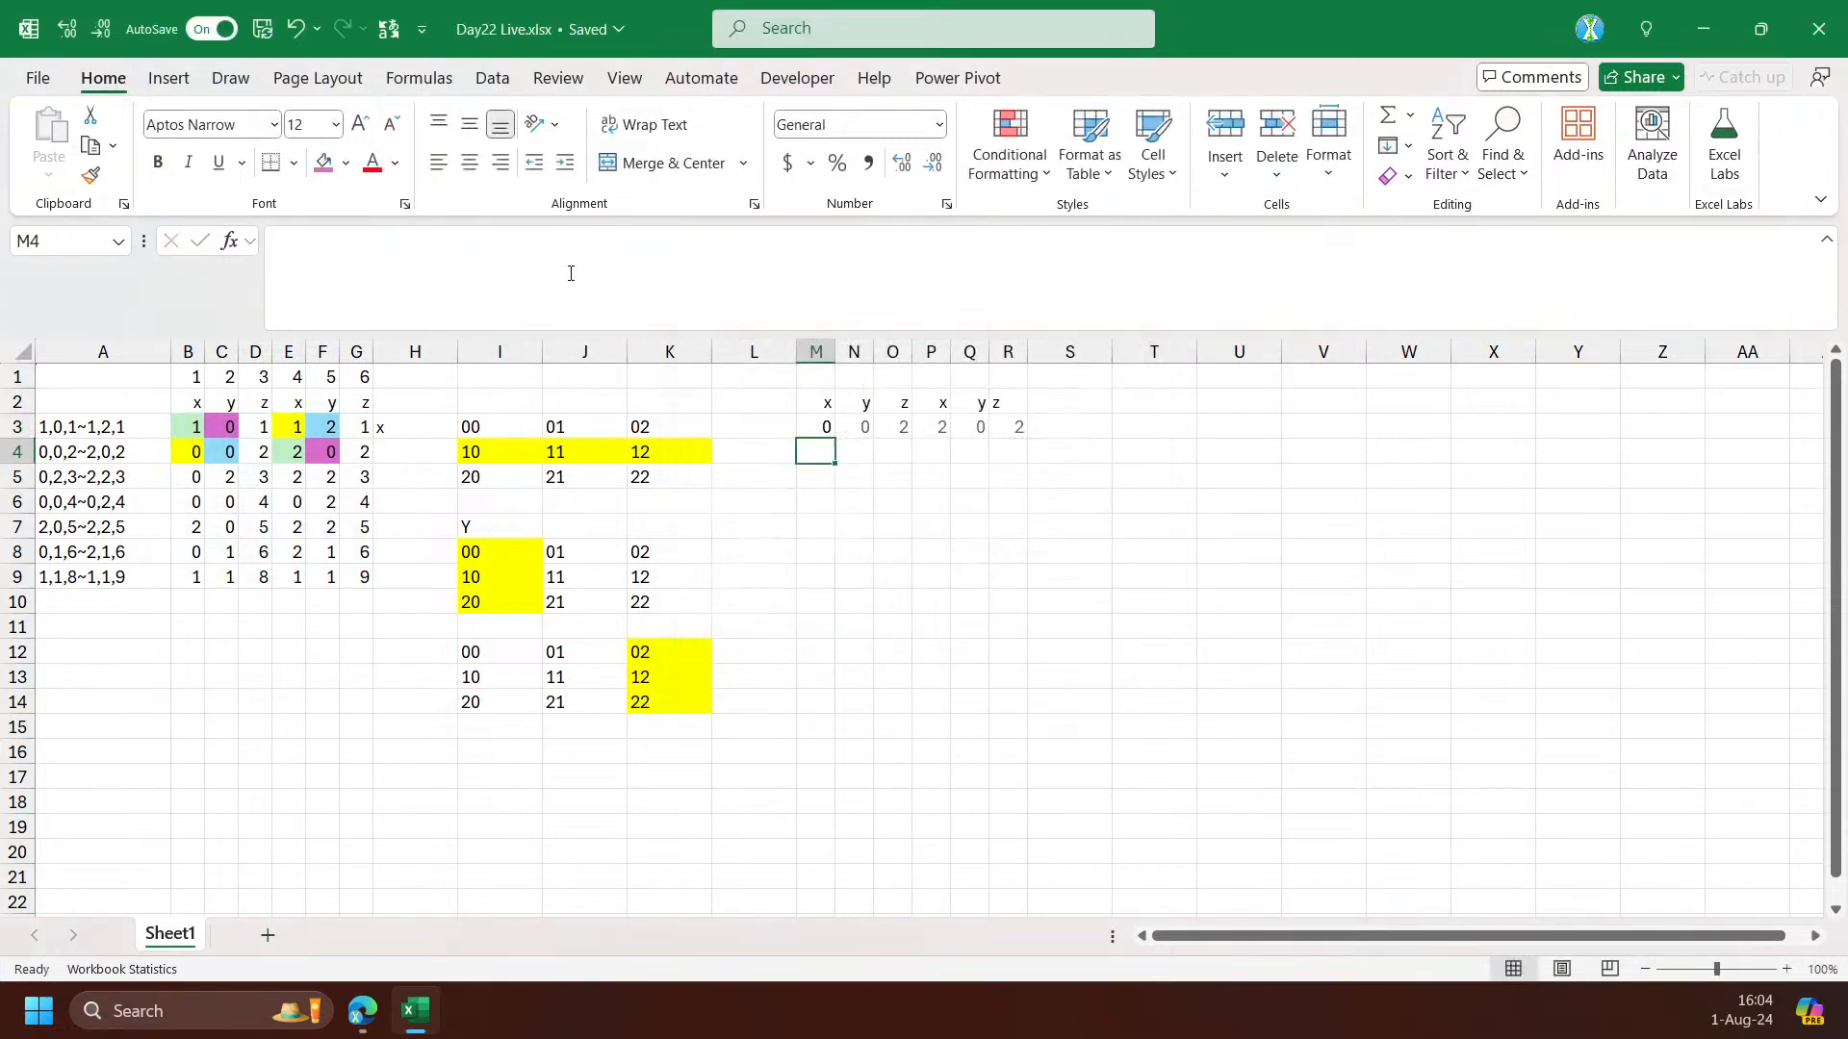
Compare the M3 result with the second brick's row, and check which column numbers hold the start and end z coordinates
click(198, 453)
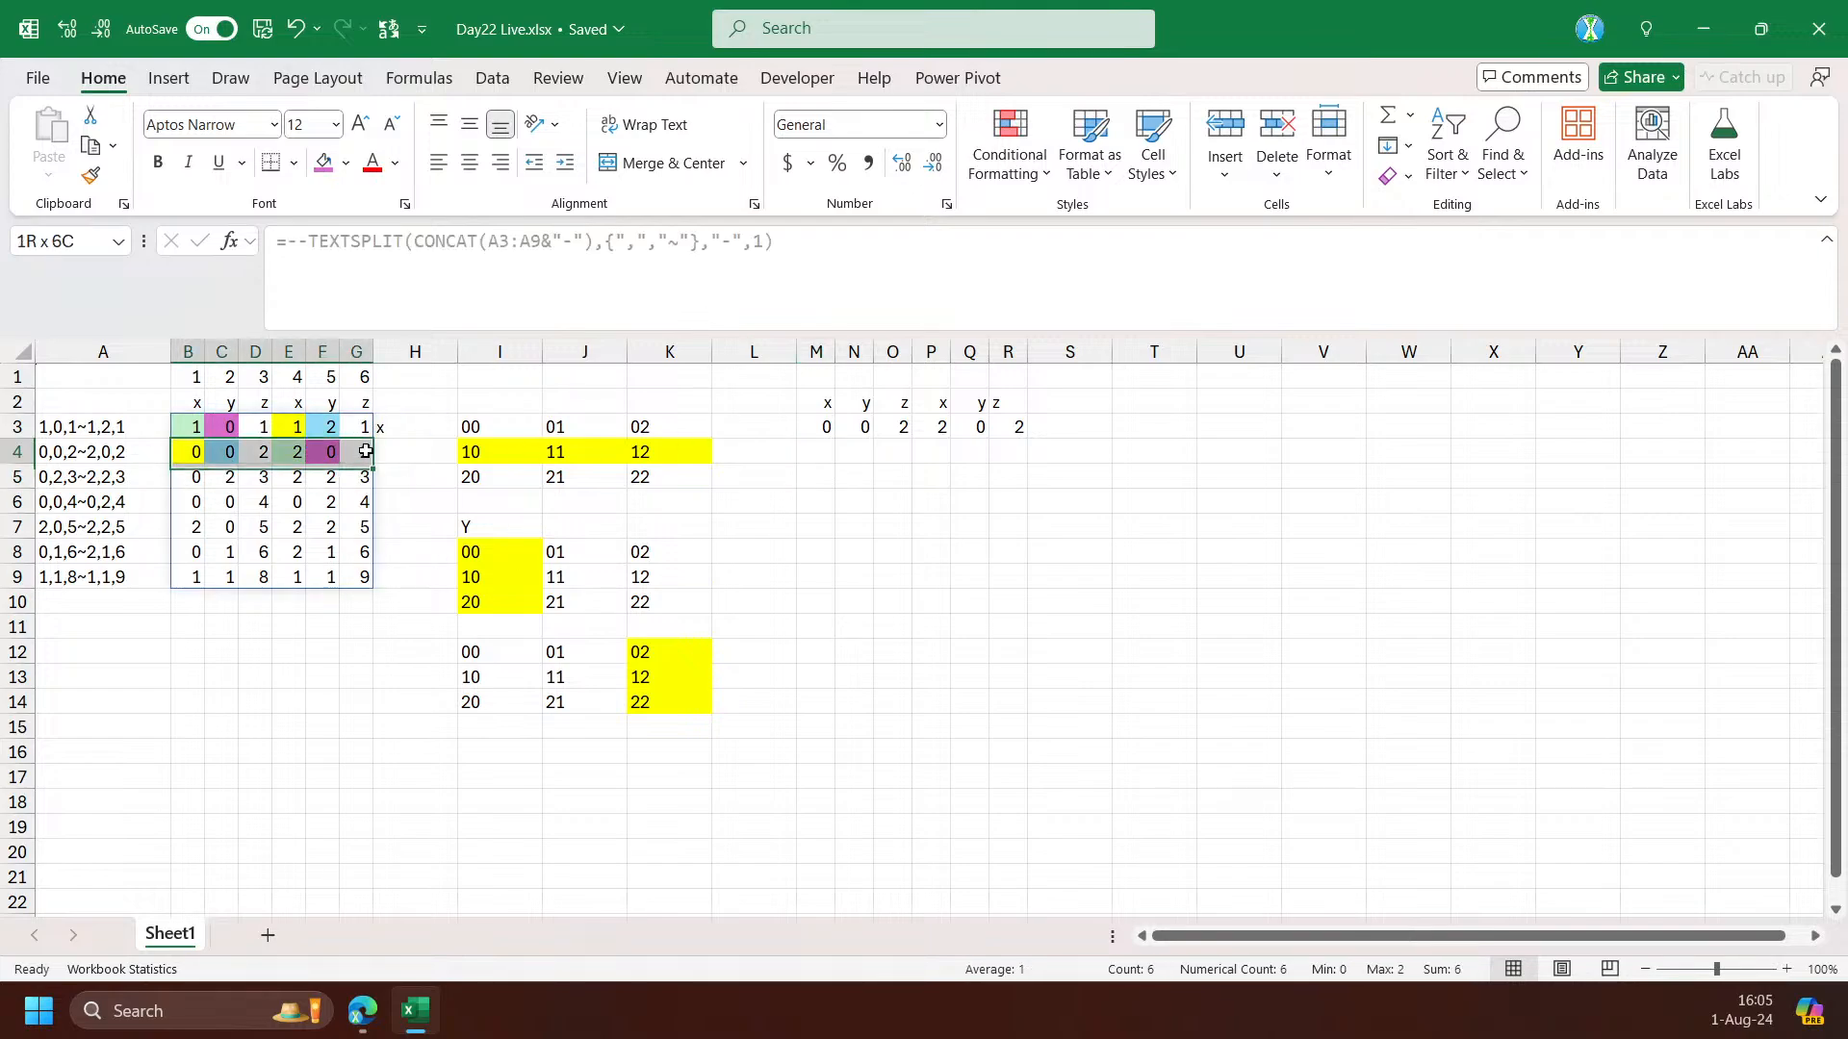
click(834, 432)
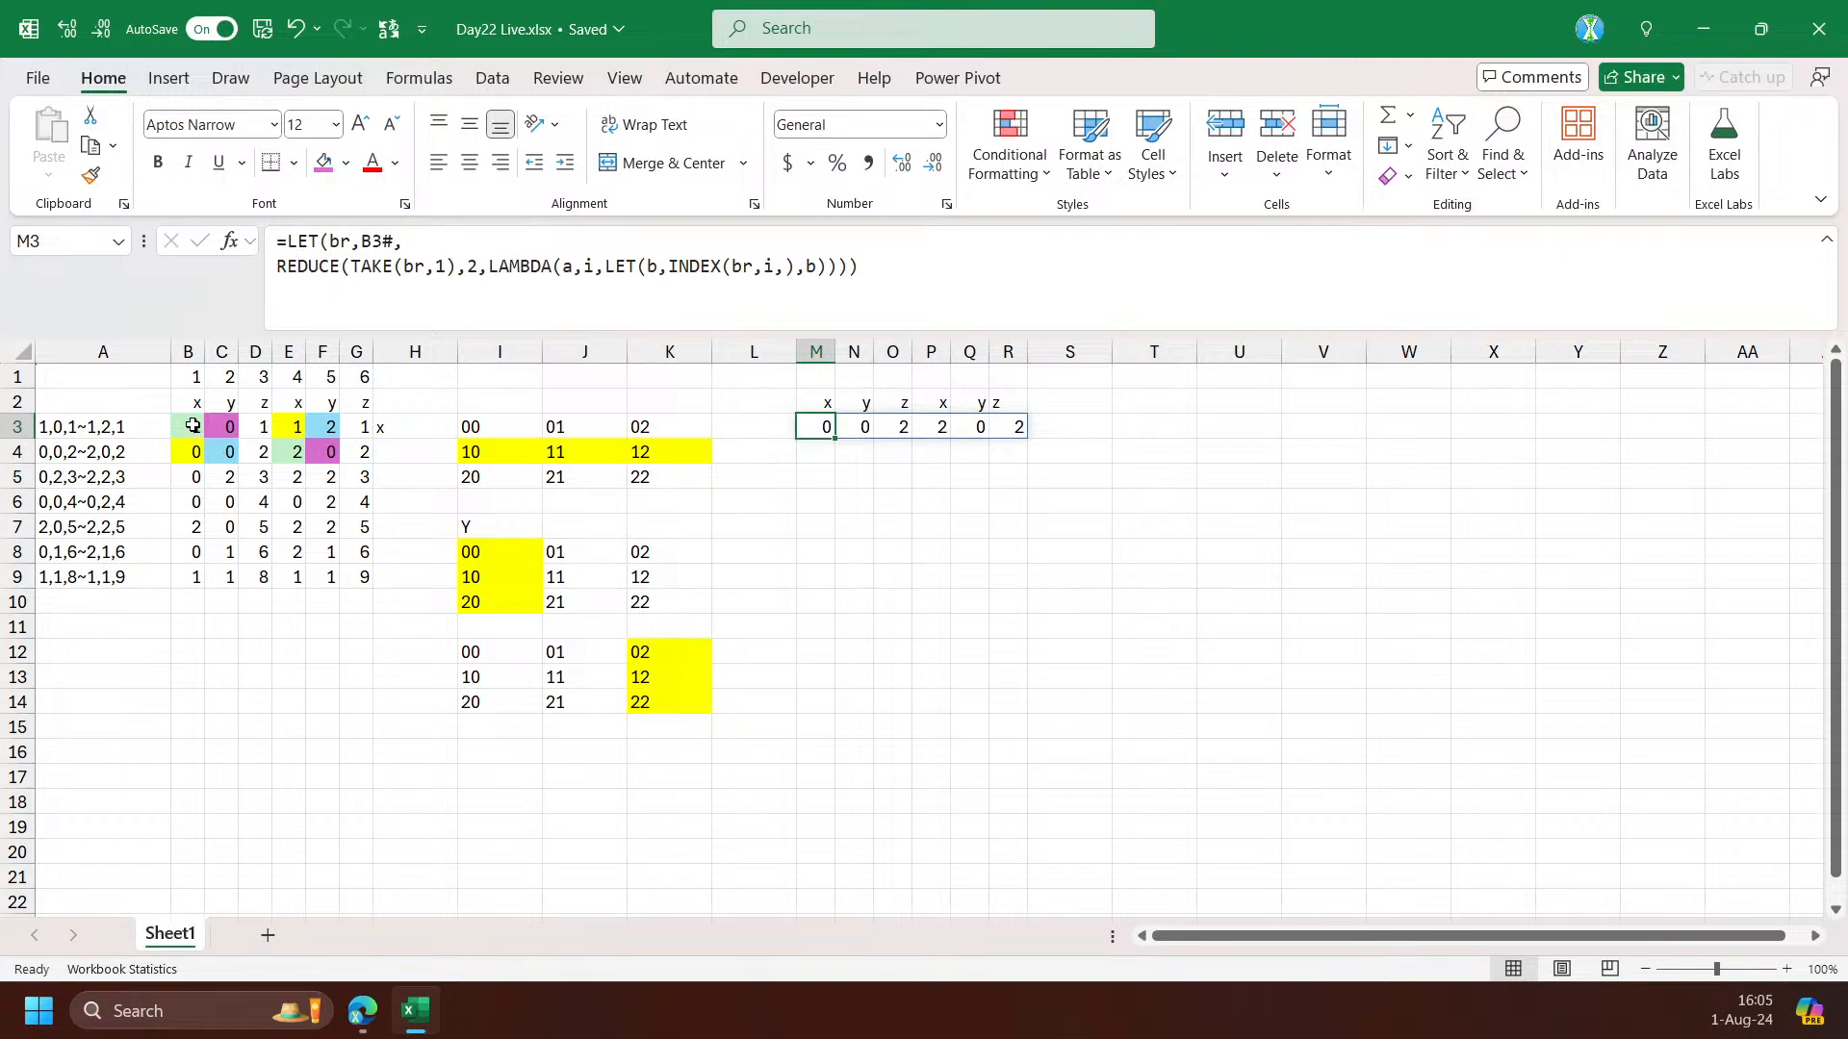
click(193, 377)
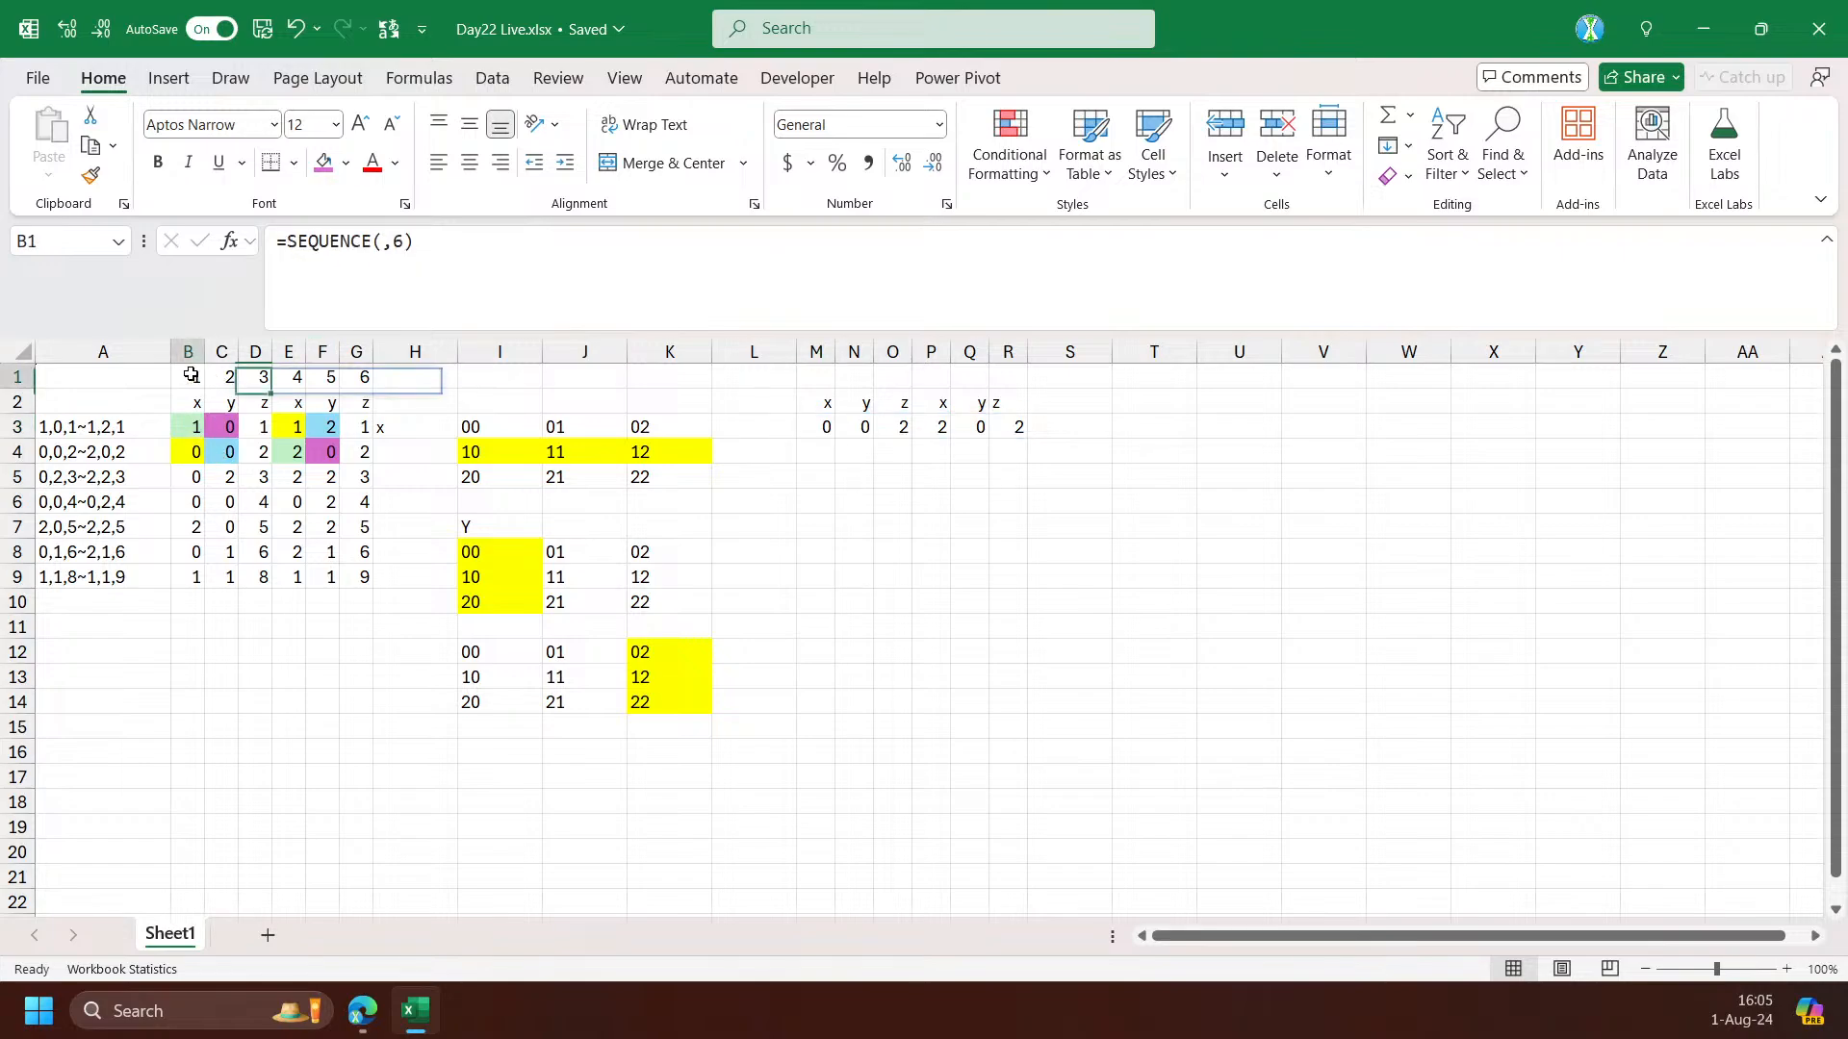
drag(258, 427, 255, 580)
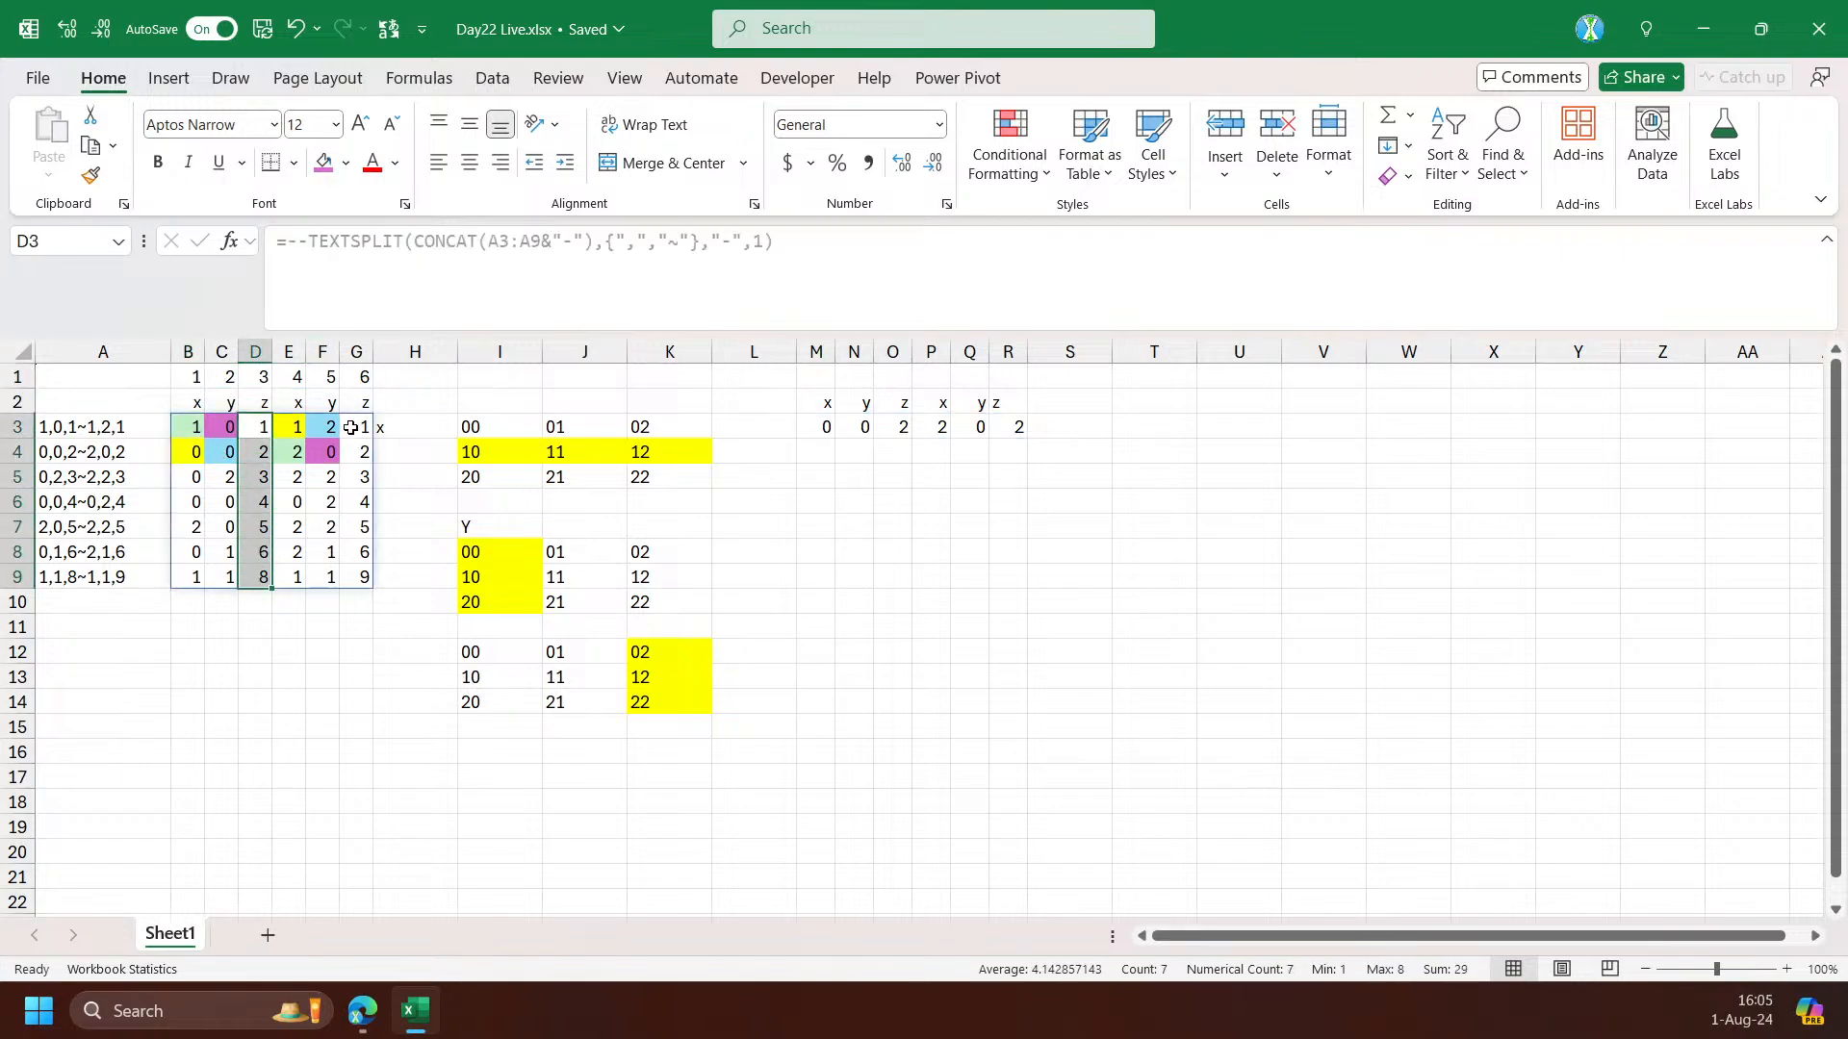
drag(356, 427, 347, 575)
click(255, 376)
click(364, 379)
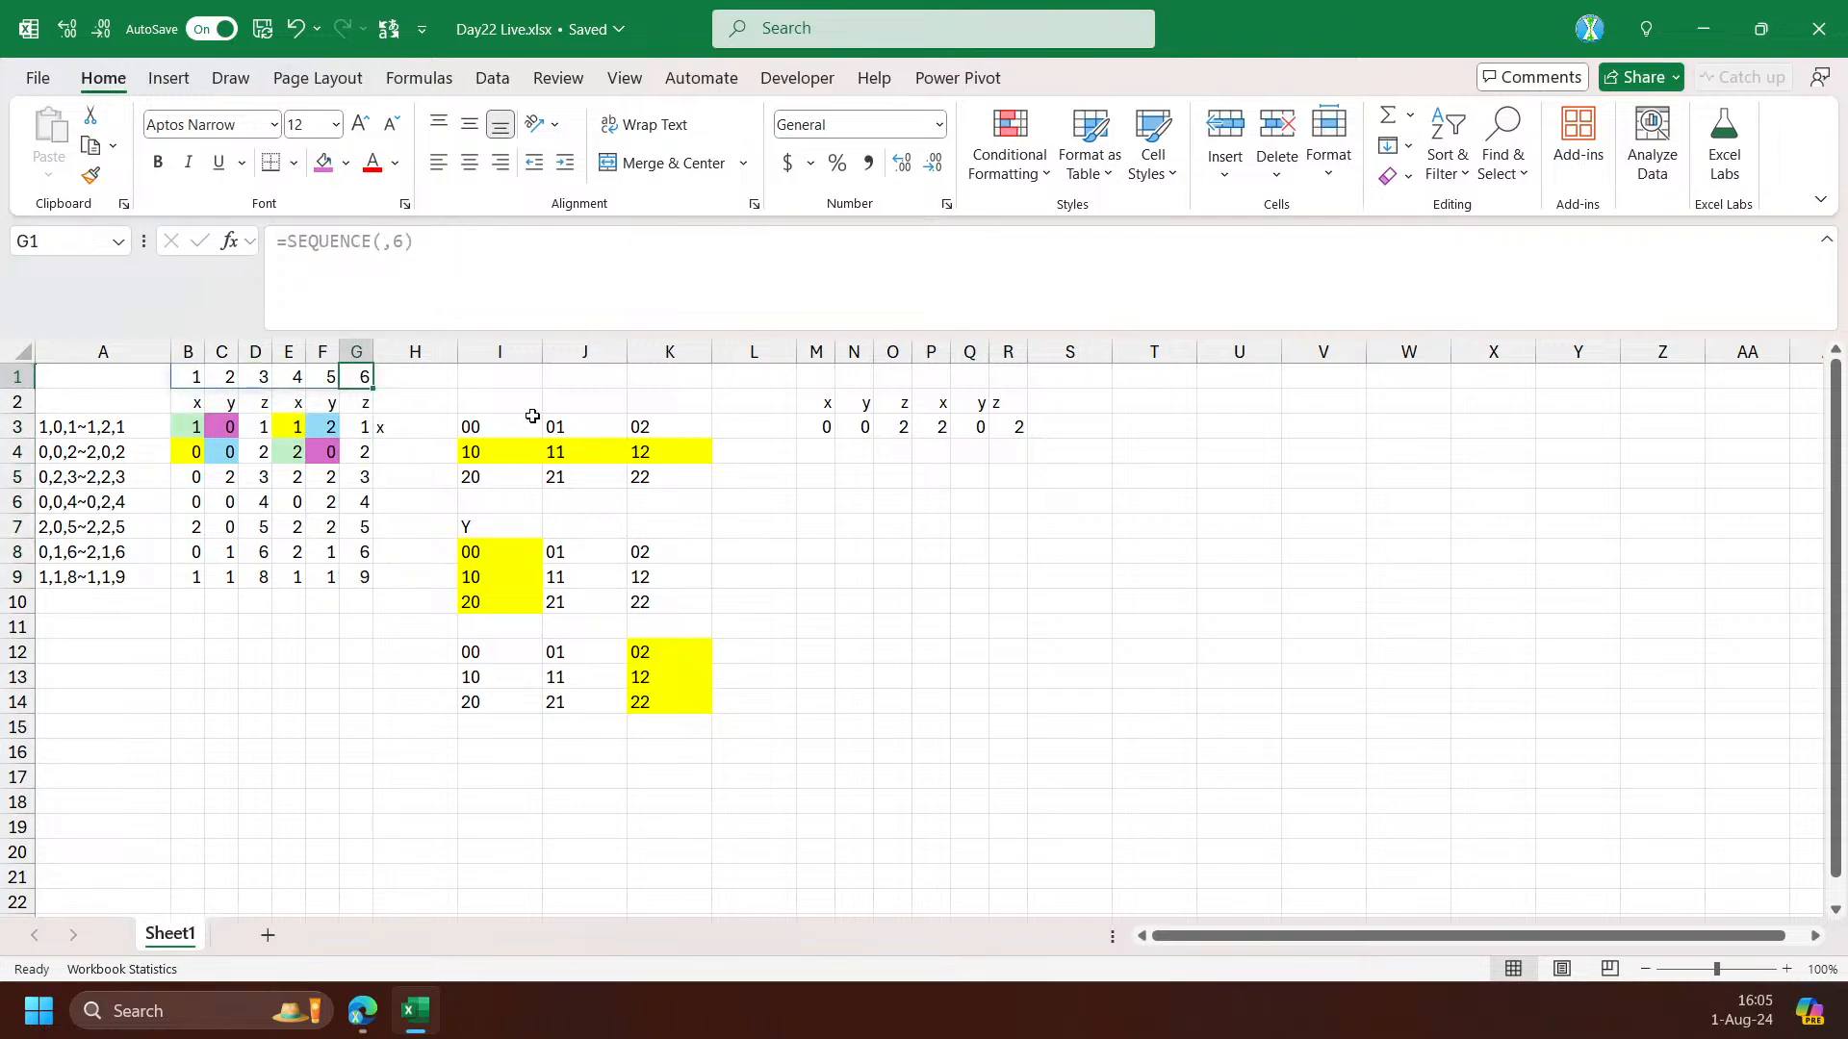
click(826, 404)
click(823, 429)
key(ctrl+z)
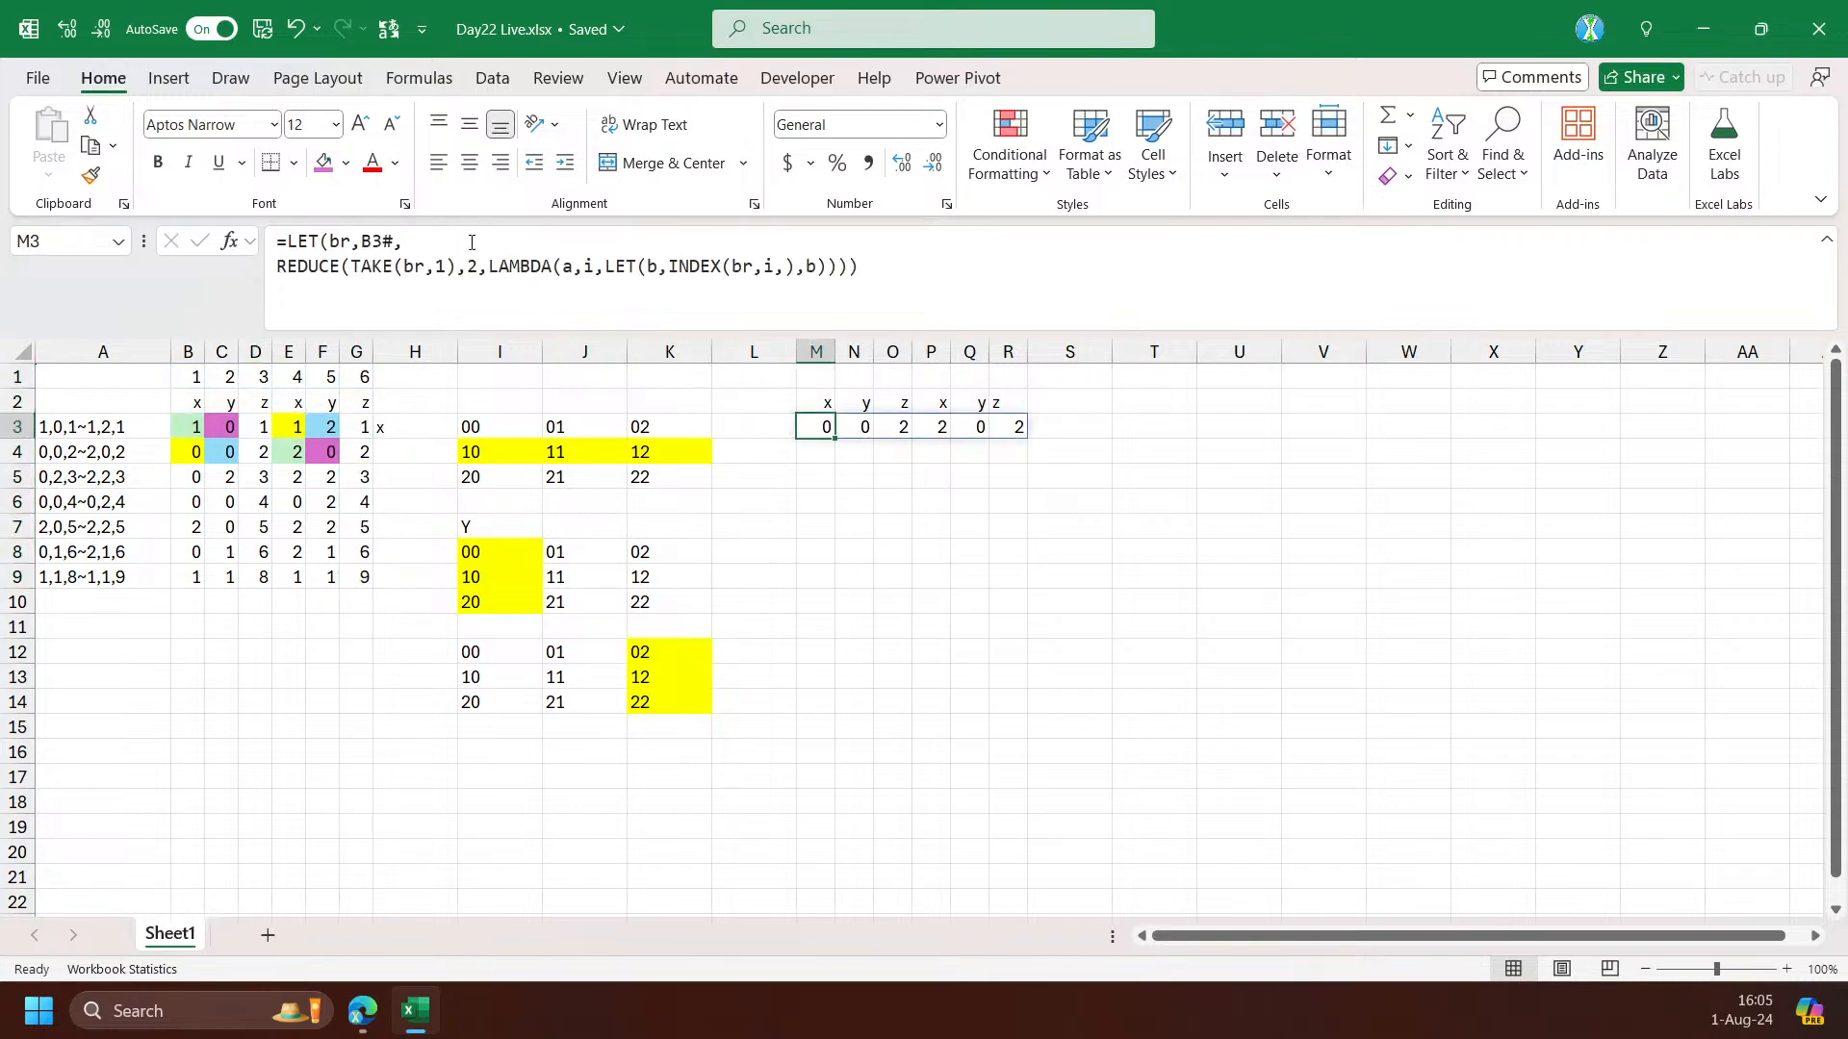
Define a variable c as SEQUENCE(,6) in the outer LET of the M3 formula
click(470, 240)
text(c,)
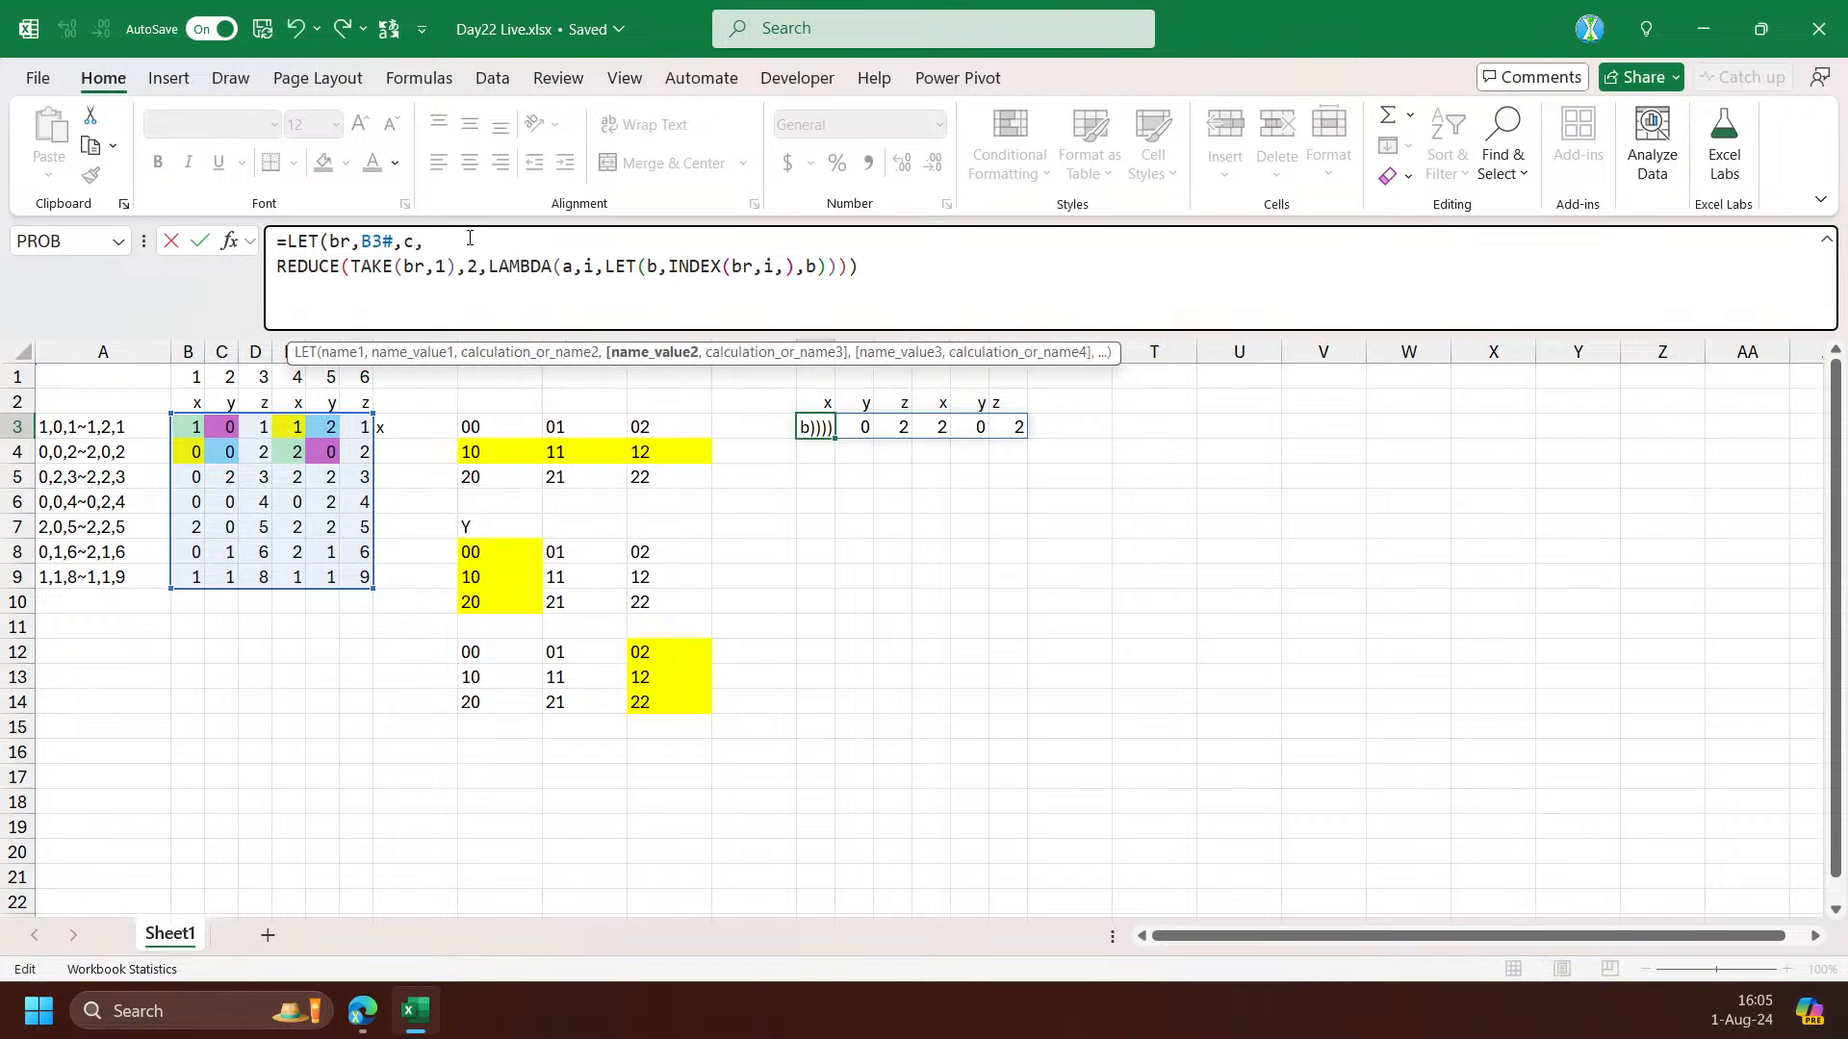
text(SEQUENCE(,+)
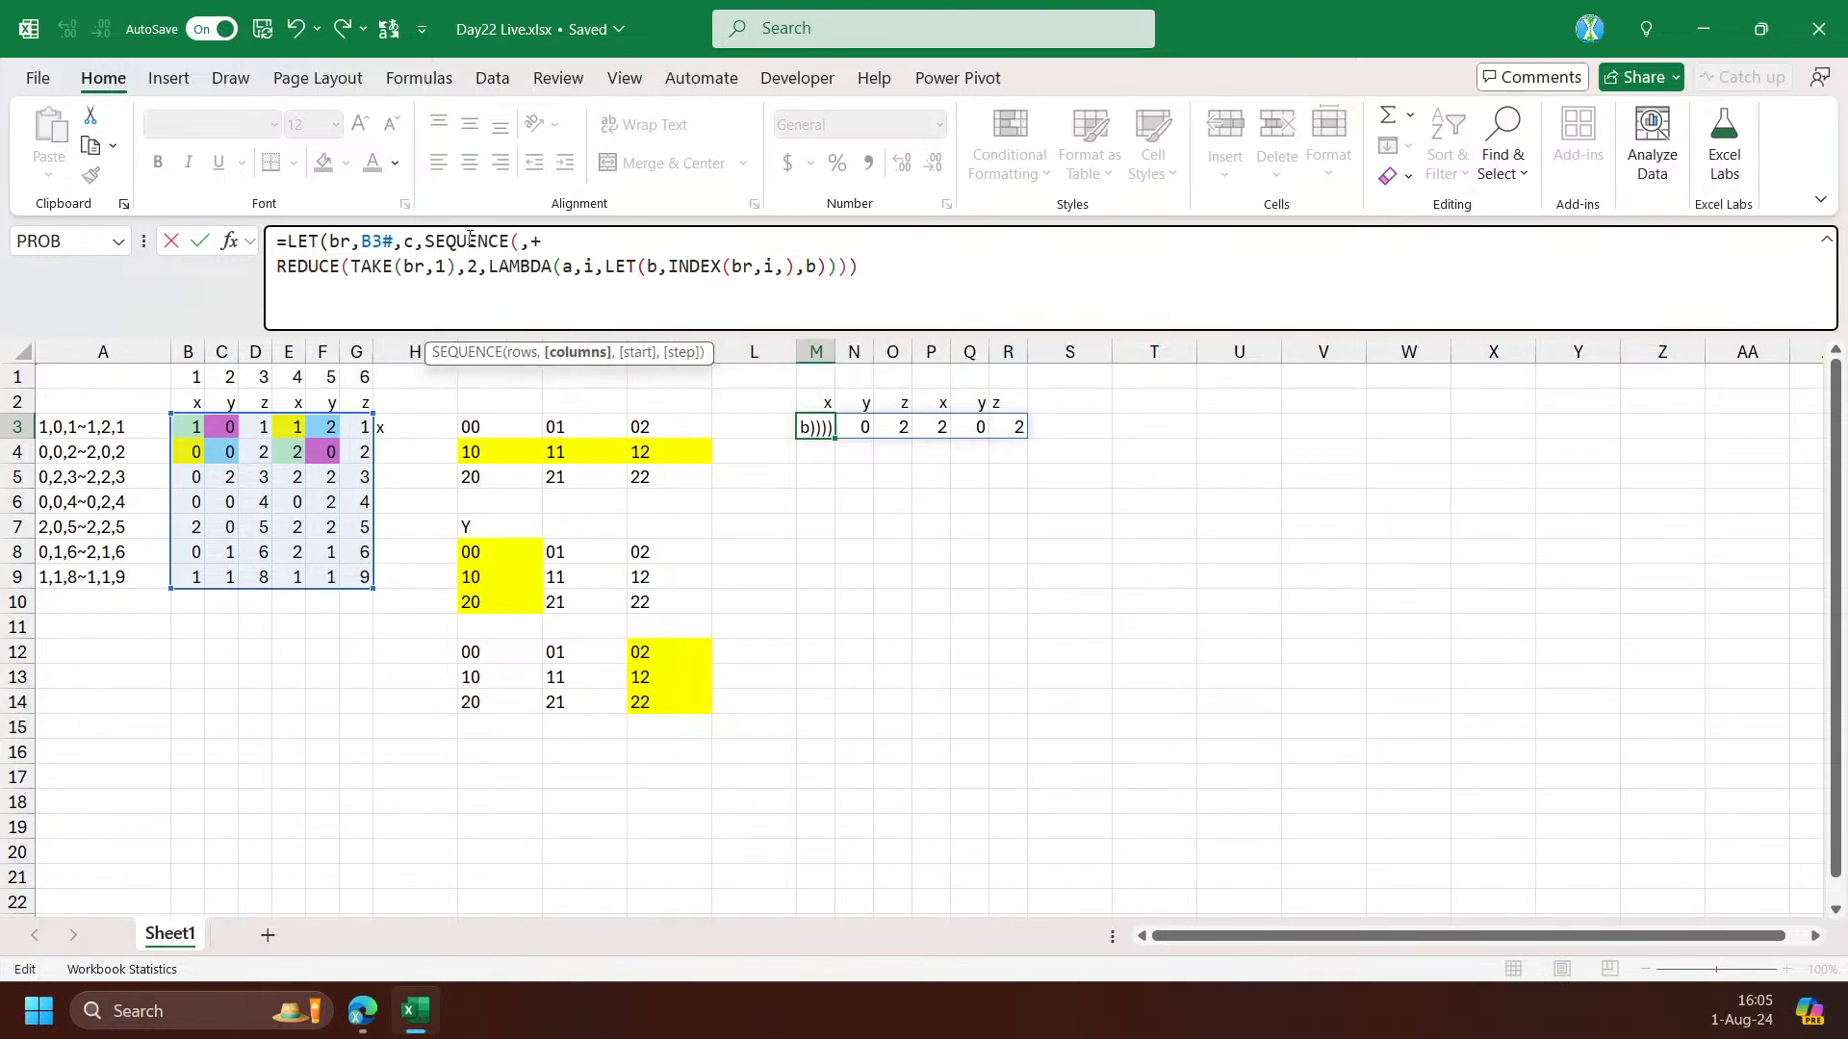
key(BackSpace)
text(6),)
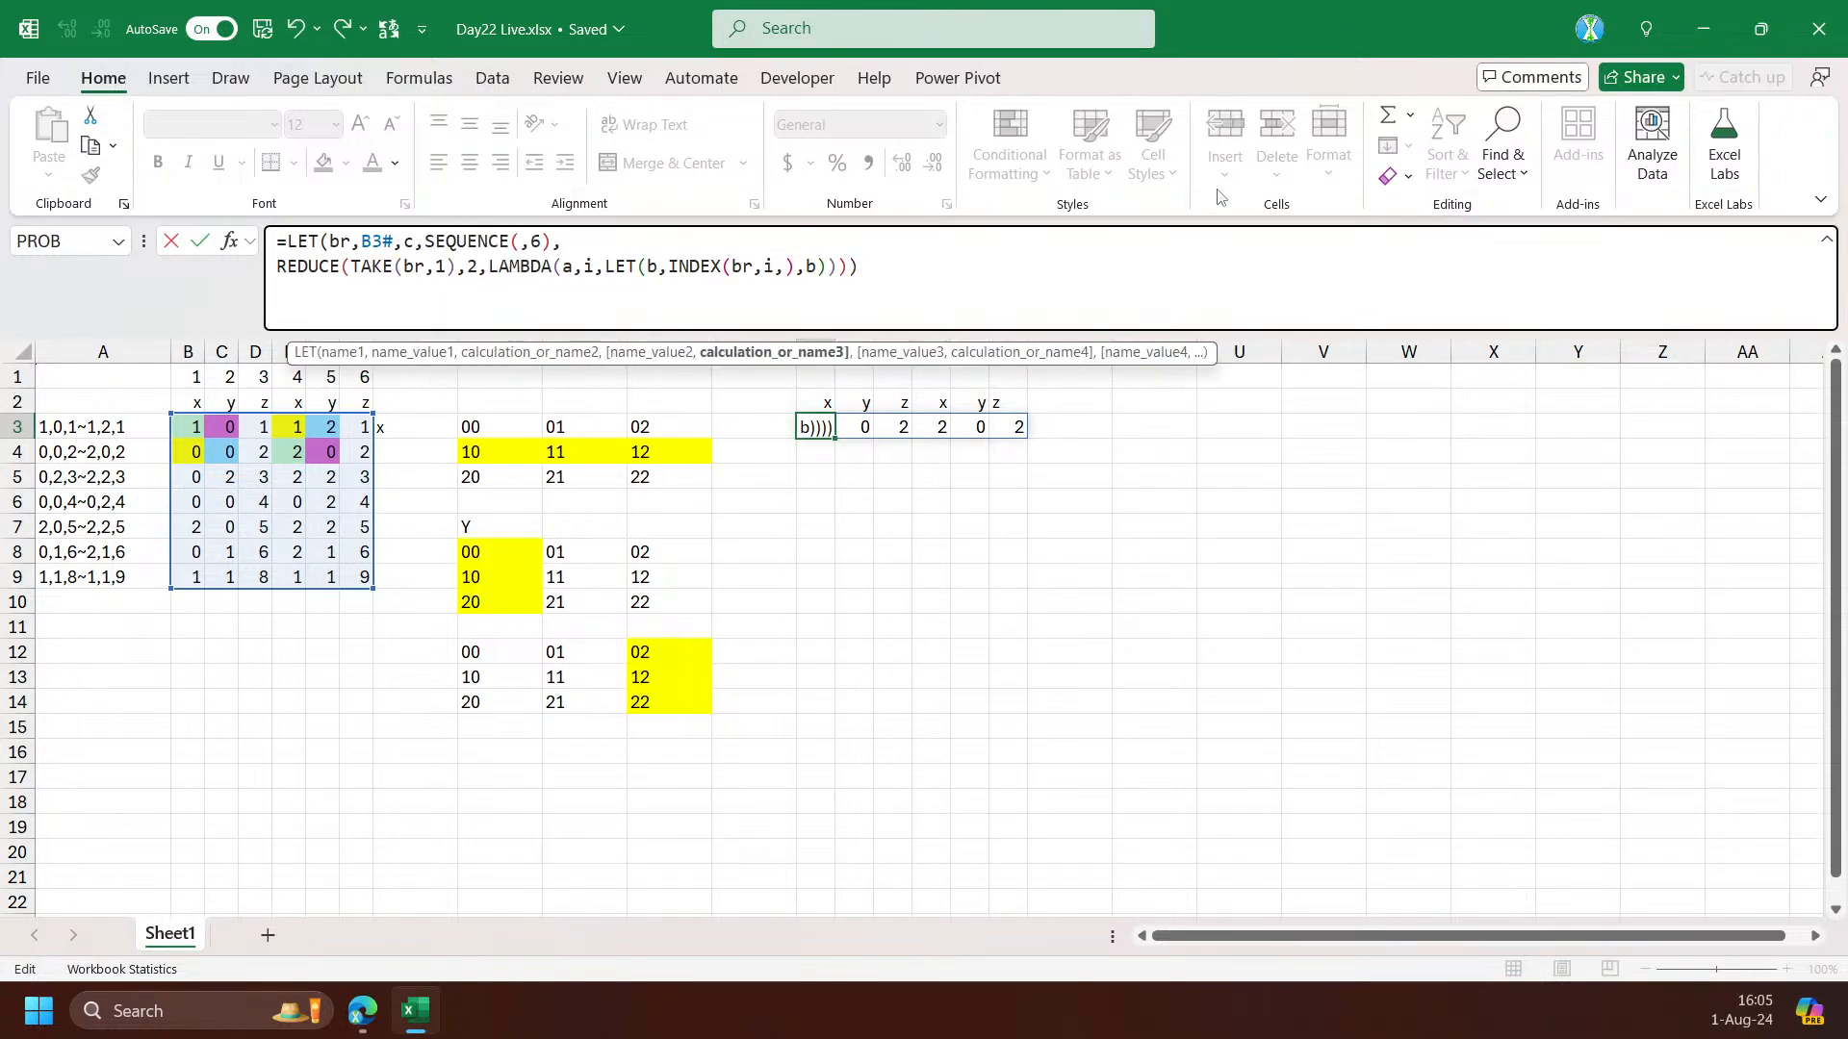
Remove the returned b from the inner LET, break the line there, and enlarge the formula editing area
click(814, 269)
key(BackSpace)
key(alt+Return)
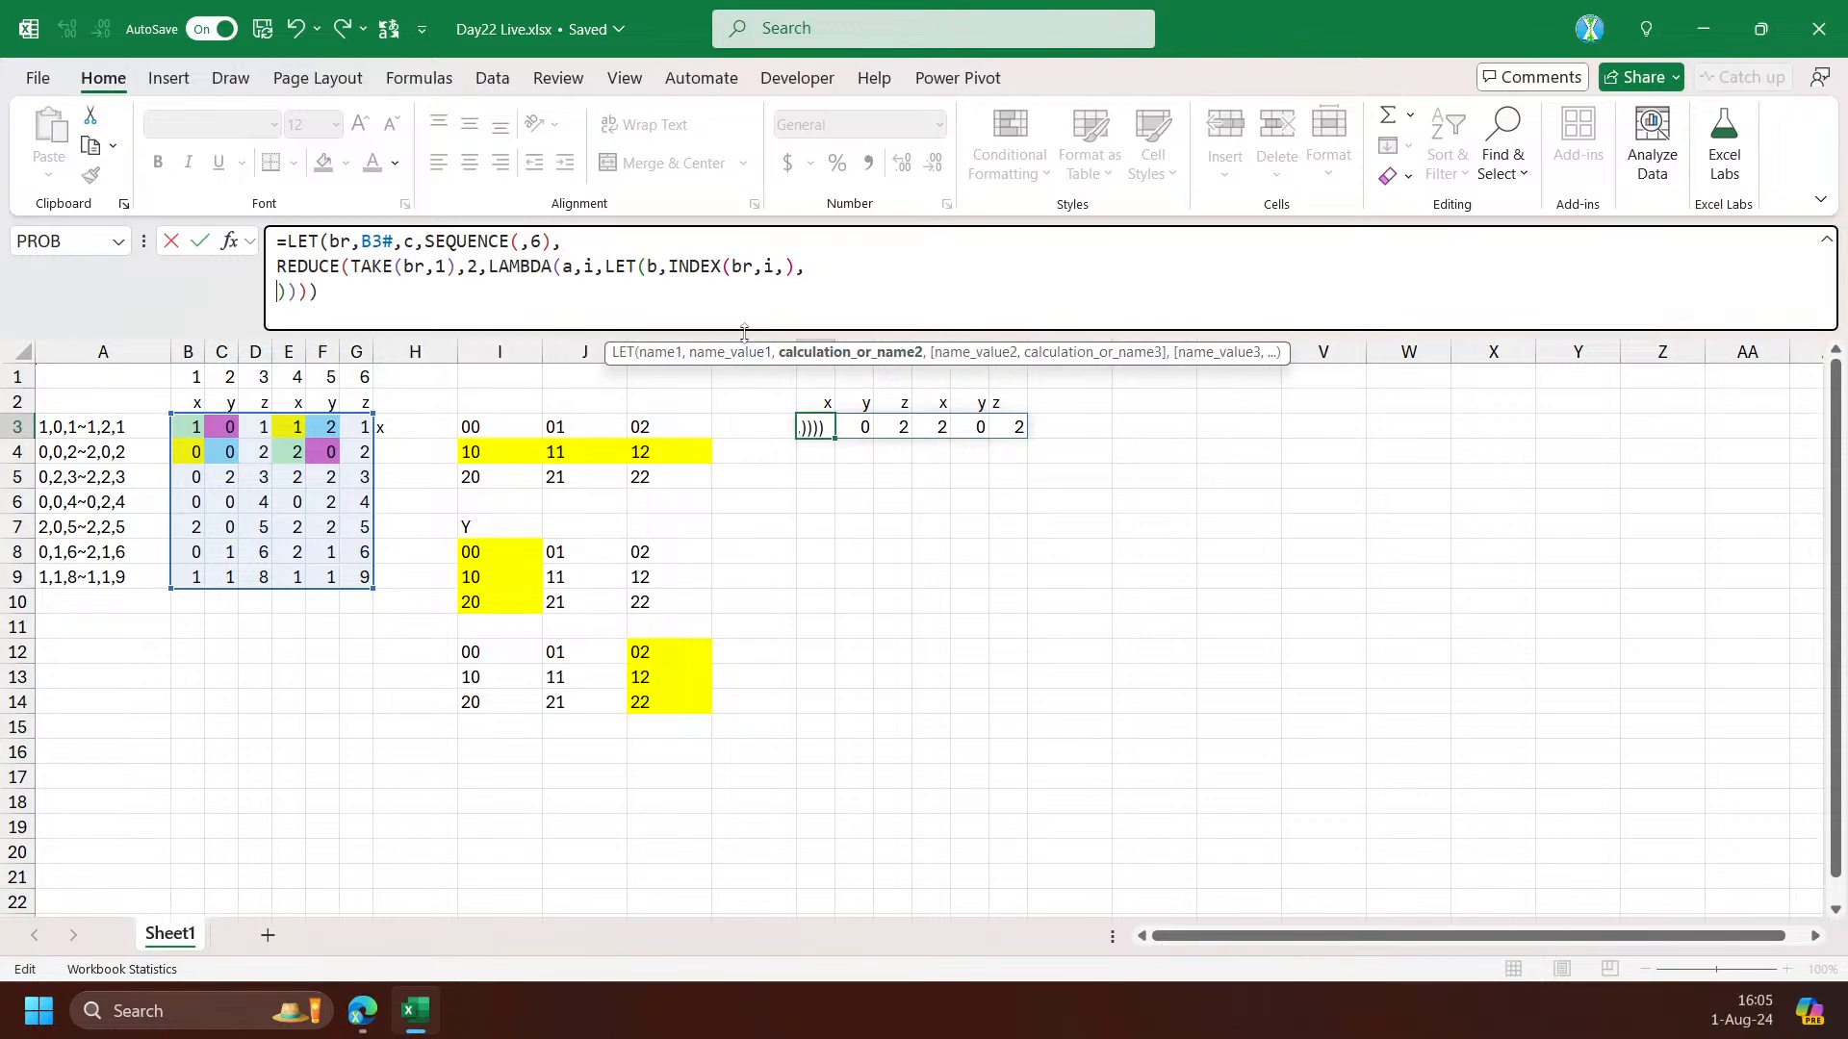
drag(743, 334, 733, 484)
Enter the x comparison (INDEX(b,,1)<=INDEX(a,,4)) in parentheses as the inner LET's result
text(index)
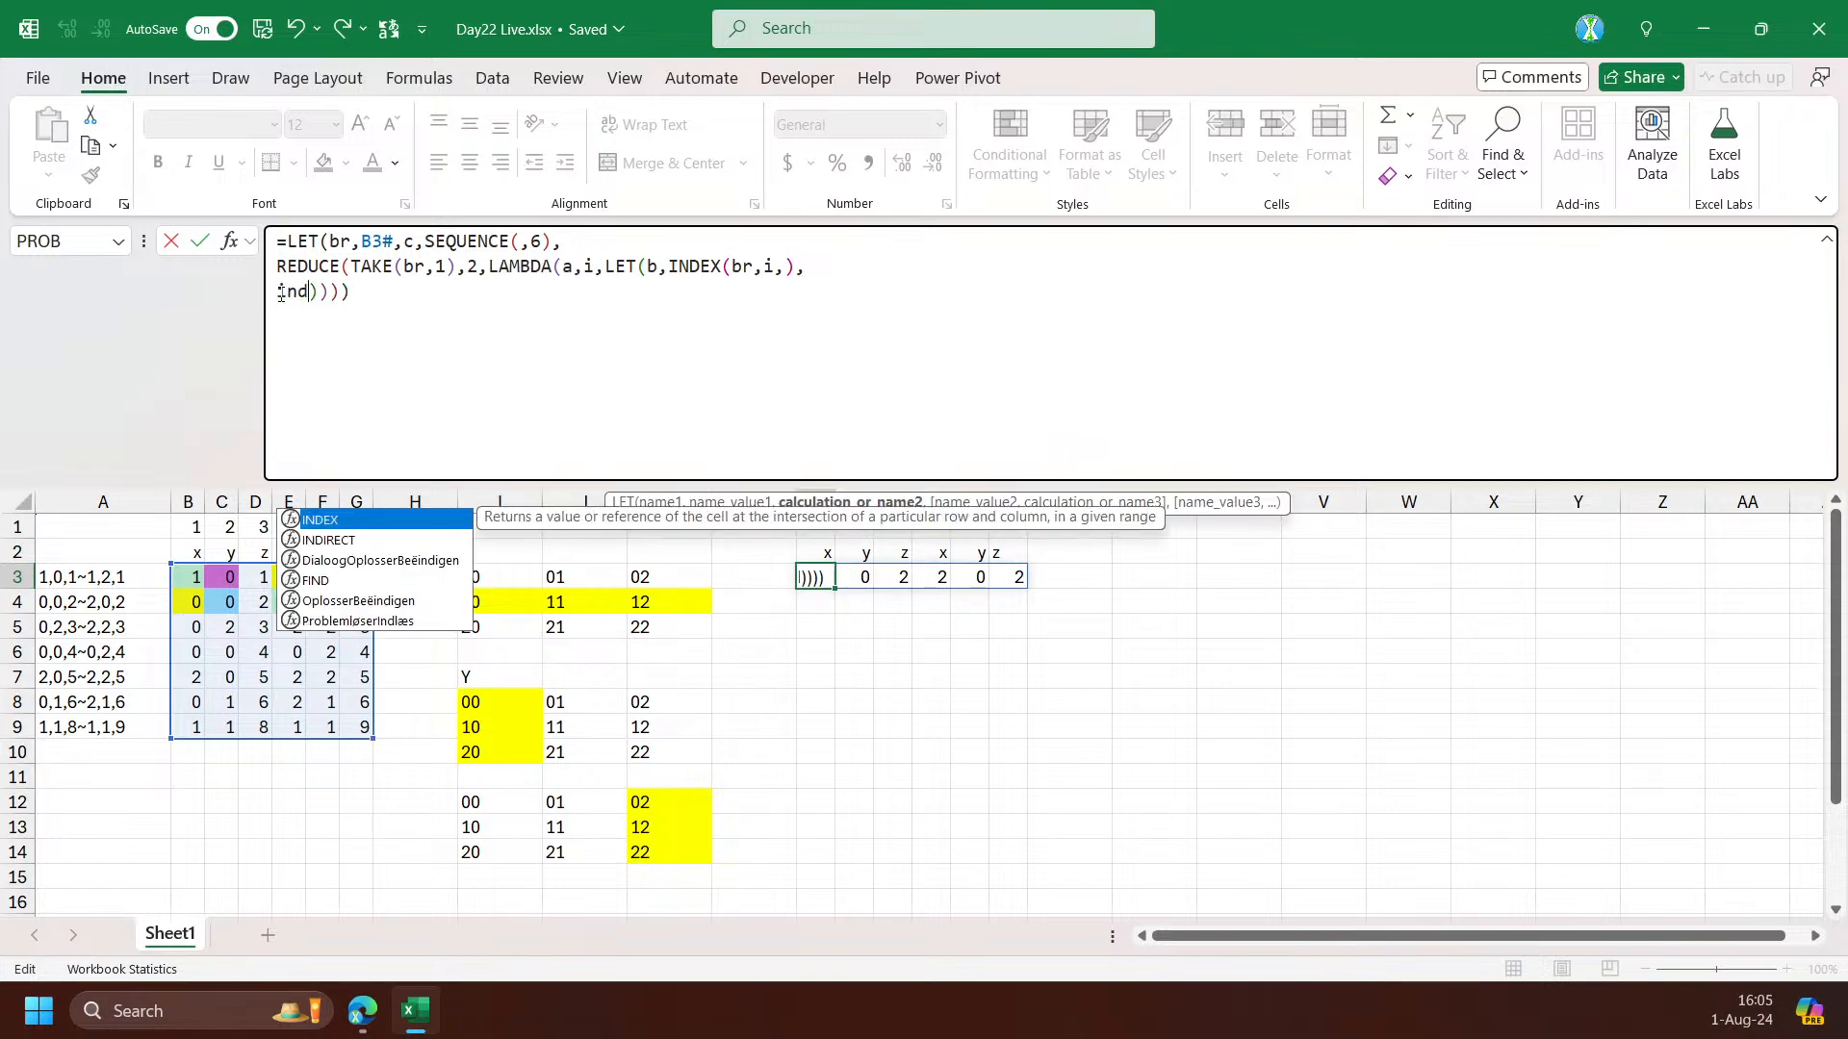
key(Tab)
text(b,,)
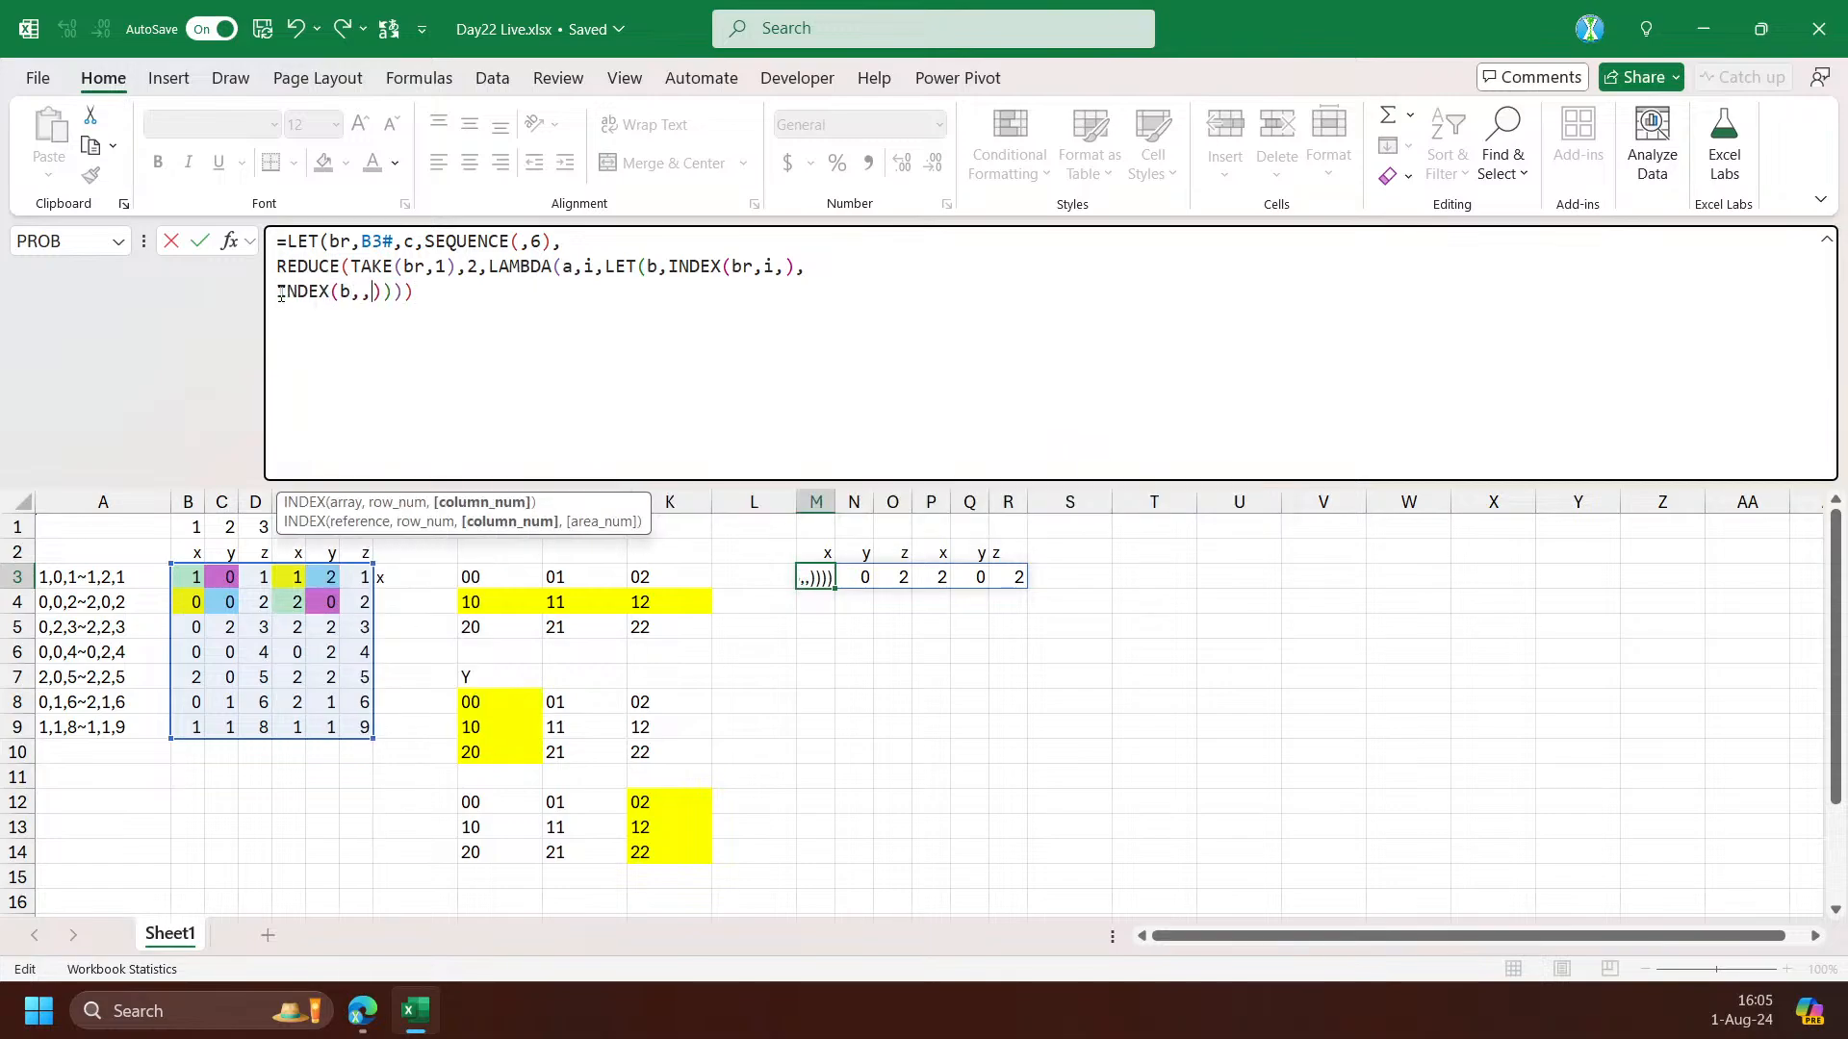
text(1)<=)
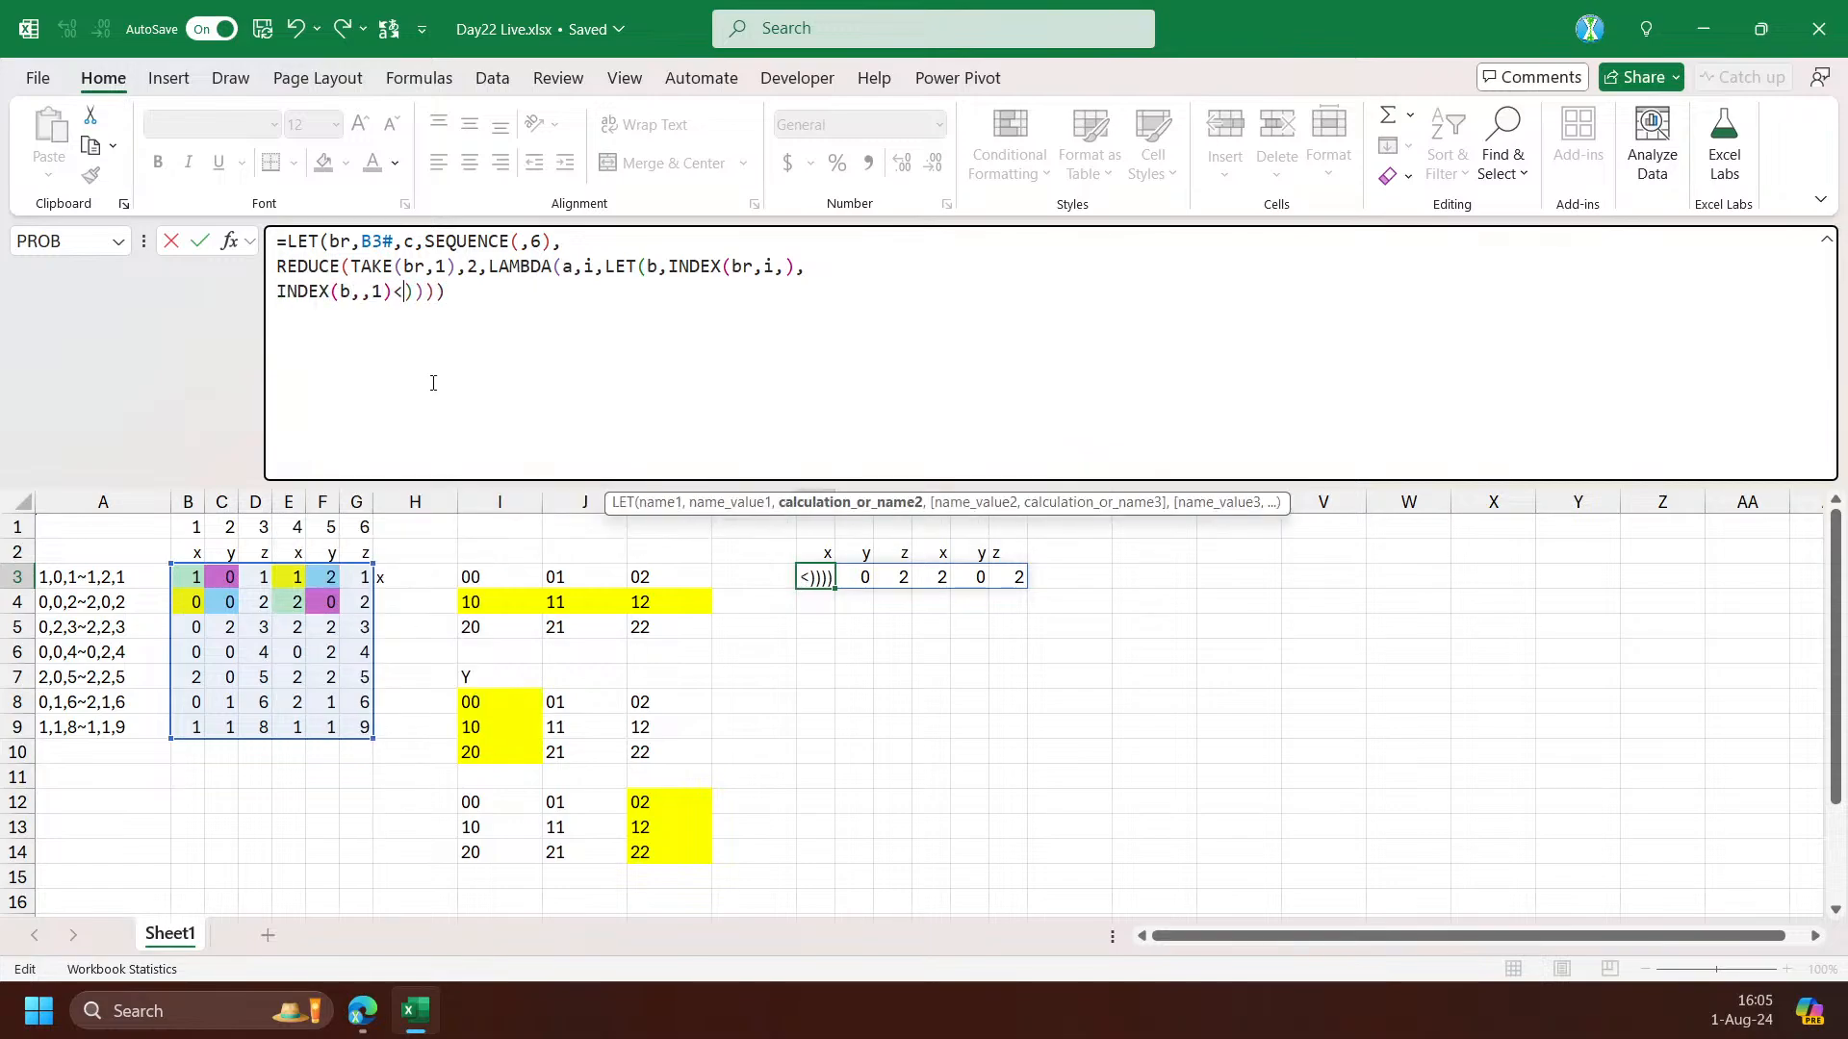
text(index)
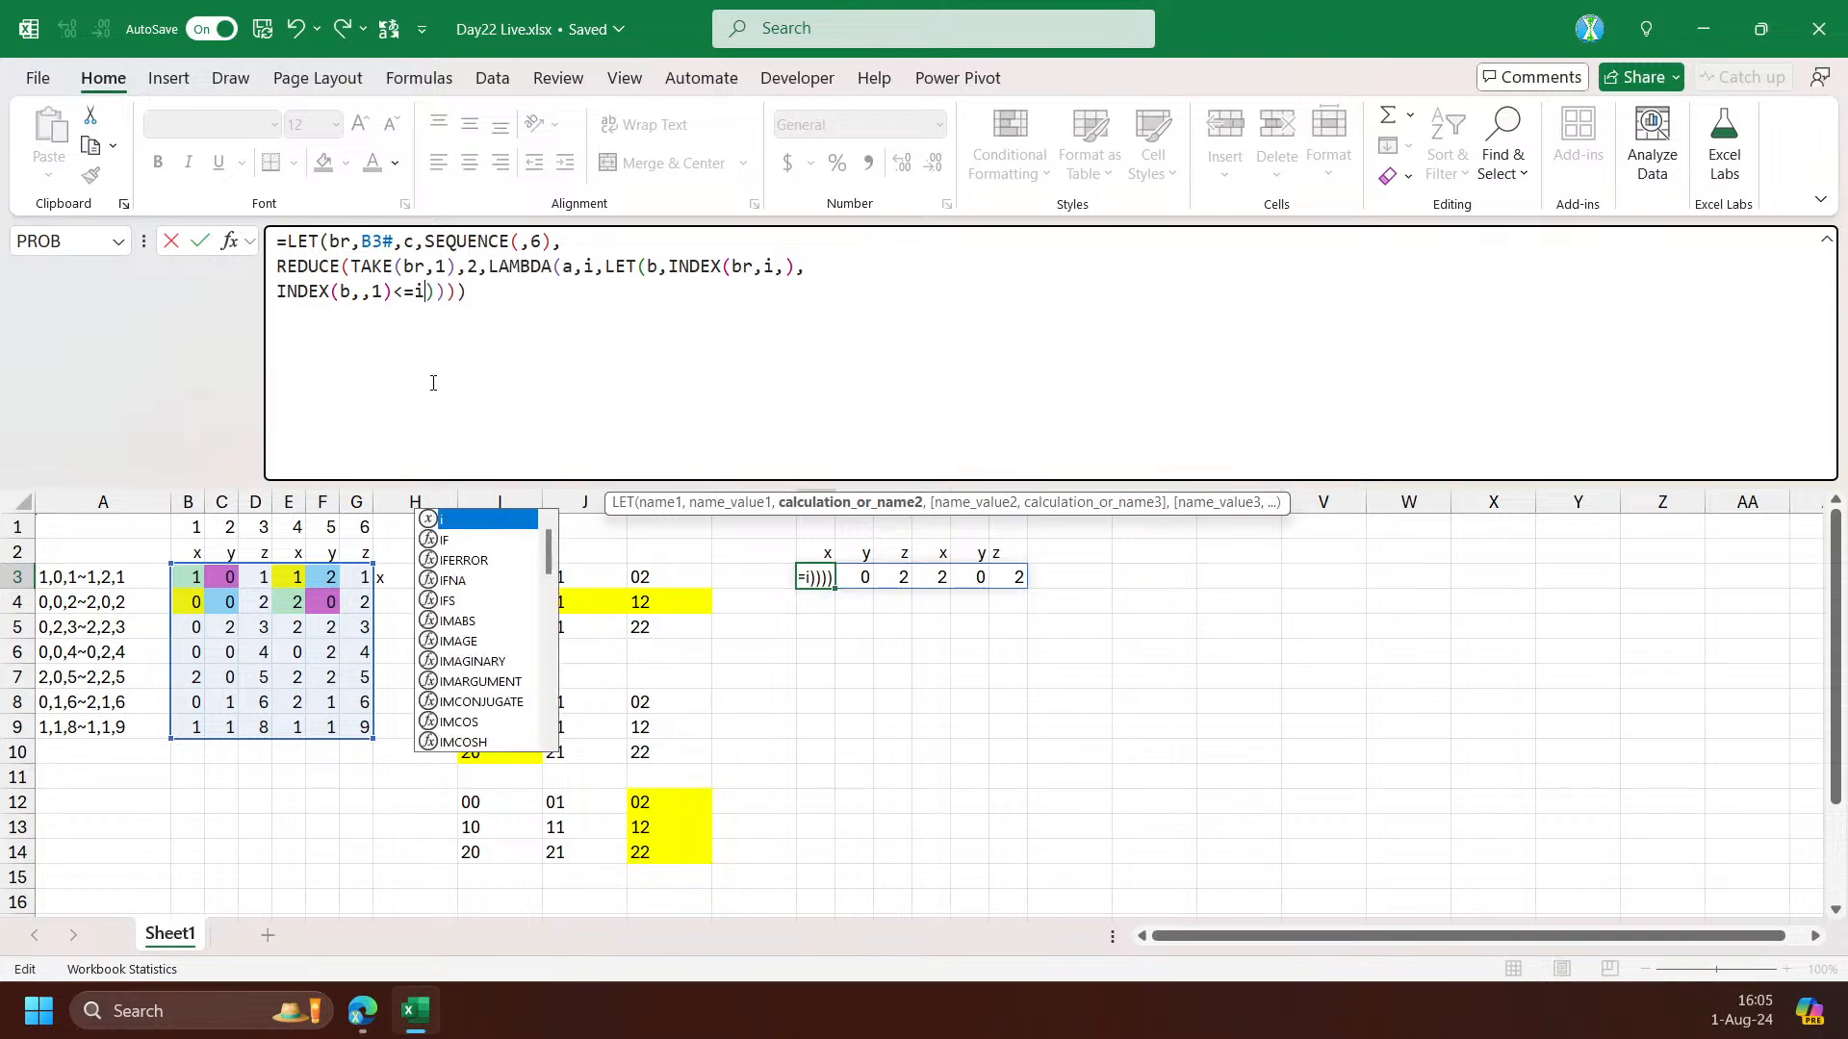
key(Tab)
text(a,,4)
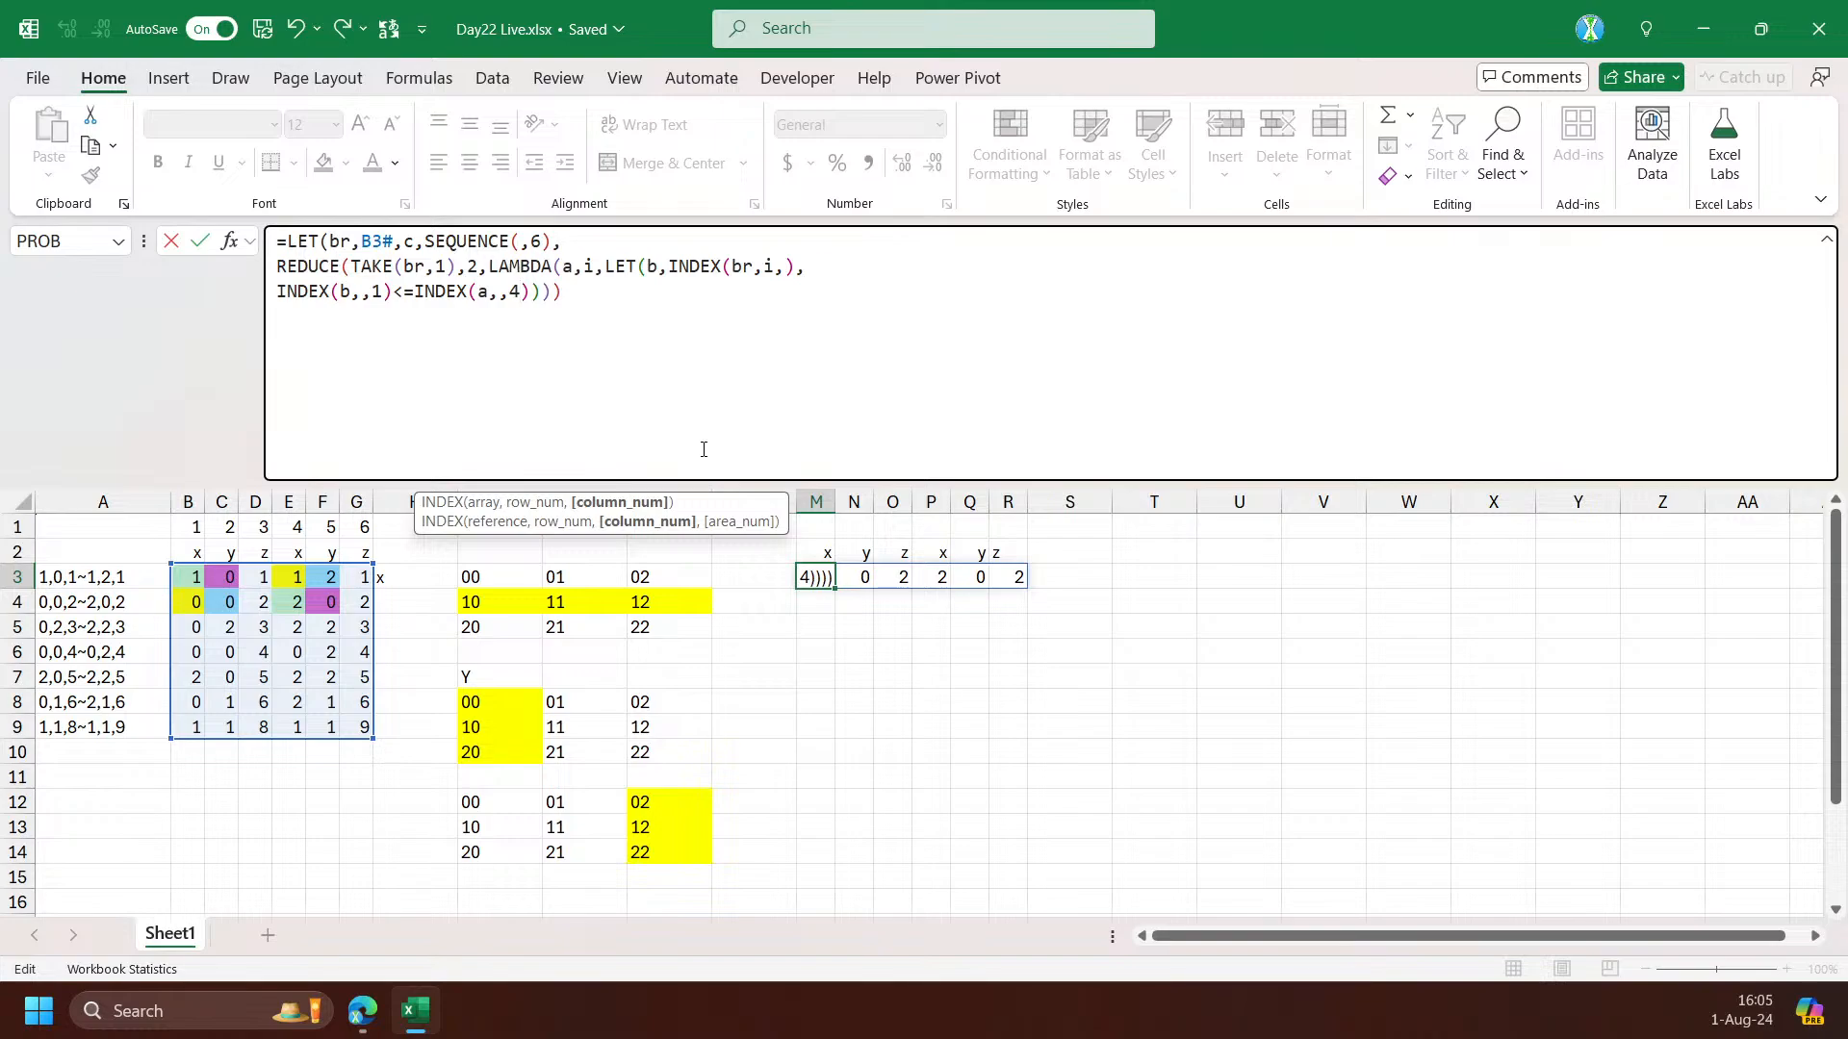
text()))
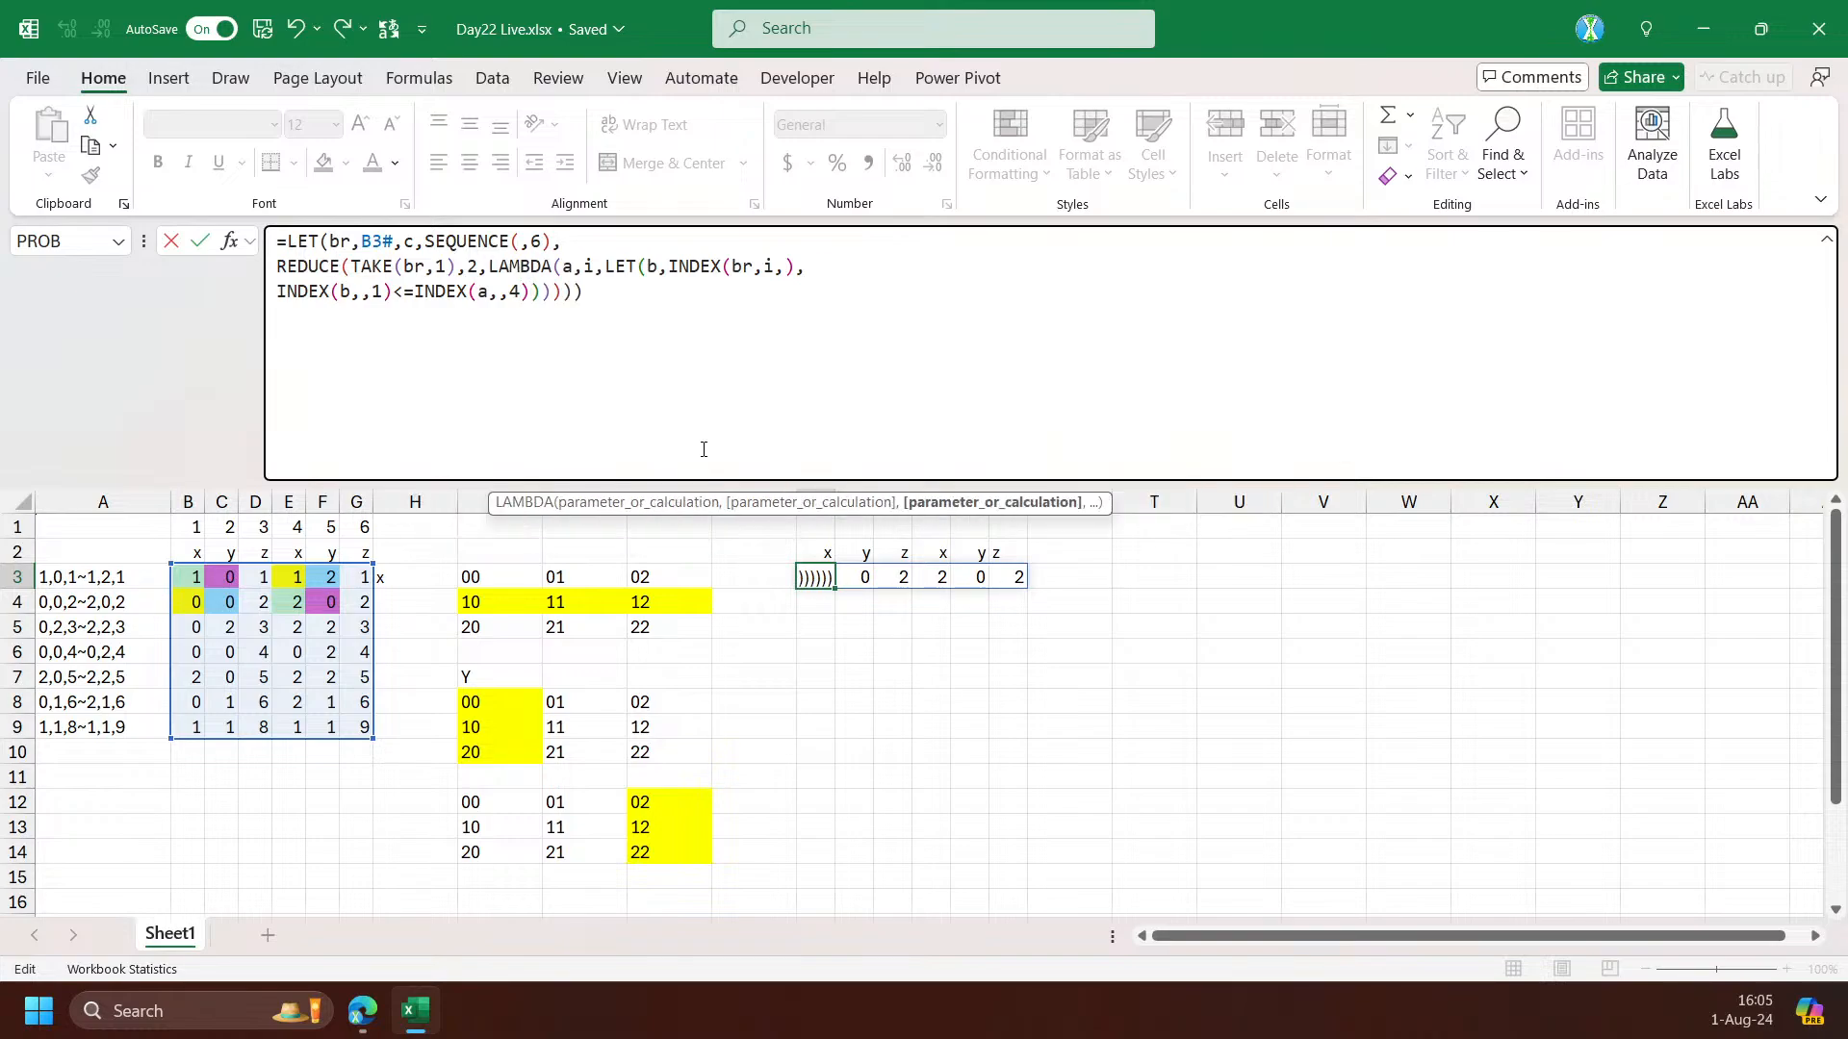
click(276, 298)
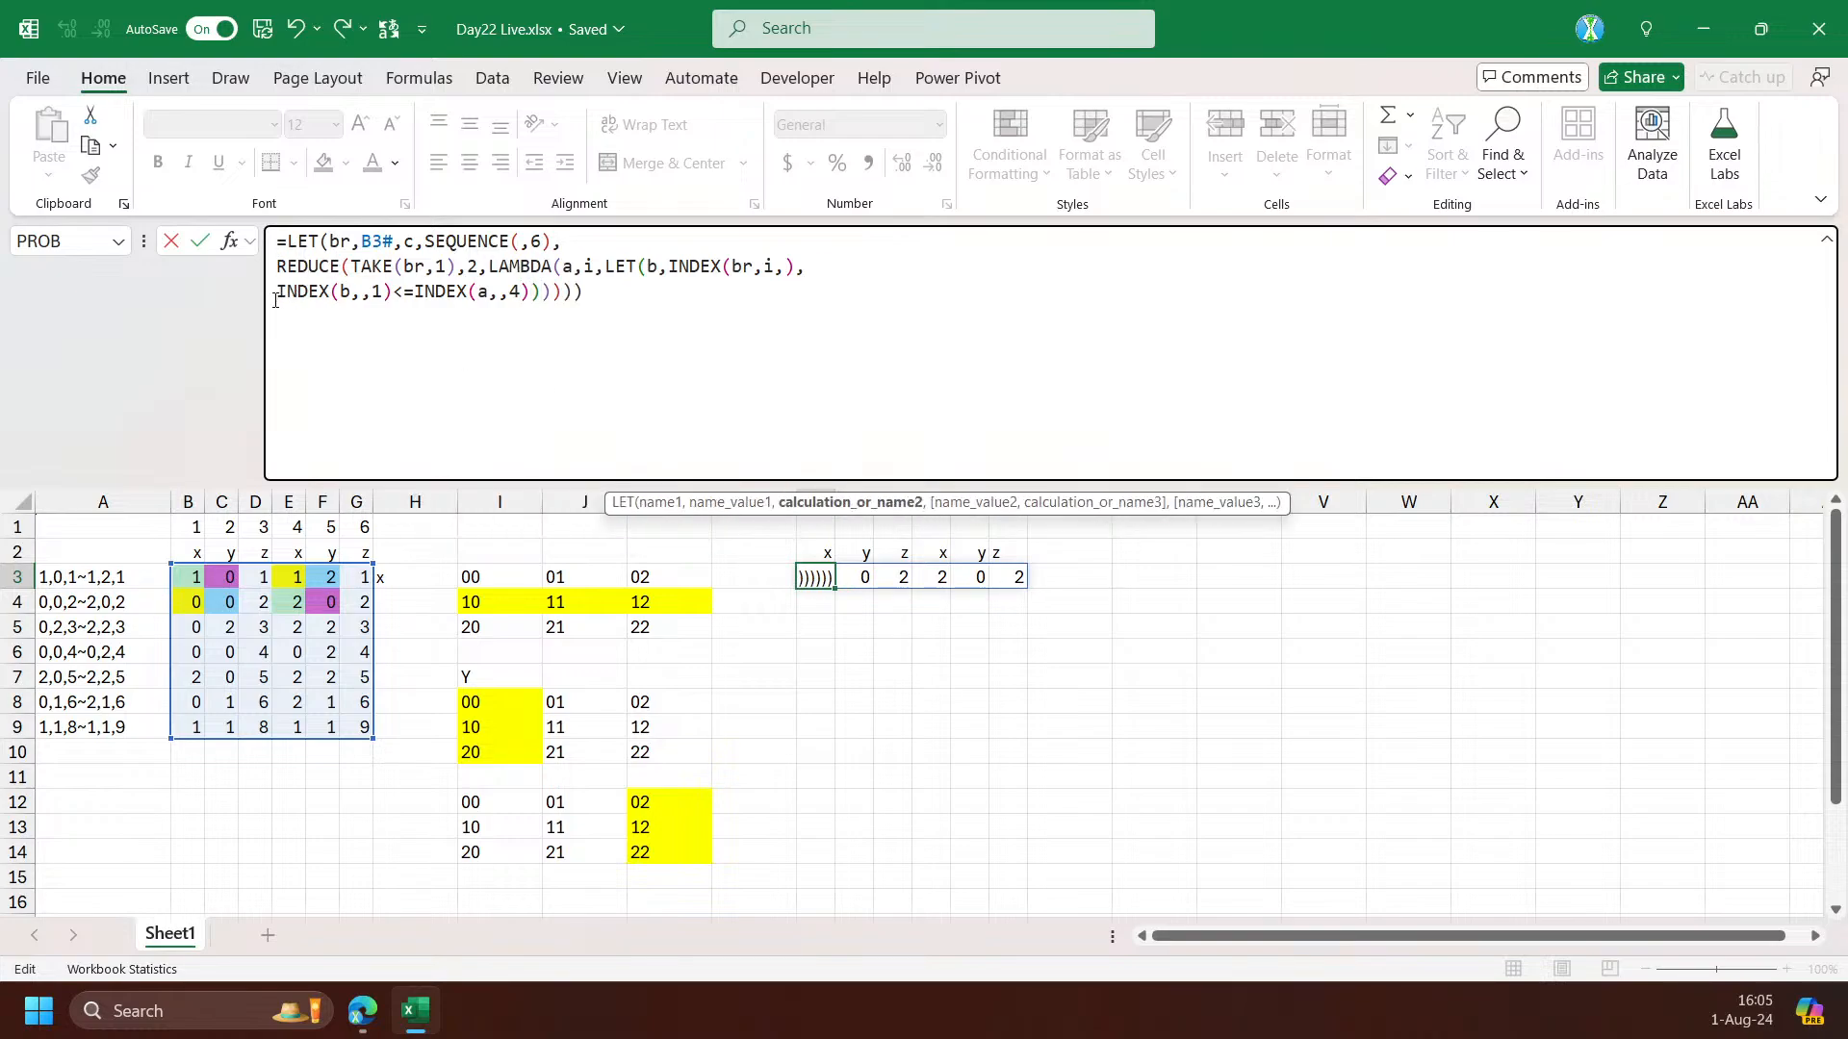
text(()
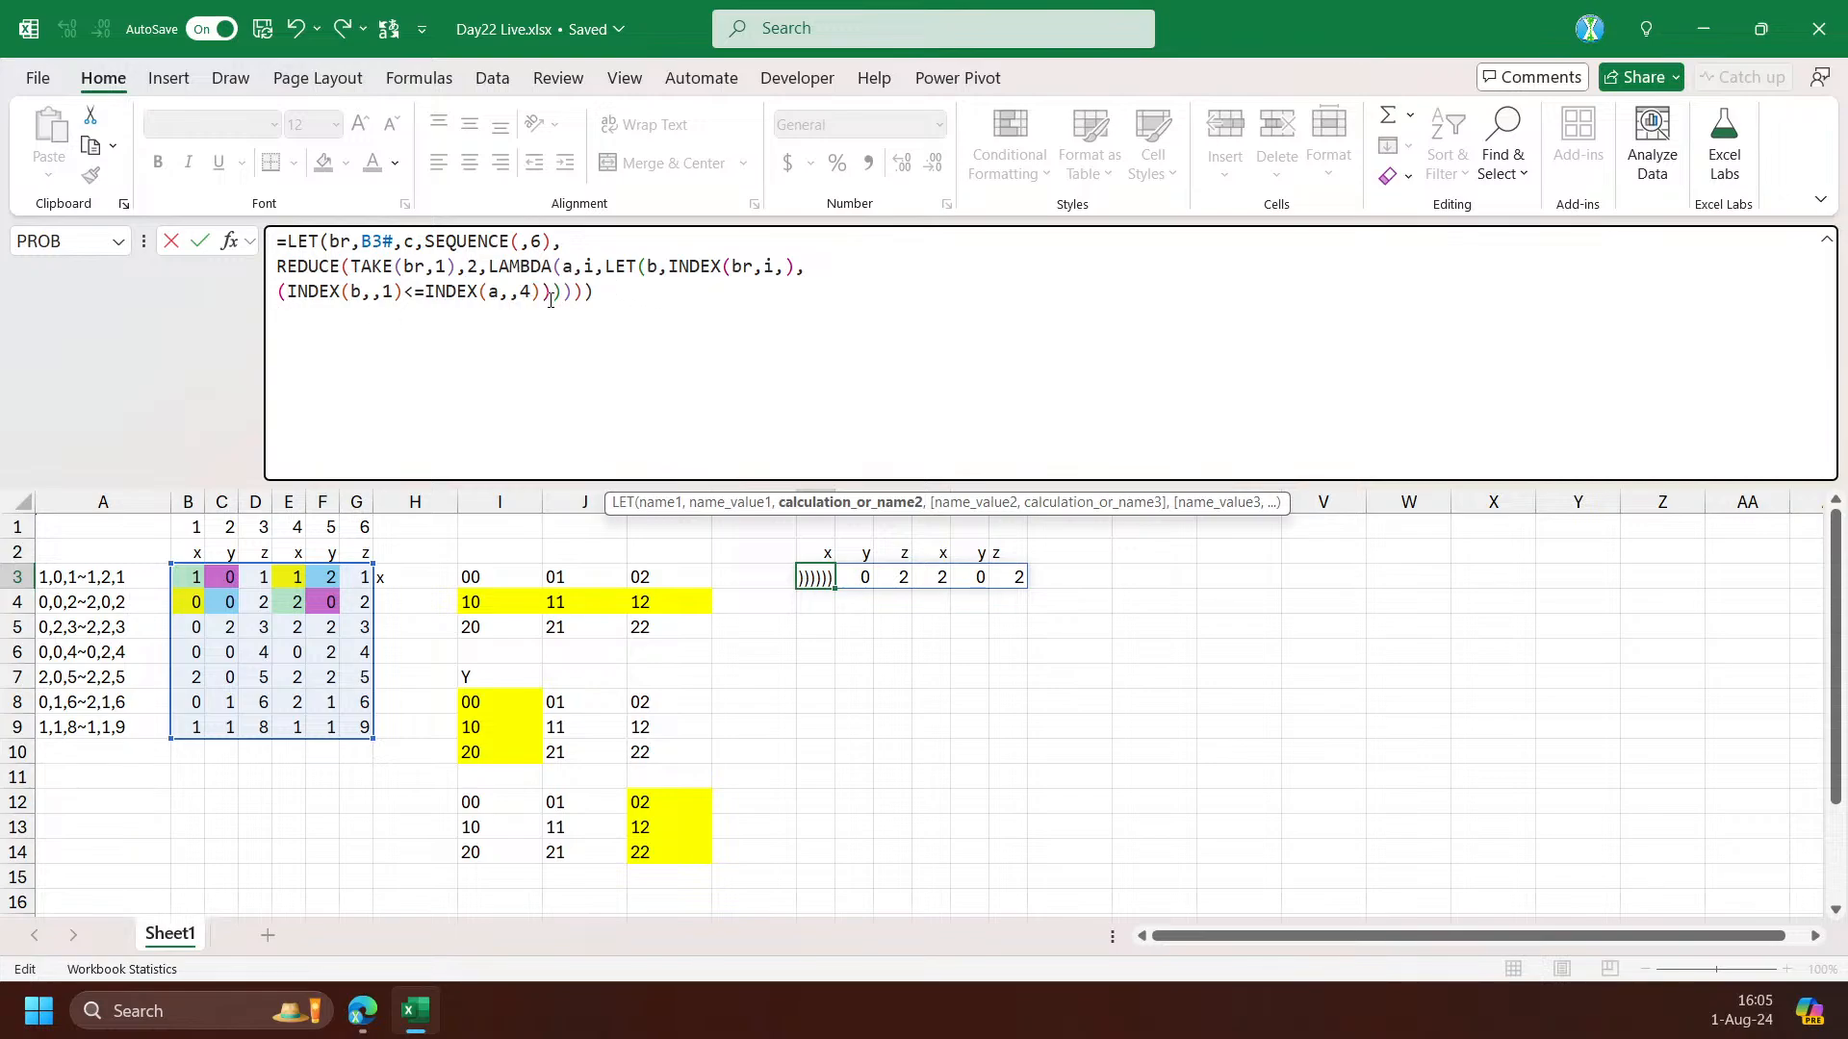
Add line breaks after the x comparison and multiply it by a copy of itself on the same line
key(alt+Return)
key(alt+Return)
text(*)
key(BackSpace)
key(BackSpace)
key(shift+Home)
key(ctrl+c)
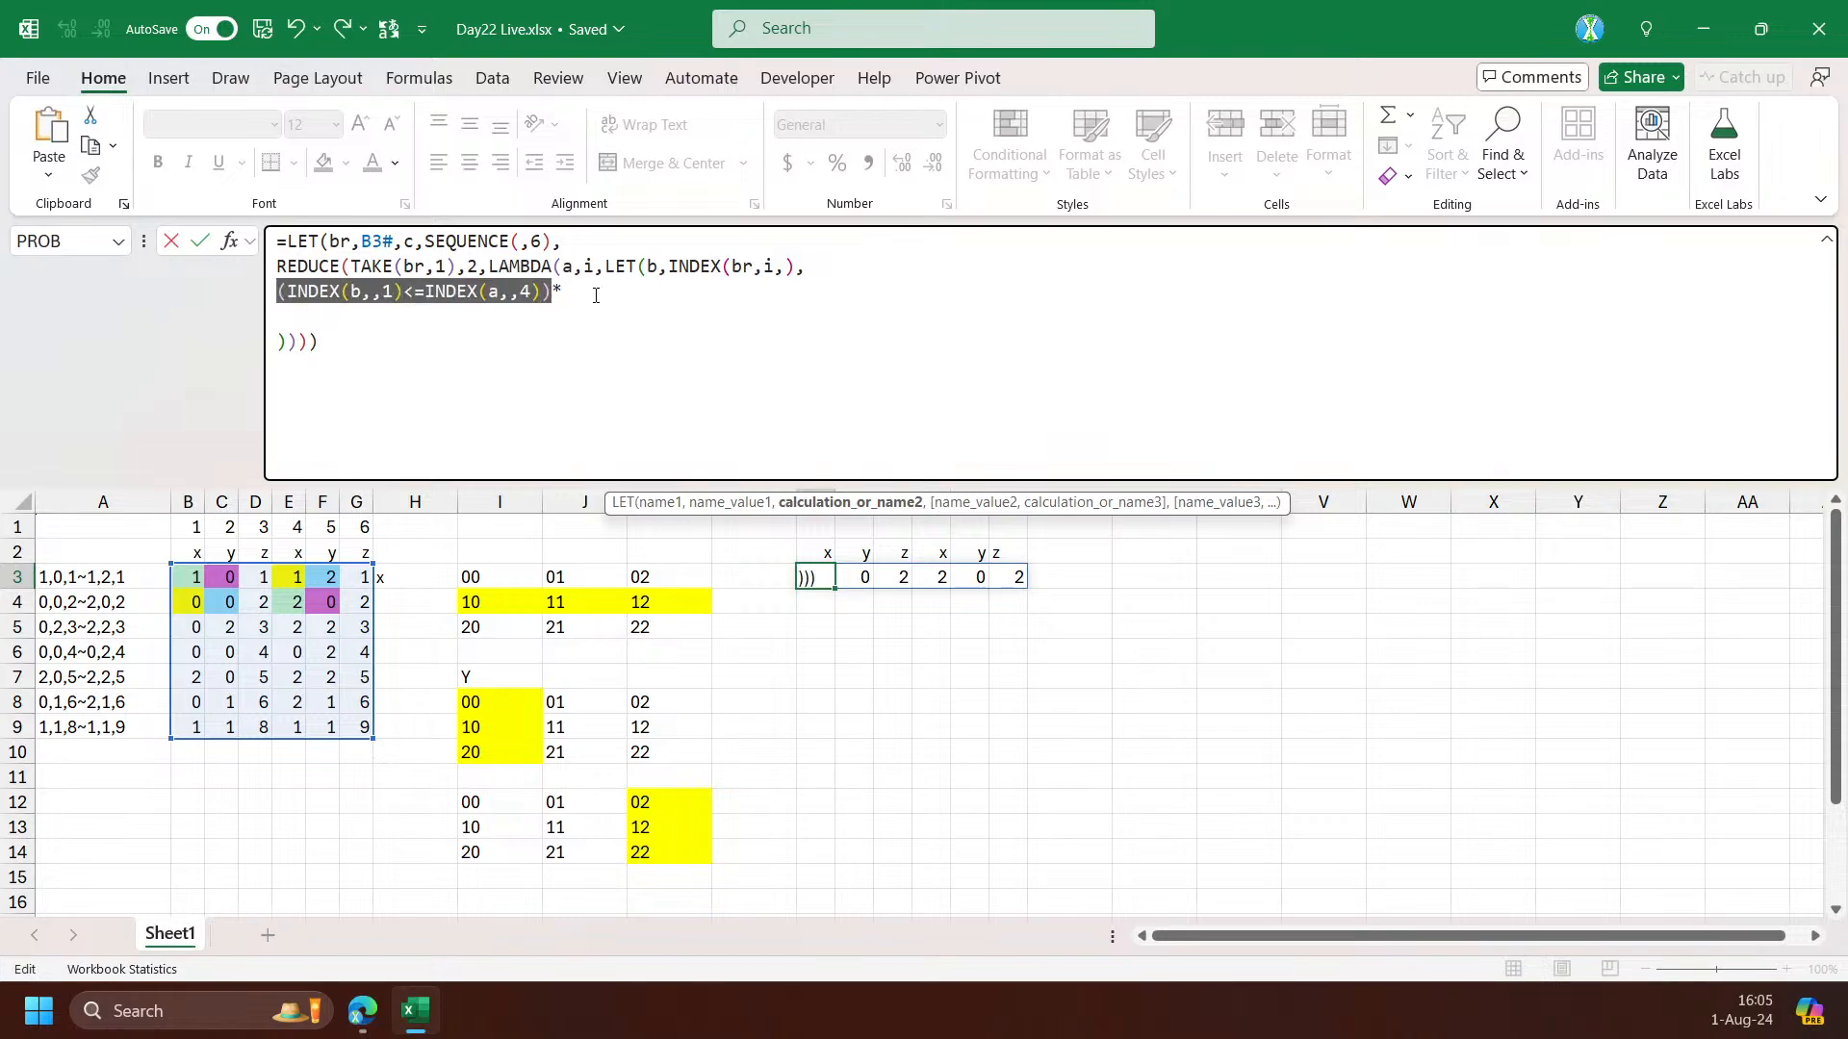
key(End)
text(*)
key(ctrl+v)
Change the copied comparison to the y test (INDEX(b,,2)<=INDEX(a,,5))
double_click(674, 292)
text(2)
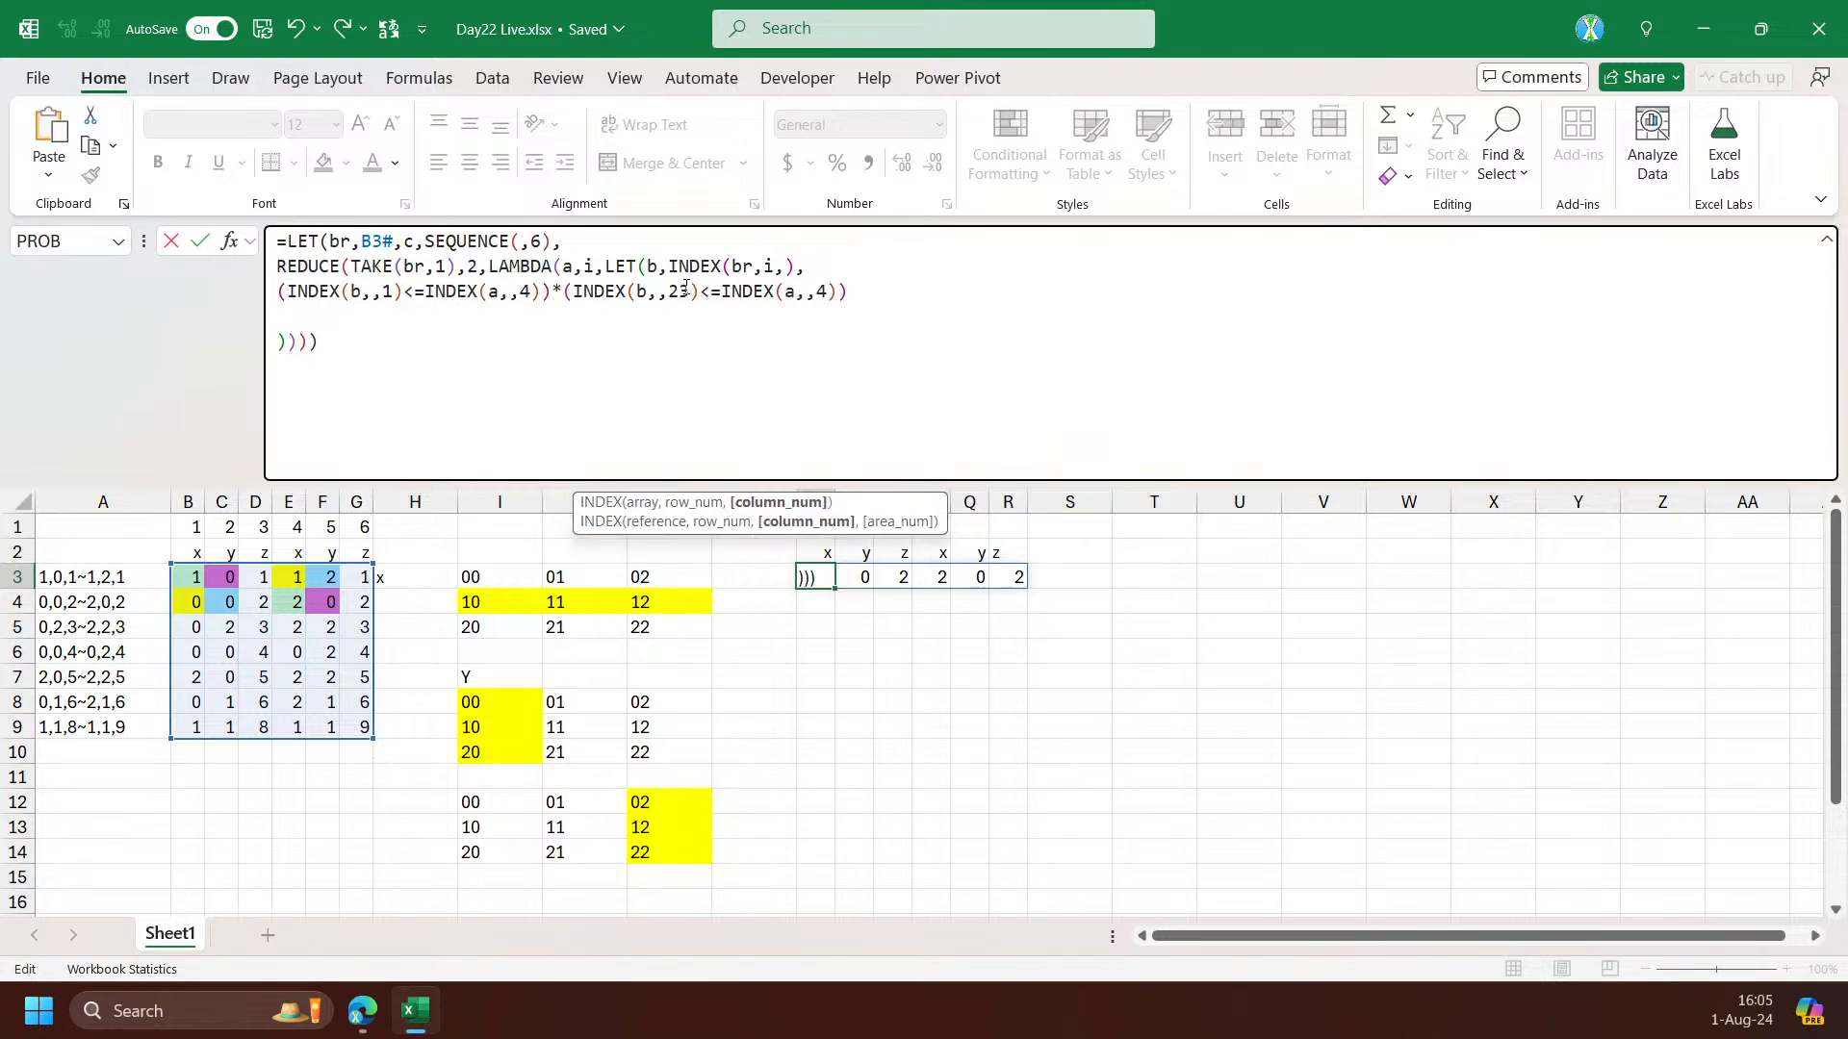
double_click(812, 292)
text(5)
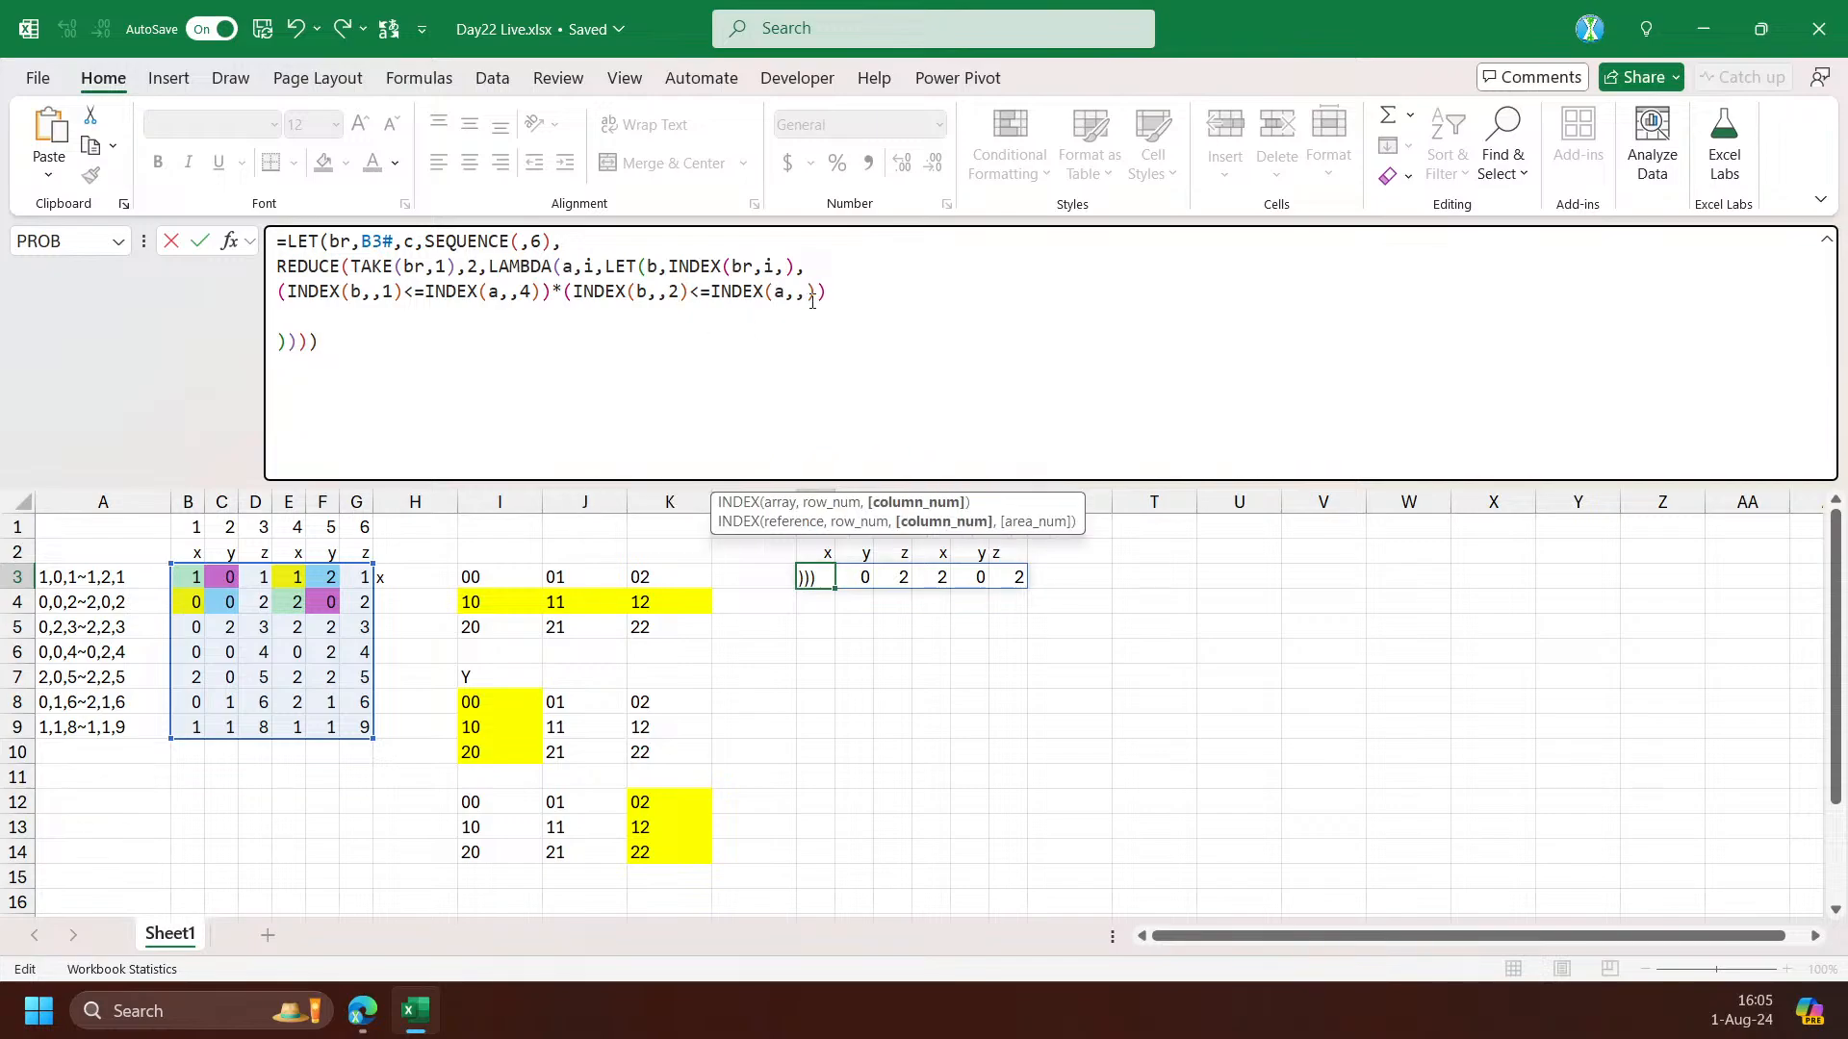
Multiply the two comparisons by a copy of both on a new line below them
click(845, 298)
key(alt+Return)
drag(835, 298, 182, 285)
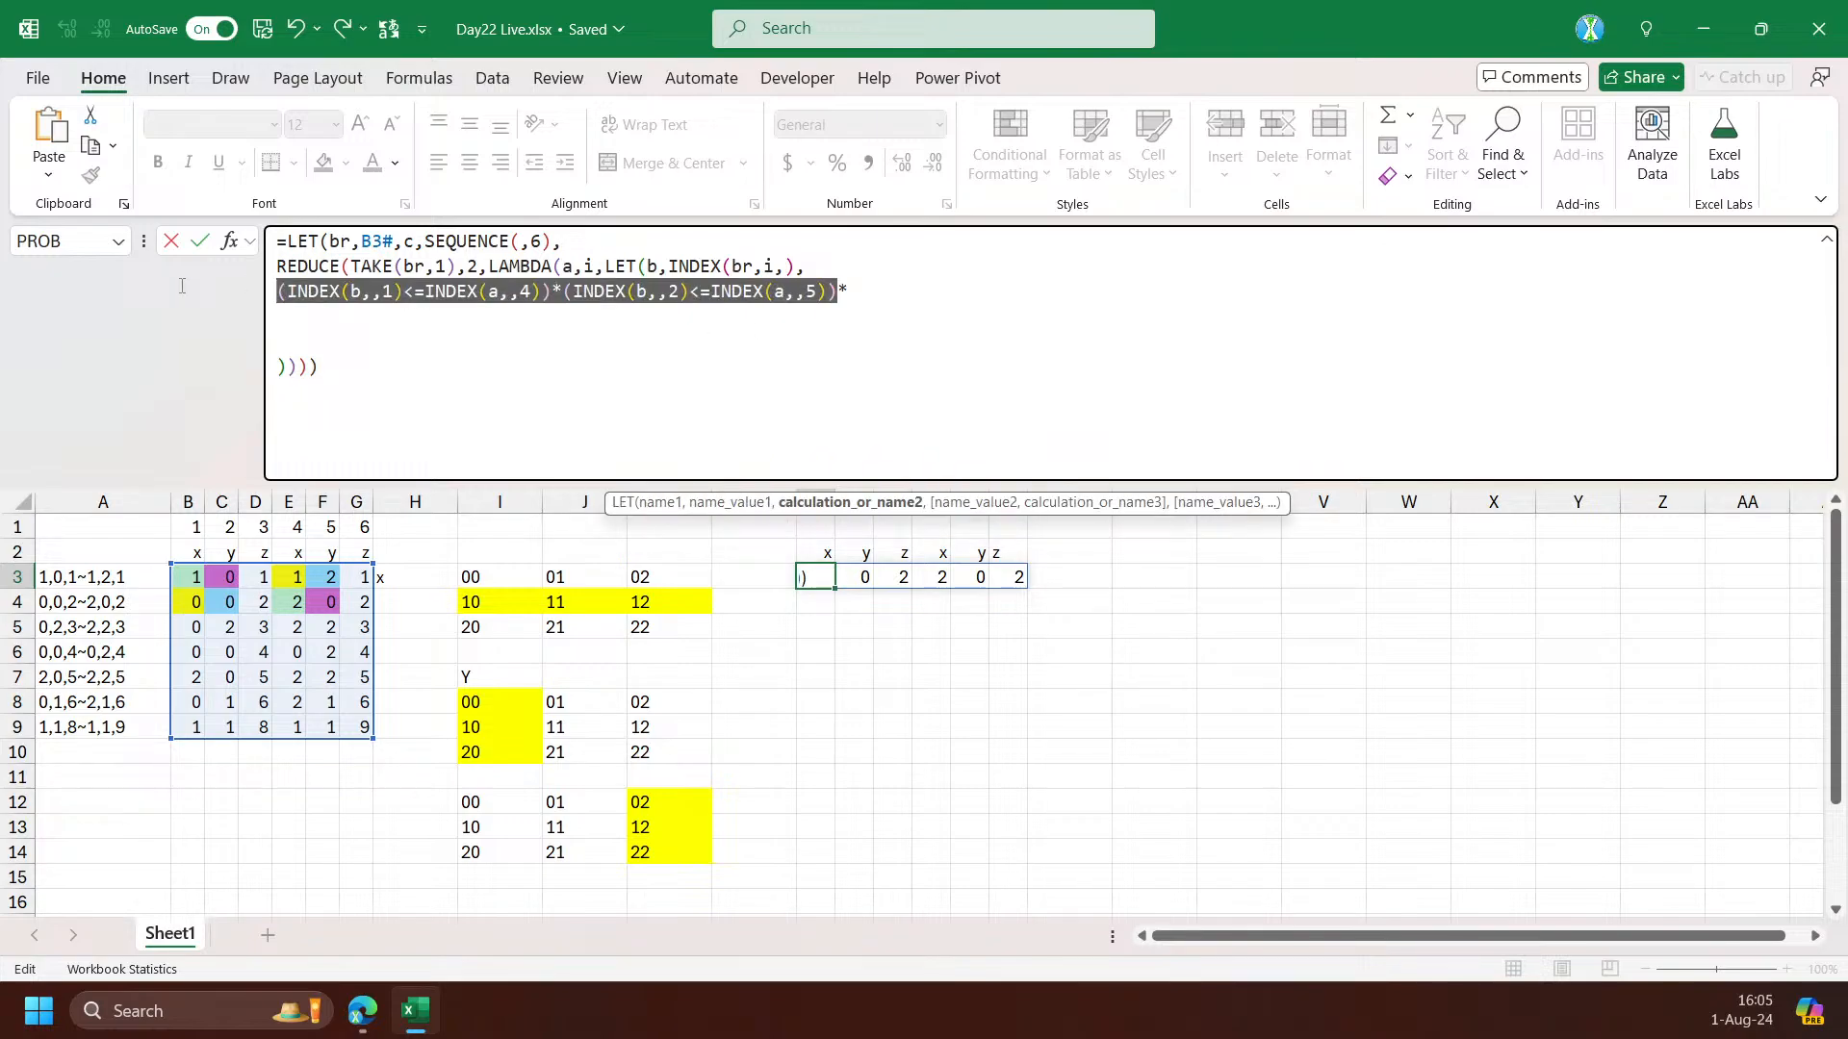
click(282, 322)
key(ctrl+v)
Change the first comparison on the new line to (INDEX(b,,4)>=INDEX(a,,1))
double_click(388, 322)
text(4)
key(Right)
key(Delete)
text(>)
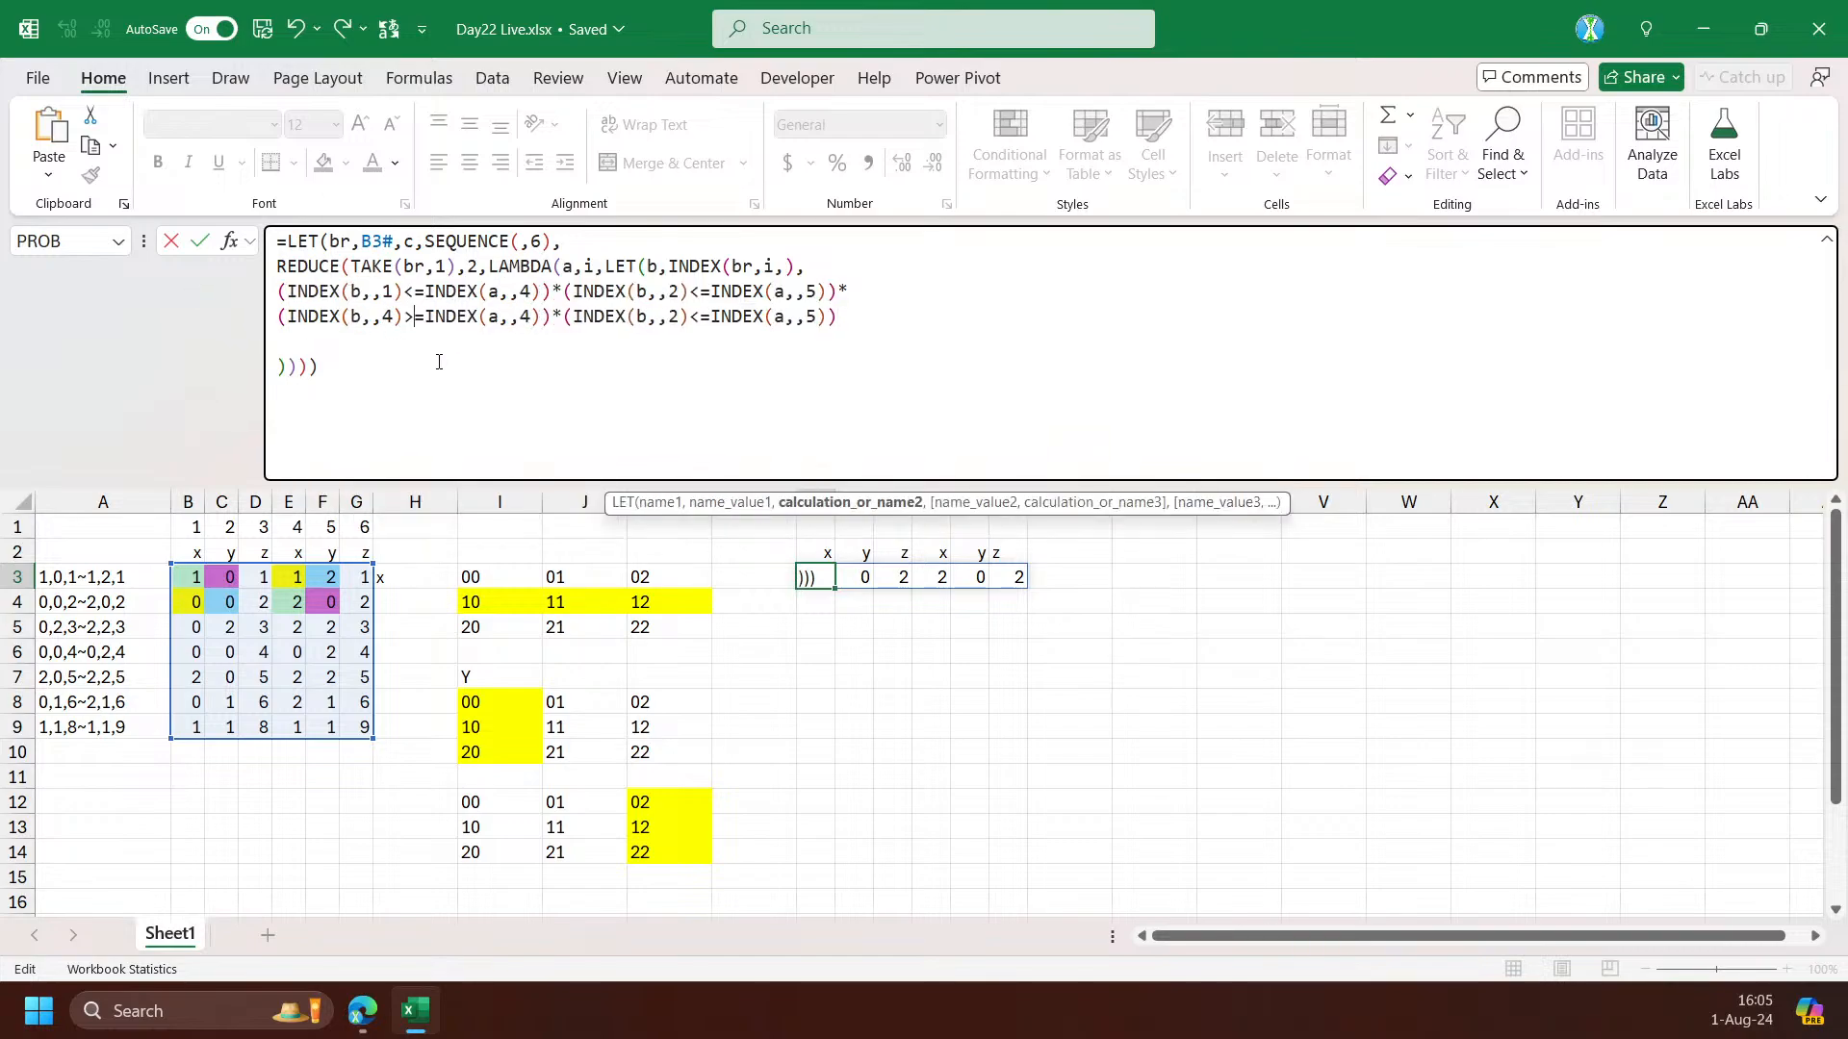
double_click(524, 320)
text(1)
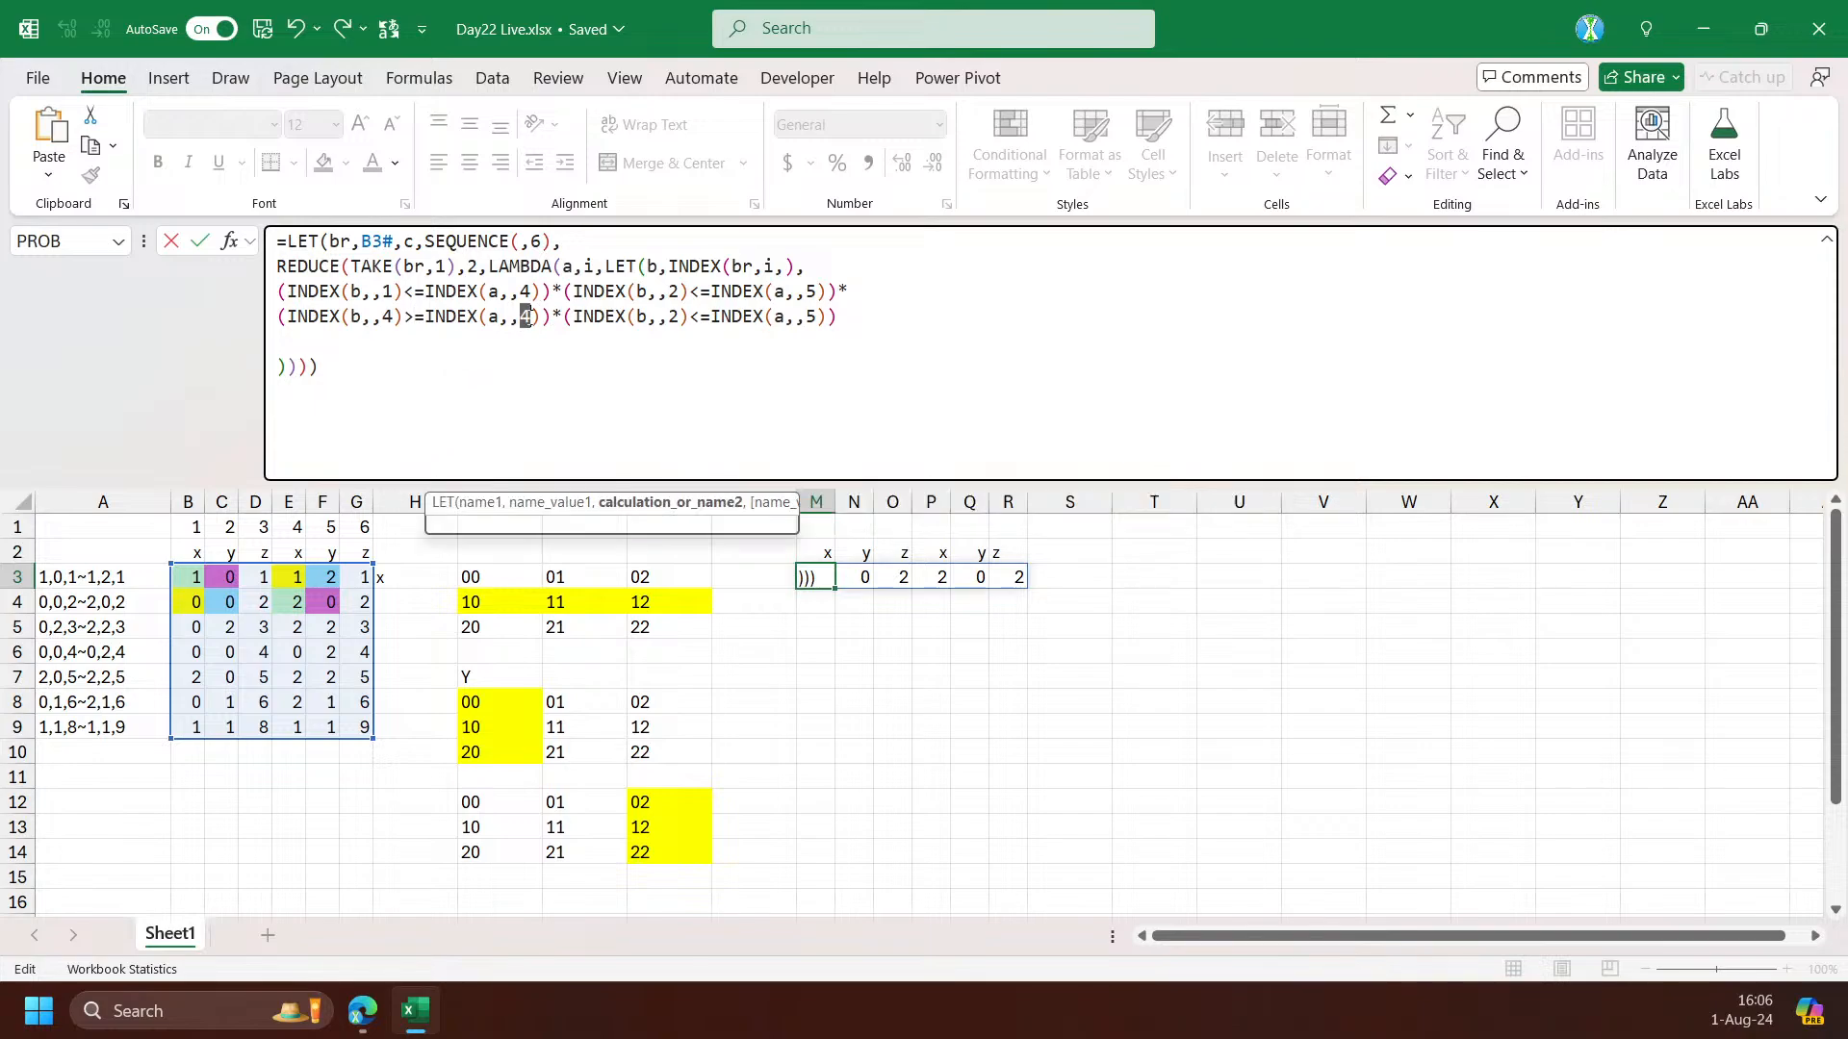
Change the second comparison on the new line to (INDEX(b,,5)>=INDEX(a,,2)), remove the blank line, and enter the formula
double_click(673, 321)
text(5)
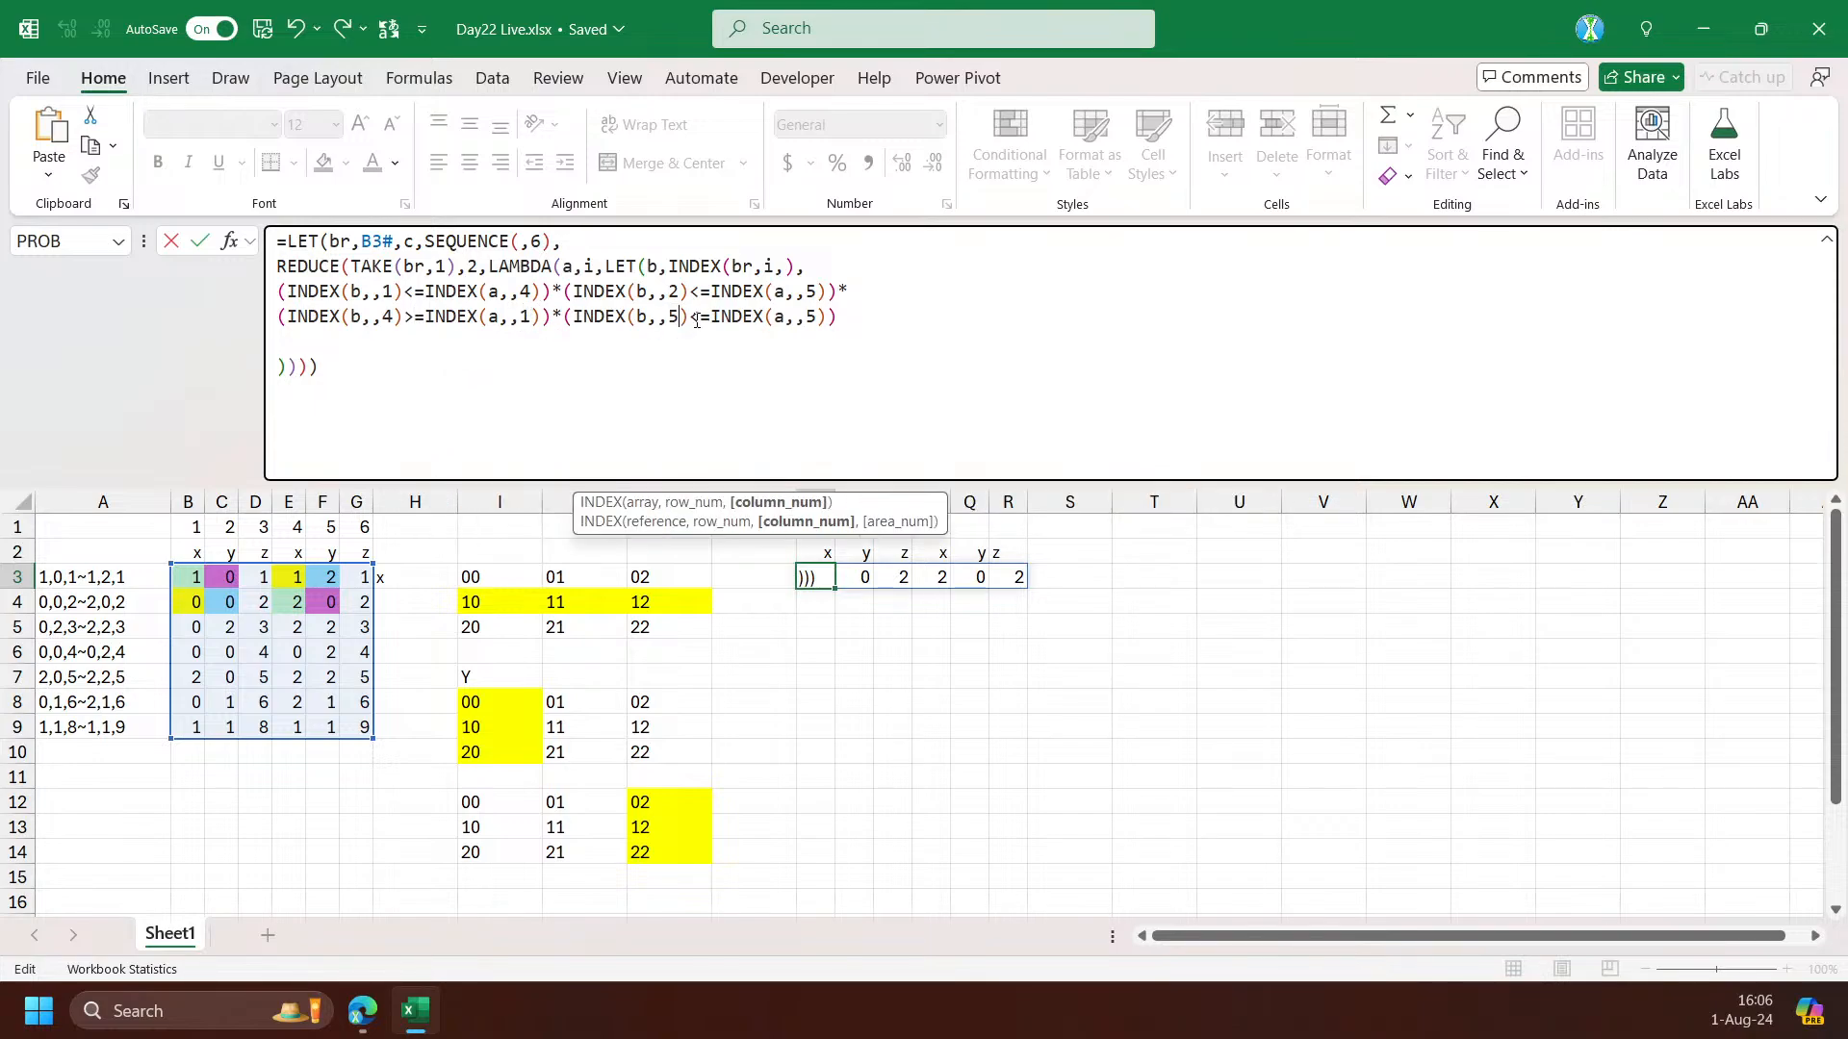
double_click(693, 317)
text(>0)
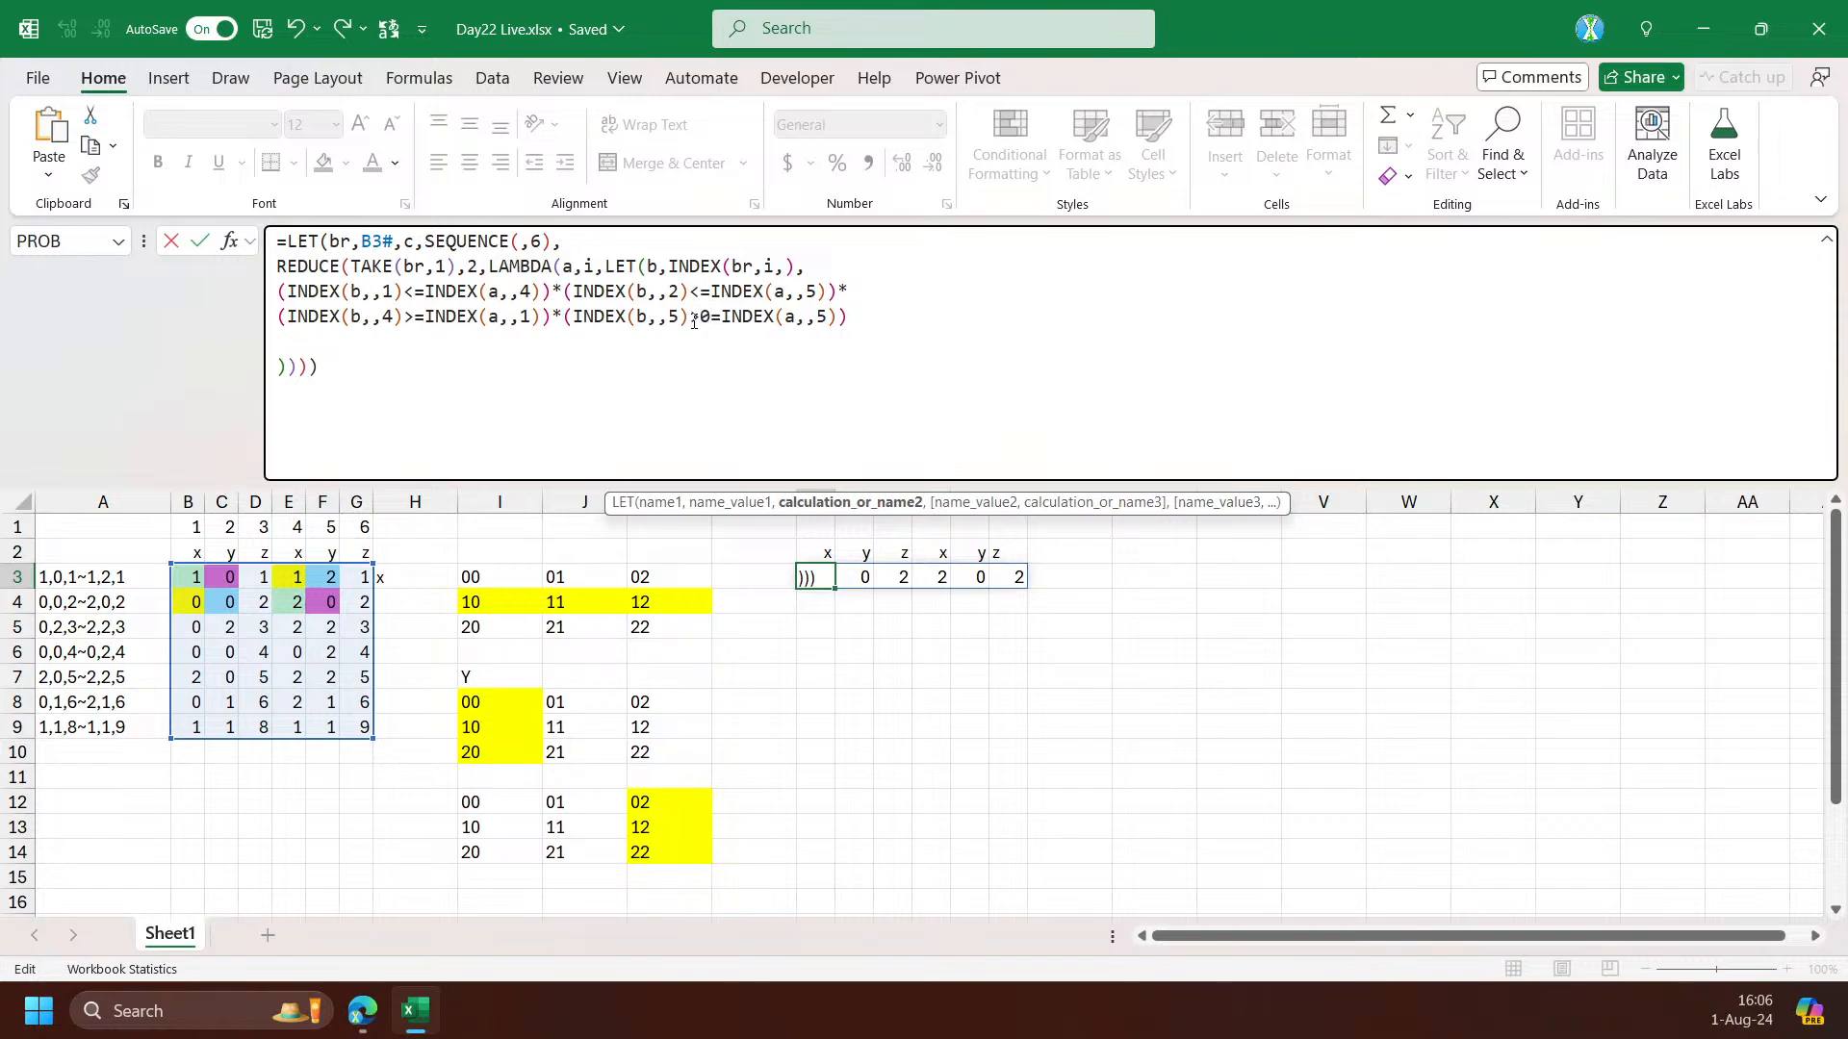
key(Left)
key(Left)
key(BackSpace)
text(2)
click(859, 317)
key(BackSpace)
key(Return)
key(Up)
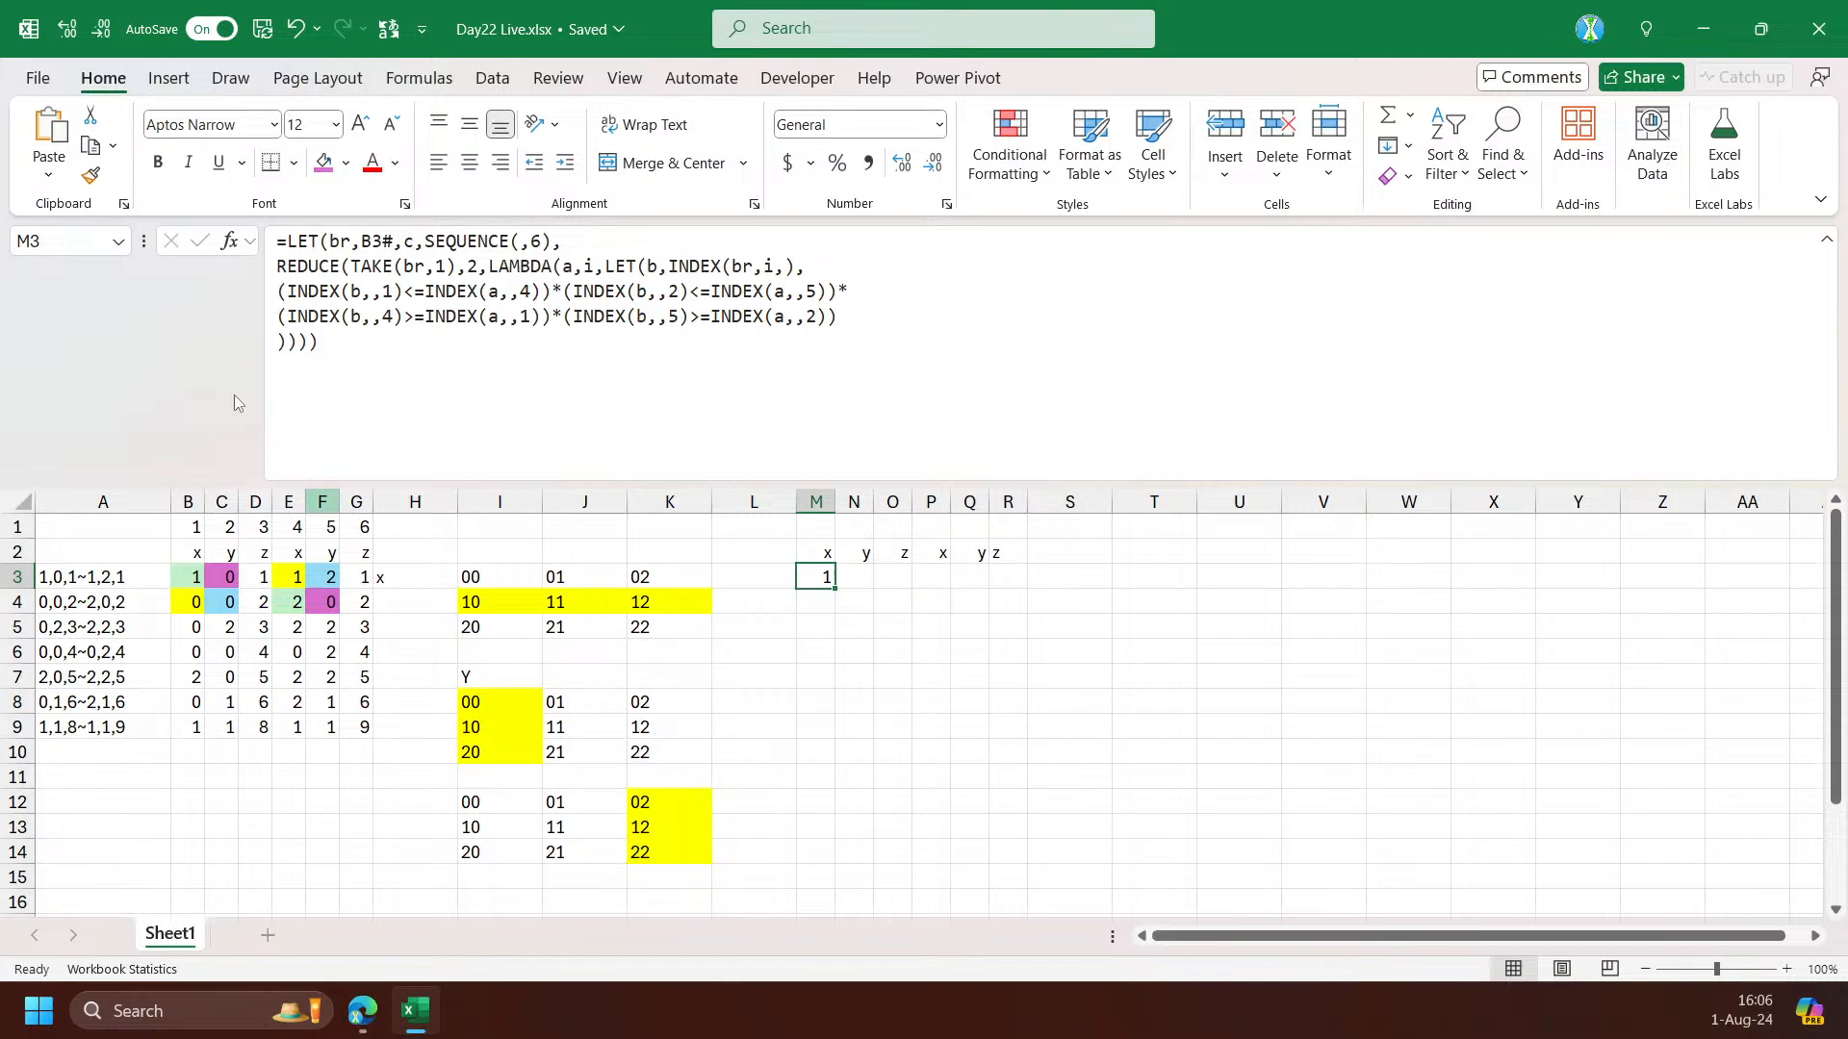
Wrap the four multiplied comparisons in FILTER(a,…) to return the overlapping bricks, and enter the M3 formula
click(271, 294)
text(FILTER(a,)
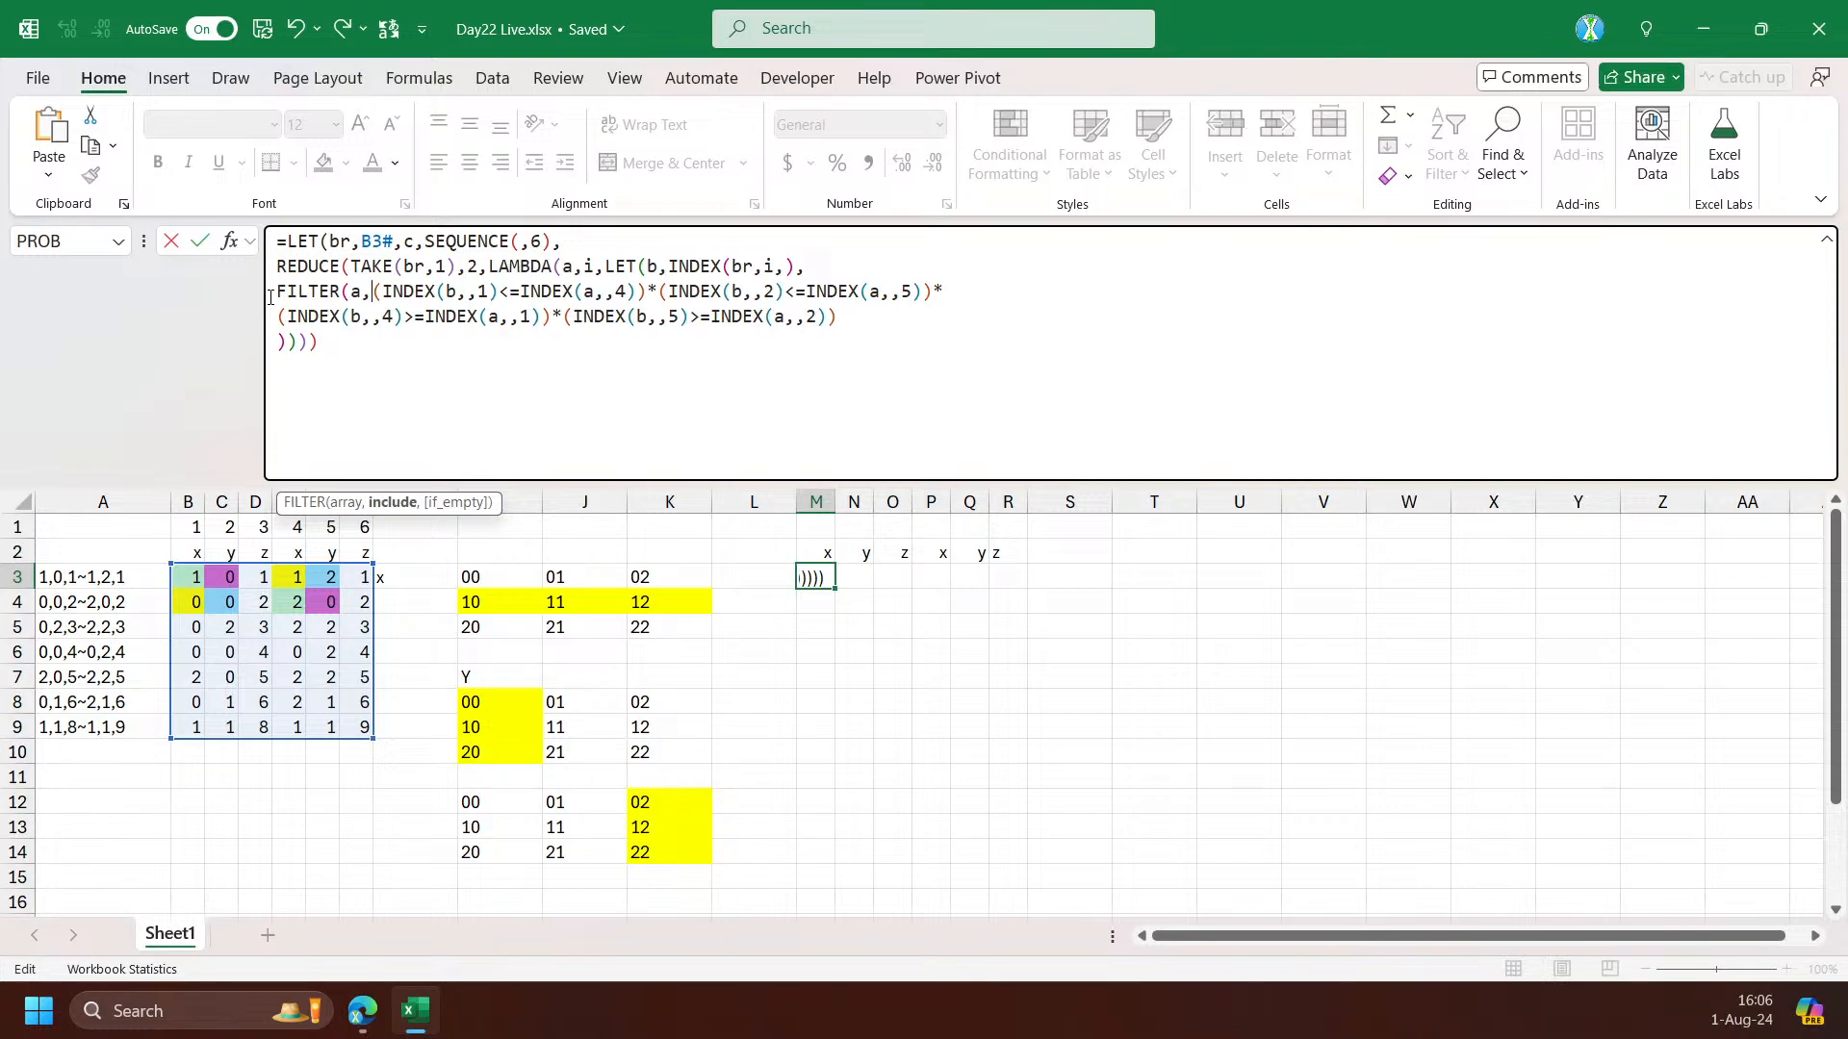
key(Down)
key(Down)
key(Left)
key(Right)
key(Left)
key(Left)
key(Left)
key(End)
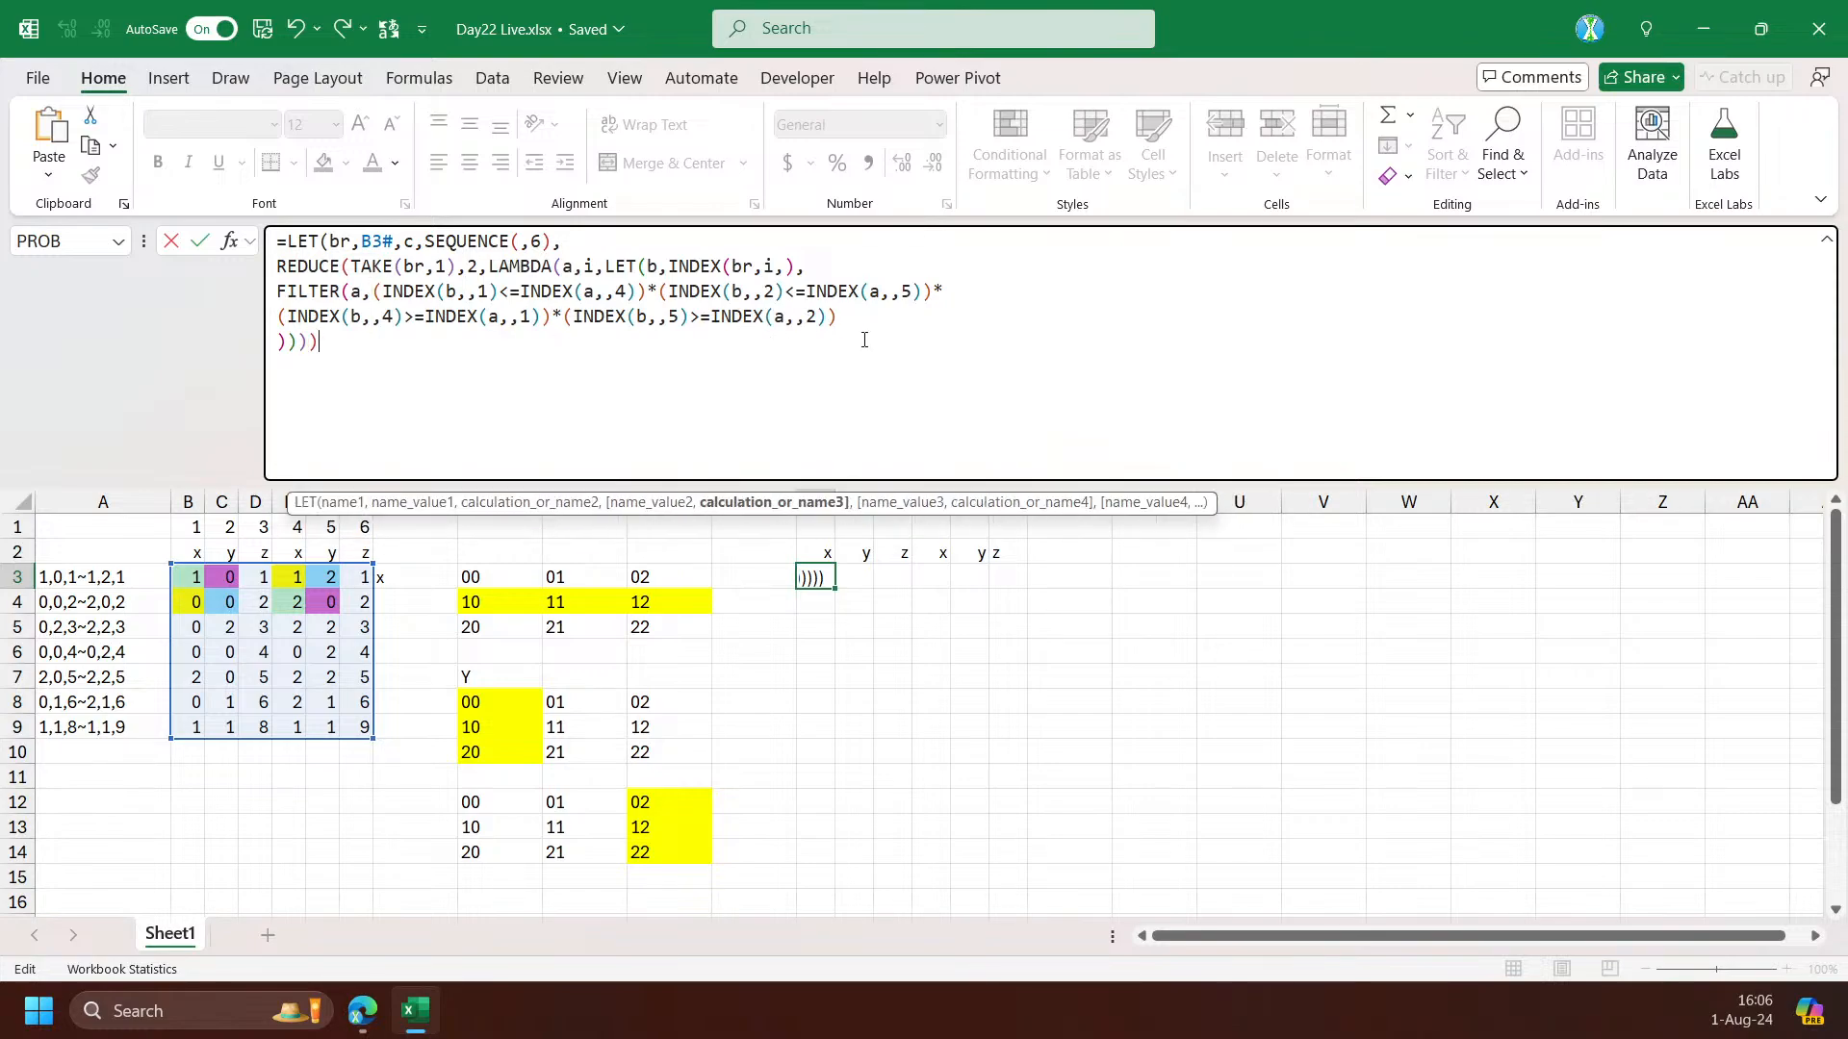
text())
key(Return)
key(Up)
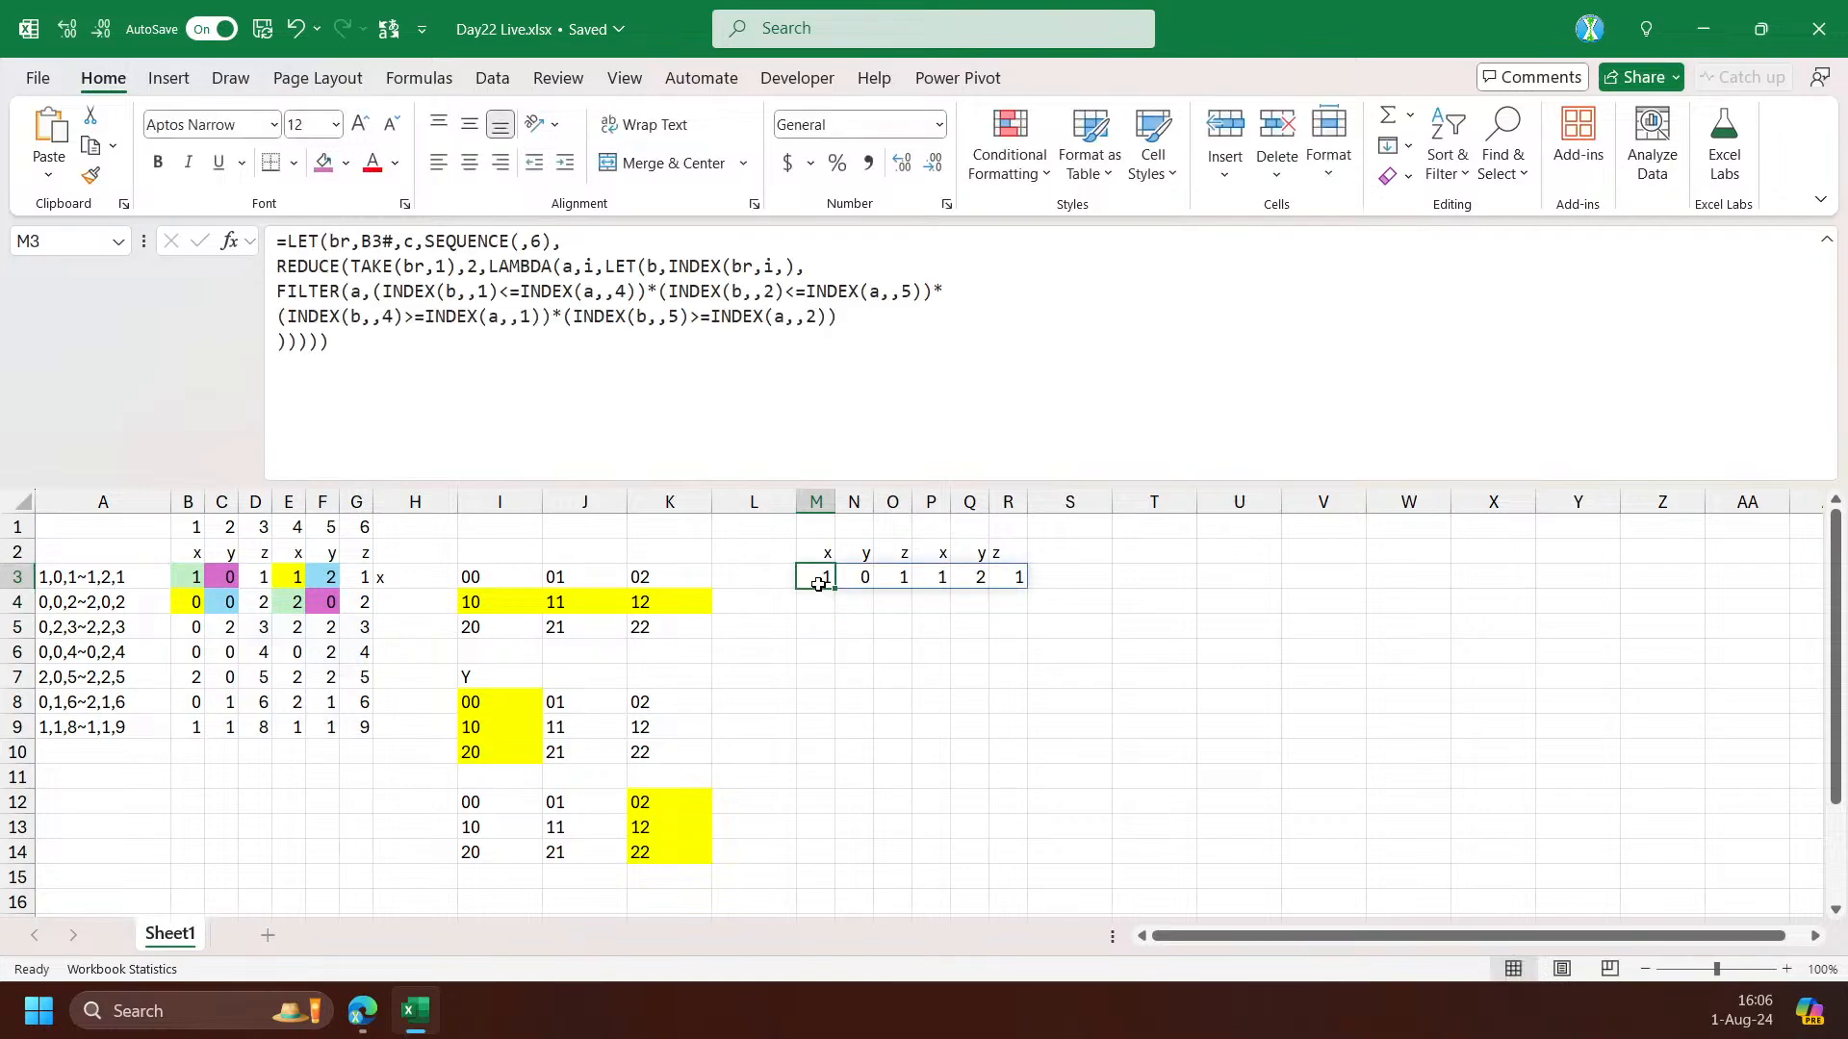
click(1013, 581)
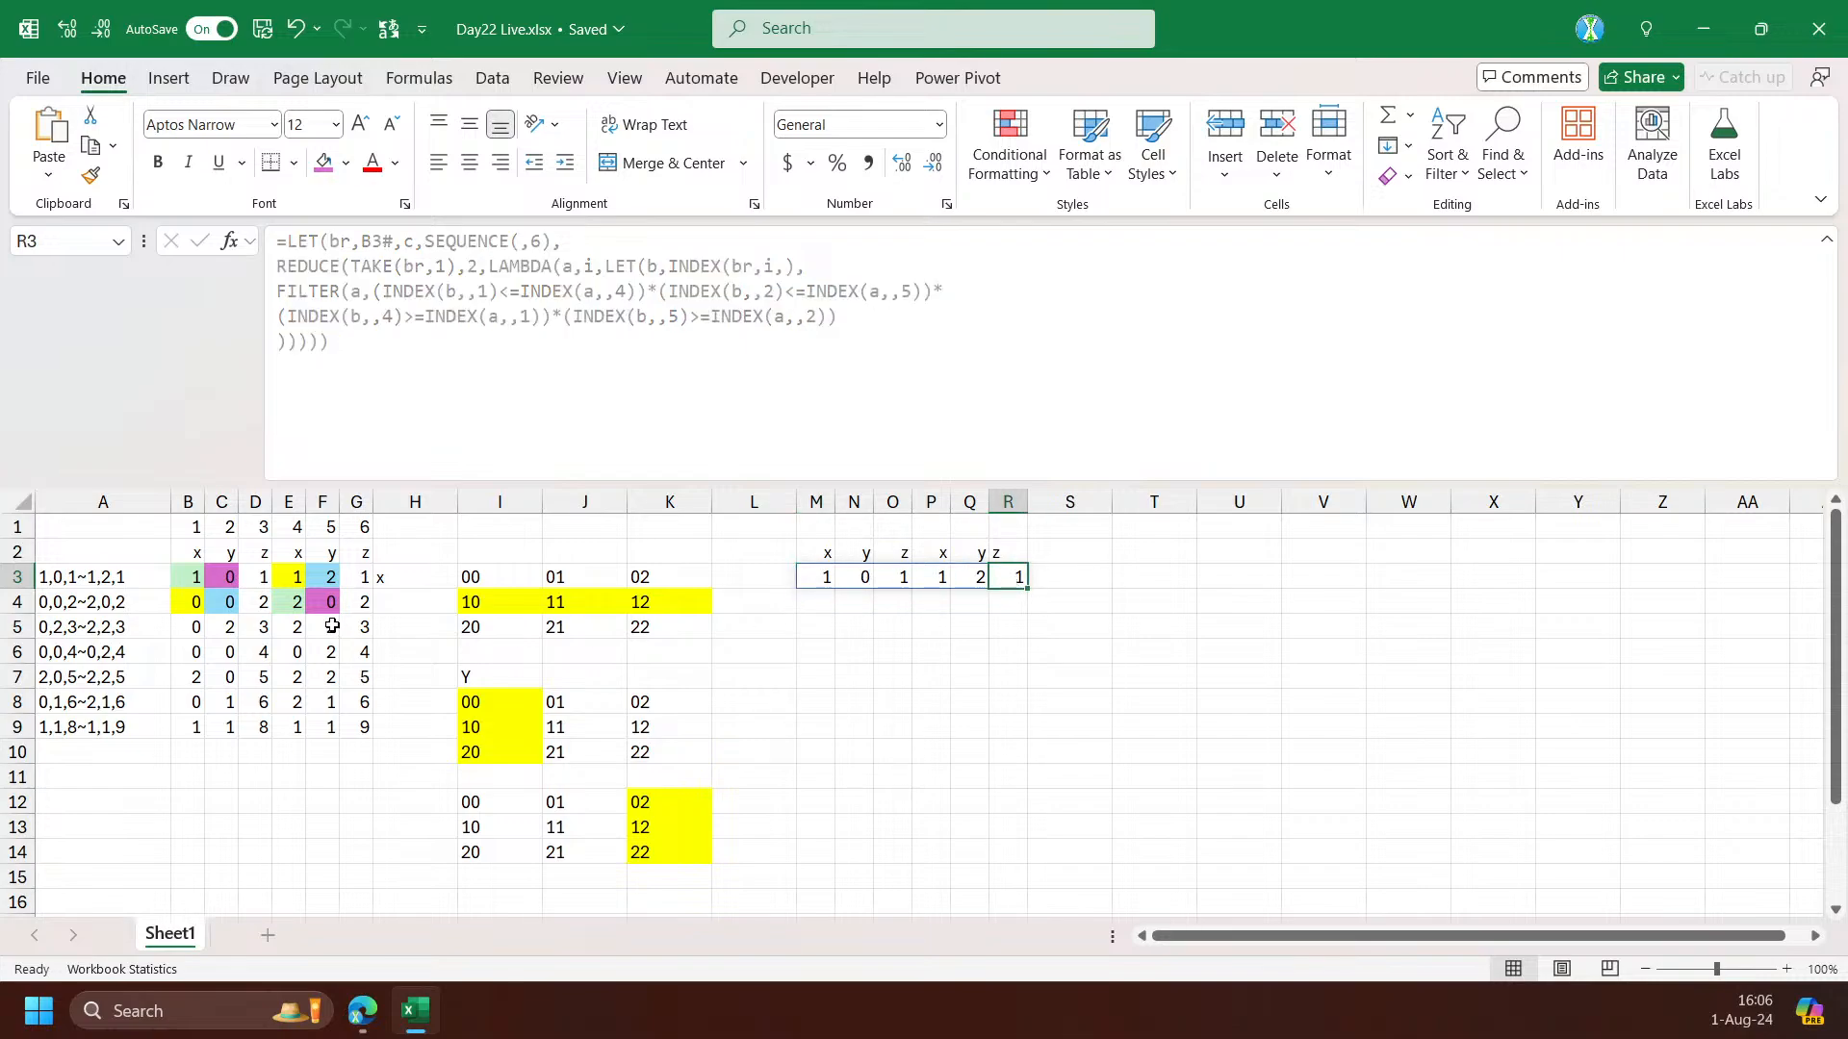
Test the M3 formula on the fourth brick by changing the starting array to TAKE(br,3) and the REDUCE array to 4
click(931, 338)
key(Escape)
click(820, 575)
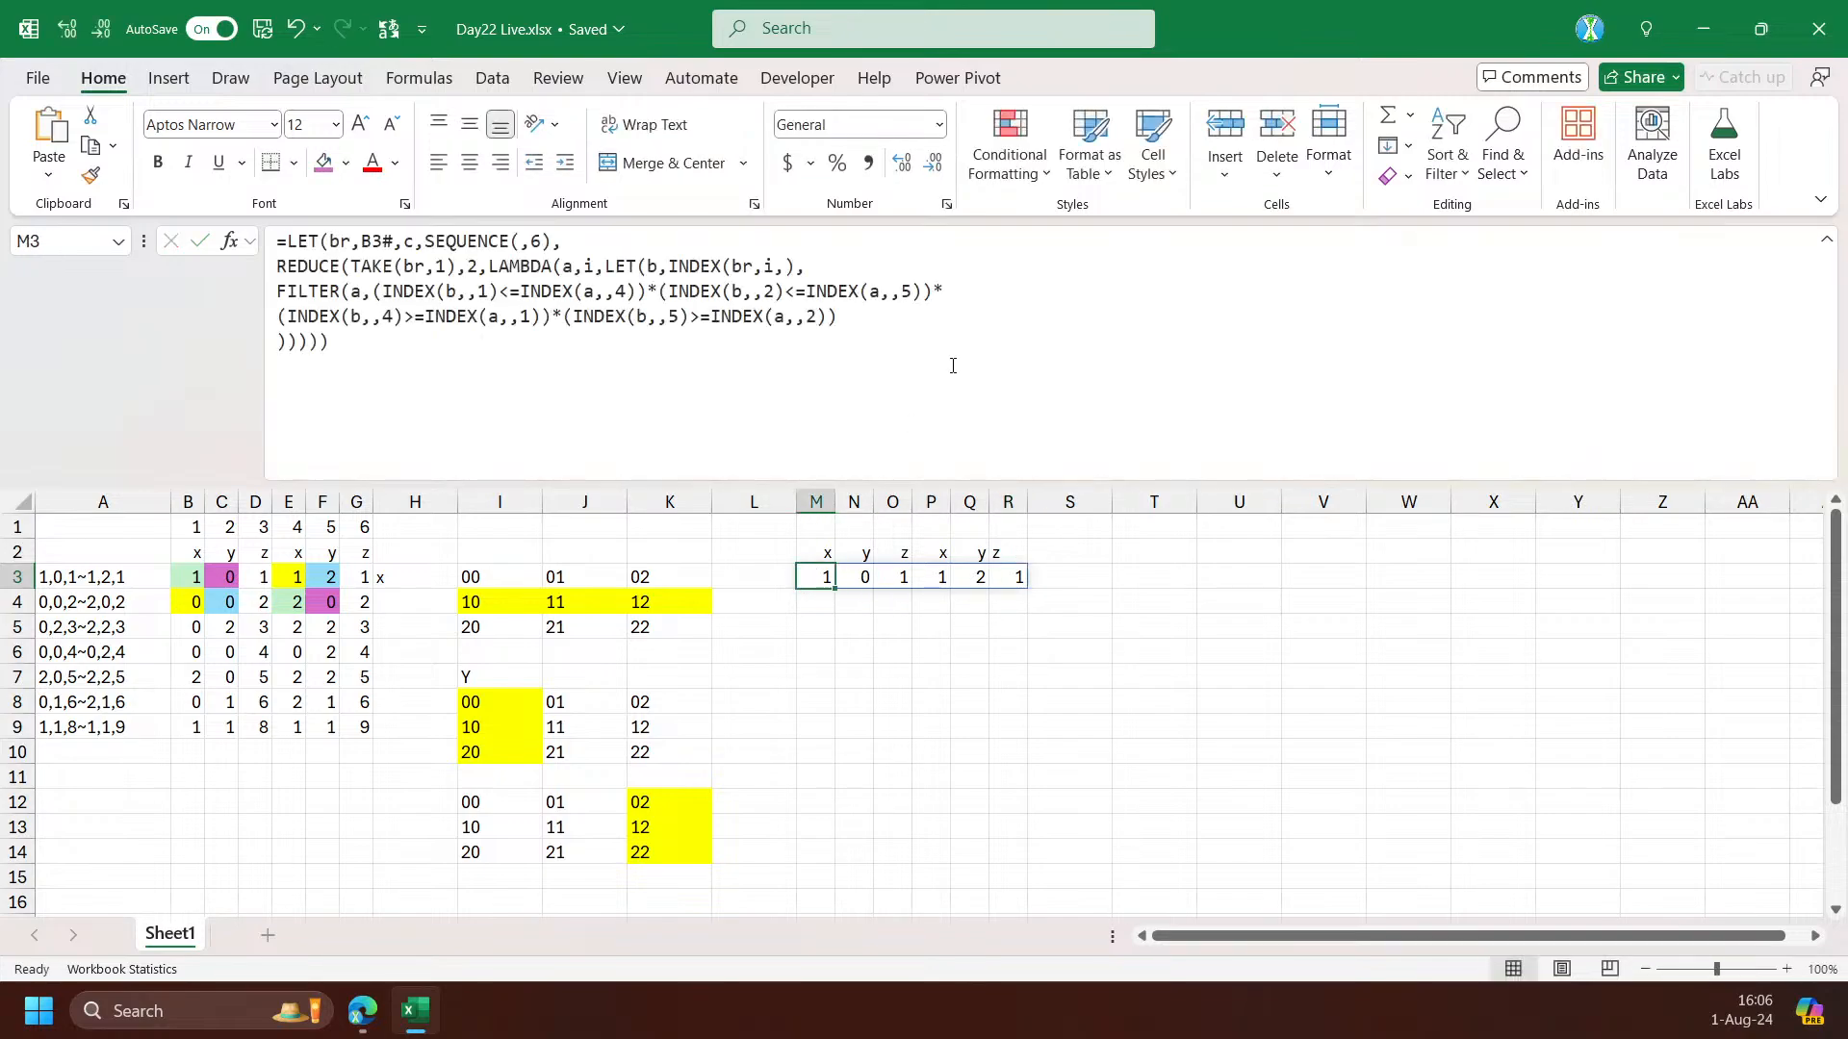
click(953, 367)
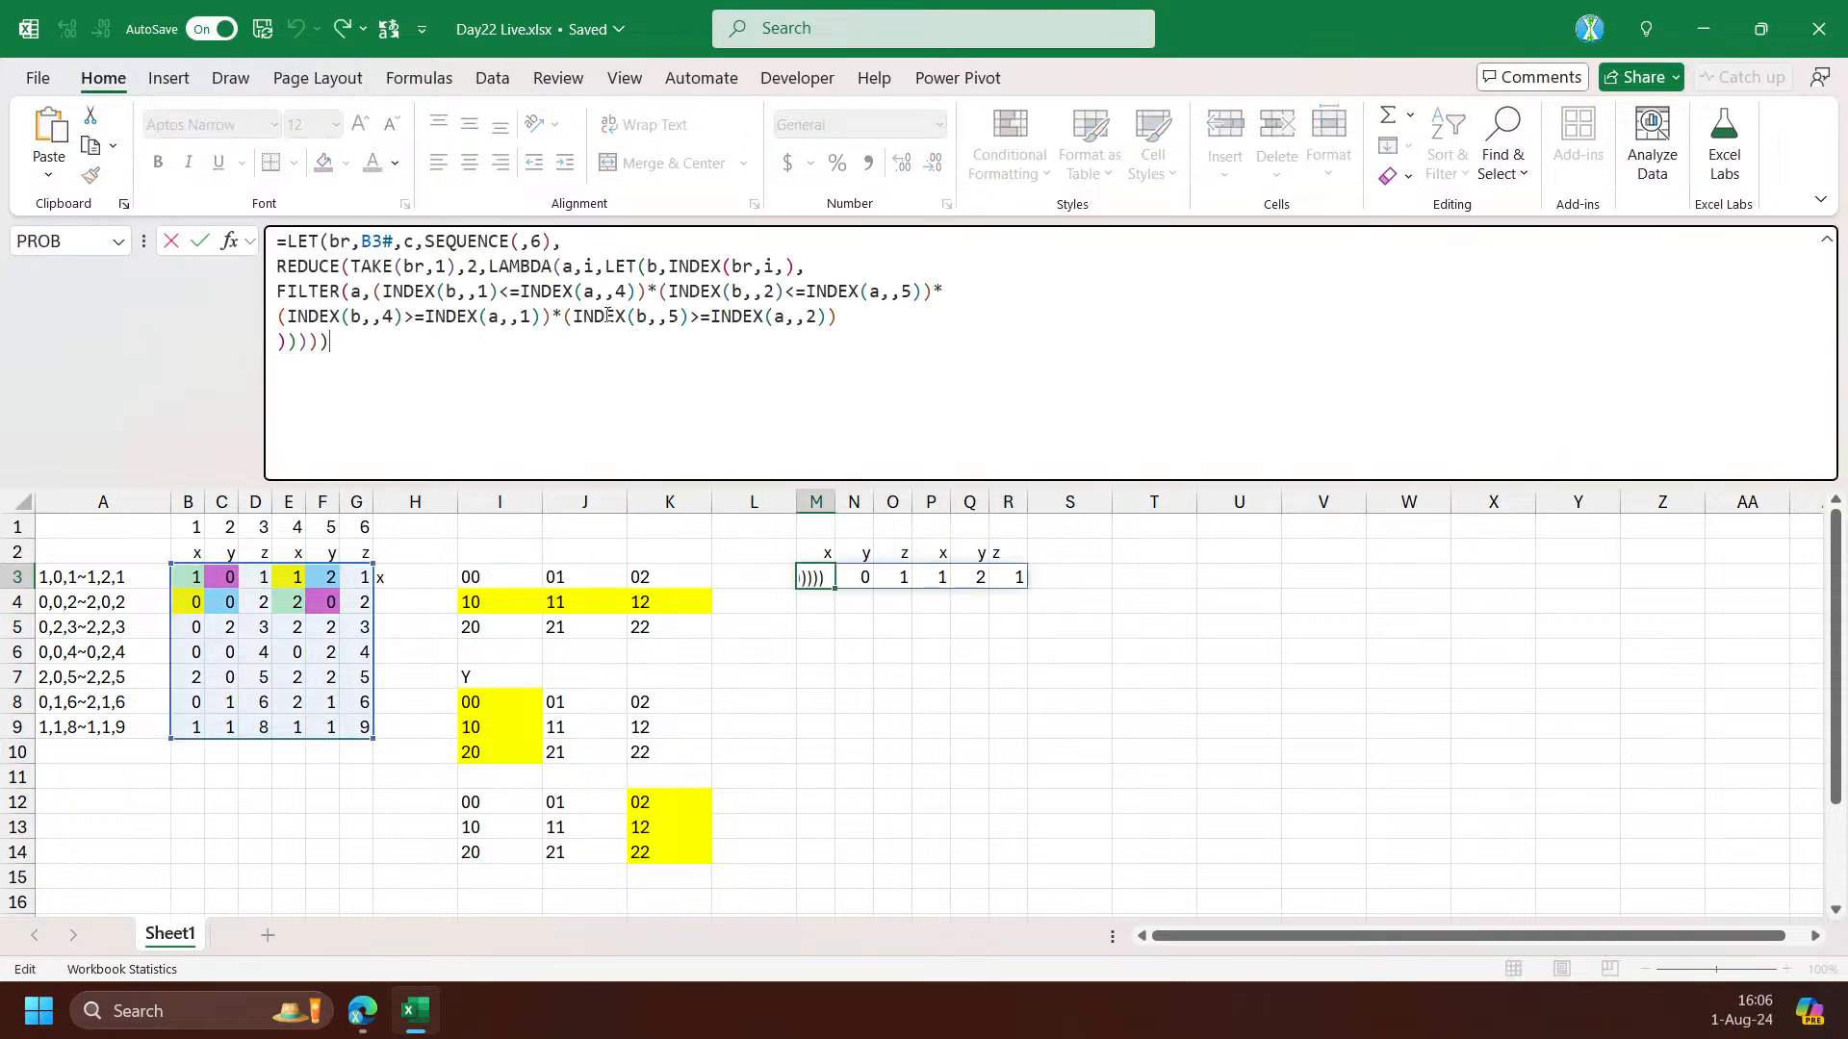
click(439, 268)
key(Delete)
text(3)
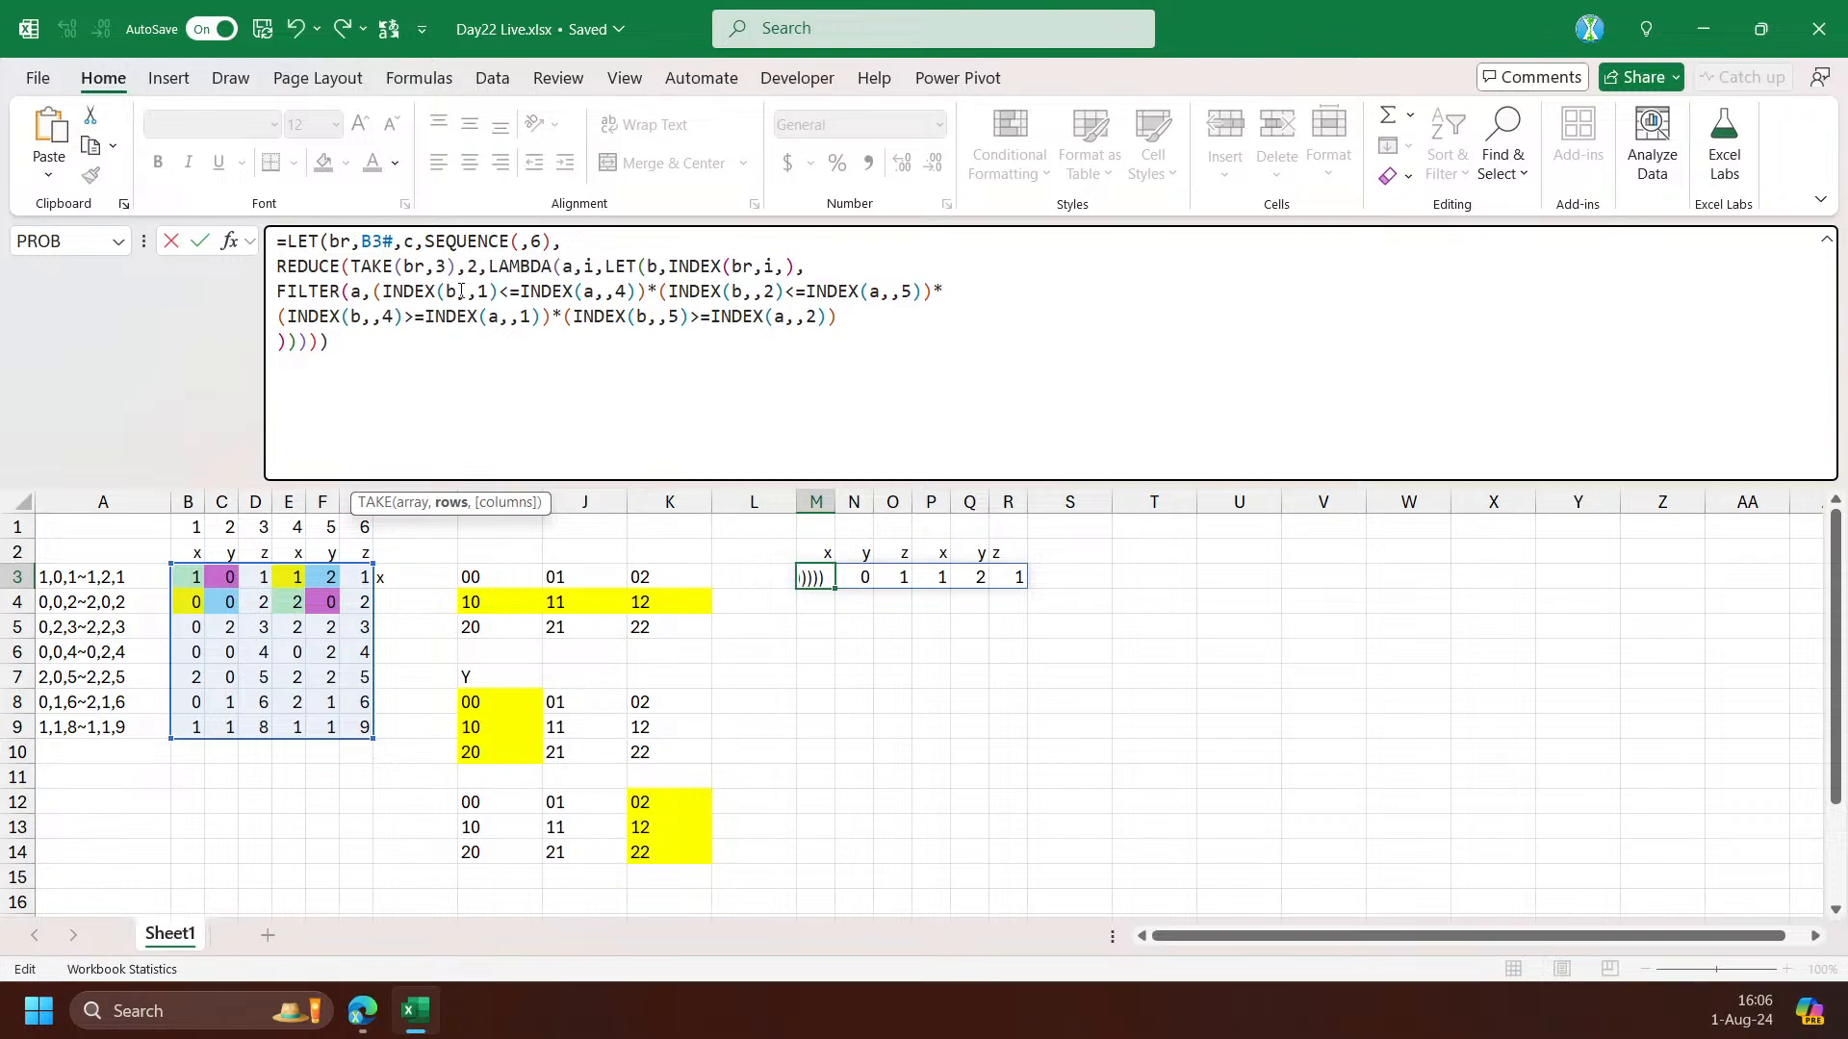
click(472, 265)
key(Delete)
text(4)
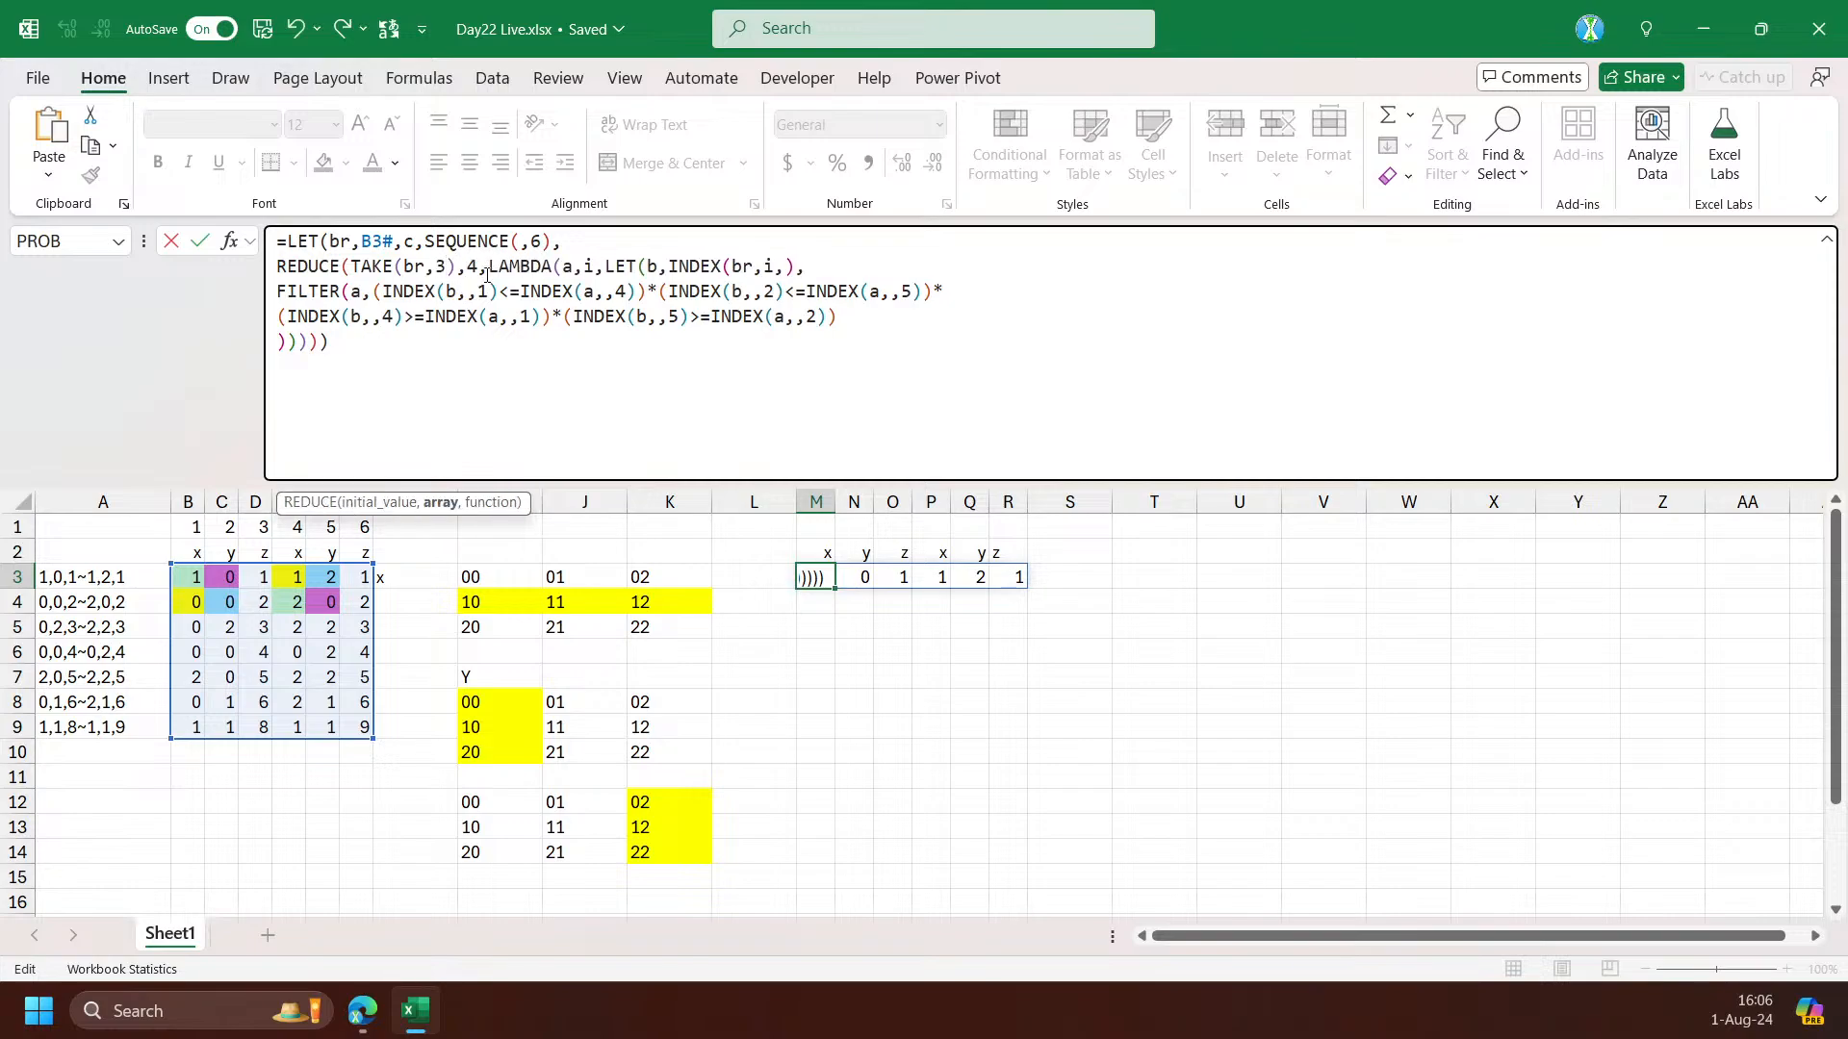
key(Return)
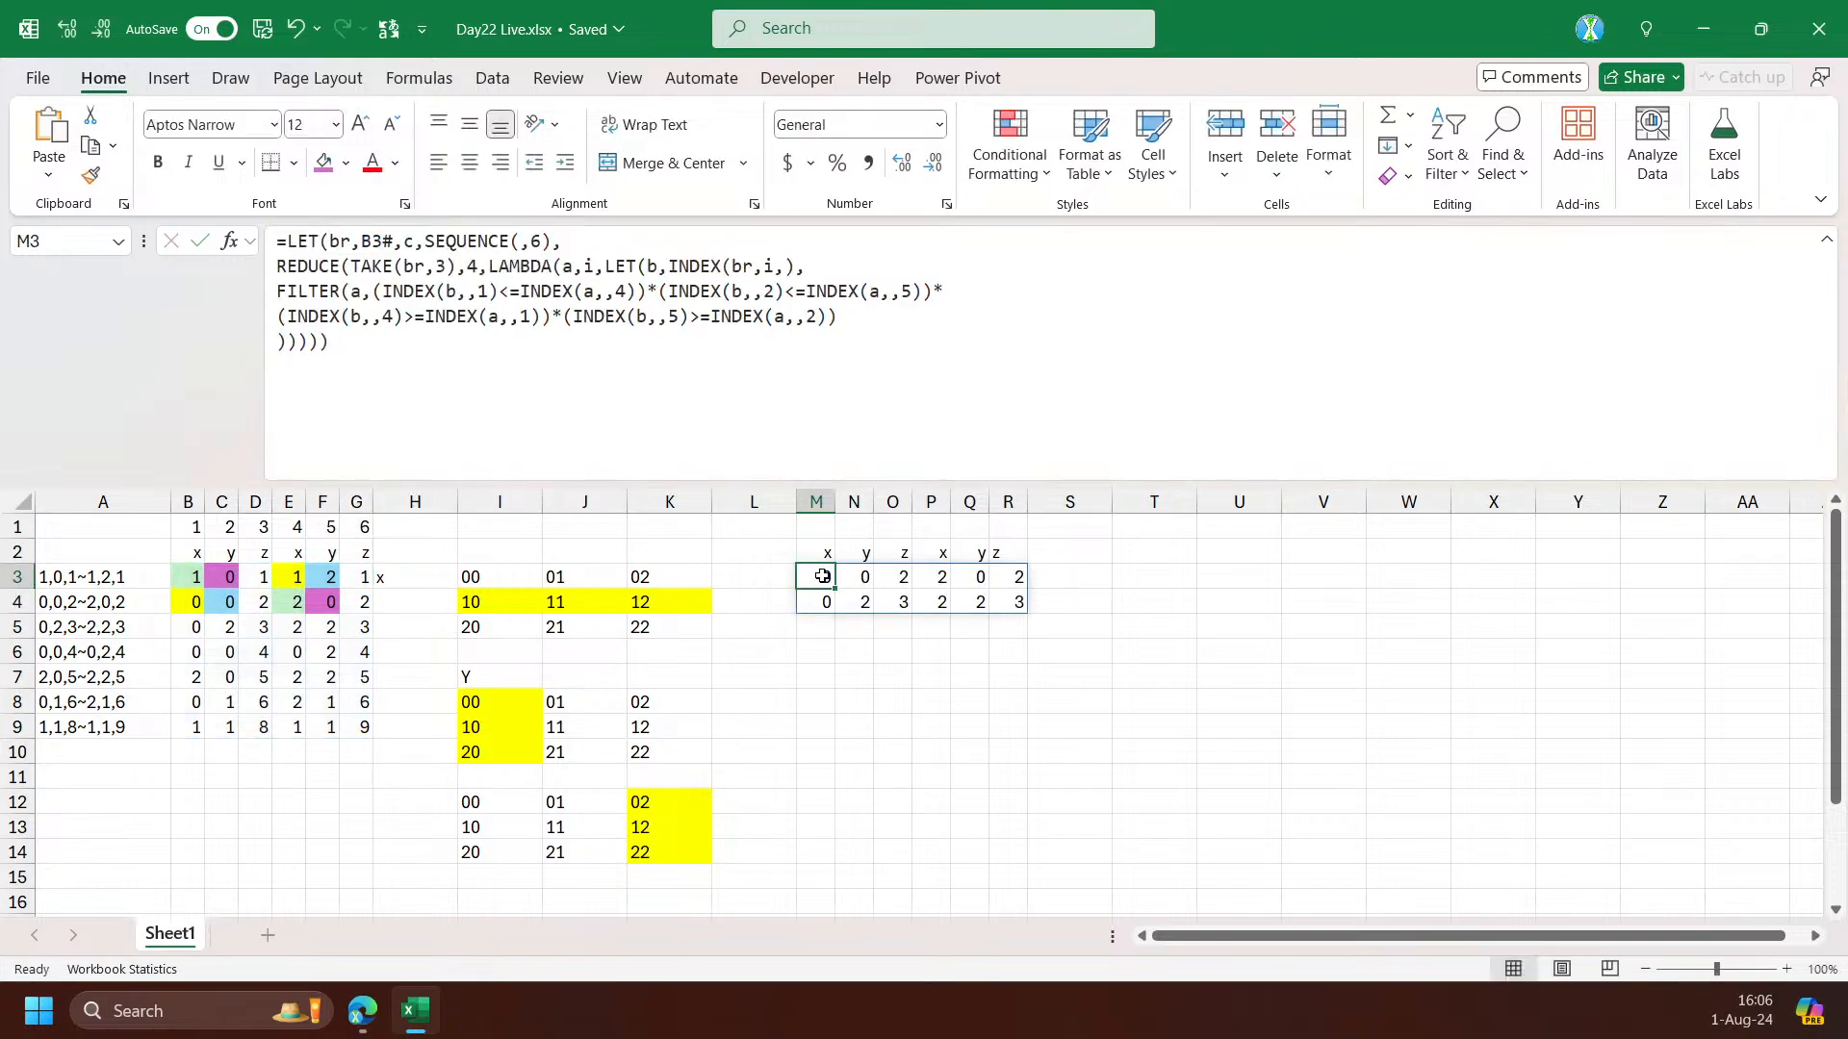
drag(826, 577, 1008, 597)
click(1010, 600)
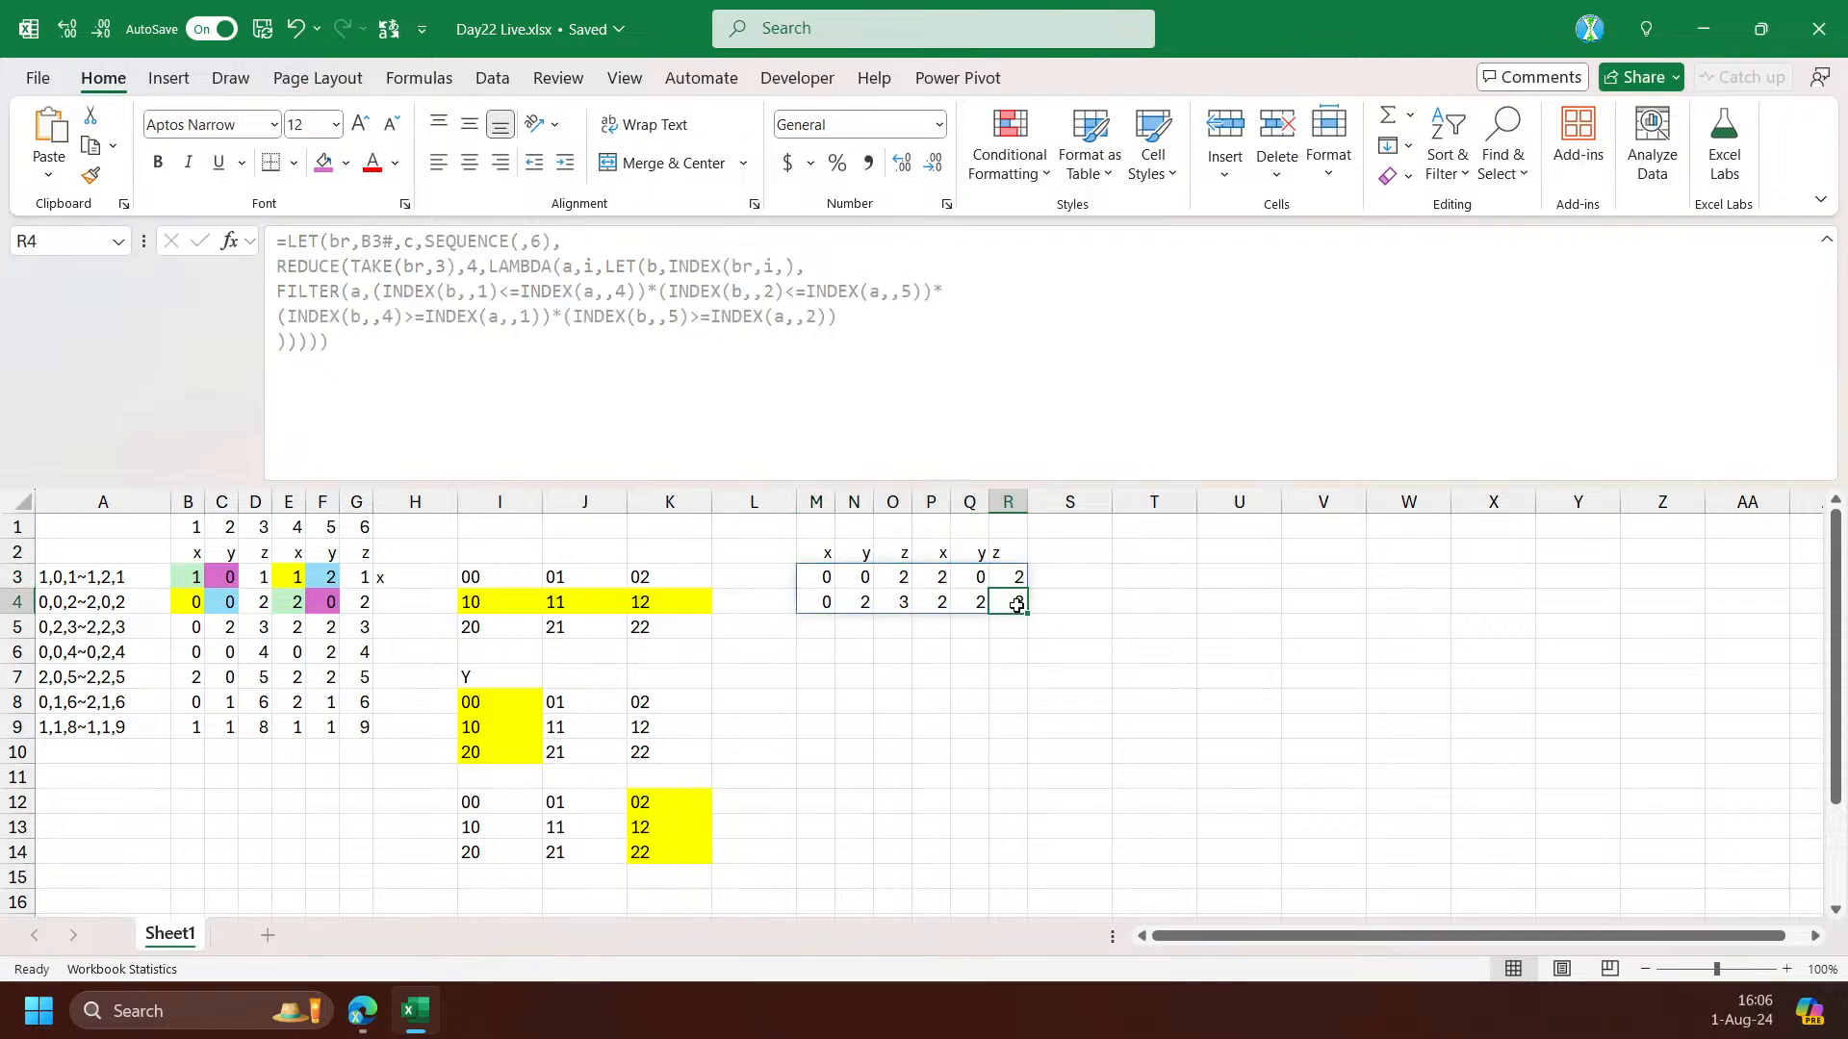
Replace the FILTER array a in the M3 formula with TAKE(a,,-1) to return only the last column, and enter it
click(825, 582)
click(348, 292)
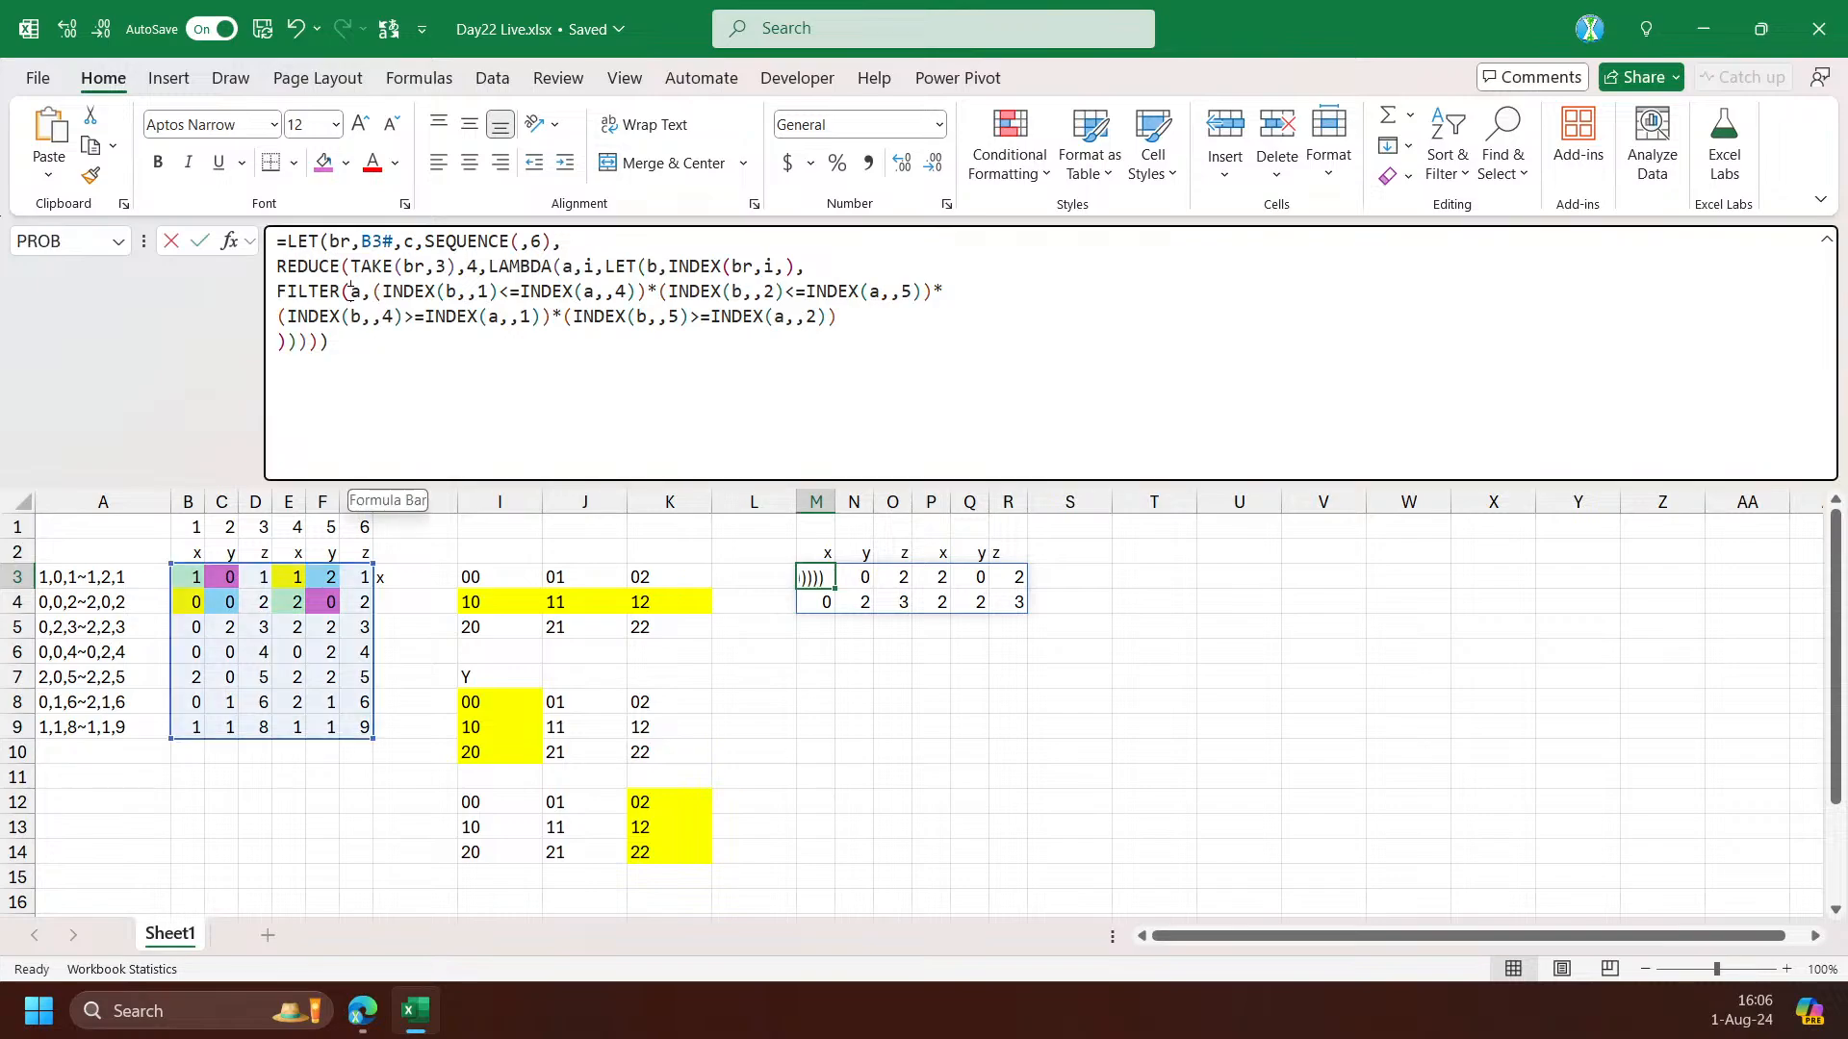
text(tak)
key(Tab)
key(Right)
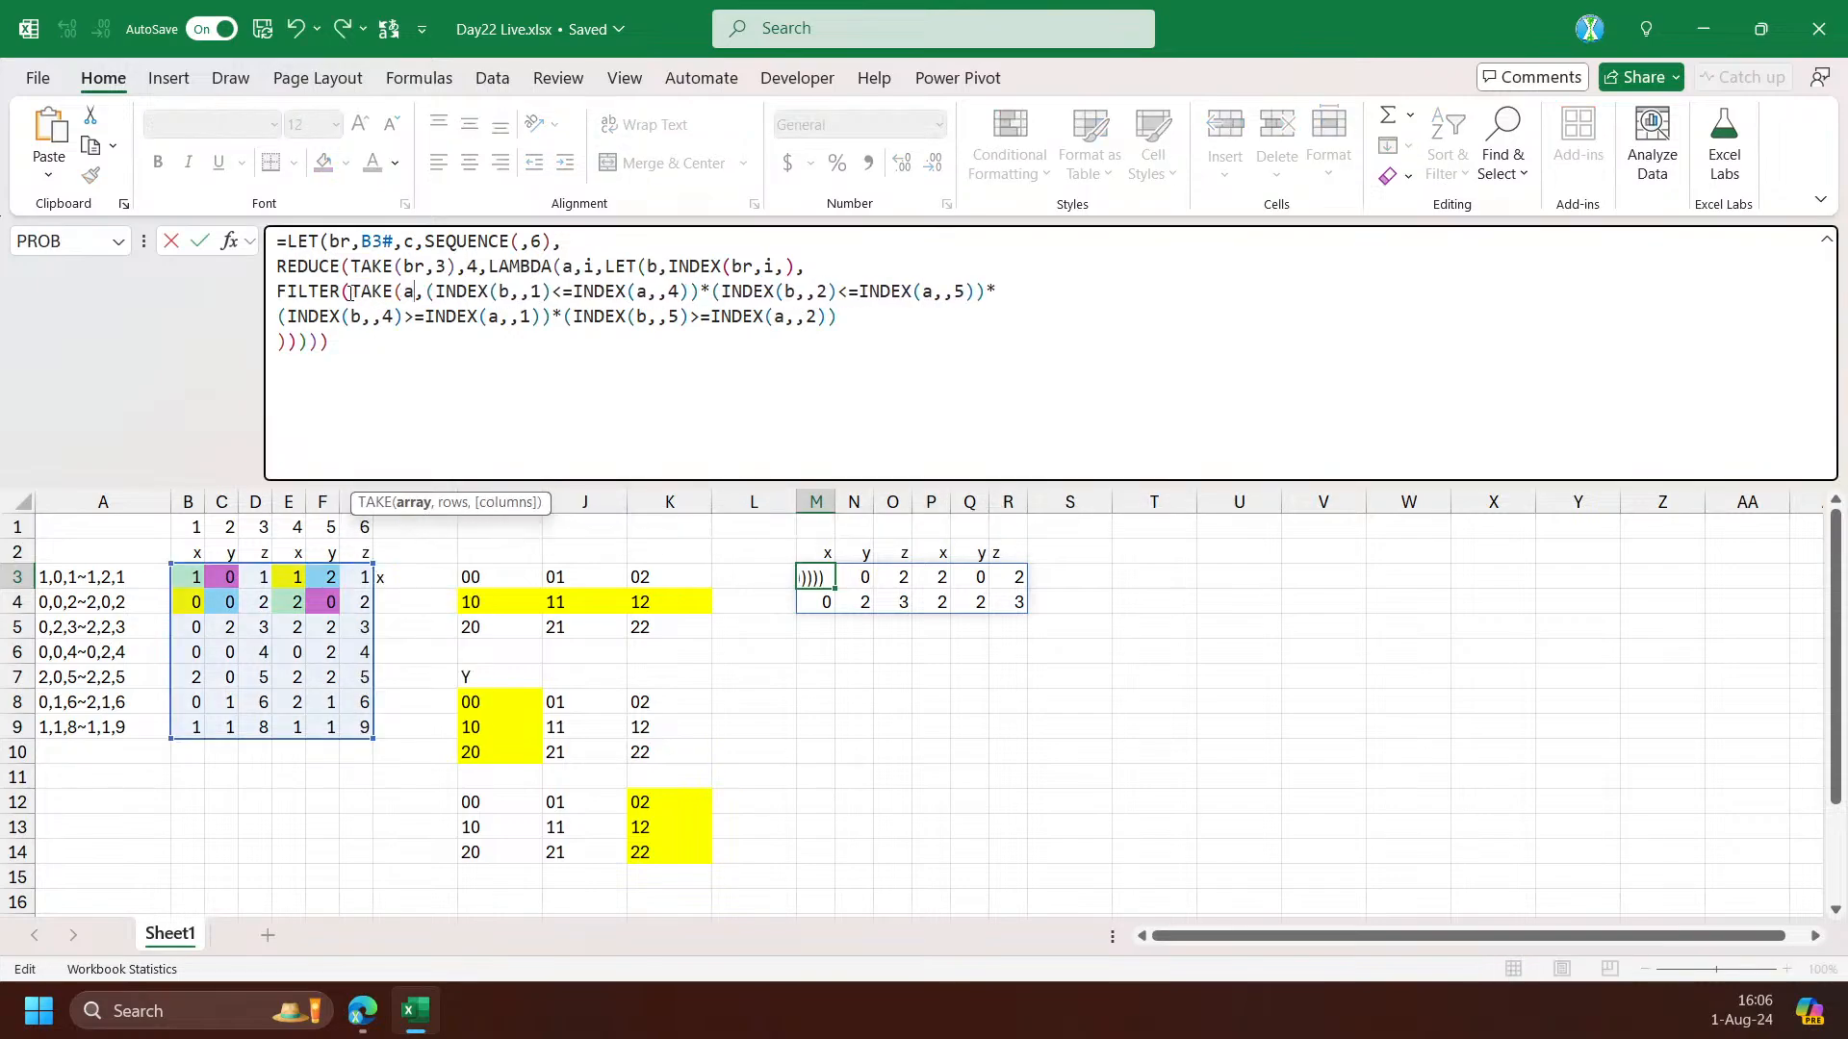
text(,,-1))
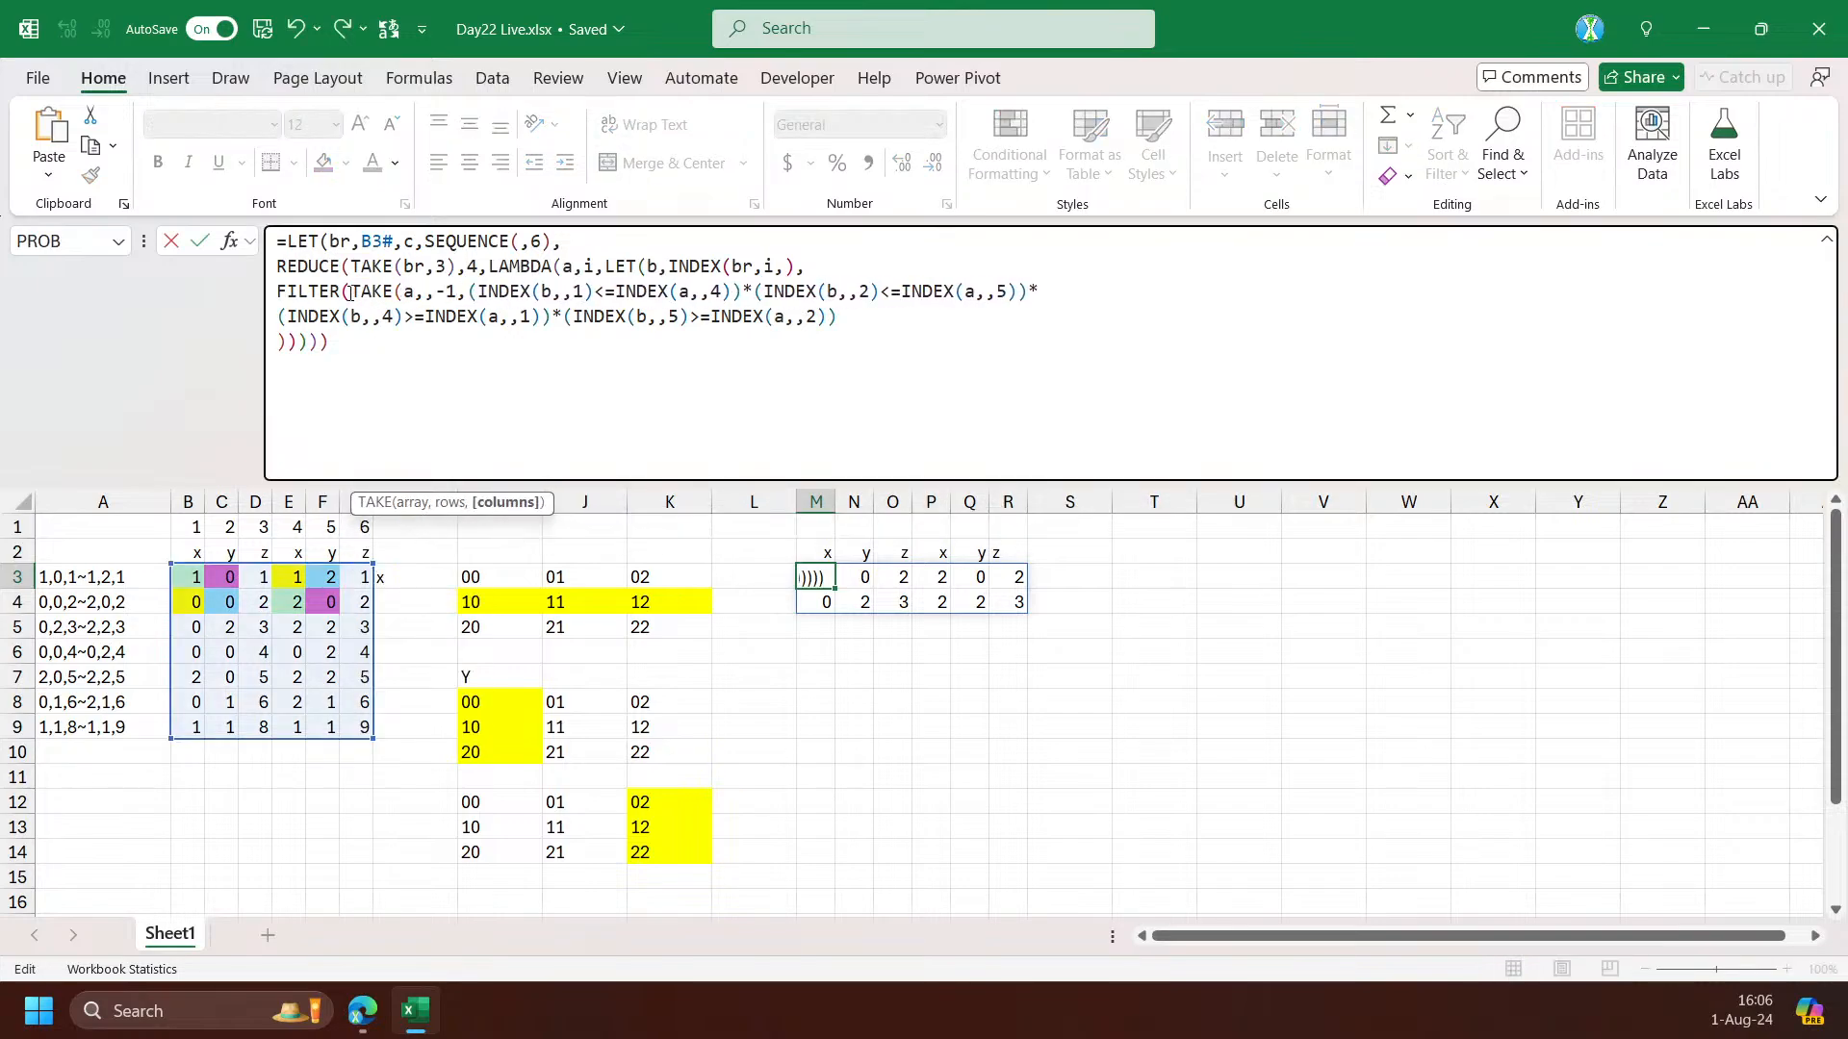
key(ctrl+Return)
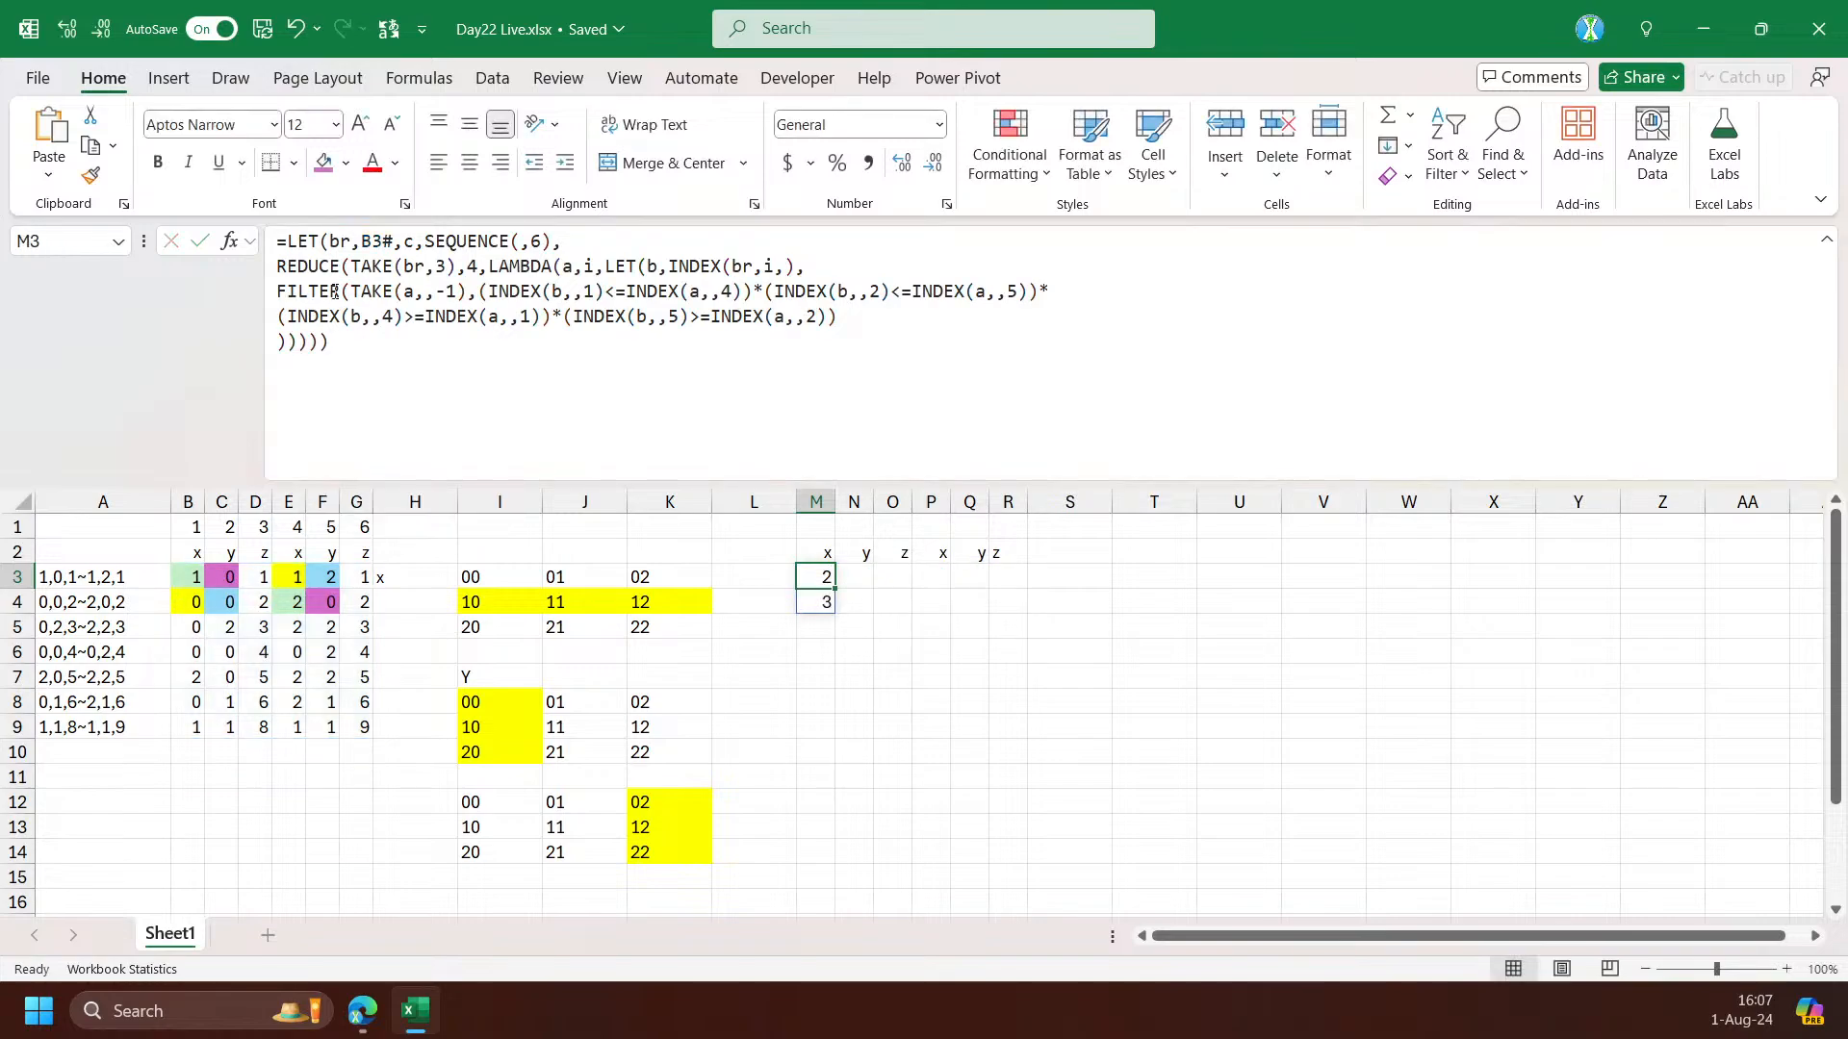
Wrap the whole FILTER expression in MAX to get the highest z of the overlapping bricks, and enter the formula
click(278, 288)
text(max()
key(Down)
key(Down)
key(Left)
key(Left)
key(Left)
key(Left)
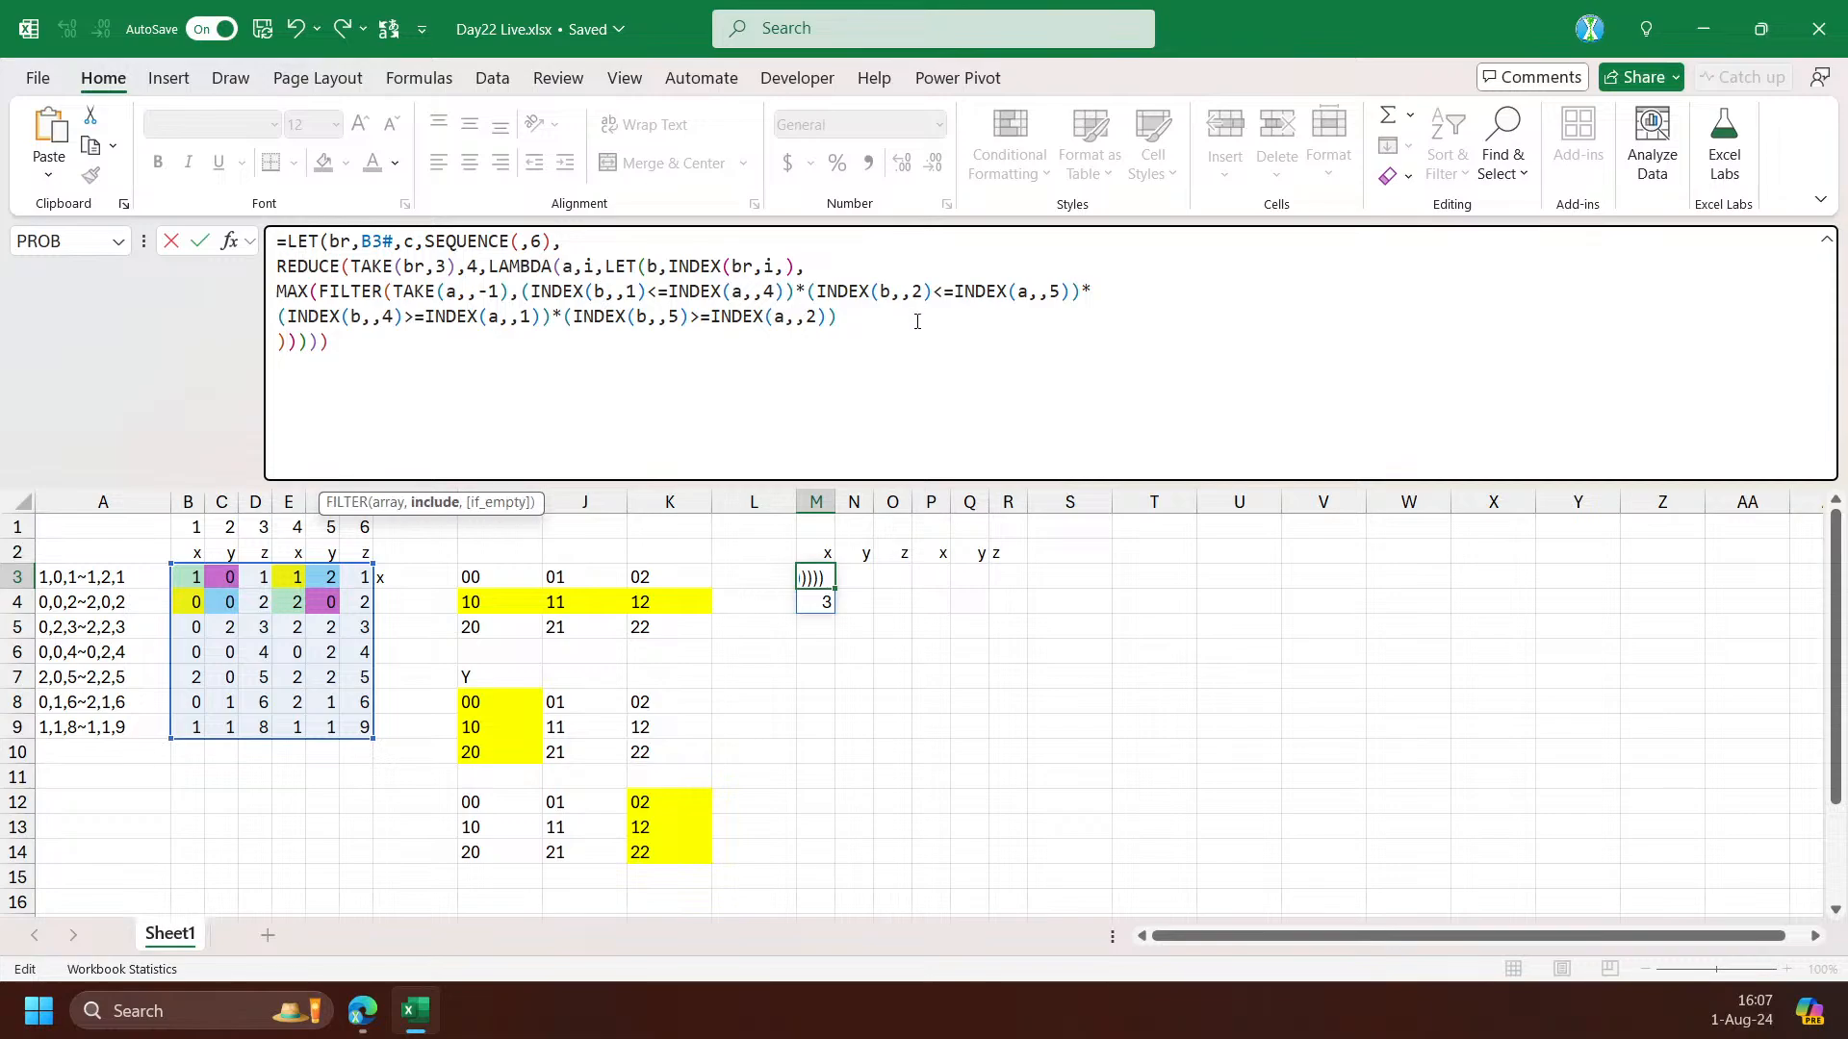
text())
key(ctrl+Return)
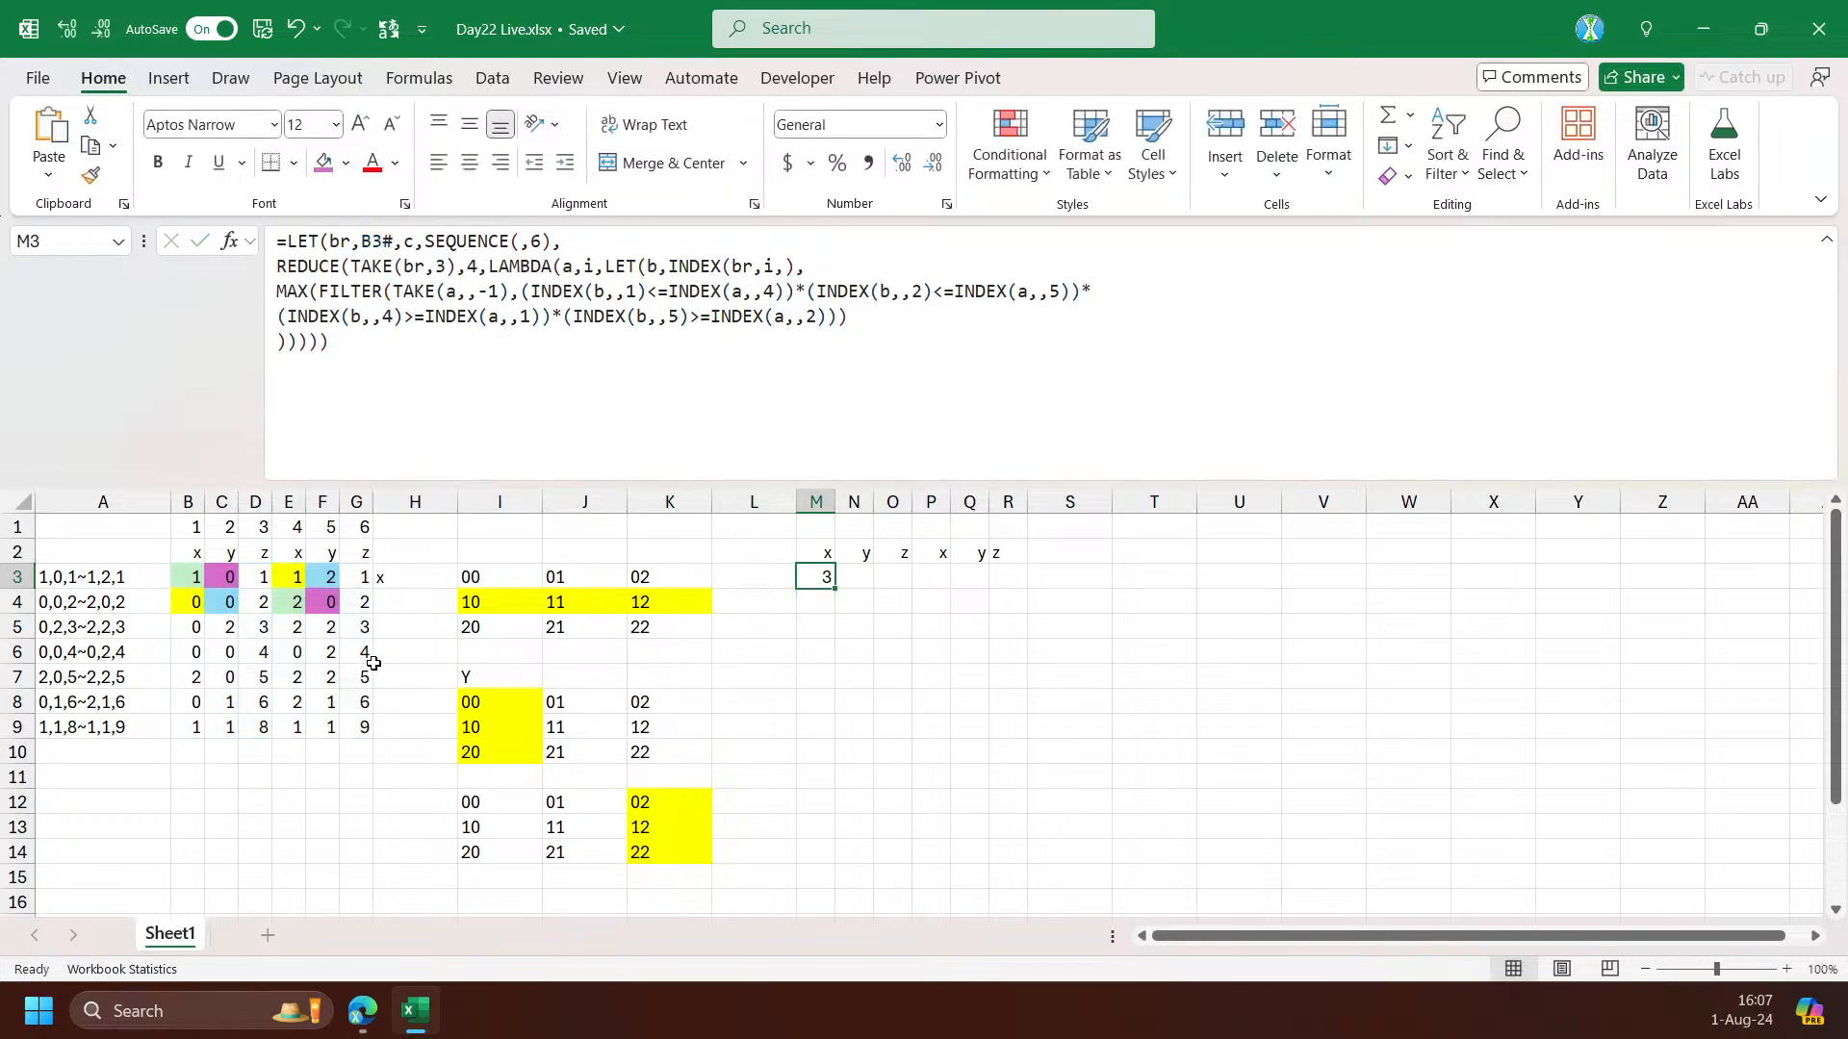
Add 1 to the MAX result, join the closing parentheses onto the same line, and enter the formula
click(850, 318)
key(Left)
key(Right)
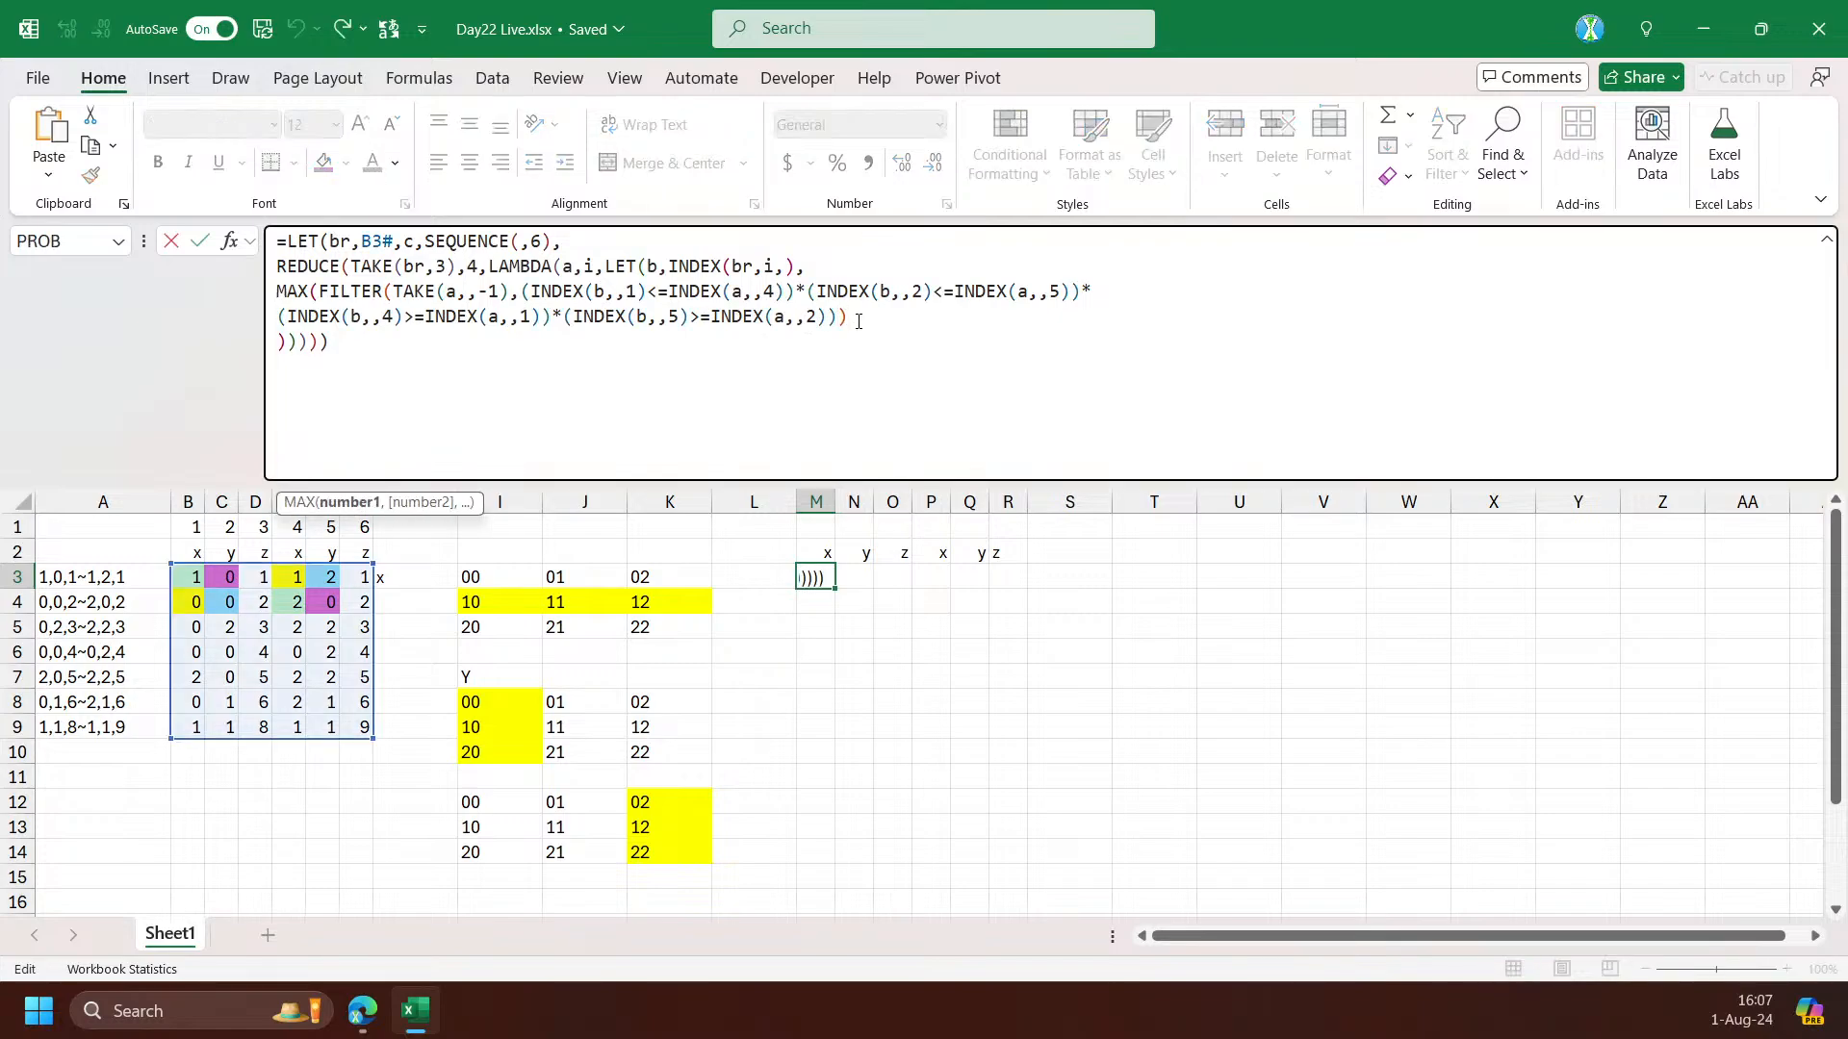
text())
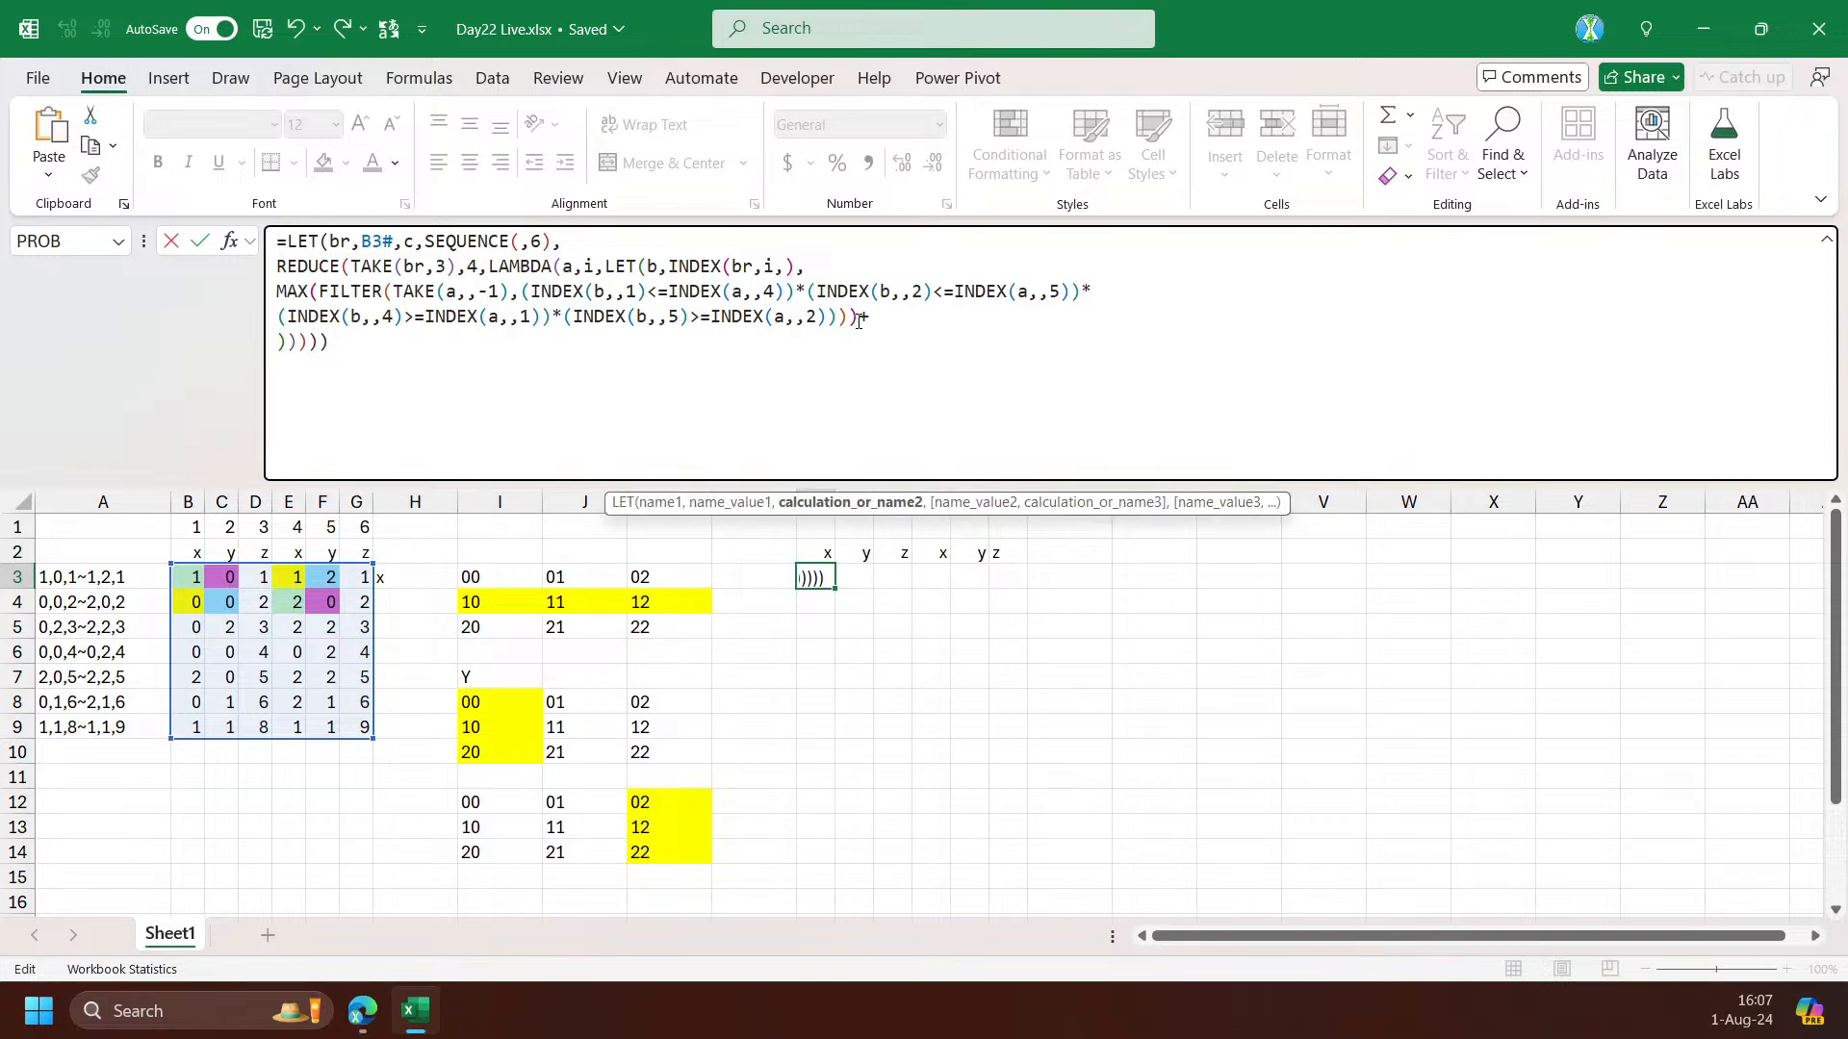
text(+1)
key(Delete)
key(Return)
key(Up)
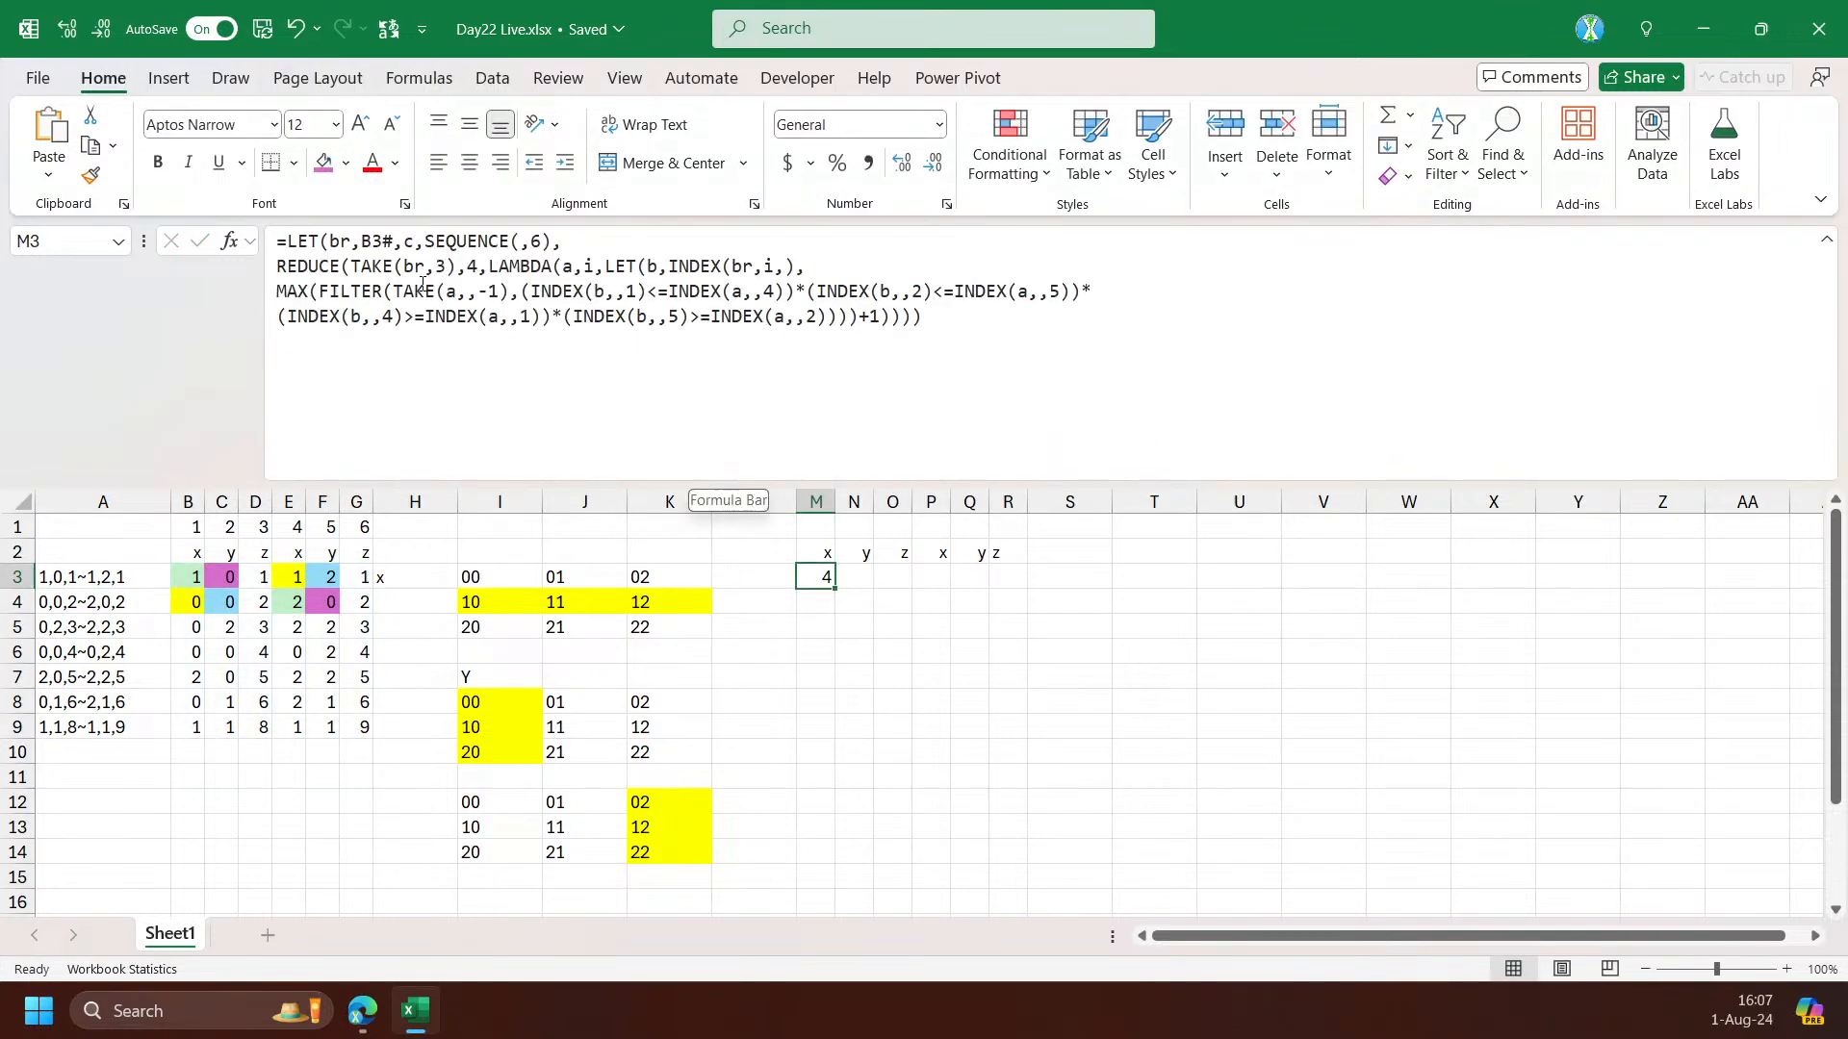
Restore the starting array to TAKE(br,1) and the REDUCE array to 2, and enter the M3 formula
click(443, 269)
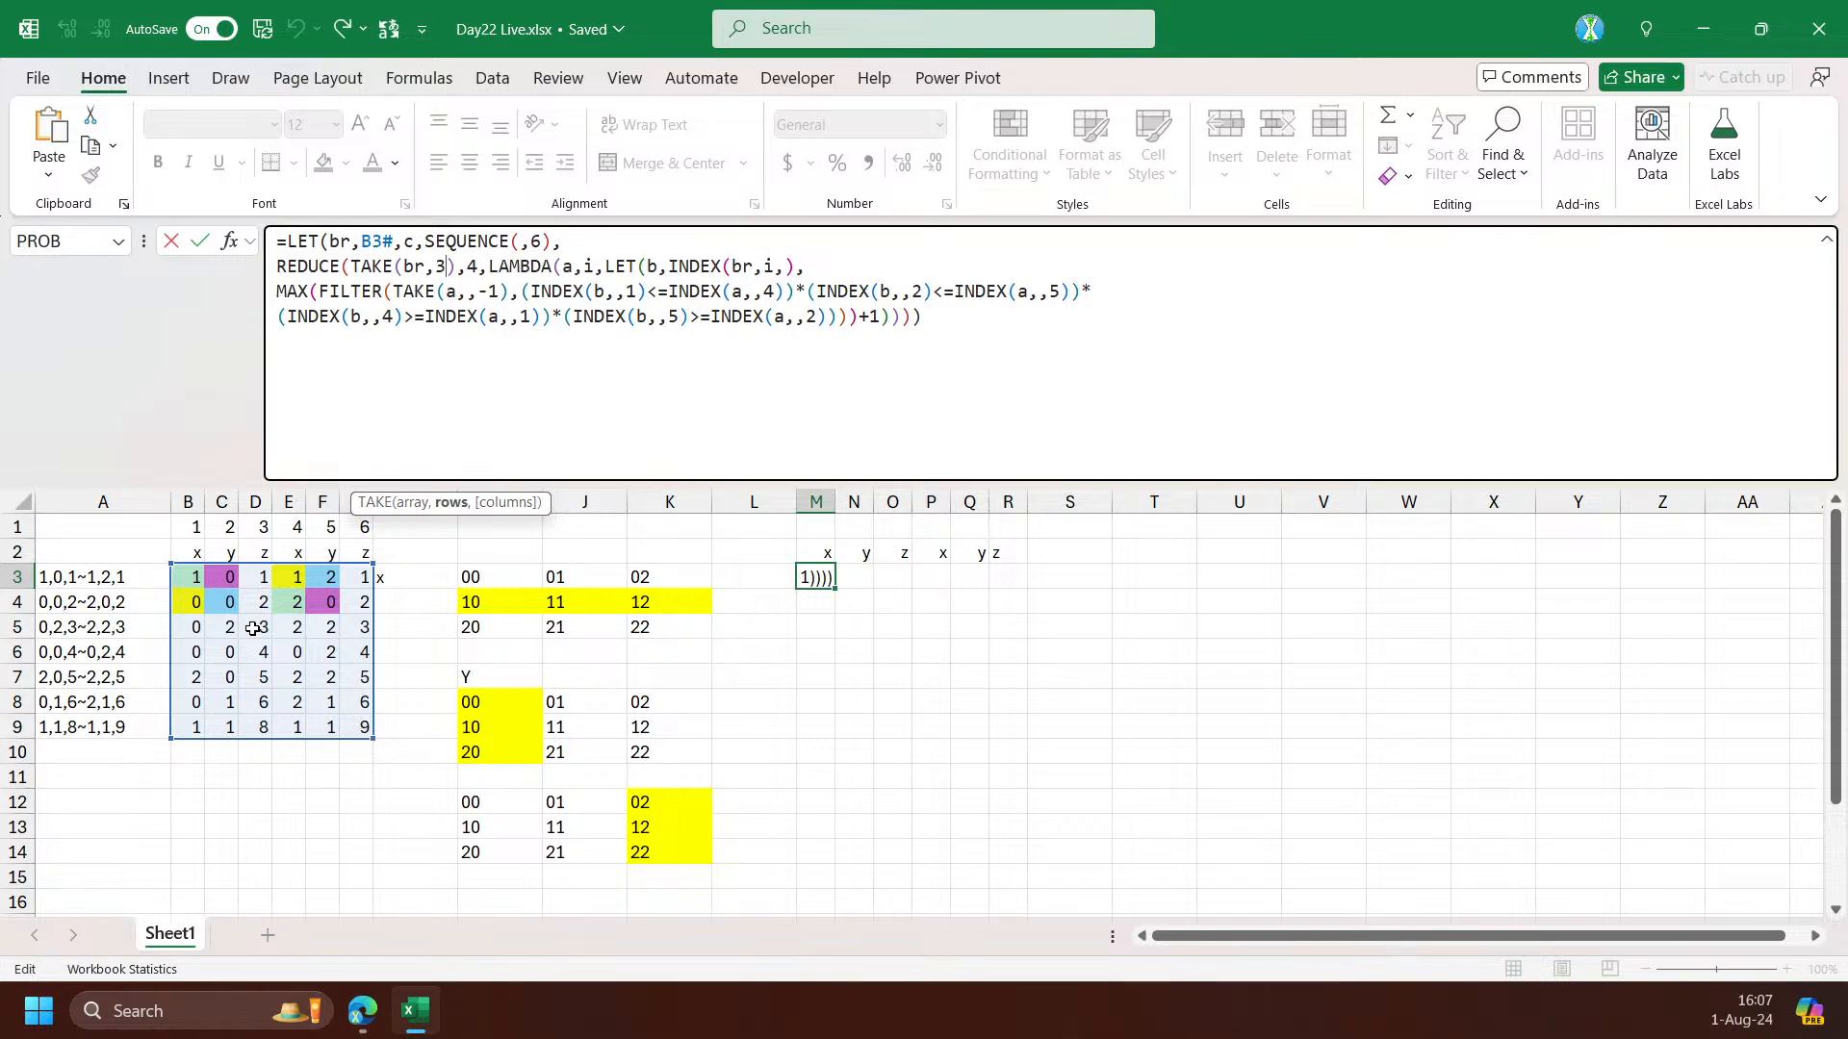
key(ctrl+Return)
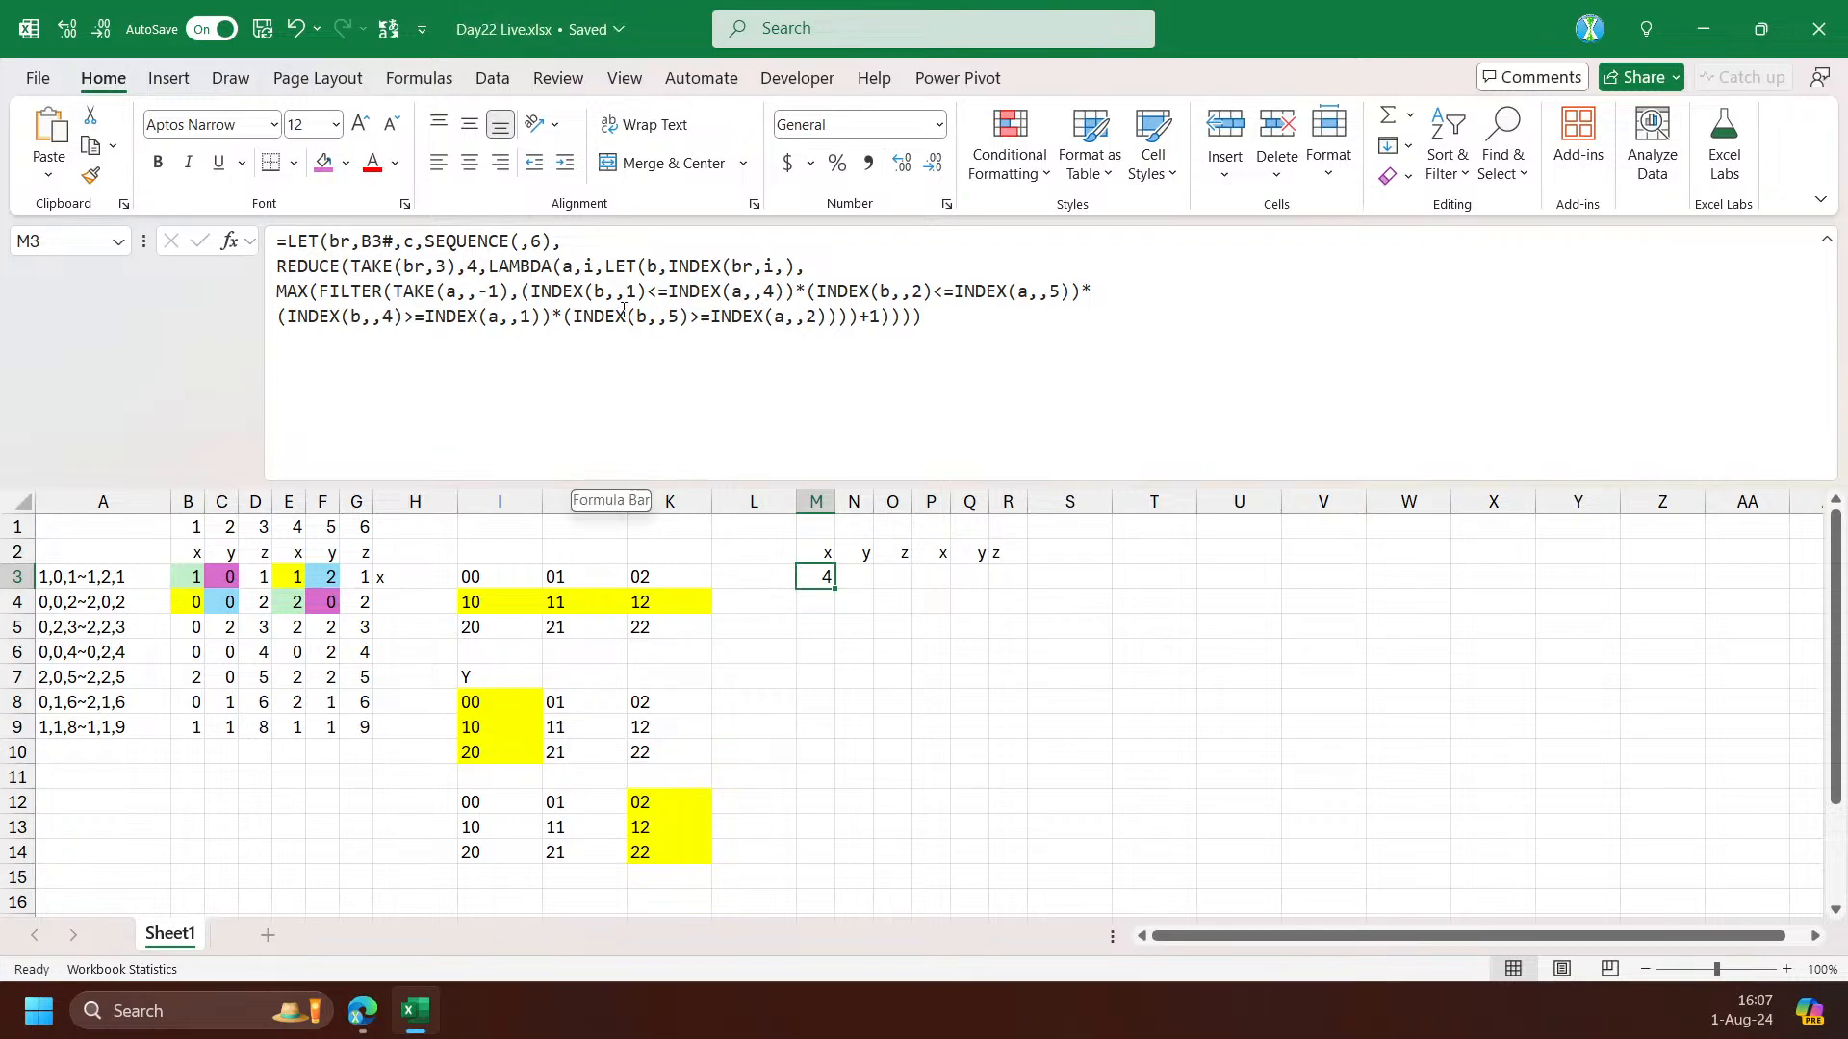
click(429, 267)
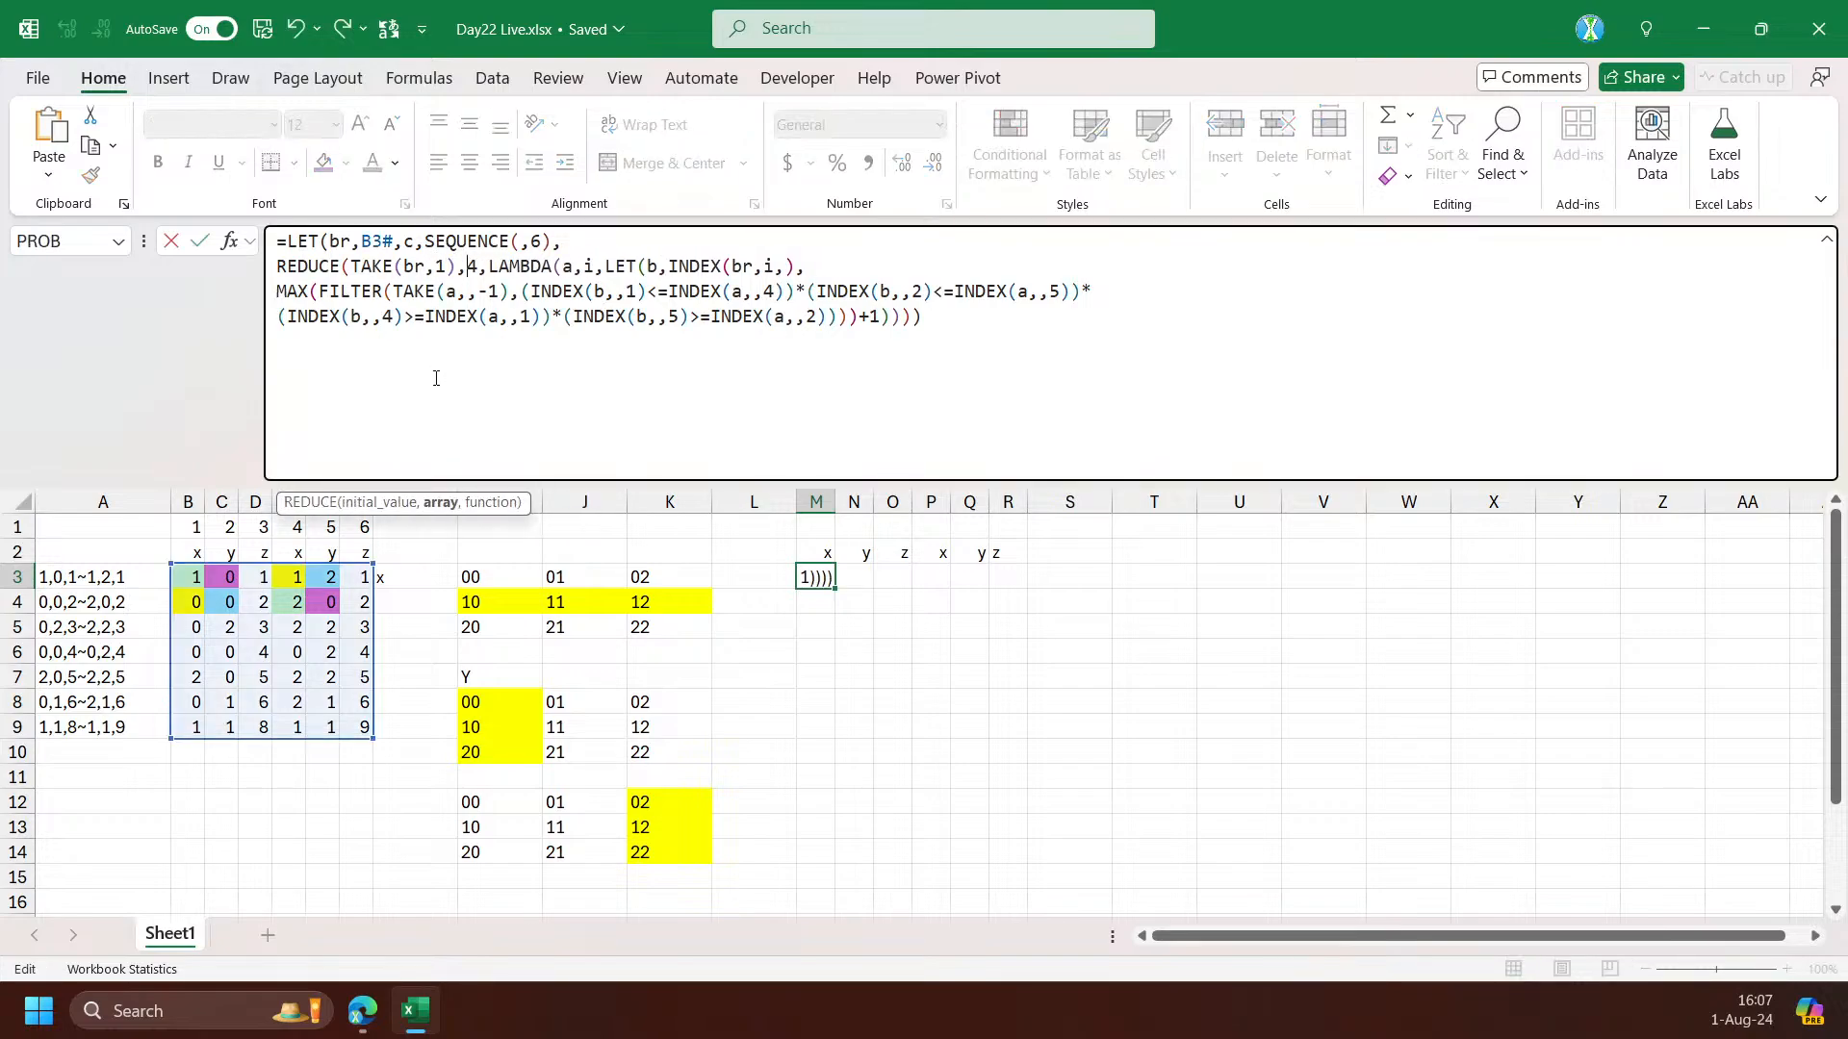
key(Return)
key(Up)
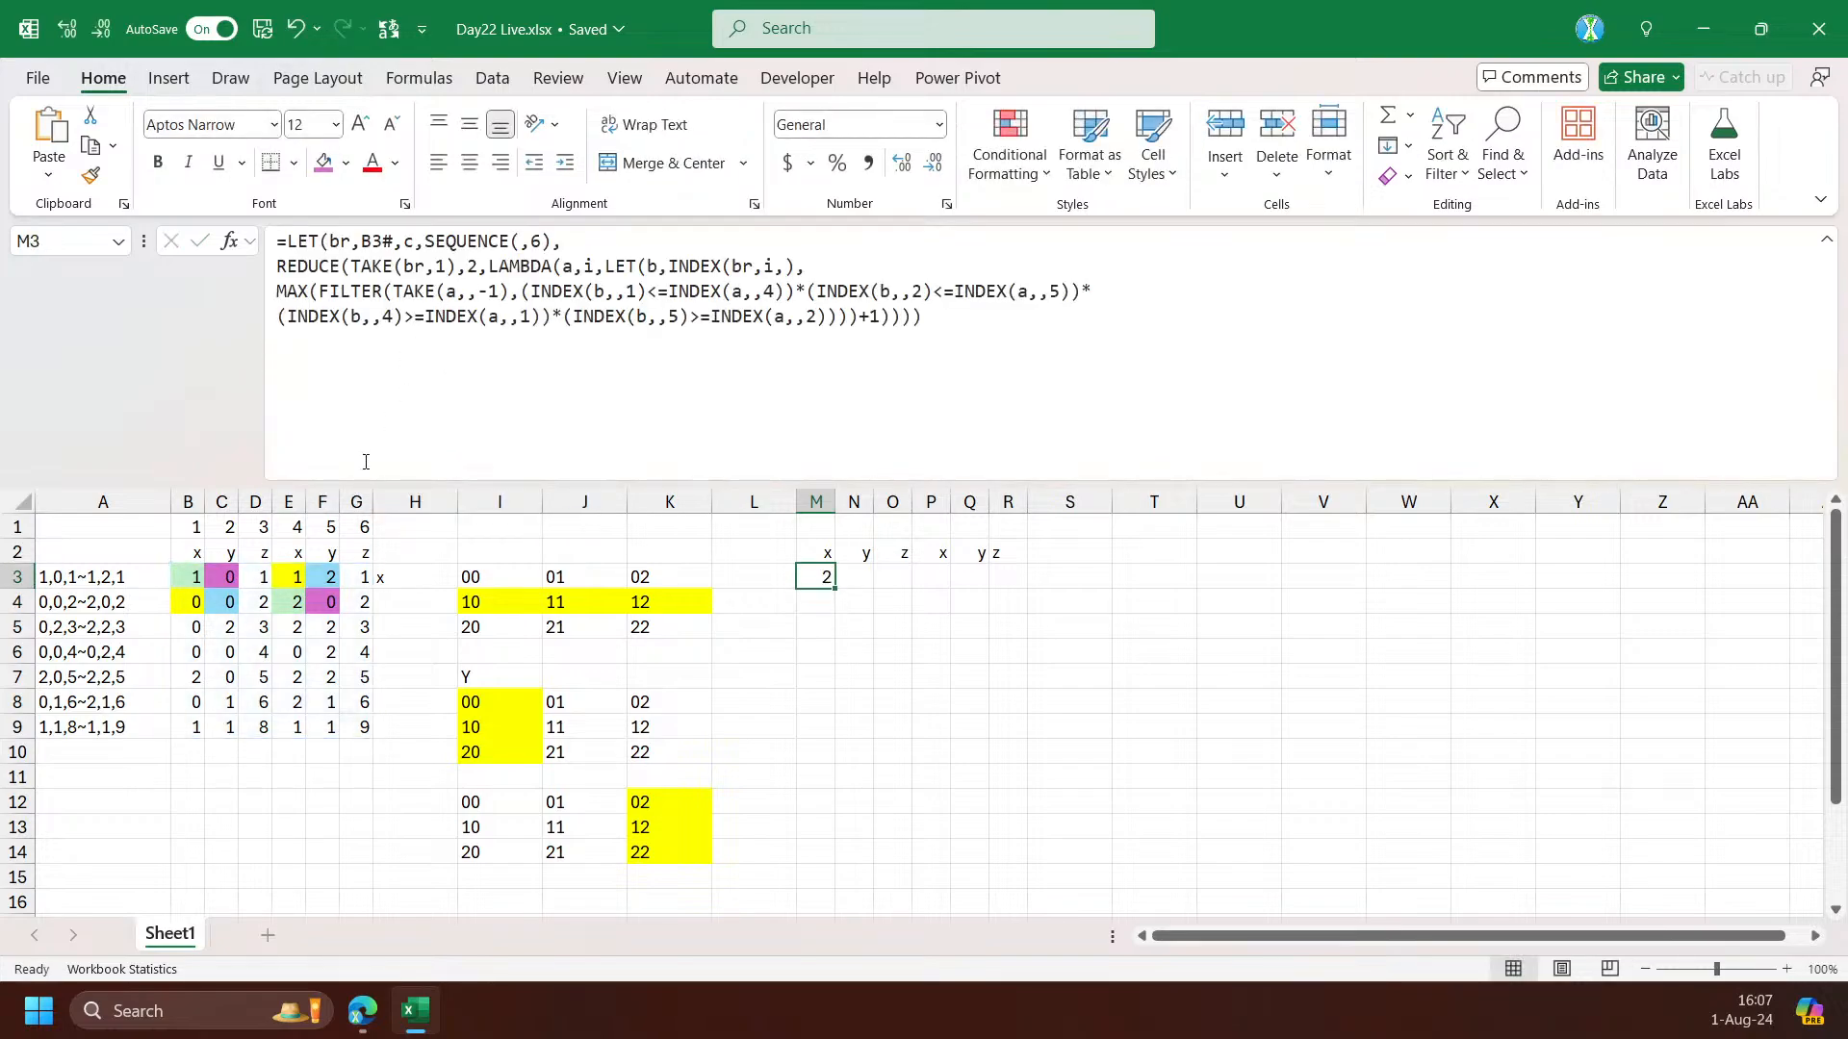
drag(478, 267, 458, 267)
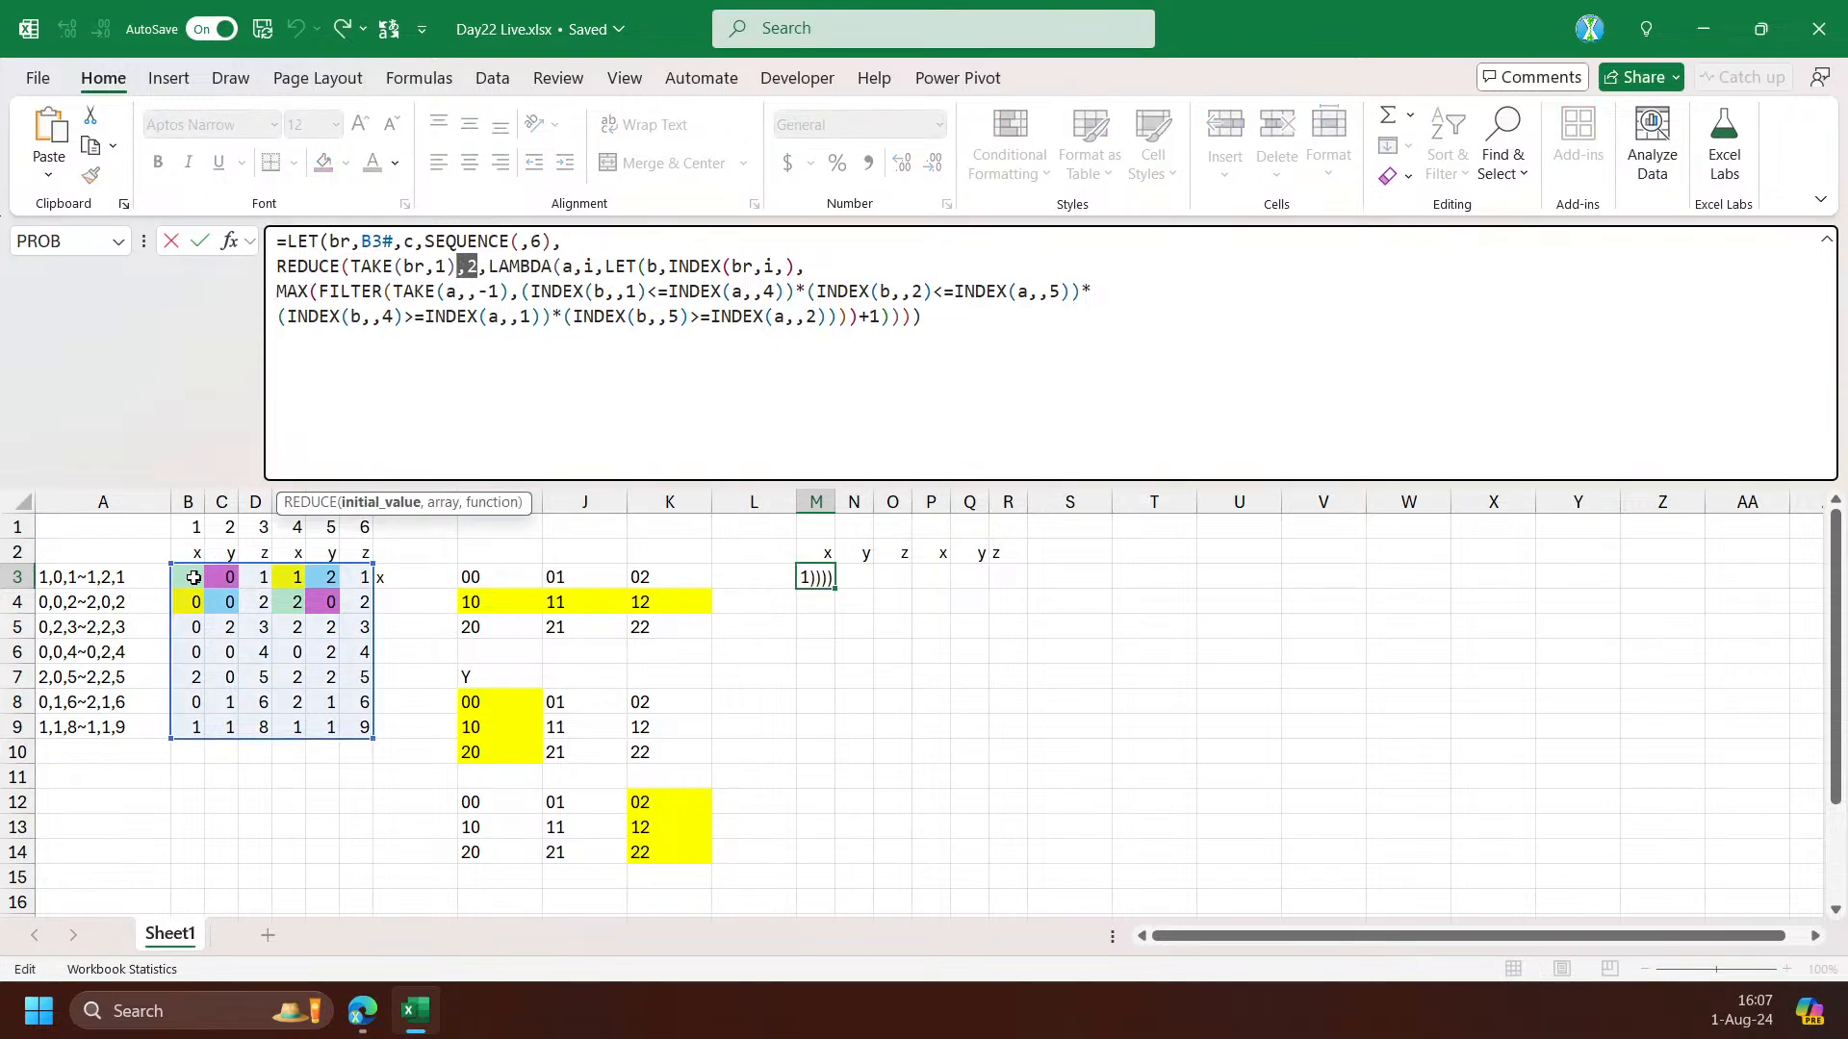
key(Escape)
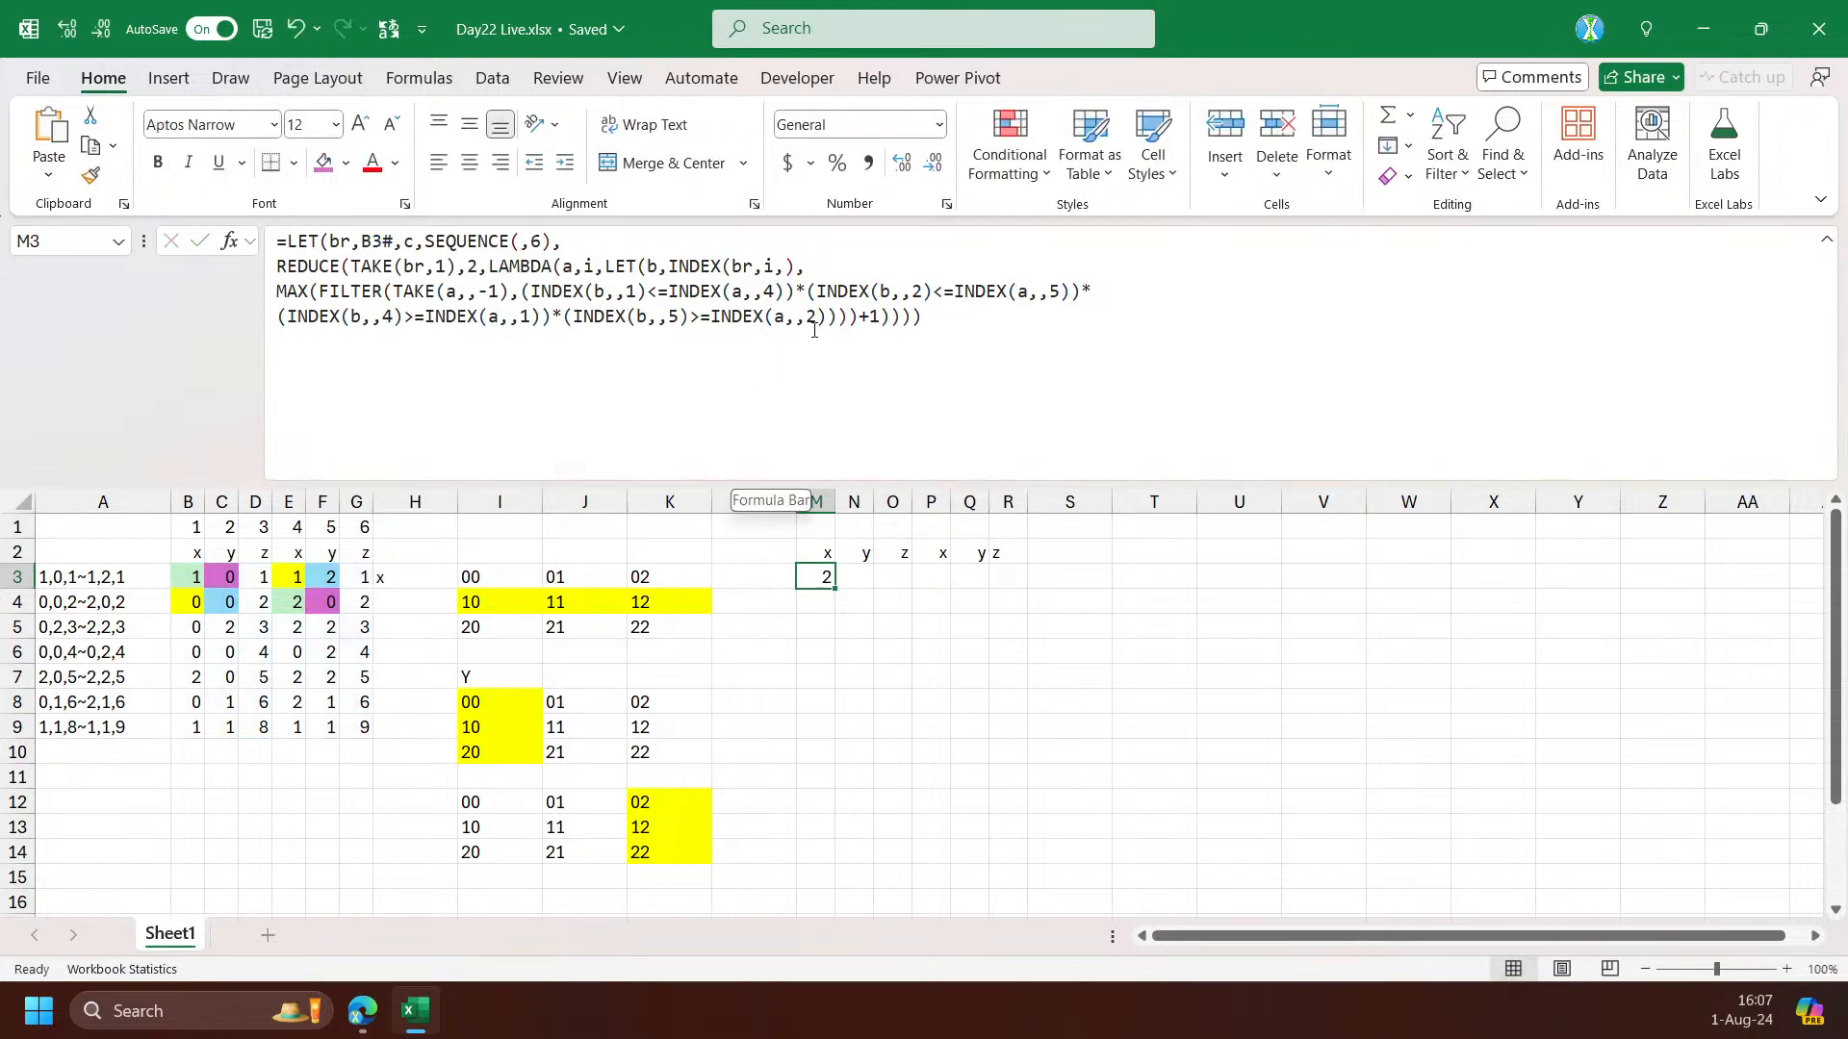
Name the MAX(…)+1 expression z inside the inner LET, return z as its result, and enter the formula
click(274, 291)
text(z,)
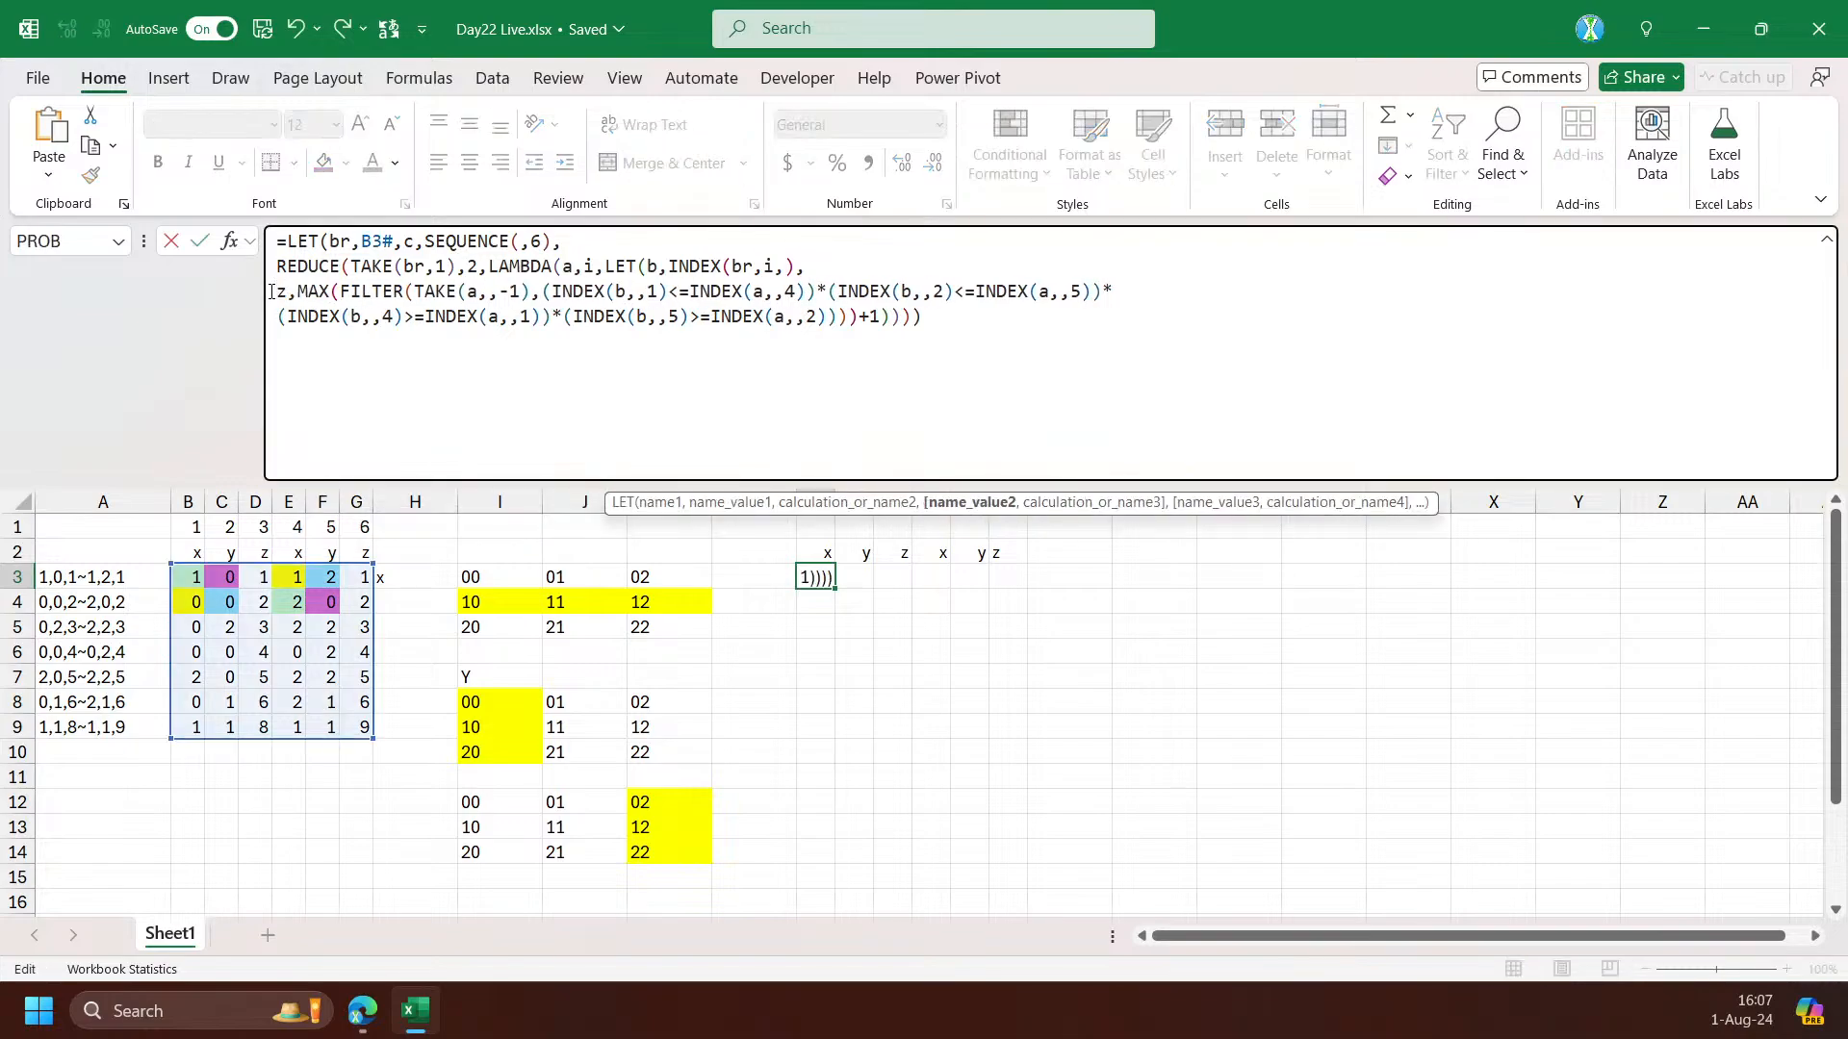
shift+click(883, 318)
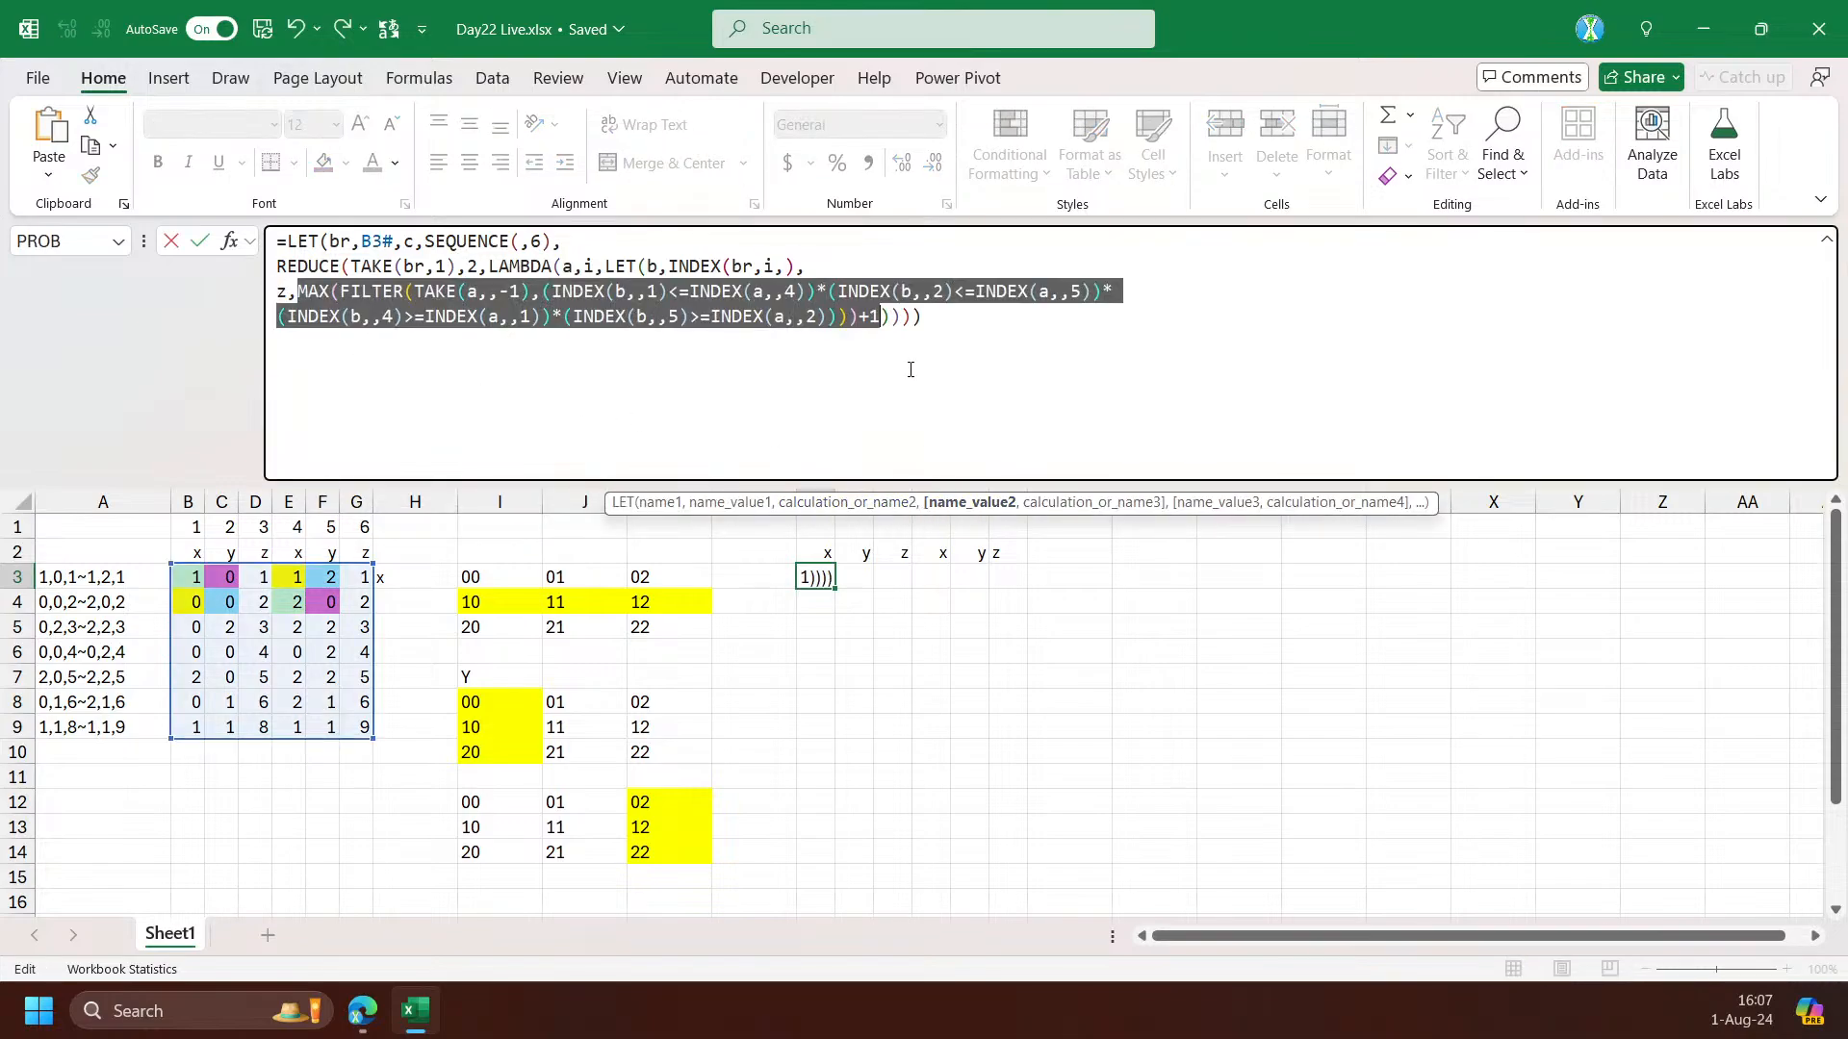
click(883, 318)
text(,z)
key(Return)
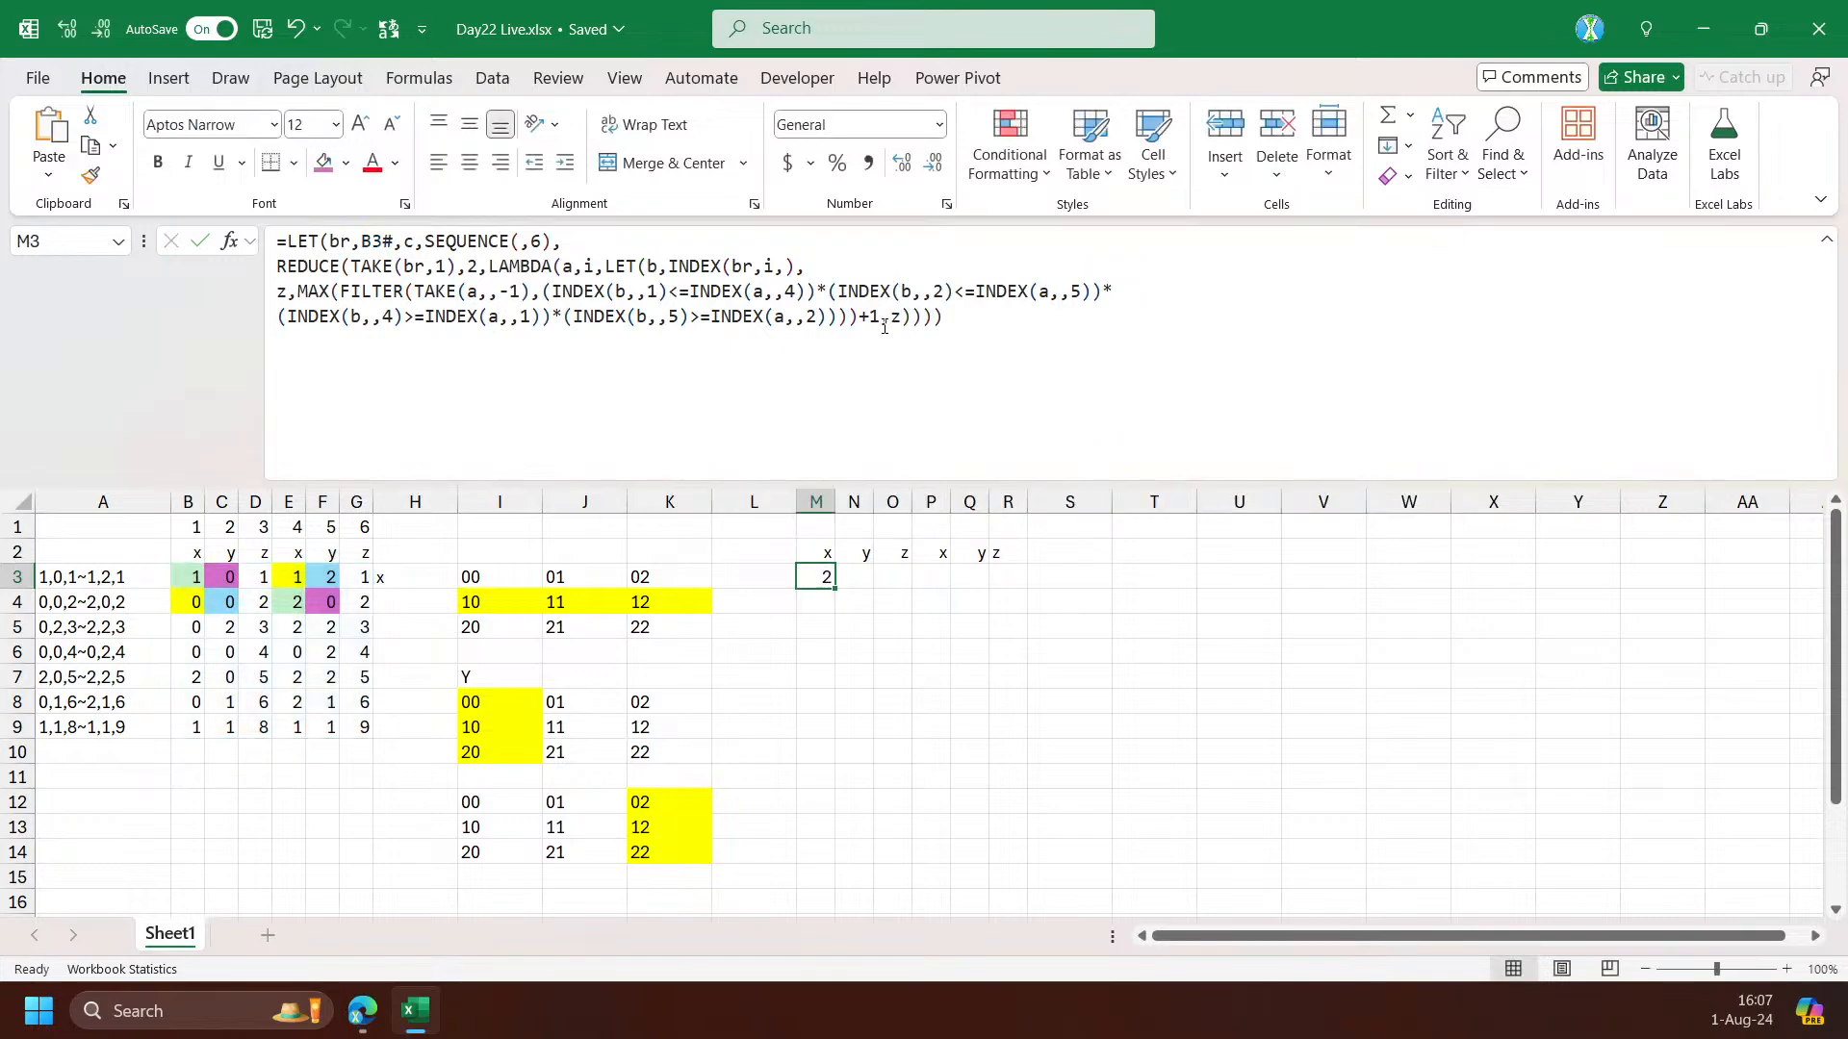
Replace the returned z with IF(c=3,z on a new line of the M3 formula
double_click(894, 318)
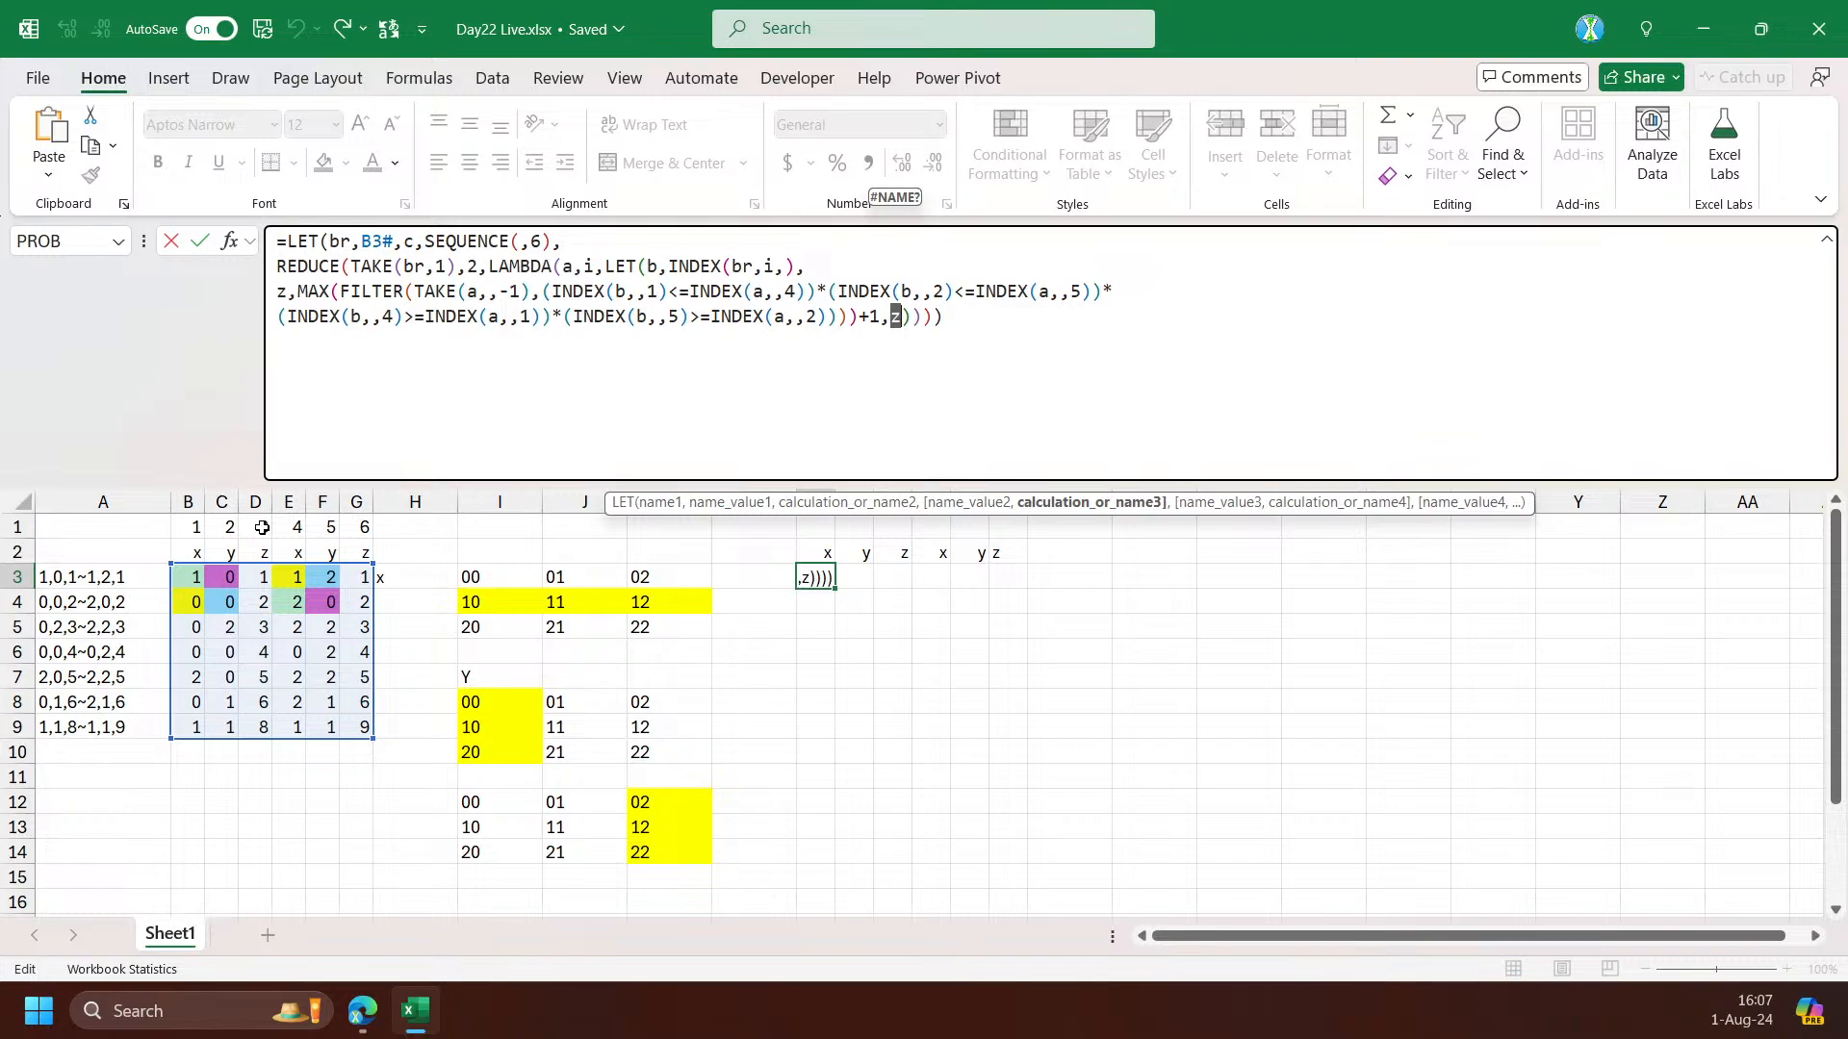
key(alt+Return)
text(IF(s)
key(BackSpace)
text(c=3,)
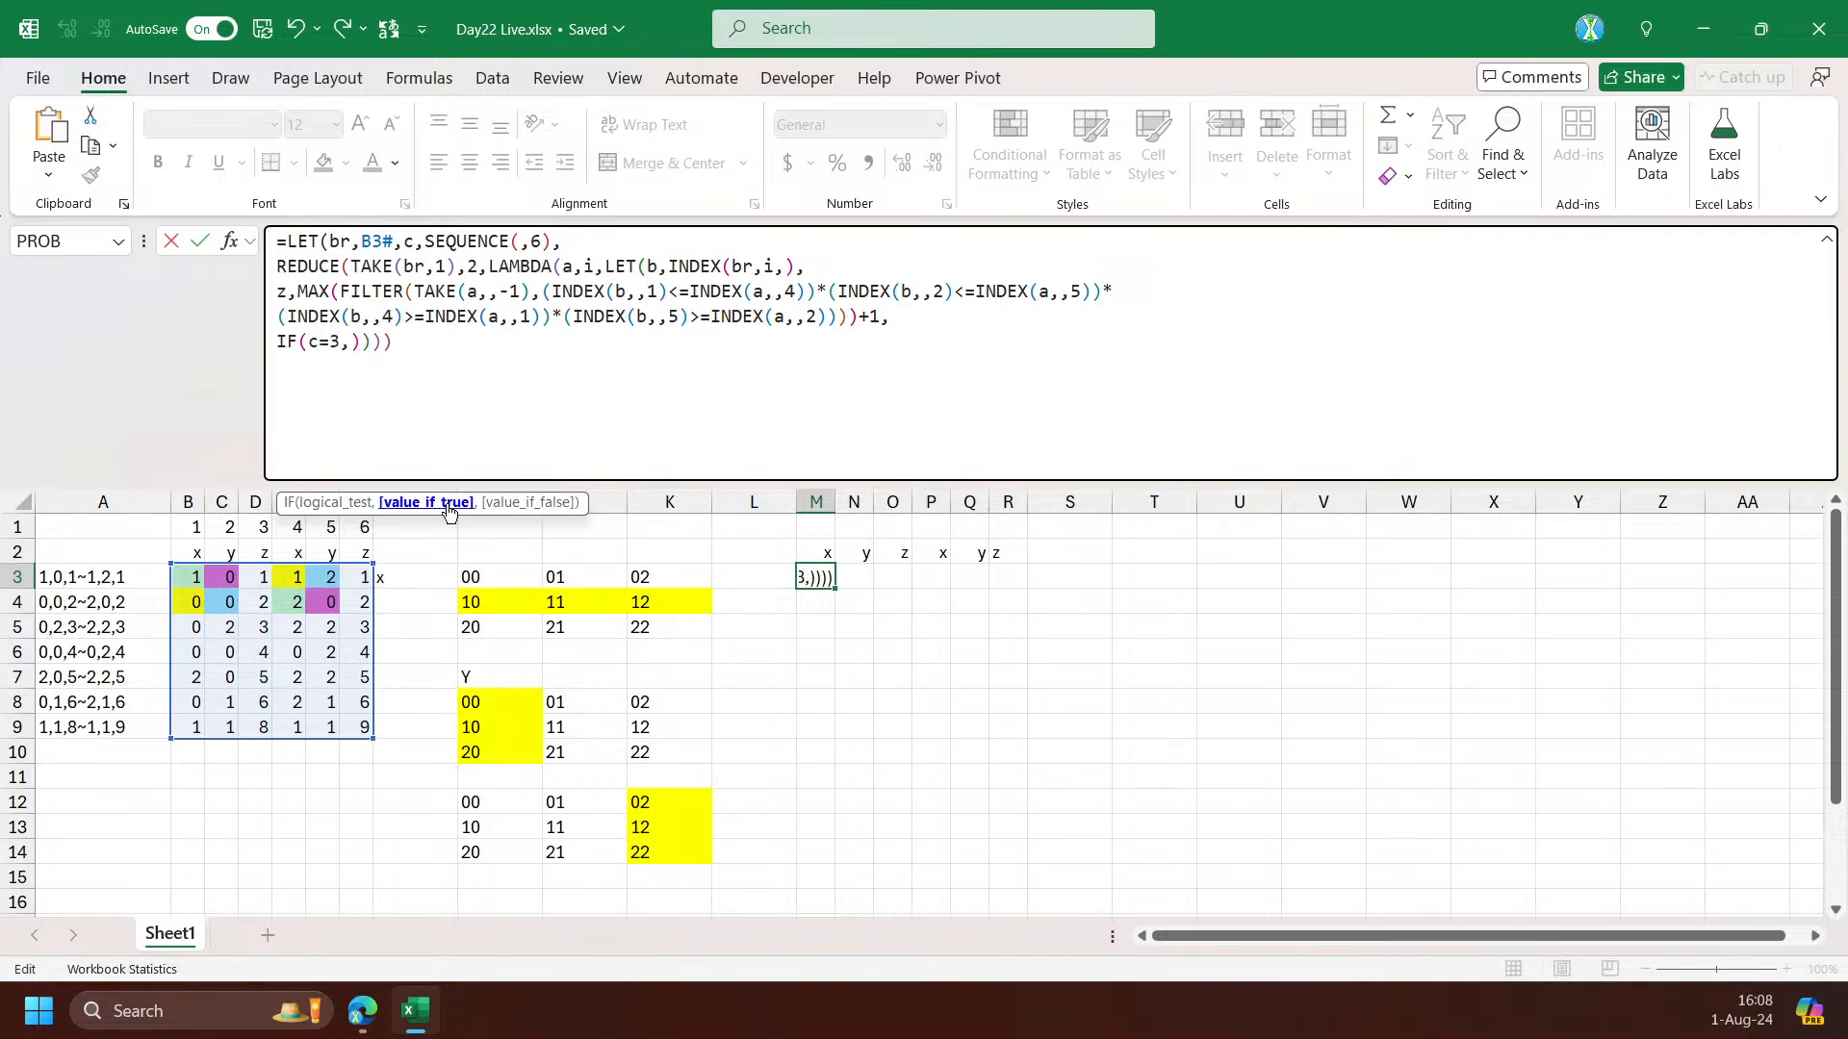
text(z)
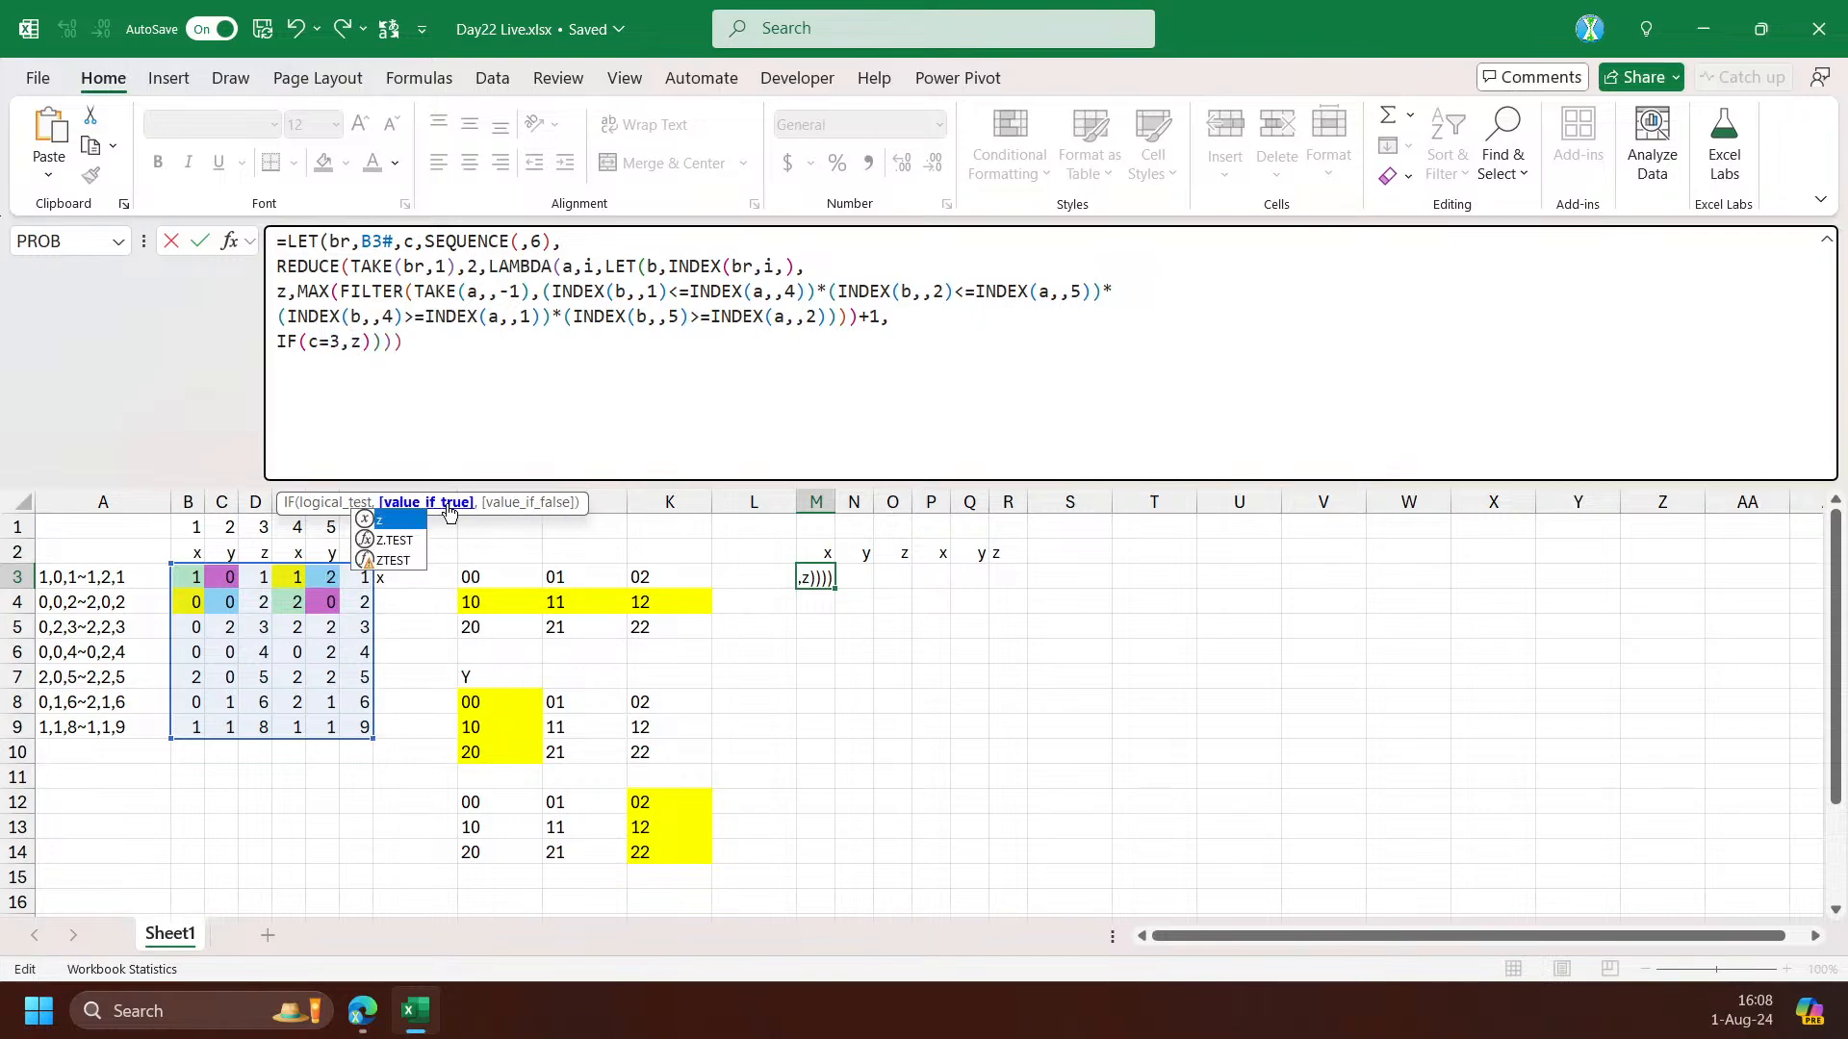
Add a nested IF as the value-if-false, testing c=6 and starting its result with z+INDEX(b,,6)
text(,)
text(IF(c)
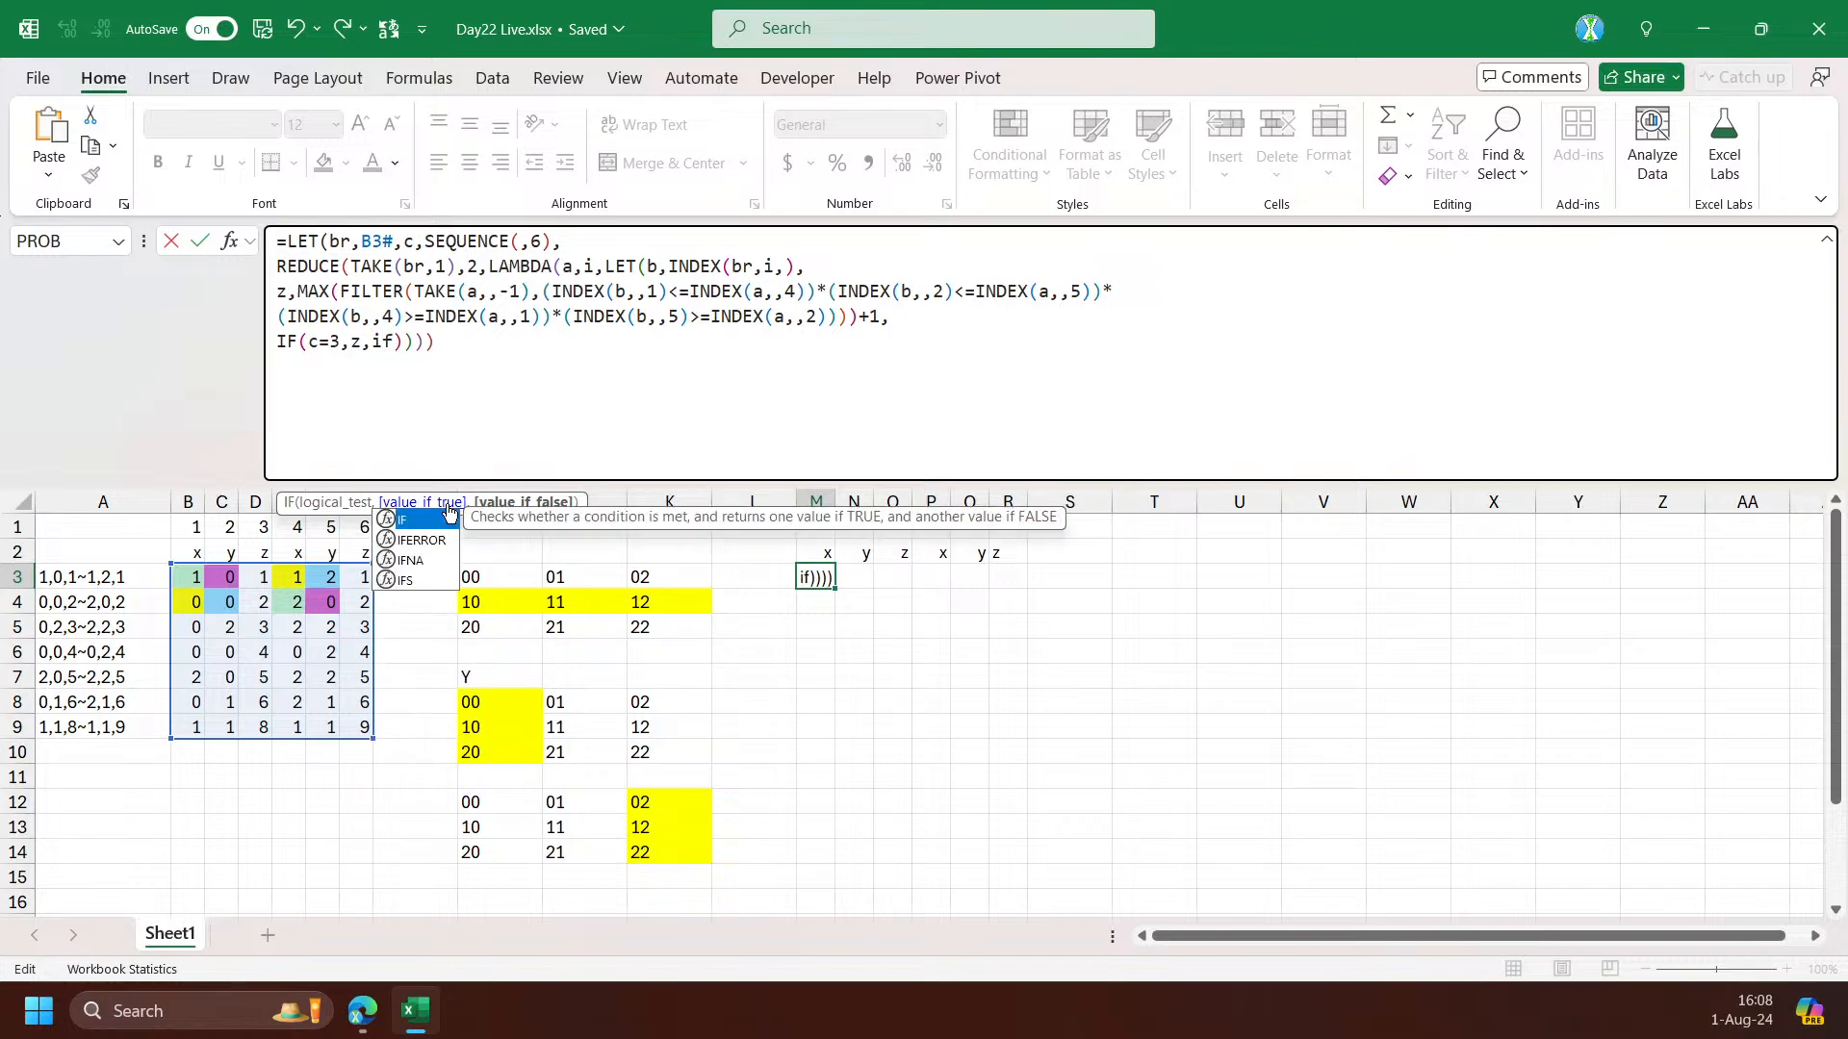
text(=)
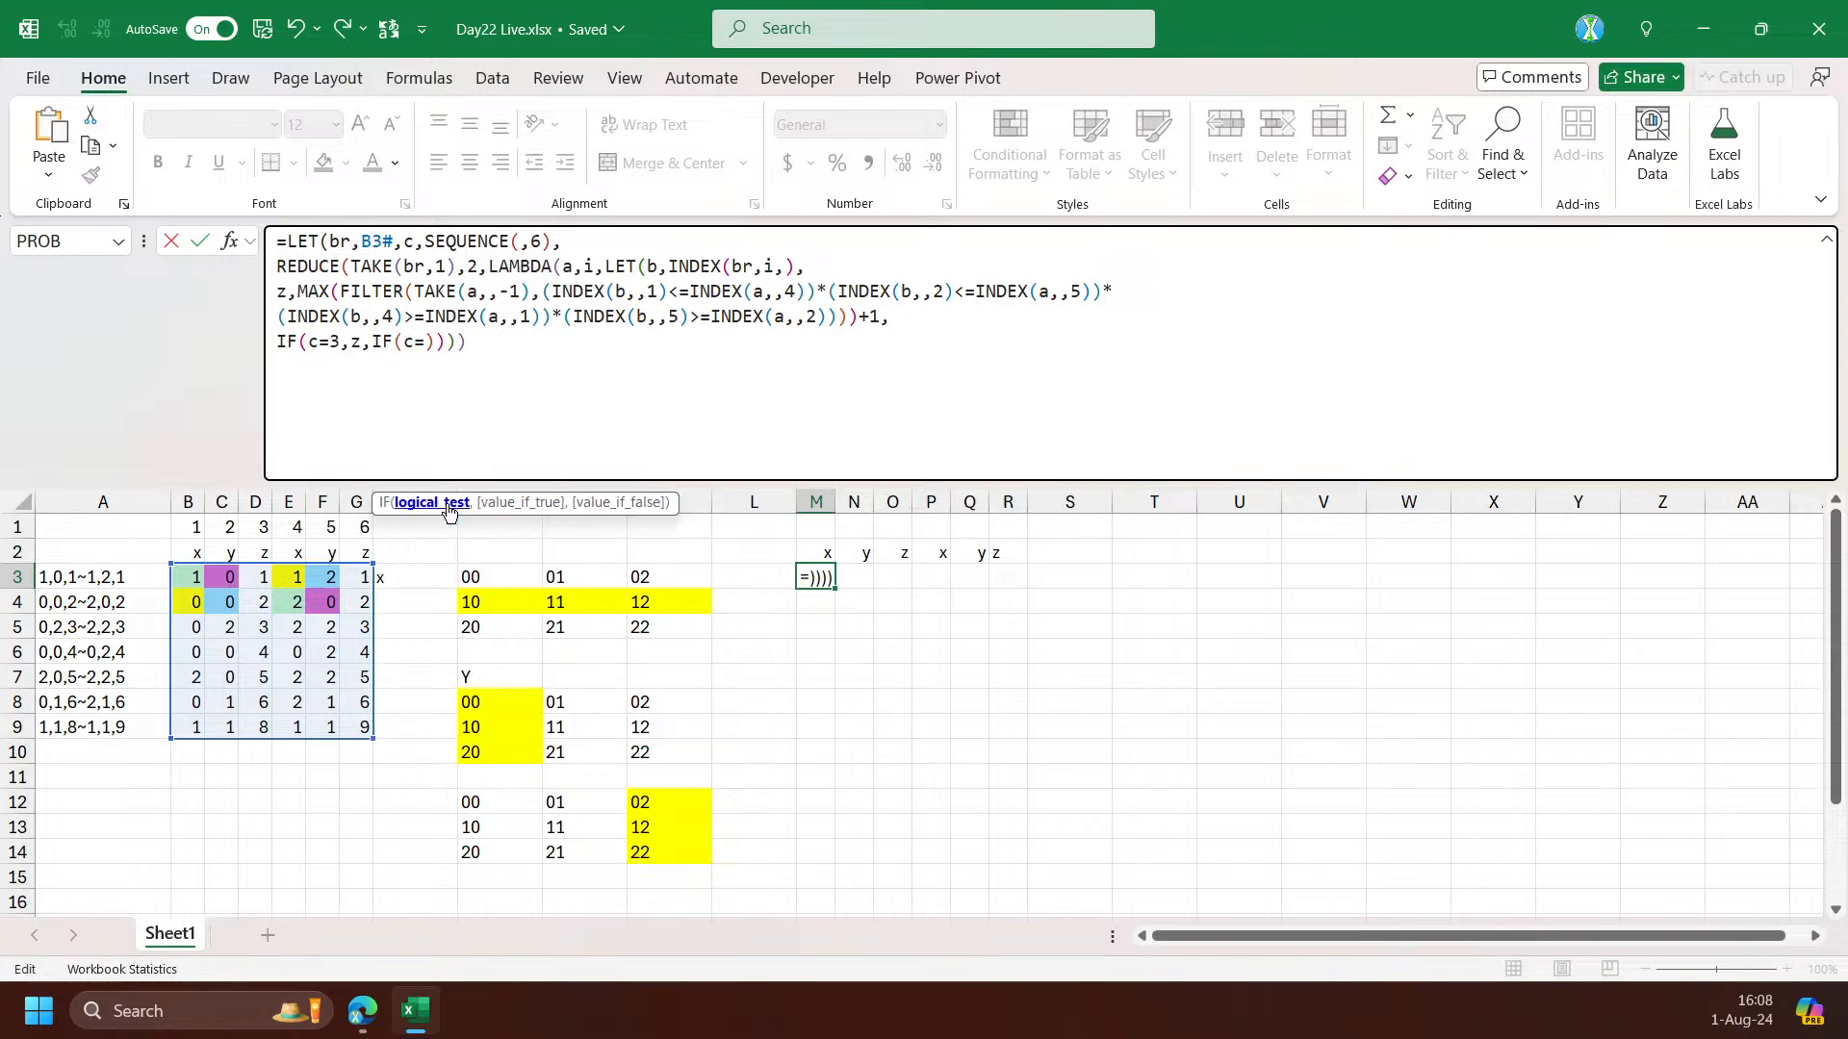
text(6,)
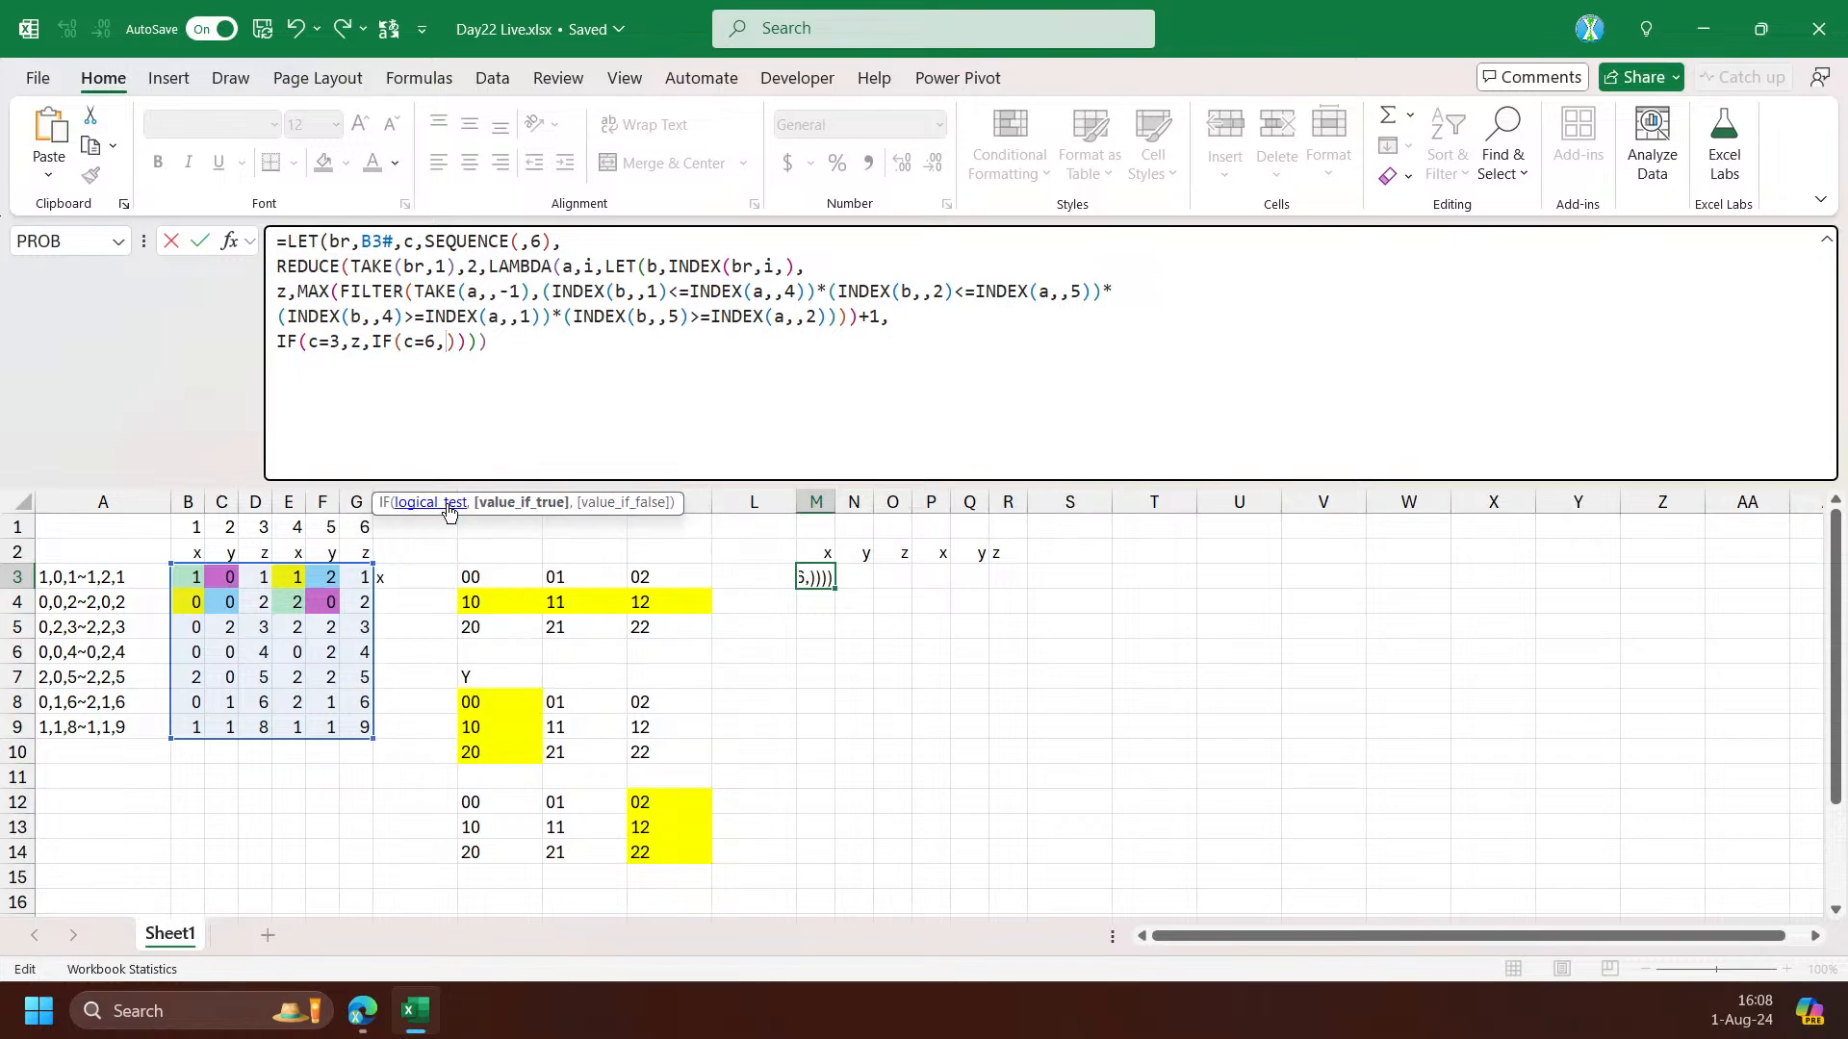
text(z+)
text(INDEX(b)
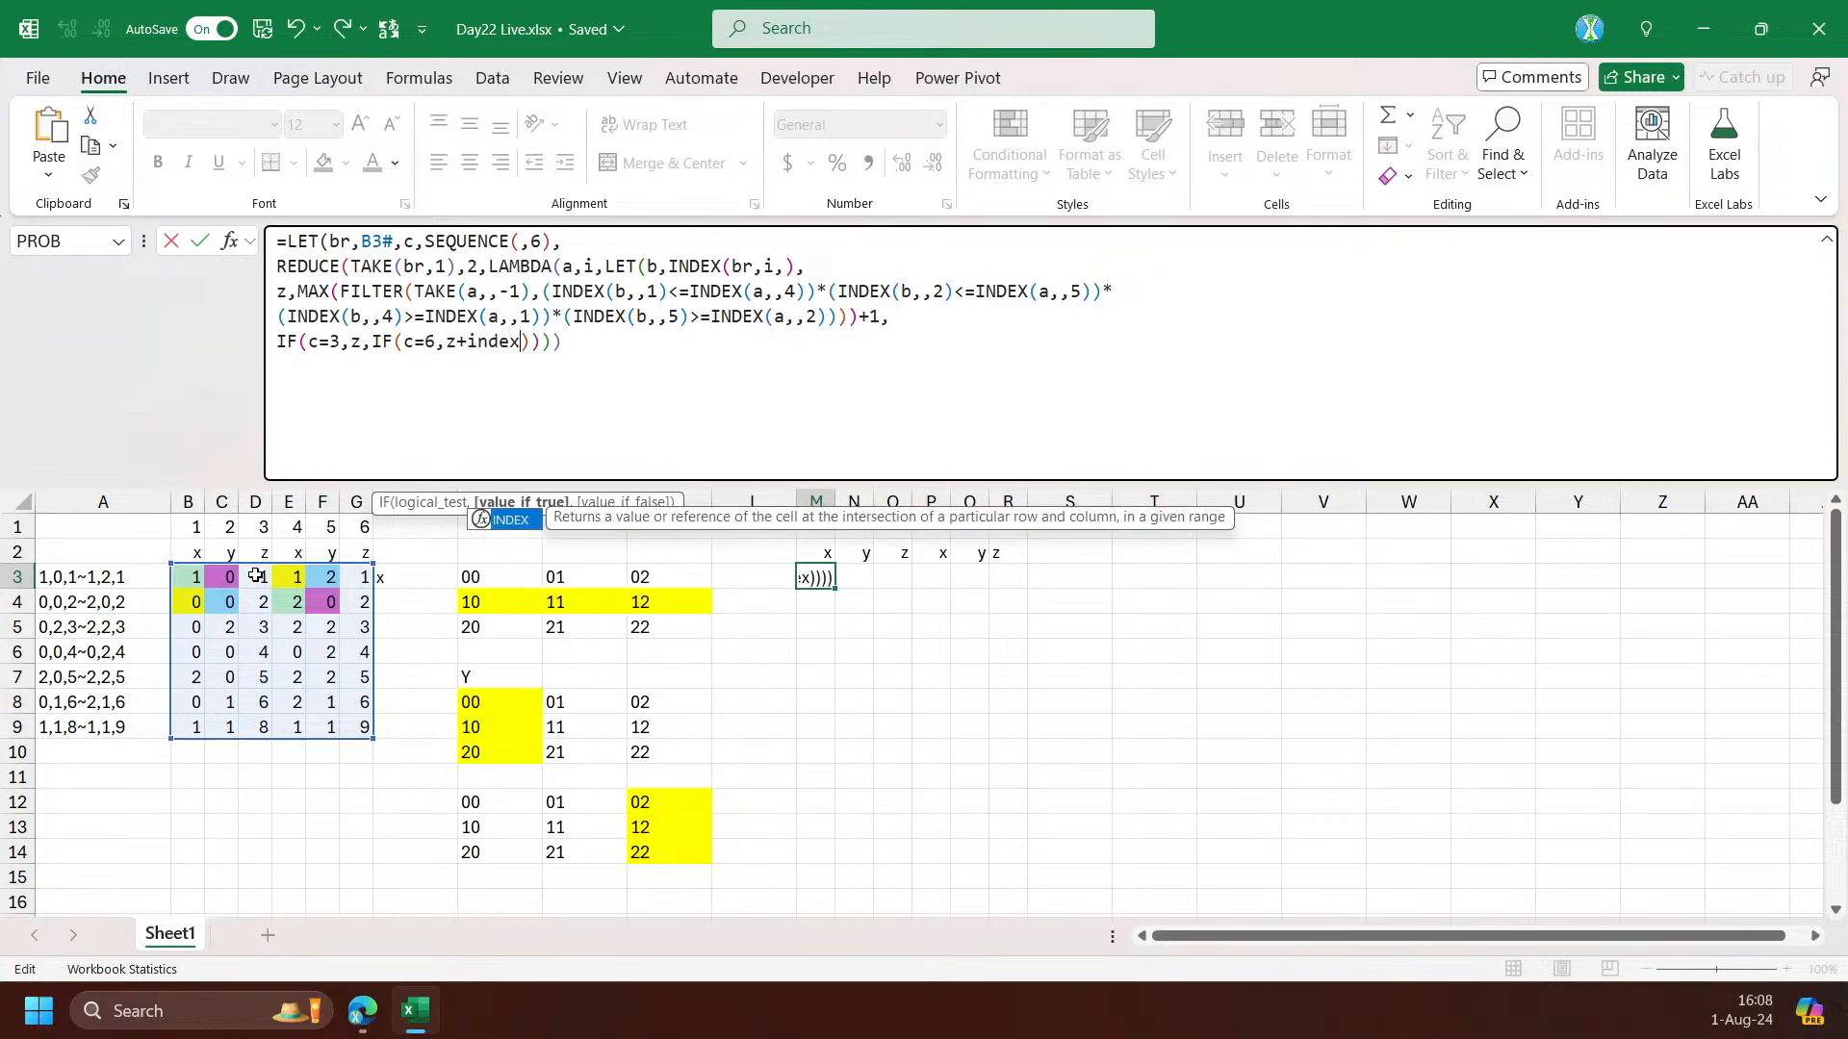
text(,,)
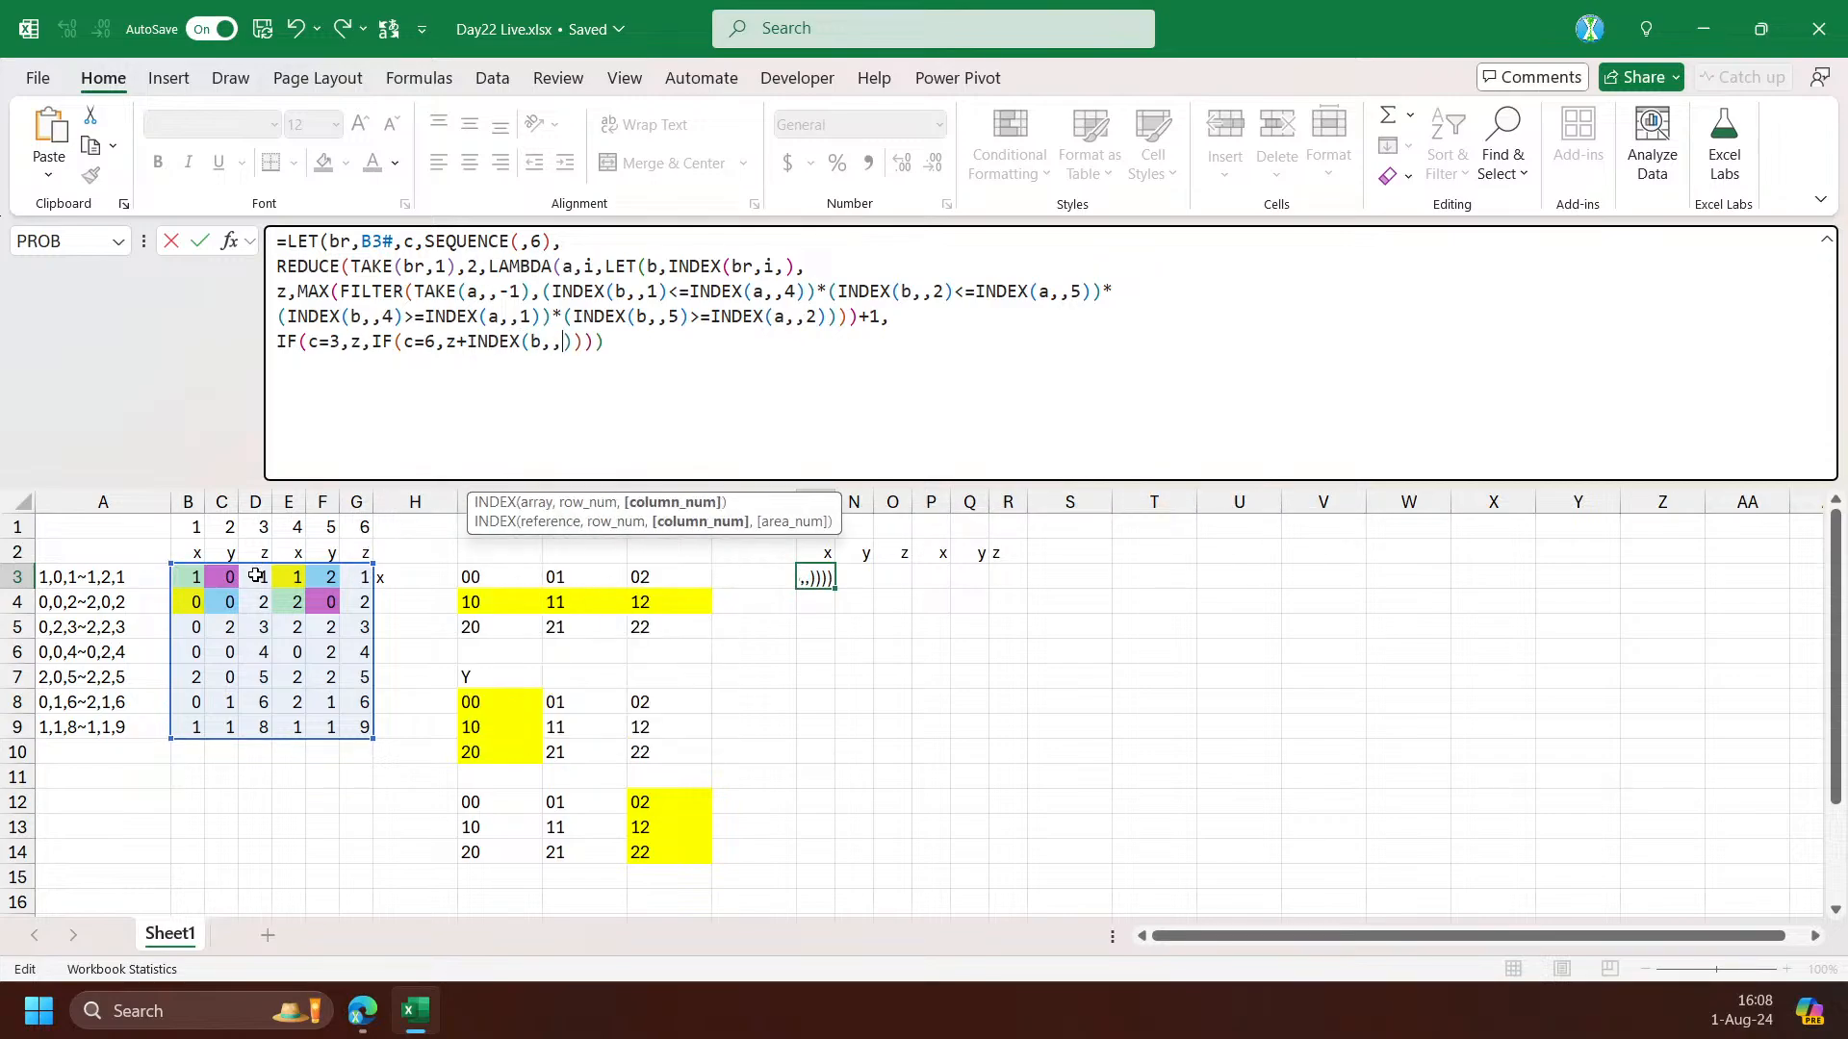
text(5)
Complete the c=6 result in the nested IF as z+INDEX(b,,6)-INDEX(b,,3)
text()-)
text(INDEX(B)
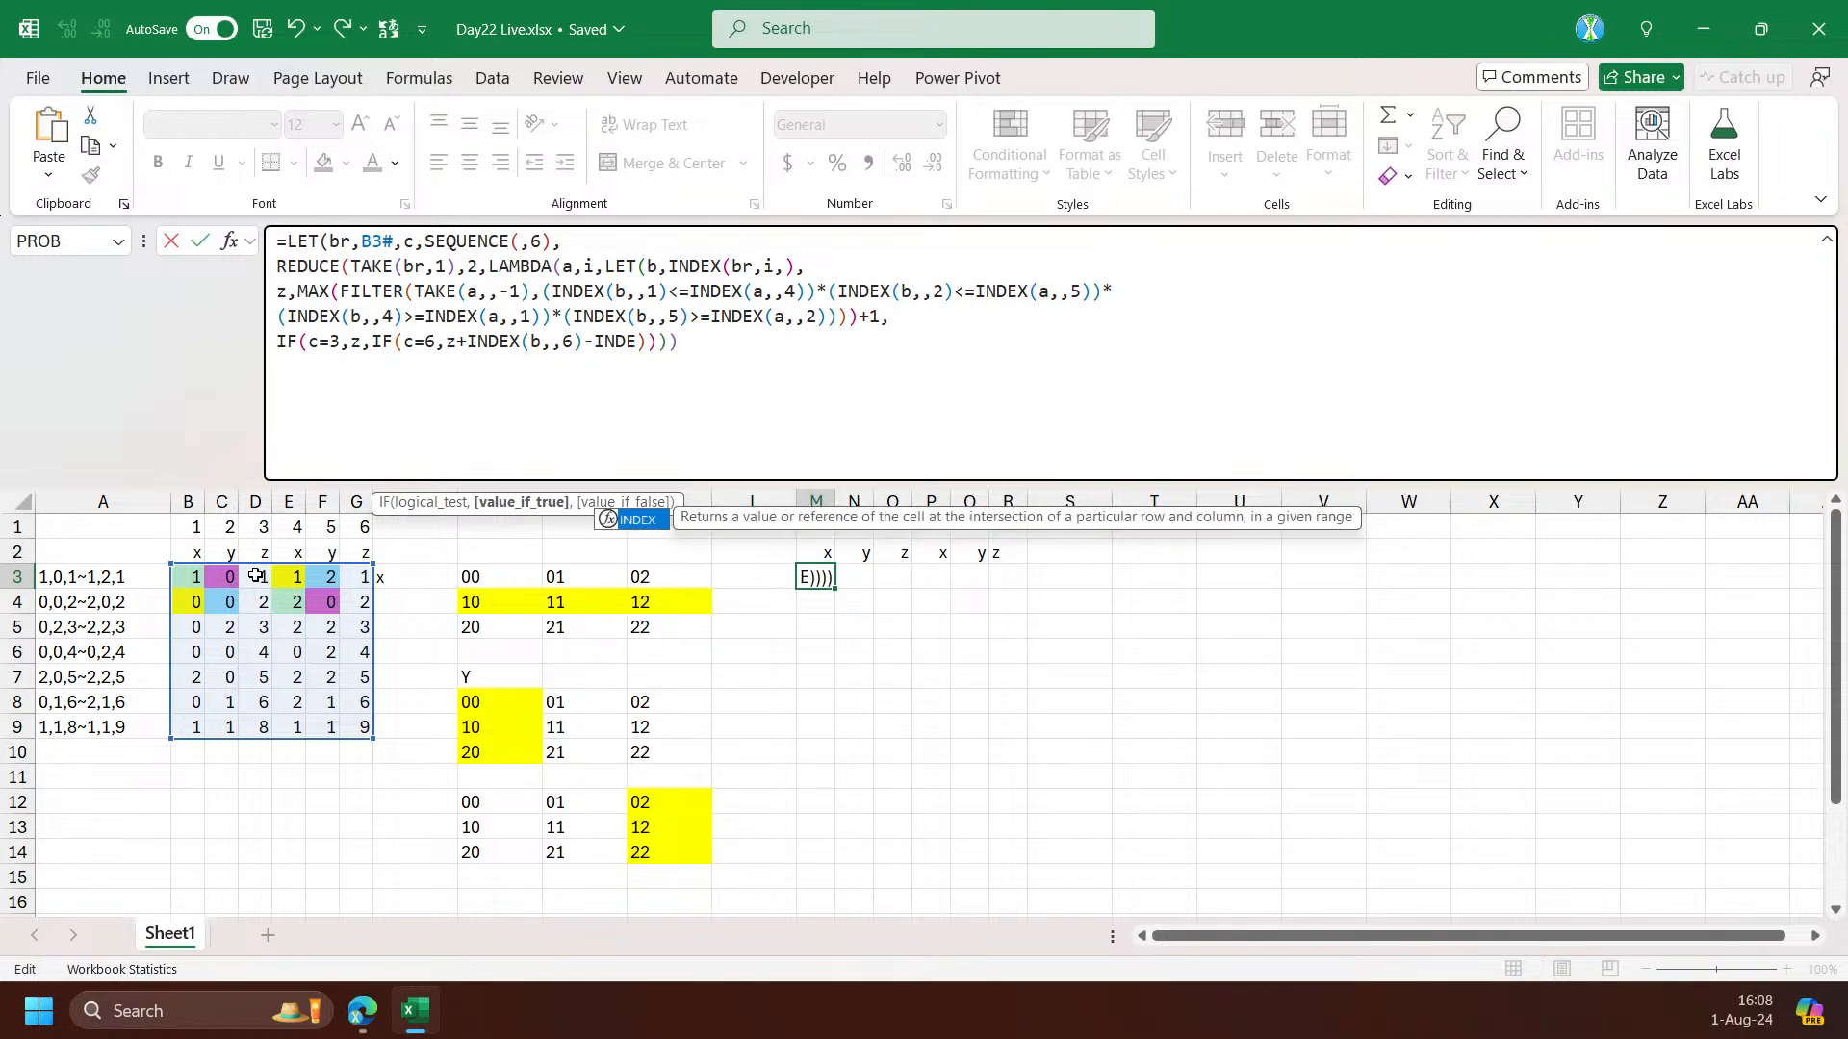
text(,,4)
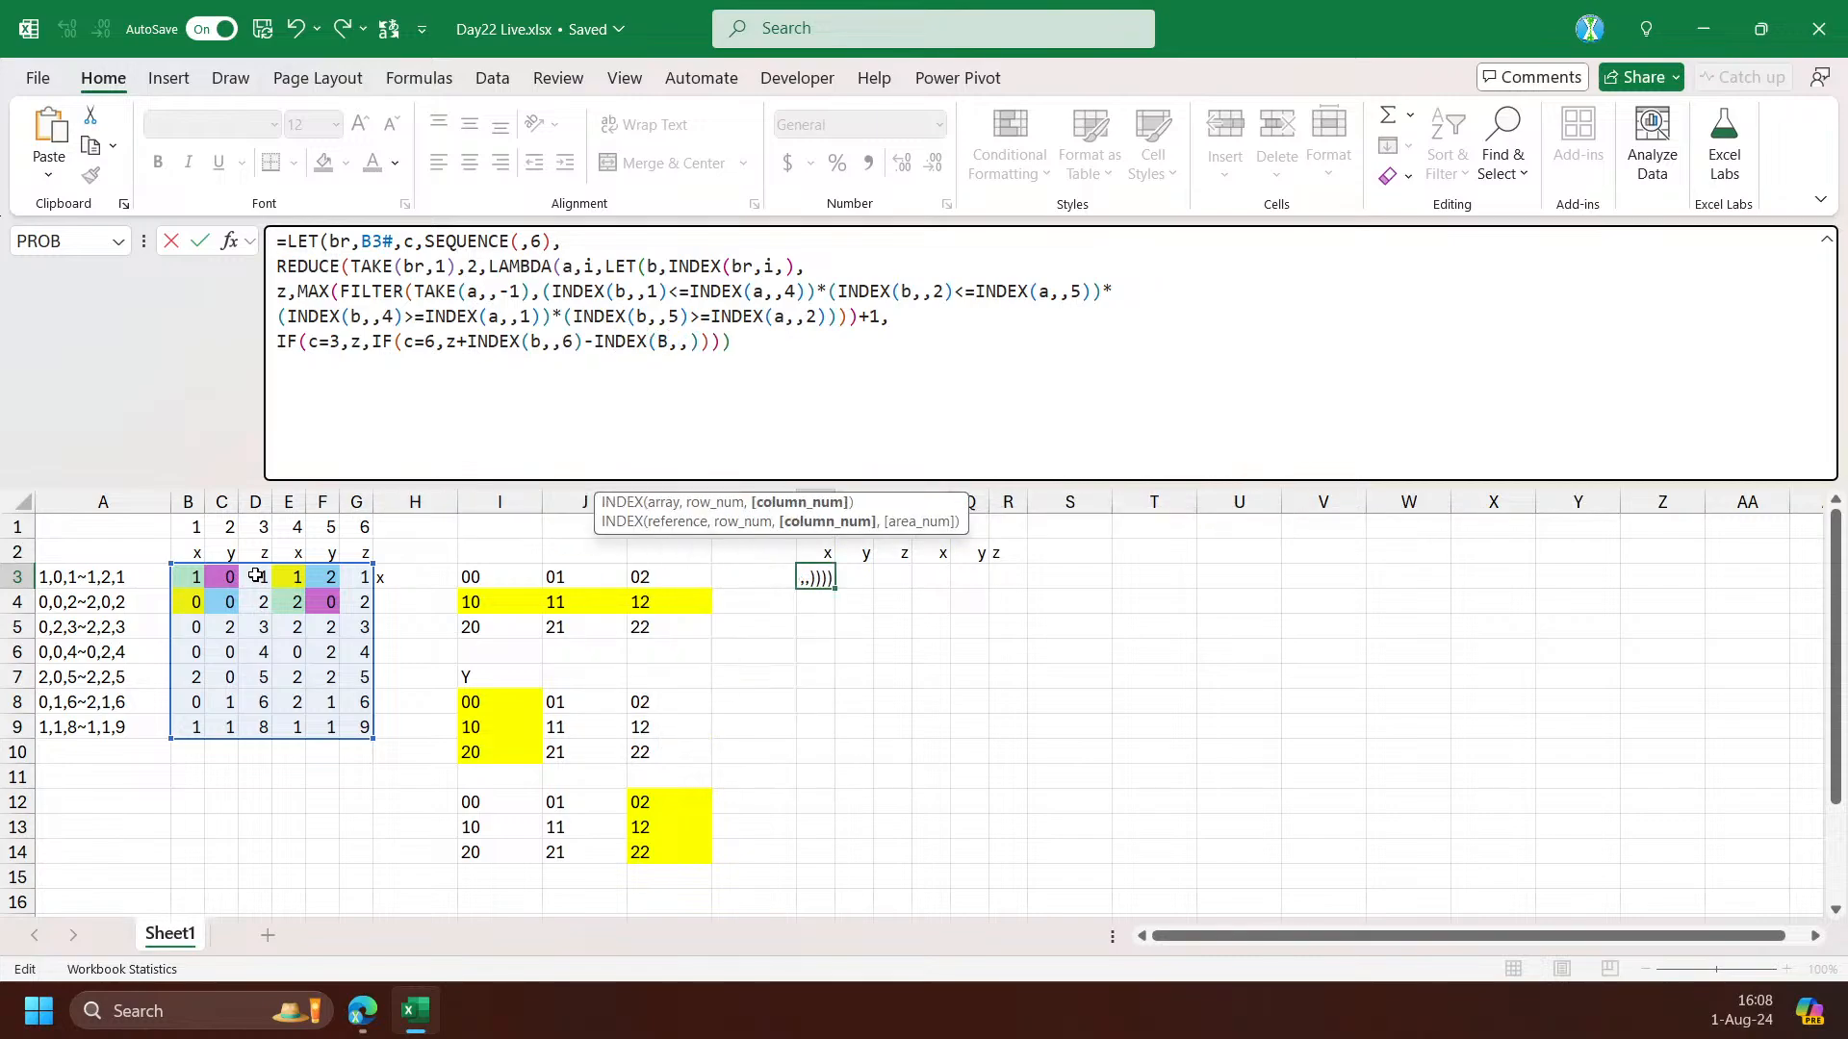
text())
Return b as the nested IF's value-if-false, enter the M3 formula, and compare its result with brick row B4:G4
key(End)
key(Left)
key(Left)
key(Left)
key(Left)
text(,)
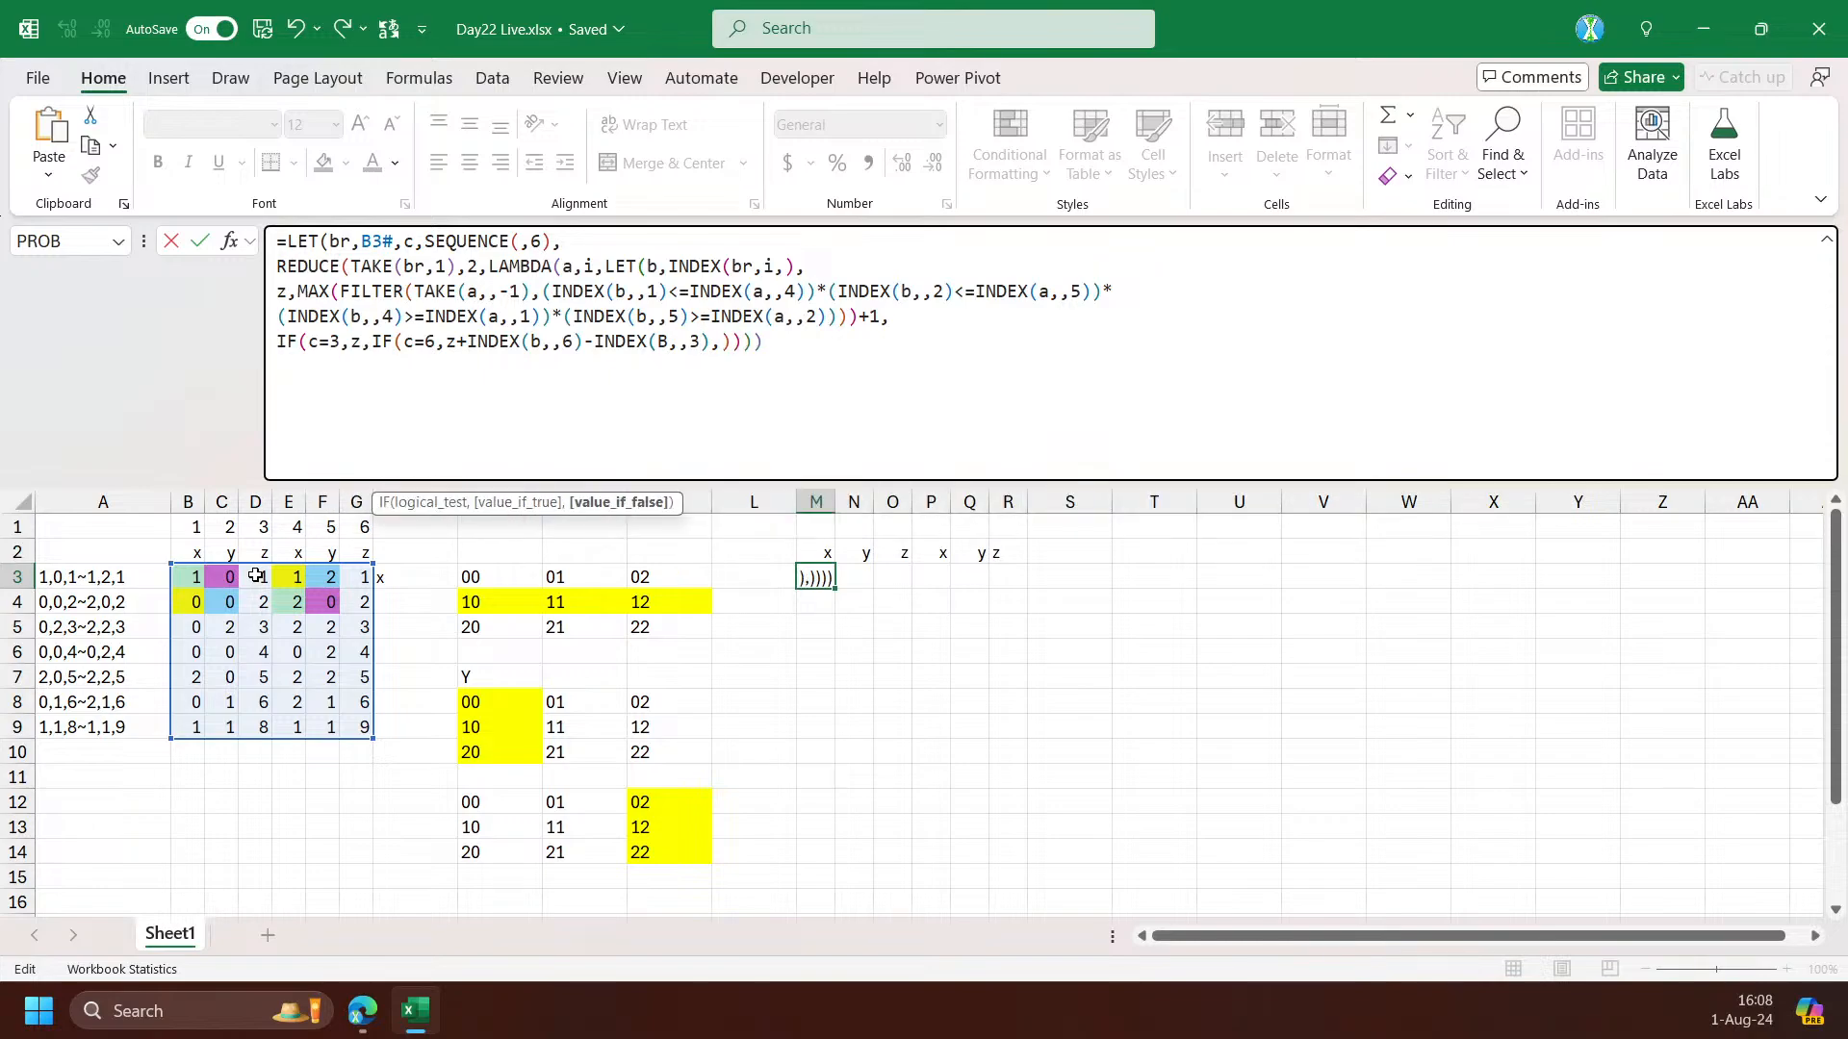
text(b)
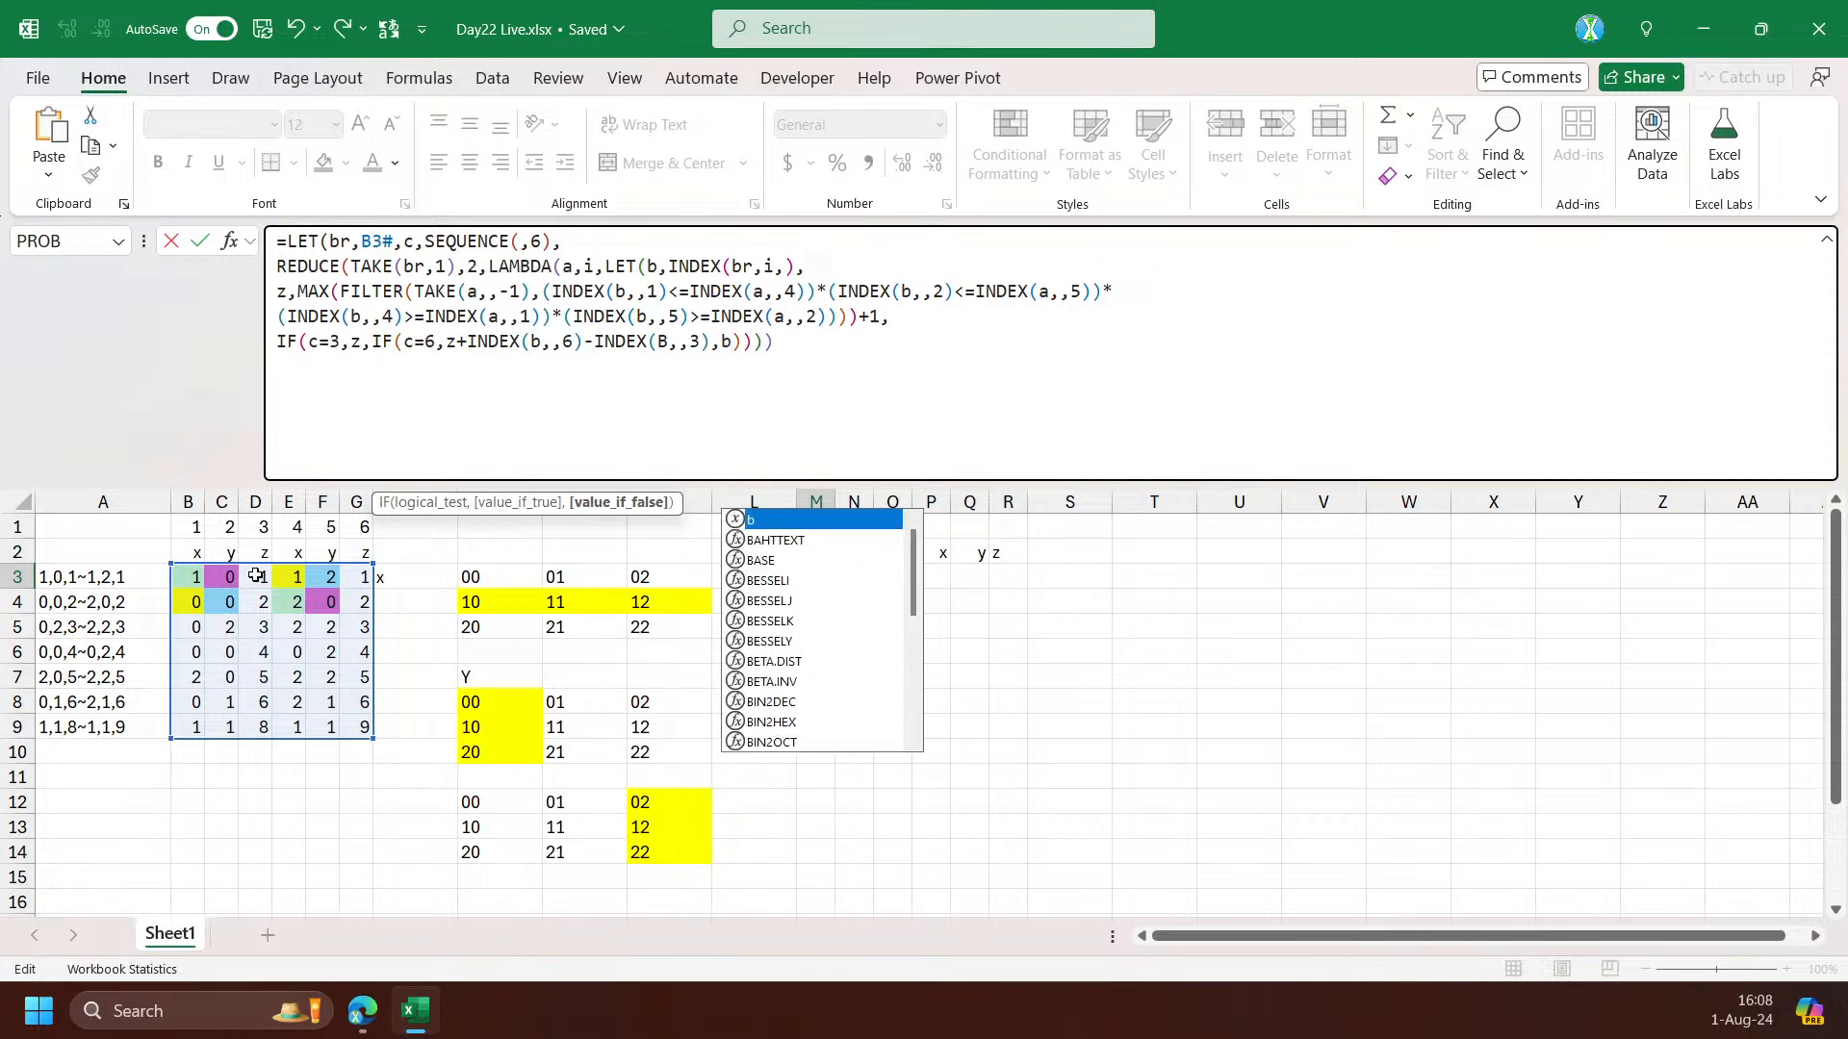
key(Right)
key(Right)
key(Right)
key(Right)
text())
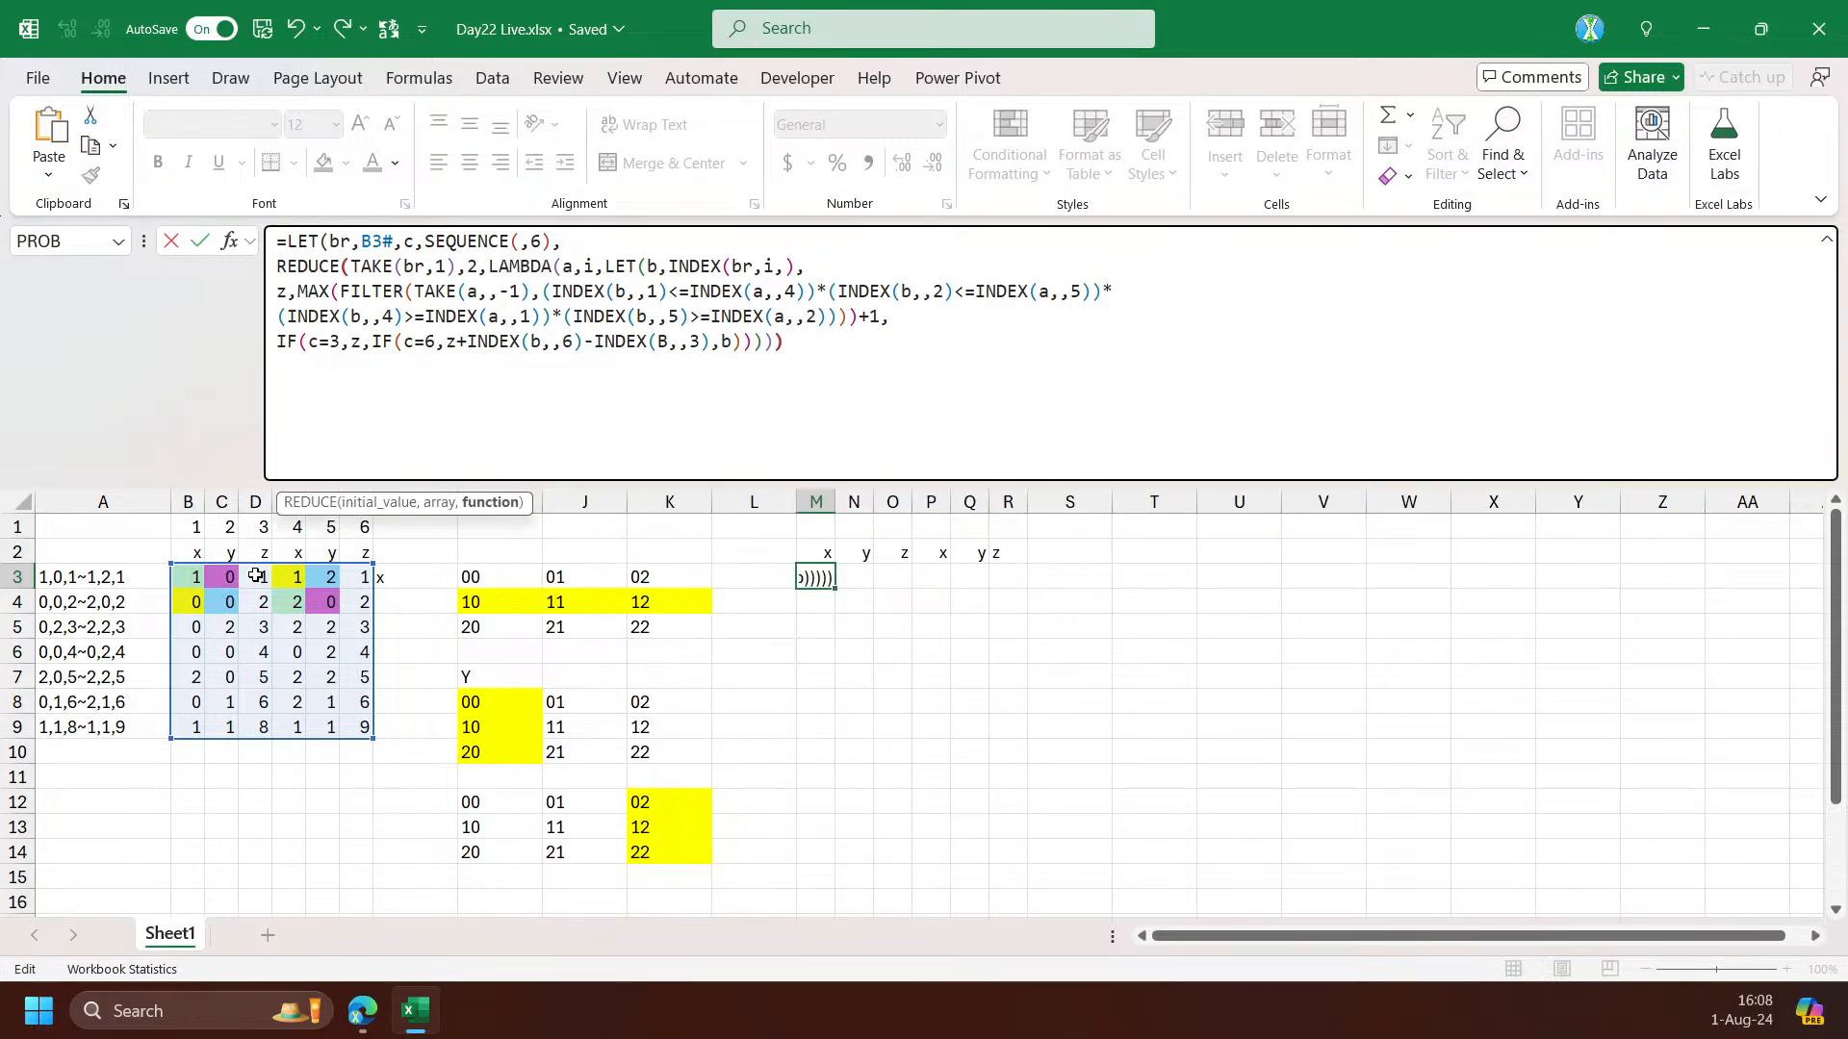
key(Return)
key(Return)
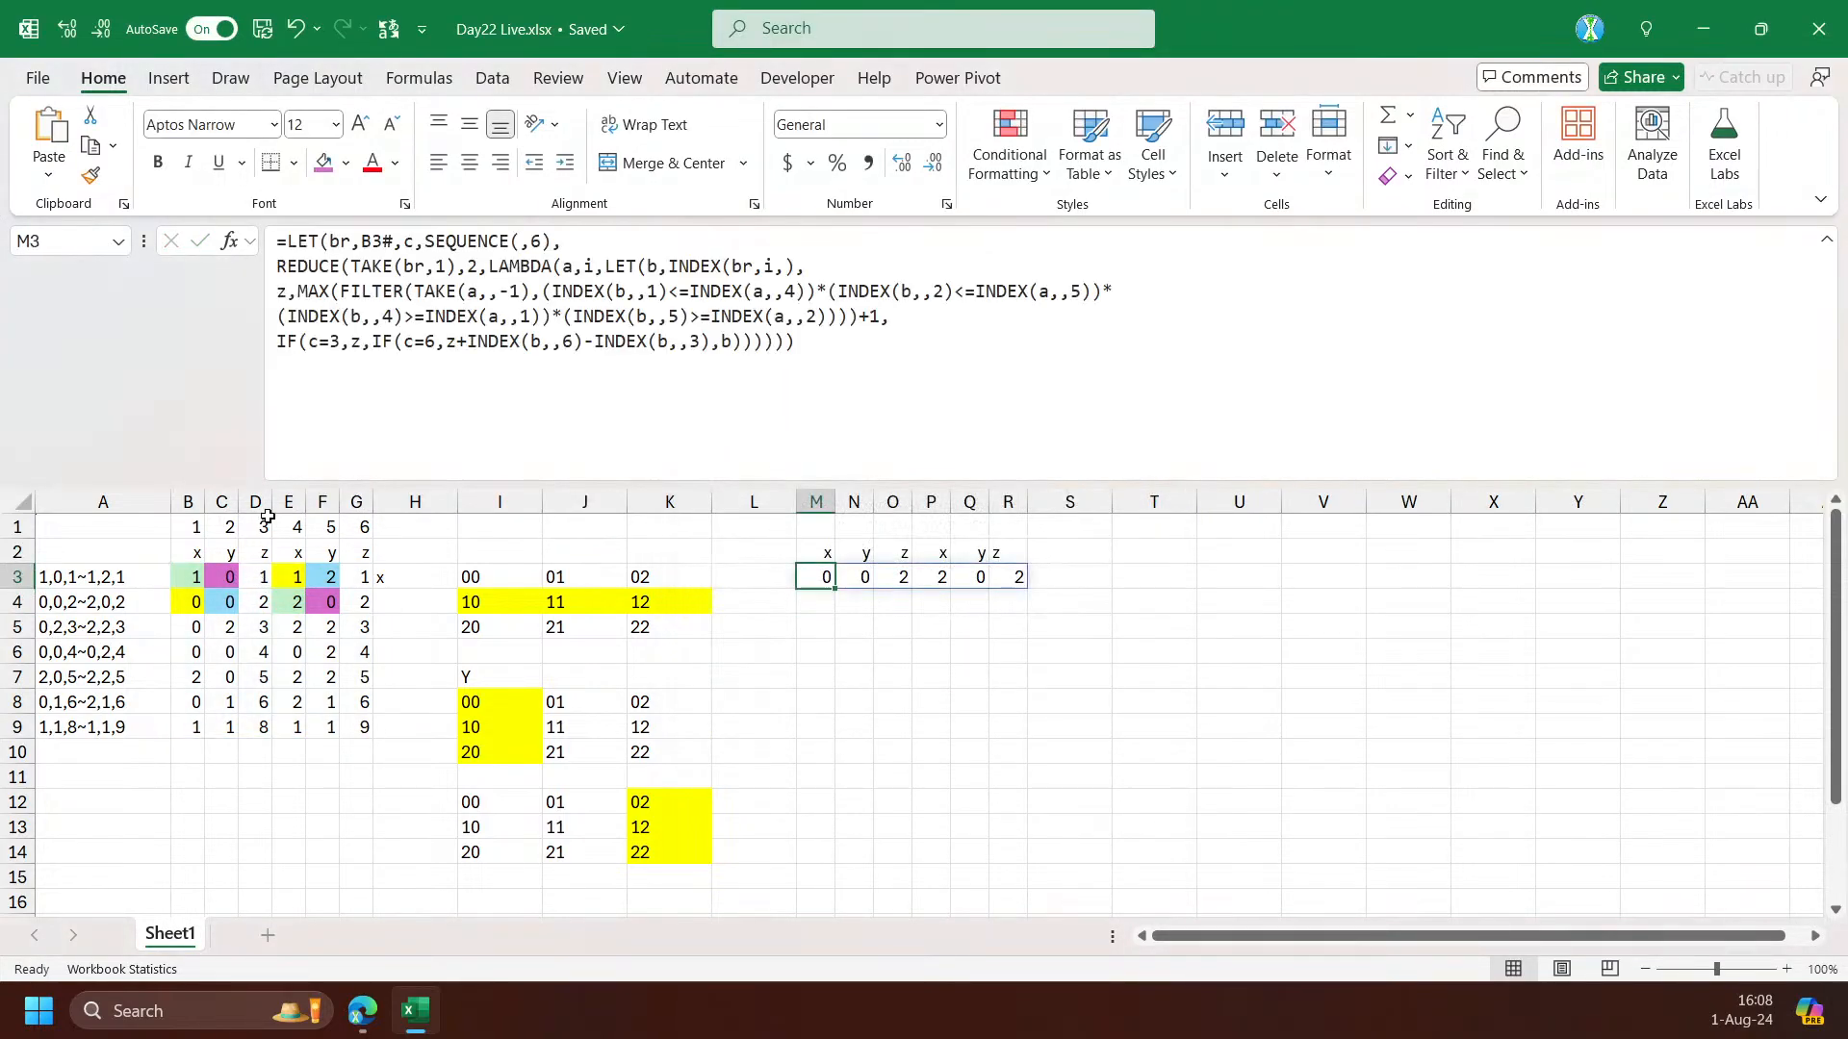
drag(192, 602, 364, 601)
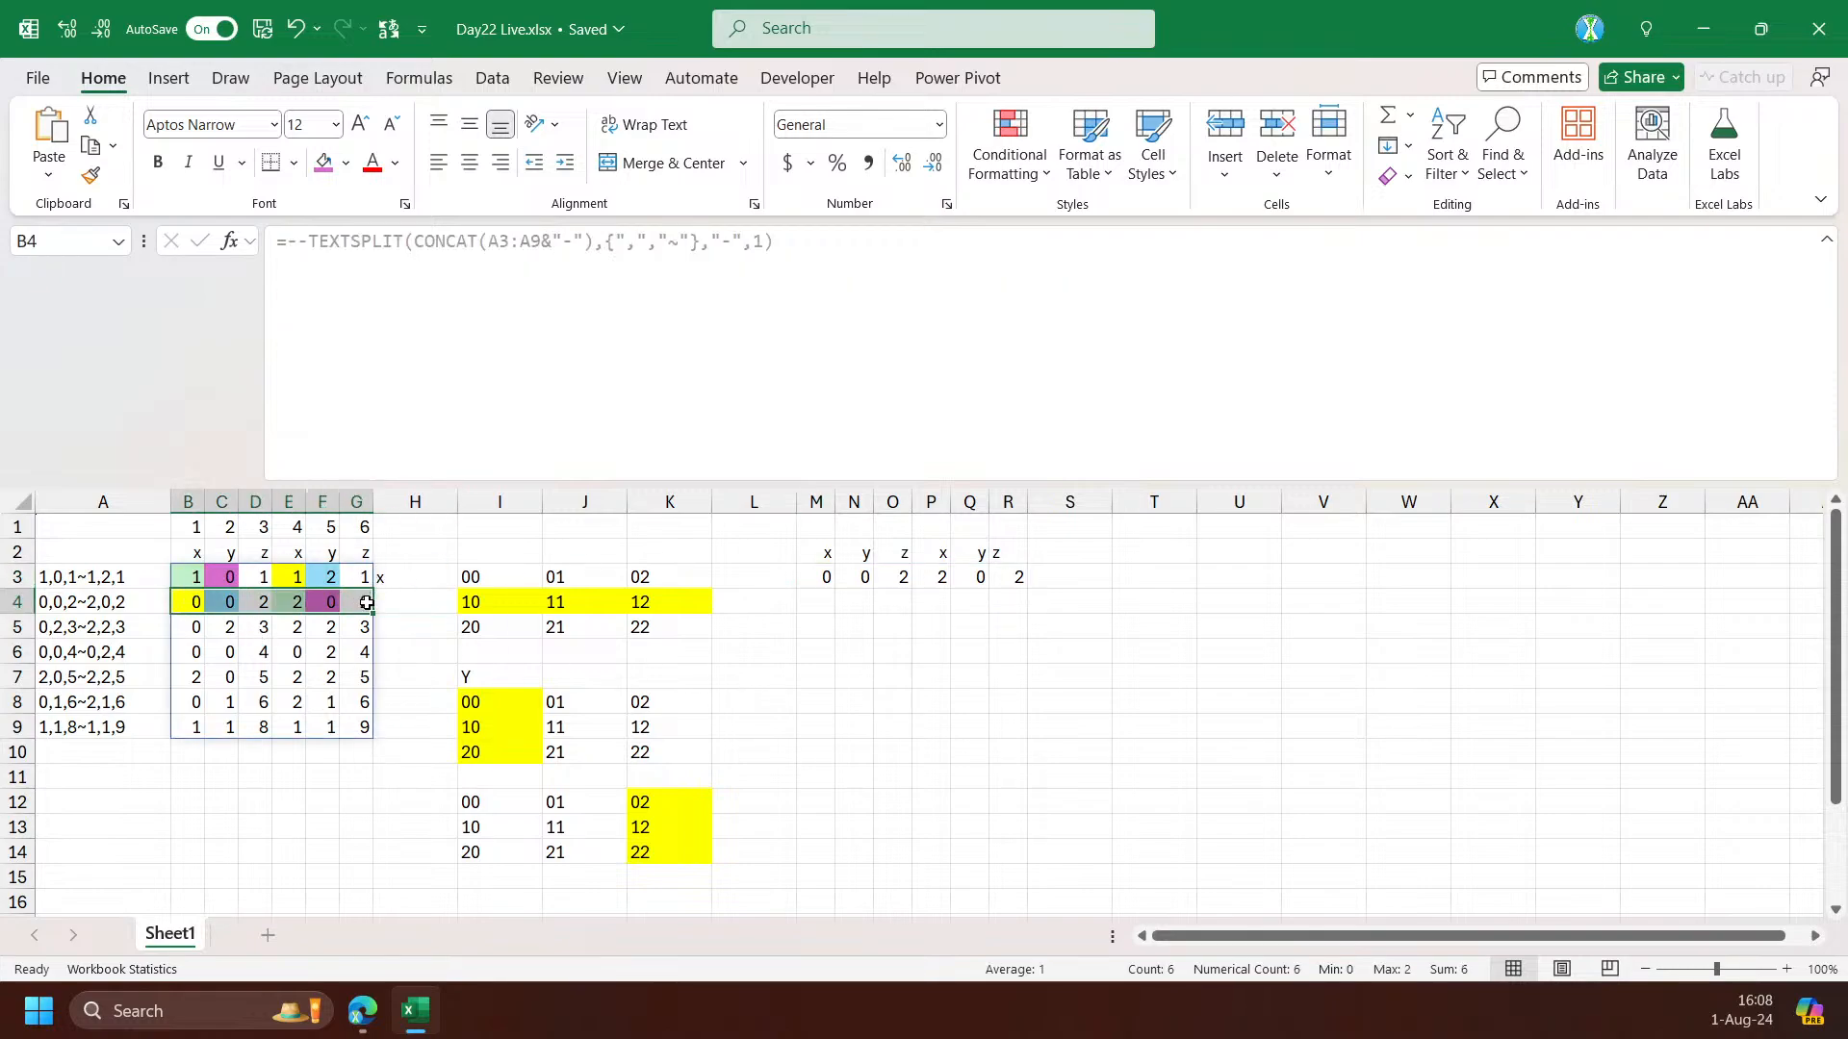
Wrap the M3 formula's outer IF in VSTACK(a,…) so each dropped brick is stacked under the accumulator, and enter the formula
click(816, 577)
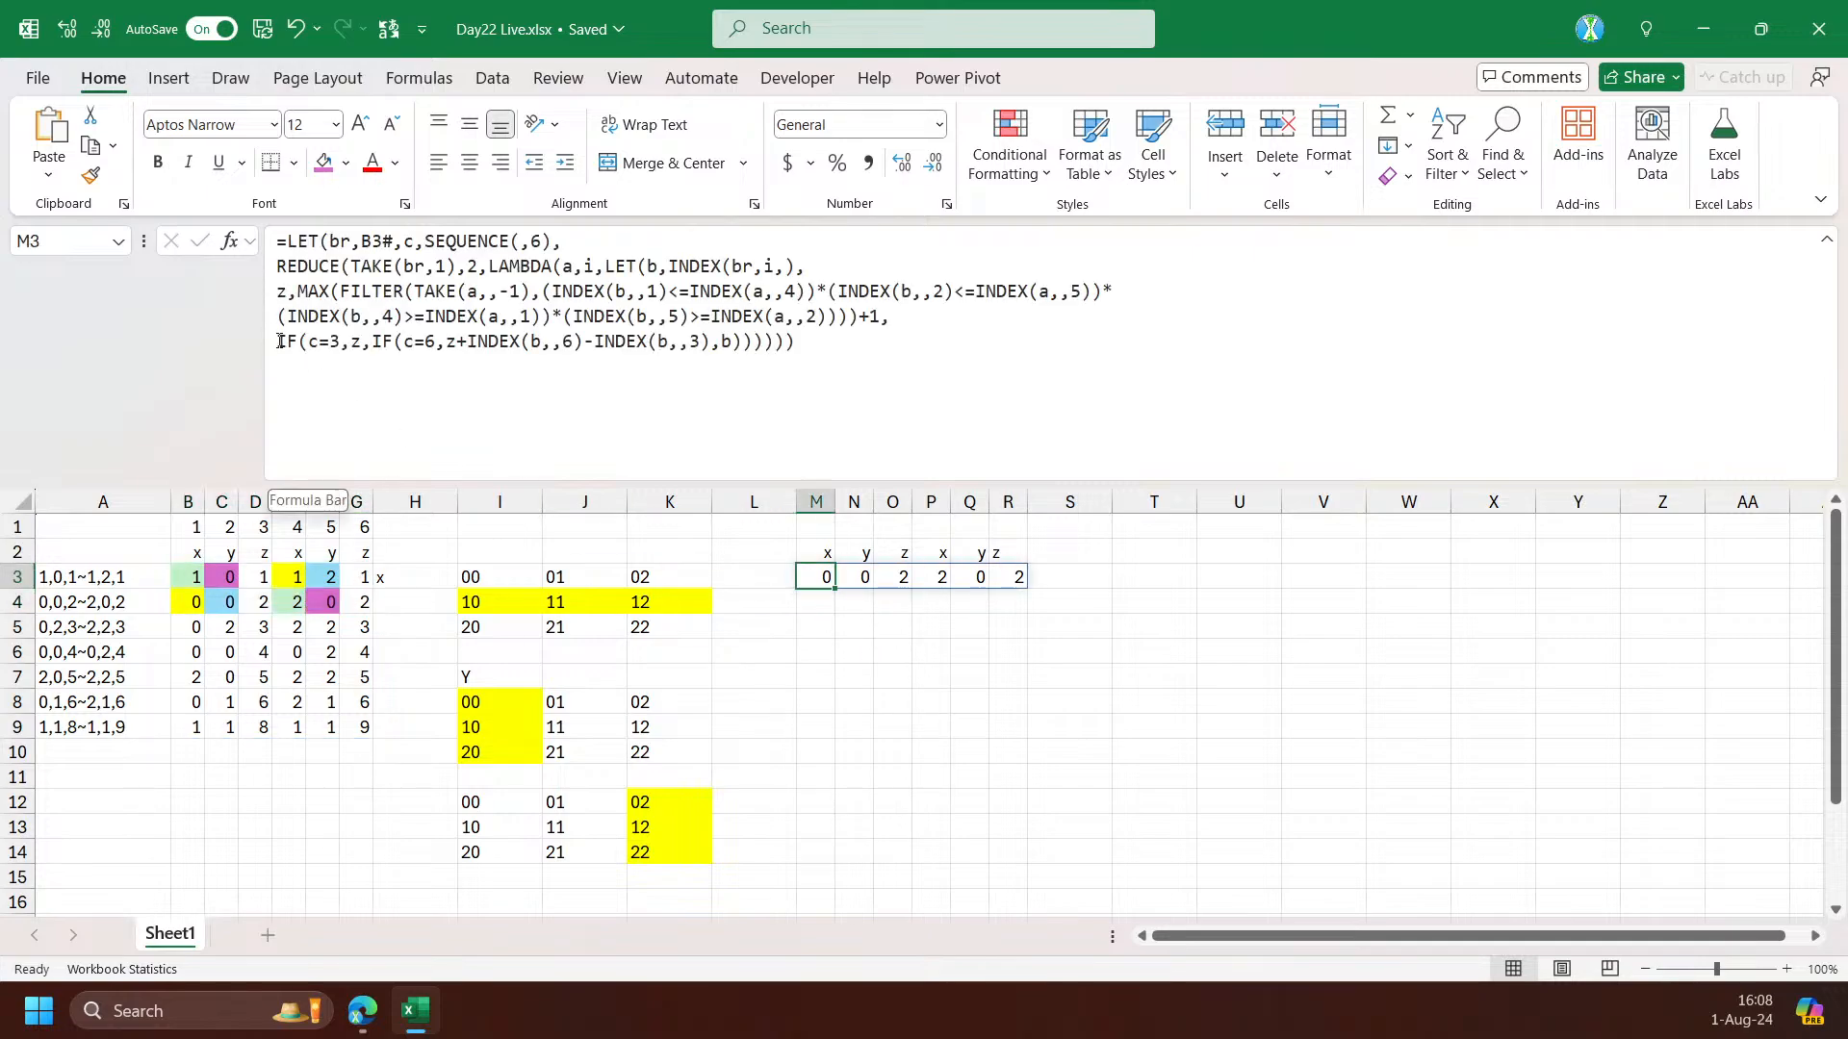
click(447, 267)
text(v)
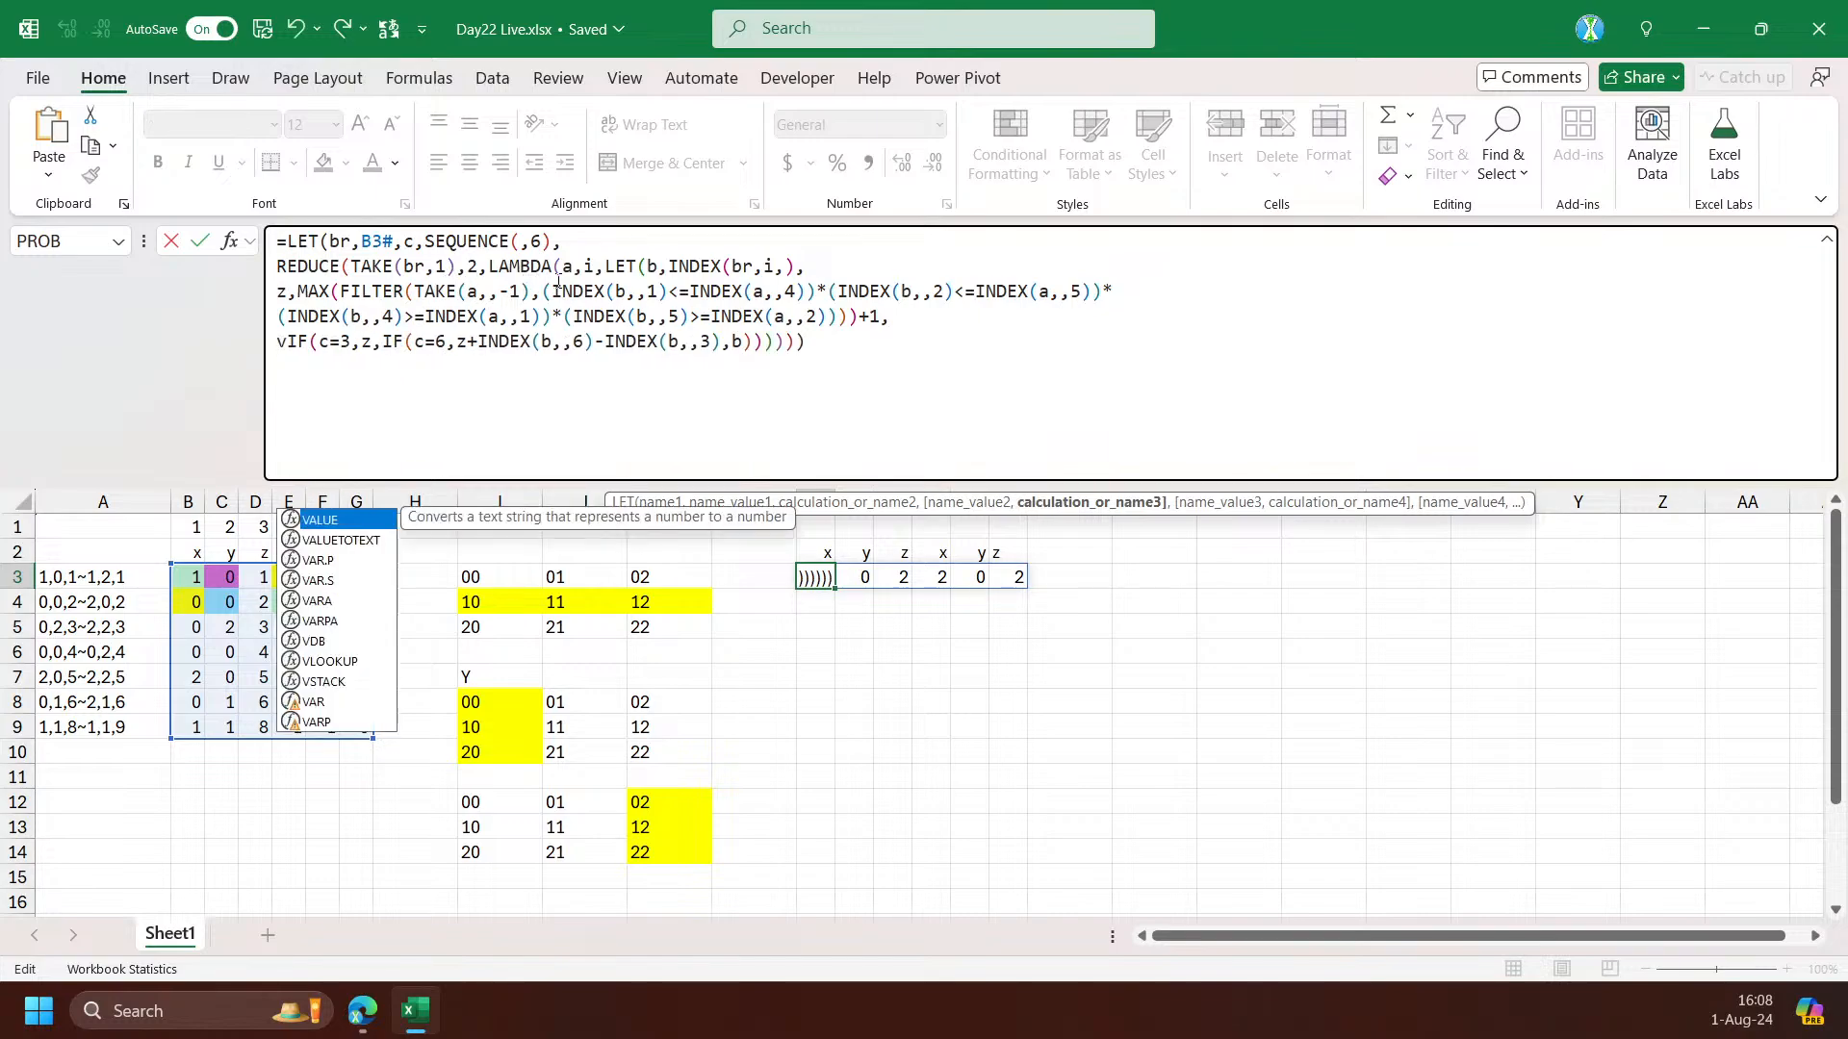
text(s)
key(Tab)
text(a)
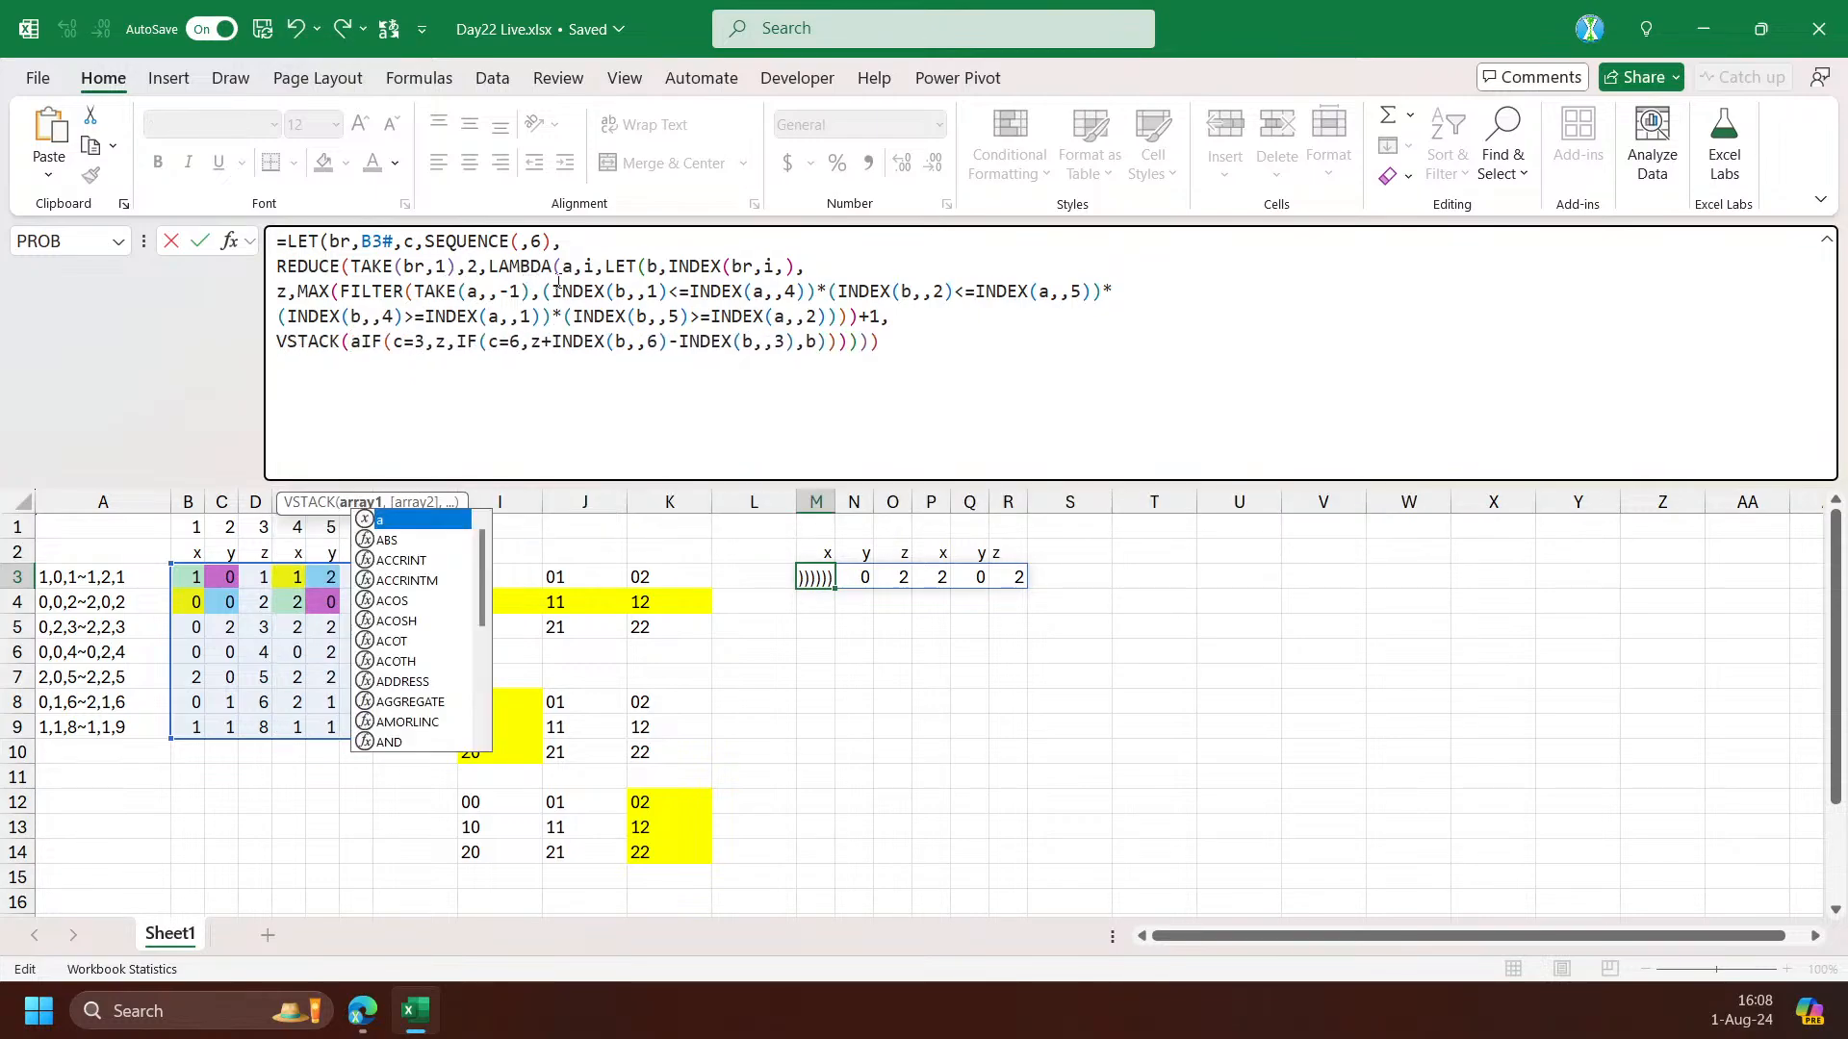
text(,)
key(End)
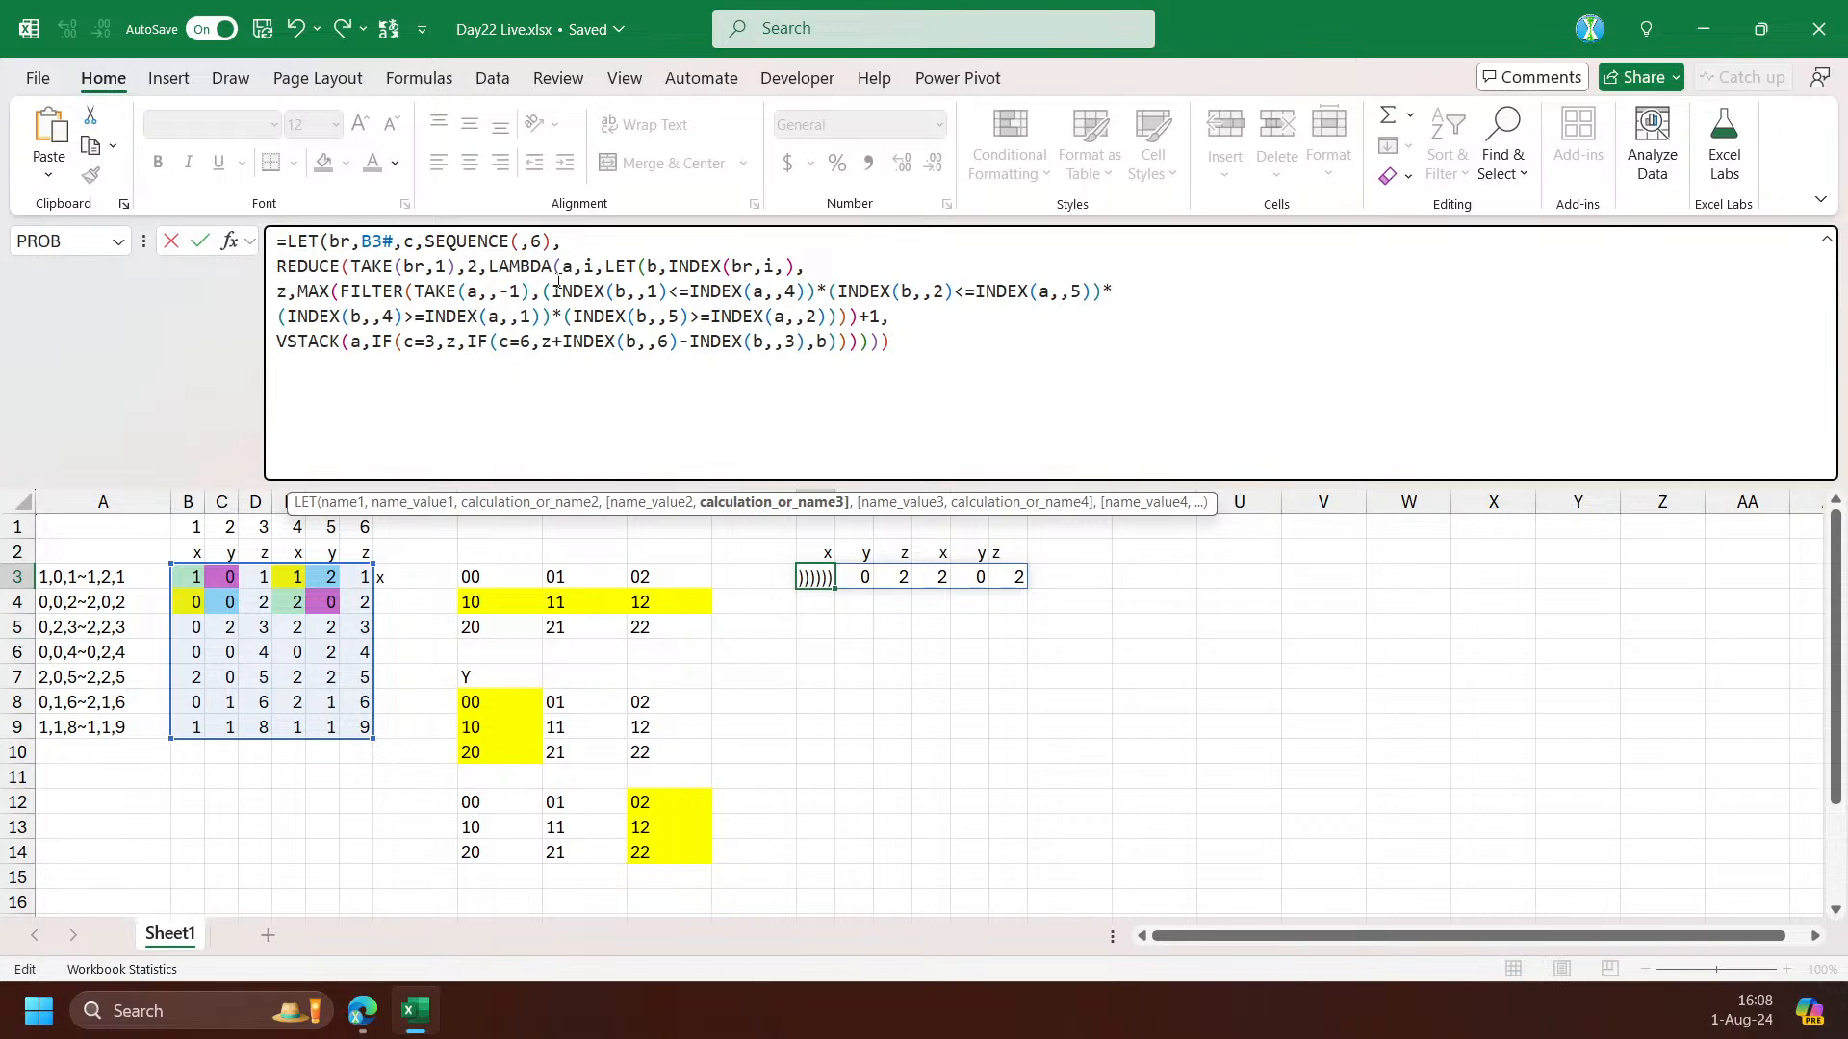
text())
key(ctrl+Return)
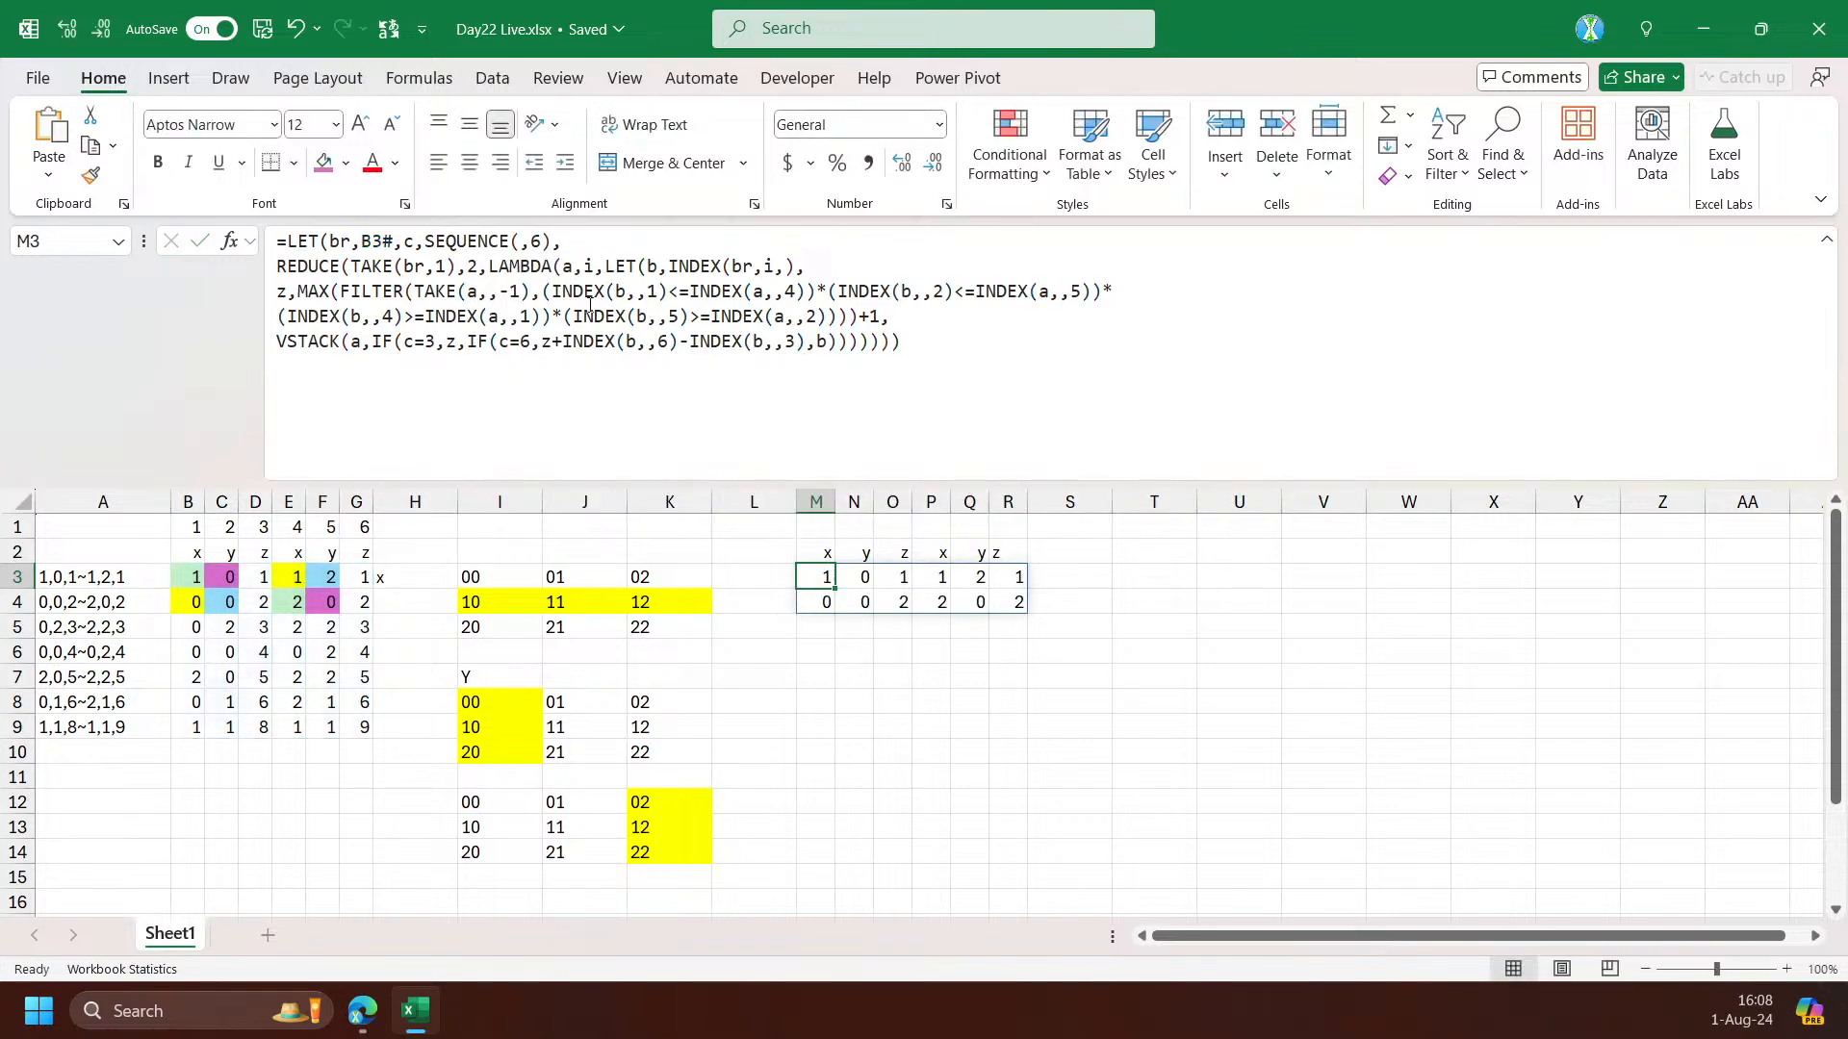
Copy the whole M3 formula text without changing the cell
double_click(471, 267)
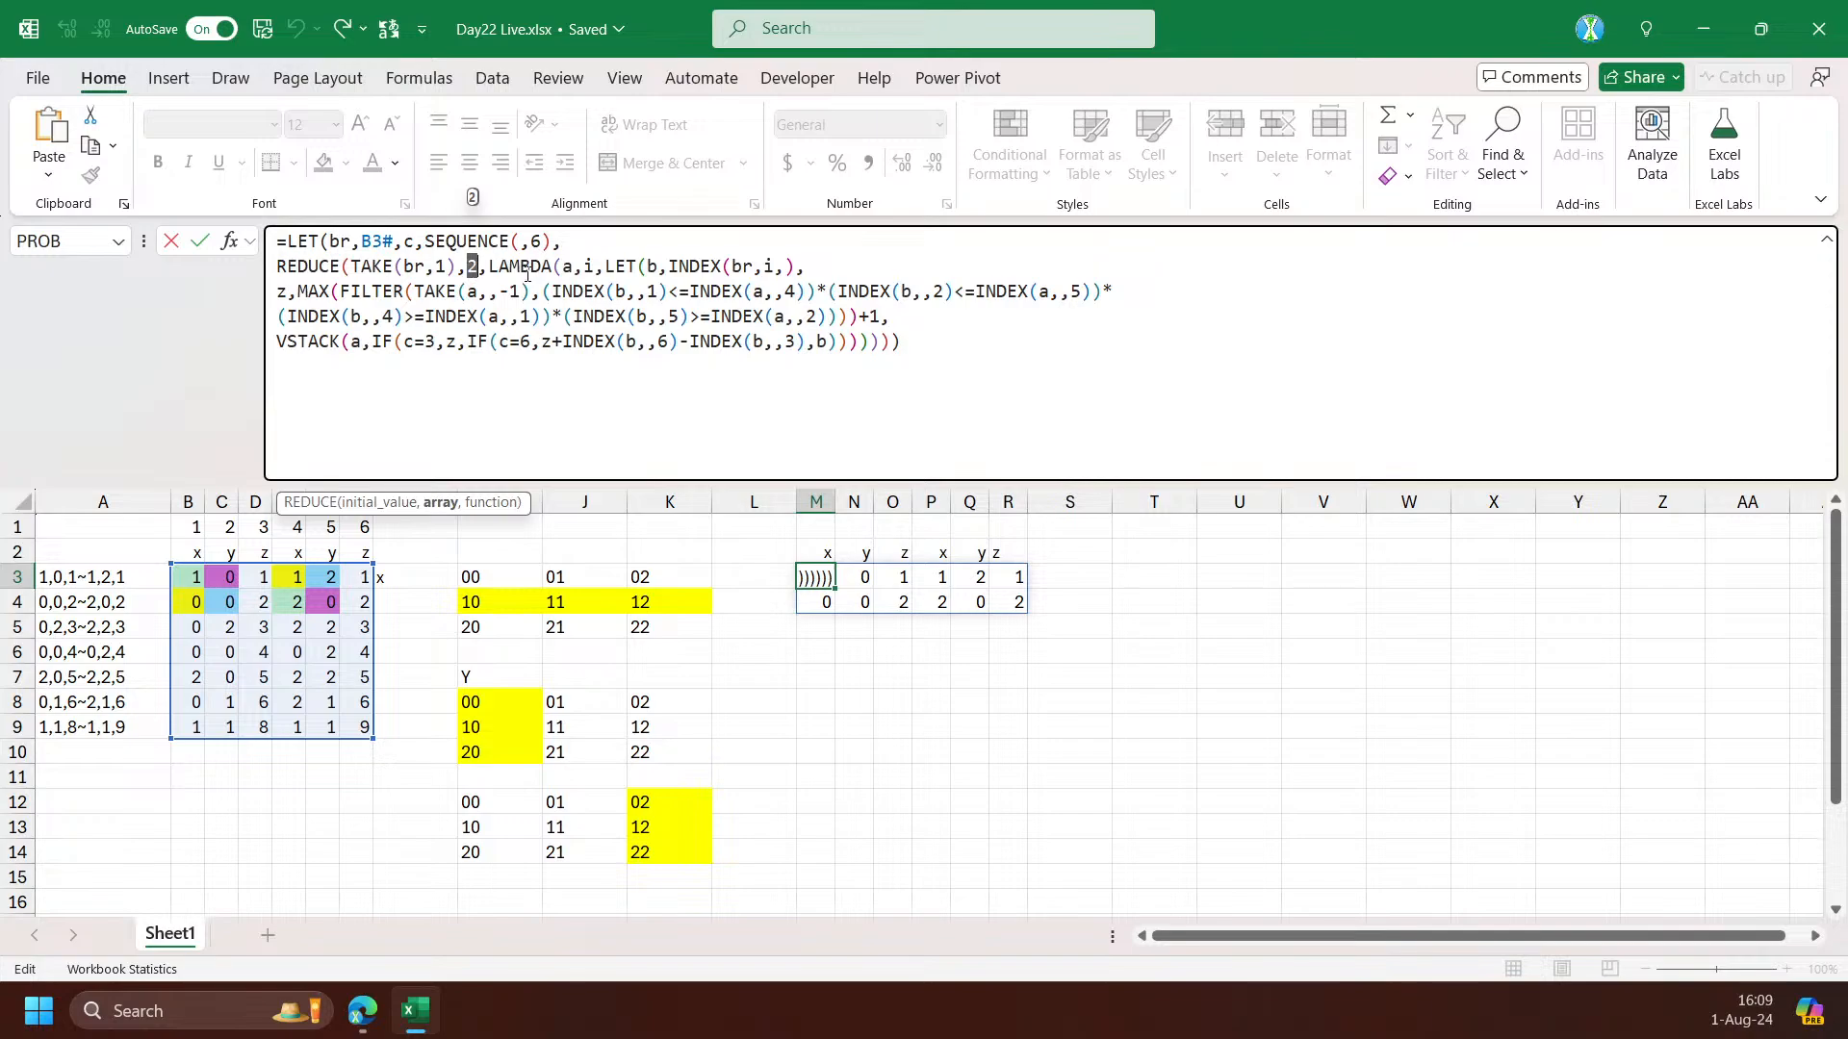
key(Escape)
click(1010, 376)
key(ctrl+a)
key(ctrl+c)
key(Escape)
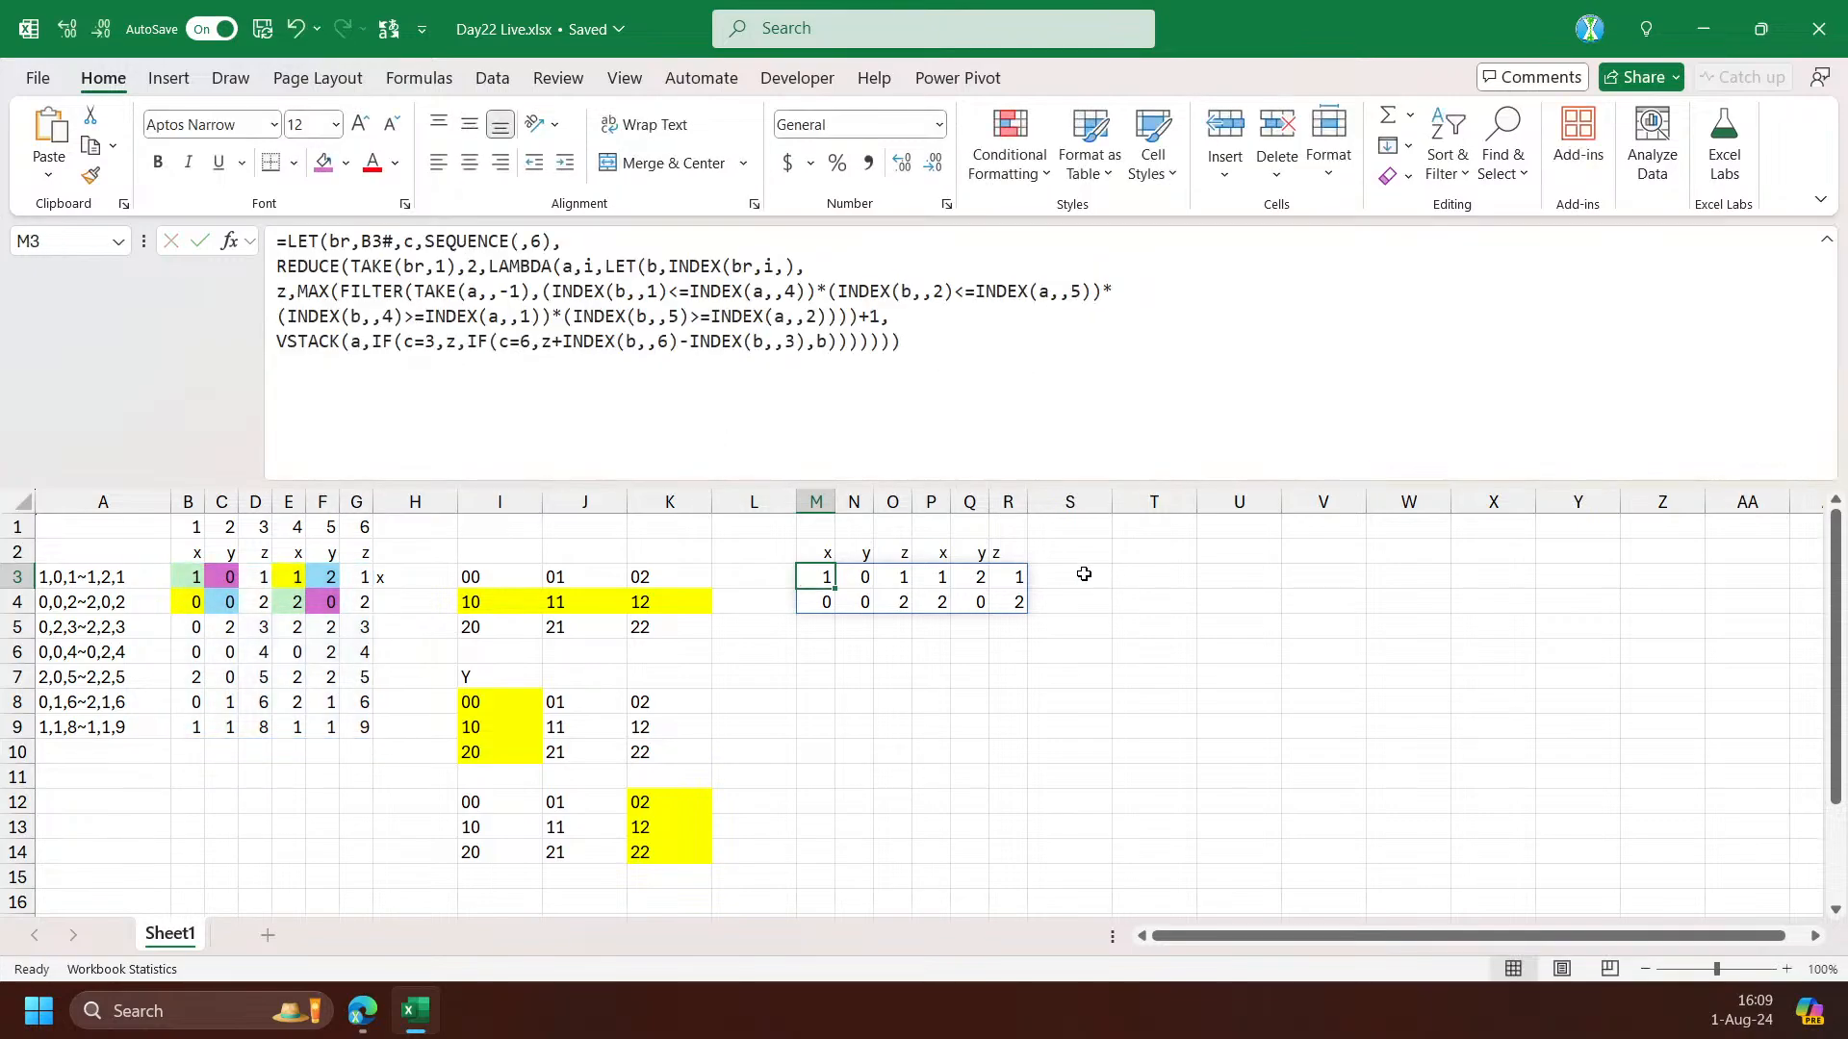
Paste the copied formula into S3 and make its brick reference absolute as $B$3#
click(1083, 575)
click(371, 301)
key(ctrl+v)
double_click(375, 242)
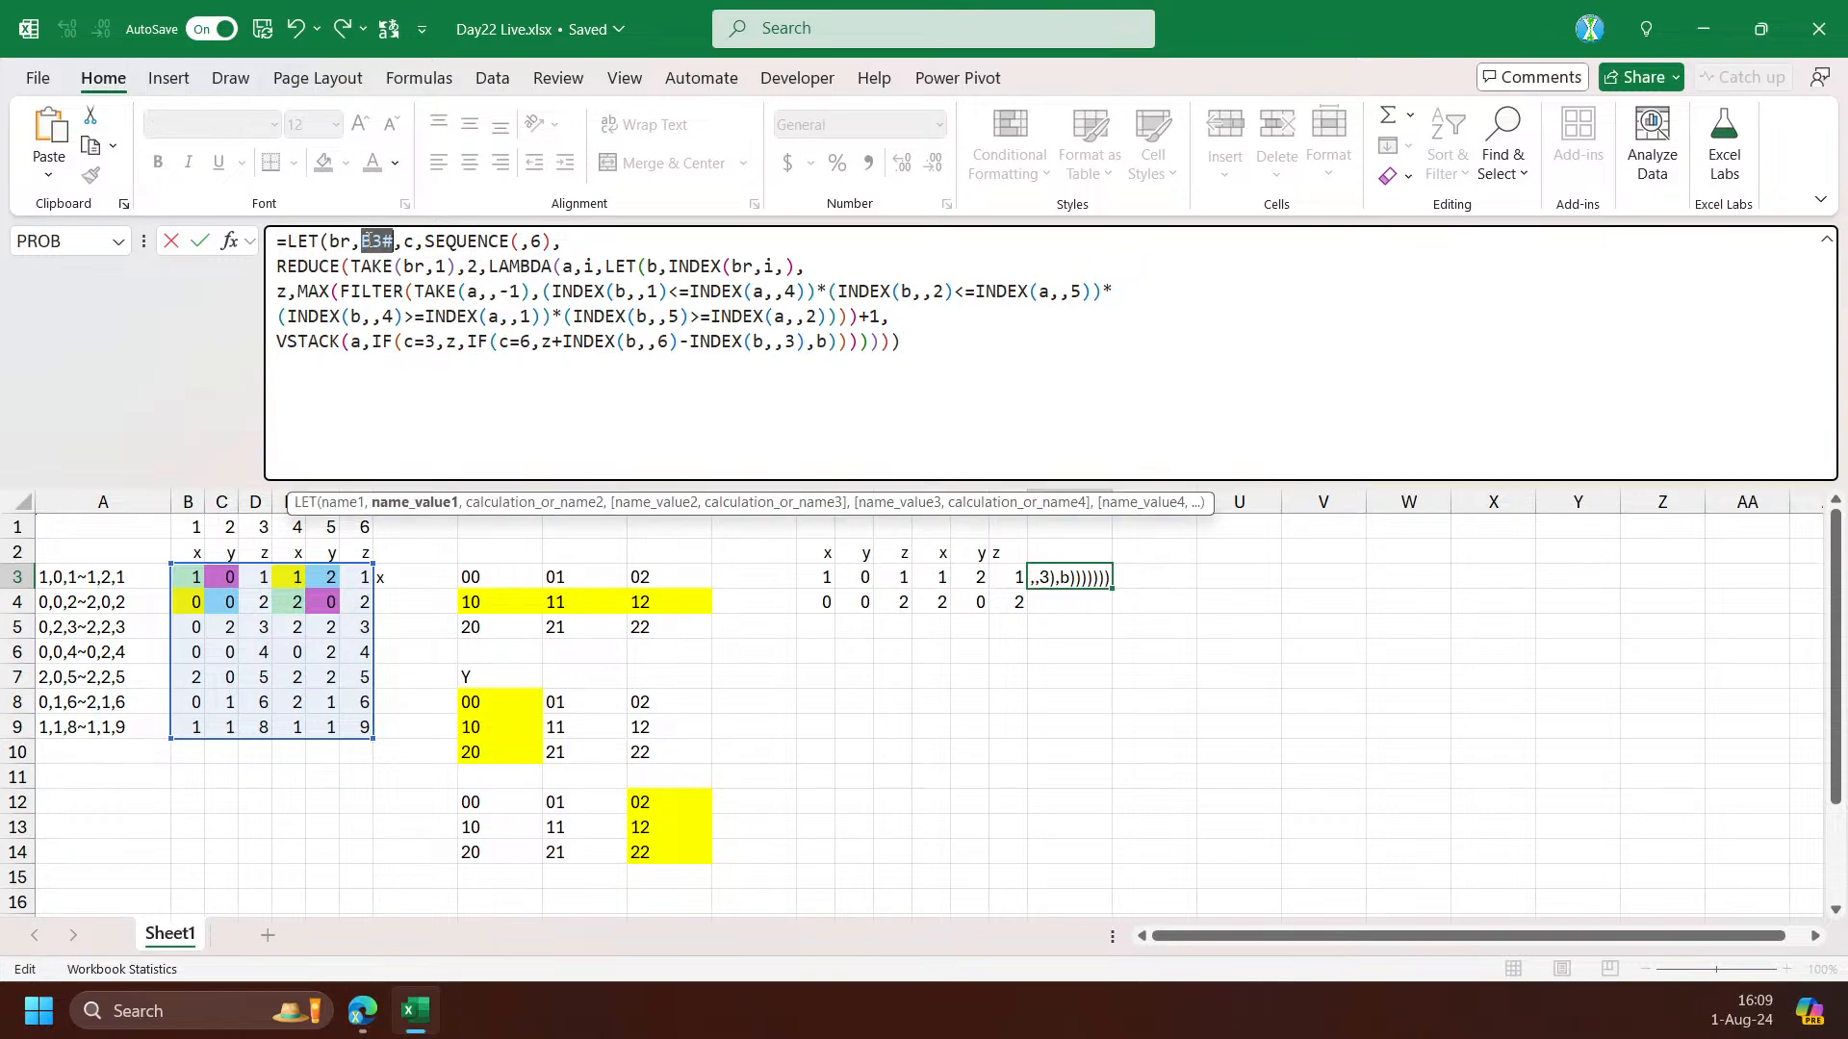
key(F4)
In the S3 formula, replace REDUCE's initial value with M3# and its array with 3, and enter it
double_click(413, 267)
click(387, 267)
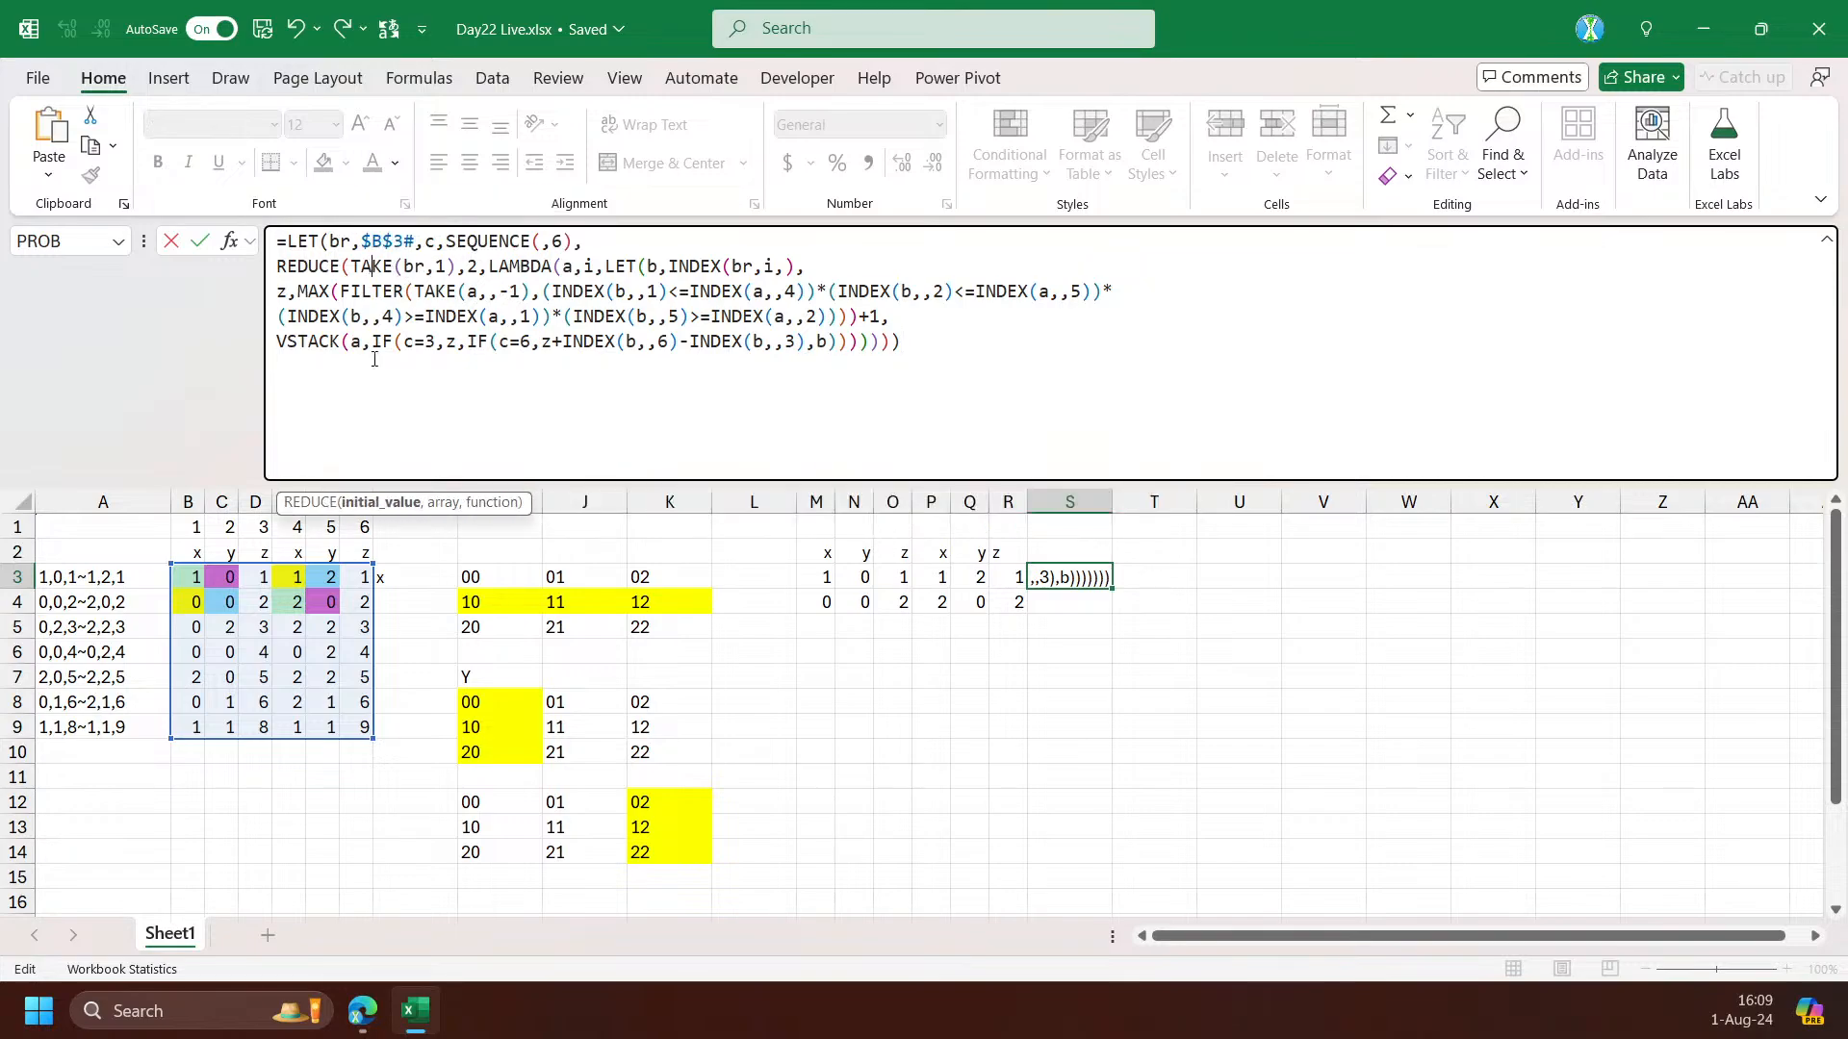
click(381, 501)
click(827, 565)
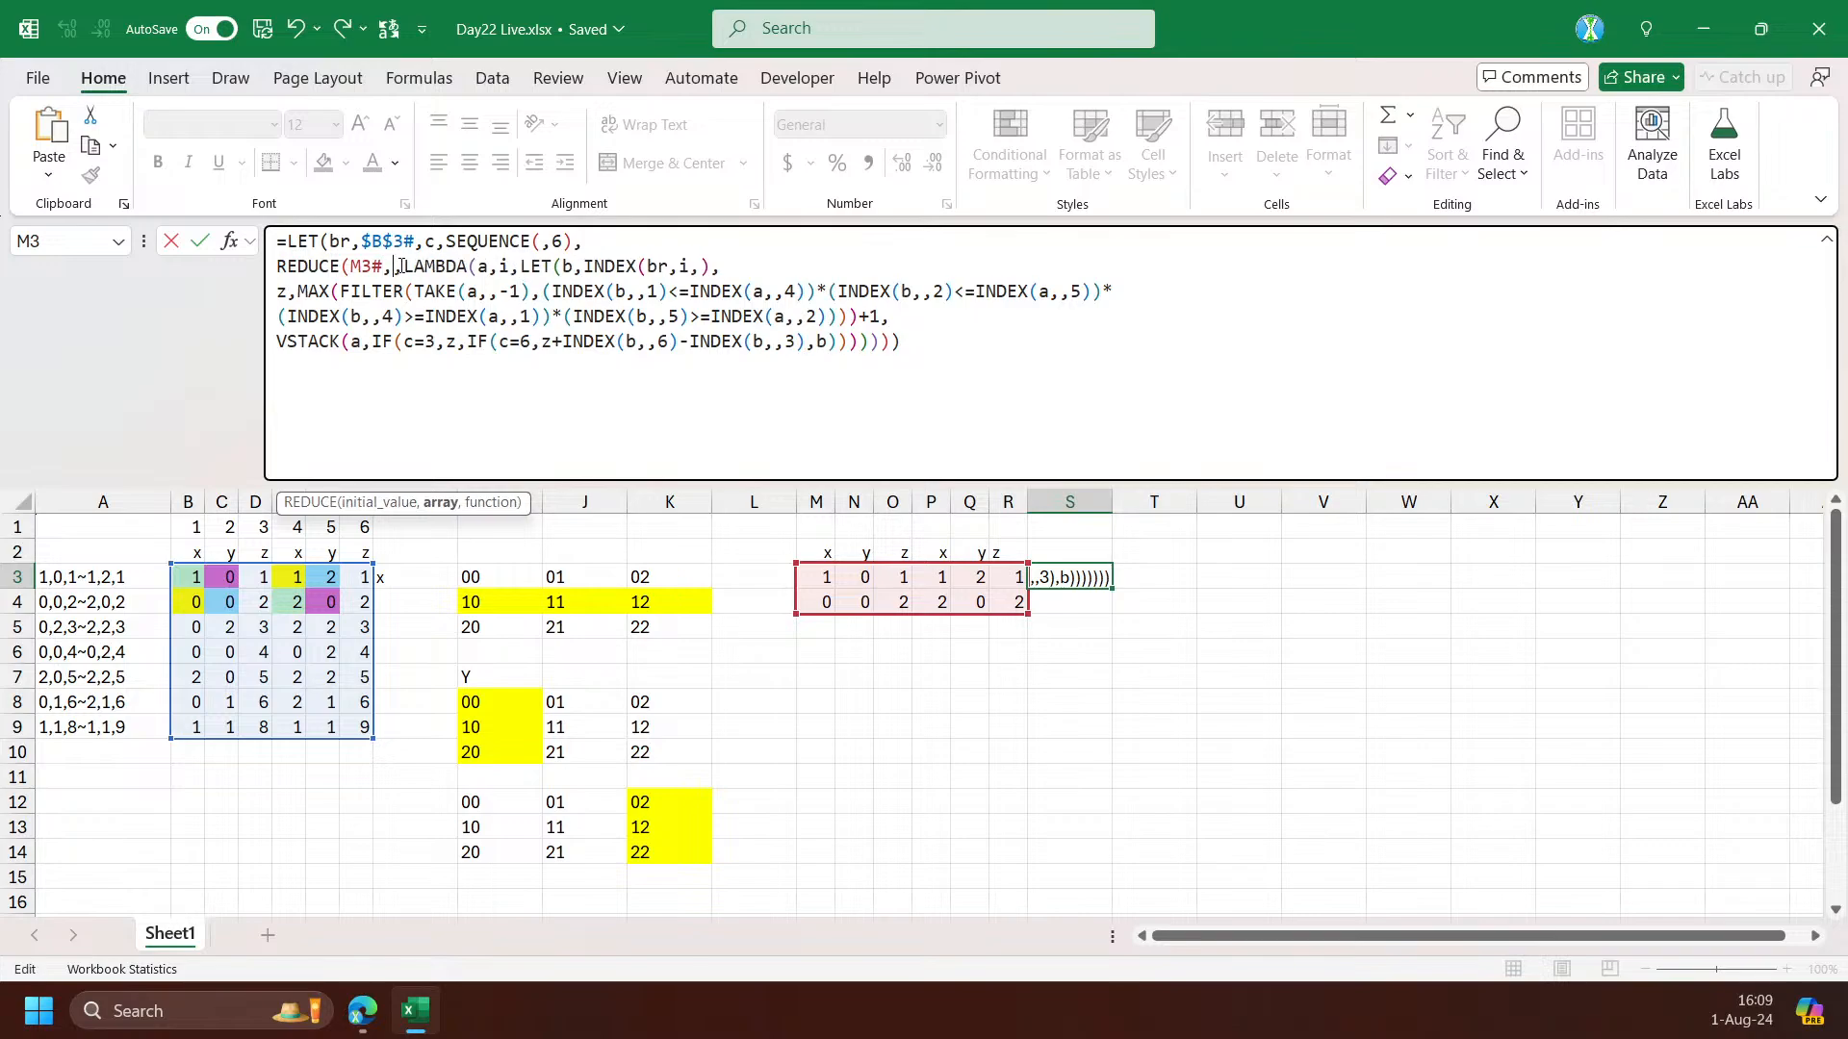
key(Return)
Copy the S3 formula to Y3 and set its REDUCE array to 4
key(ctrl+c)
click(1579, 577)
key(ctrl+v)
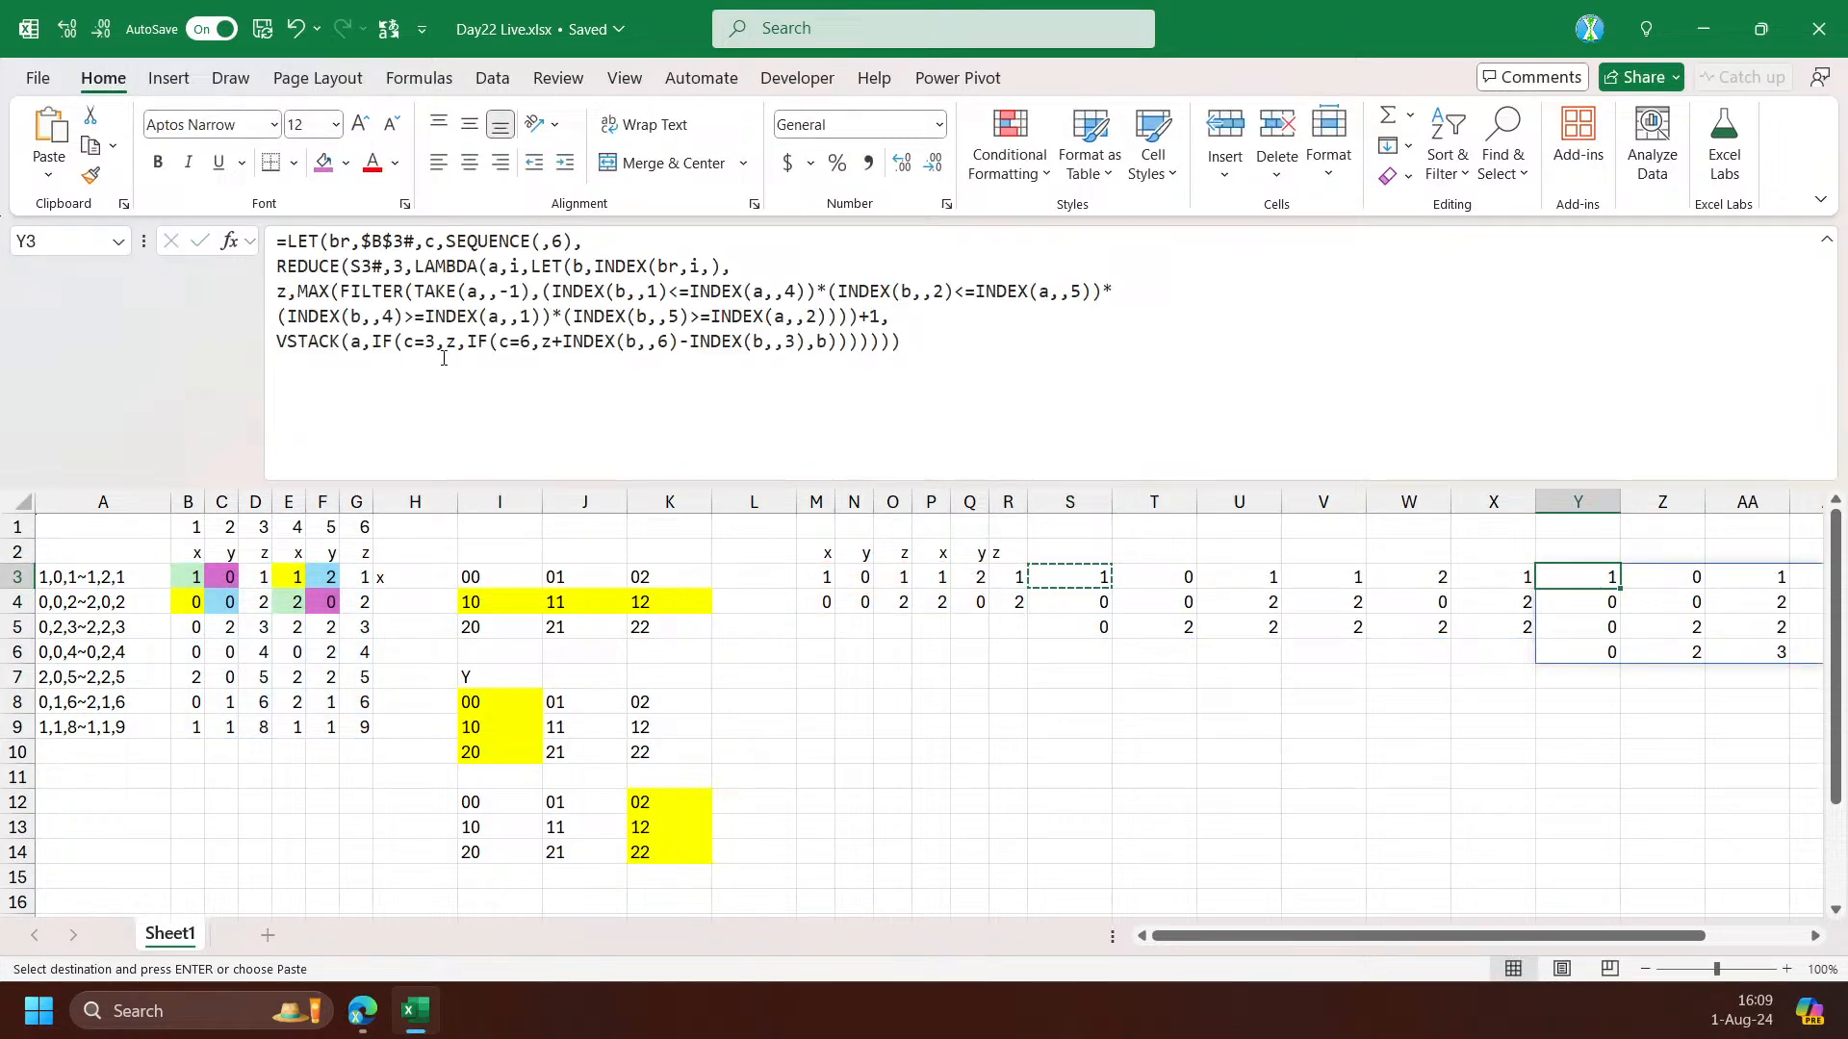
double_click(399, 267)
text(4)
key(Return)
key(Up)
key(Right)
key(Right)
key(Right)
key(Right)
key(Right)
key(Right)
key(Right)
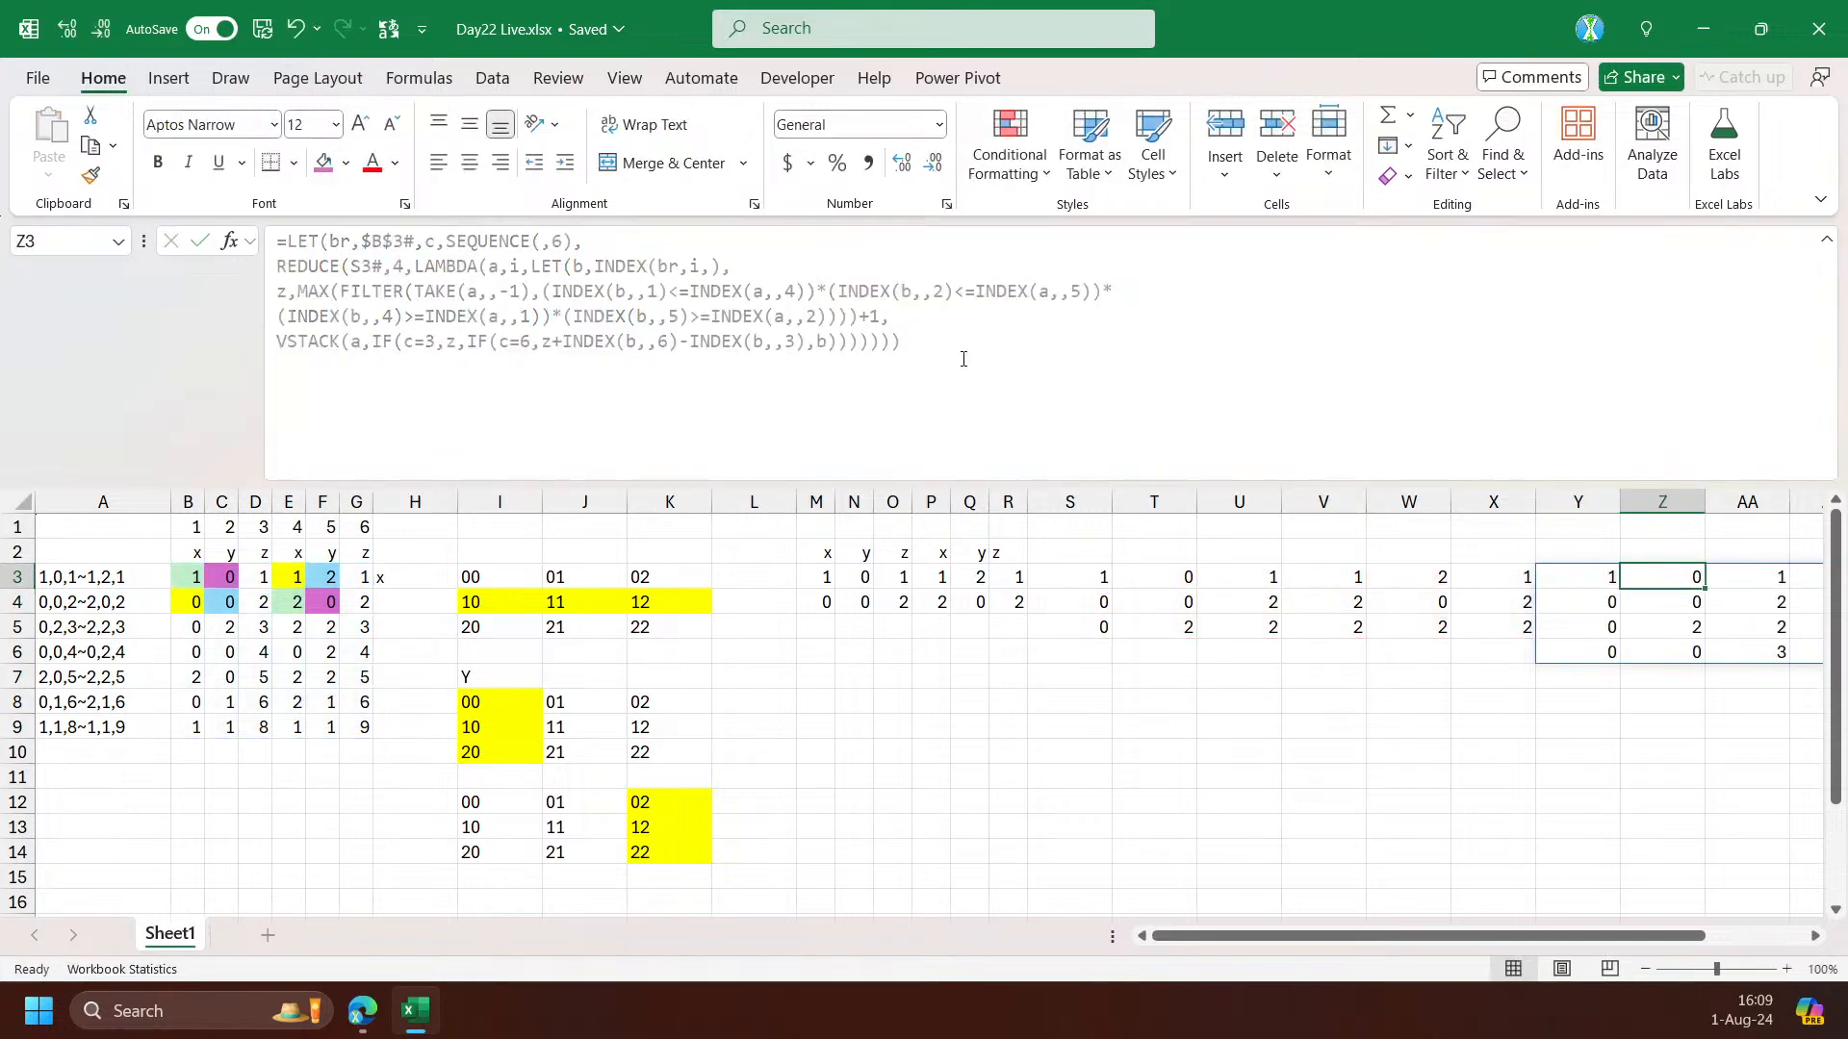
drag(1424, 938, 1145, 943)
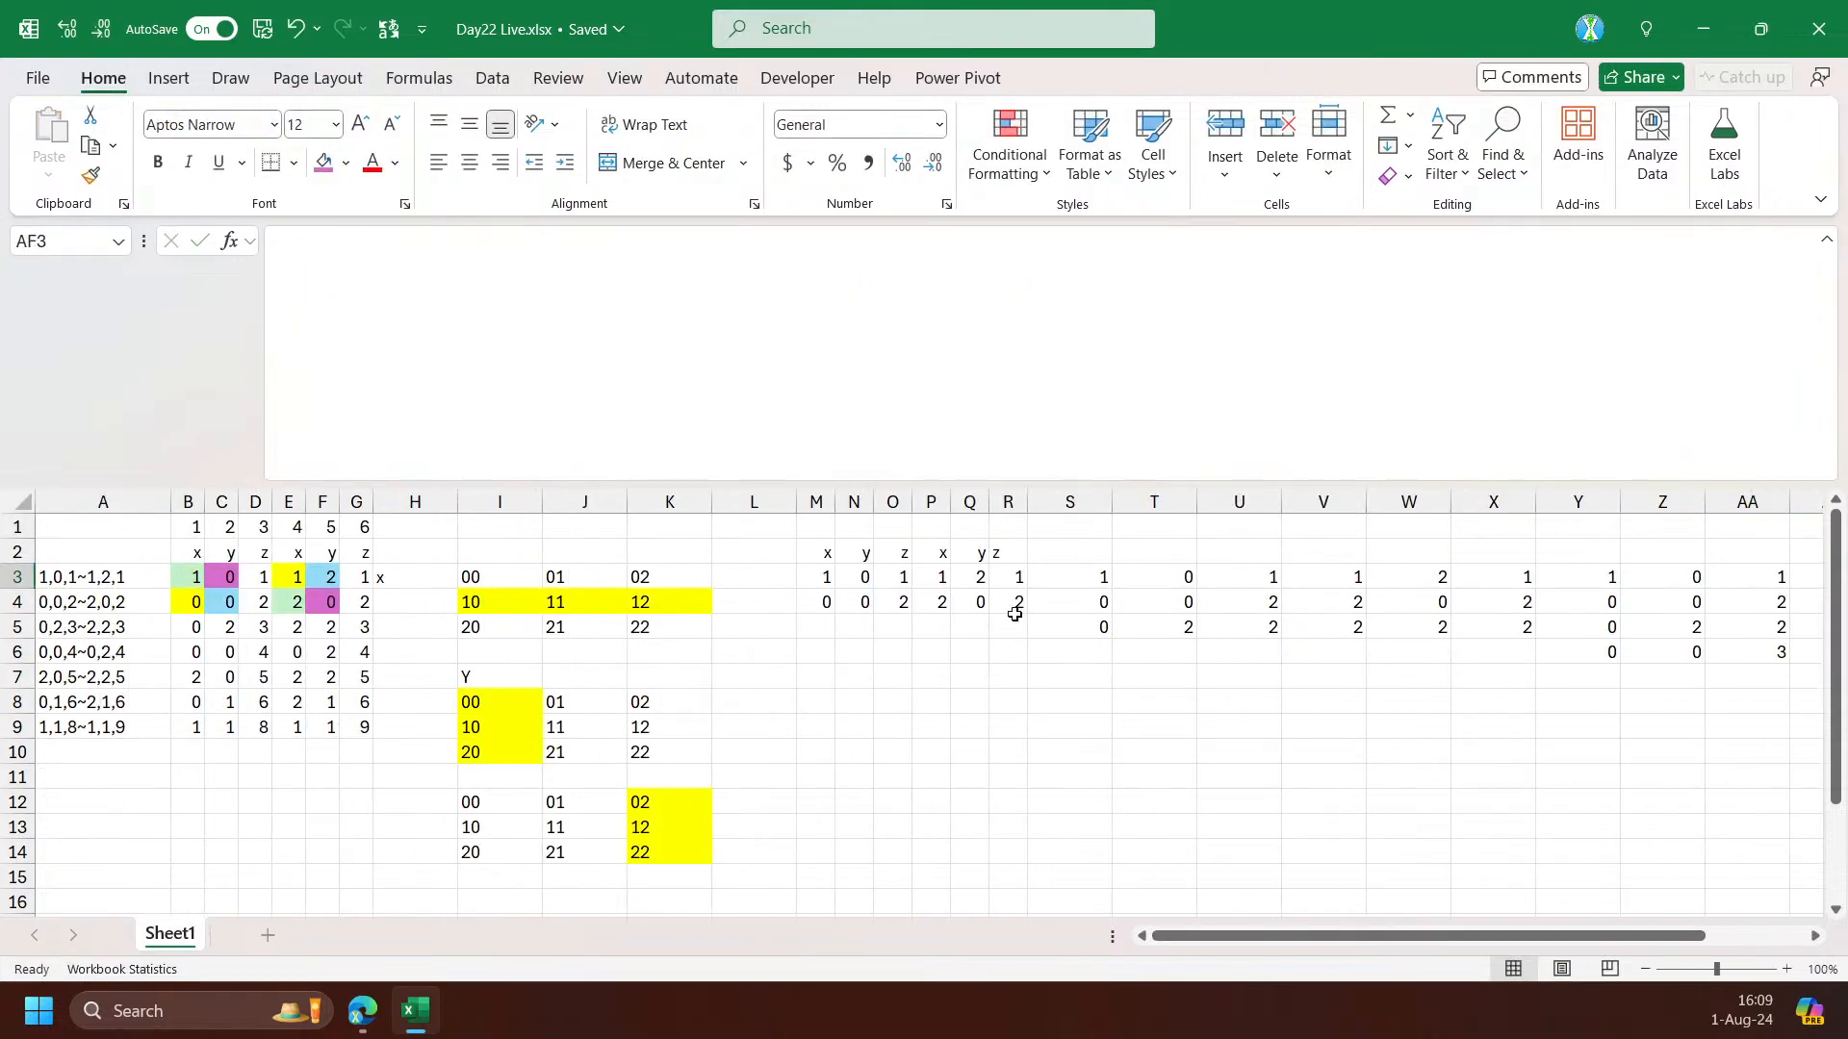
In the M3 formula, define r as SEQUENCE(ROWS(br)) after the c definition in the outer LET
click(817, 574)
click(603, 247)
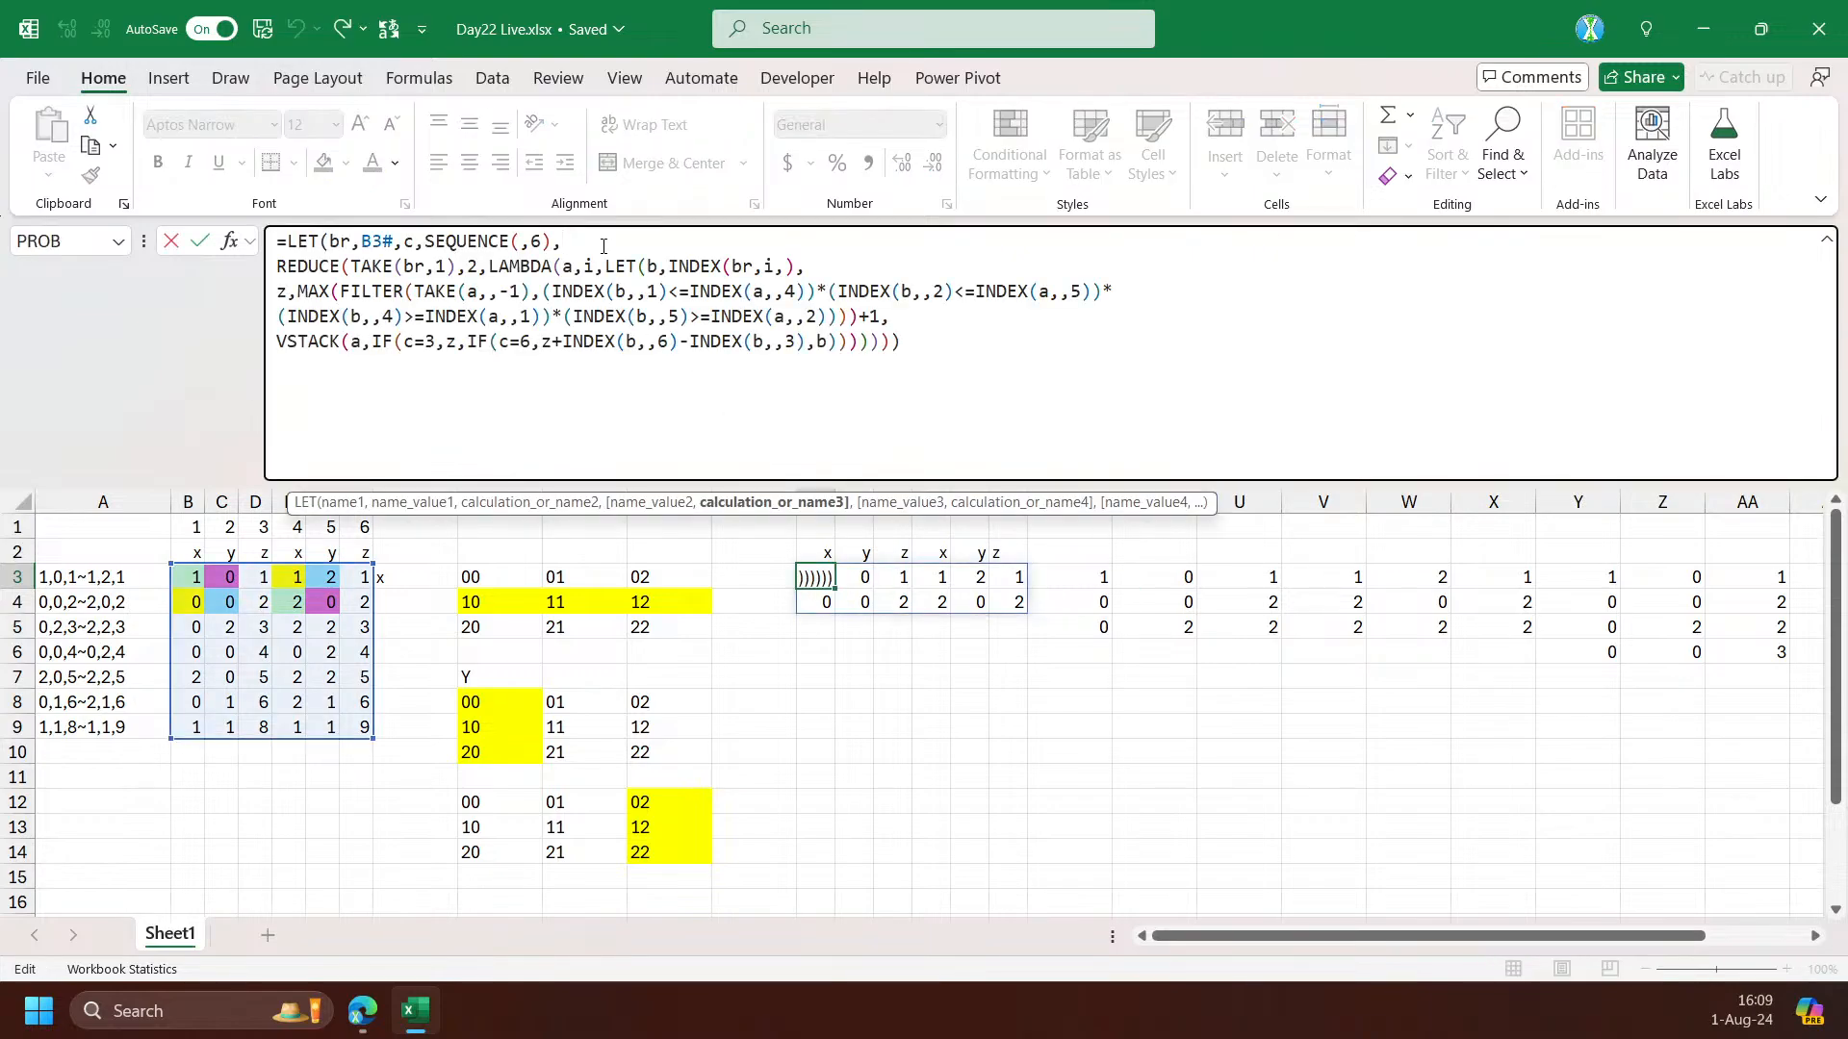
text(r,)
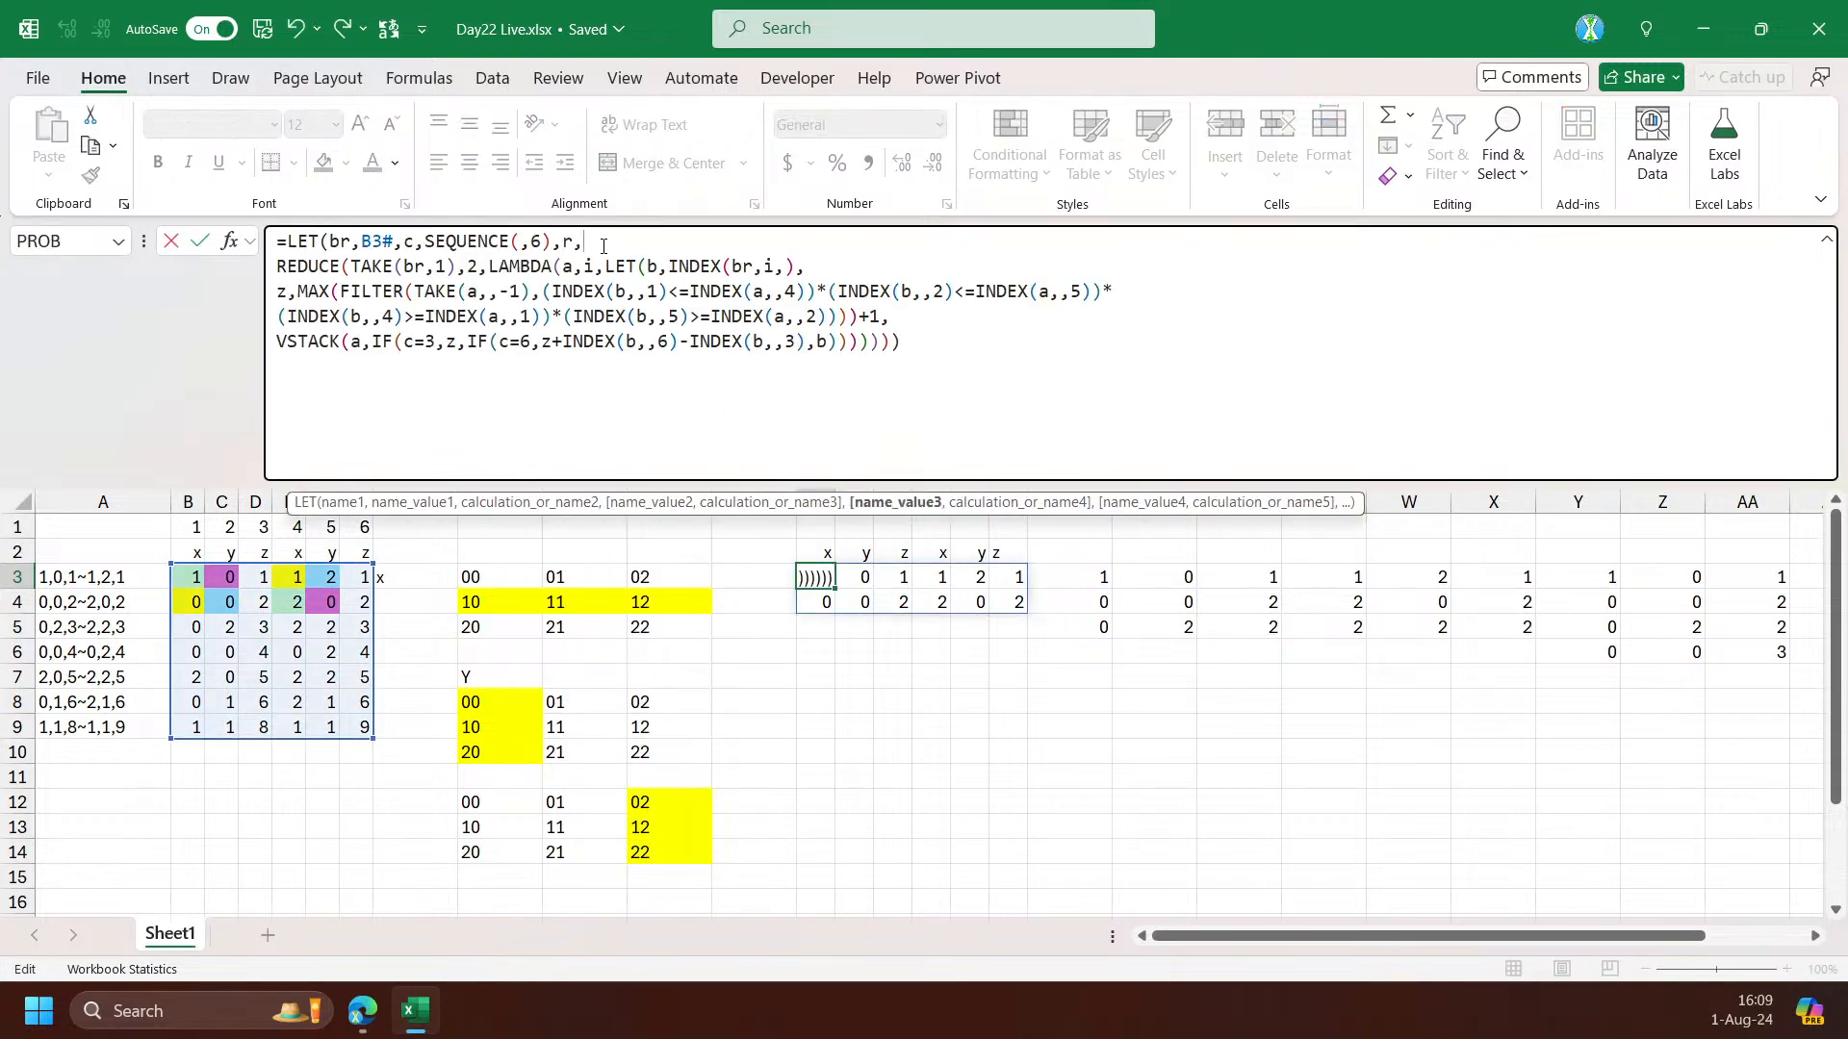
text(se)
key(Tab)
text(rows)
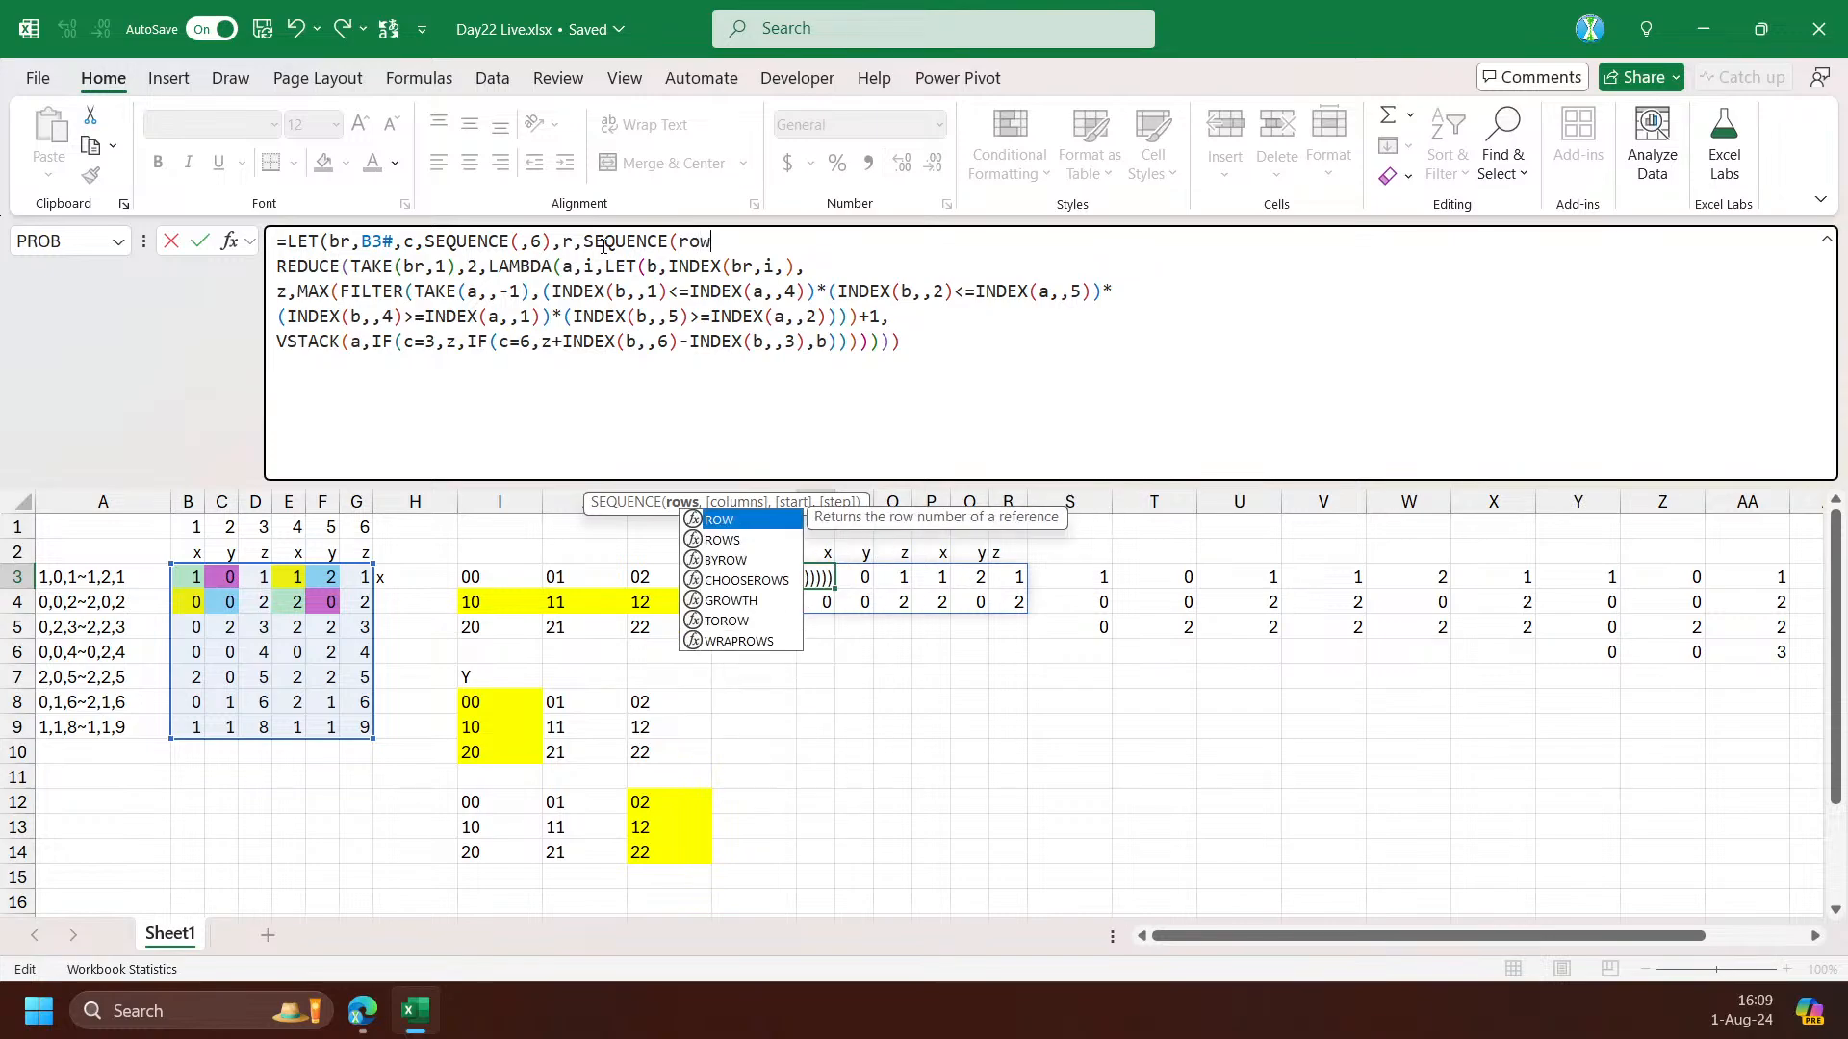
key(Tab)
text(br)),)
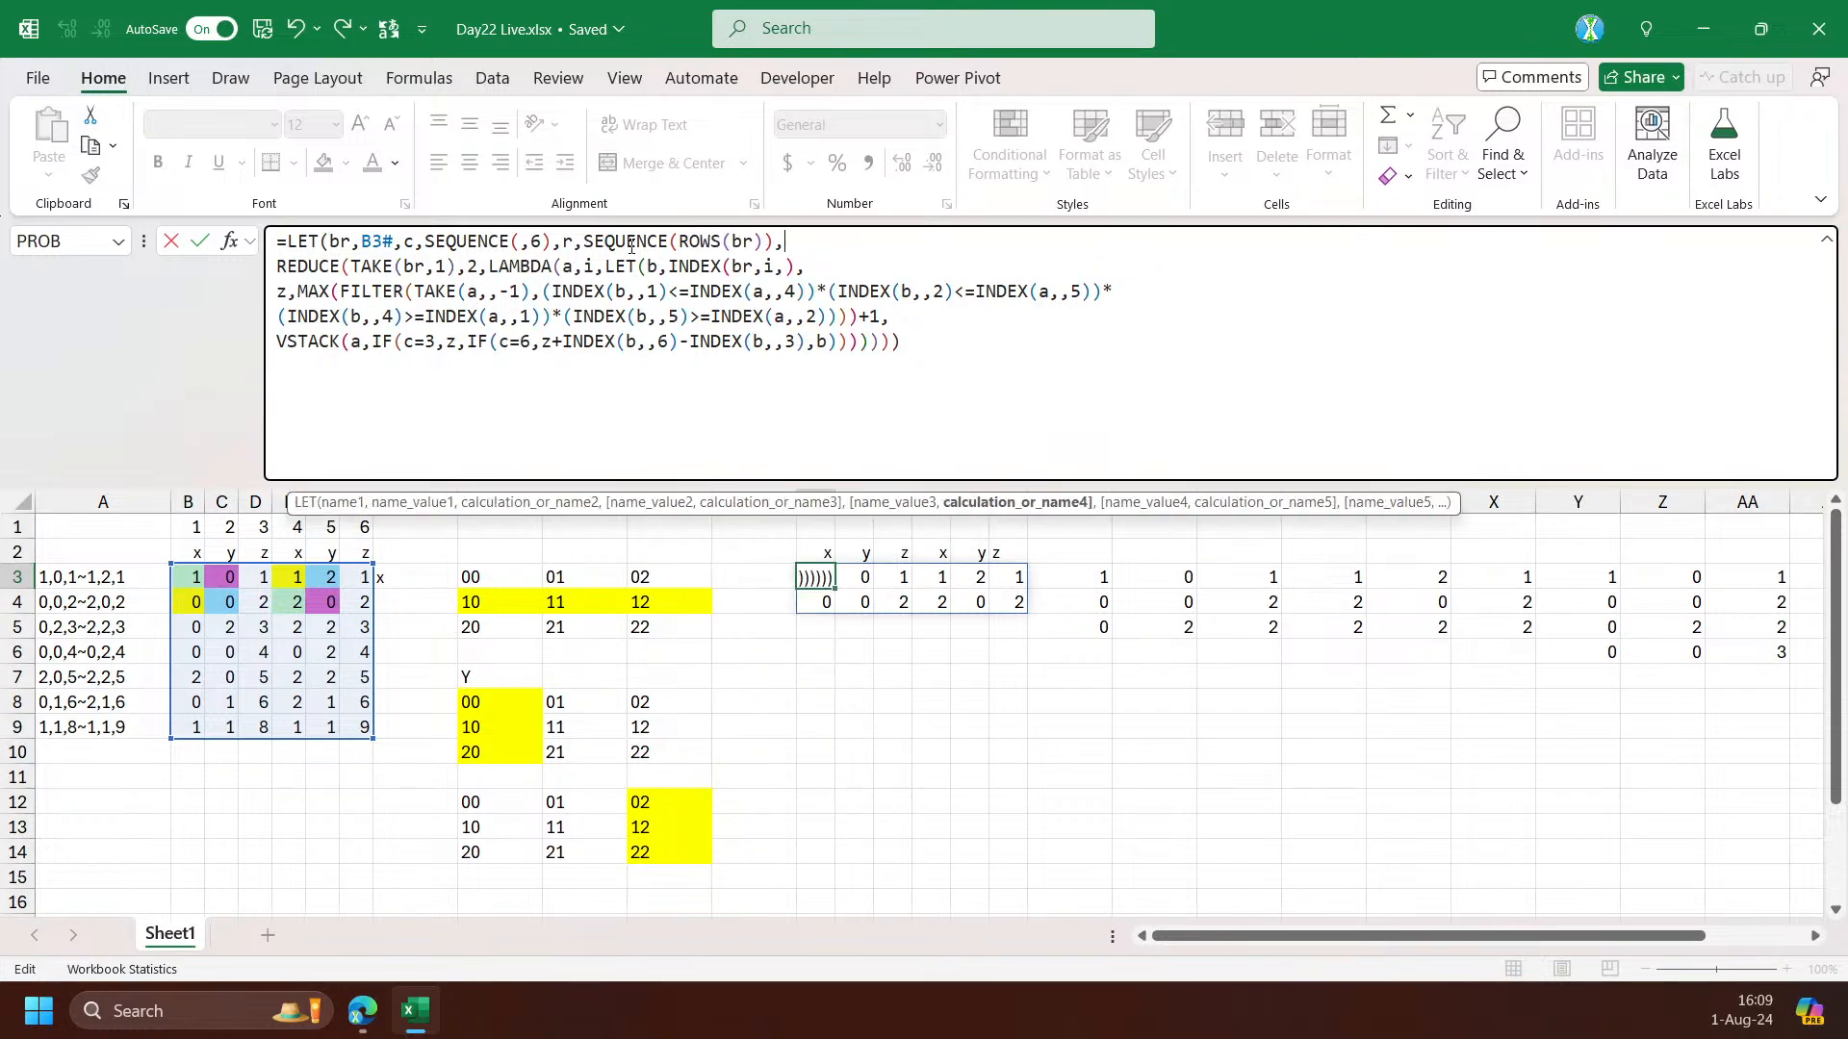
Replace the REDUCE array 2 in M3 with DROP(r,1) and enter the formula to process all bricks
click(475, 267)
key(BackSpace)
text(dr)
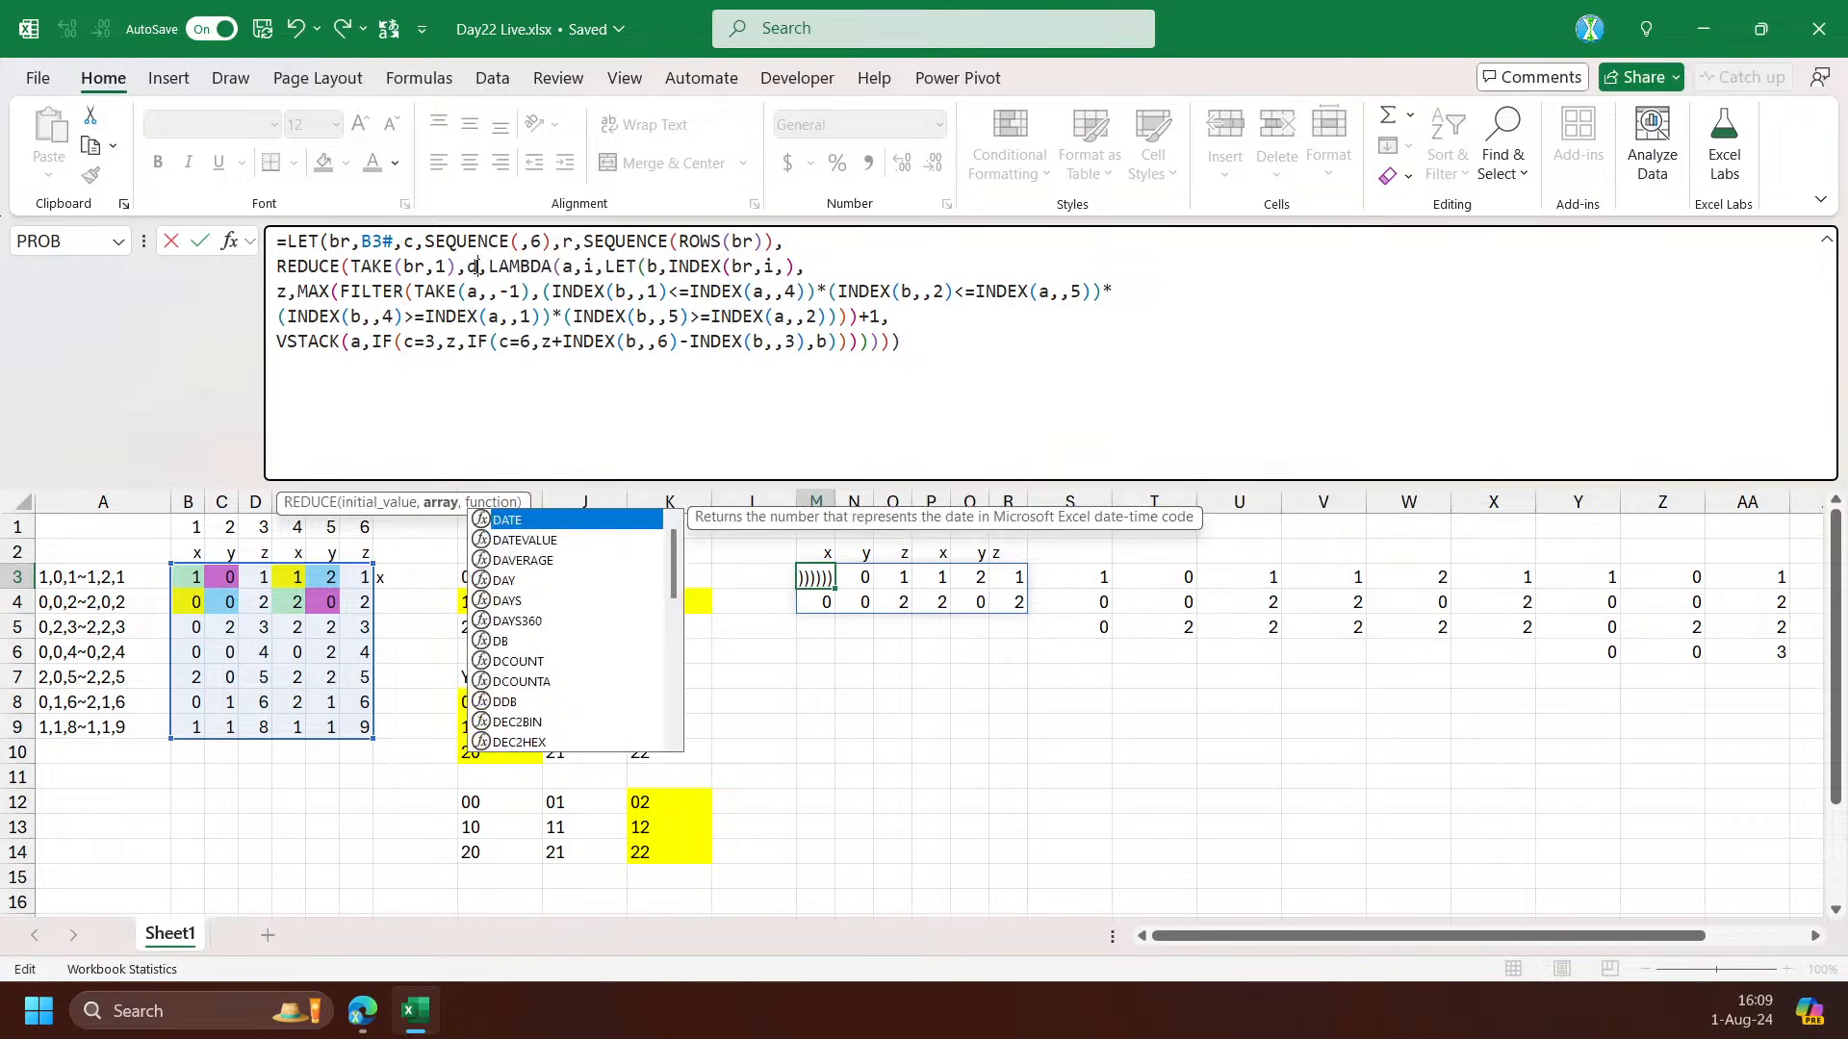
key(Tab)
text(r,1))
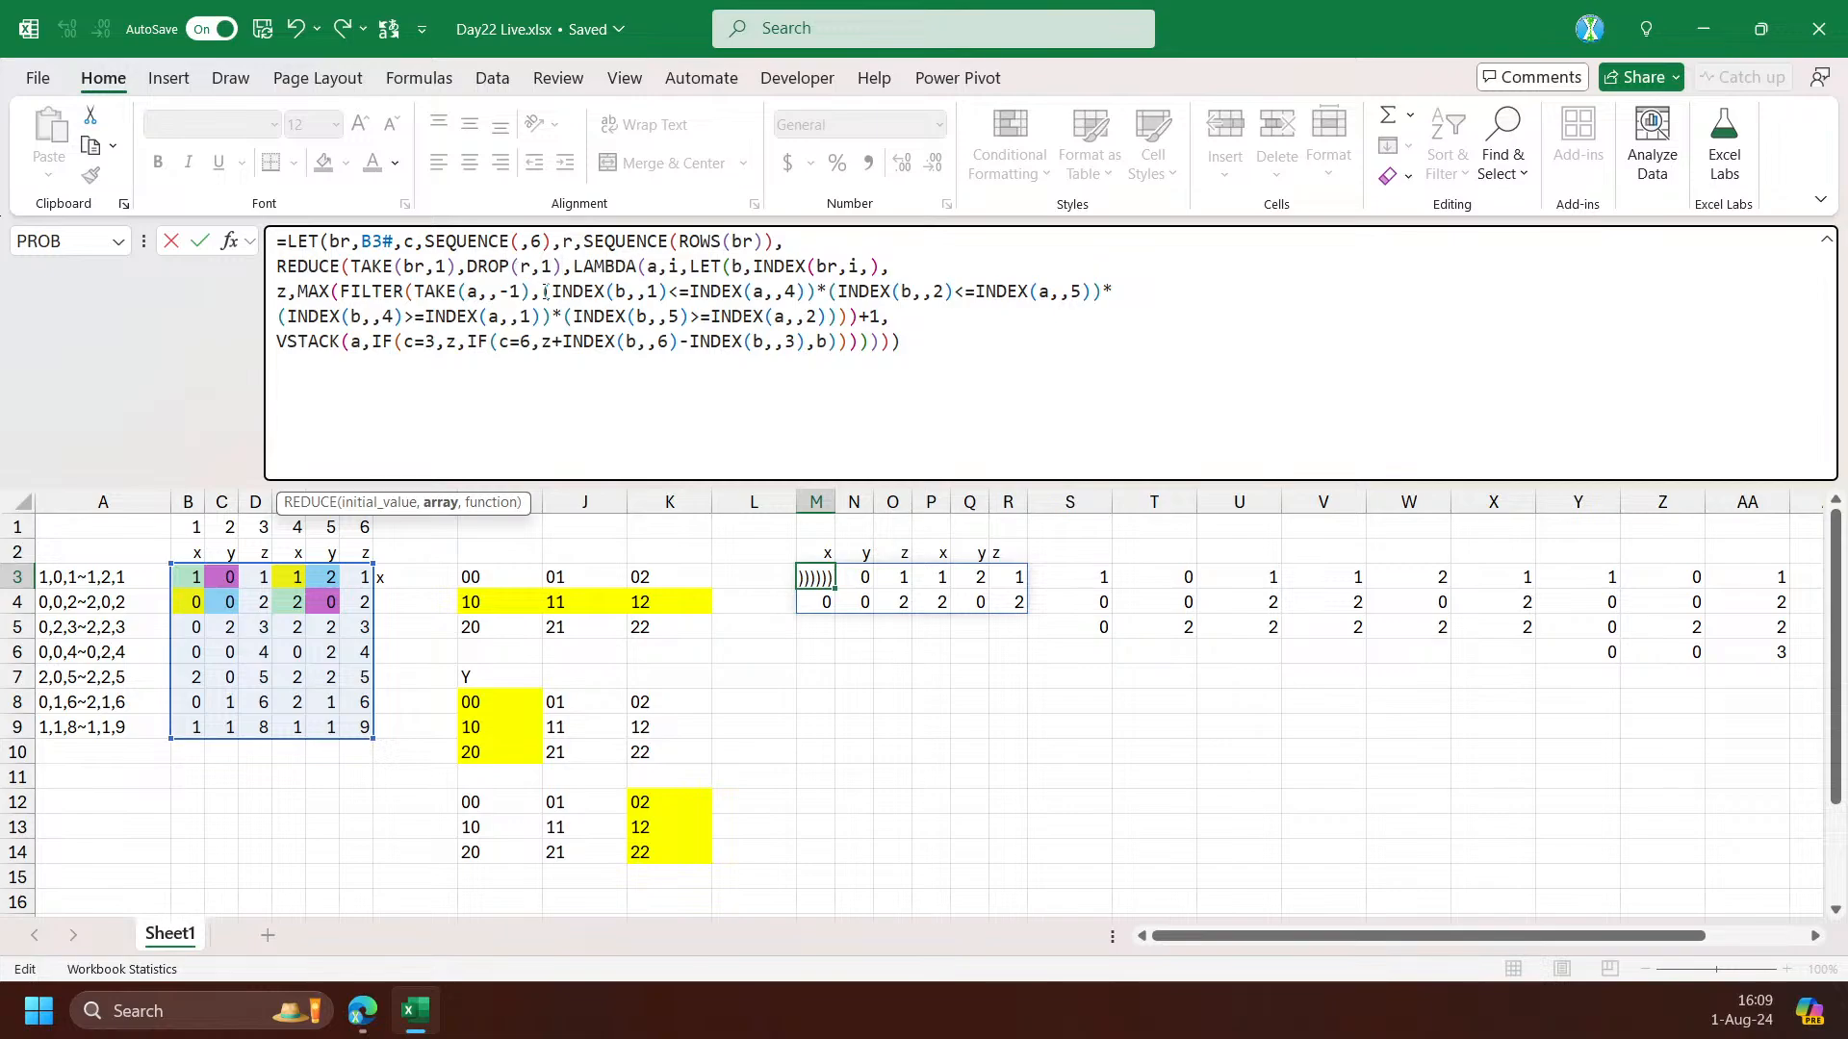
key(Return)
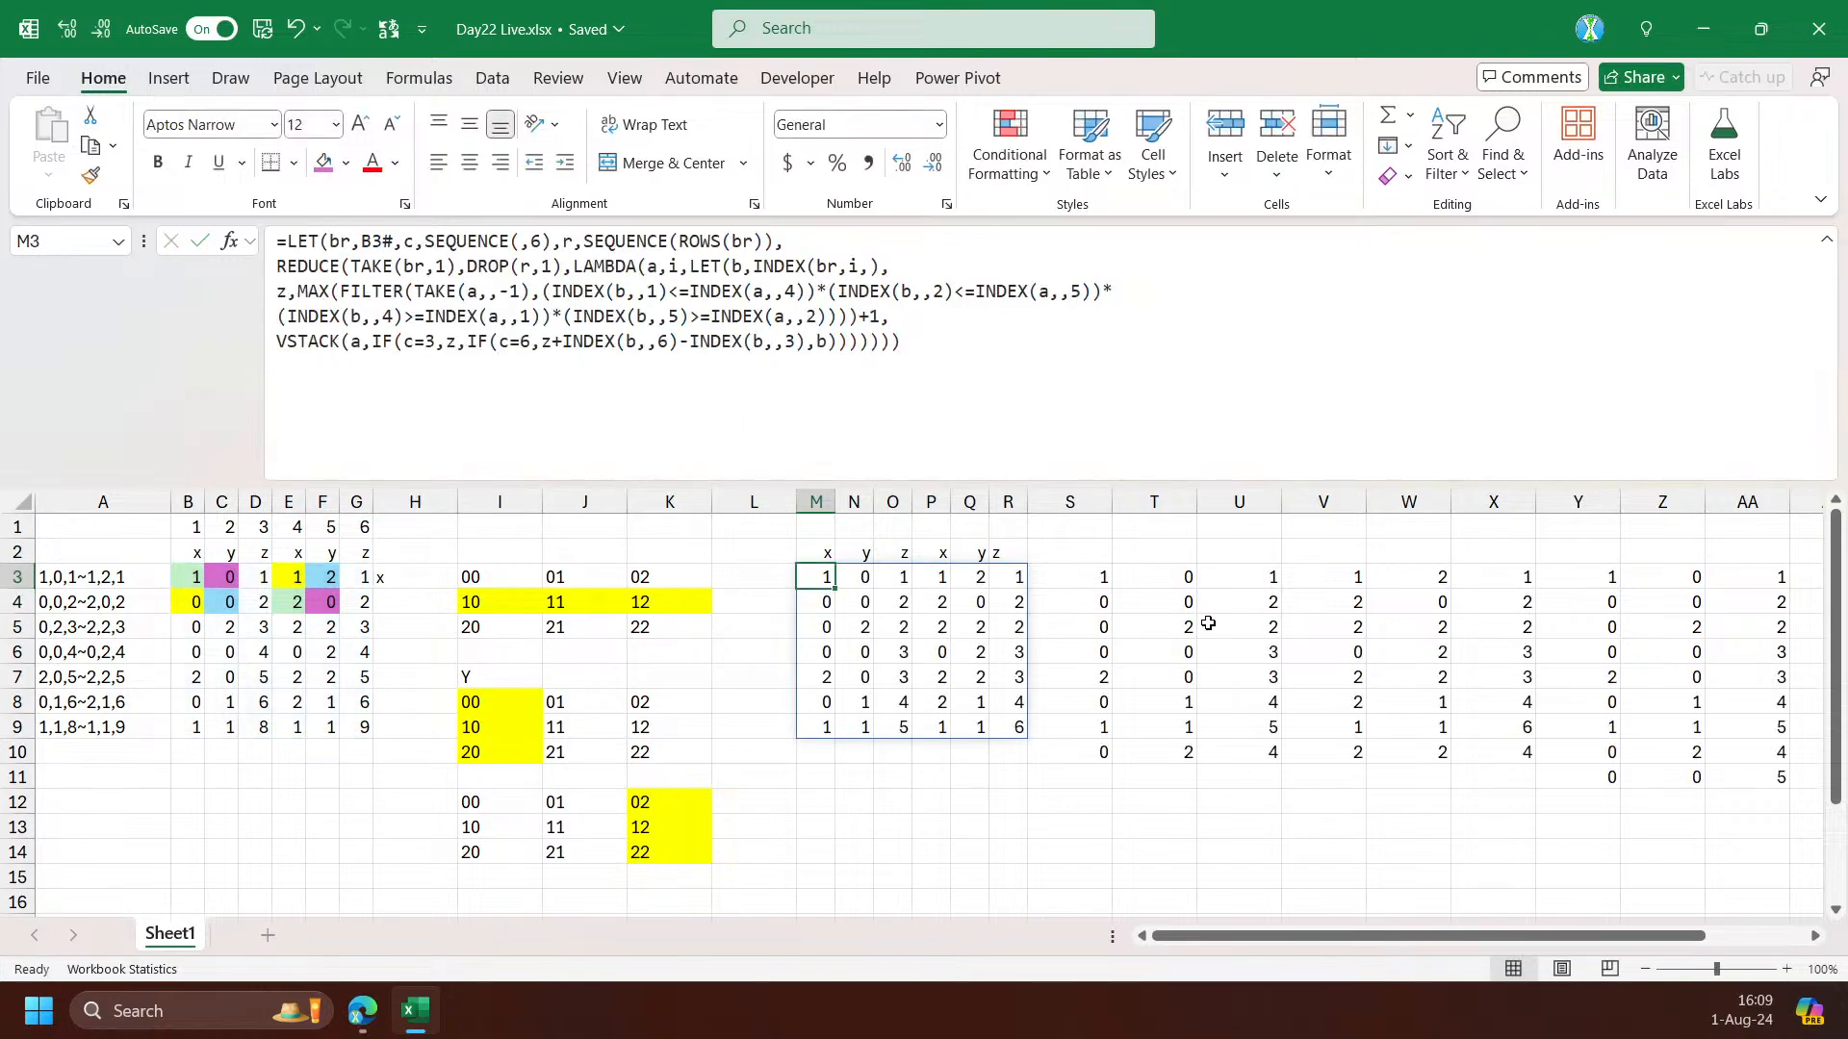
Delete the trial formulas in S3 and Y3 with their spilled ranges, and reselect M3
drag(1078, 578, 1781, 788)
key(Delete)
click(811, 581)
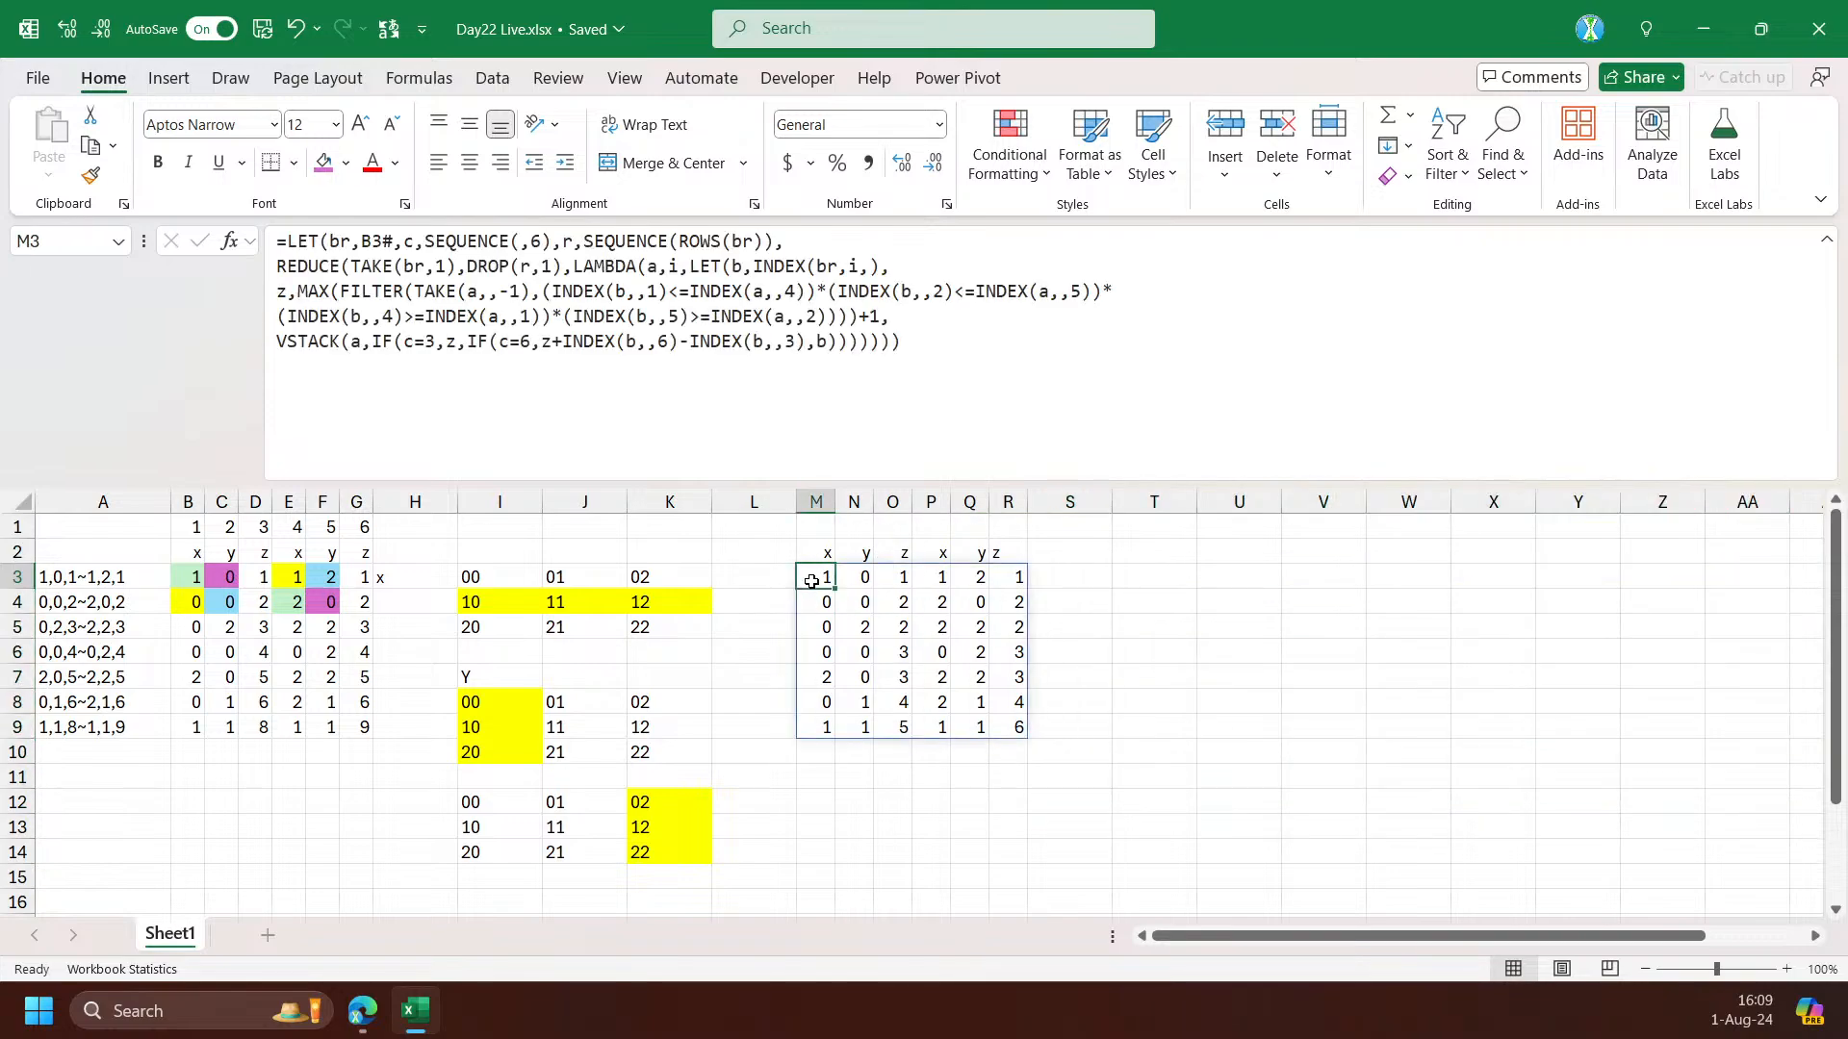
Shrink the workbook window to reveal the puzzle page and compare the last brick's z values in O9 and R9 with the side view
double_click(973, 12)
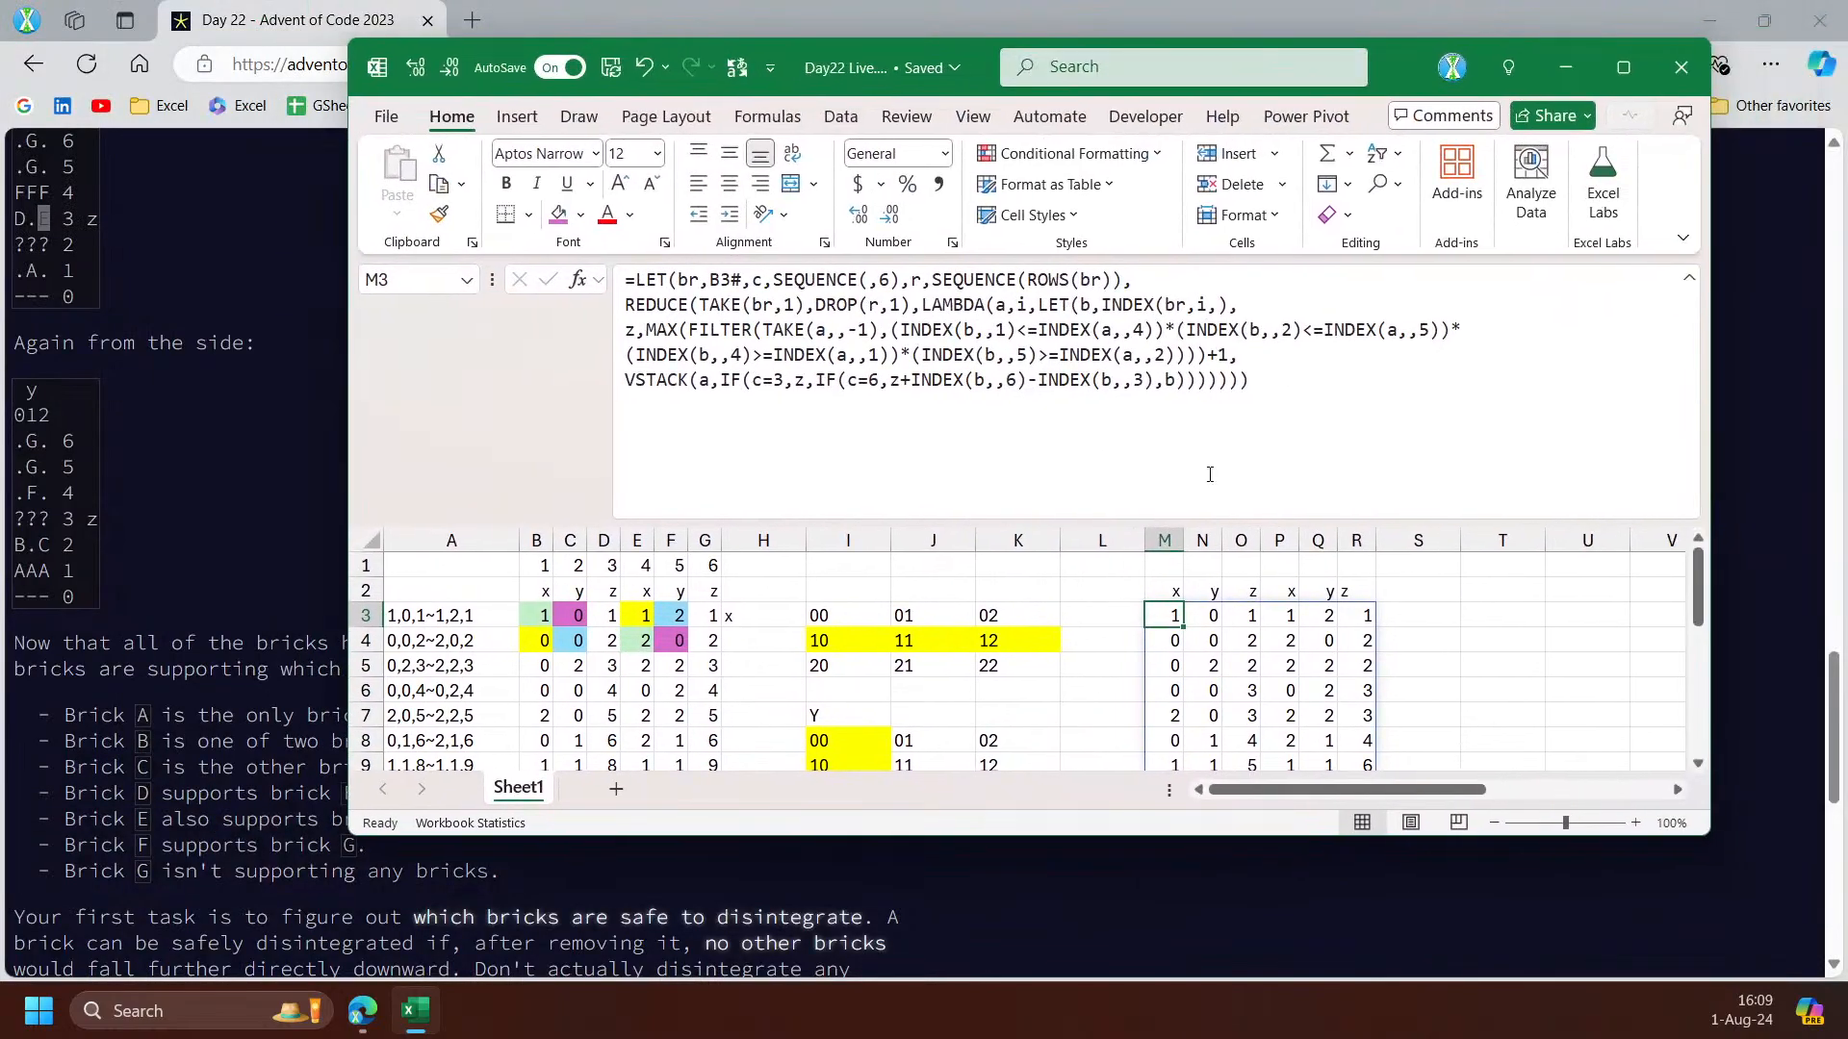
scroll(1320, 626, down, 3)
scroll(1319, 635, up, 2)
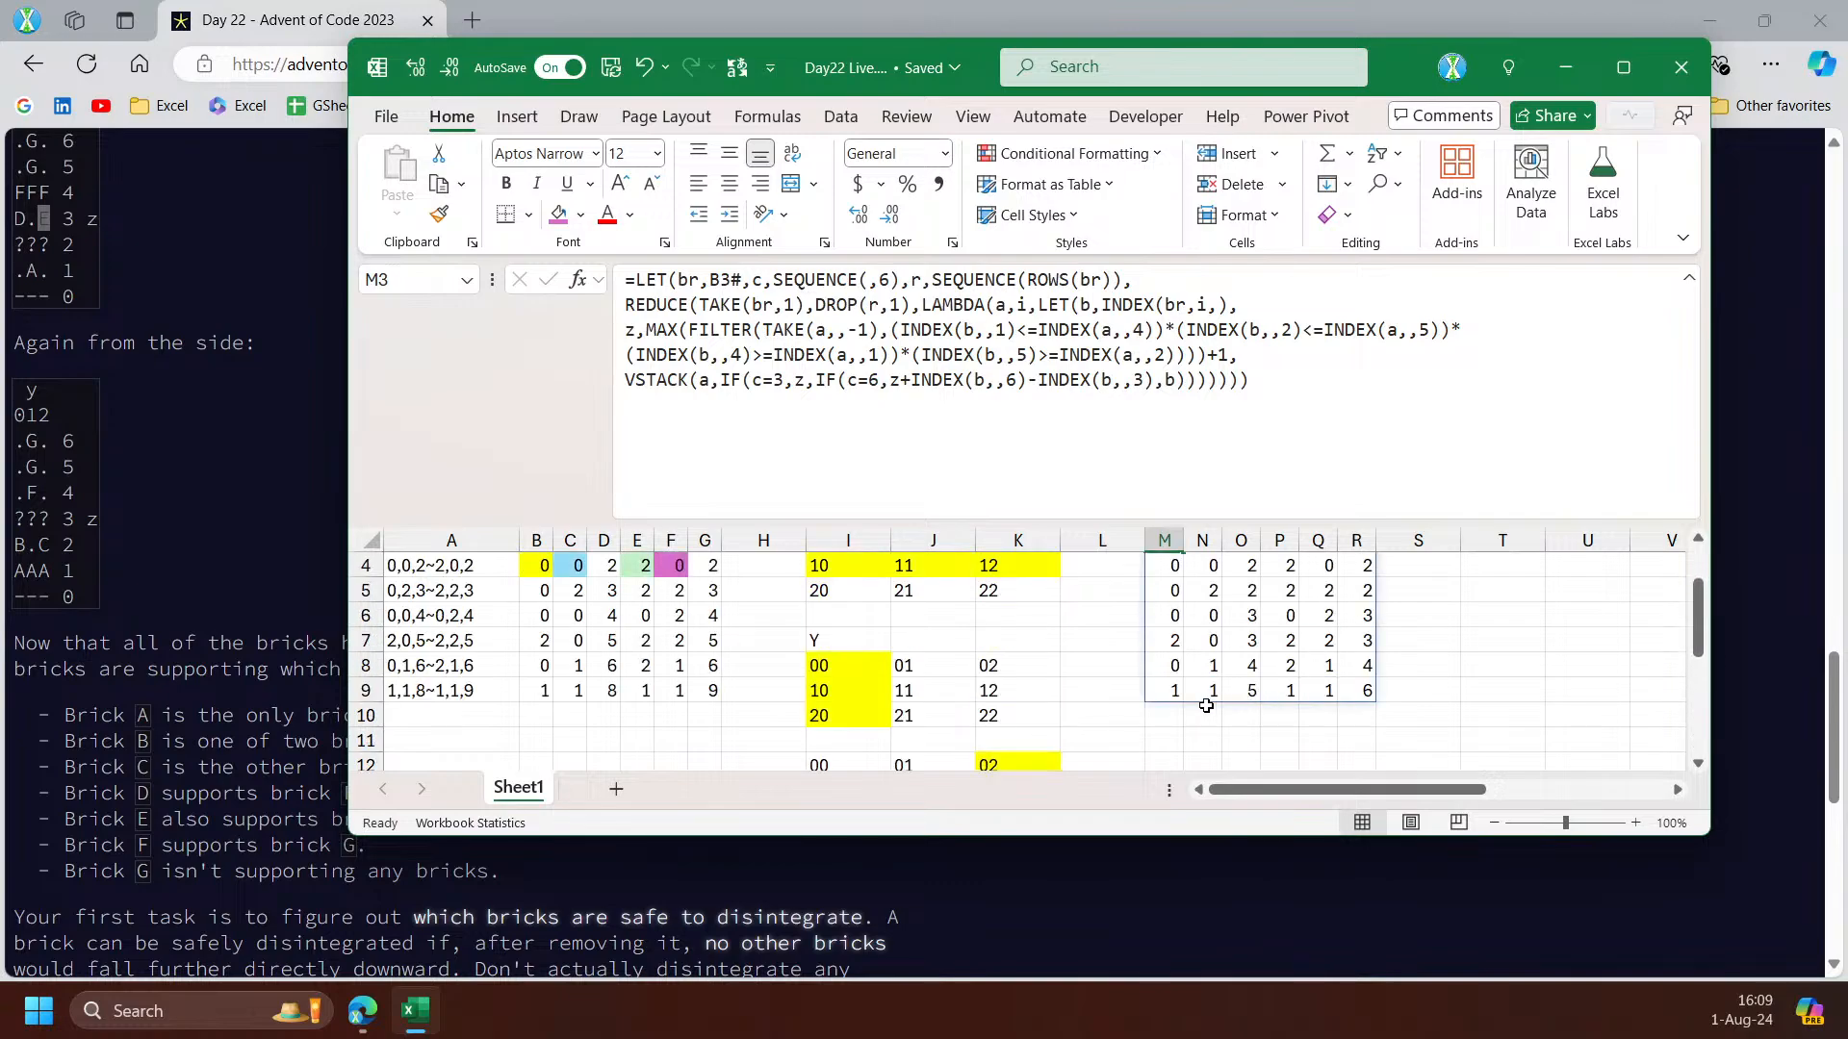
click(1251, 691)
click(1363, 693)
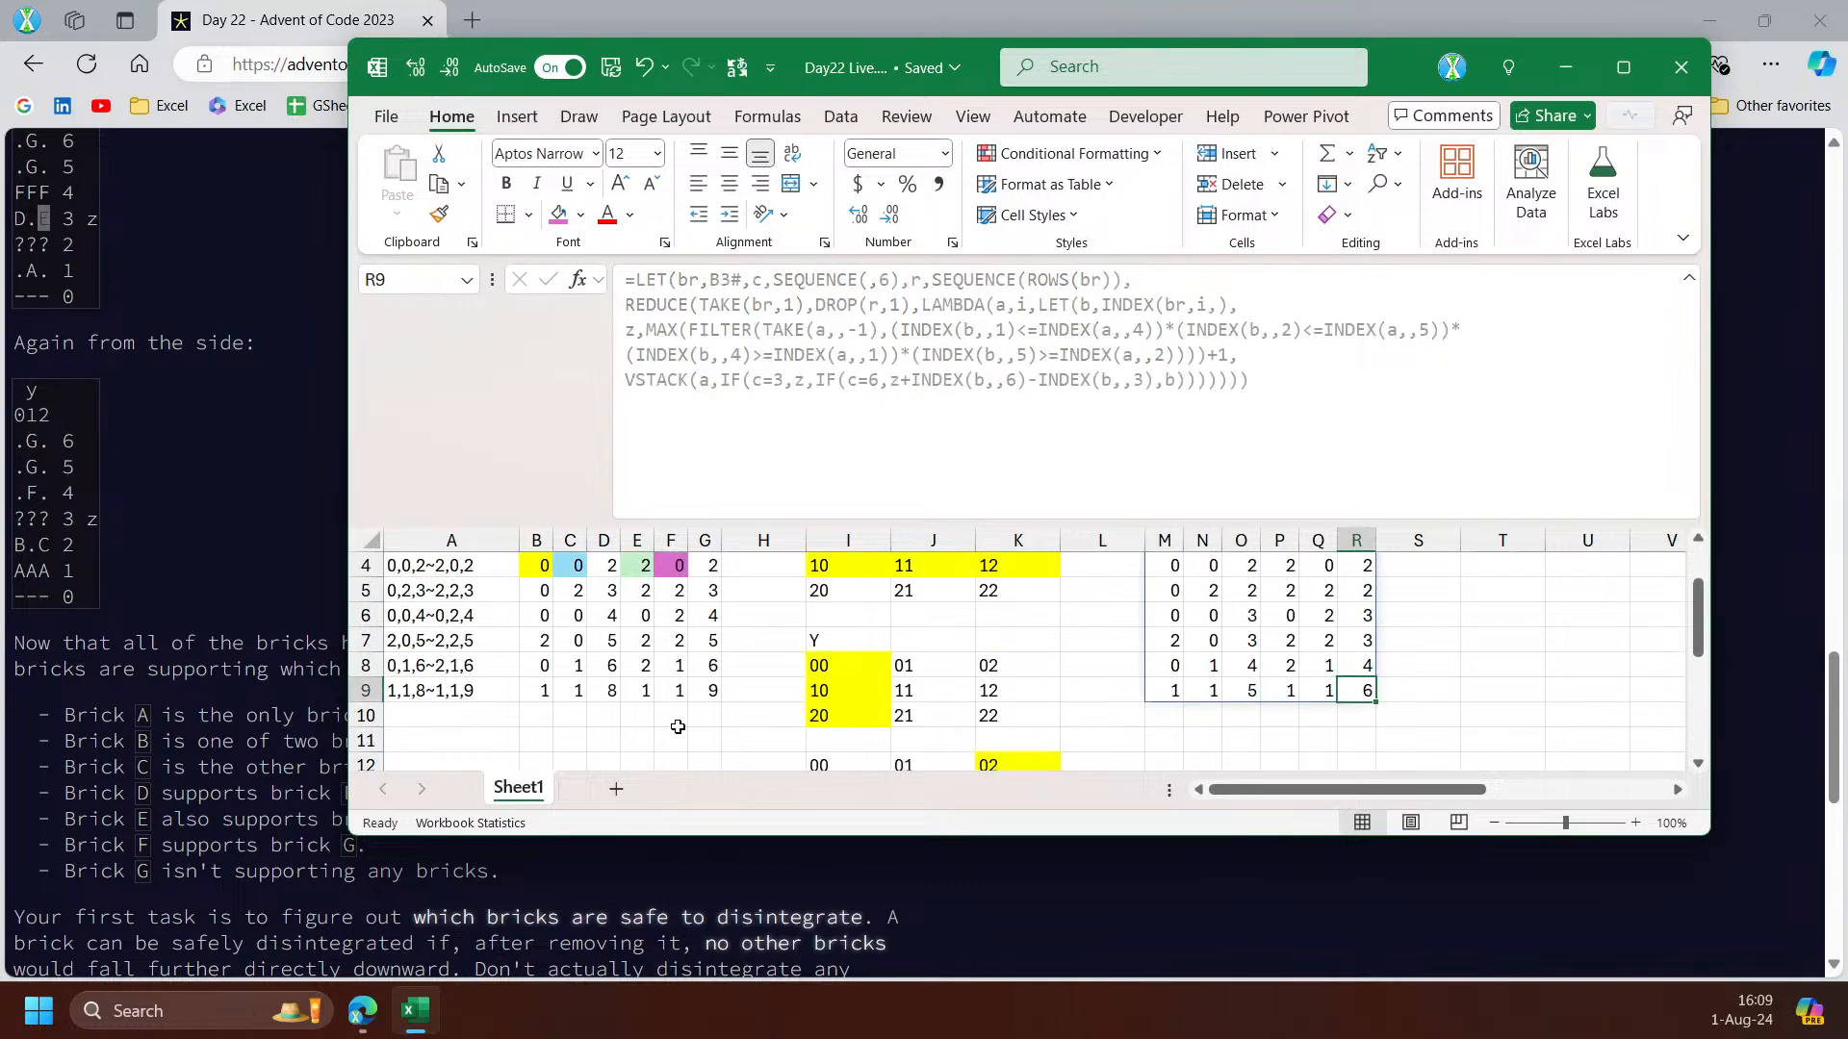
Switch to the Advent of Code page in the browser and read which bricks support others and which can be safely disintegrated
click(163, 621)
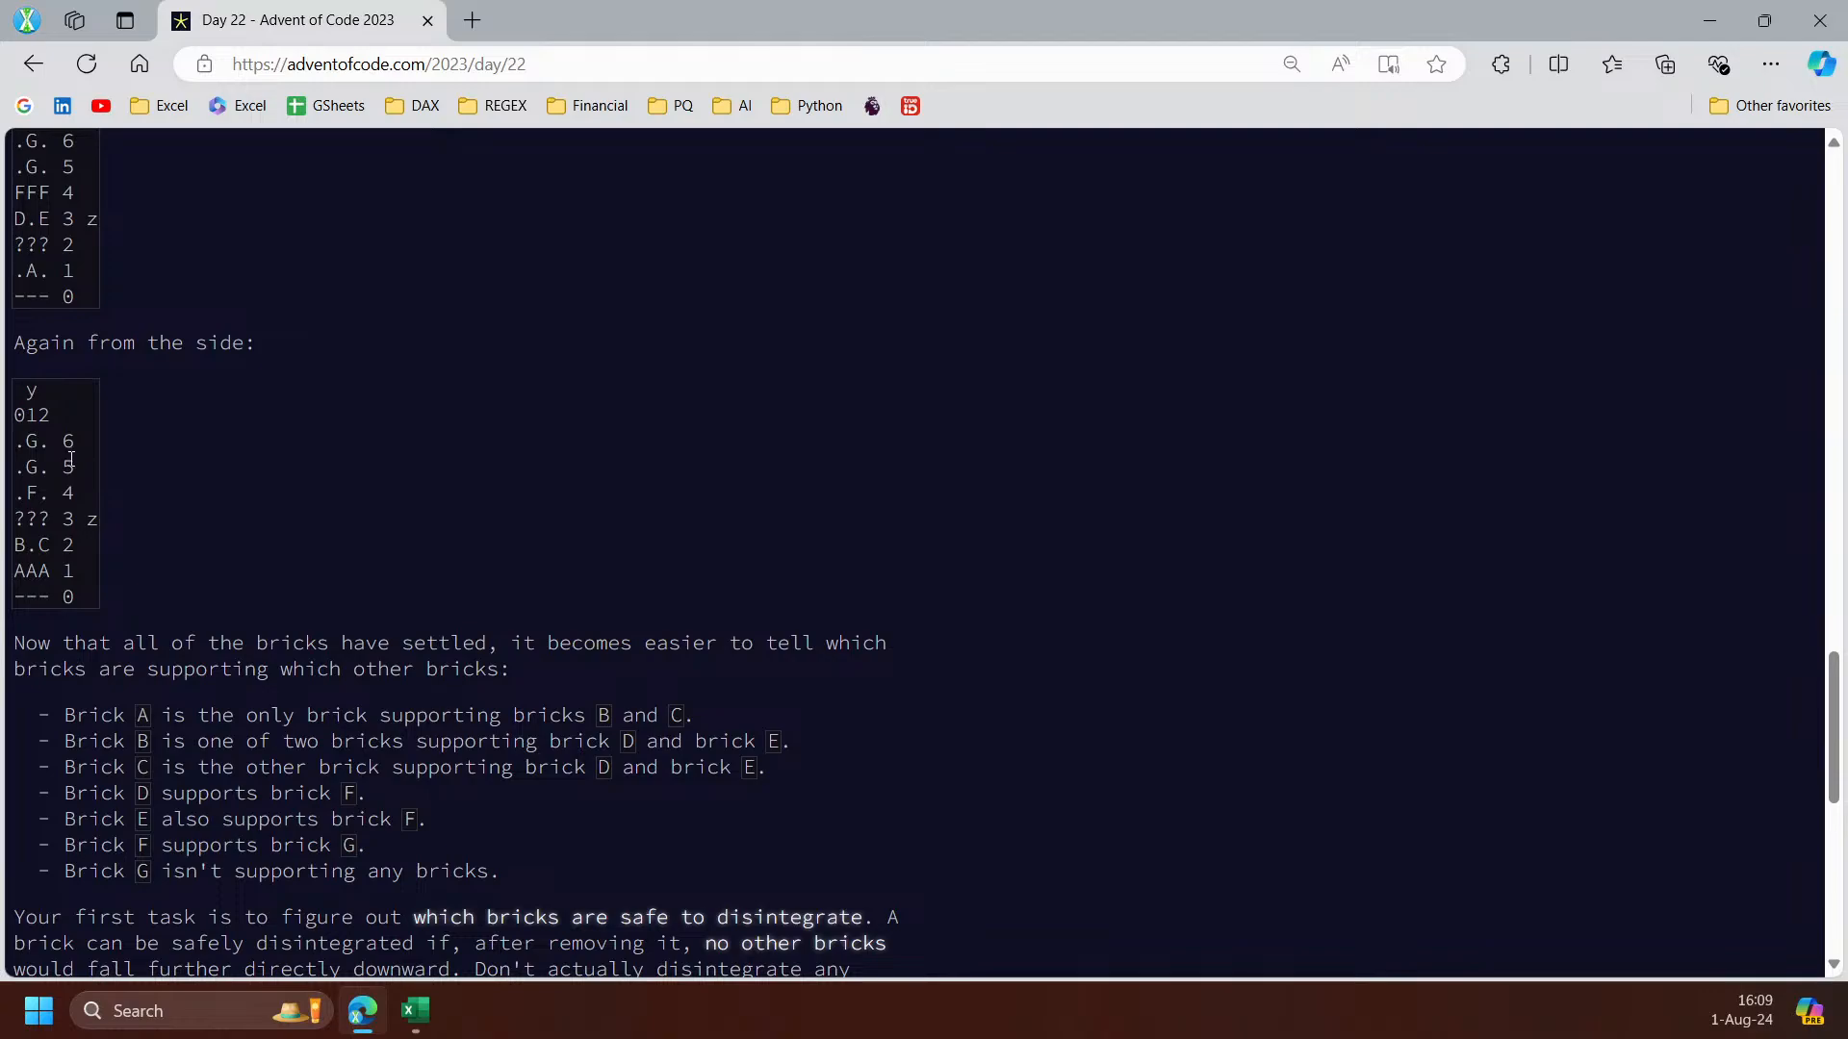
scroll(110, 521, down, 4)
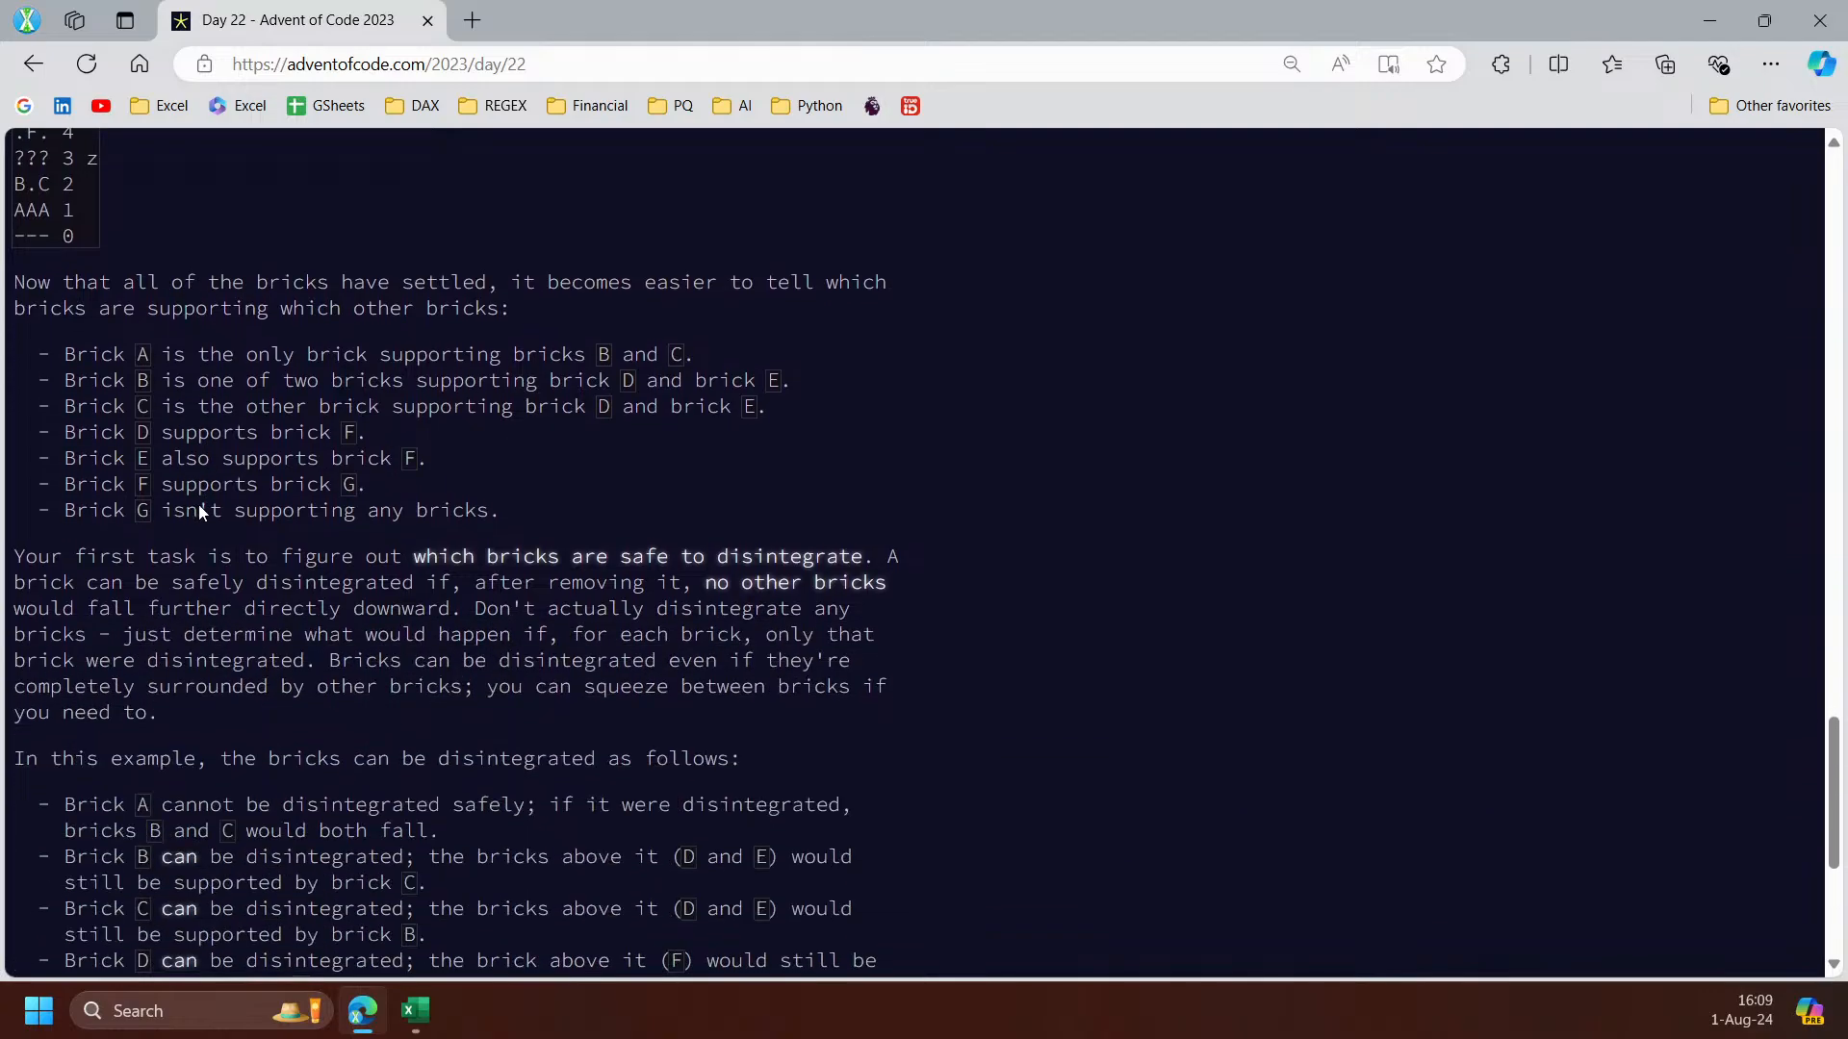
scroll(148, 481, up, 3)
scroll(124, 520, down, 1)
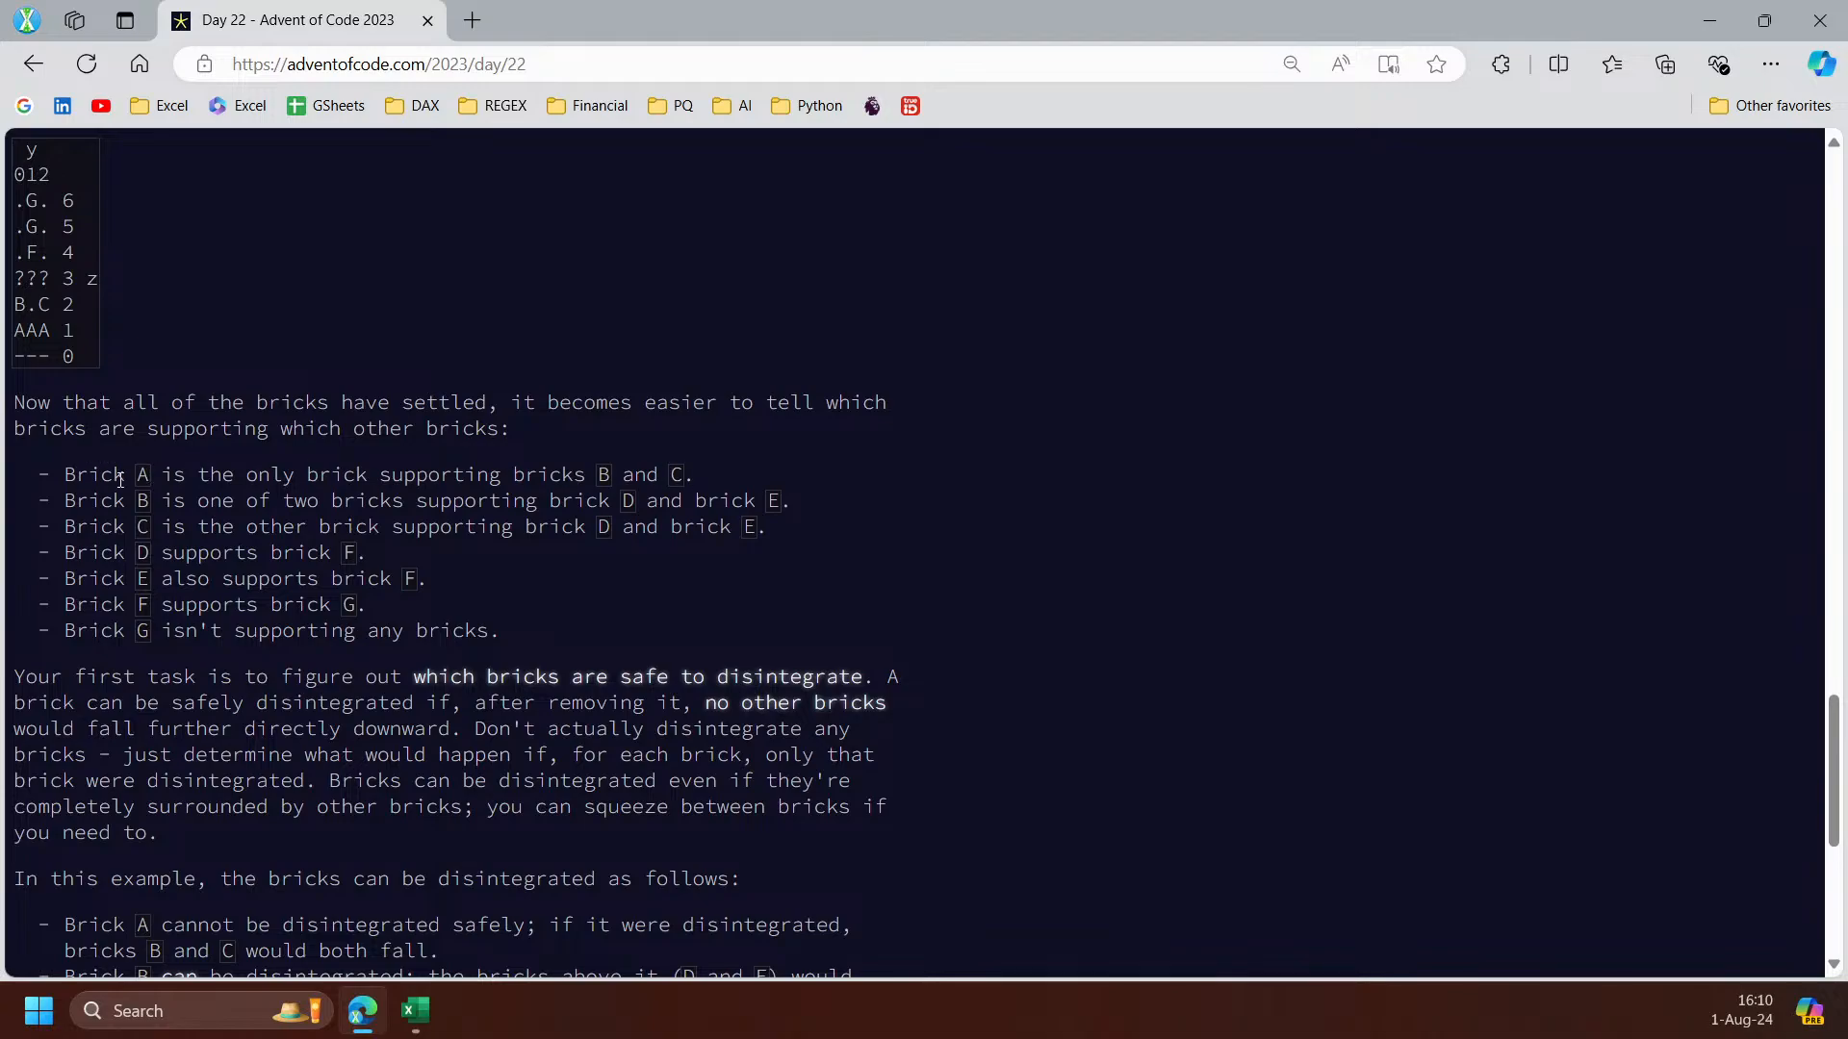
double_click(603, 476)
double_click(679, 476)
click(593, 490)
scroll(662, 519, down, 3)
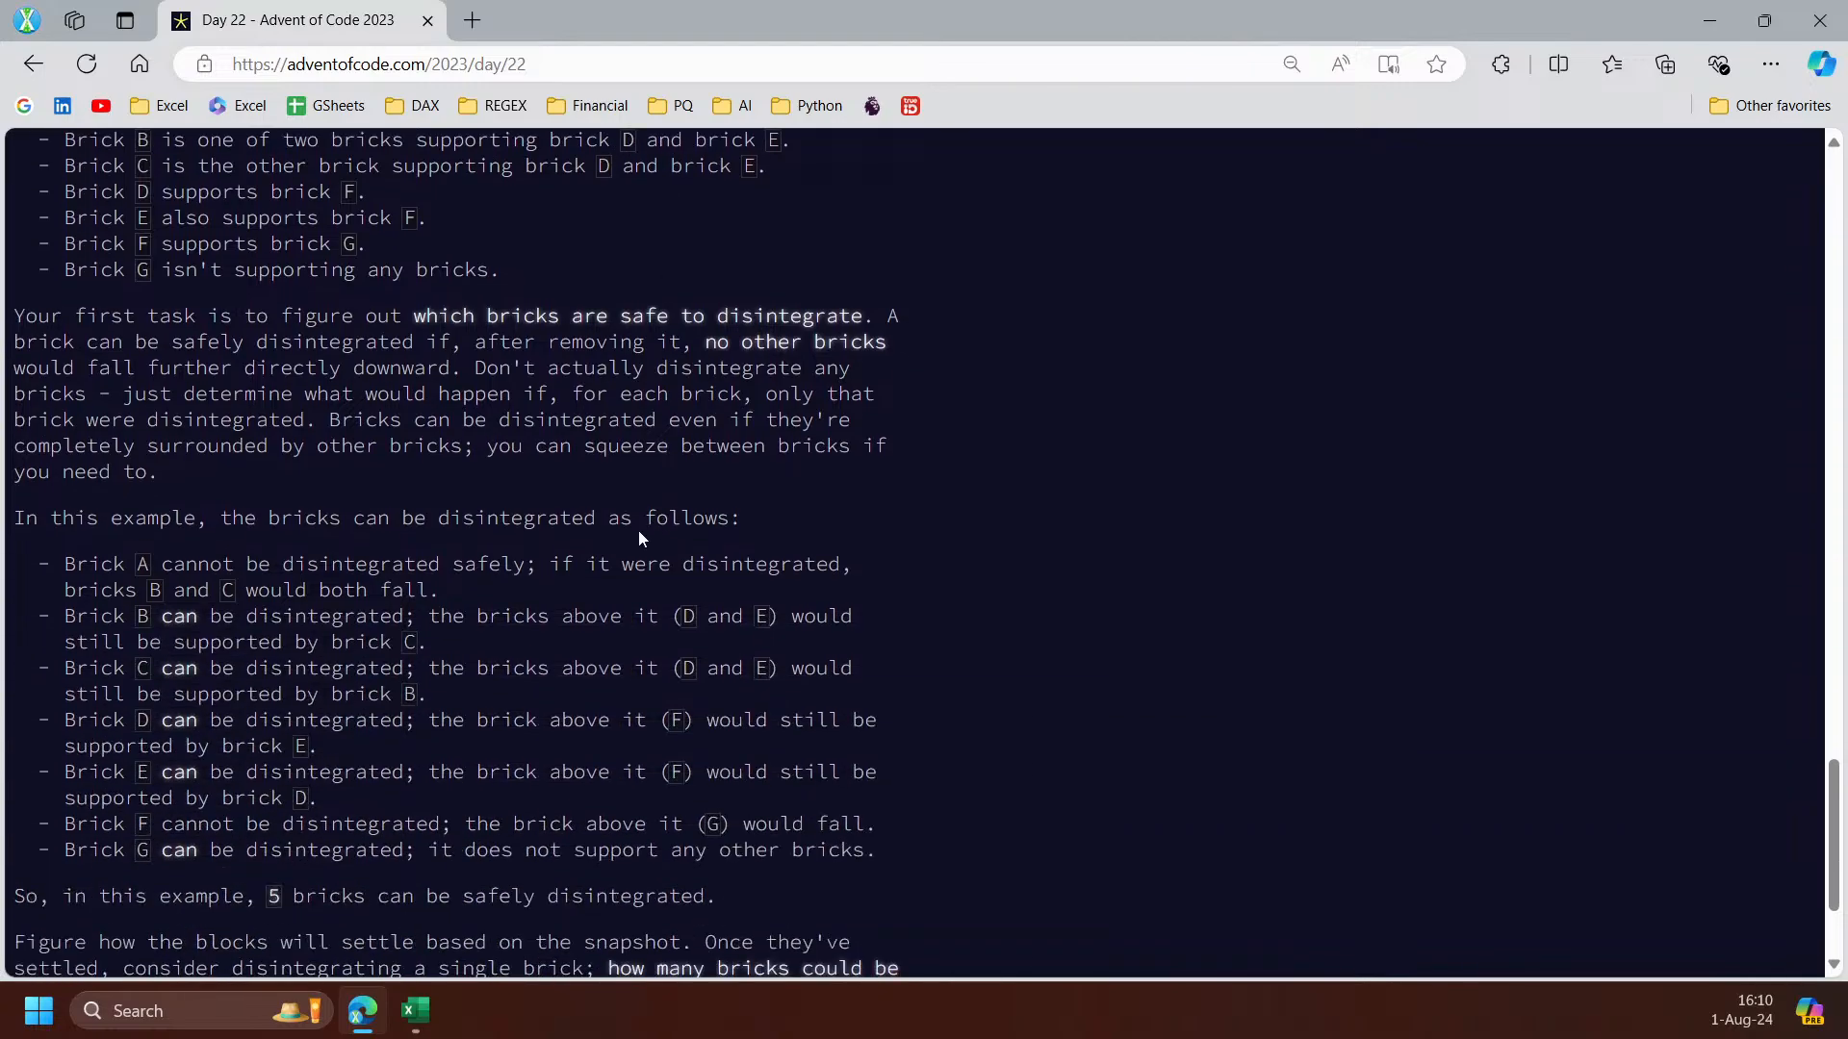
Read the puzzle's list of which example bricks can be disintegrated and the question it asks
scroll(348, 498, down, 1)
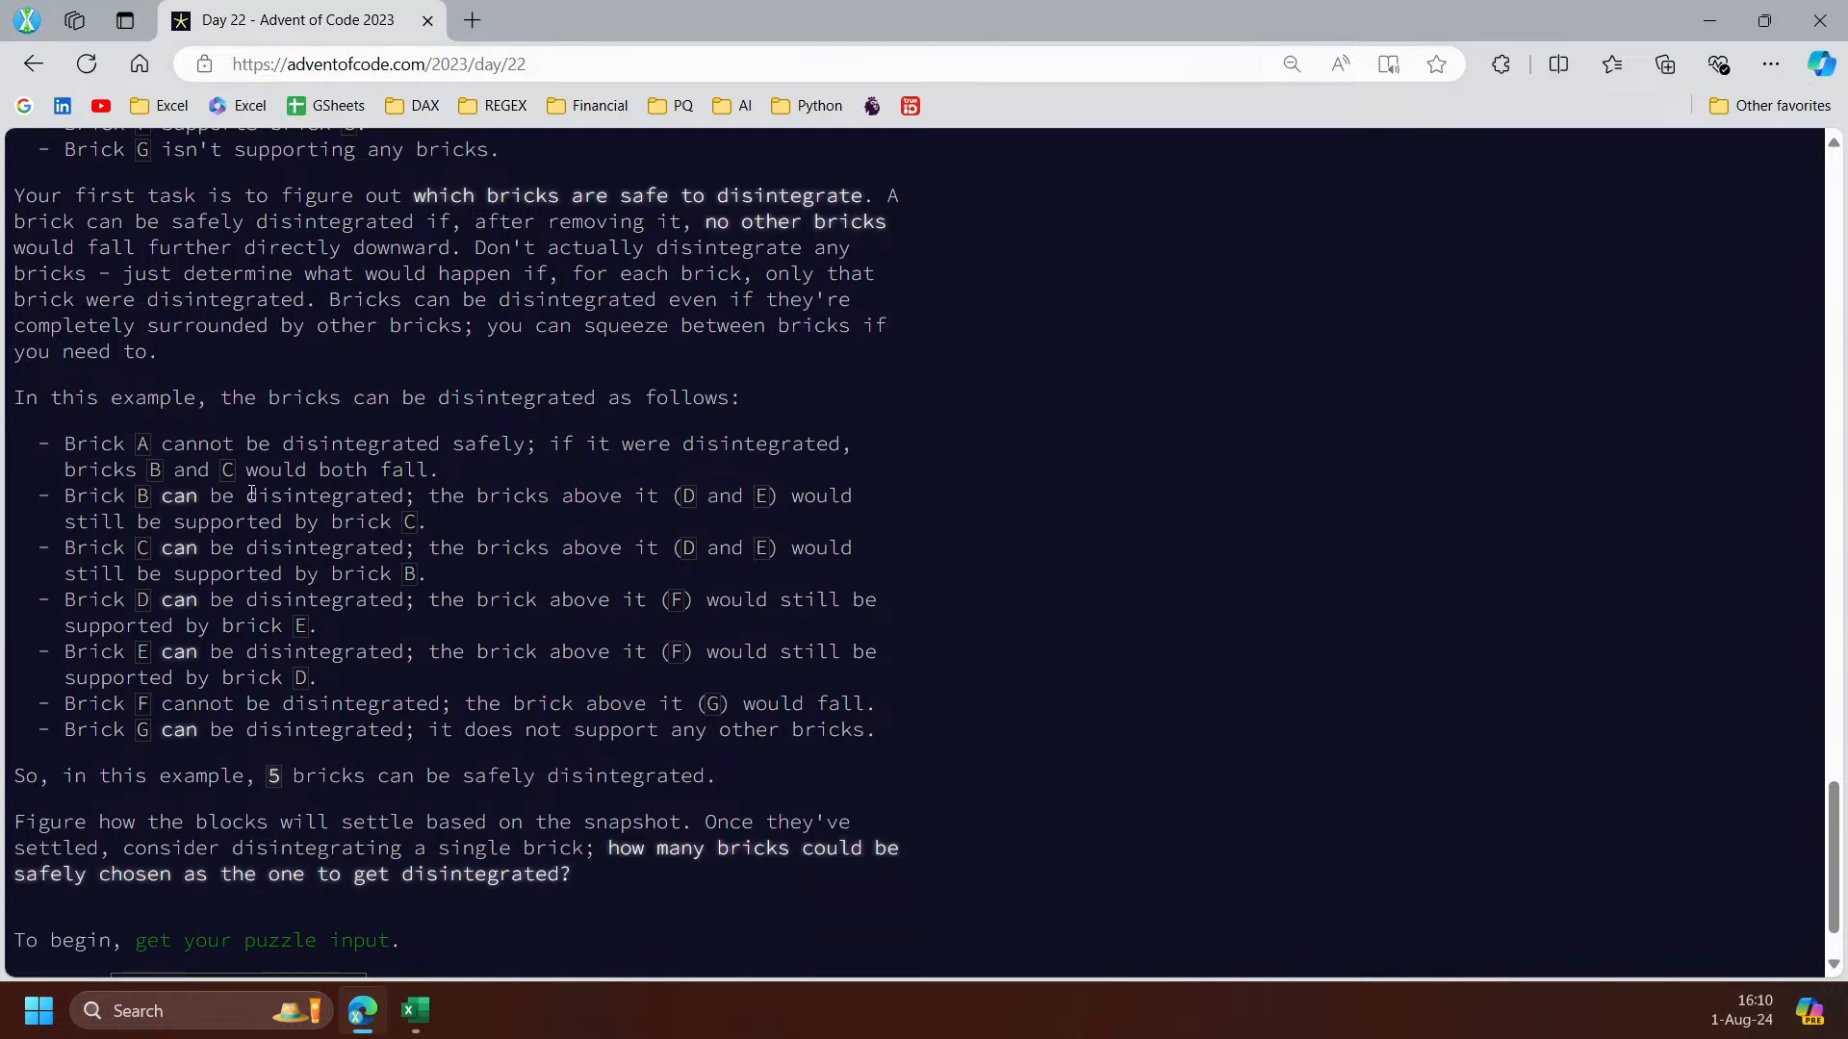
scroll(174, 460, up, 1)
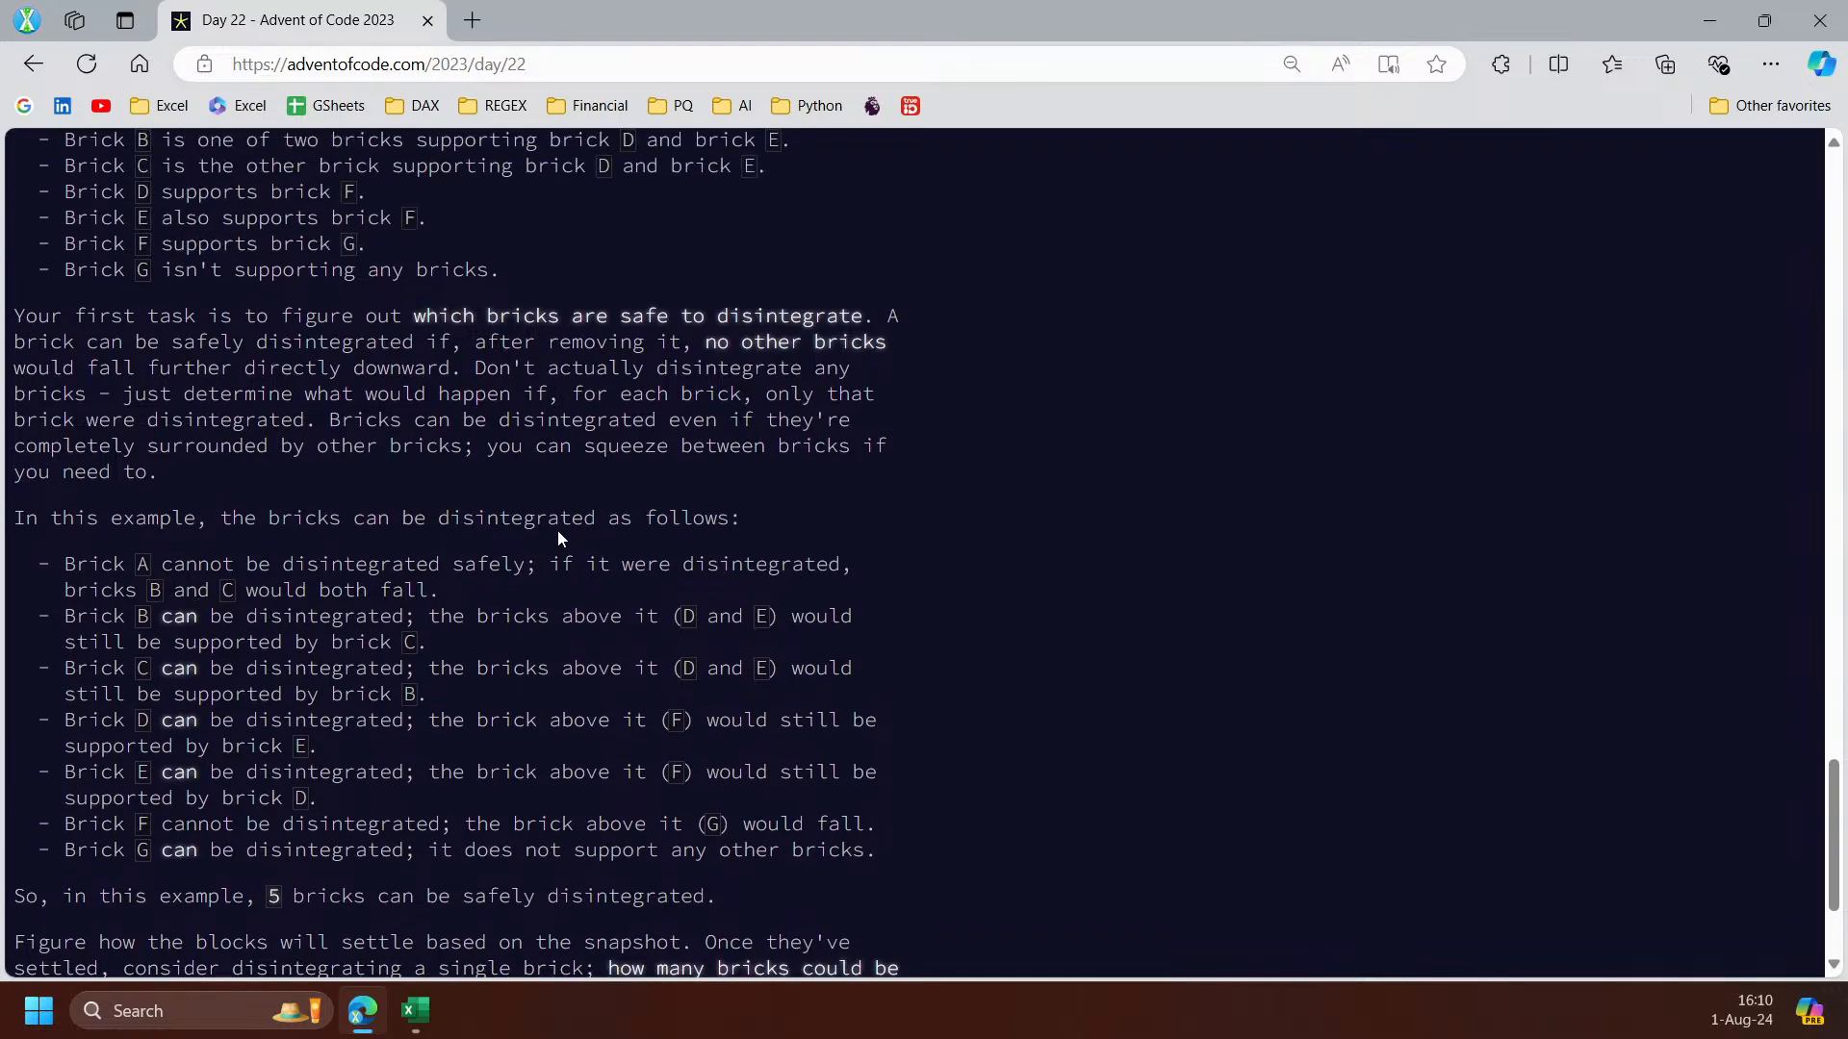
scroll(386, 554, down, 2)
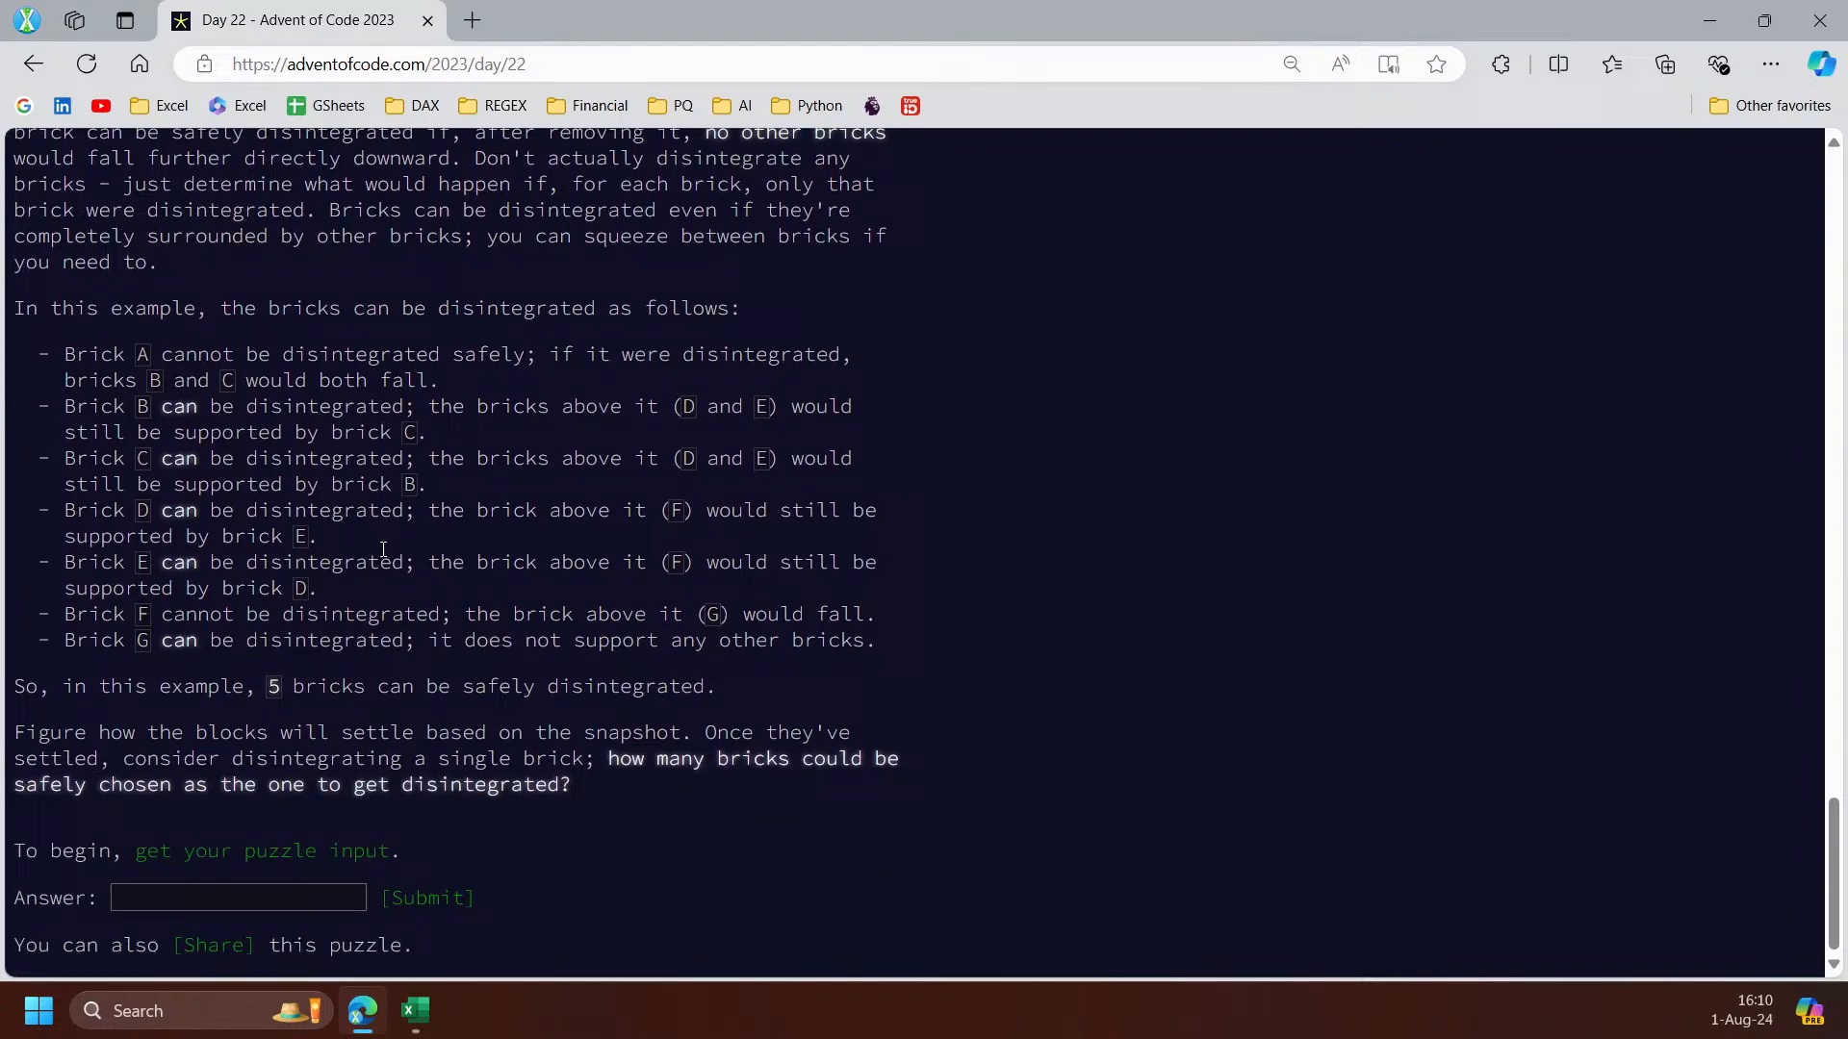
double_click(145, 356)
Switch back to the Excel workbook, maximize its window and select the formula cell M3
click(404, 1017)
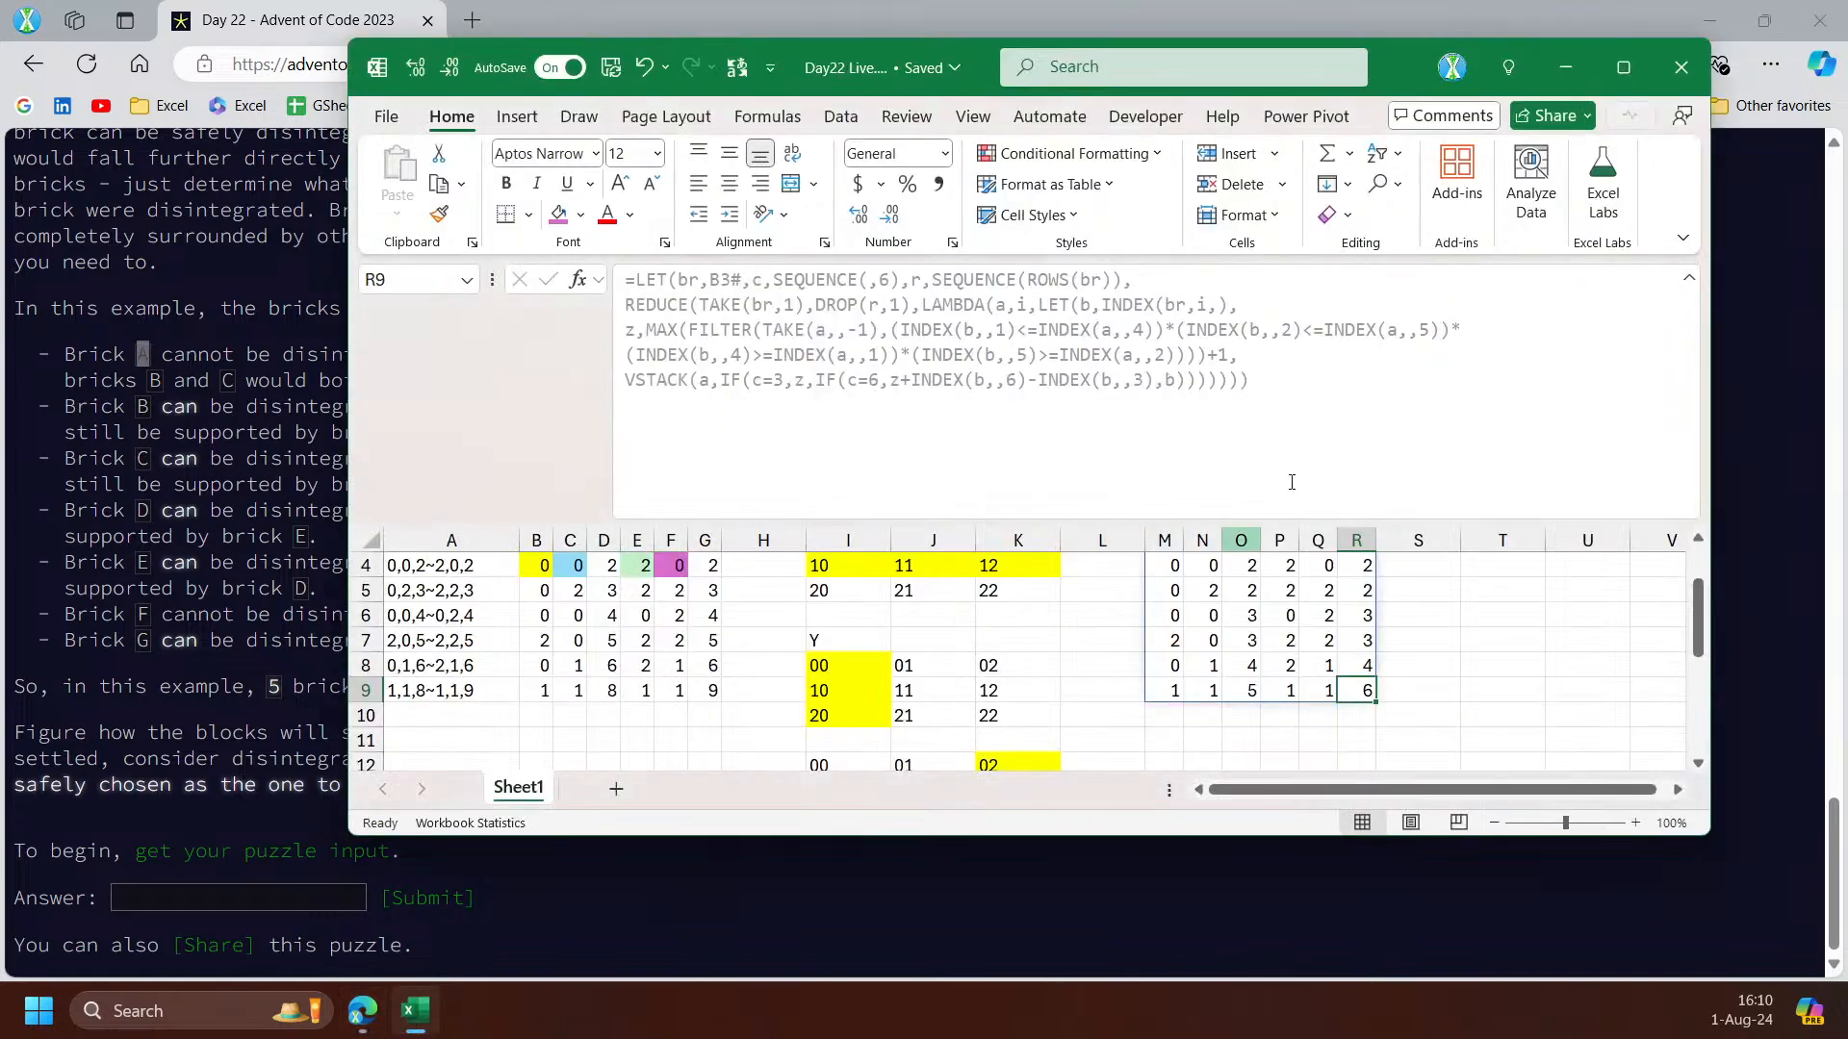
click(1629, 73)
scroll(1012, 556, up, 1)
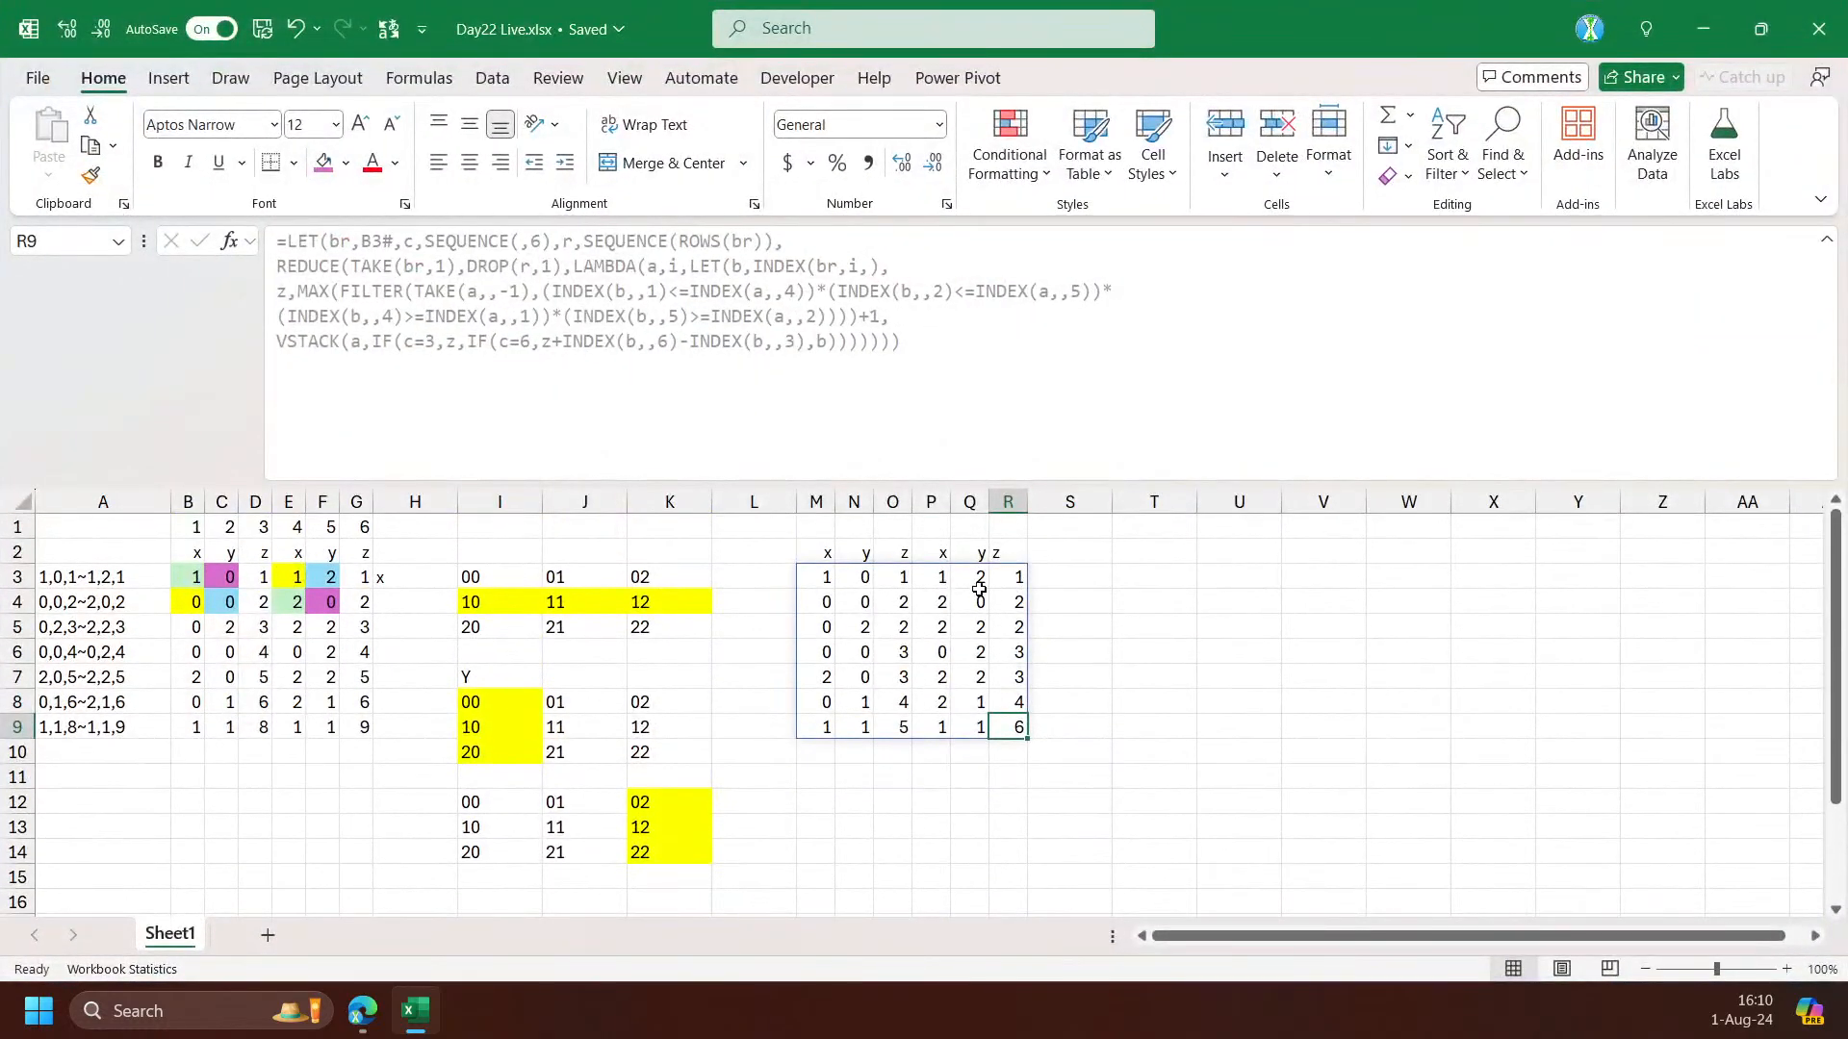
click(827, 577)
drag(756, 54, 818, 4)
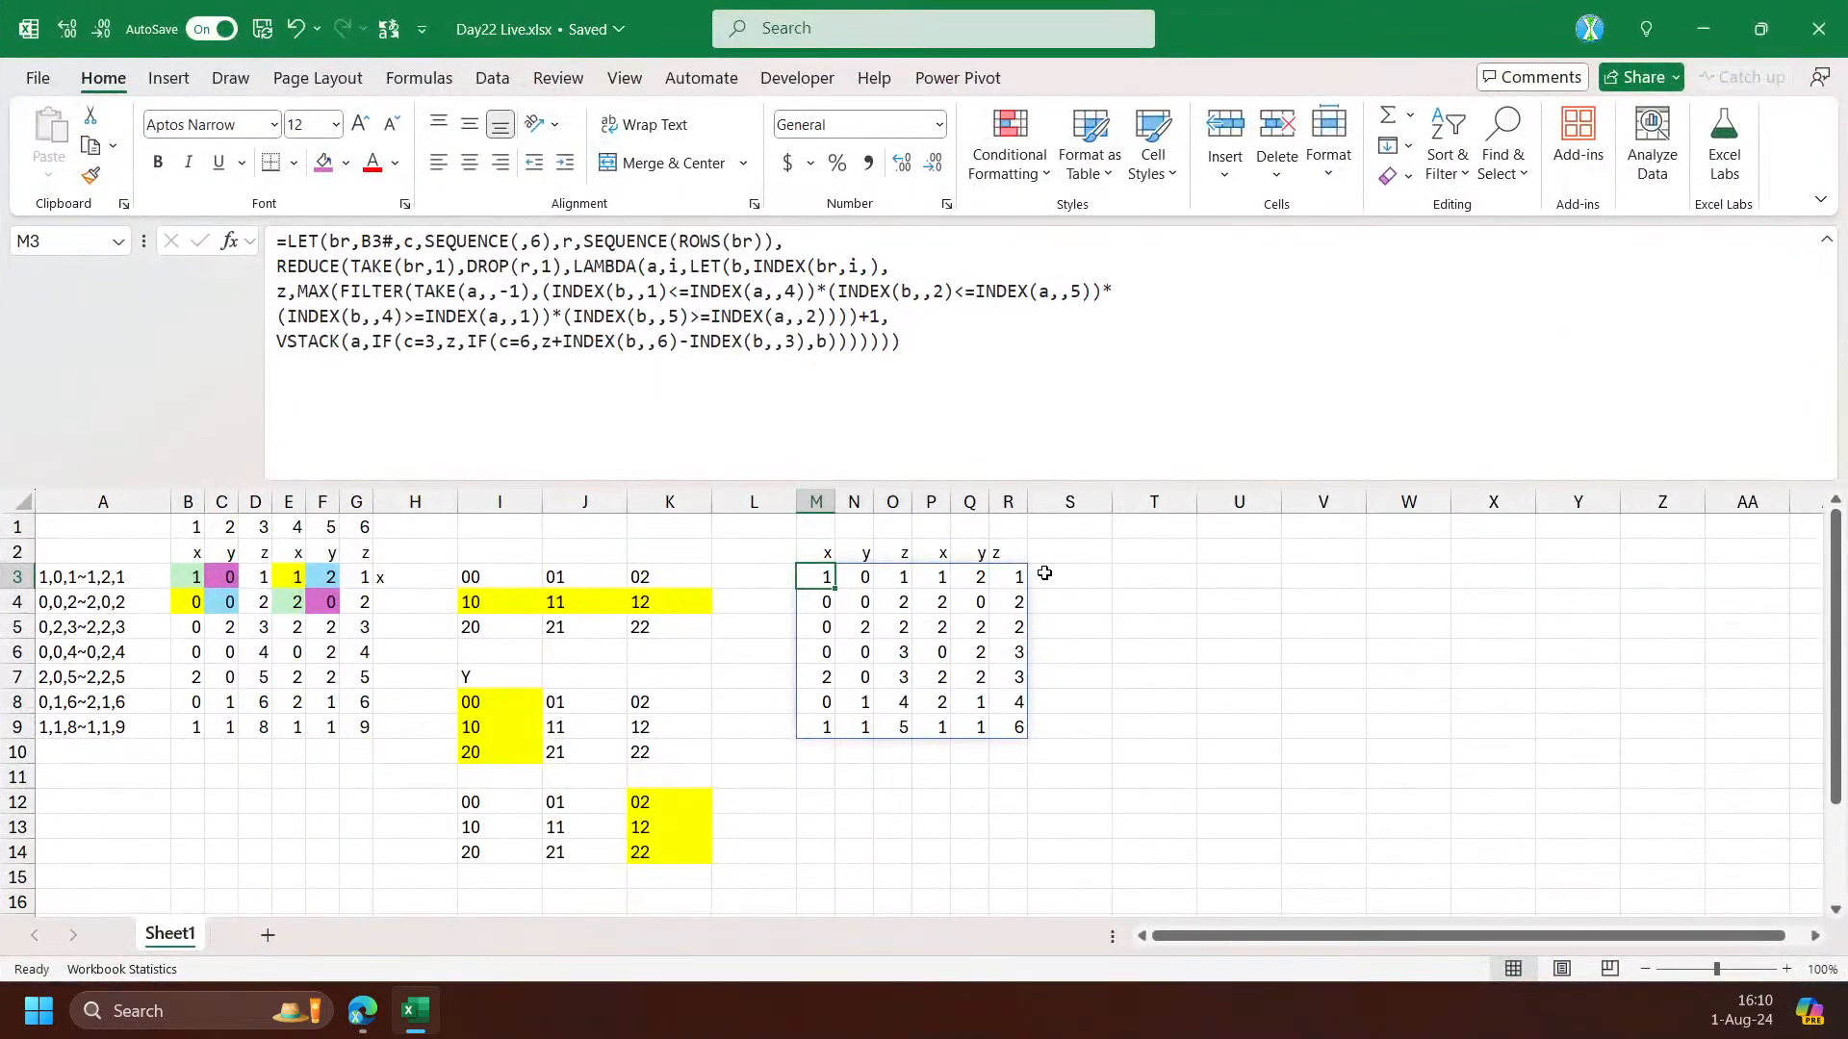
drag(1052, 576, 1068, 733)
click(817, 575)
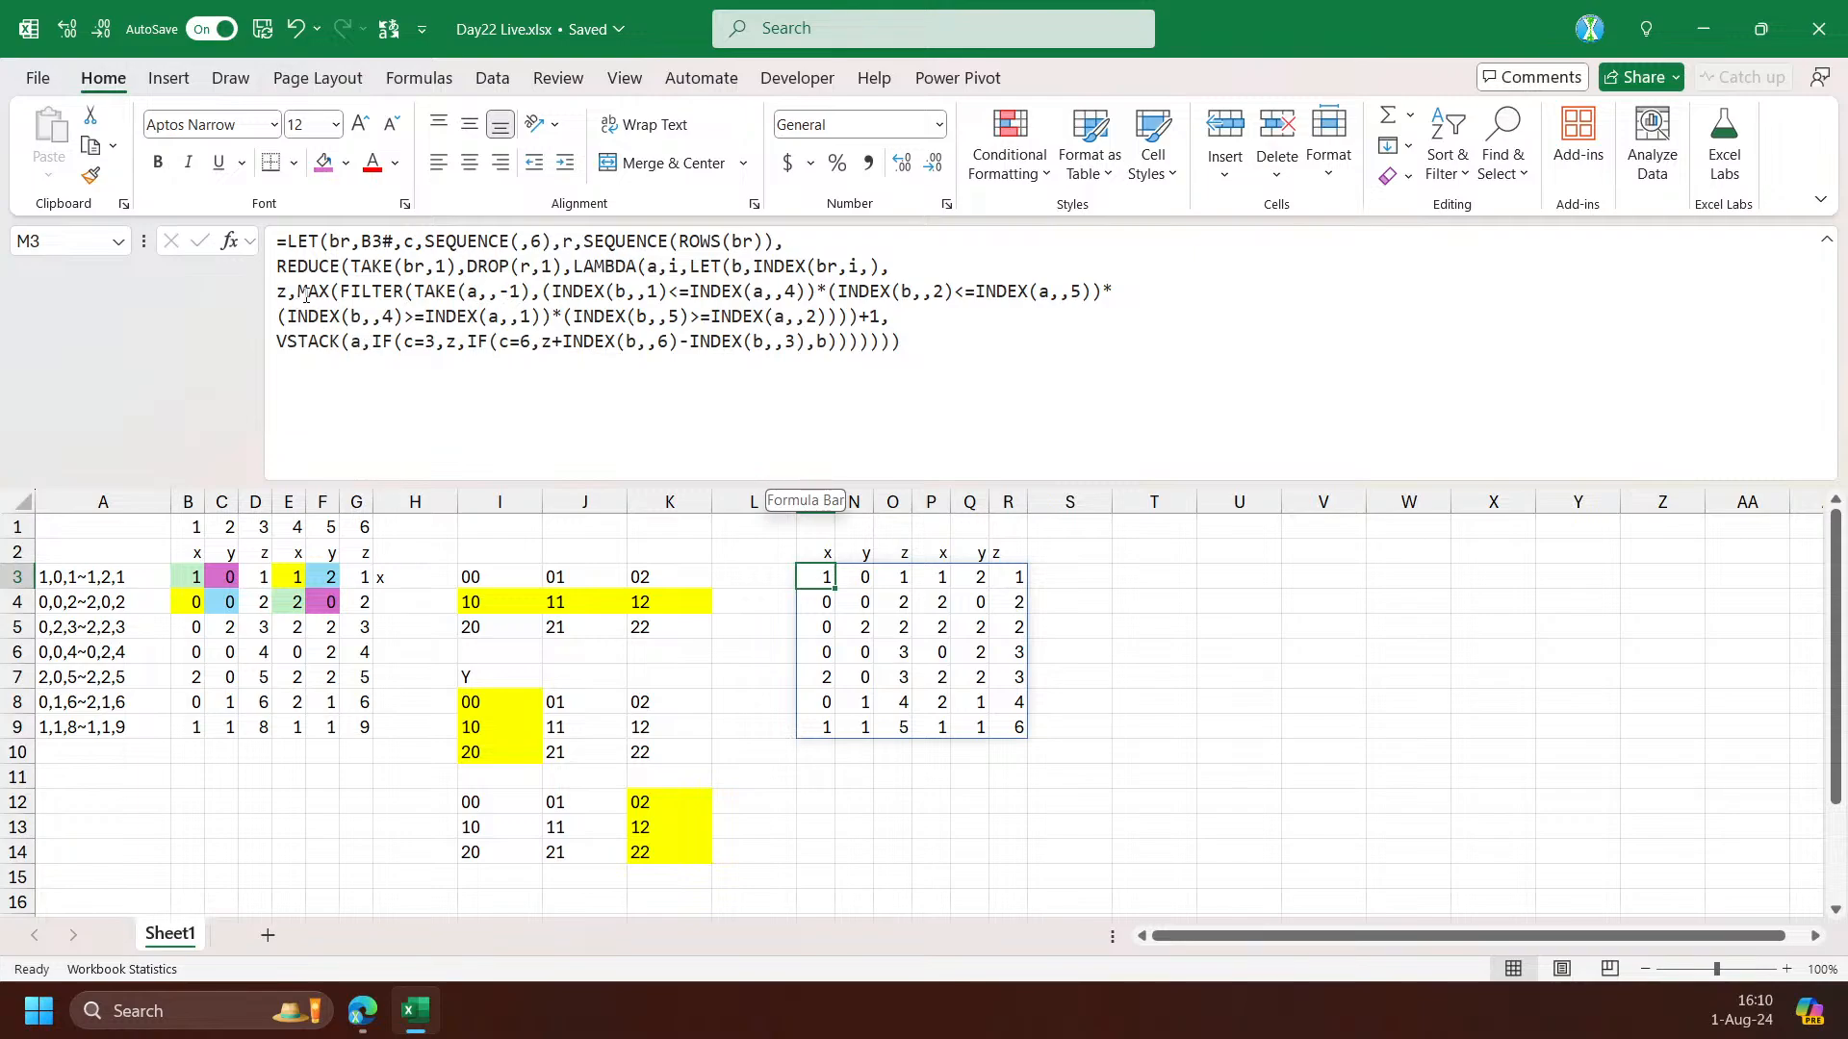
Wrap the REDUCE part of the M3 formula in HSTACK with r as the second array
click(279, 269)
text(HSTACK()
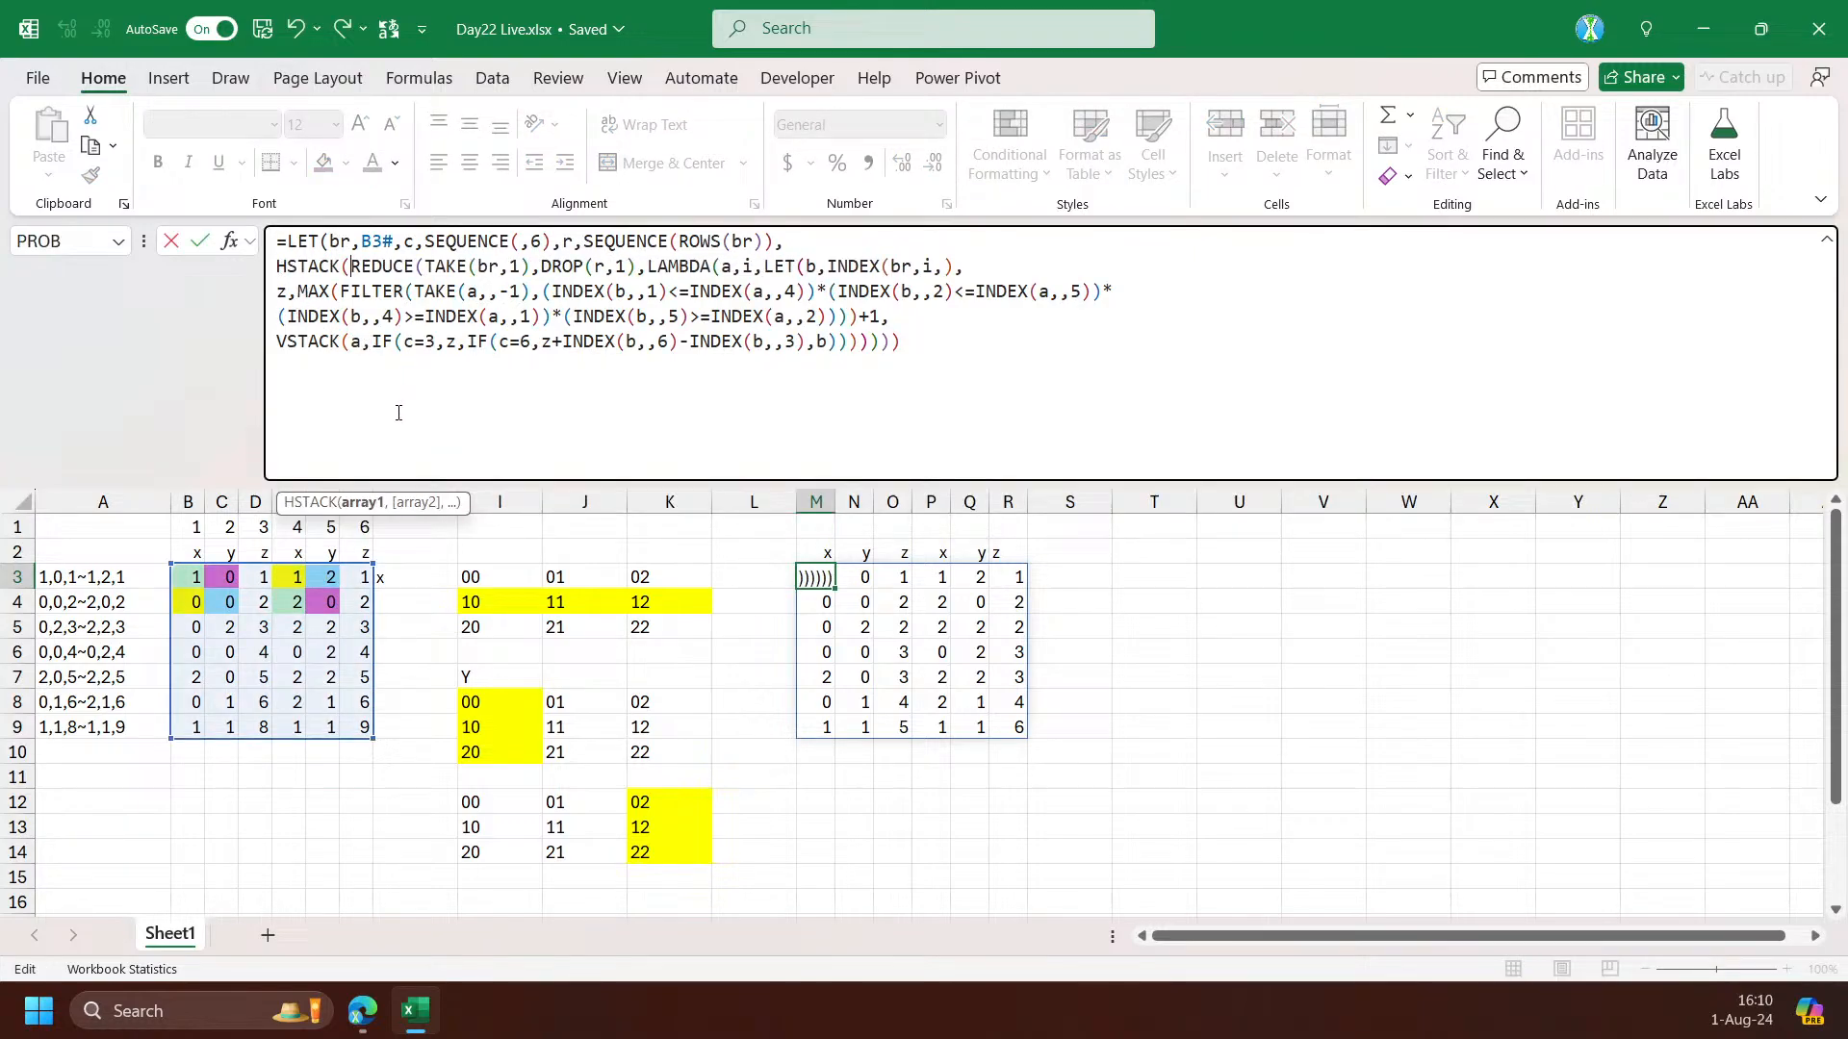
click(364, 504)
click(894, 341)
text(,r)))
key(Return)
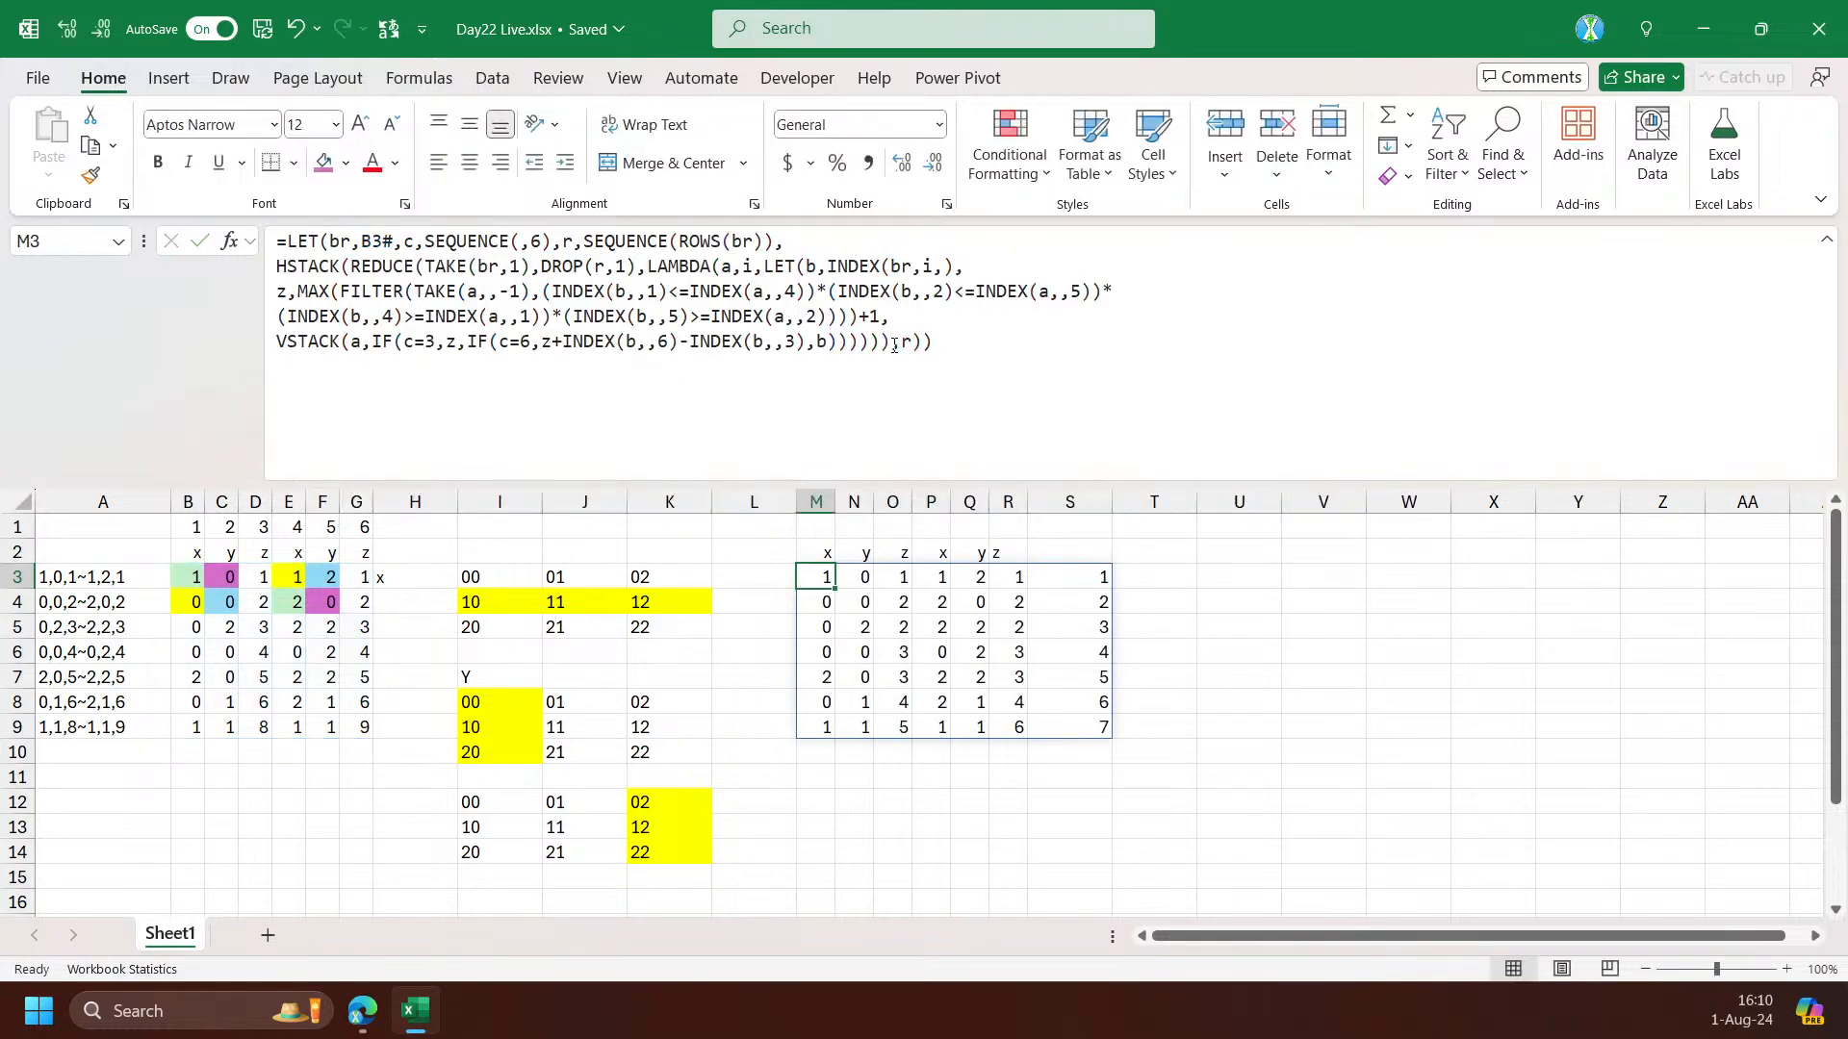
Change the second HSTACK array in M3 to CODE(r+64) and enter the formula
drag(1097, 578, 1101, 717)
click(830, 582)
click(903, 344)
text(CODE(r)
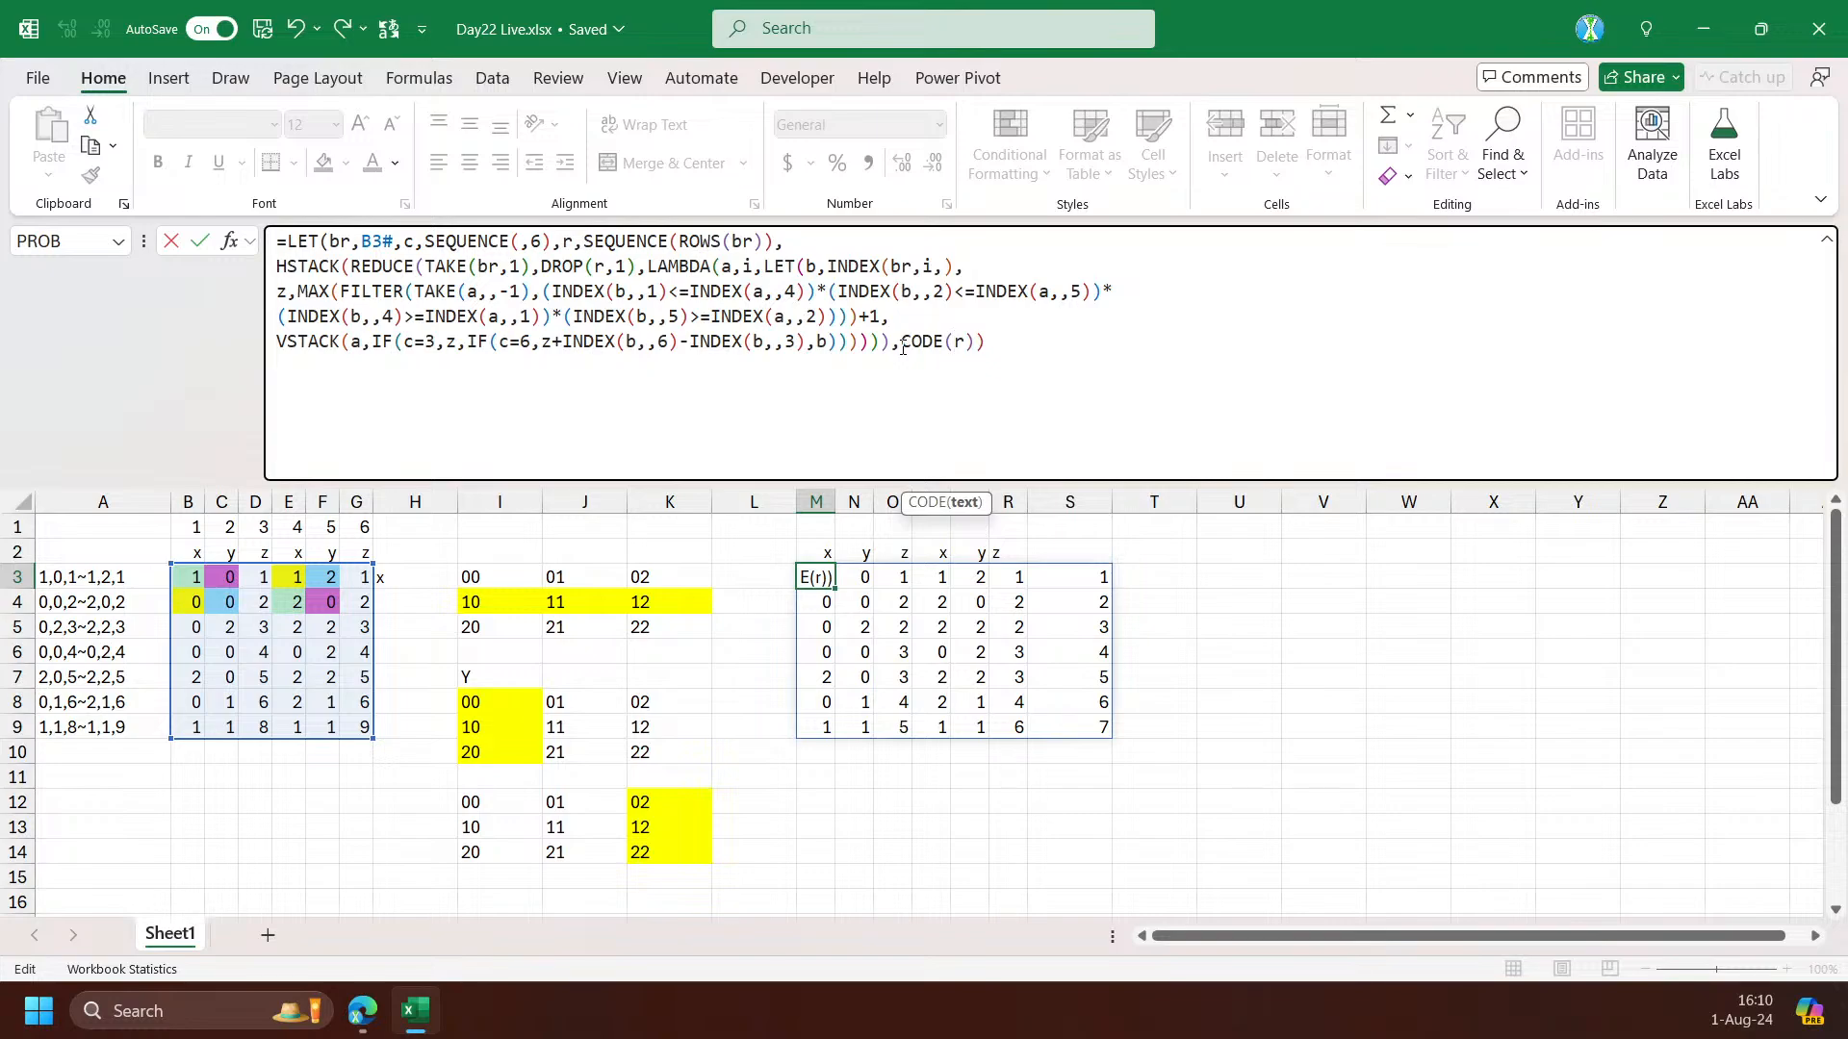
text(+64)
key(Return)
Replace CODE with CHAR in the M3 formula to label each brick with a letter
double_click(936, 344)
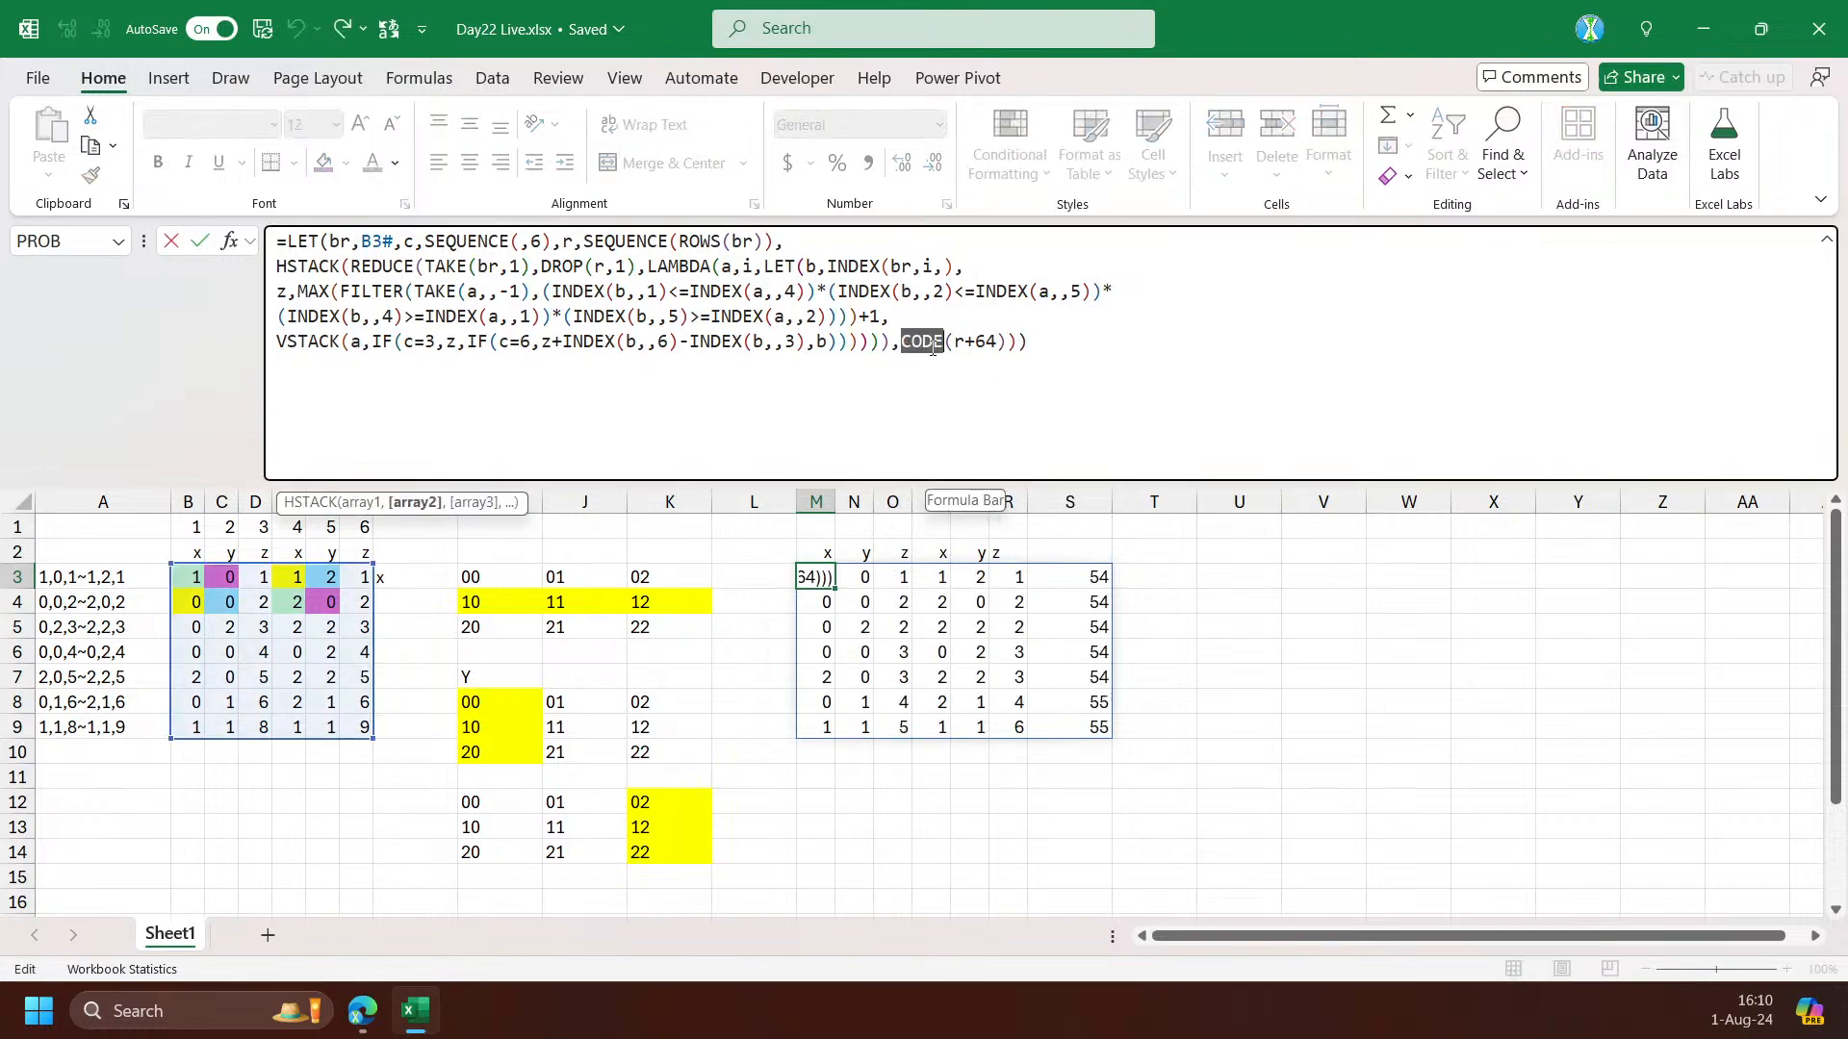
text(char)
key(Return)
key(Up)
key(Up)
key(Down)
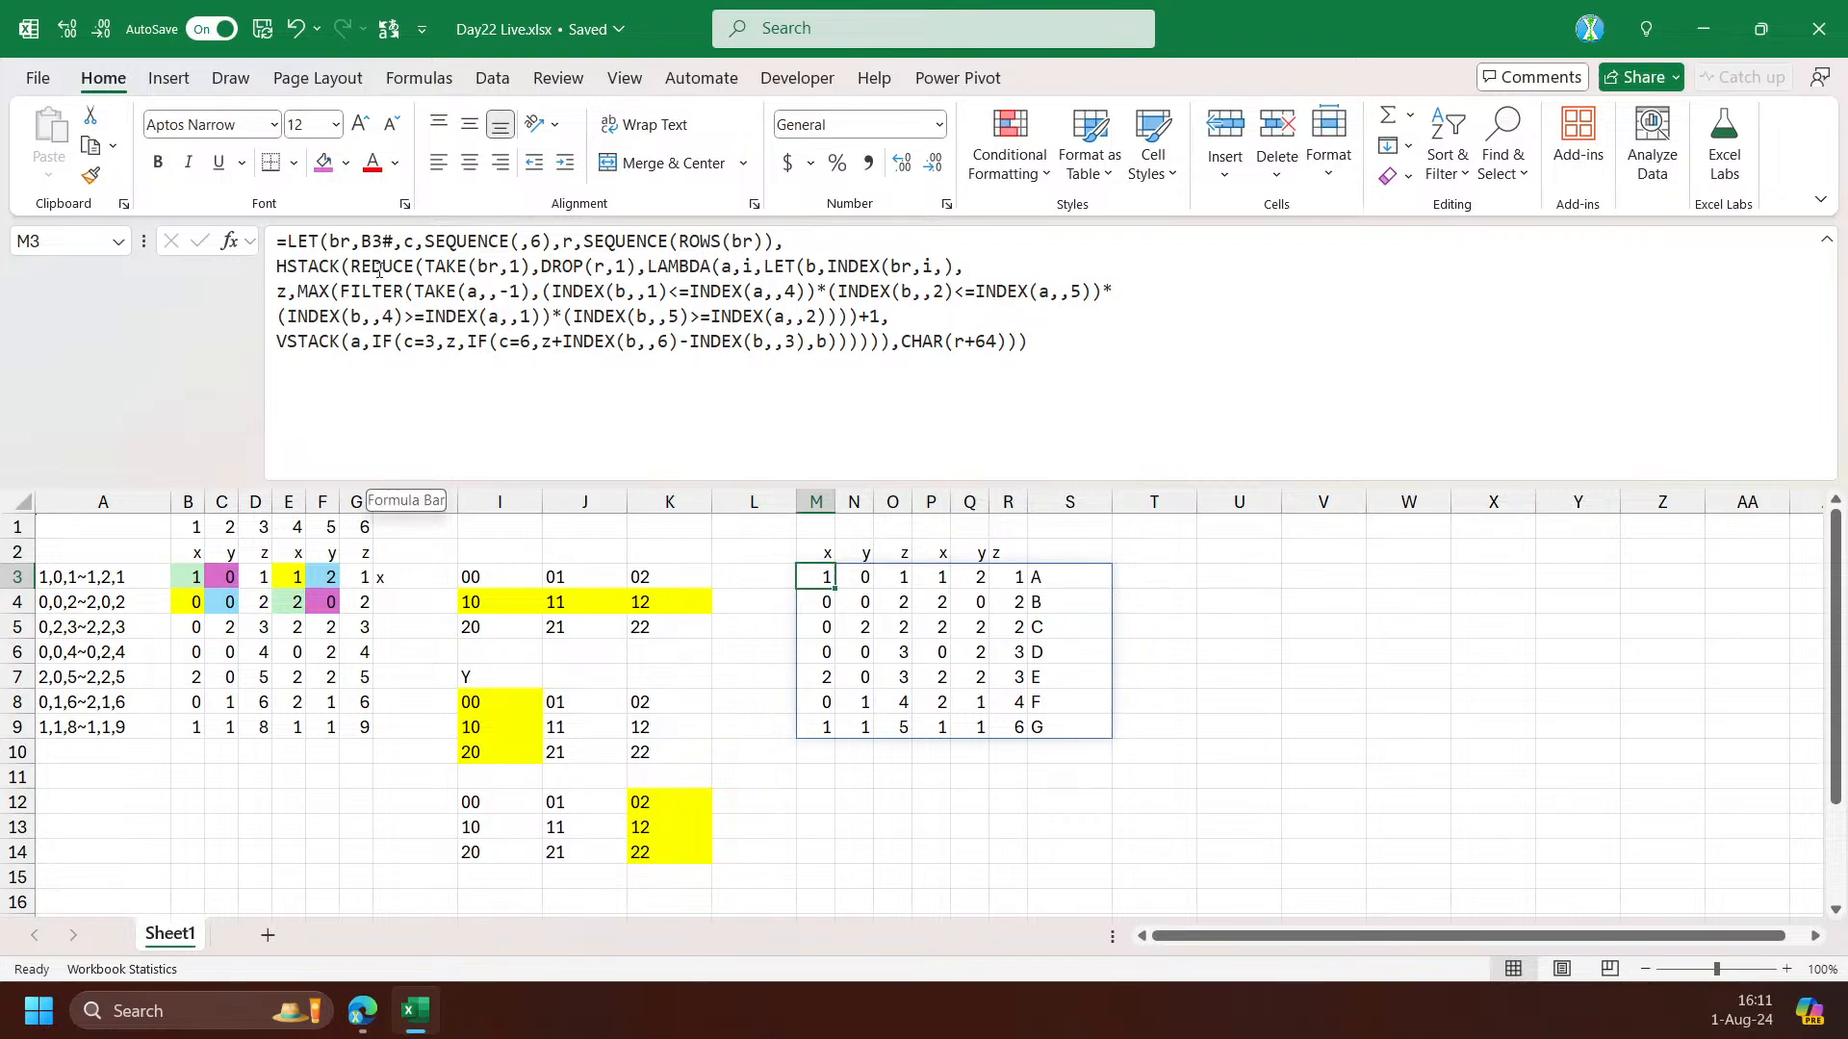
Copy the four x/y overlap conditions from the FILTER include argument in M3 into a new formula in U3
click(570, 262)
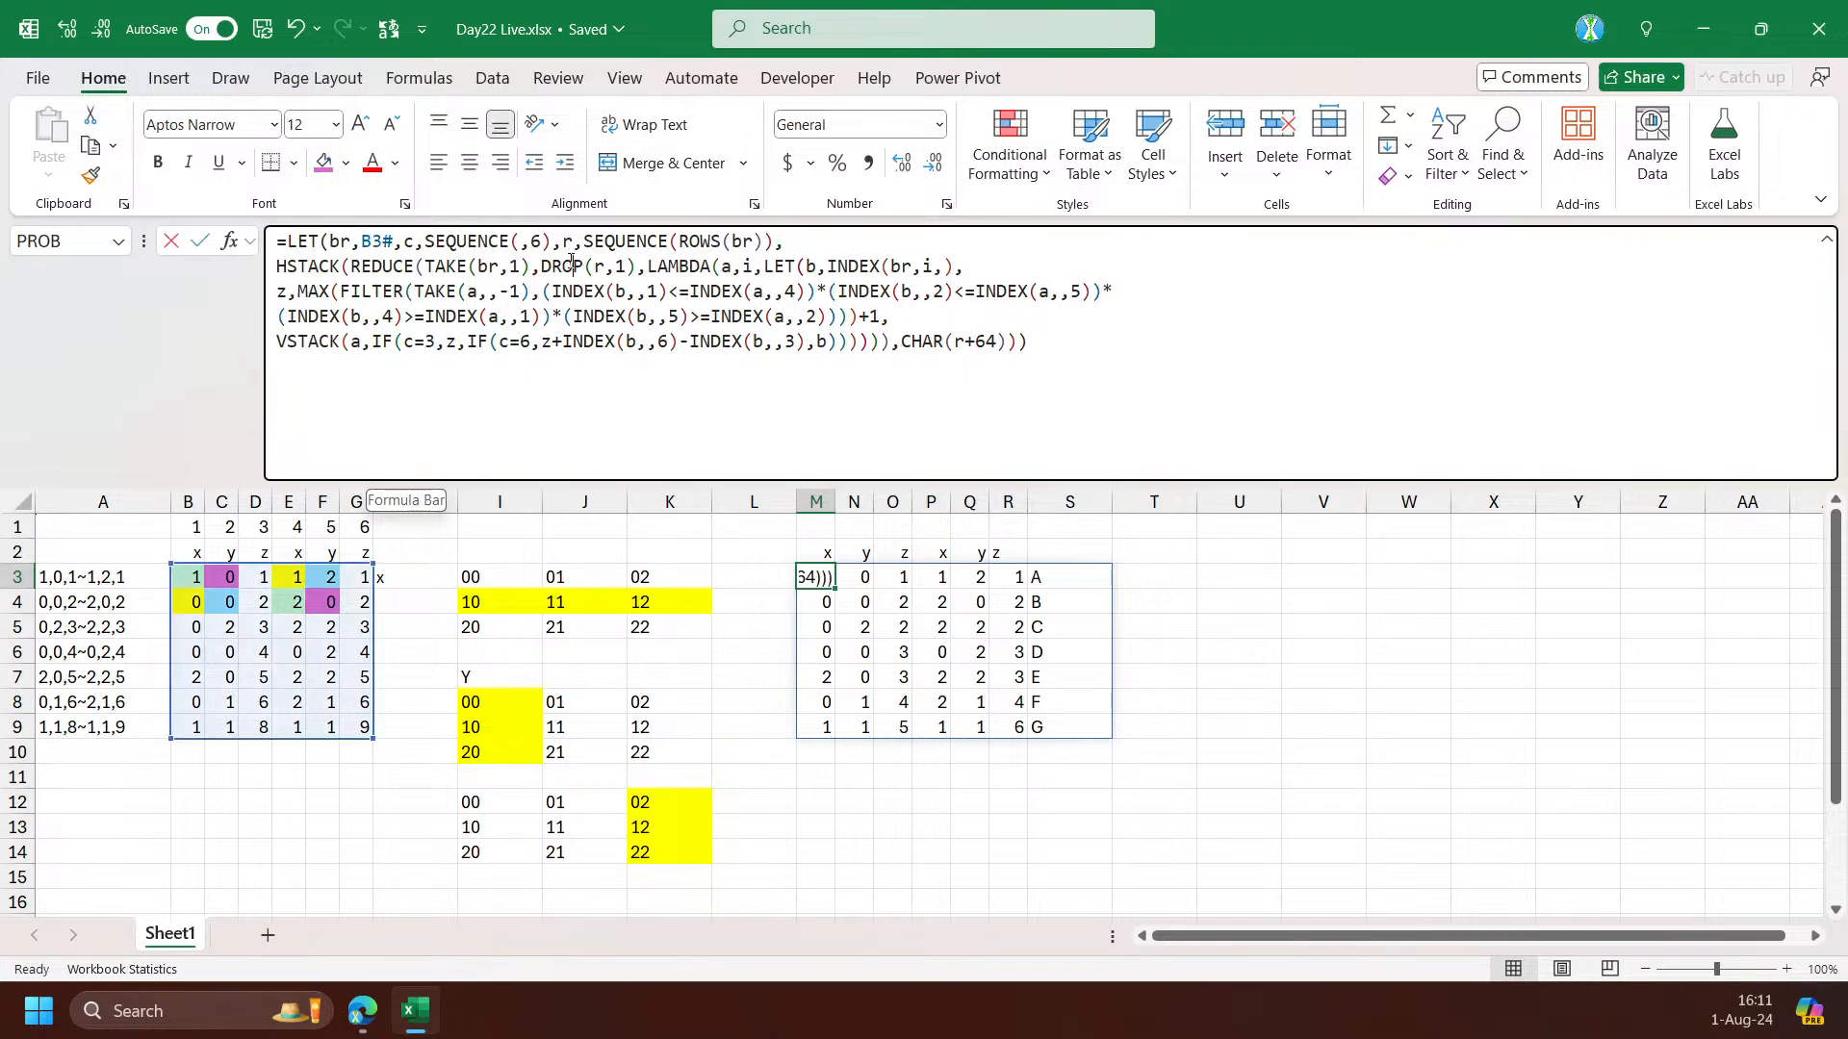
click(436, 291)
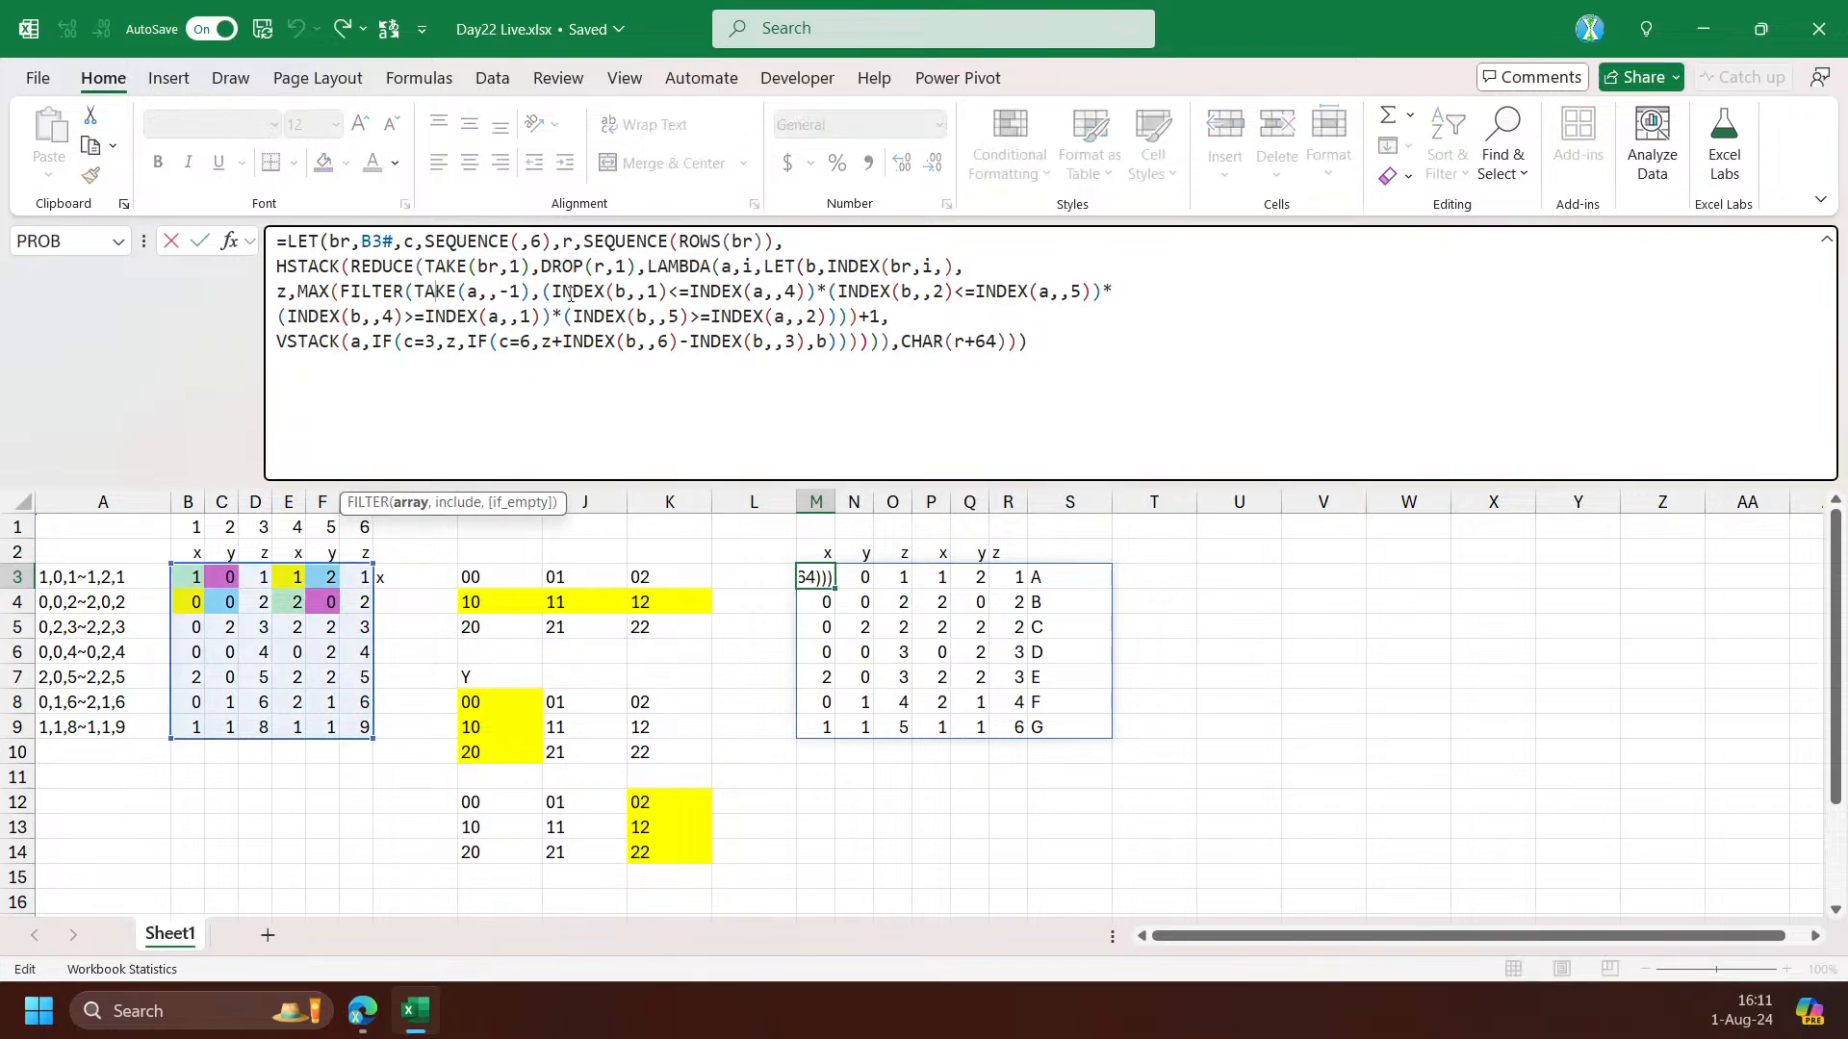
click(468, 502)
key(ctrl+c)
key(Escape)
click(1238, 580)
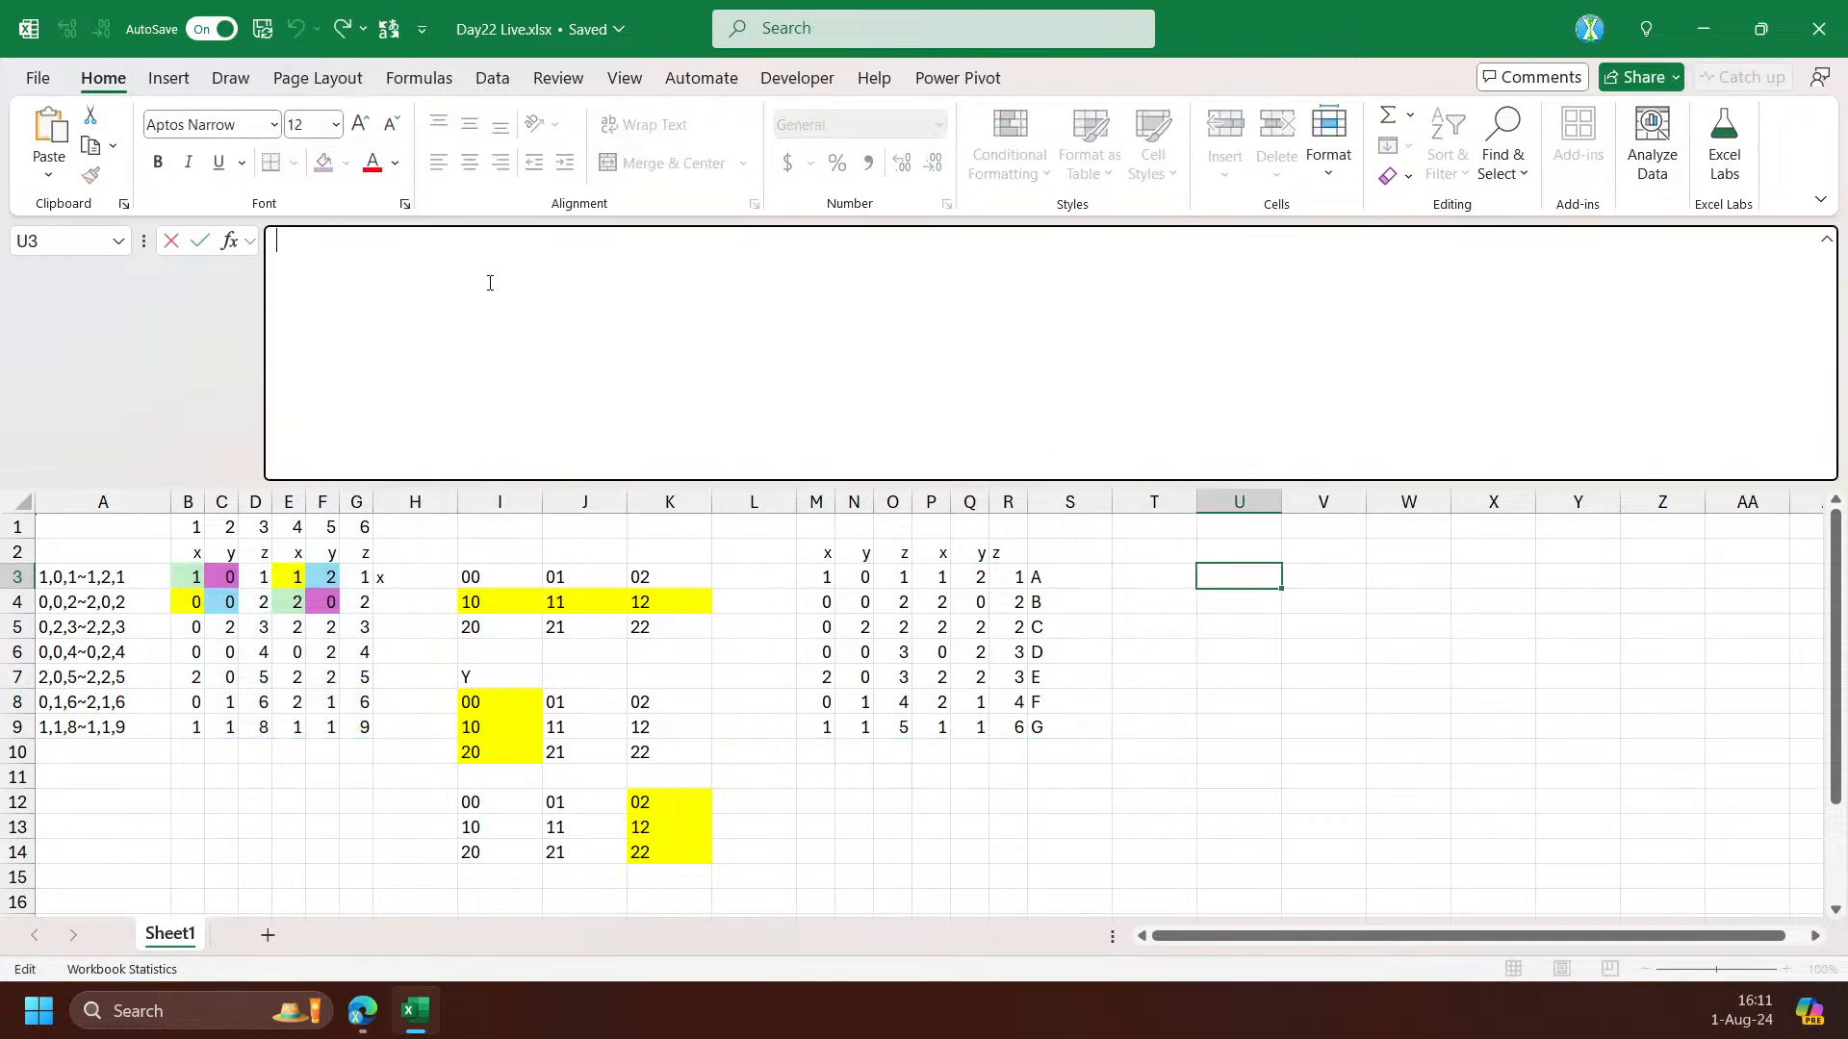
text(=)
key(ctrl+v)
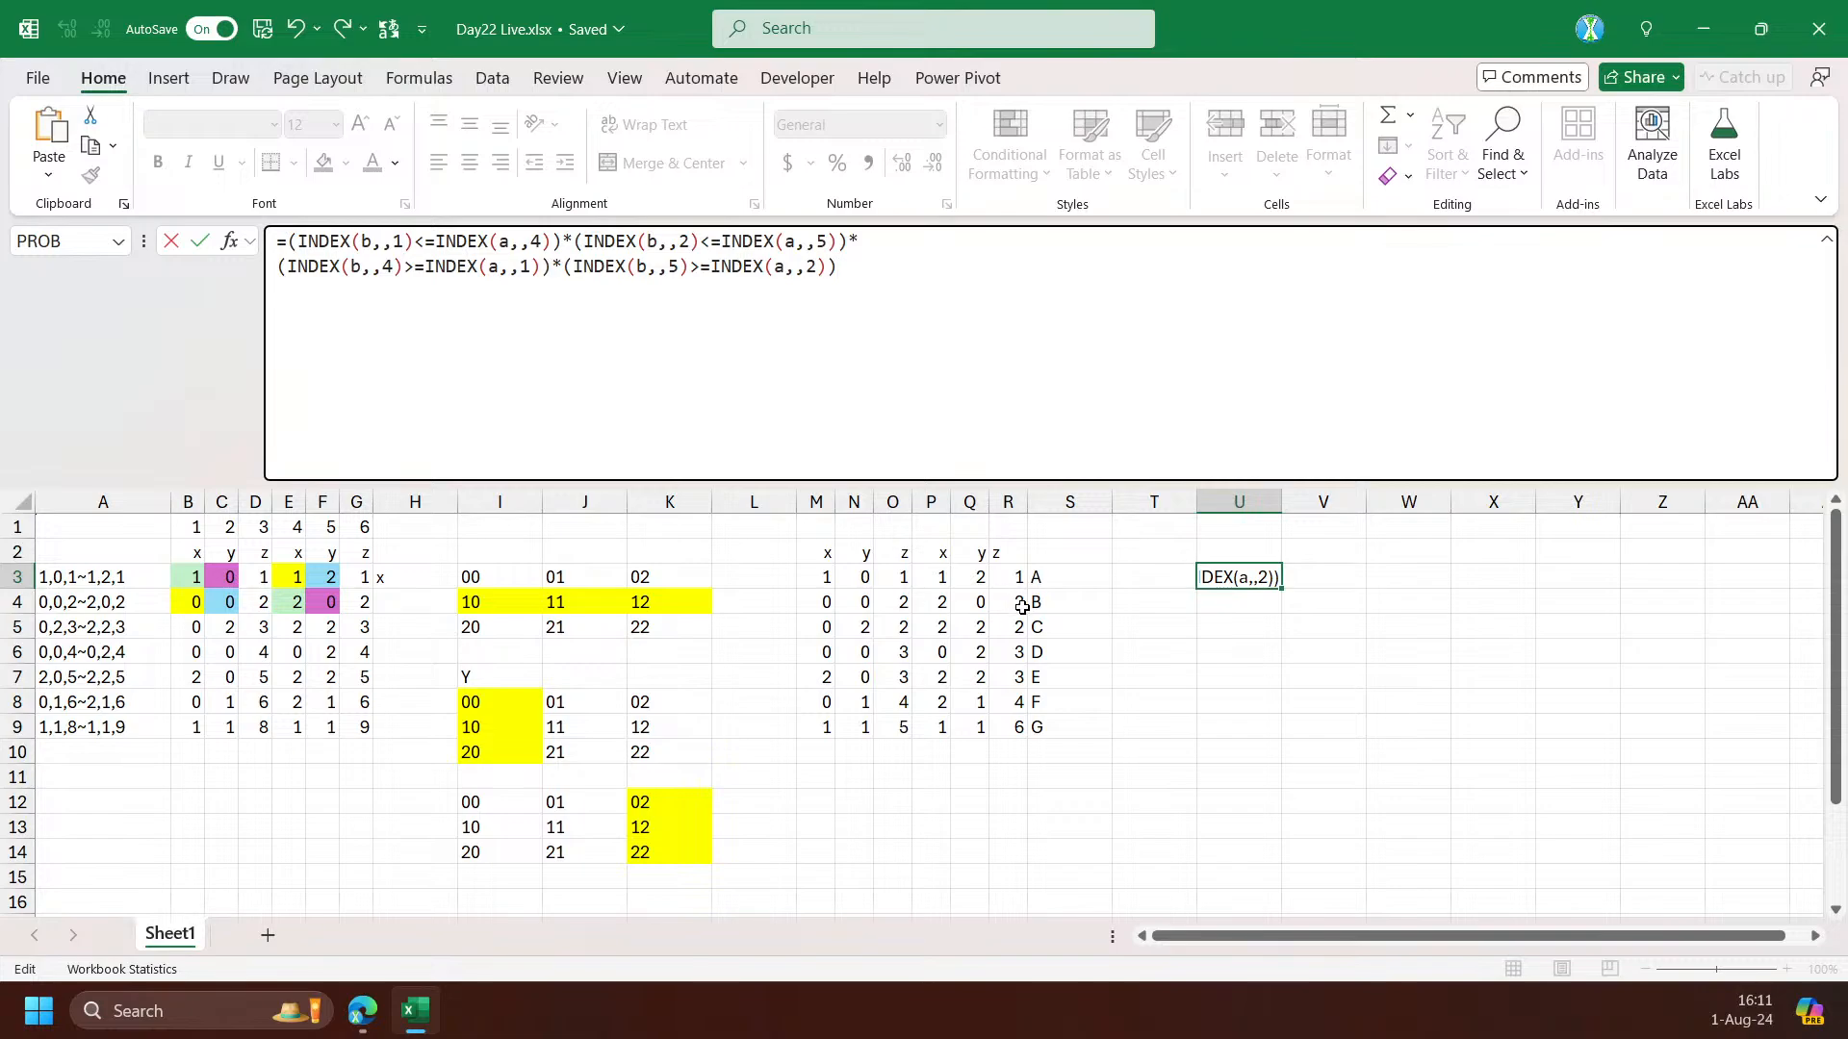
Add the condition *(INDEX(b,,3)-1=INDEX(a,,6)) to the end of the U3 formula
click(931, 311)
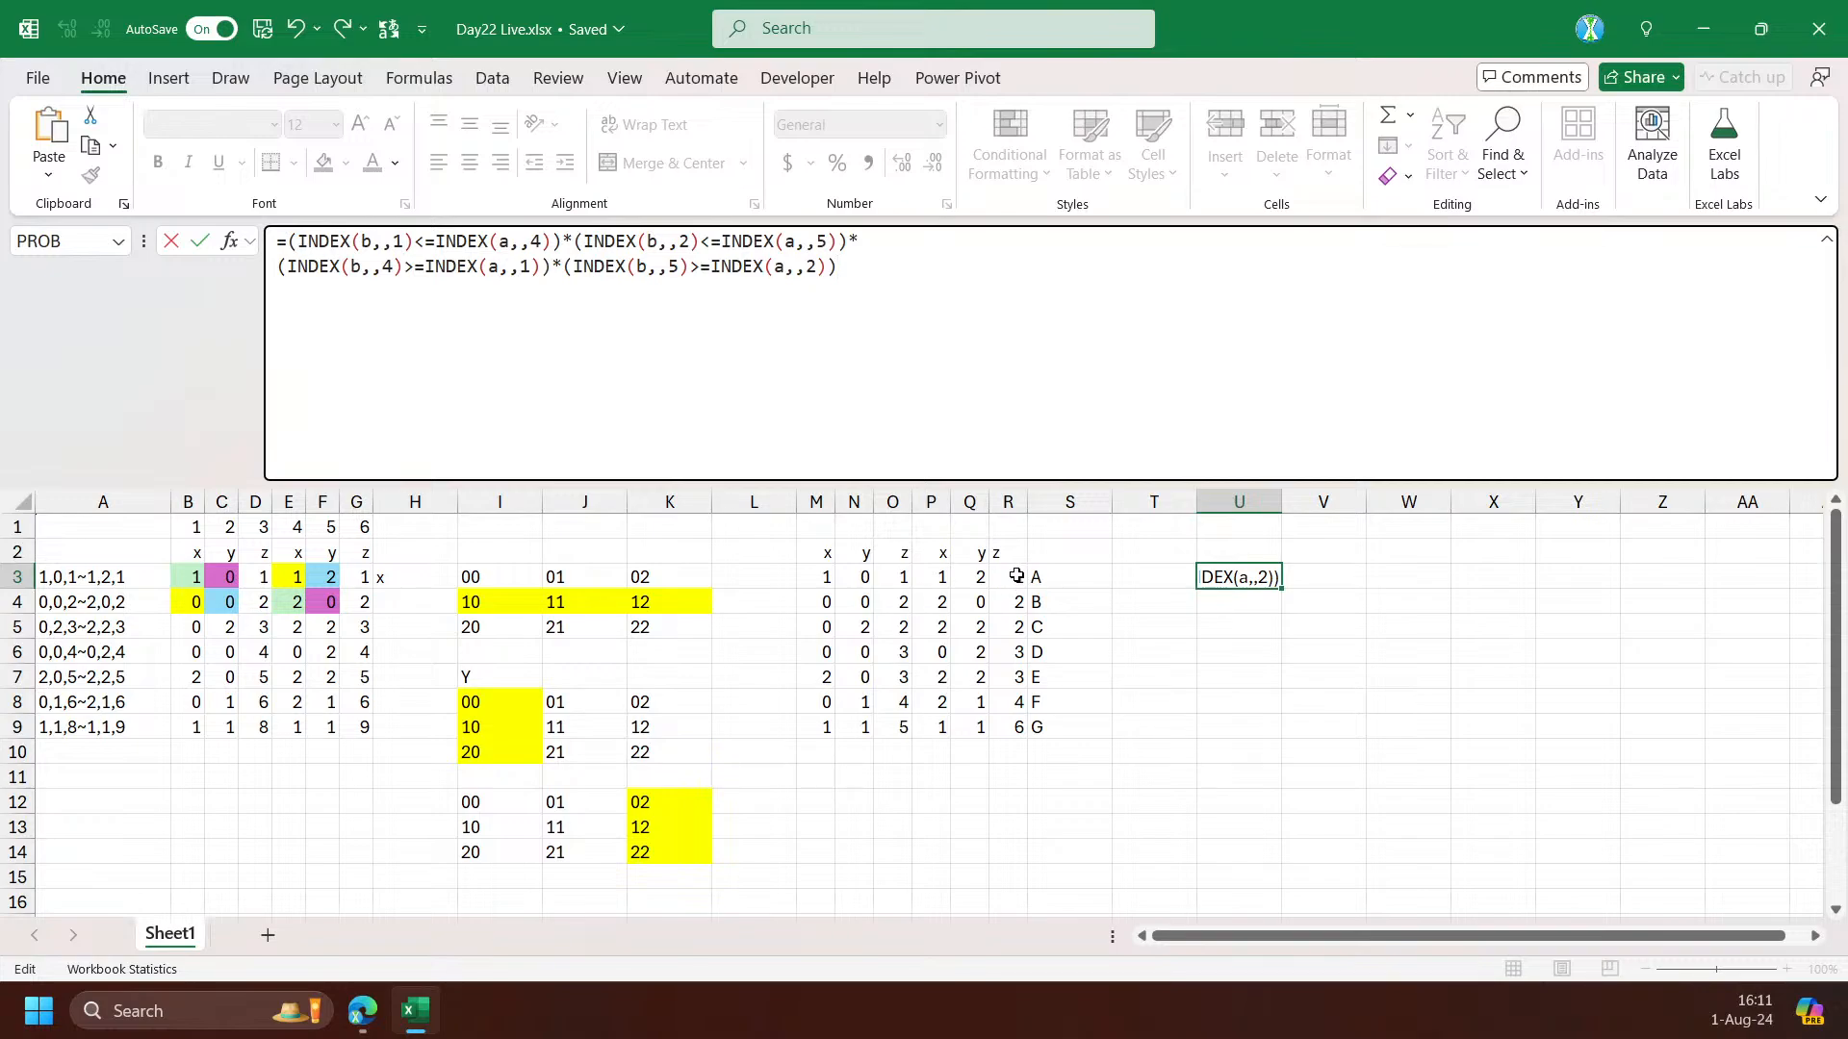
key(Left)
text(*(ind)
key(Tab)
text(b,,3)-1)
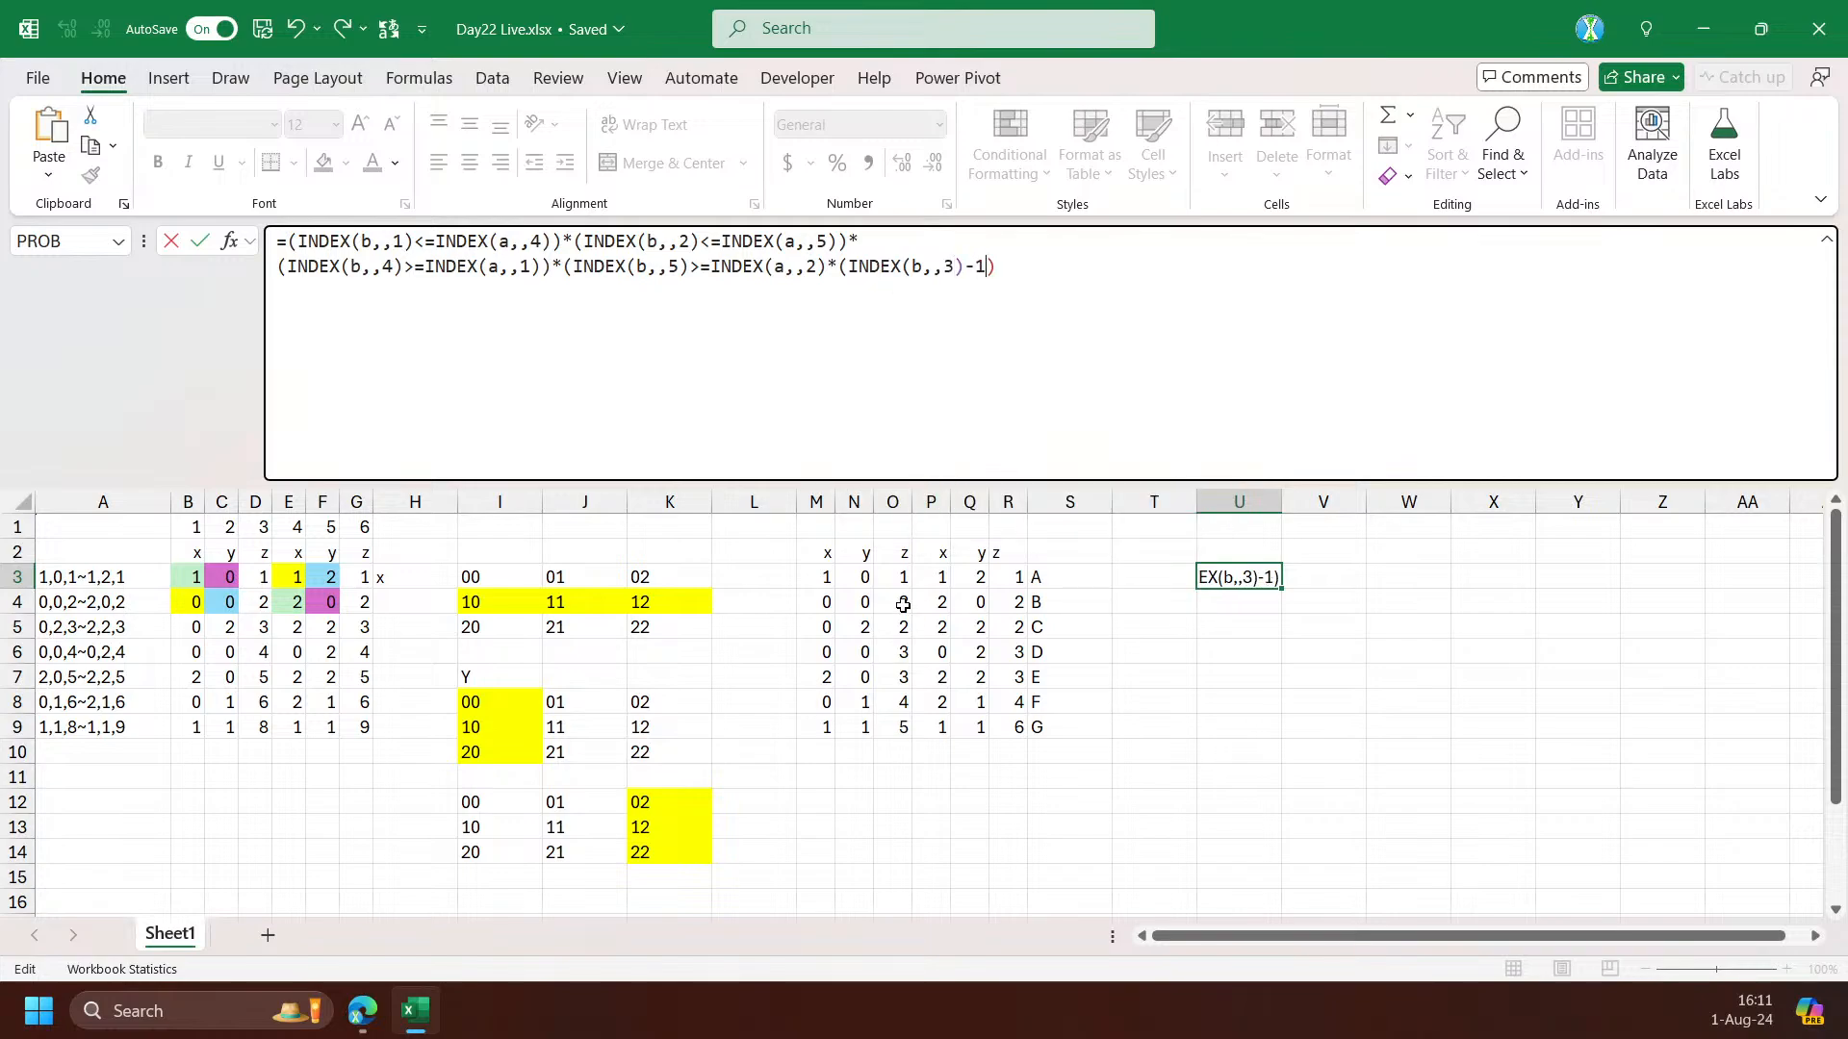
text(=inde)
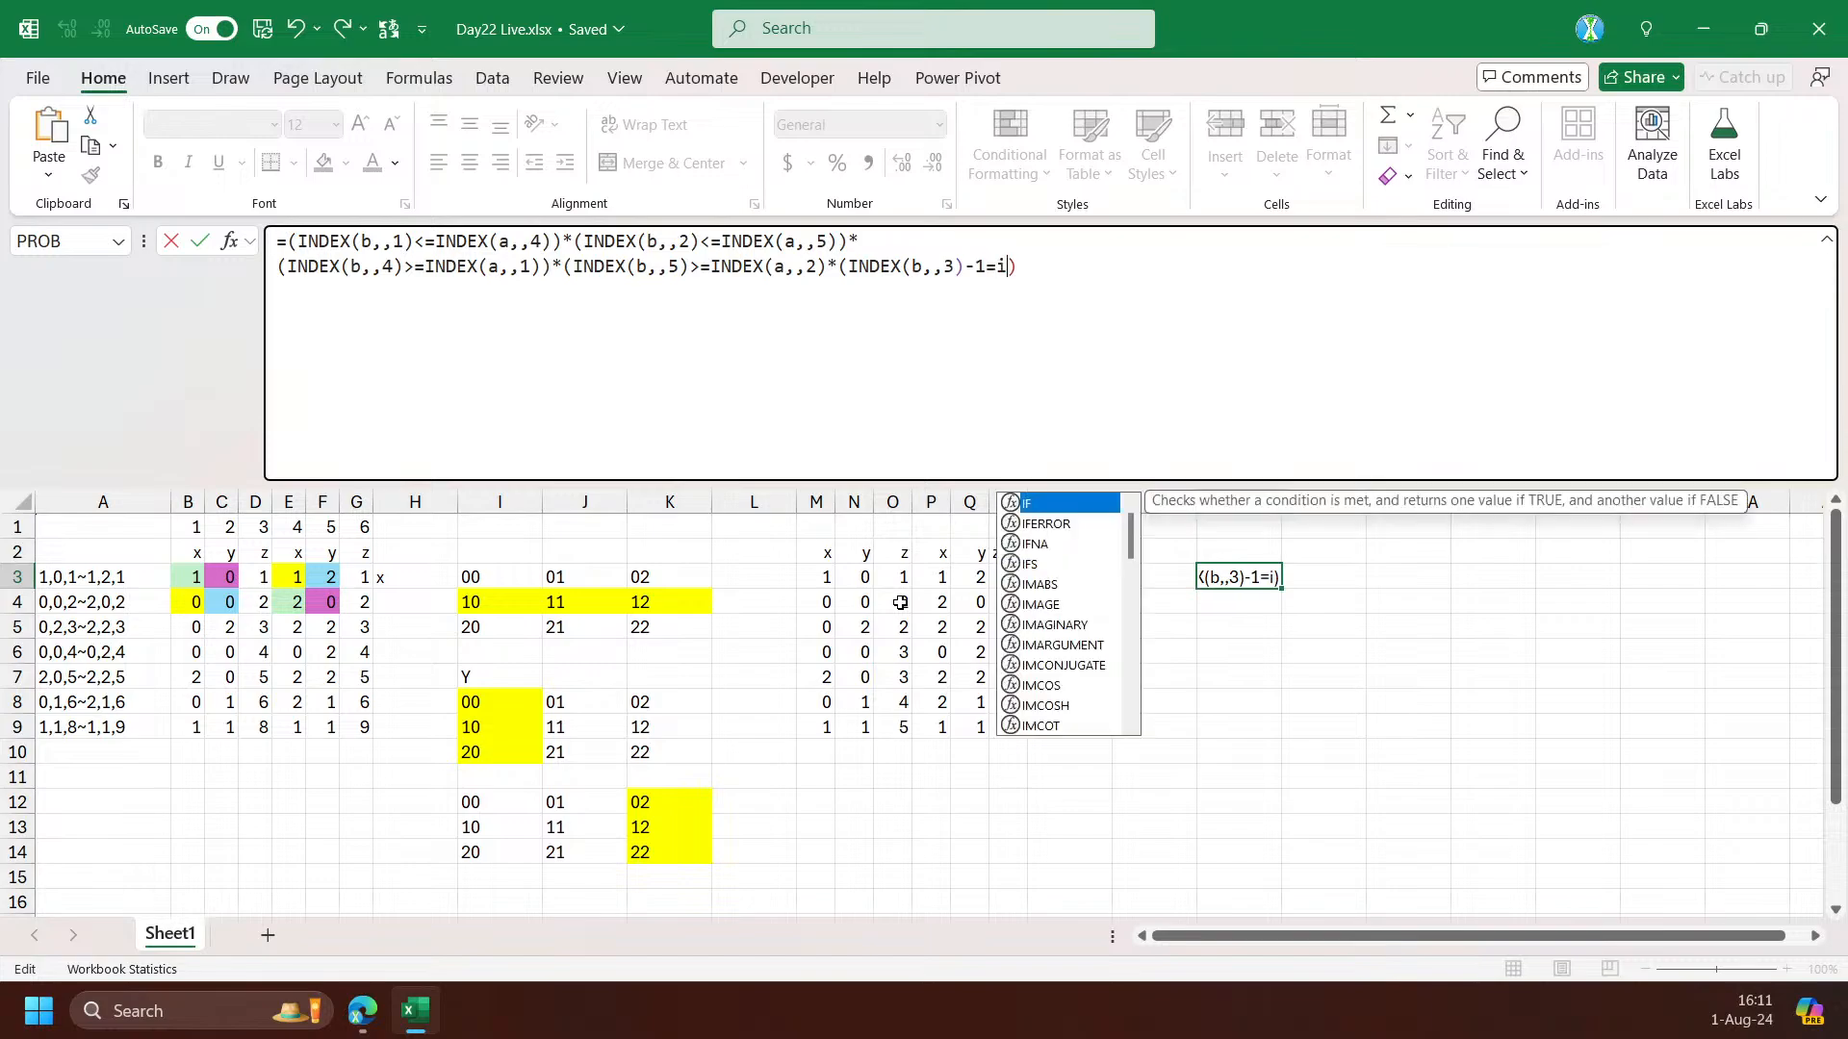
key(Tab)
text(a,,6)
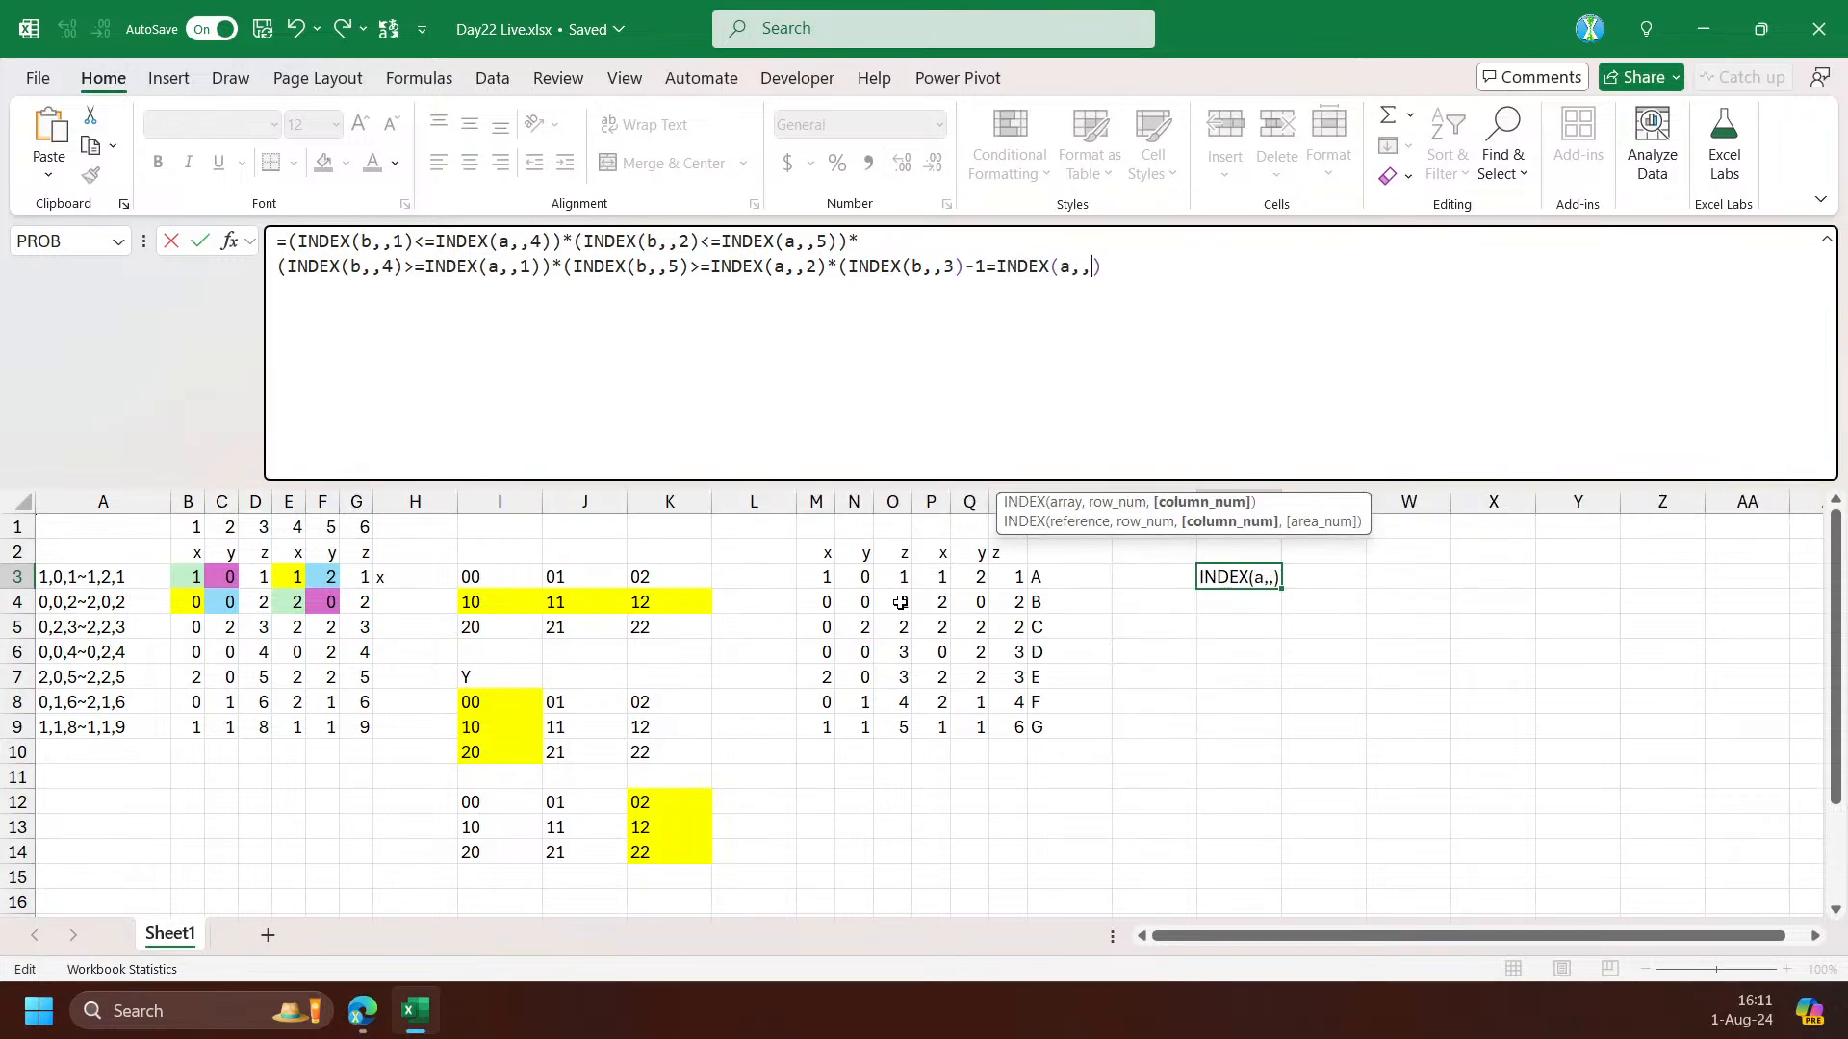
text()))
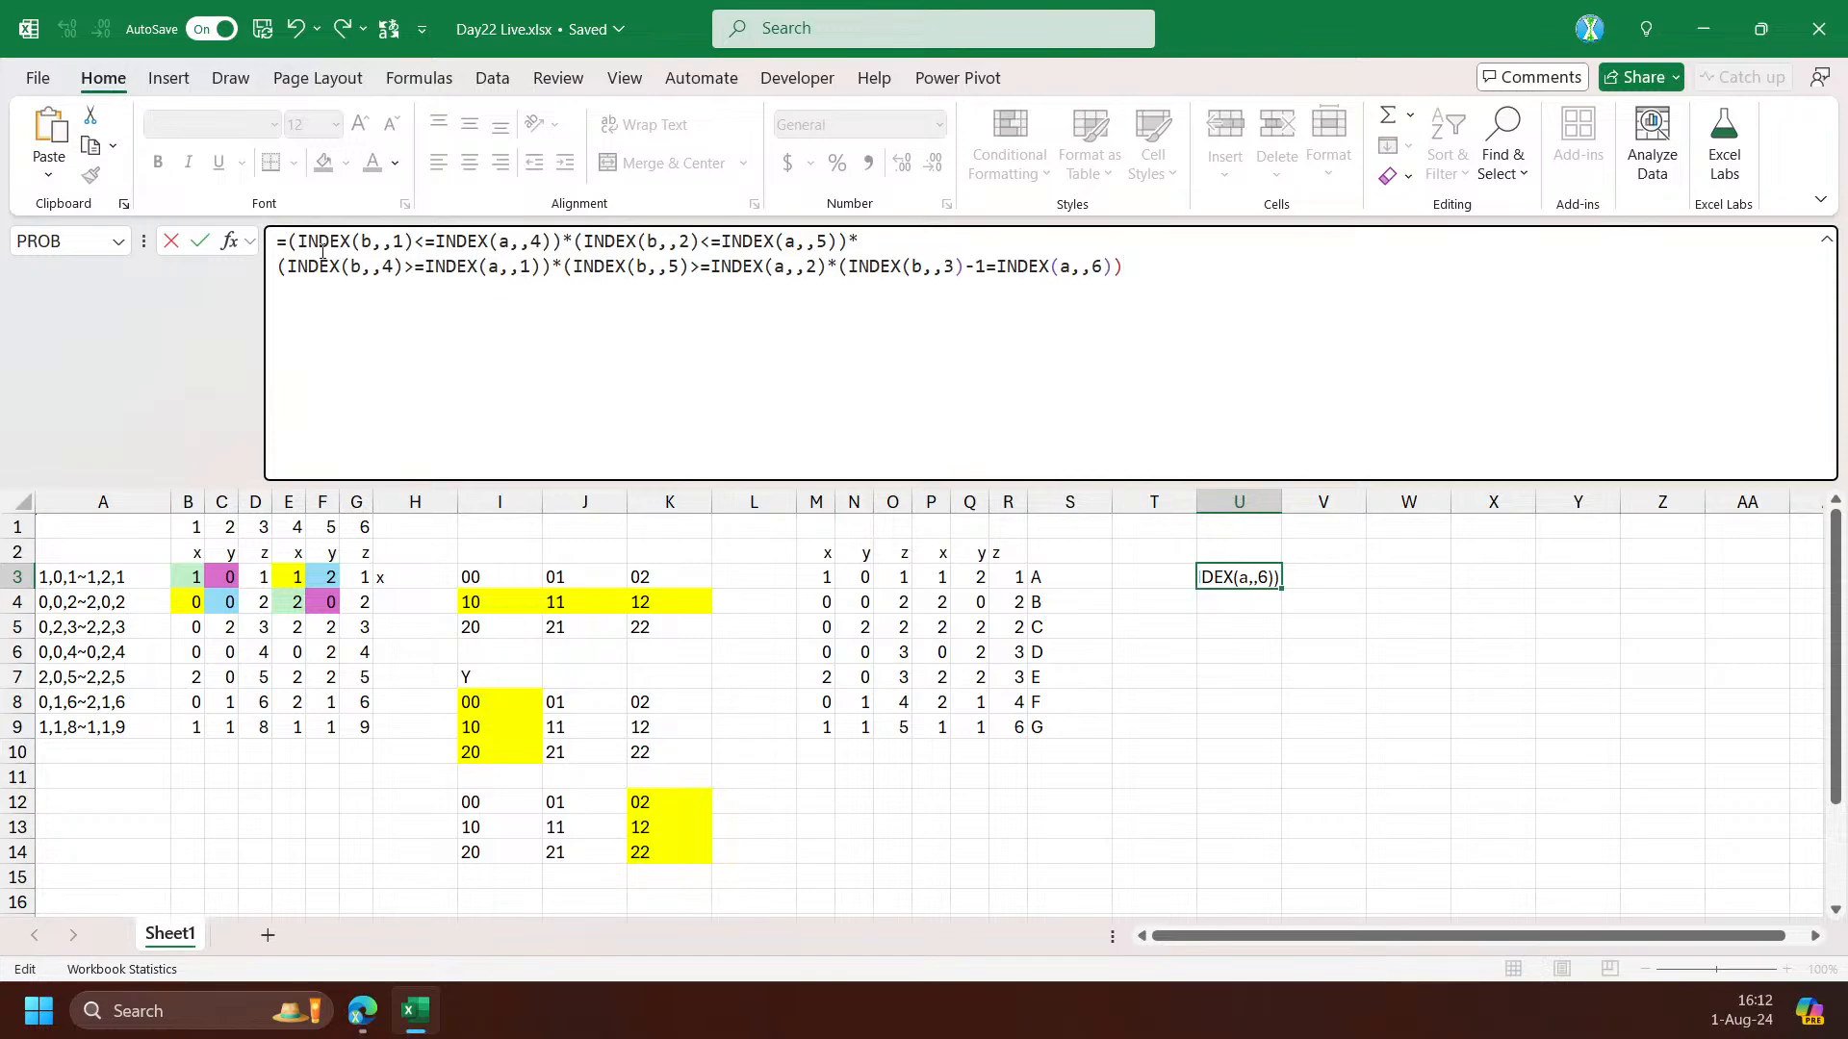
Insert line breaks after the equals sign in U3, close the bracket after INDEX(a,,2) and enter the formula
click(290, 243)
key(alt+Return)
key(alt+Return)
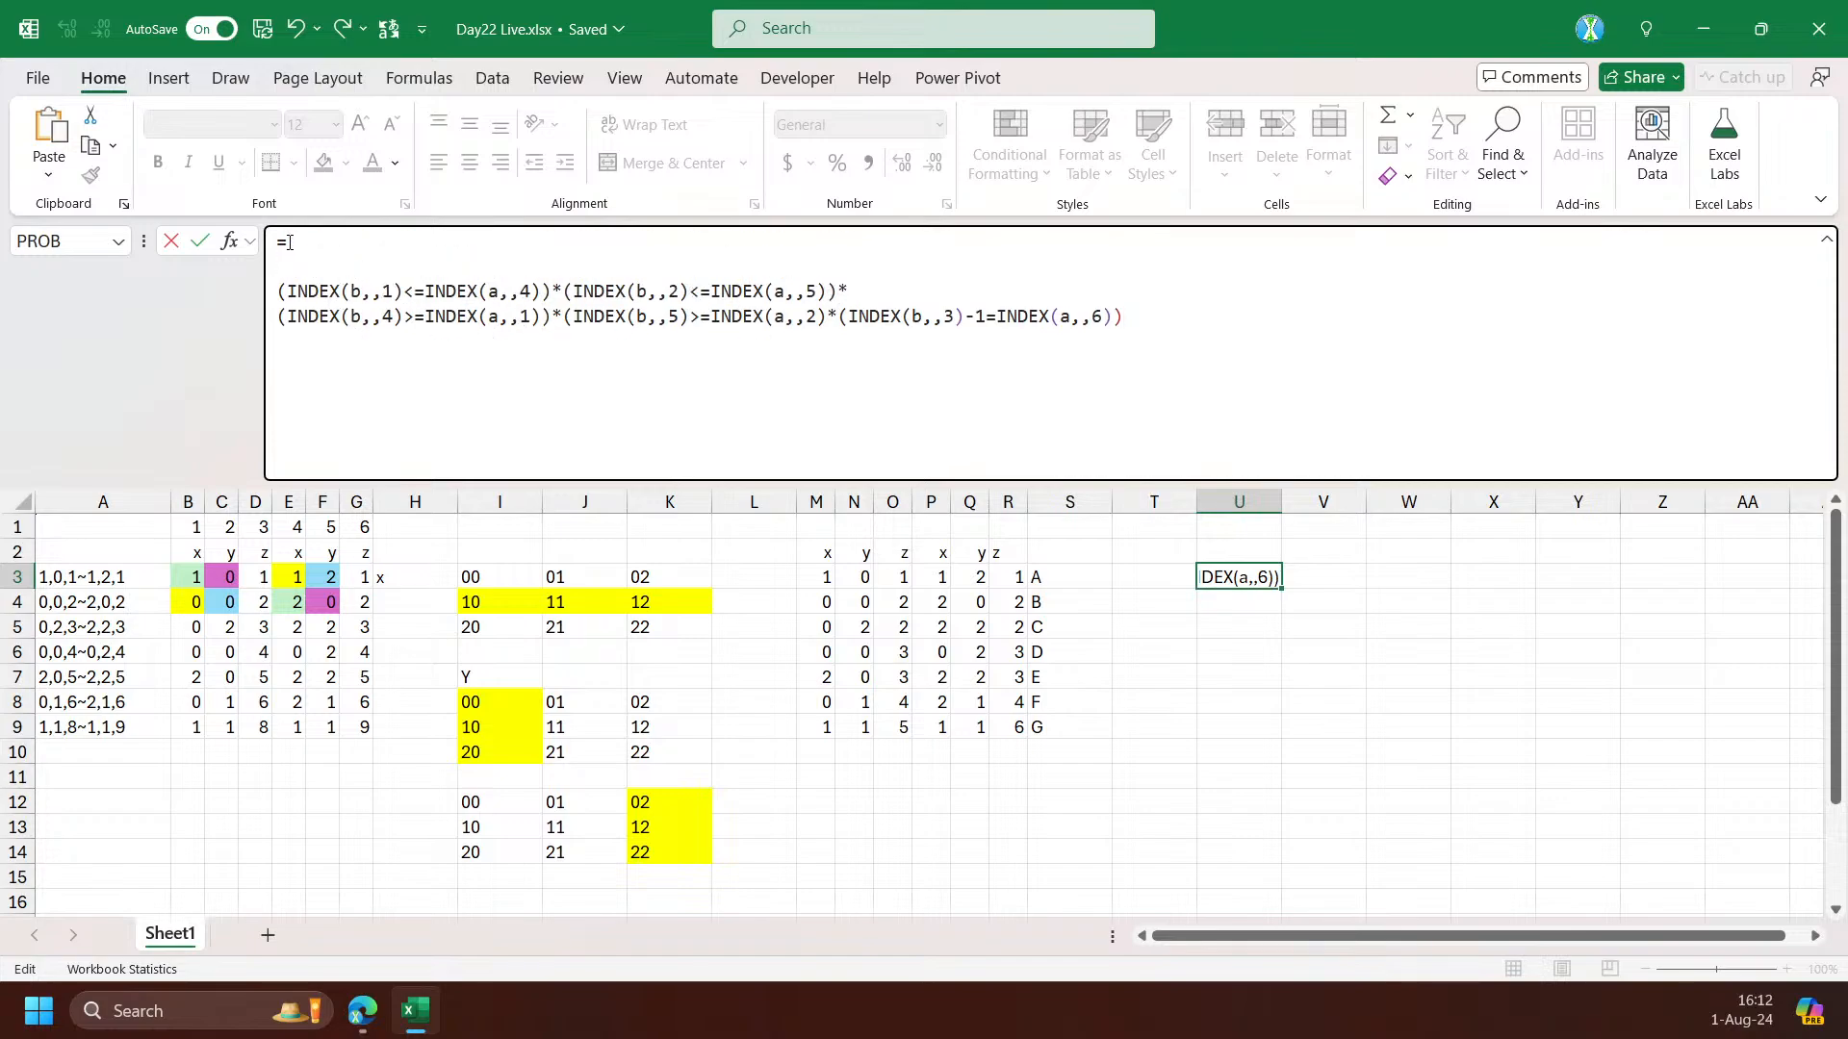
key(Return)
key(Return)
key(Return)
key(Return)
key(Left)
key(Right)
click(299, 291)
text())
key(ctrl+Return)
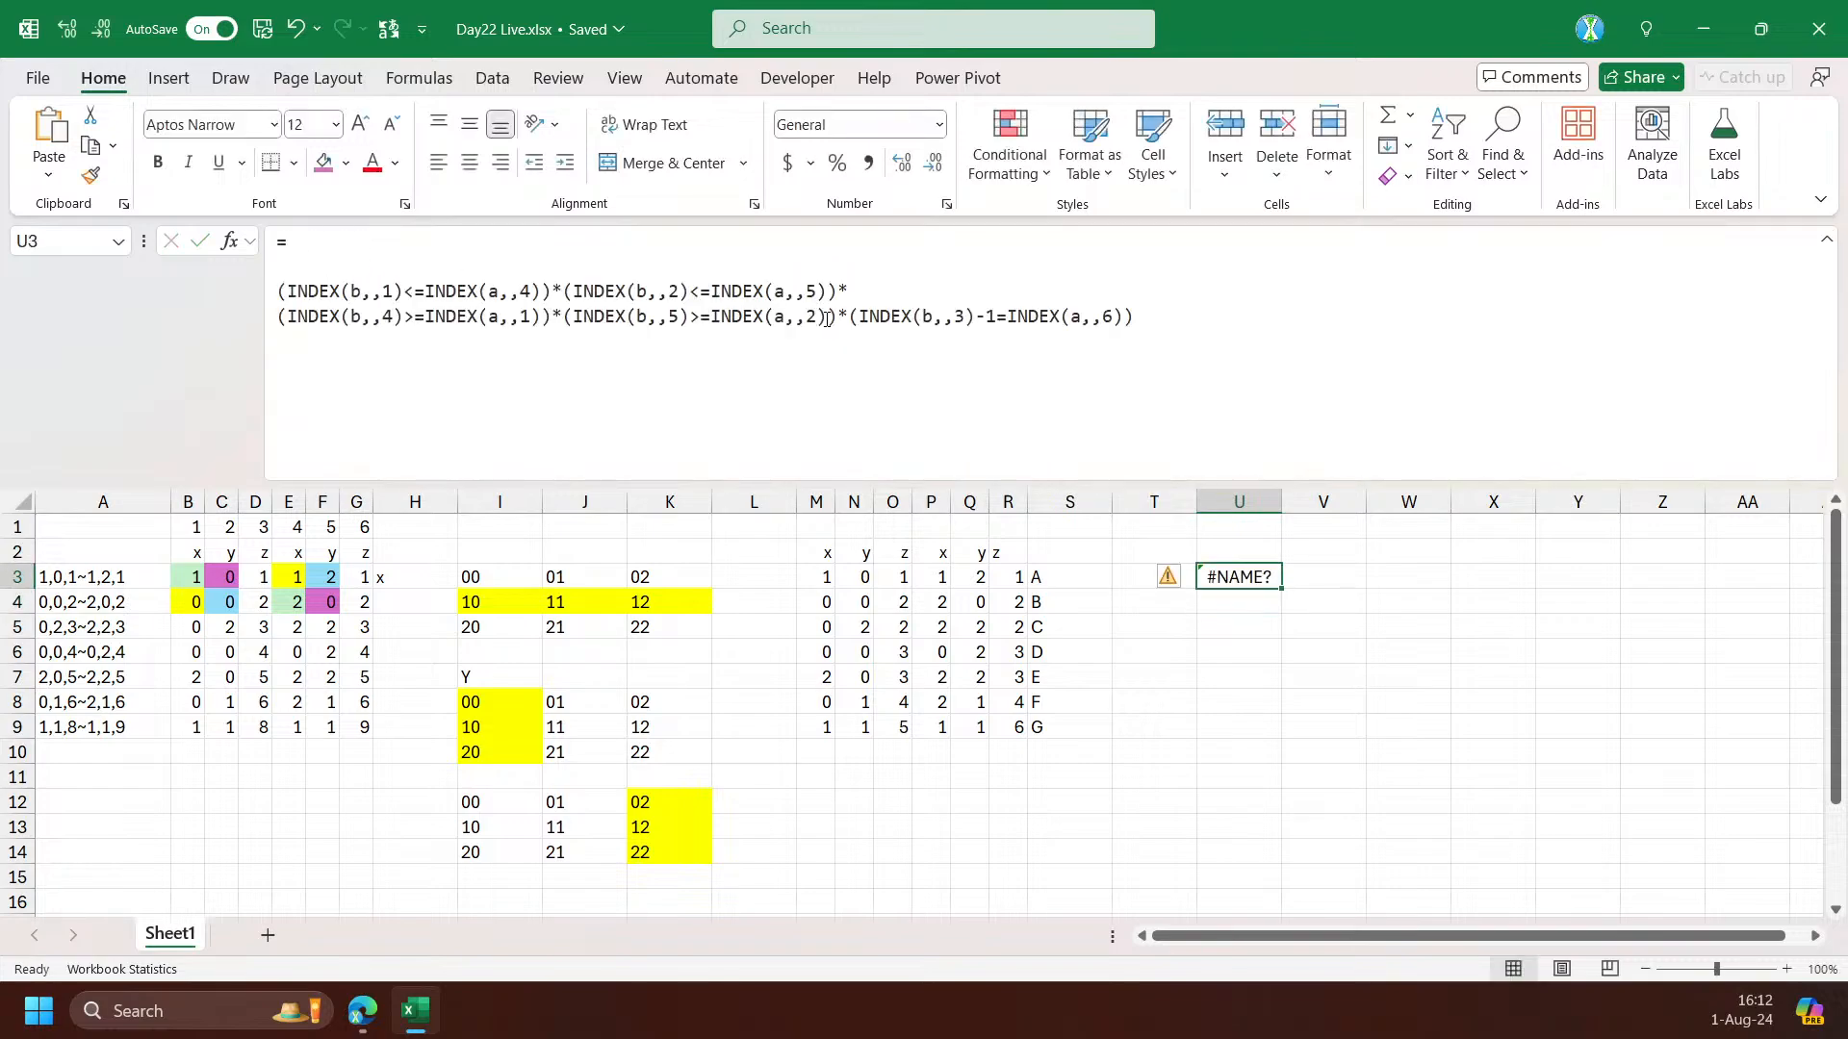
Copy the opening LET line from M3 to the start of the U3 formula, keeping a single equals sign
click(816, 576)
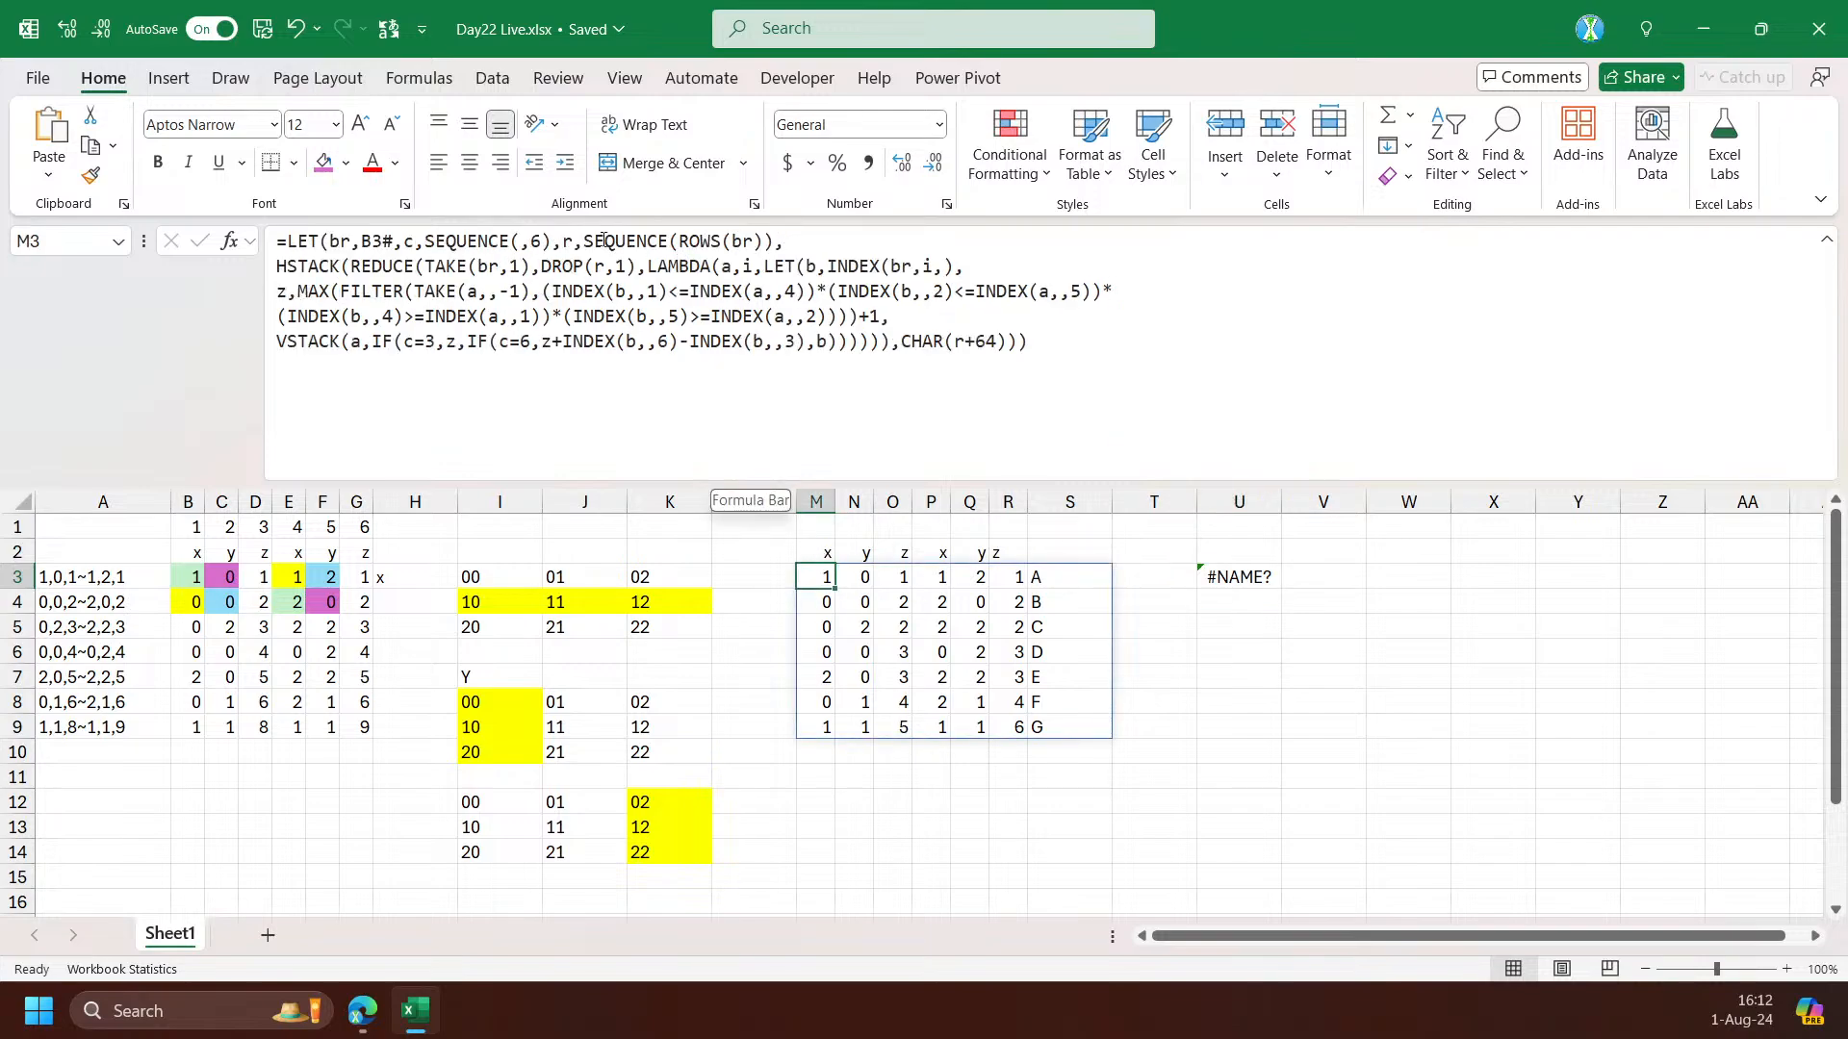
drag(825, 241, 276, 243)
key(ctrl+c)
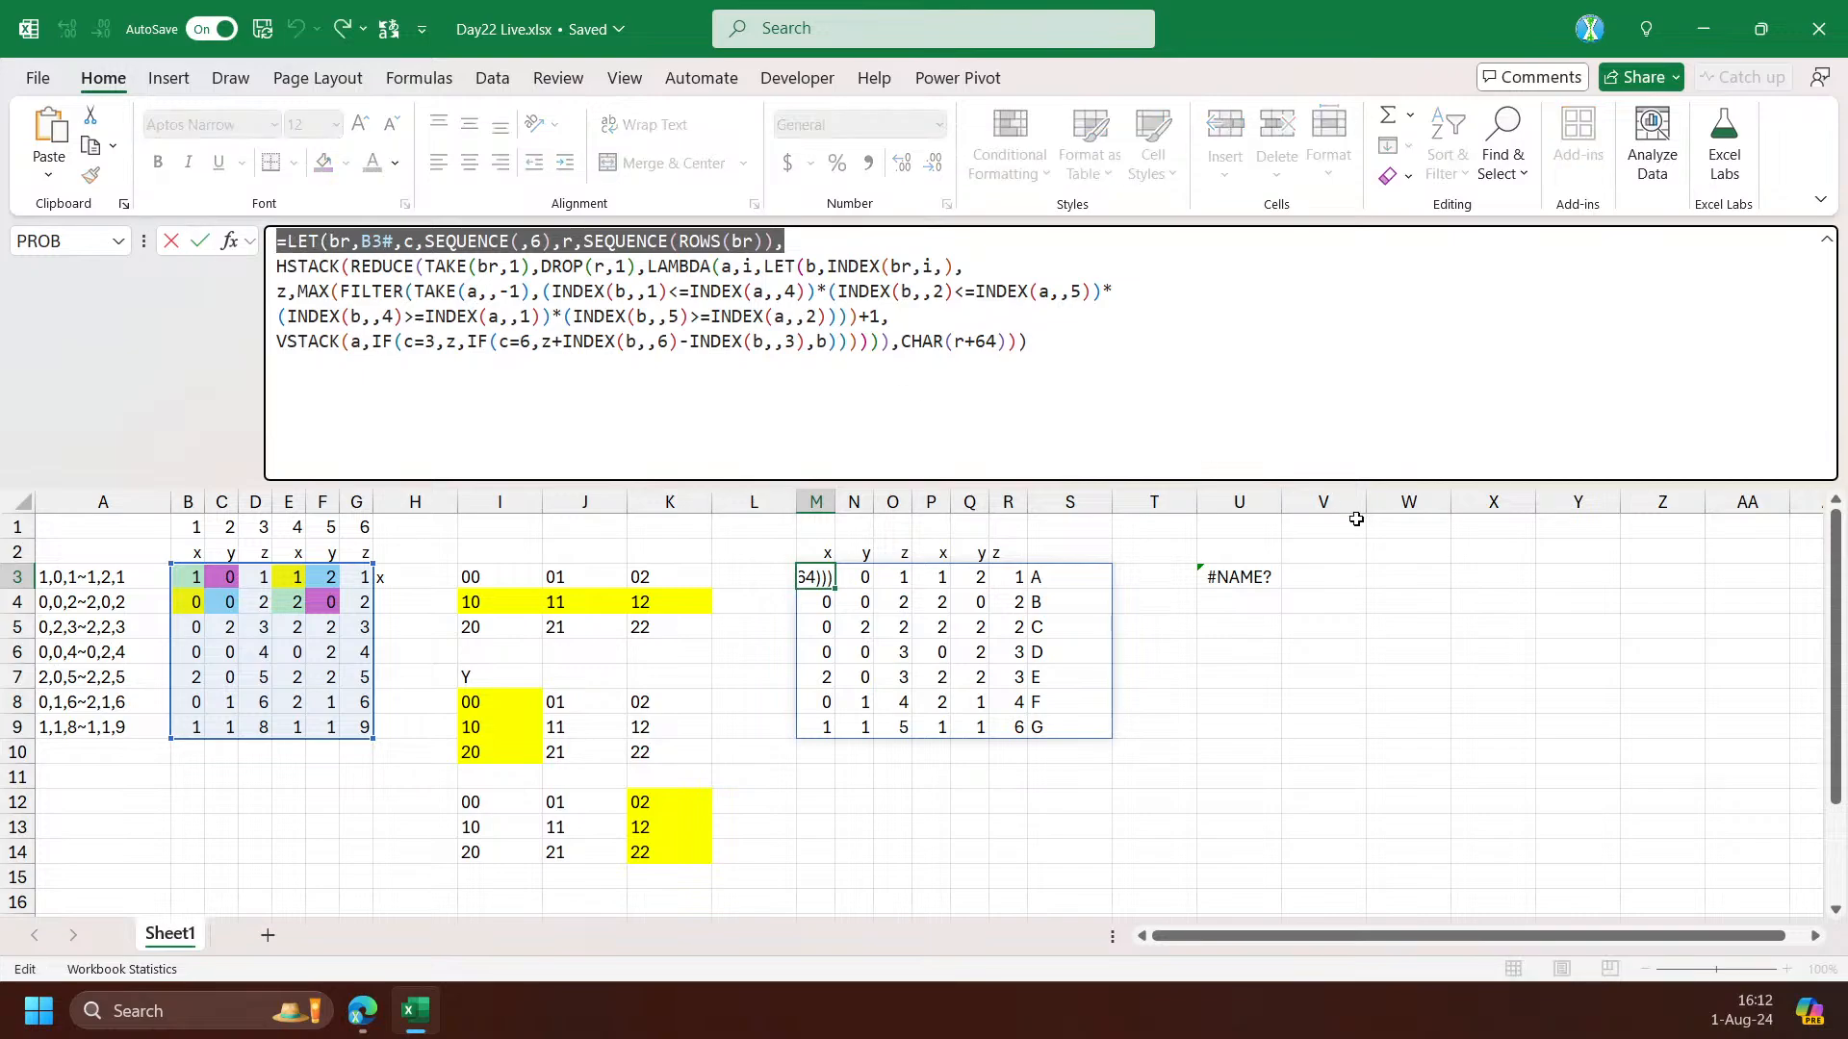
key(Escape)
click(1254, 576)
click(301, 246)
key(ctrl+v)
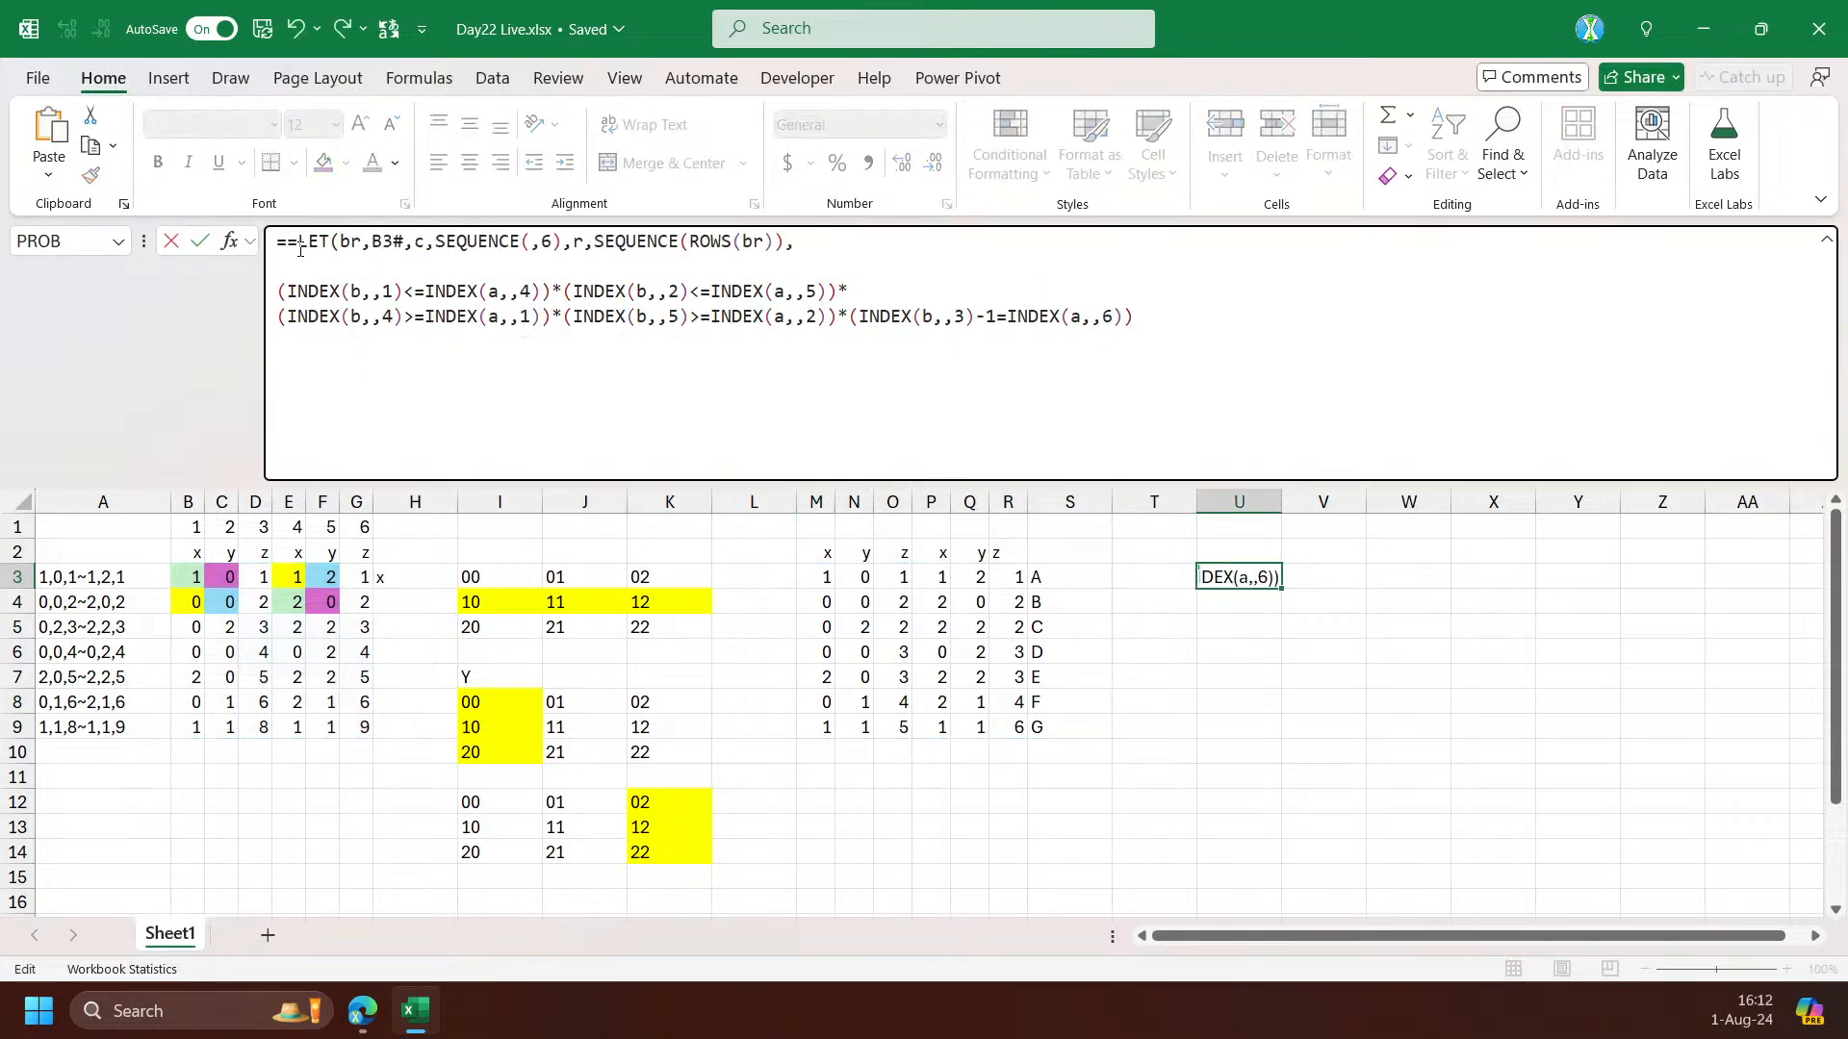
click(298, 242)
key(BackSpace)
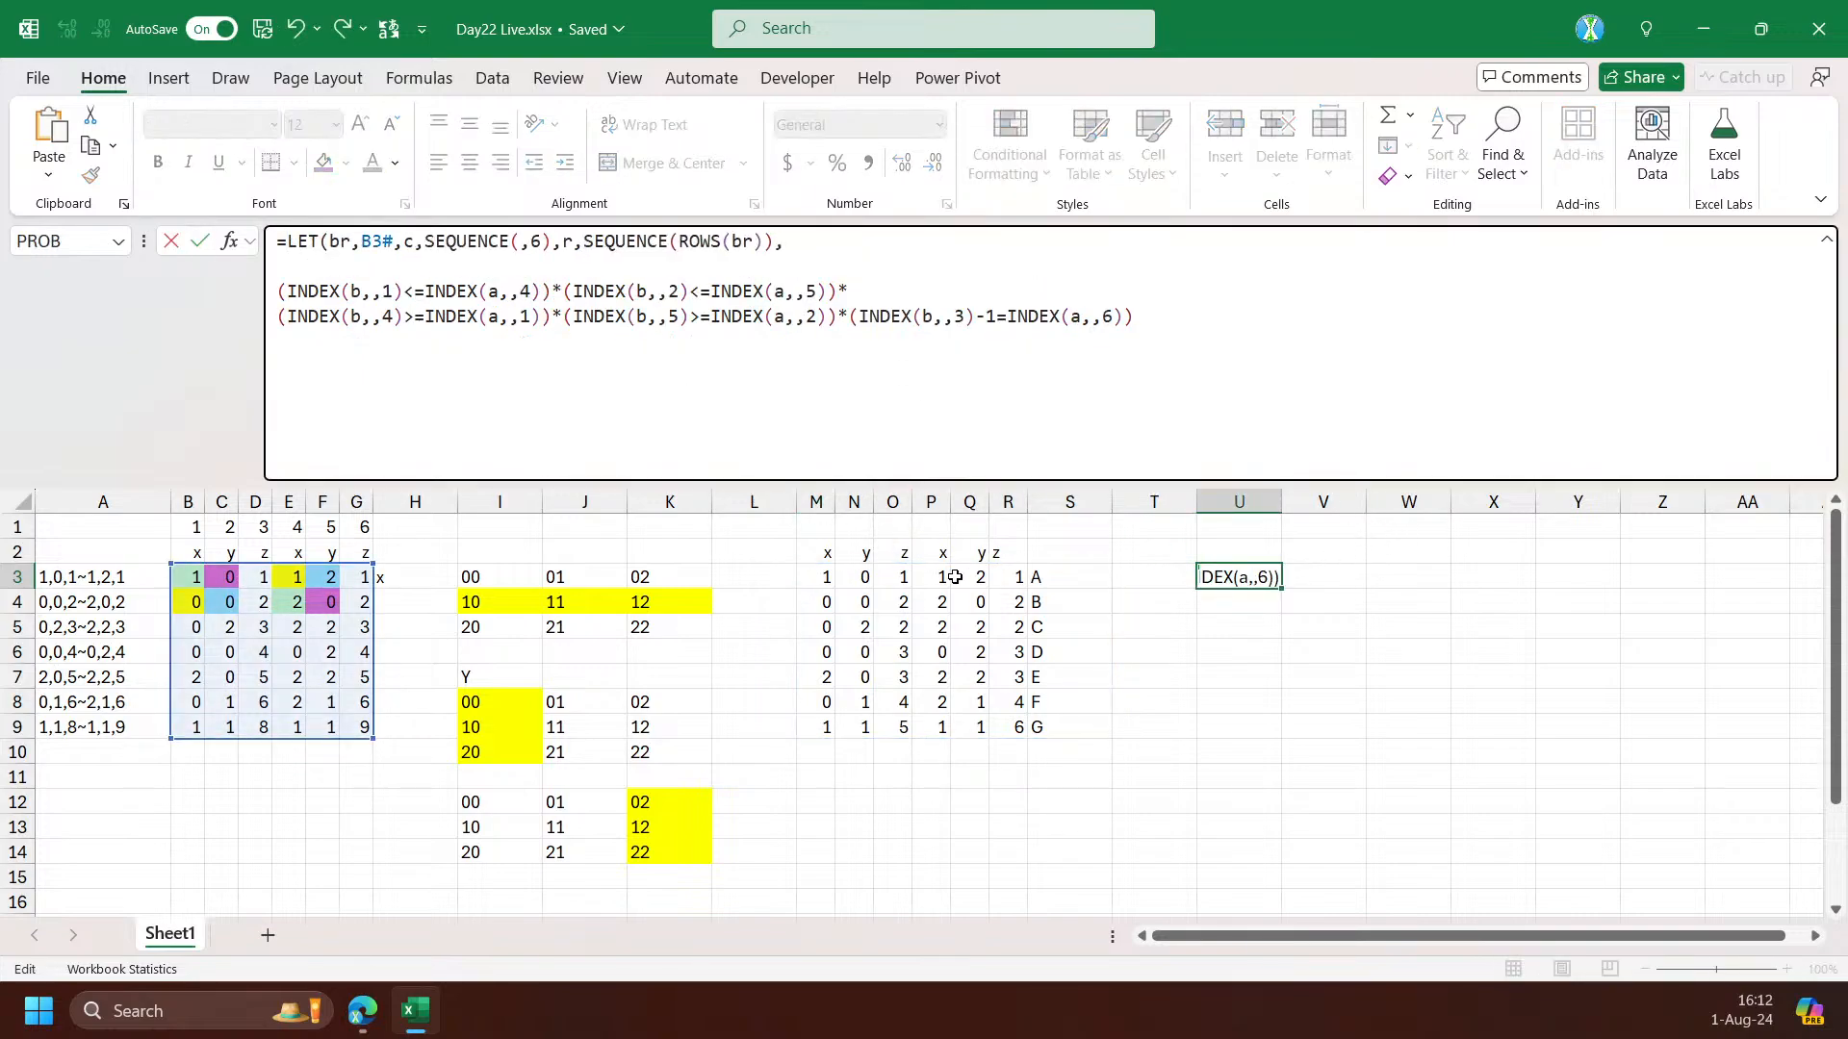
Point the first LET variable in U3 to M3# instead of B3# and rename it from br to a
double_click(375, 241)
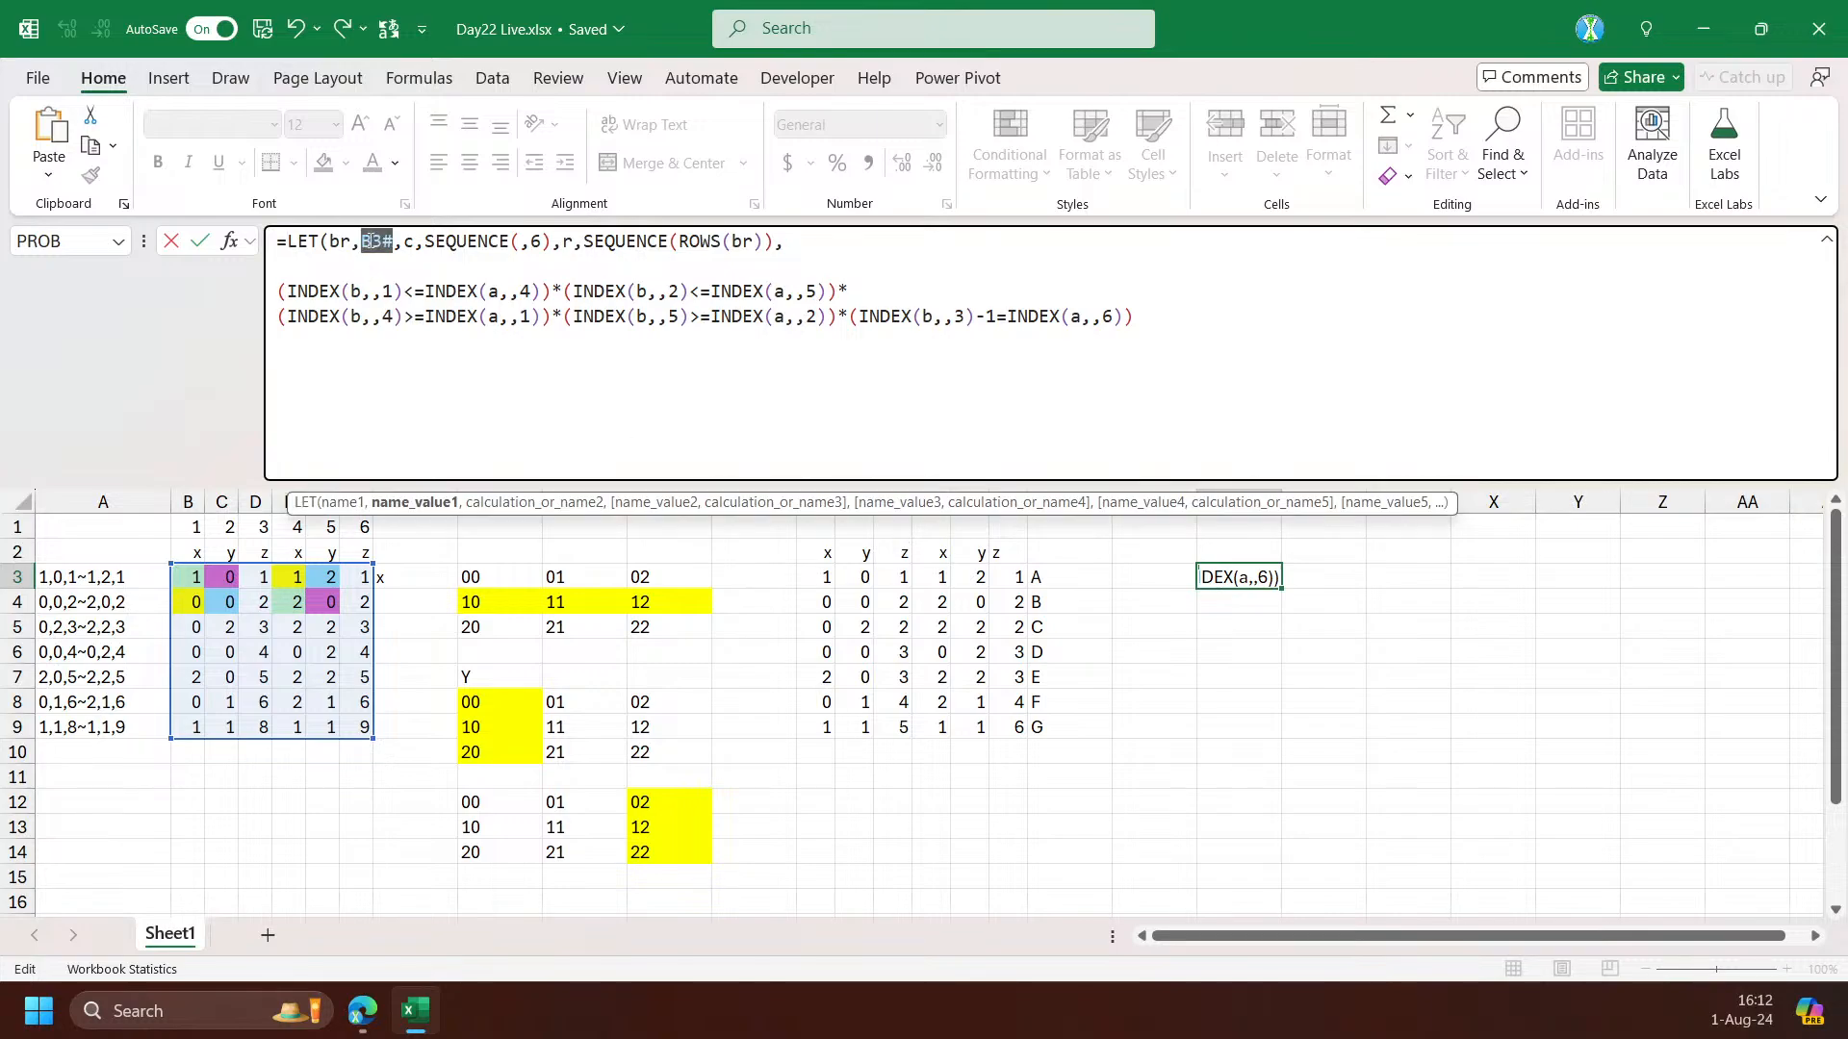
double_click(342, 241)
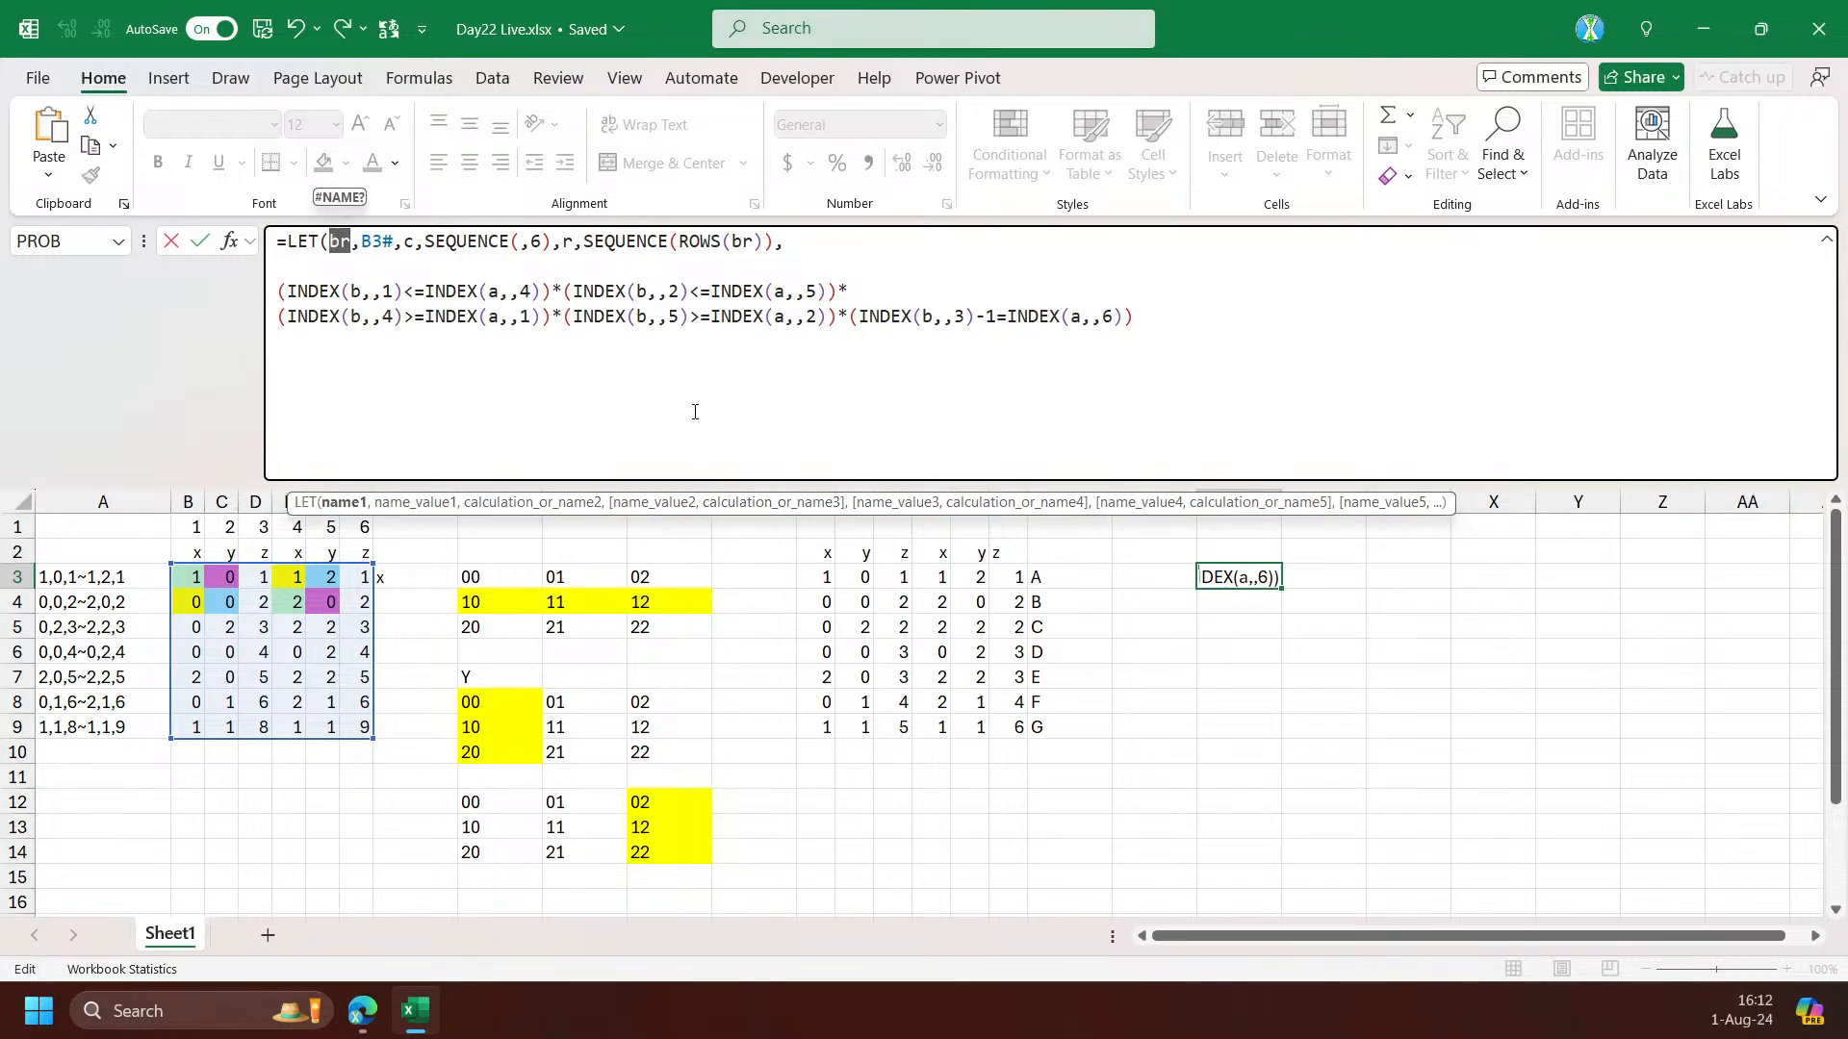
double_click(375, 241)
click(824, 575)
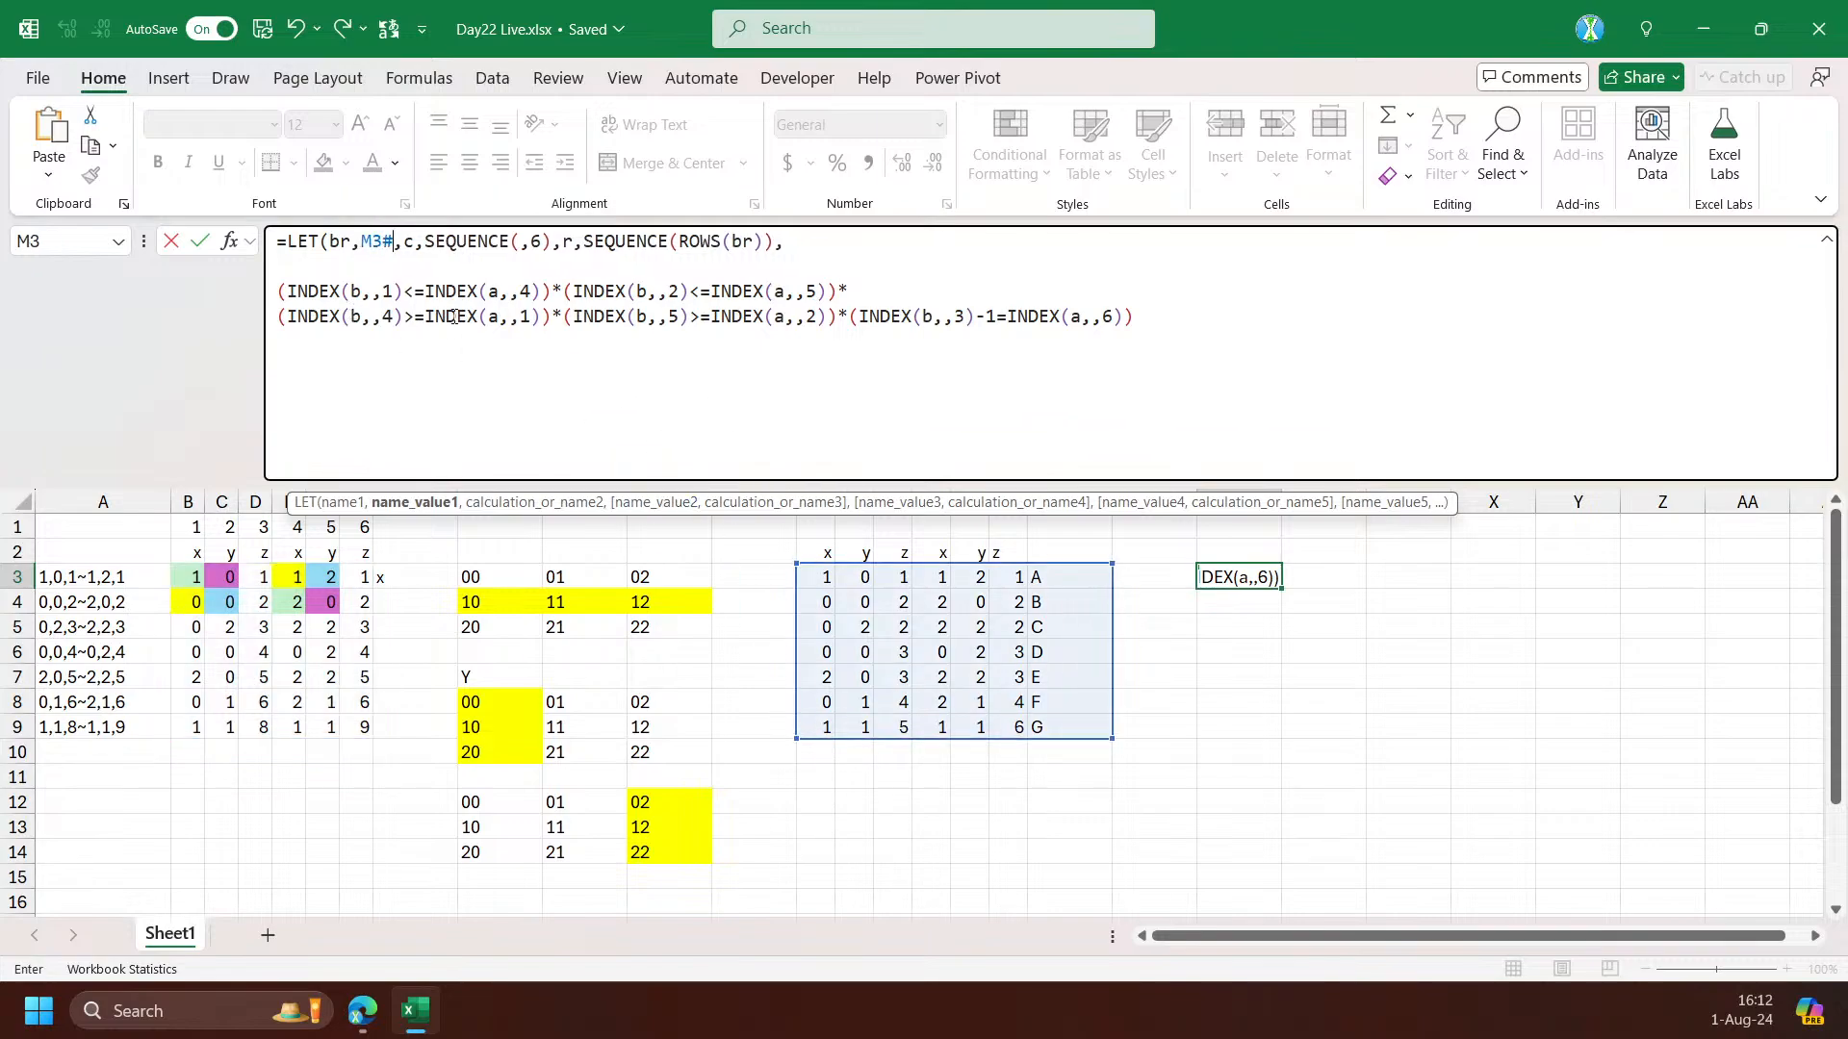
double_click(336, 242)
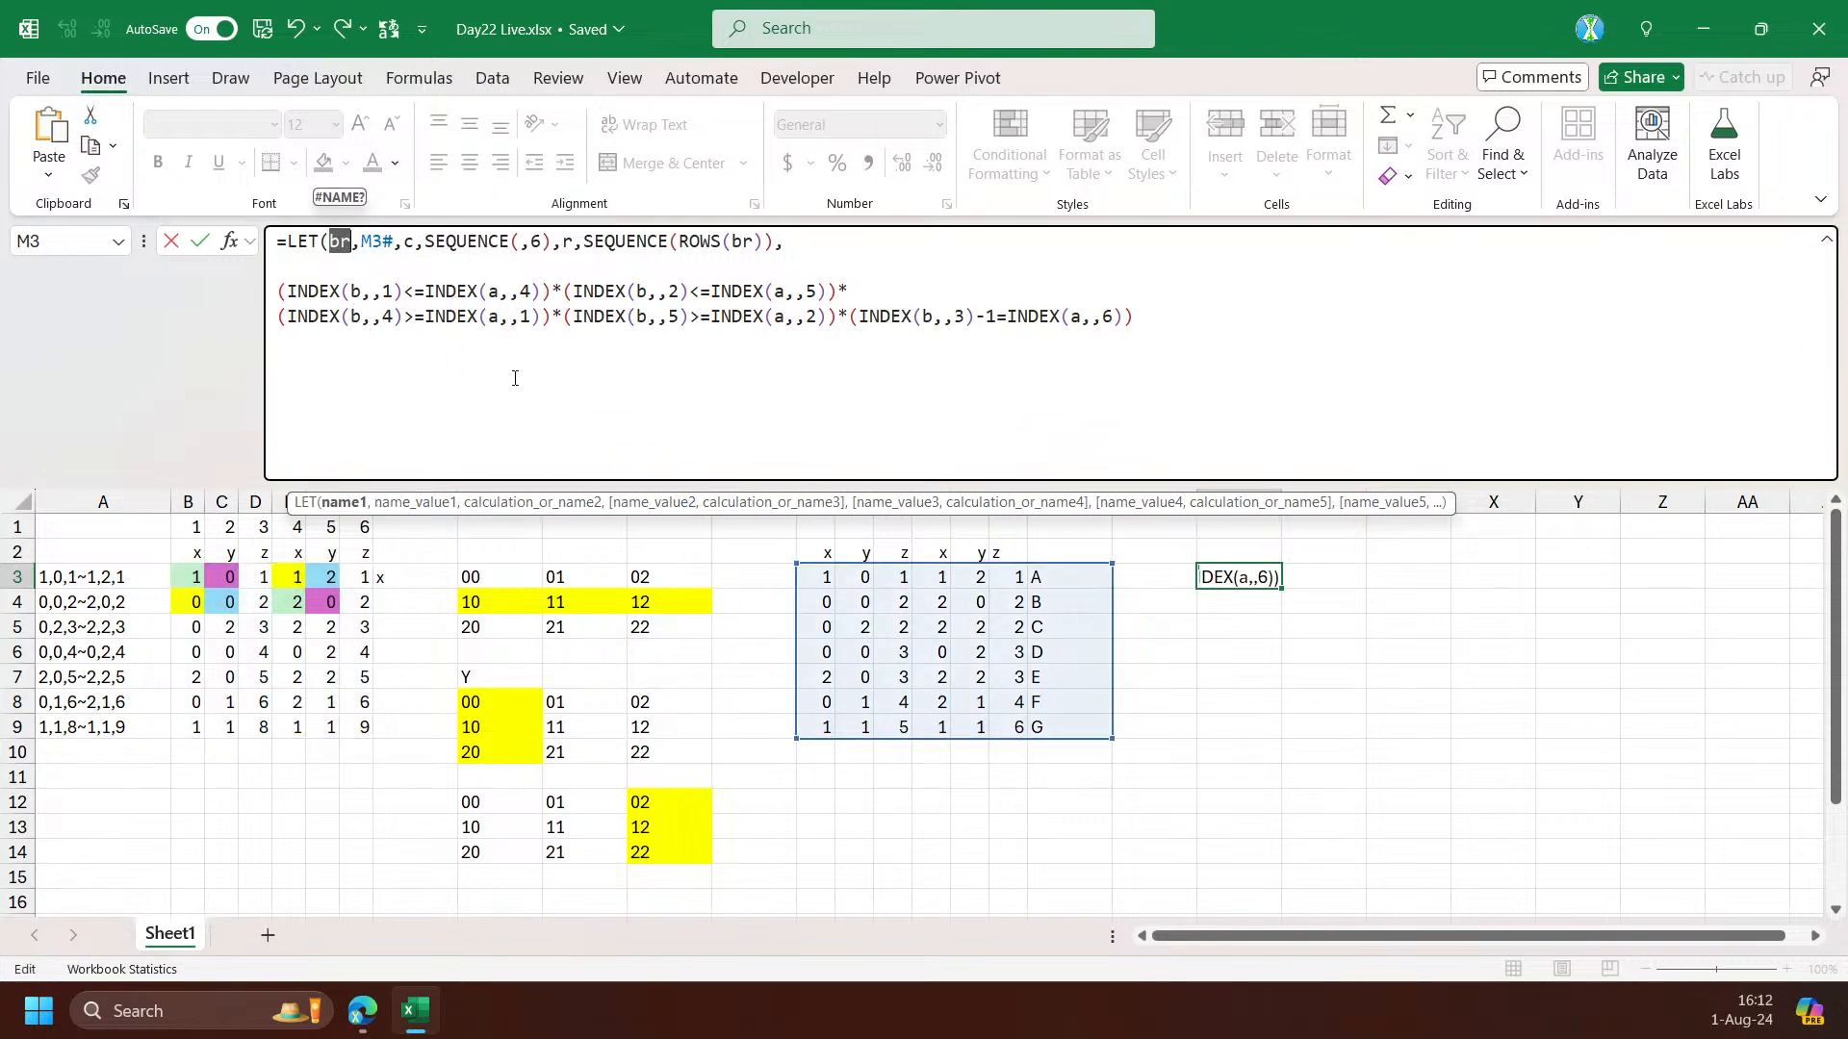
text(a)
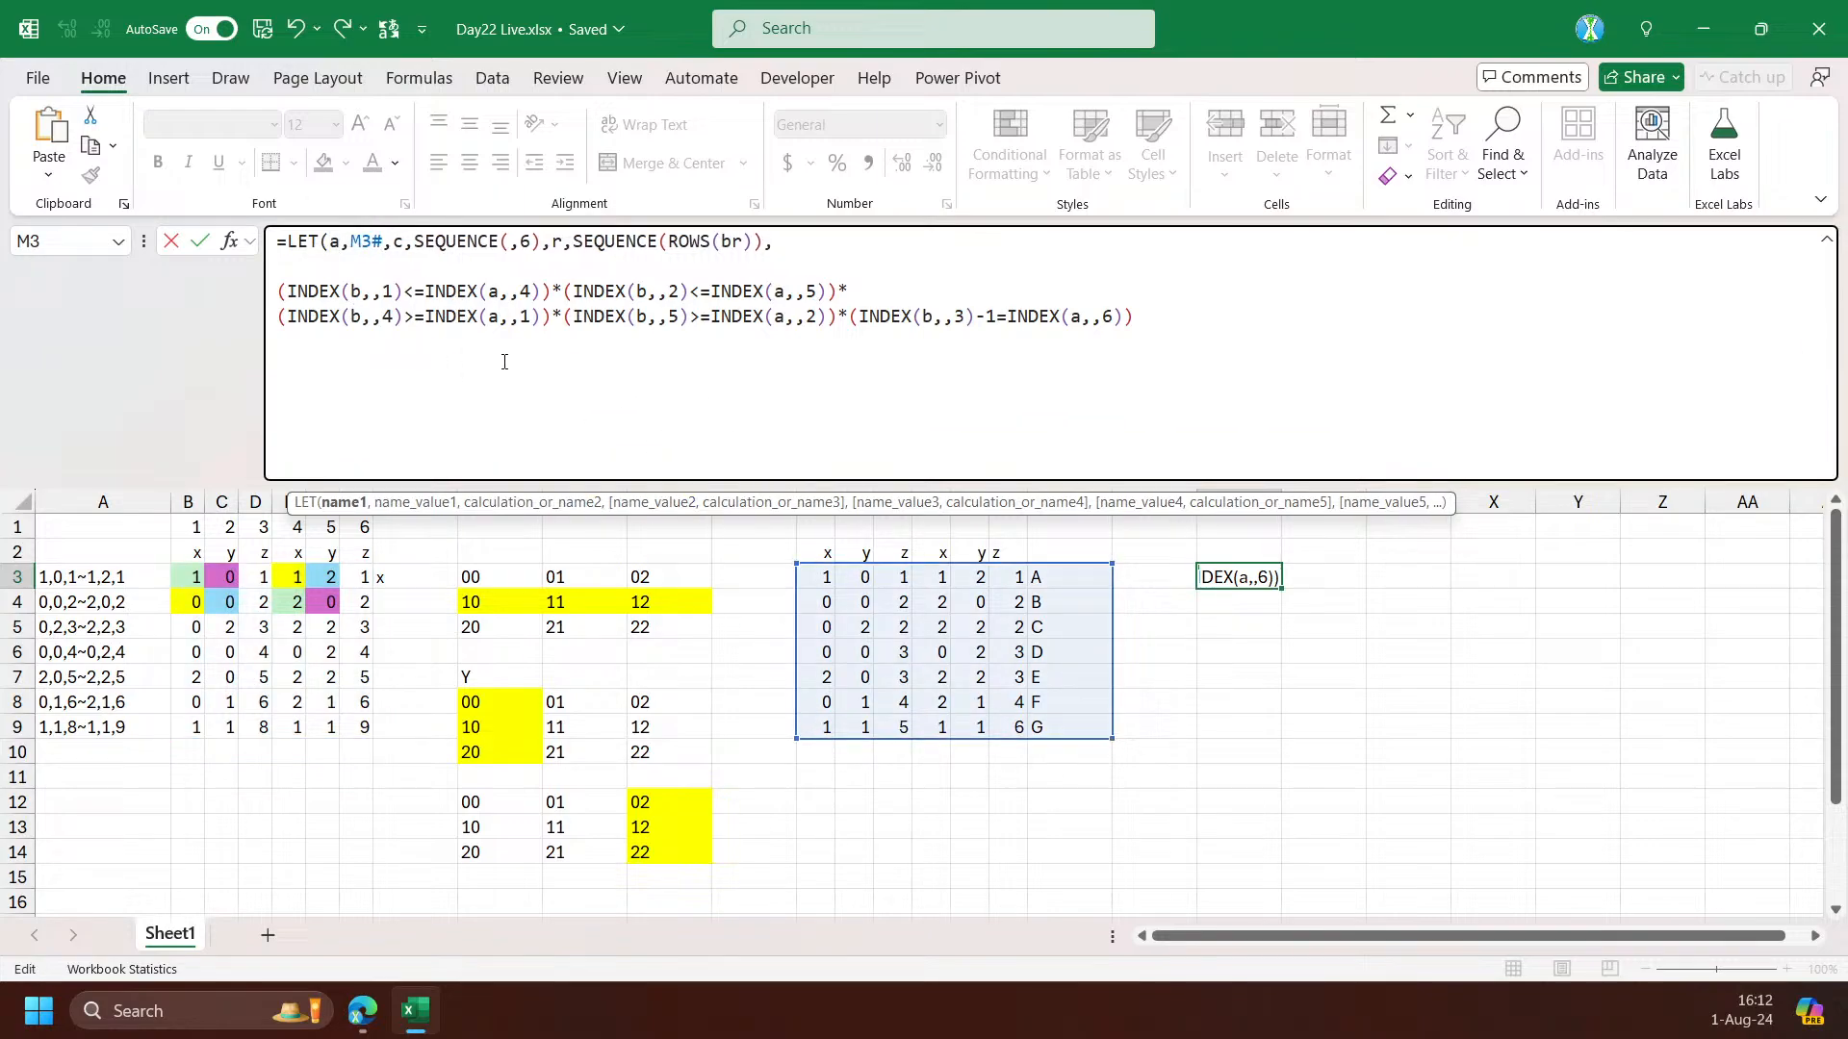
Define i as 3 and b as INDEX(a,i,) in the U3 LET formula, close the final bracket and enter the formula
click(687, 261)
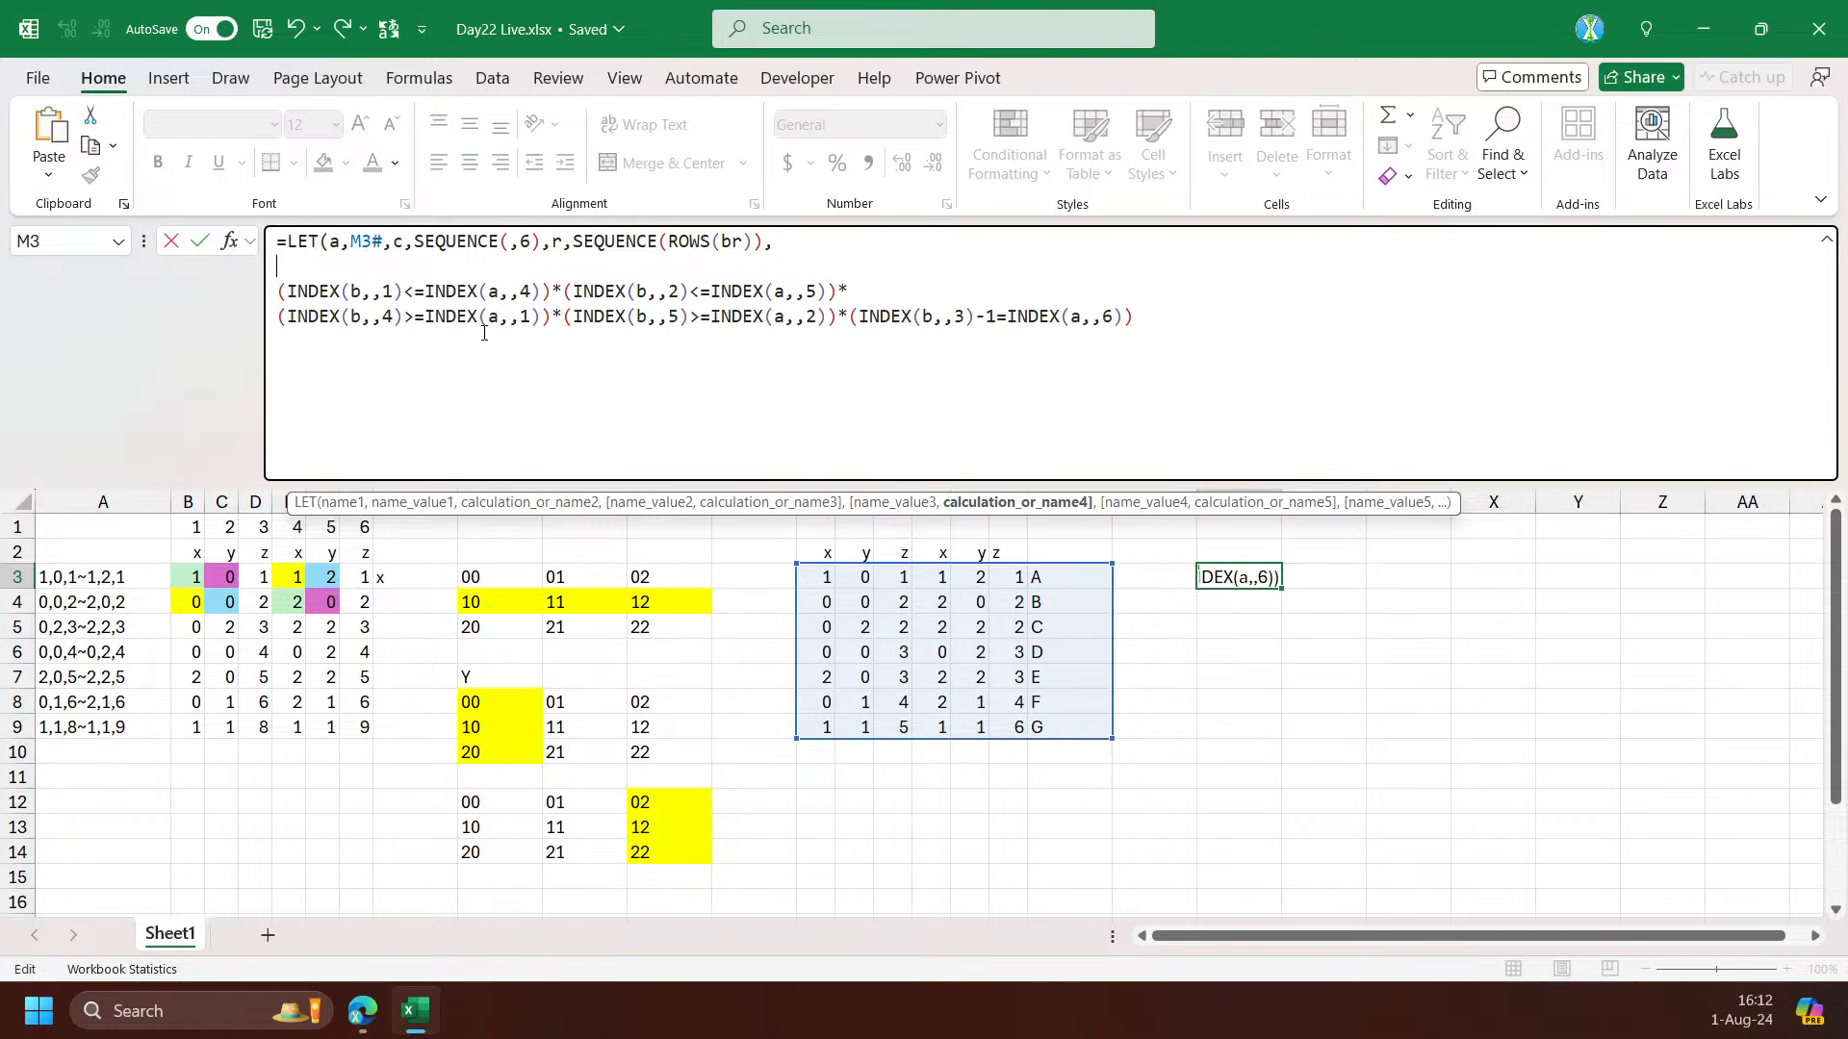
text(i,3)
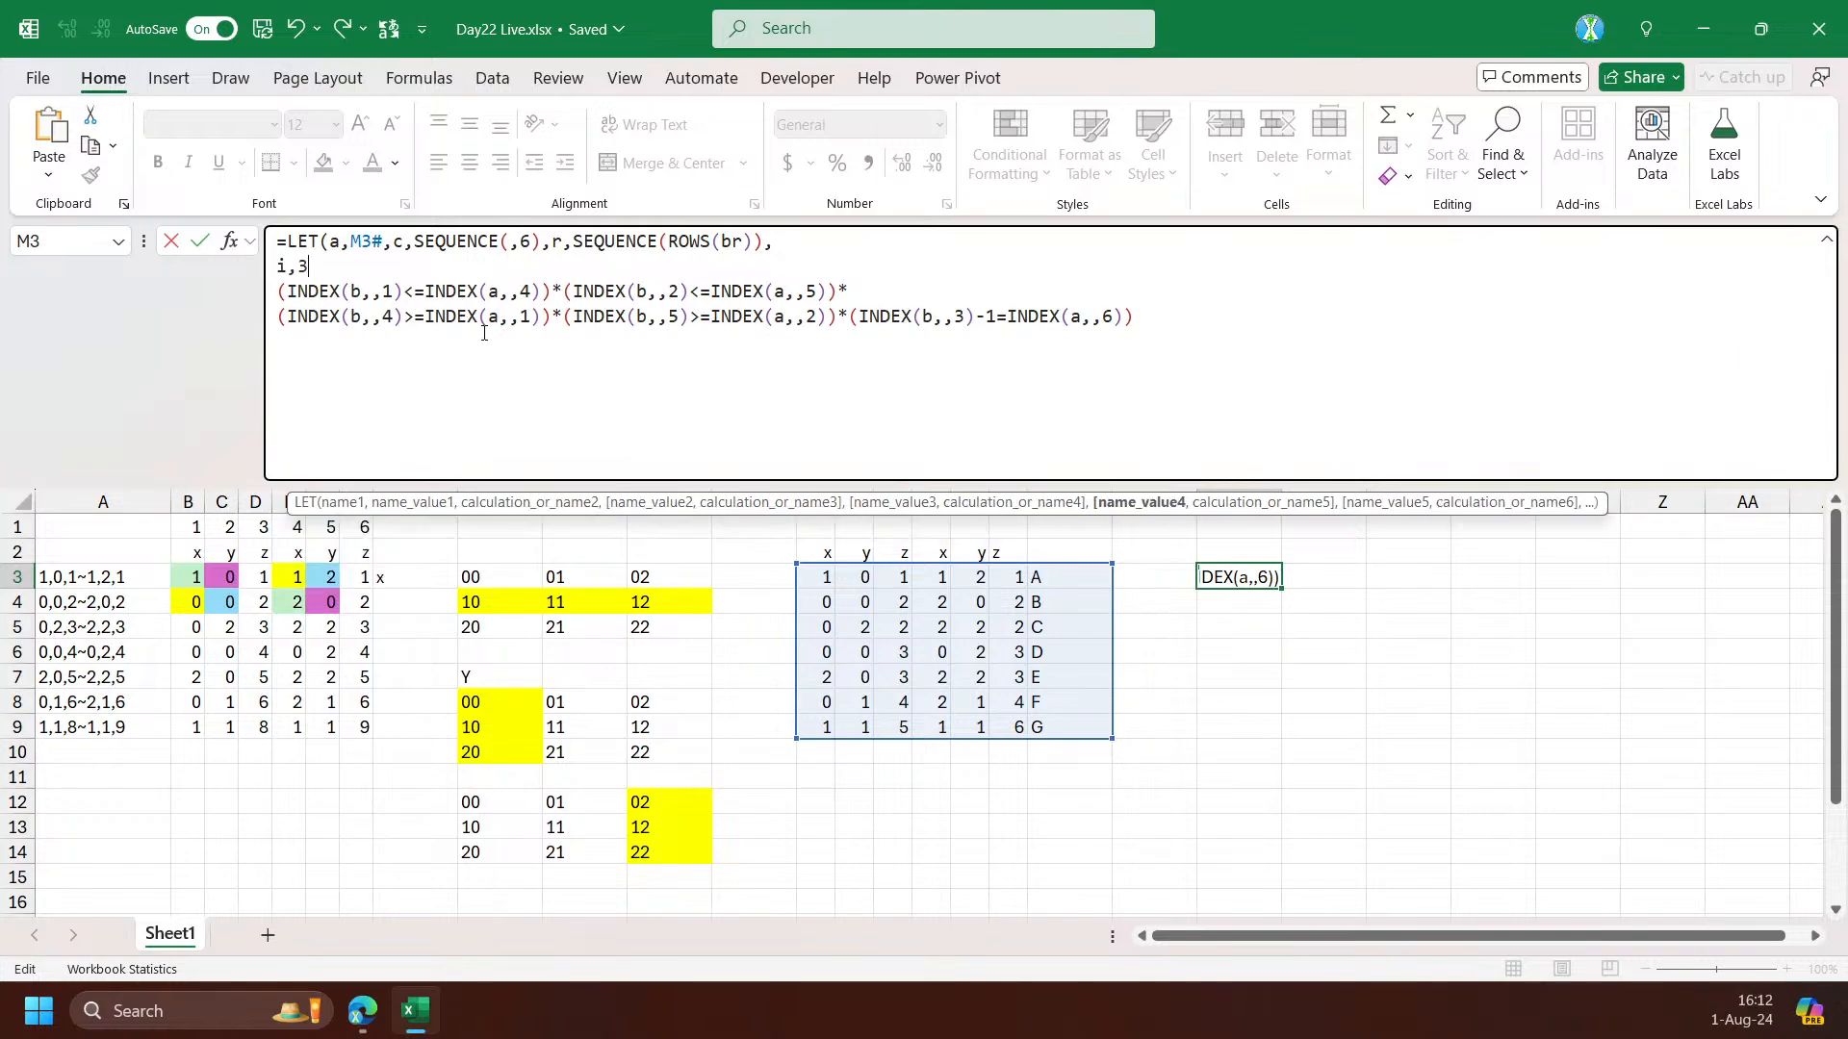
text(,)
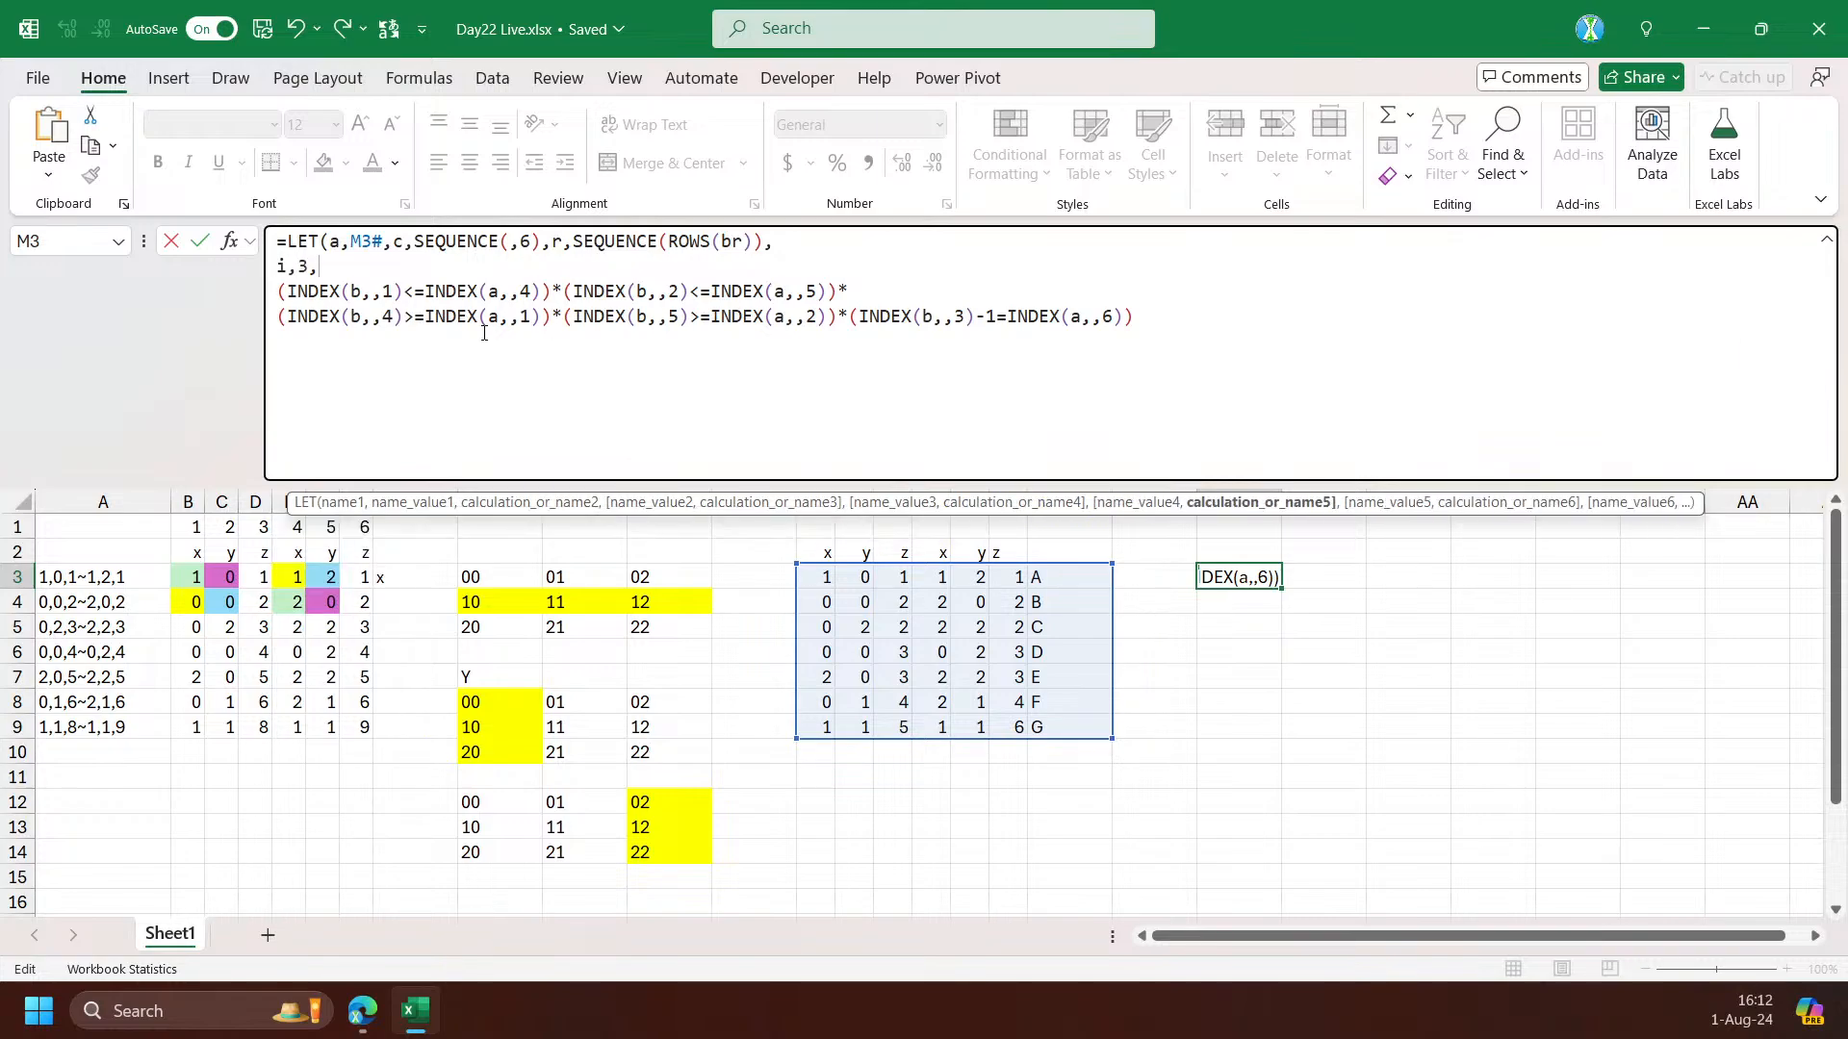
text(b,index)
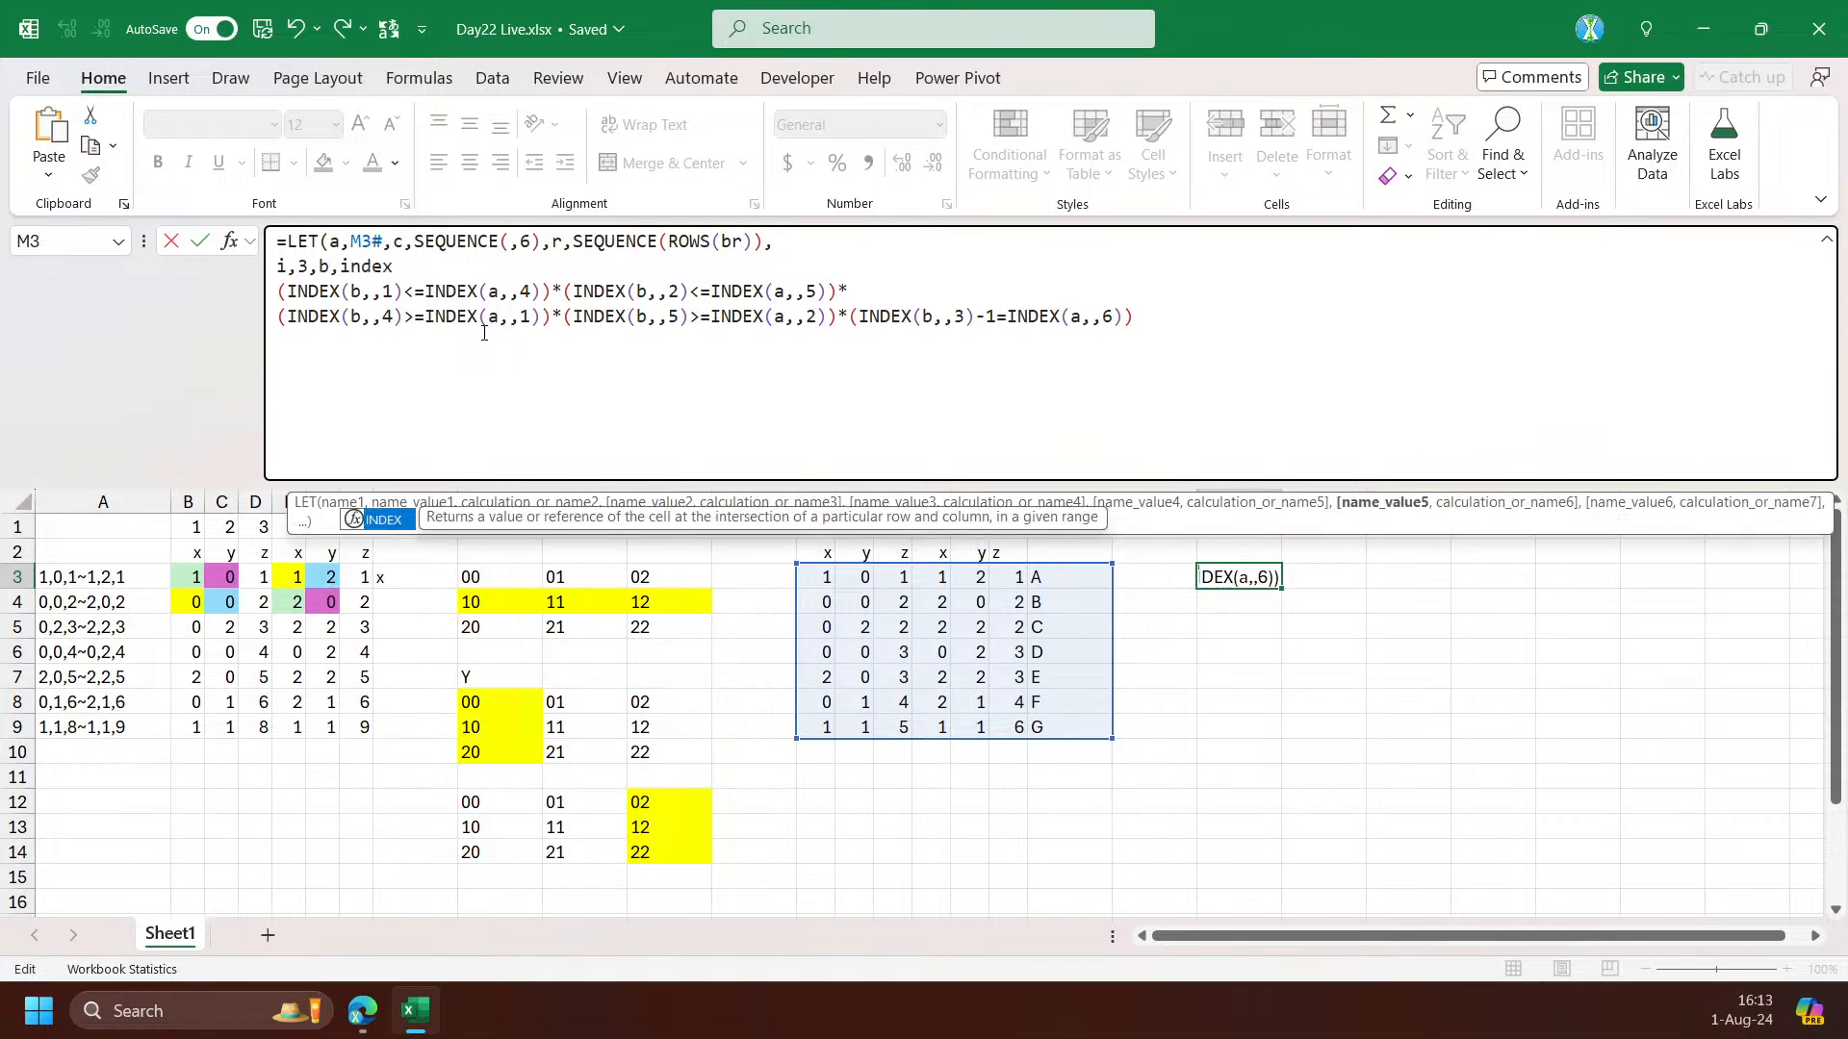
key(Tab)
text(a,i,),)
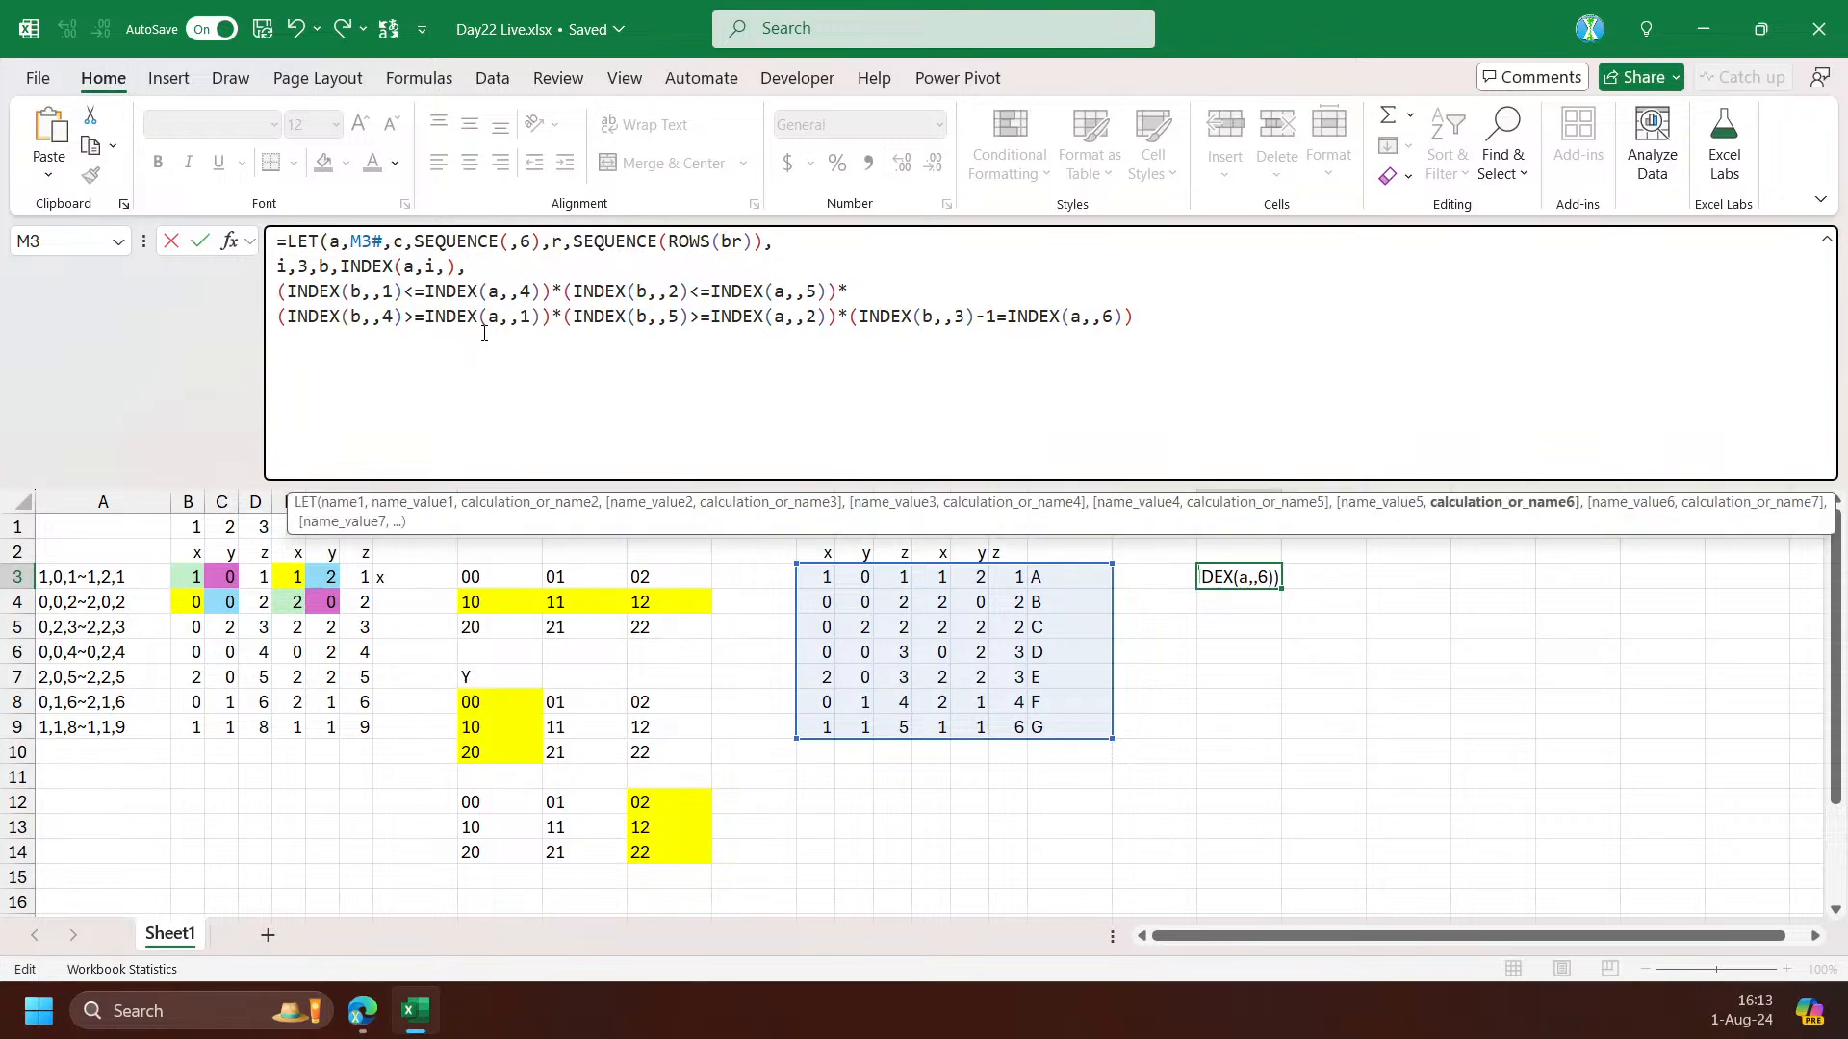
key(Return)
key(Return)
text())
key(Return)
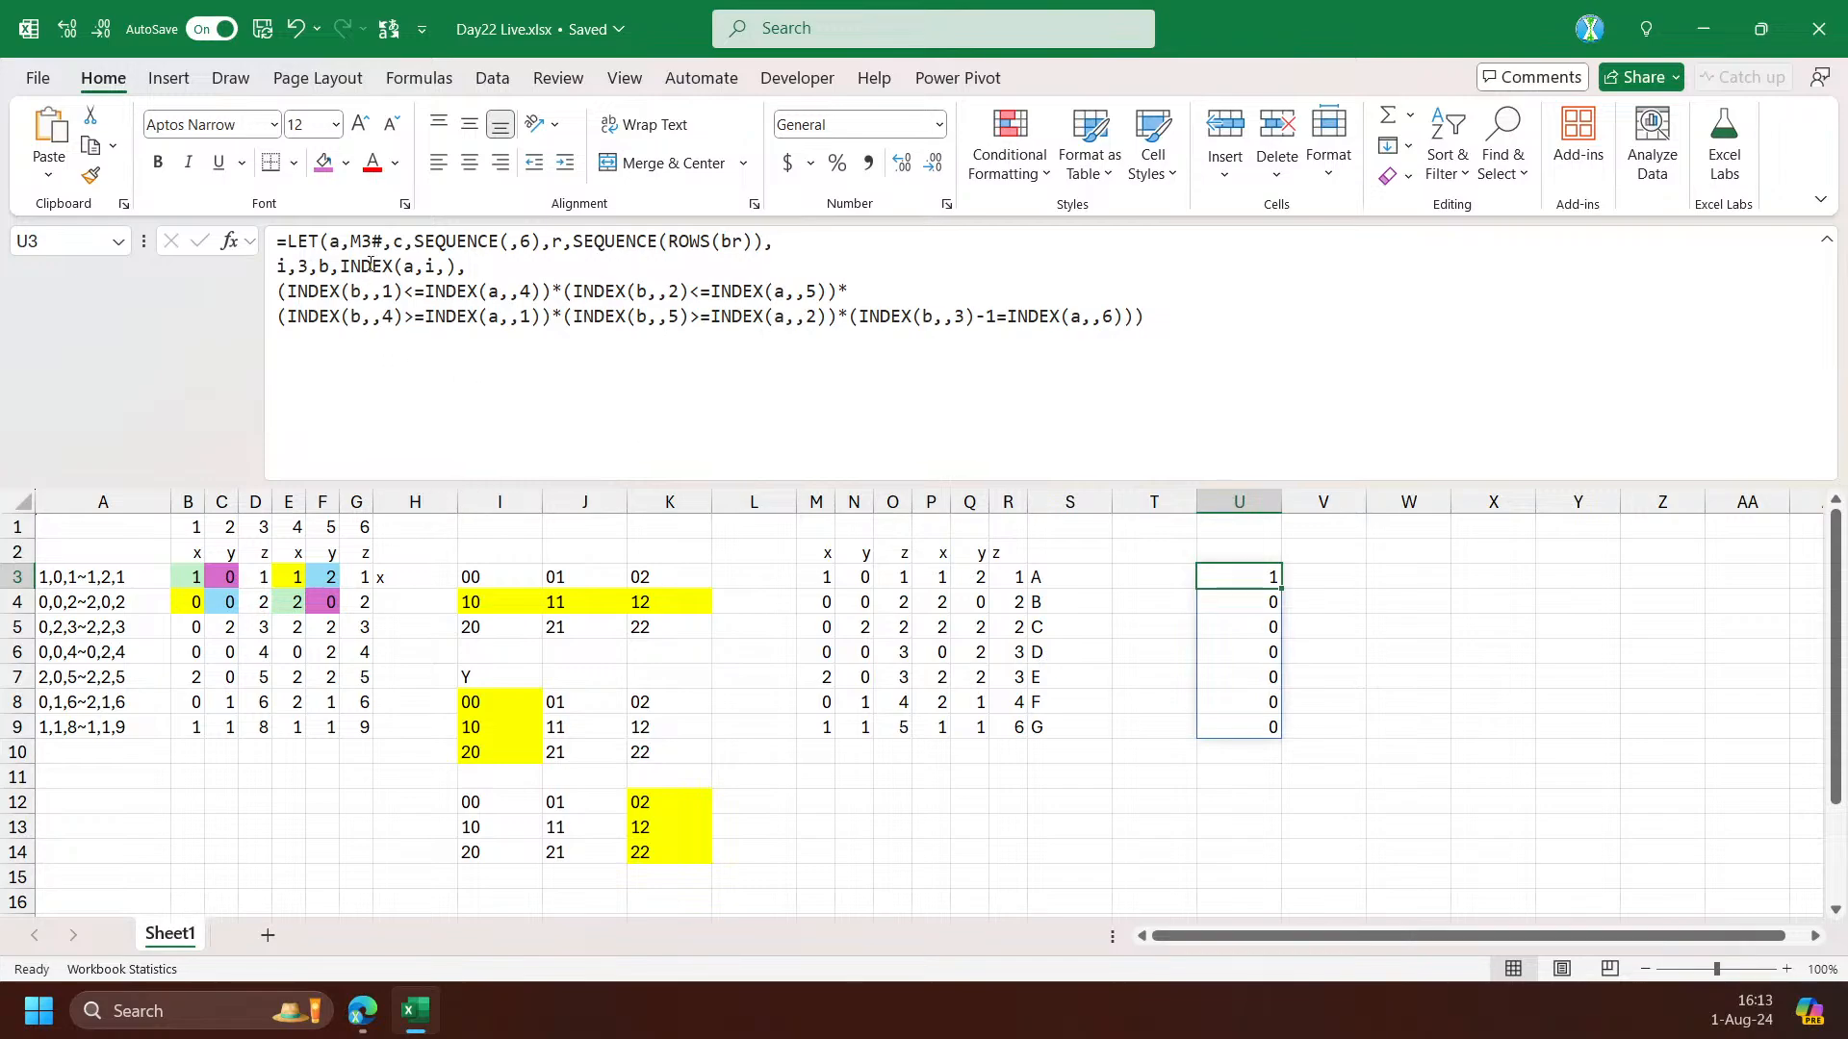
Set i to 4 in the U3 formula and compare the result with the labels in S4:S5
click(308, 268)
key(BackSpace)
text(4)
key(Return)
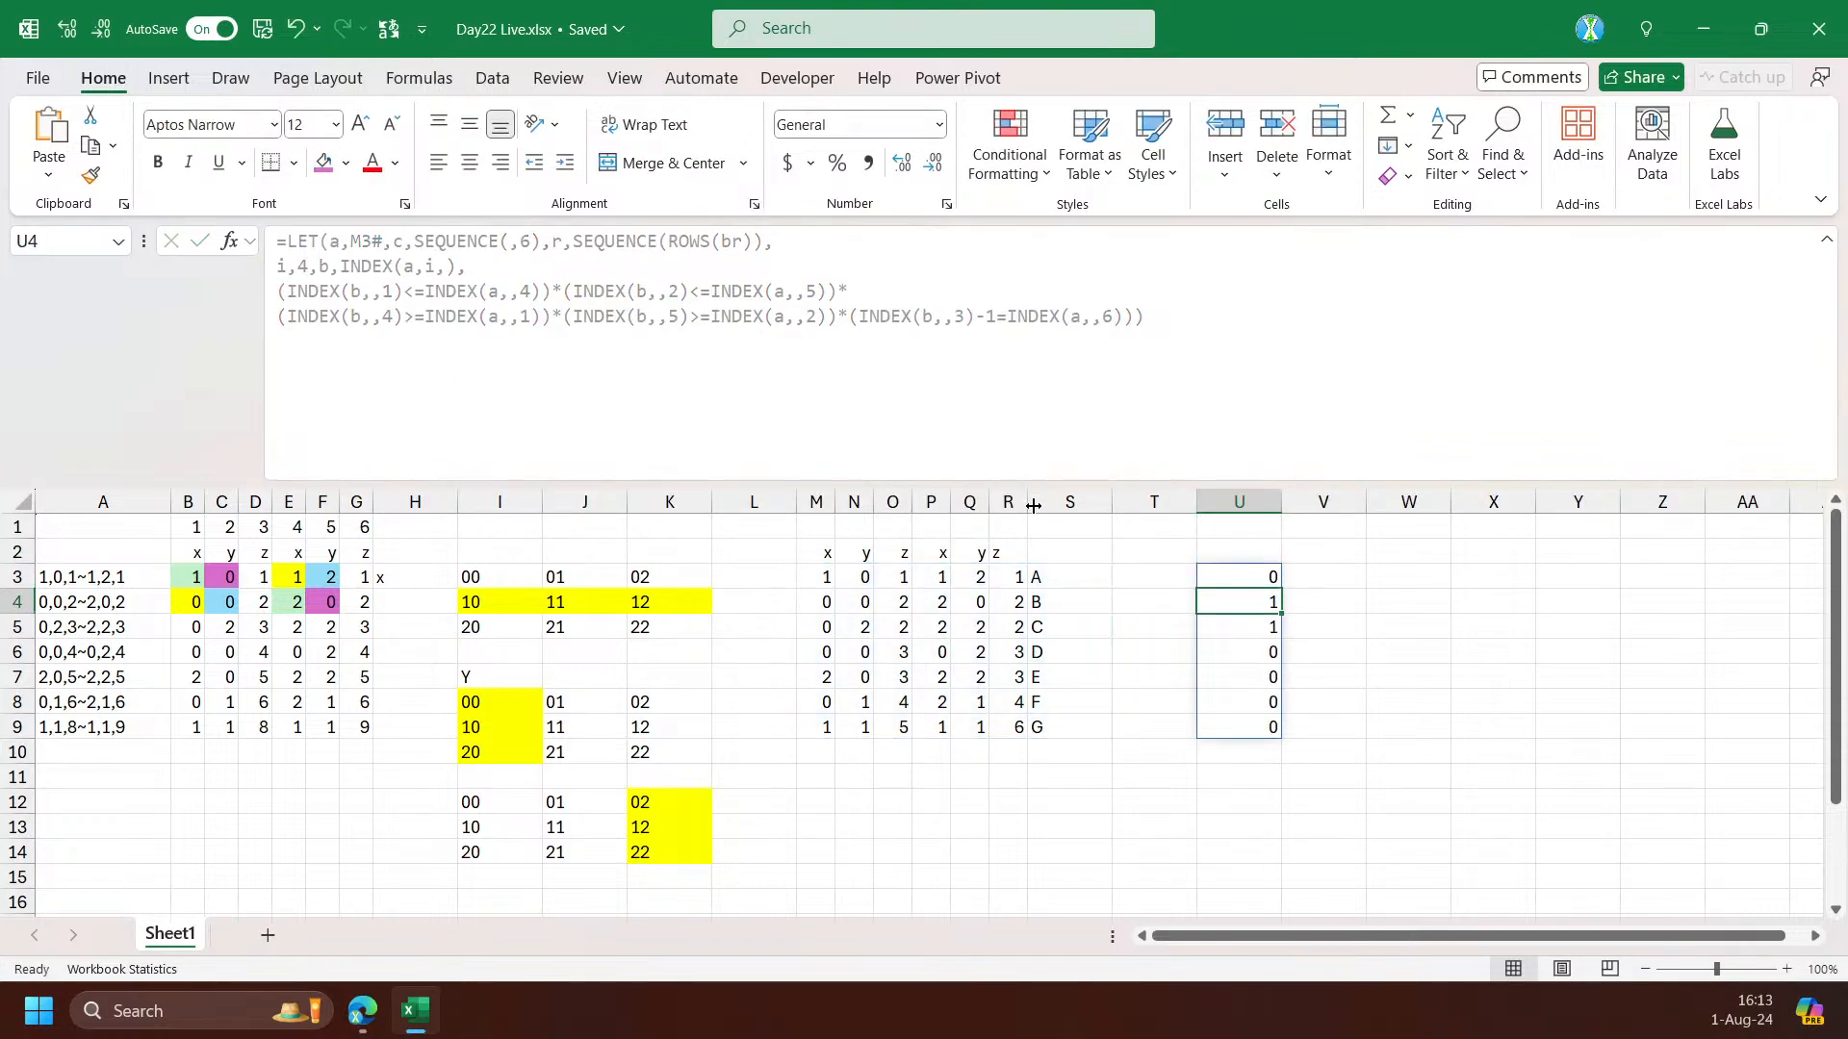
drag(1072, 598, 1065, 631)
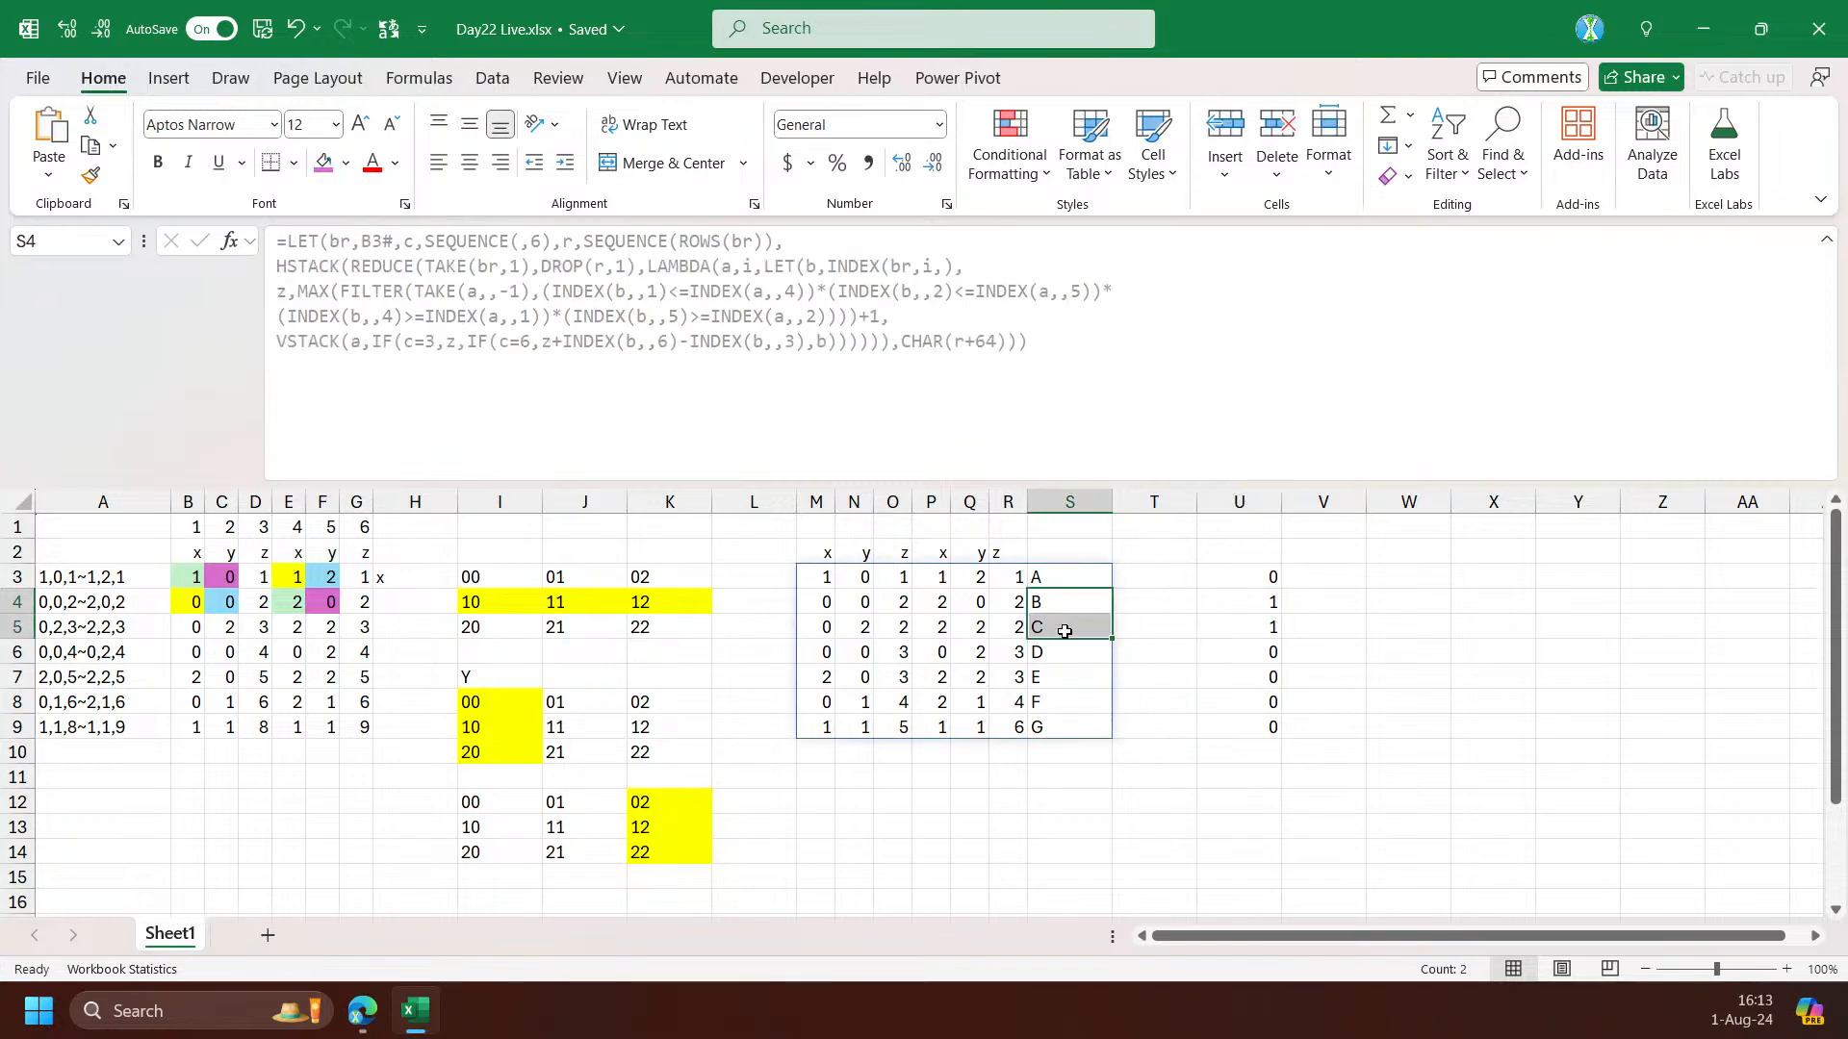
Wrap the overlap conditions in U3 in FILTER(TAKE(a,,-1),…) to return the labels of the supporting bricks
click(1243, 579)
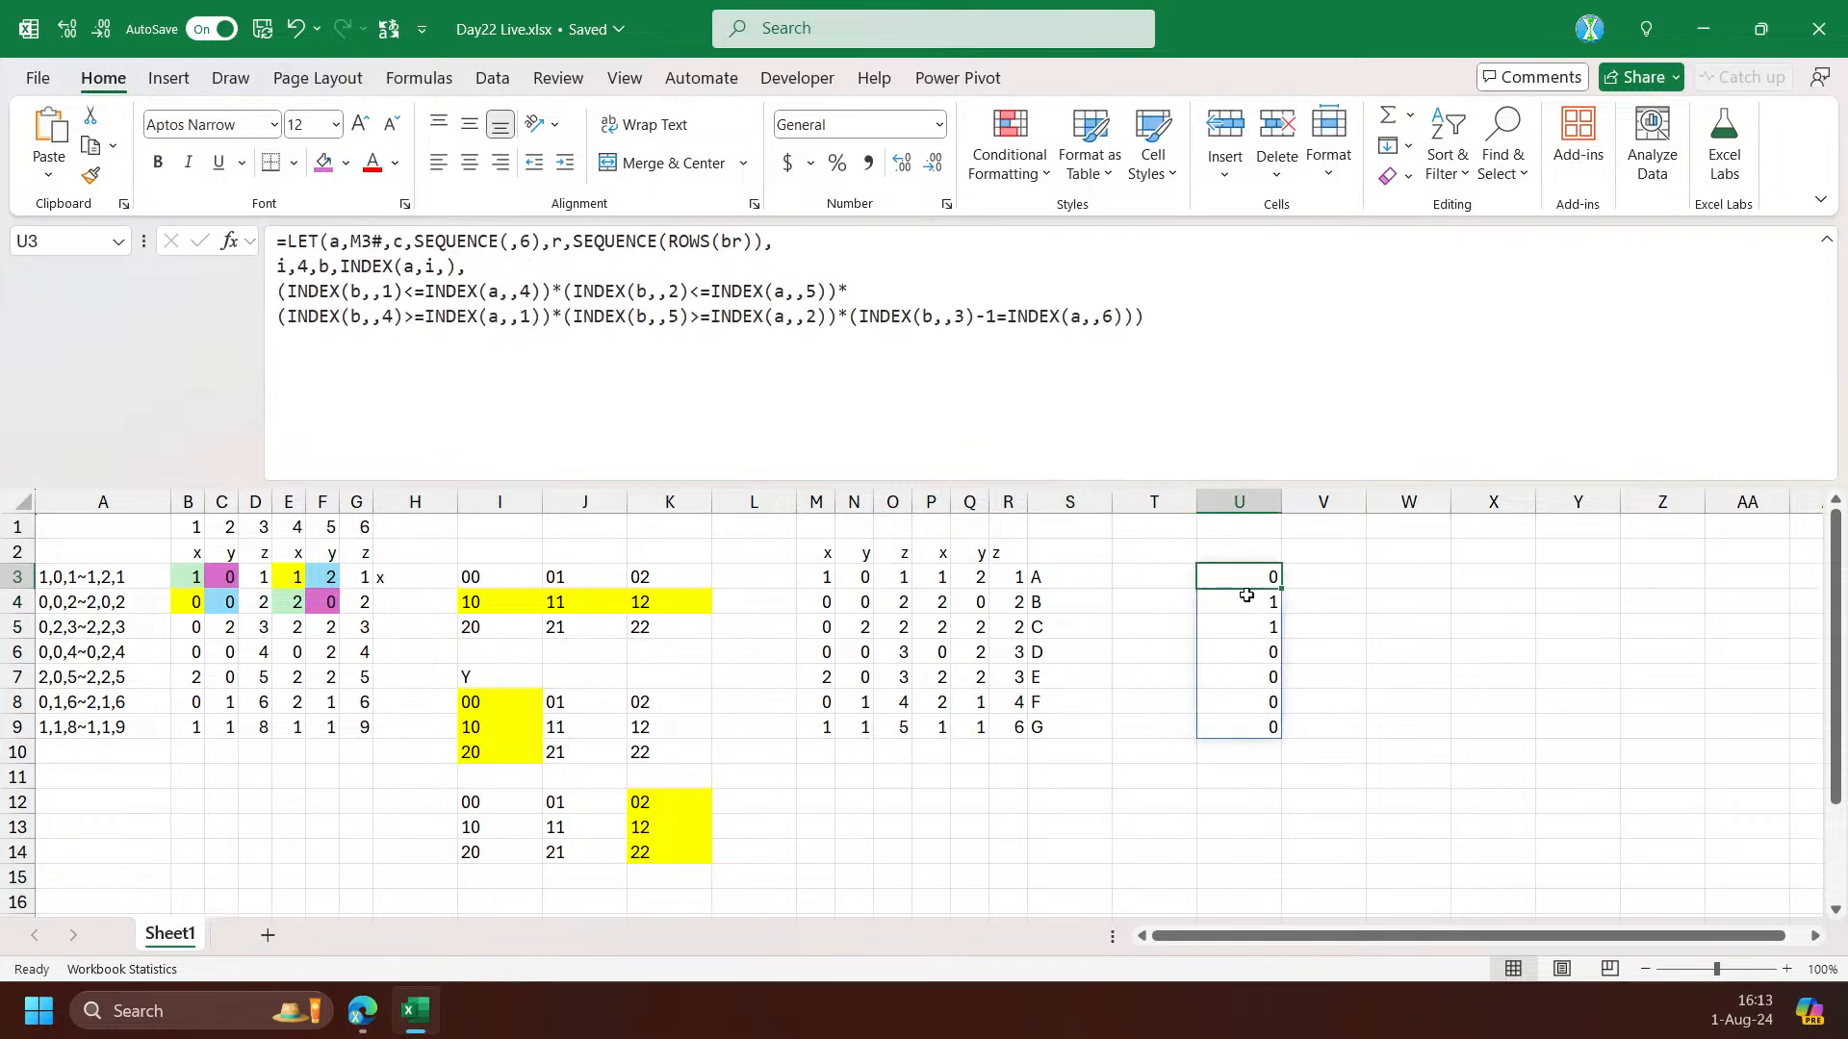
click(276, 291)
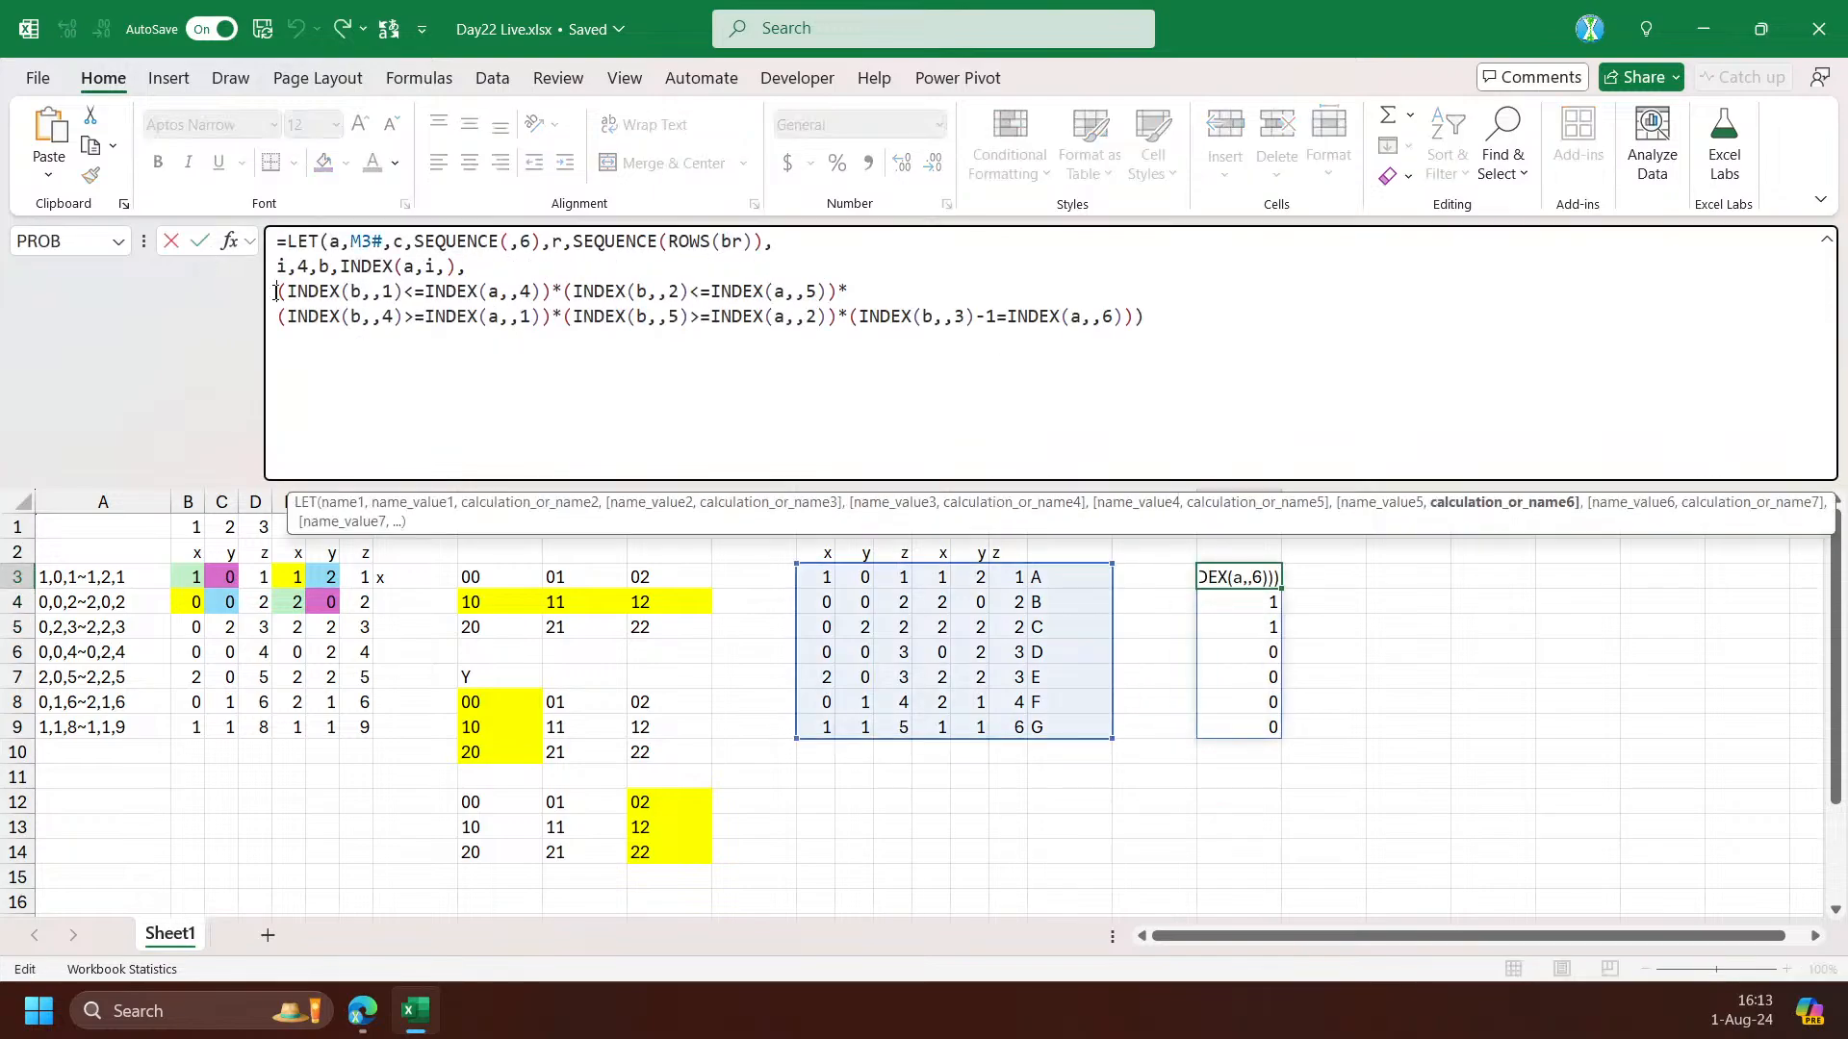
text(filter)
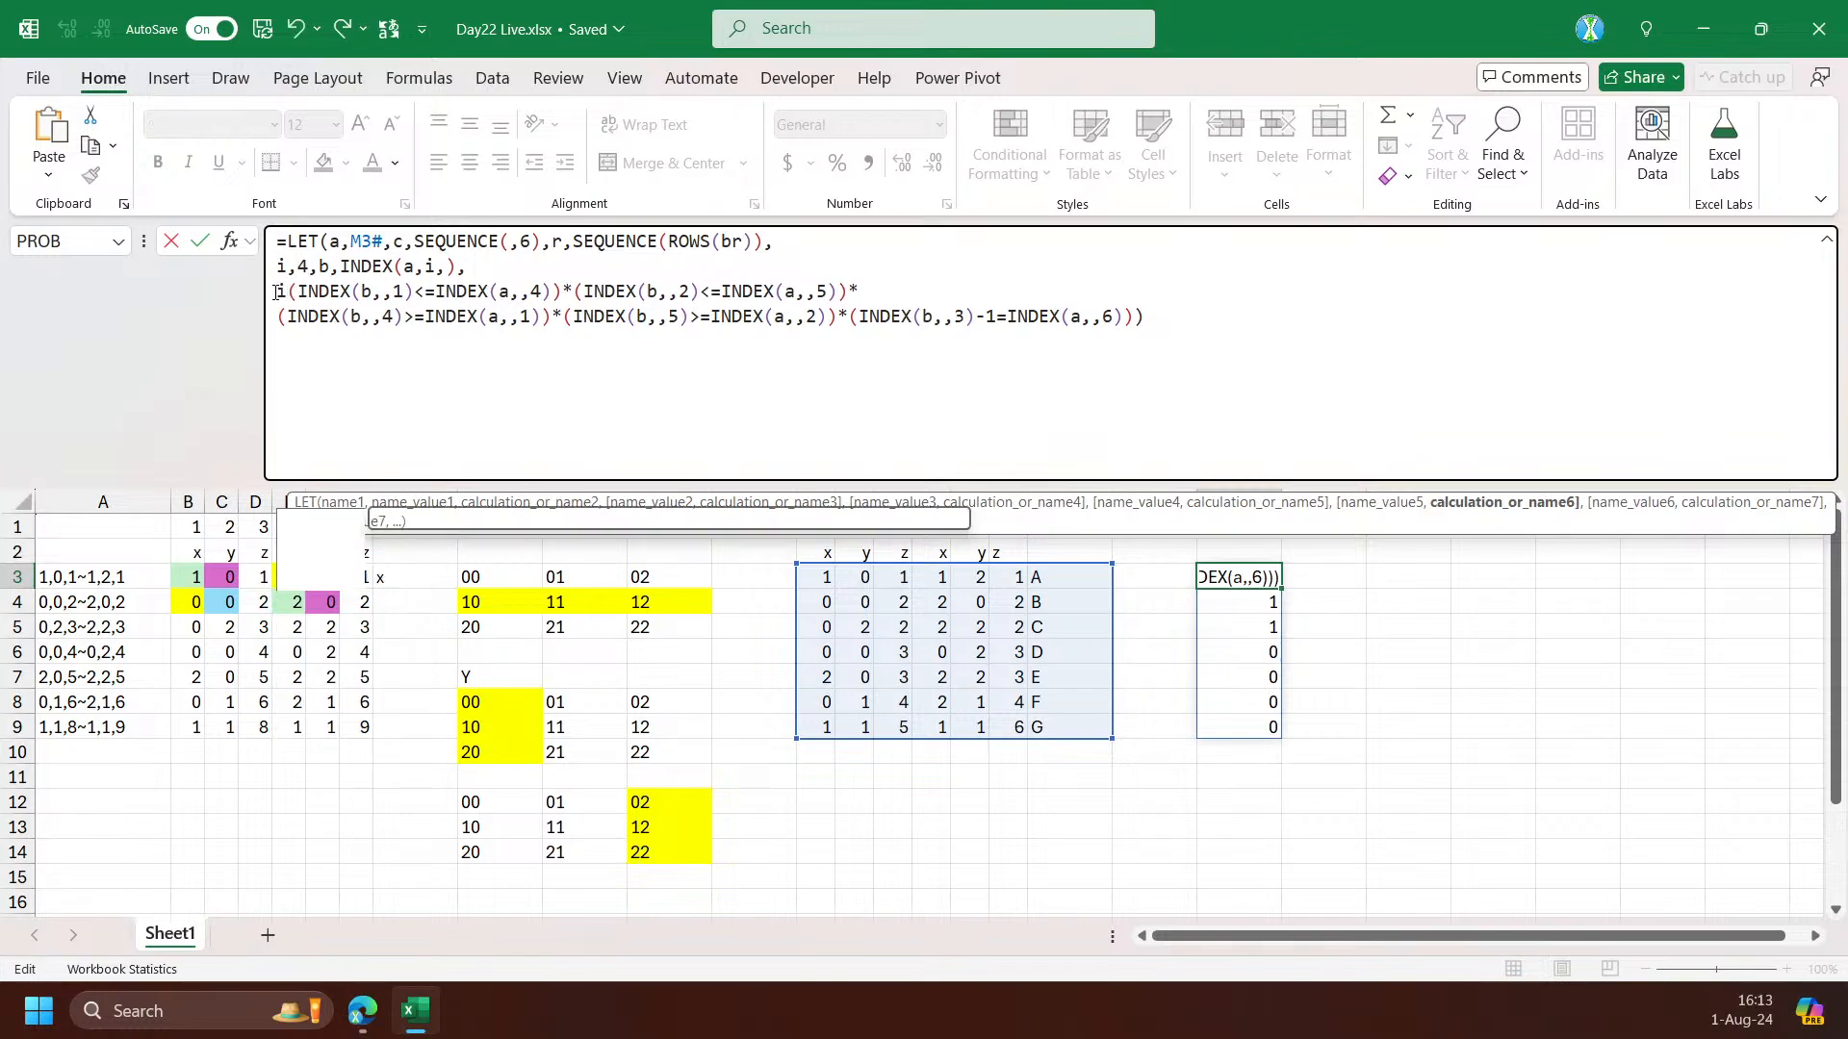
text(()
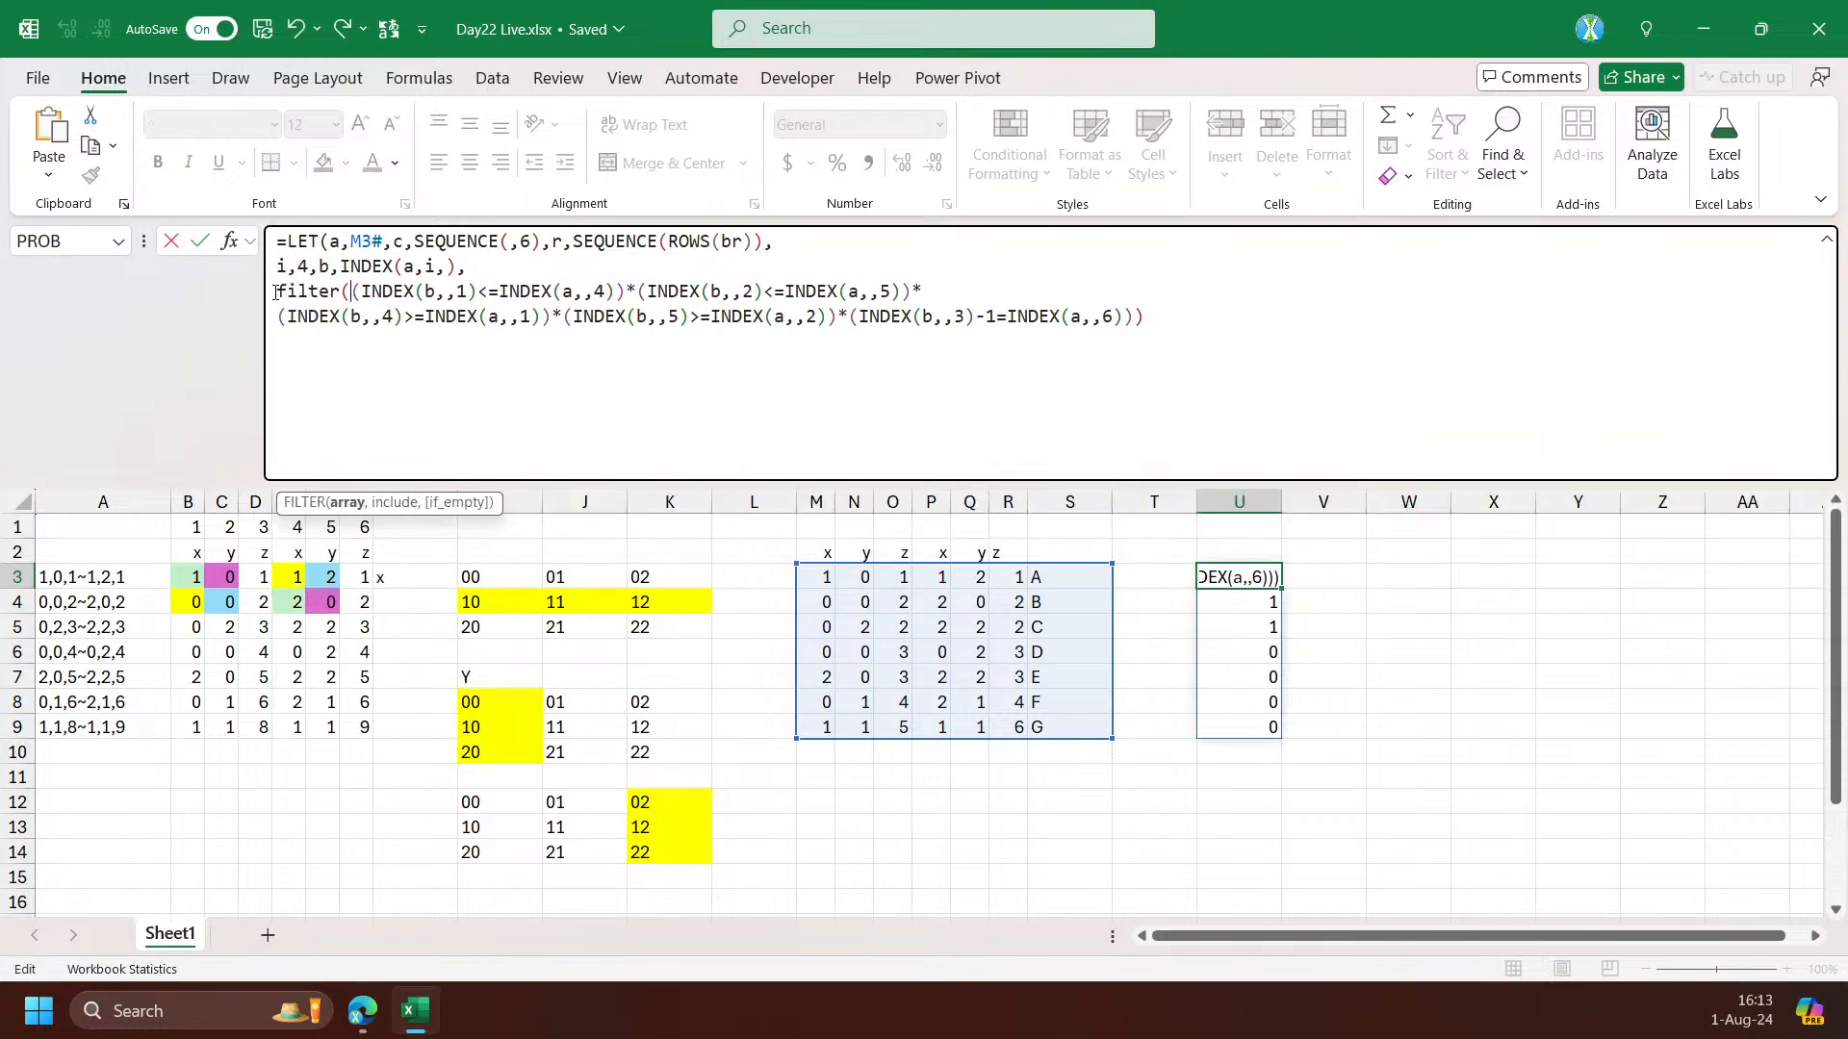
text(take)
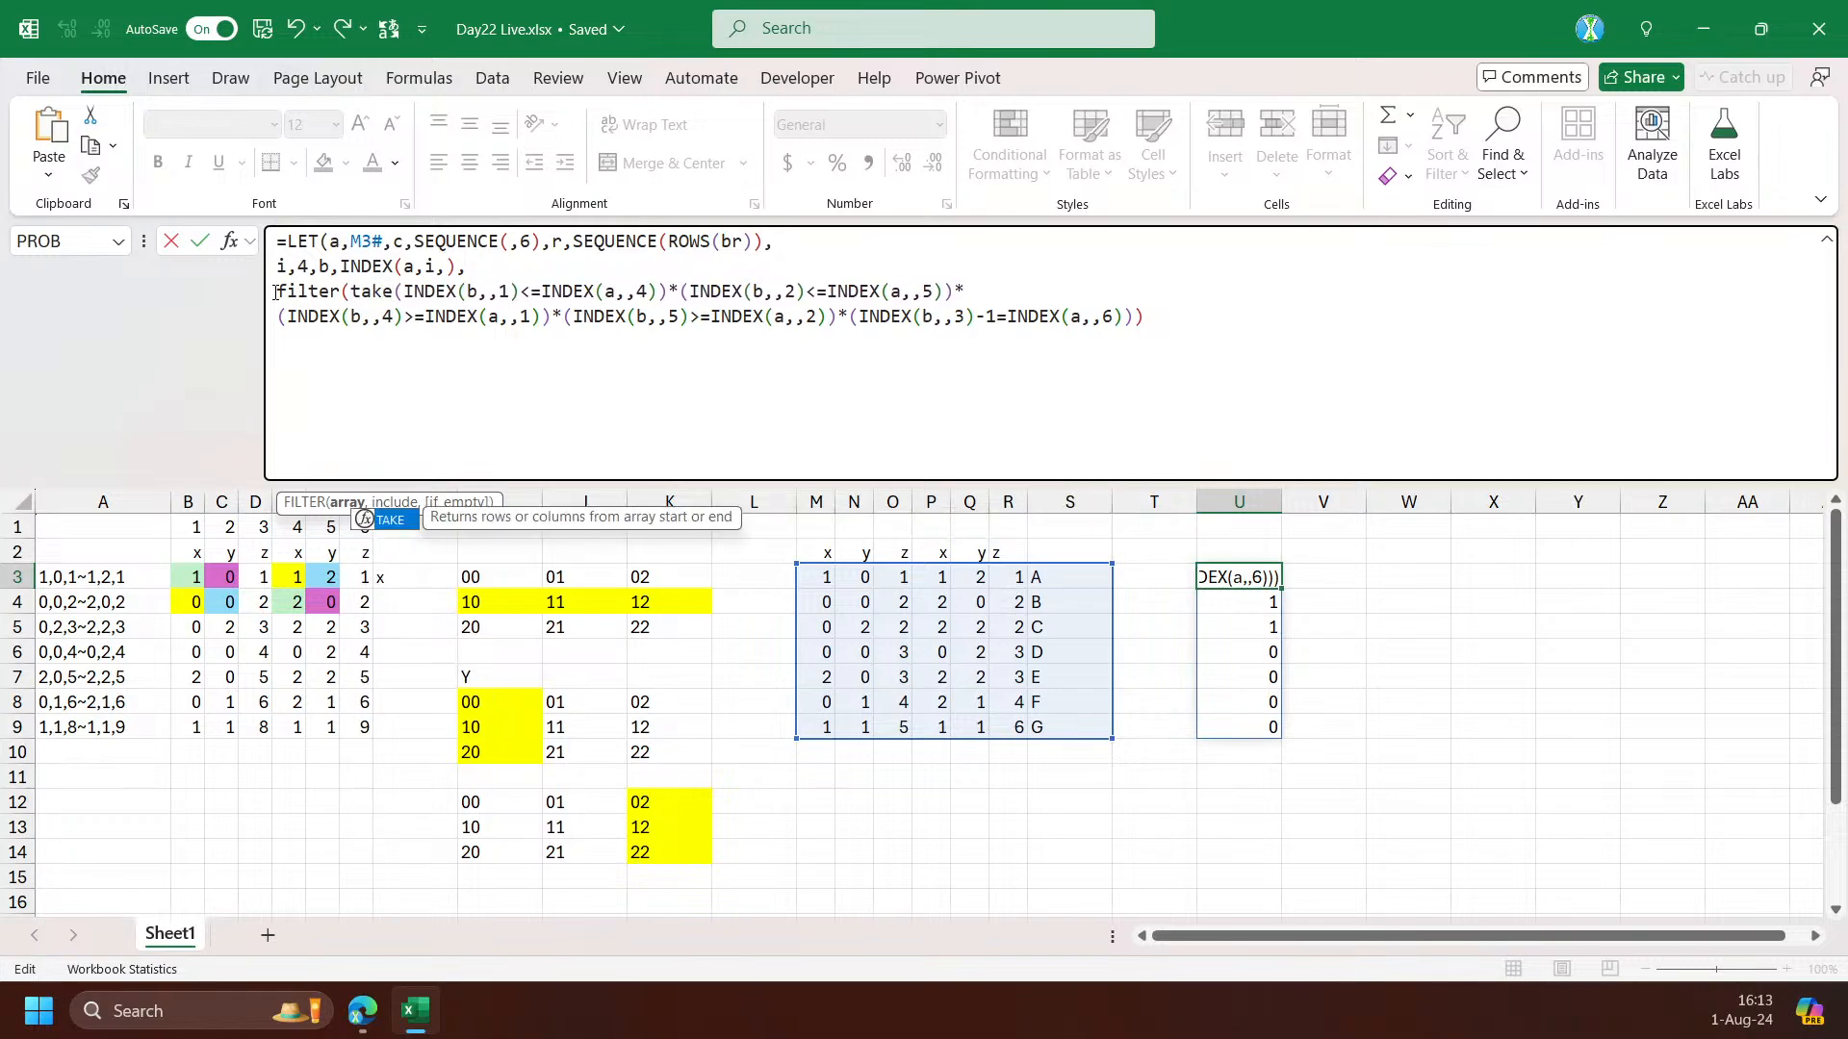
text((a,,-1)
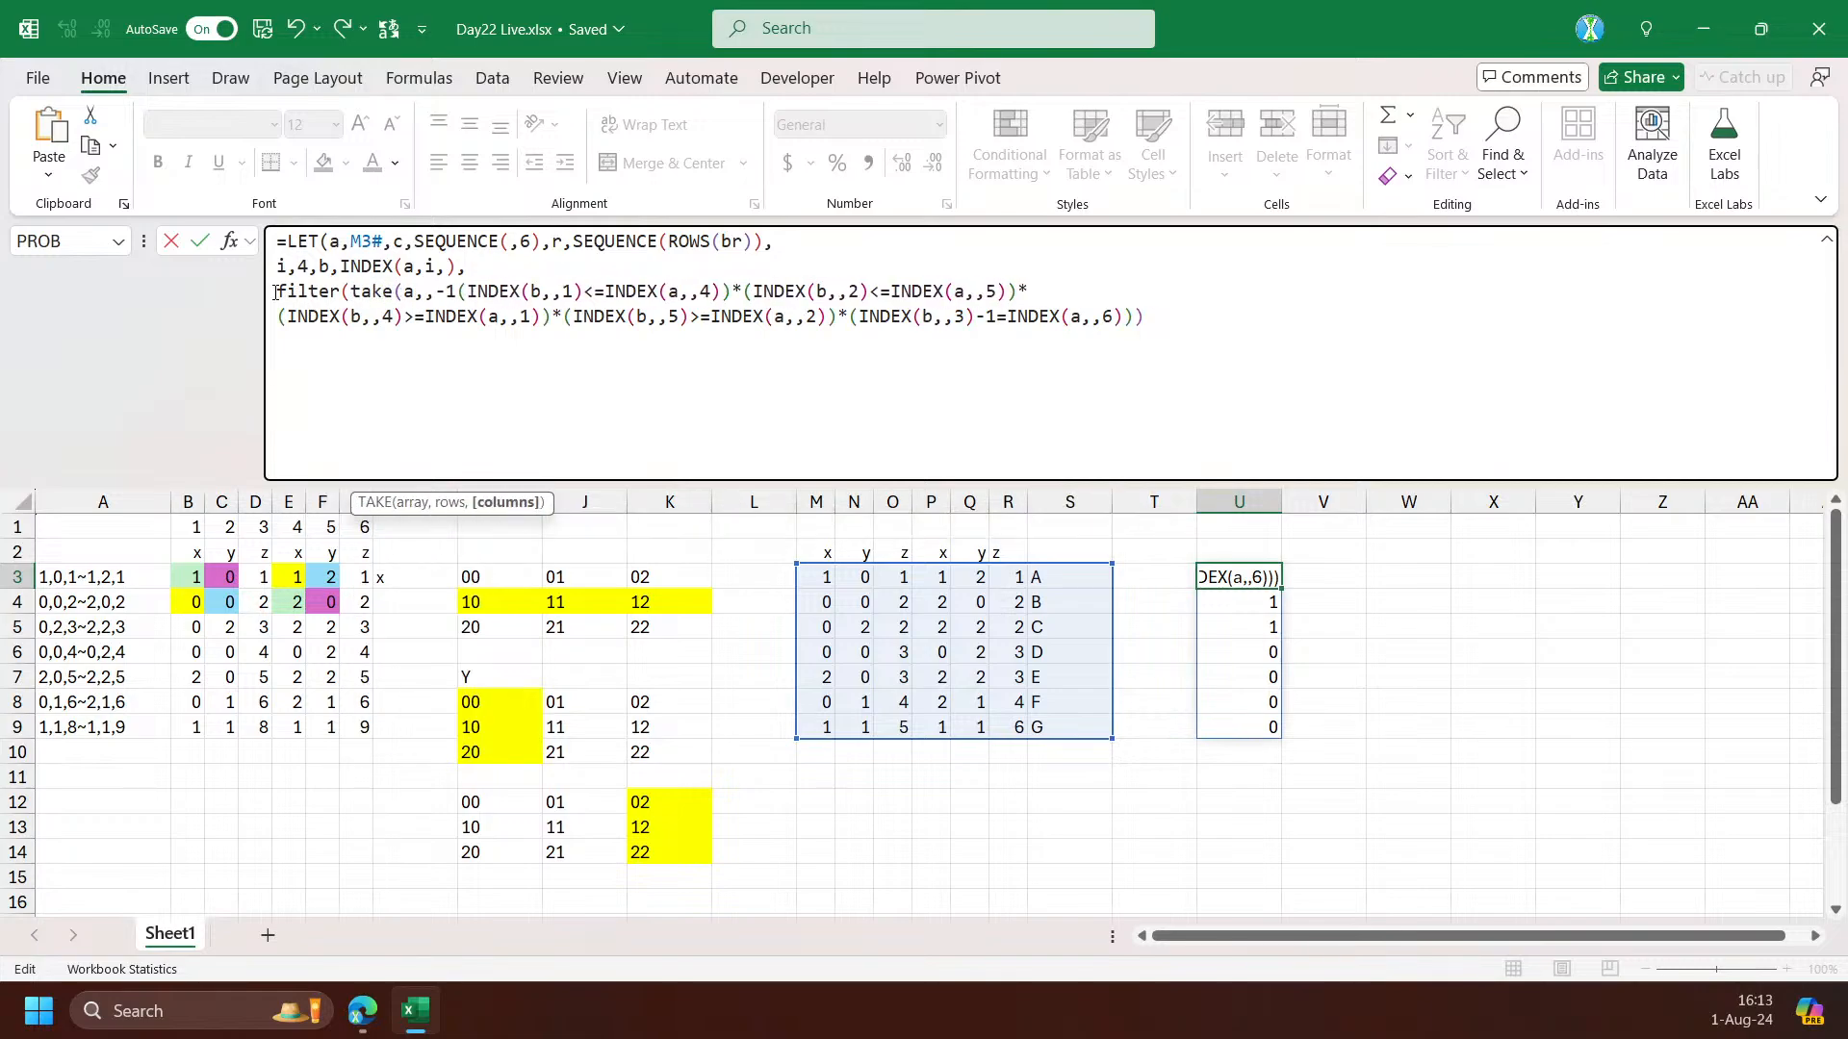
text(),)
key(Down)
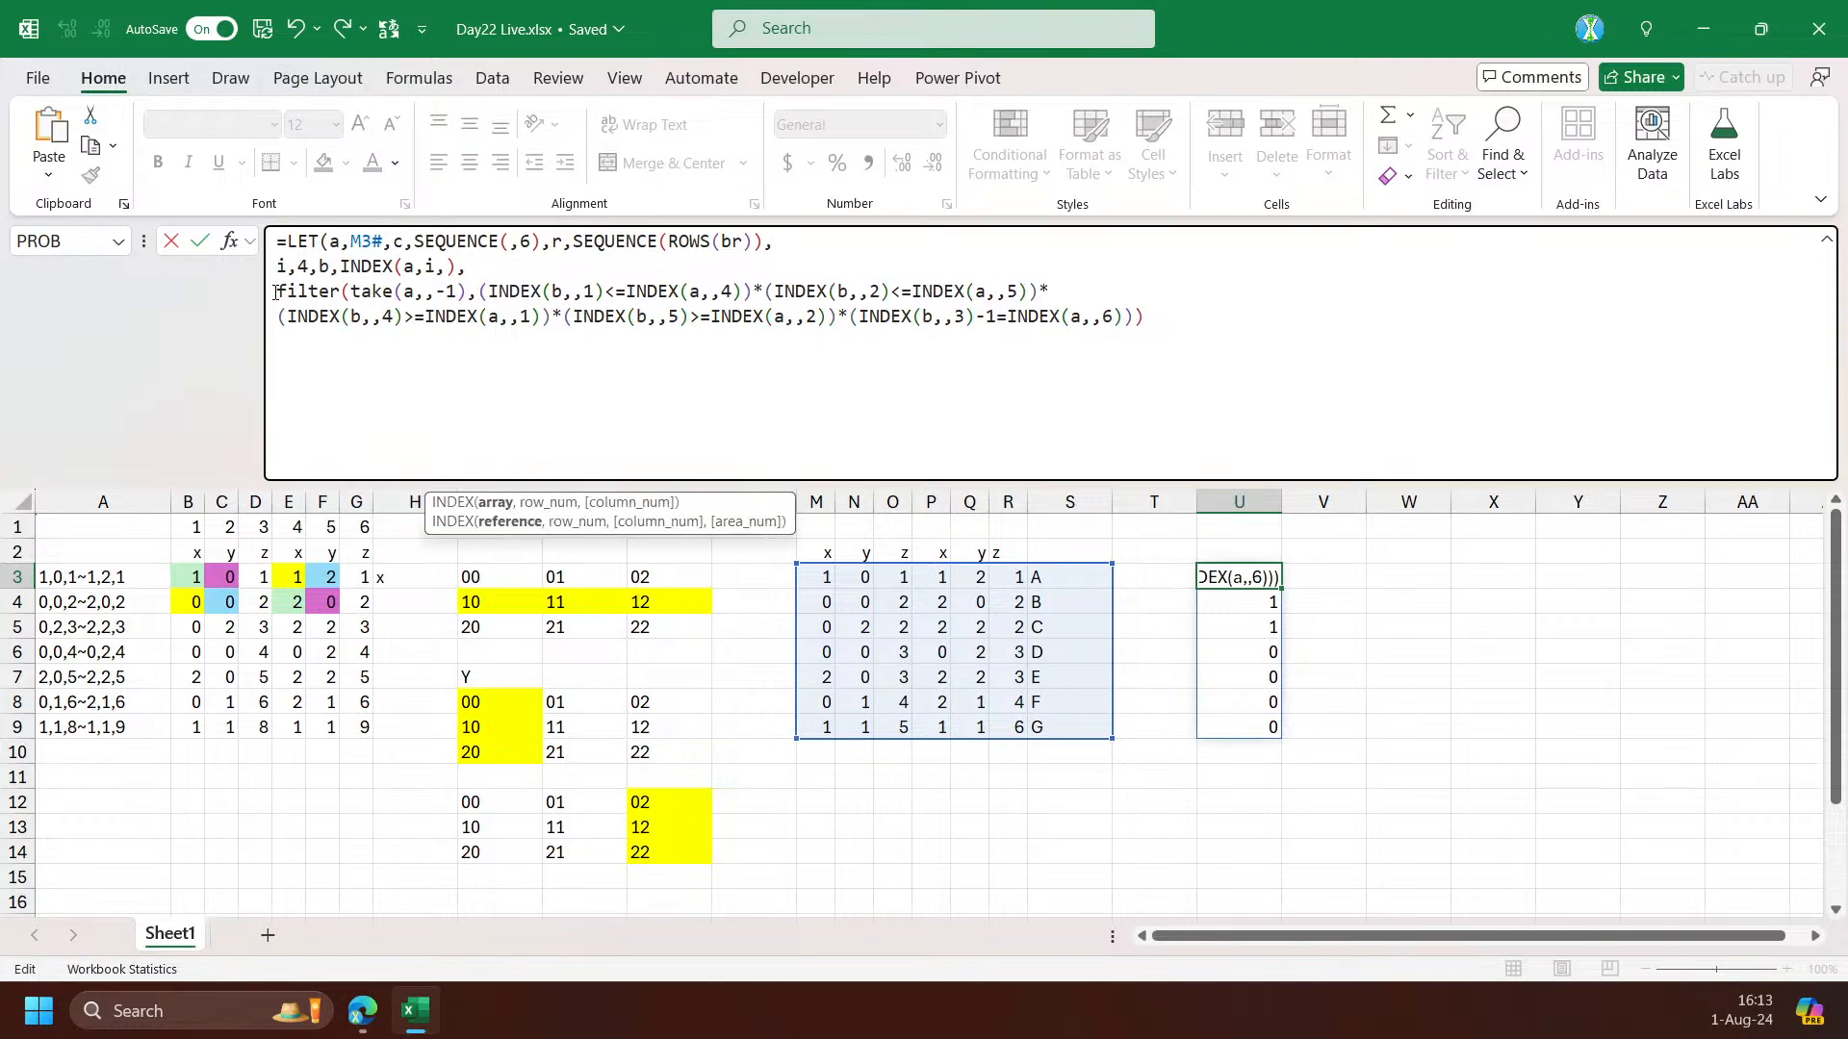
key(End)
text())
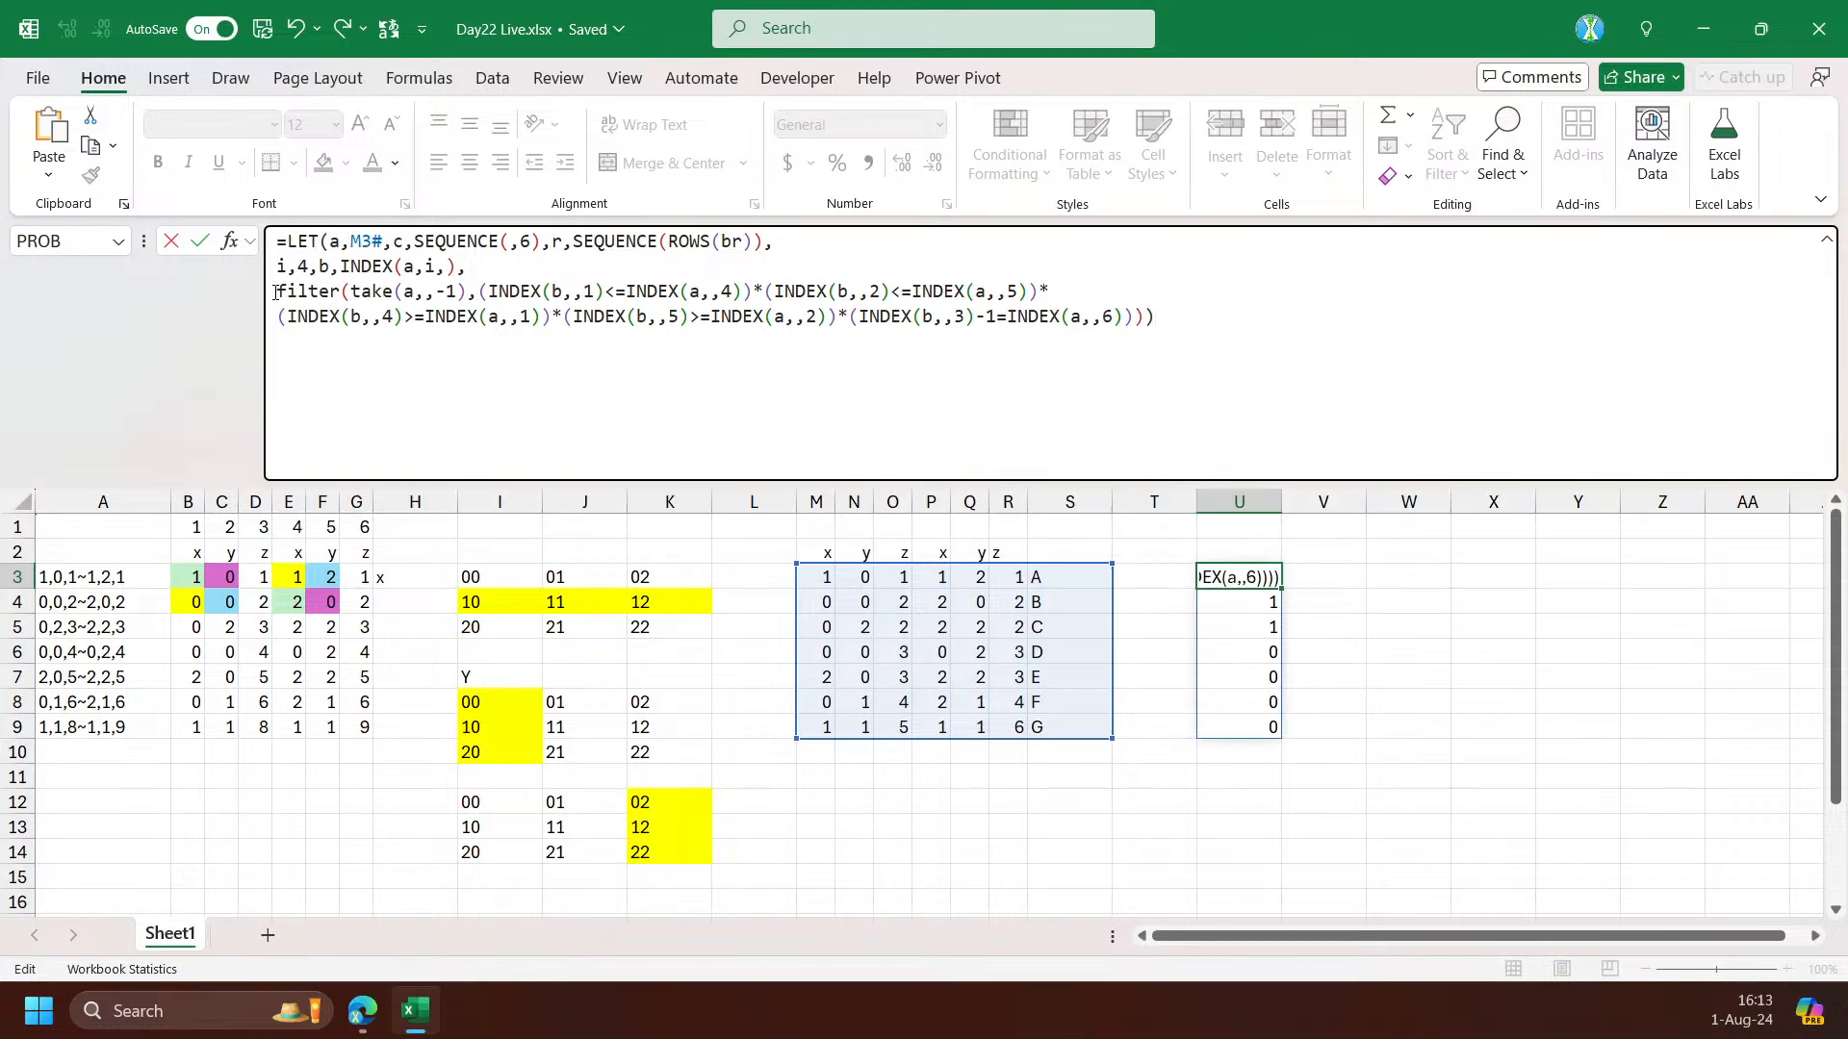
key(ctrl+Return)
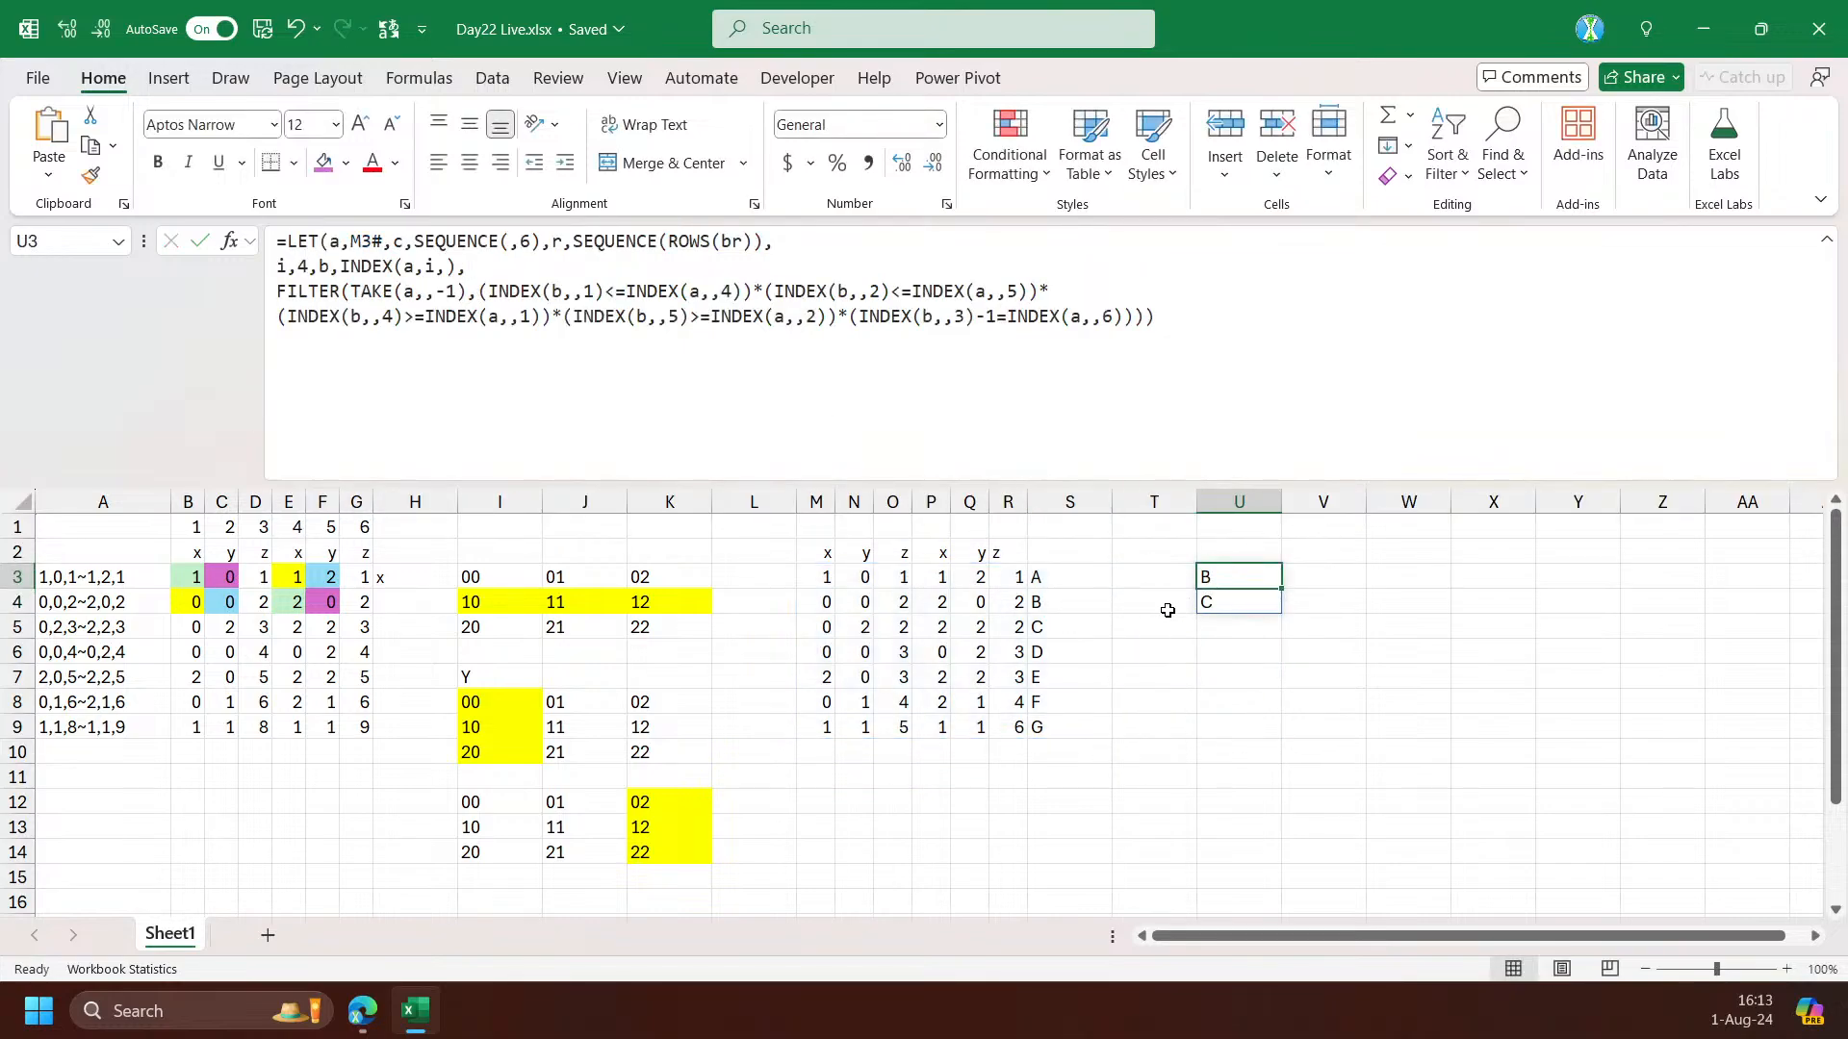
Wrap the FILTER in U3 in CONCAT to join the supporting labels into one text
click(277, 294)
text(concat)
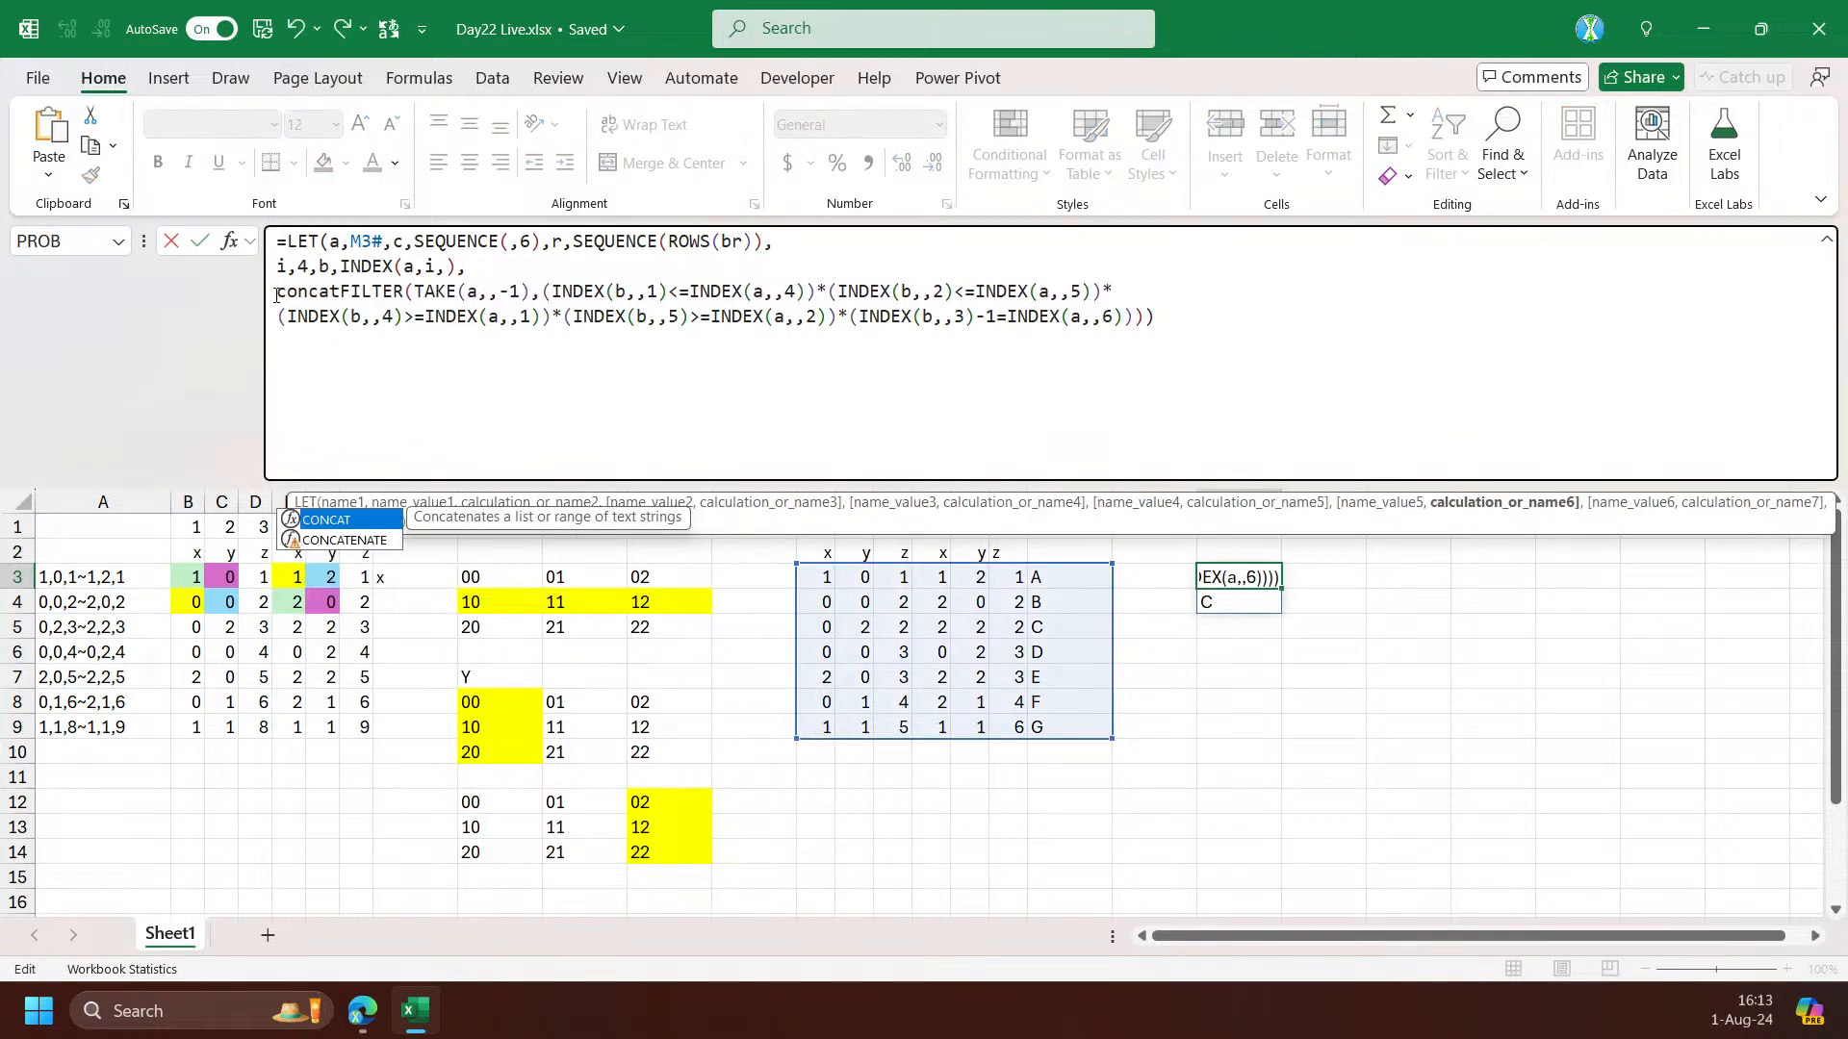
key(Tab)
key(Down)
key(End)
text())
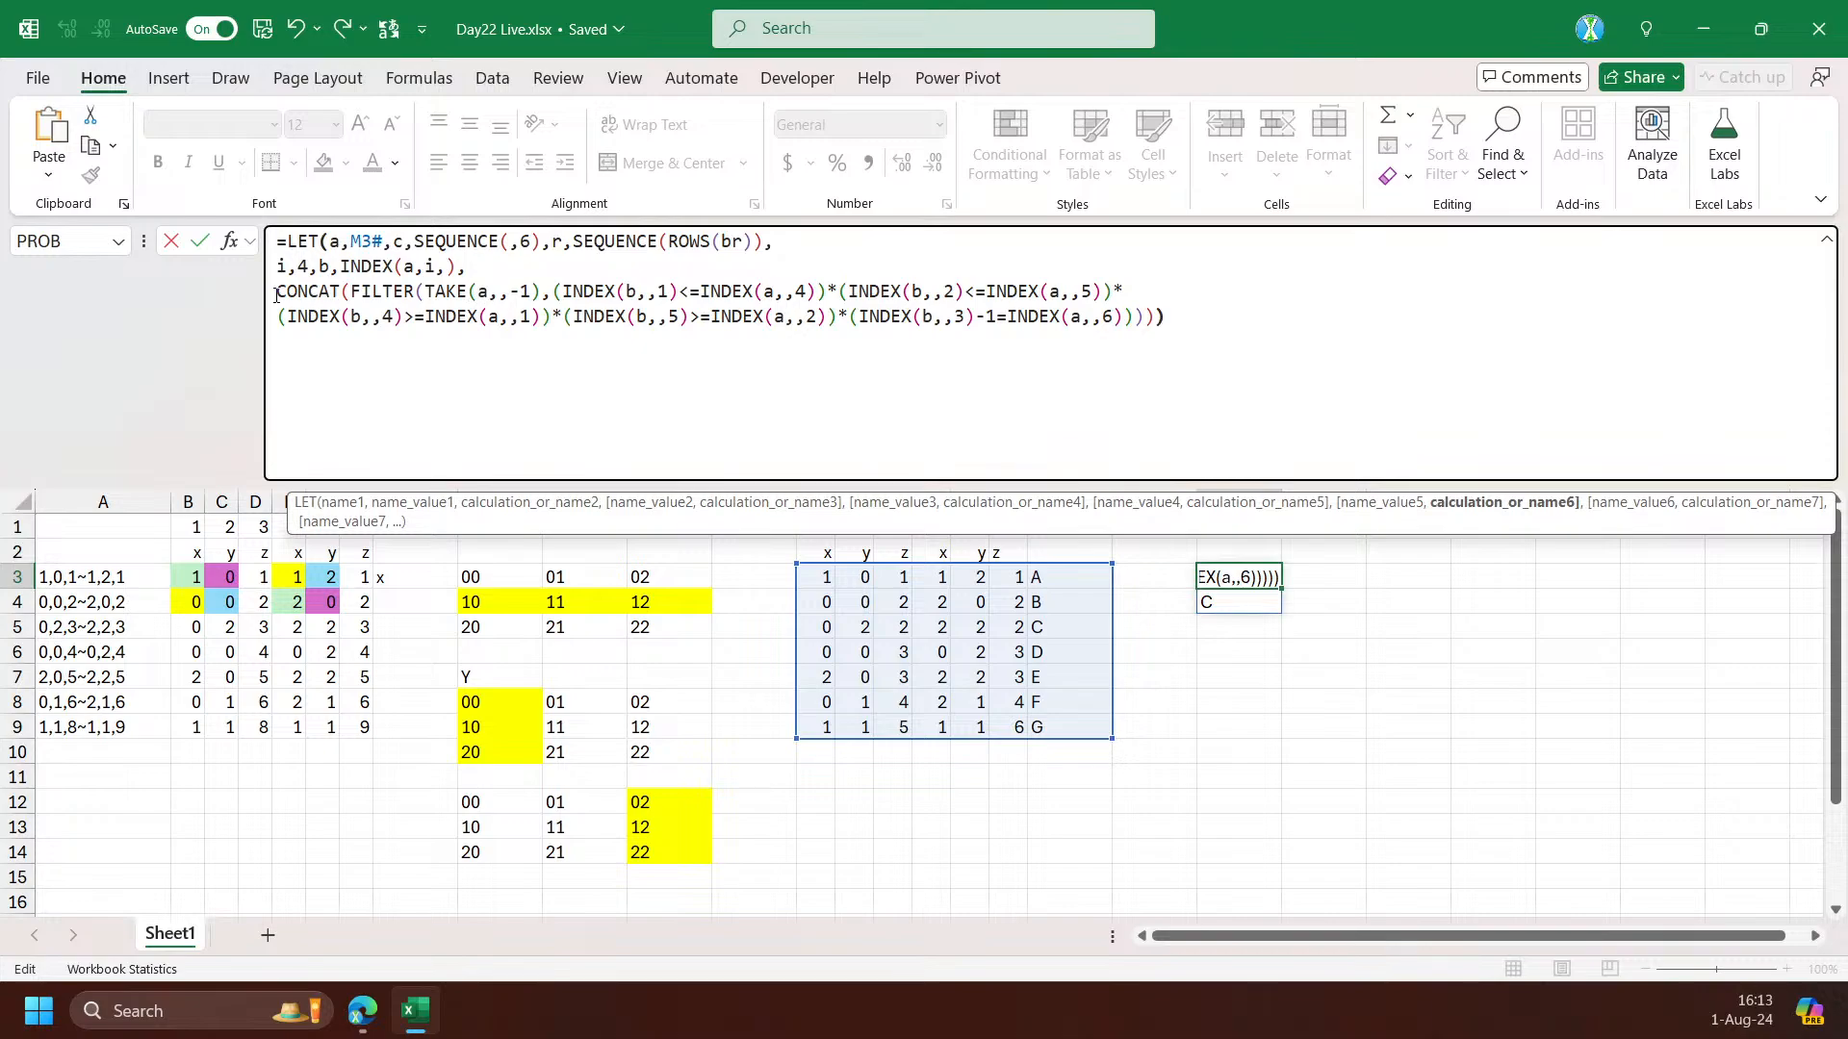
key(Return)
Replace the fixed i,4 definition in U3 with MAP(r,LAMBDA(i,LET( ahead of b,INDEX(a,i,), on its own line
double_click(302, 265)
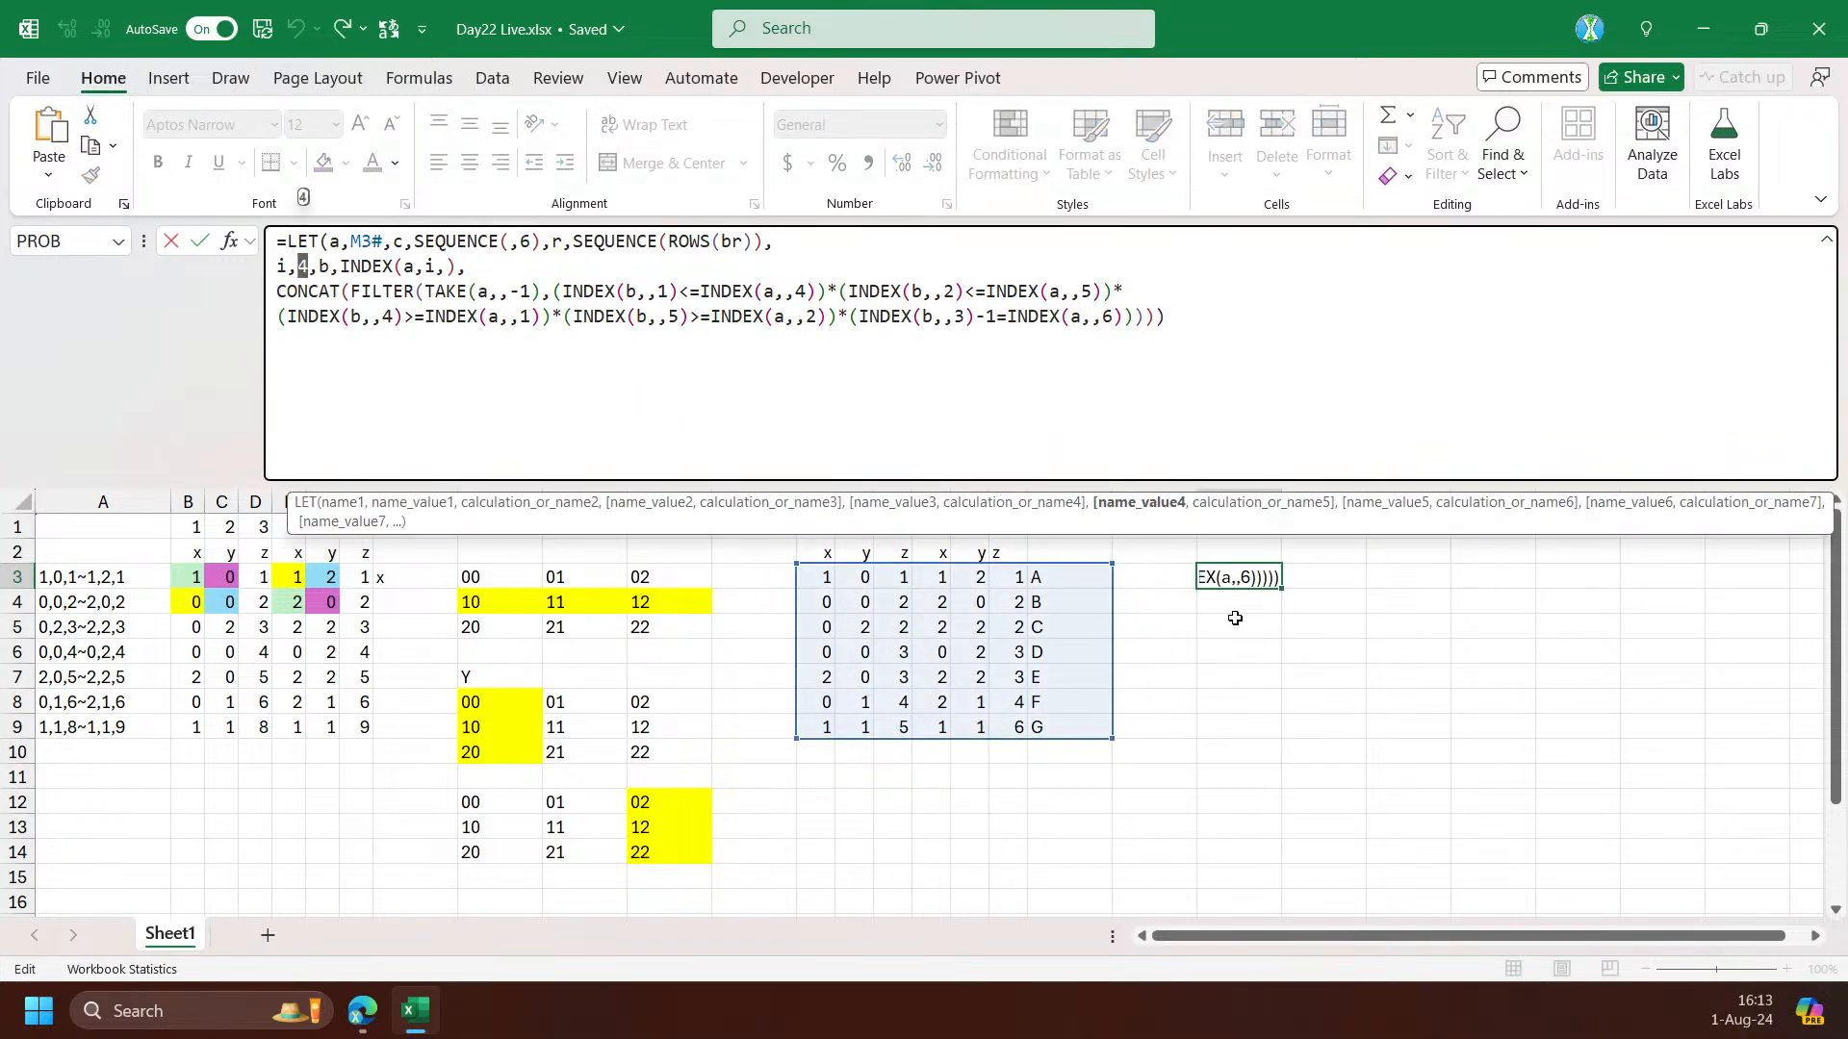
click(827, 251)
key(alt+Return)
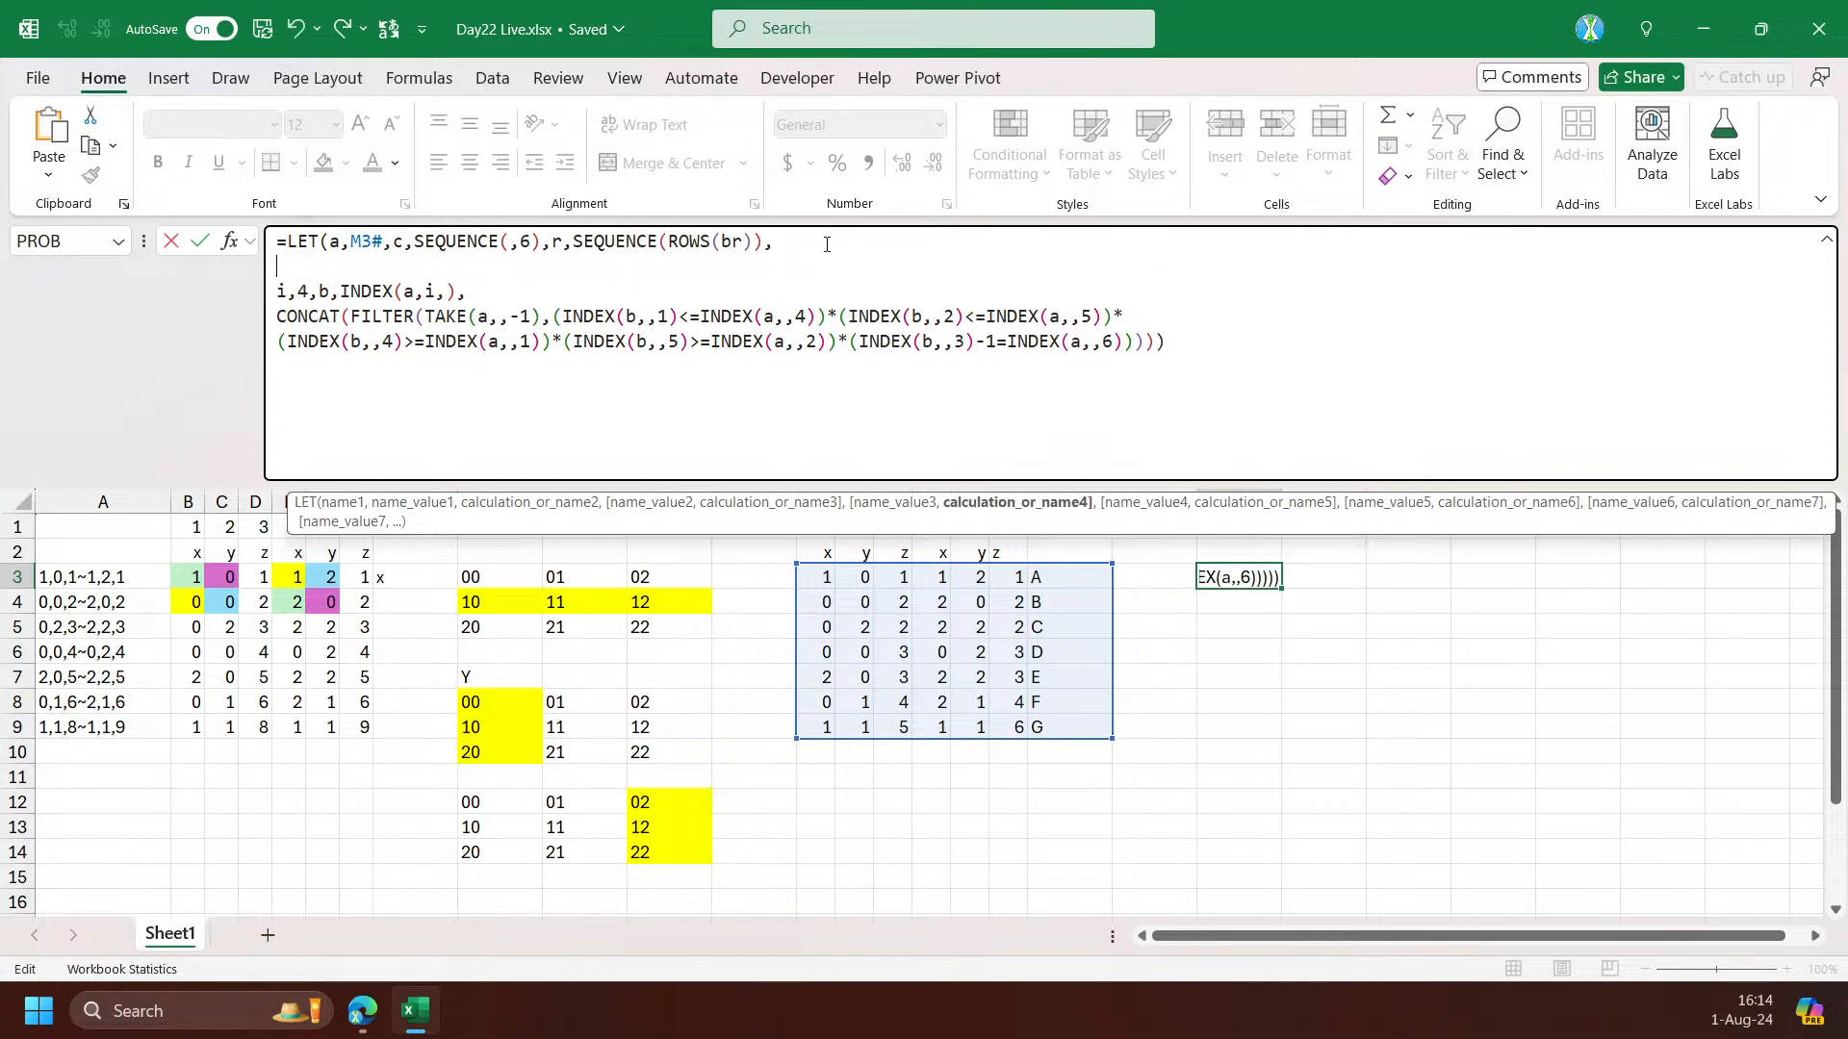
text(map)
key(Tab)
text(r)
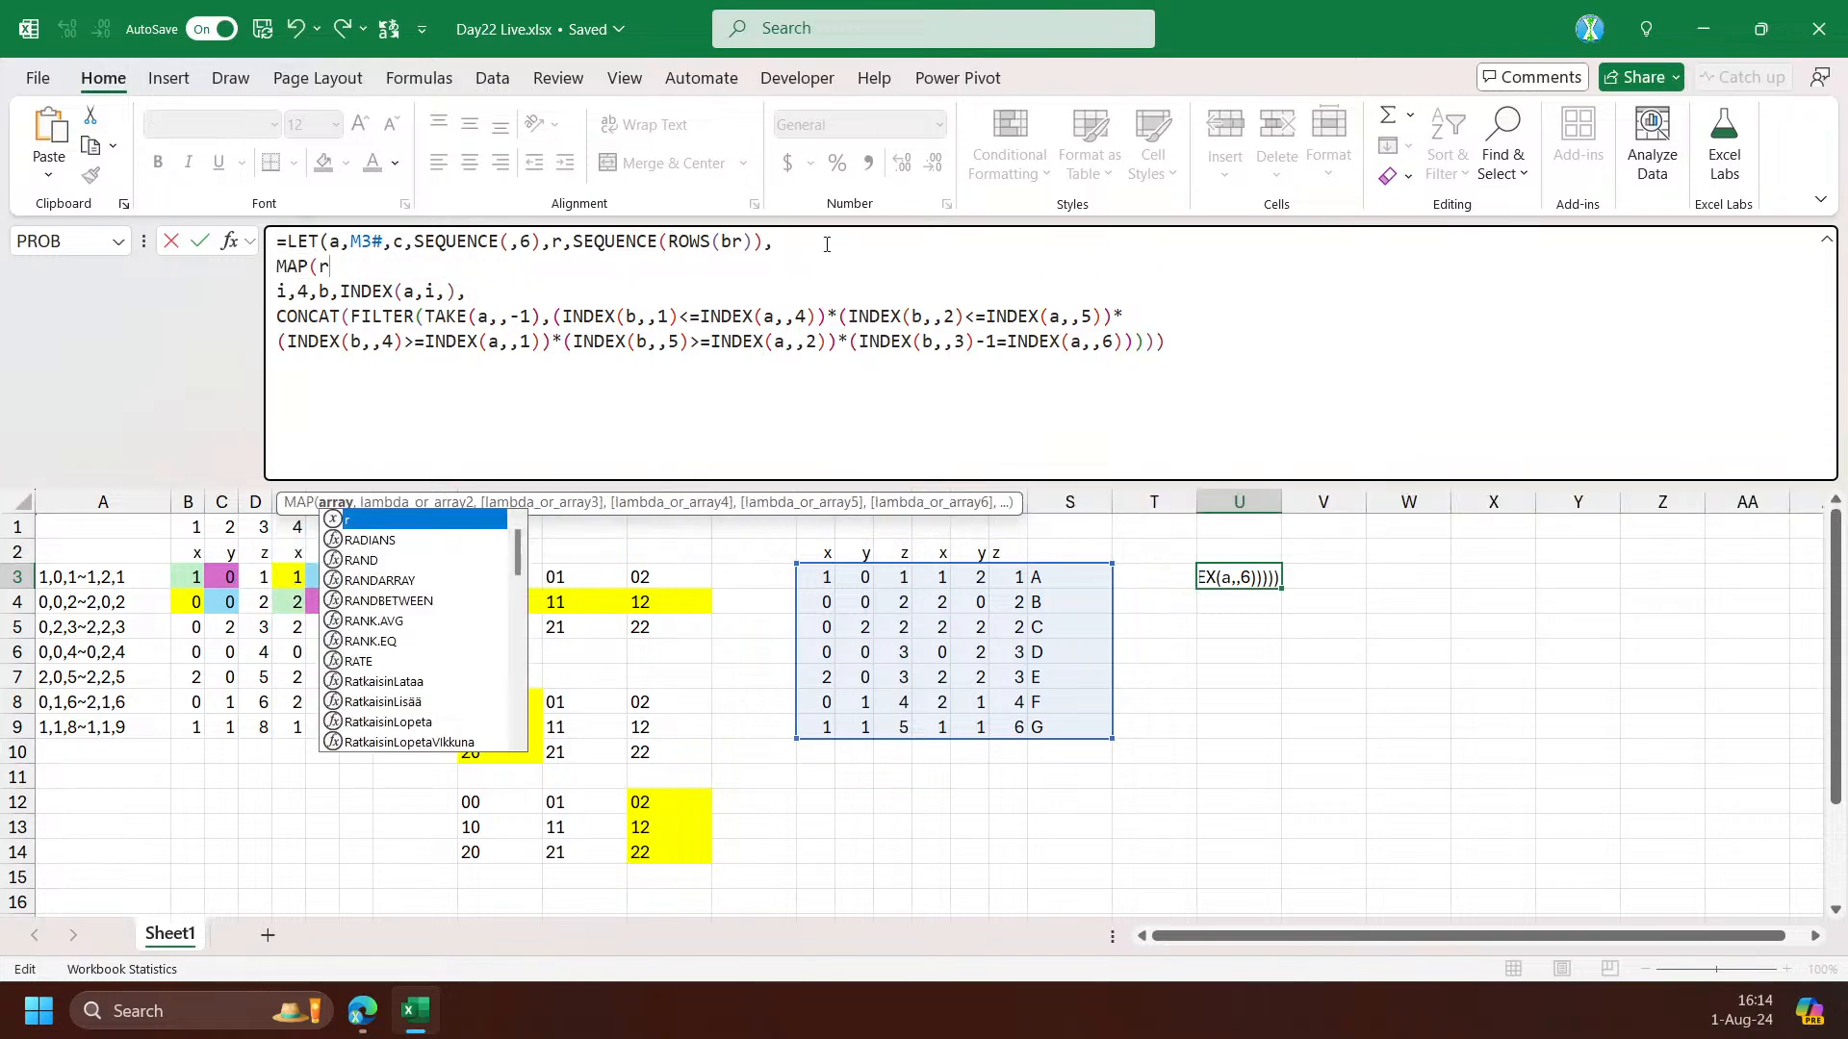
text(,lam)
key(Tab)
text(i,let)
key(Tab)
key(Delete)
drag(523, 267, 479, 266)
key(BackSpace)
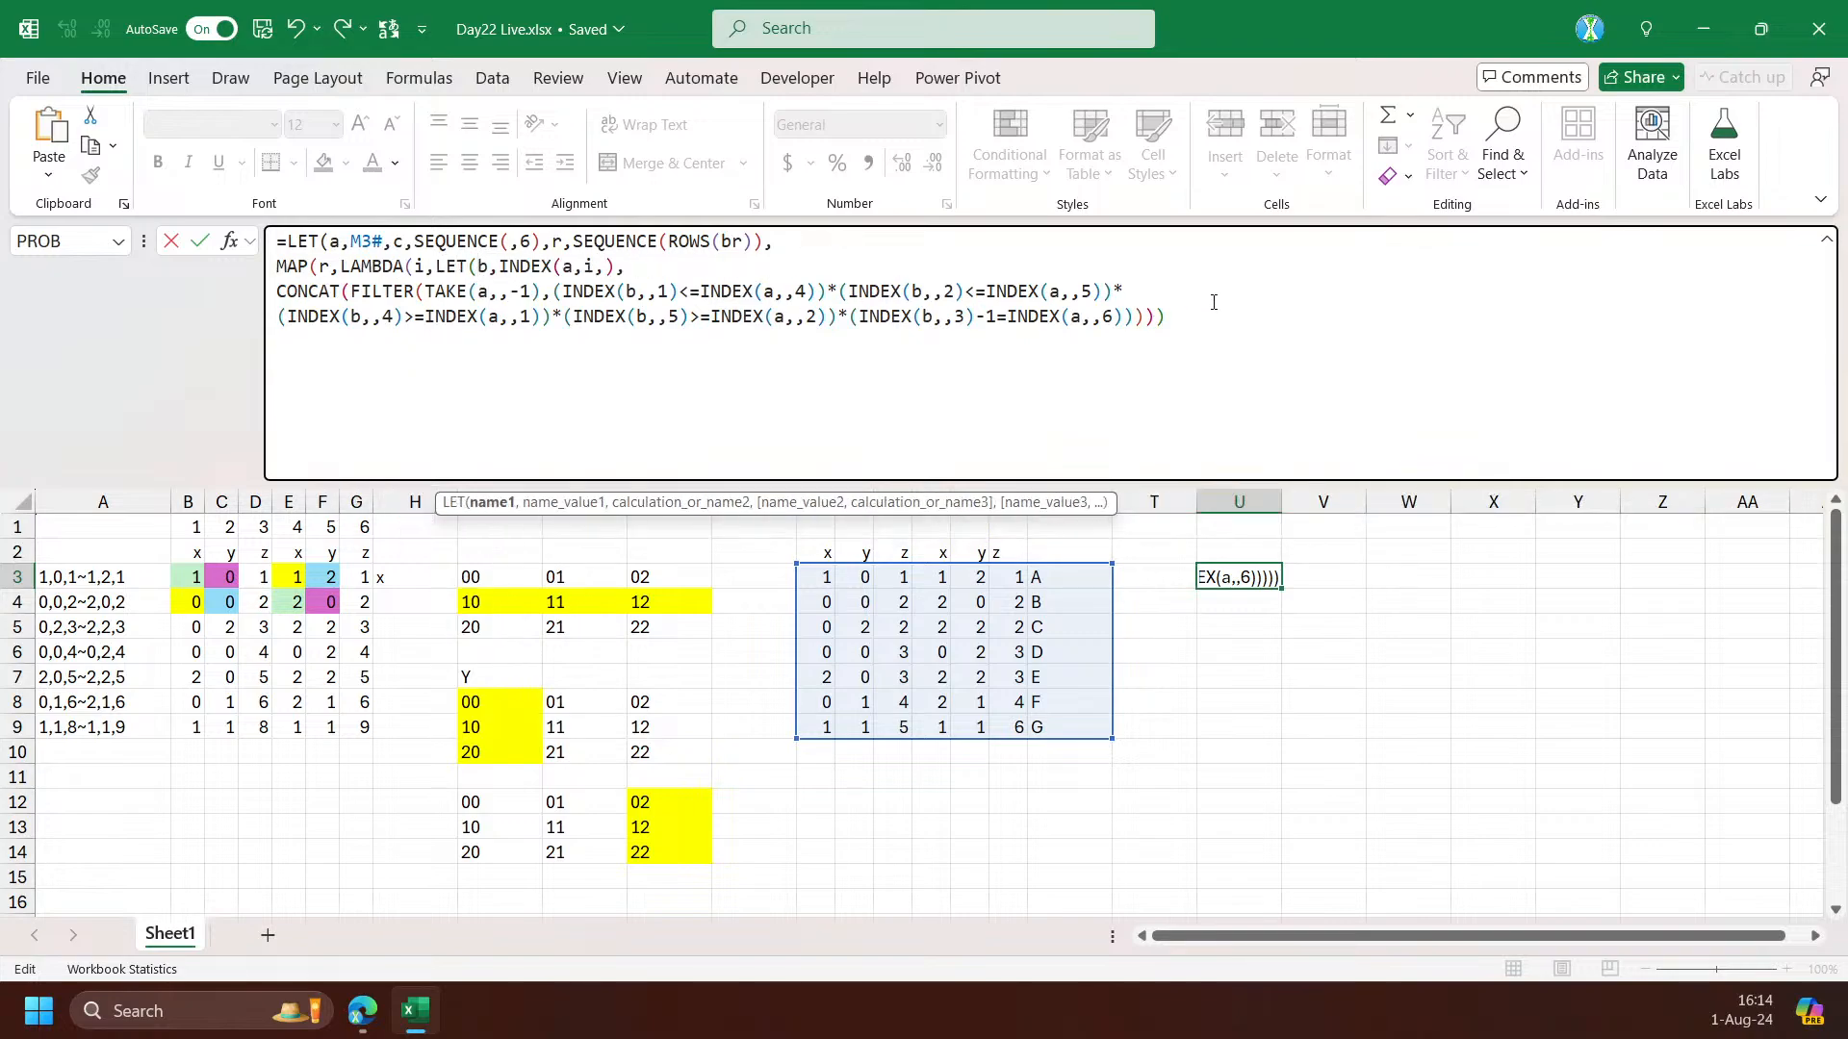
Add three closing brackets for LET, LAMBDA and MAP at the end of the U3 formula and enter it
click(1206, 324)
text())))
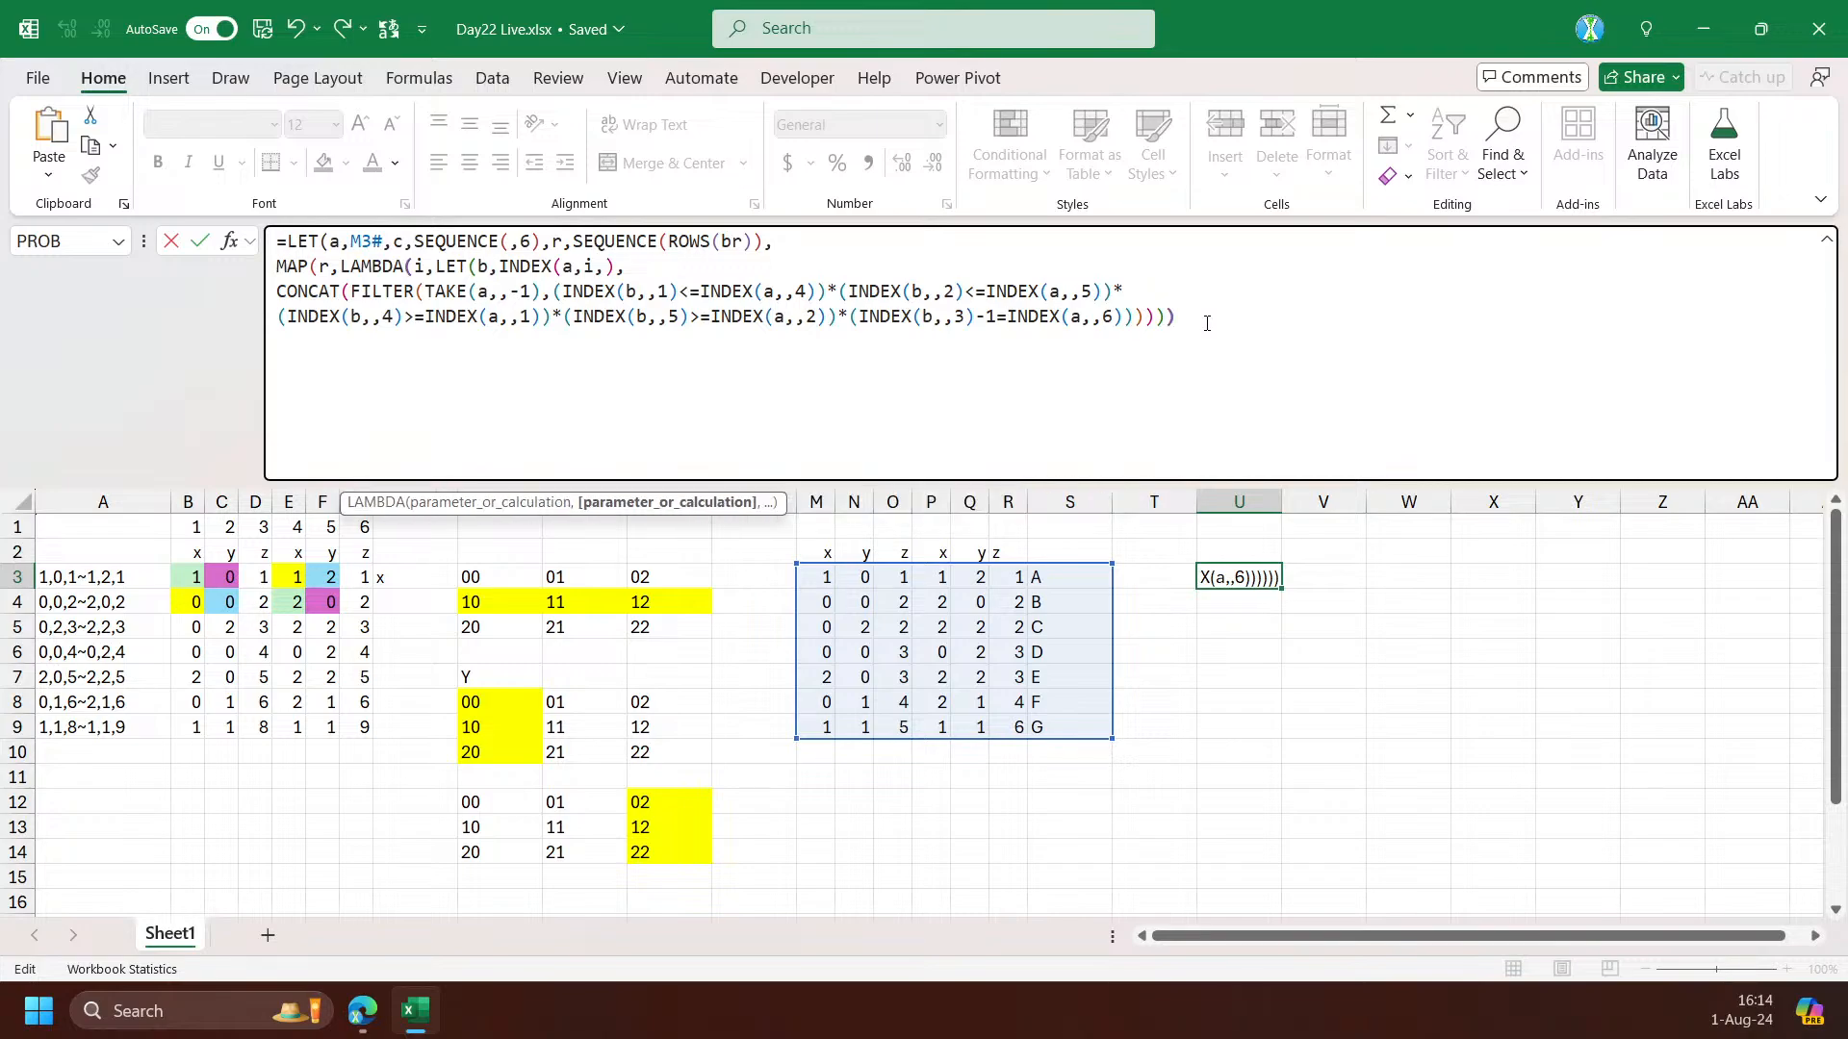
key(Return)
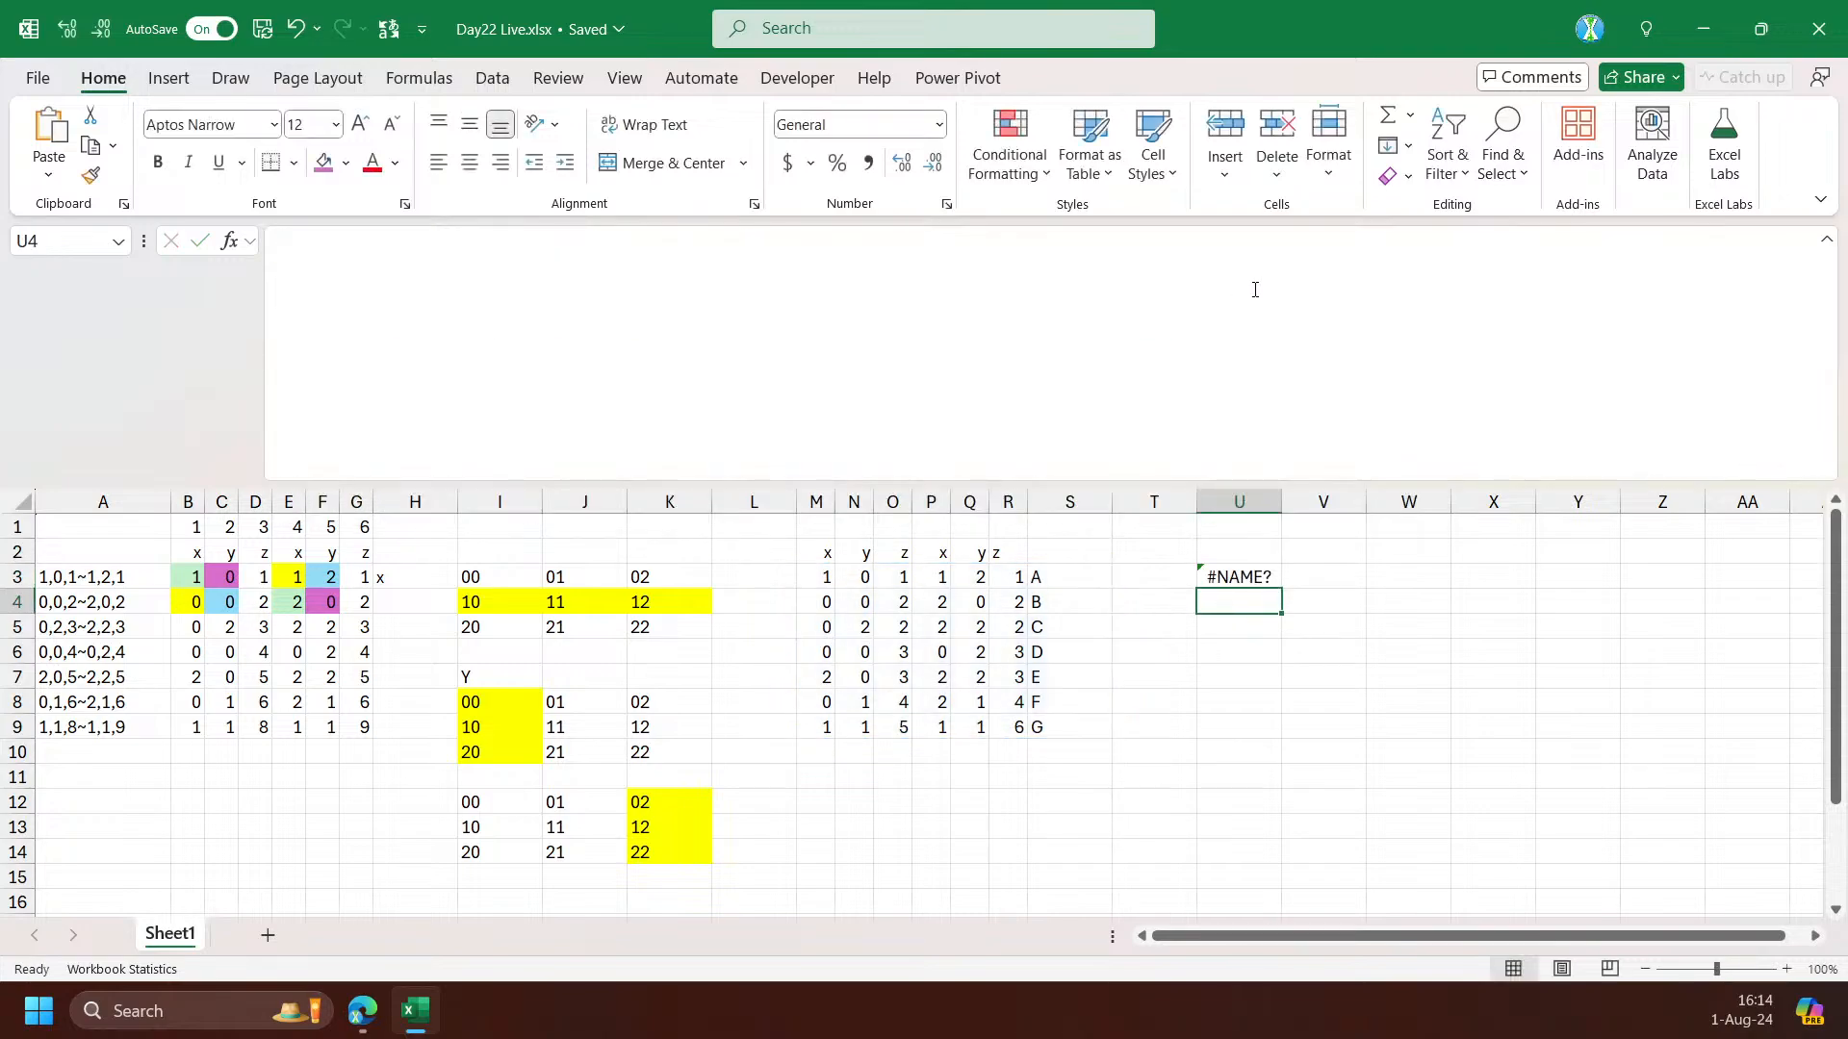
Correct the definition of r in U3 to SEQUENCE(ROWS(a)) and enter the formula
key(Up)
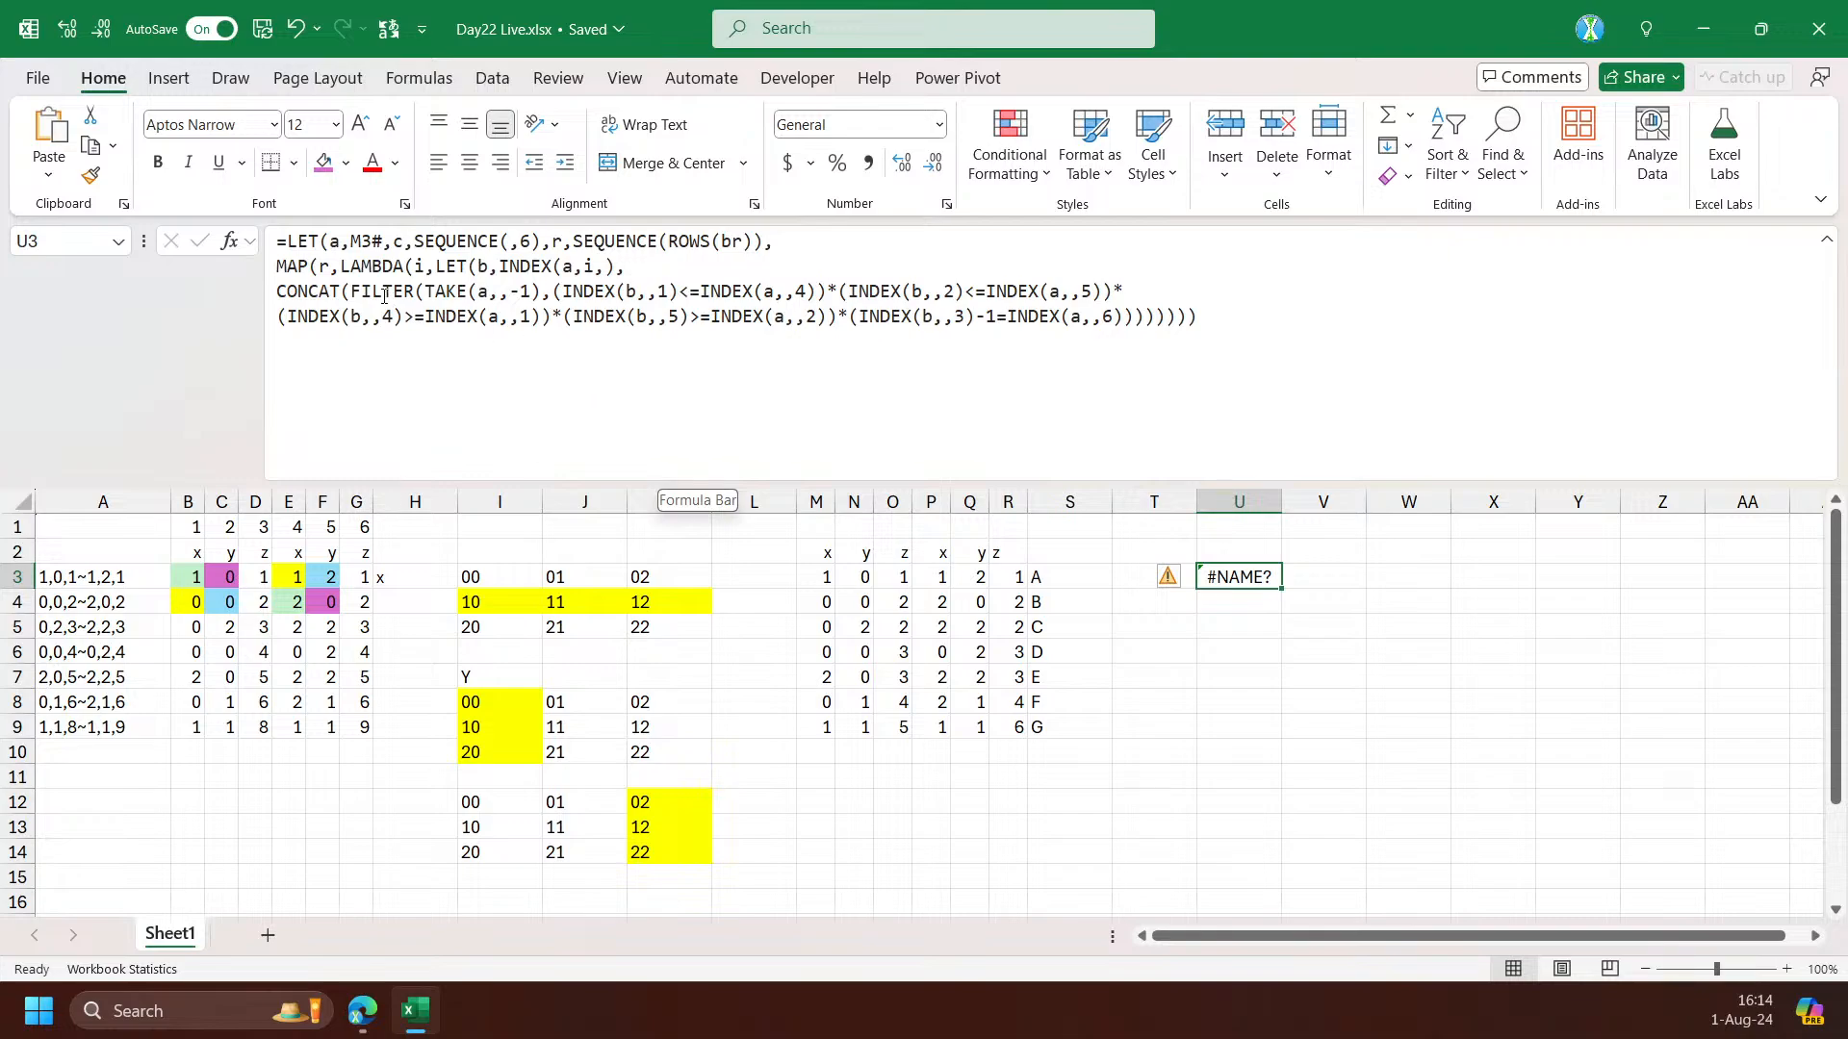
click(470, 267)
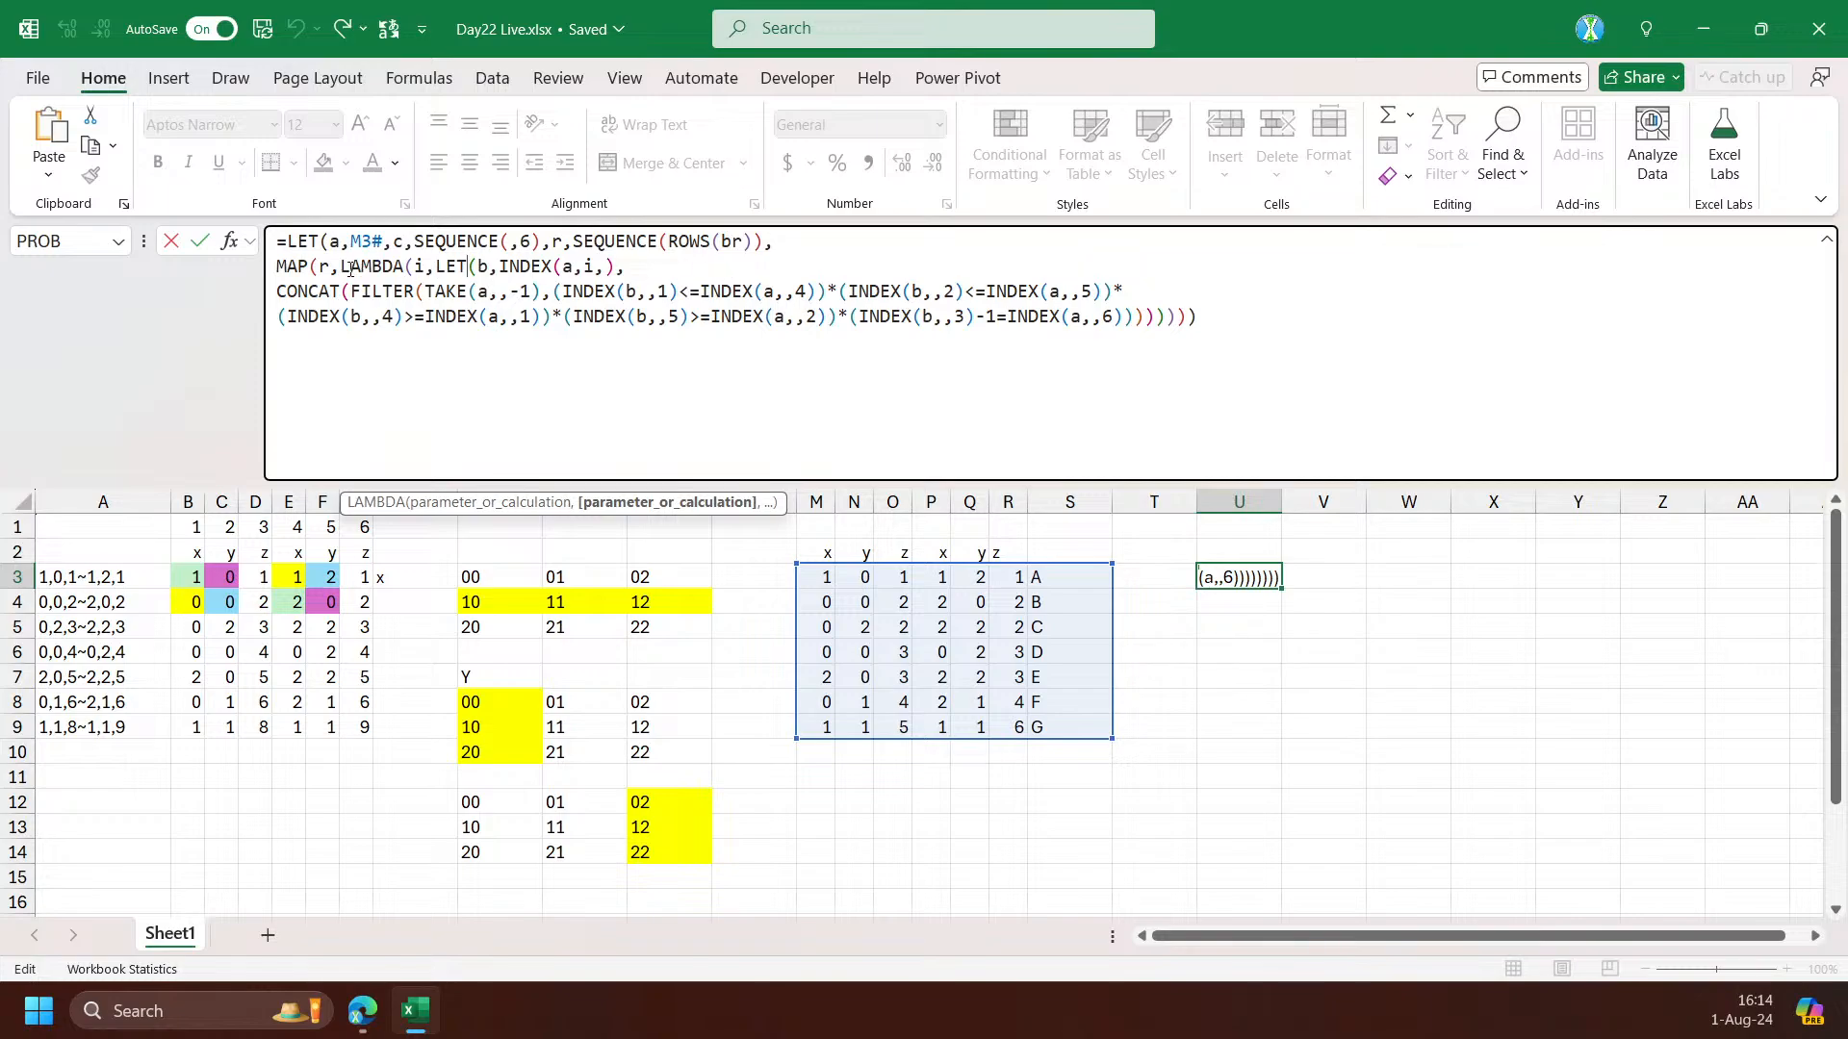
click(618, 240)
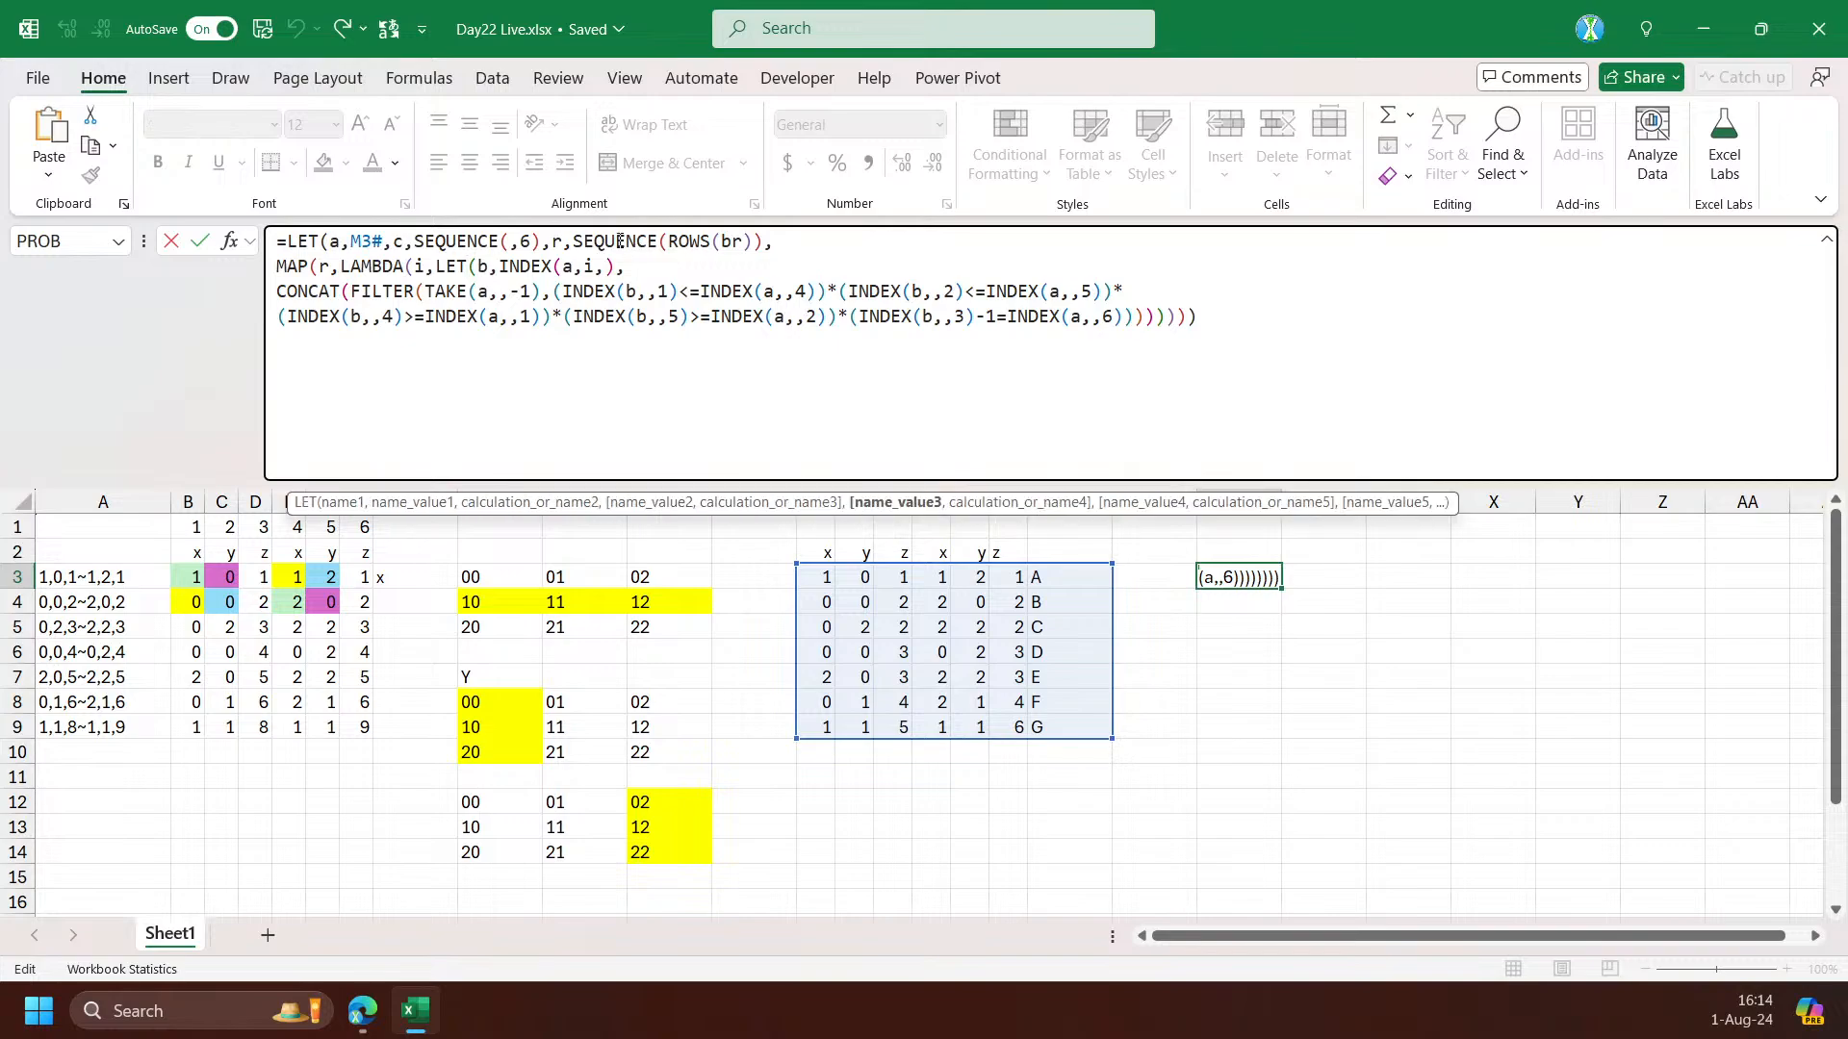
double_click(735, 241)
text(a)
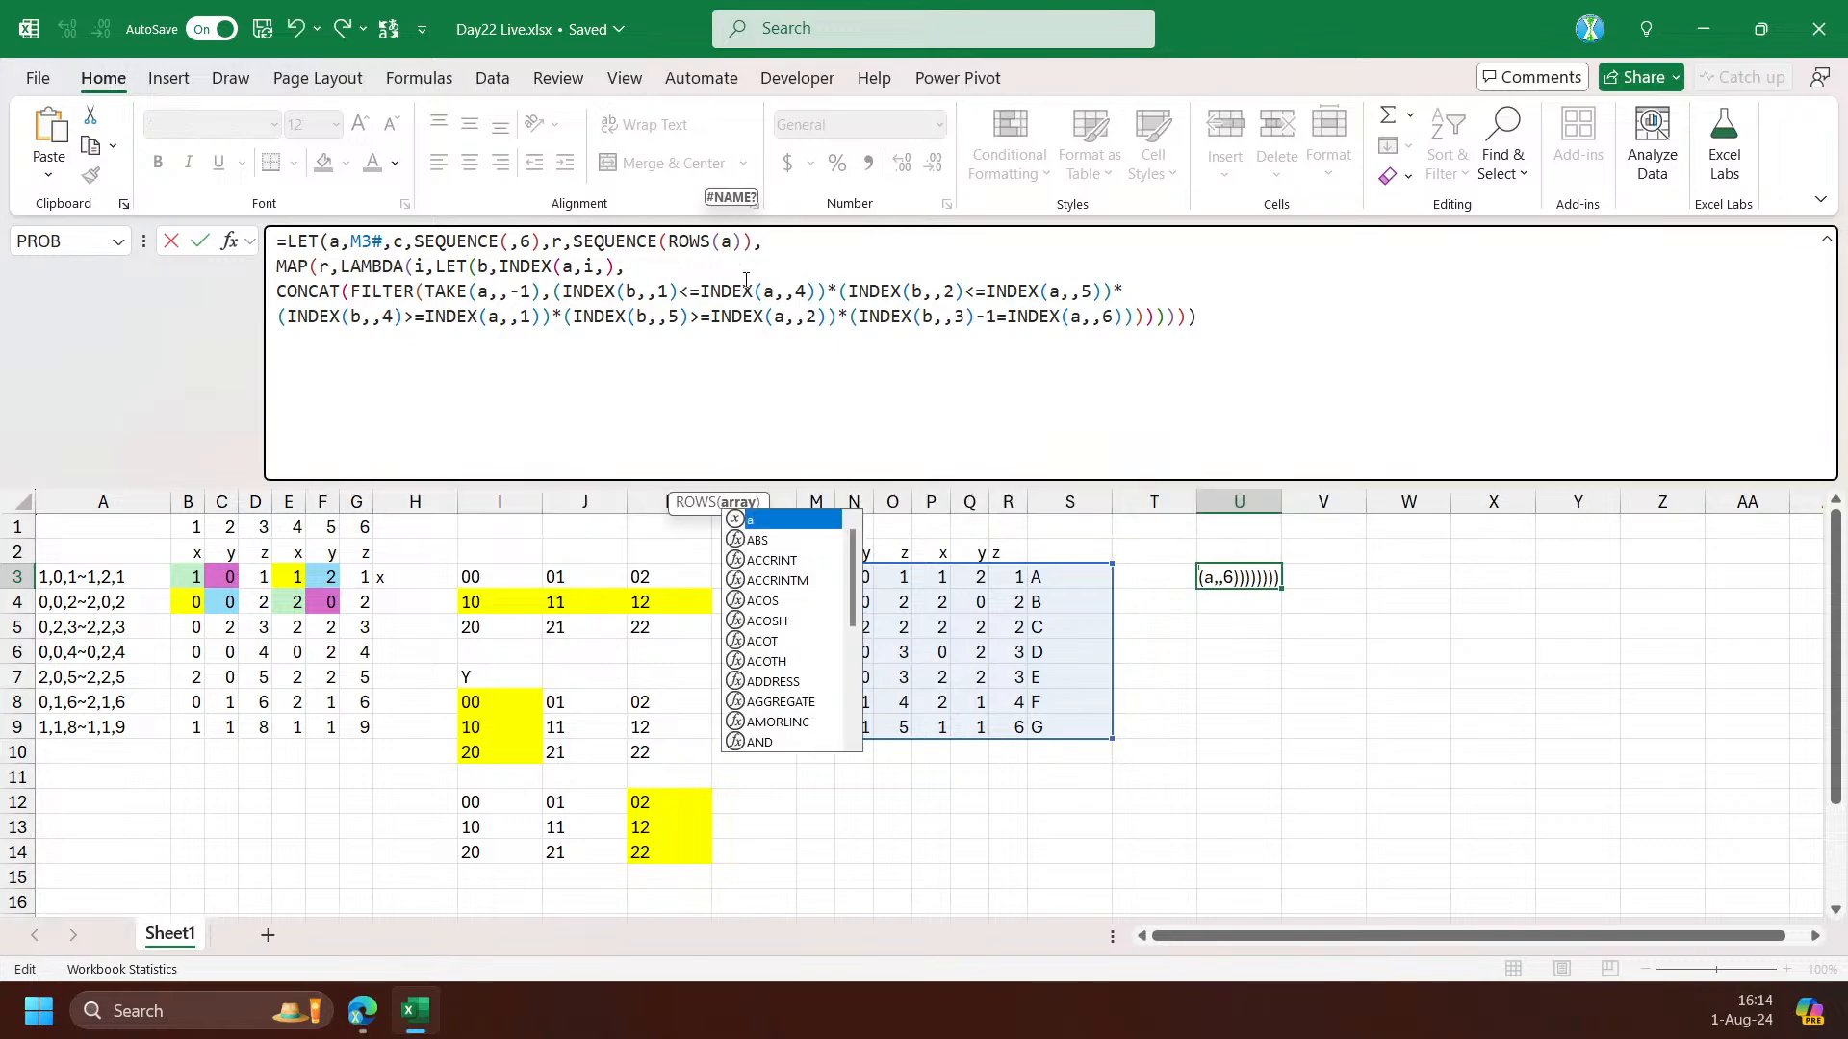
key(Return)
Move the U3 formula to T3, give its FILTER an if_empty value of 0, and compare the supports in T4:T5 with their labels
click(1251, 577)
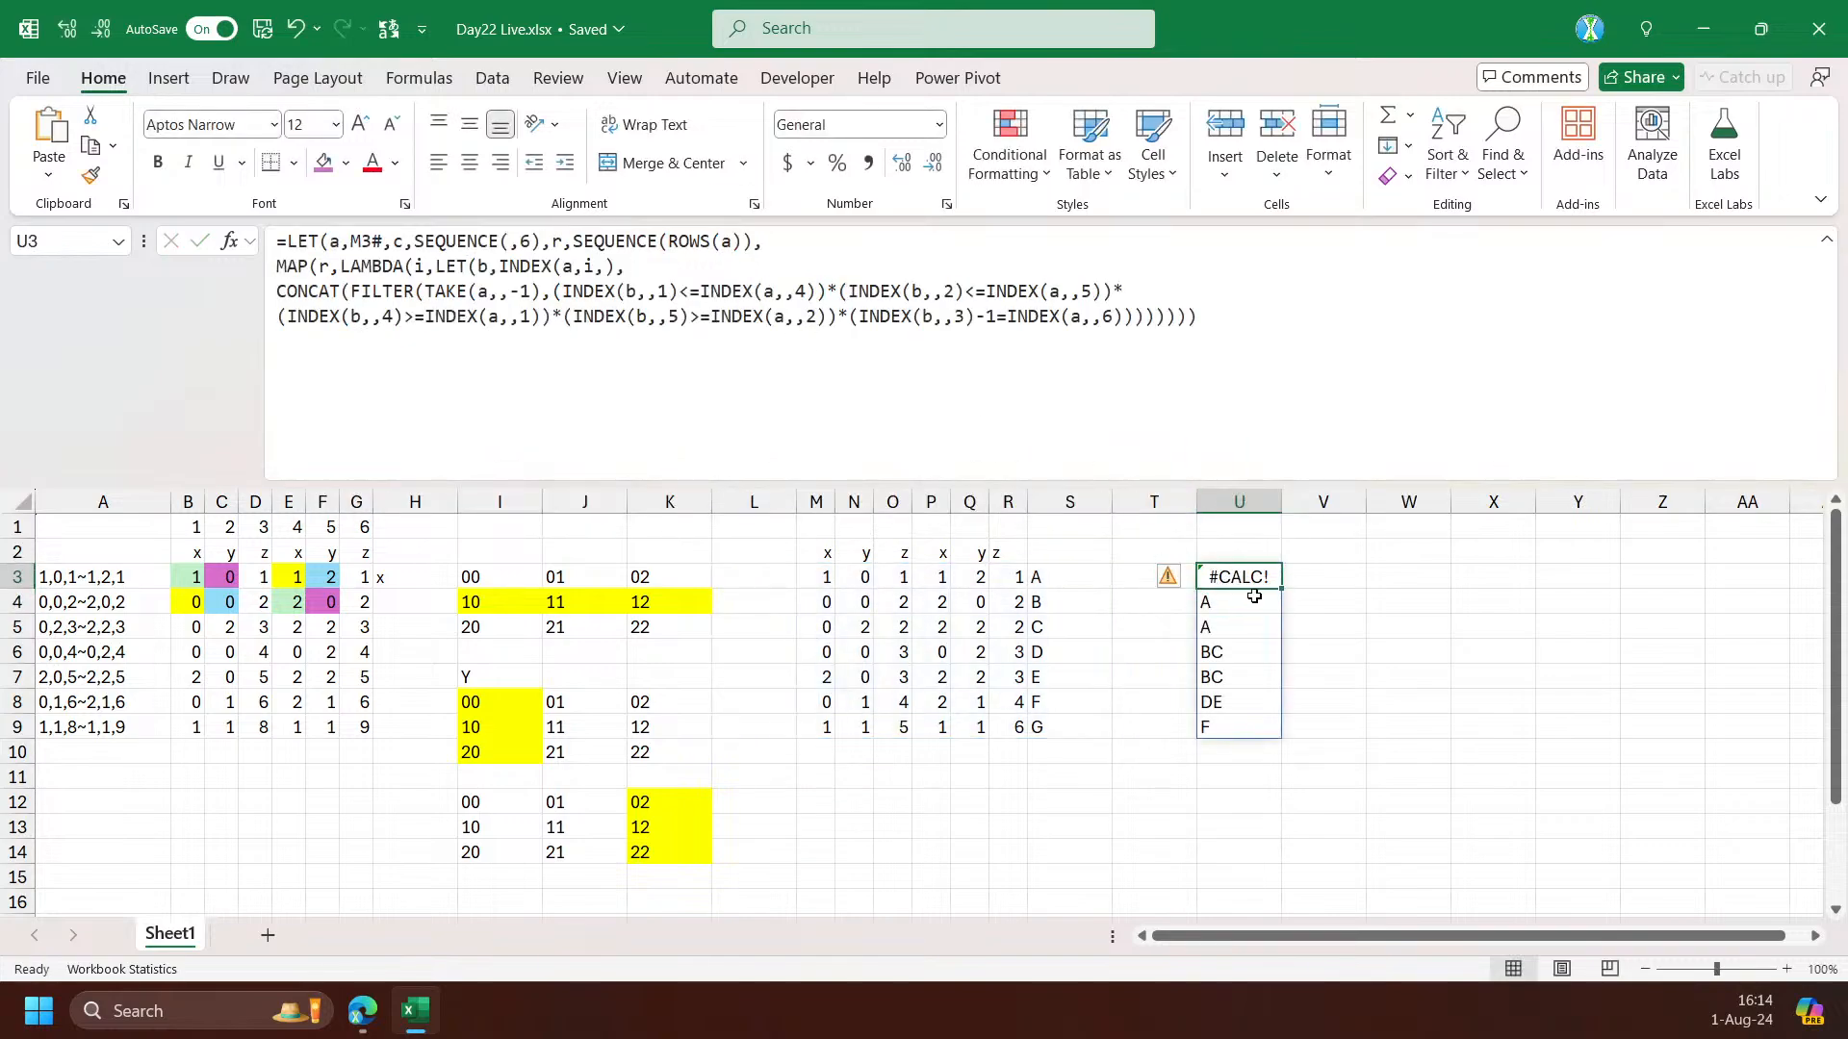
drag(1249, 566, 1138, 575)
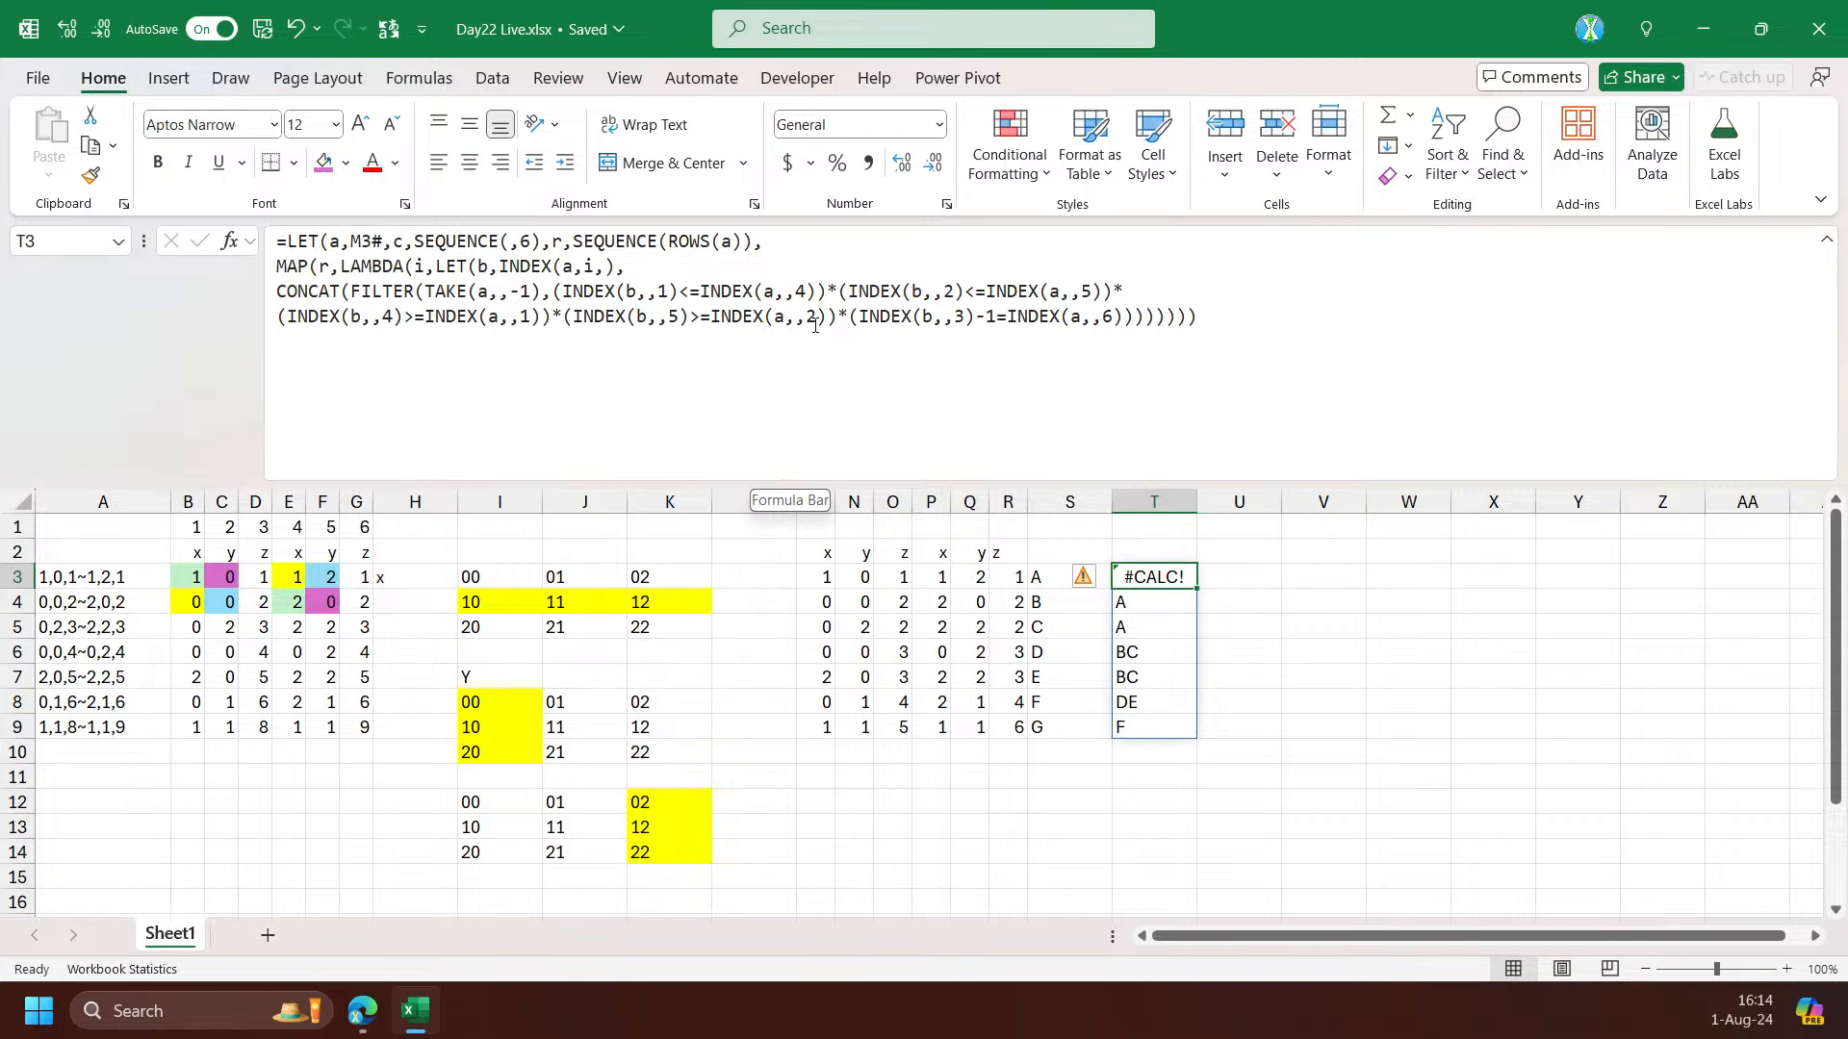
click(438, 286)
click(417, 502)
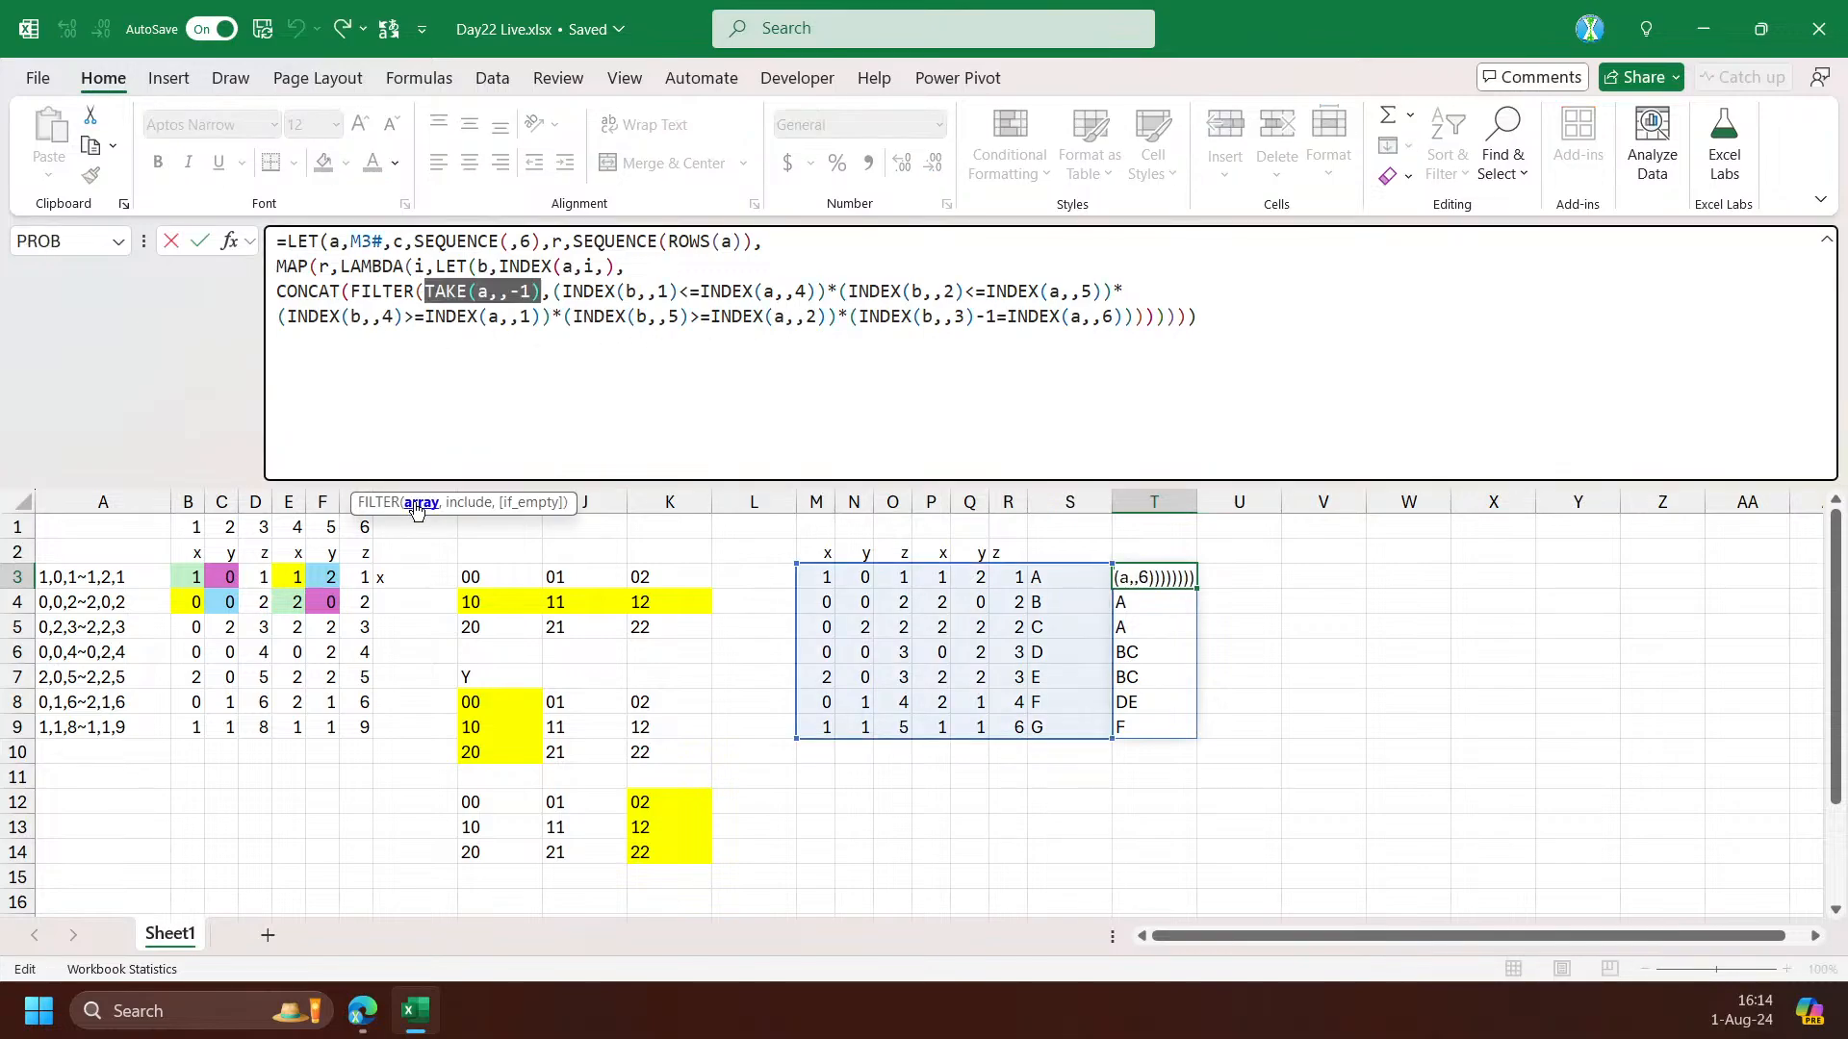
click(453, 504)
click(1137, 317)
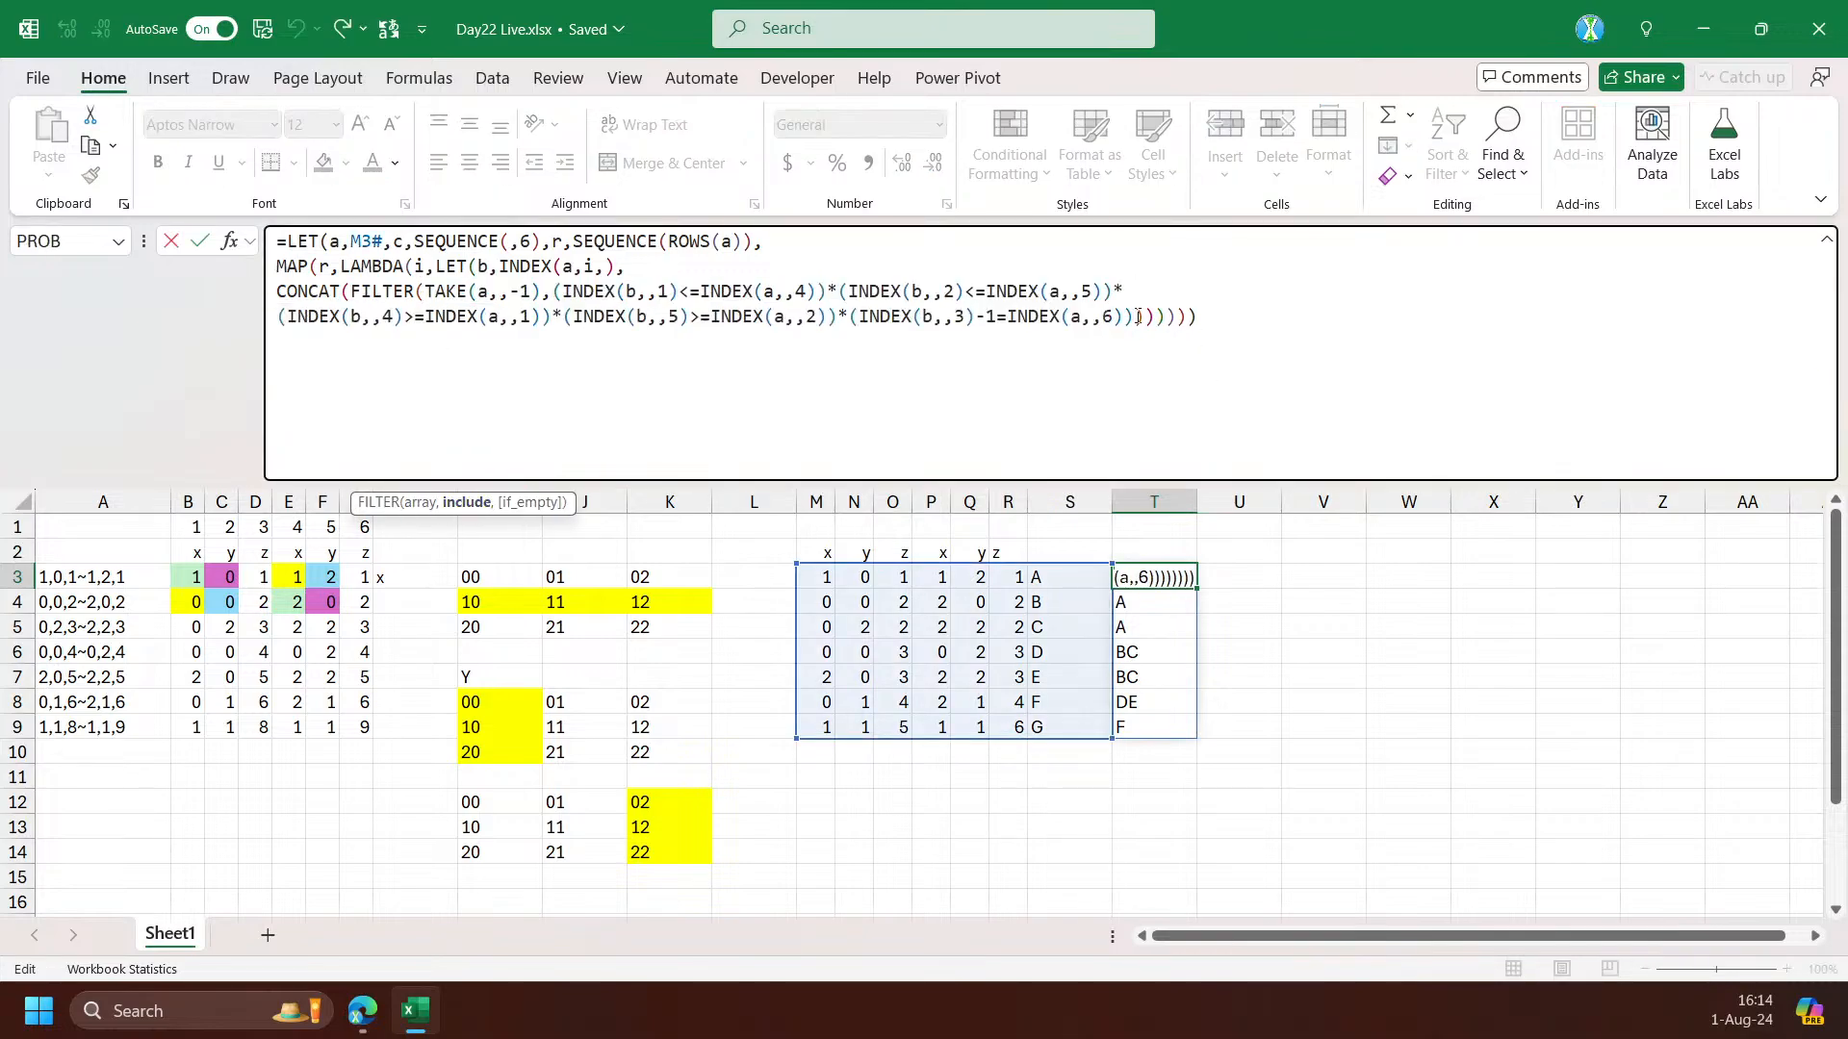
text(,)
text(0)
key(Return)
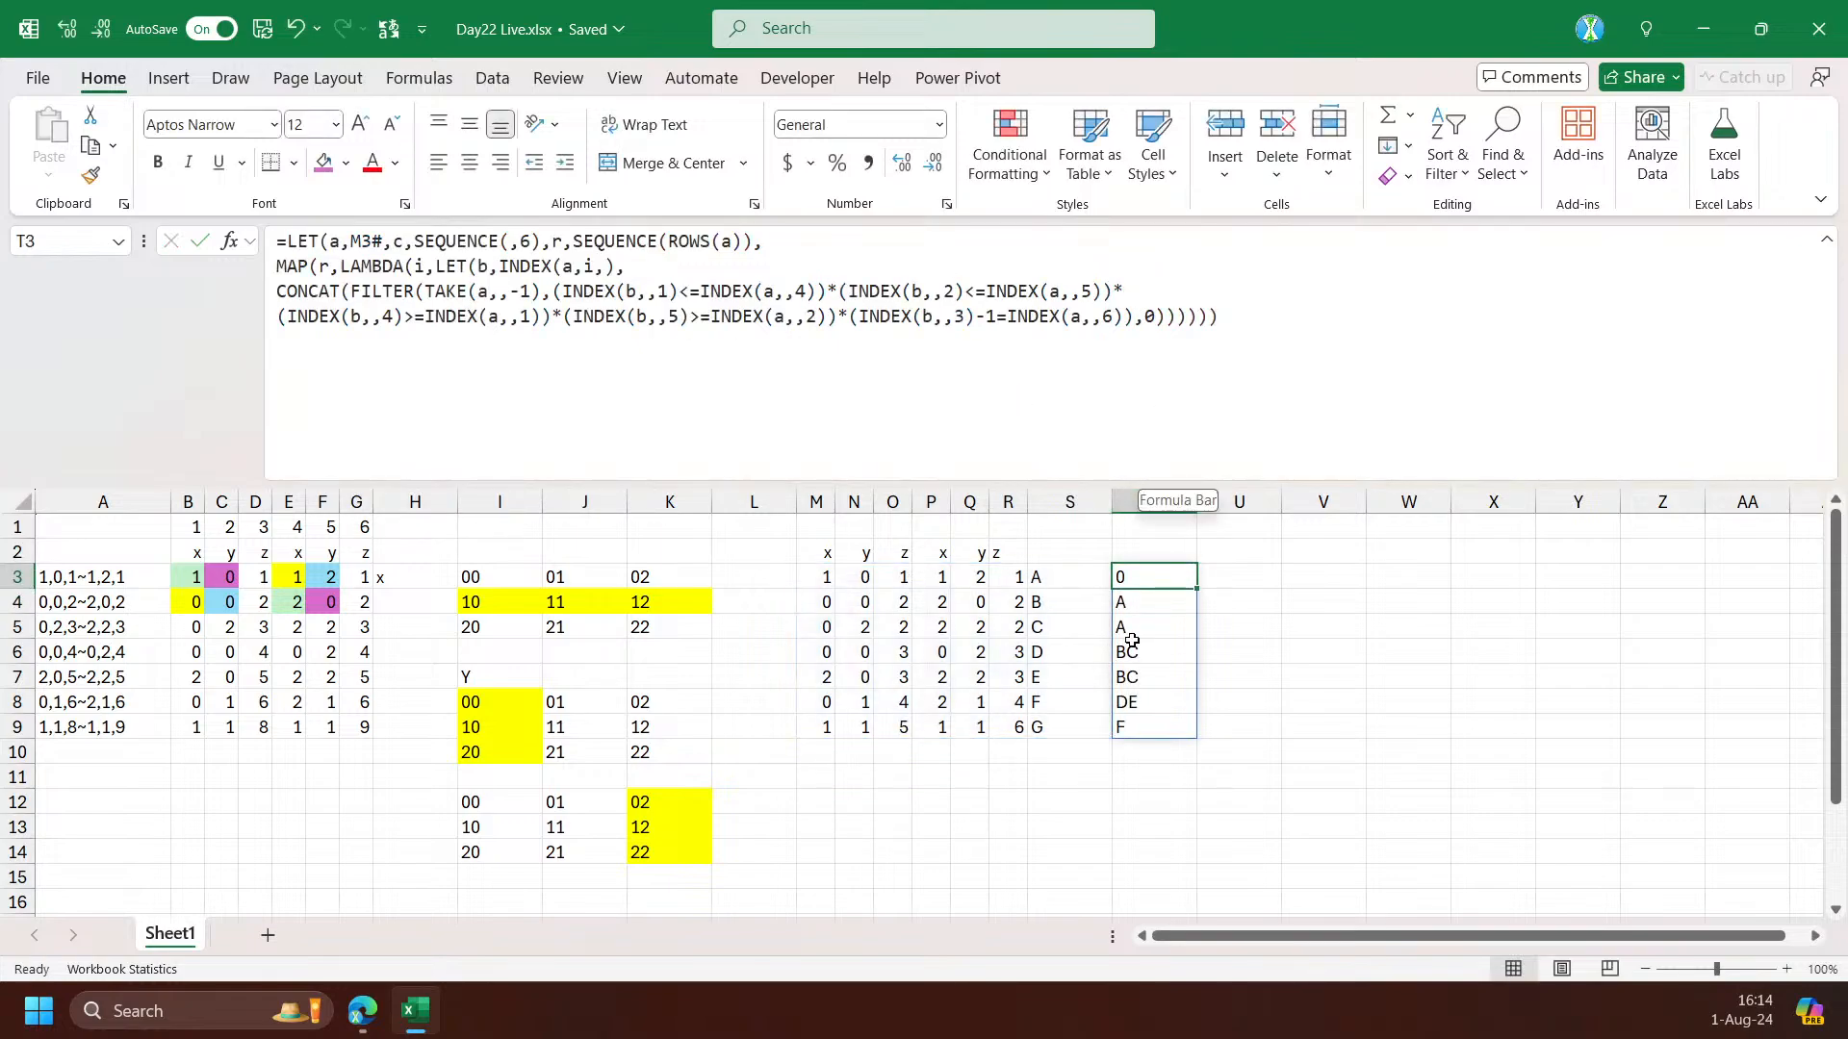
drag(1127, 609, 1134, 624)
drag(1040, 603, 1136, 629)
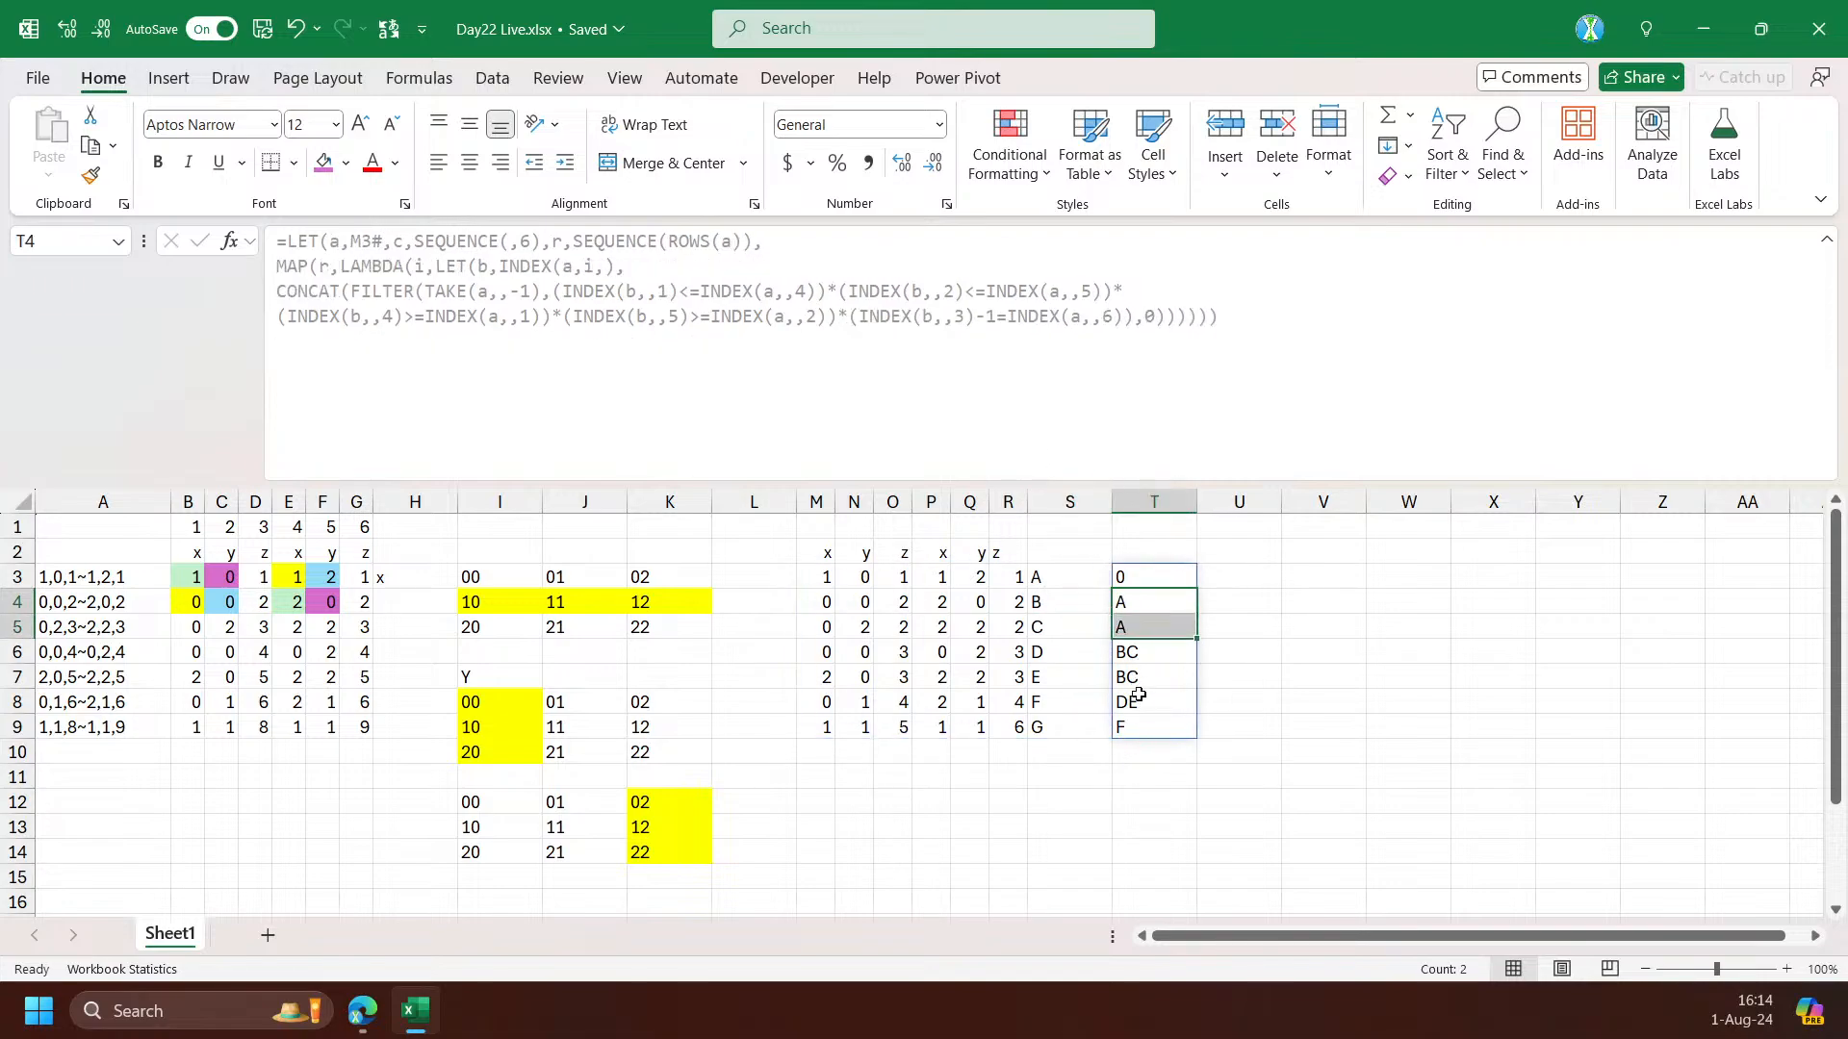
click(1151, 733)
click(1234, 551)
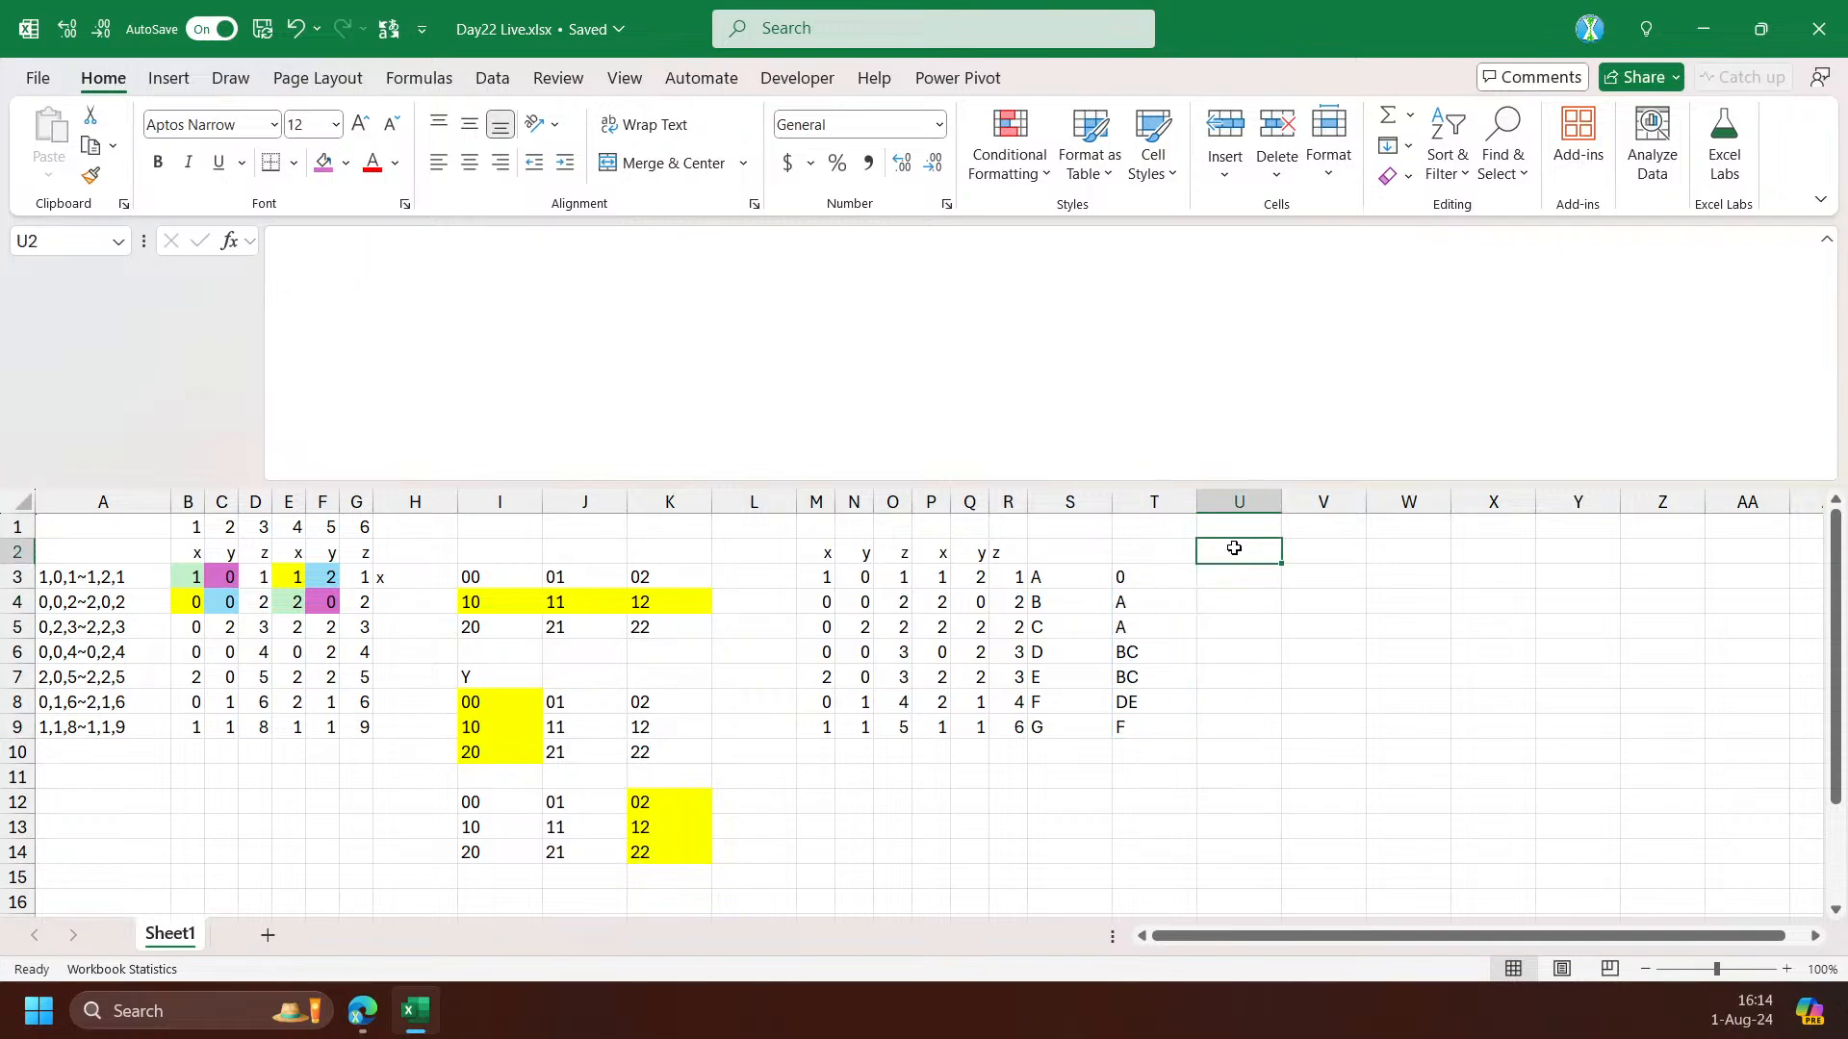
click(1176, 576)
click(1227, 575)
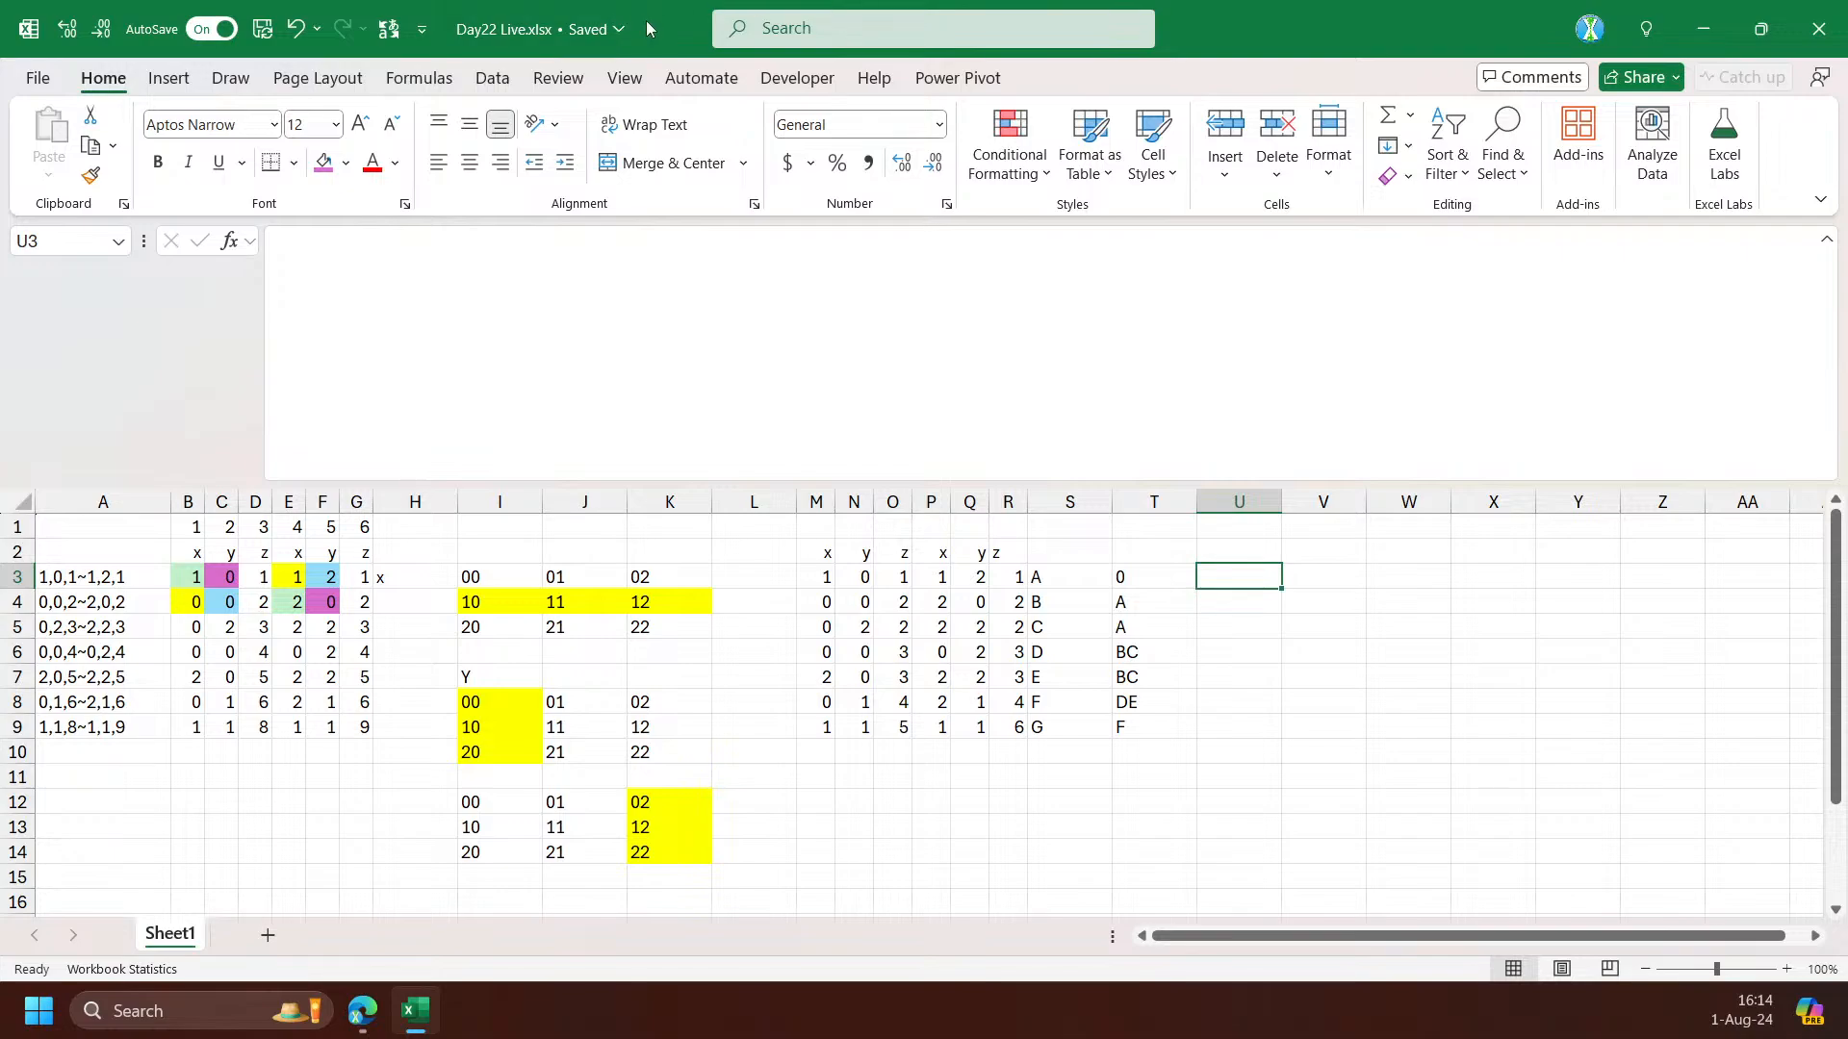
text(=FILTER()
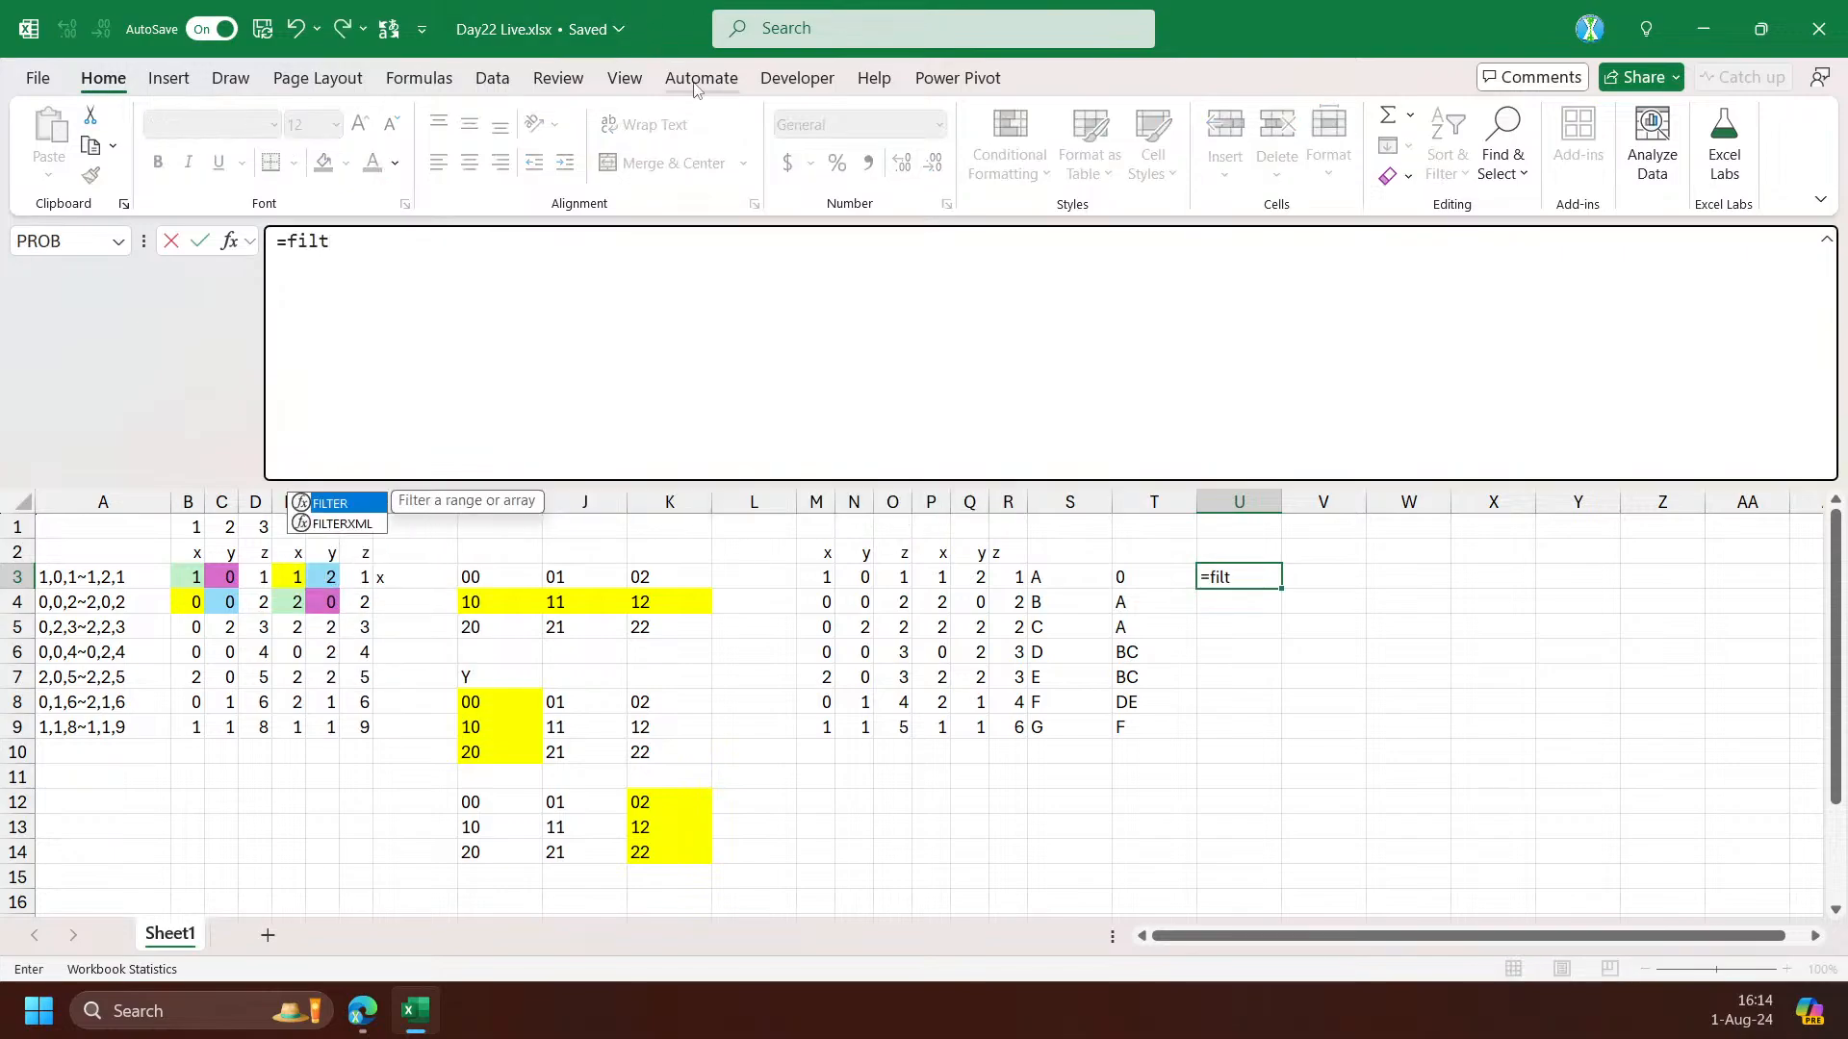
click(815, 577)
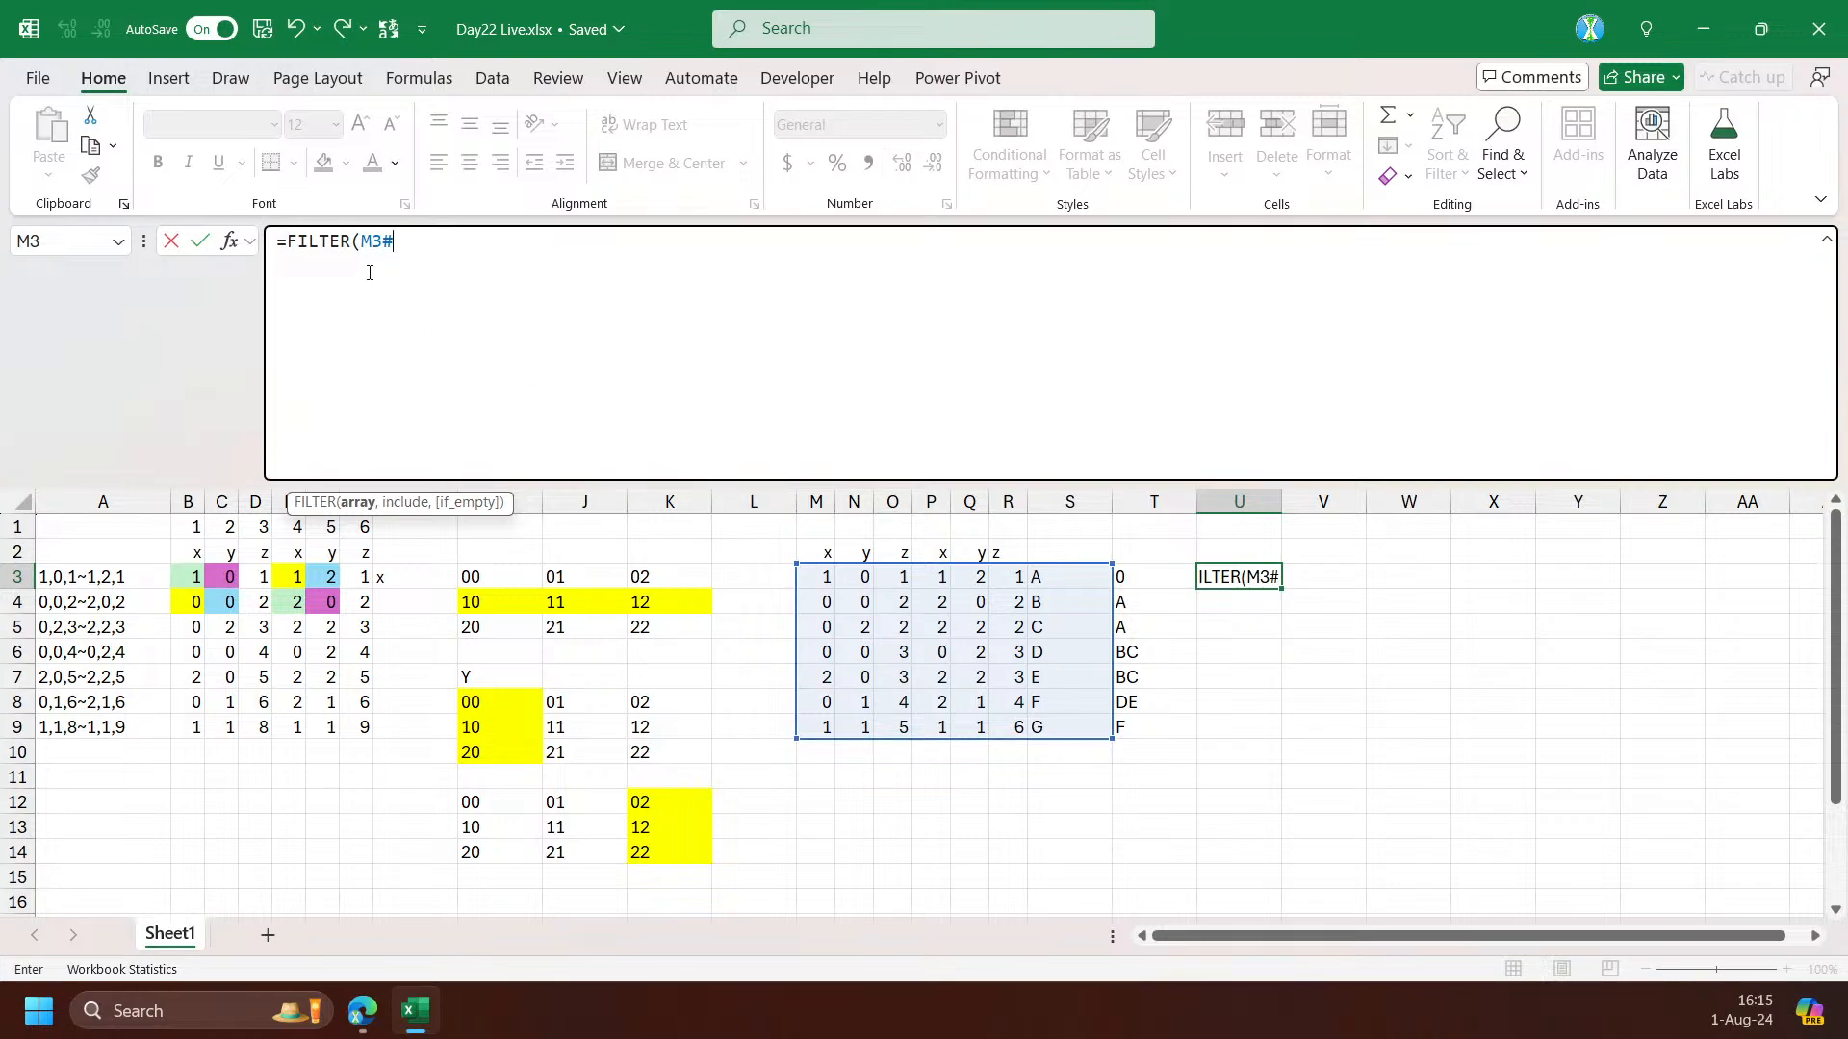
drag(284, 240, 495, 246)
key(BackSpace)
Start a LET formula in U3 that defines n as the brick label column, using TAKE(M3#,,-1)
text(=)
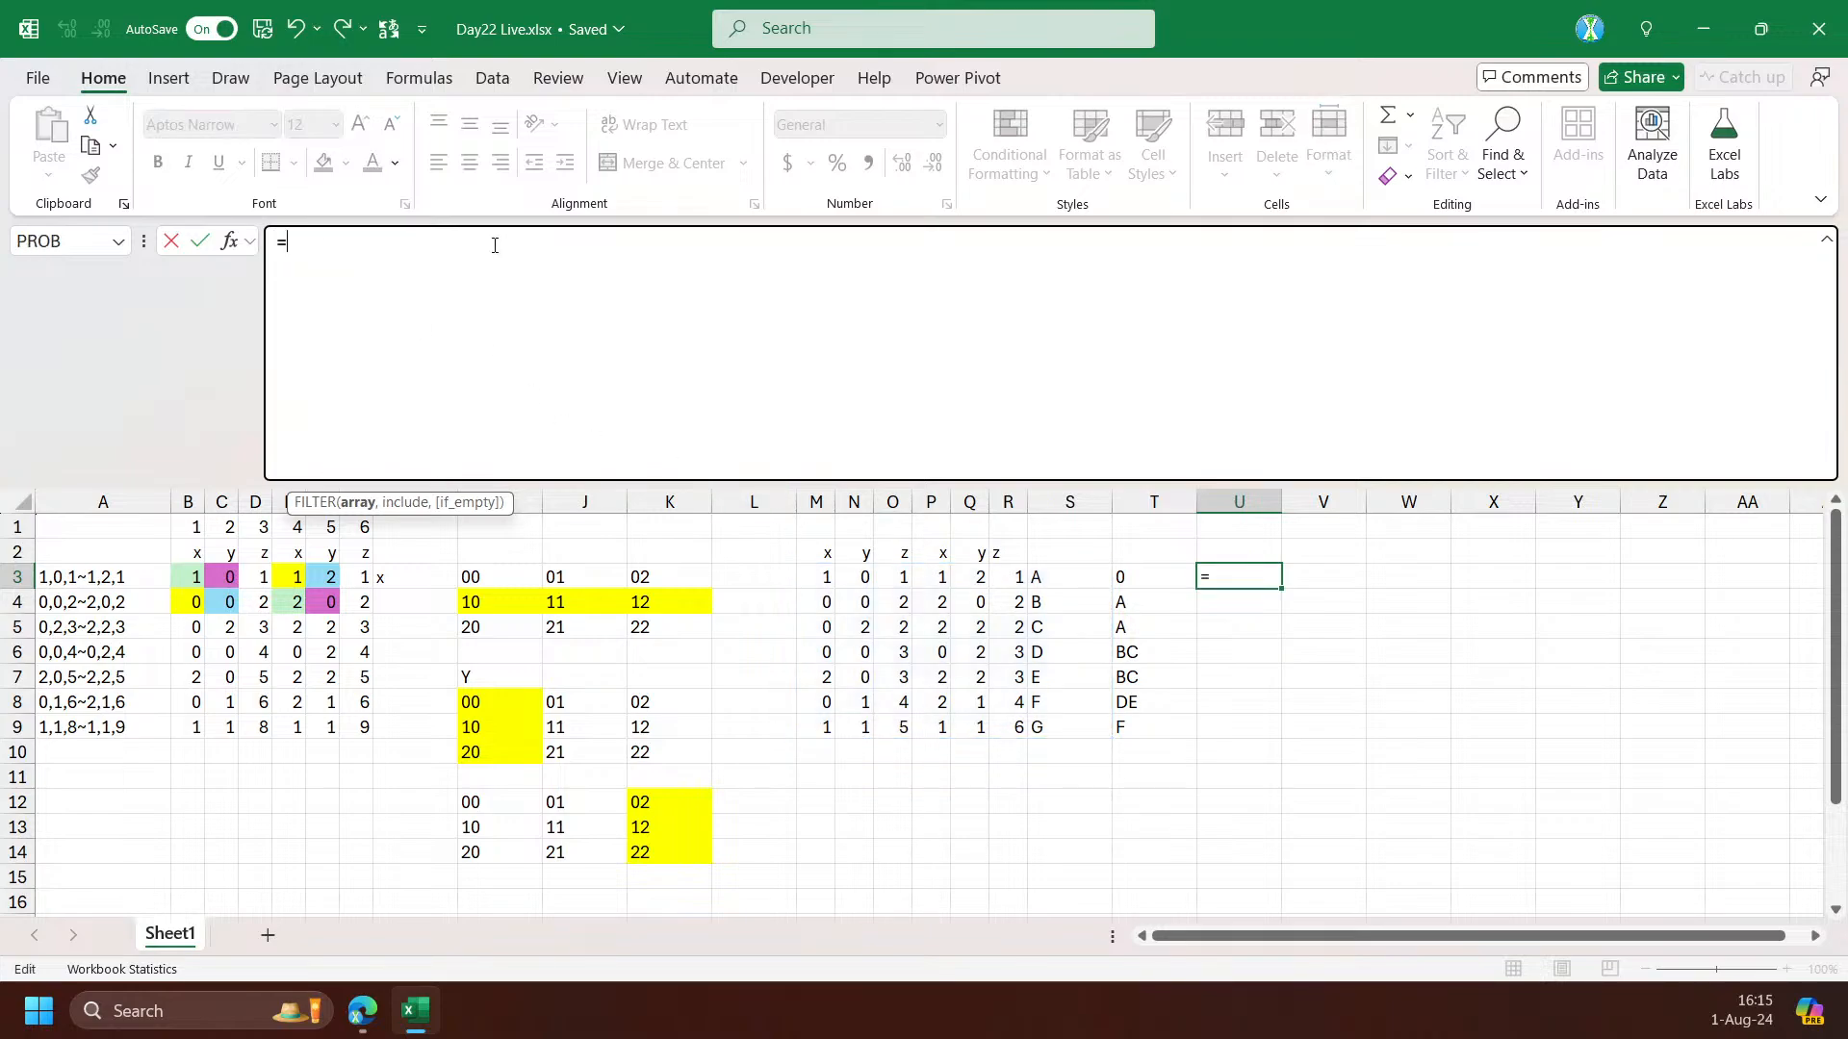
text(let)
key(Tab)
text(n,)
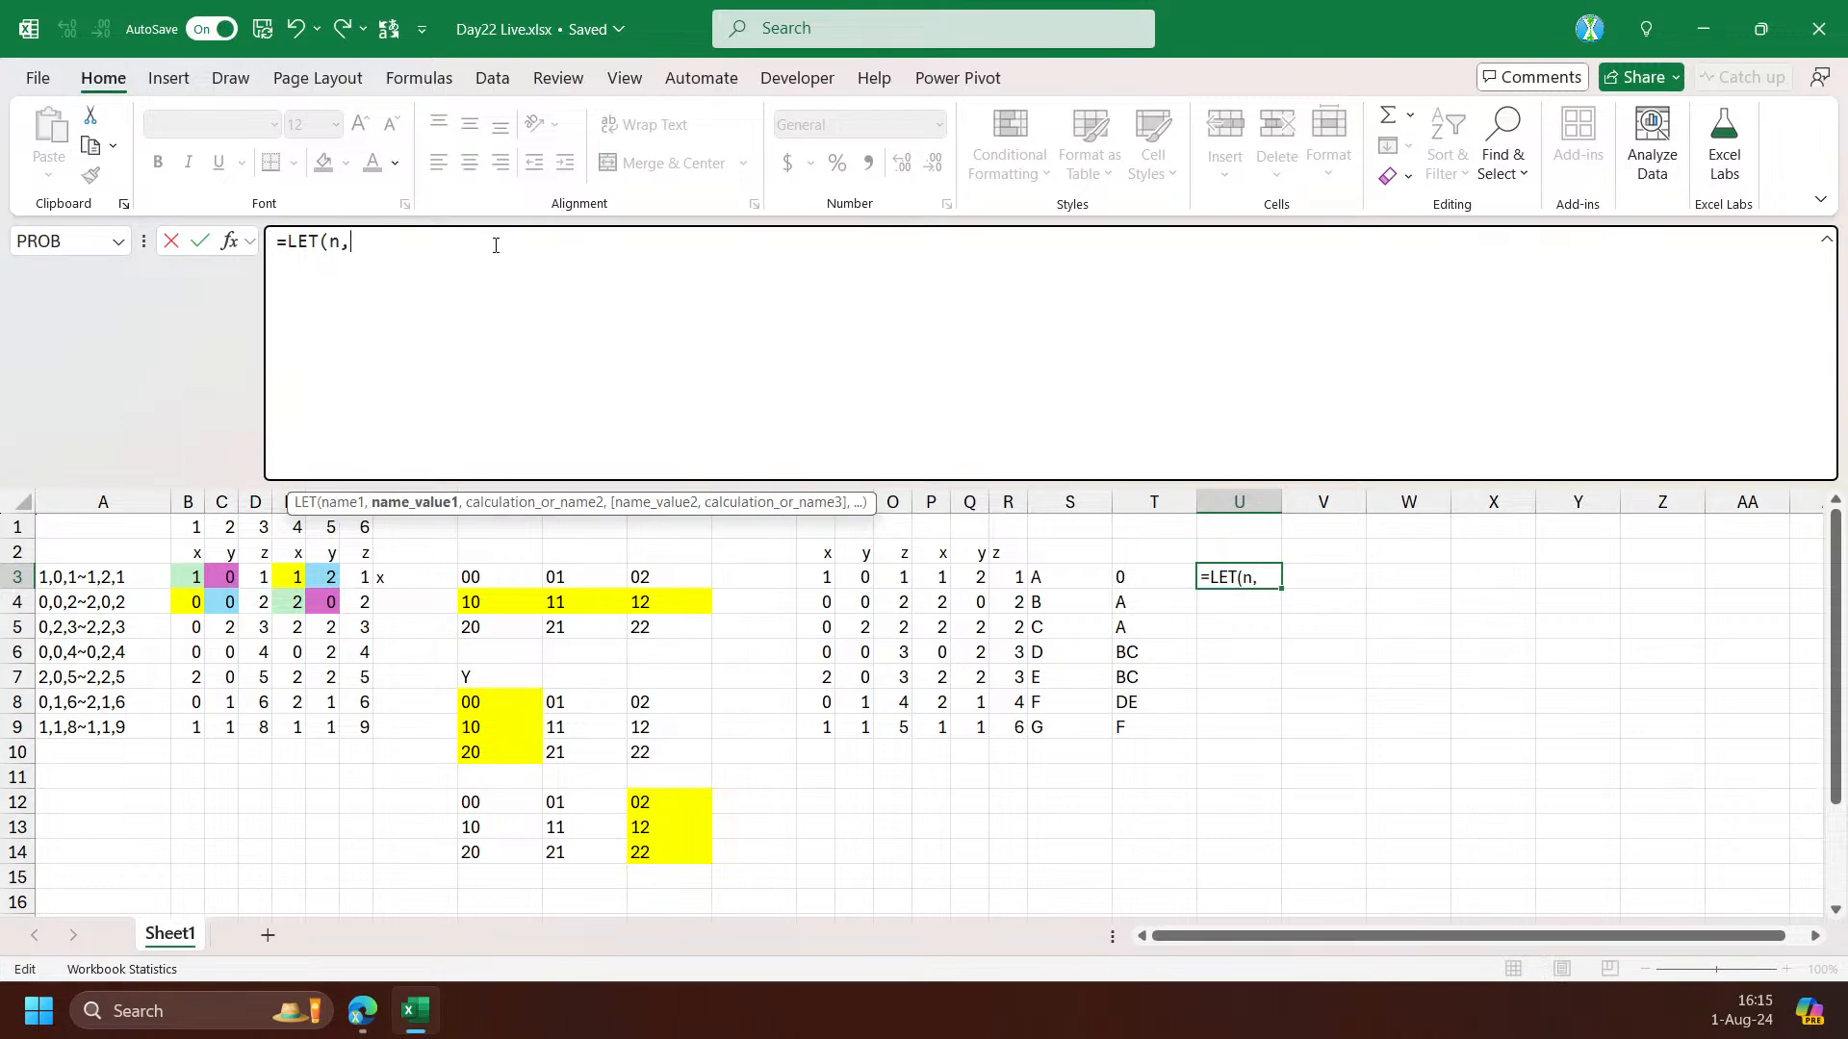
click(825, 577)
text(#)
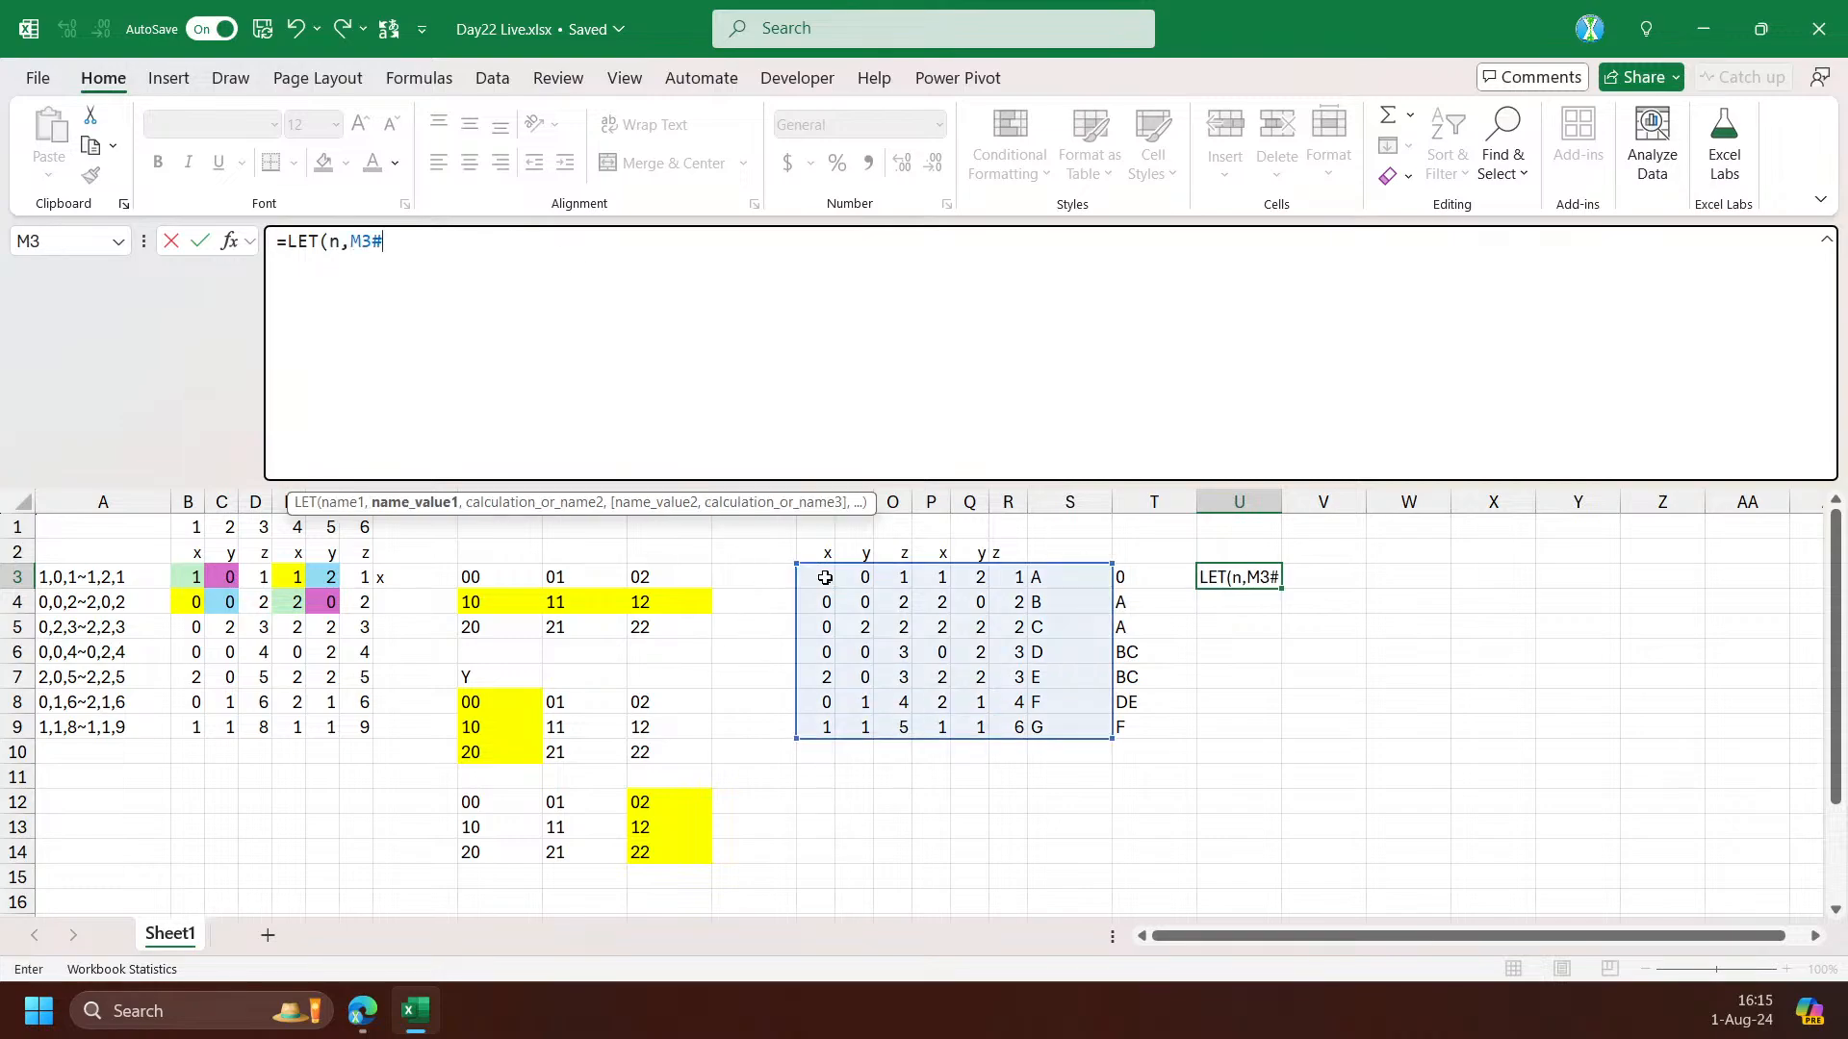
click(352, 249)
text(take)
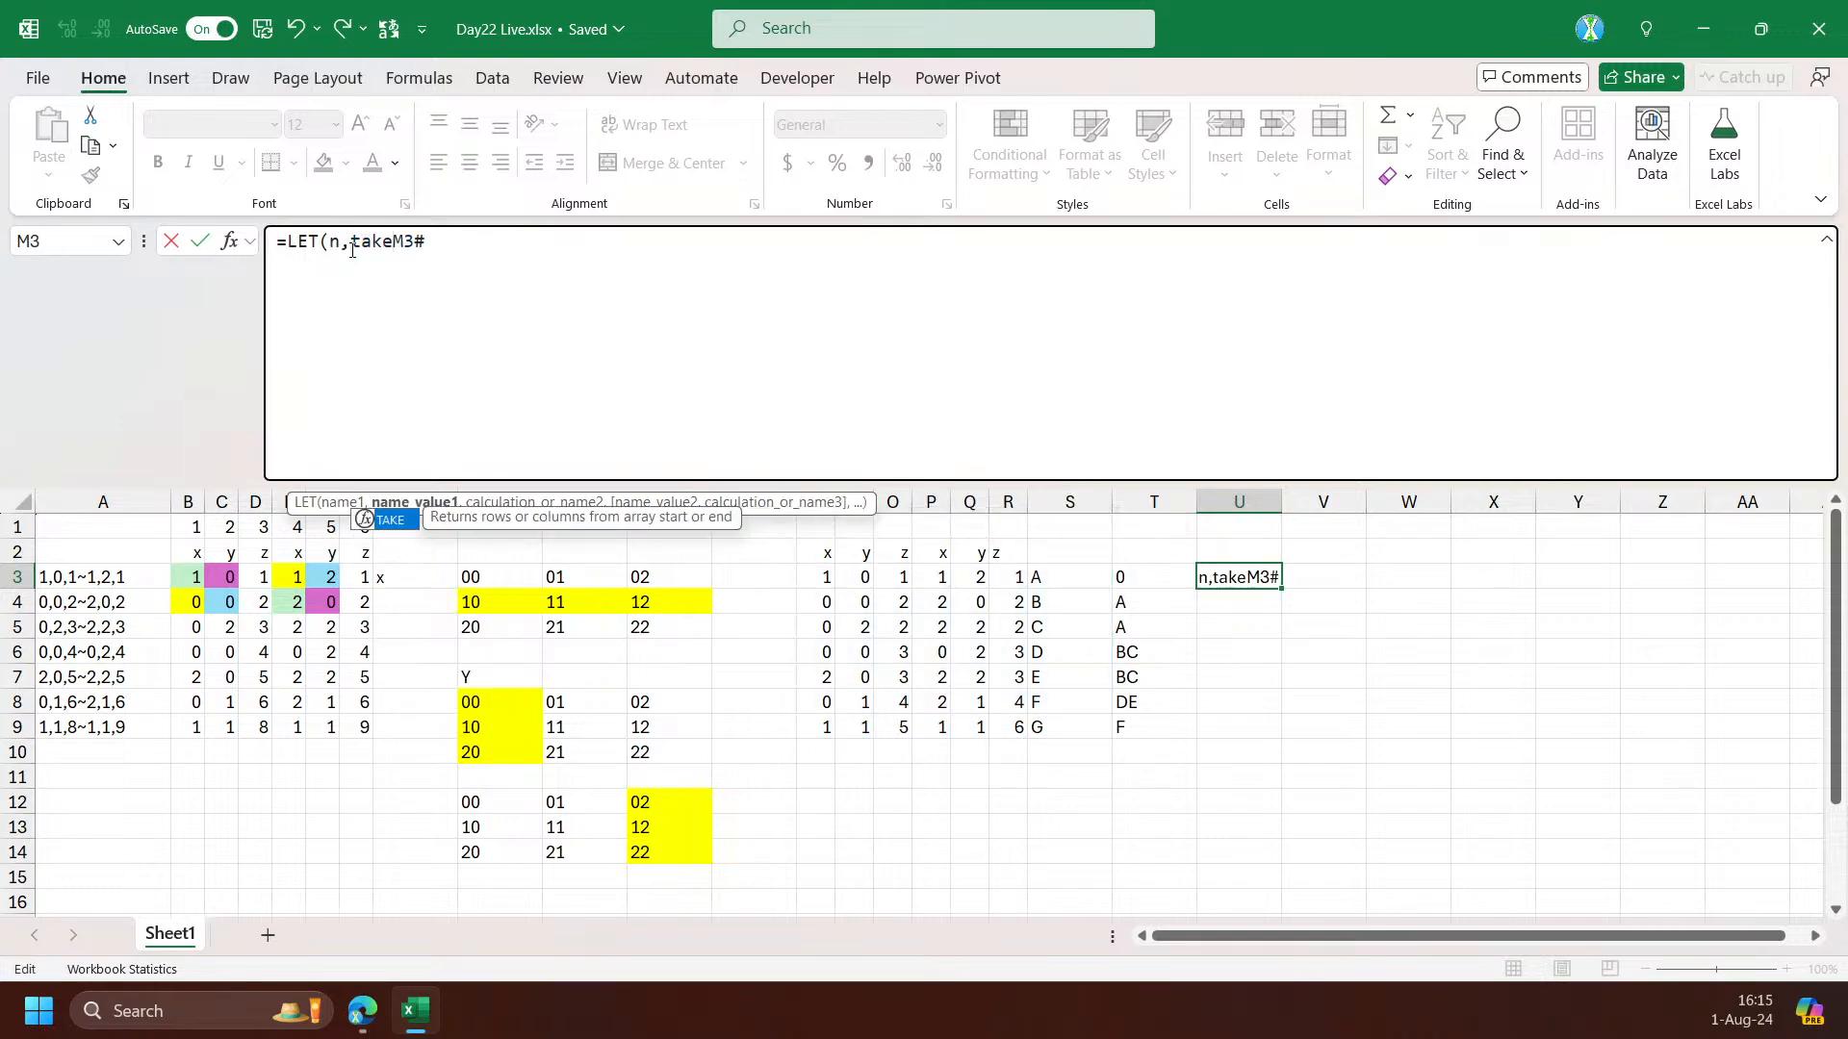
key(Tab)
key(End)
text(,,-1),fi)
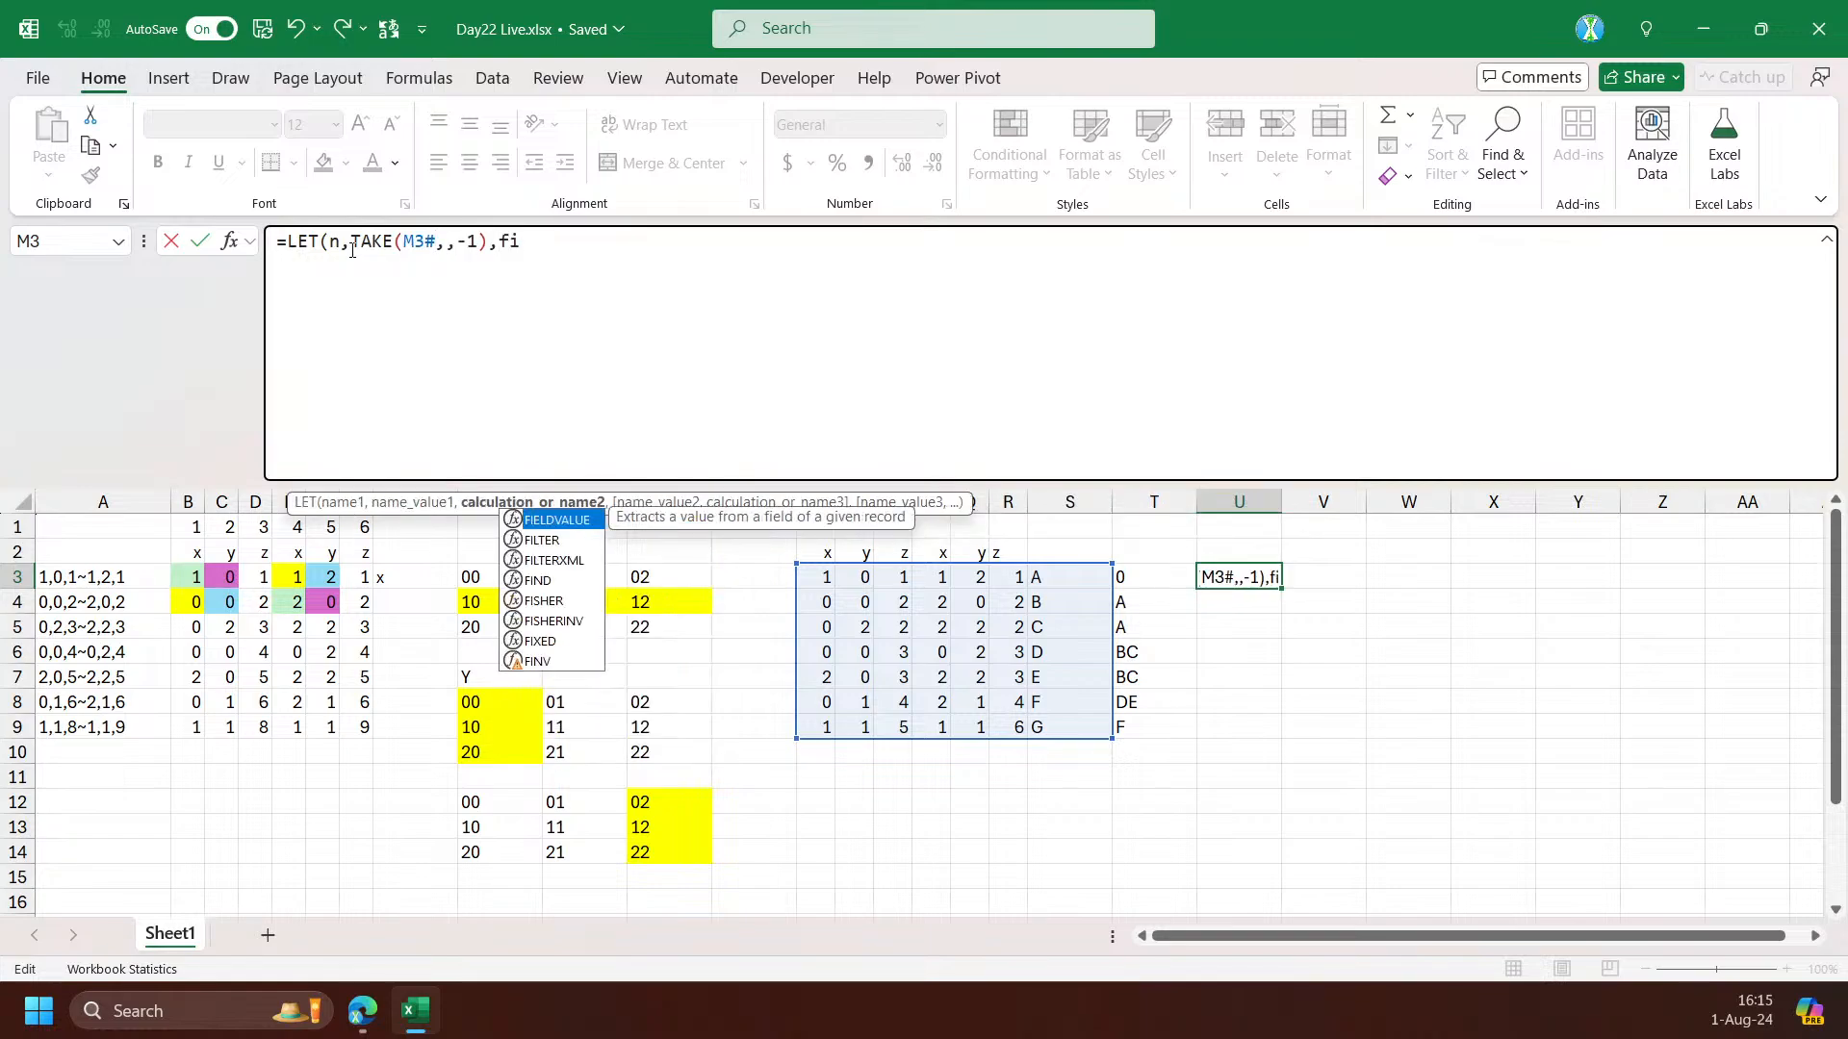
Complete the U3 formula with FILTER(n,ISNA(XMATCH(n,T3#)))) to list labels that are never a sole support, and enter it
key(Tab)
text(n,)
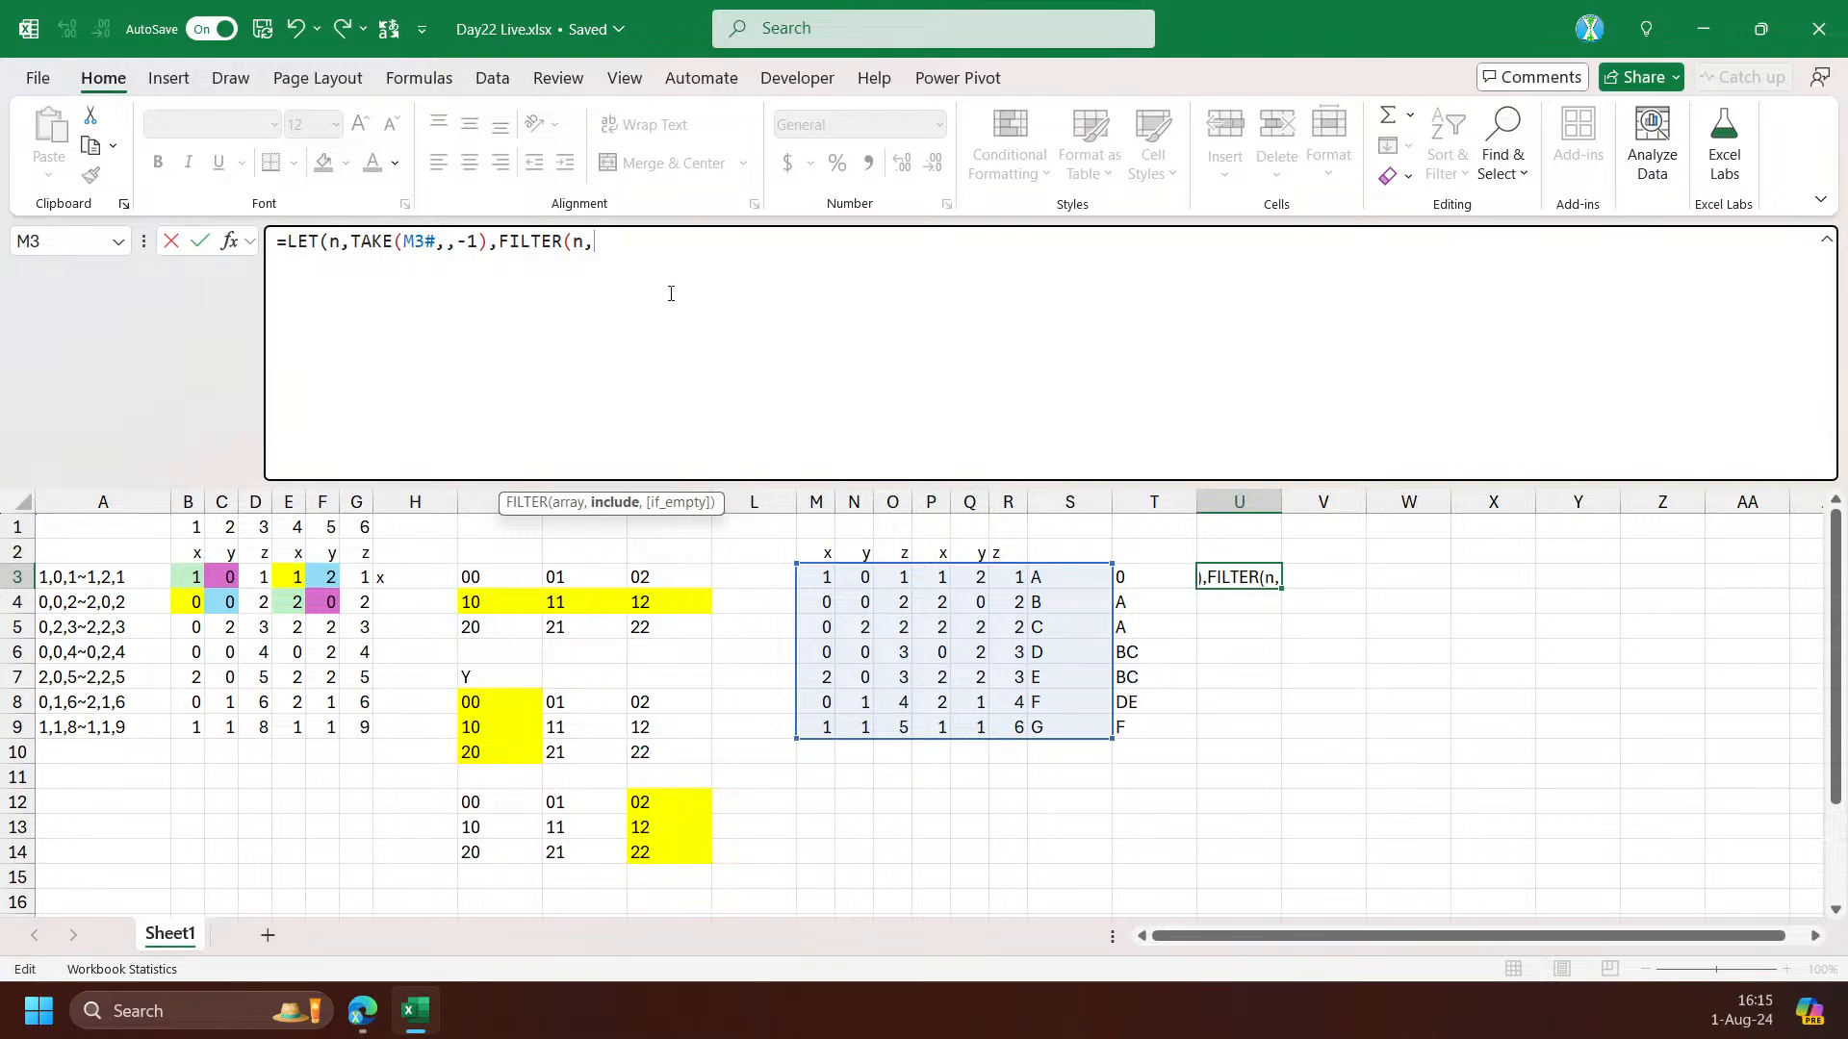
text(isn)
key(Tab)
text(xm)
key(Tab)
click(1141, 596)
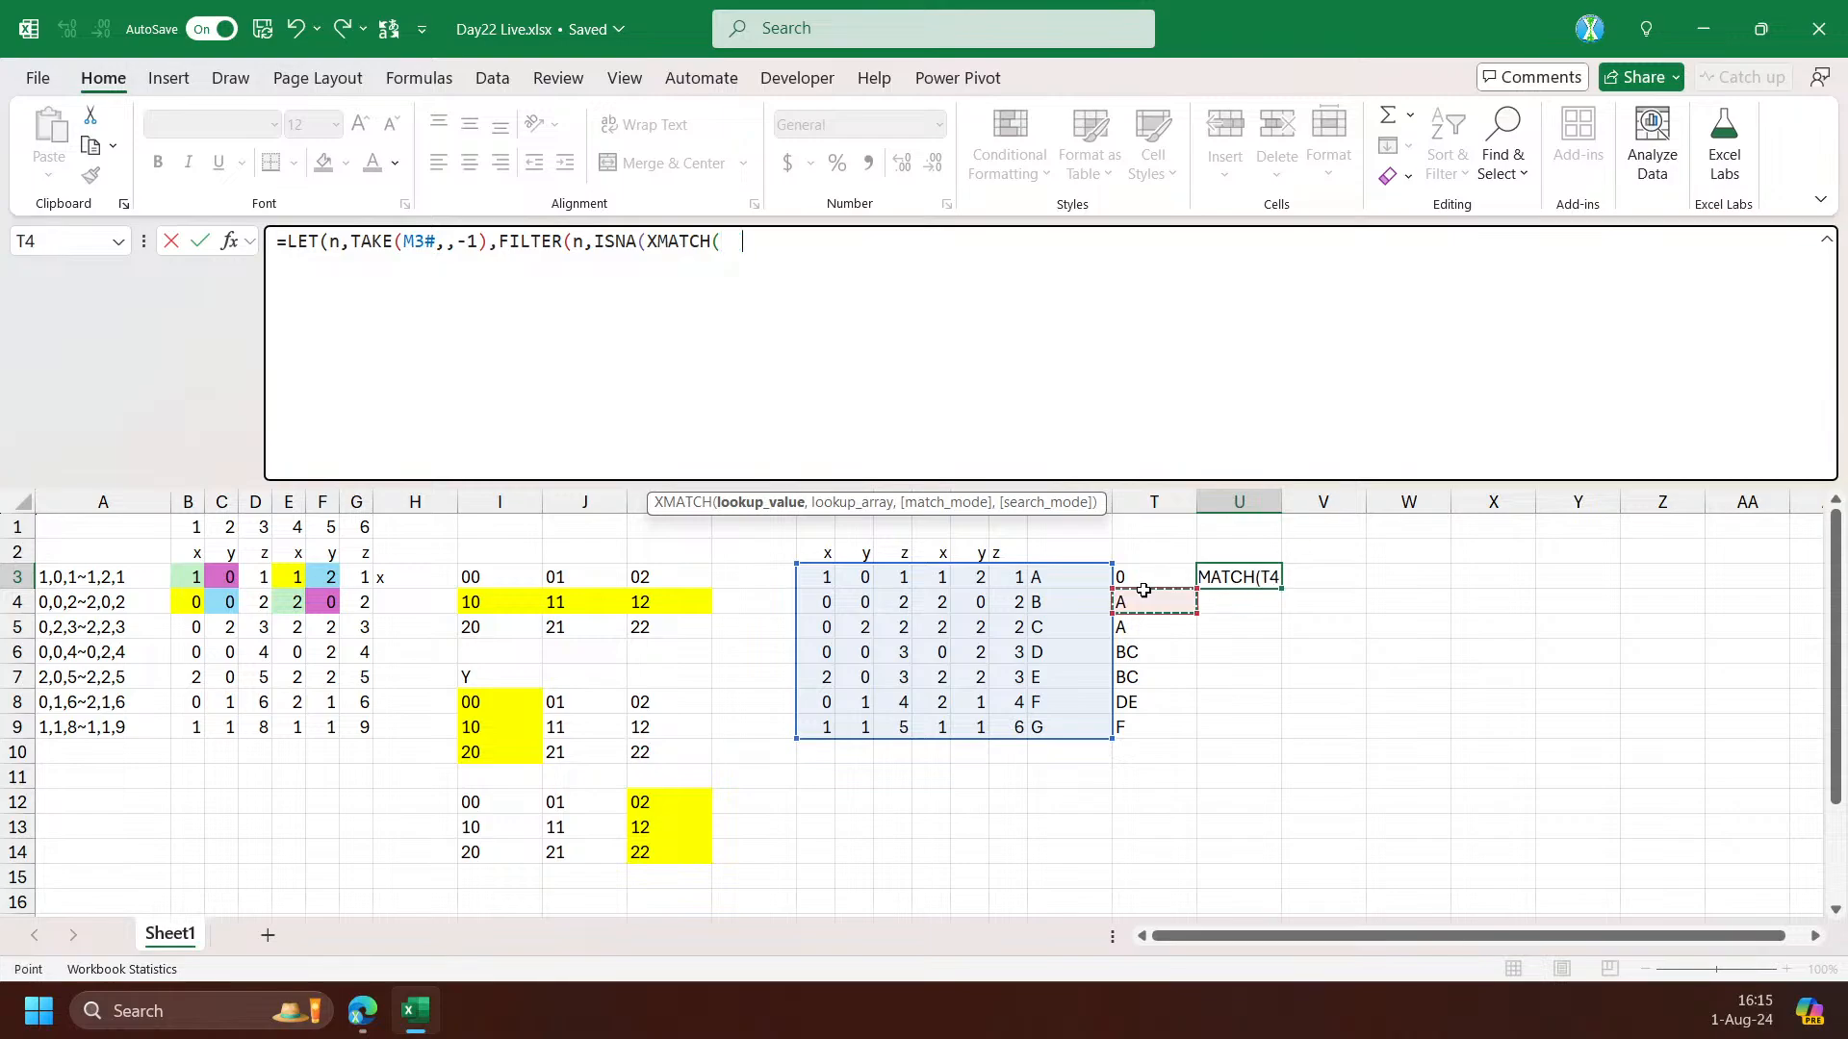
key(BackSpace)
key(BackSpace)
text(n,)
click(1141, 582)
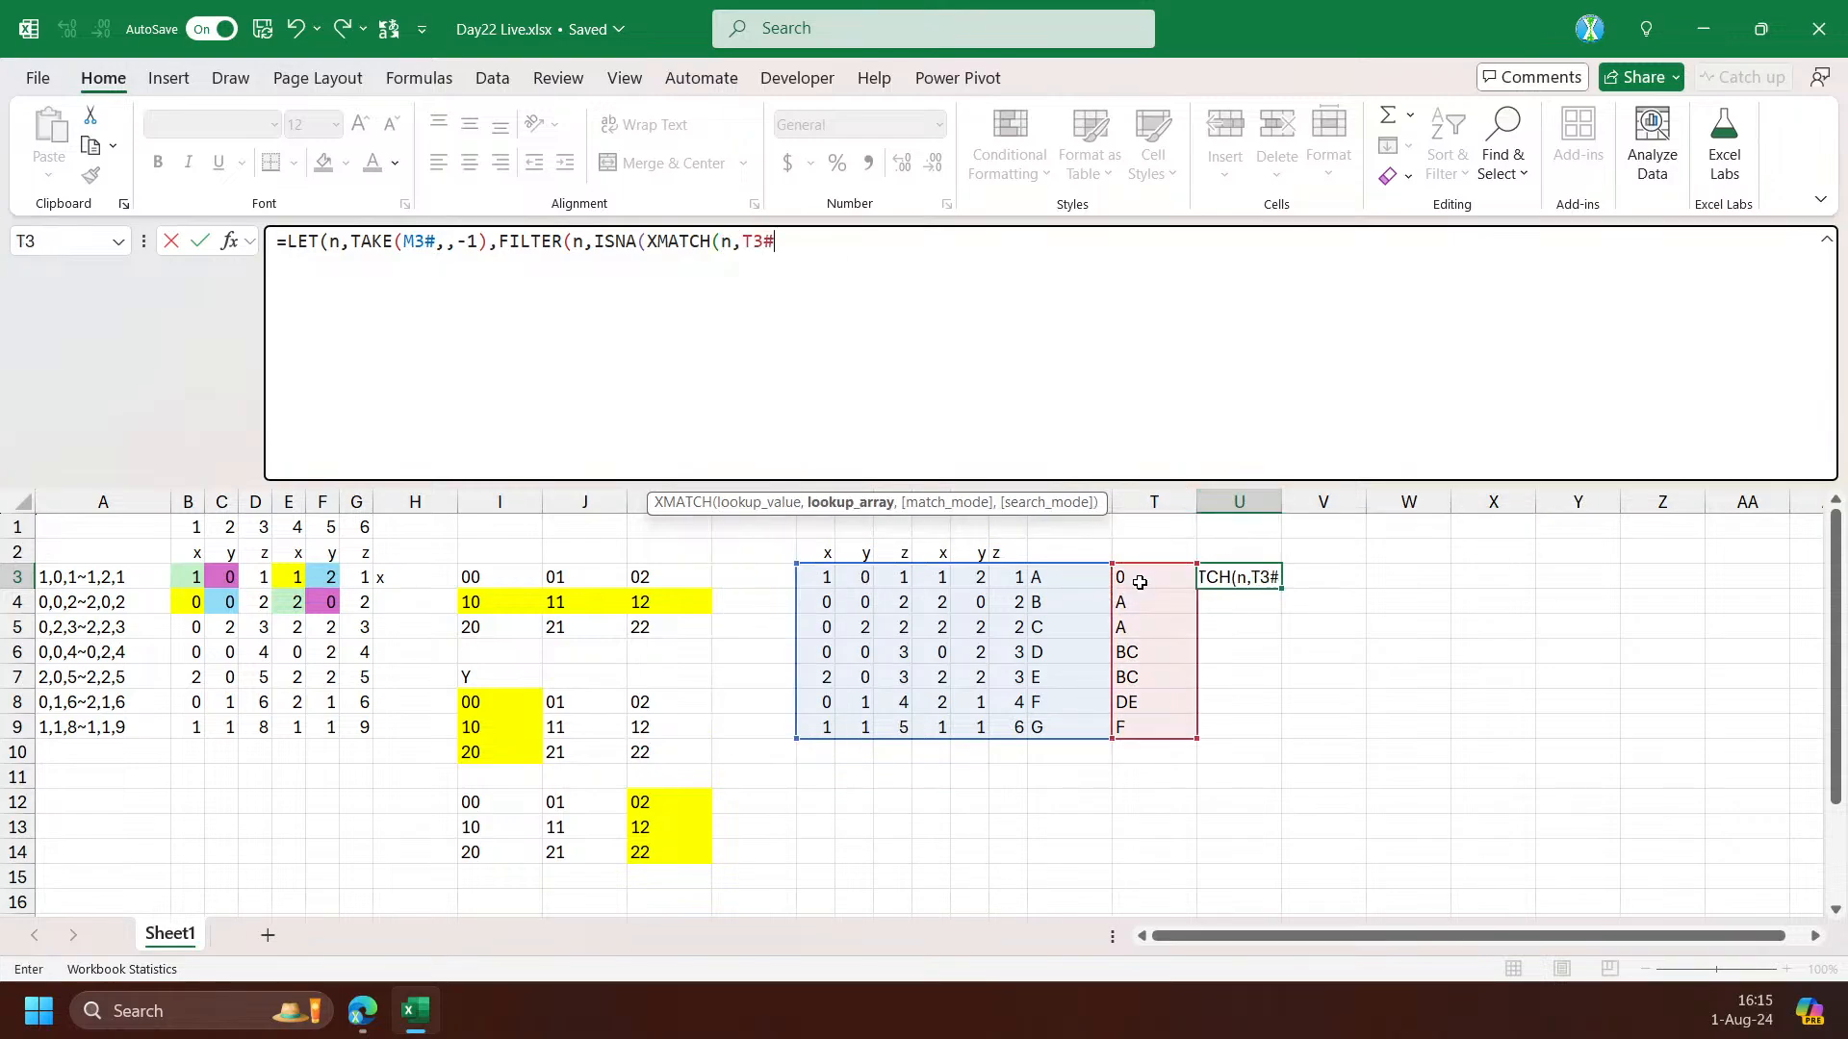
text()))))
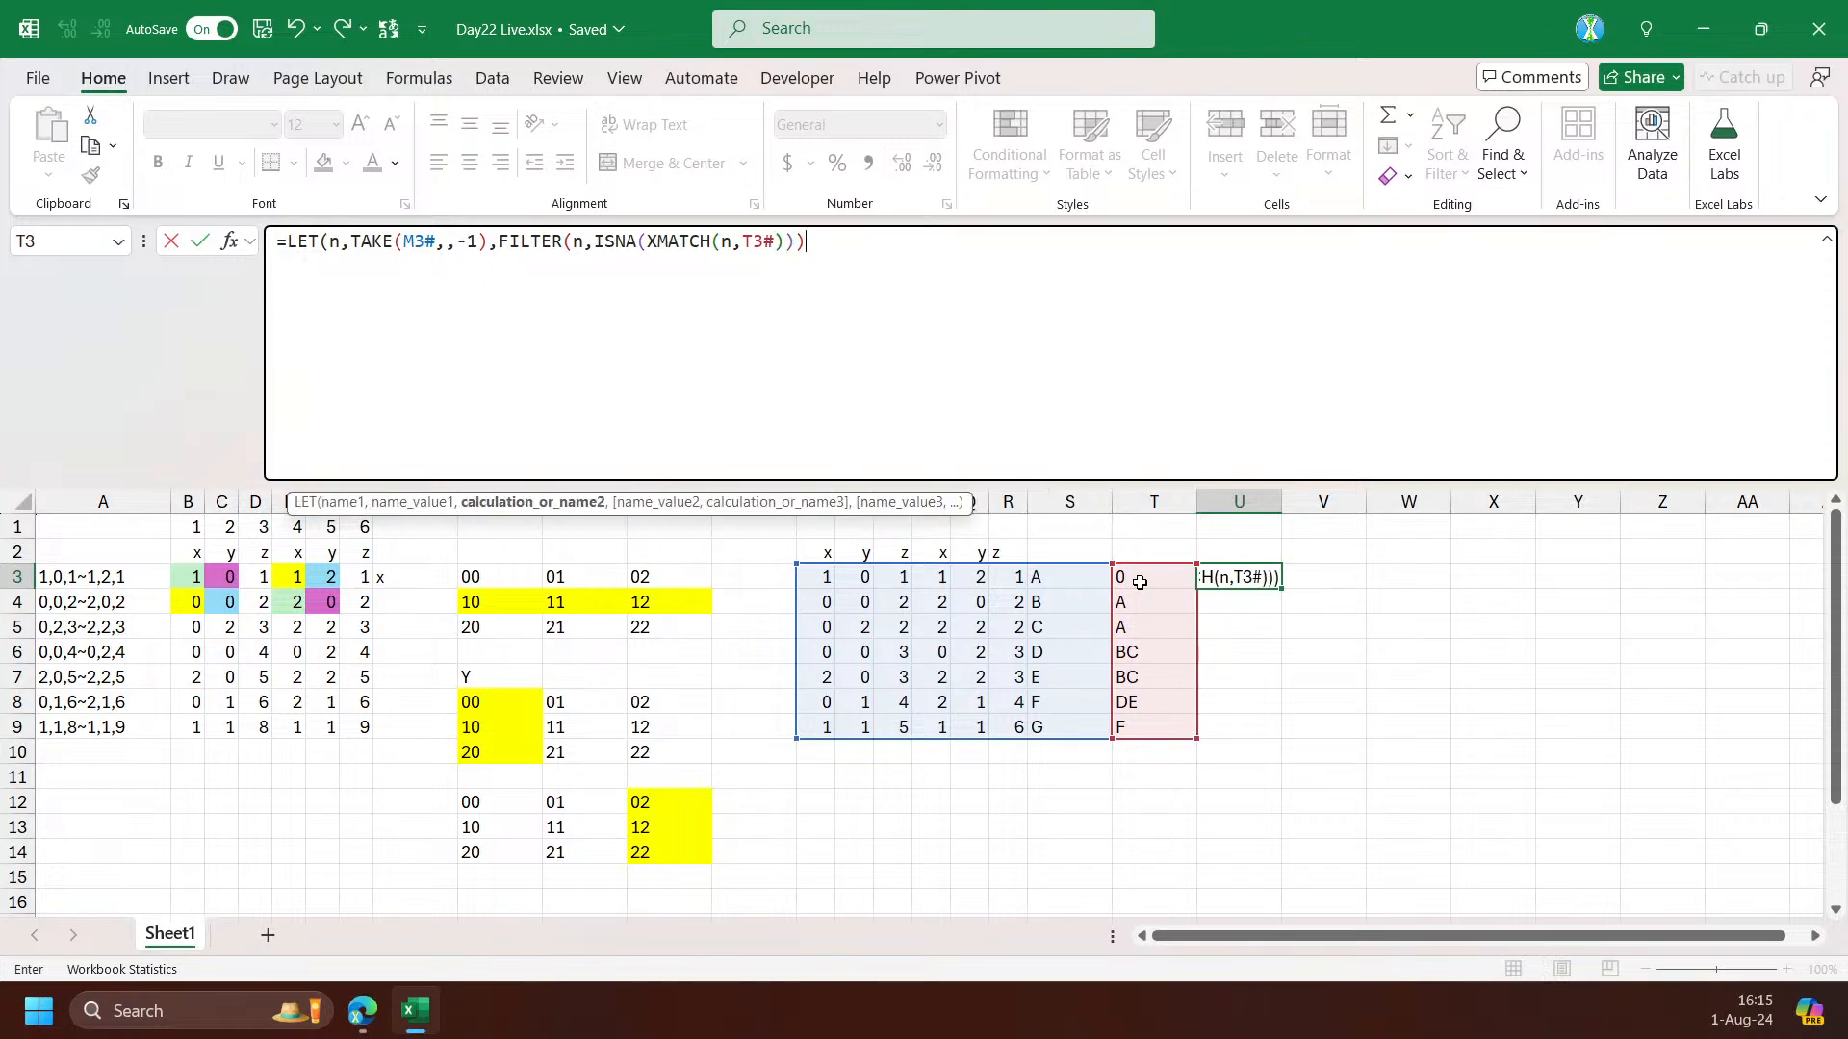
key(Return)
Count the safely removable bricks in U2 with =ROWS(U3#)
drag(1220, 577, 1221, 672)
click(1258, 550)
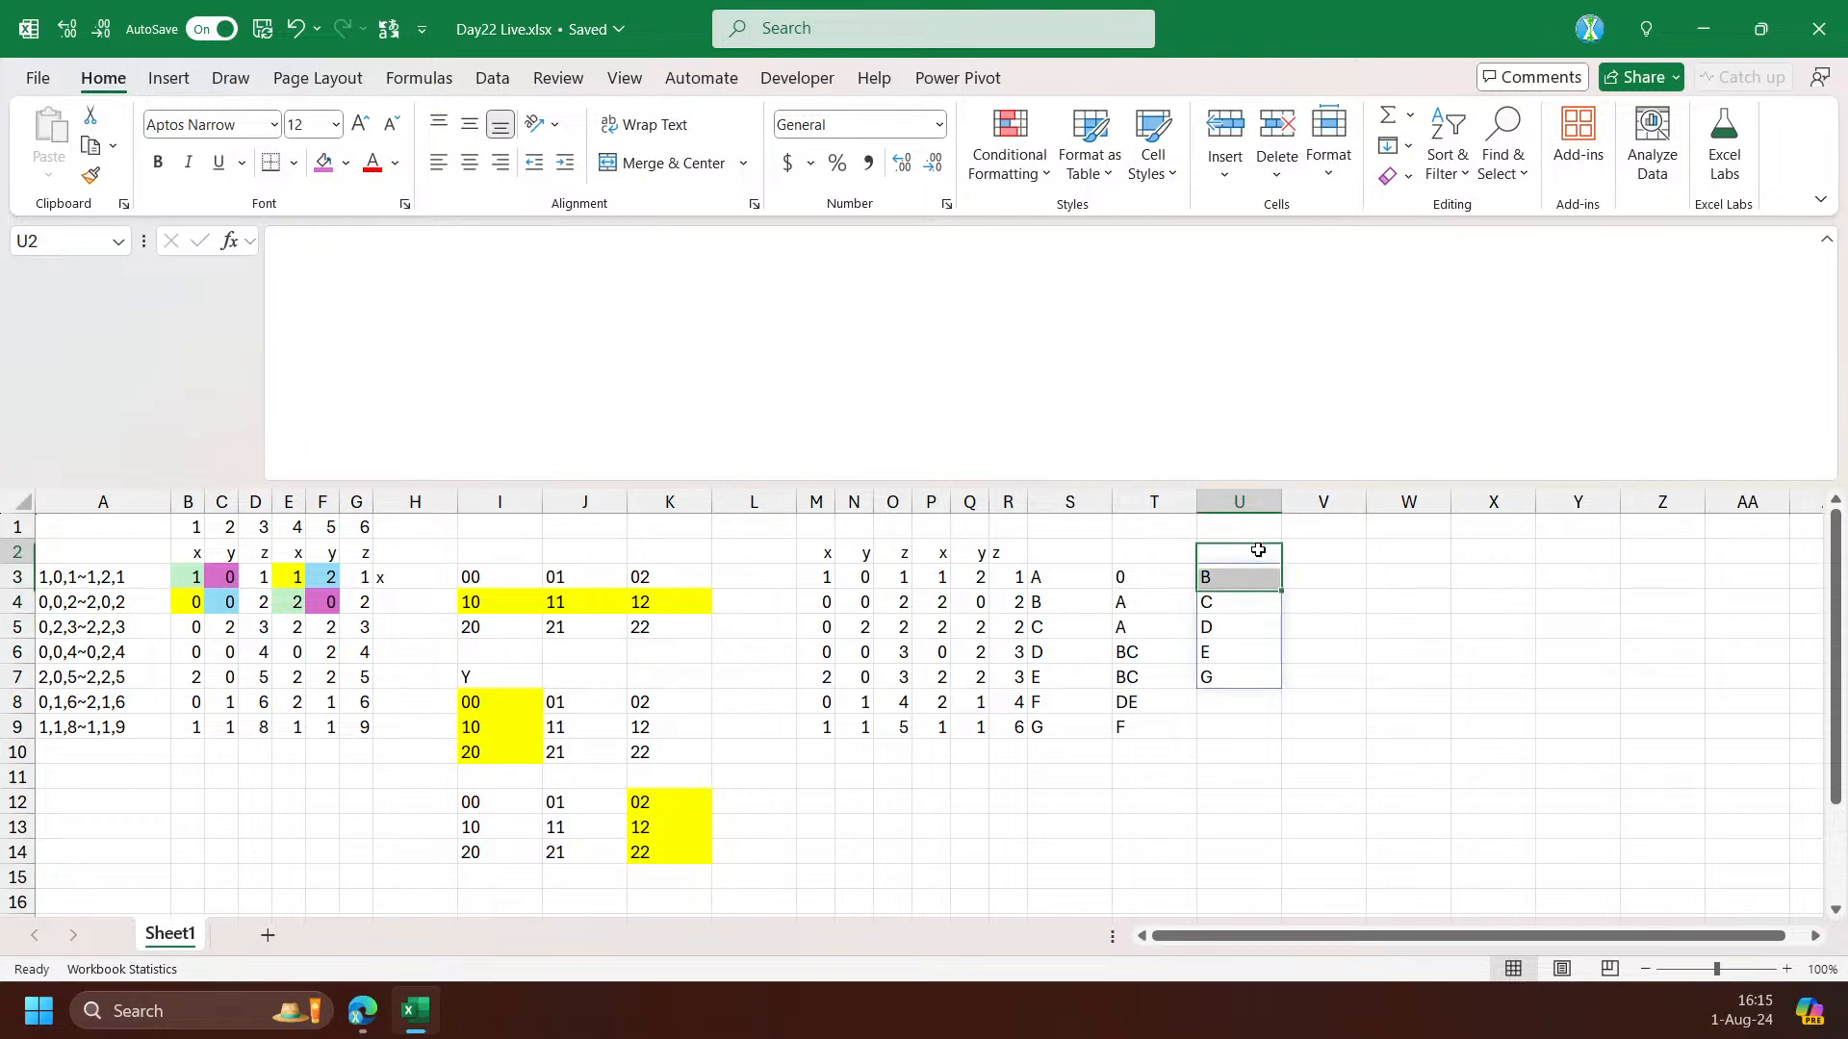
text(=rows)
key(Tab)
text(U3#))
key(Return)
Switch to the Advent of Code Day 22 page in the browser, open the puzzle input and select all its lines
drag(662, 45, 1390, 129)
click(258, 687)
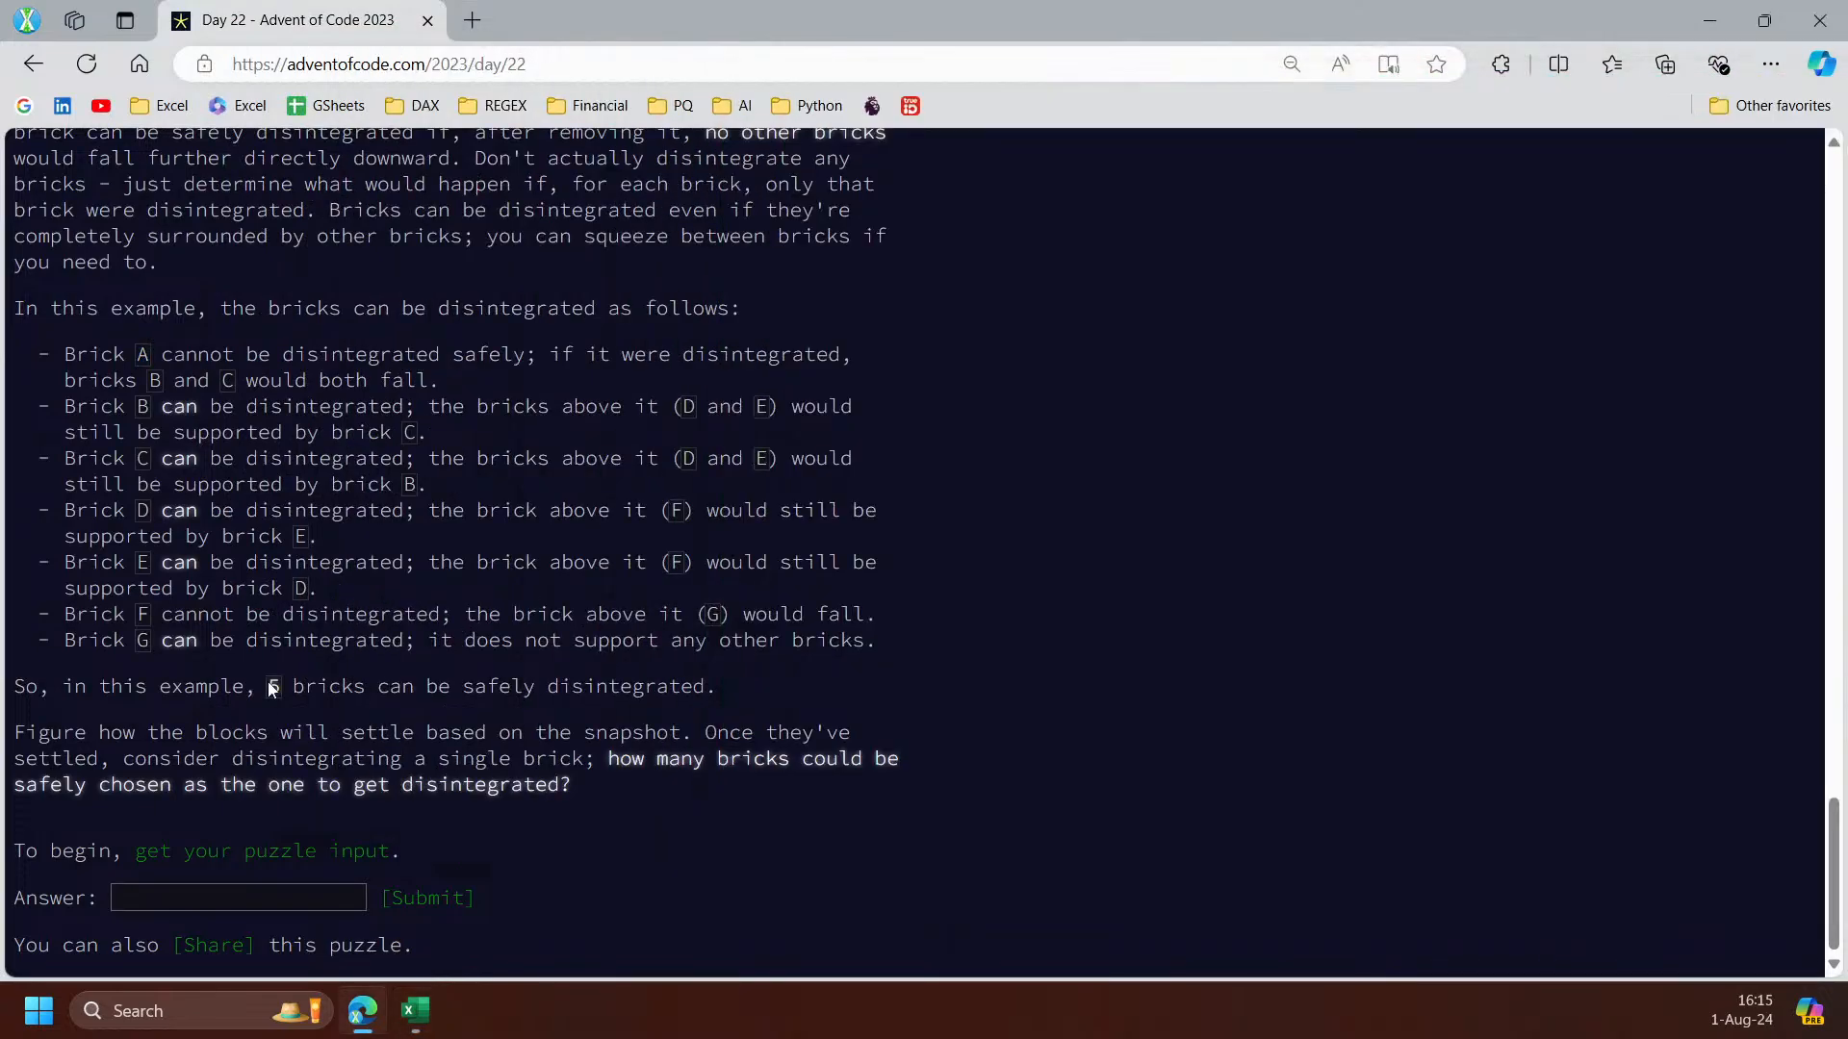
click(304, 852)
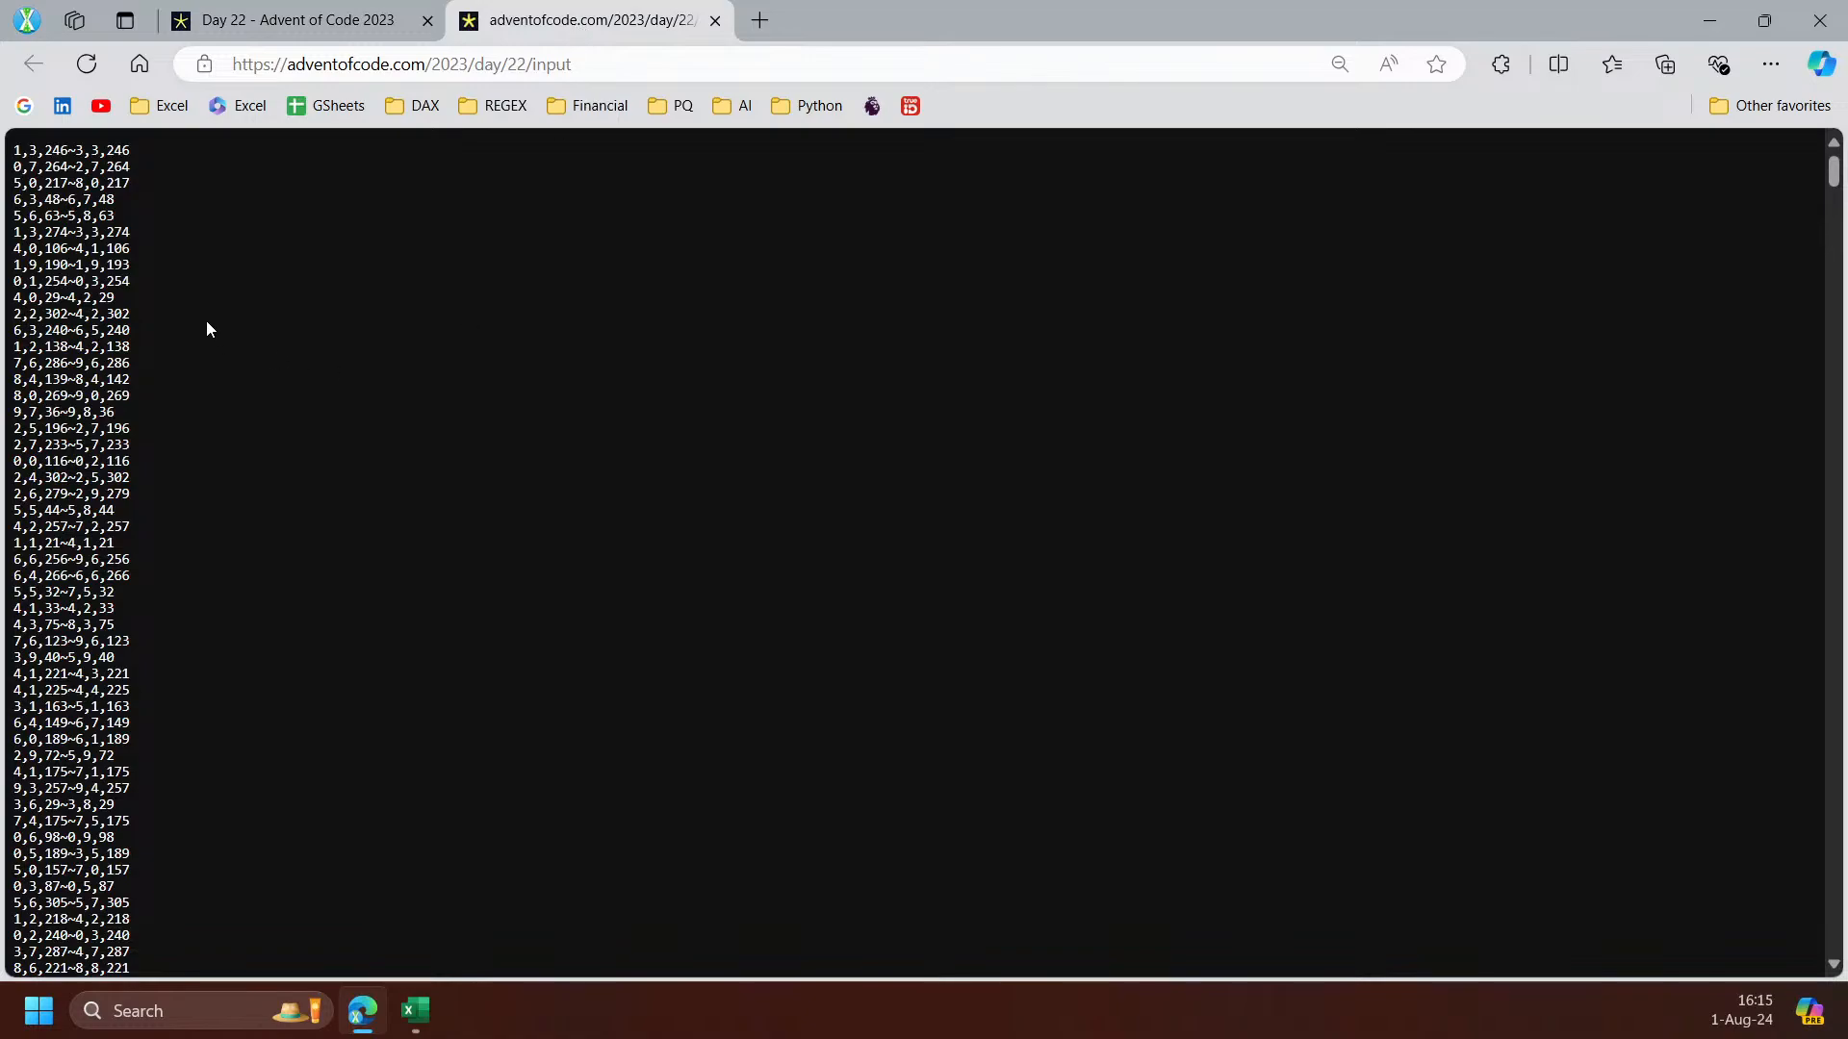
key(ctrl+a)
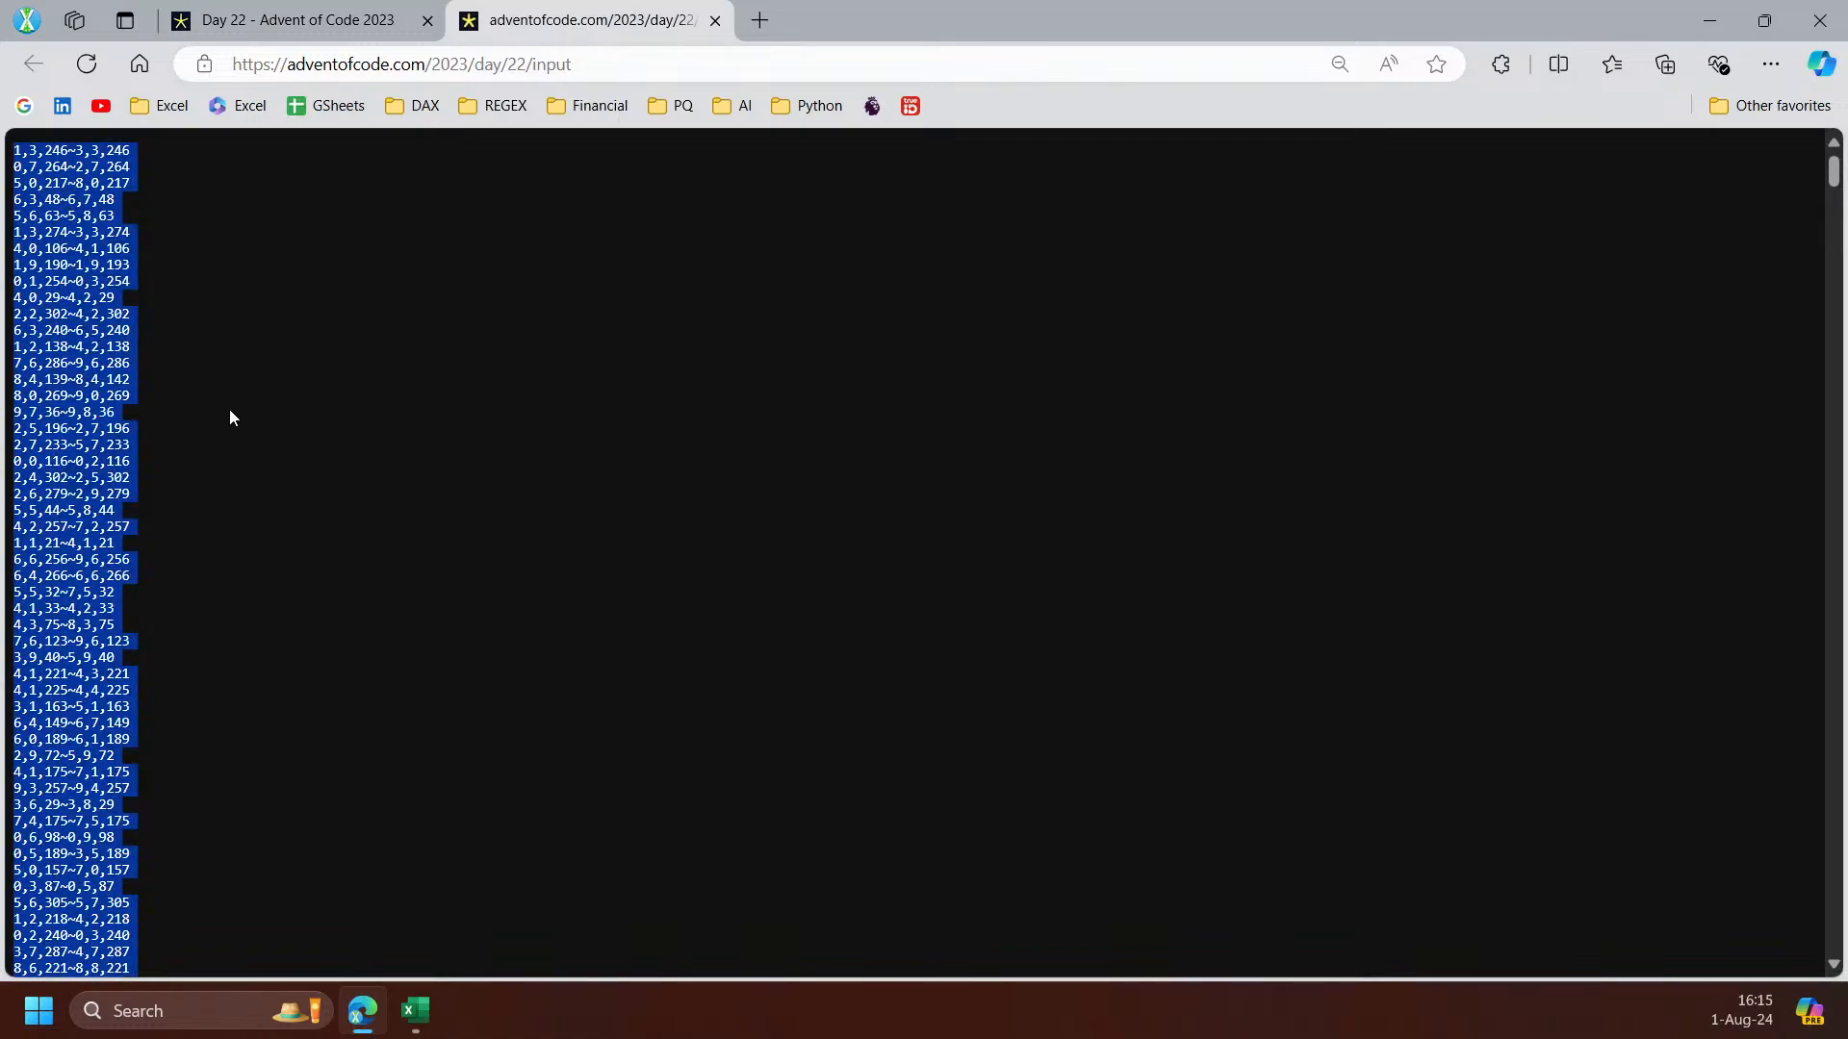
Switch to the Day22 Live workbook in Excel and paste the copied puzzle input into column A starting at A18
click(415, 1010)
drag(1203, 115, 1179, 8)
click(97, 809)
key(ctrl+v)
Copy the first row of formulas beside the sample data and paste it next to the puzzle input, starting at B18
scroll(289, 631, up, 2)
click(190, 575)
key(ctrl+shift+Right)
key(ctrl+shift+Right)
key(ctrl+shift+Right)
key(ctrl+c)
scroll(424, 740, down, 3)
click(193, 727)
key(ctrl+v)
Change the TEXTSPLIT formula in B18 to use the full puzzle input range A18:A1342
double_click(193, 726)
drag(563, 241, 487, 242)
click(96, 725)
key(ctrl+shift+Down)
key(Return)
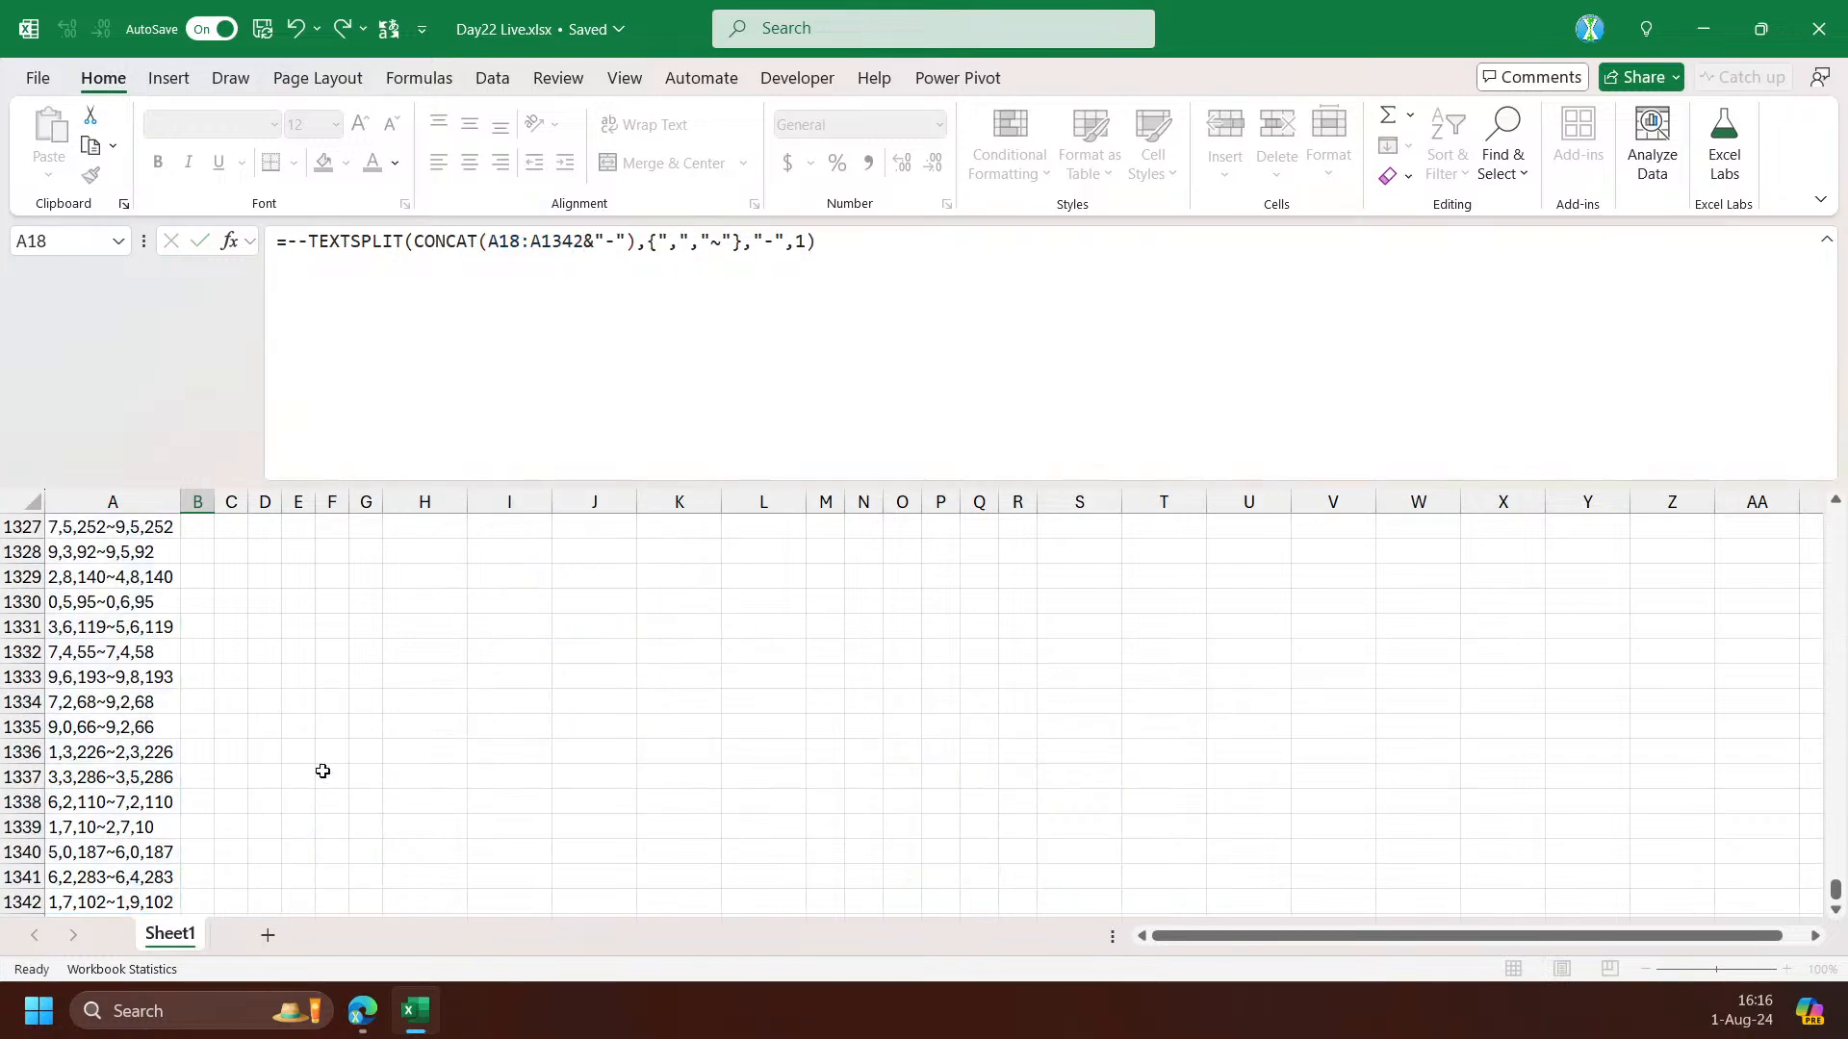
Widen columns D and G to fit the split height values
drag(271, 496, 400, 506)
click(387, 584)
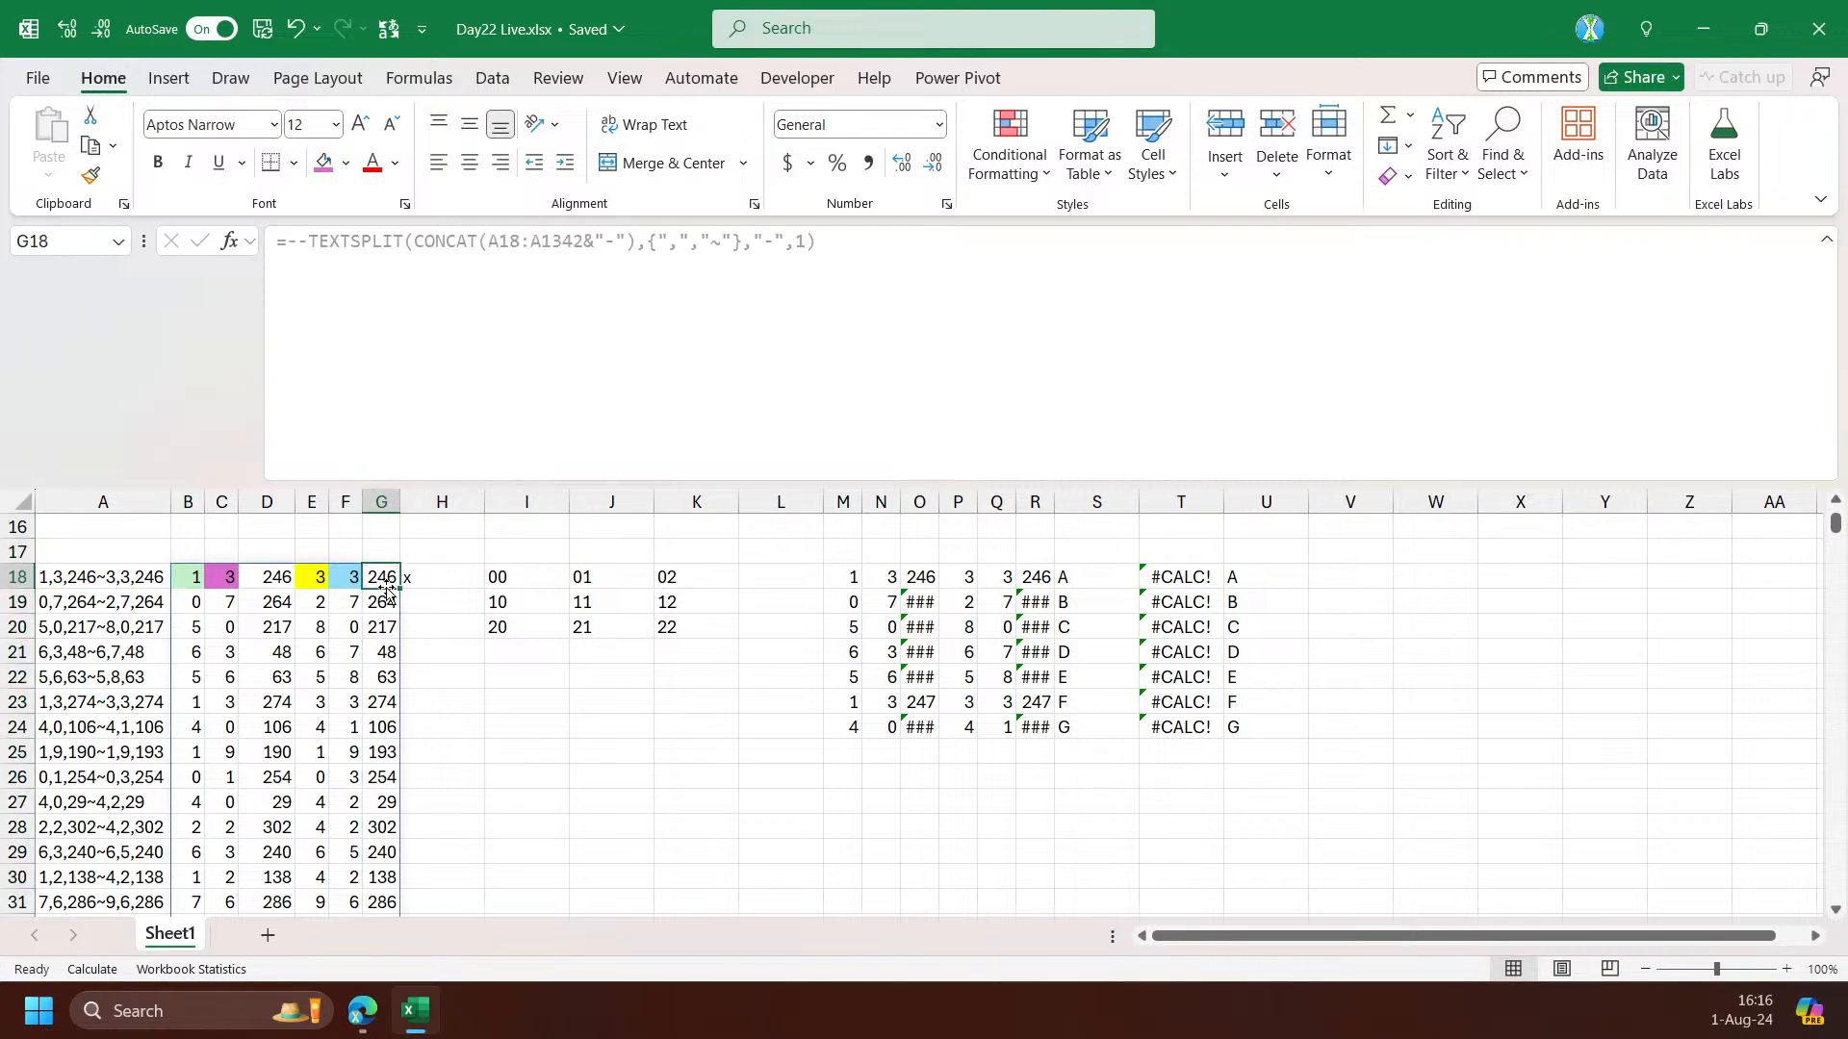
click(266, 584)
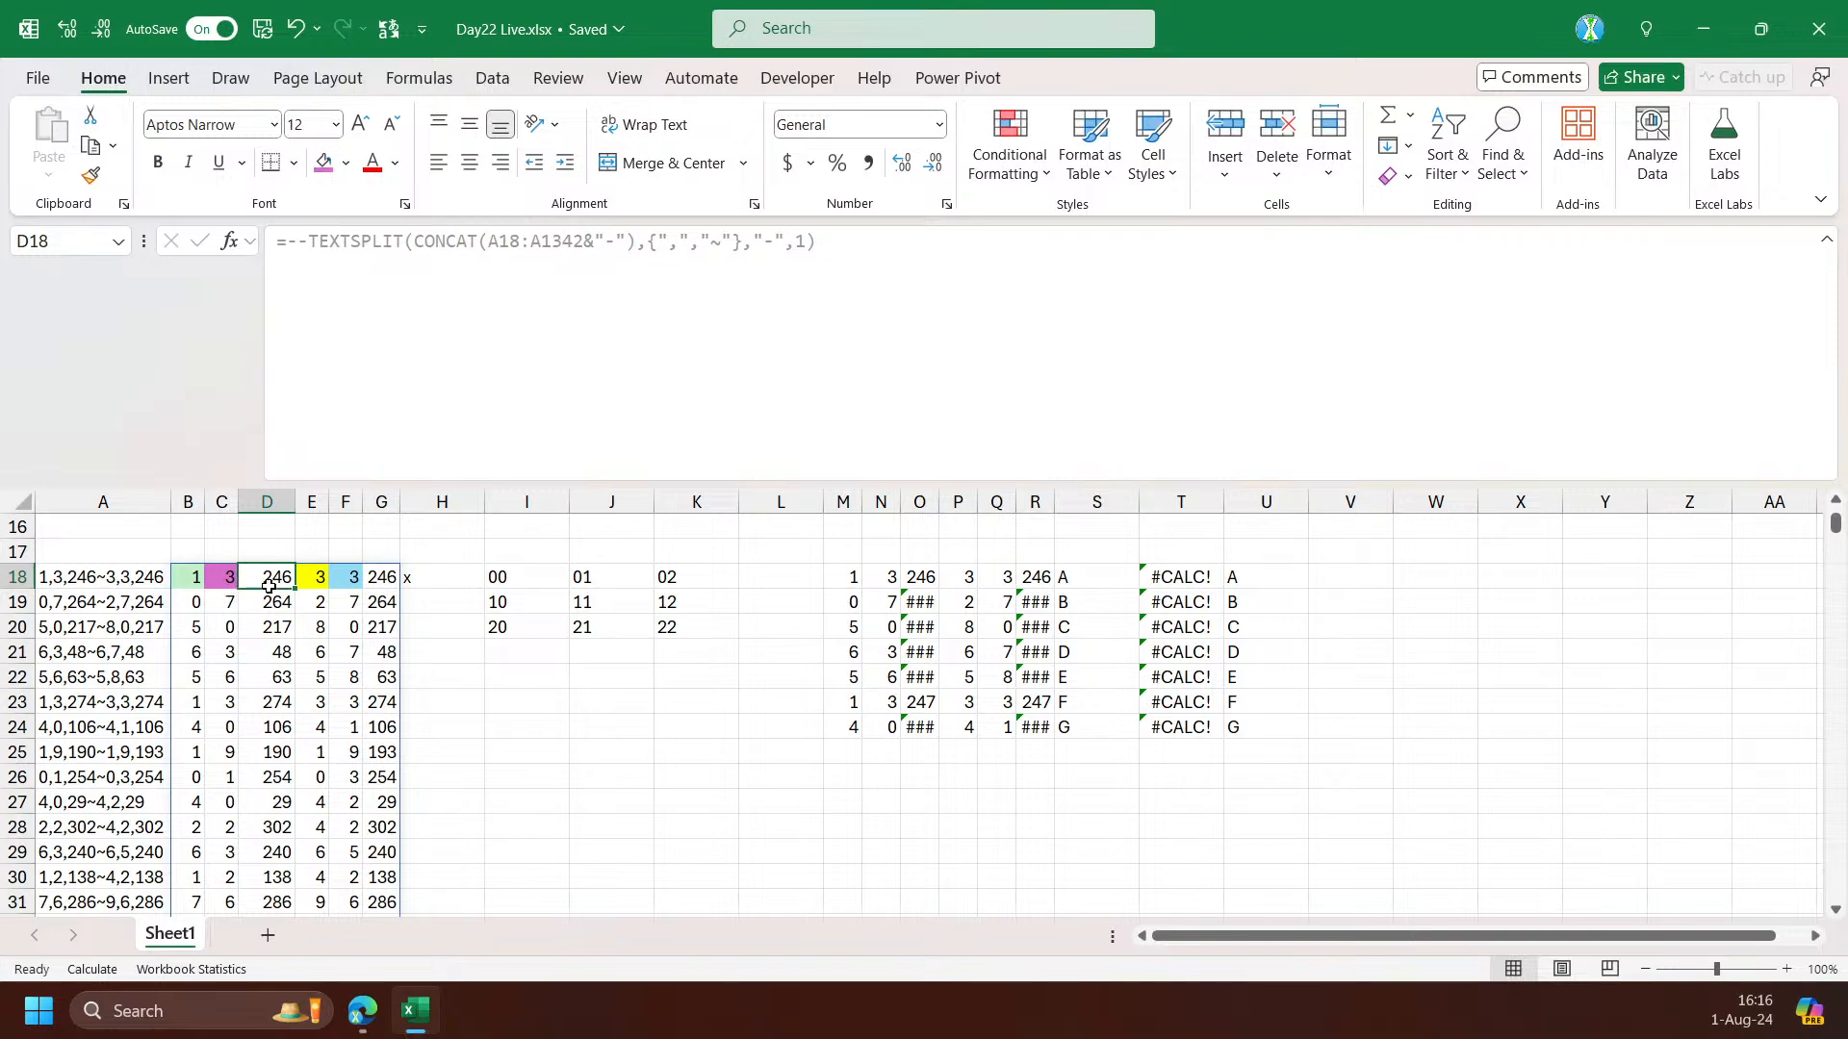
Wrap the B18 formula in SORT so the bricks are ordered by column 3
scroll(268, 586, down, 1)
scroll(269, 586, up, 2)
key(Left)
key(Left)
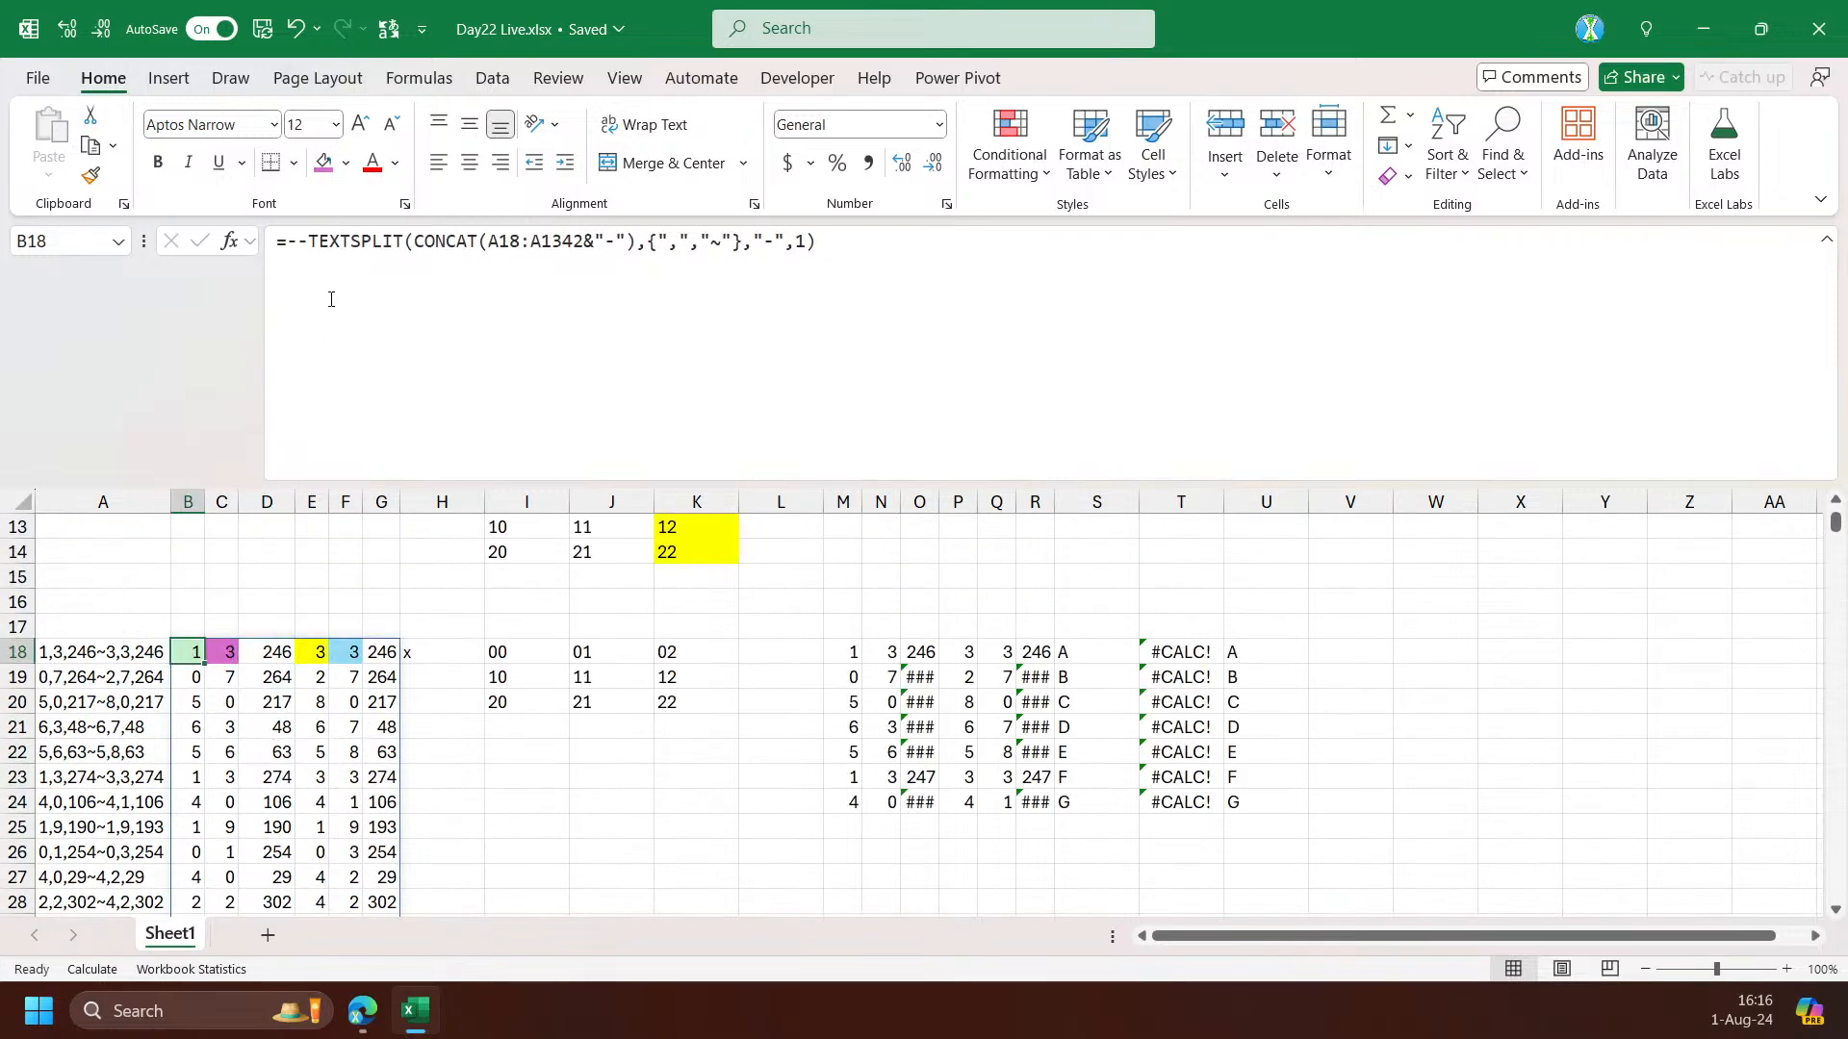
click(290, 241)
text(sor)
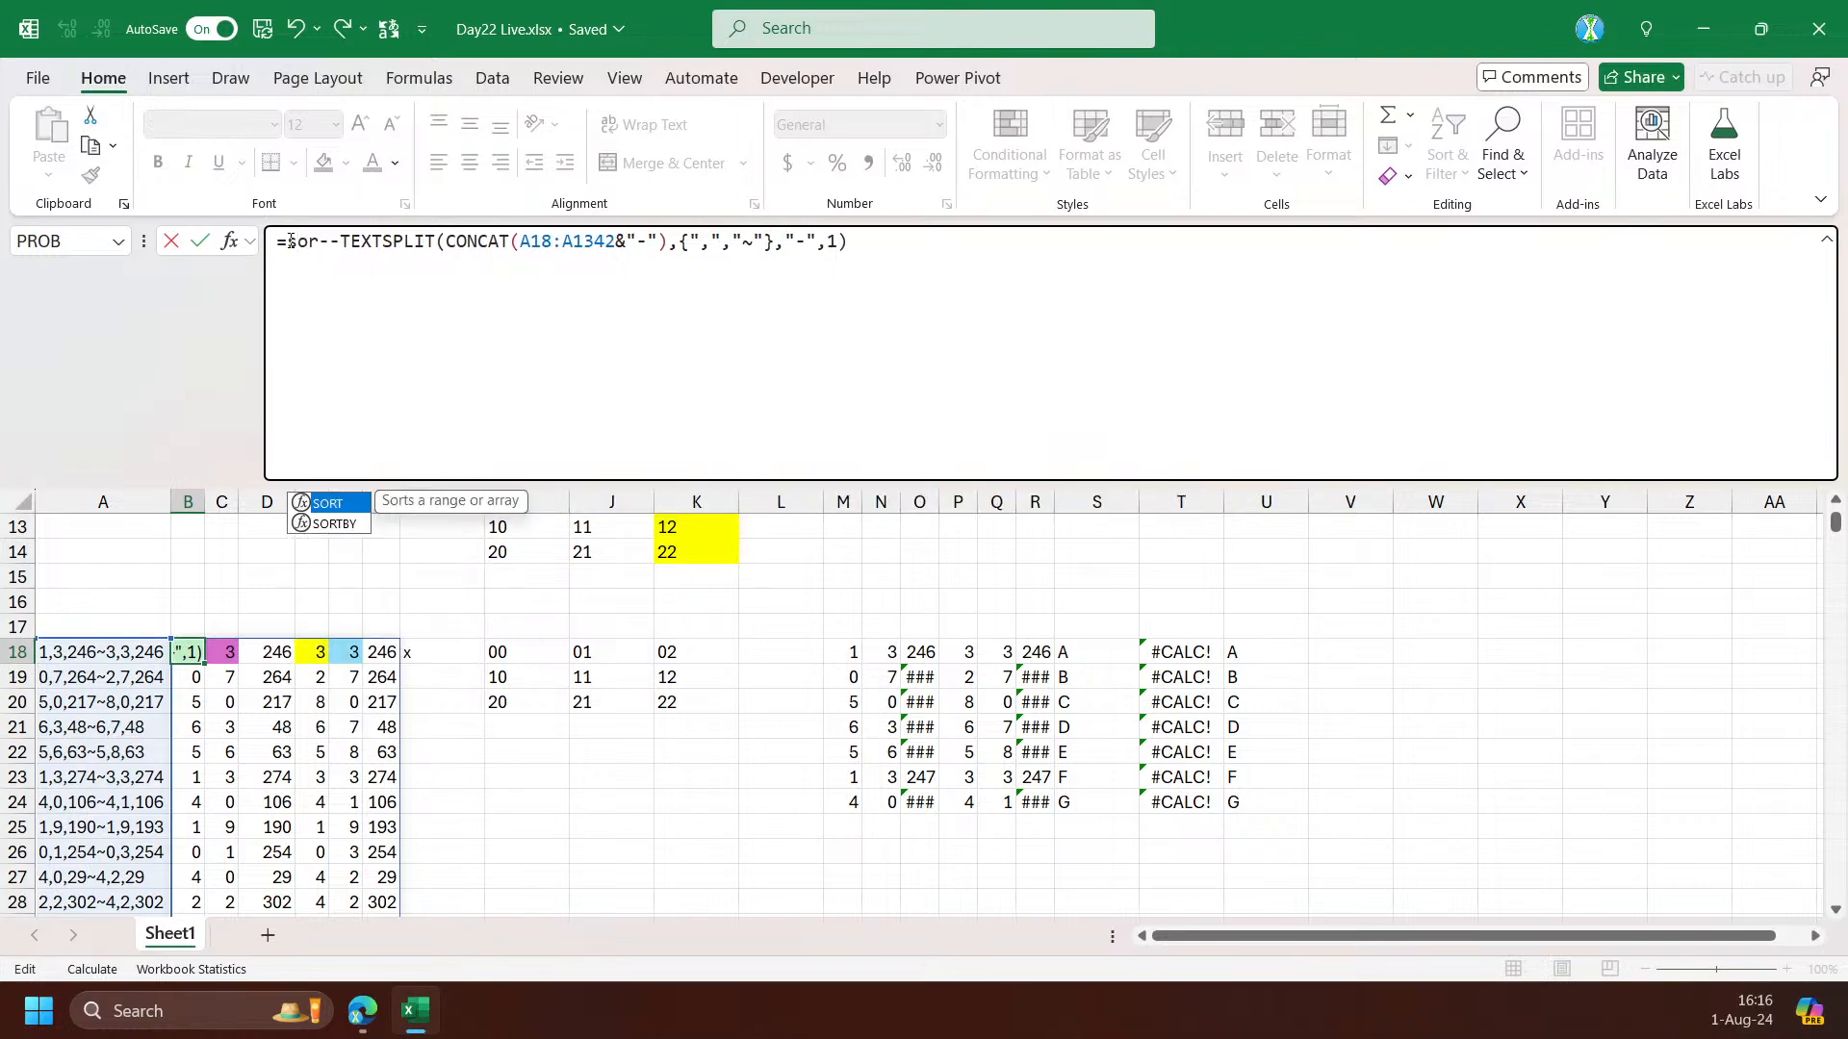
key(Tab)
text(,3))
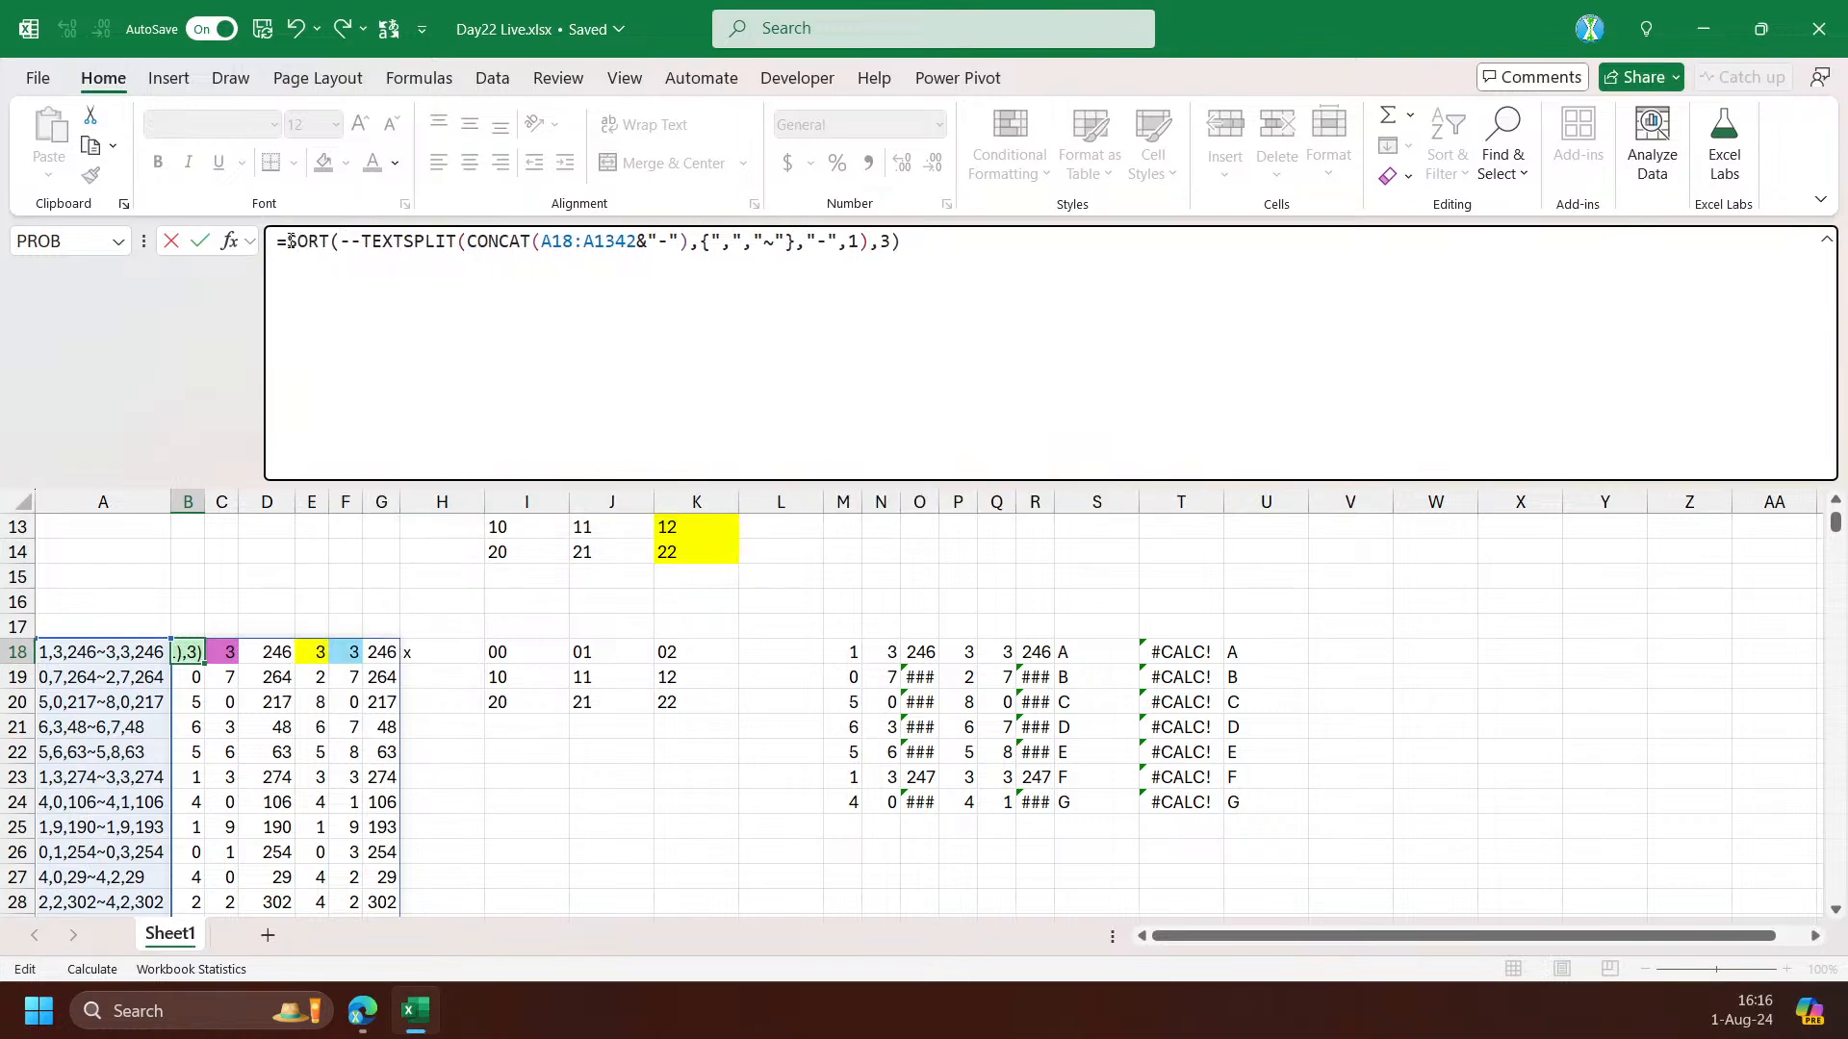
key(ctrl+Return)
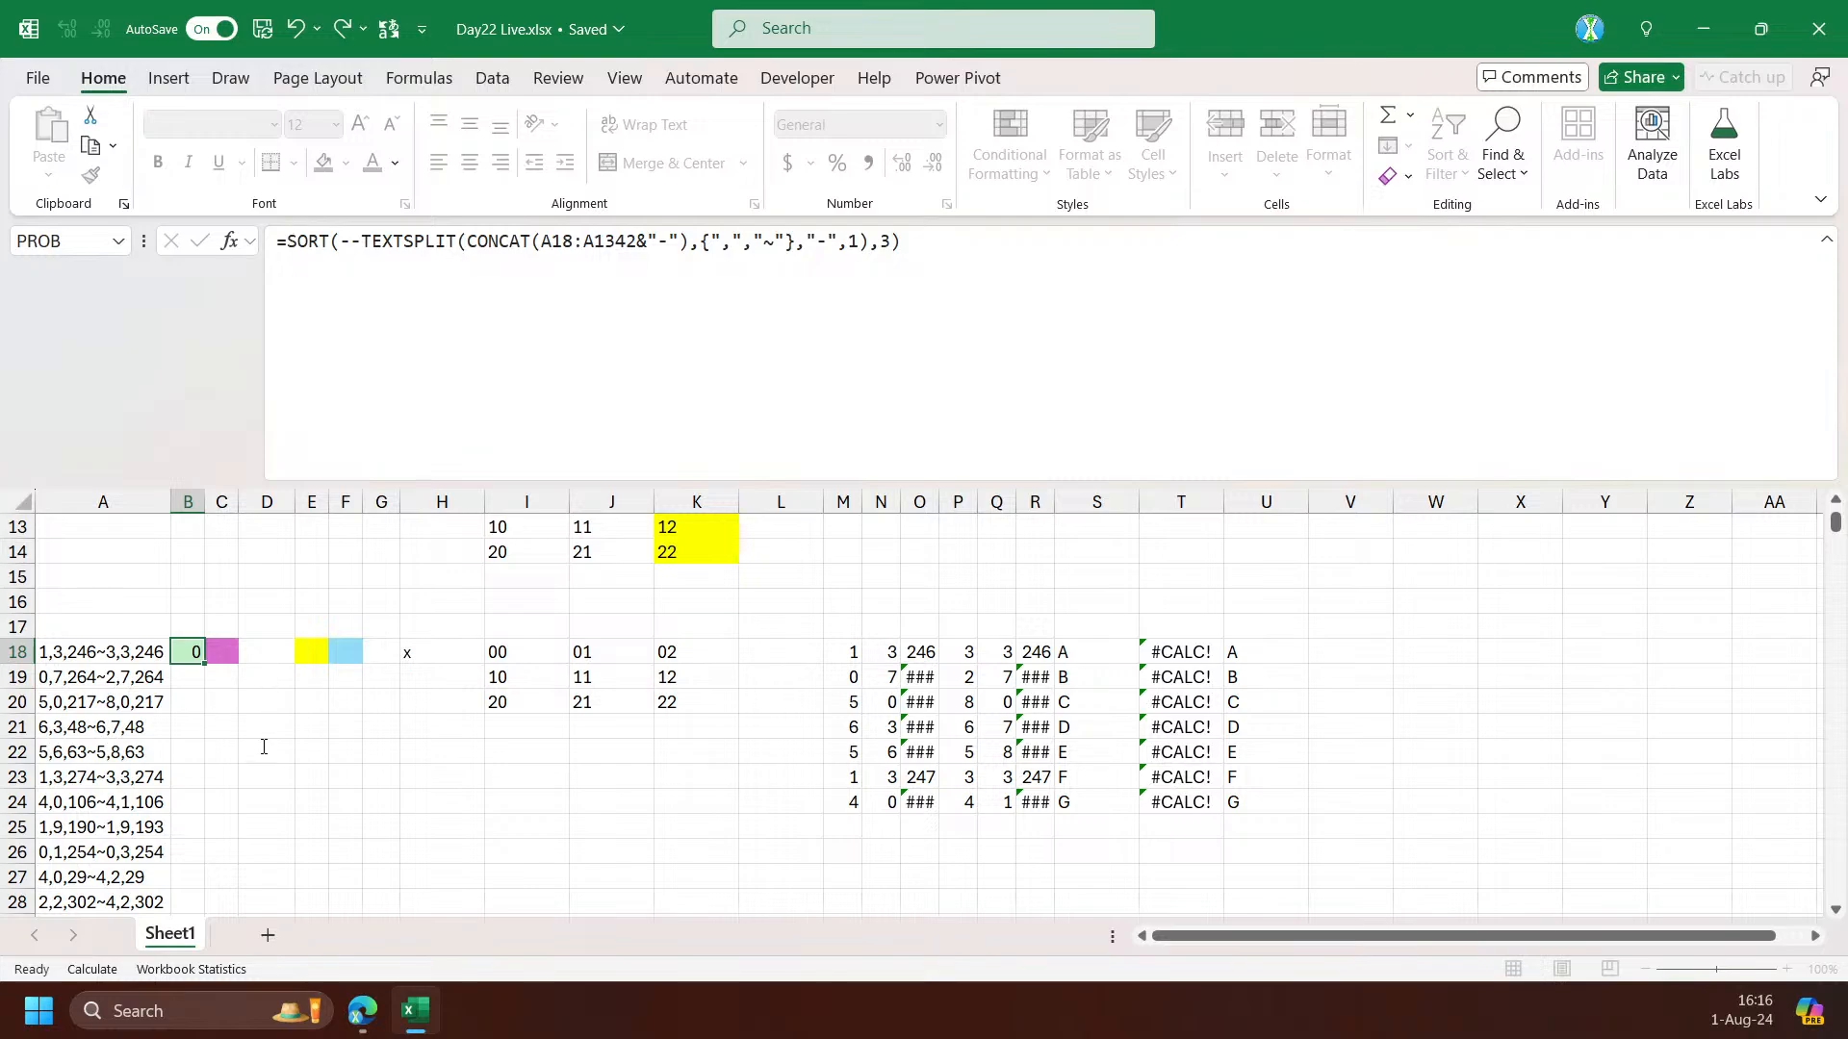
Check the sorted heights in column D and fit columns O and R to their contents
drag(285, 651, 274, 854)
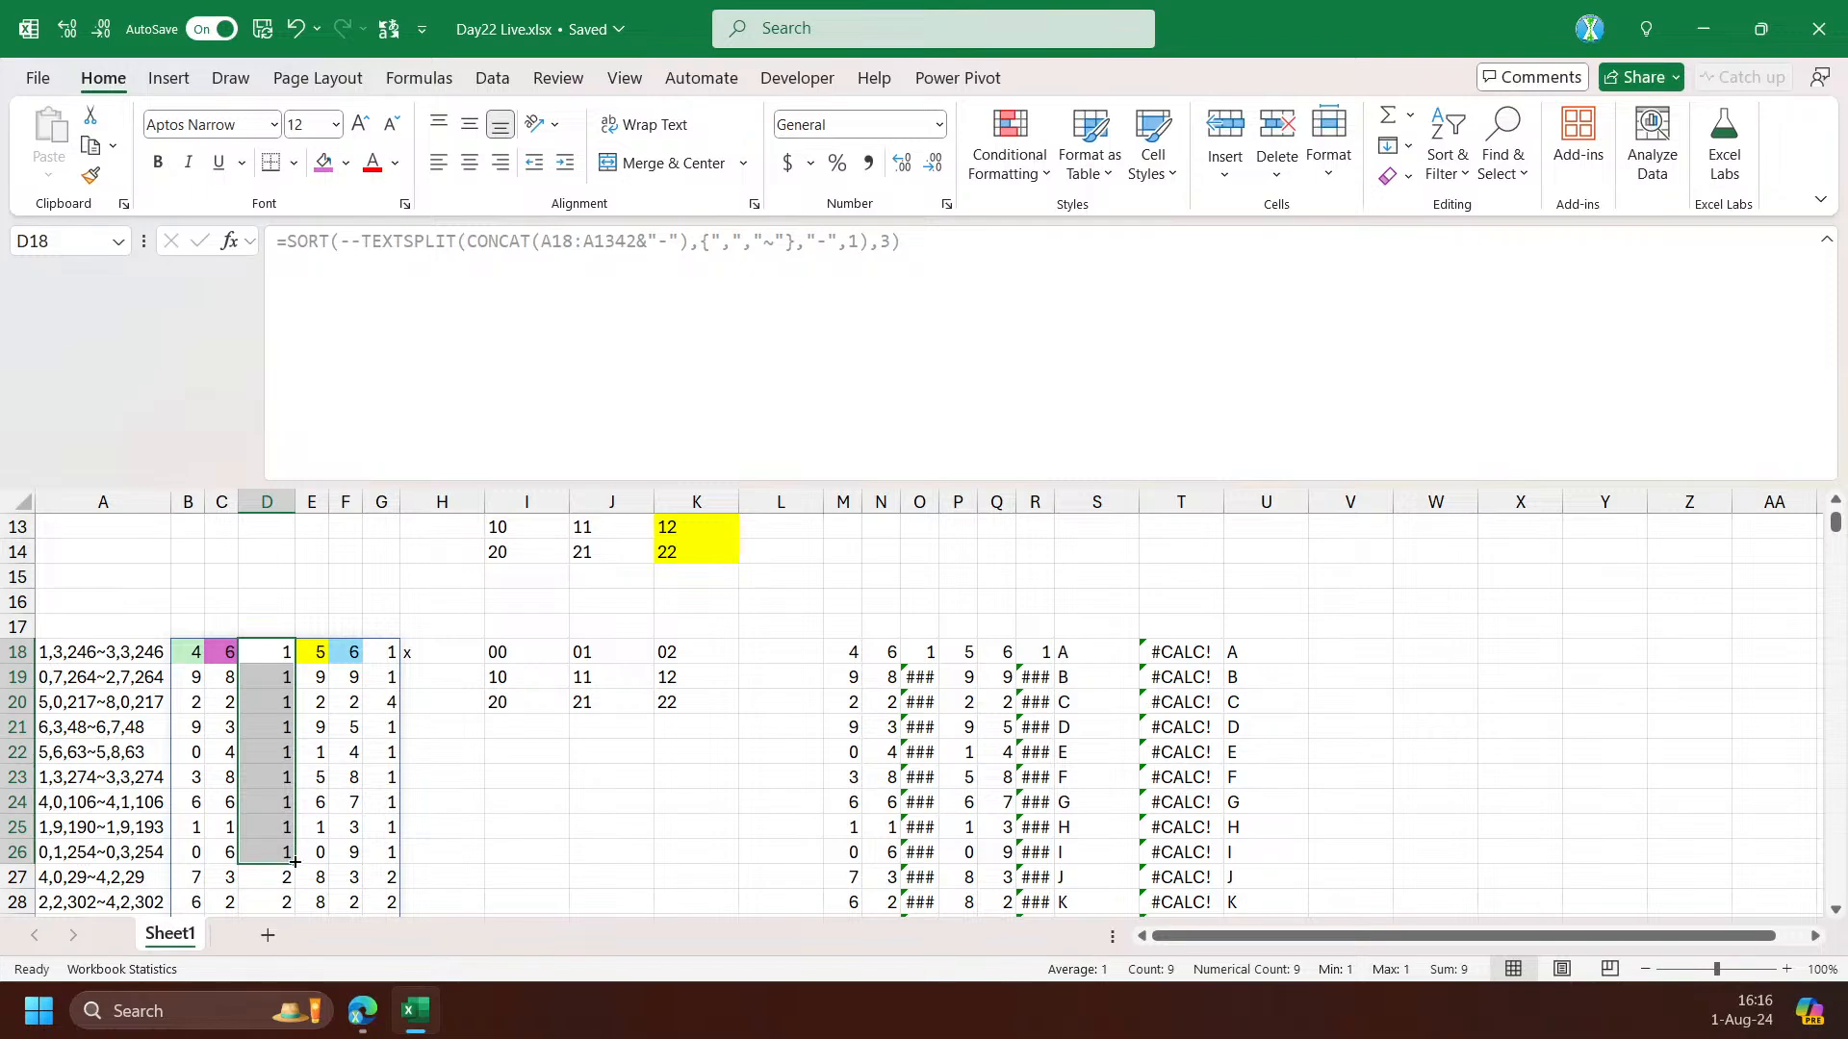
click(919, 654)
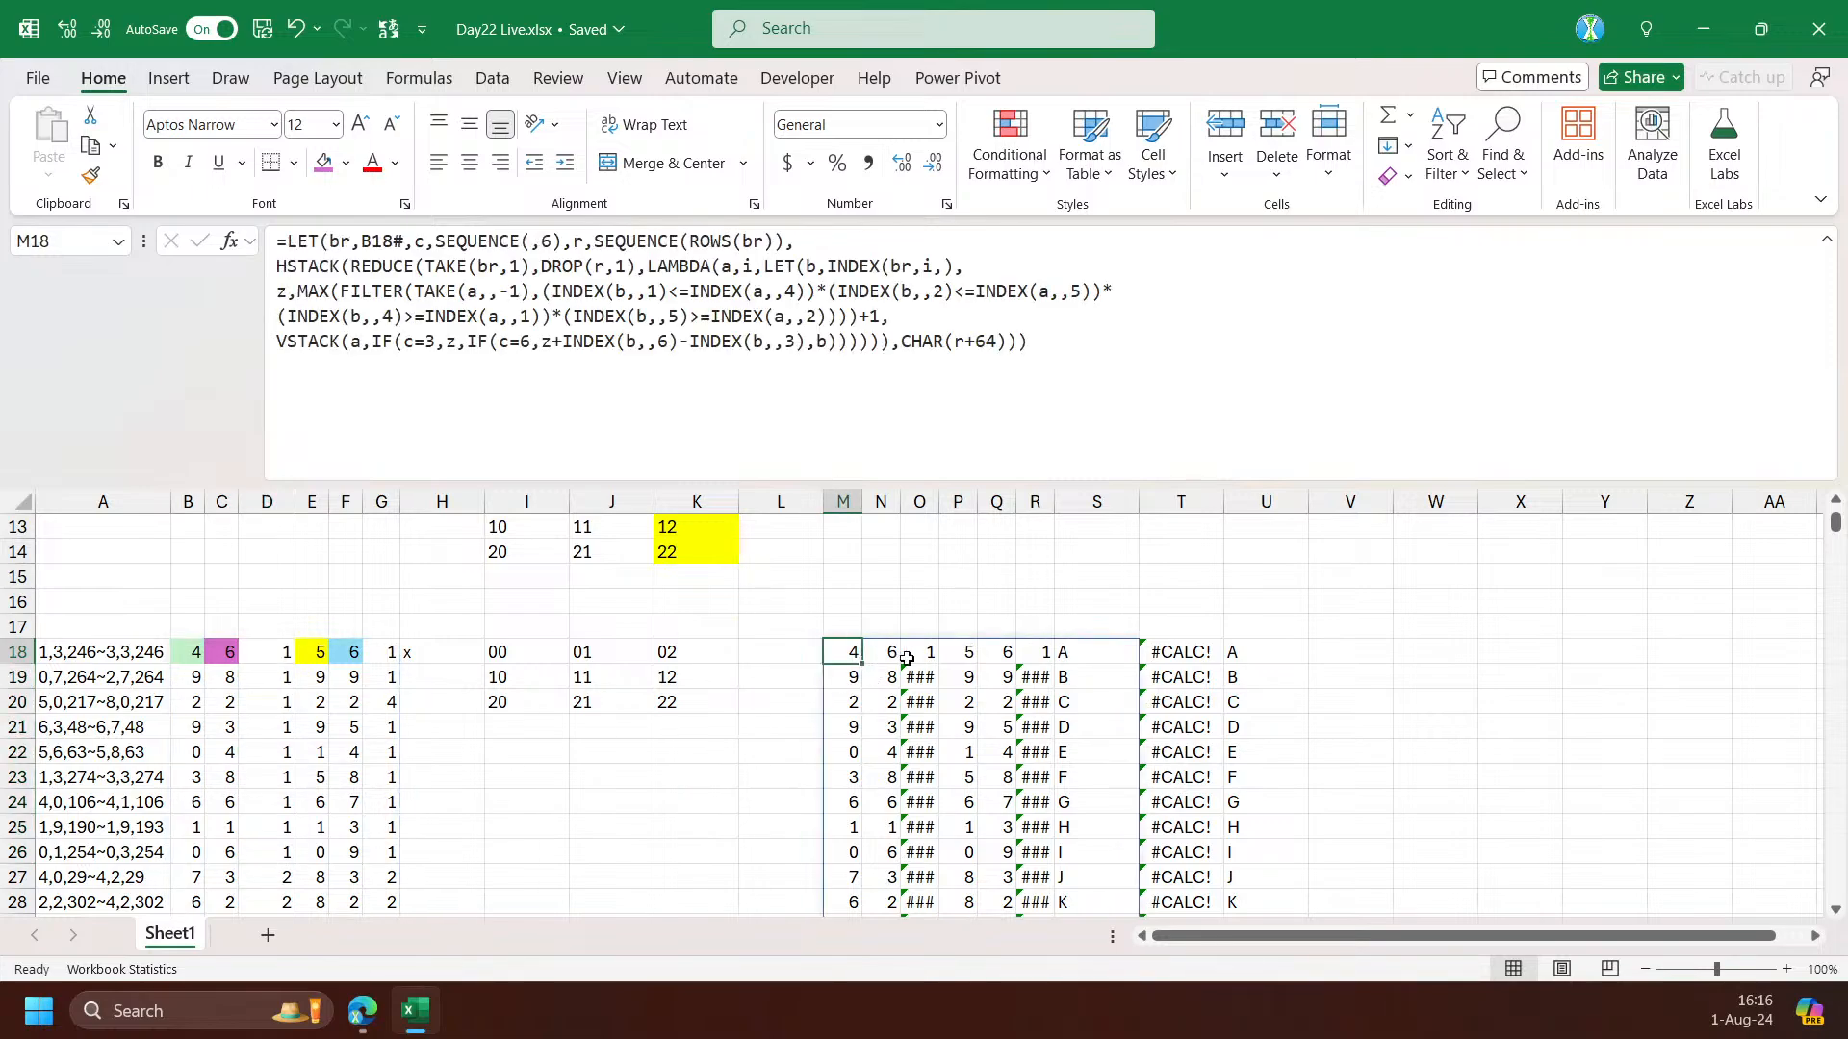
double_click(939, 497)
click(1079, 655)
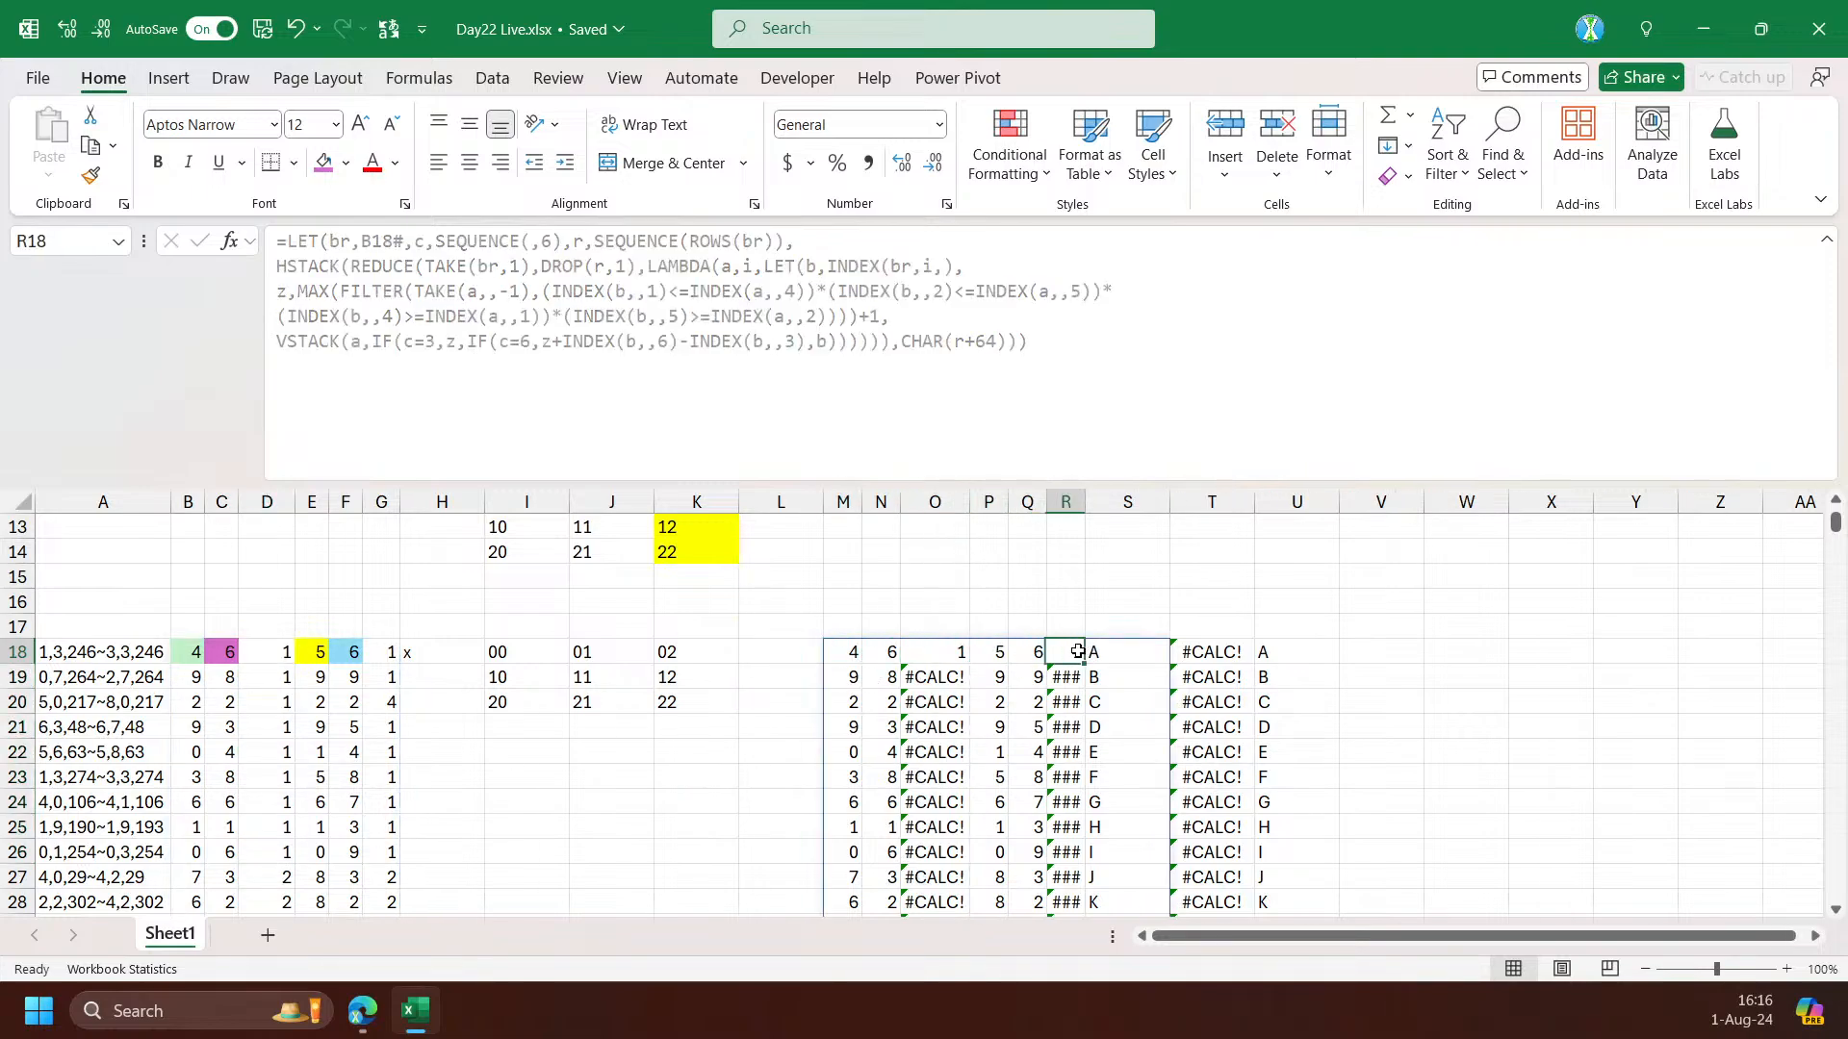
double_click(1085, 499)
click(852, 655)
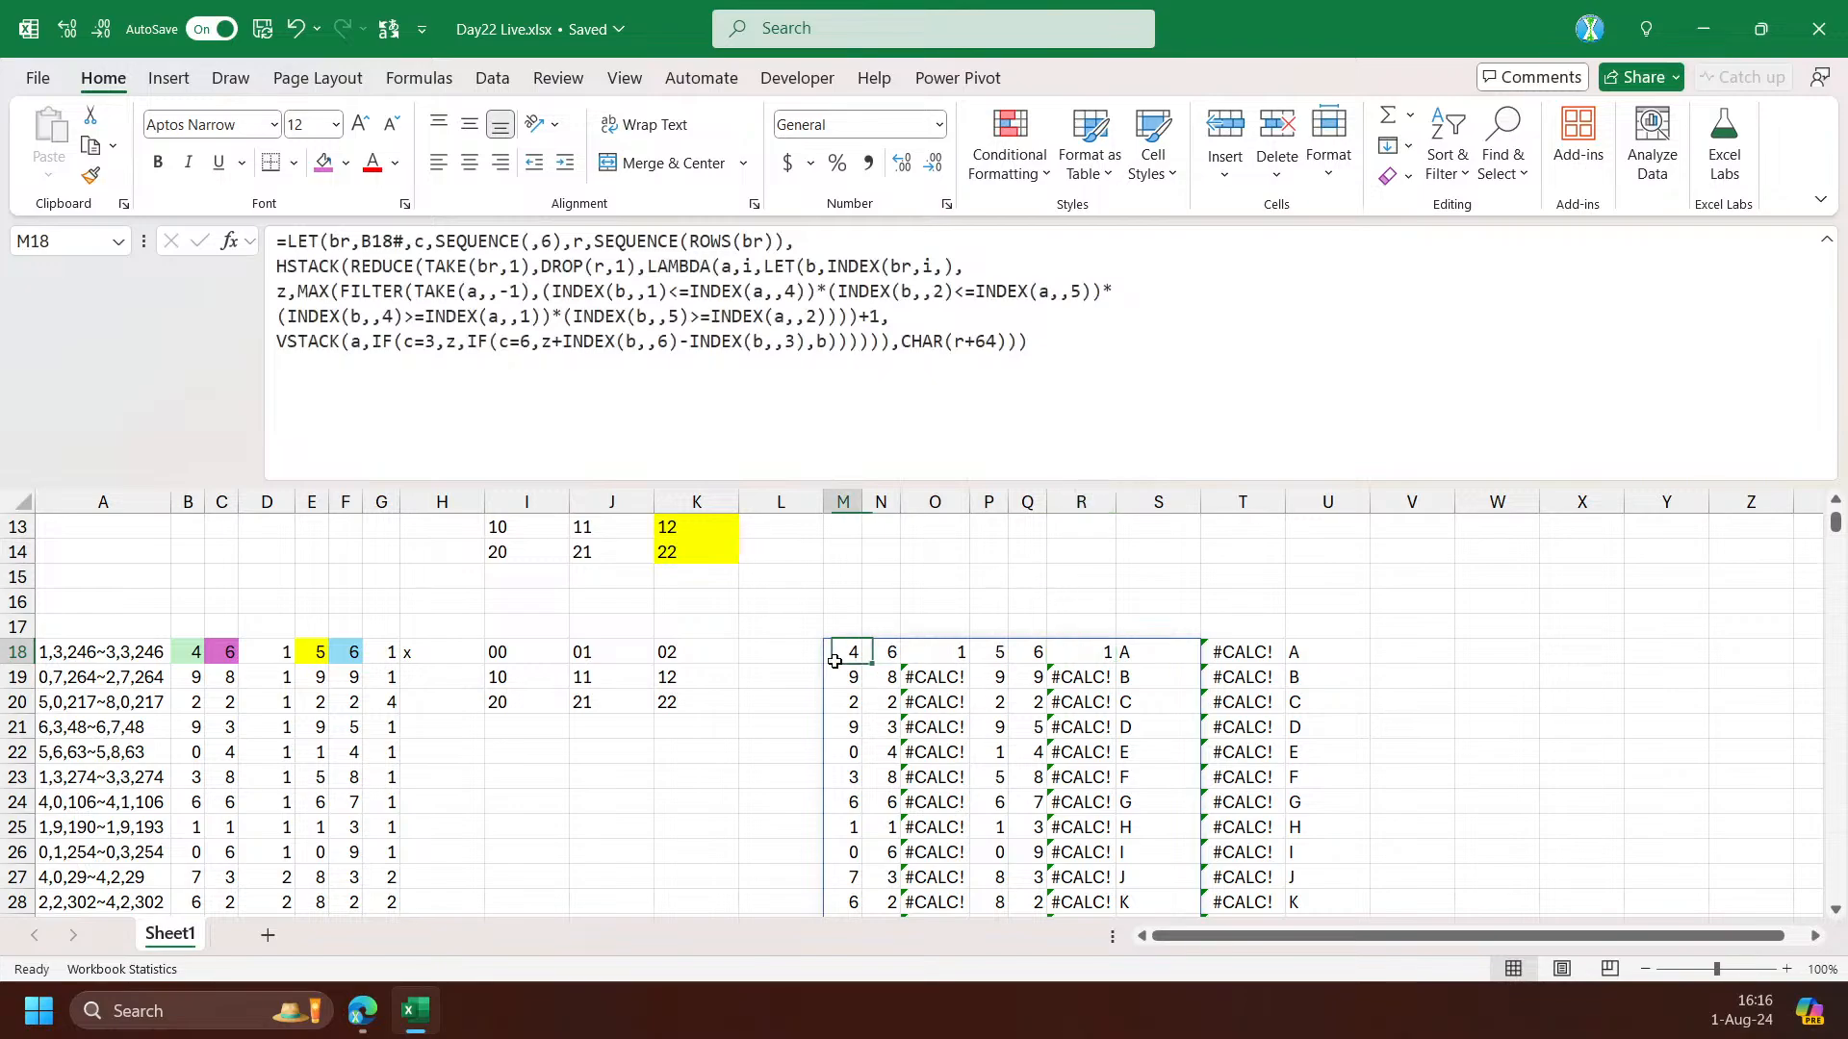
Examine the FILTER arguments in the M18 formula and compare them with the starting heights in column D
click(916, 426)
key(Escape)
scroll(875, 605, down, 4)
scroll(885, 592, up, 5)
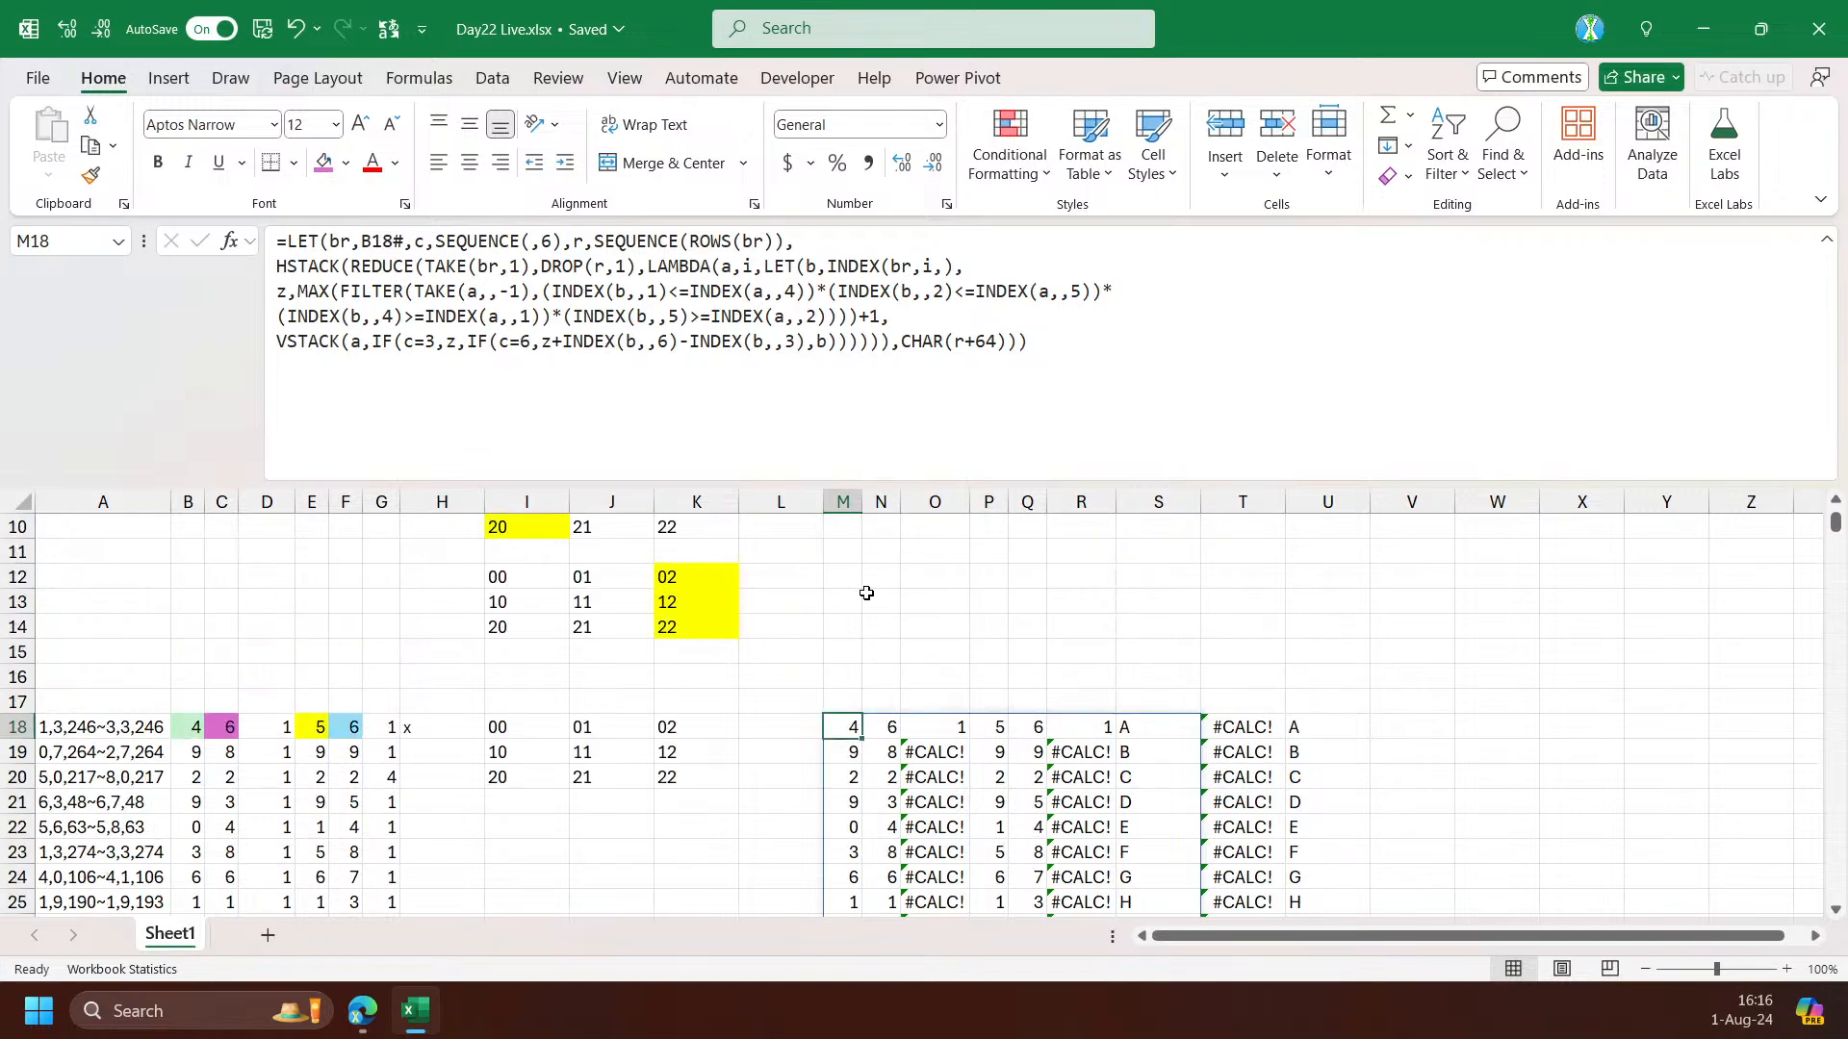
scroll(702, 710, down, 3)
scroll(453, 760, up, 3)
click(423, 302)
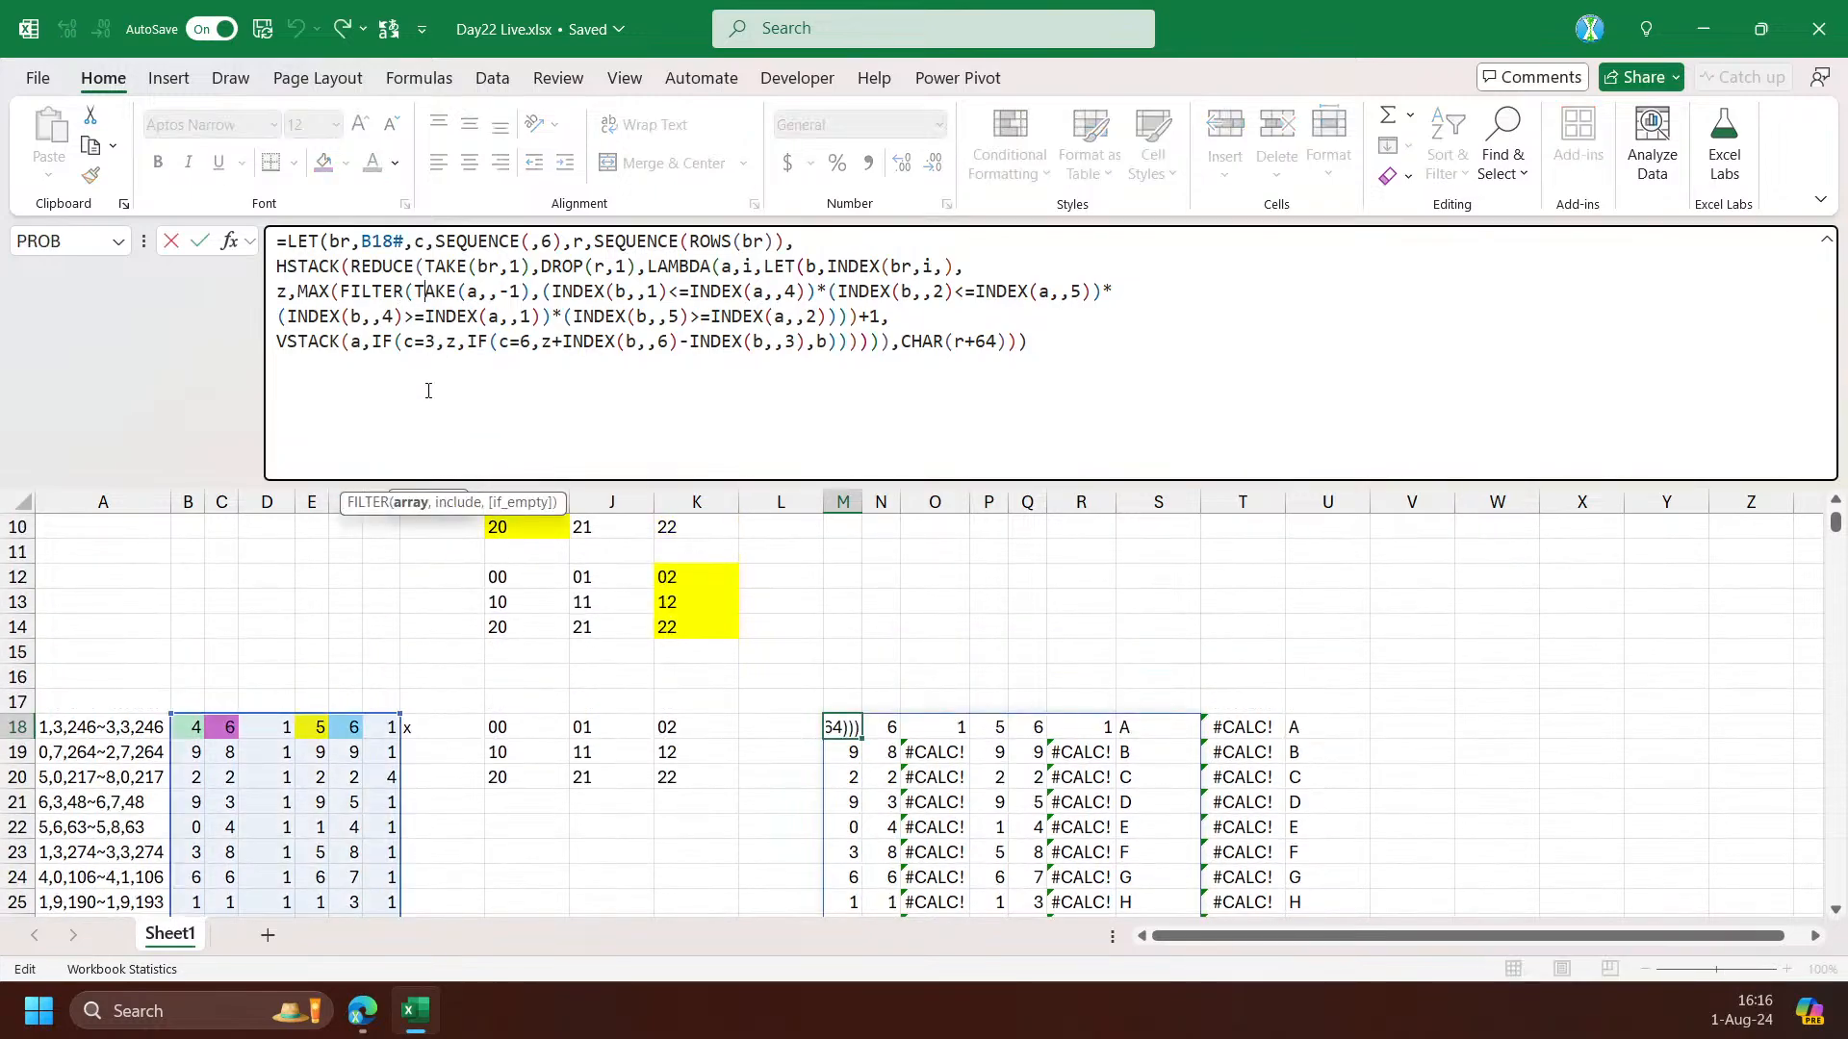
click(404, 502)
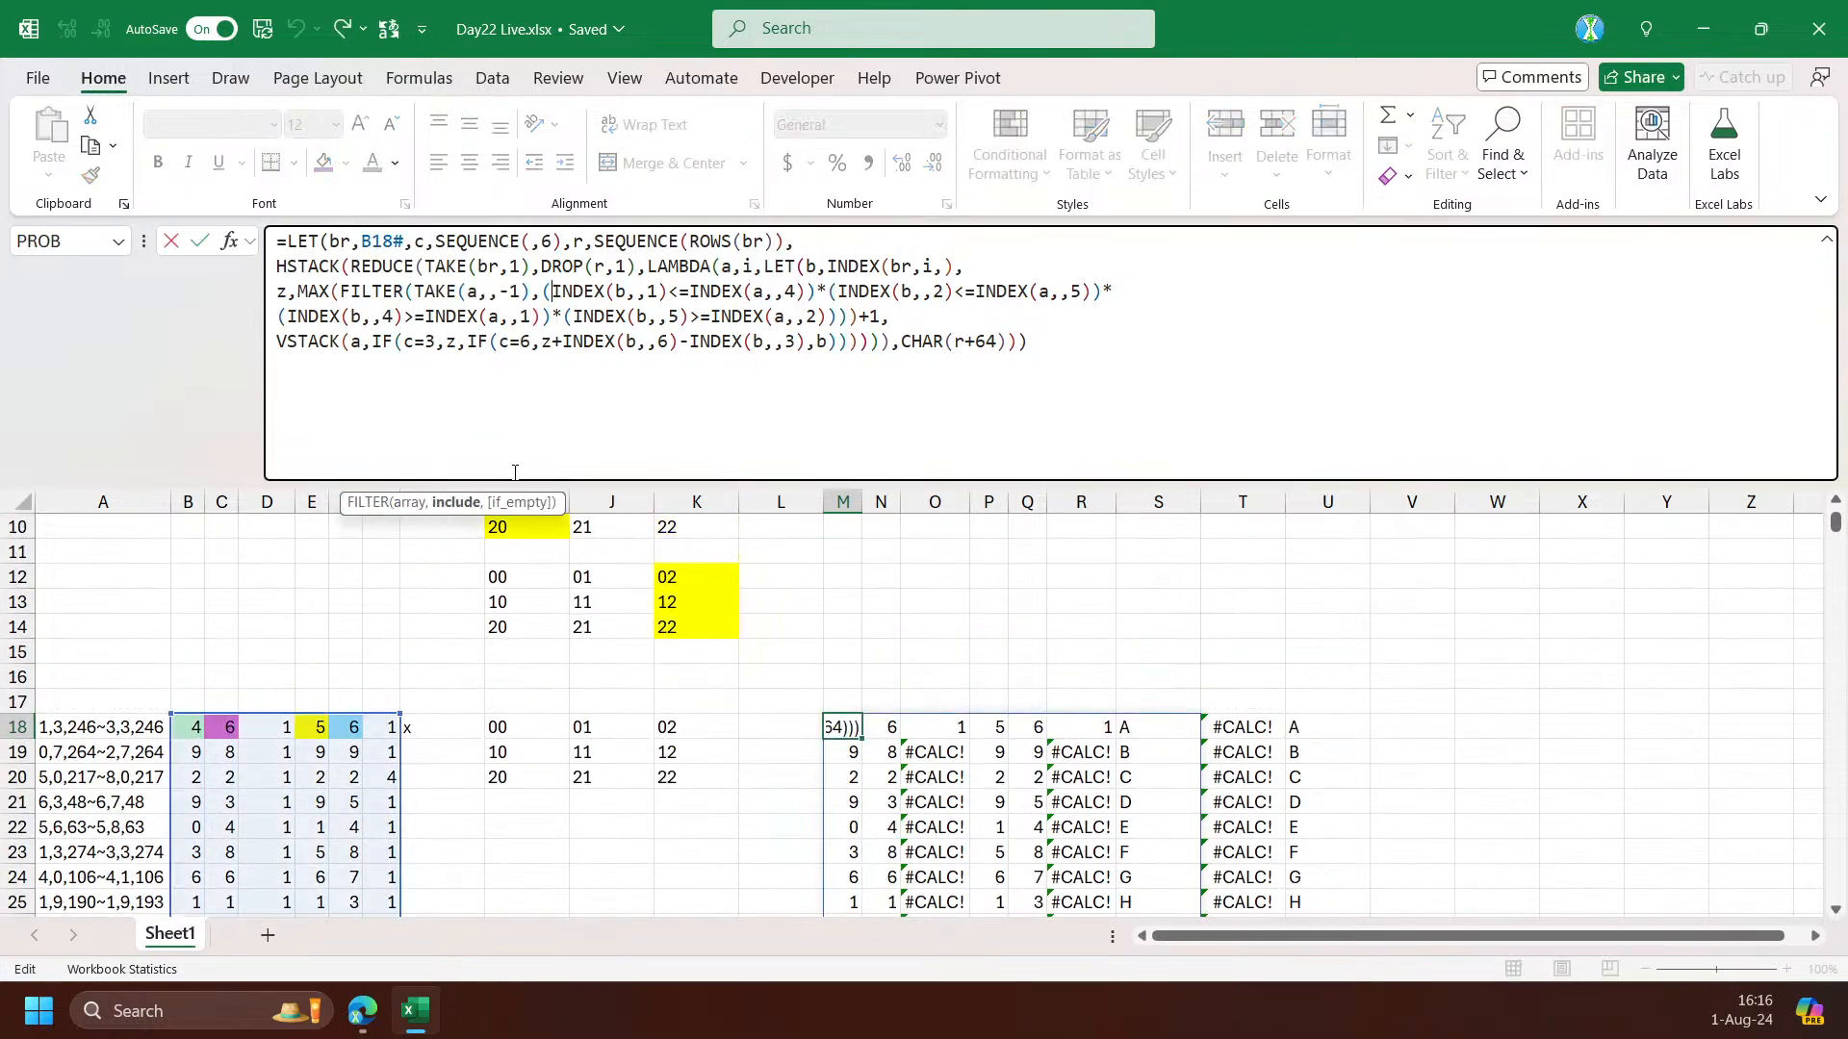
click(462, 502)
key(Escape)
drag(269, 753, 270, 905)
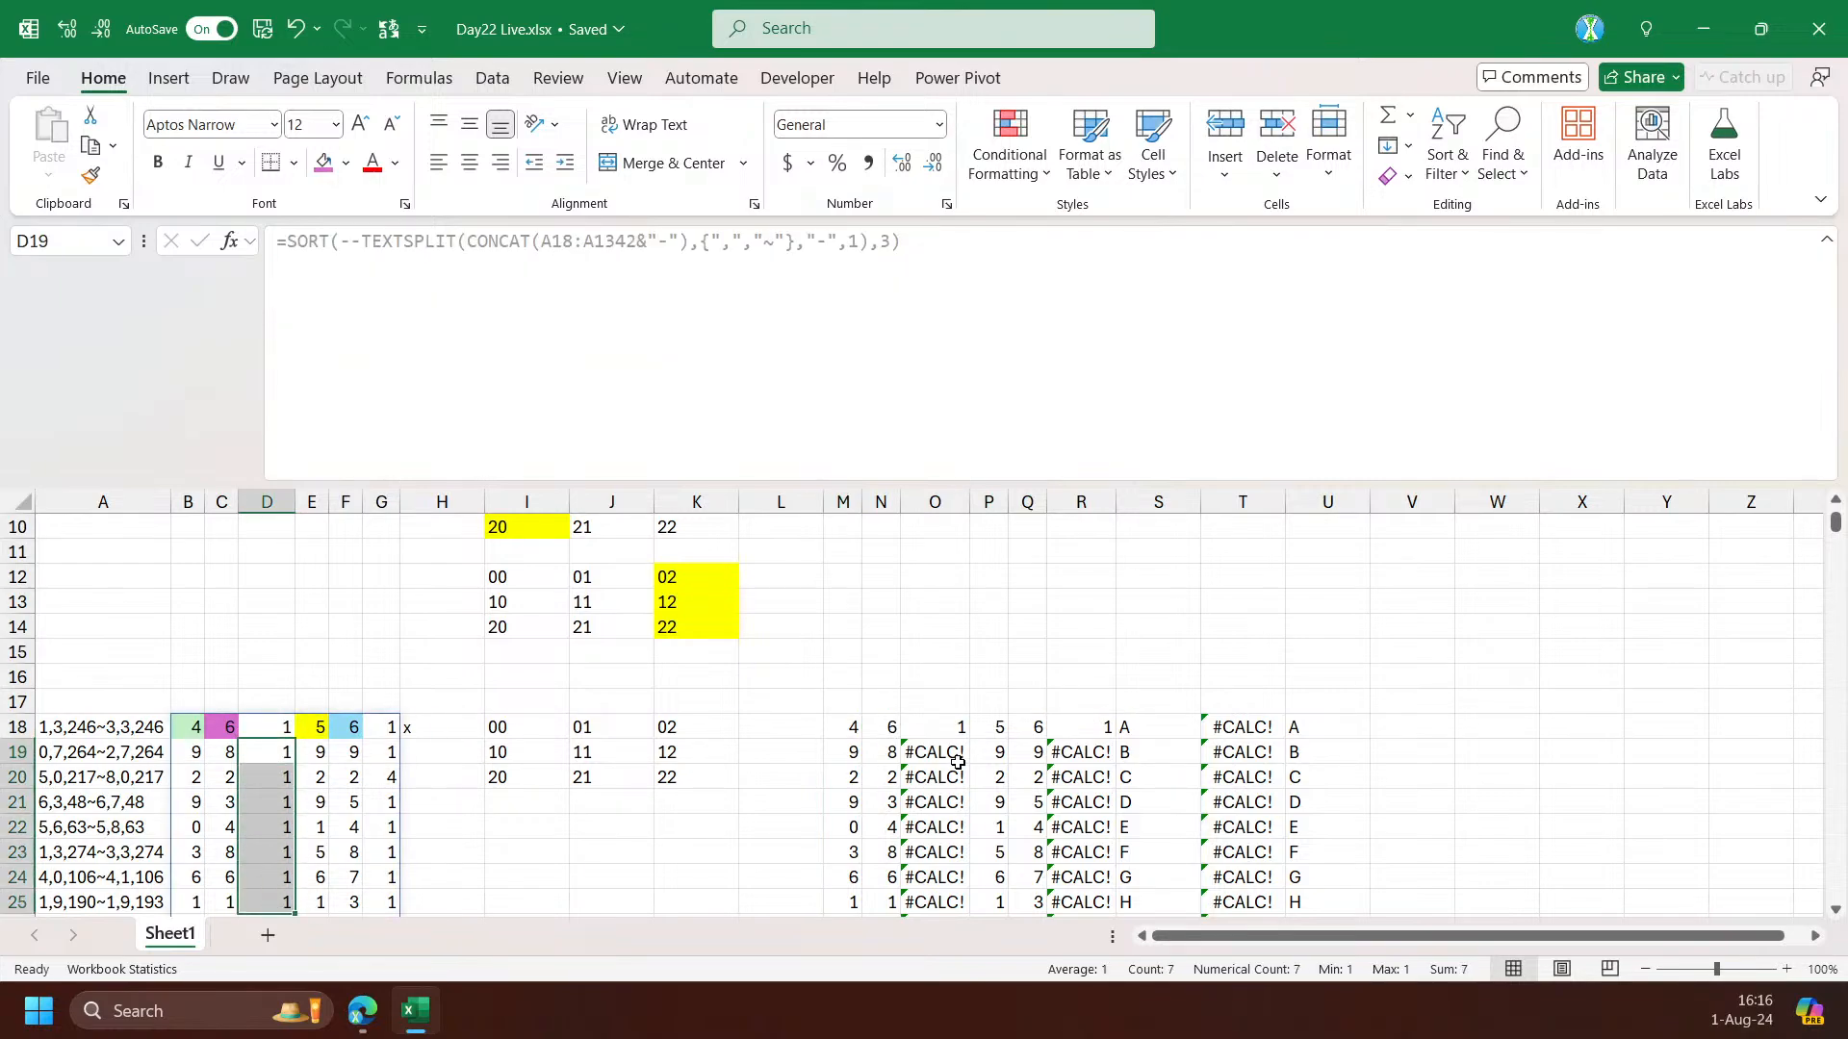
Add 0 as the if_empty argument of the FILTER inside the M18 formula
double_click(840, 728)
click(374, 286)
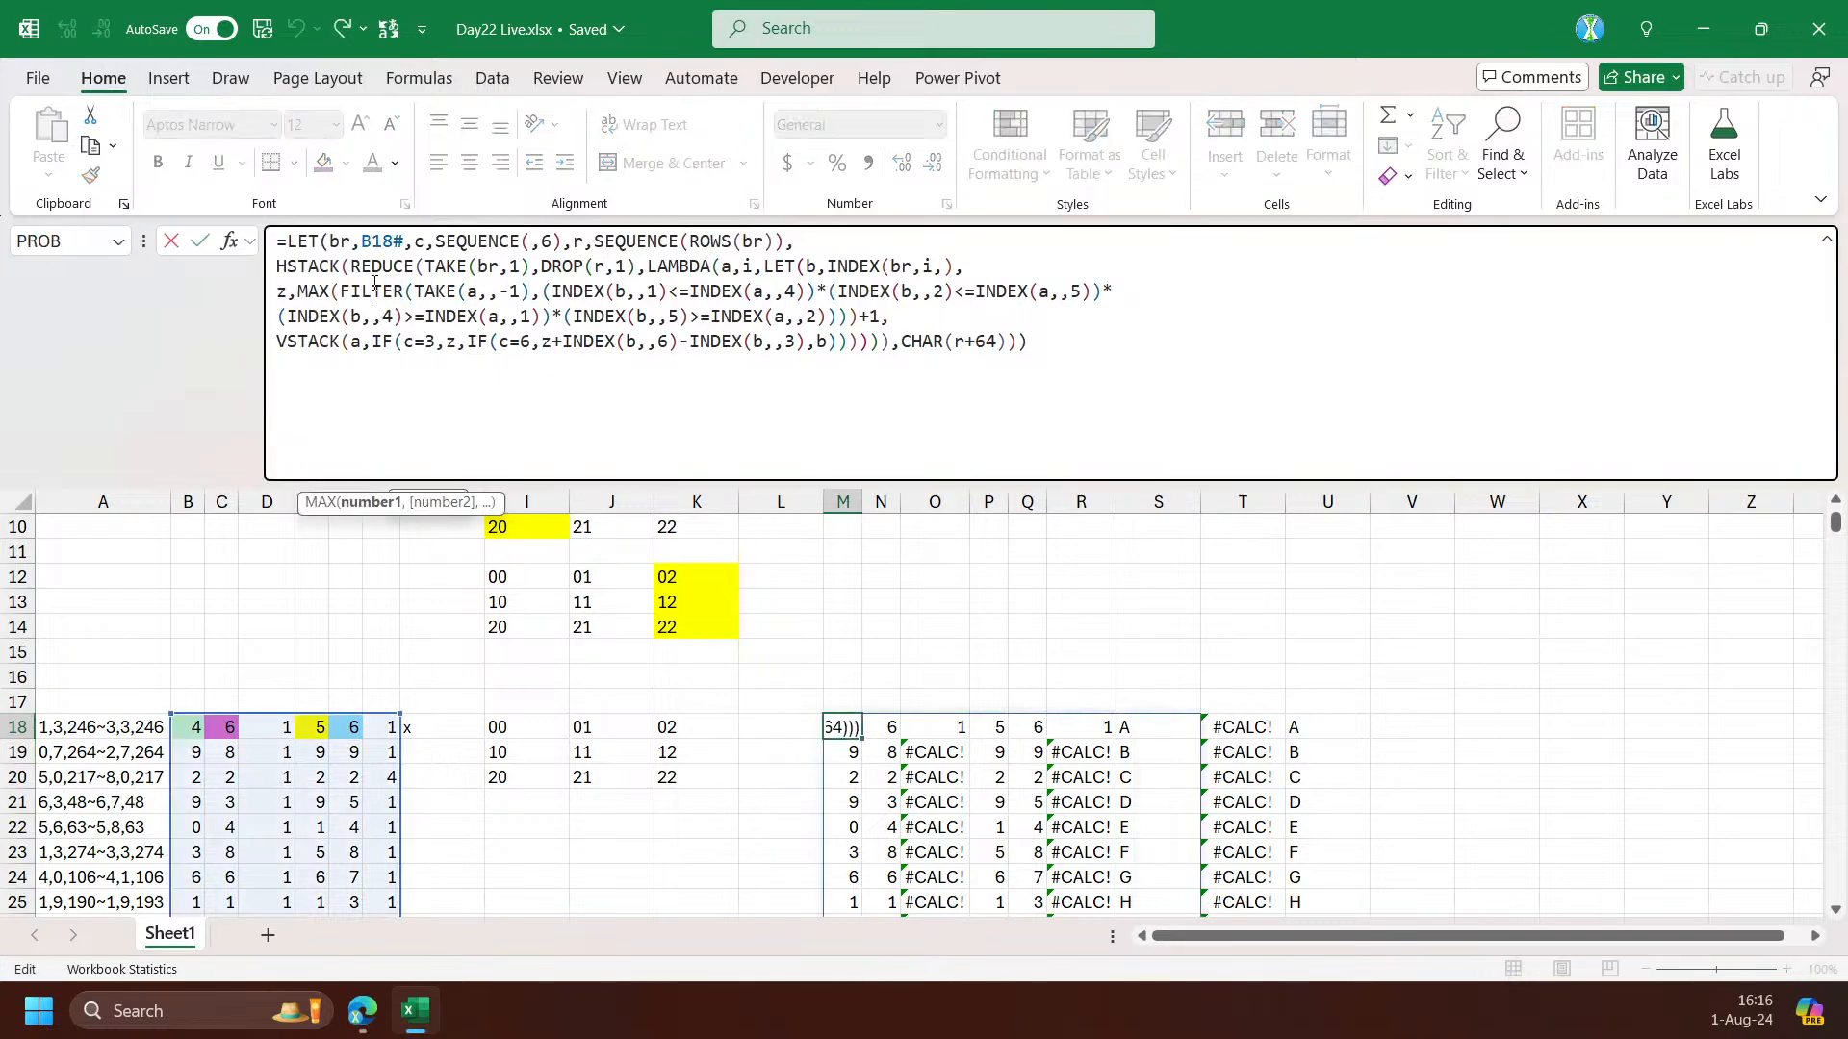
click(415, 504)
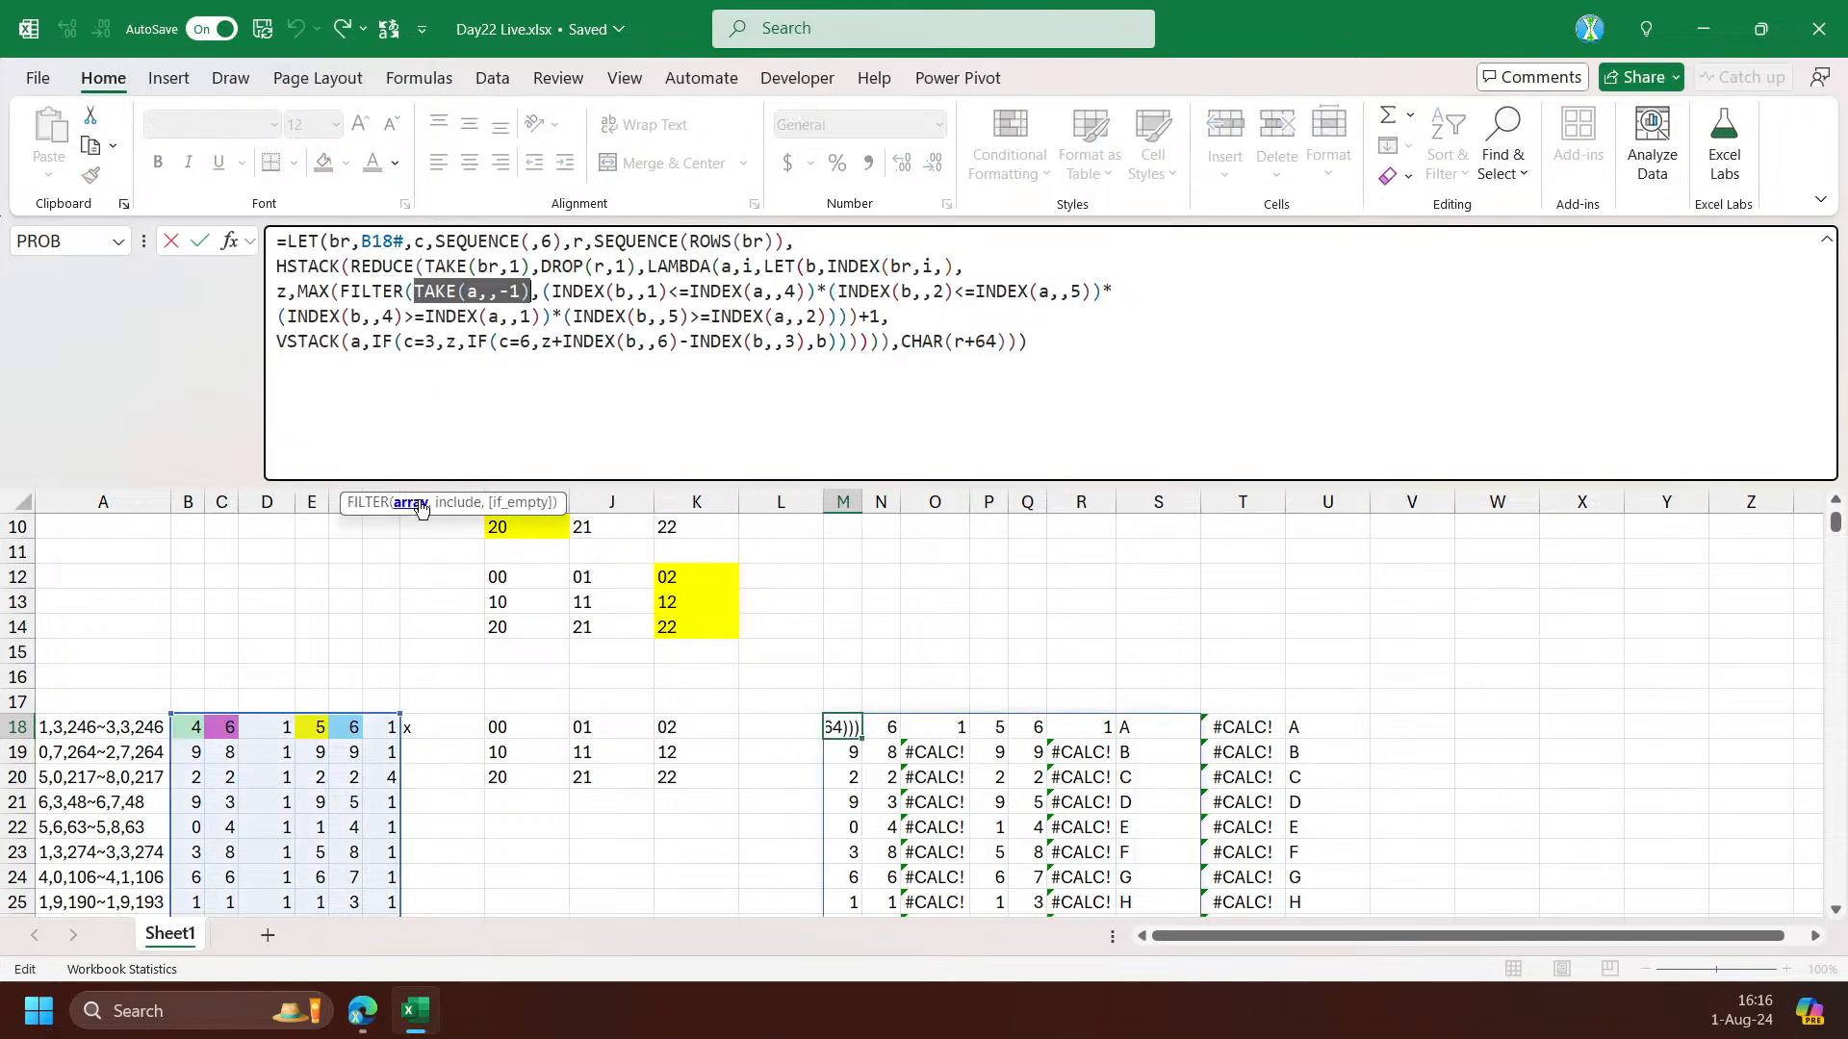
click(467, 504)
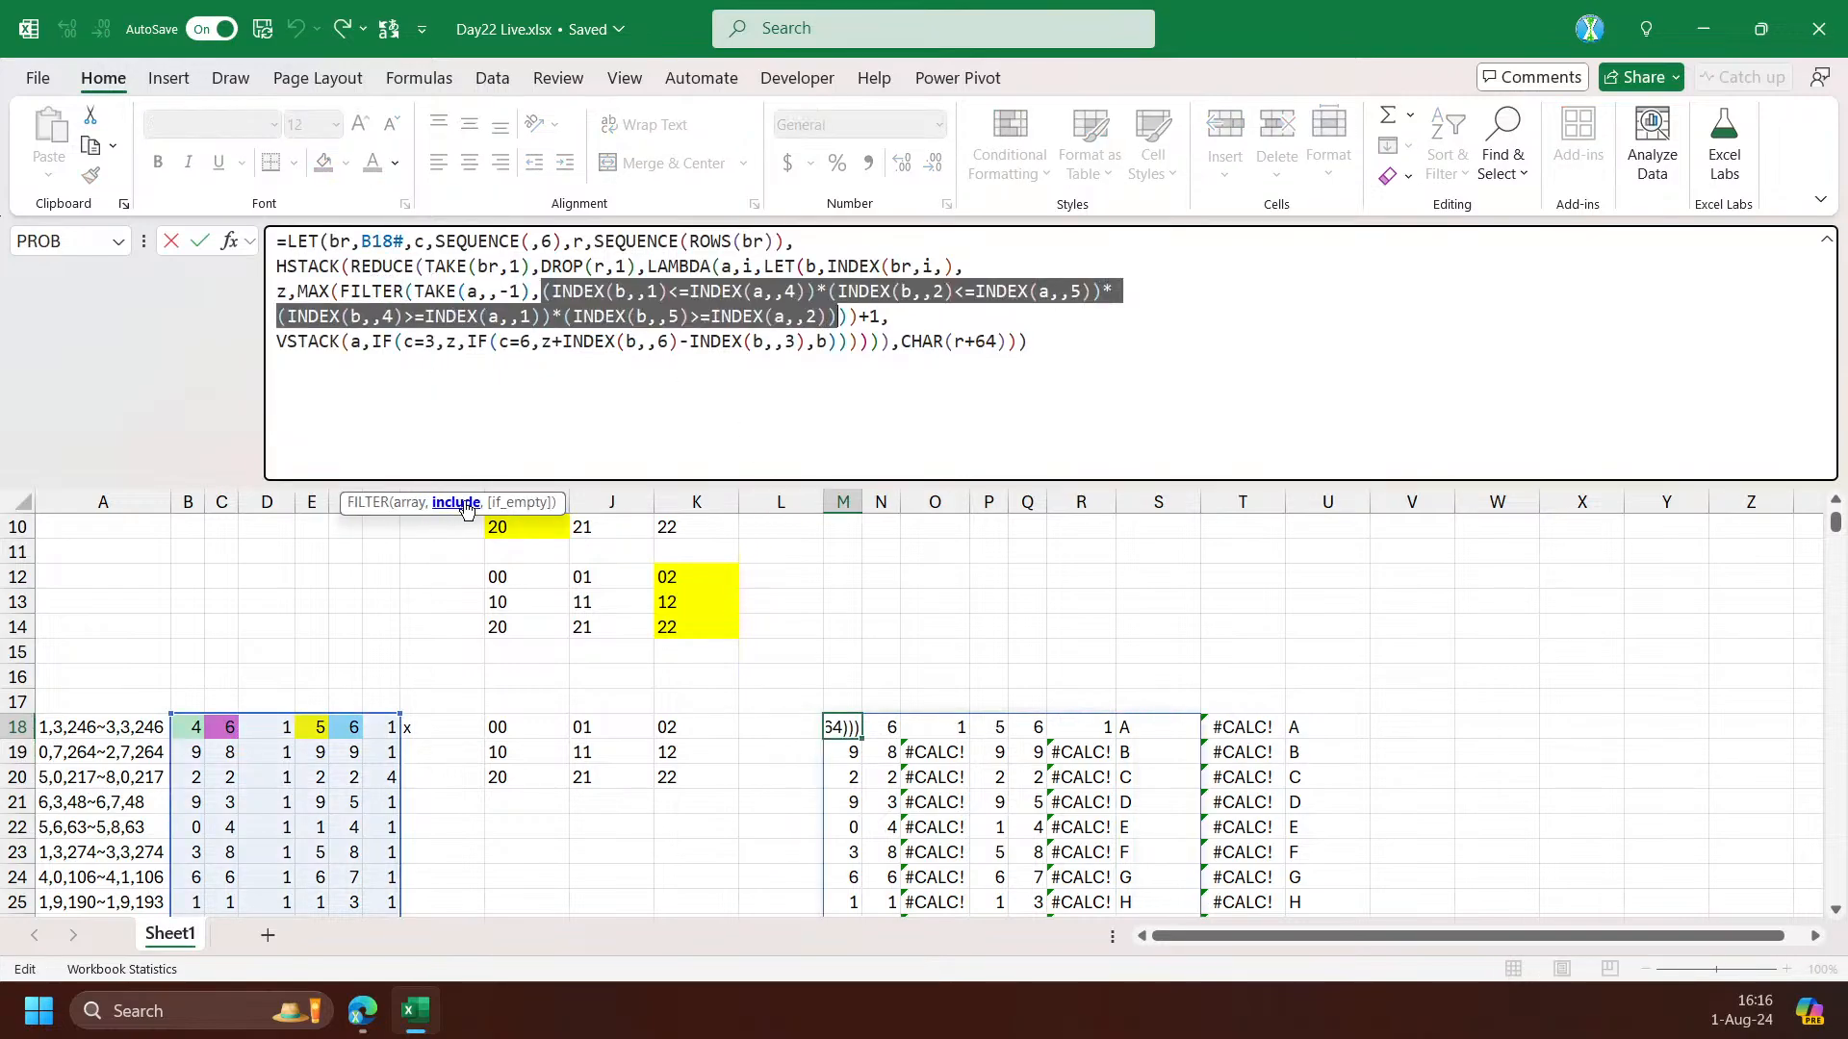
click(838, 320)
text(,0)
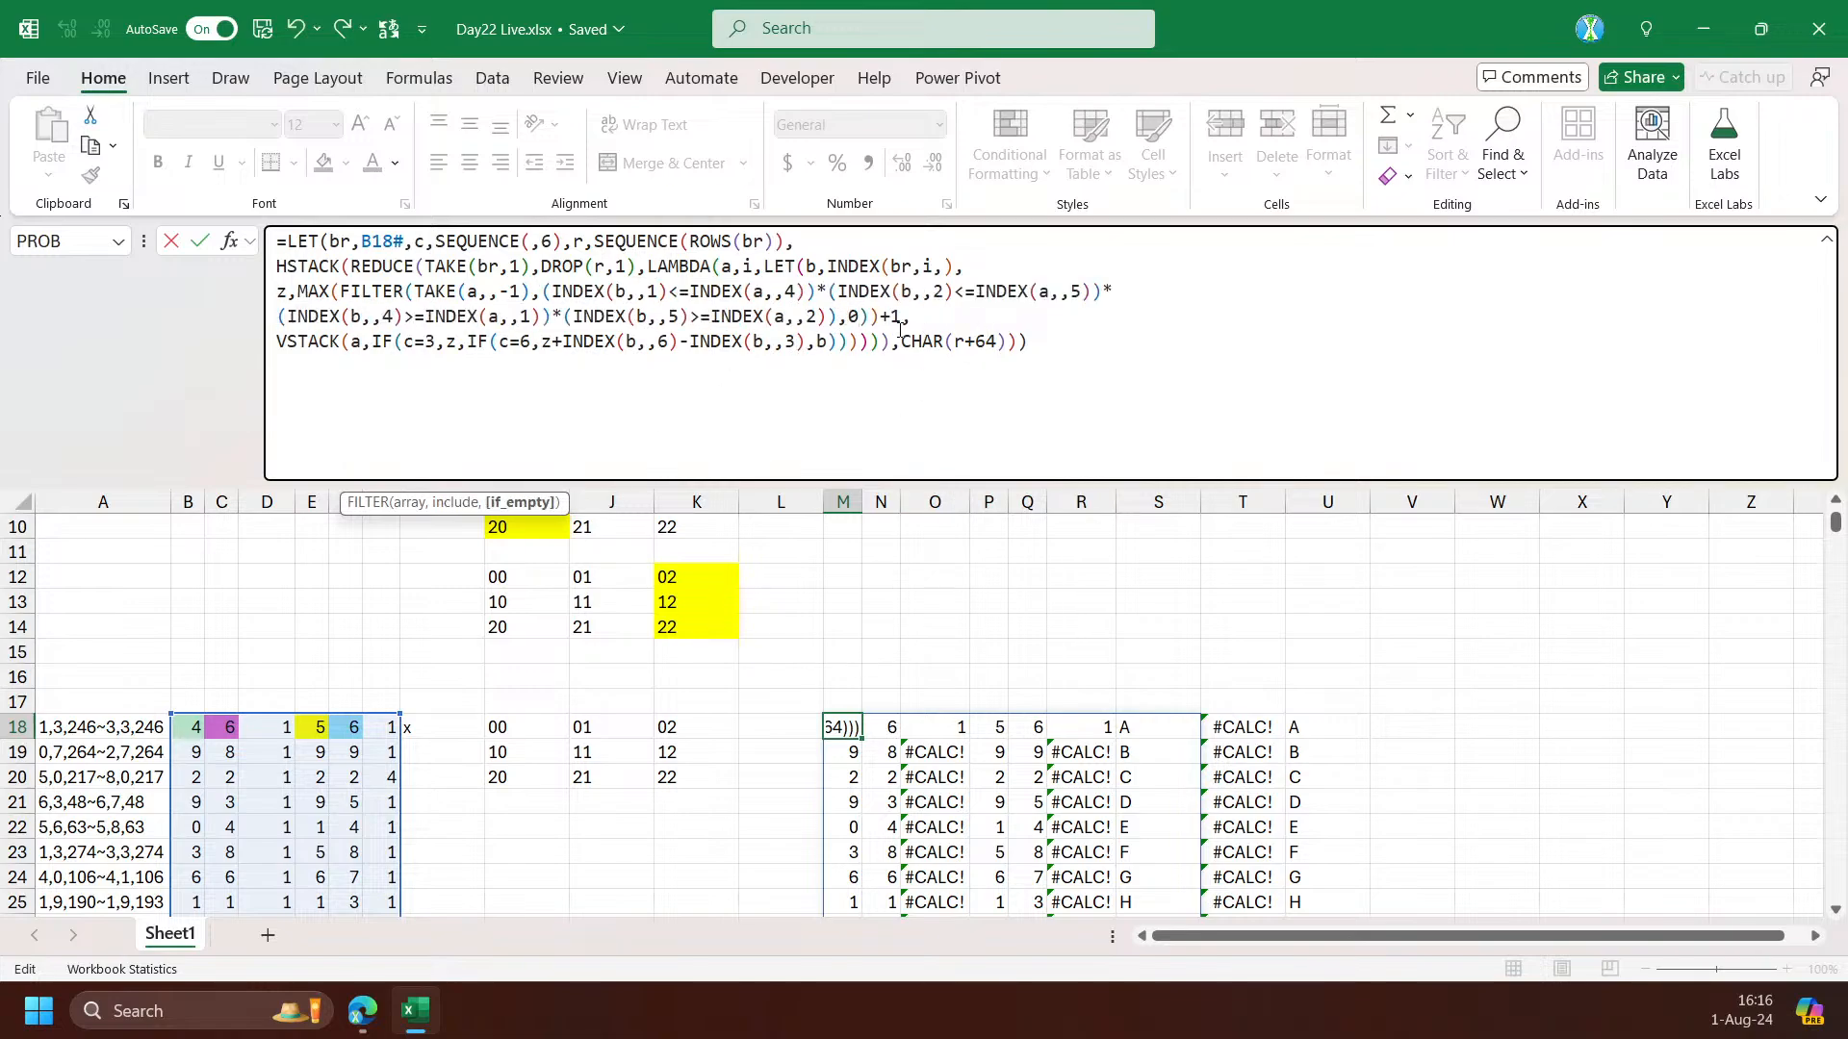
key(ctrl+Return)
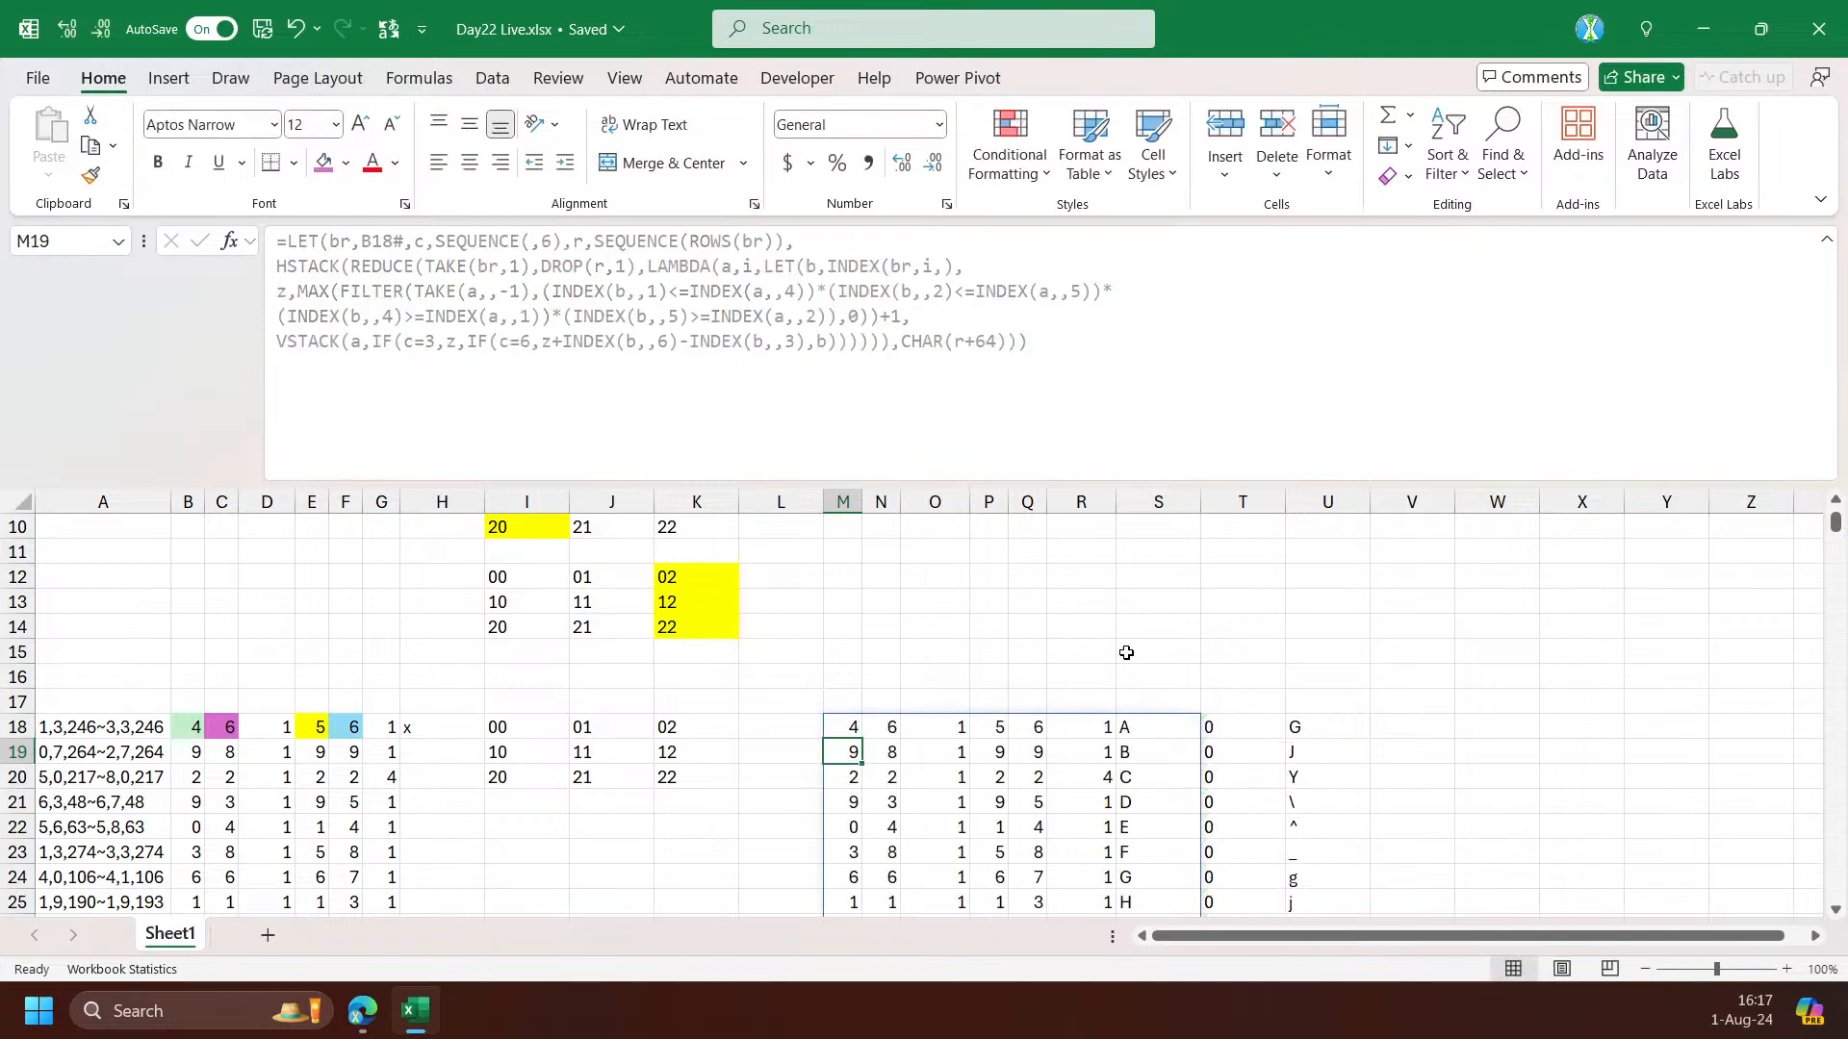
Examine the brick labels in column S and the supporting bricks in column T down to the last row
scroll(1124, 648, down, 2)
click(1241, 578)
key(ctrl+Down)
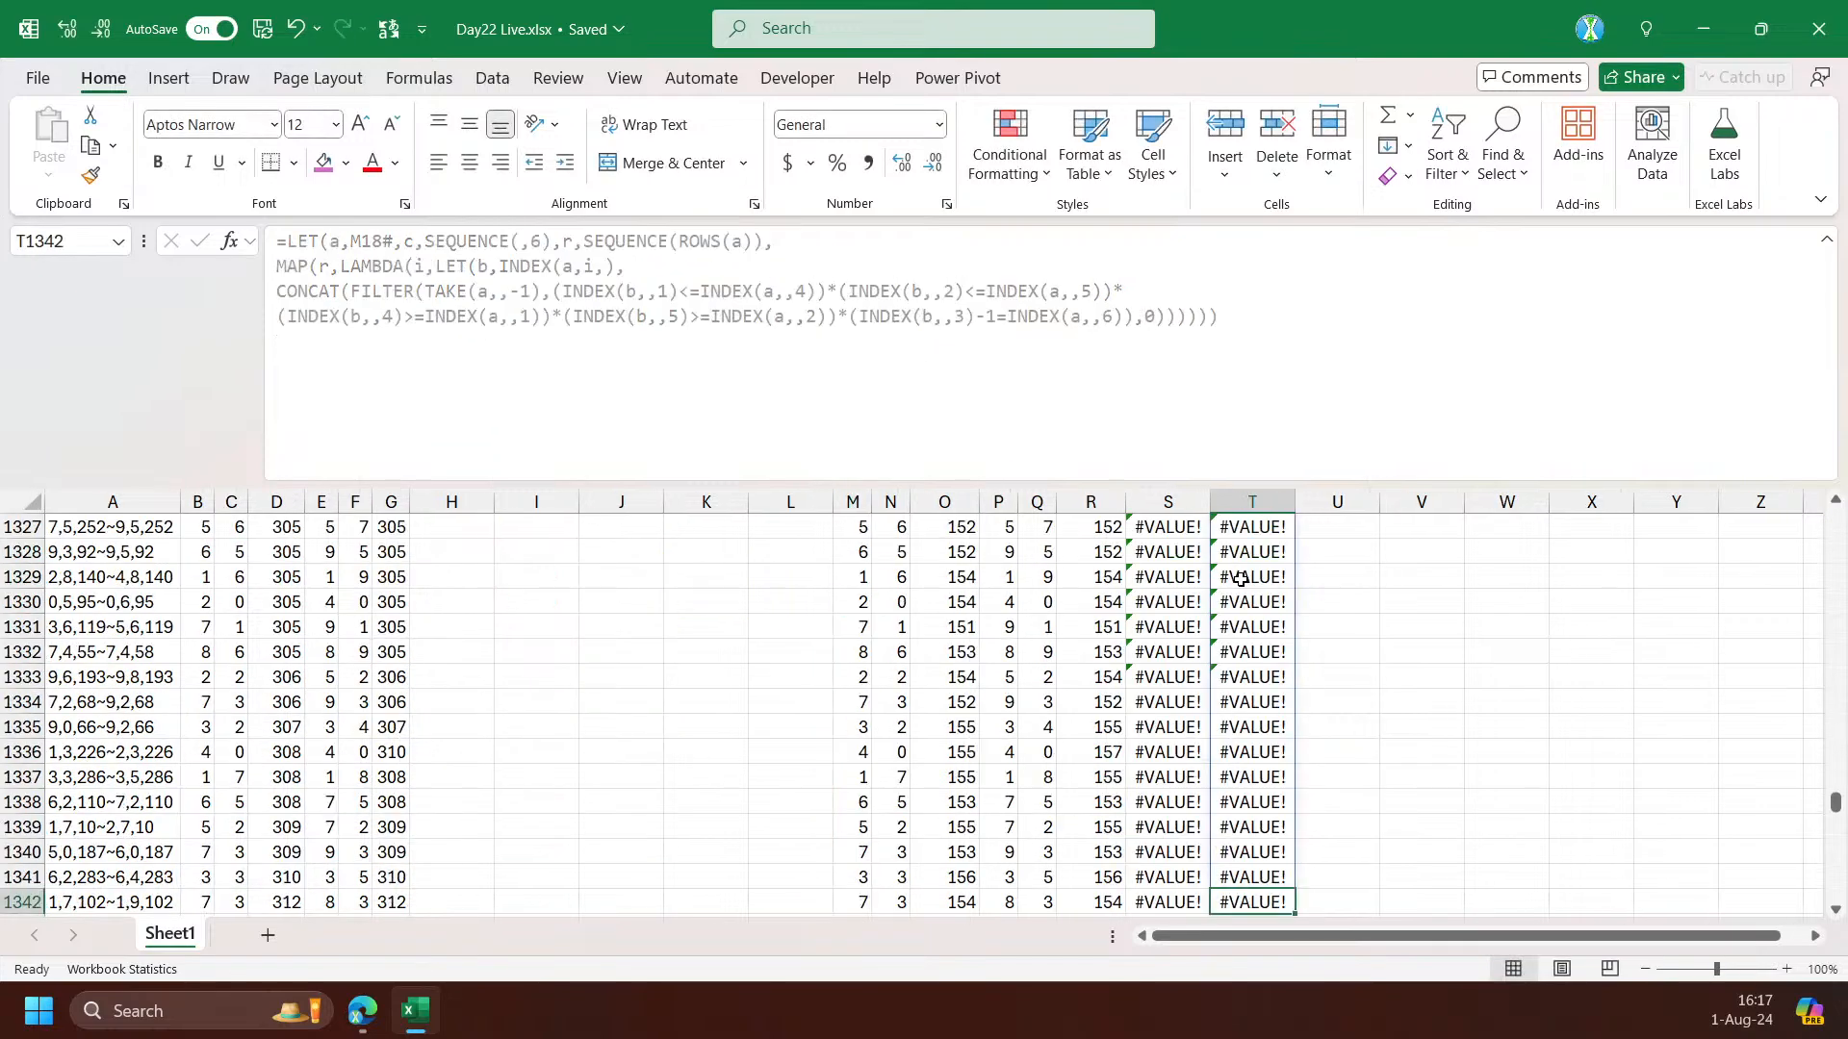
key(ctrl+Up)
key(Left)
key(ctrl+Down)
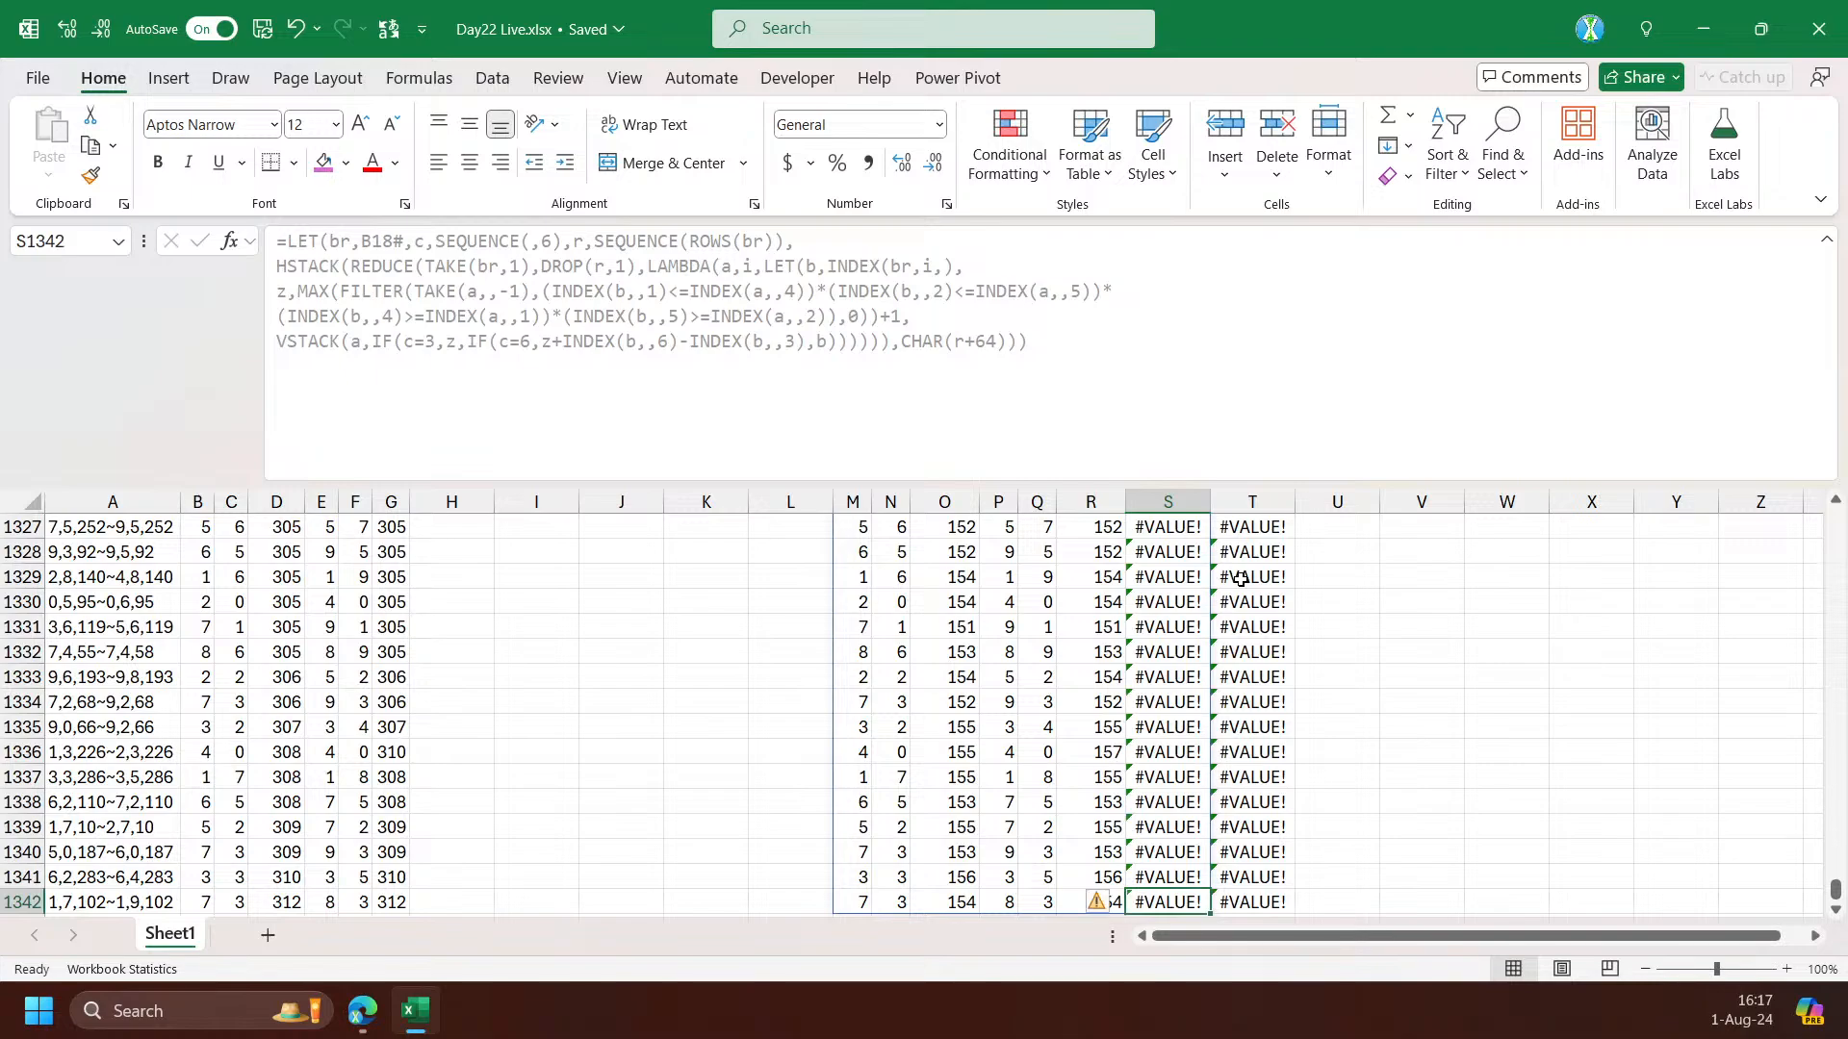
key(ctrl+Up)
scroll(1154, 636, up, 2)
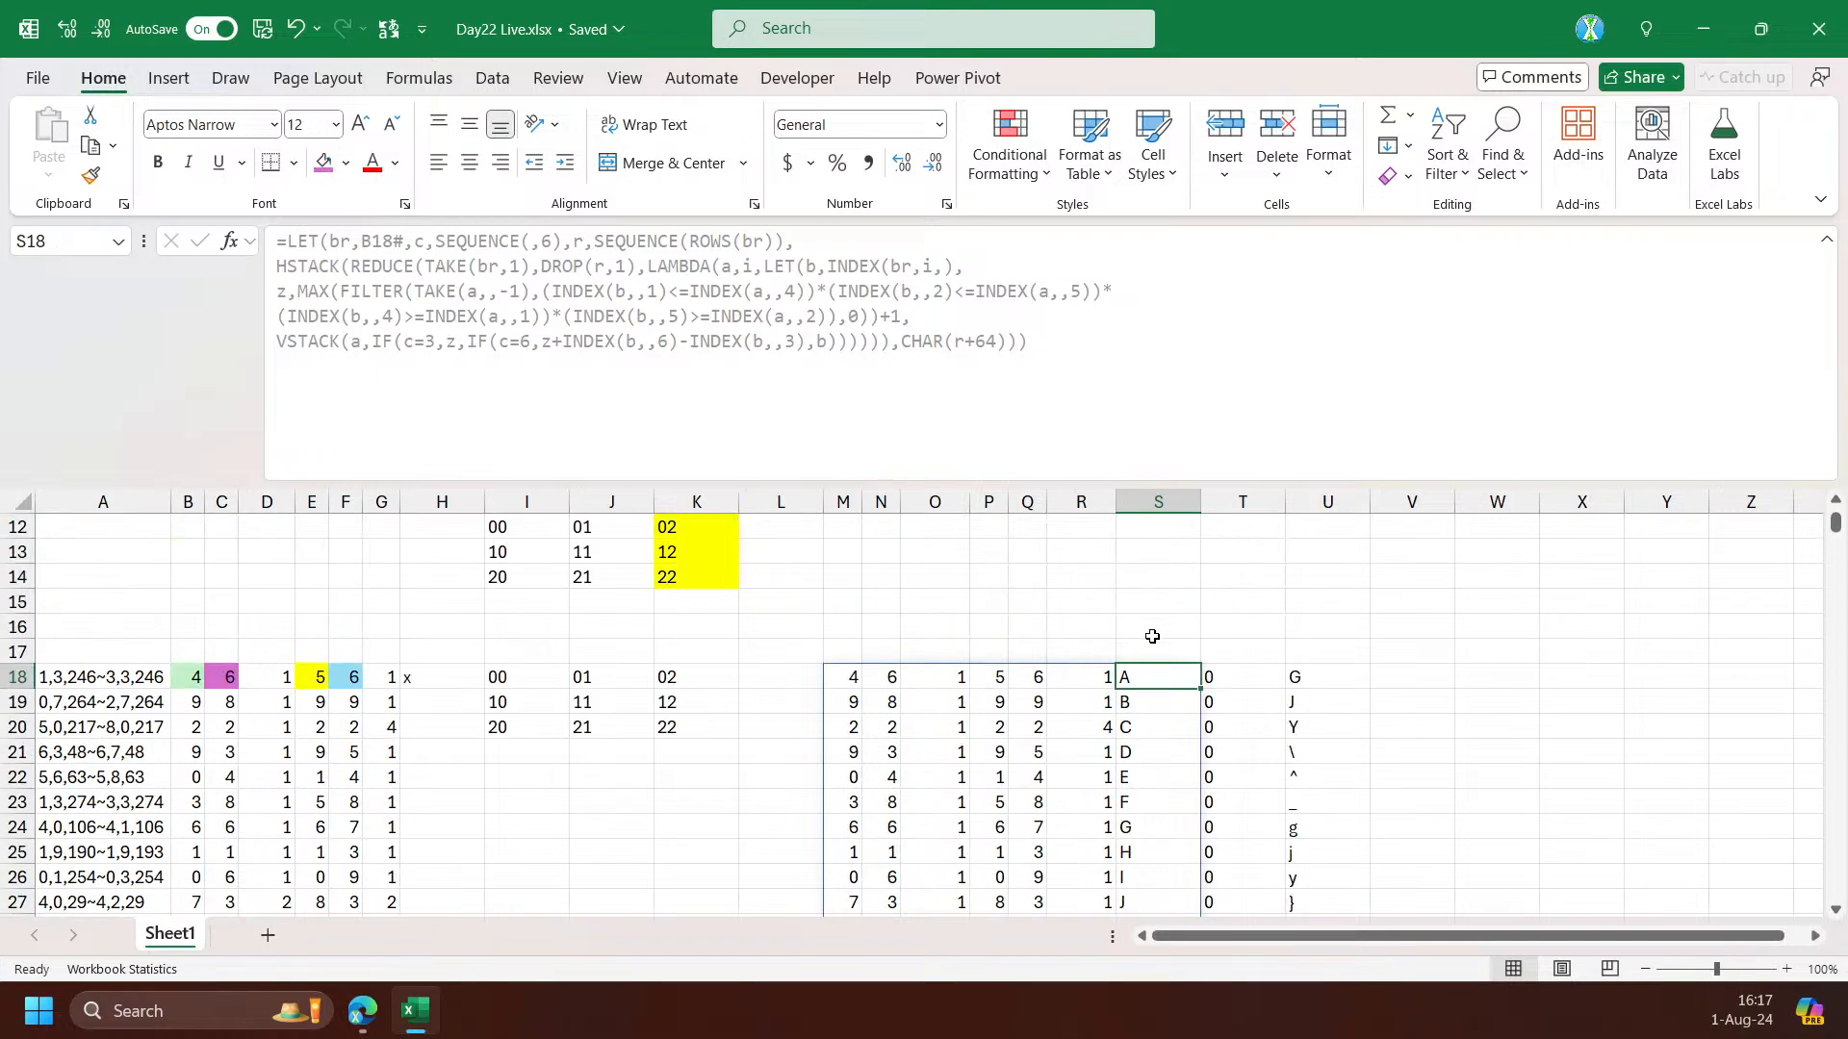
scroll(1127, 743, down, 18)
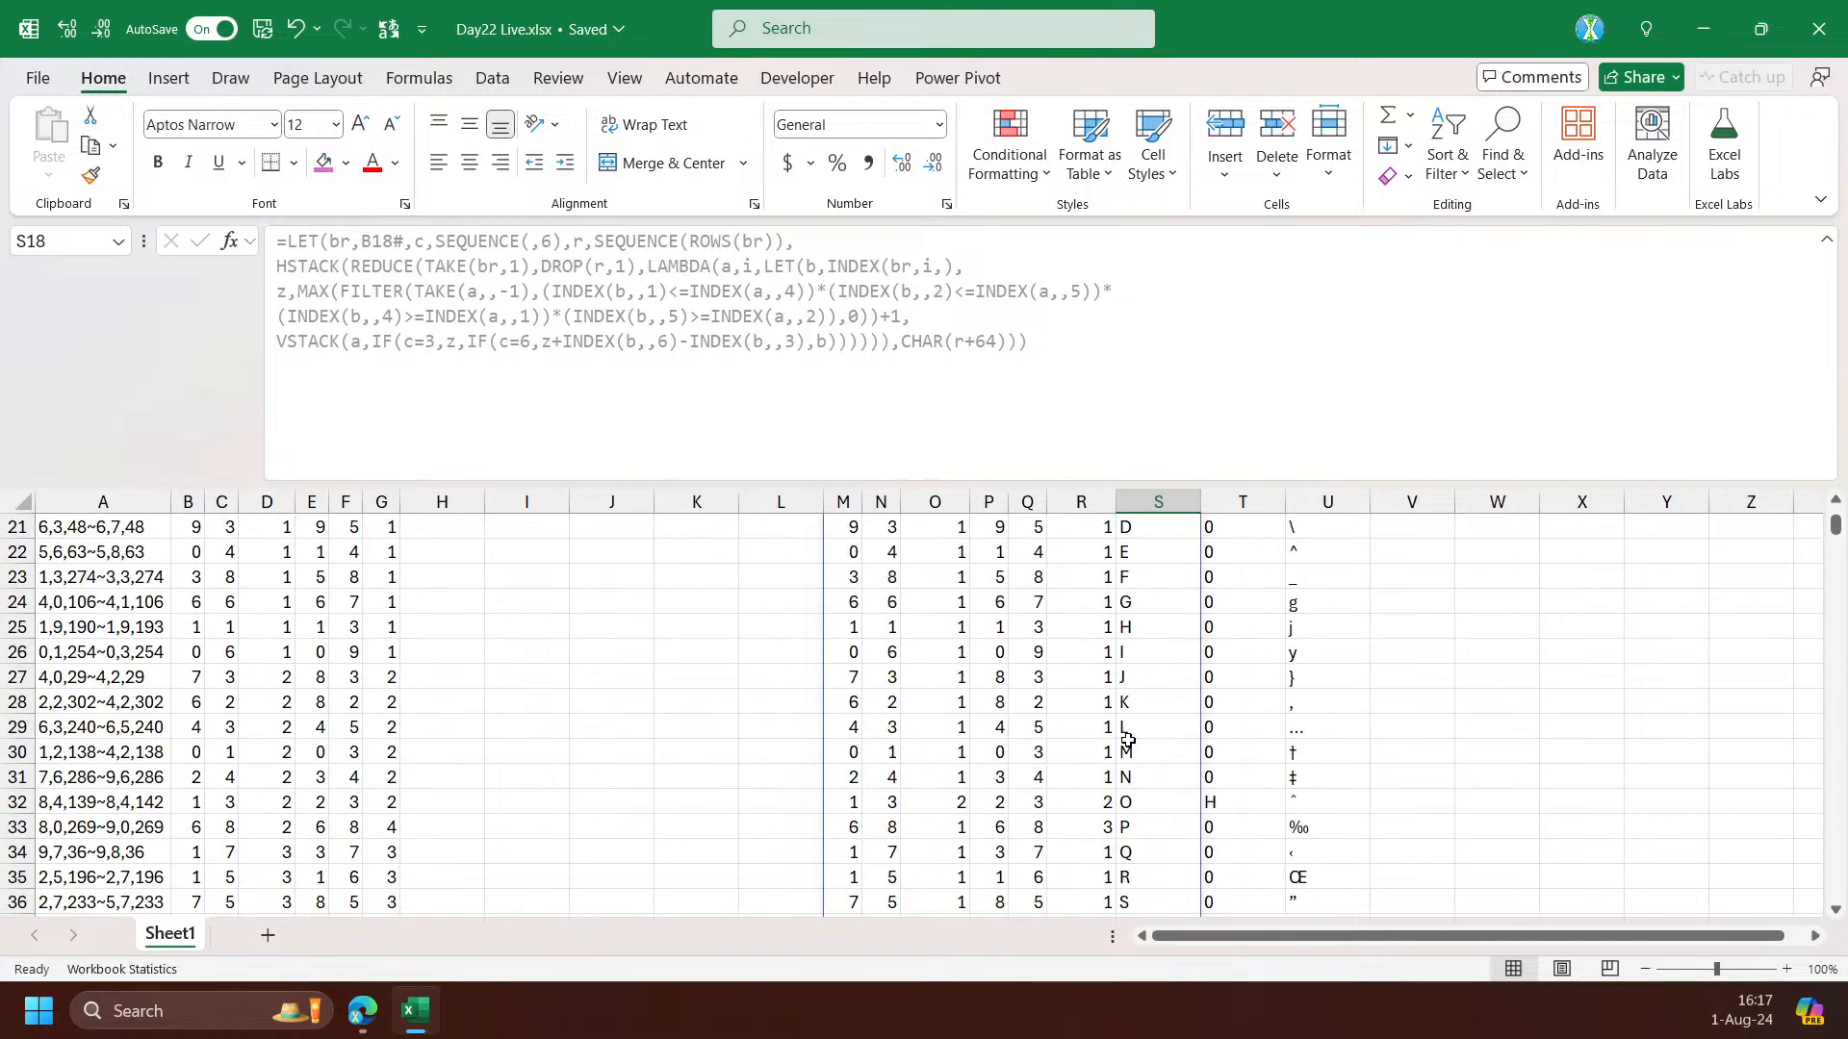
scroll(1131, 747, down, 5)
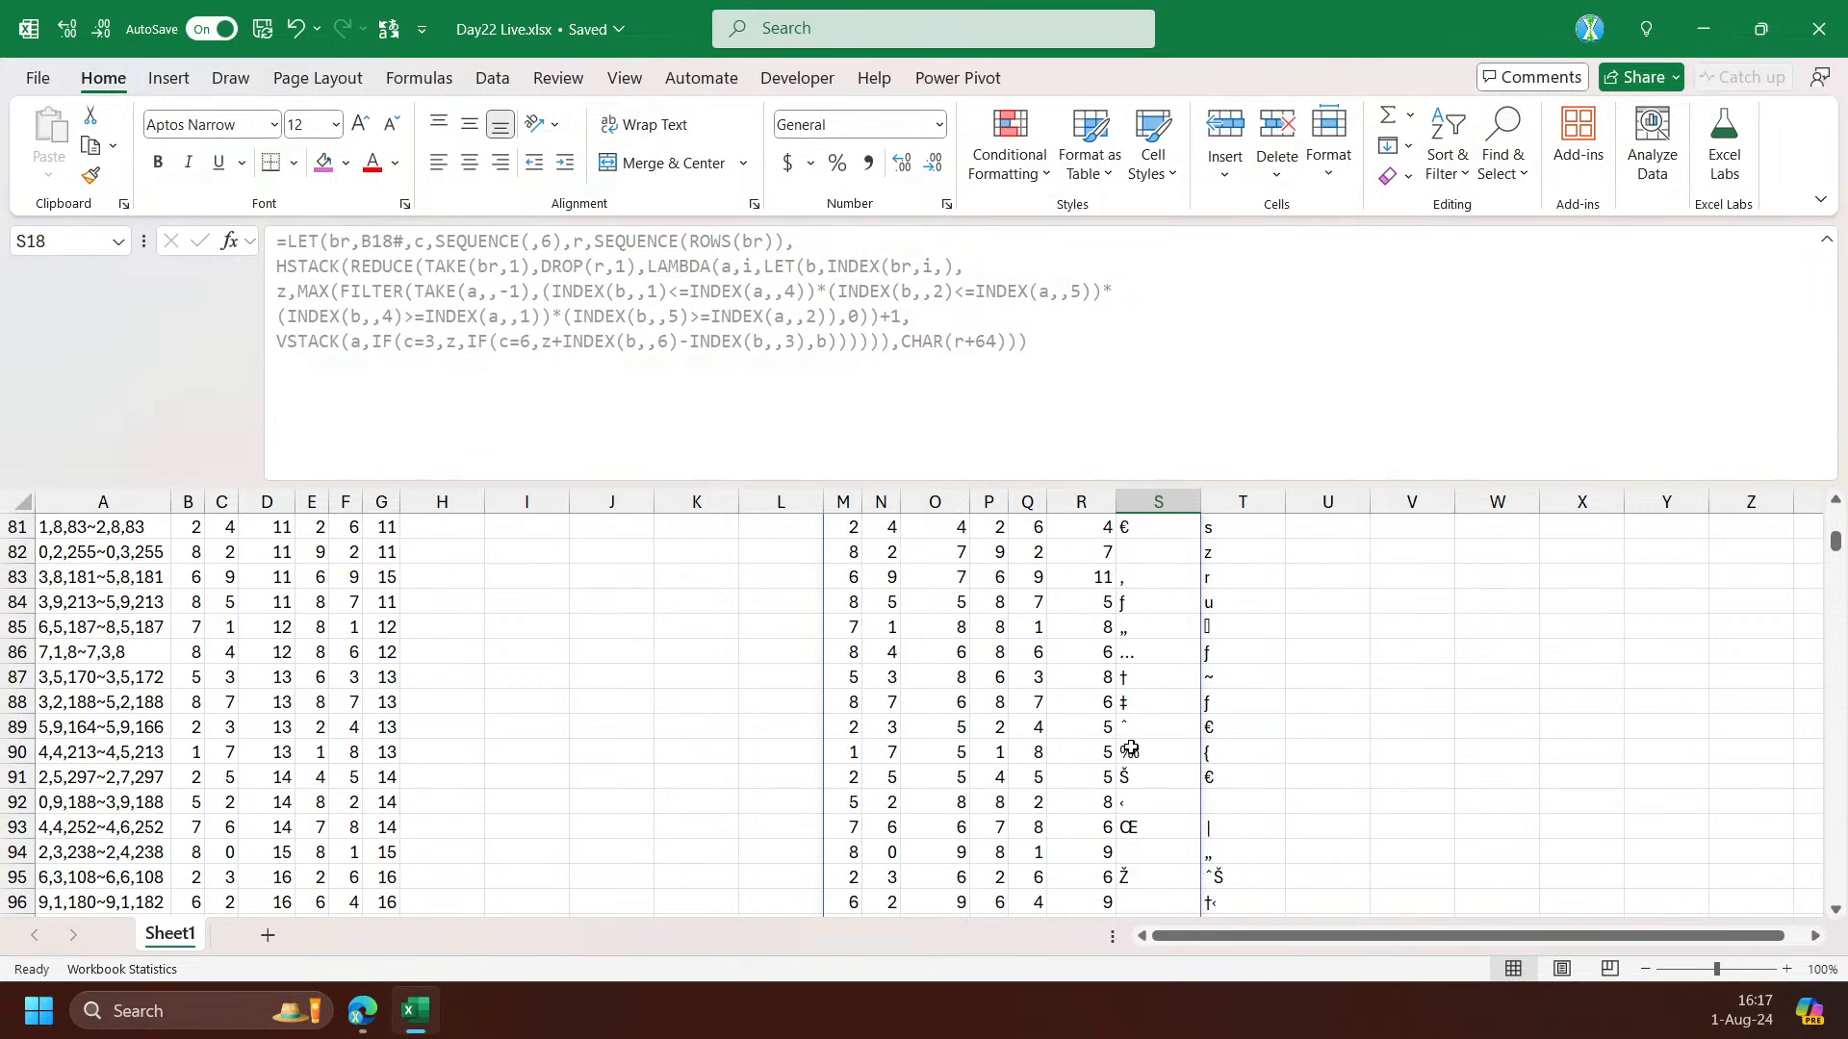
scroll(1164, 771, up, 20)
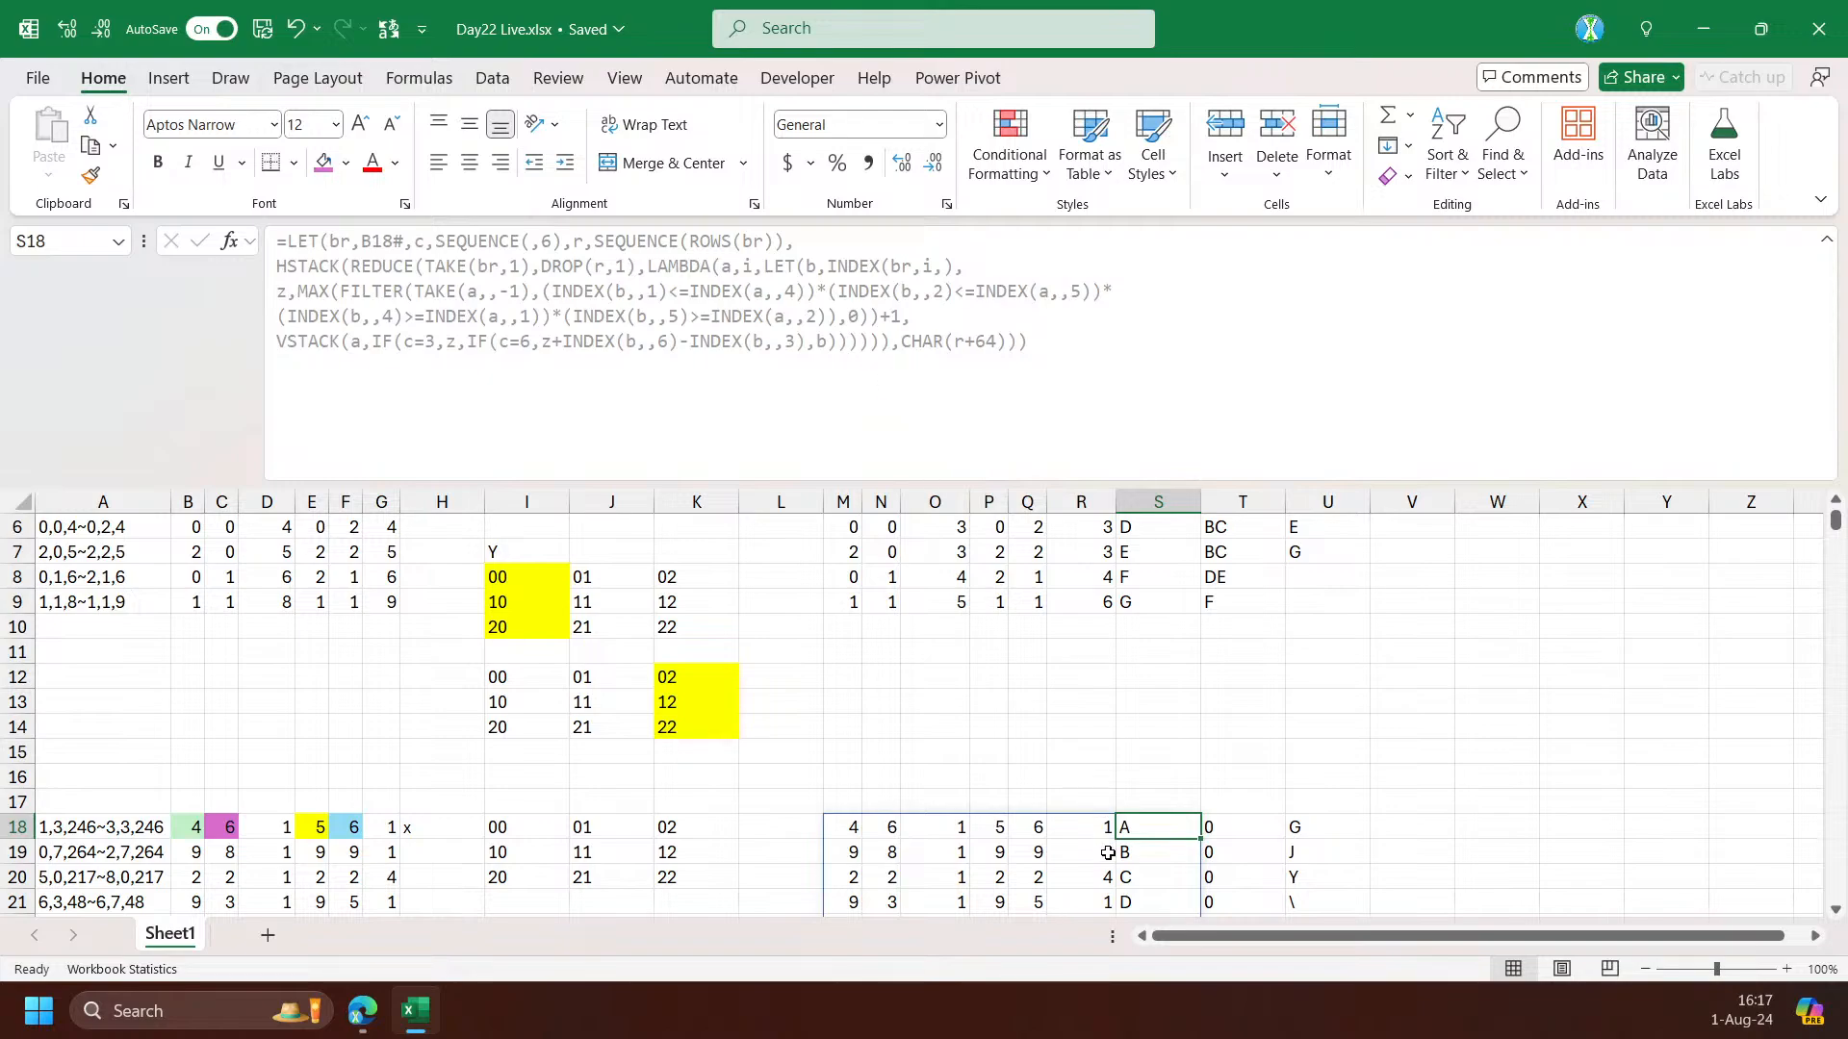
Count the bricks in M16 with =ROWS(M18#) and fit column M to show the result
click(872, 844)
click(1121, 826)
click(864, 780)
text(=ROWS()
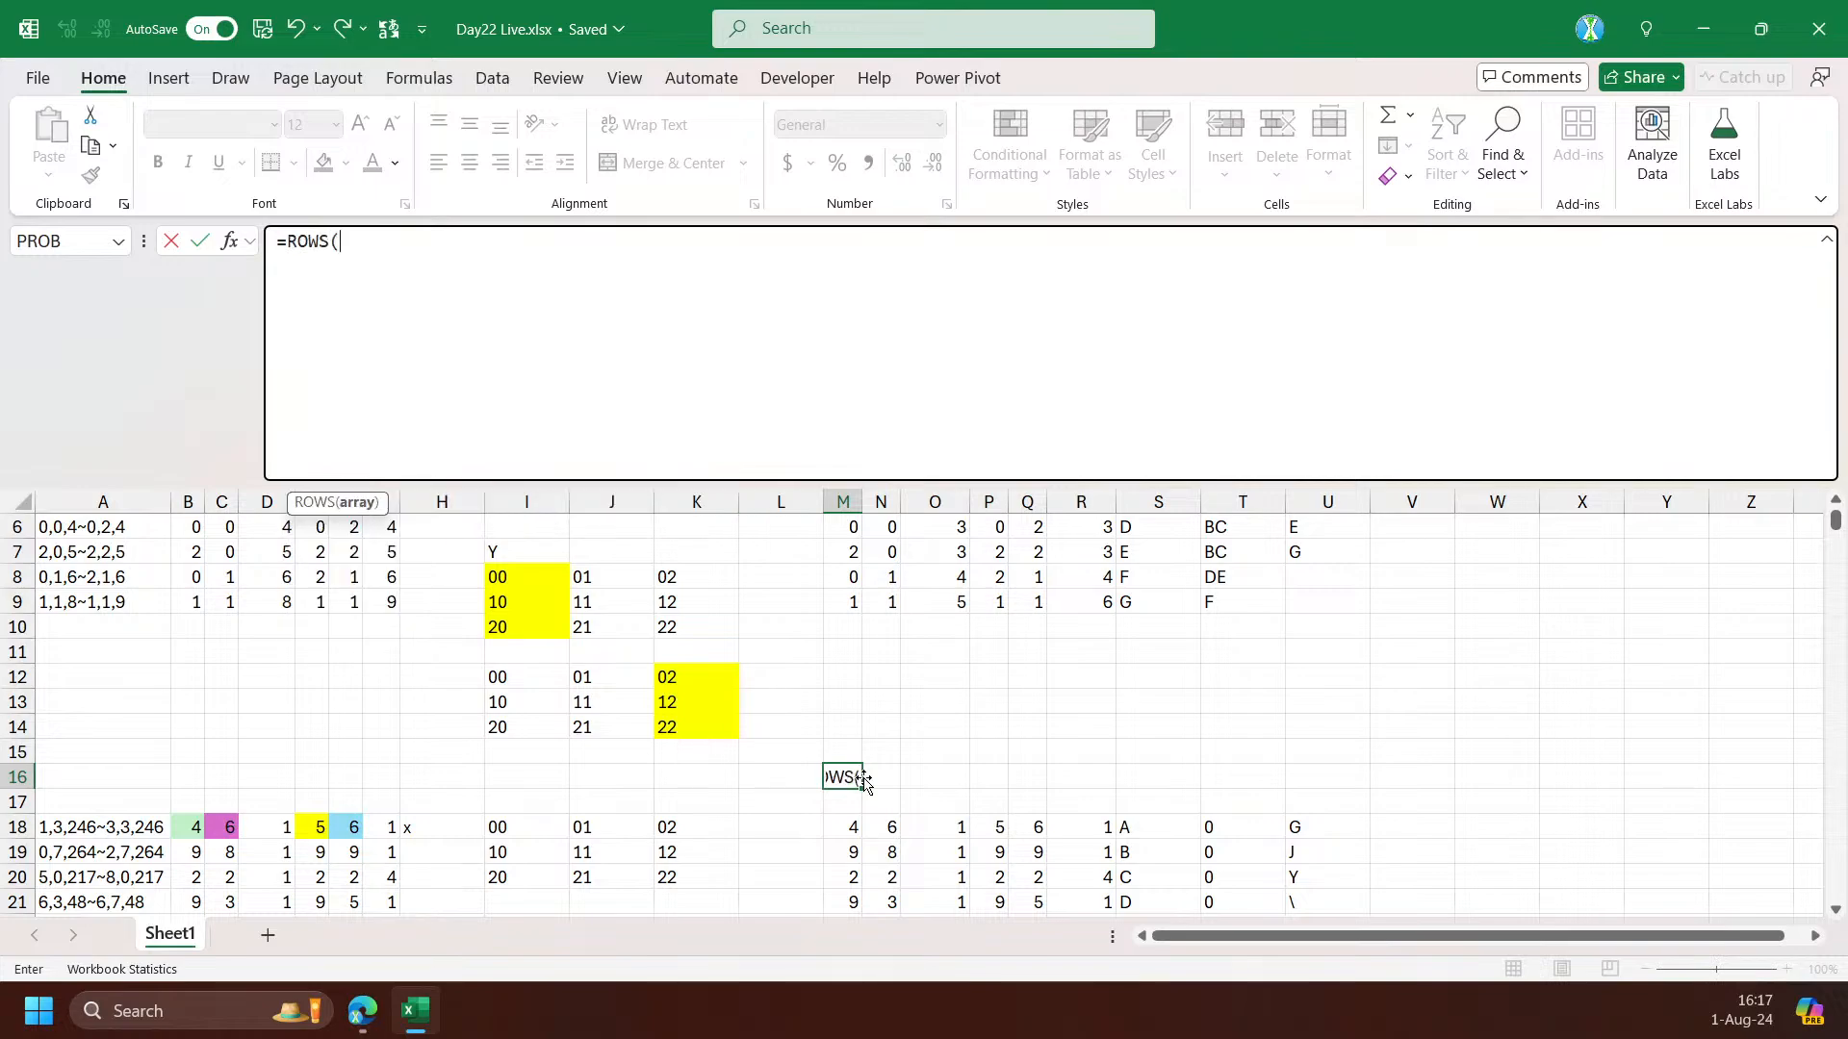
click(840, 825)
key(Return)
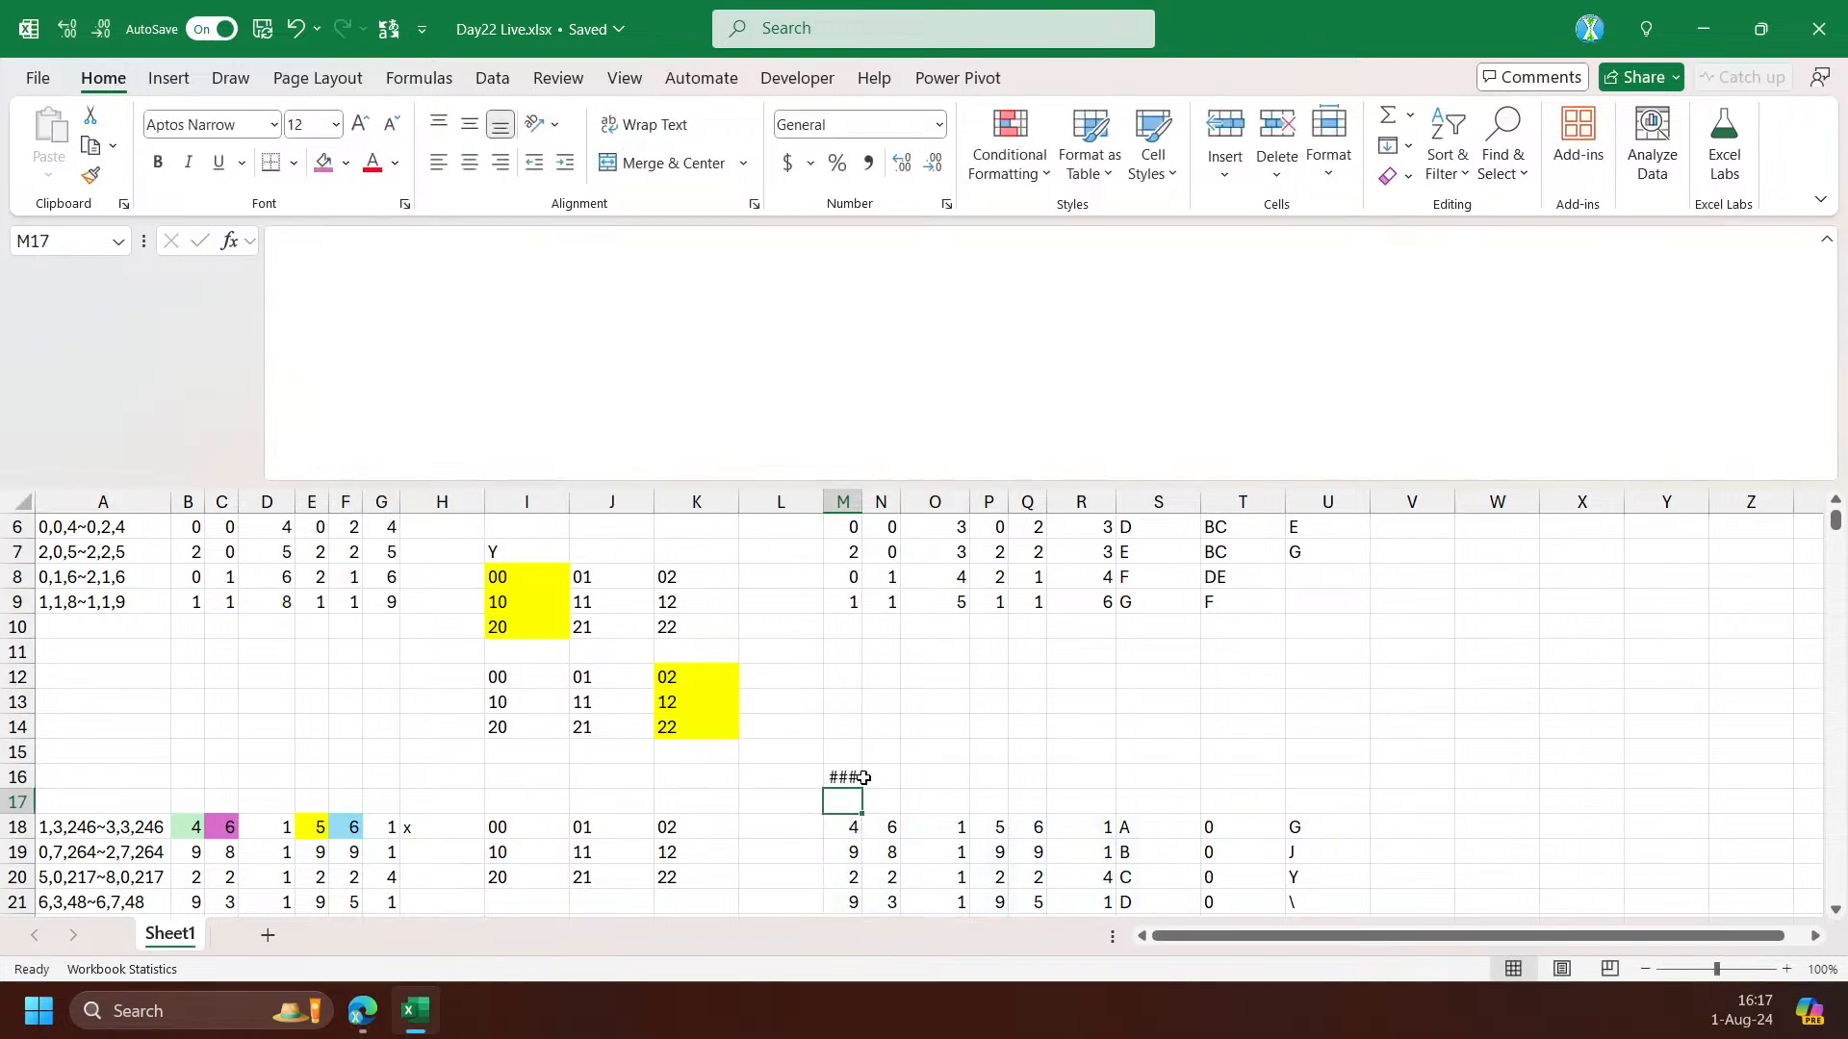
click(847, 776)
double_click(862, 502)
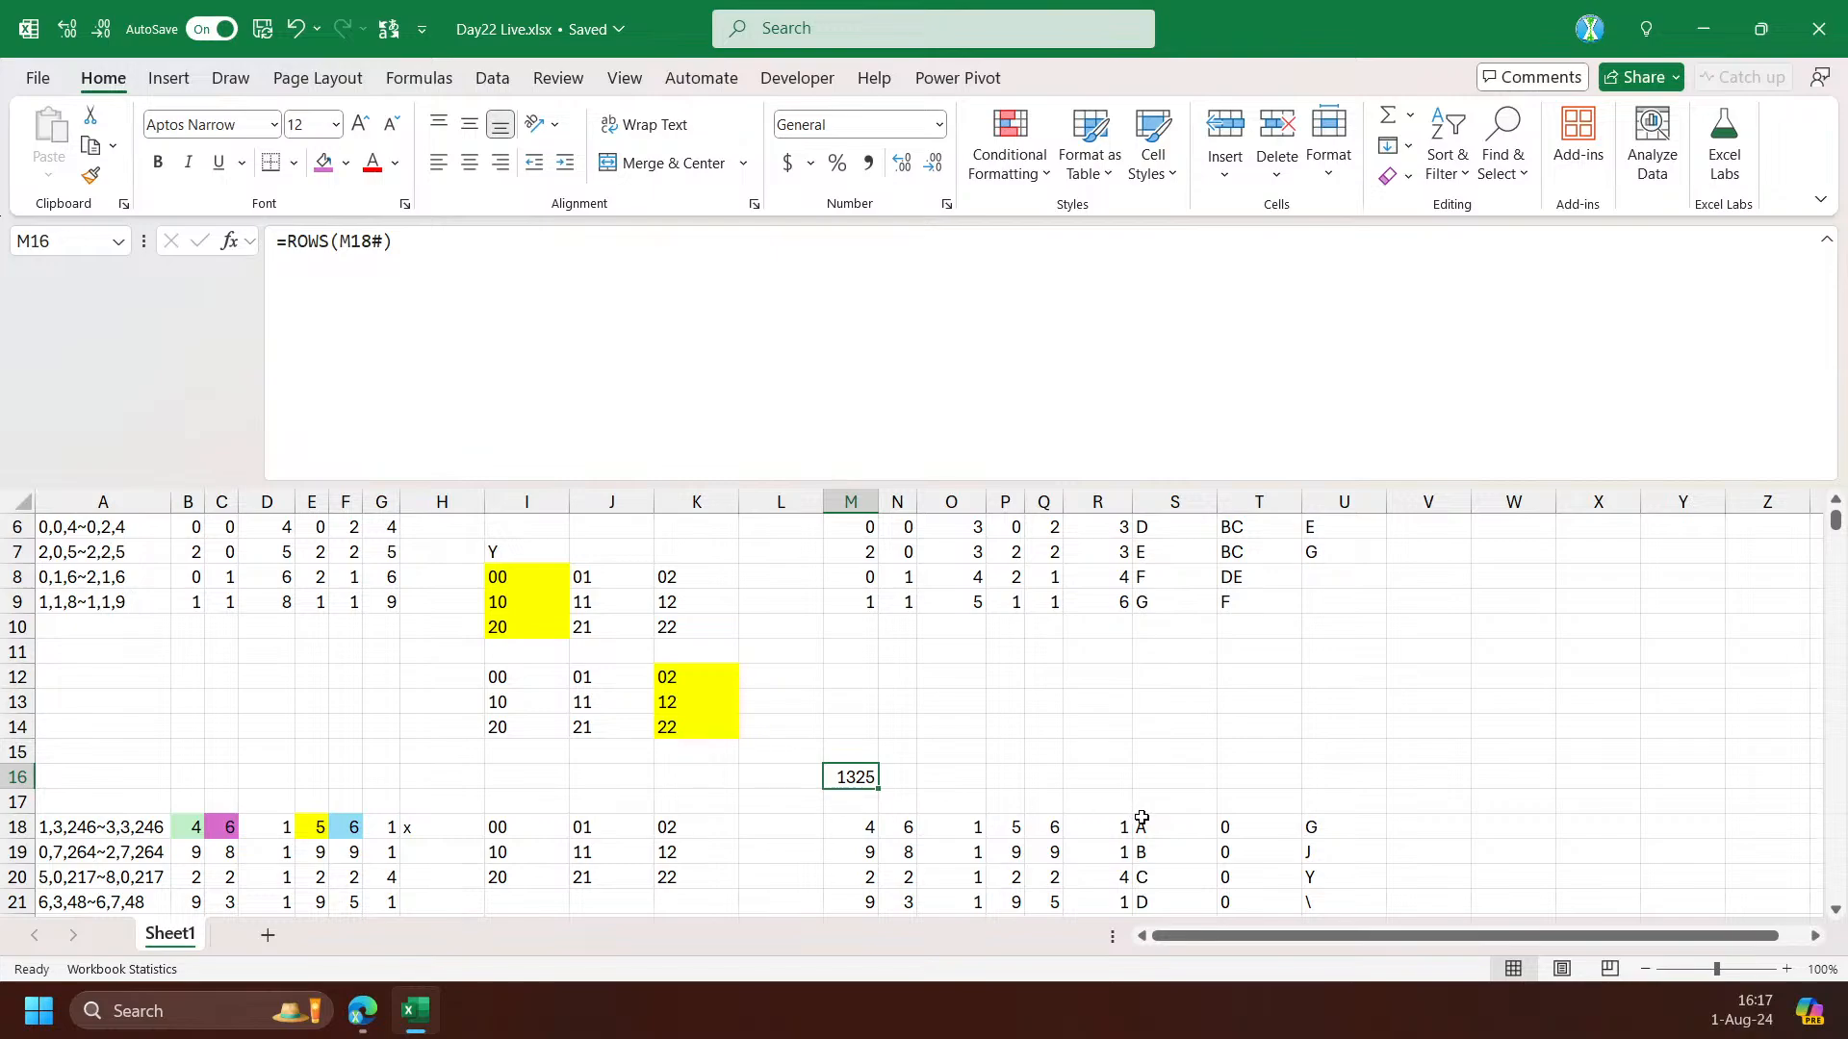
Replace CHAR(r+64) in the M18 formula with TEXT(r,"0000") to label the bricks with four-digit numbers
click(850, 831)
double_click(934, 342)
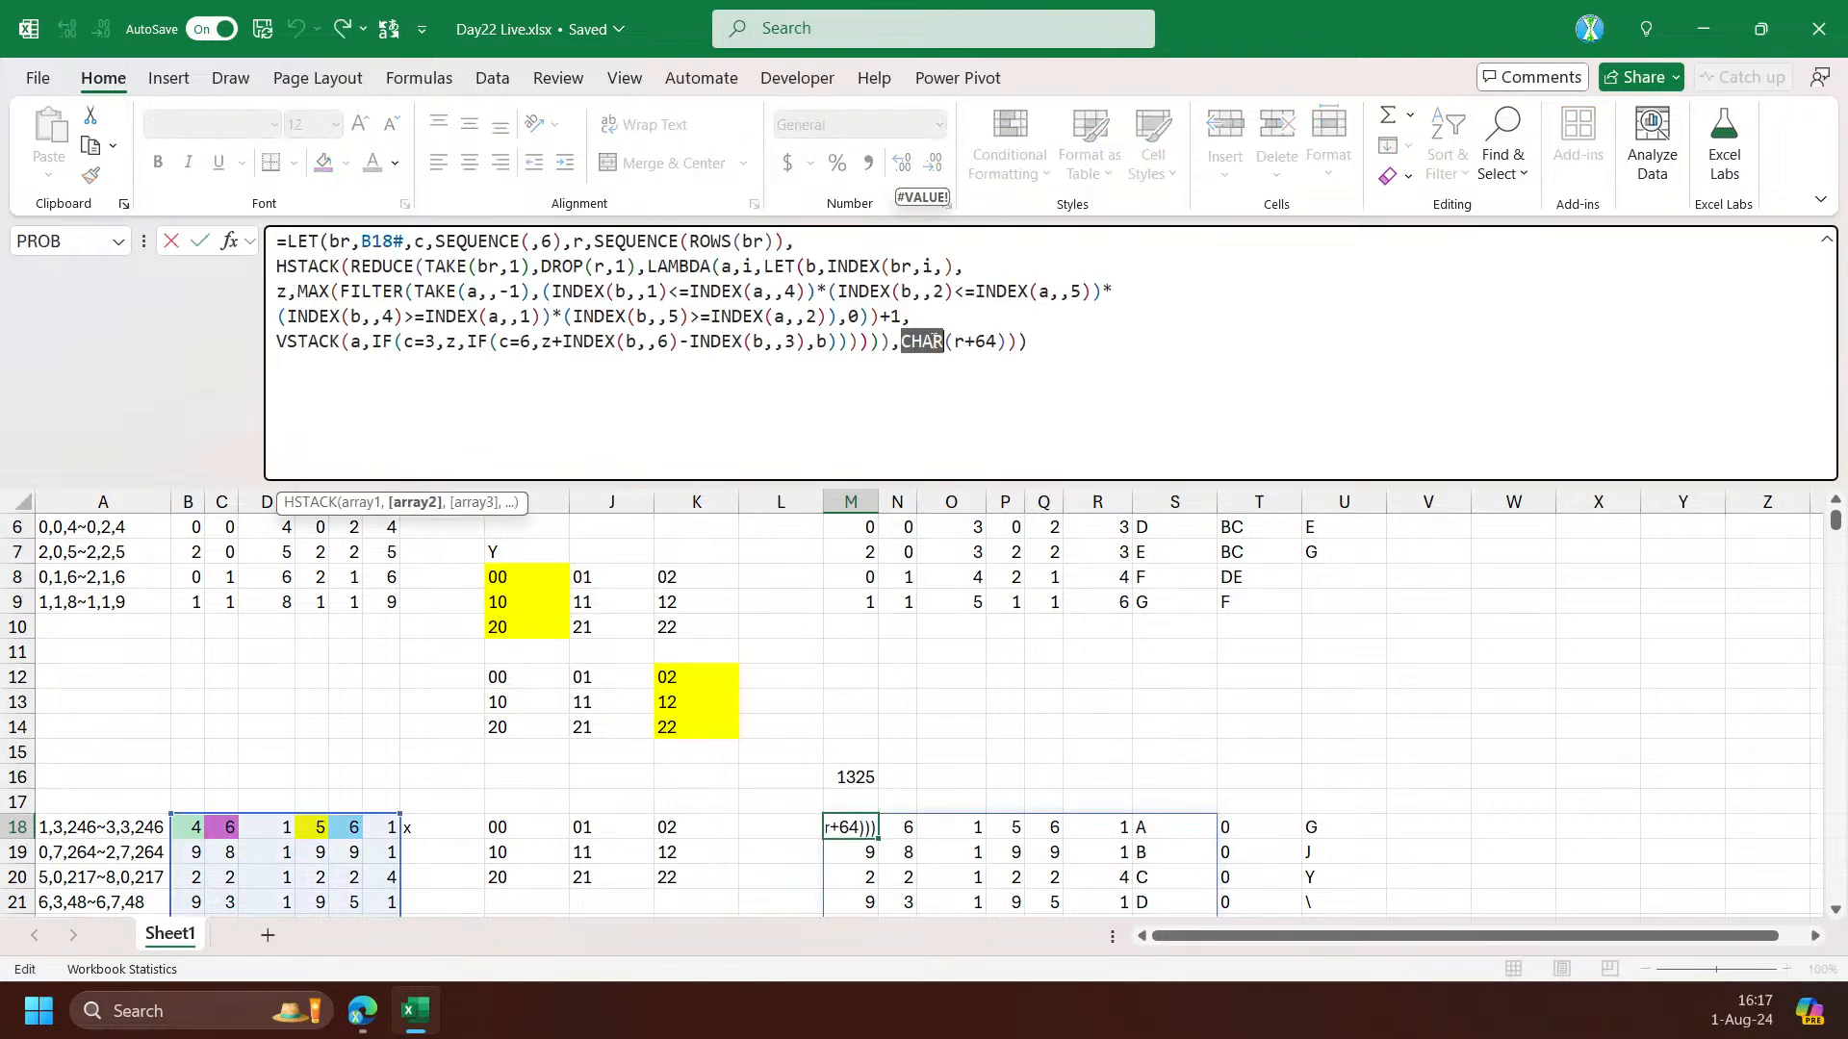
text(TEXT)
click(970, 342)
drag(970, 341, 999, 342)
text(,"0000")
key(Return)
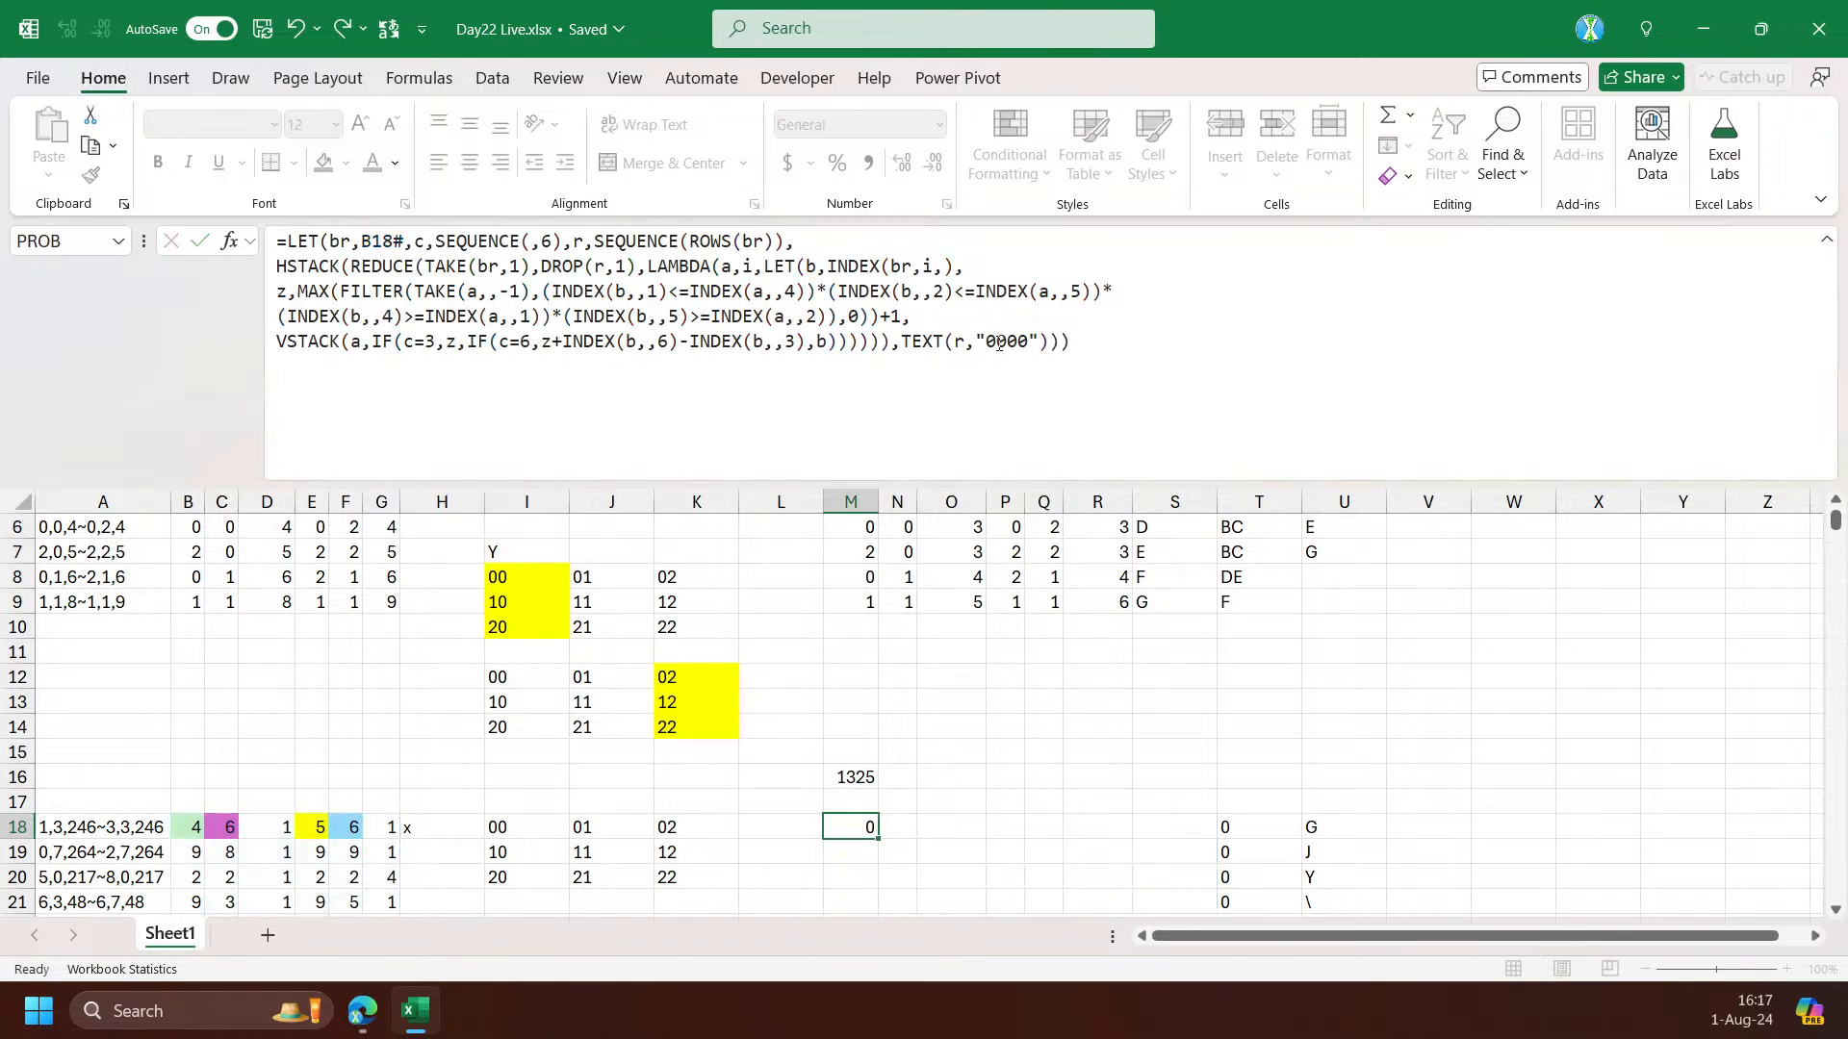
Review the four-digit brick labels in column S and the concatenated supporting bricks in column T
key(Up)
scroll(1184, 567, down, 5)
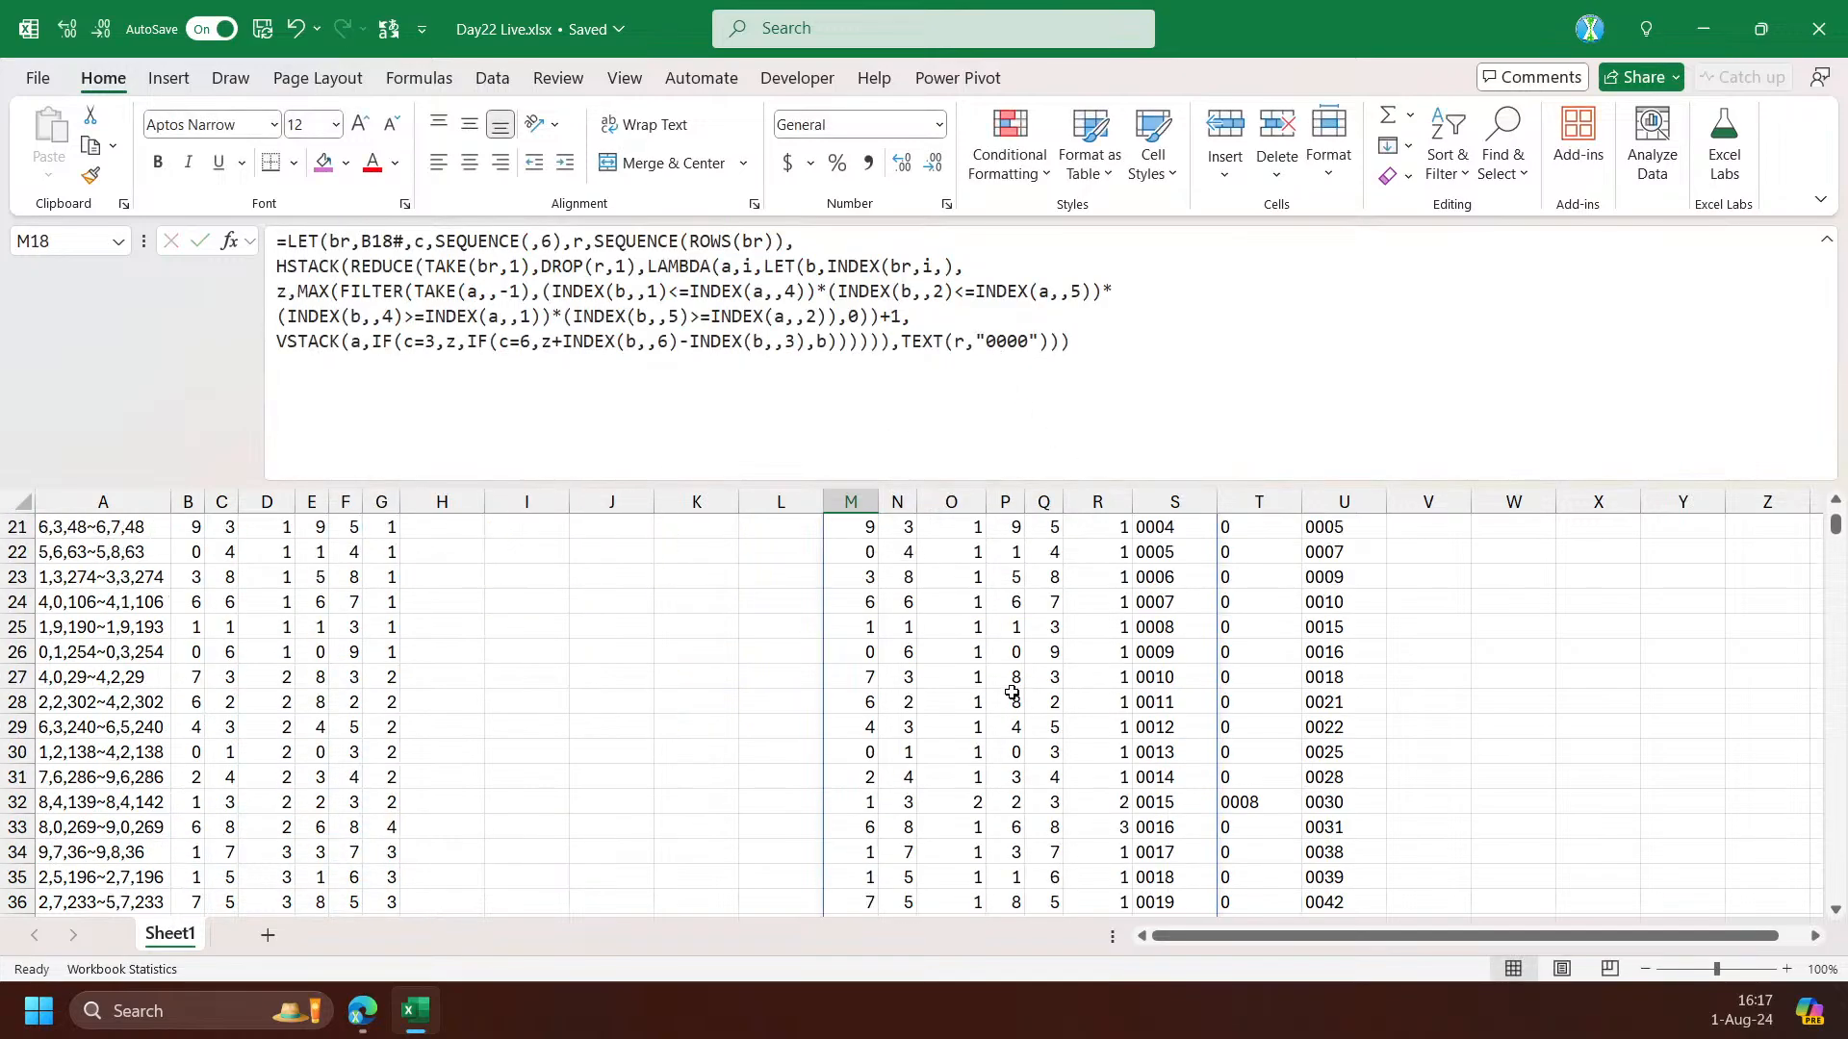
scroll(1185, 685, up, 2)
scroll(1185, 685, down, 13)
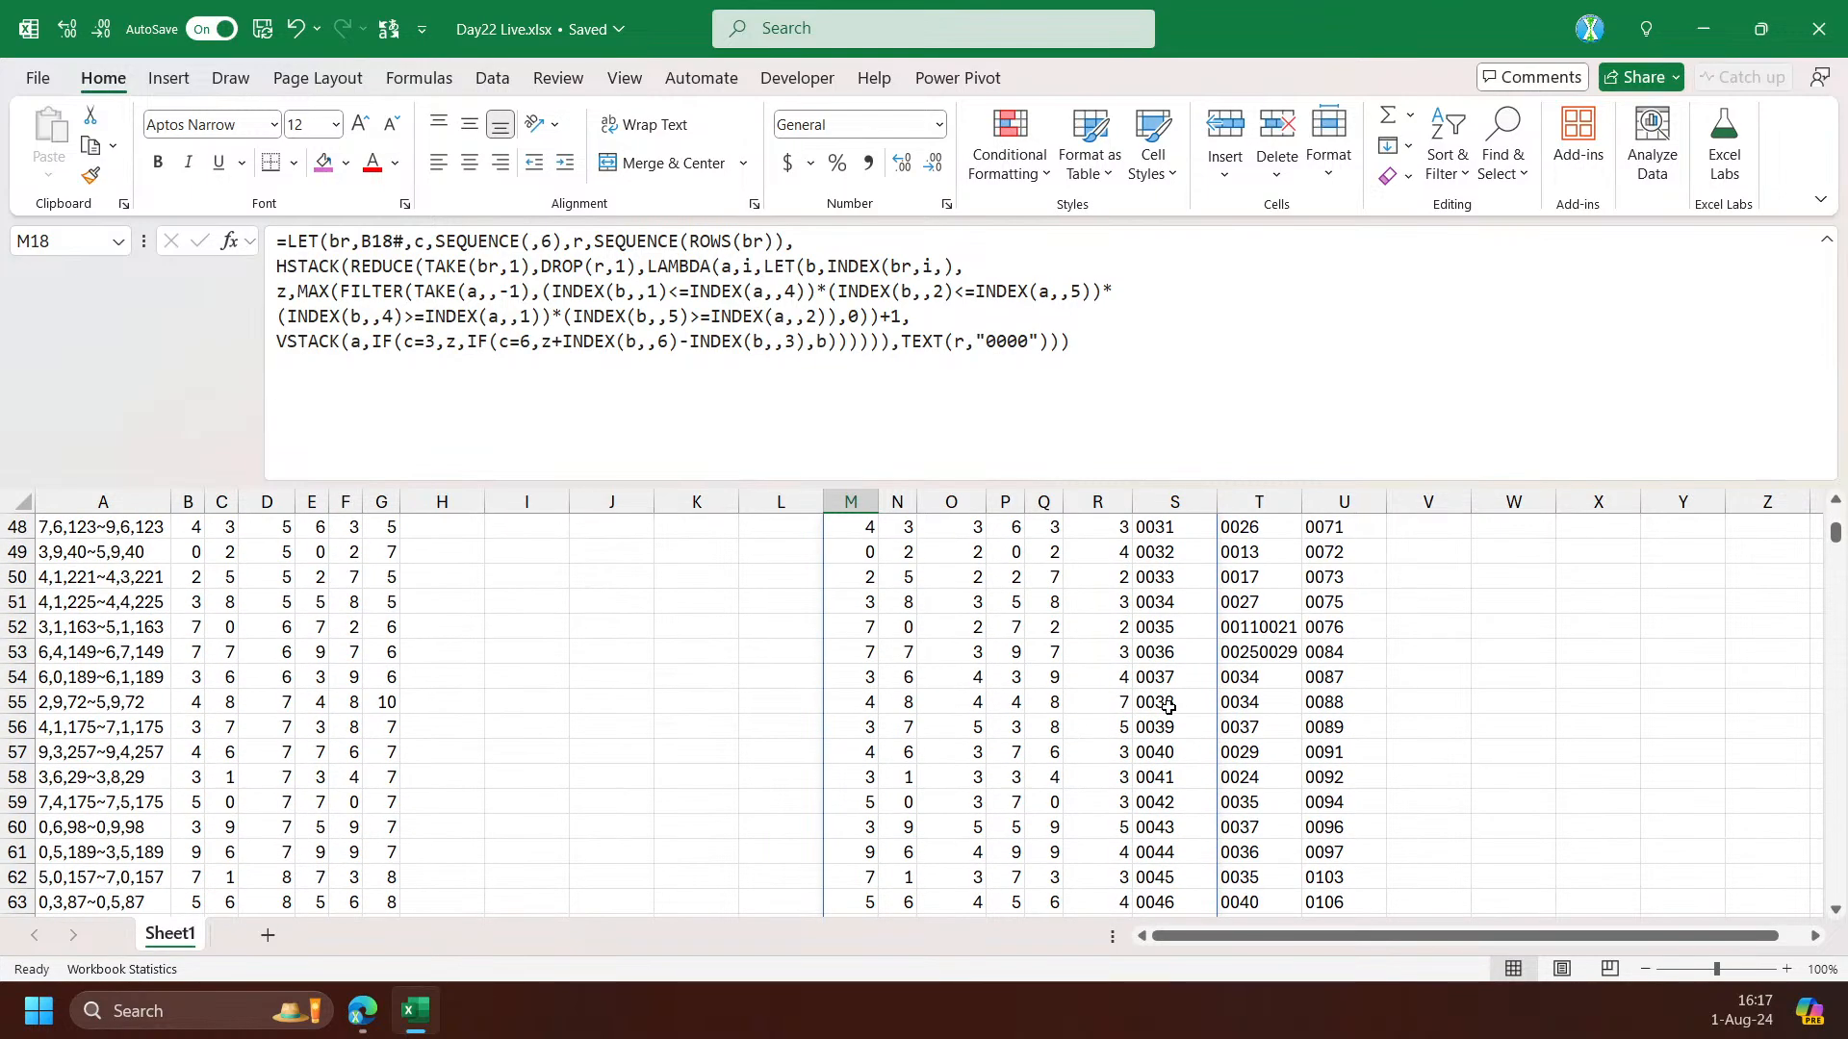
scroll(1262, 708, up, 3)
click(1262, 707)
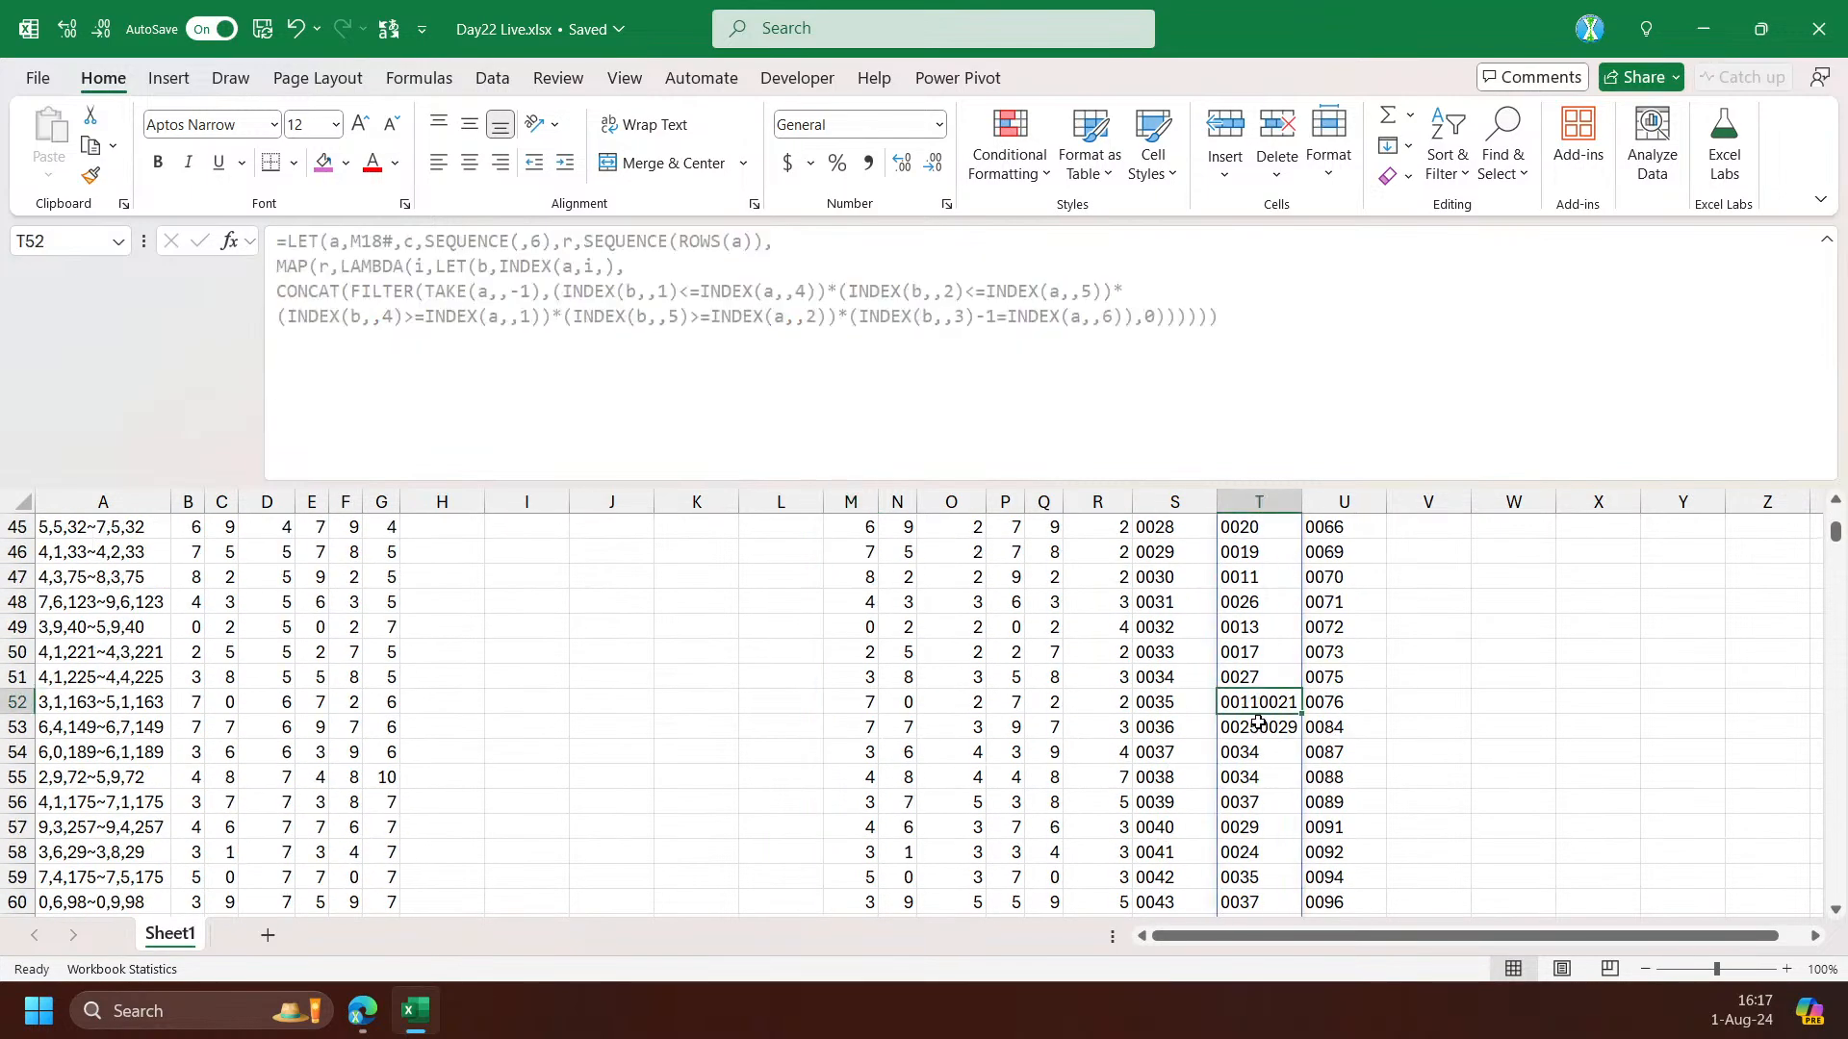
scroll(1261, 728, up, 15)
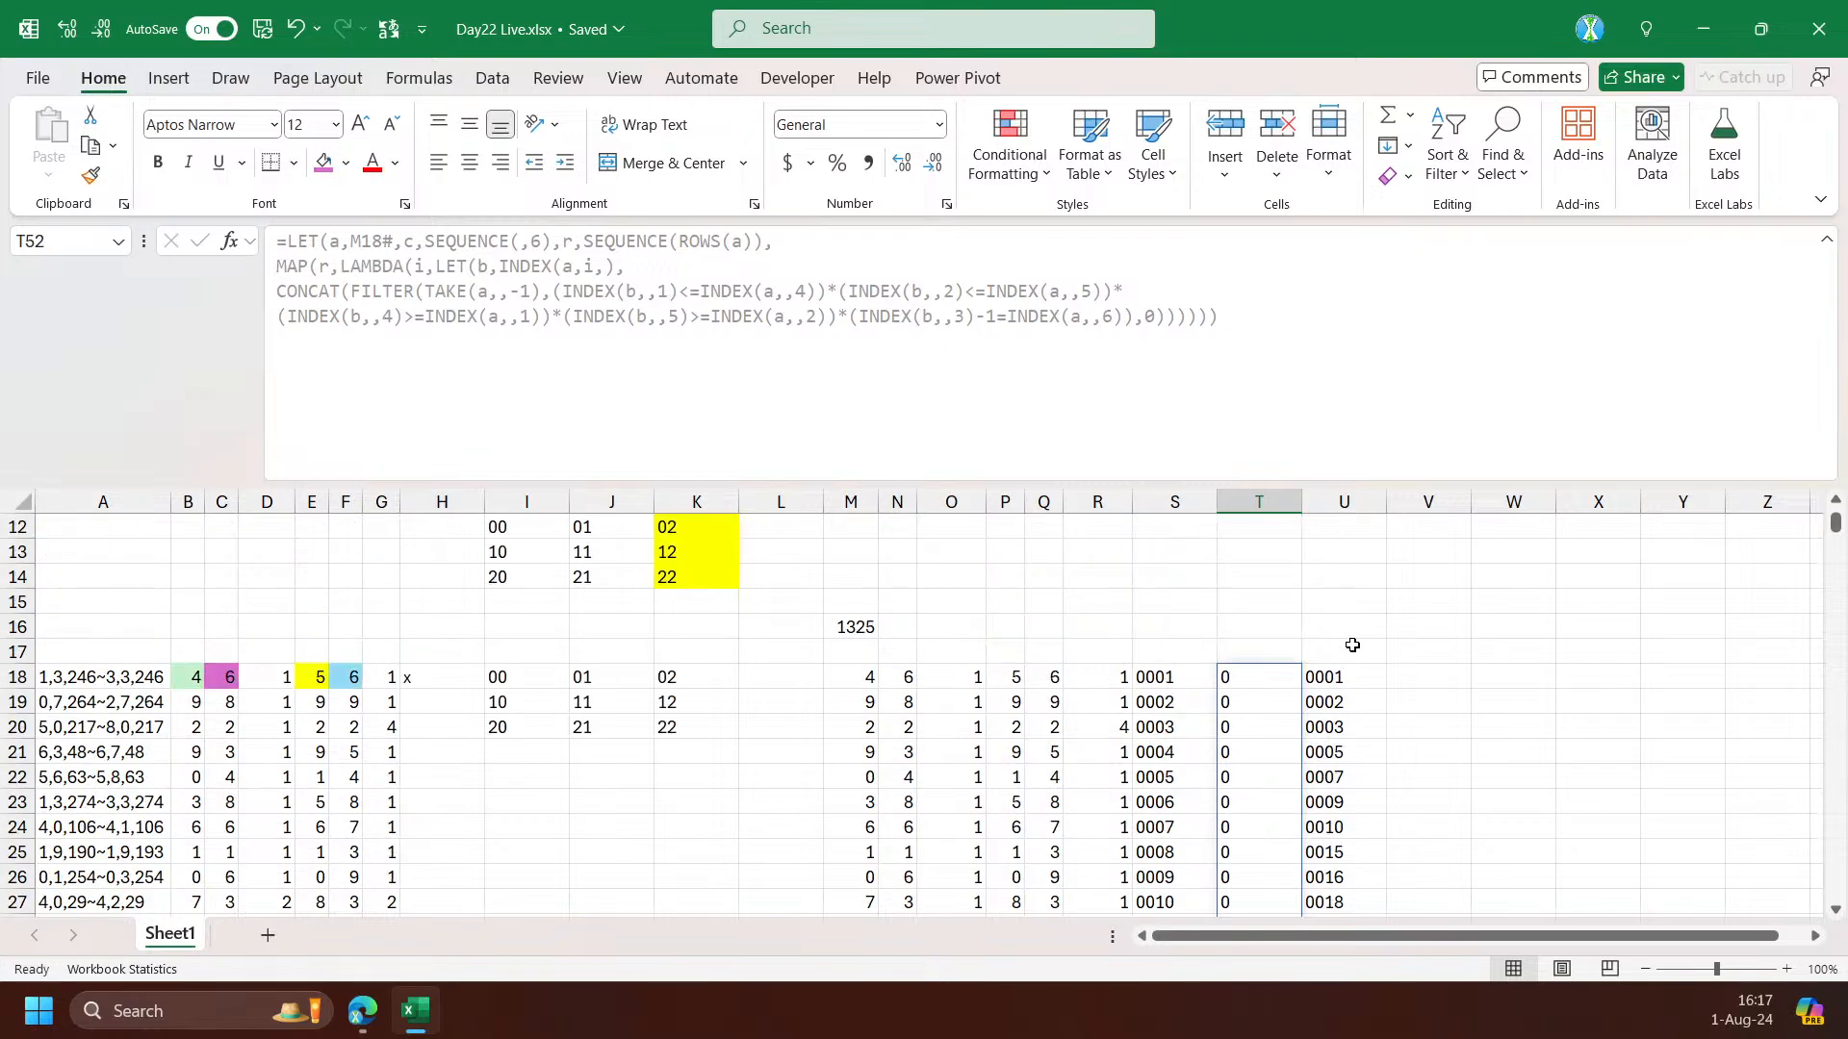
Copy the sample's result-count formula to U17 so it counts the full-input list with =ROWS(U18#)
click(1362, 560)
key(ctrl+c)
scroll(1347, 625, down, 4)
click(1338, 634)
key(ctrl+v)
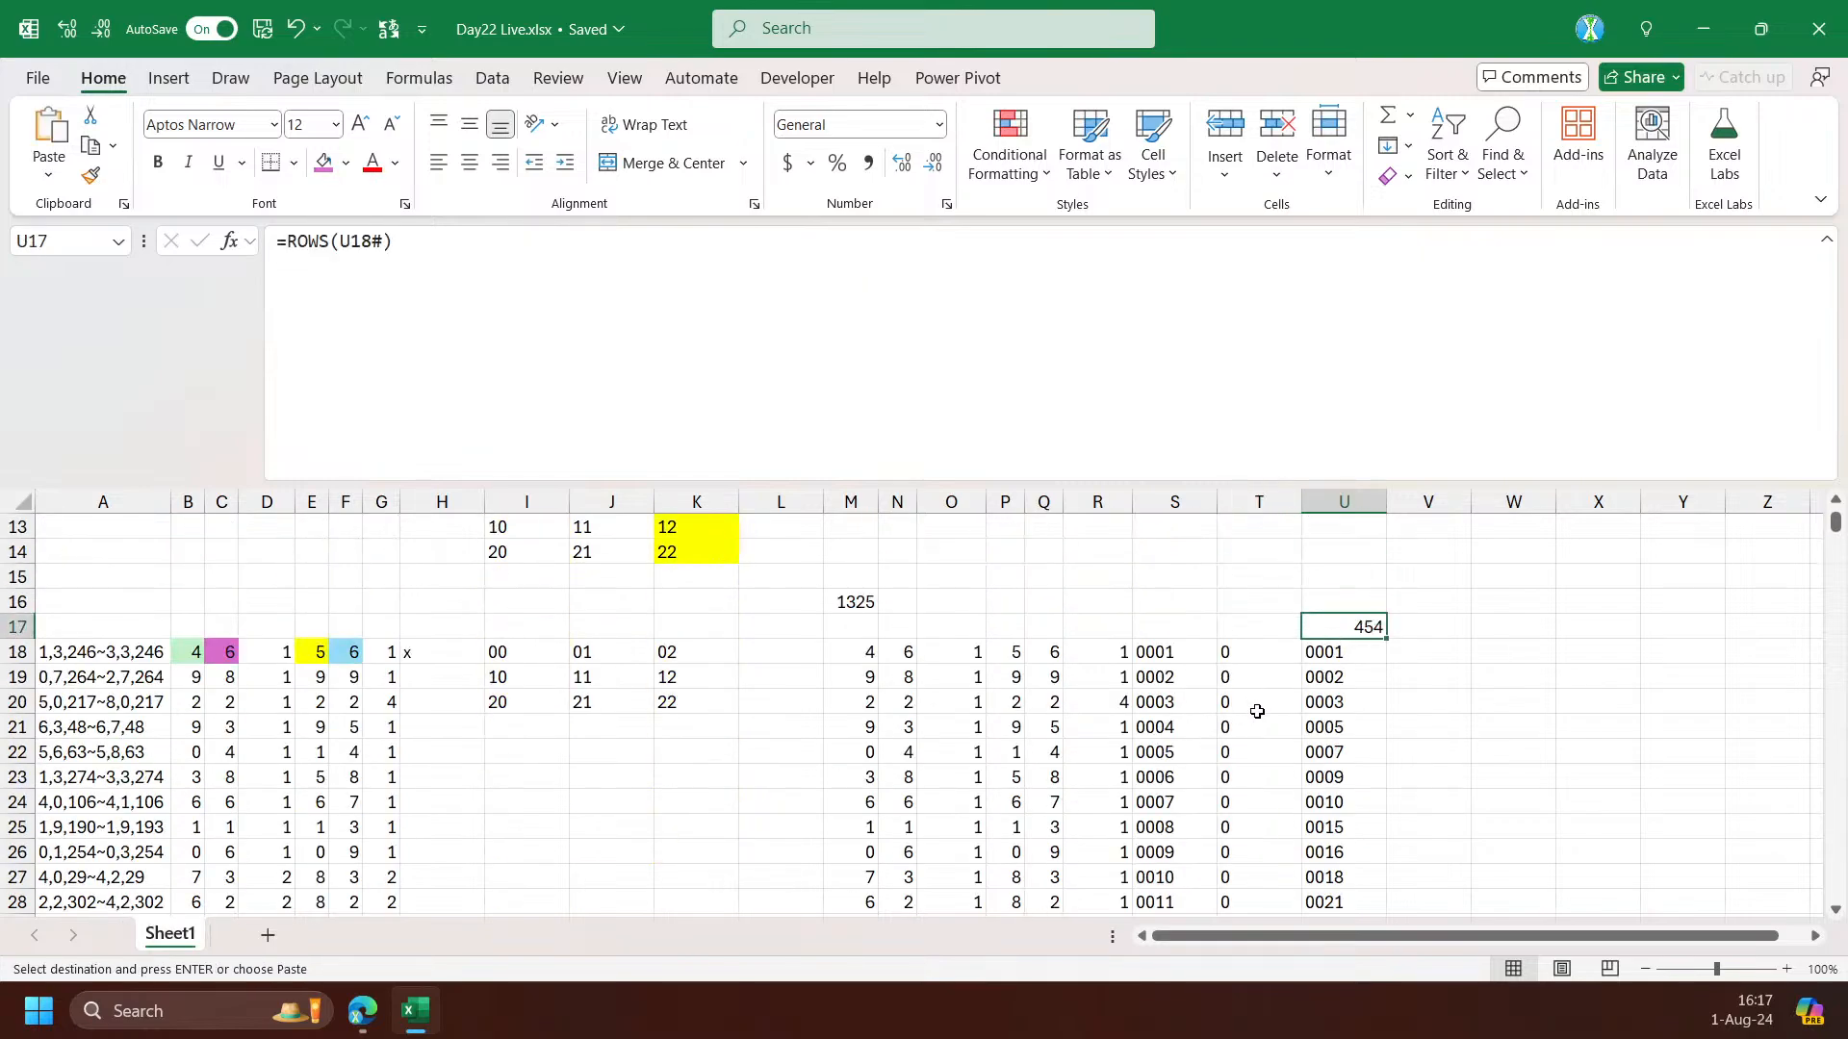
Switch to the Advent of Code Day 22 page in the browser and submit 454 as the part one answer
click(1704, 29)
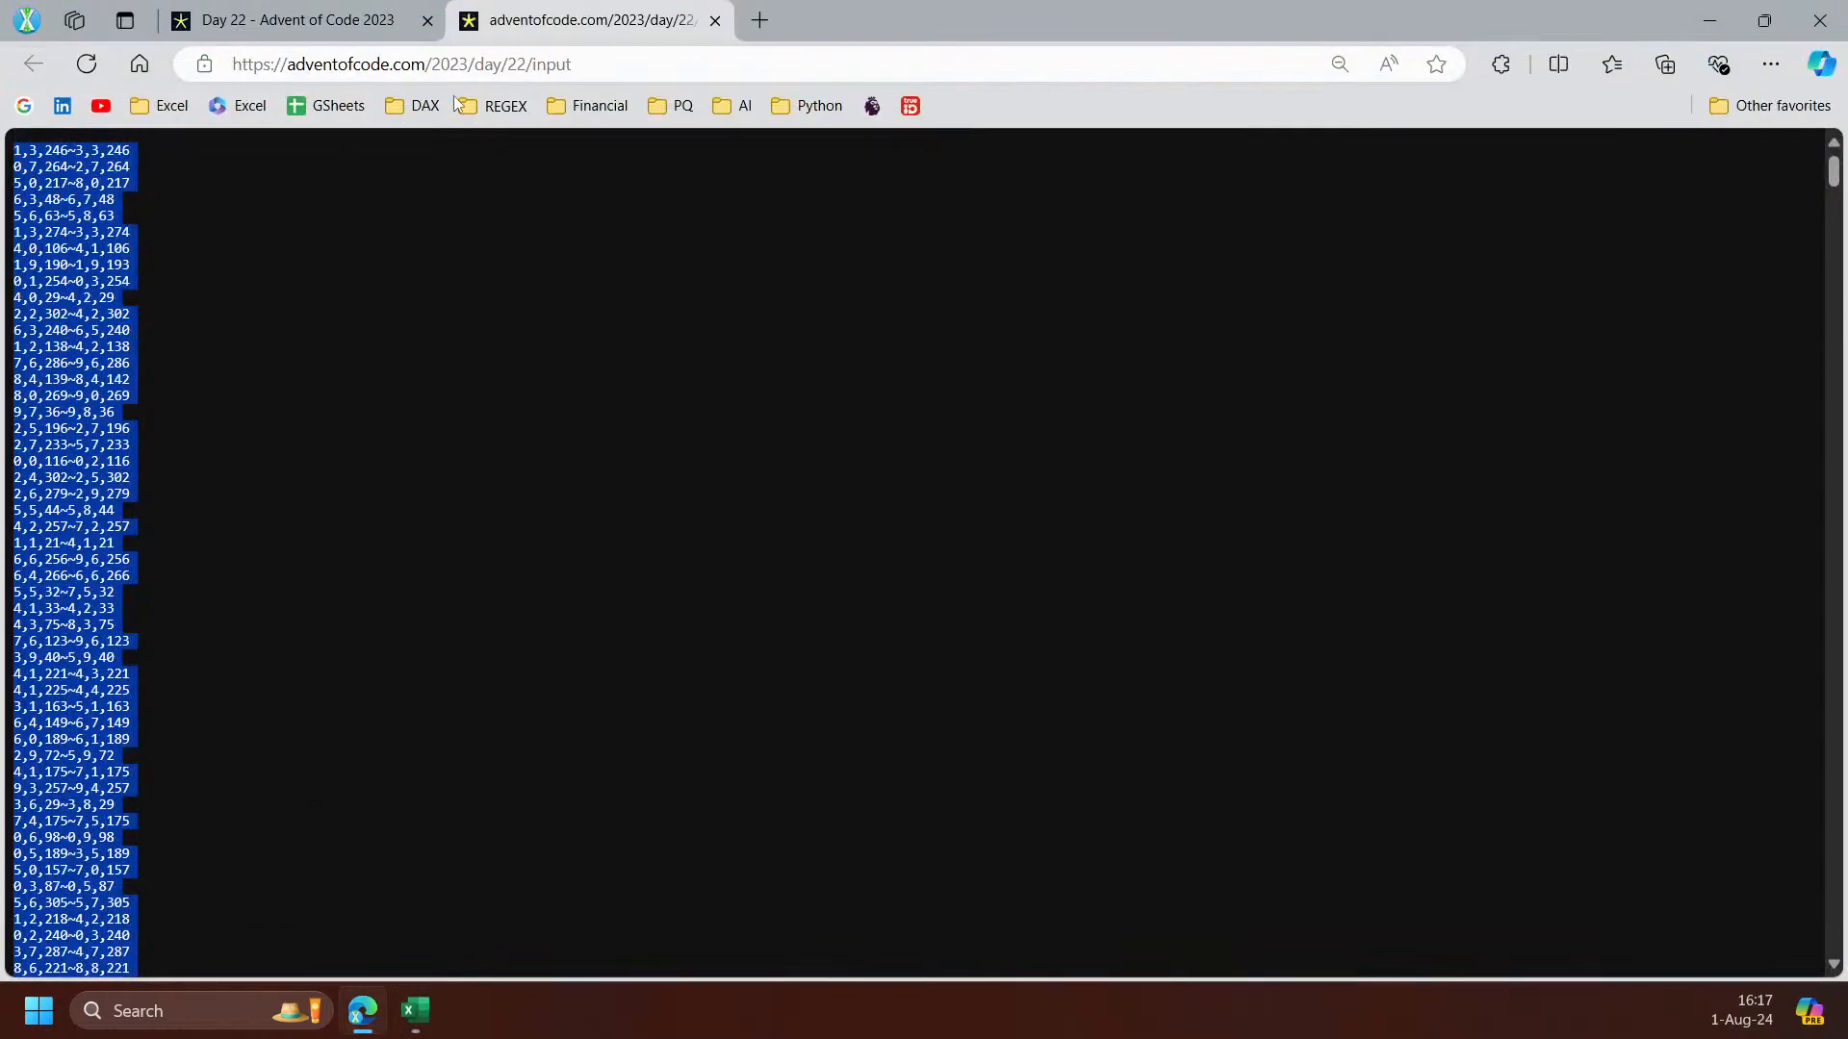
click(378, 27)
click(287, 895)
key(ctrl+v)
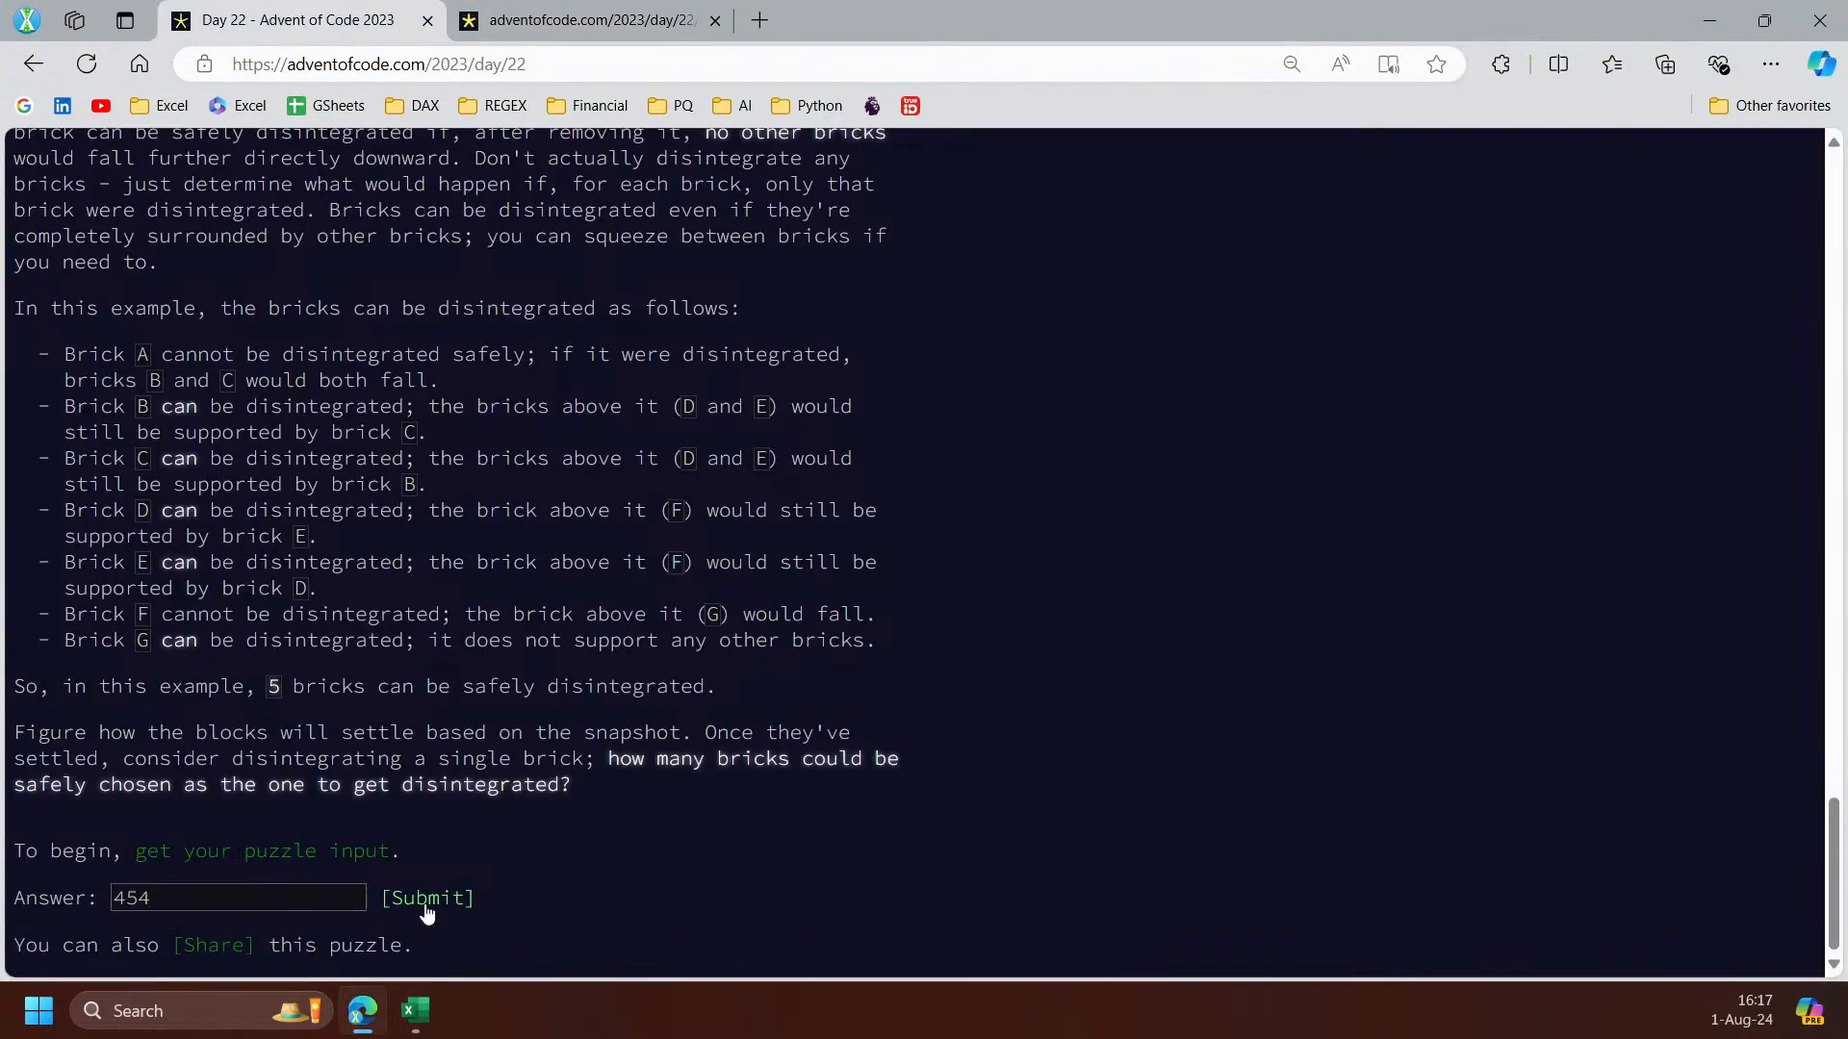
click(428, 900)
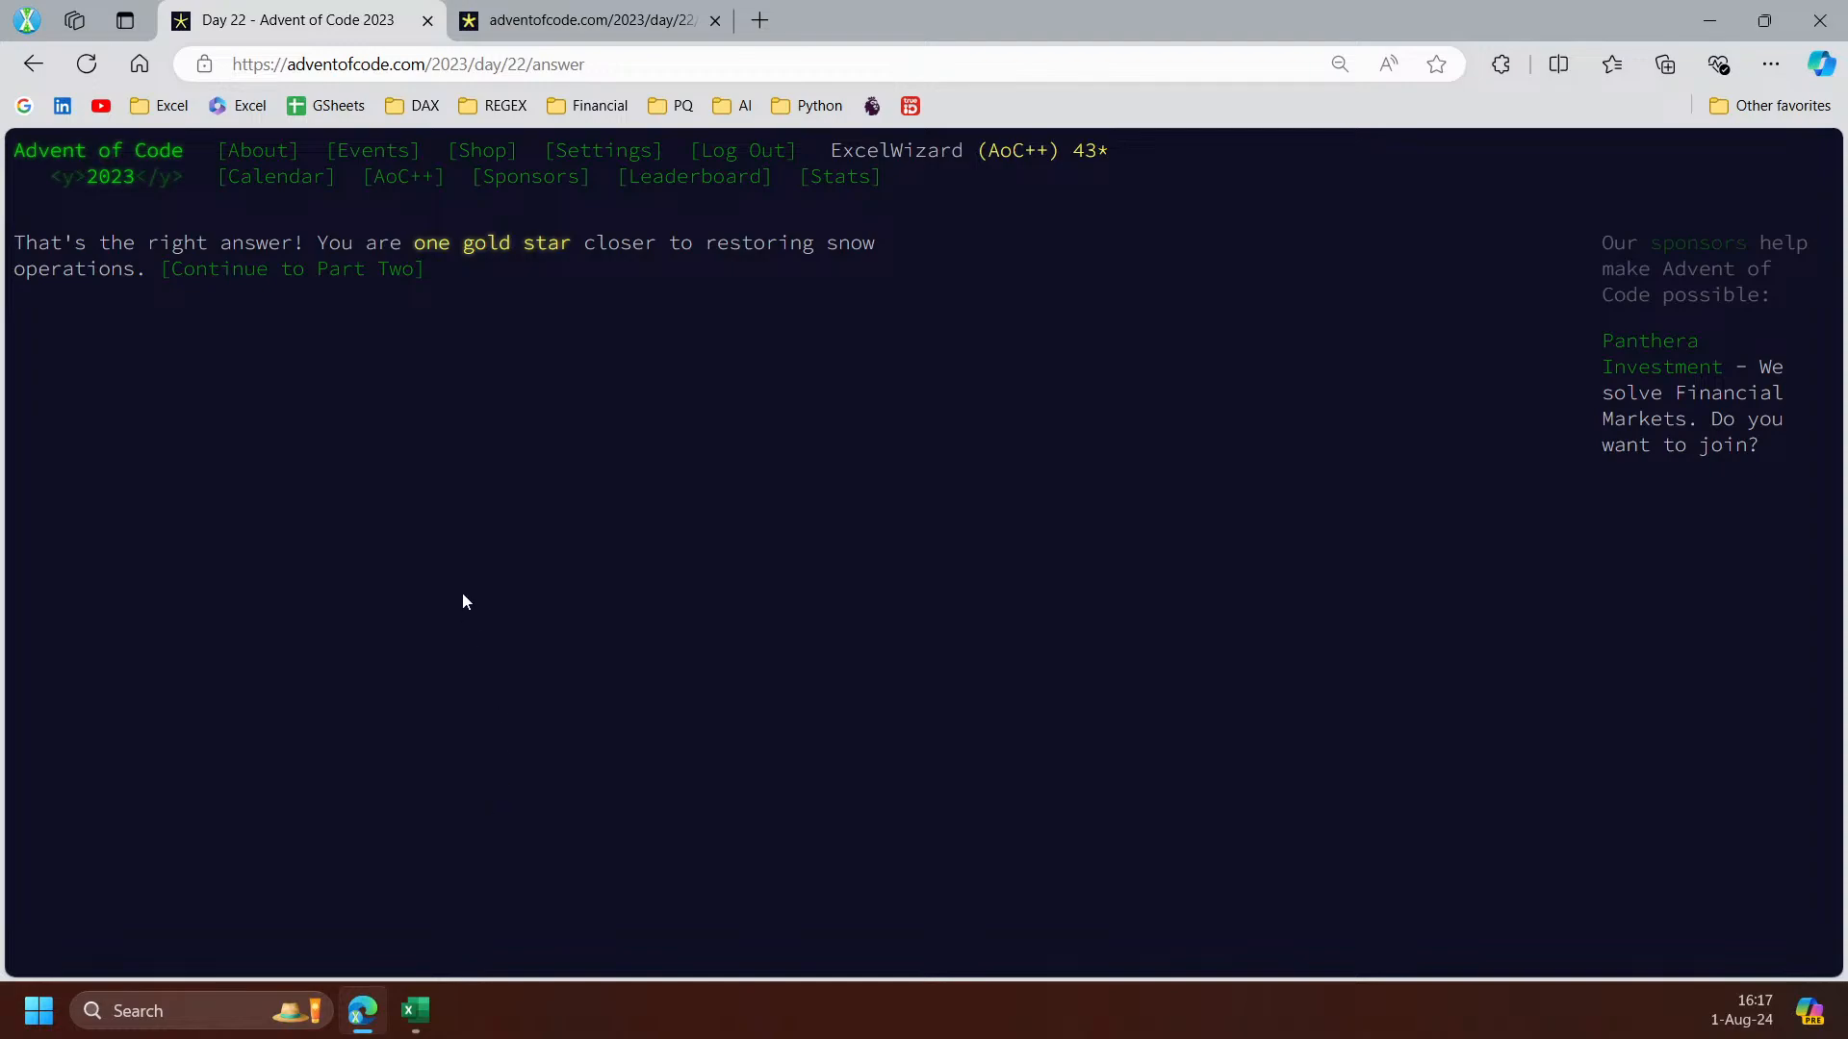
Open Part Two of the puzzle and read the chain reaction rules and the brick F example
click(358, 279)
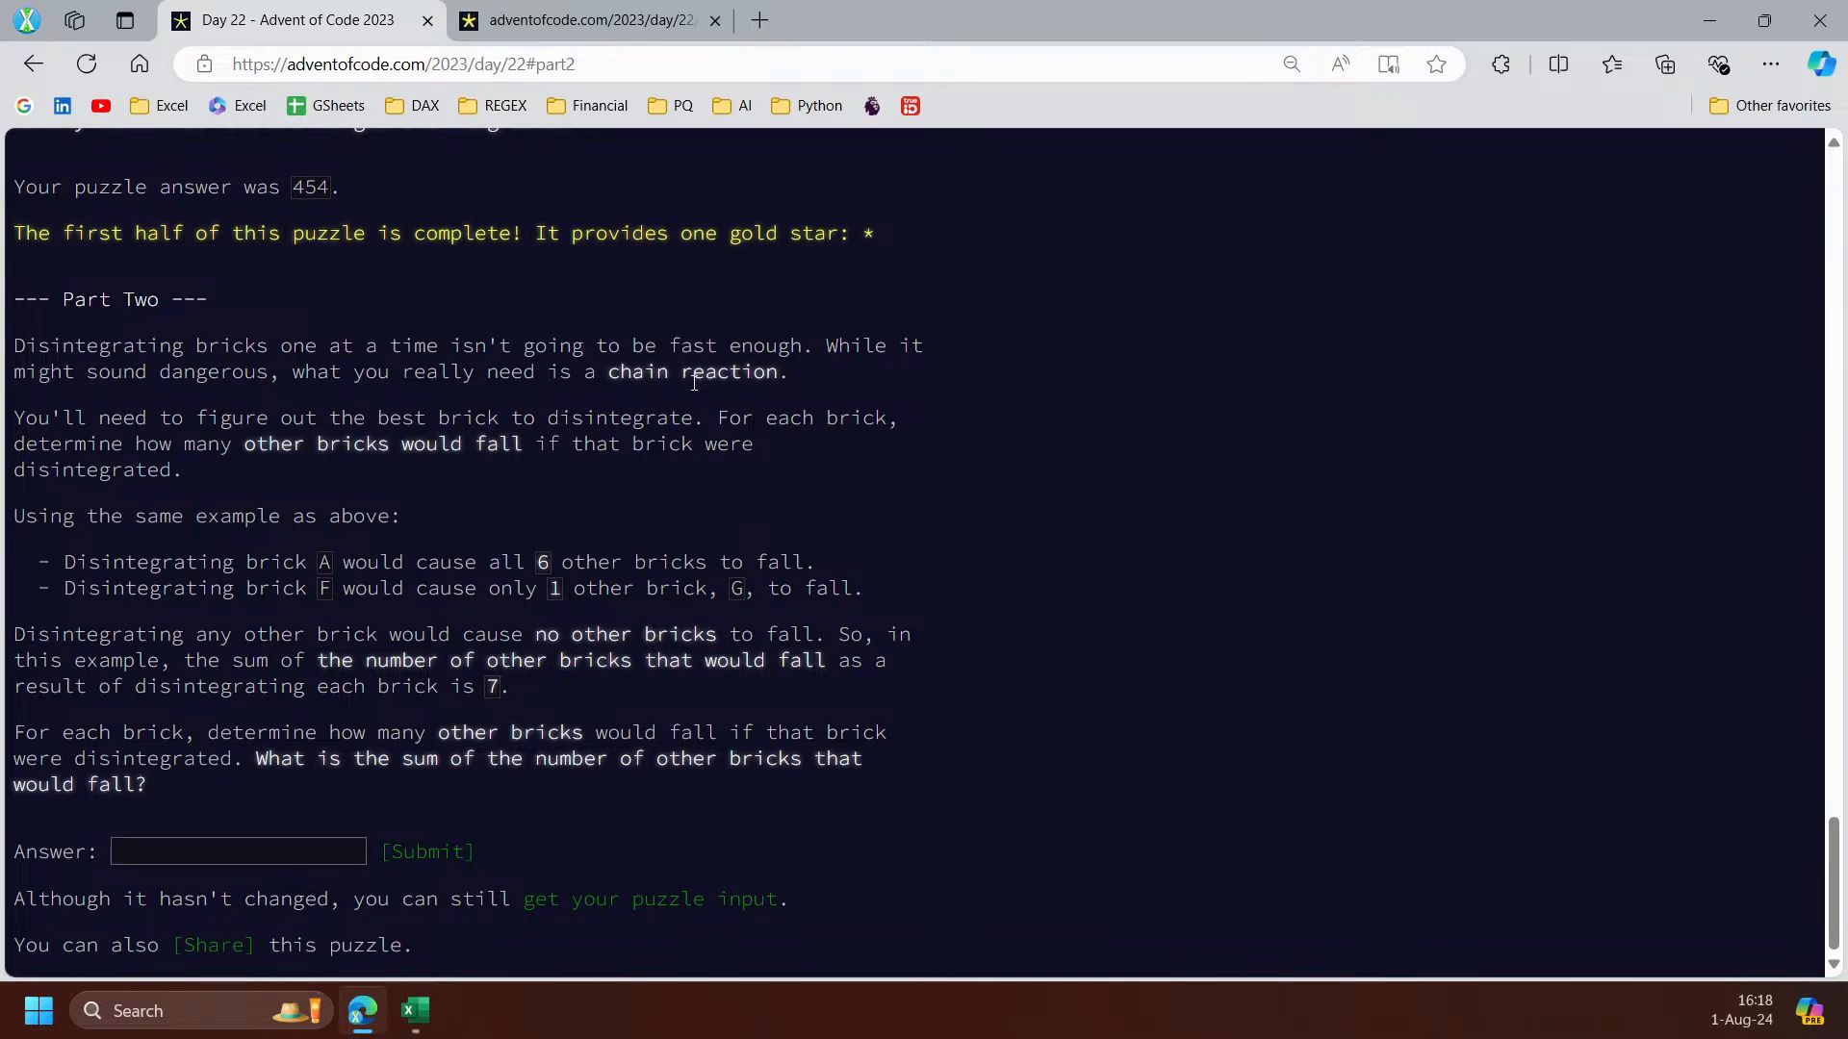
drag(644, 373, 778, 373)
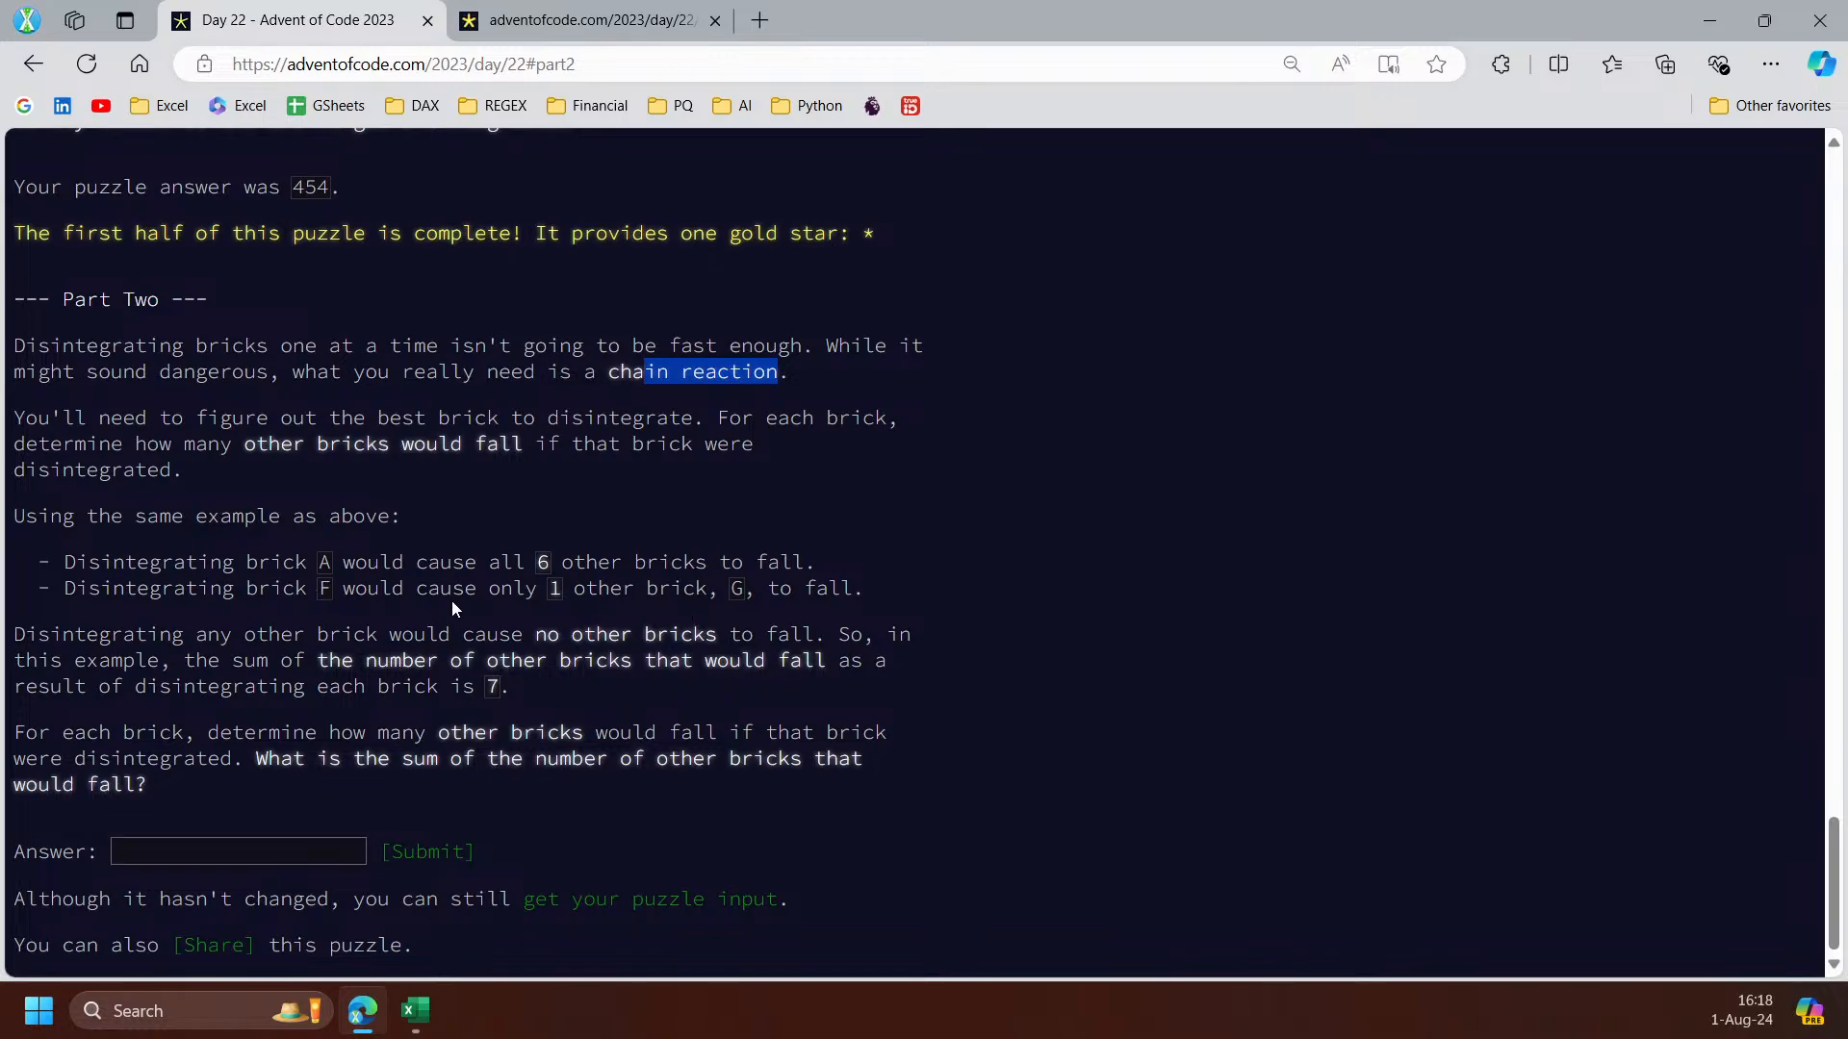
double_click(325, 589)
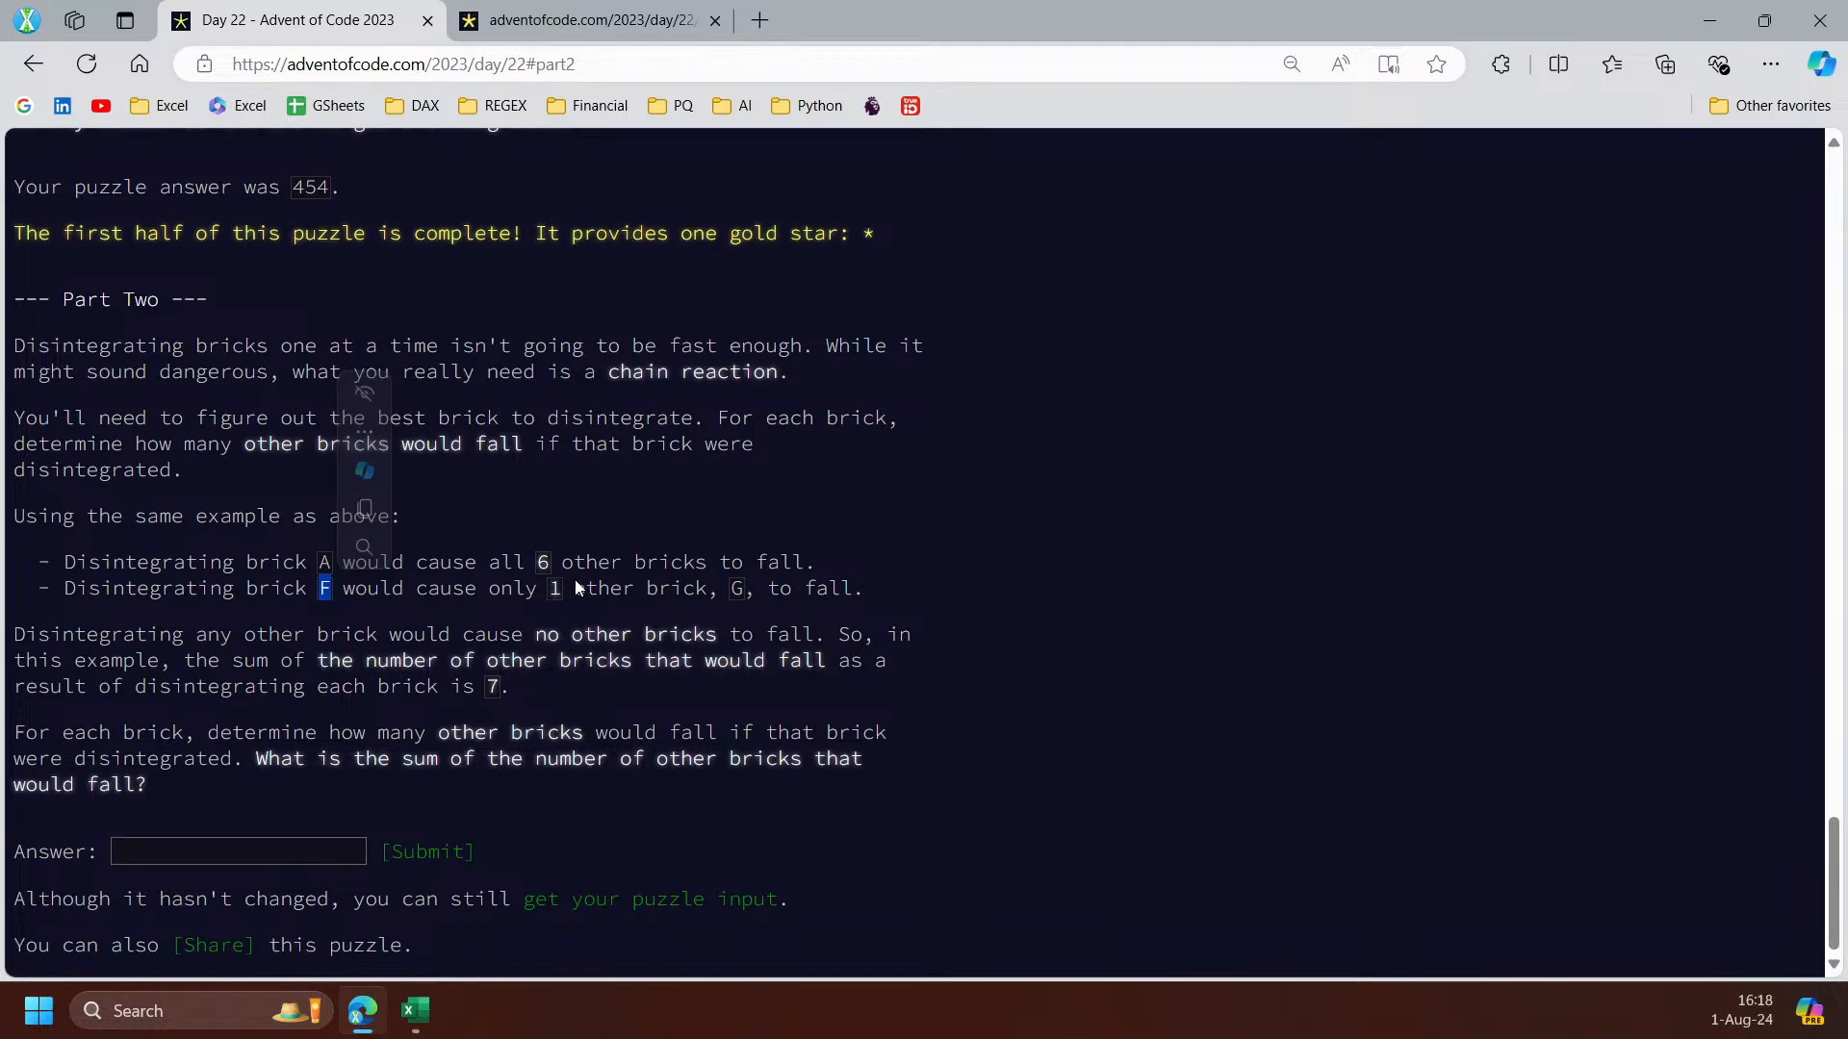
Switch back to Excel and copy the sample's U3 formula text into V3
click(414, 1010)
scroll(800, 774, up, 4)
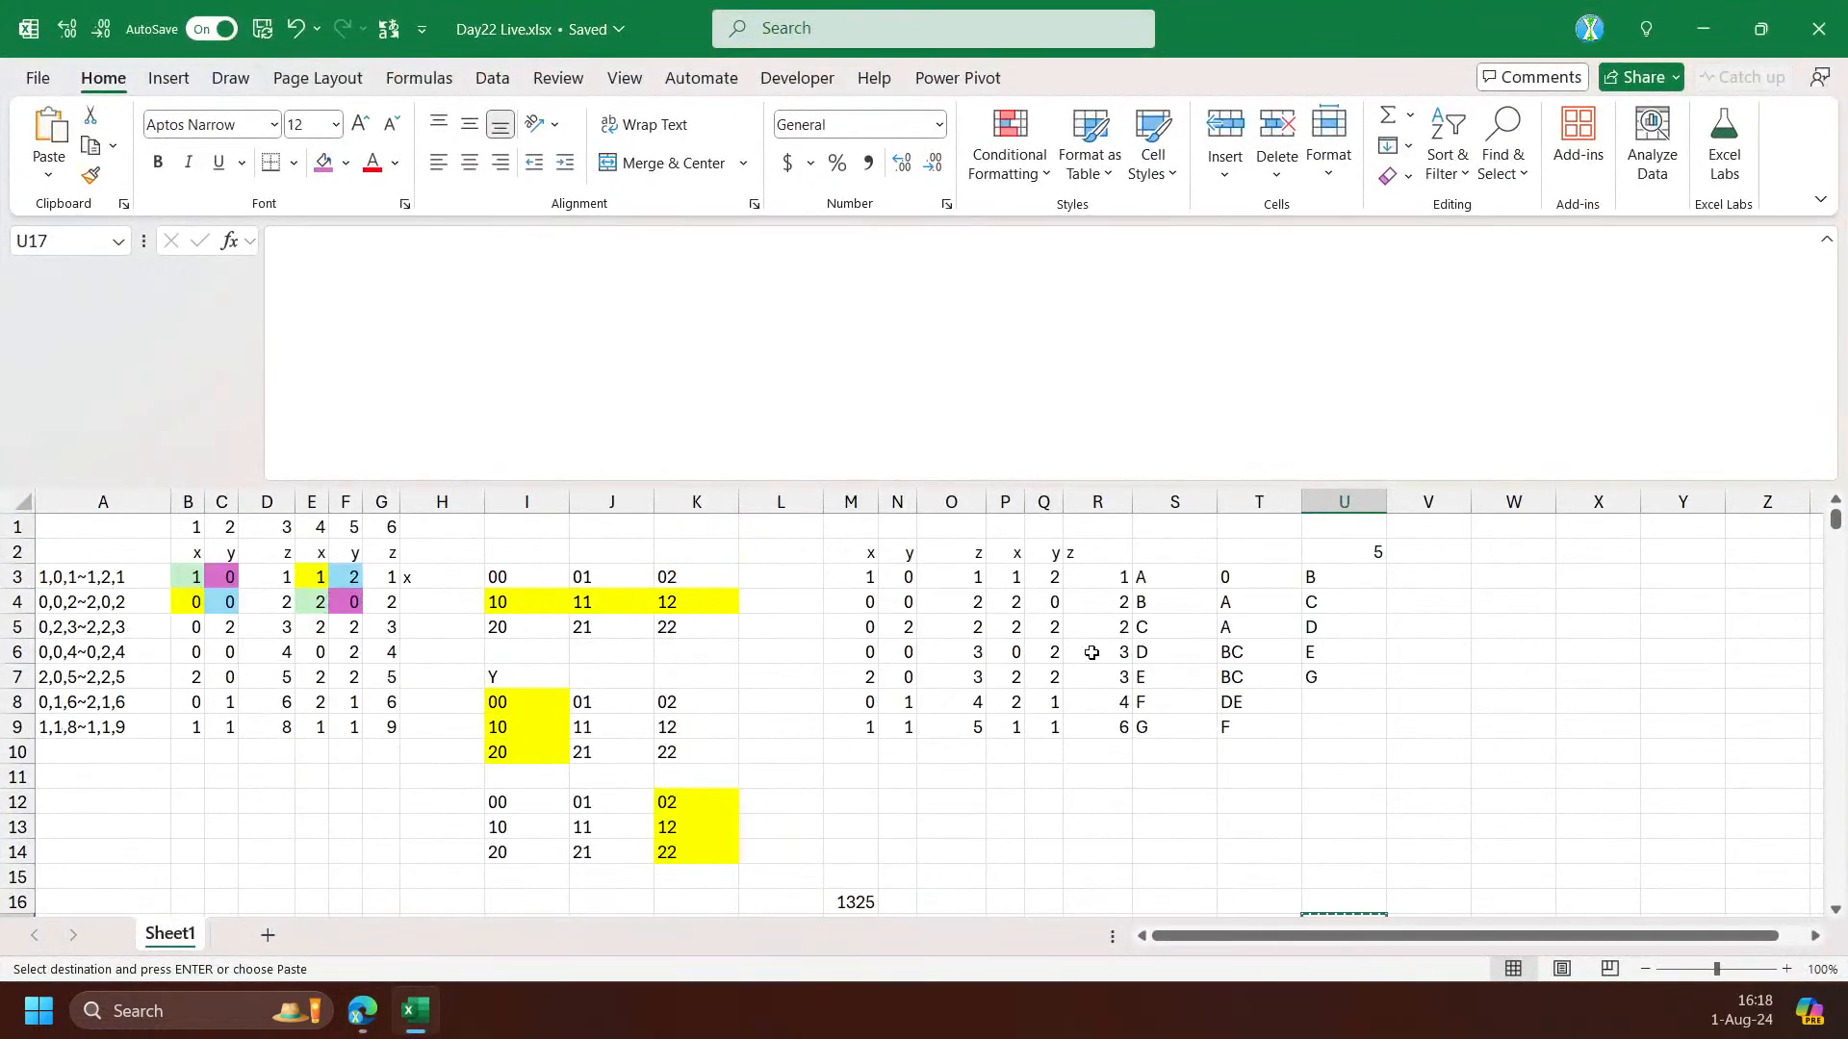
click(1317, 582)
drag(859, 252, 277, 241)
key(ctrl+c)
key(Escape)
click(1426, 581)
click(1019, 355)
key(ctrl+v)
Replace ISNA with ISNUMBER in the V3 formula to list the bricks that cannot be safely disintegrated
double_click(613, 246)
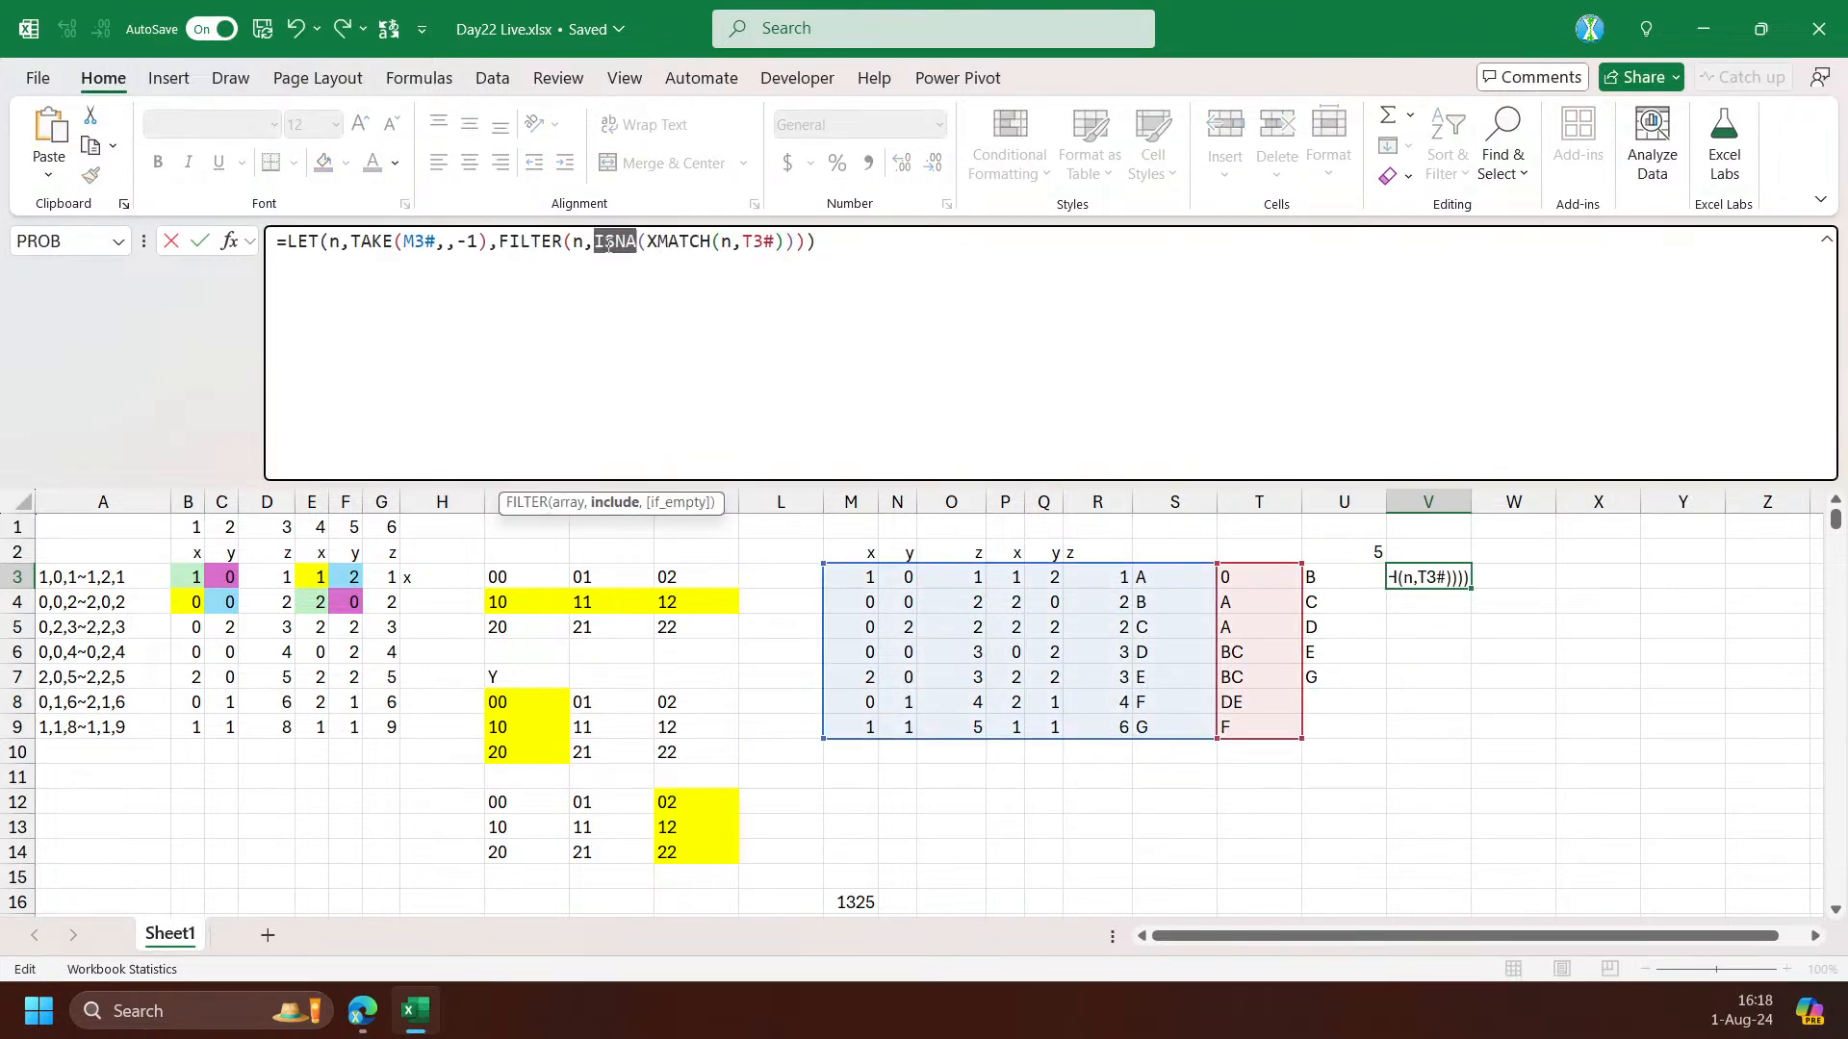
text(i)
text(snu)
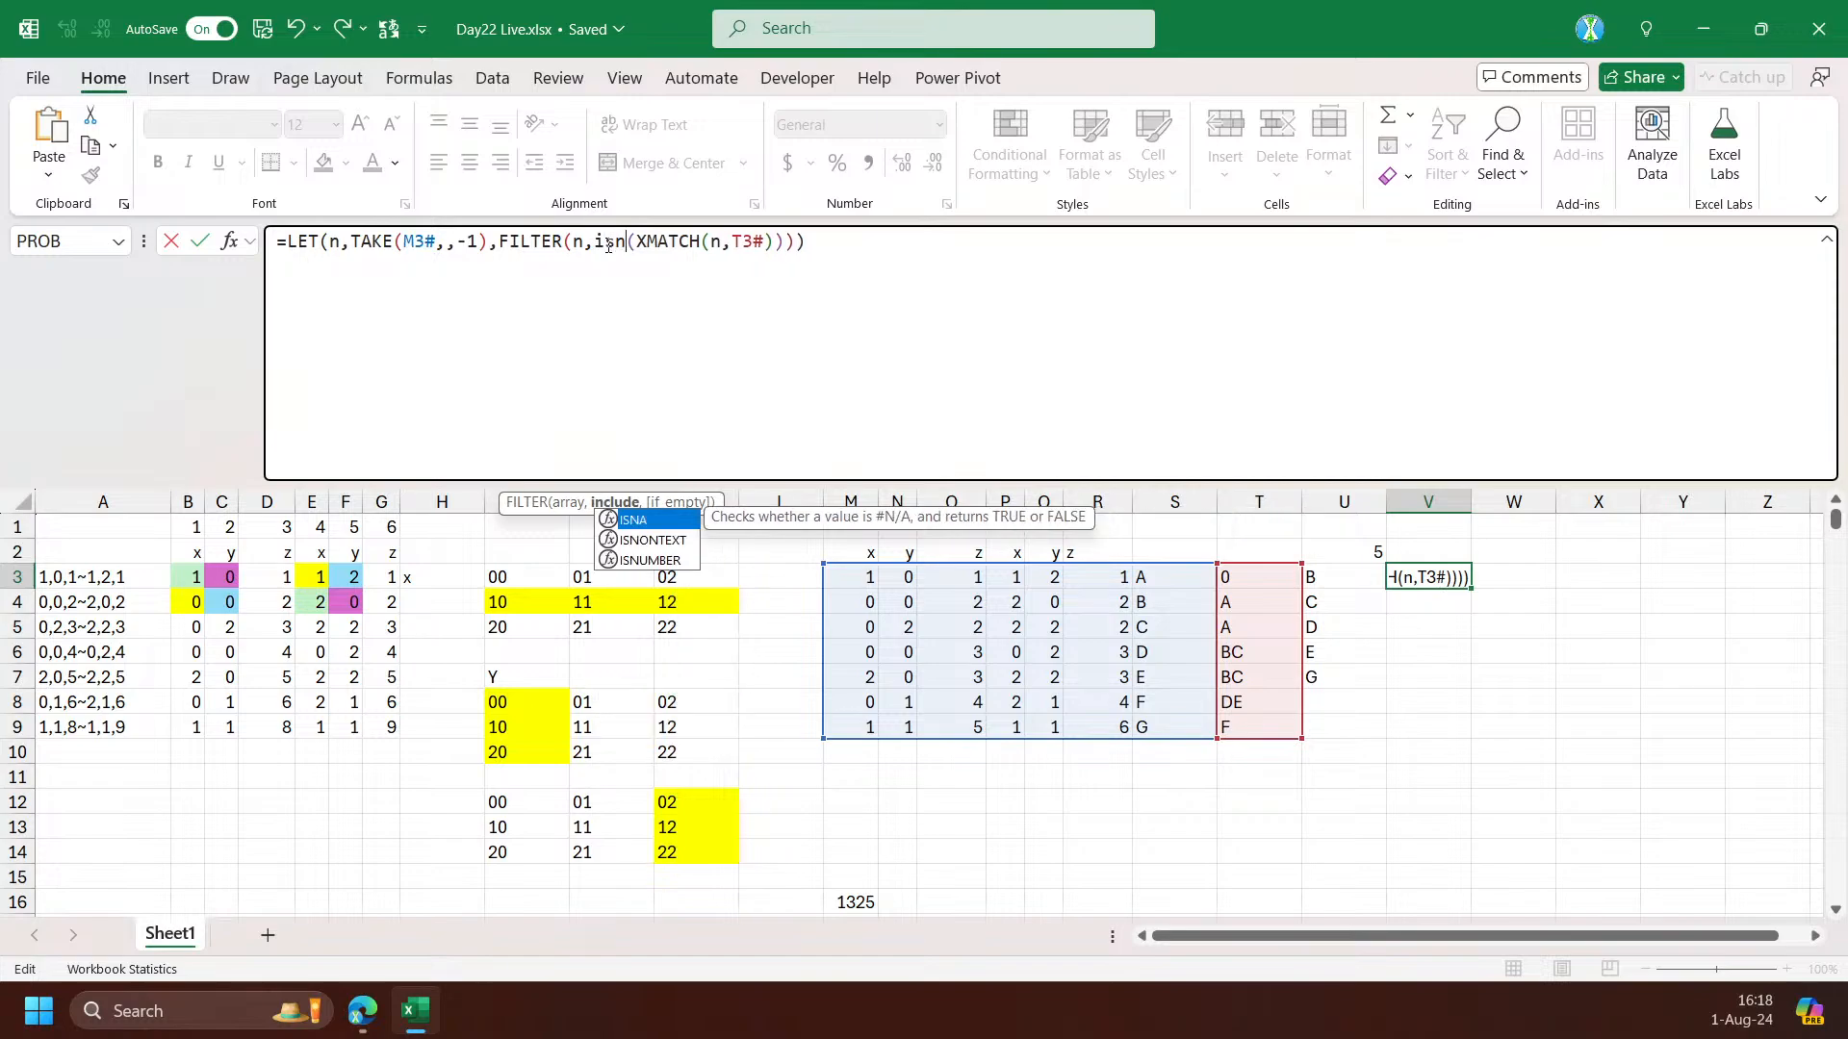
key(Tab)
key(Return)
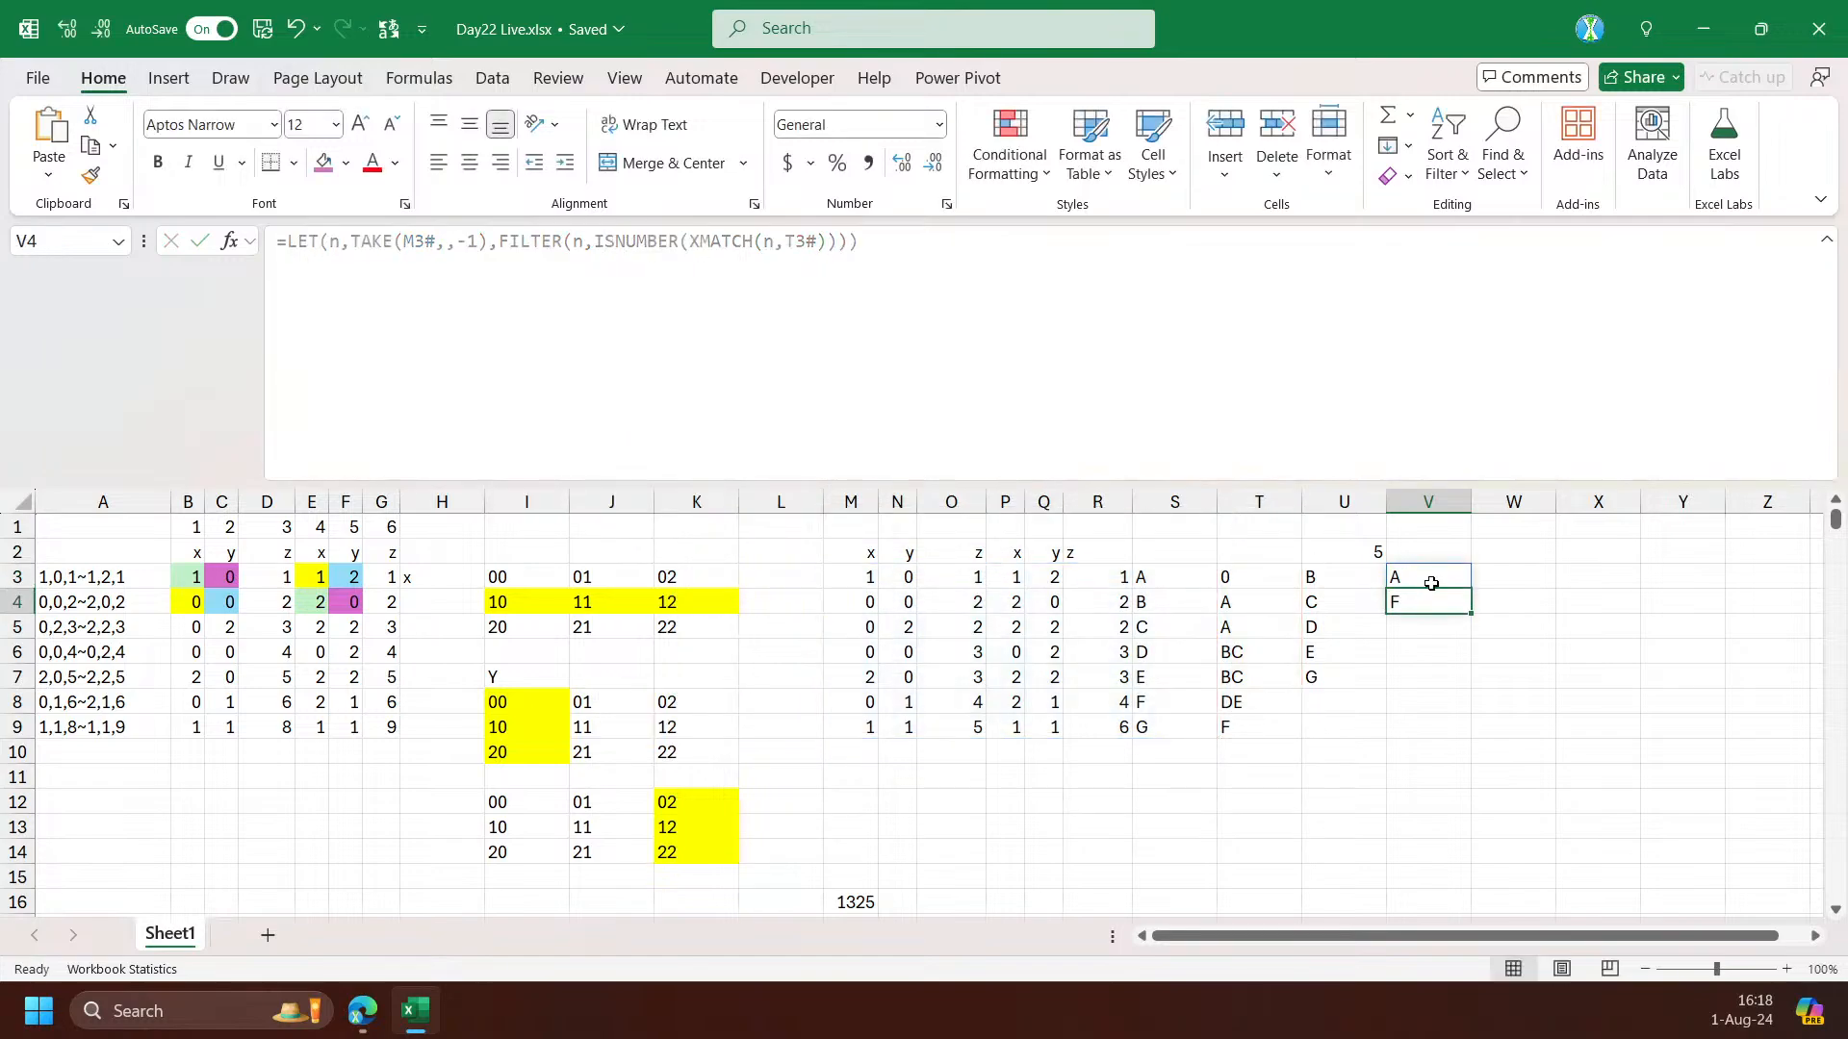
key(Up)
Trace the sample's chain reaction from brick A through the labels in column S and the supporting bricks in column T
click(1158, 577)
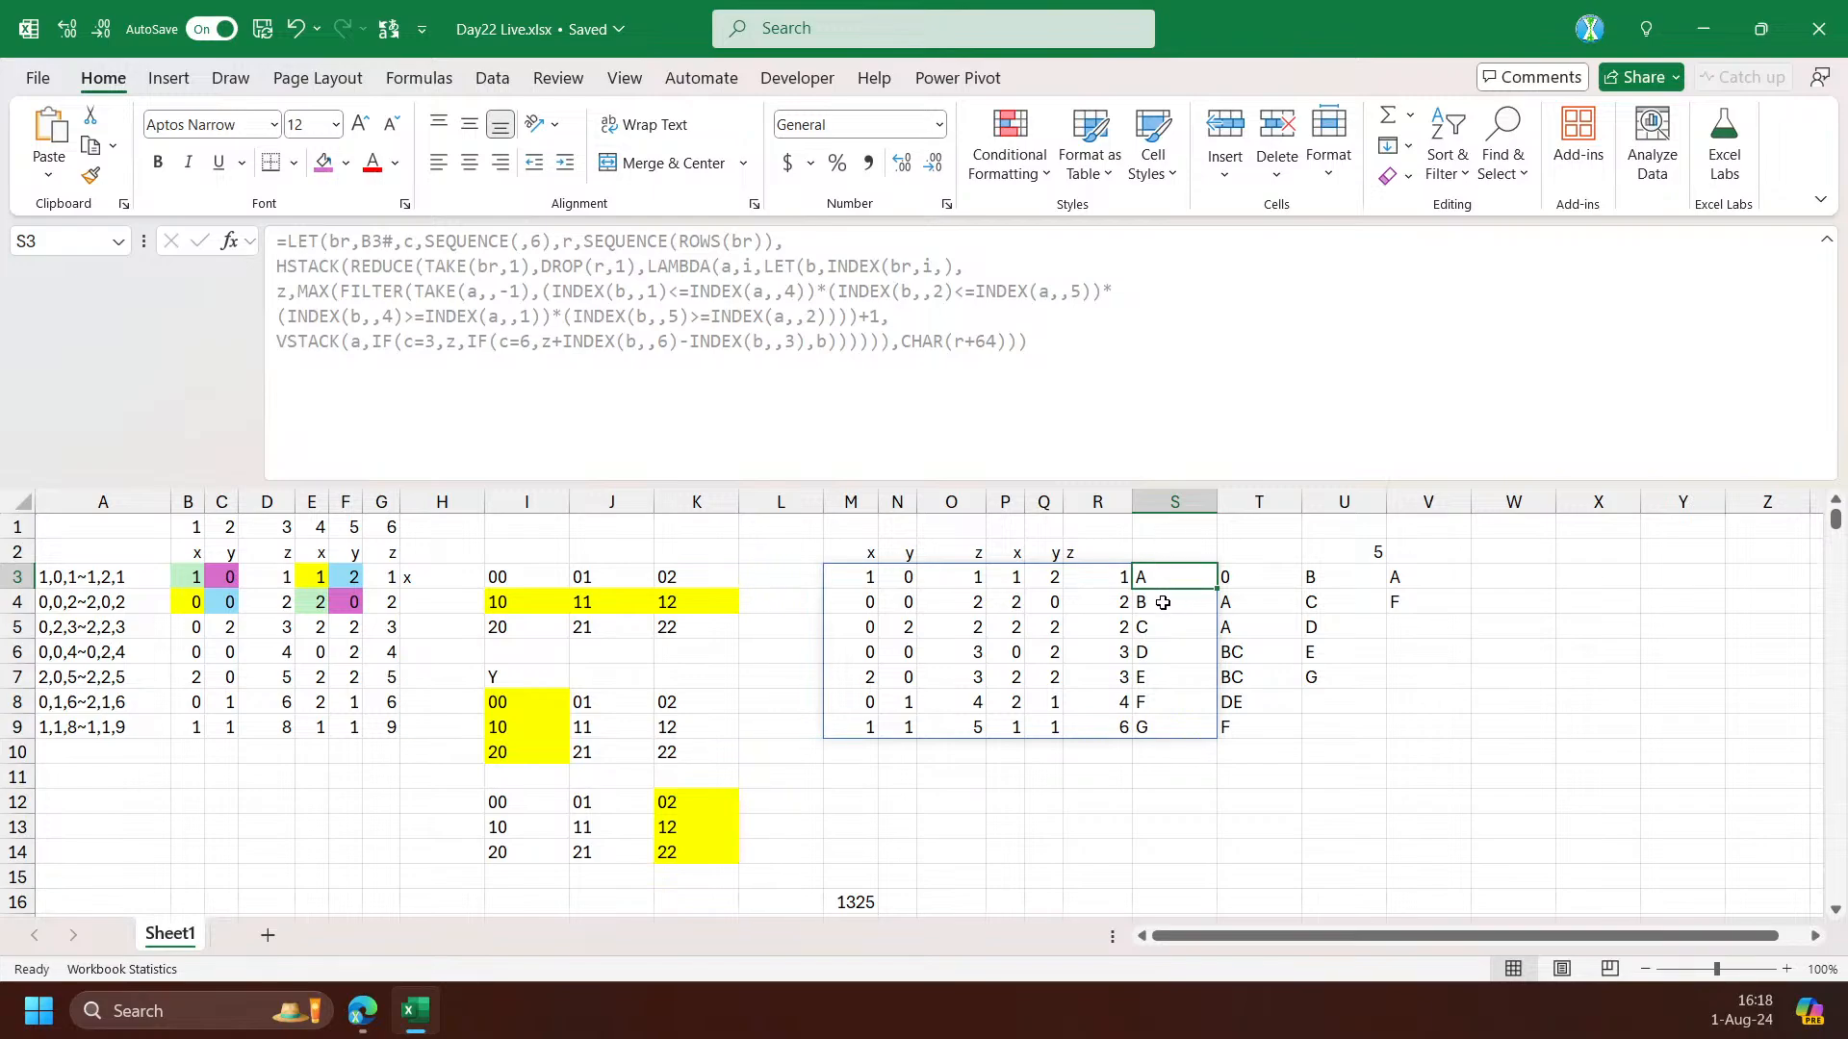
drag(1312, 937, 1535, 962)
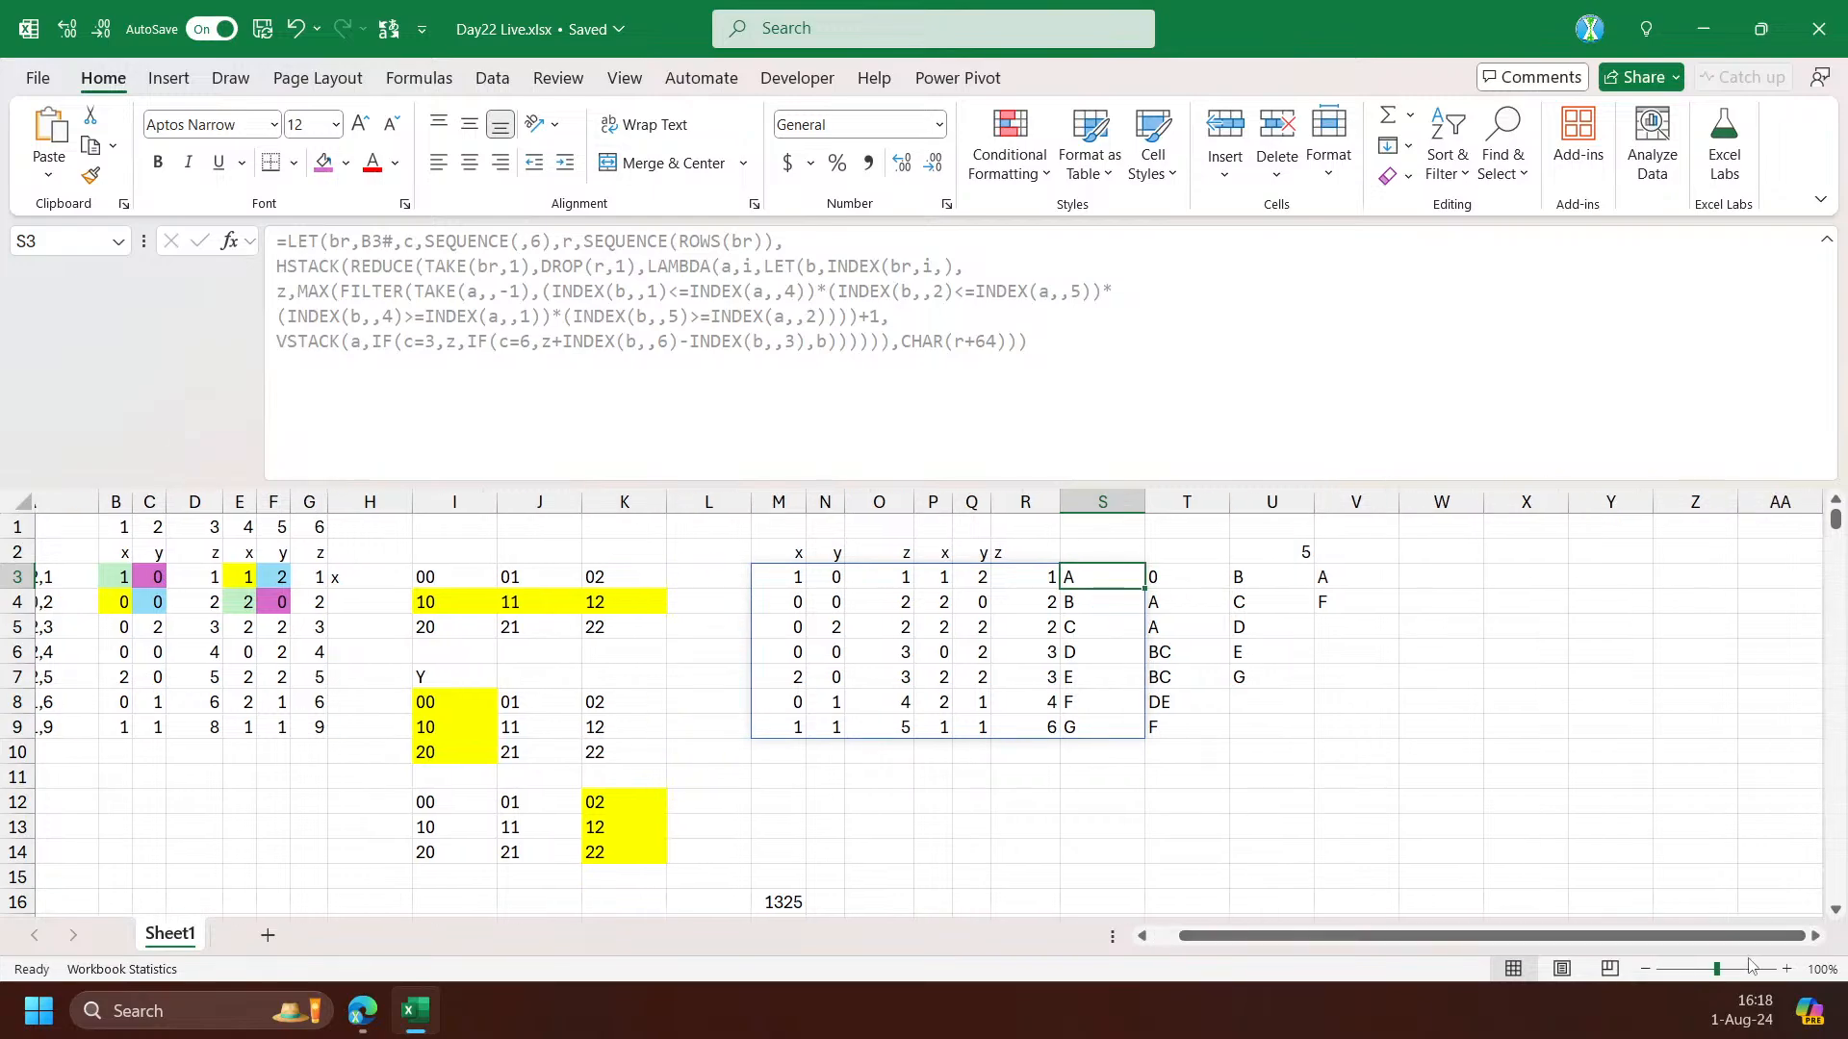
click(1816, 936)
drag(951, 577, 1039, 729)
drag(1051, 599, 951, 625)
click(950, 602)
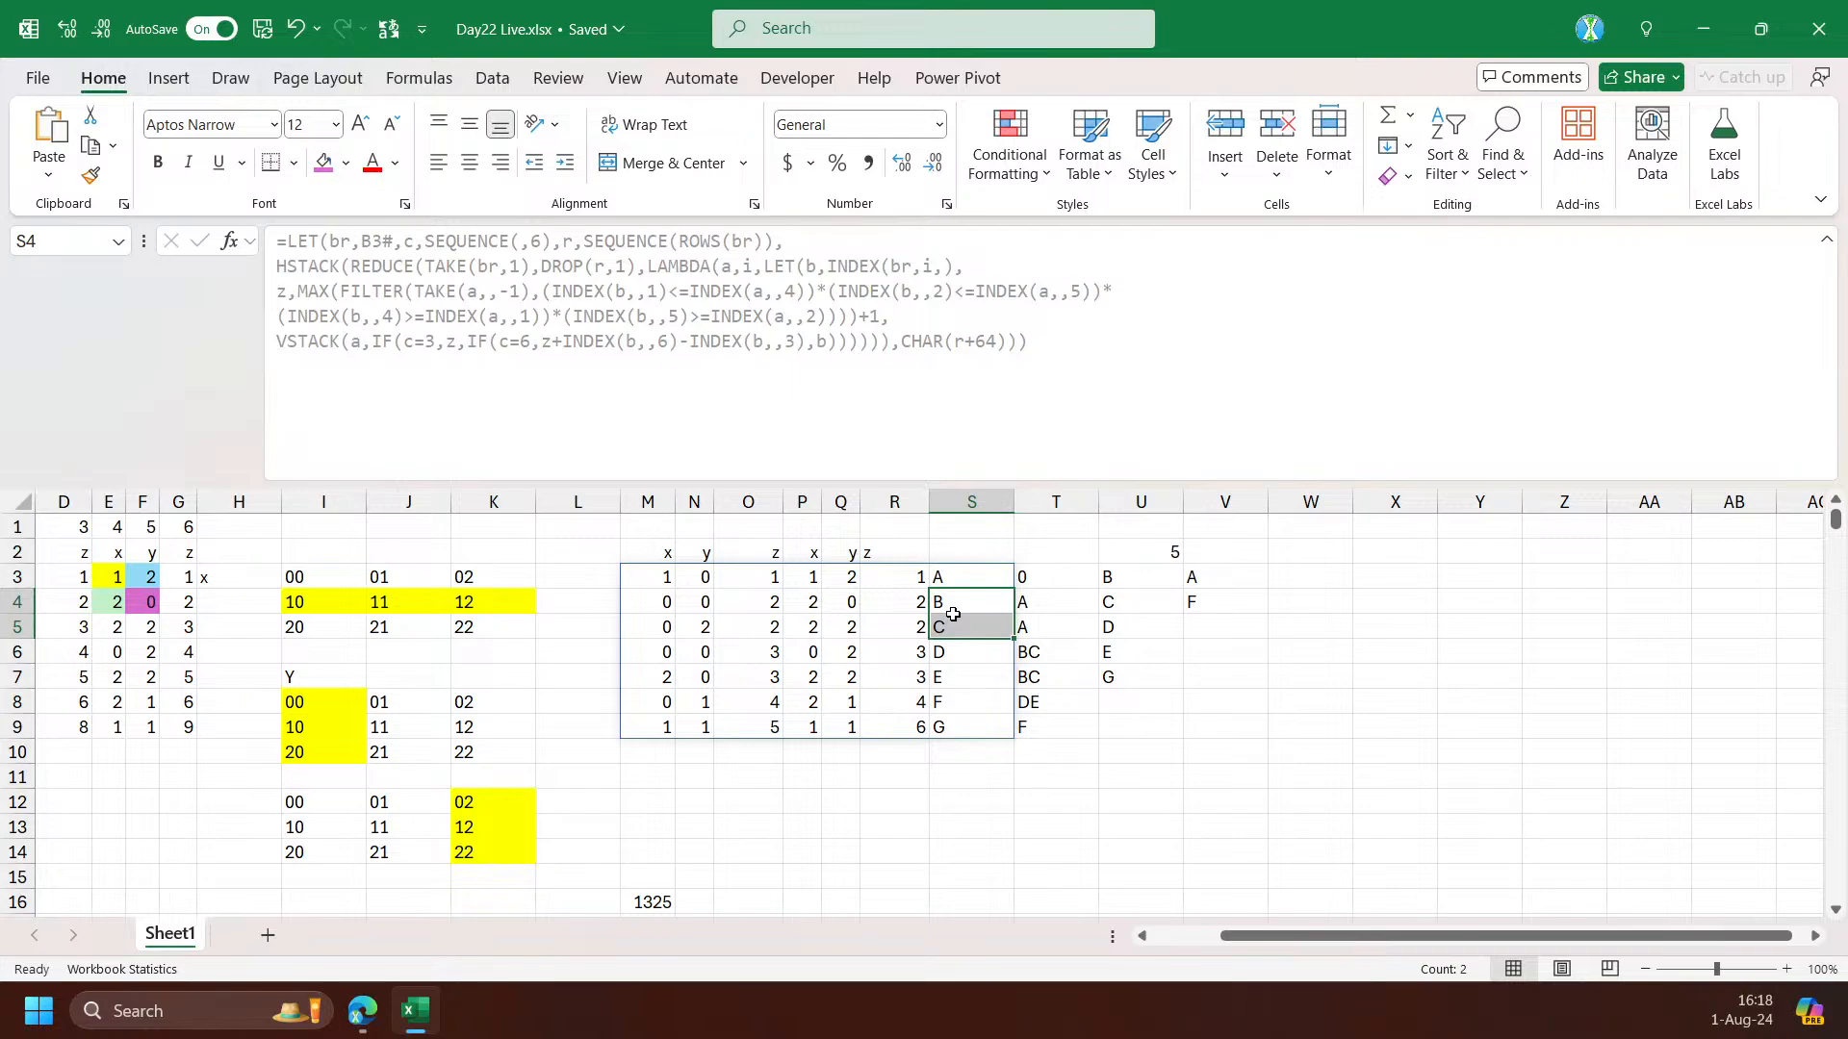
drag(955, 604, 952, 622)
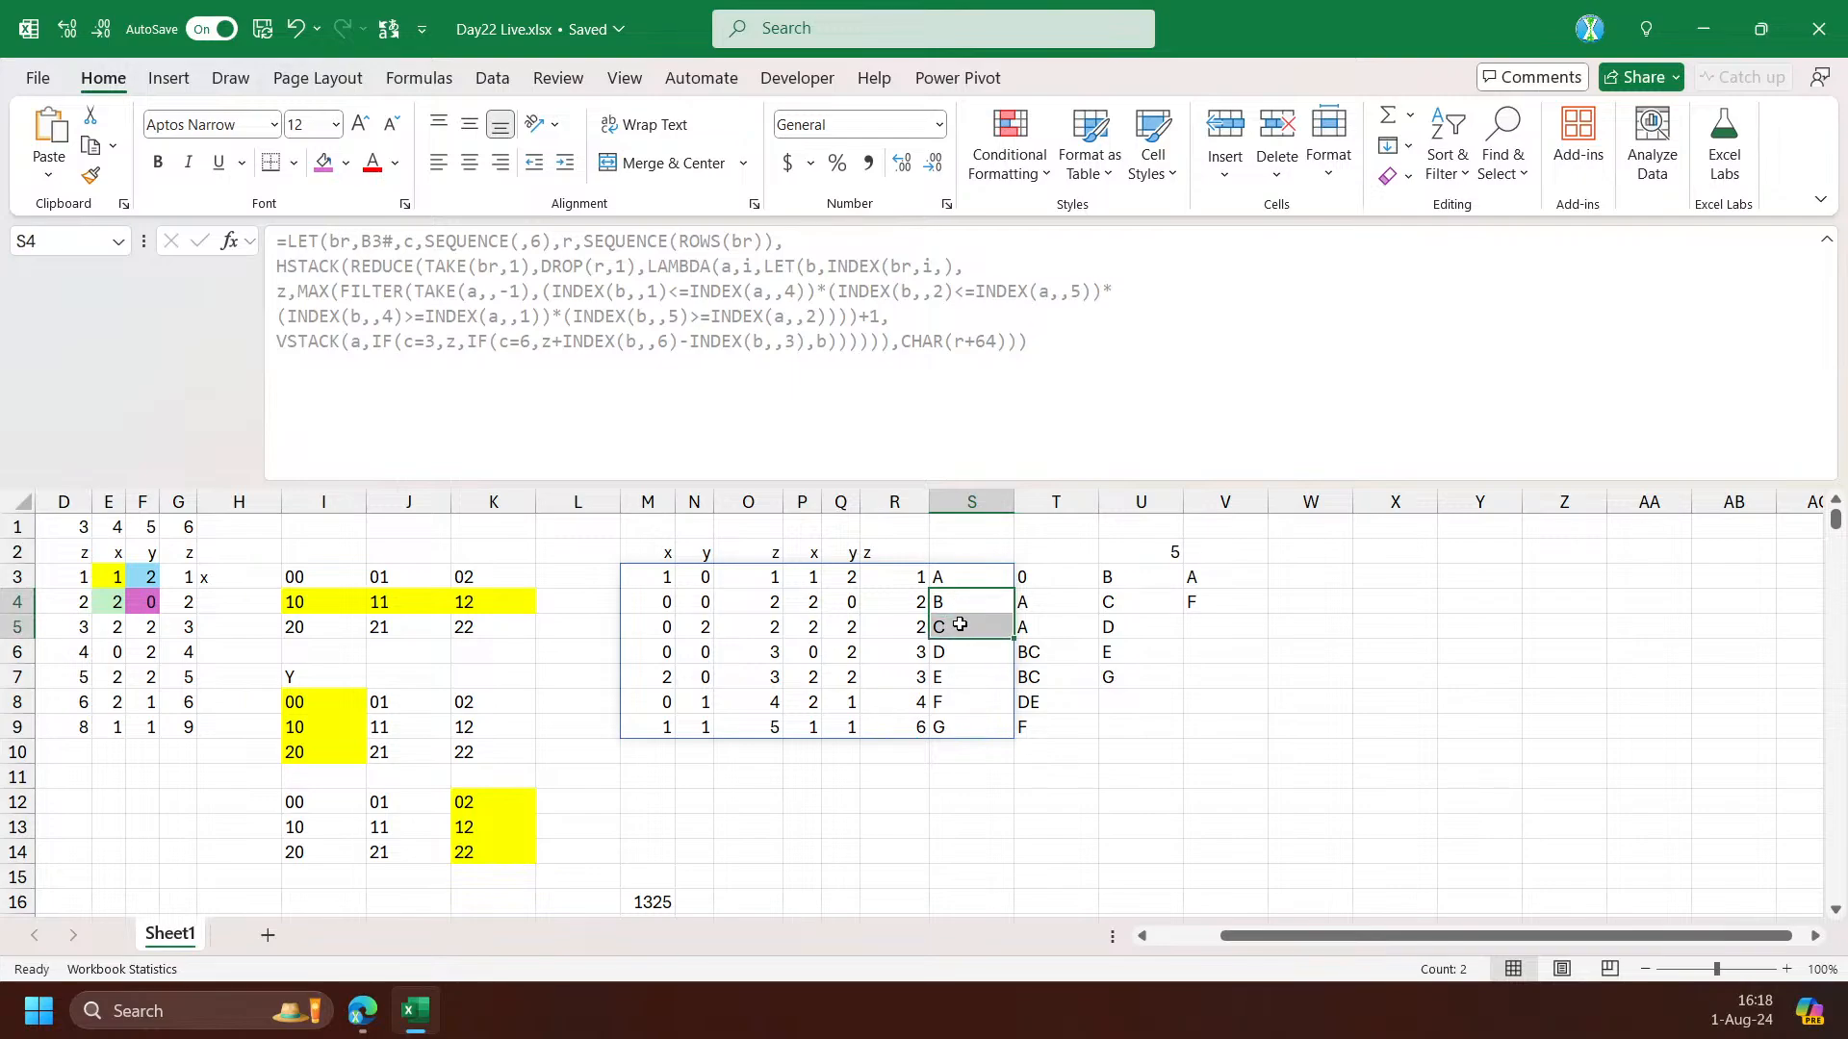
click(1053, 653)
drag(1054, 654, 956, 678)
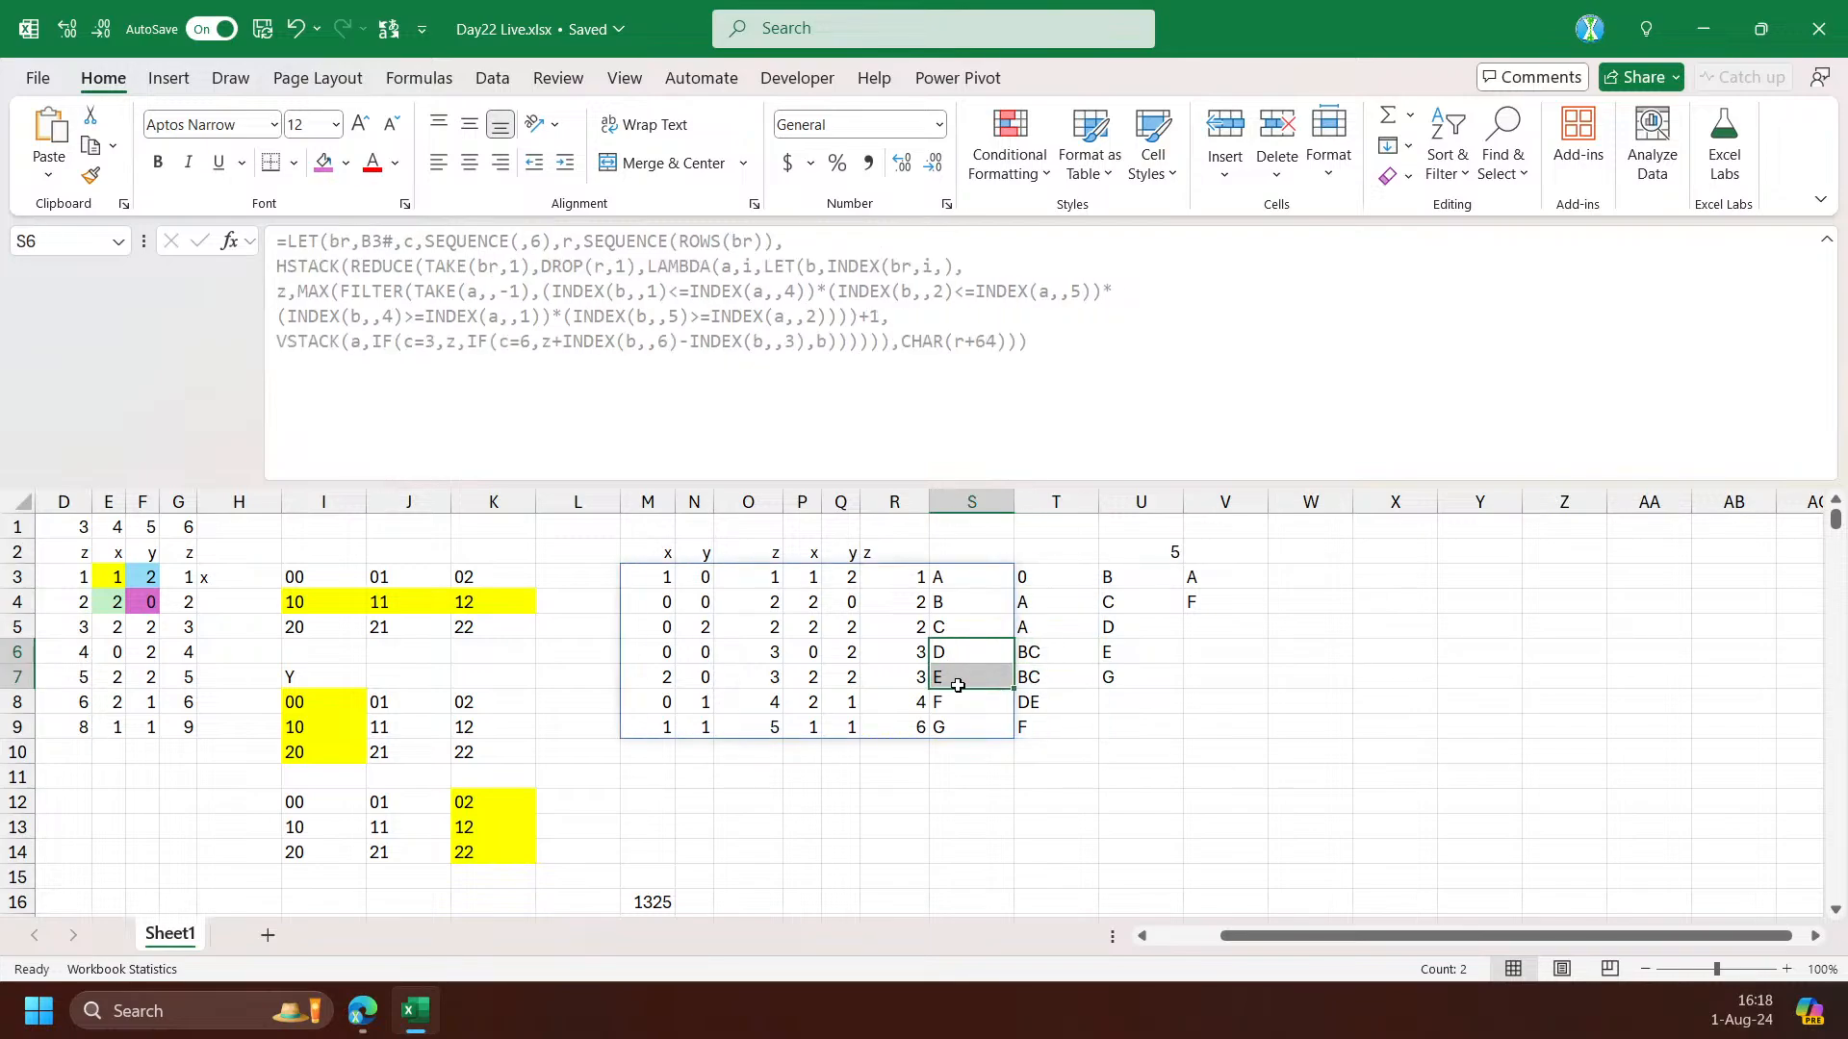
click(952, 675)
click(1046, 701)
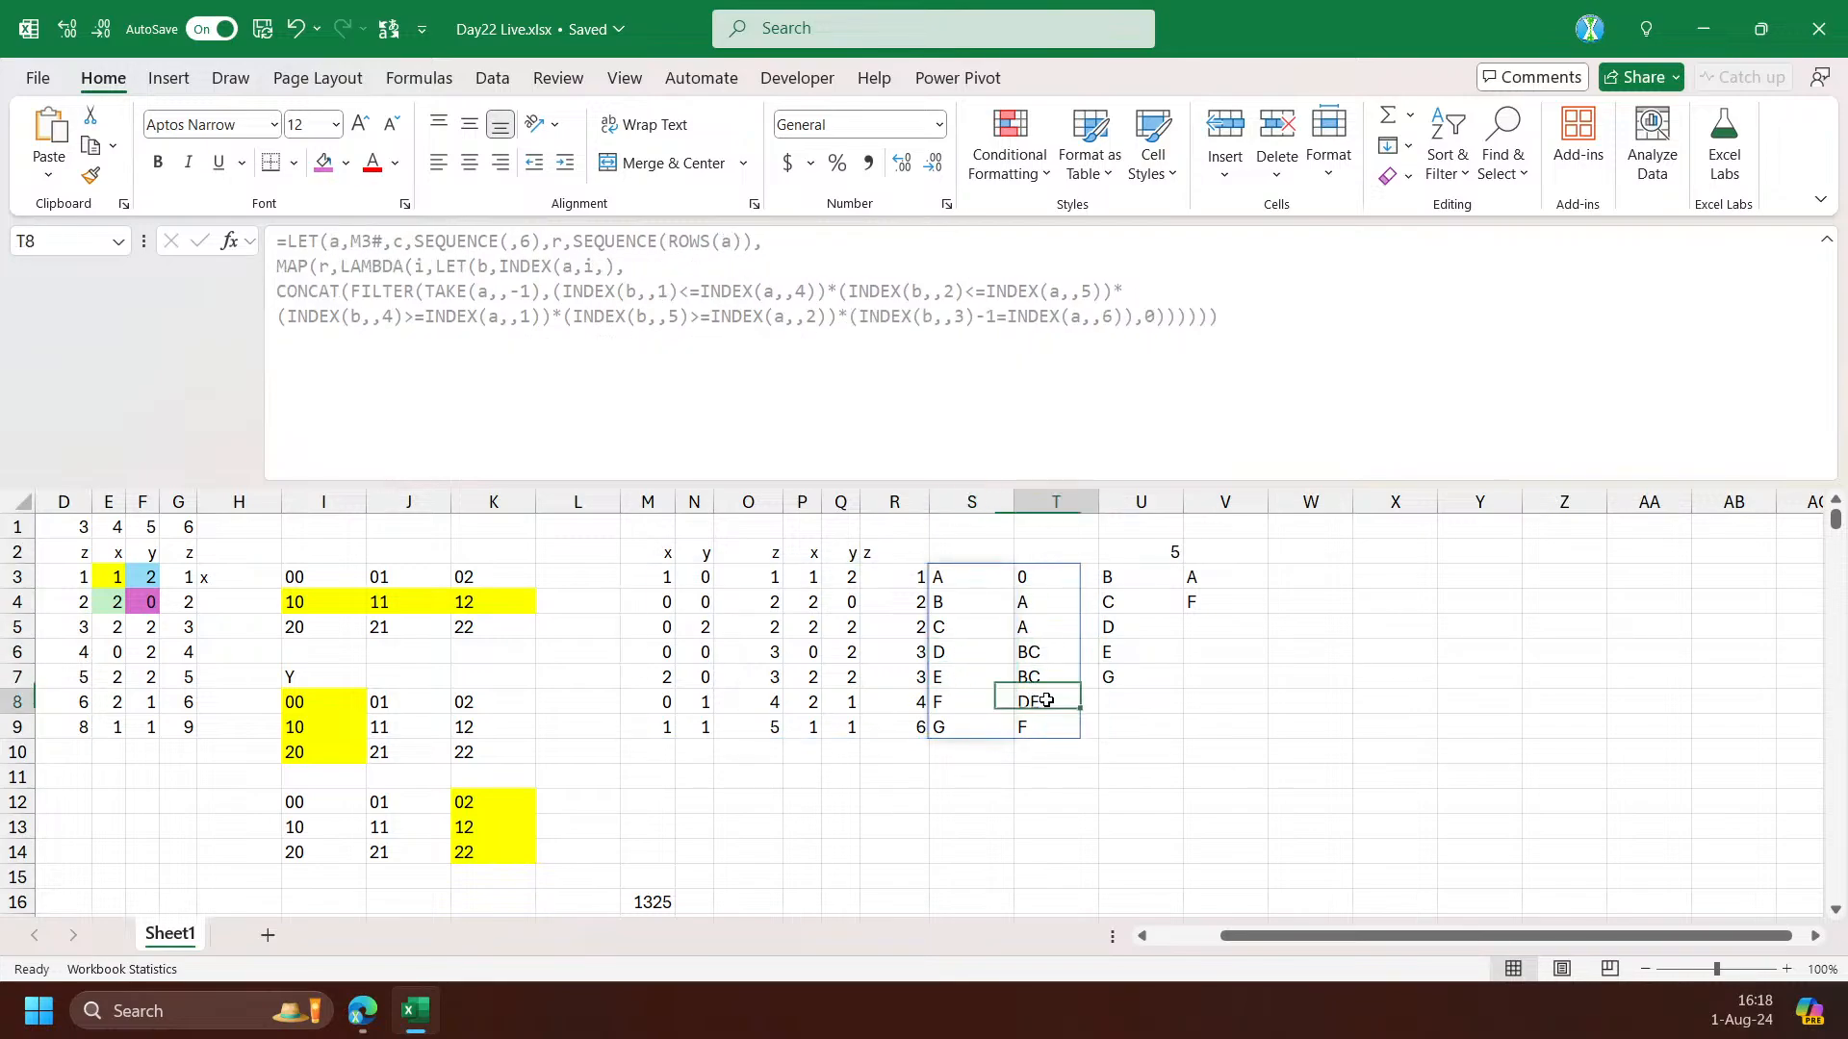
click(962, 703)
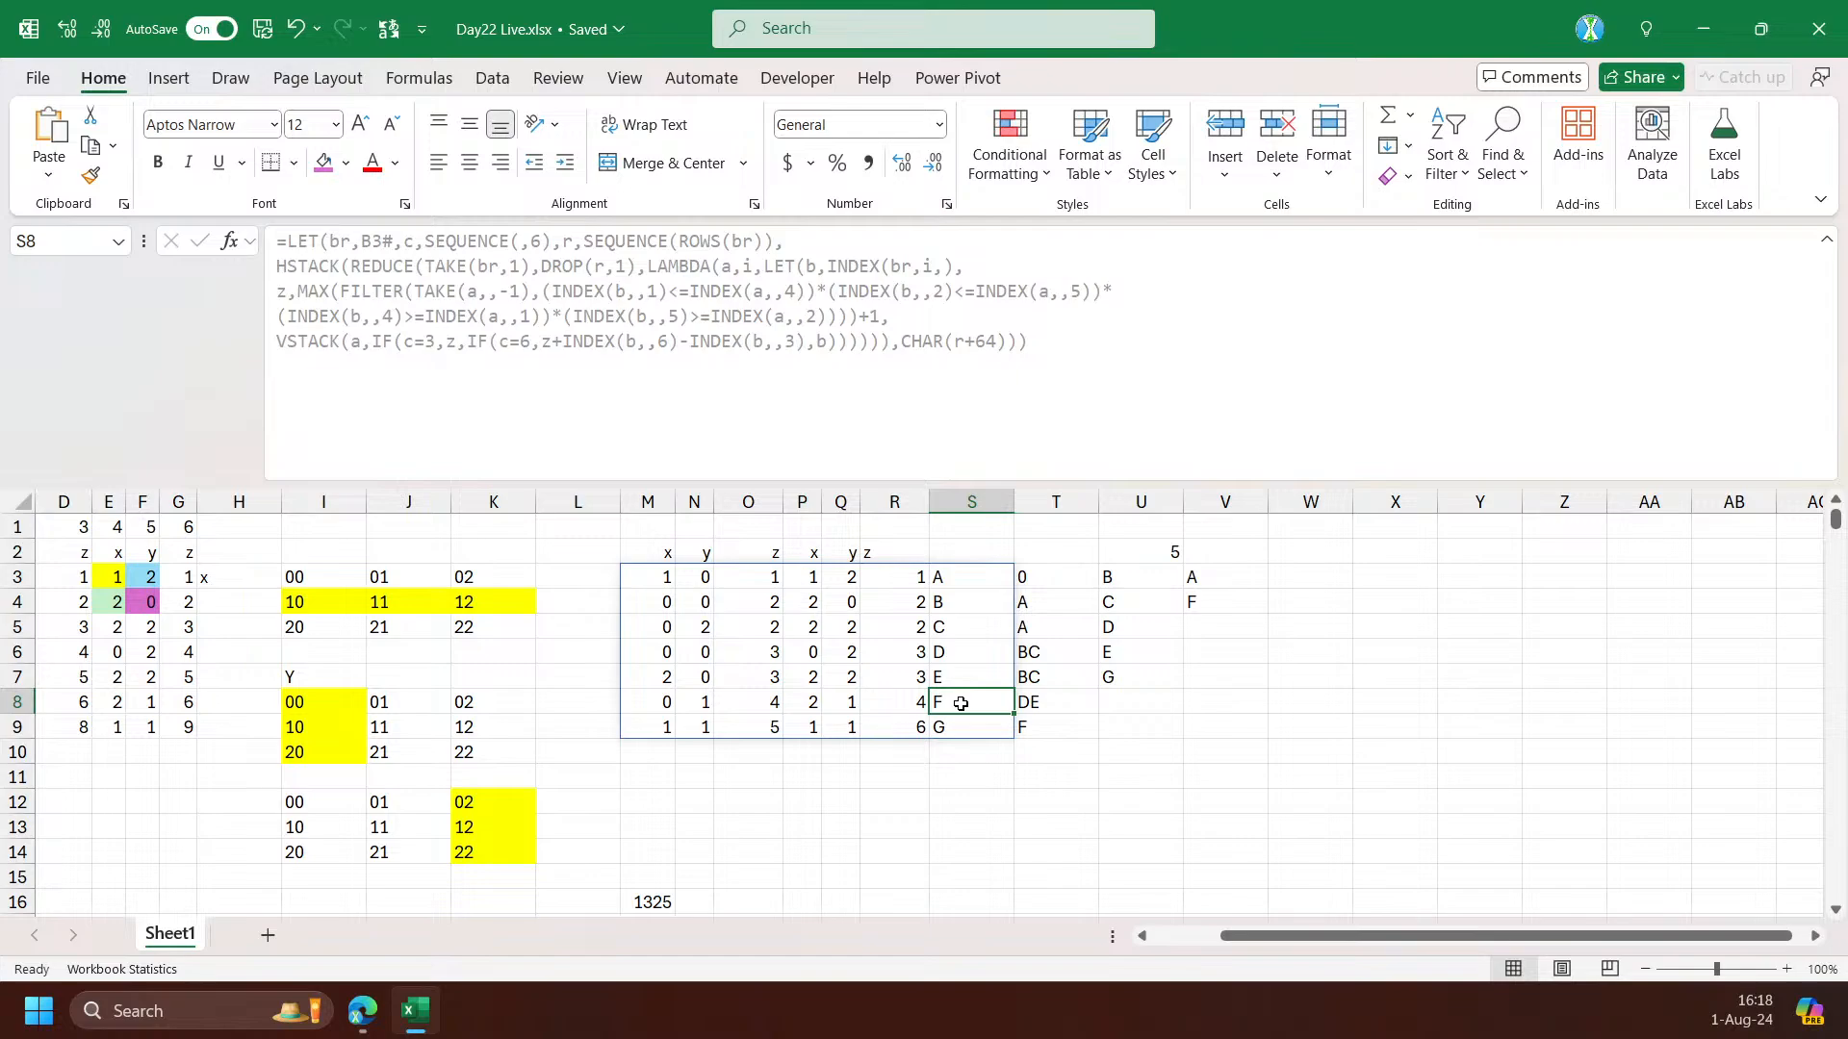
click(1210, 581)
click(1298, 581)
click(962, 575)
Start a formula in X3 that extracts the brick labels with TAKE(M3#,,-1)
click(1314, 582)
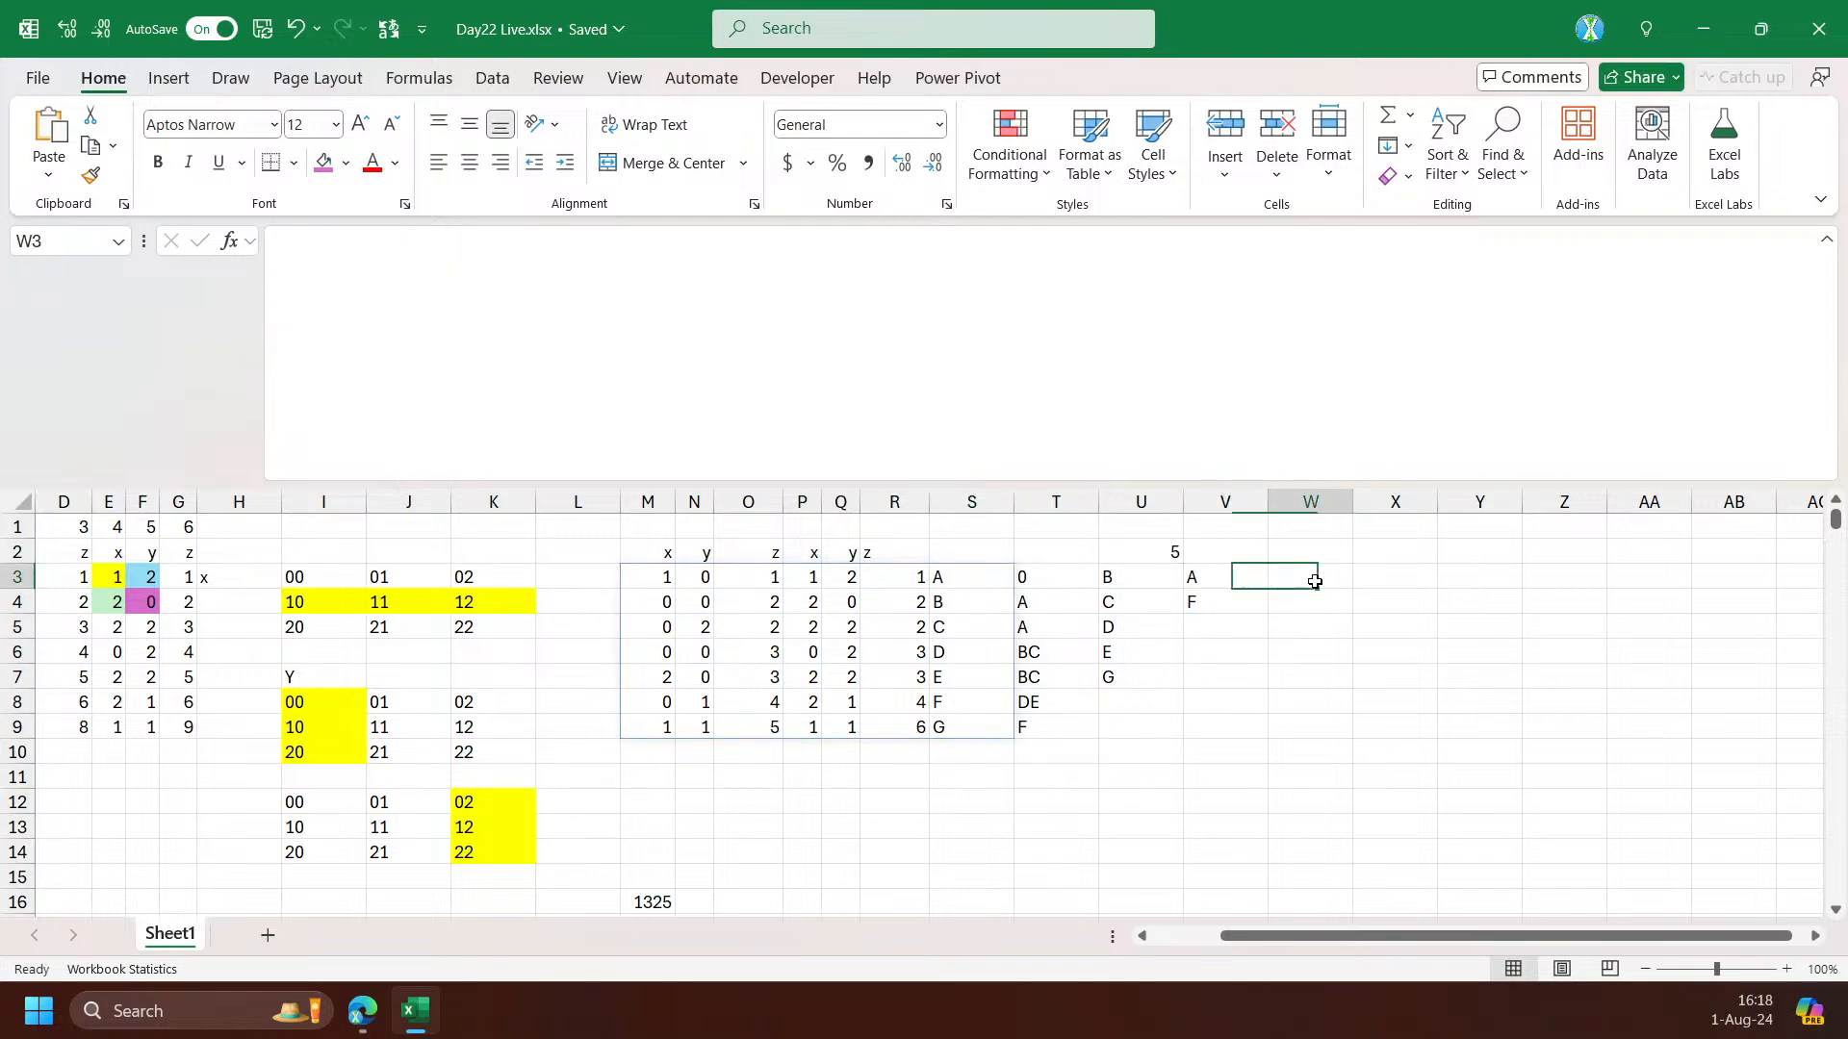
key(Right)
text(=)
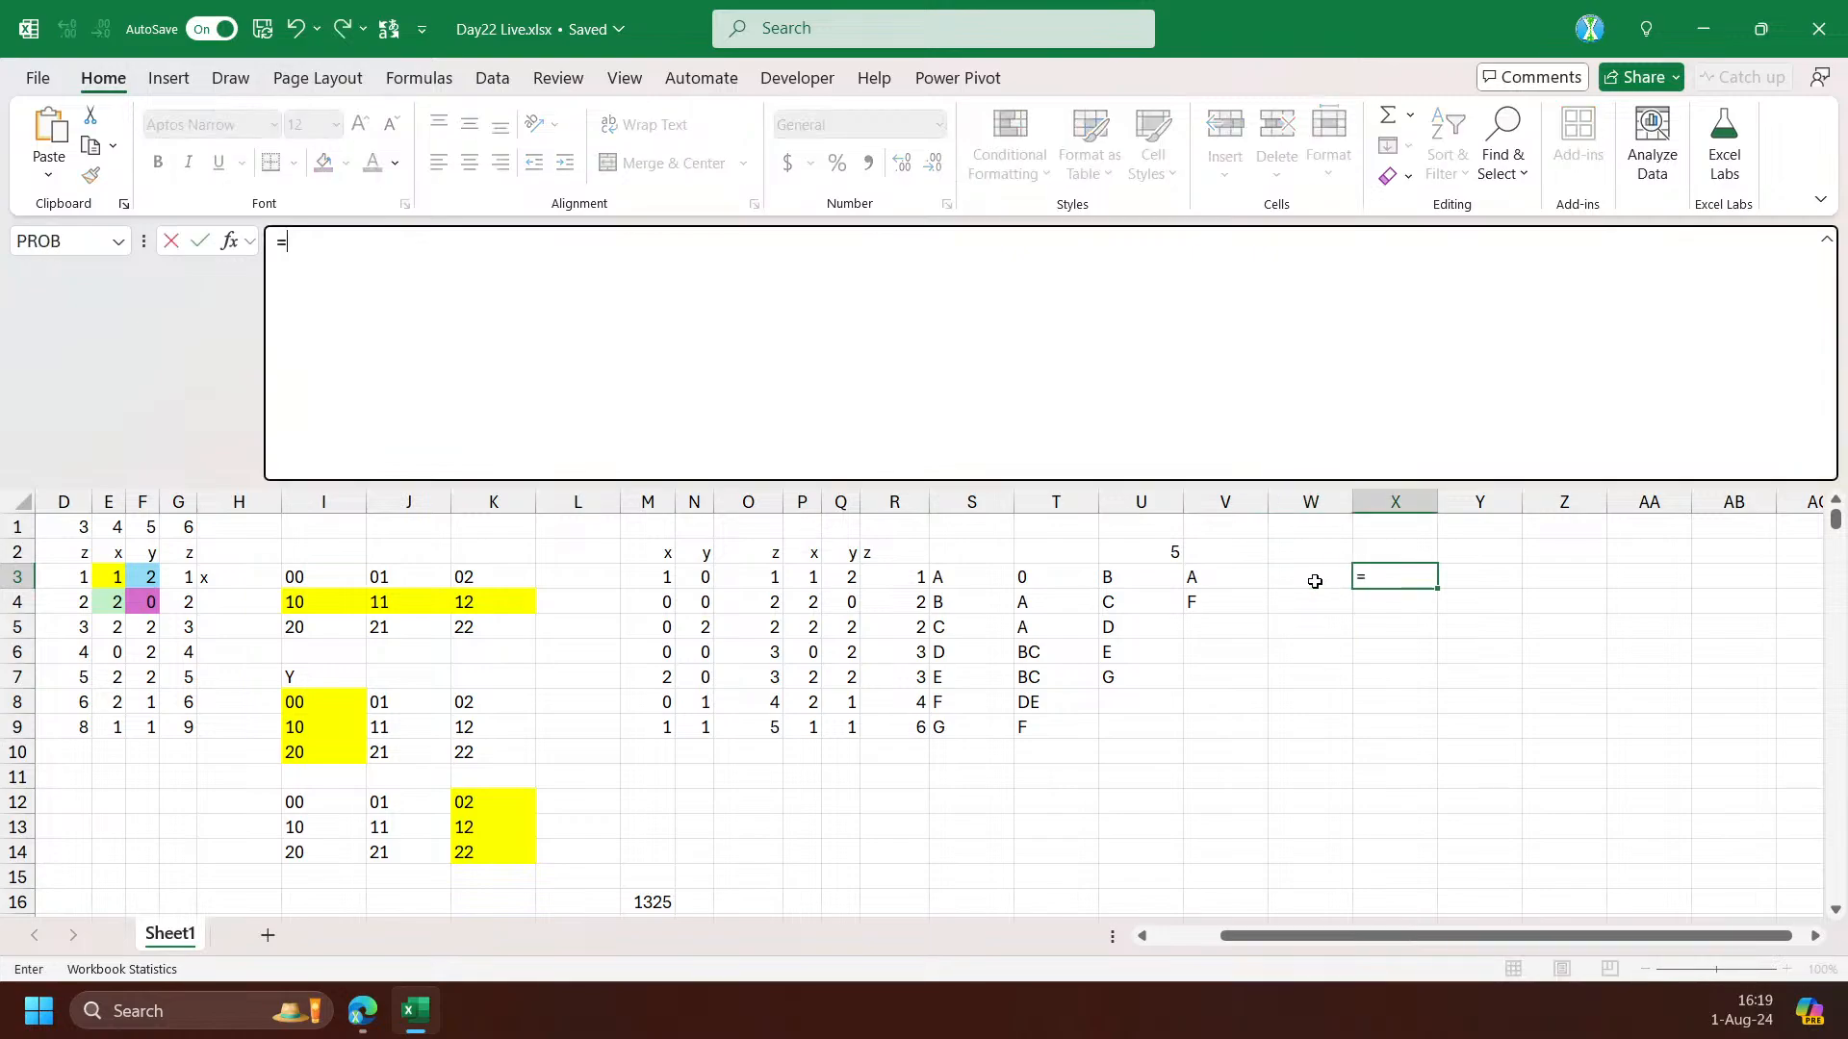
click(662, 575)
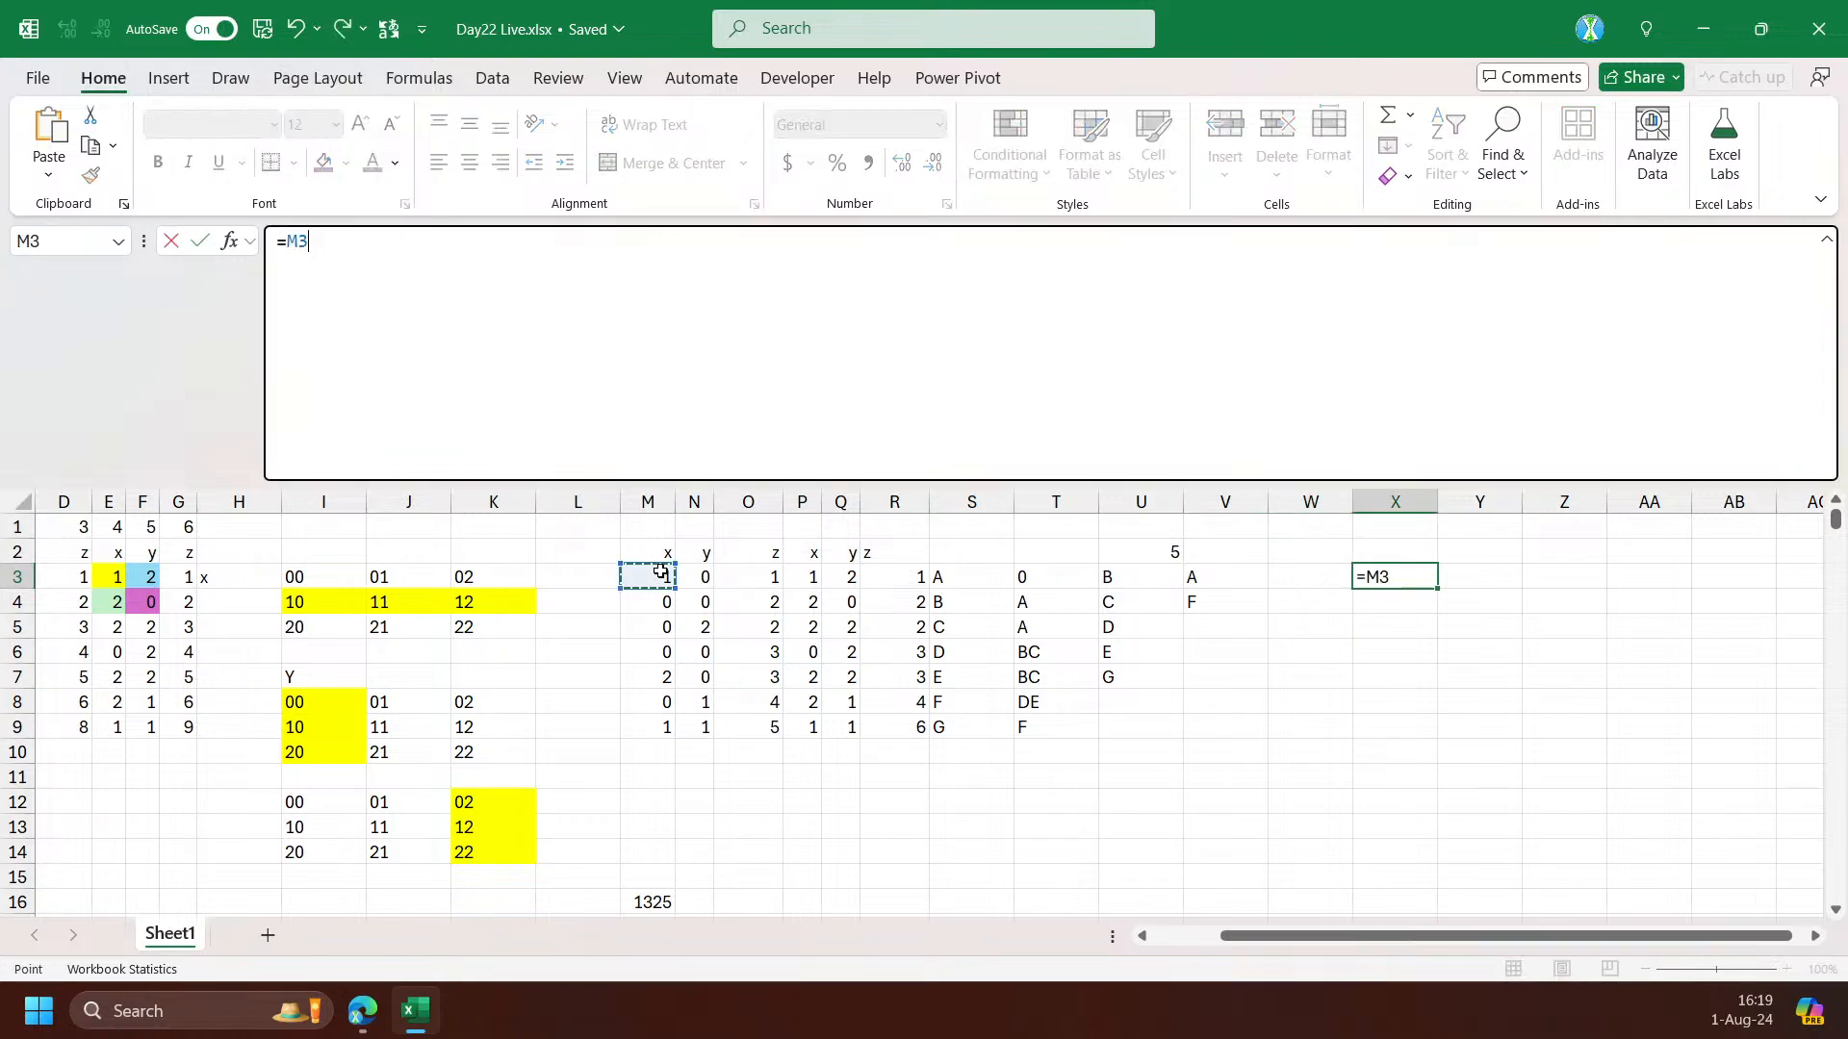
text(#)
click(285, 245)
text(take)
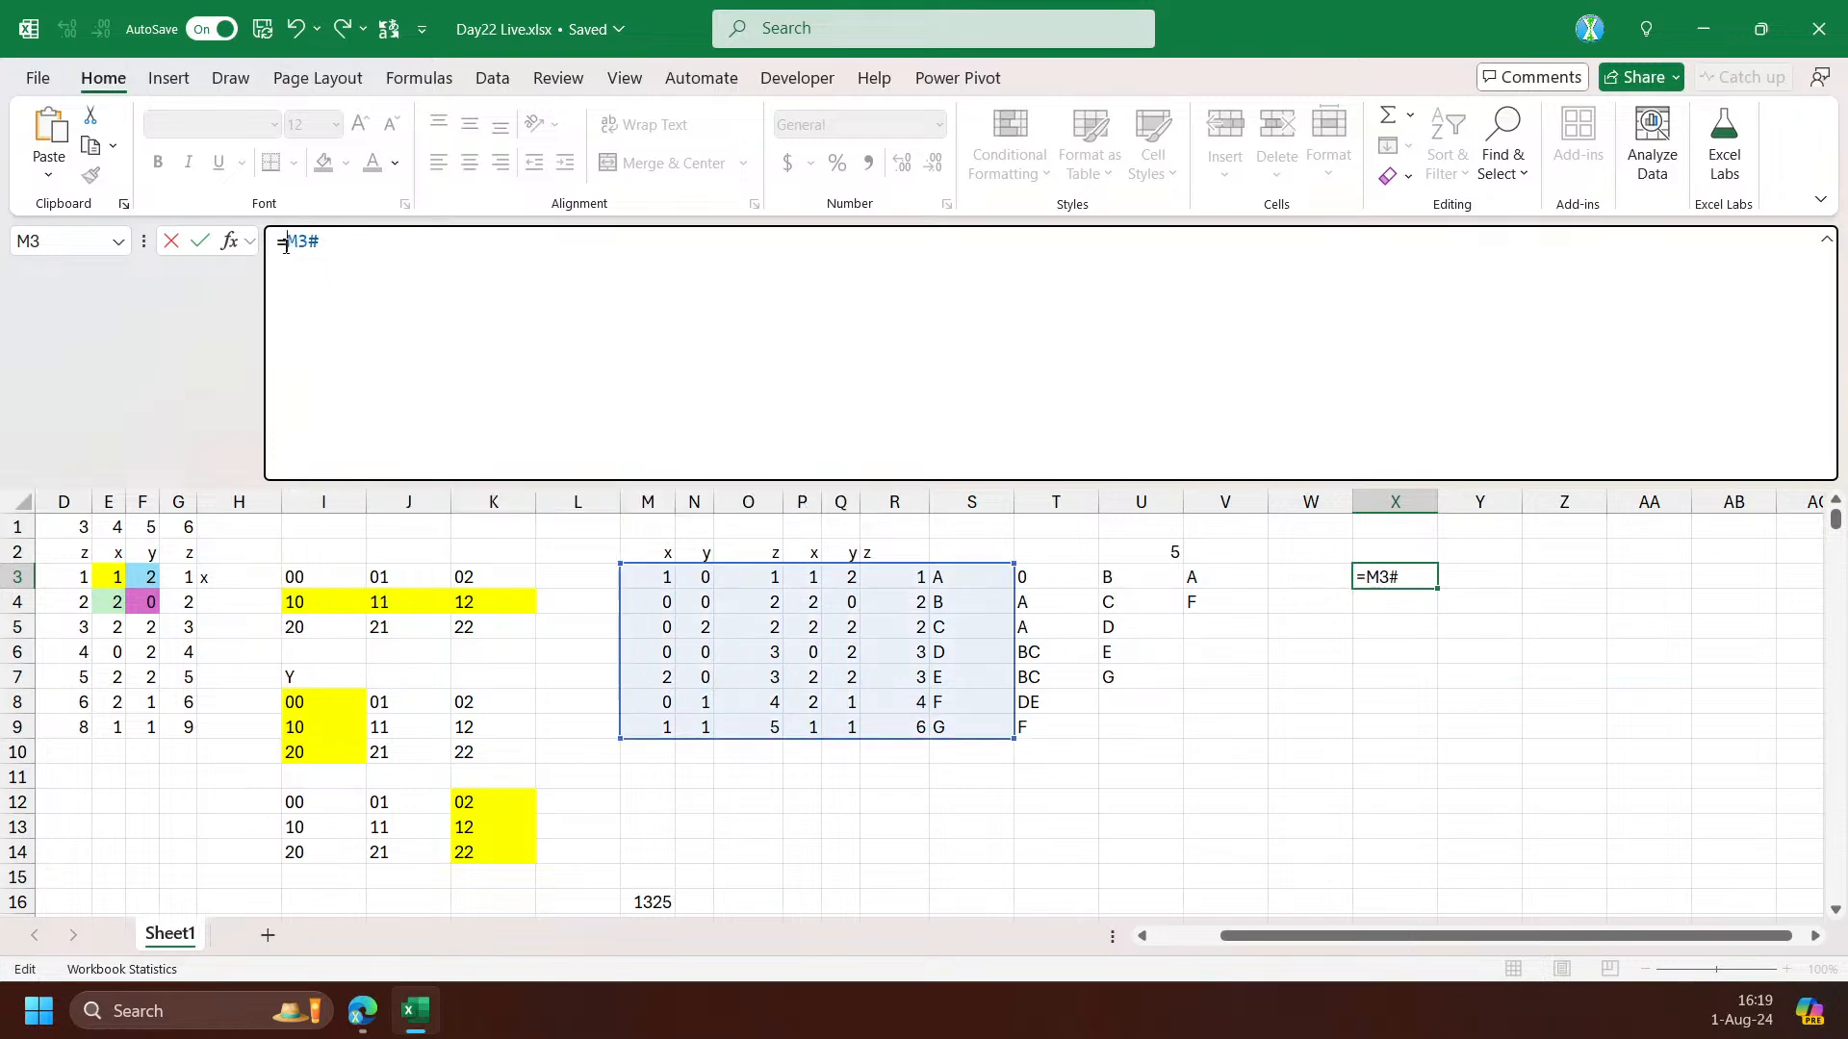
key(Tab)
text(,,-1))
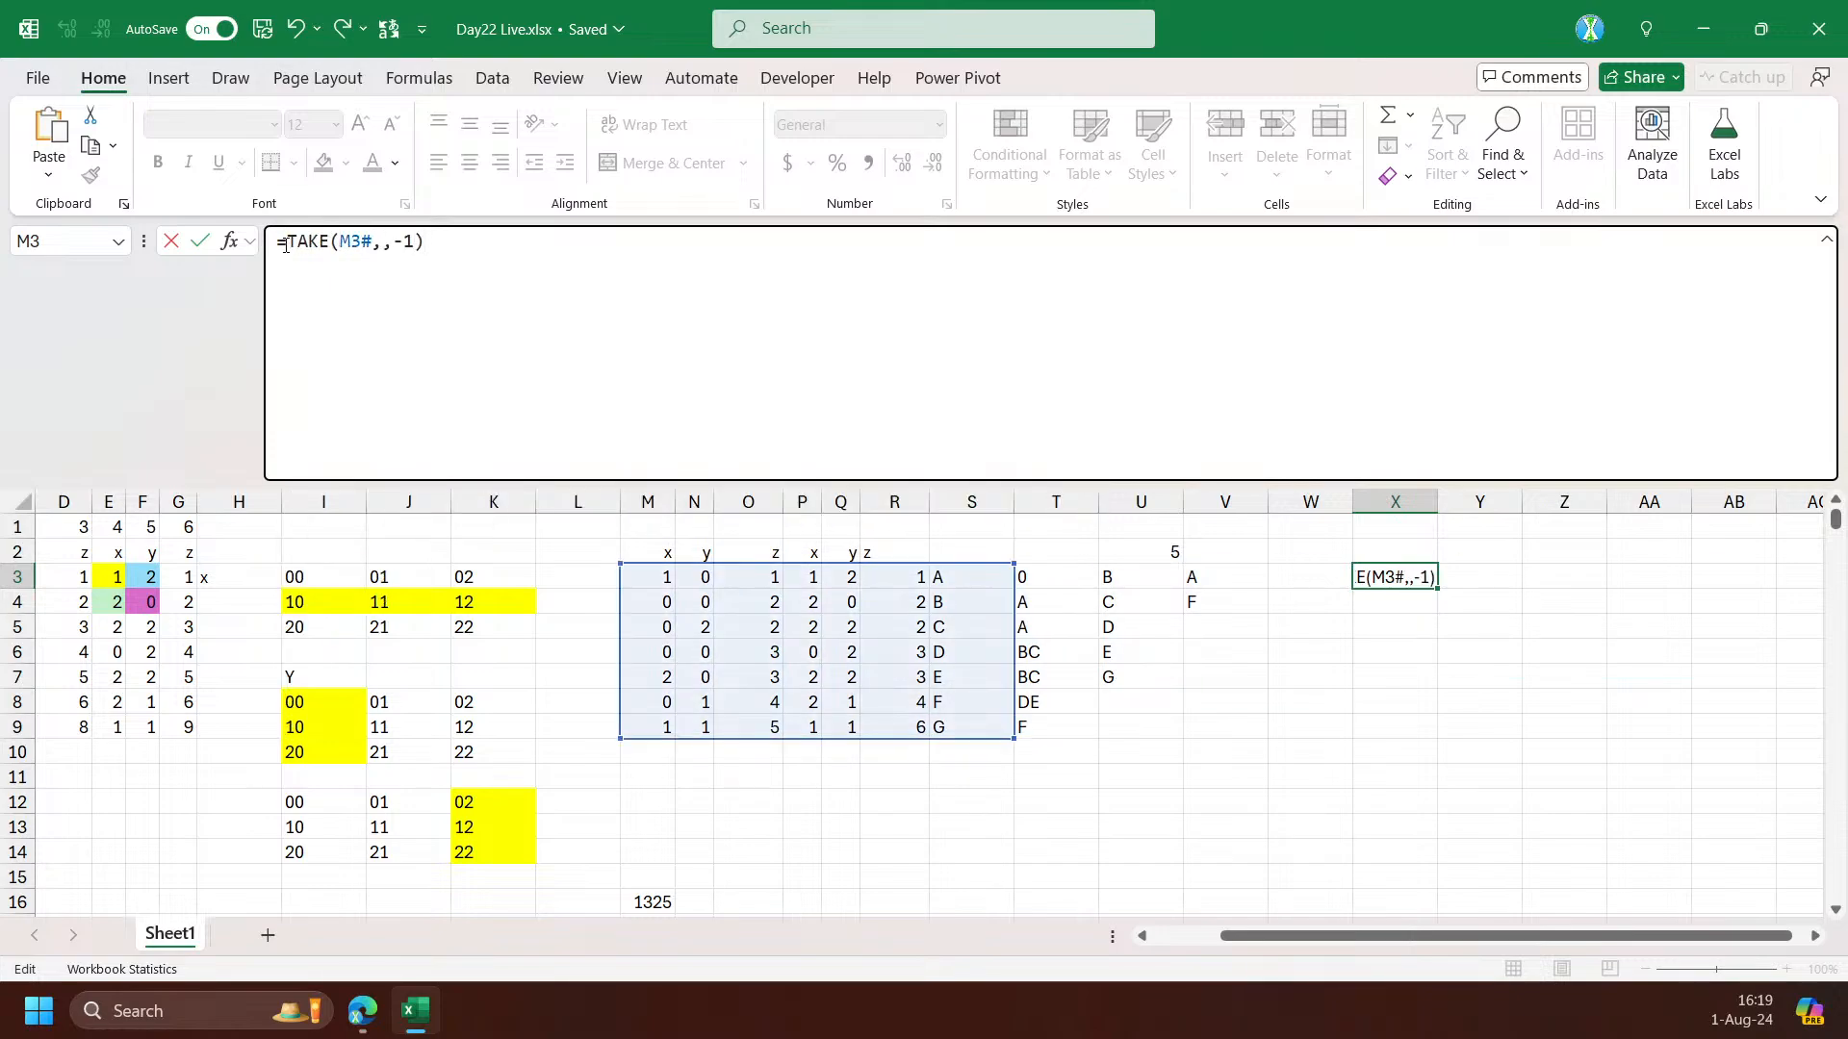
Wrap the X3 formula in HSTACK to add the supporting bricks: =HSTACK(TAKE(M3#,,-1),T3#)
click(285, 244)
text(hs)
key(Tab)
key(End)
text(,)
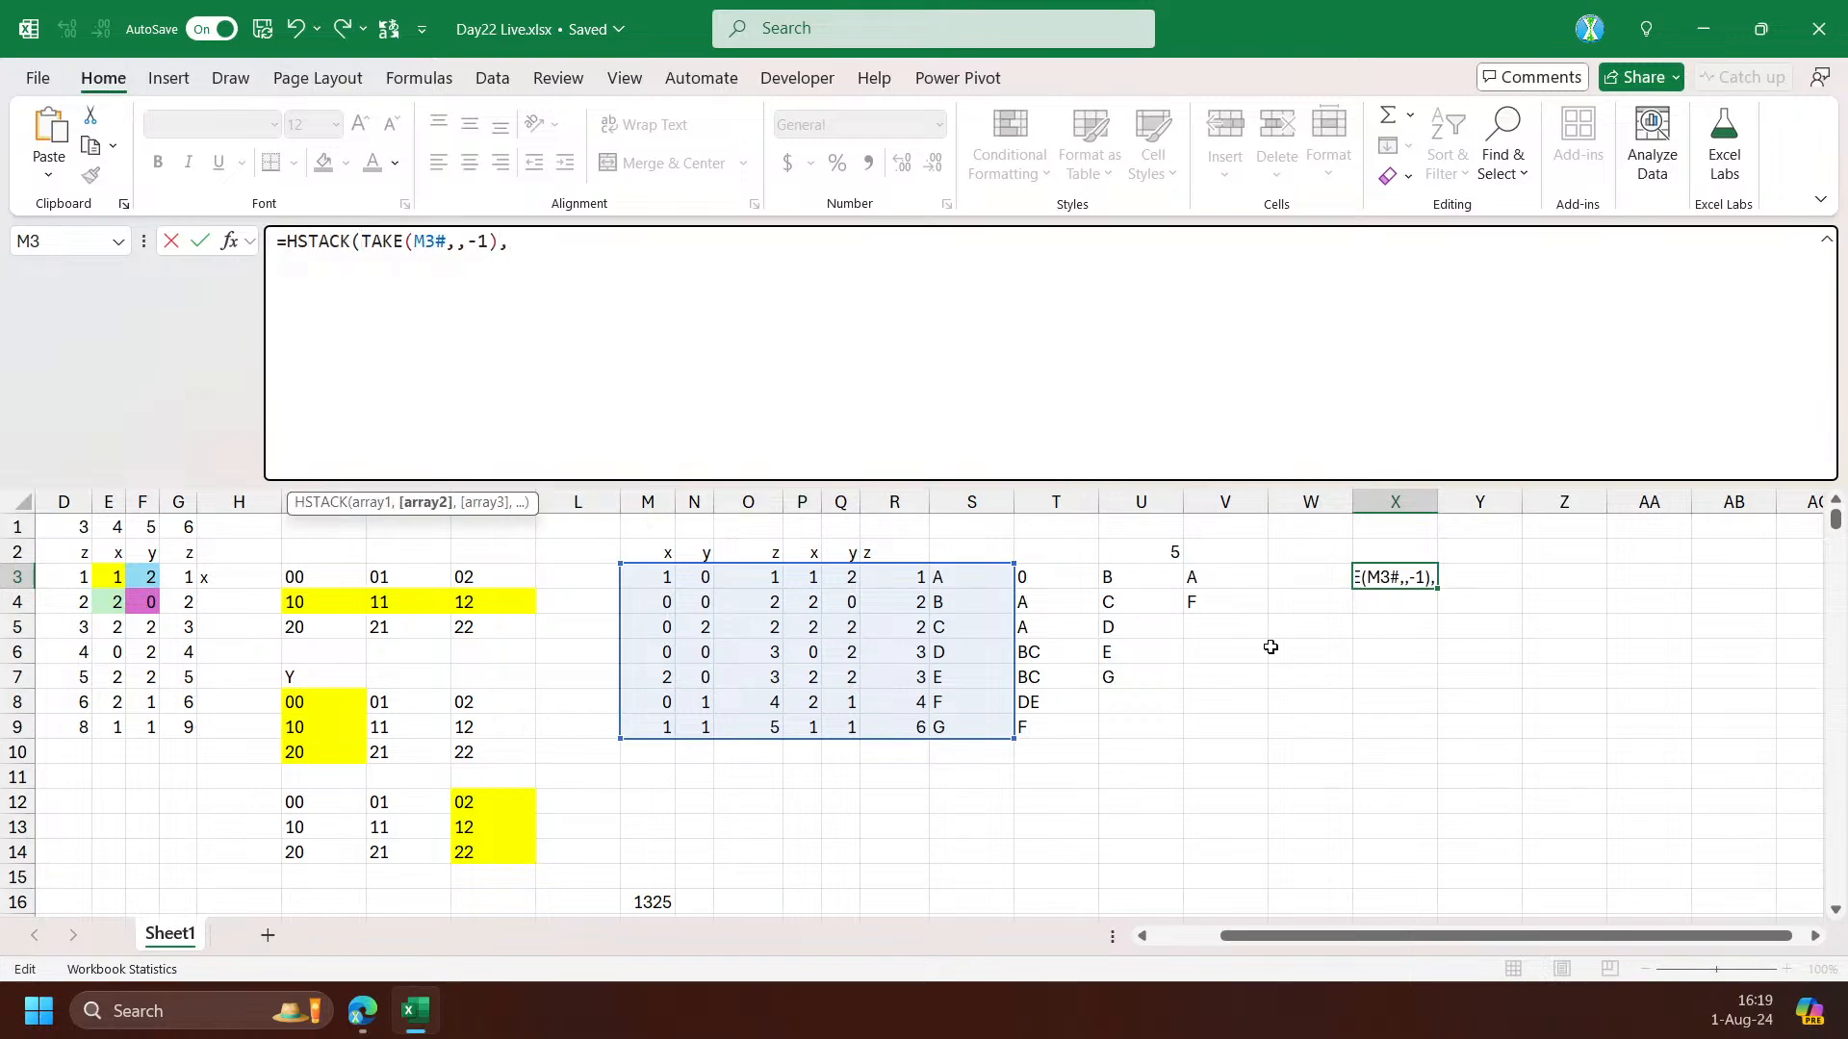
click(1071, 584)
text())
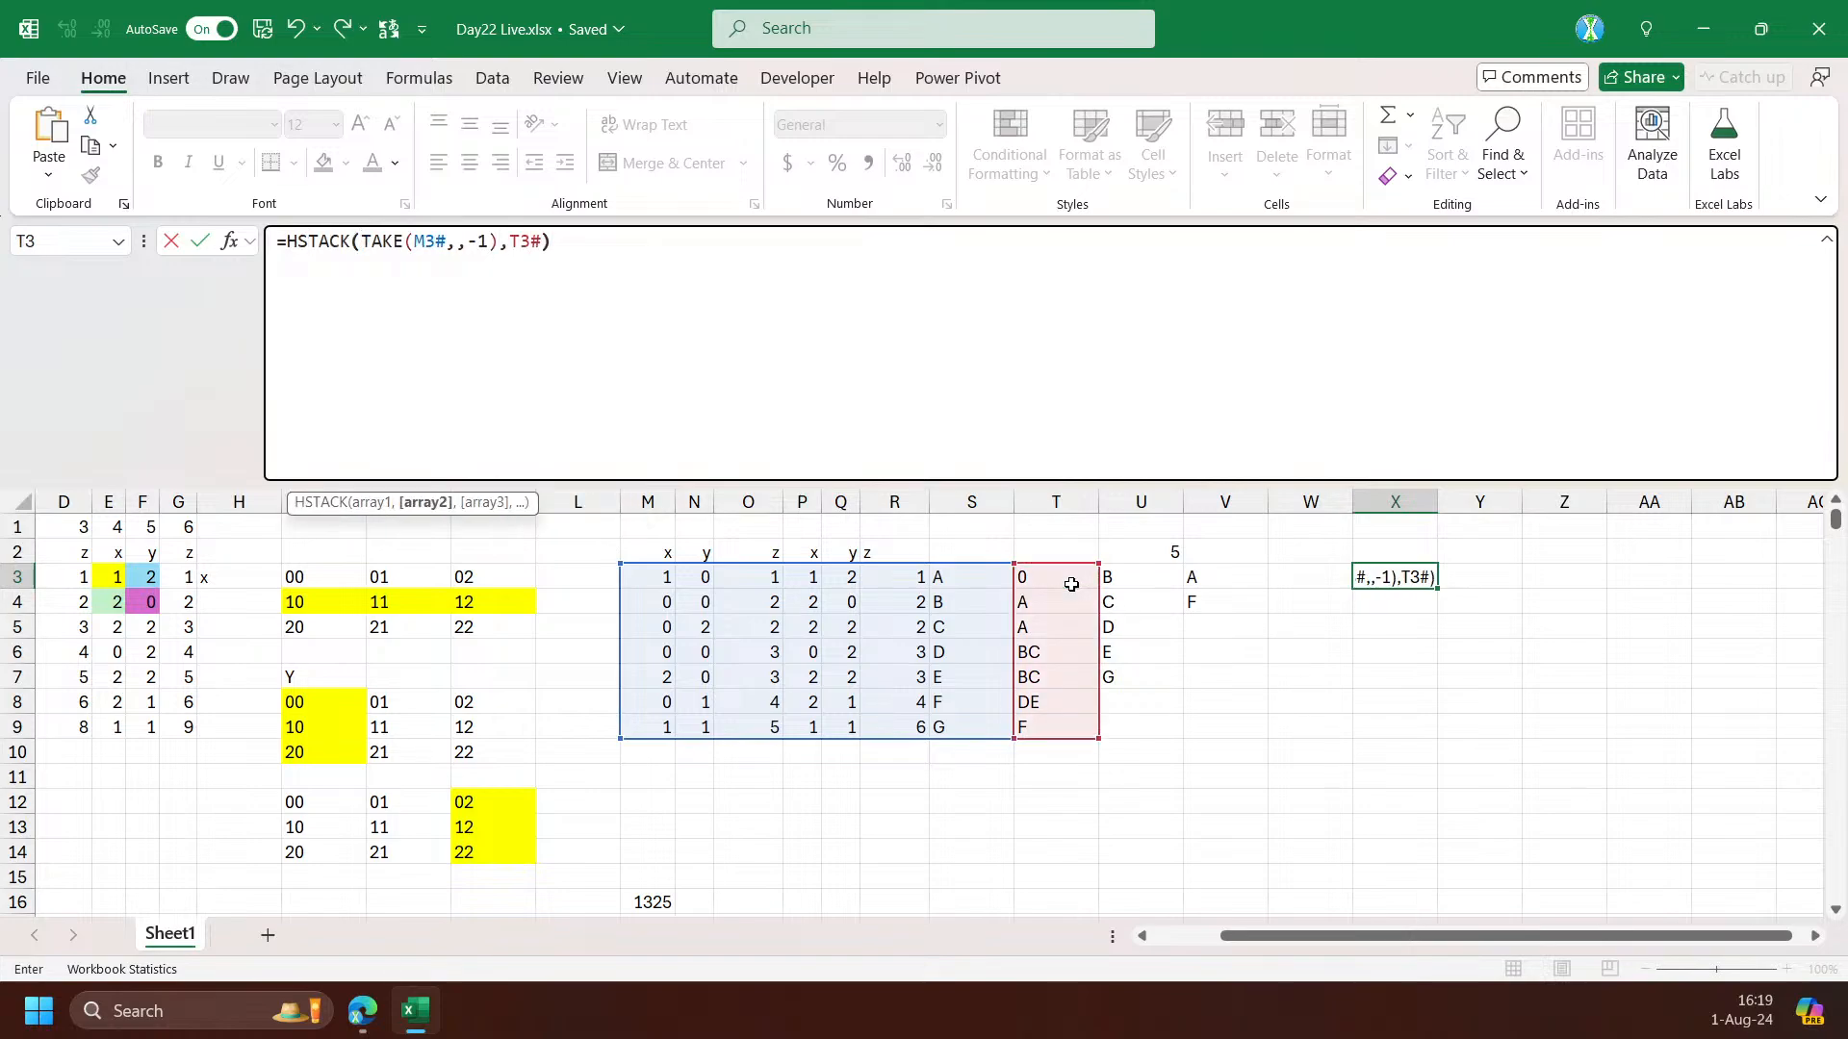
key(Return)
Examine the stacked supporting bricks in Y4:Y5 against the brick labels in column S
key(Up)
key(Right)
key(Right)
key(Right)
key(Right)
key(Right)
drag(1409, 602, 1394, 627)
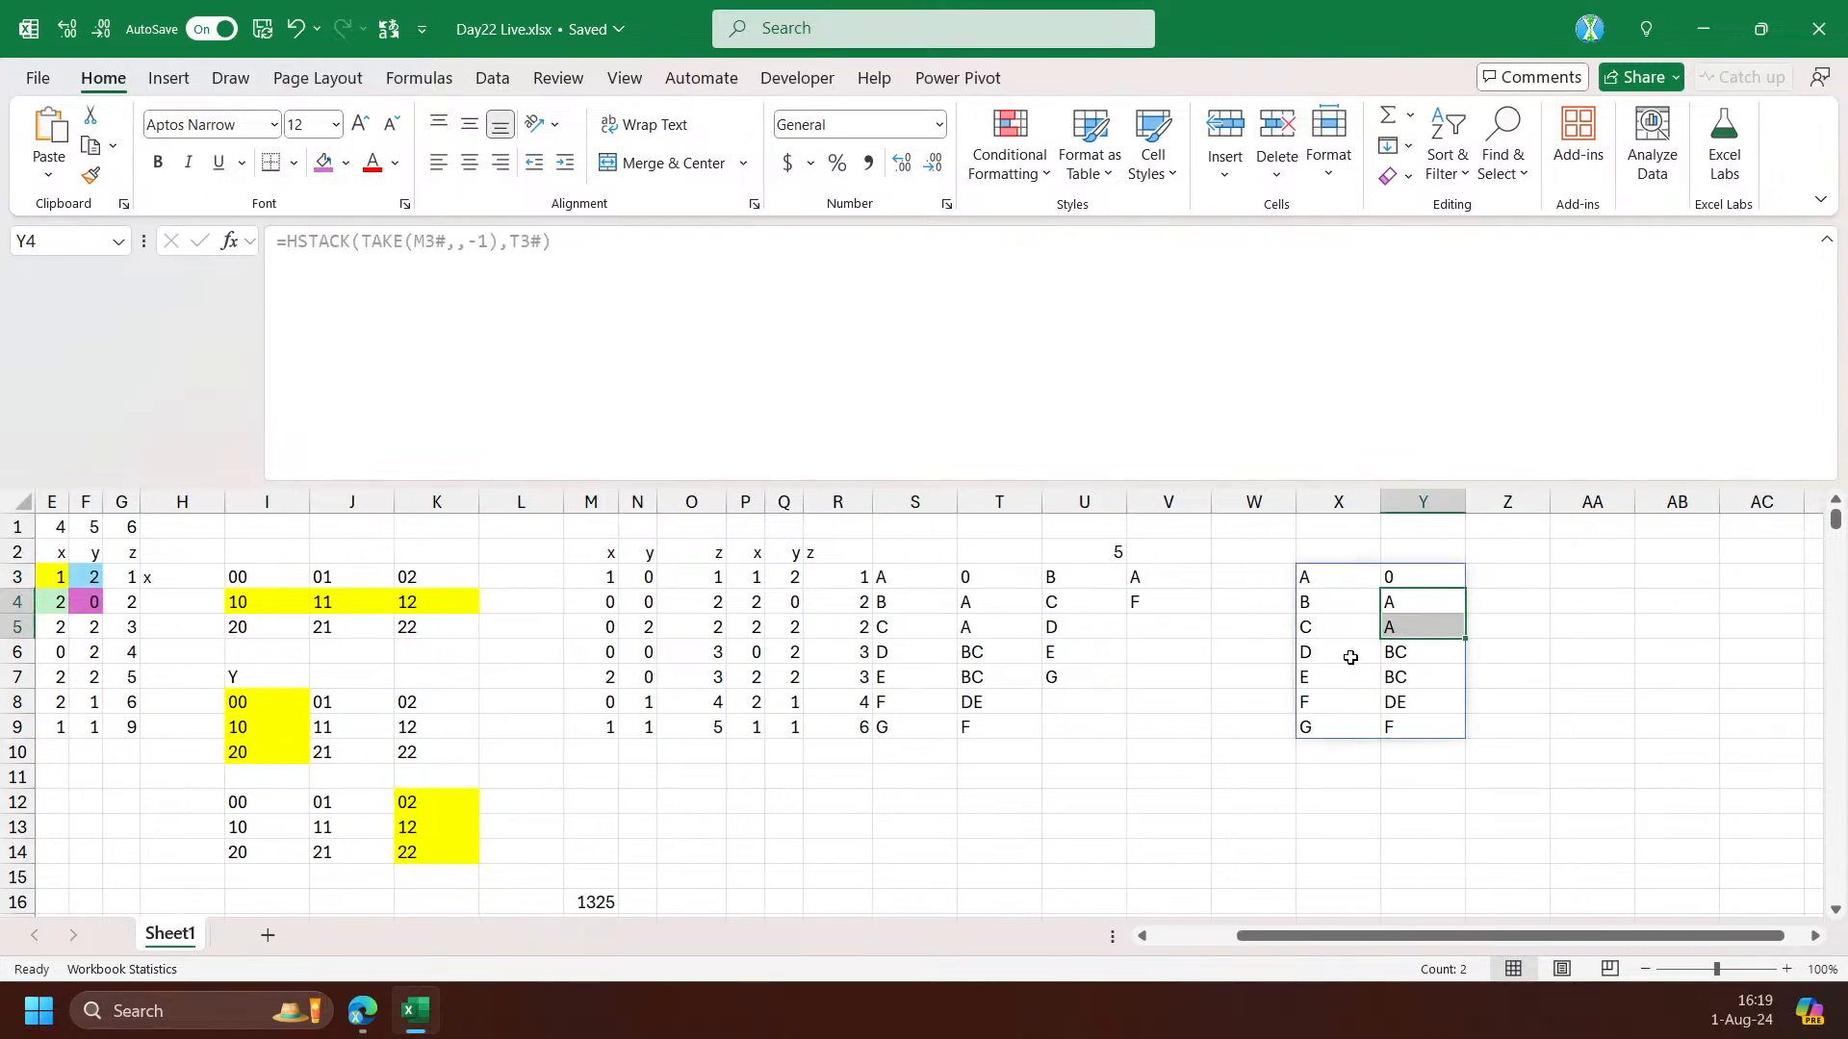
click(886, 627)
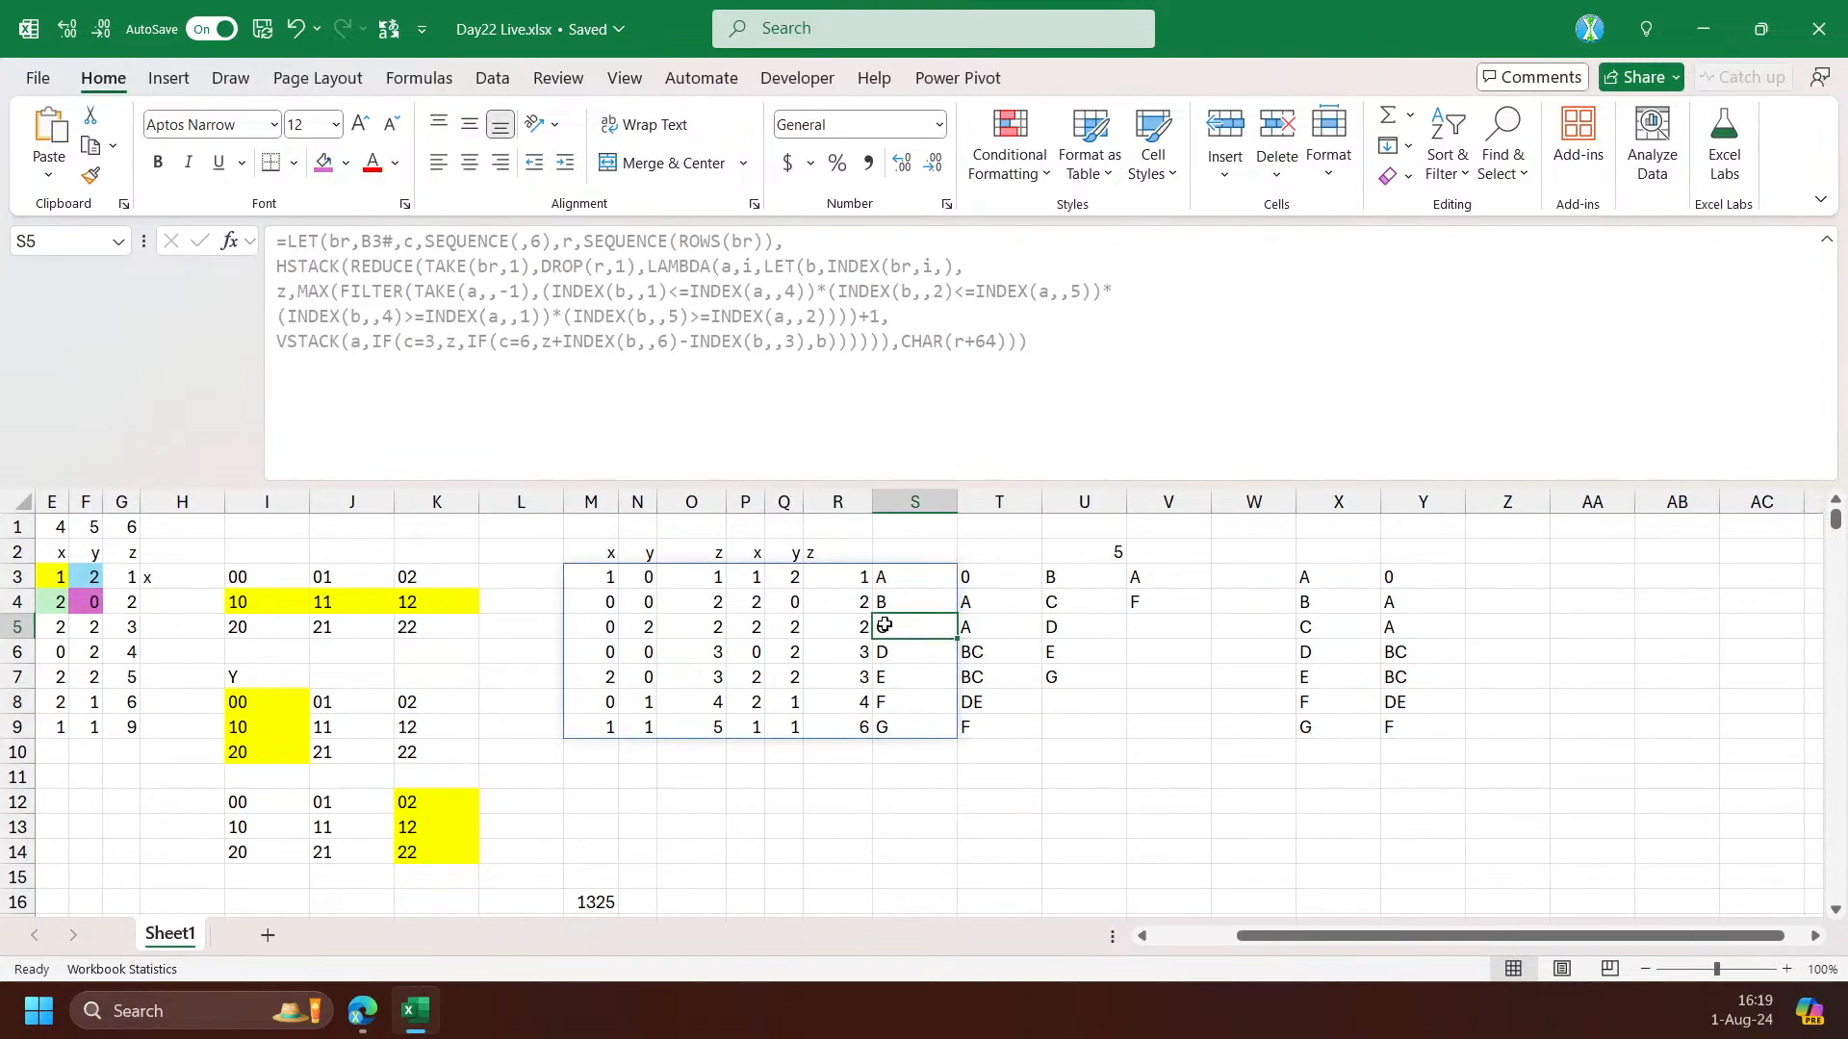
Enter the test bricks B in Z3 and E in Z4
click(1506, 589)
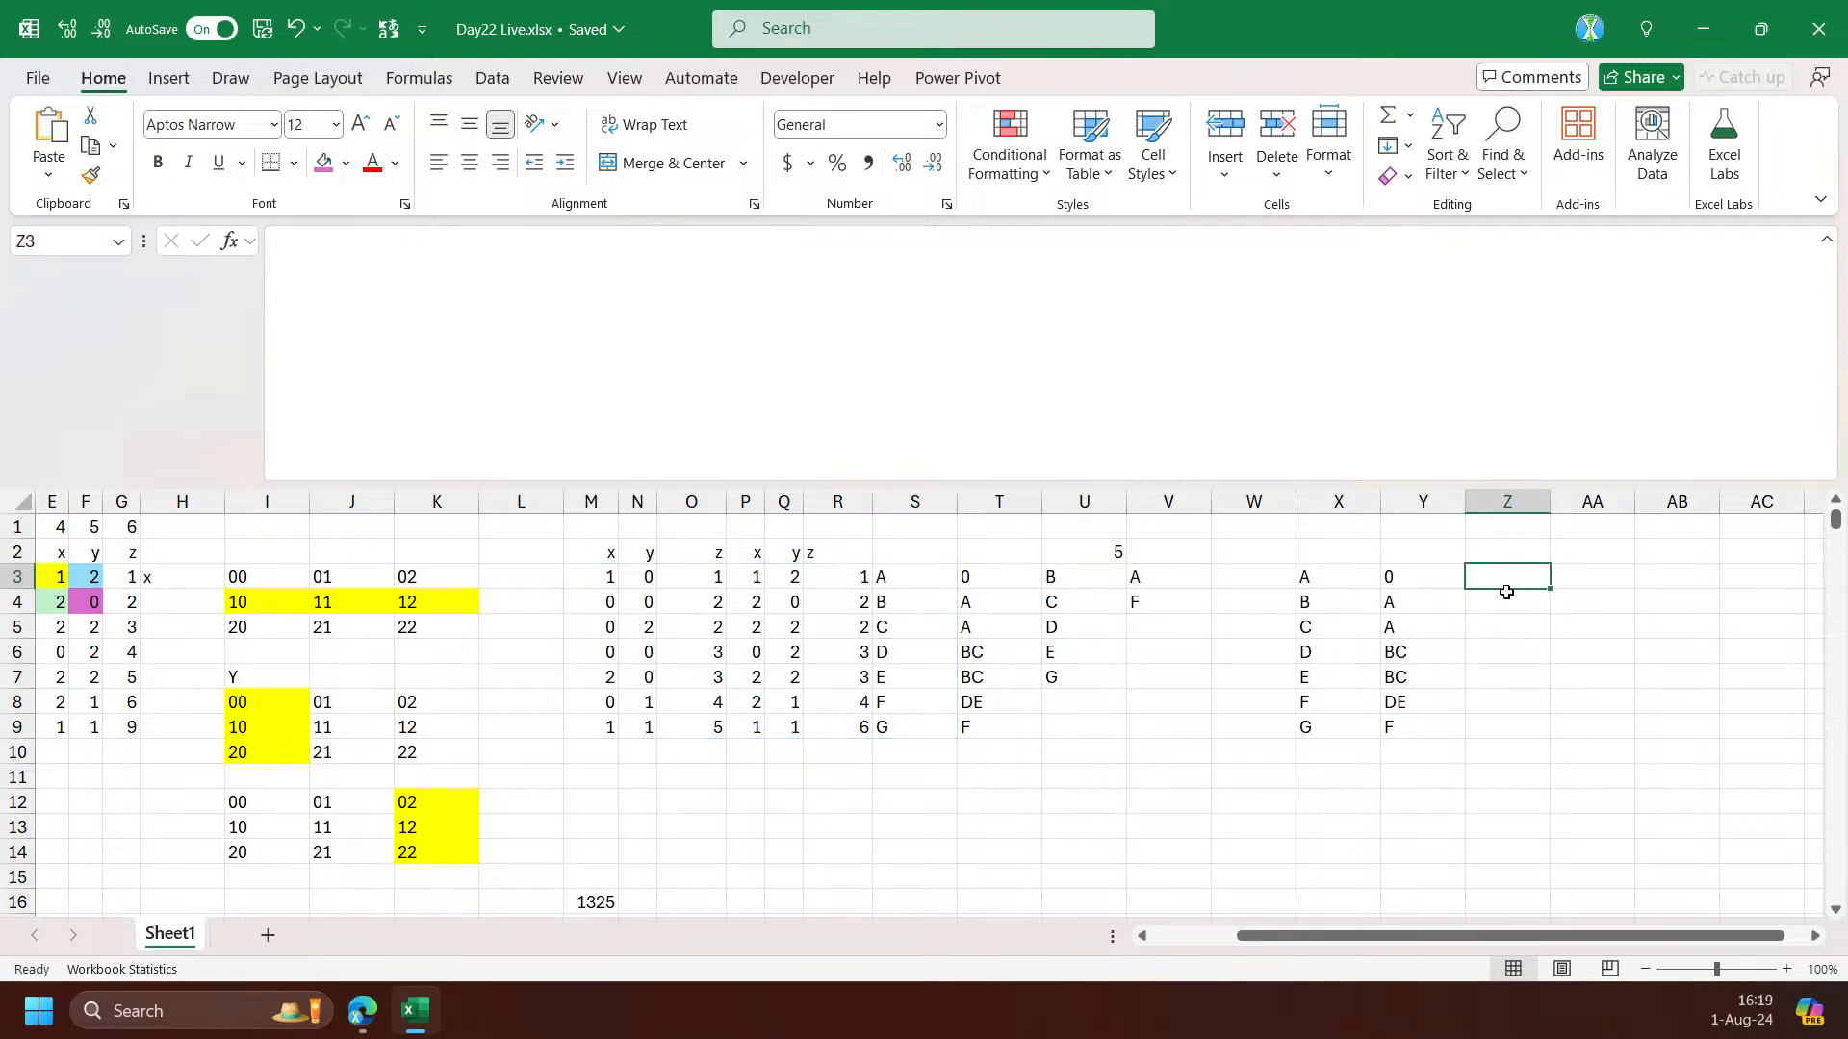
text(B)
key(Return)
text(E)
key(Tab)
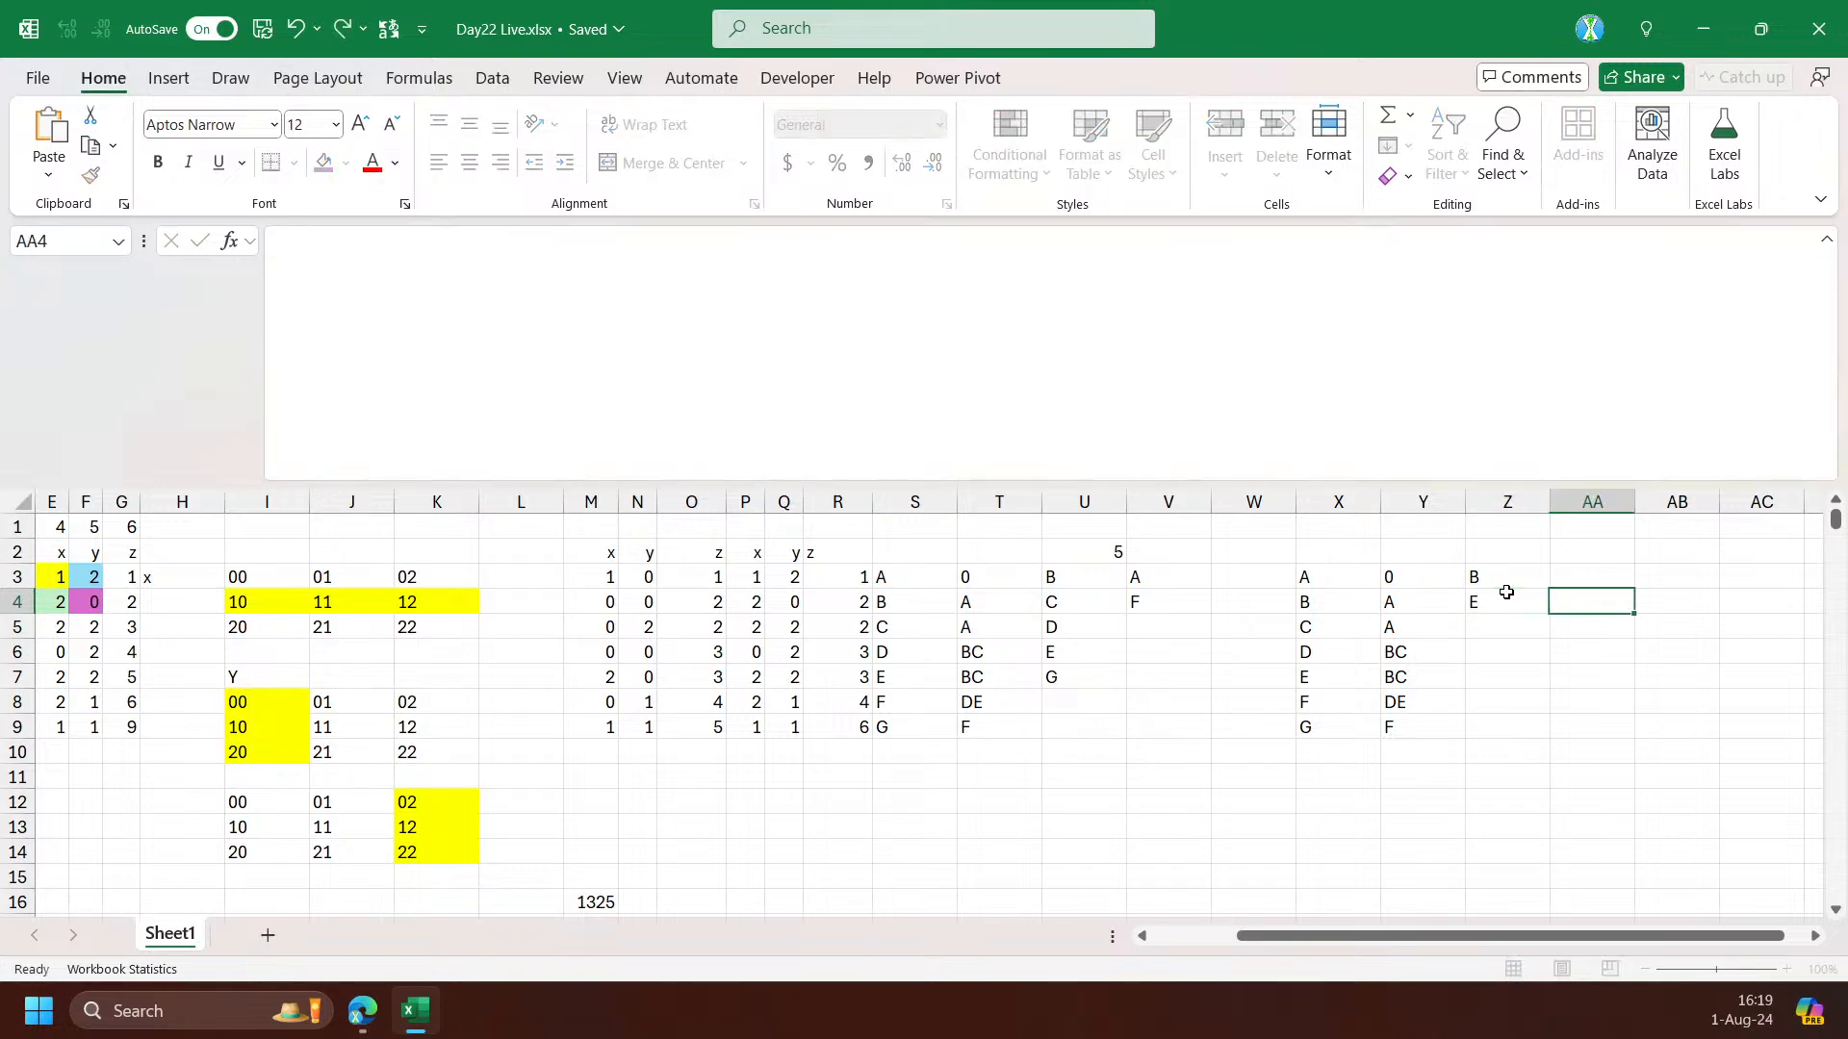
Start a REDUCE formula in AA3 with Y3:Y9 as the initial value and Z3:Z4 as the array
click(1506, 589)
key(Left)
key(Right)
key(Right)
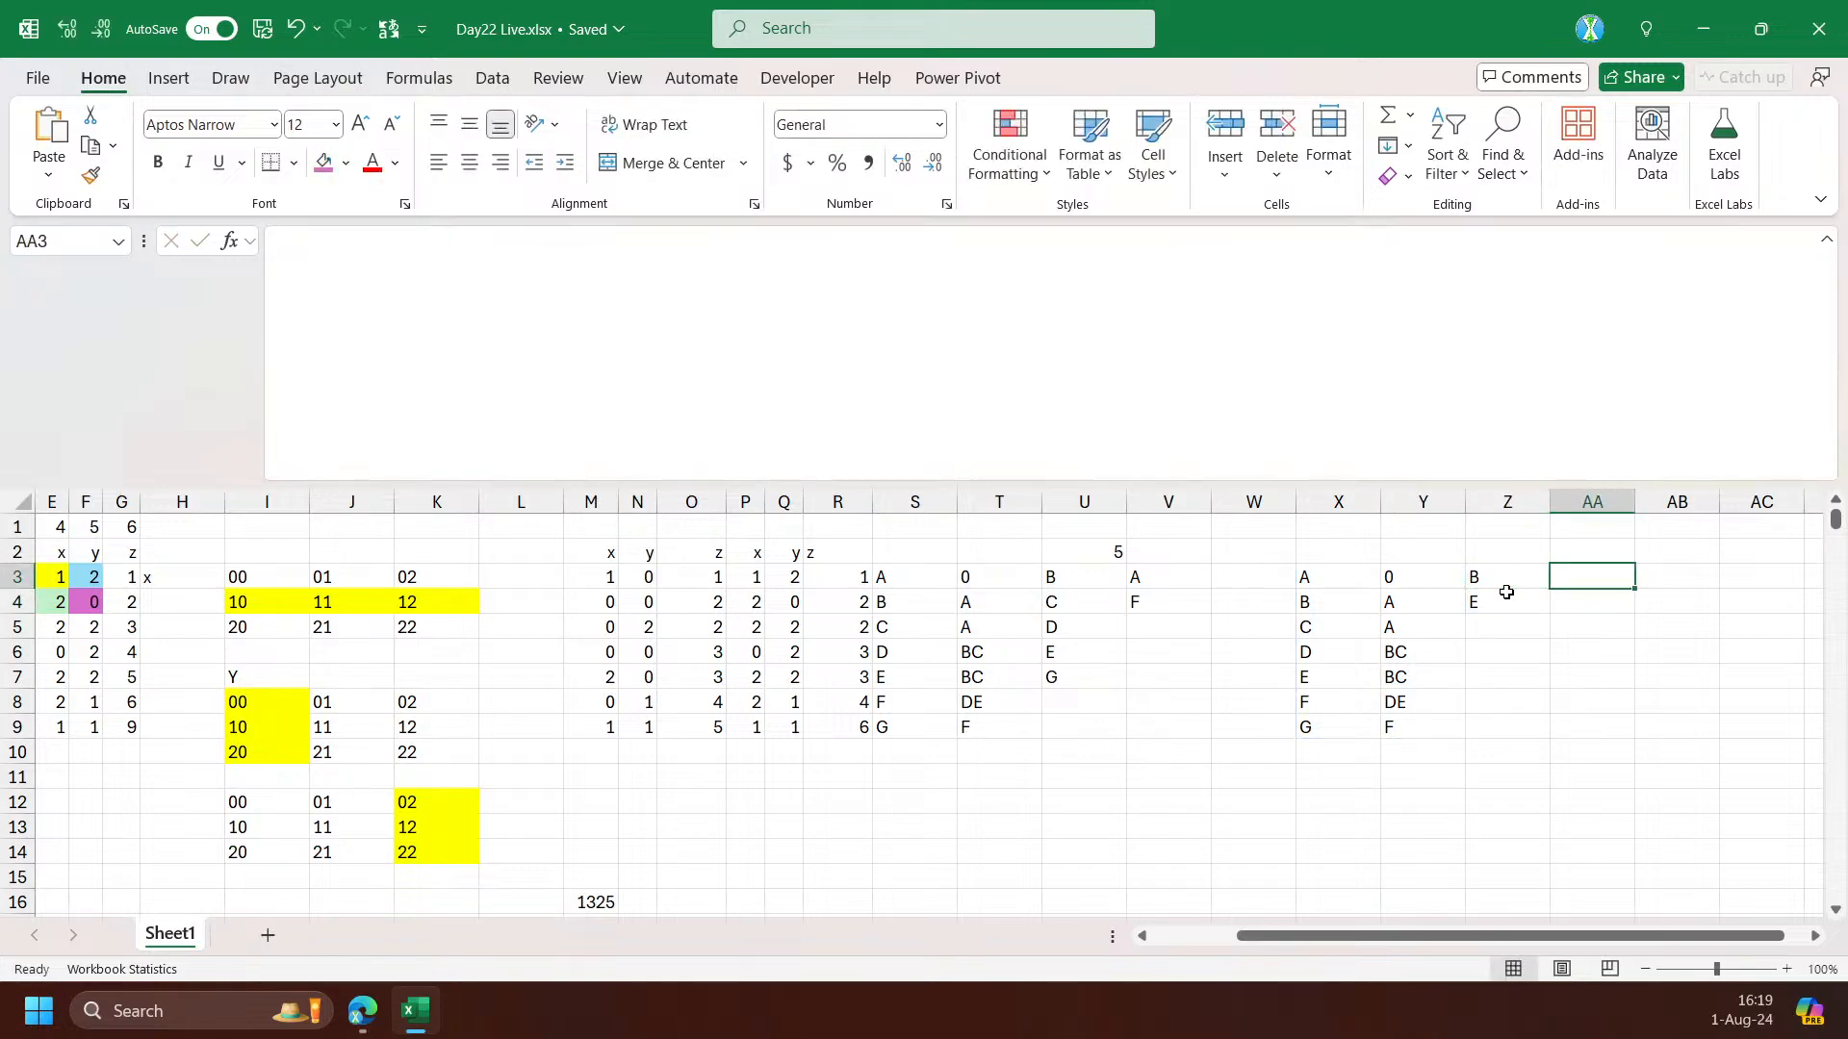
text(=)
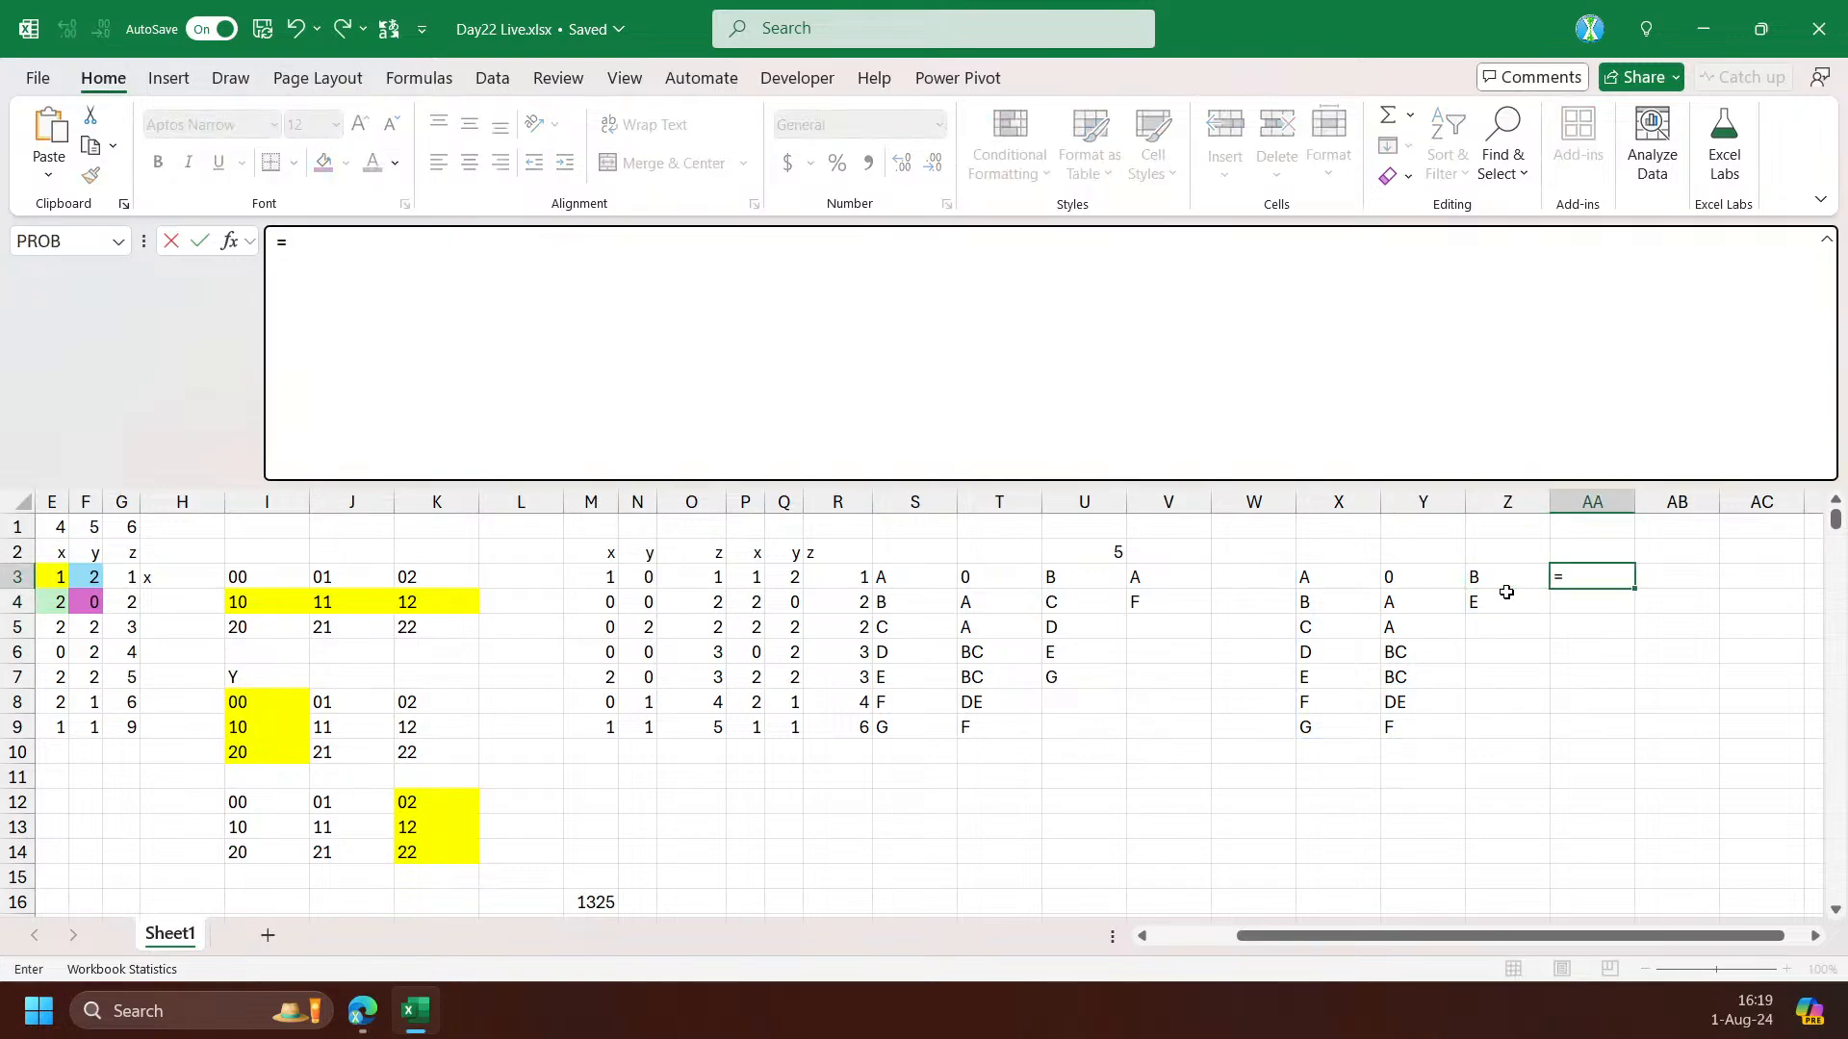
click(1815, 936)
text(re)
key(Tab)
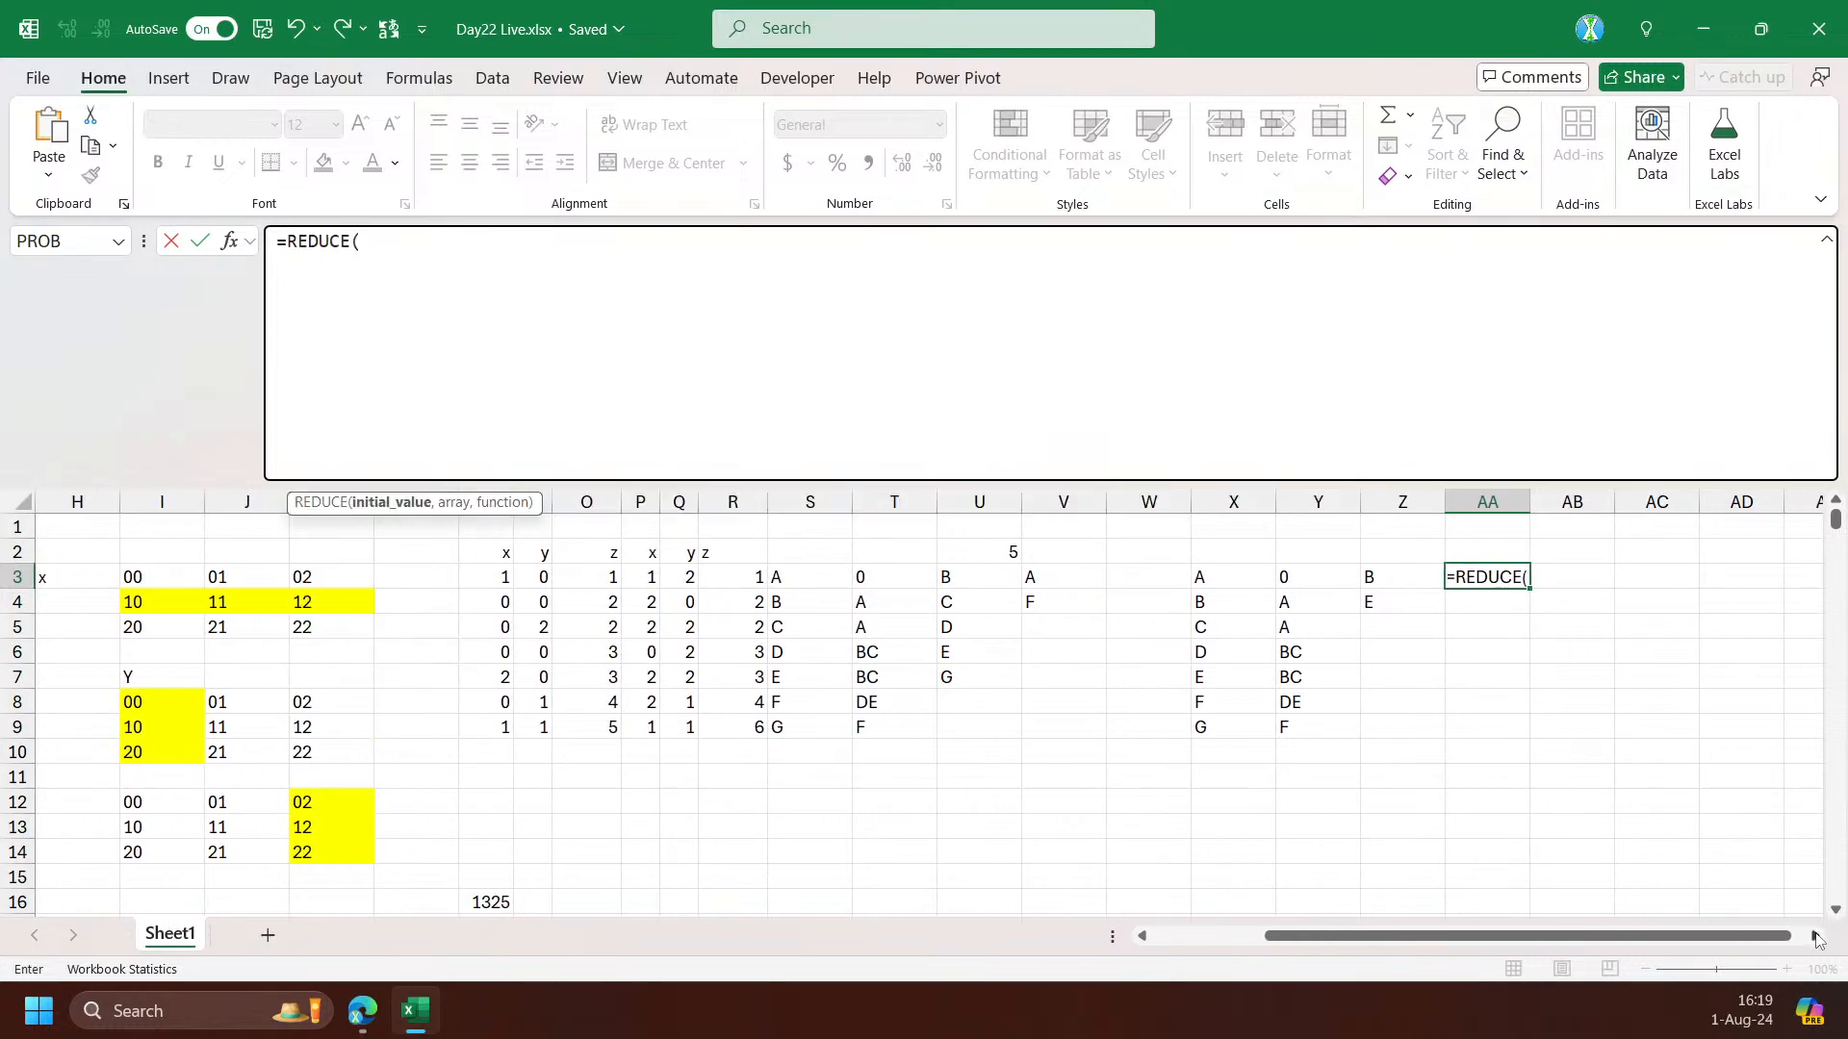
drag(1312, 578, 1314, 728)
text(,)
drag(1389, 576, 1387, 602)
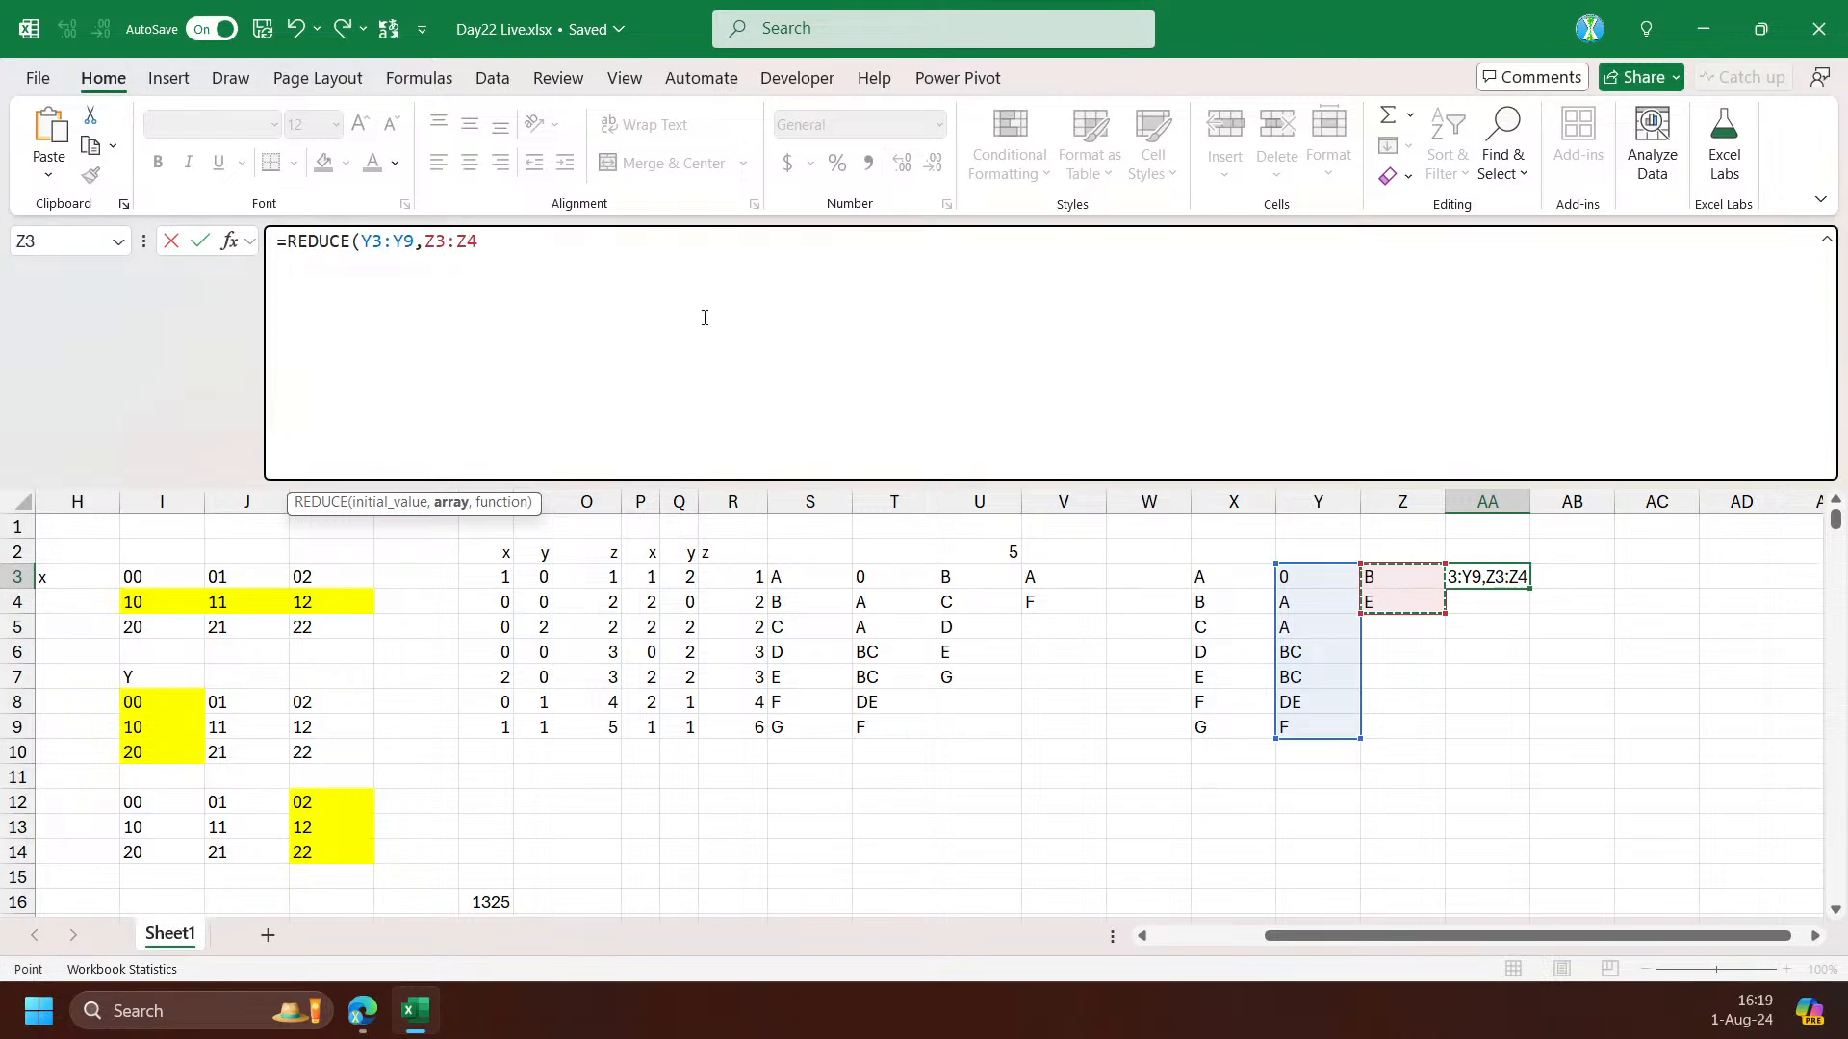
Complete the AA3 formula with LAMBDA(a,v,SUBSTITUTE(a,v,)) to strip the test bricks from the supporting bricks
text(,LAMBDA(a,v)
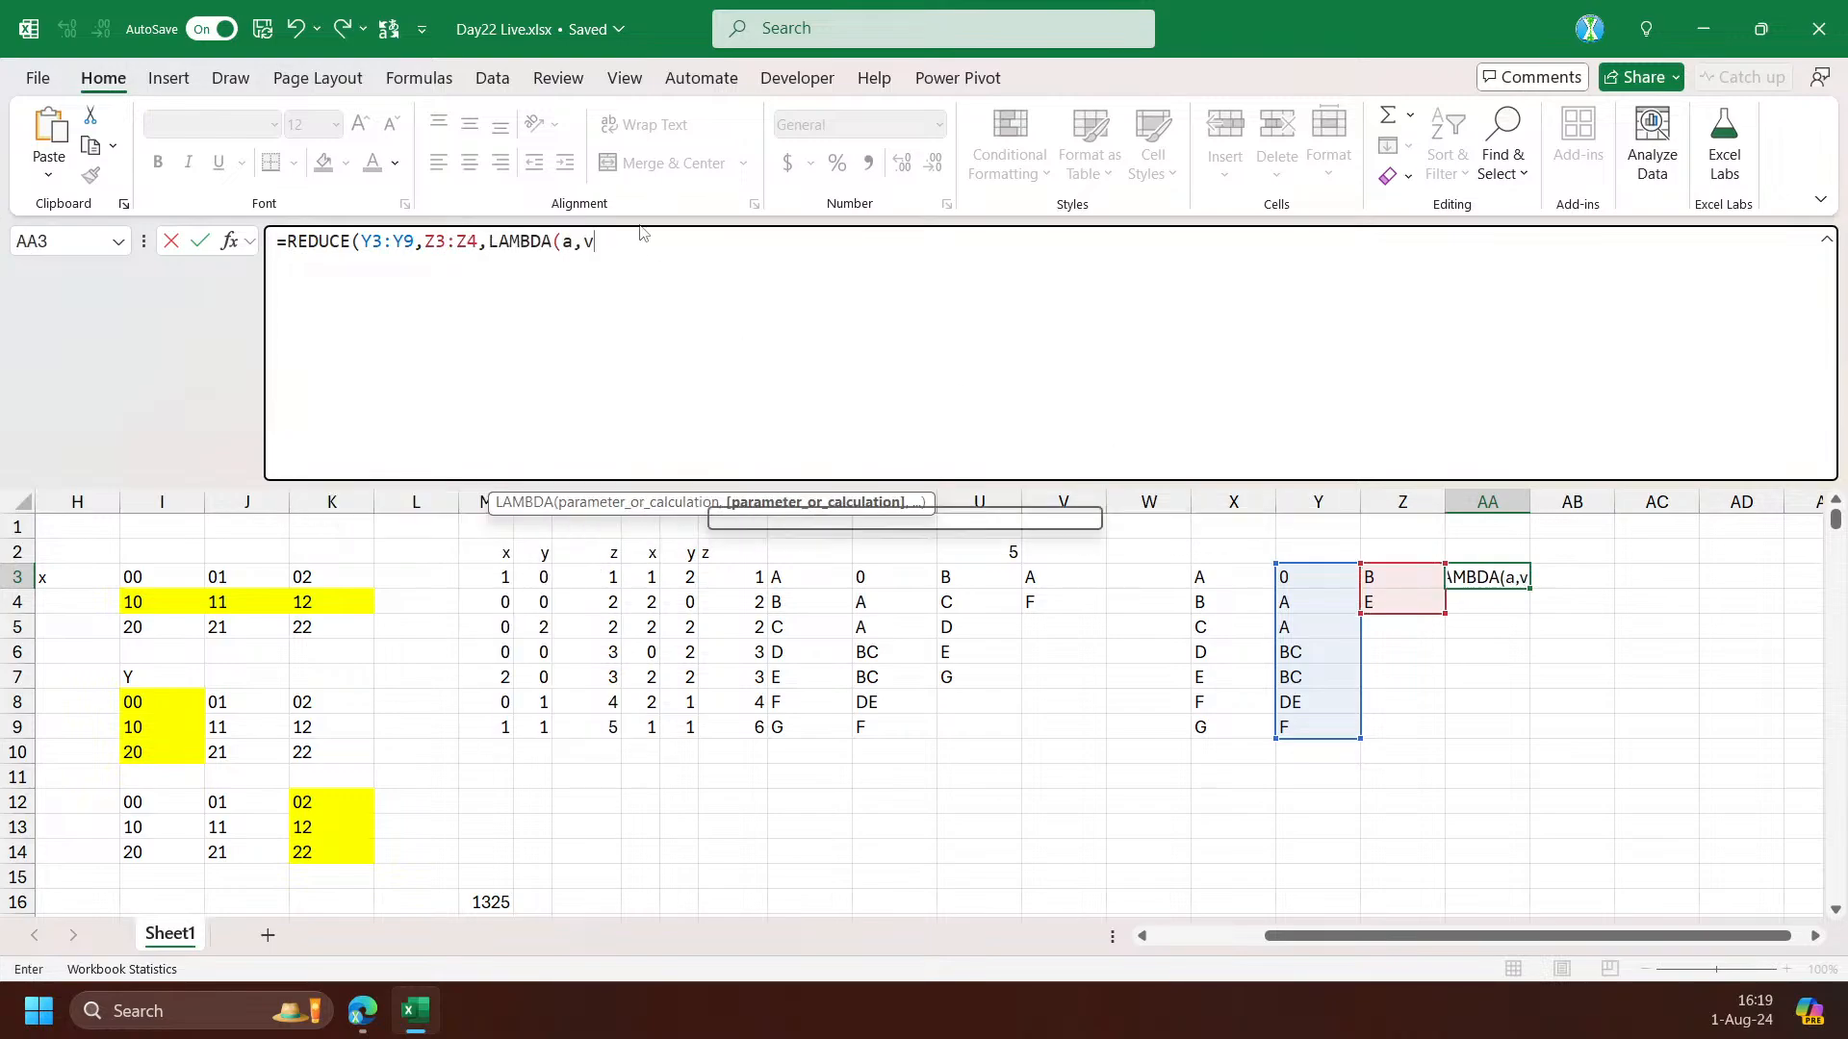
text(,SUBSTITUTE(a,v,)))
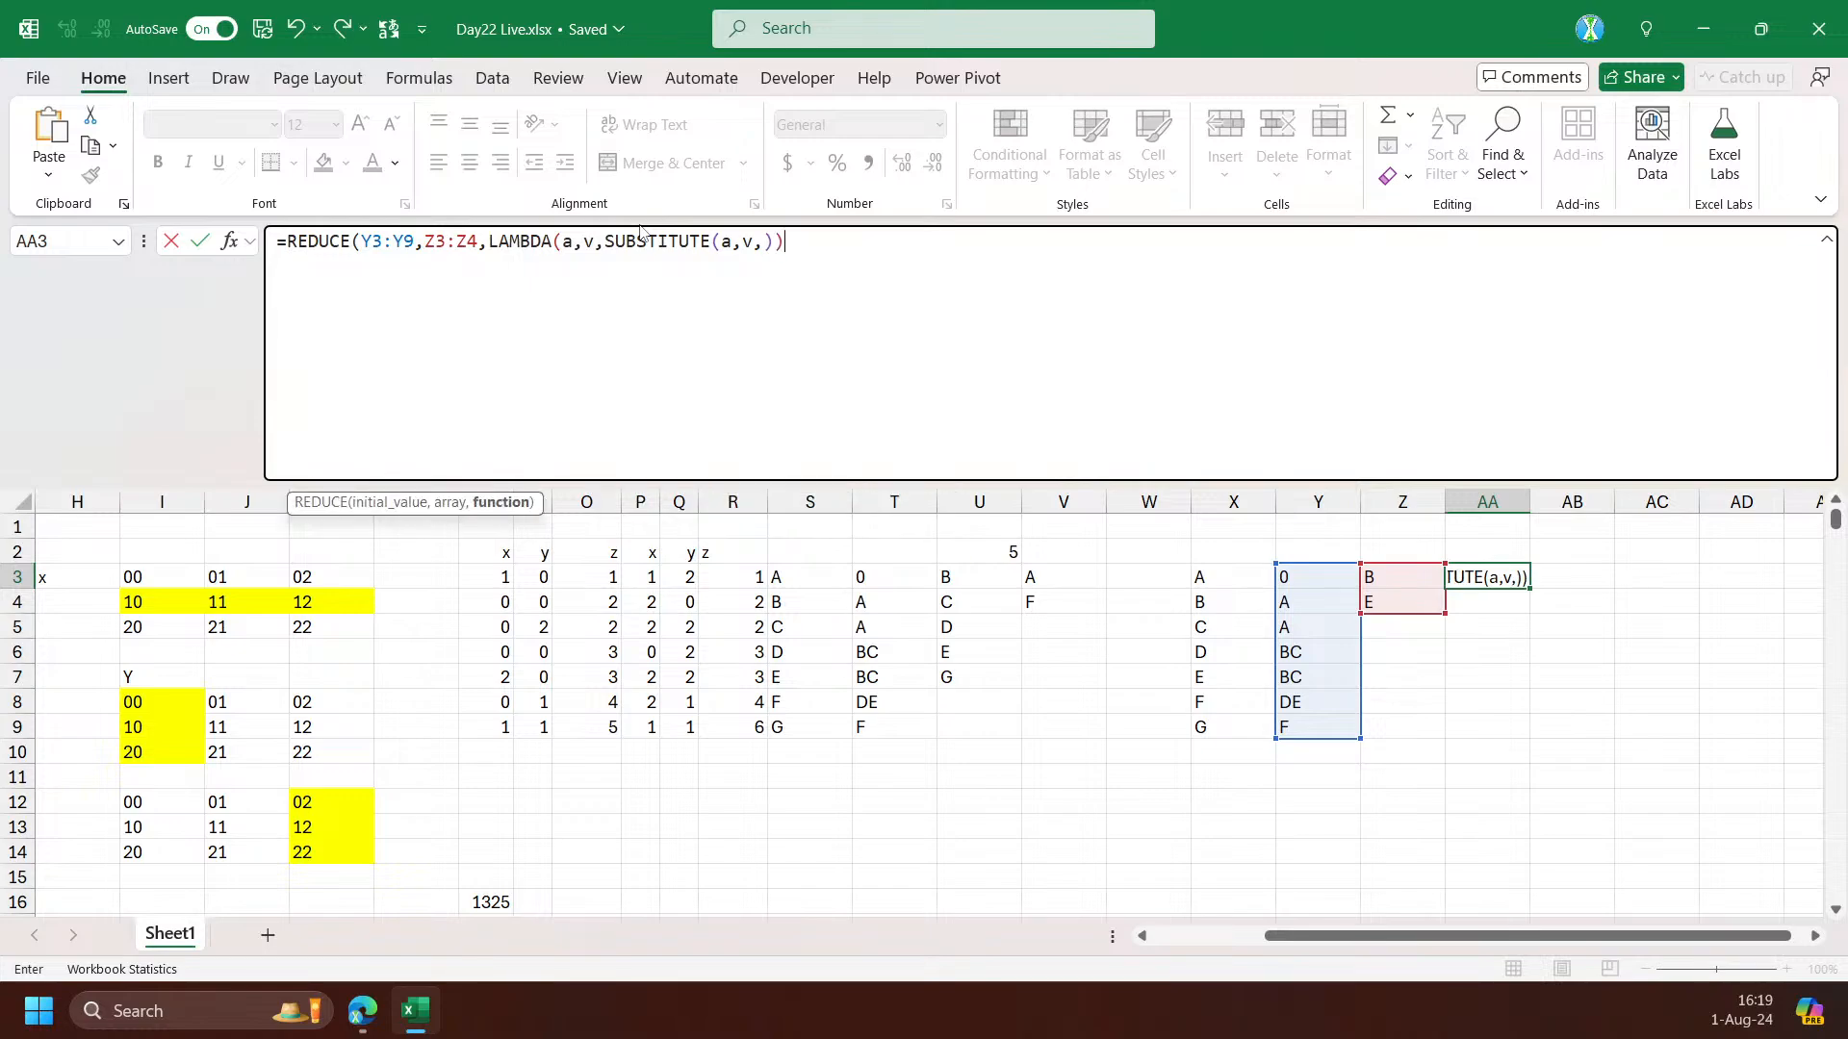
key(Return)
key(Return)
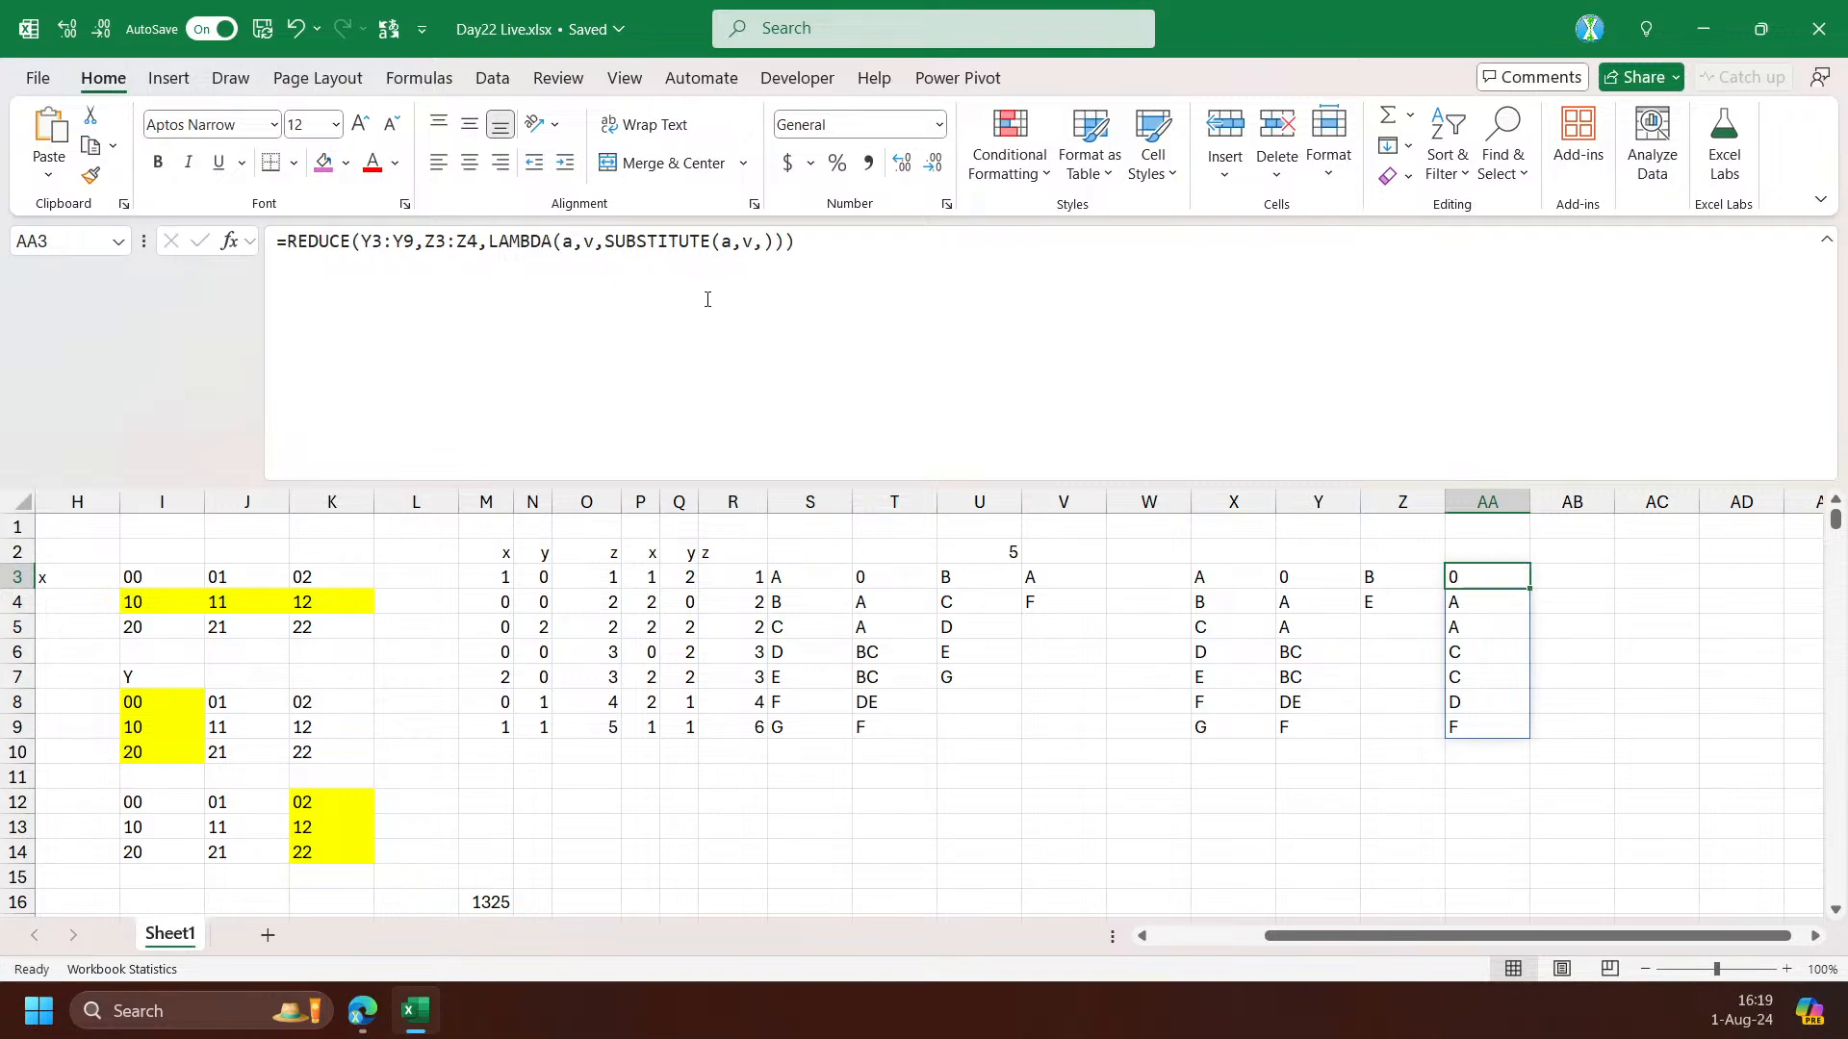
Clear the test formula in AA3 and the bricks in Z3:Z4, and enter the brick A in Z3
key(Delete)
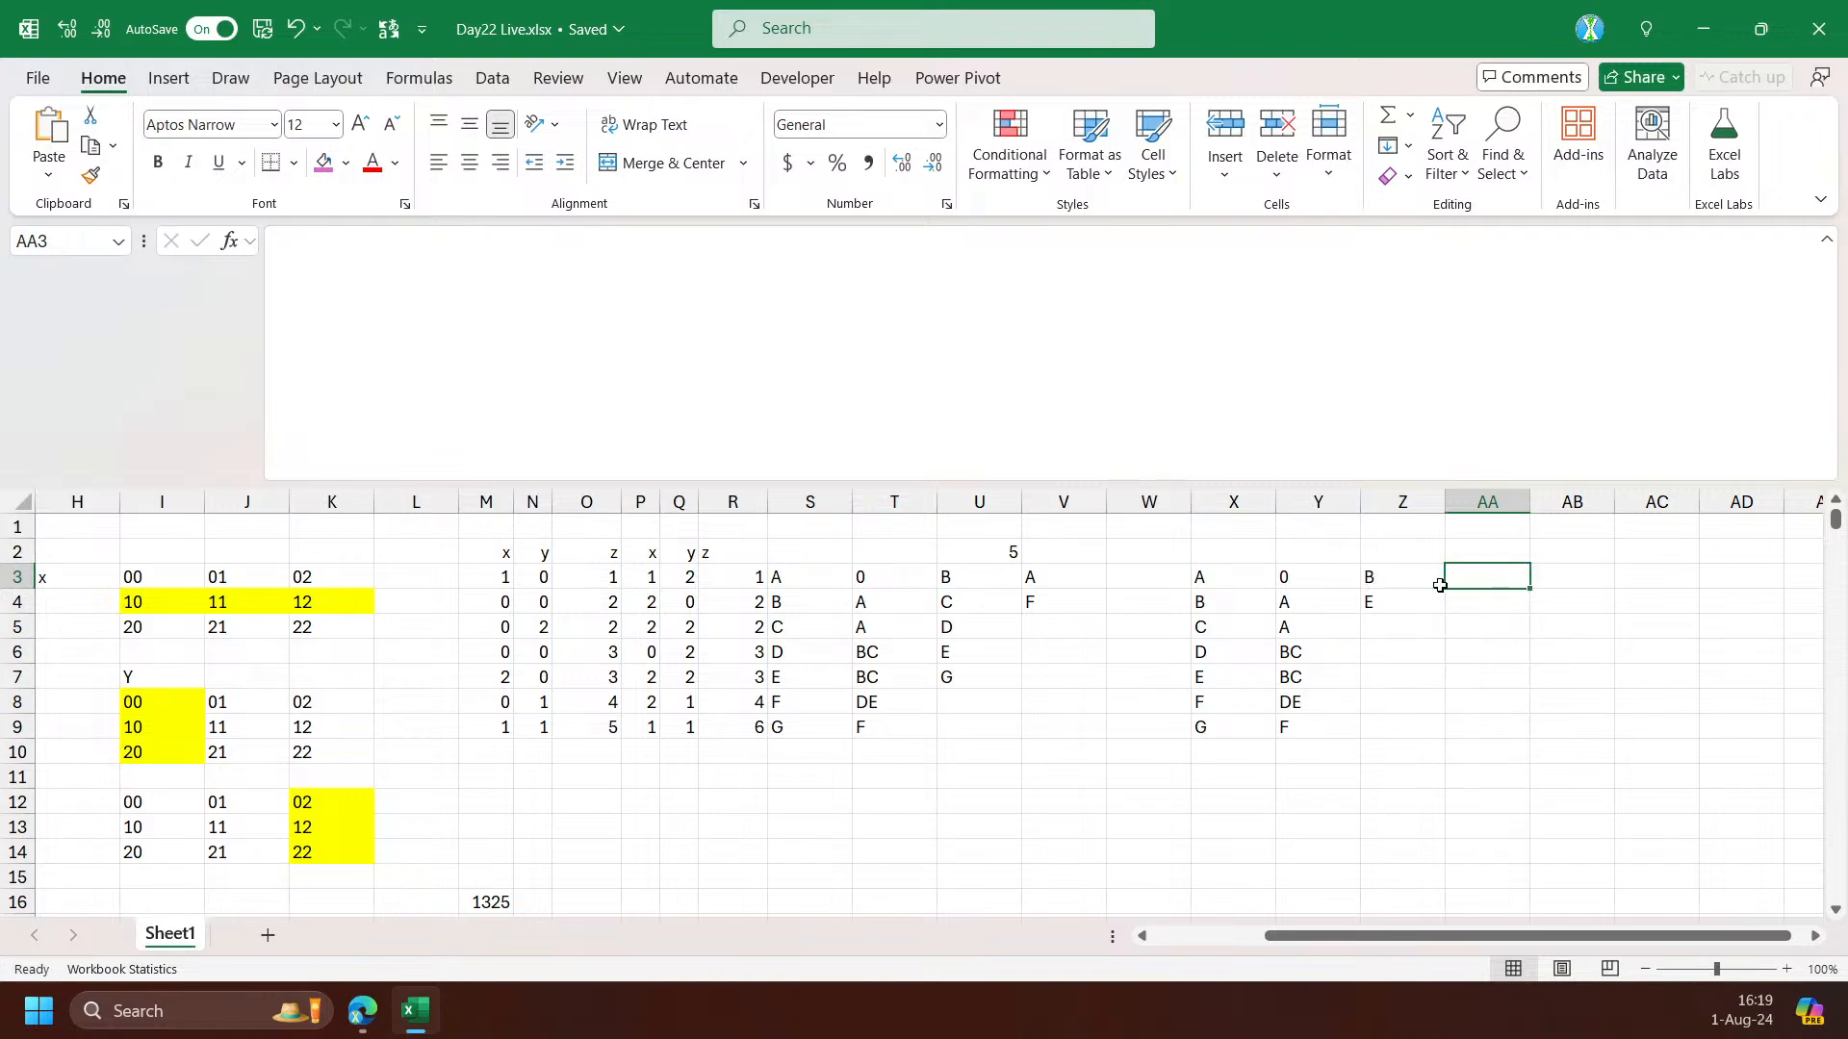
click(1410, 582)
drag(1410, 582, 1397, 600)
click(1569, 575)
key(Delete)
click(1399, 580)
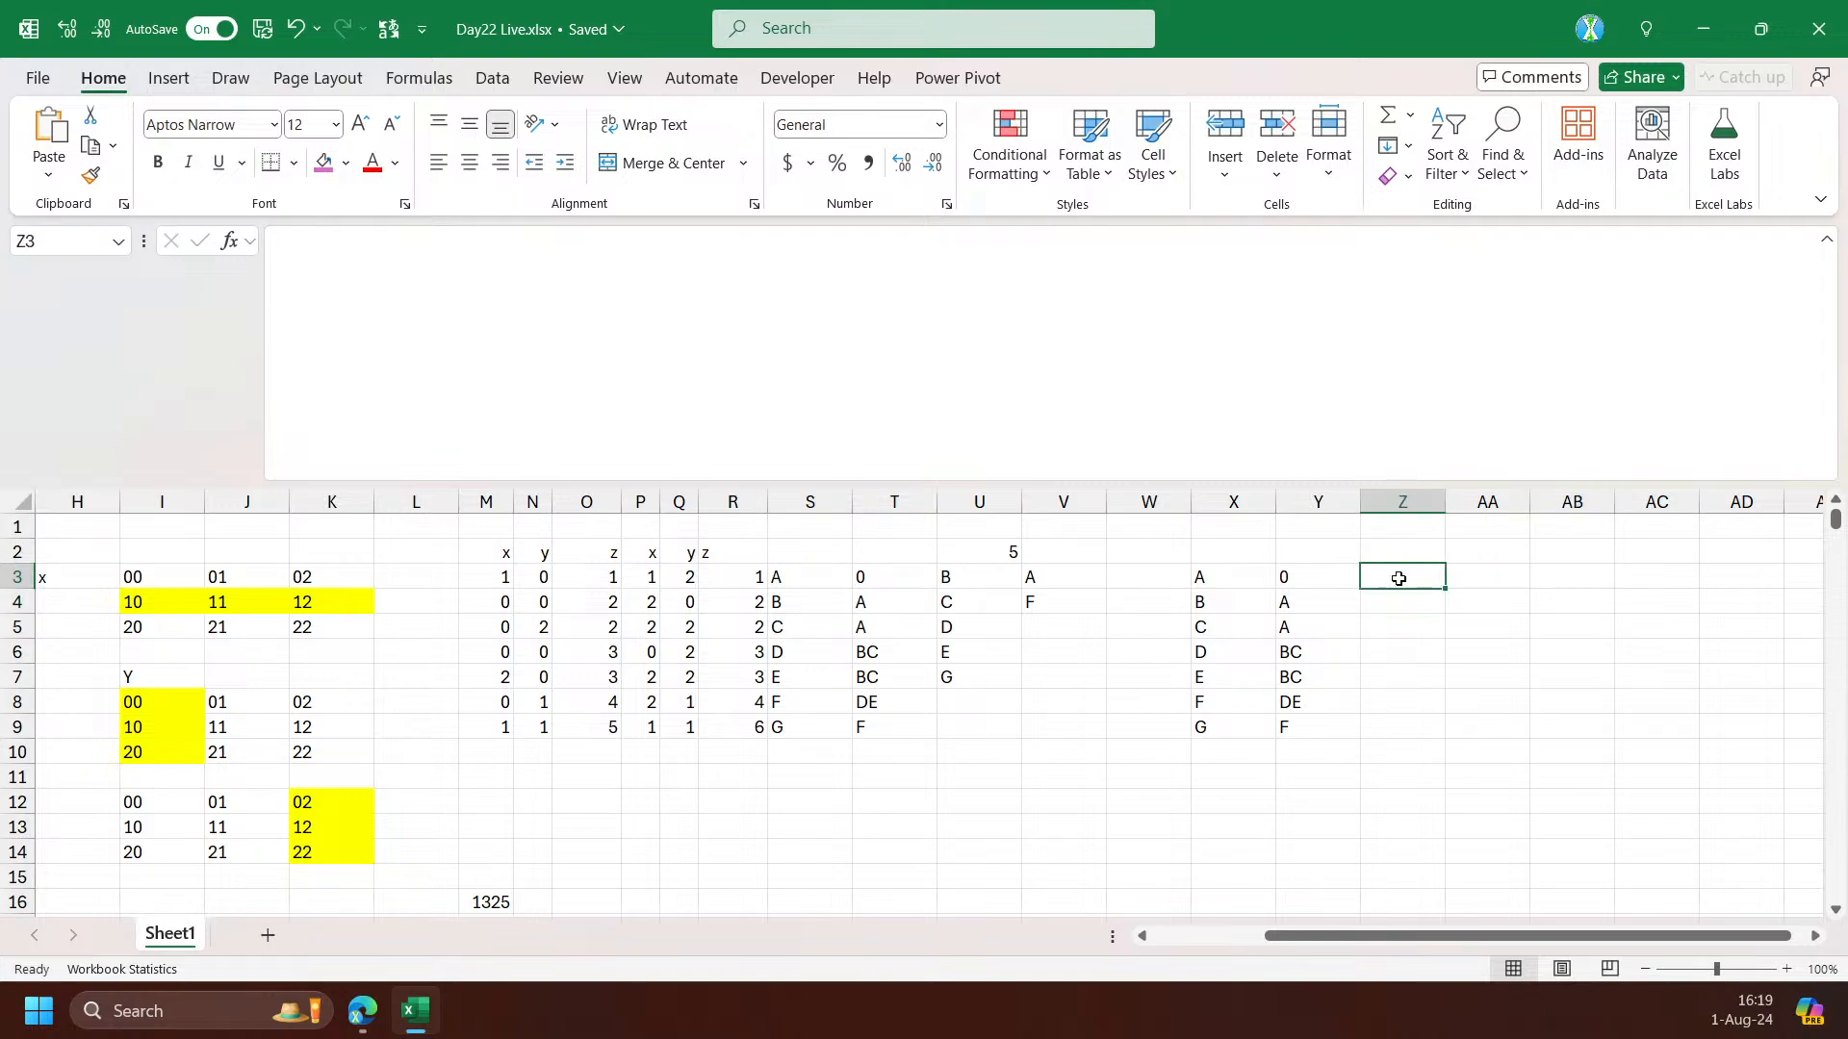
text(A)
key(Return)
Enter =HSTACK(X3#,V3) in AB3 to put the first critical brick beside the label and support table
click(1567, 575)
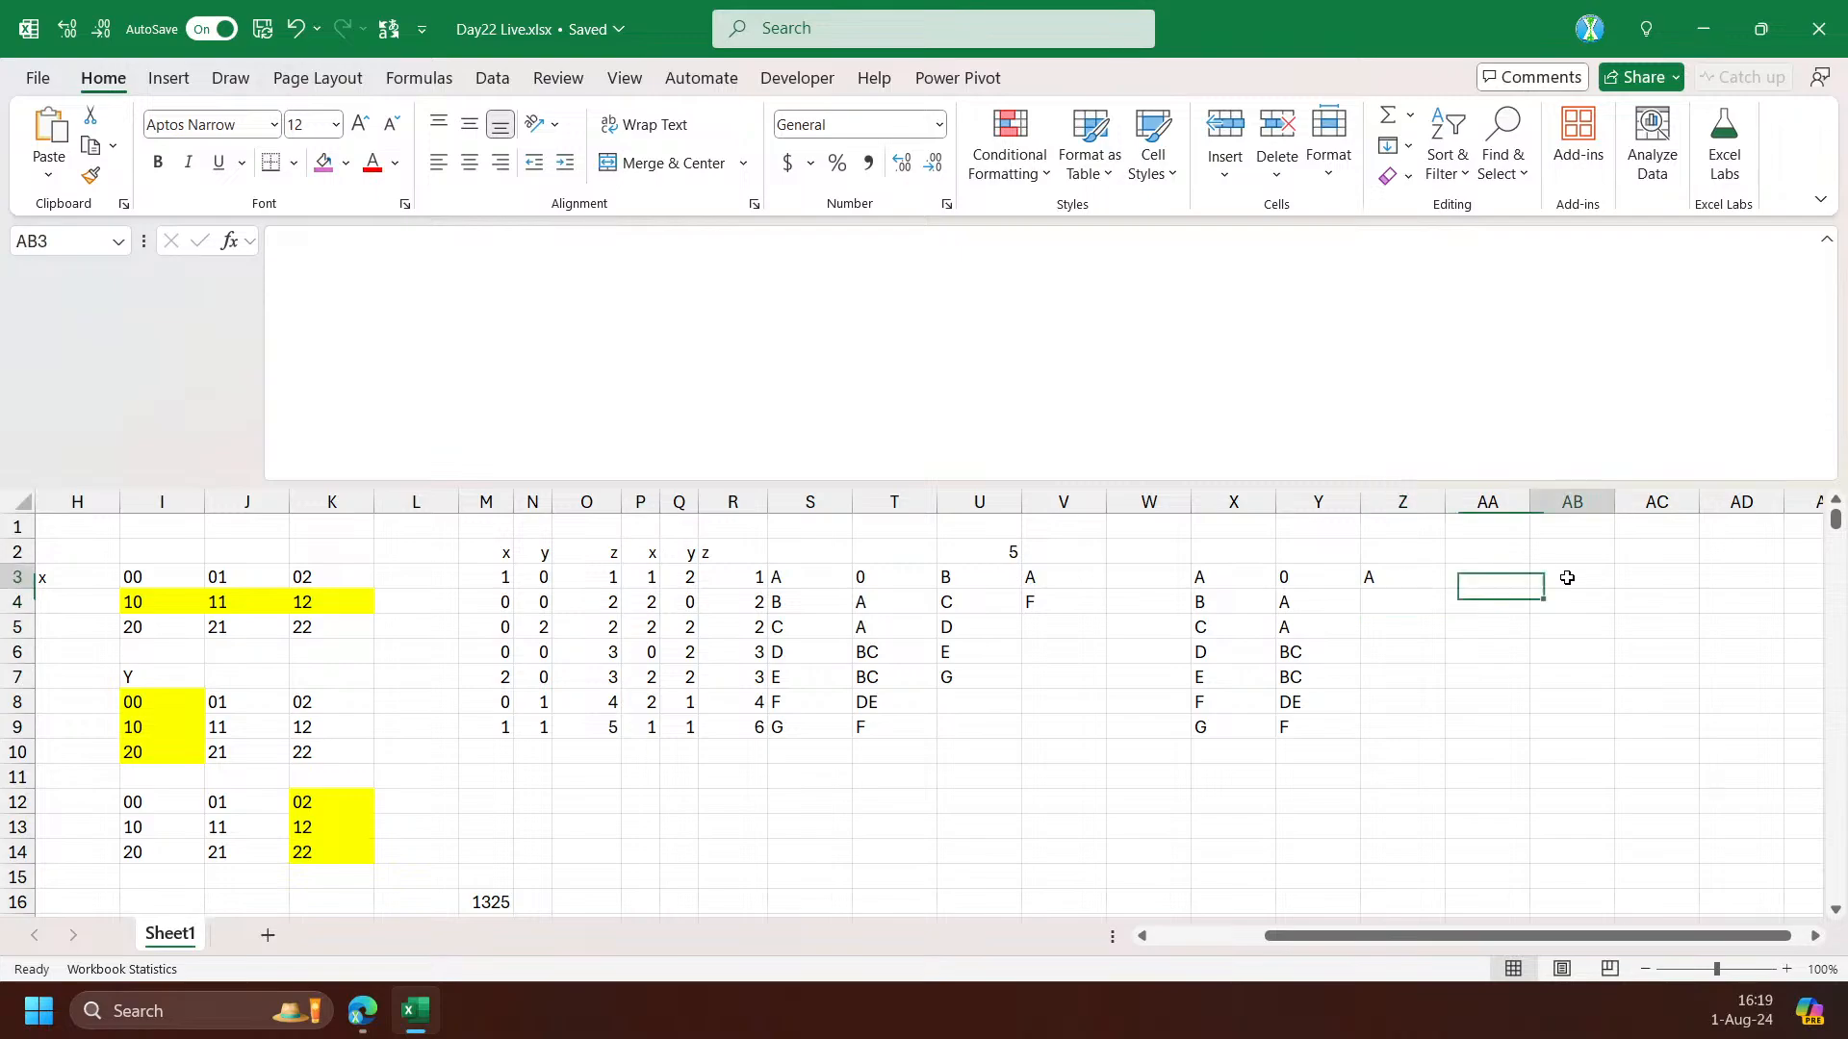
text(=)
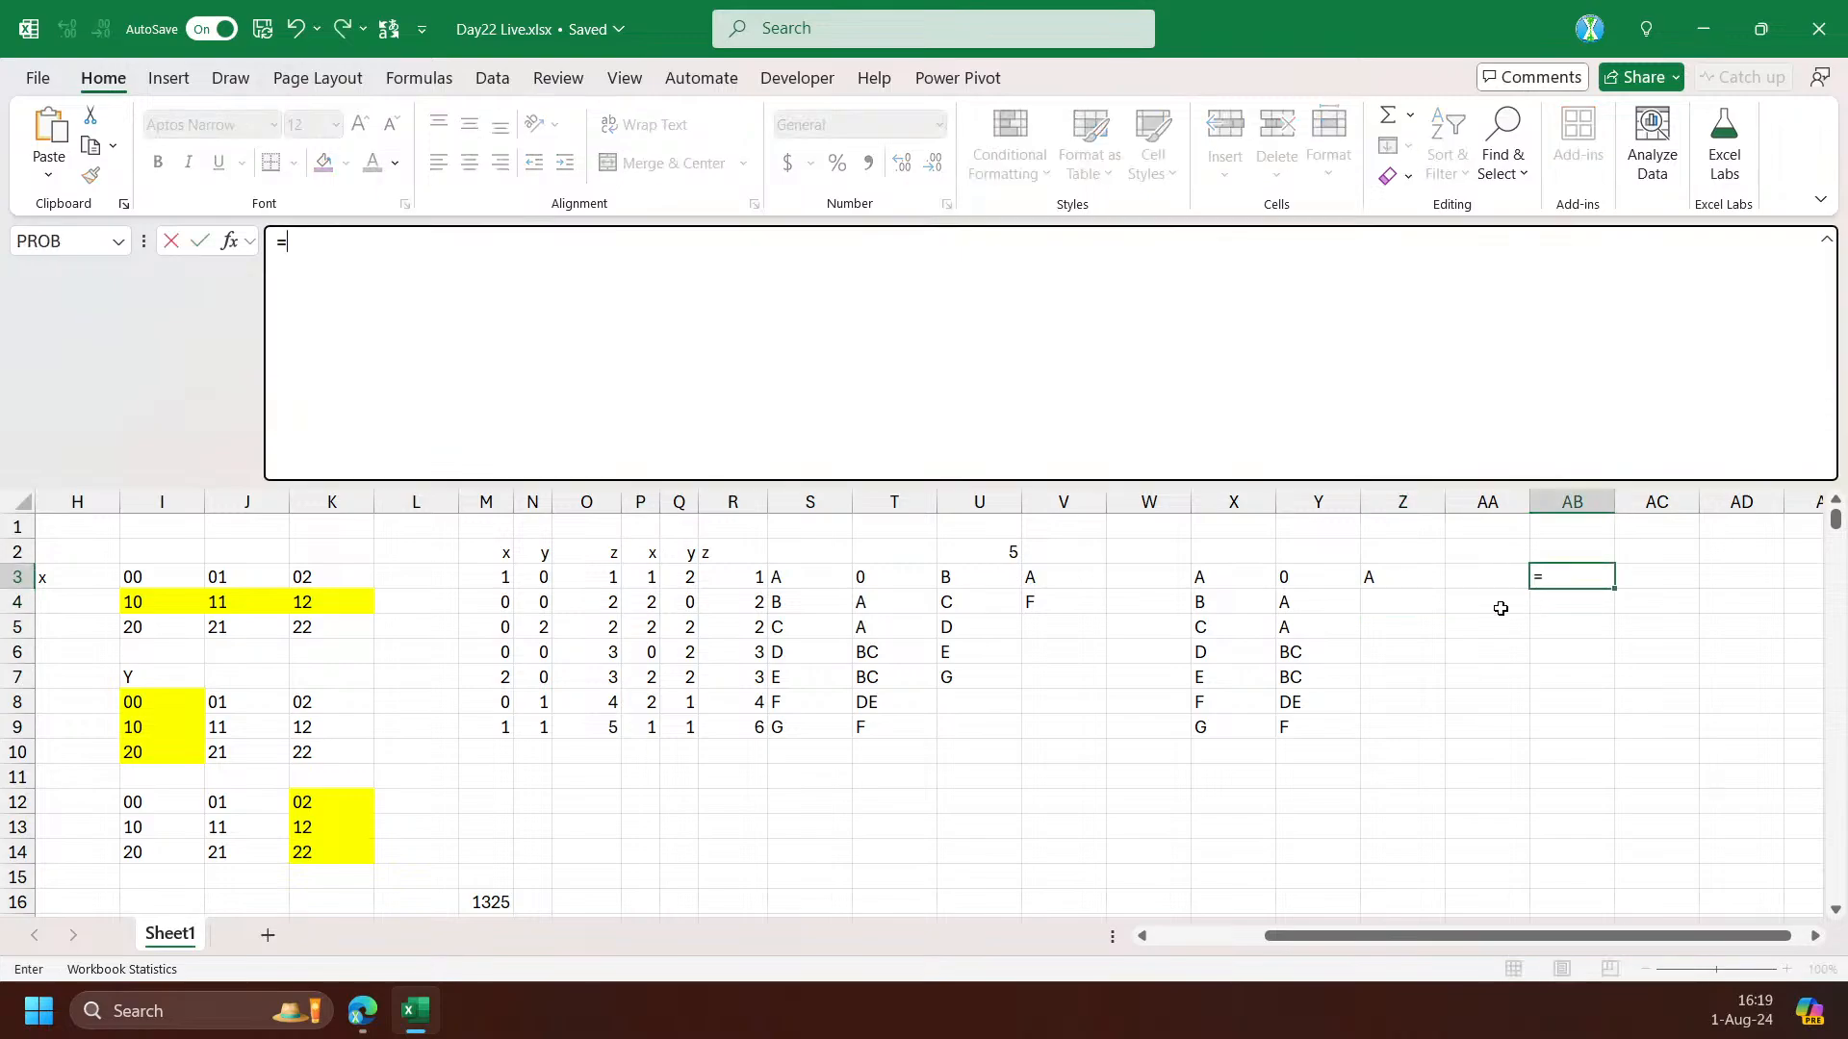
click(1210, 574)
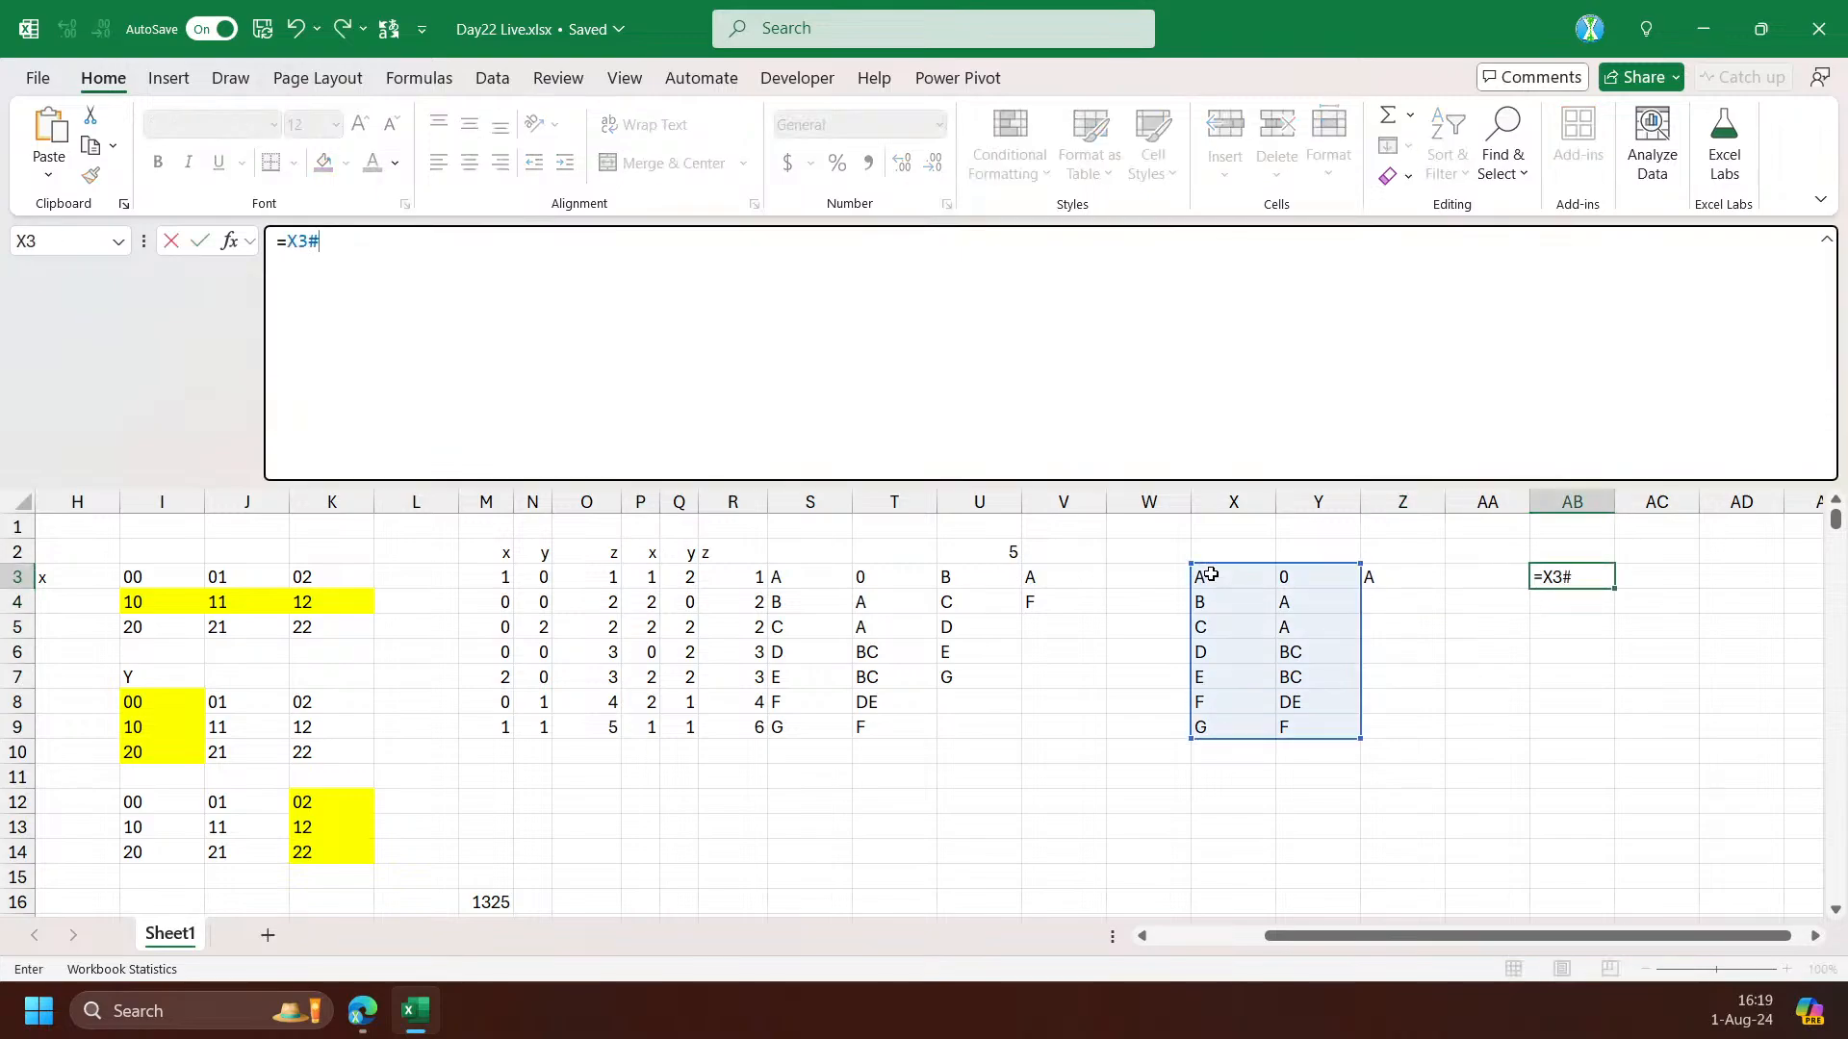
click(286, 241)
text(HSTACK()
key(End)
text(,)
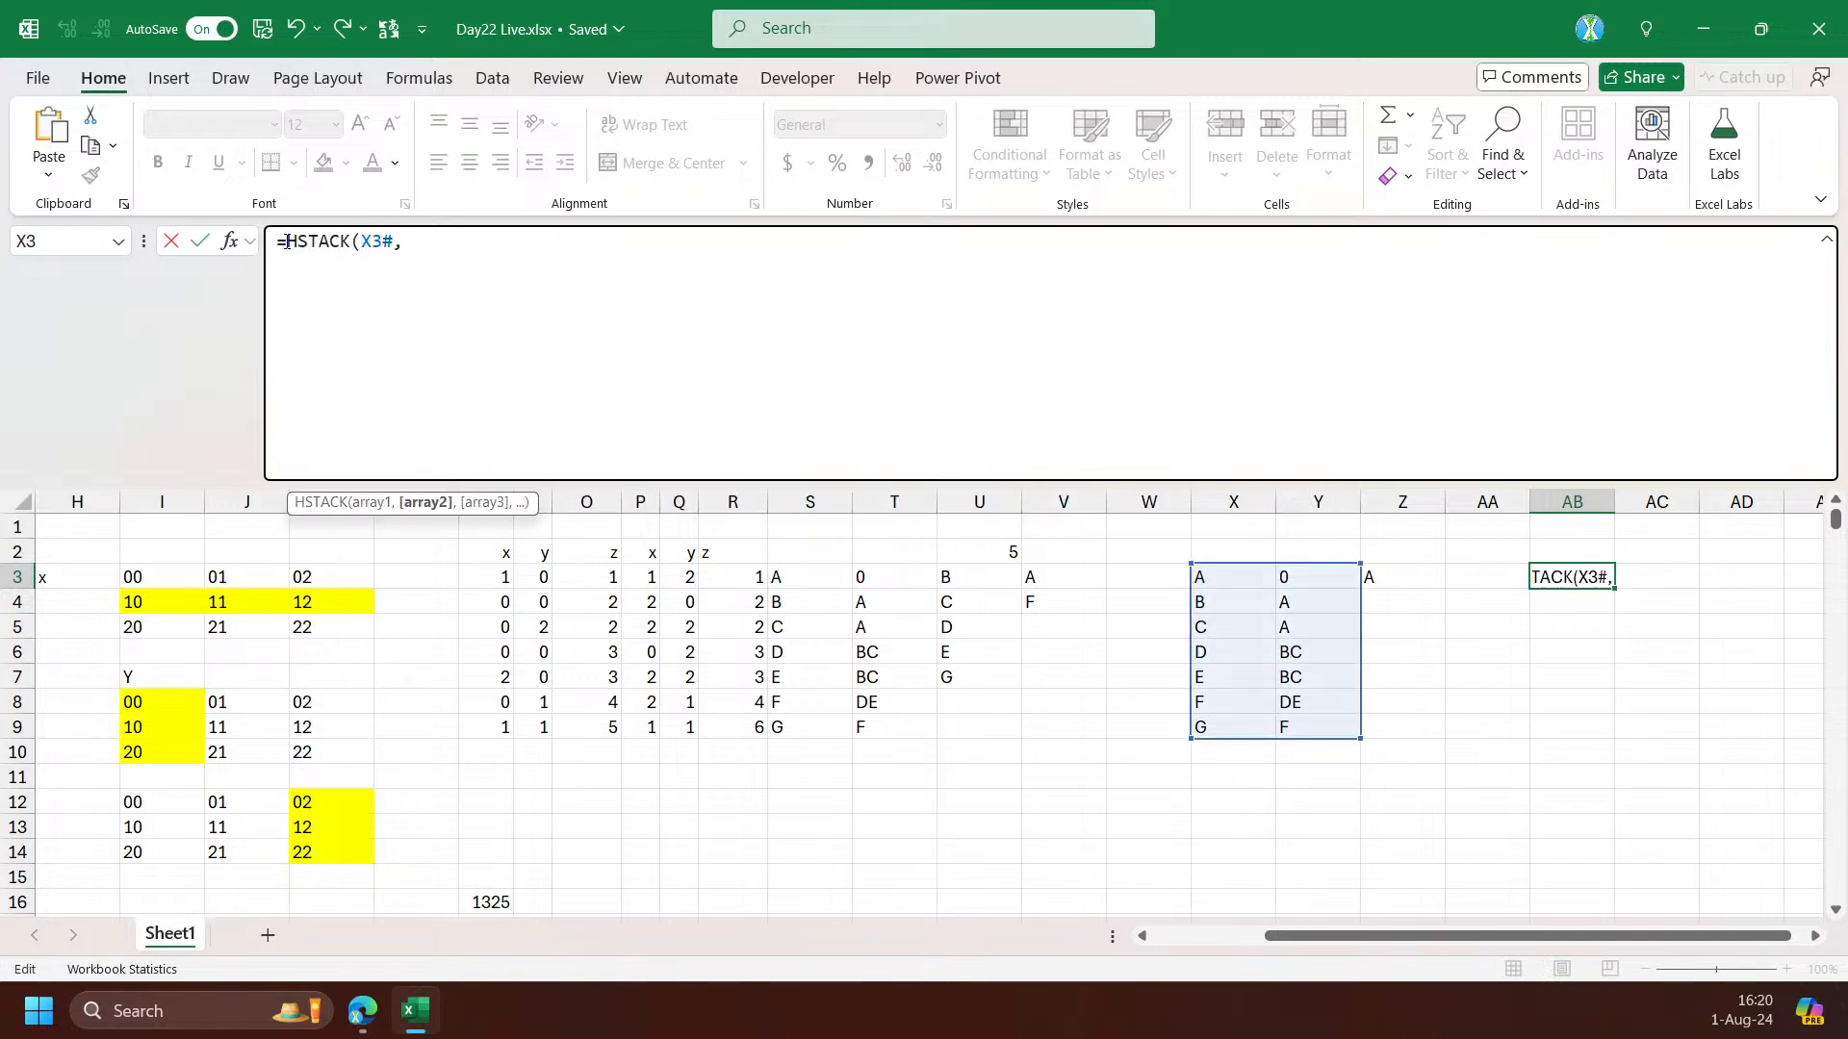
click(1052, 578)
text())
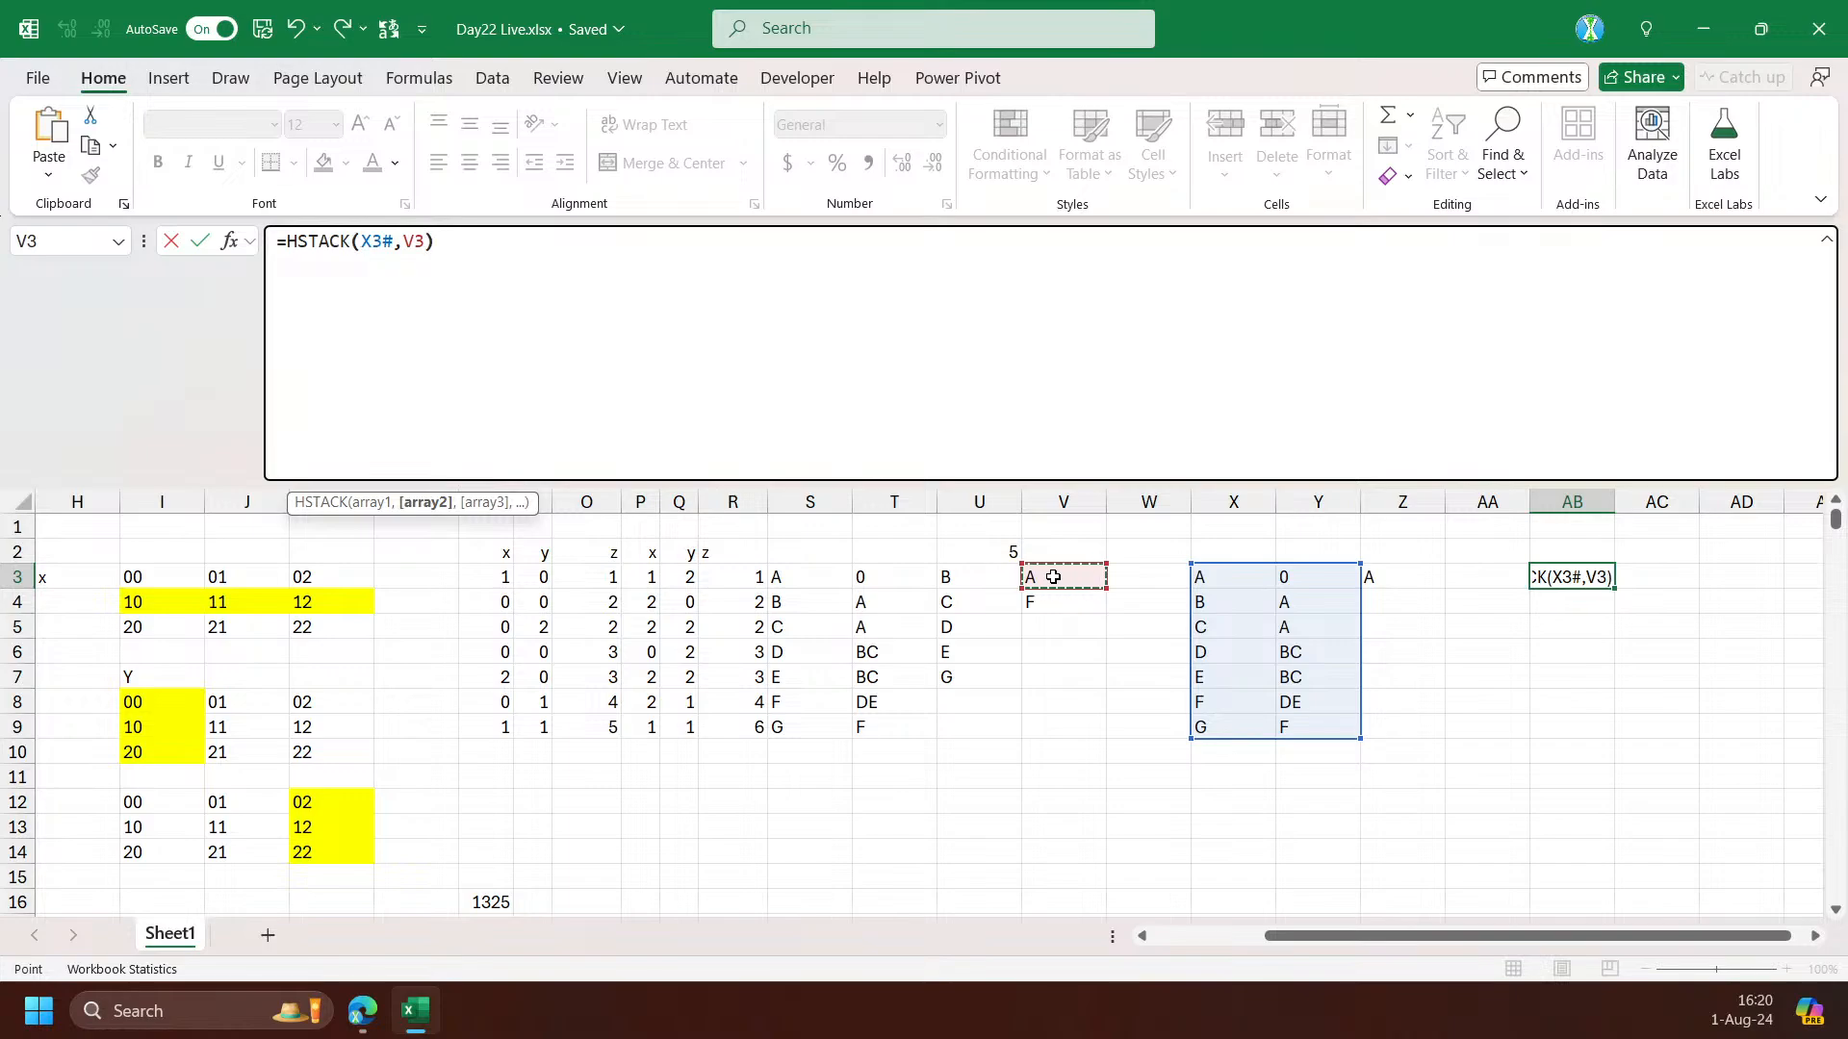
key(Return)
Examine the supporting bricks in AC3:AC9 against the removed brick in AD3
key(Up)
key(Right)
key(Right)
key(Right)
key(Right)
key(Right)
key(Right)
key(Right)
key(Right)
key(Right)
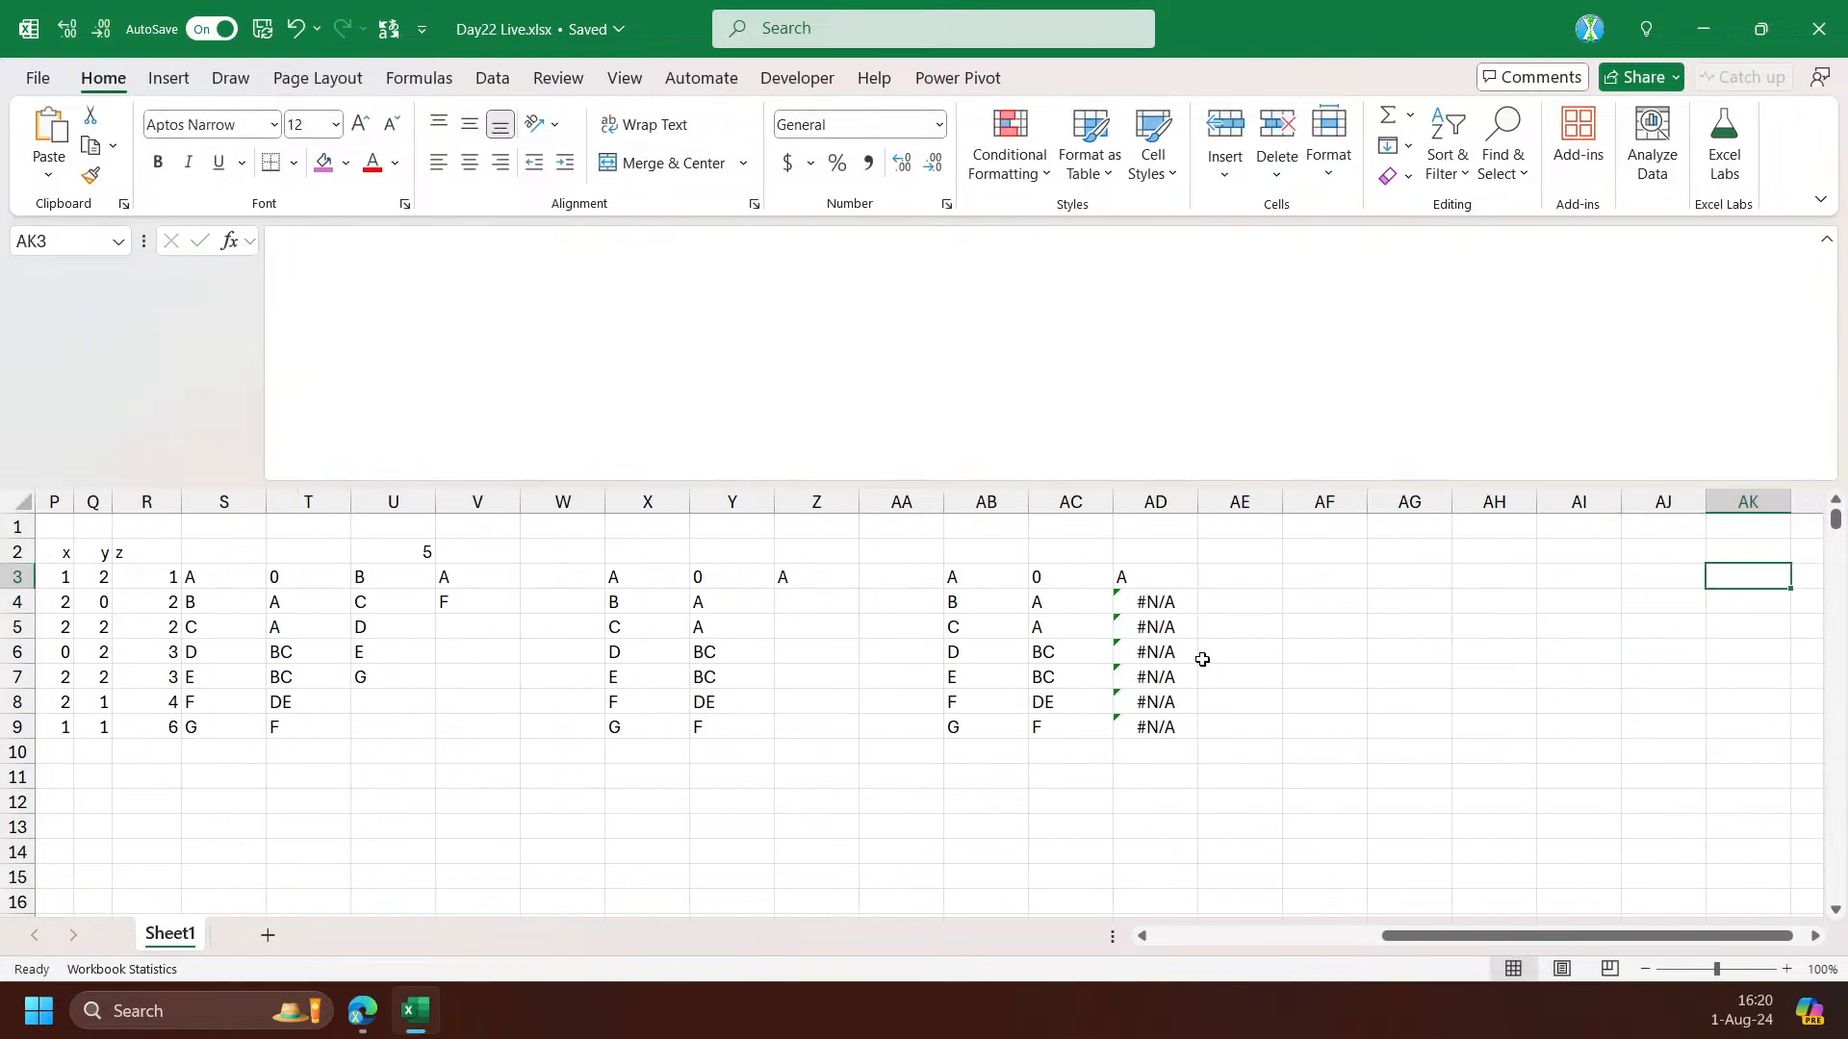
drag(1064, 583, 1059, 727)
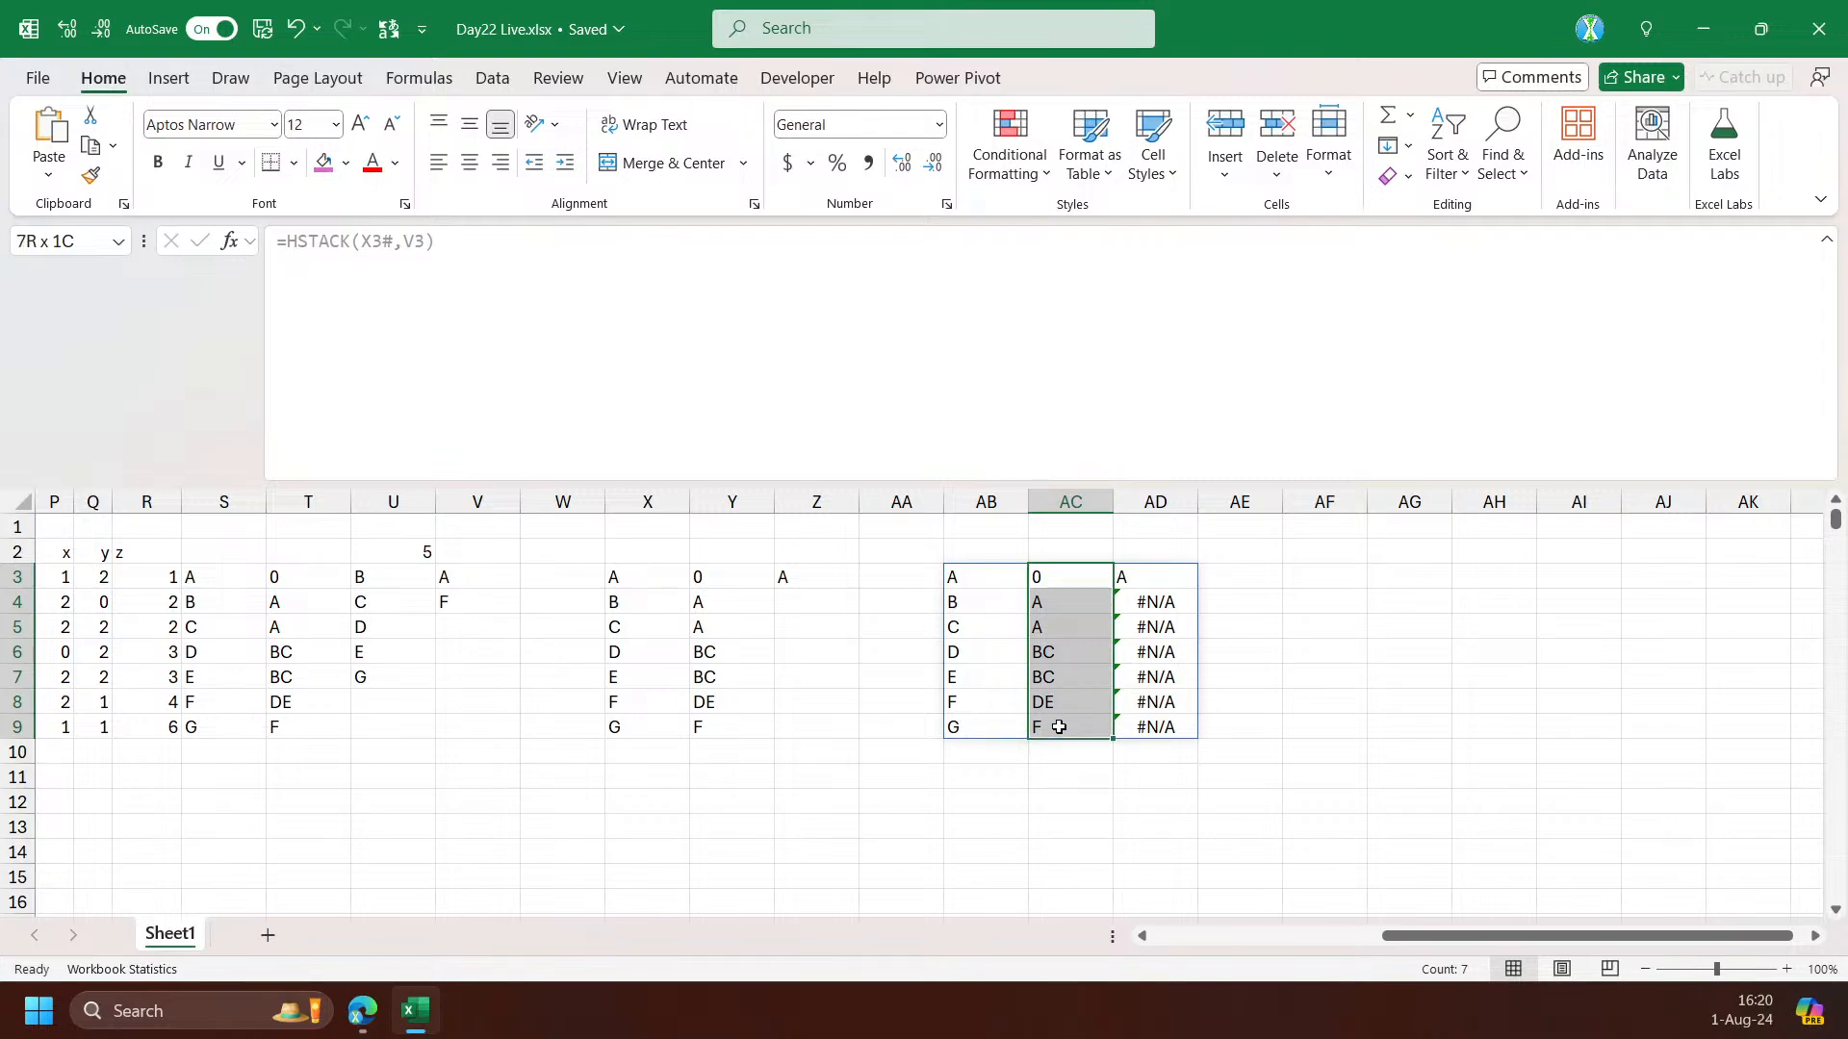
click(1135, 577)
drag(1071, 577, 1057, 733)
click(963, 575)
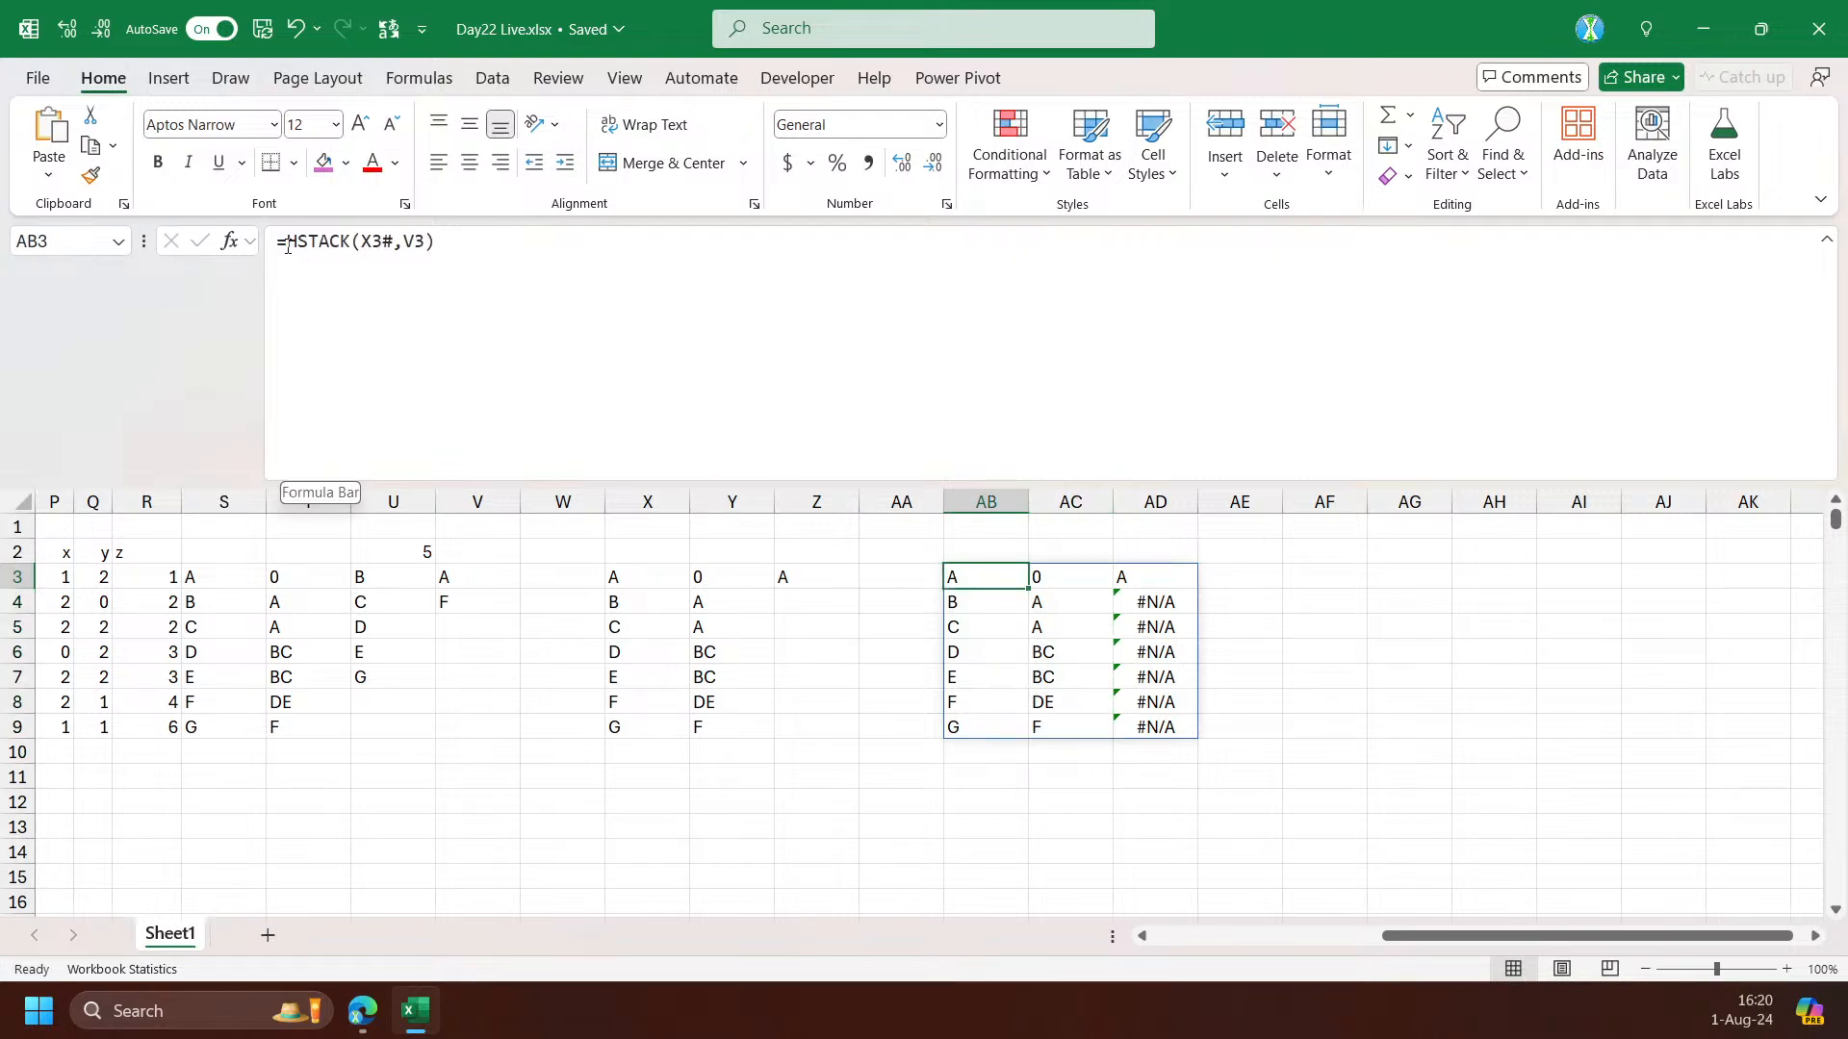
click(400, 294)
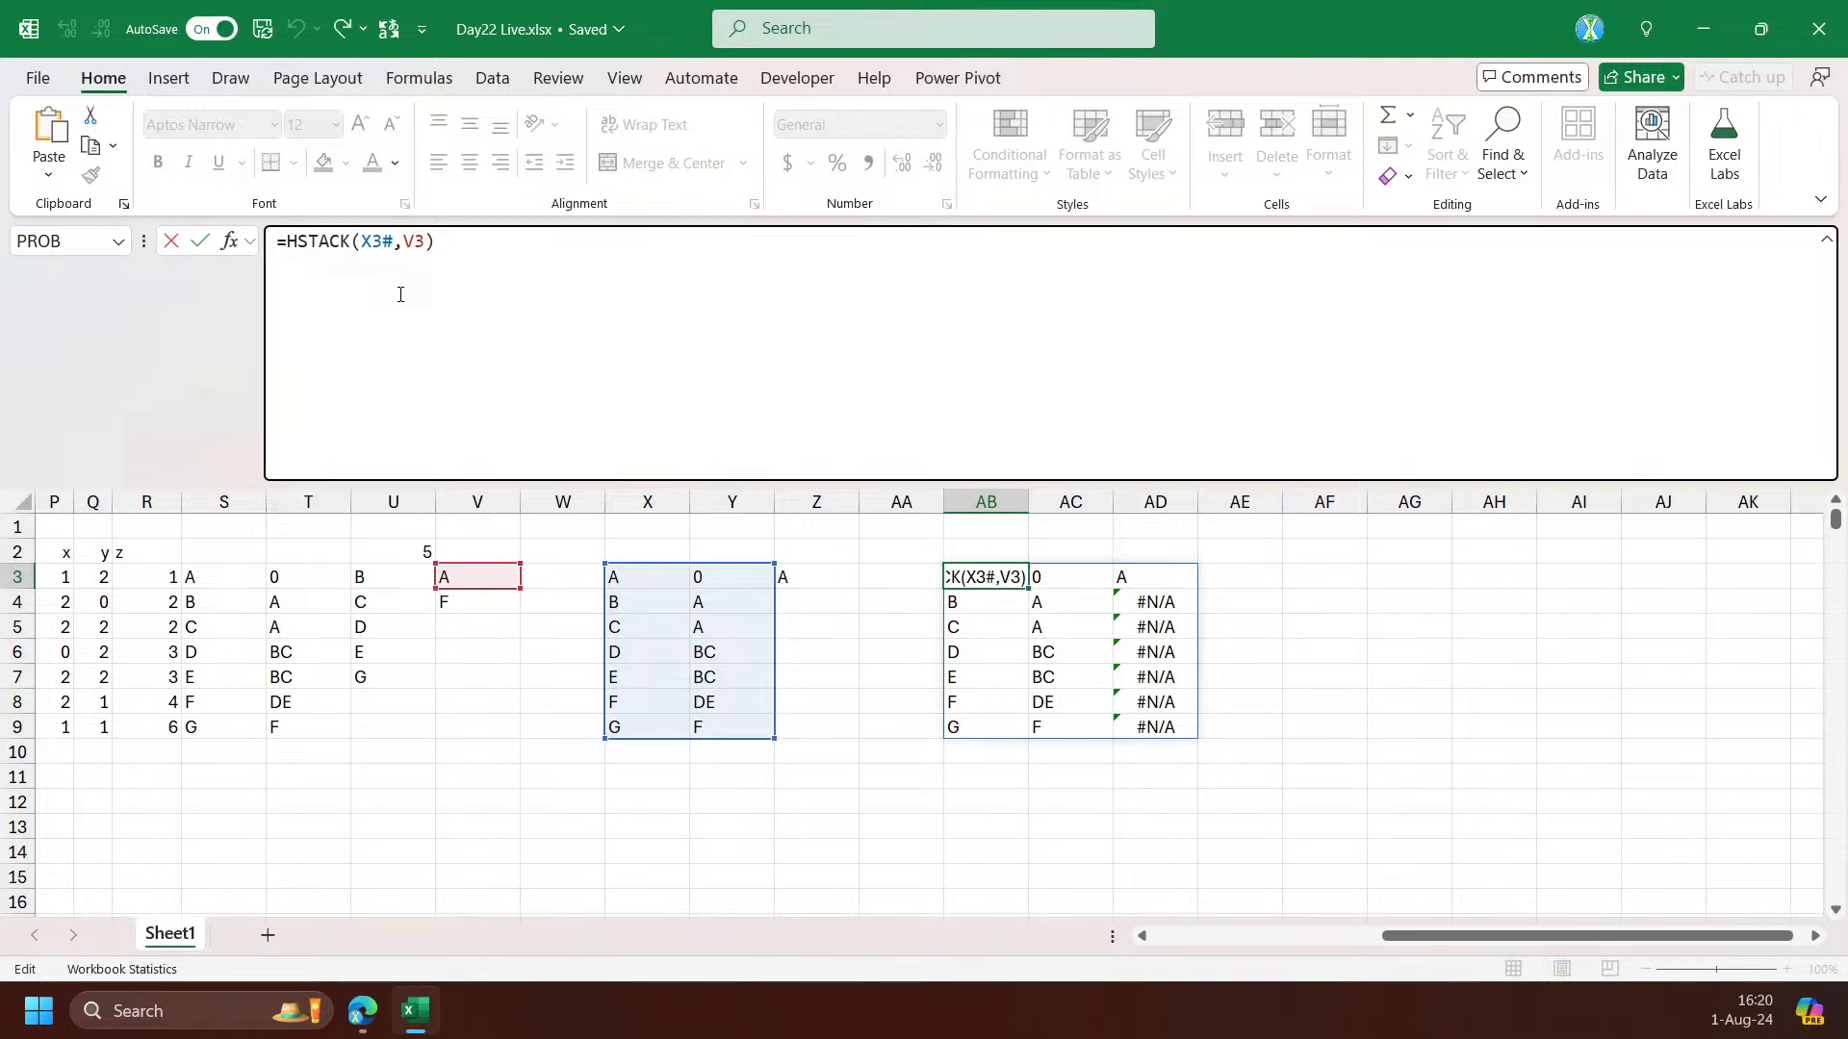
text(LET()
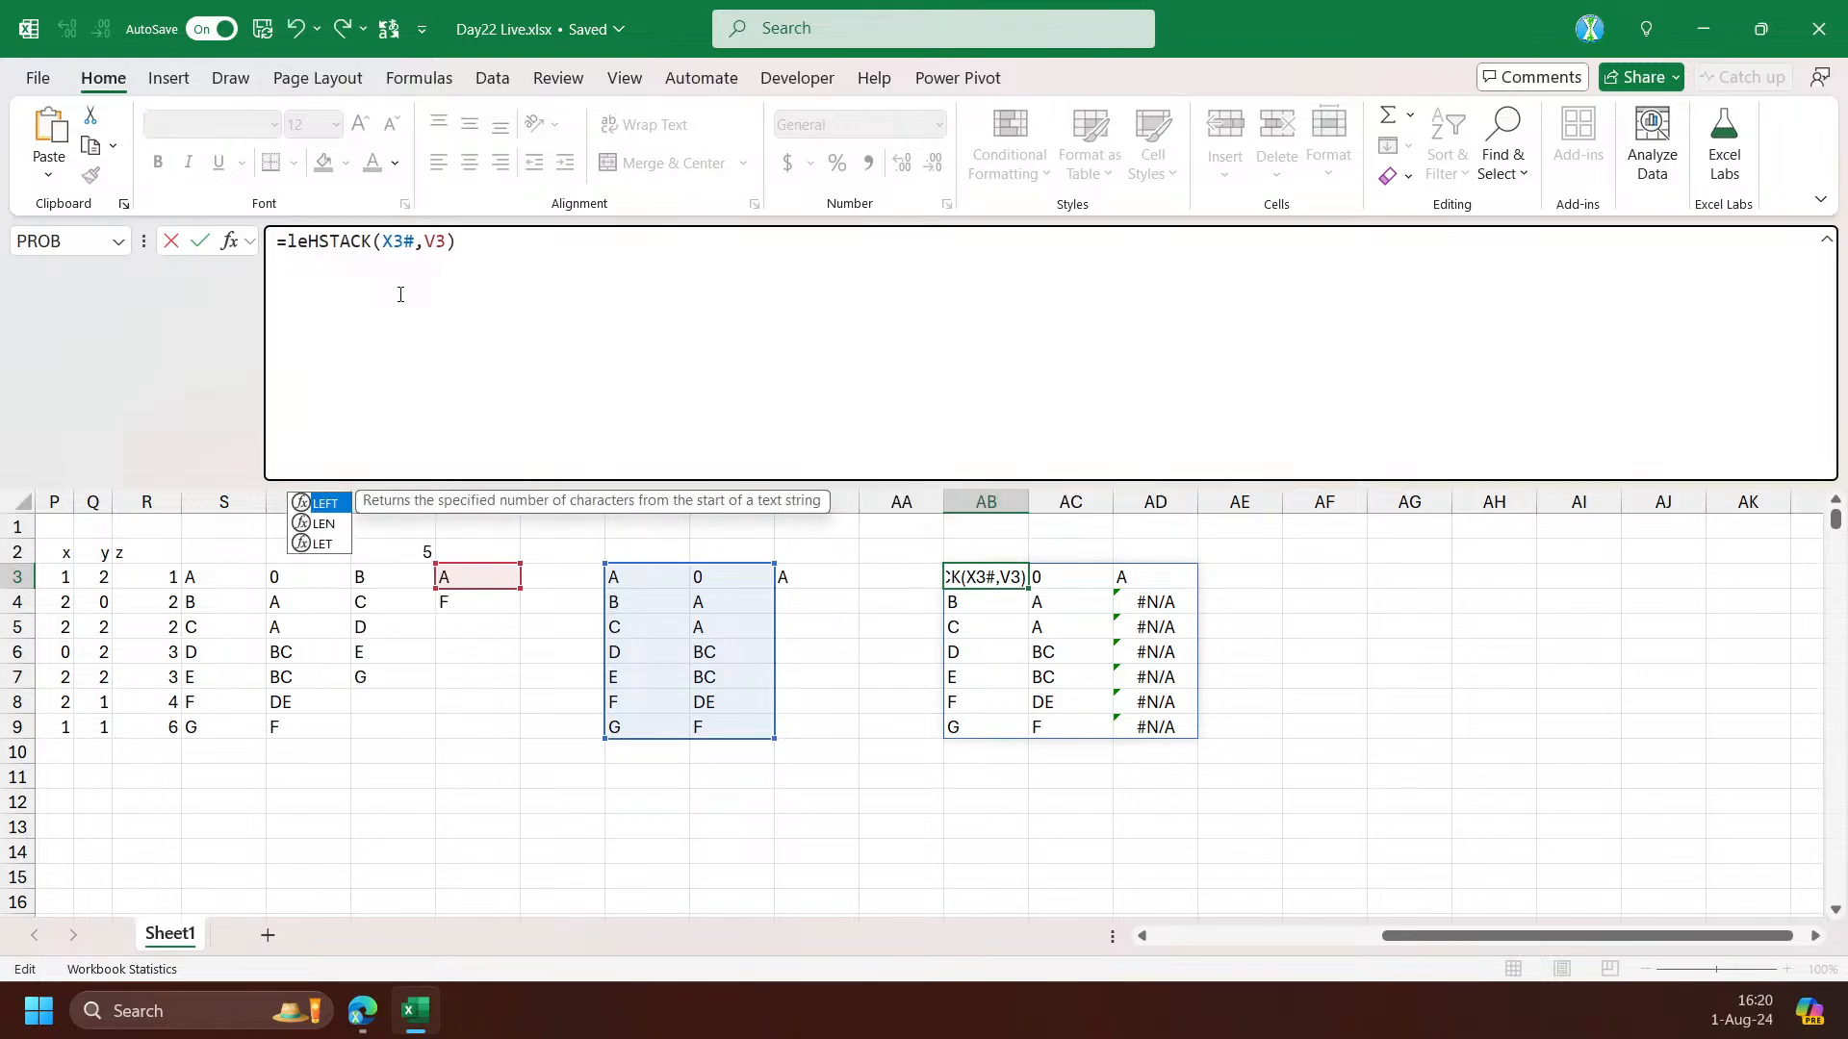
text(a,HSTACK(X3#)
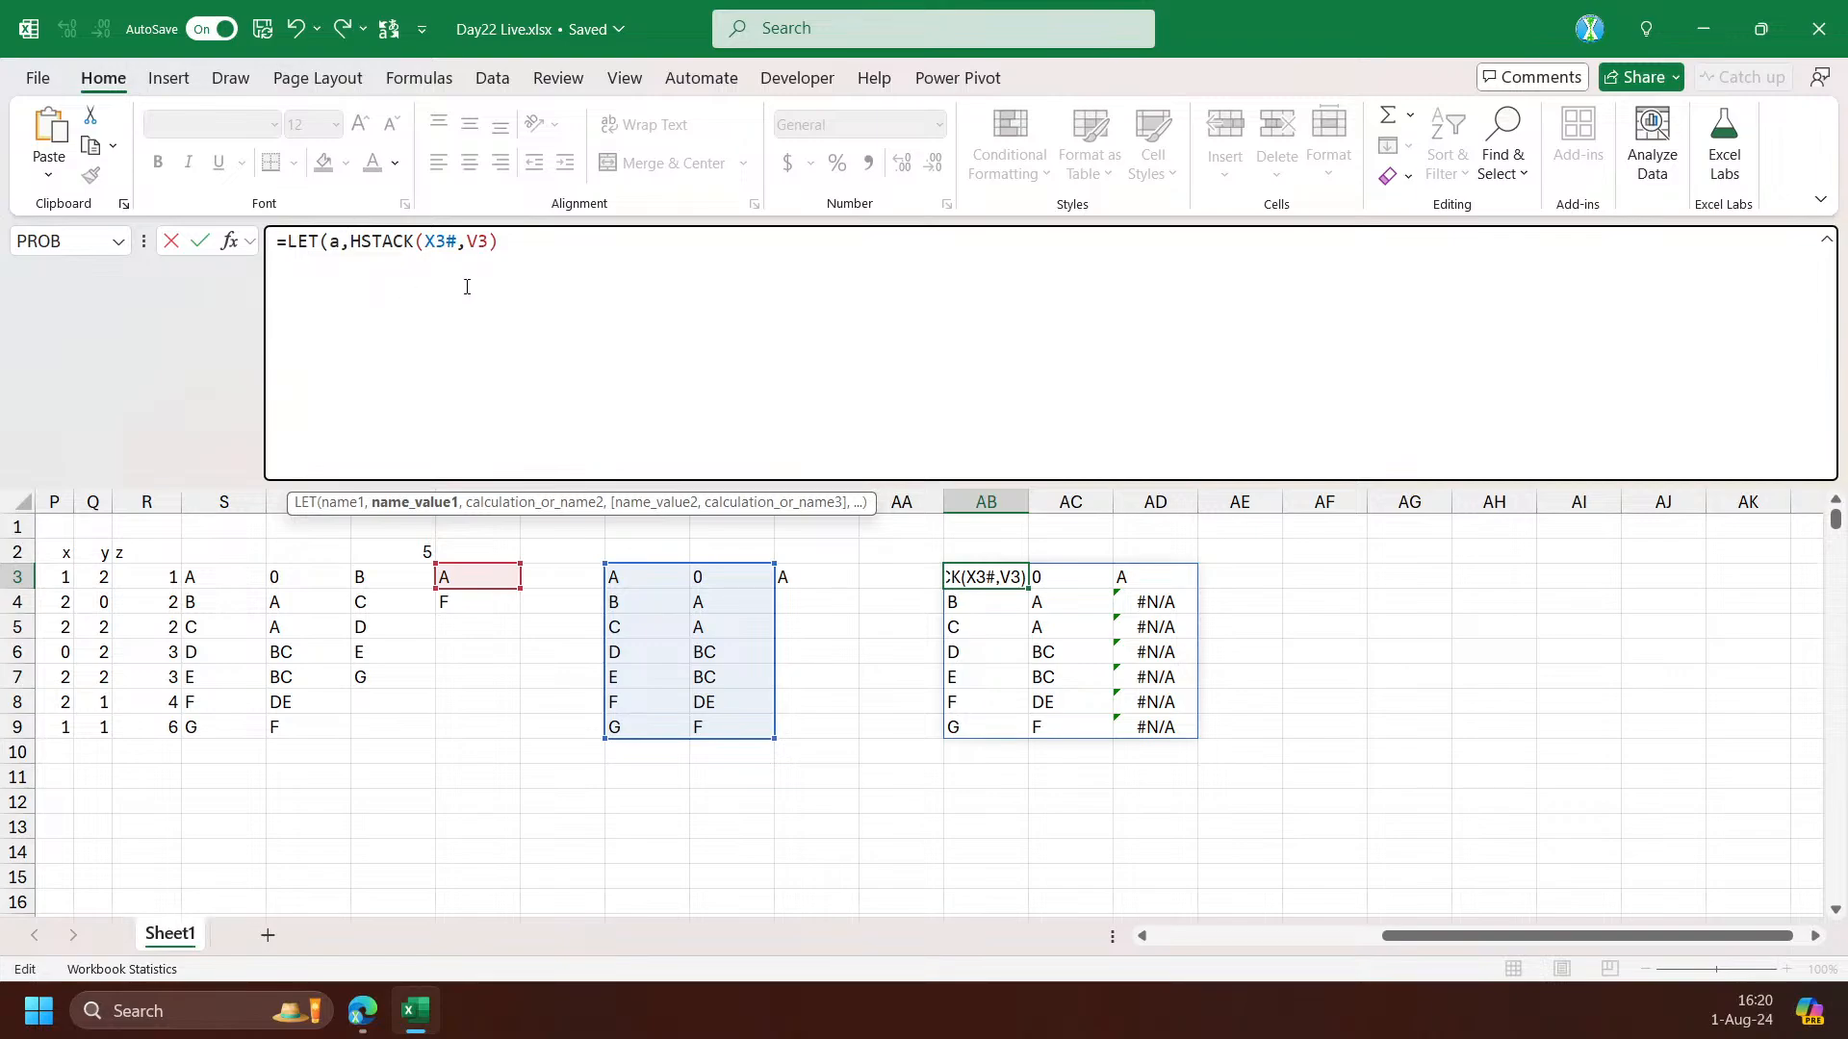
text(,V3),)
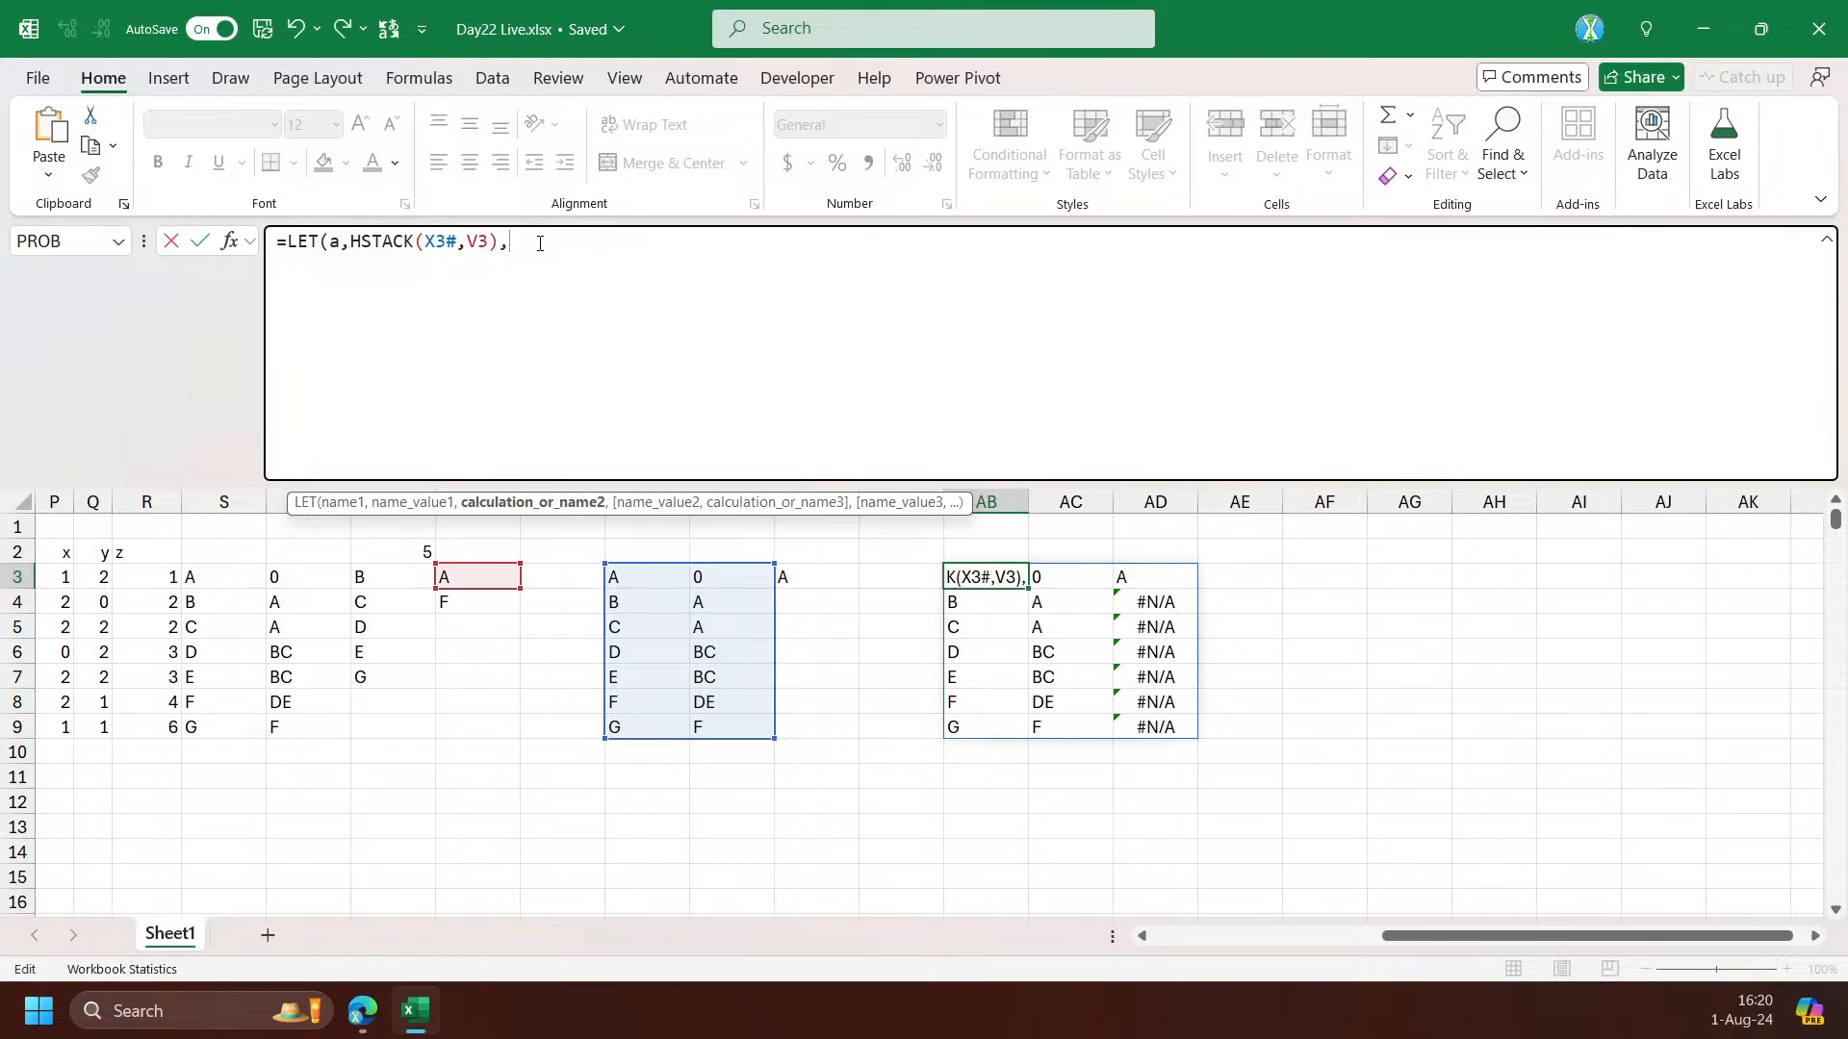
text(b,)
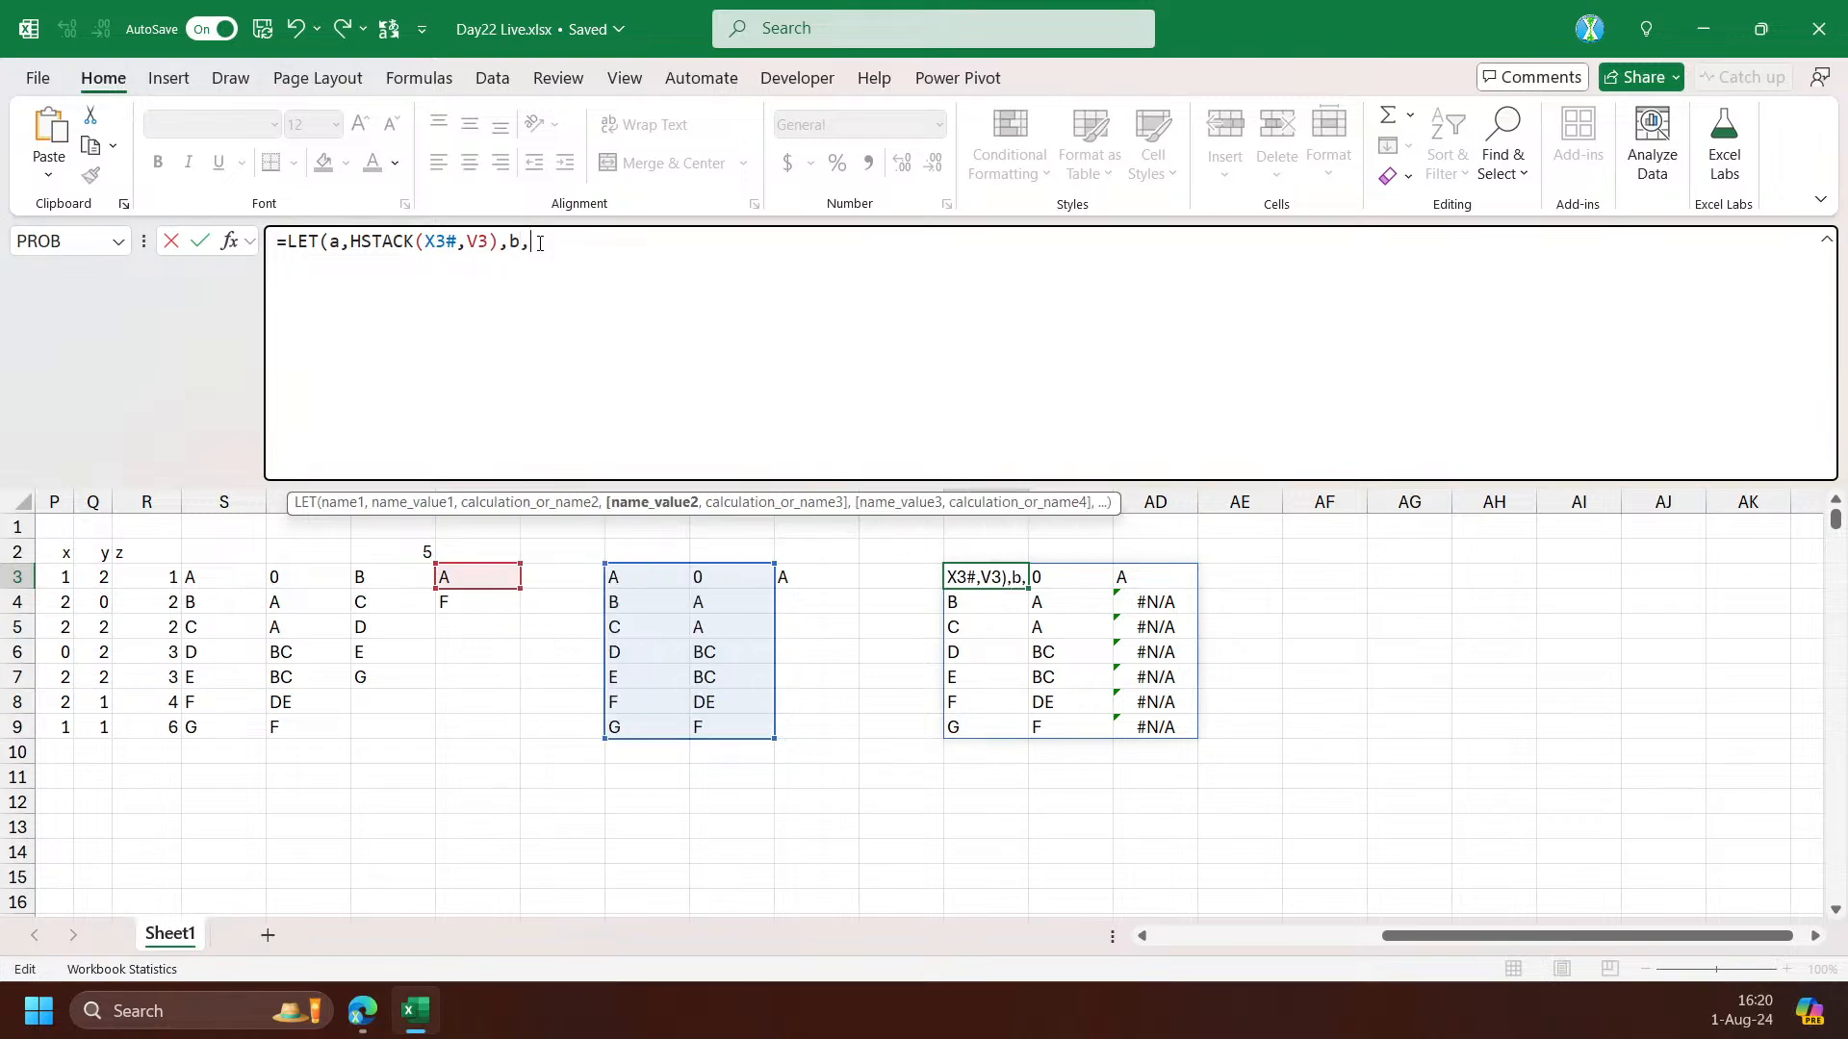
text(TAKE()
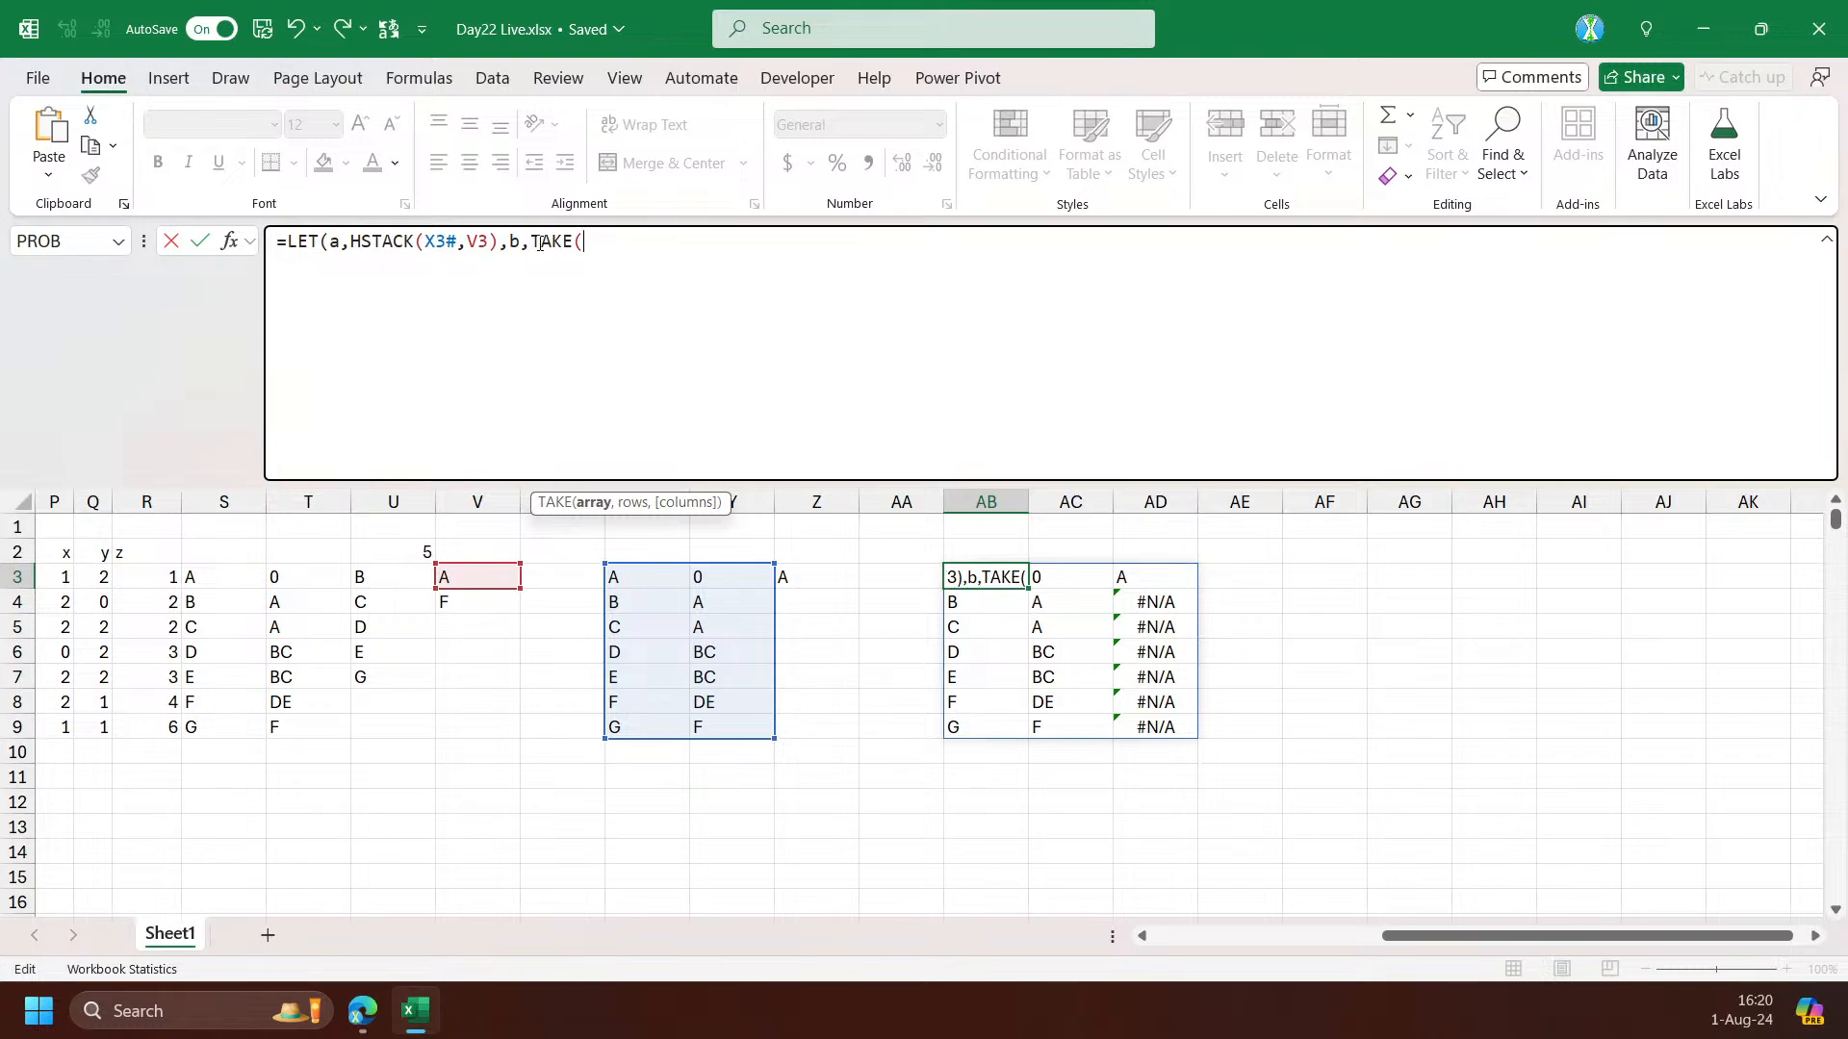
key(Escape)
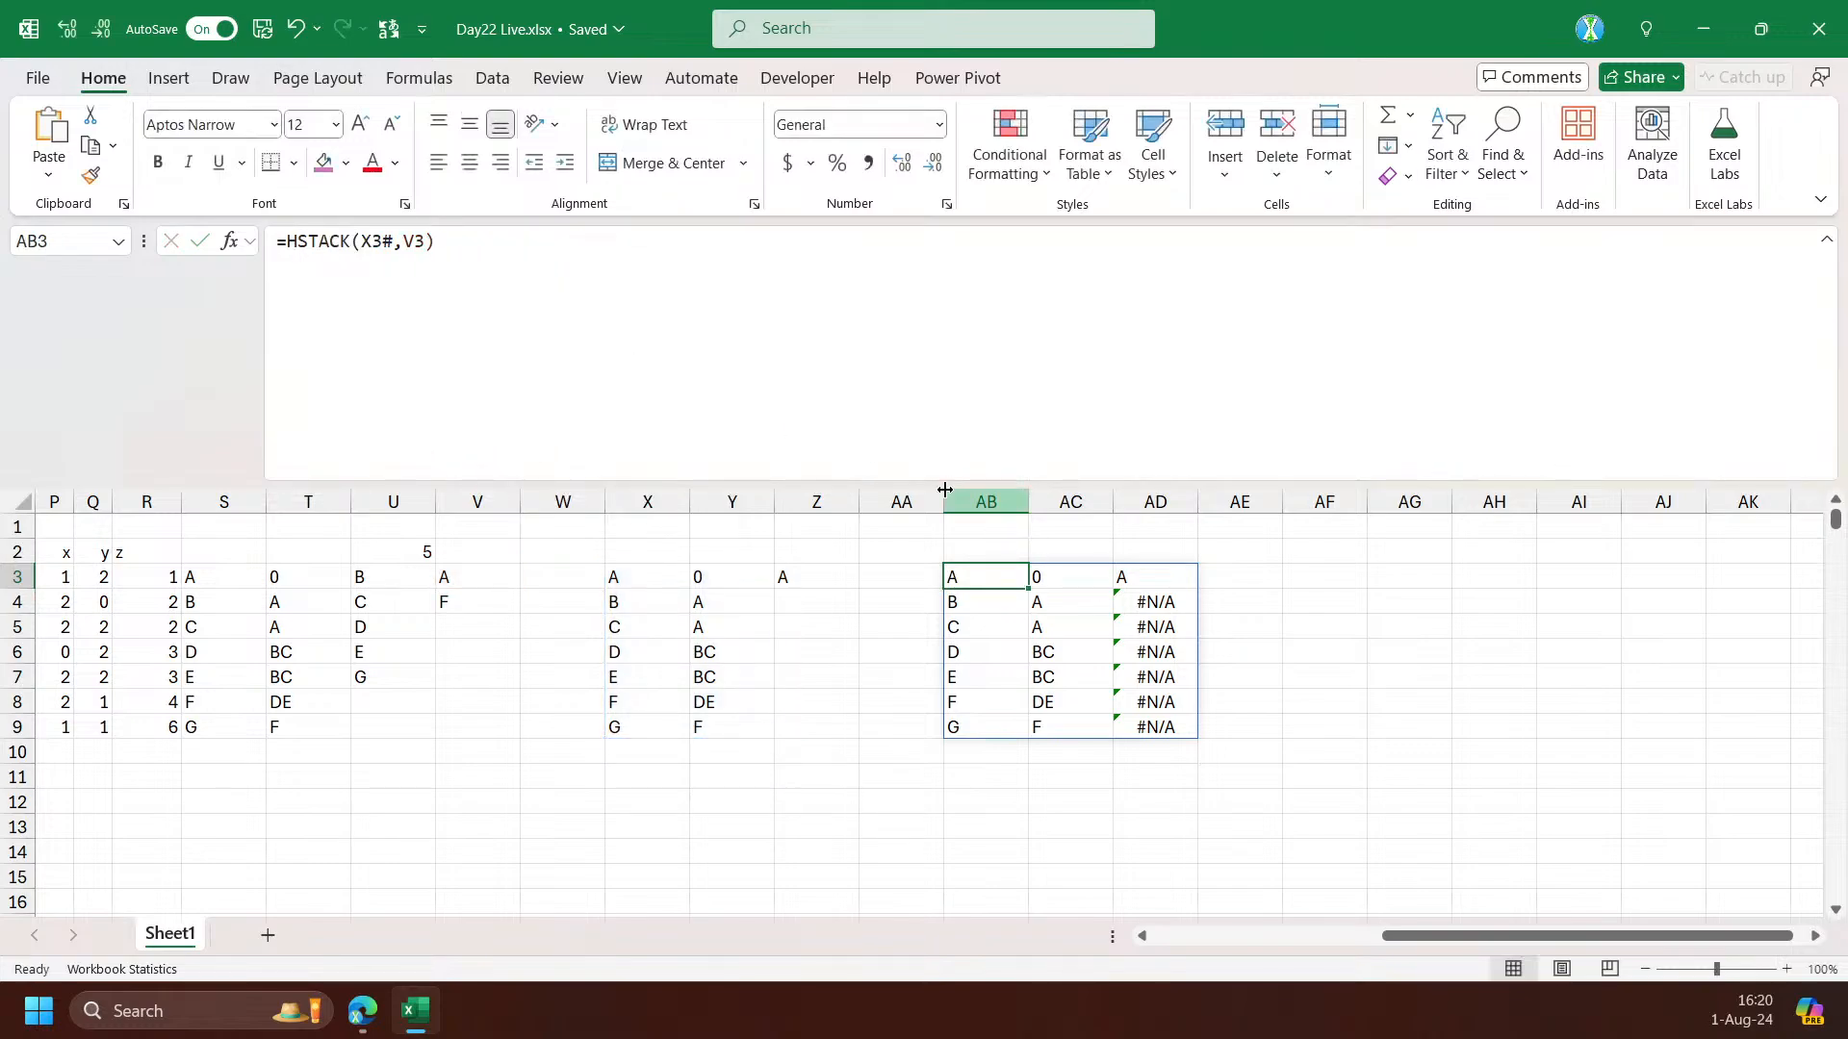
Wrap the AB3 formula in LET, naming the stack a and returning its second column as b: =LET(a,HSTACK(X3#,V3),b,INDEX(a,,2),b)
click(336, 308)
click(286, 241)
text(LET(a,)
text(,)
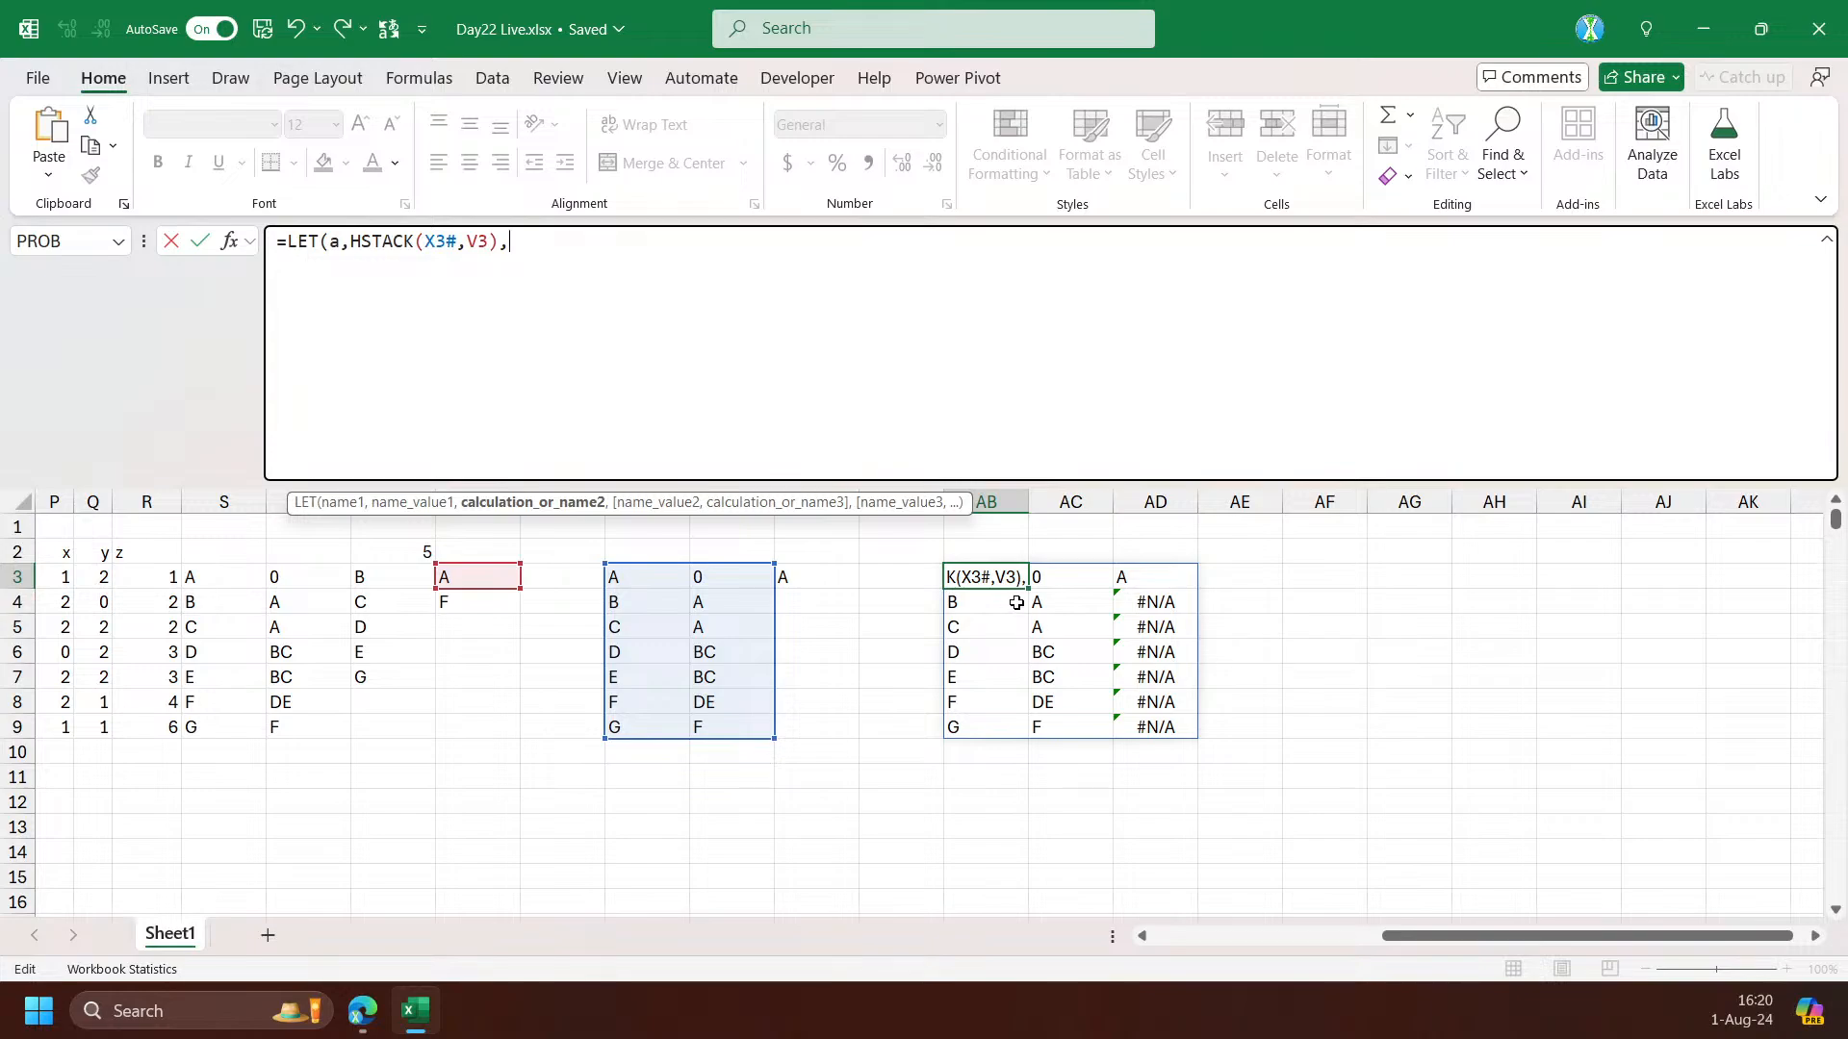
text(b,inde)
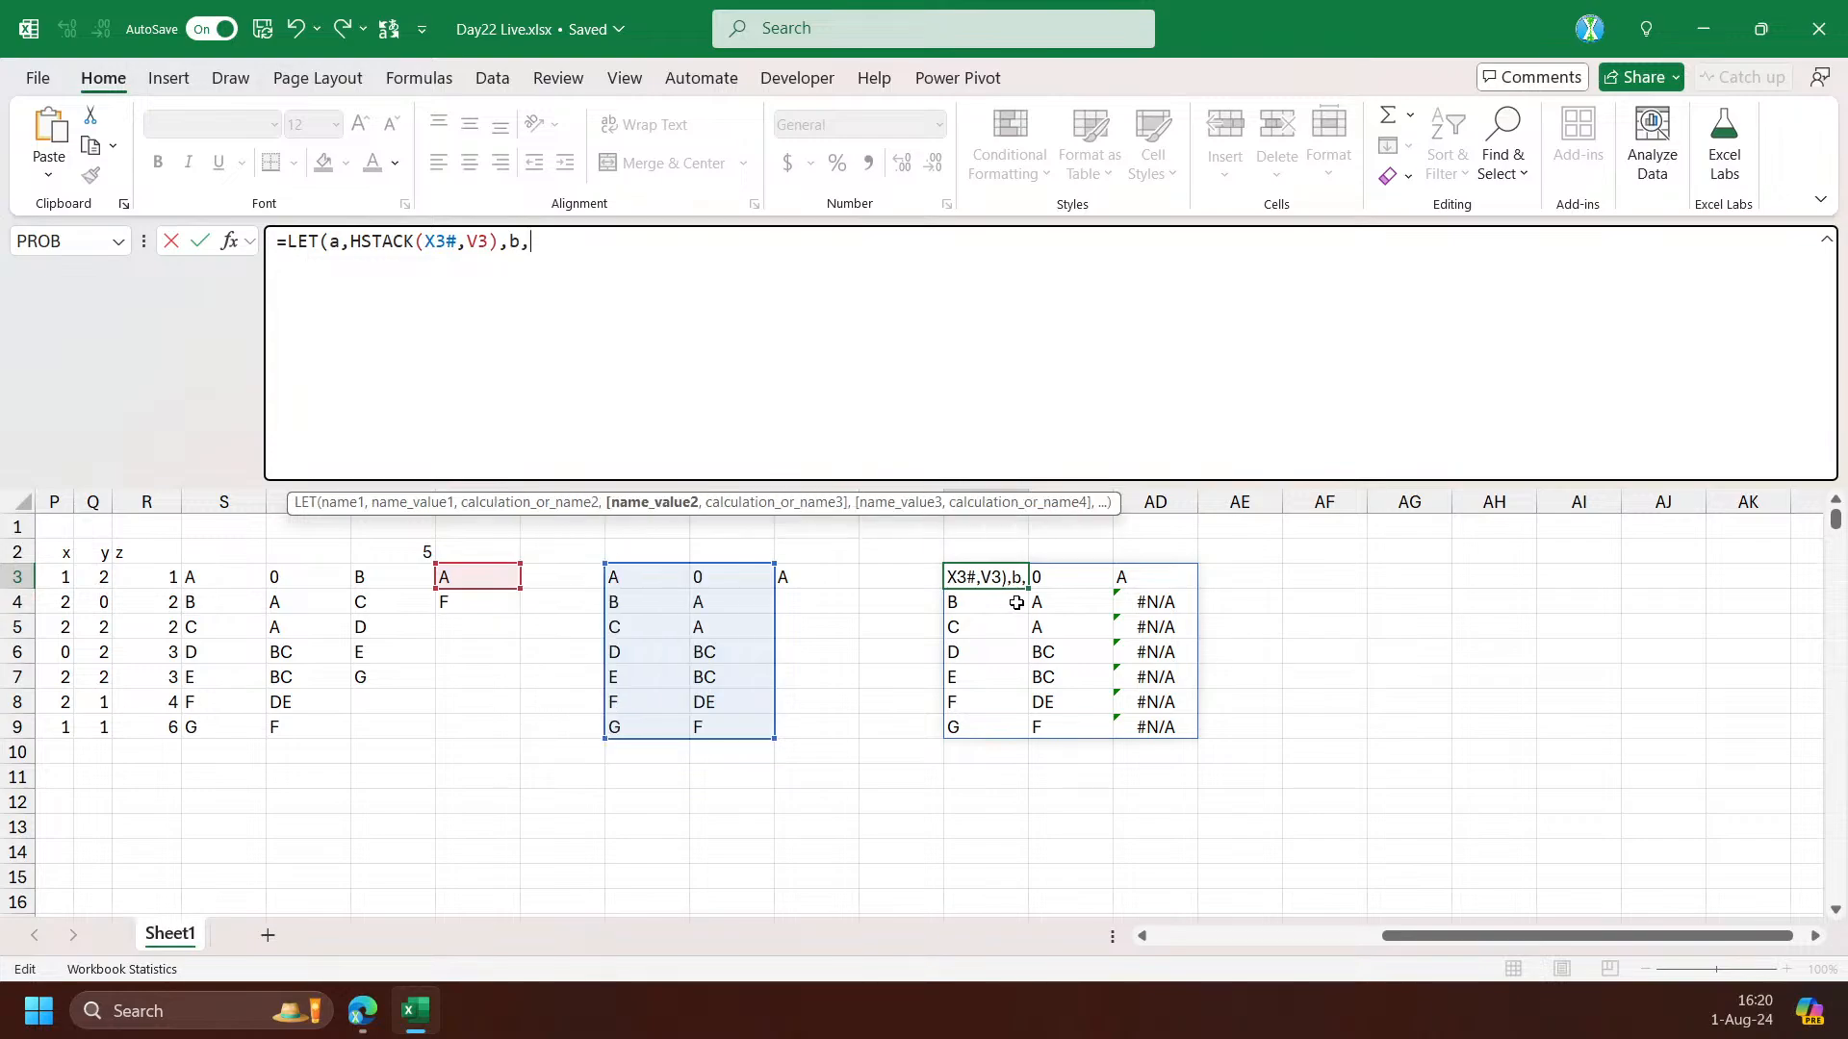
key(Tab)
text(a,,2)
key(BackSpace)
key(BackSpace)
text(,2),b)
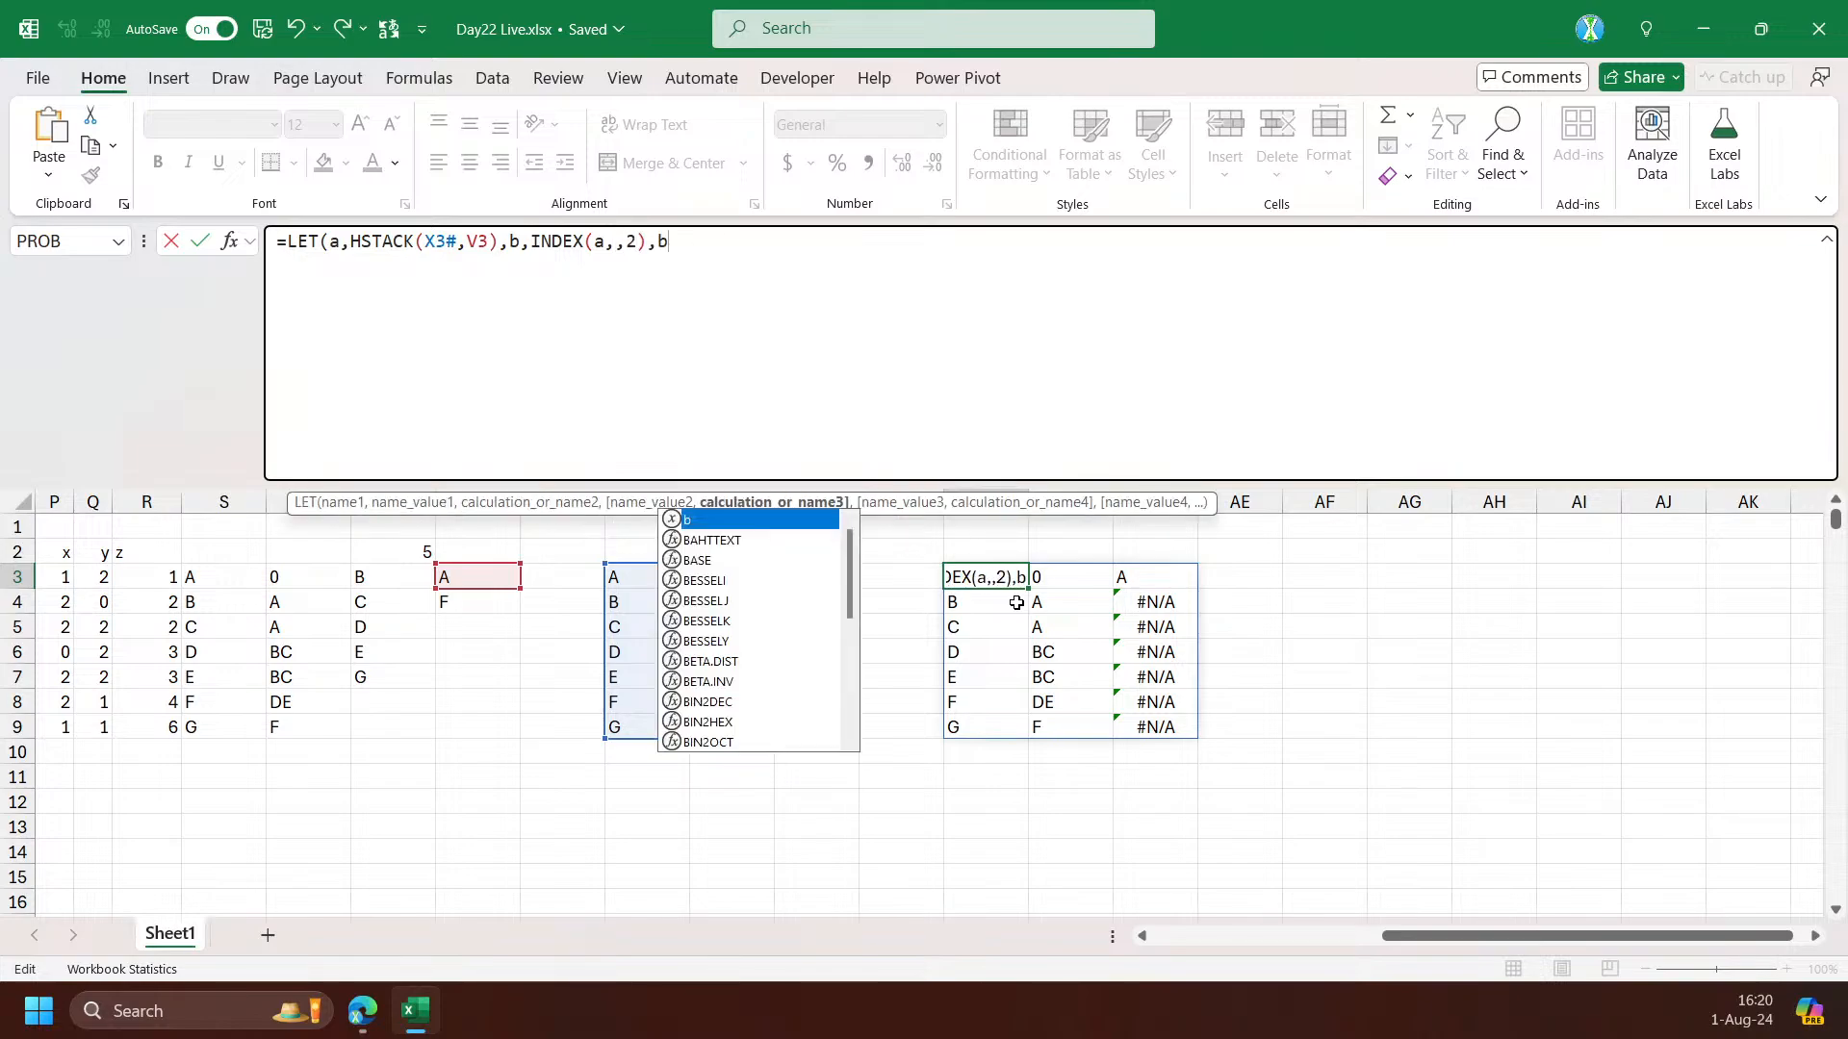
text())
key(shift+Return)
Add the variable c as INDEX(a,,3) to the AB3 LET formula and return c instead of b
click(985, 584)
click(666, 243)
double_click(665, 243)
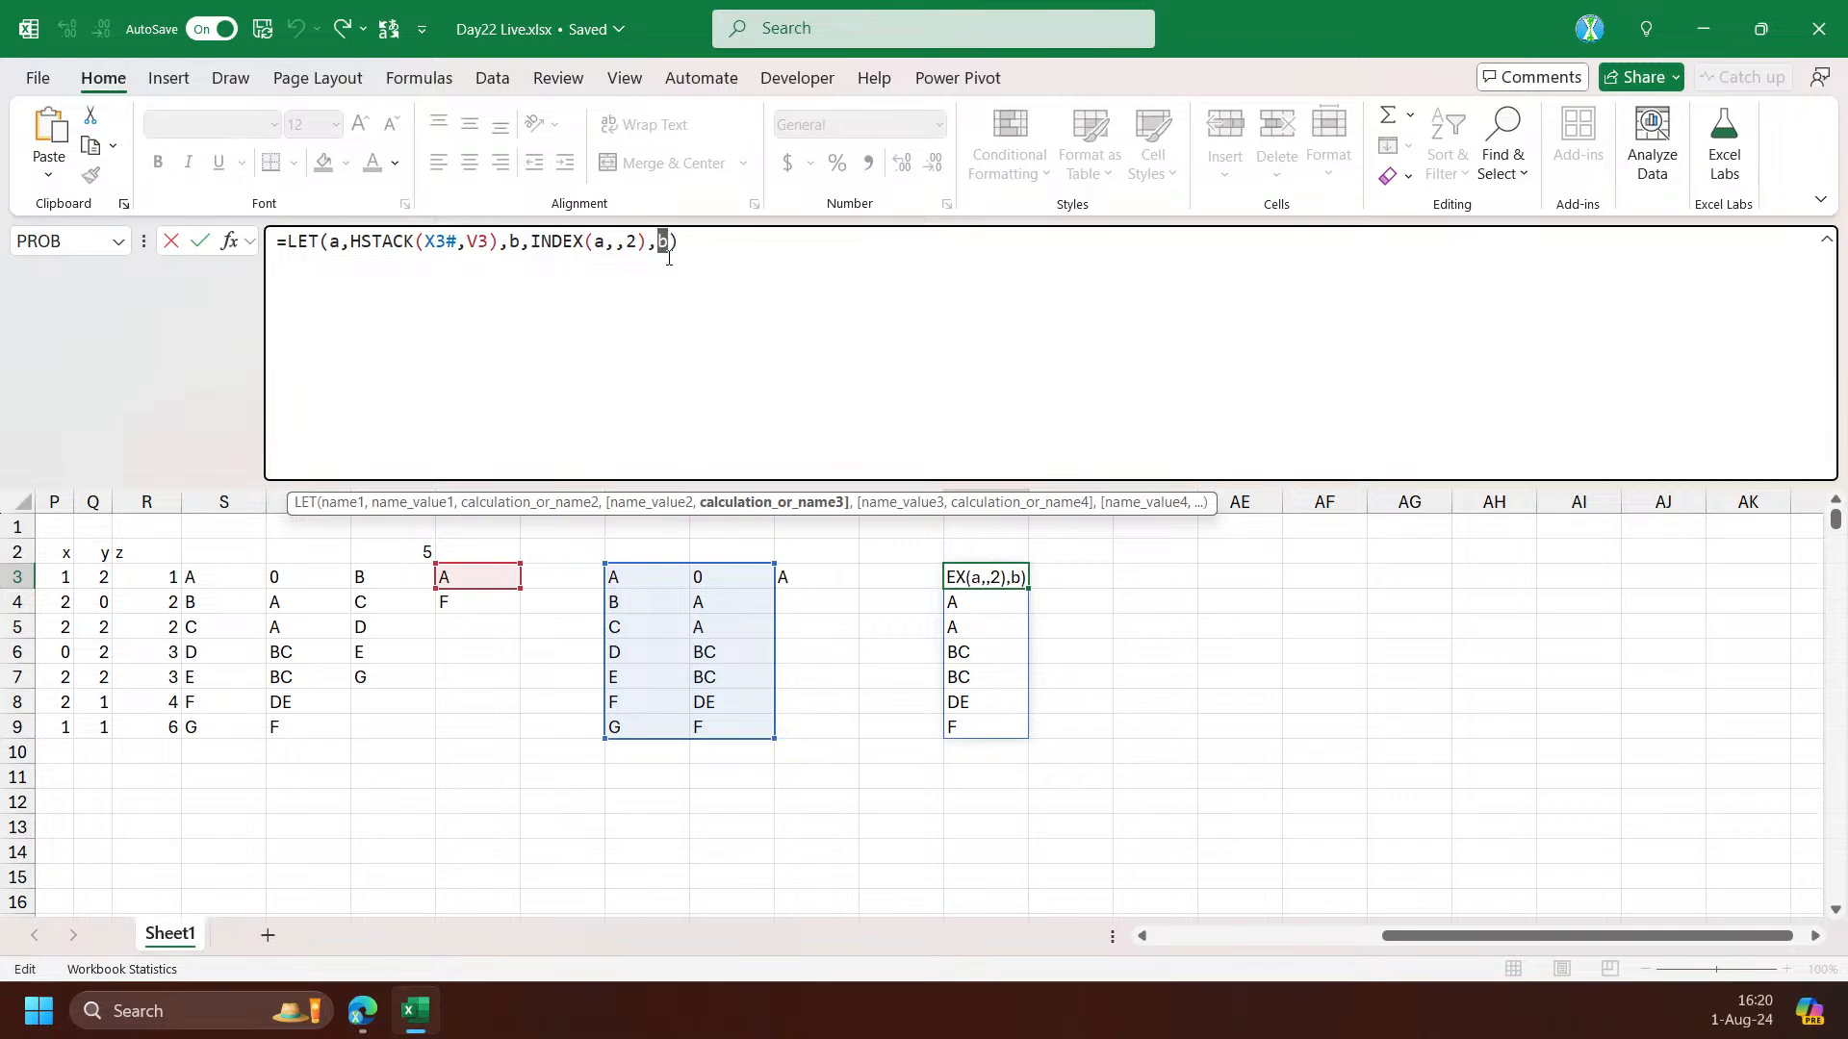
text(c,inde)
key(Tab)
text(a,,3))
key(Return)
key(Return)
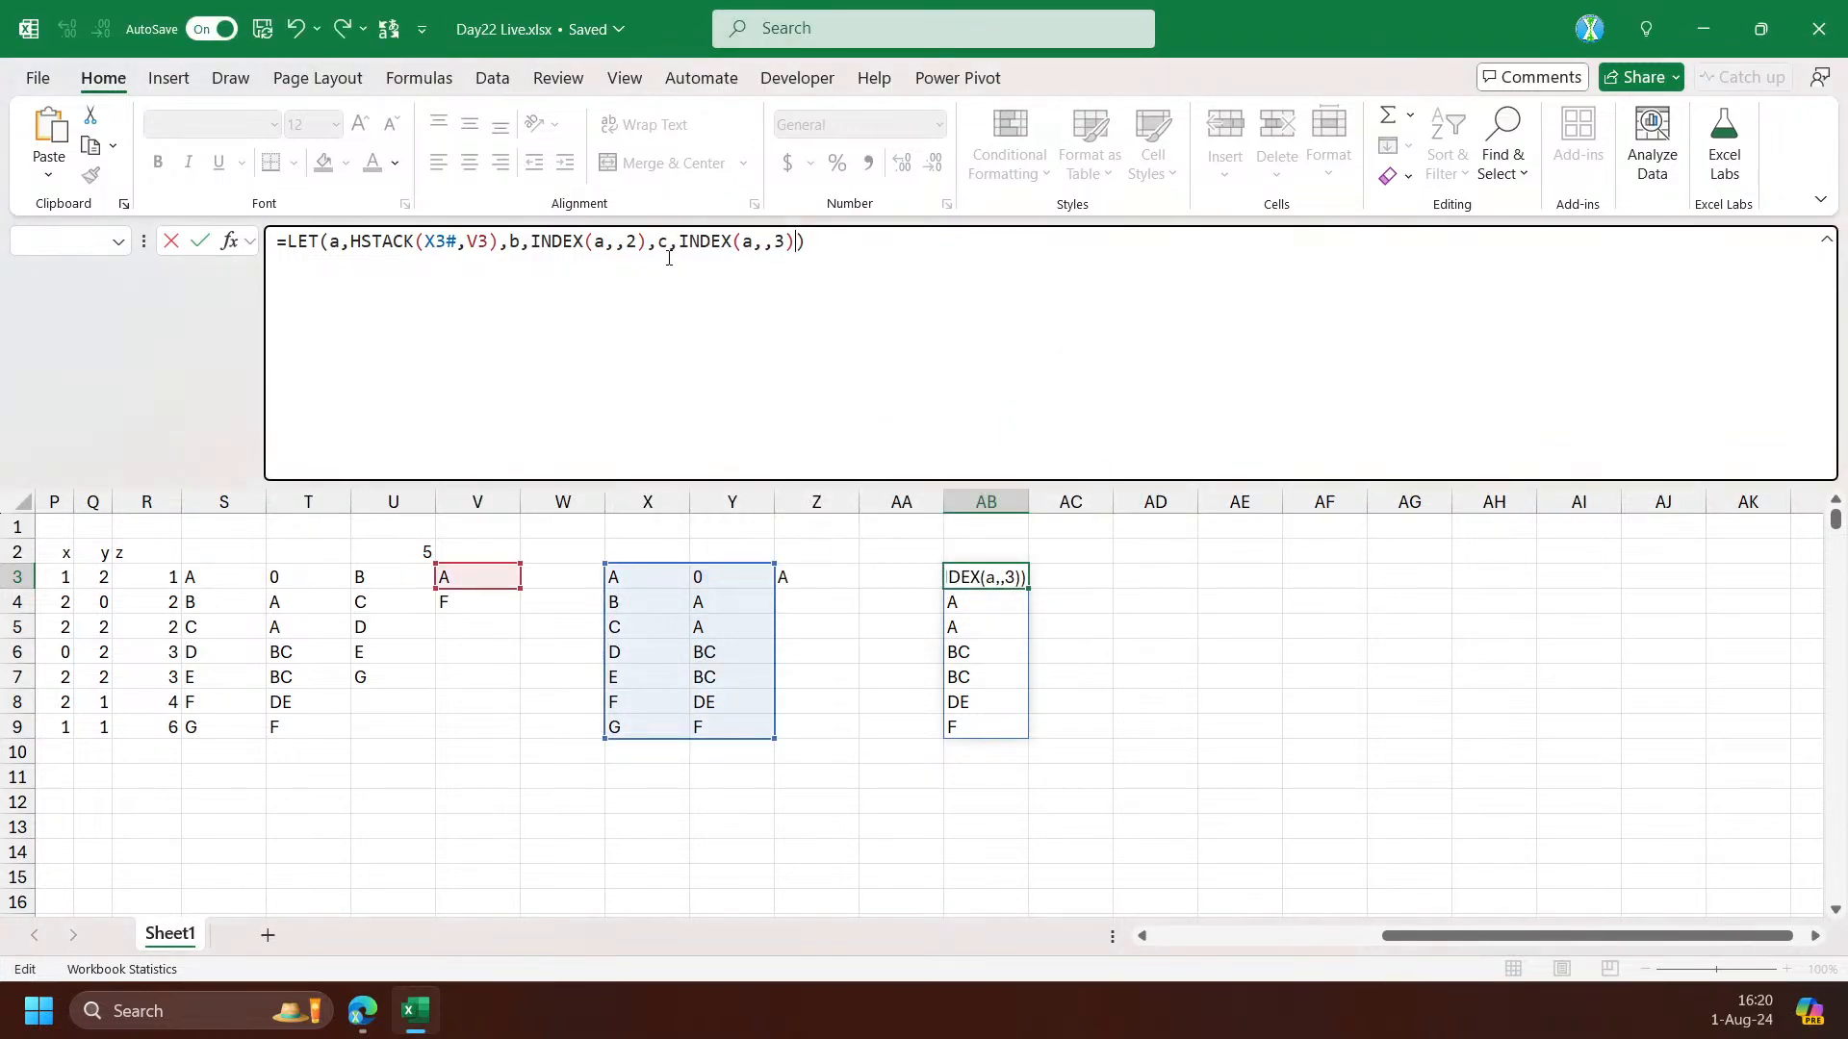
key(Left)
text(,c)
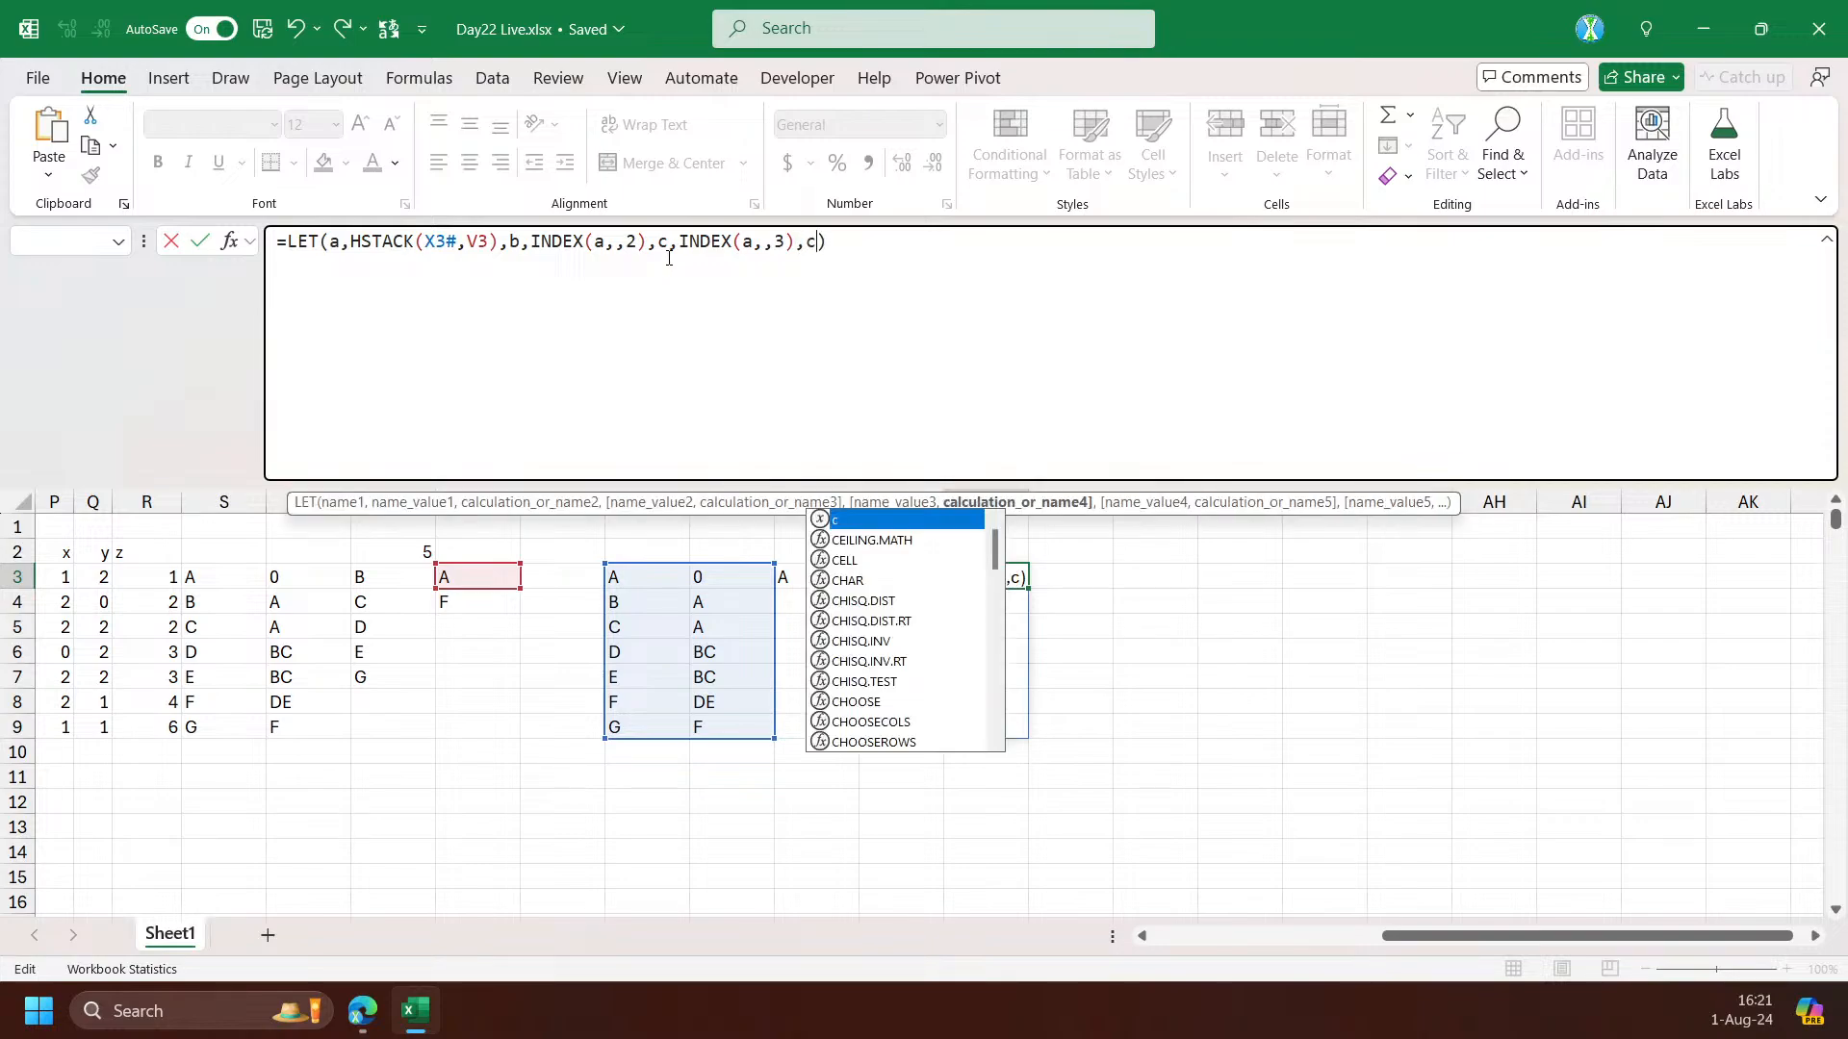
key(Return)
key(Up)
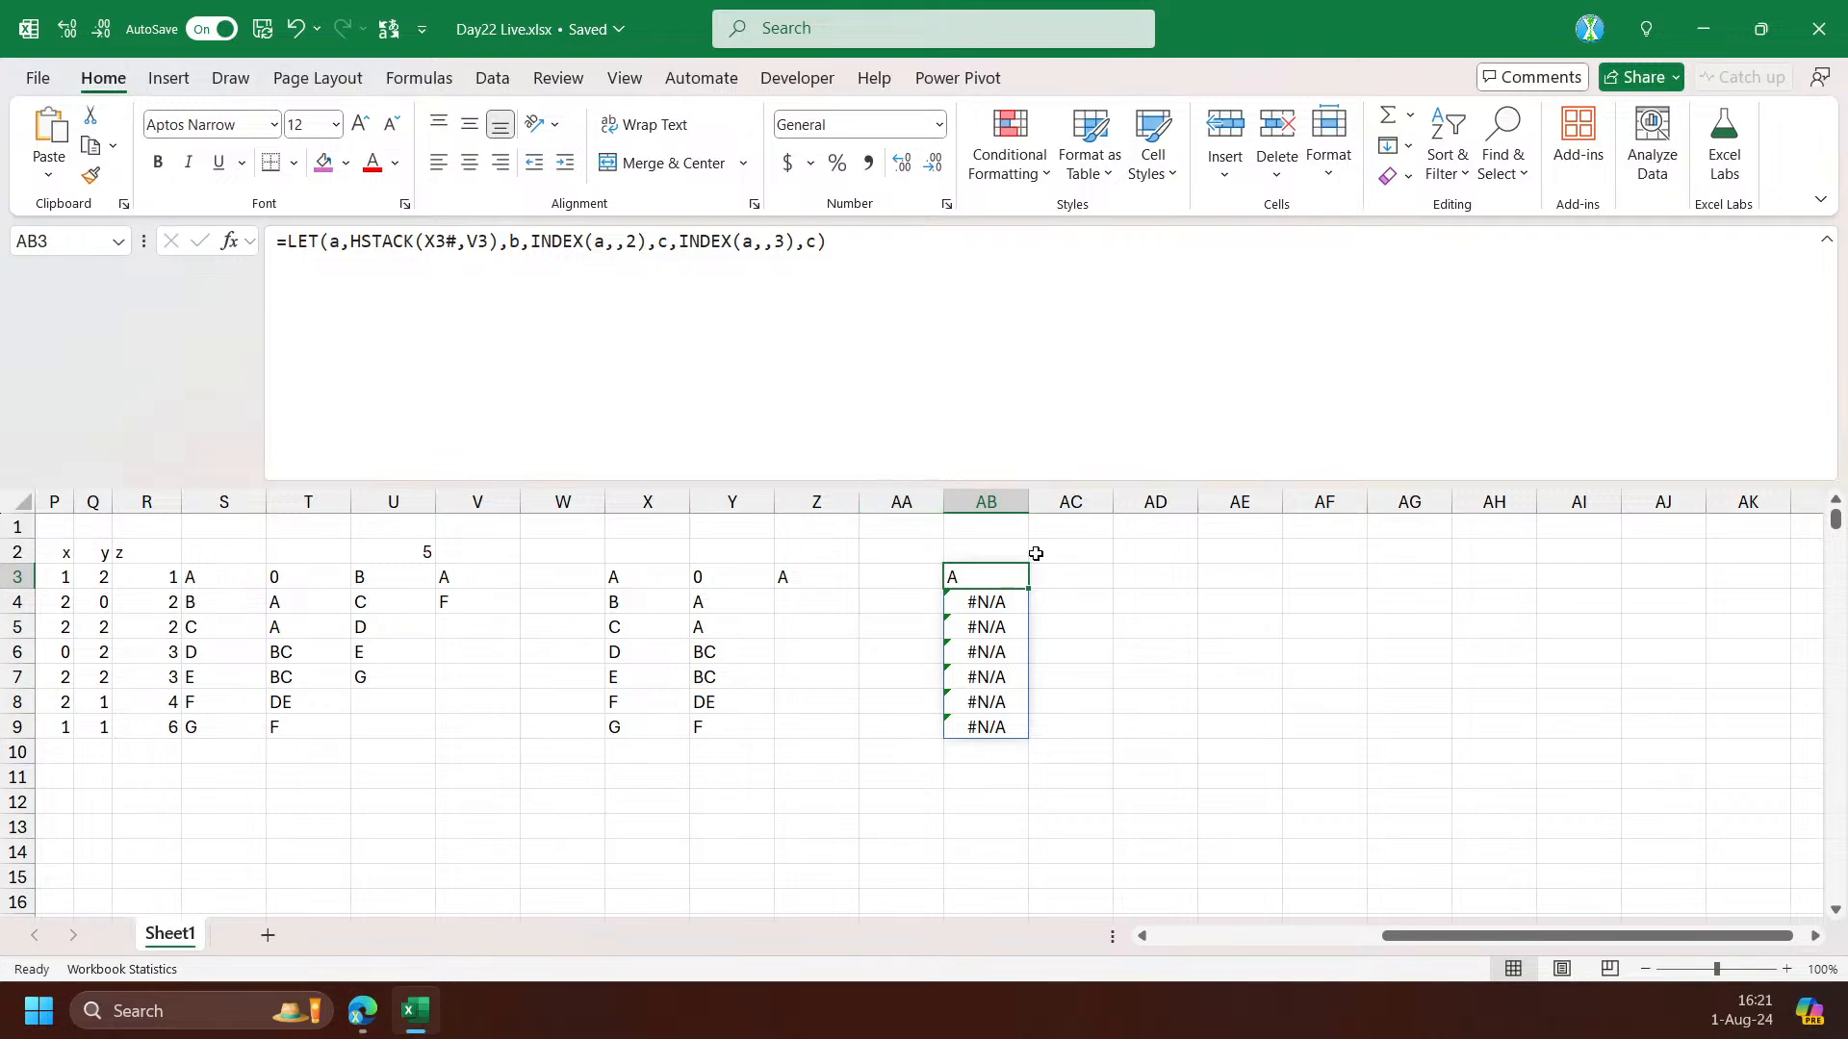
Wrap the c definition in AB3 as TOCOL(INDEX(a,,3),3) to drop the error values below the brick
drag(1001, 602, 994, 728)
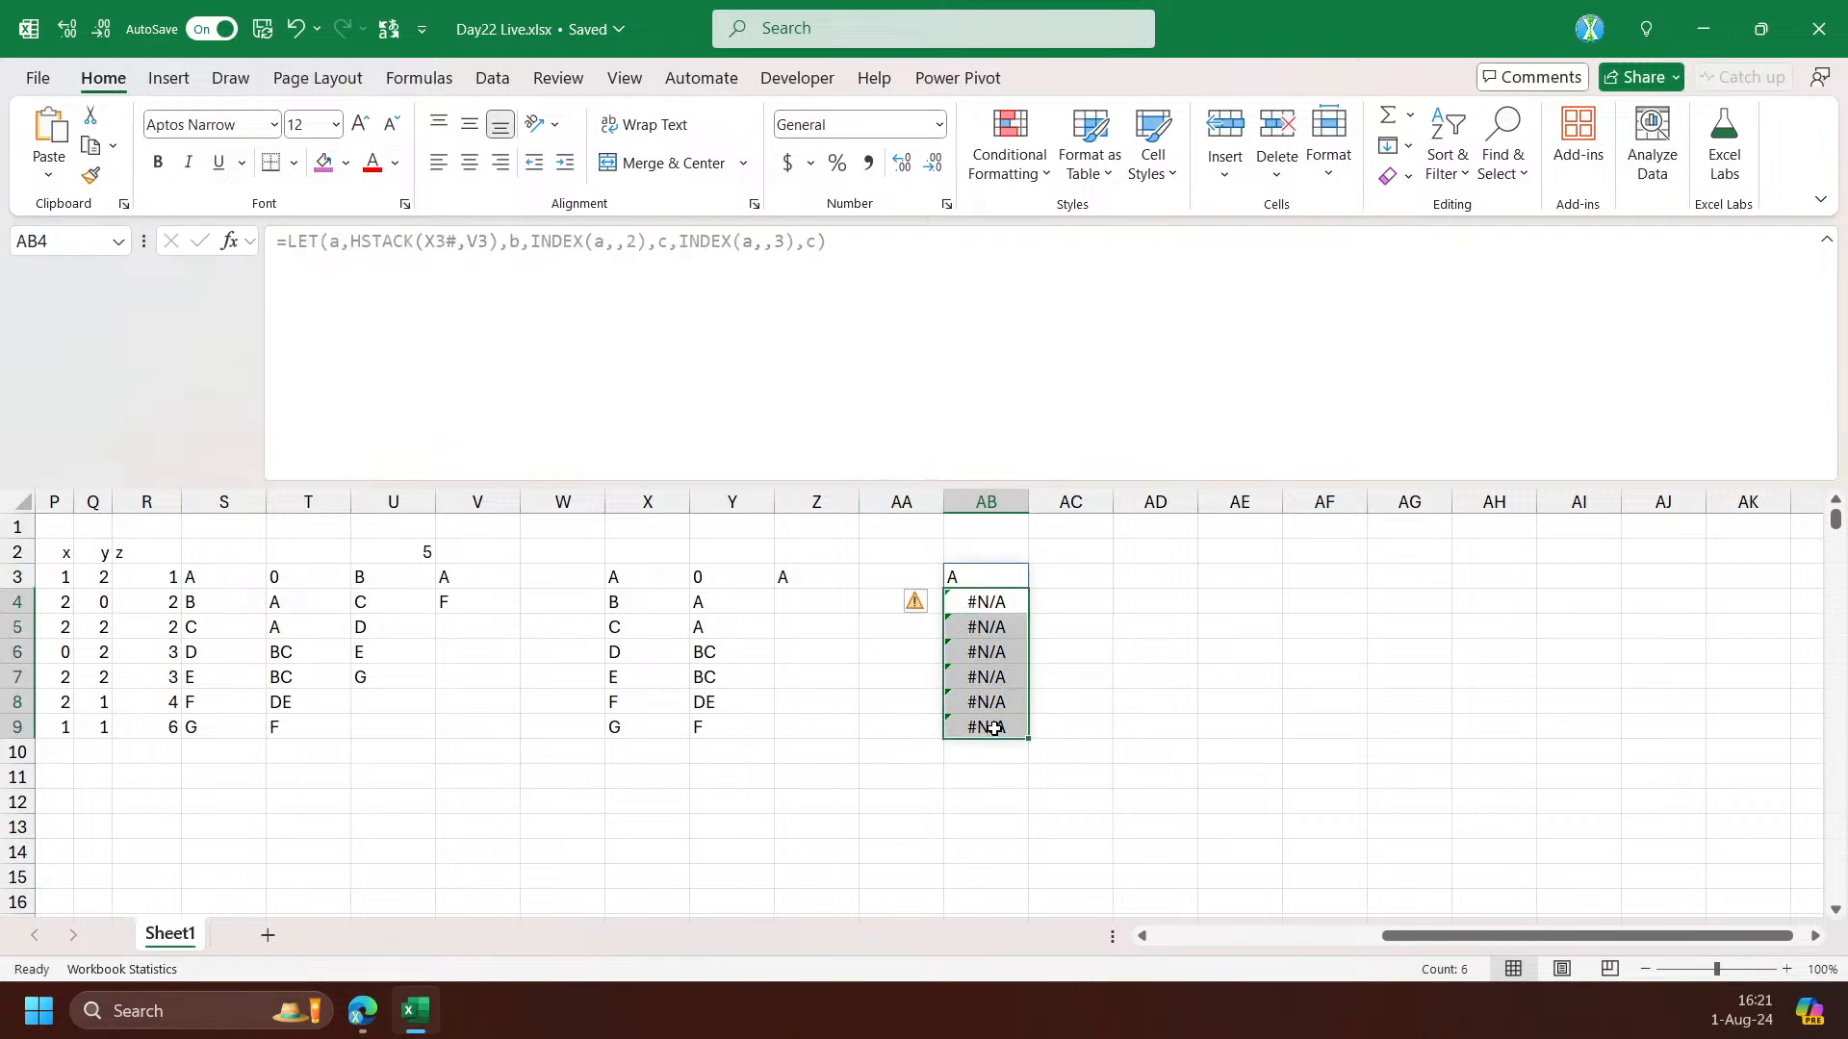
click(1000, 571)
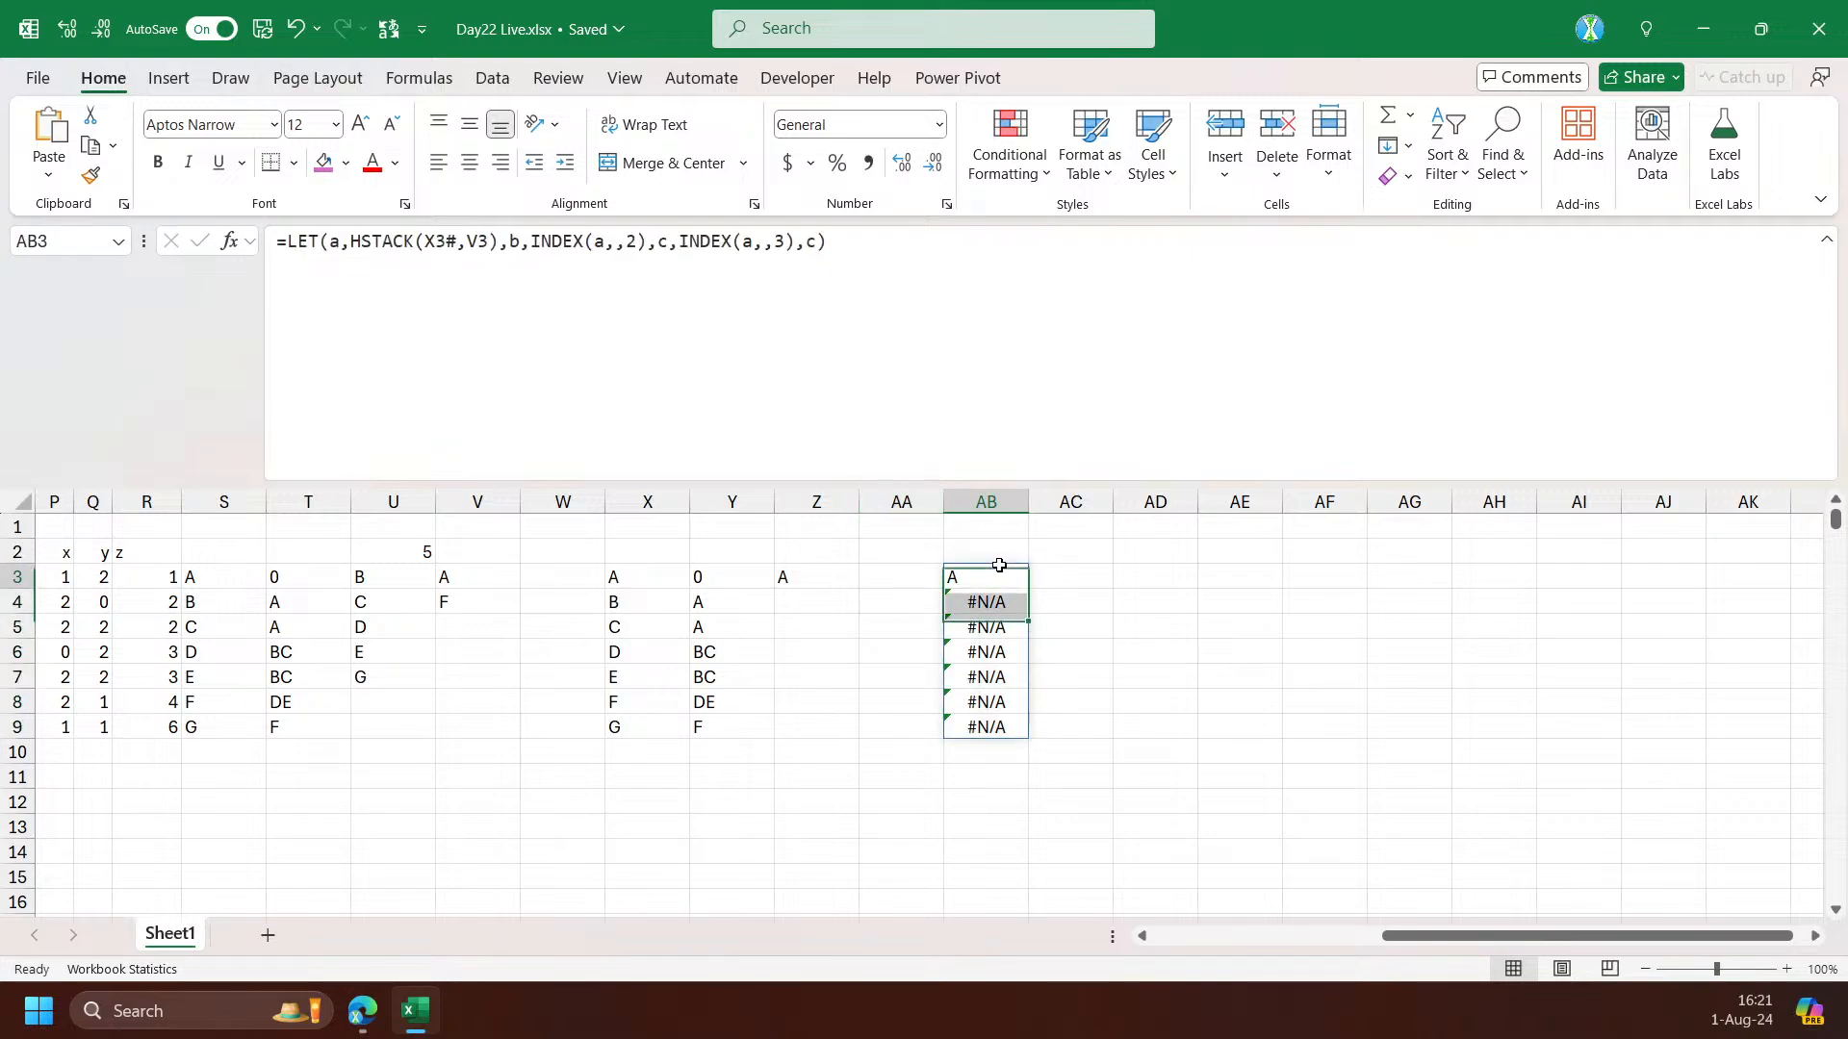
click(683, 241)
text(TOCOL()
key(Right)
key(Right)
key(Right)
key(Right)
key(Right)
key(Right)
key(Right)
key(Right)
key(Right)
key(Right)
key(Right)
text(,3))
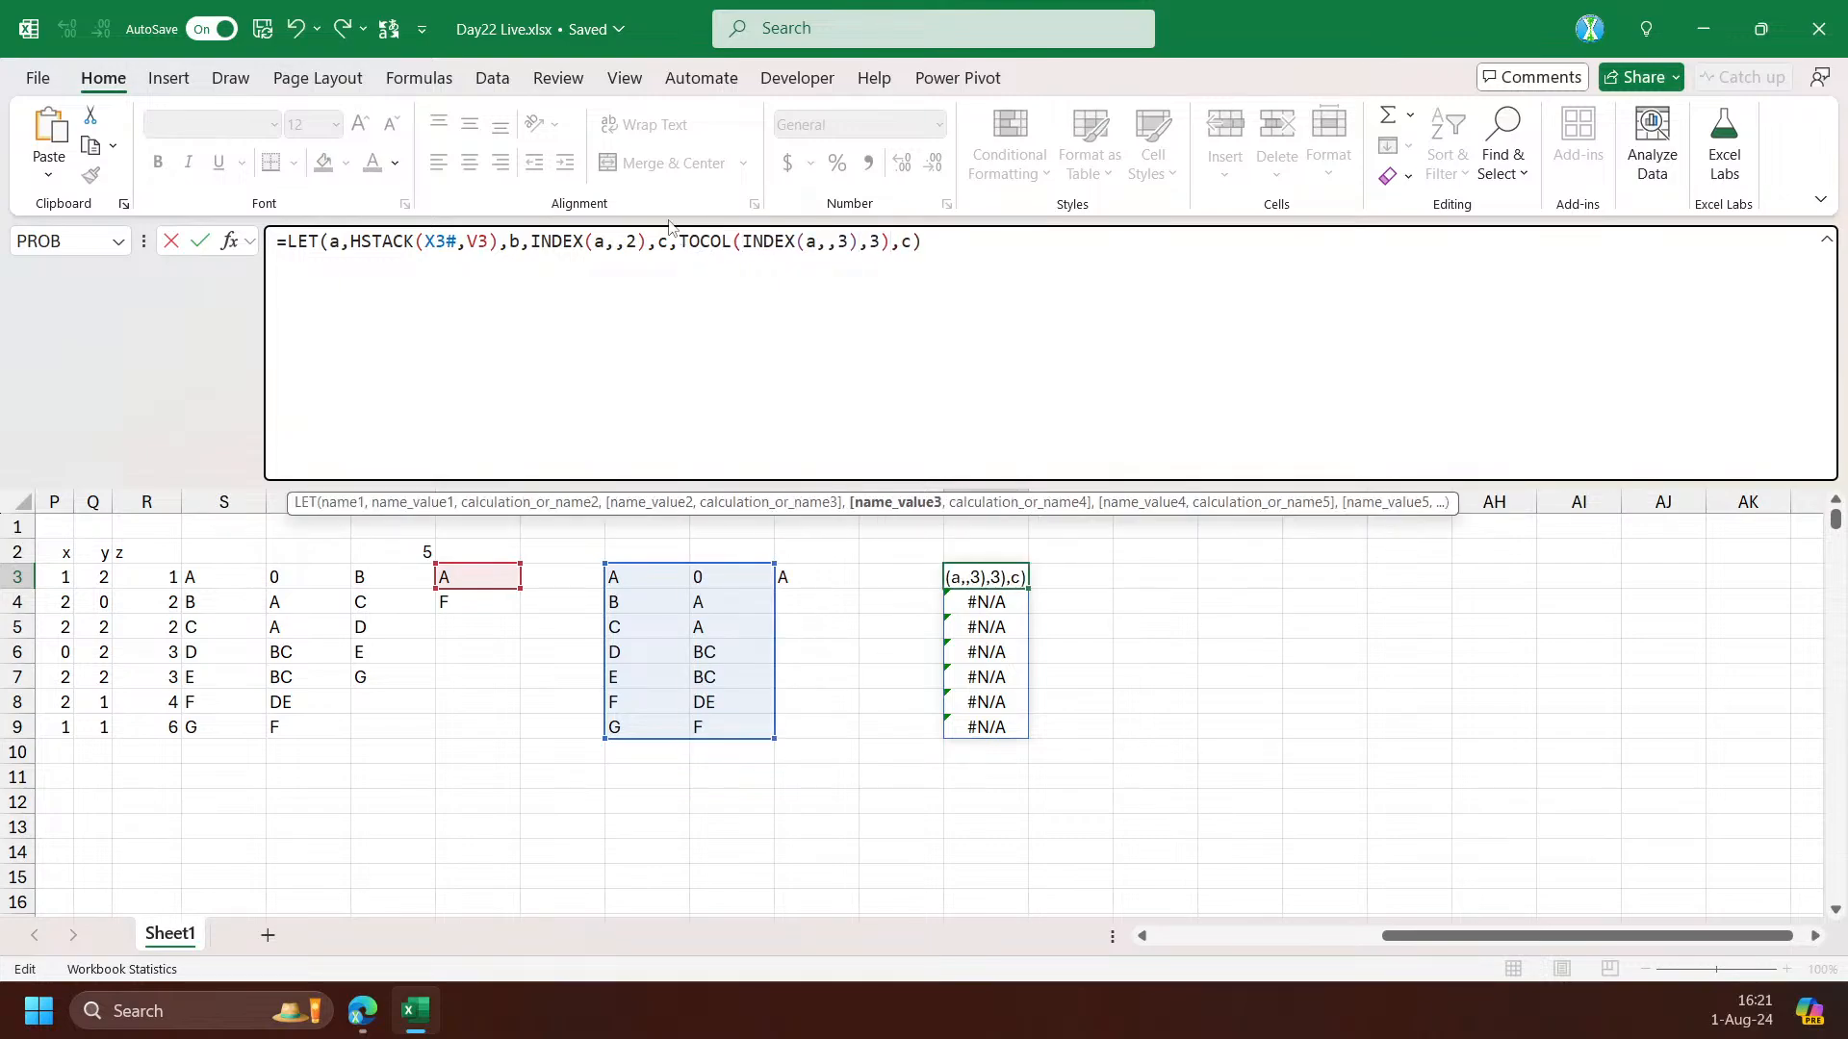
Wrap the b definition in the AB3 LET formula as TOCOL(INDEX(a,,2),3) and return b instead of c
click(532, 242)
text(toco)
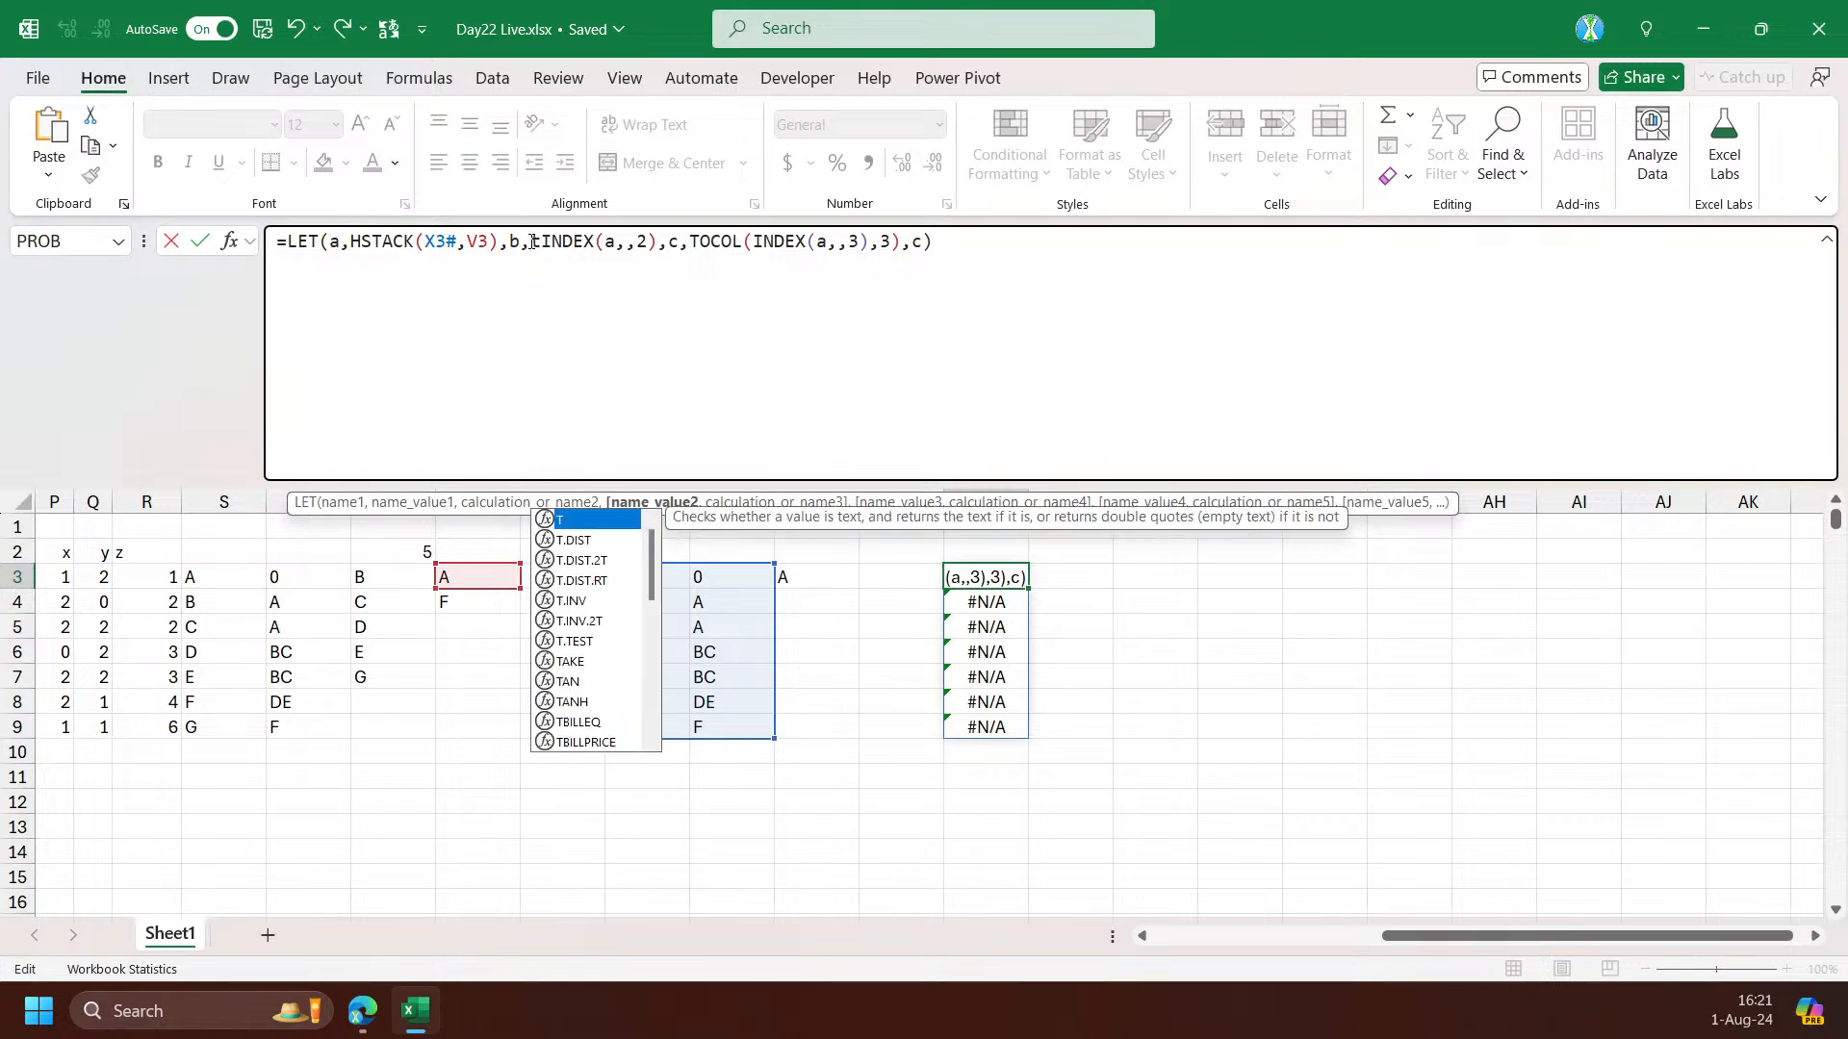
key(Tab)
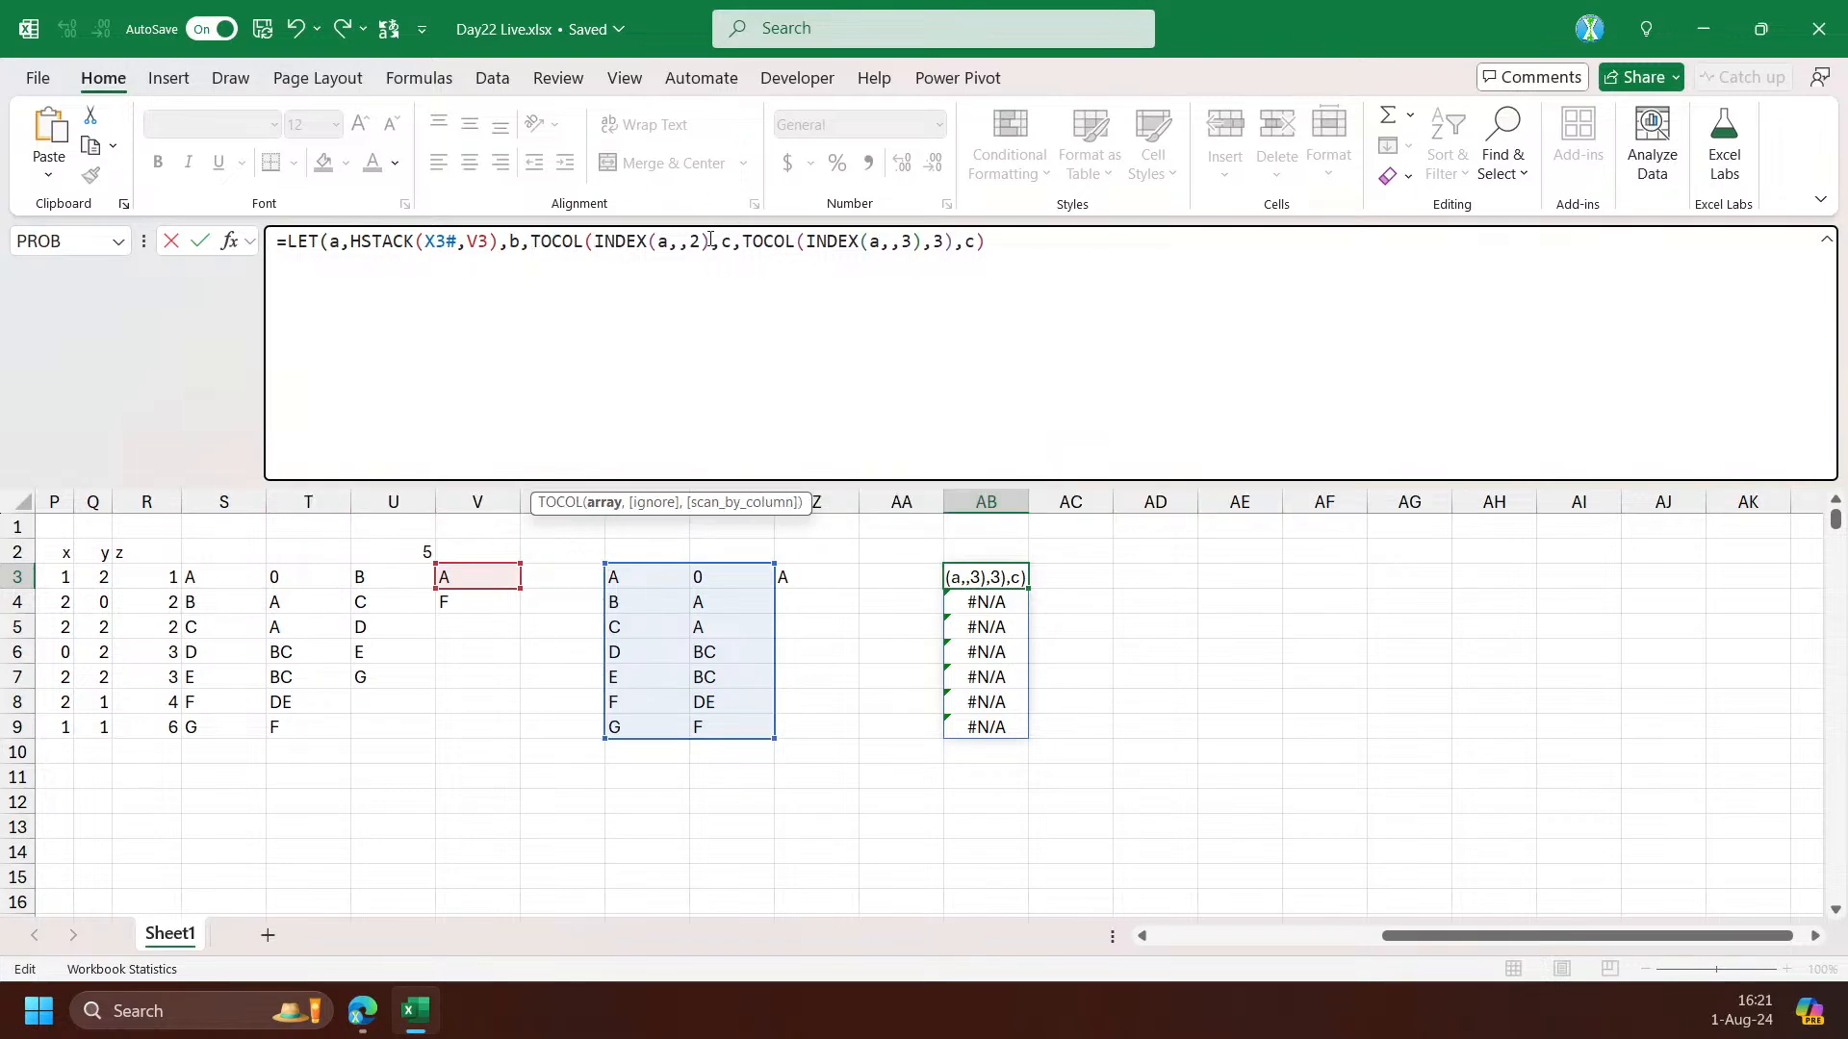
text(,3))
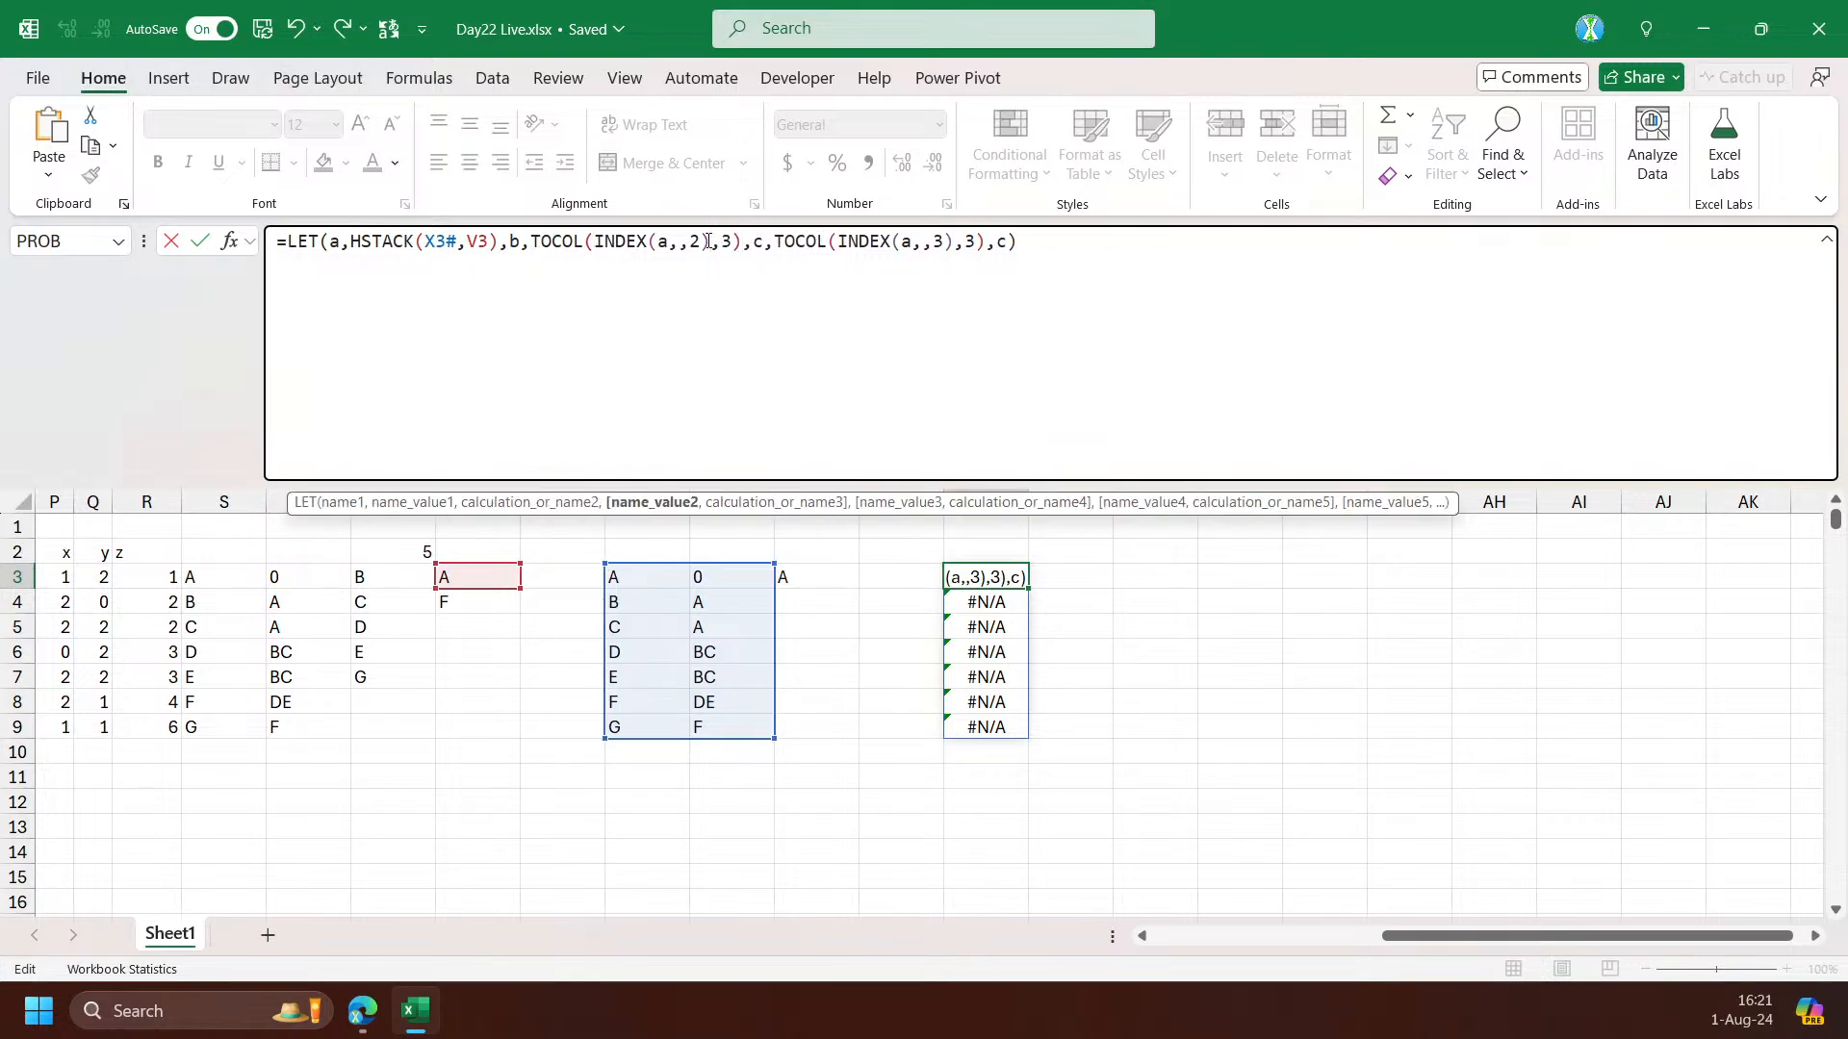
key(ctrl+Return)
double_click(1002, 243)
text(b)
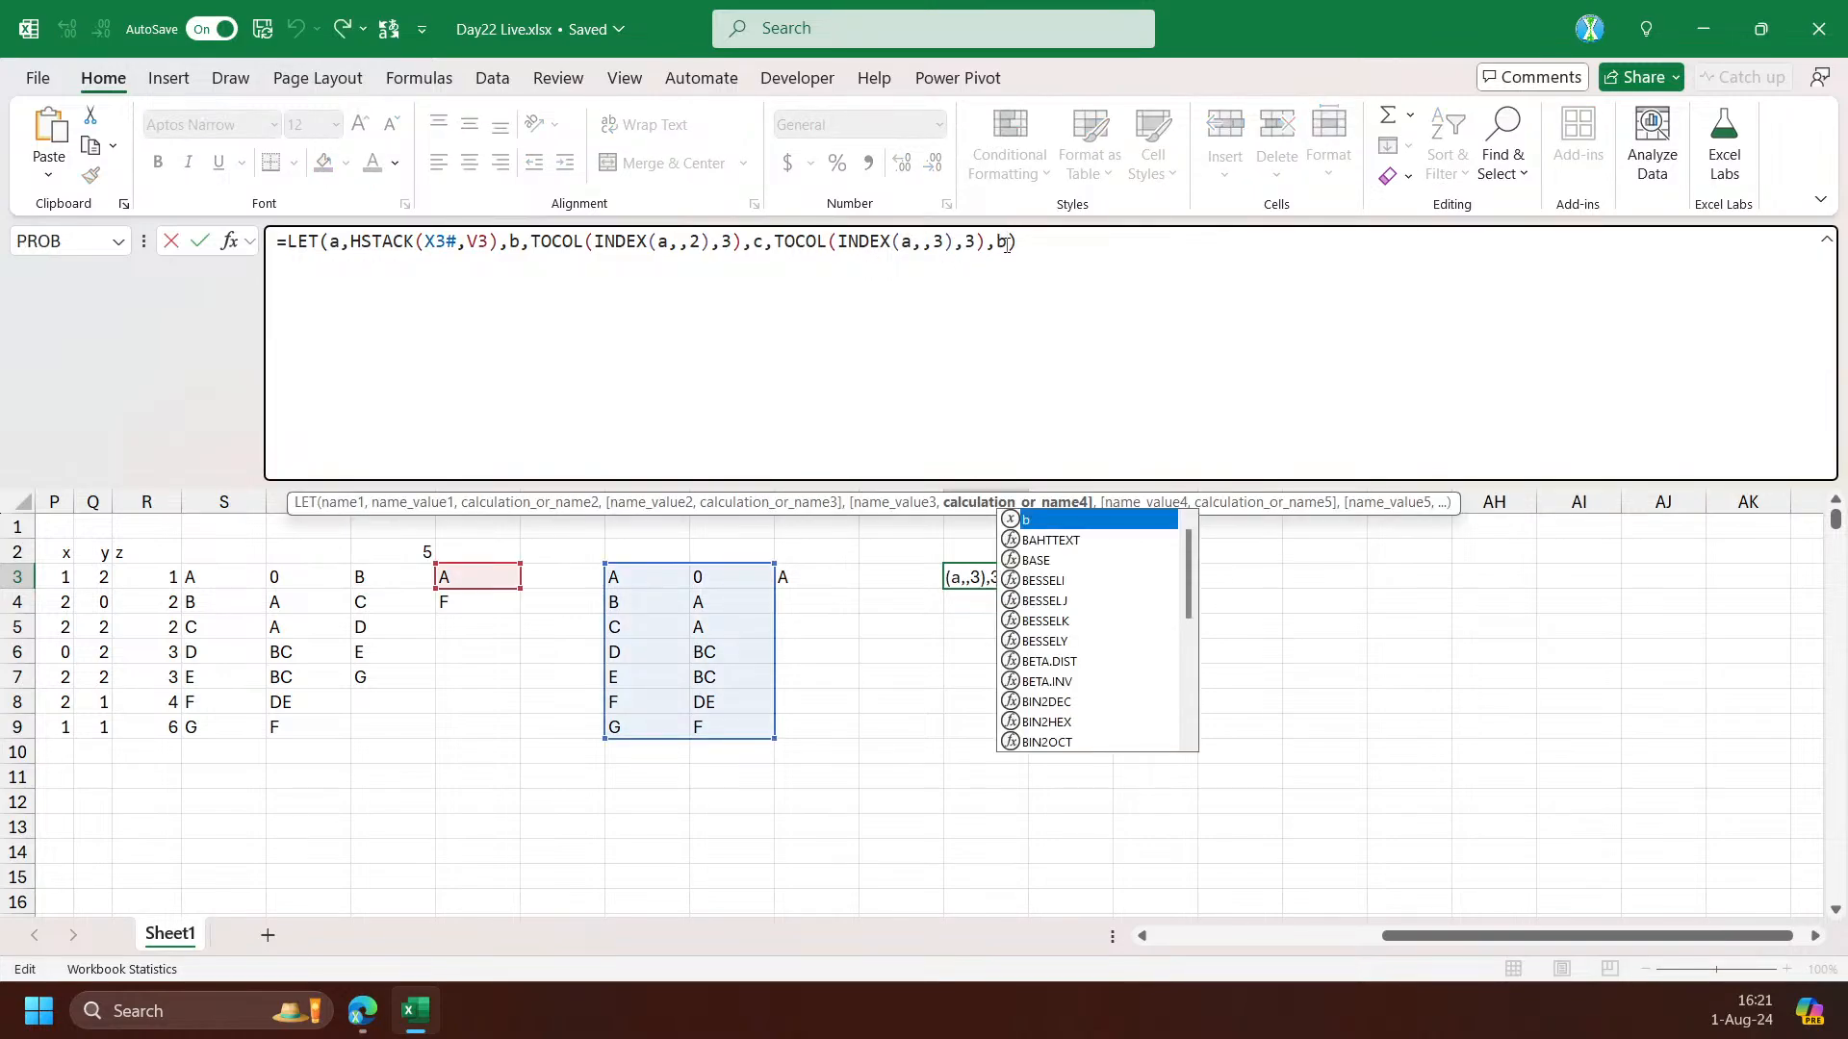
key(Return)
Make the AB3 LET formula strip the removed bricks from the supports by returning REDUCE(b,c,LAMBDA(d,e,SUBSTITUTE(d,e,)))
click(1001, 248)
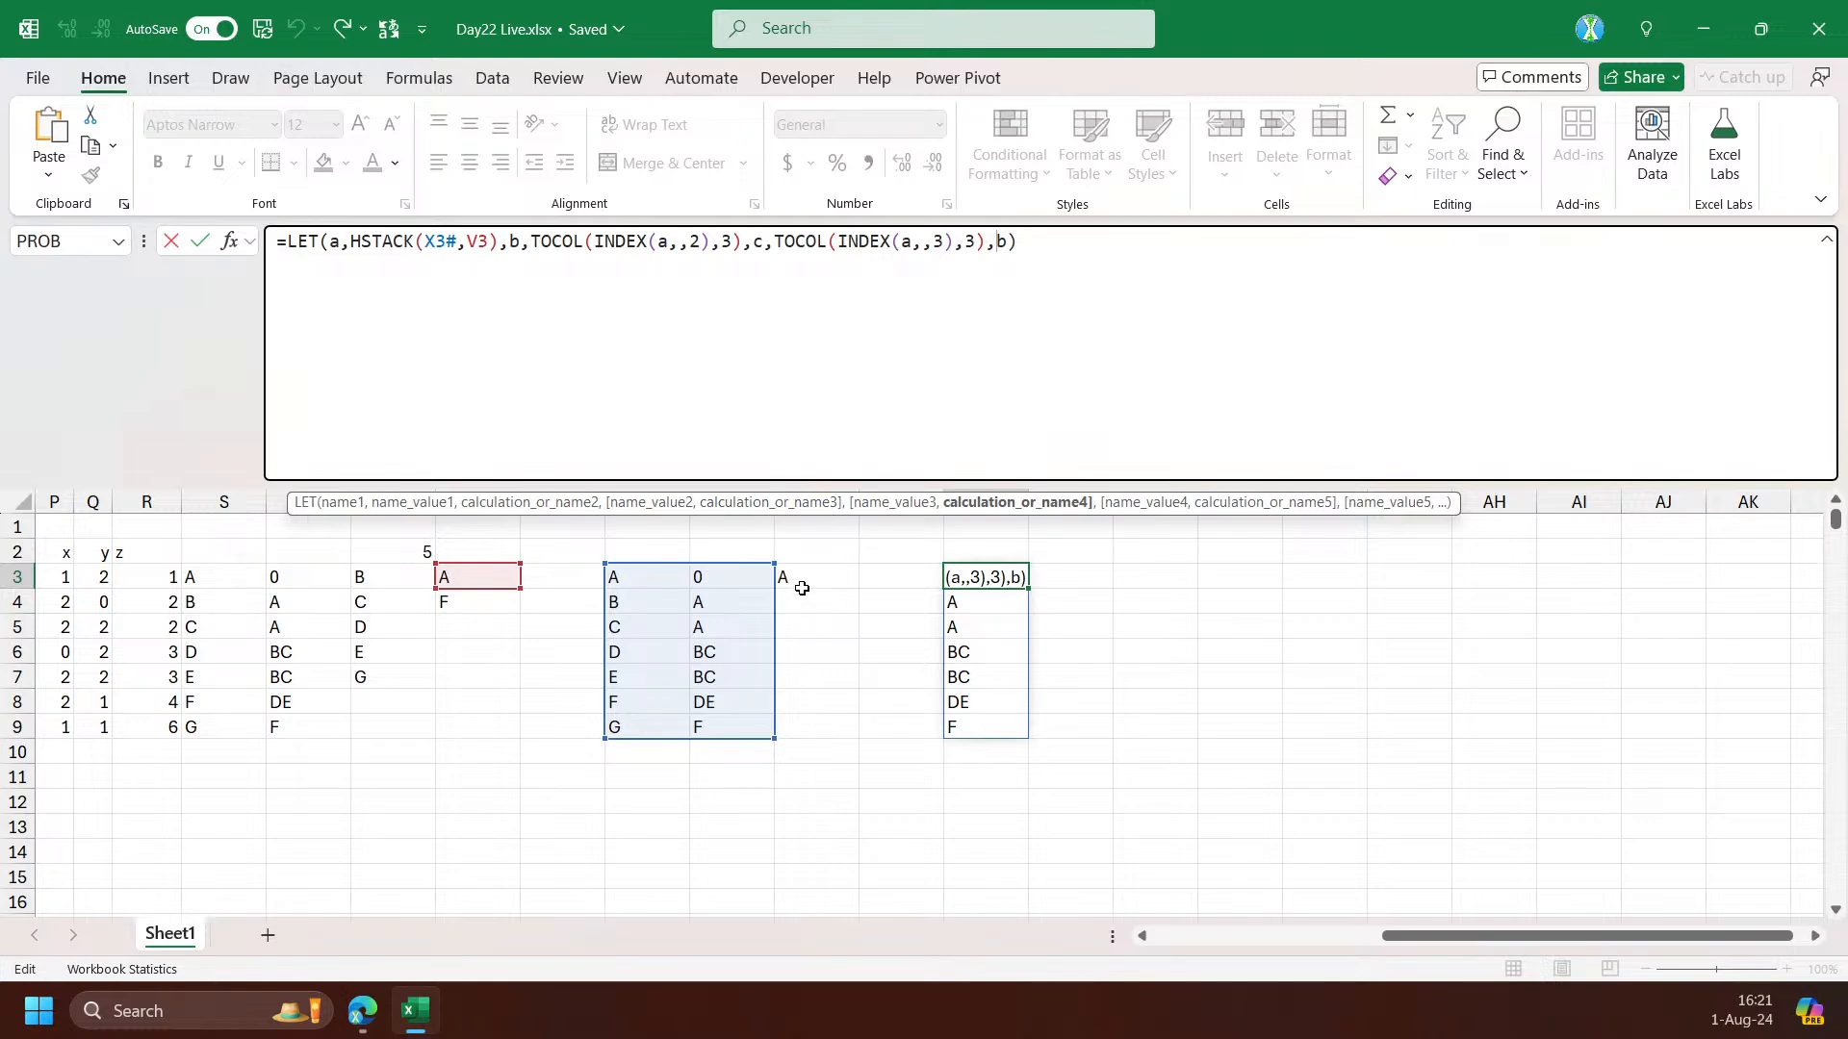
text(re)
key(Tab)
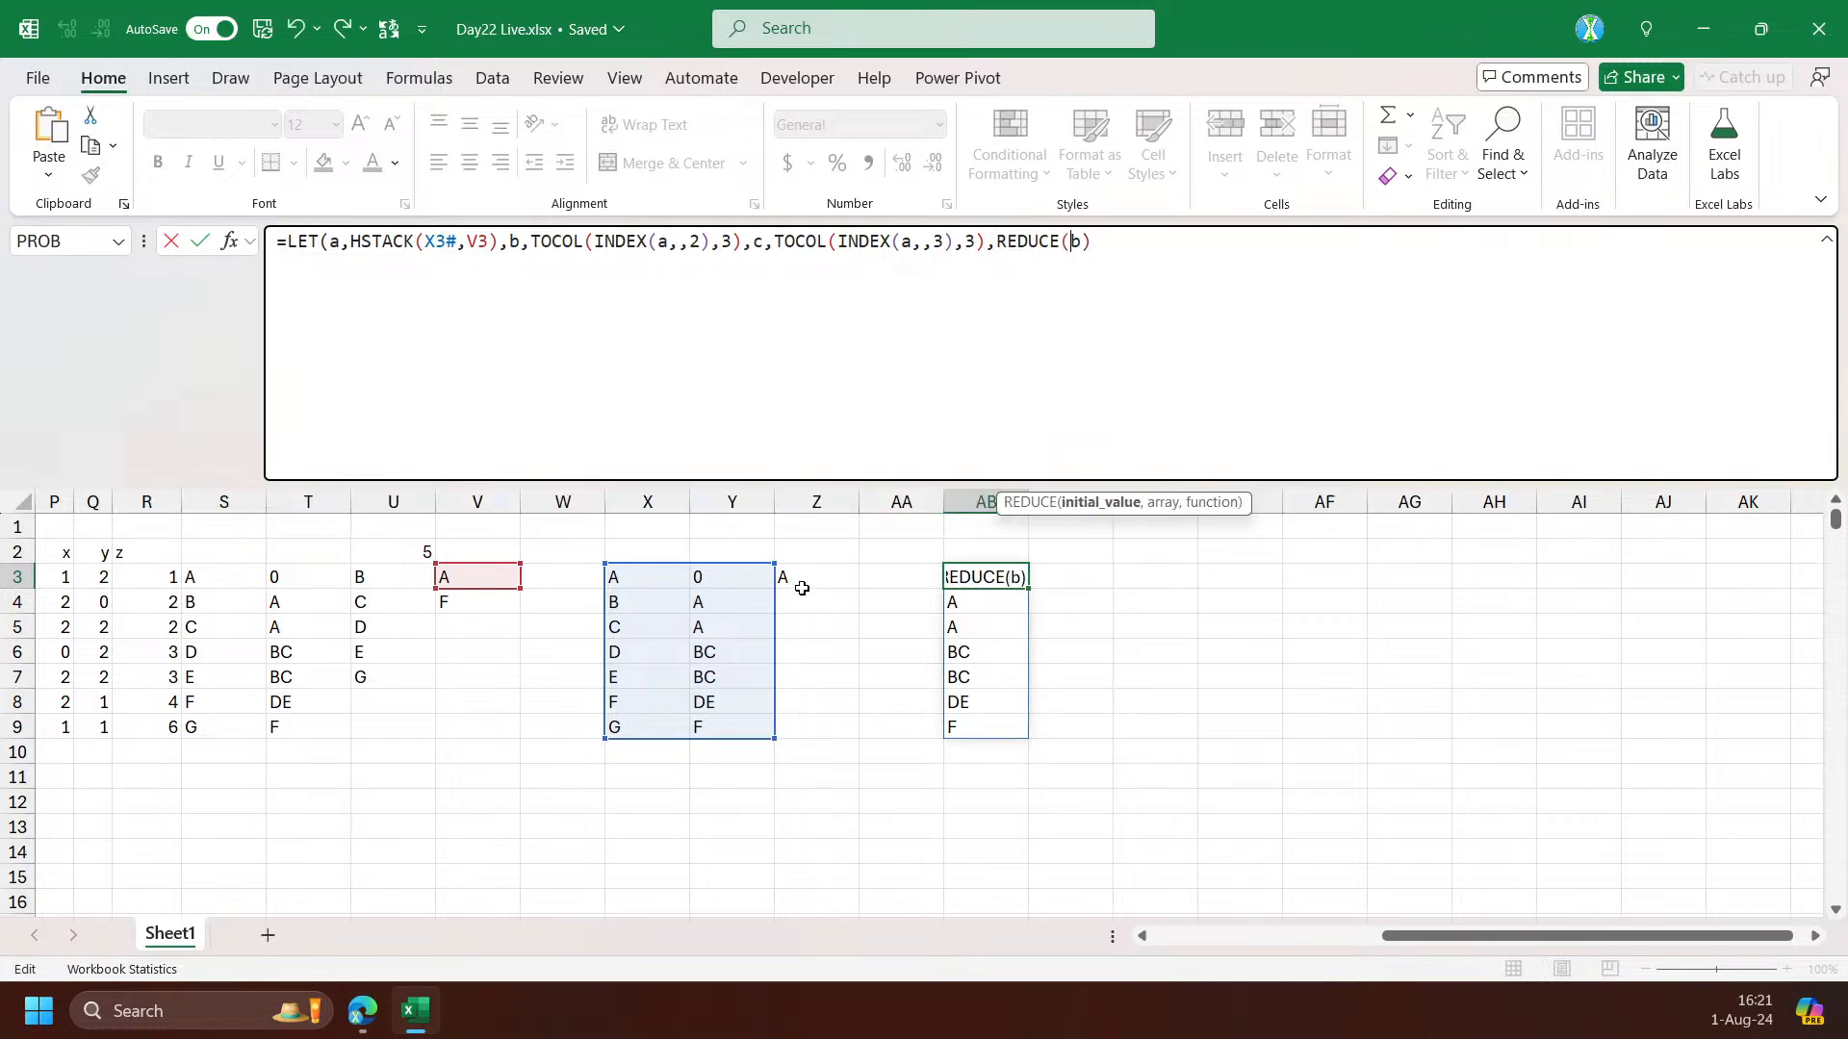
text(,)
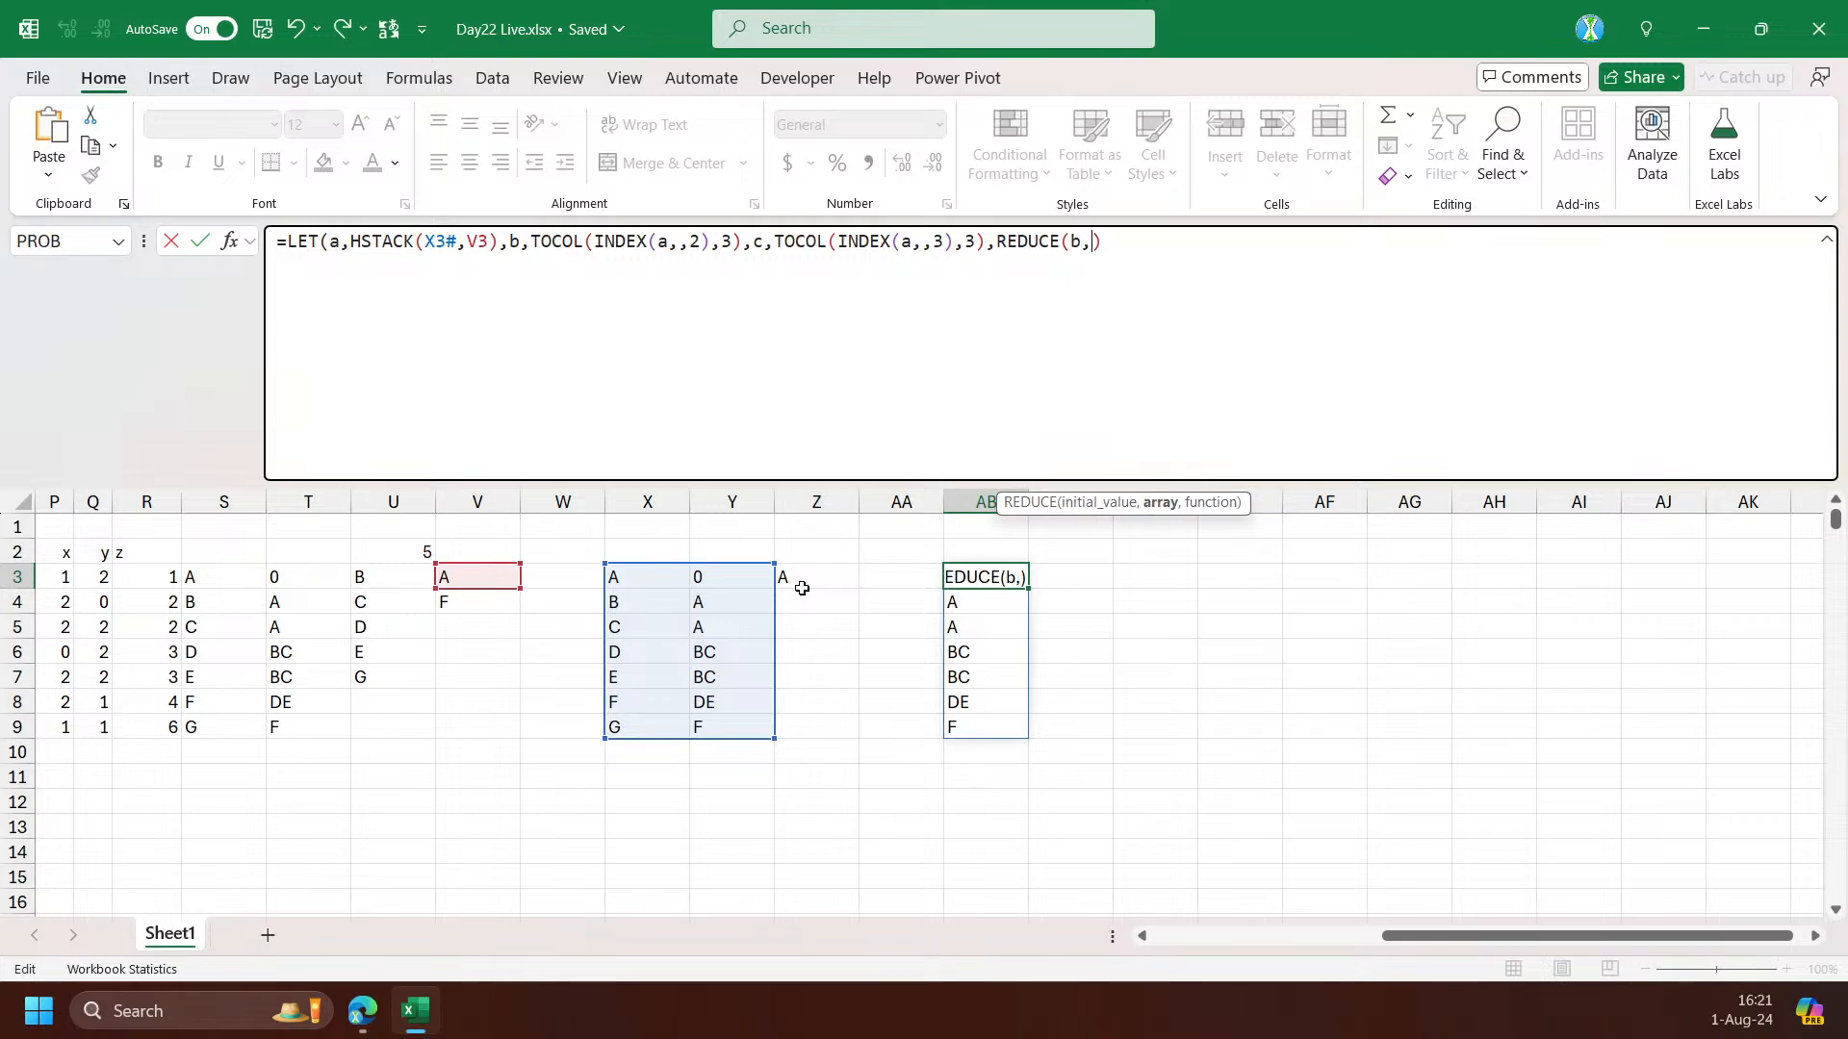
text(c,lam)
key(Tab)
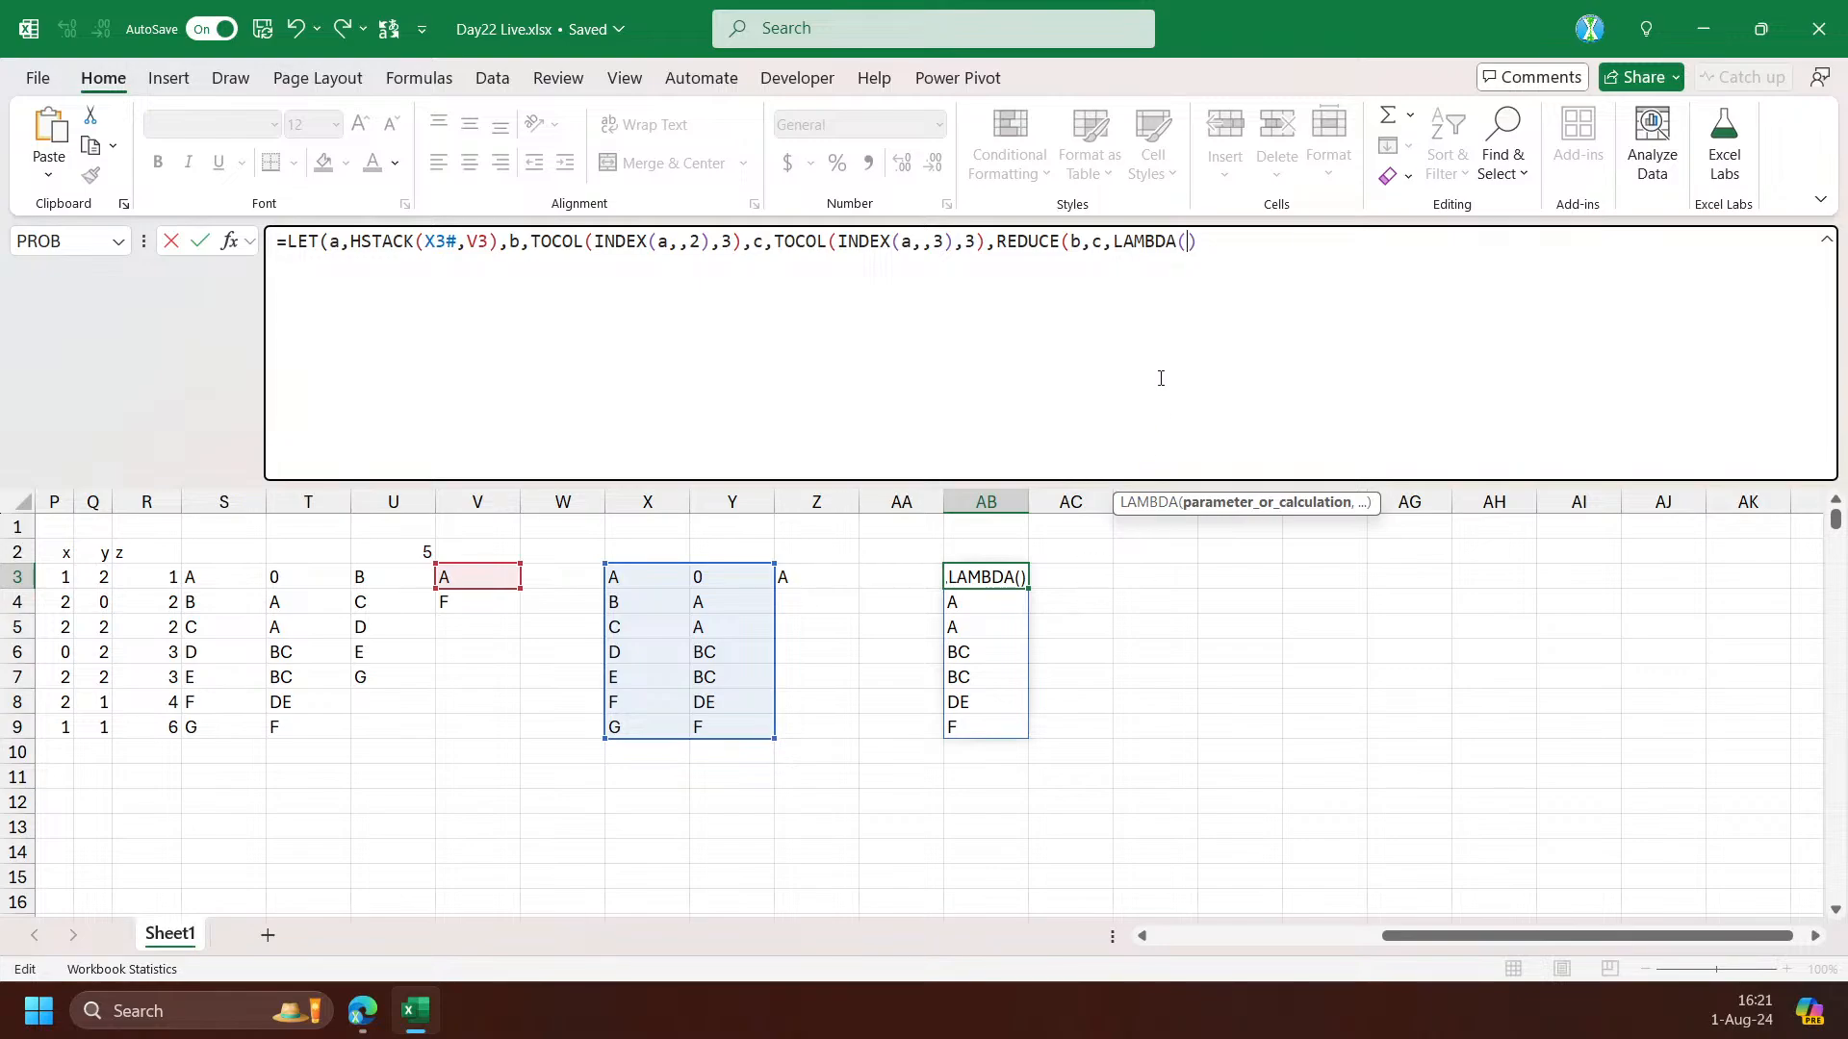
text(d,e)
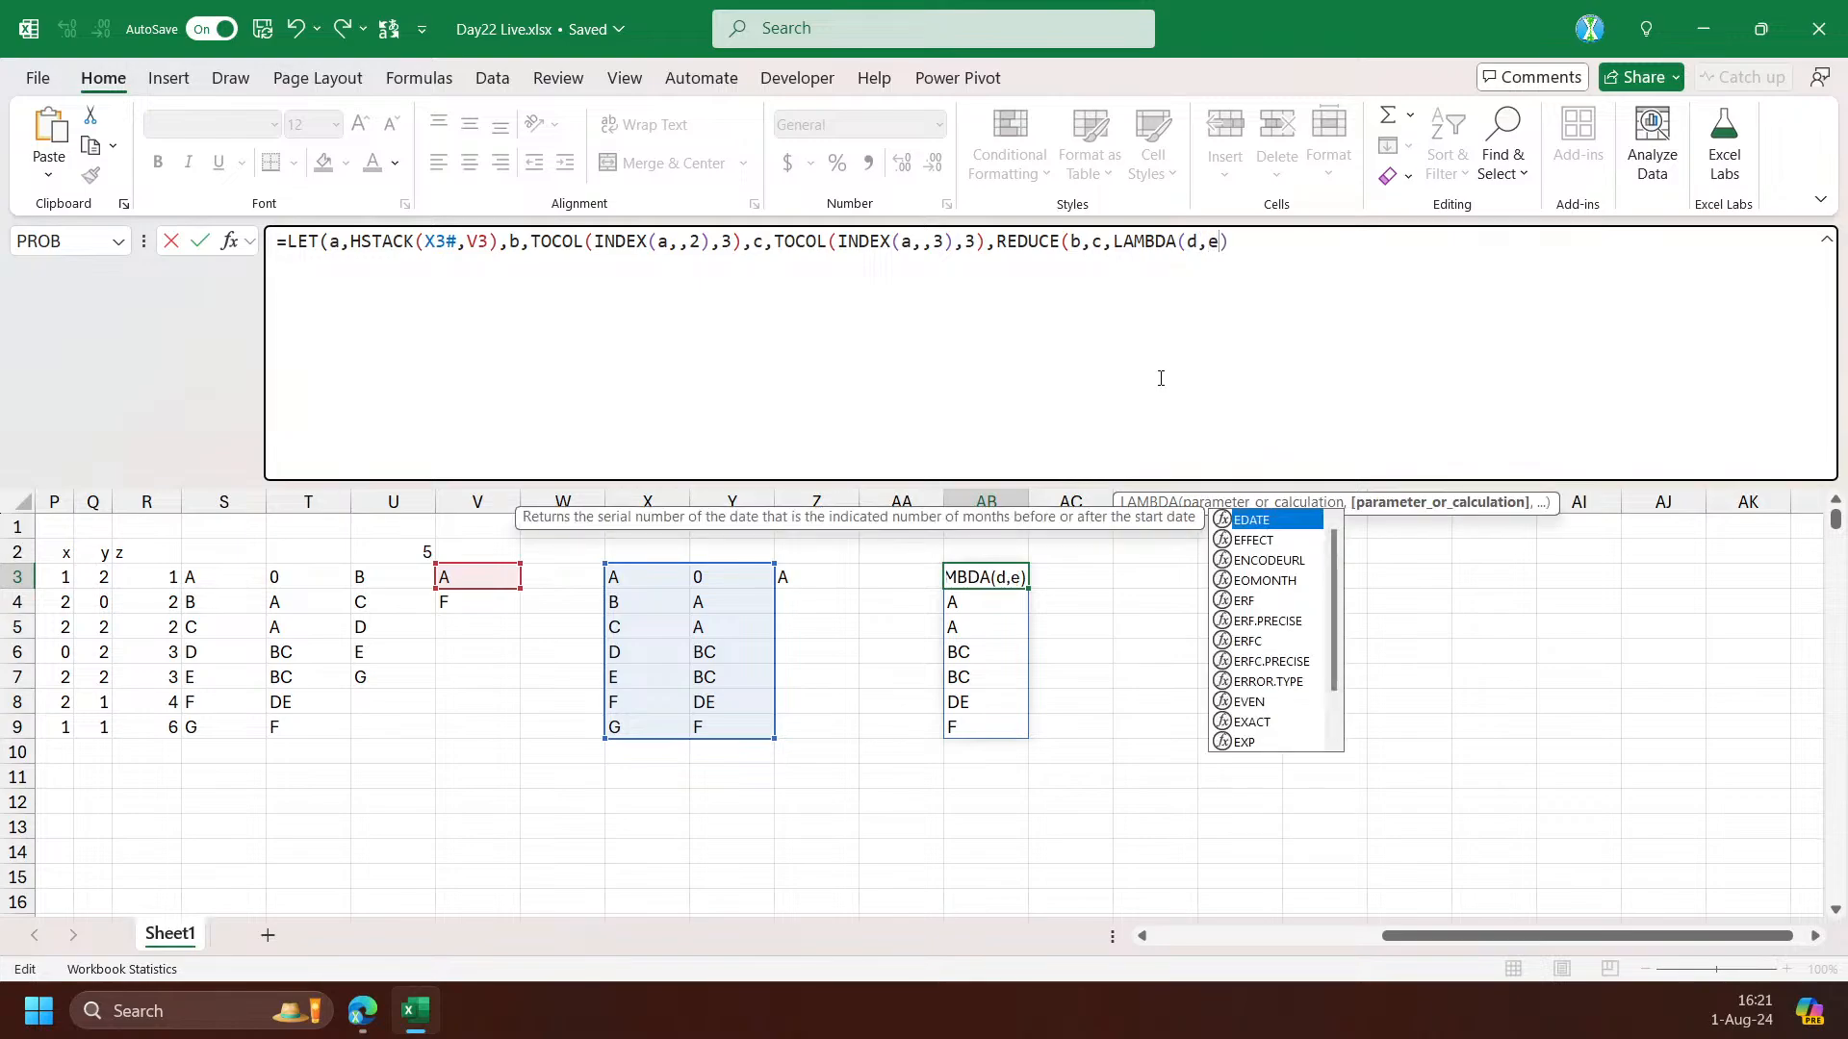
text(,sub)
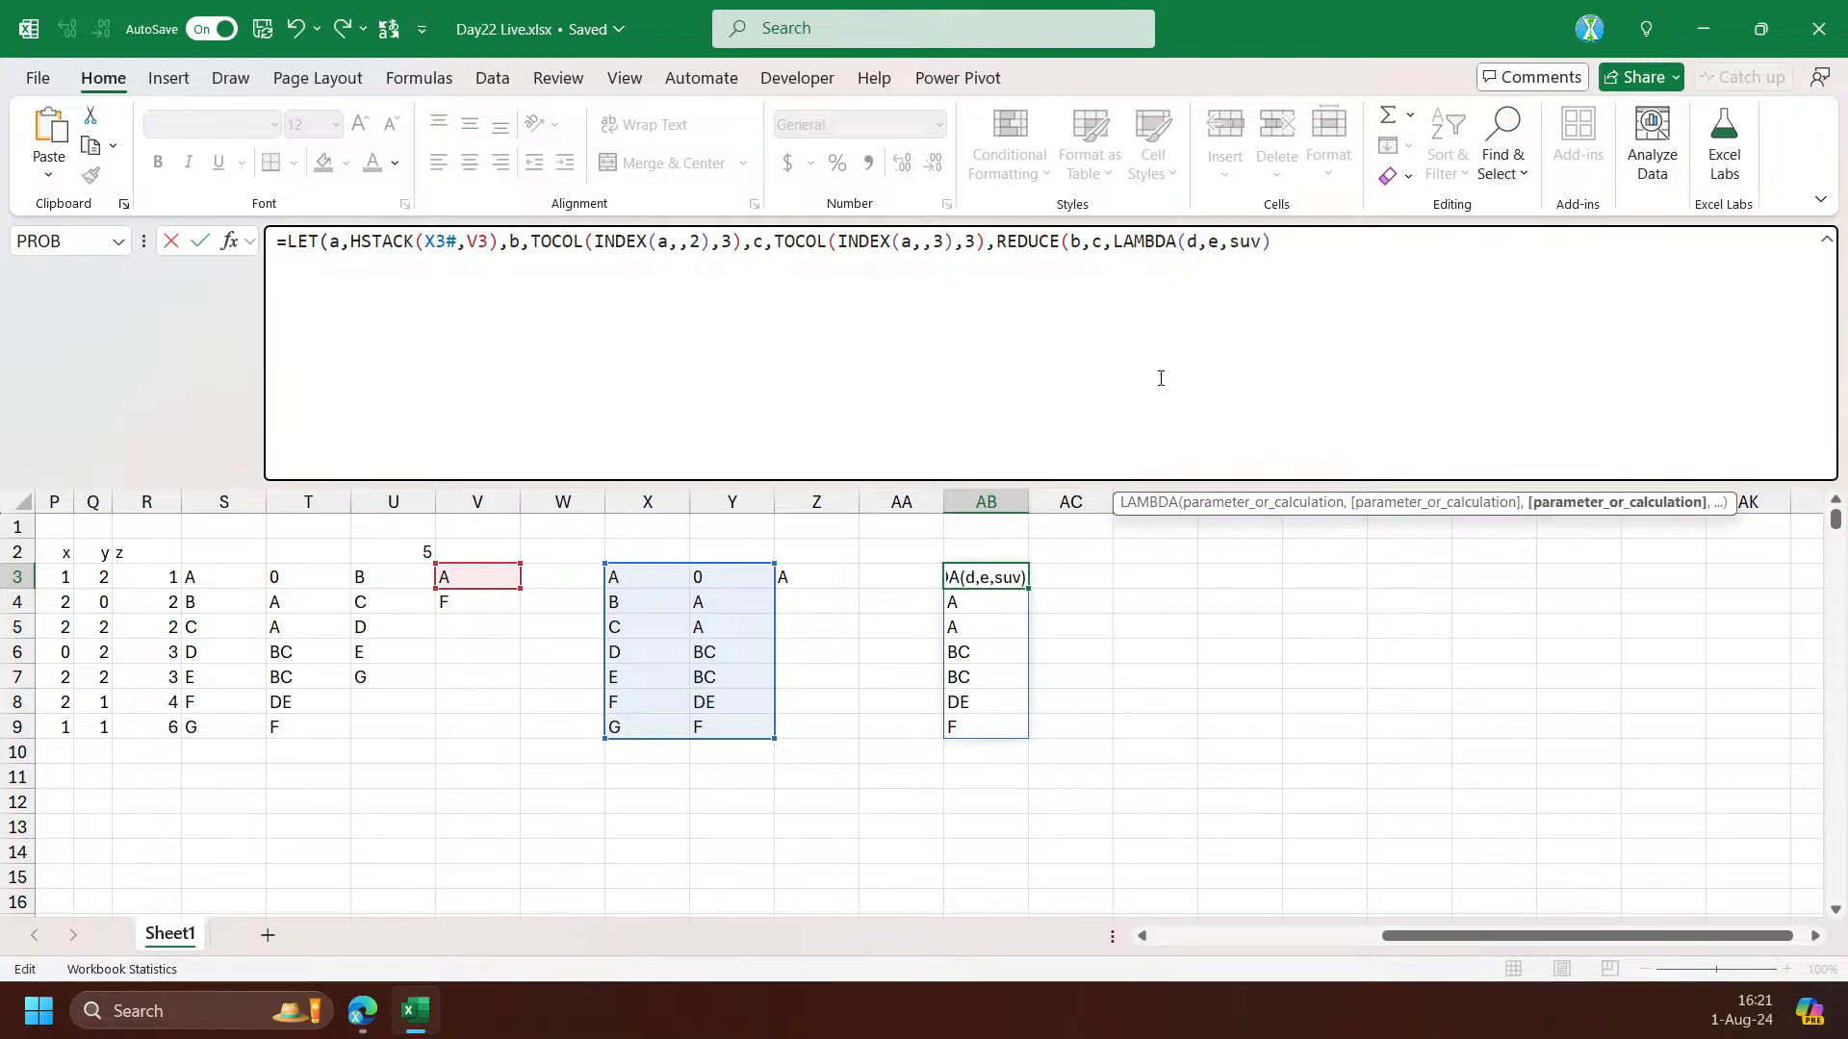
key(Tab)
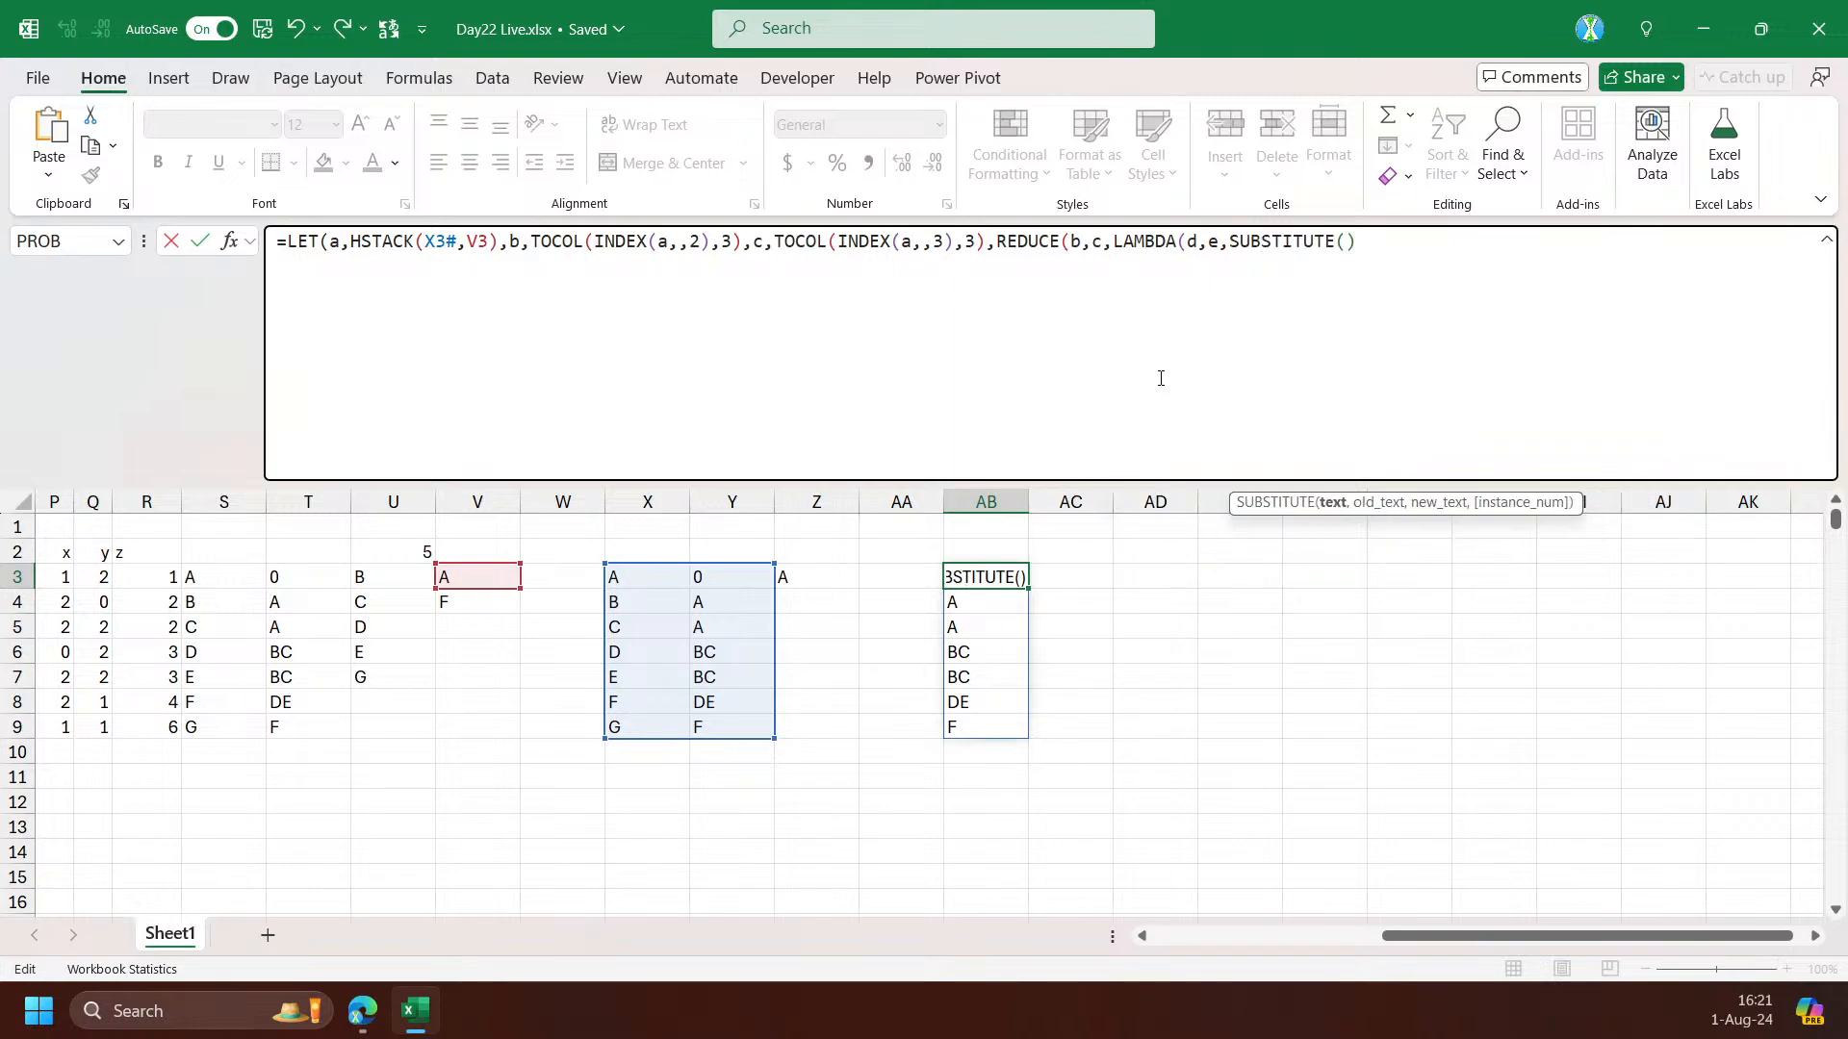
text(d,e,)
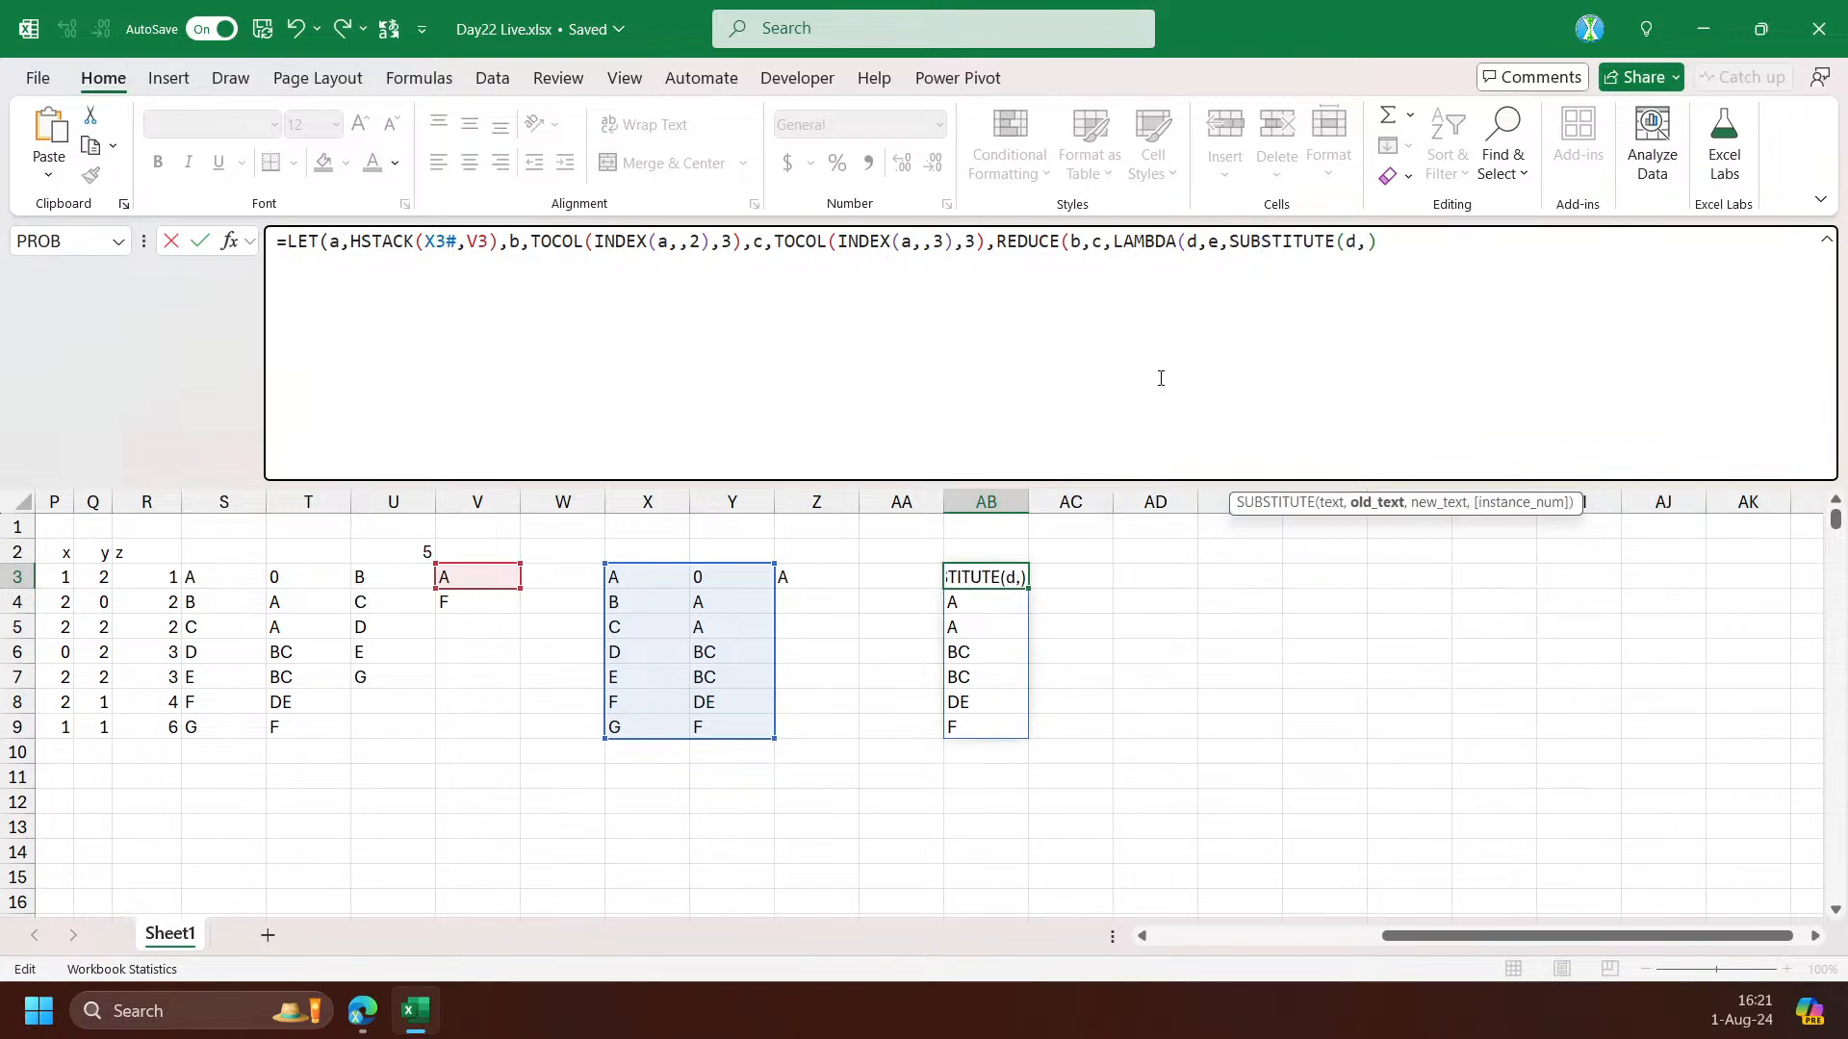
text())
text()))
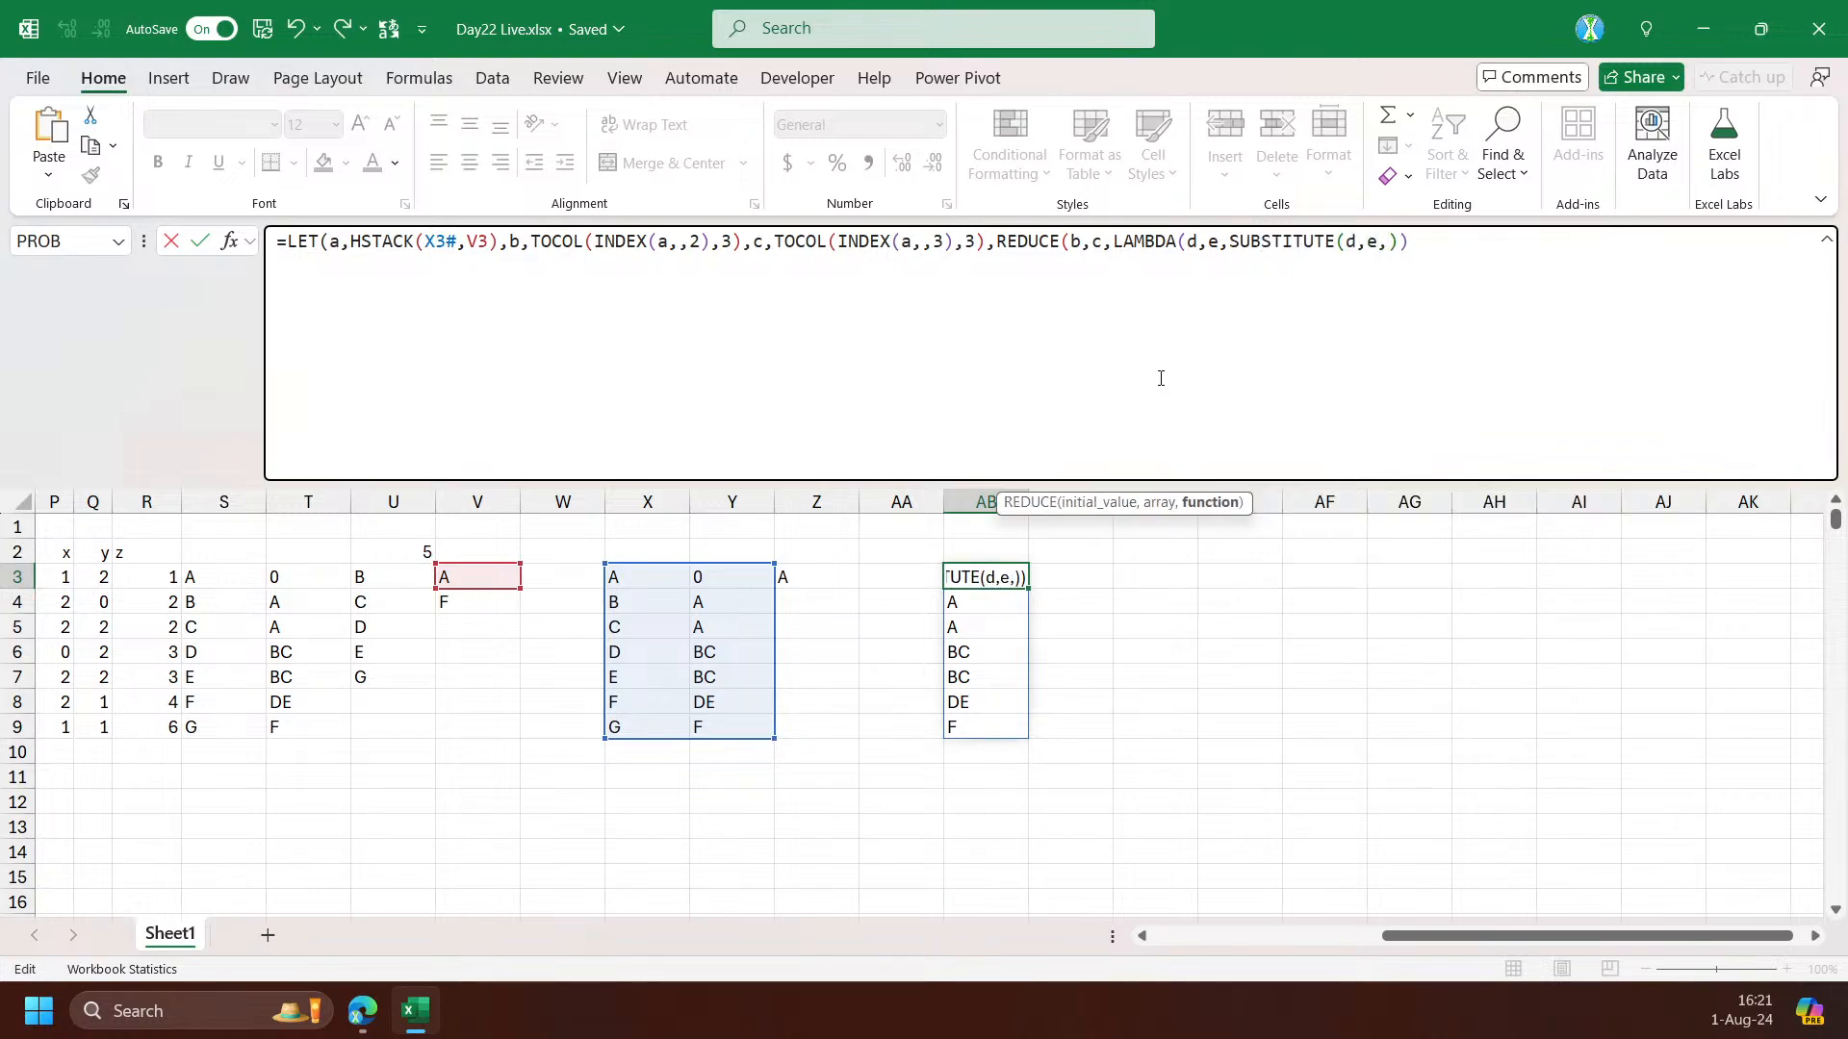
text())
key(ctrl+Return)
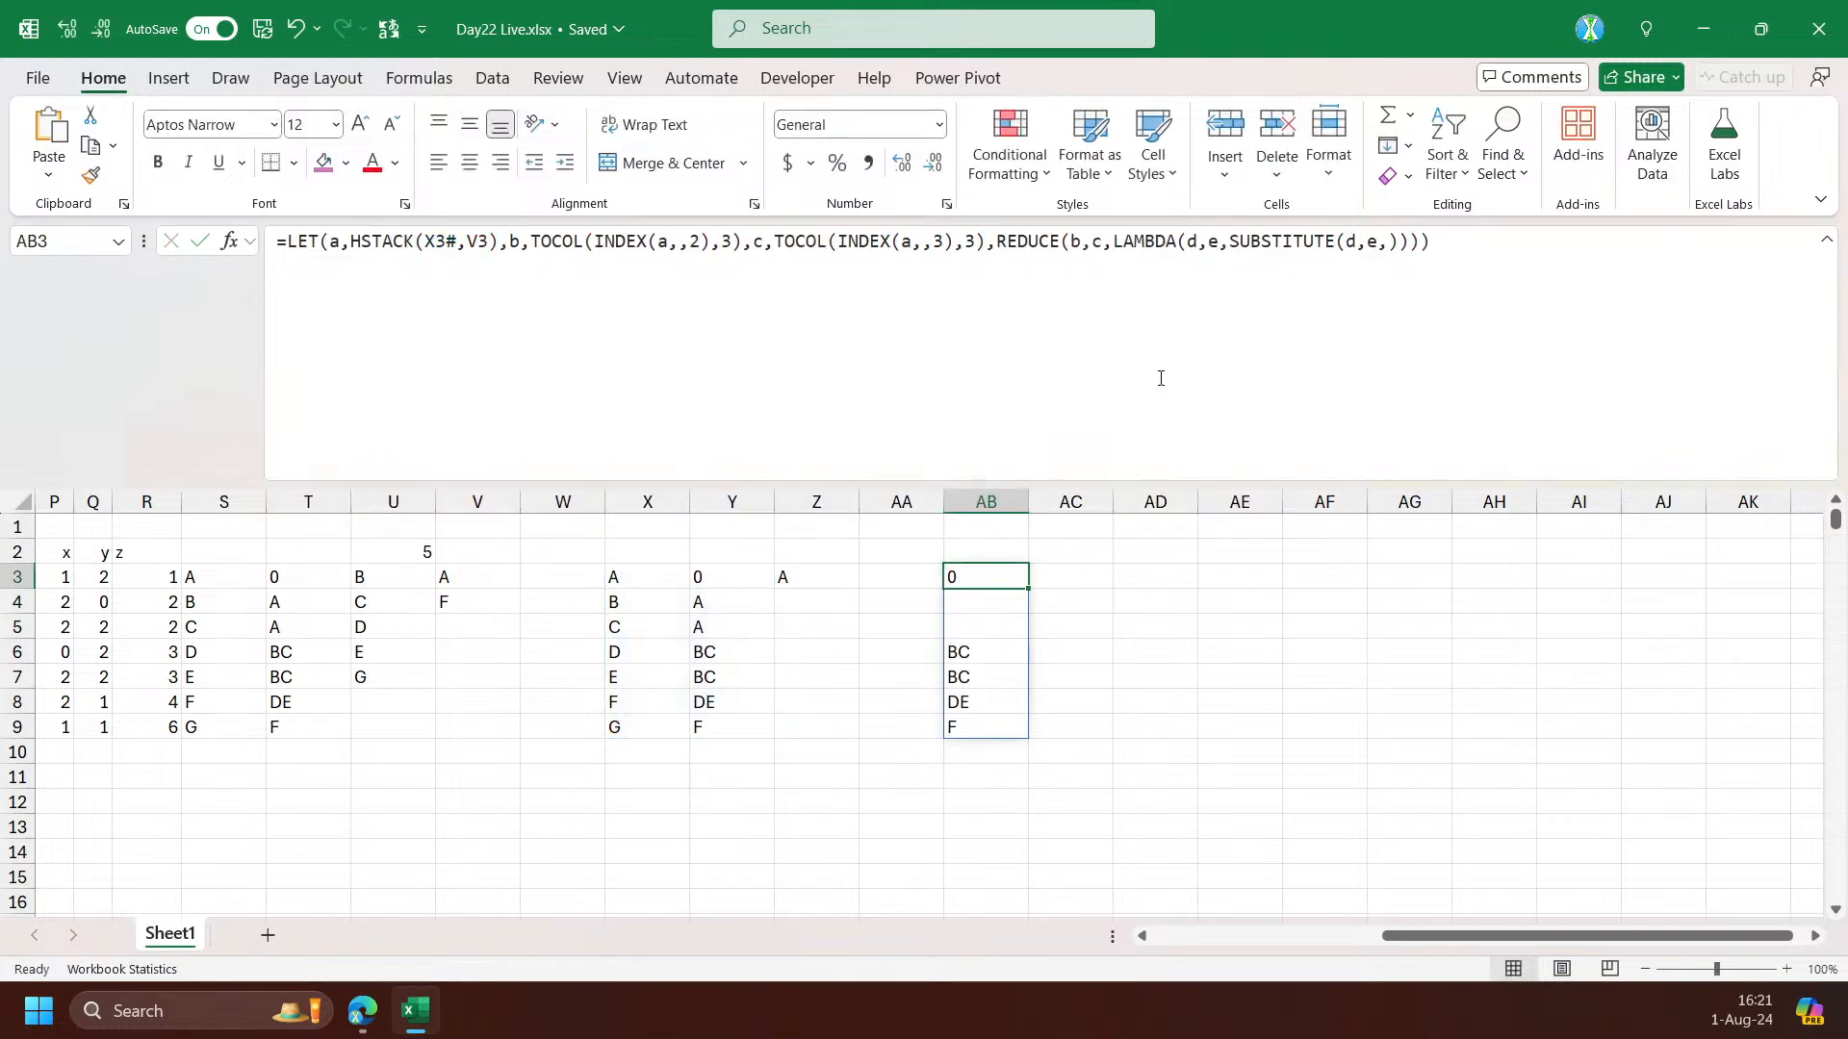
Put the REDUCE expression in AB3 on a new line, name it bb and return bb
click(998, 247)
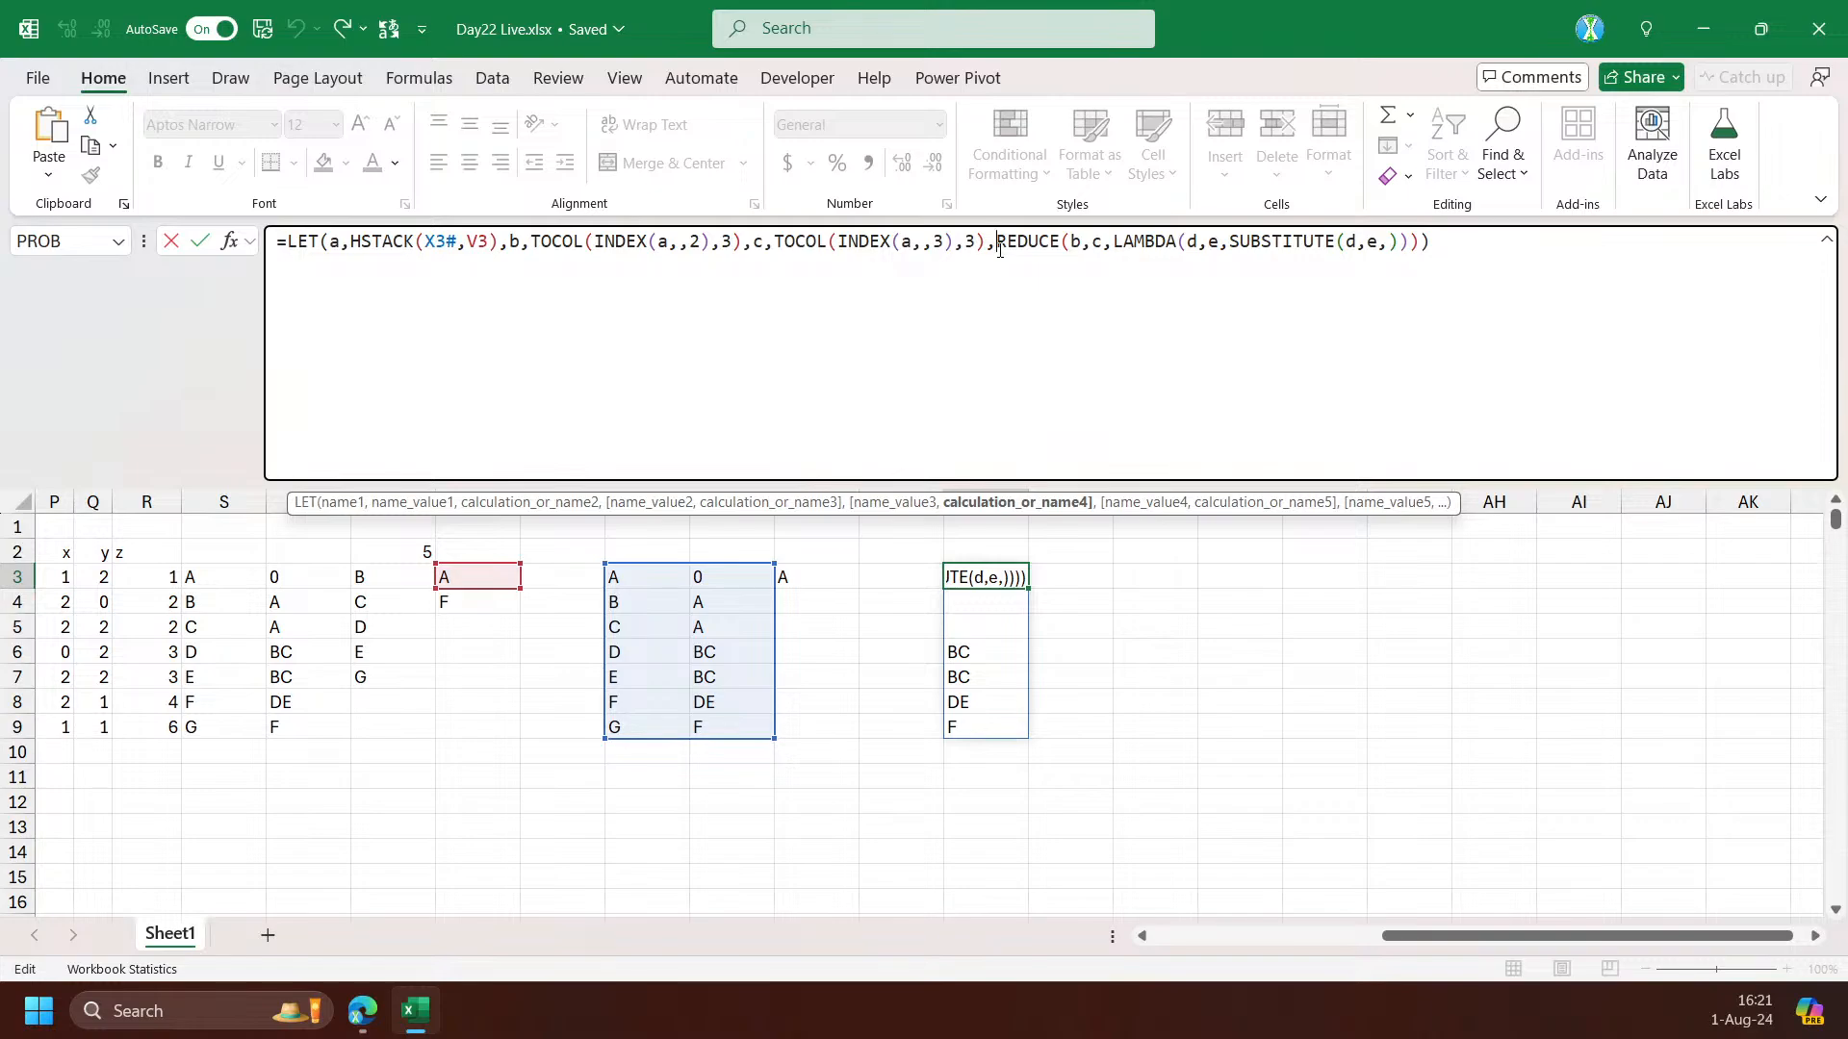
key(shift+Return)
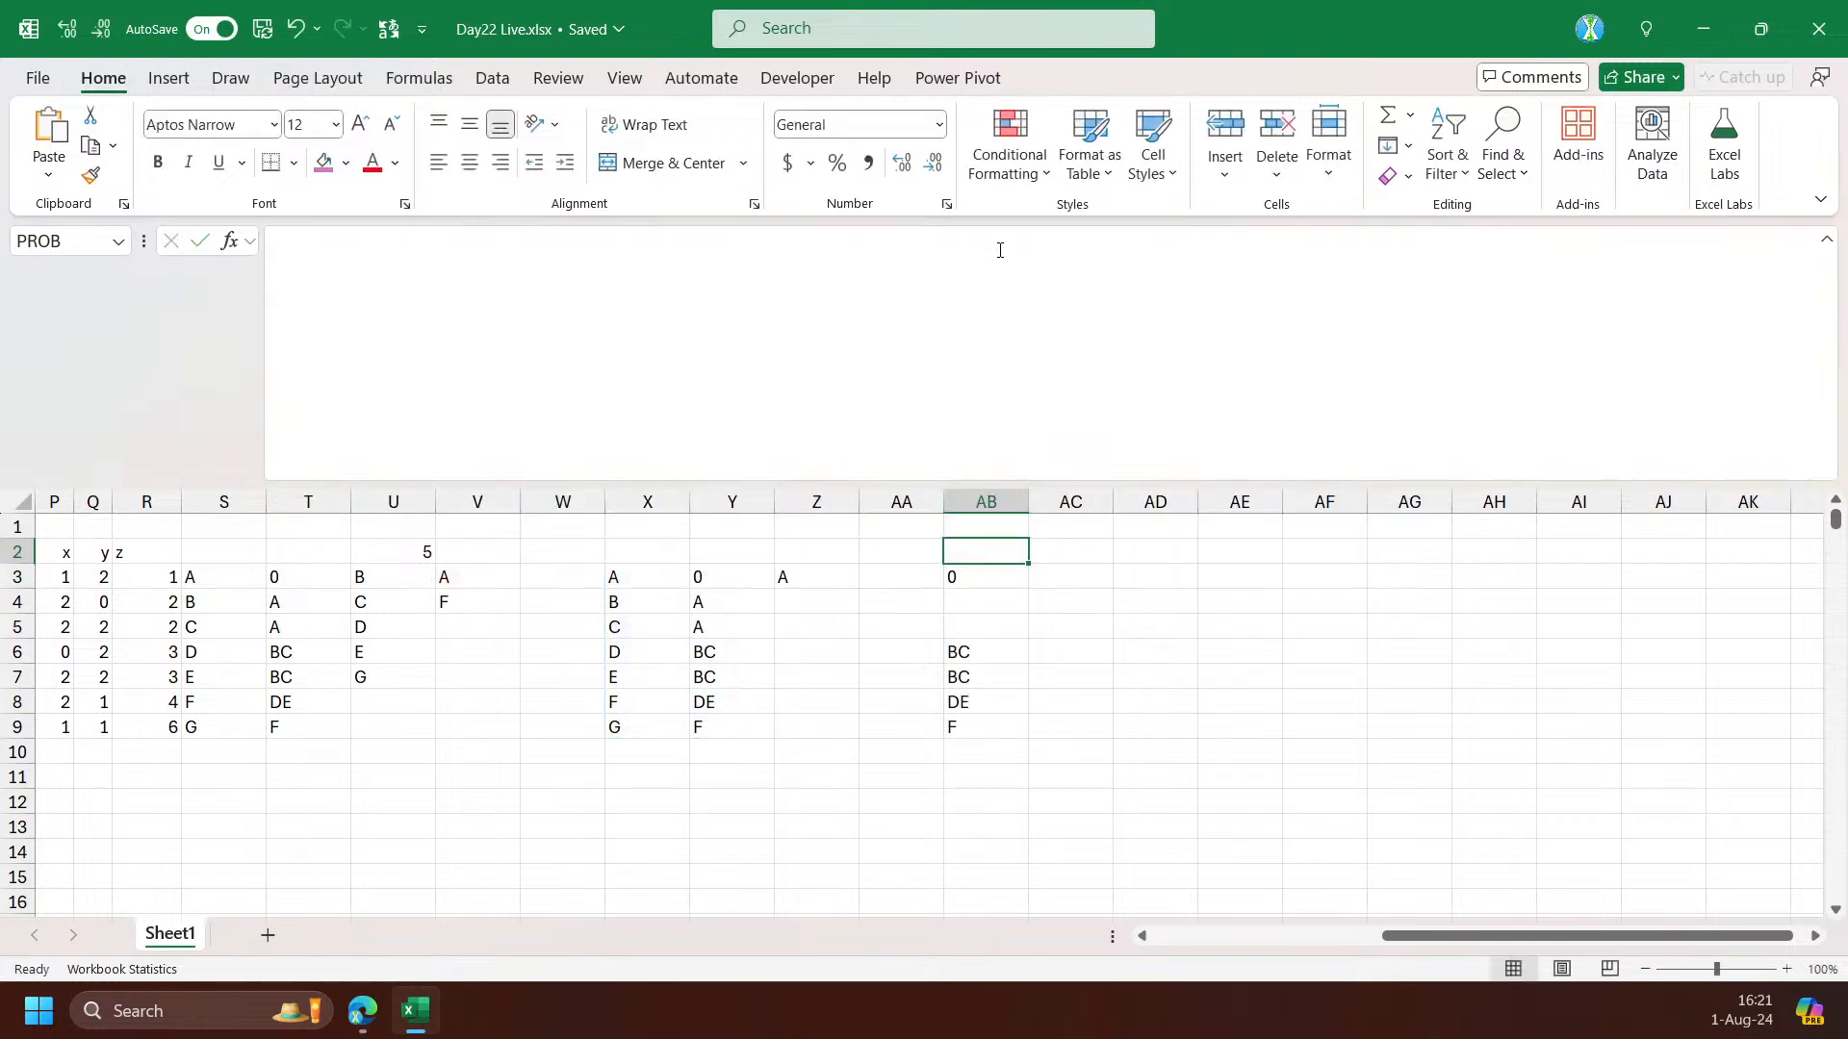
click(996, 573)
click(999, 248)
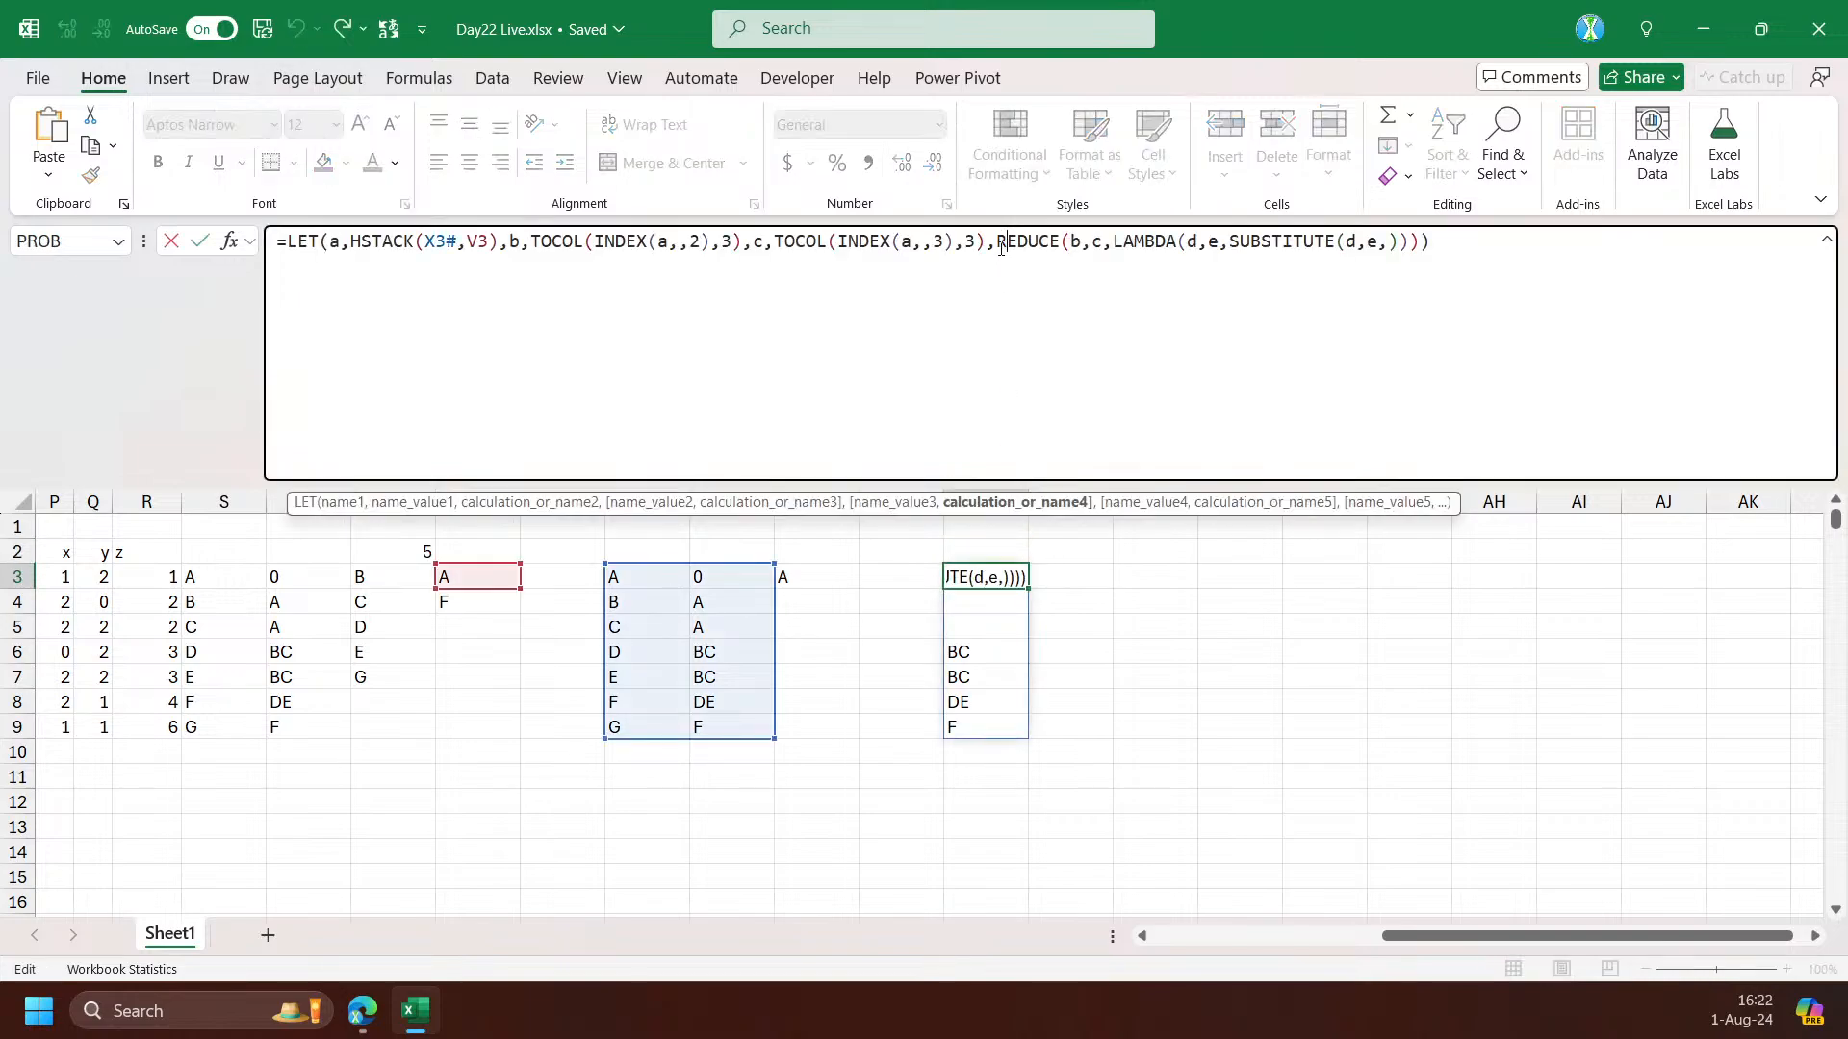
key(alt+Return)
text(bb,)
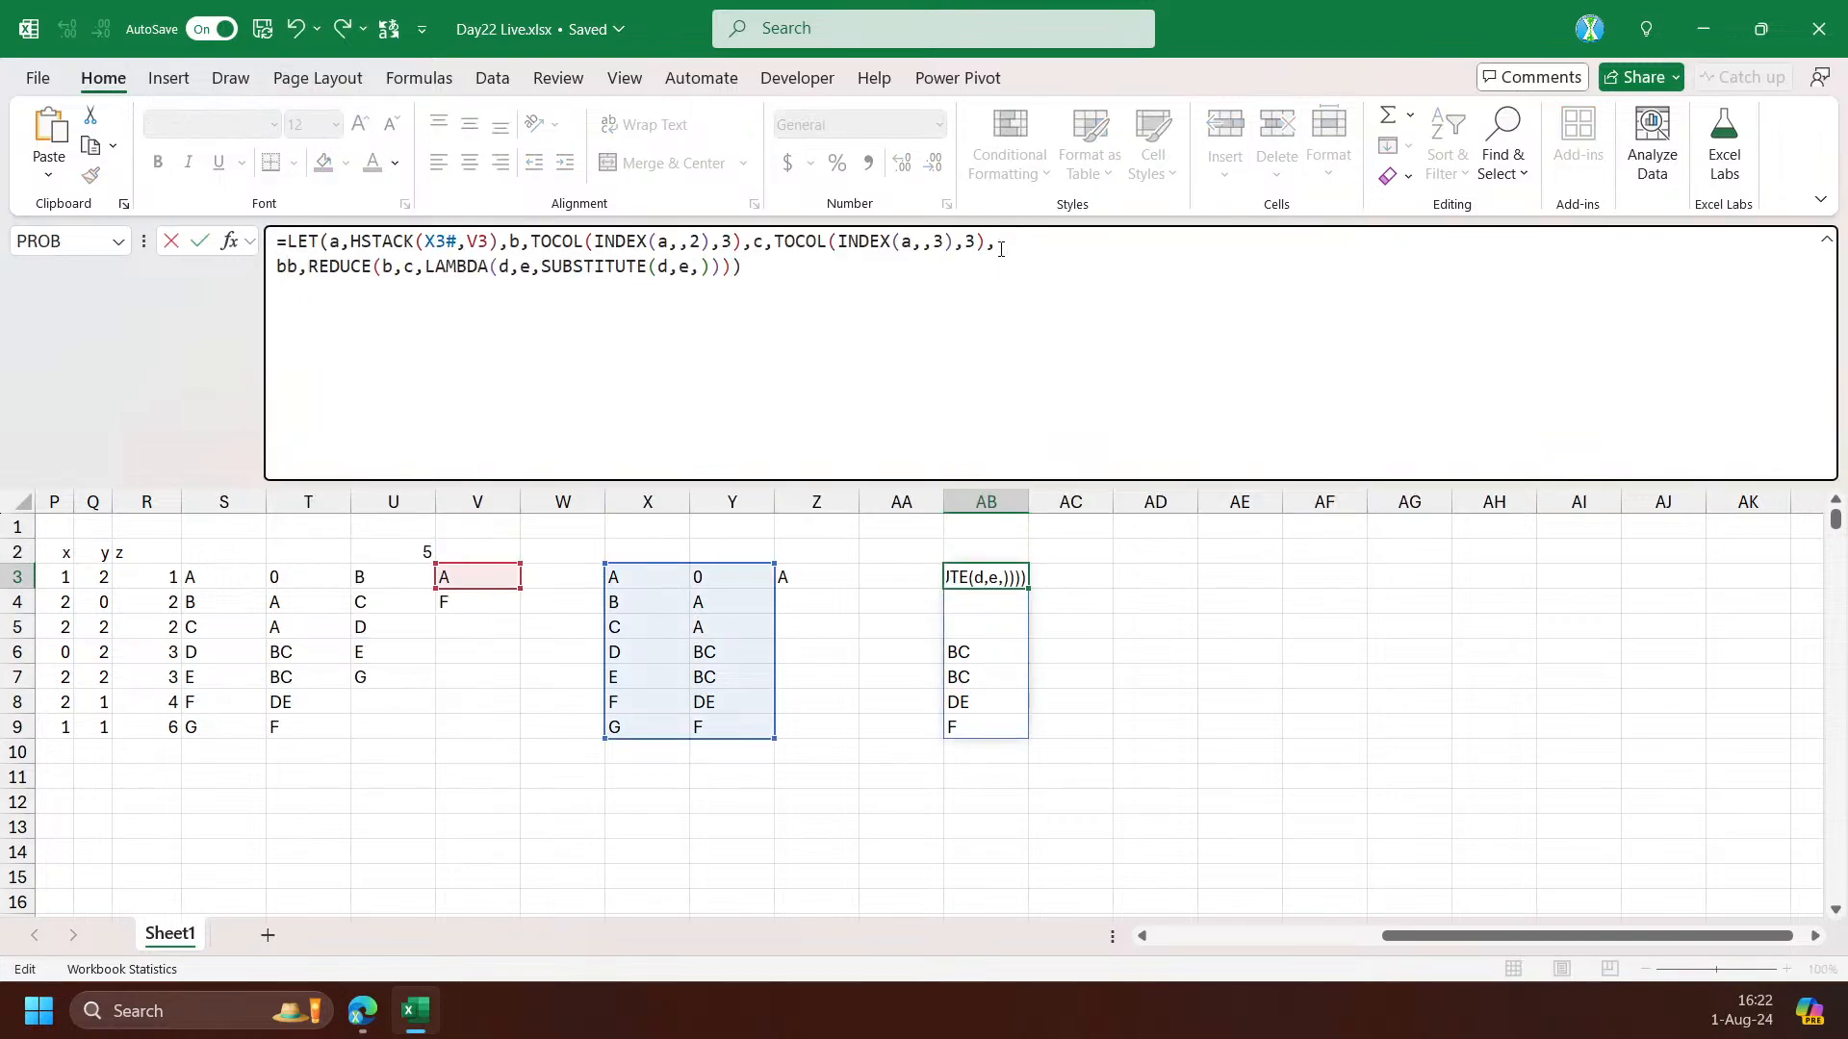
key(End)
key(Left)
text(,bb)
key(ctrl+Return)
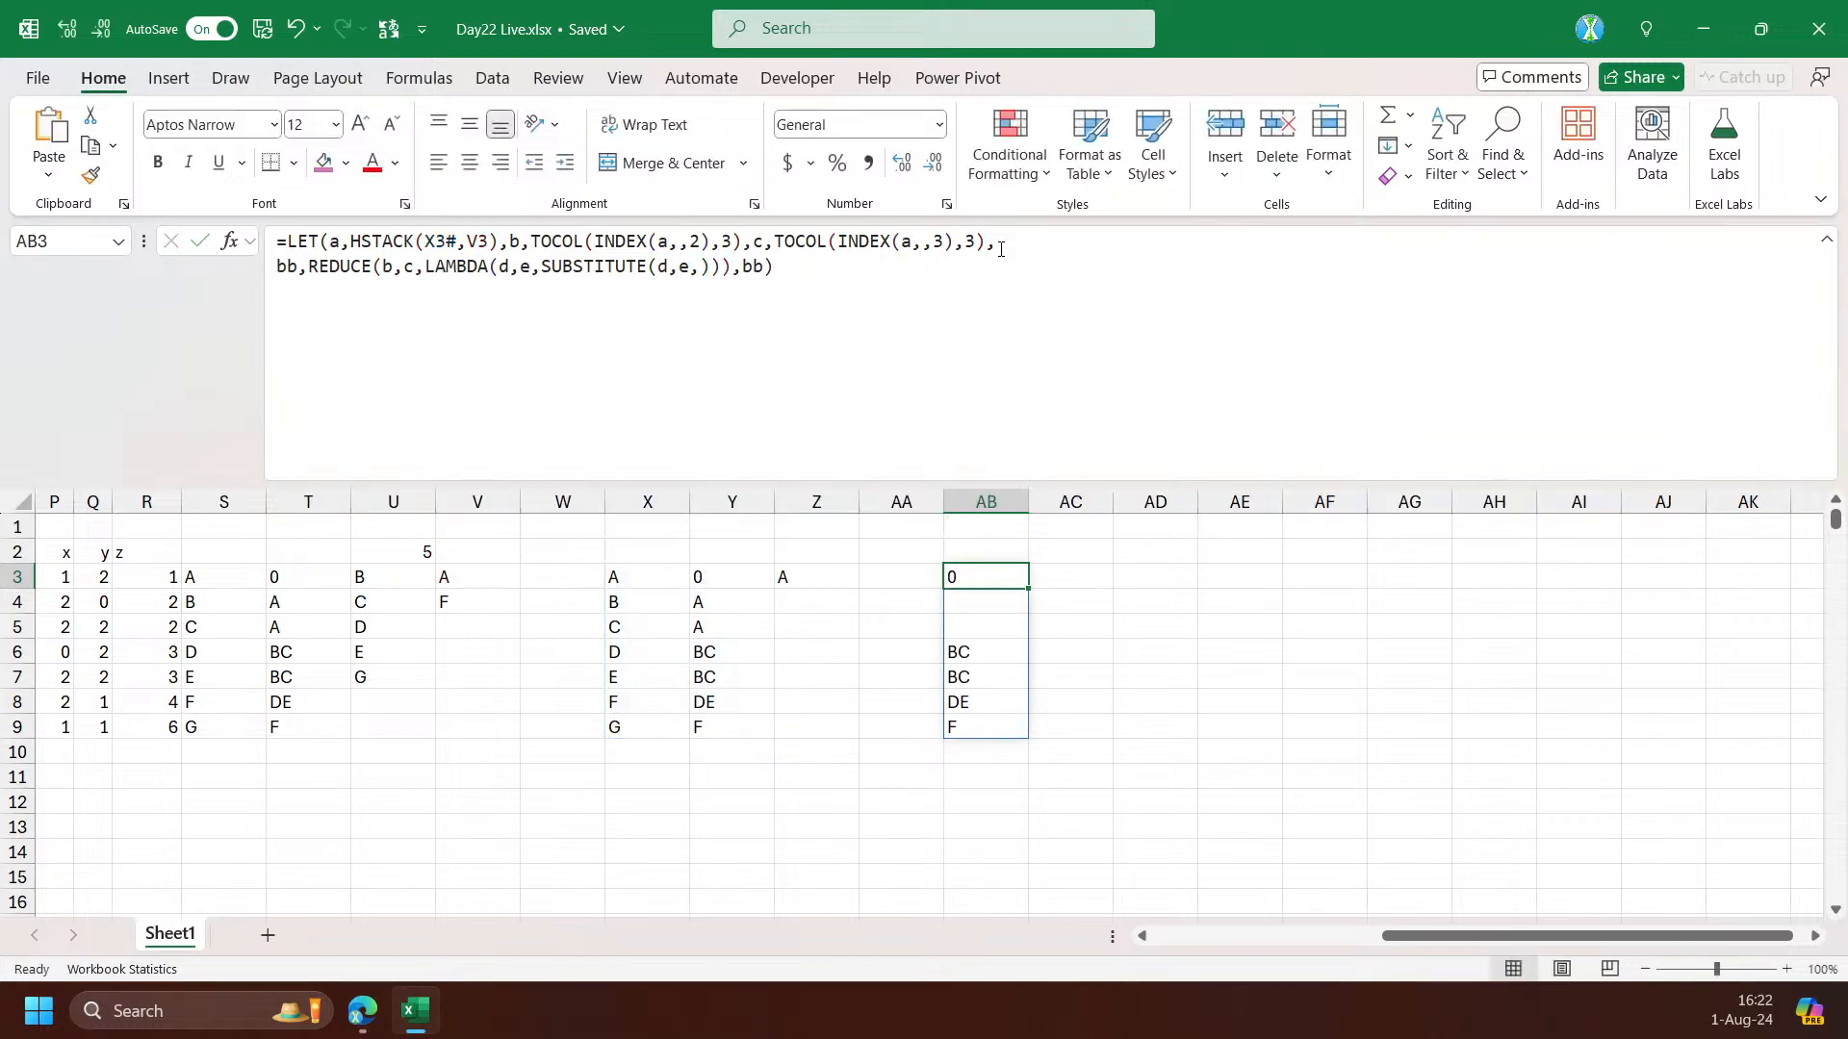
Compare the blank supports with their brick letters, and define n as TOCOL(INDEX(a,,1),3) before b in the AB3 formula
drag(973, 599, 971, 635)
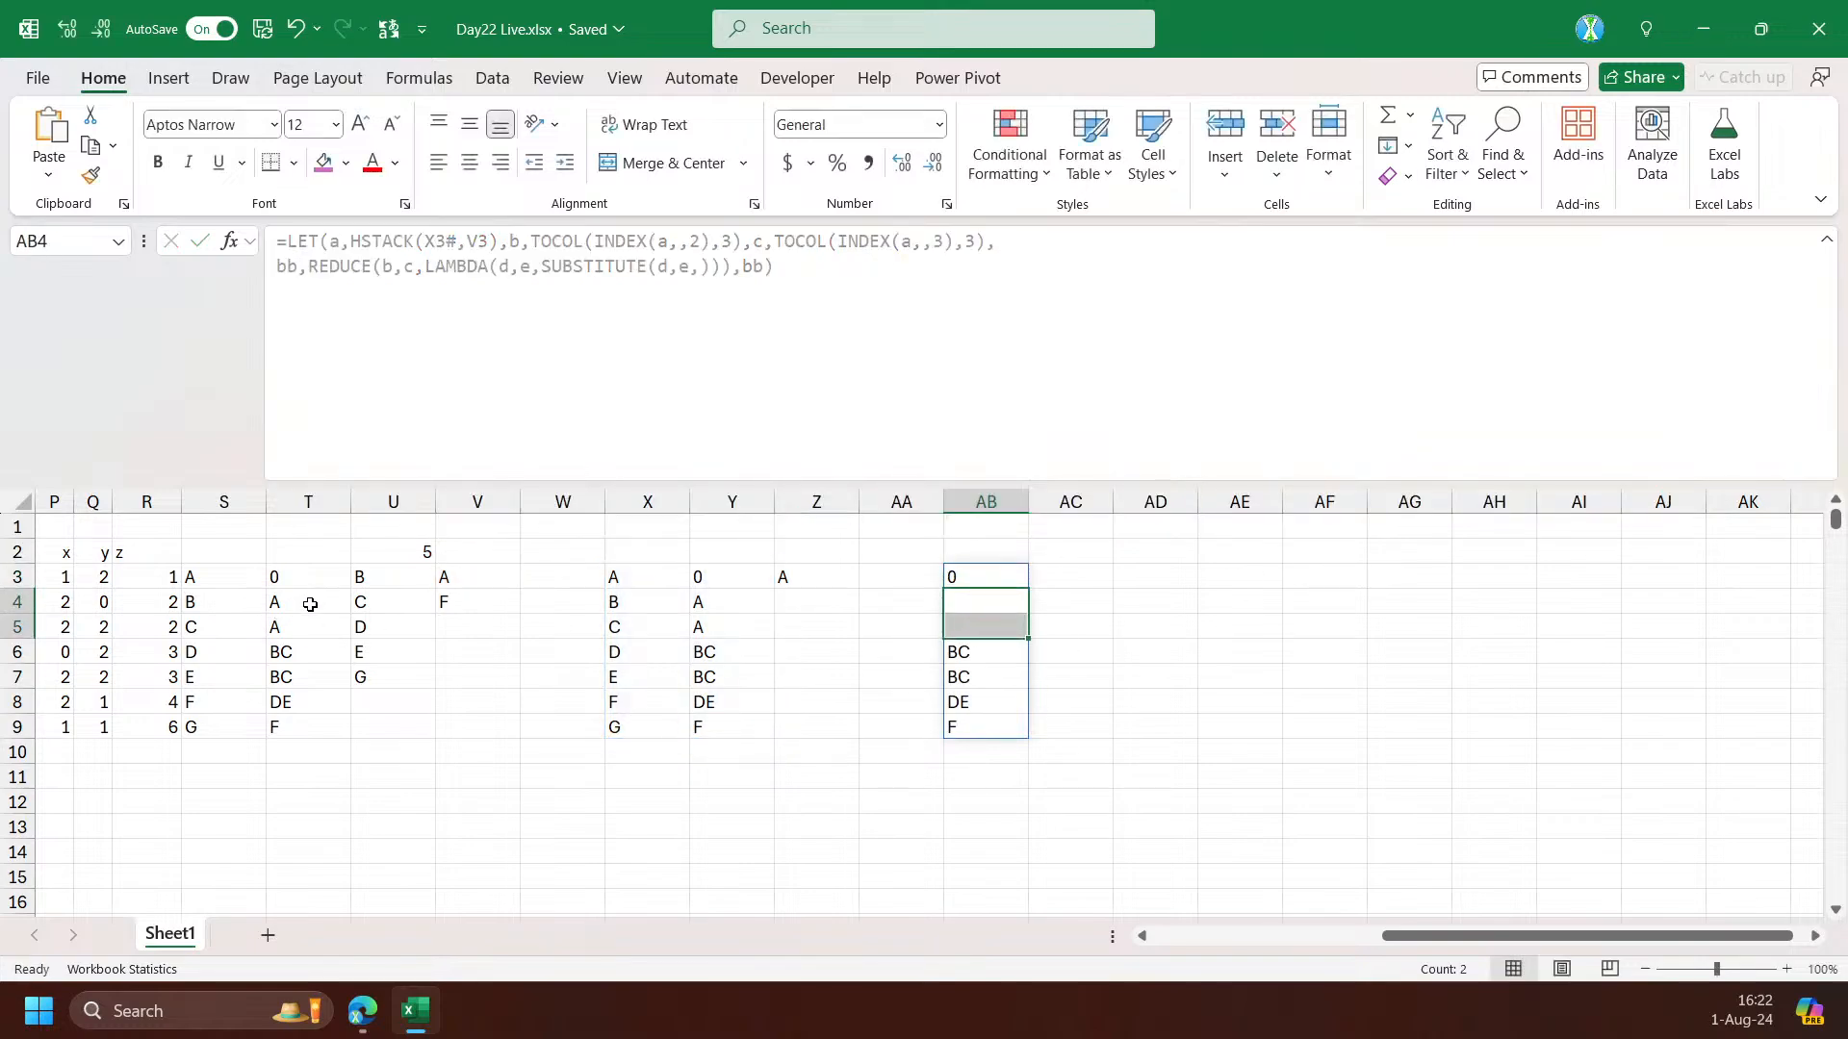
drag(203, 602, 210, 631)
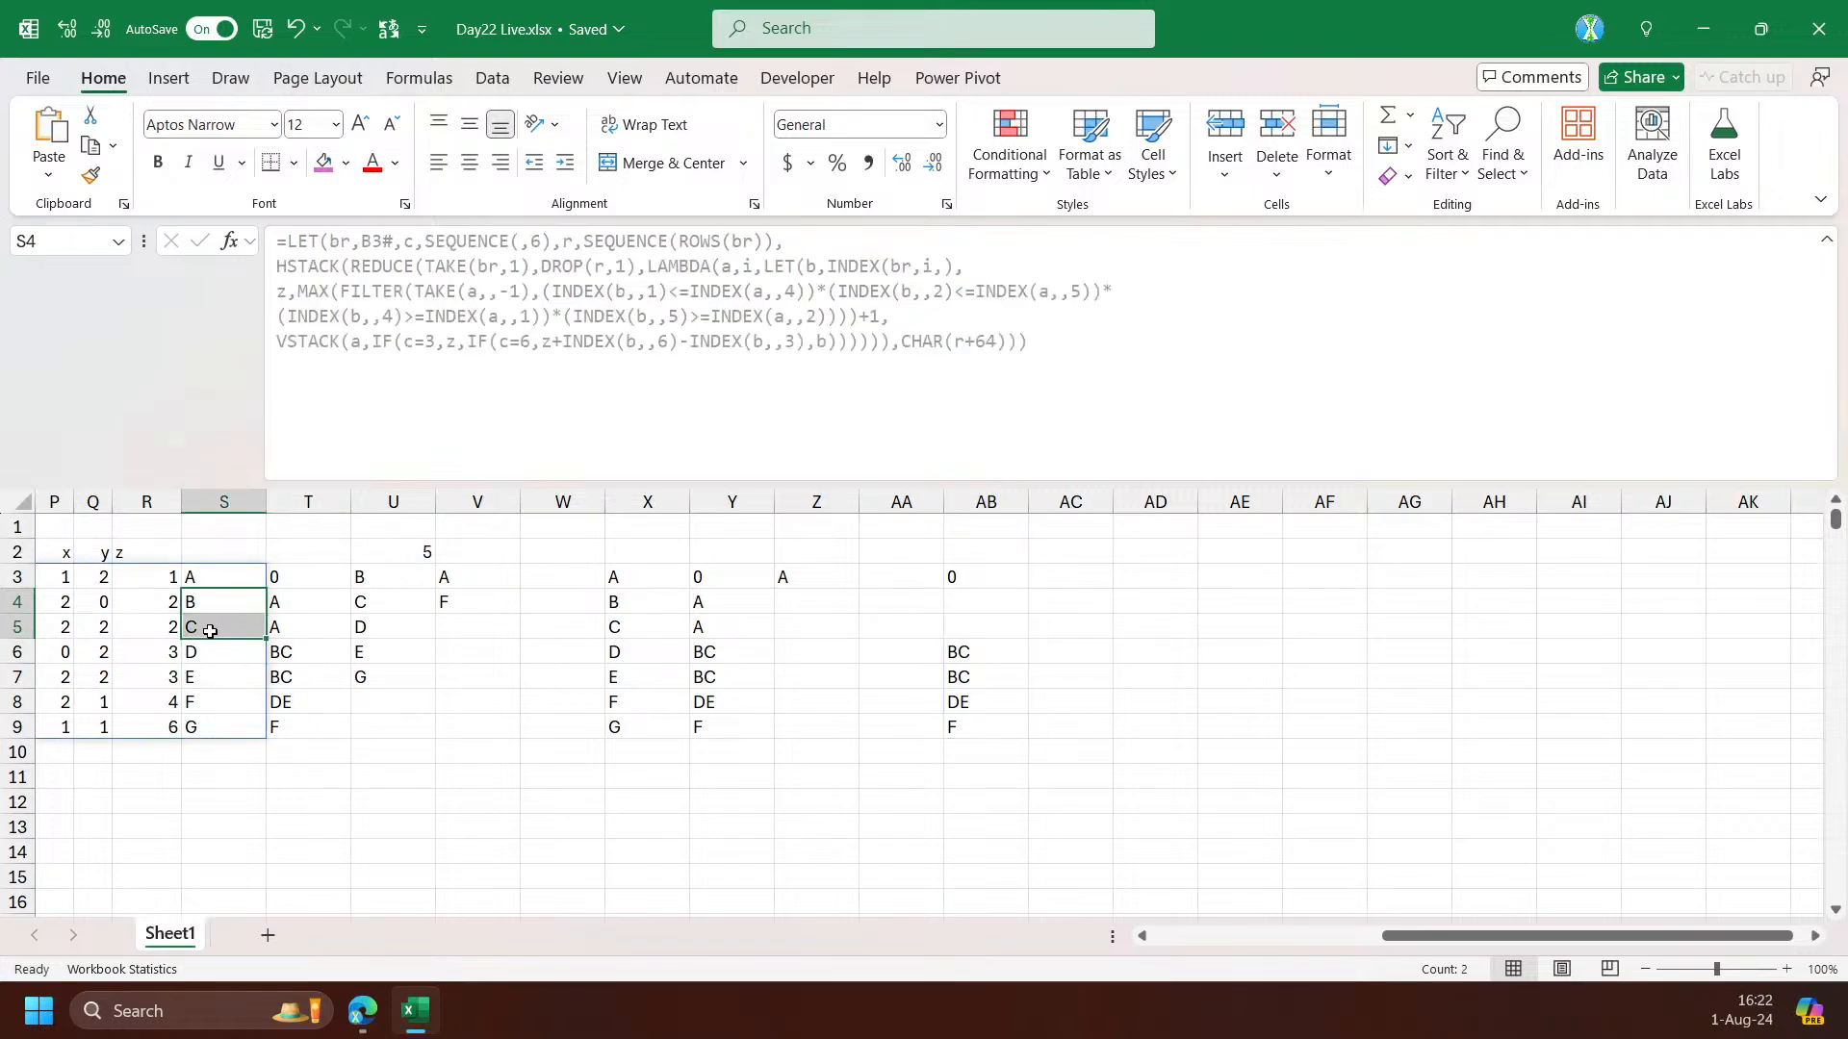
click(983, 575)
click(747, 267)
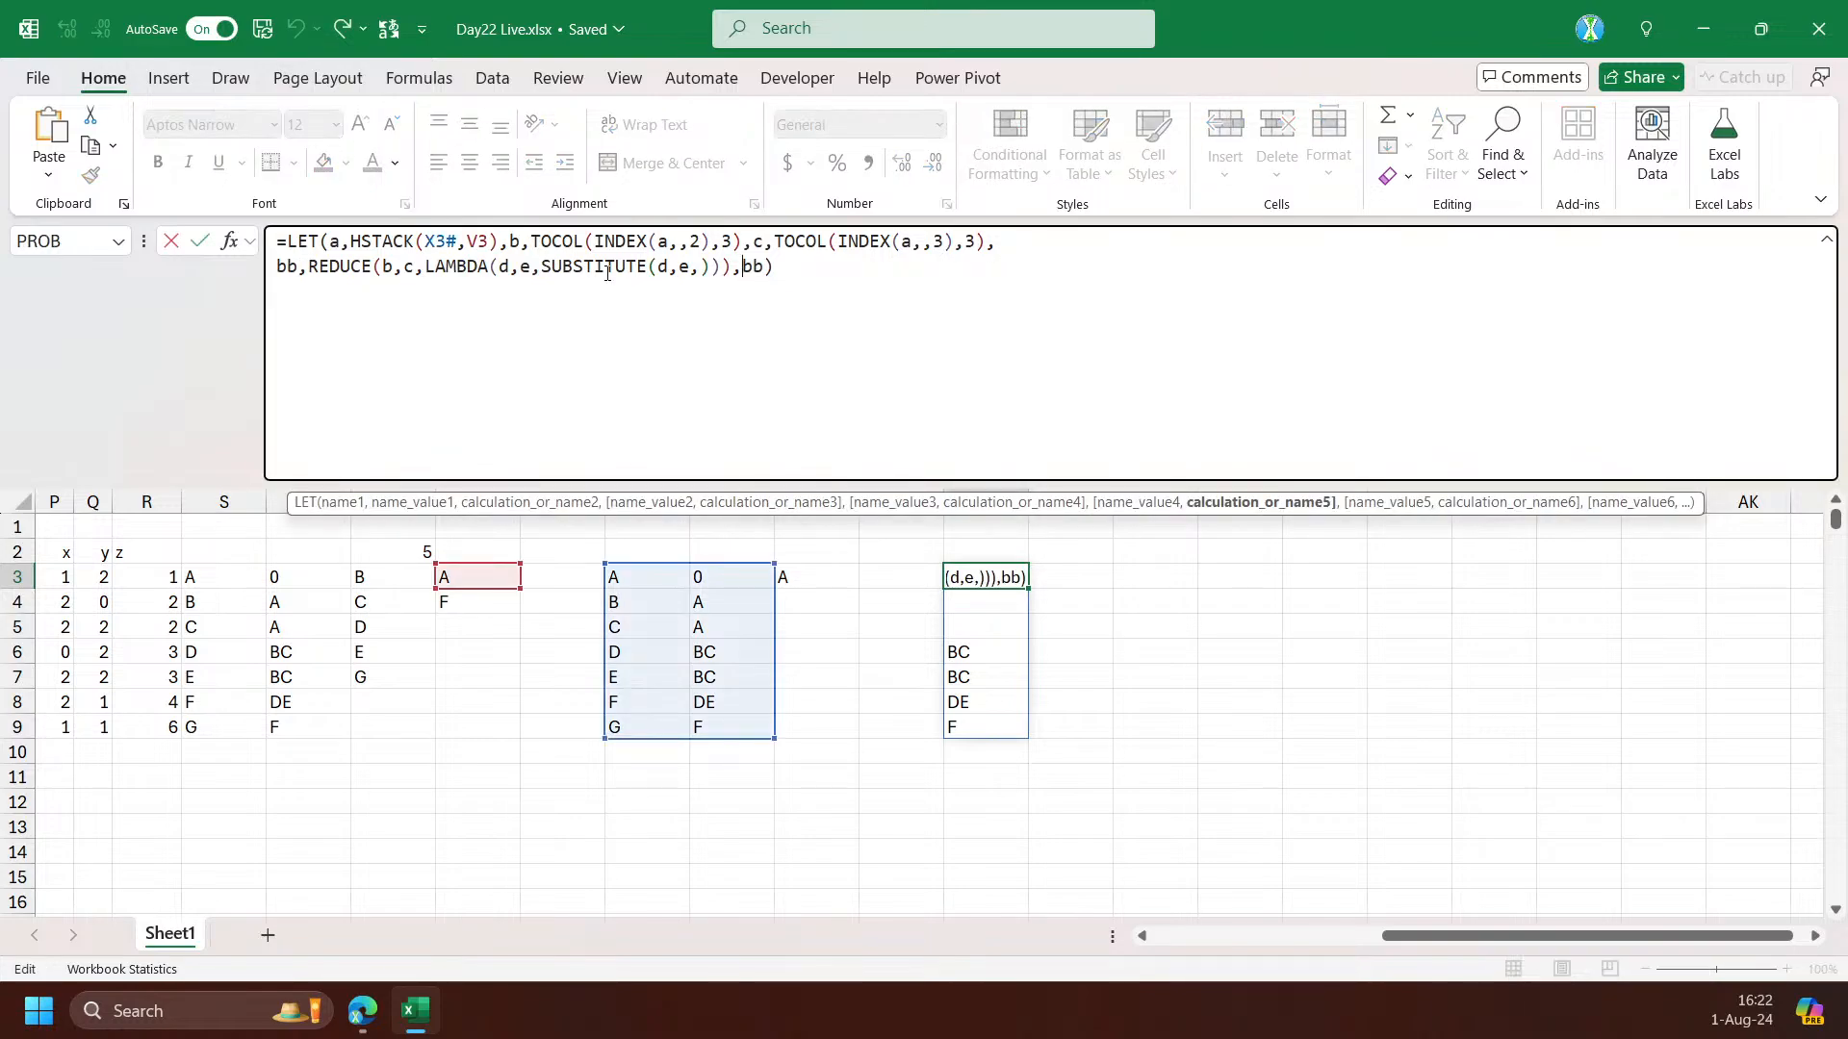
click(512, 240)
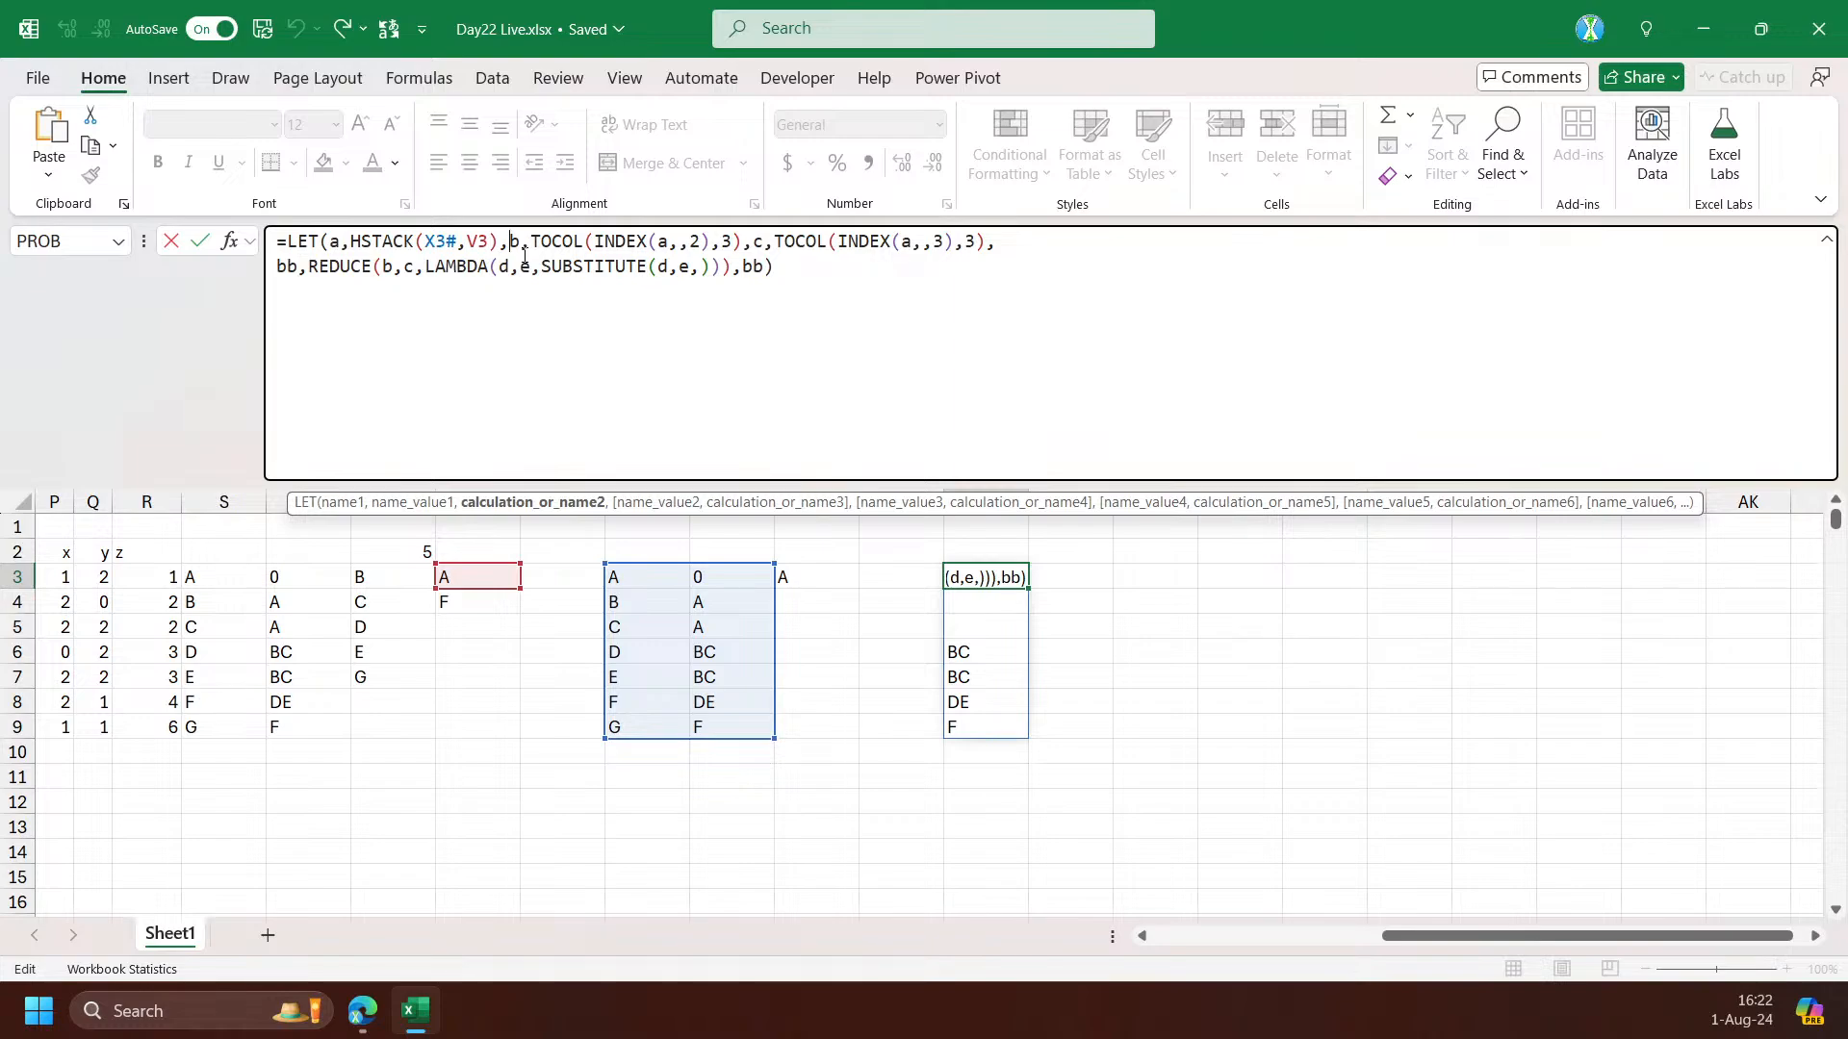
text(n,i)
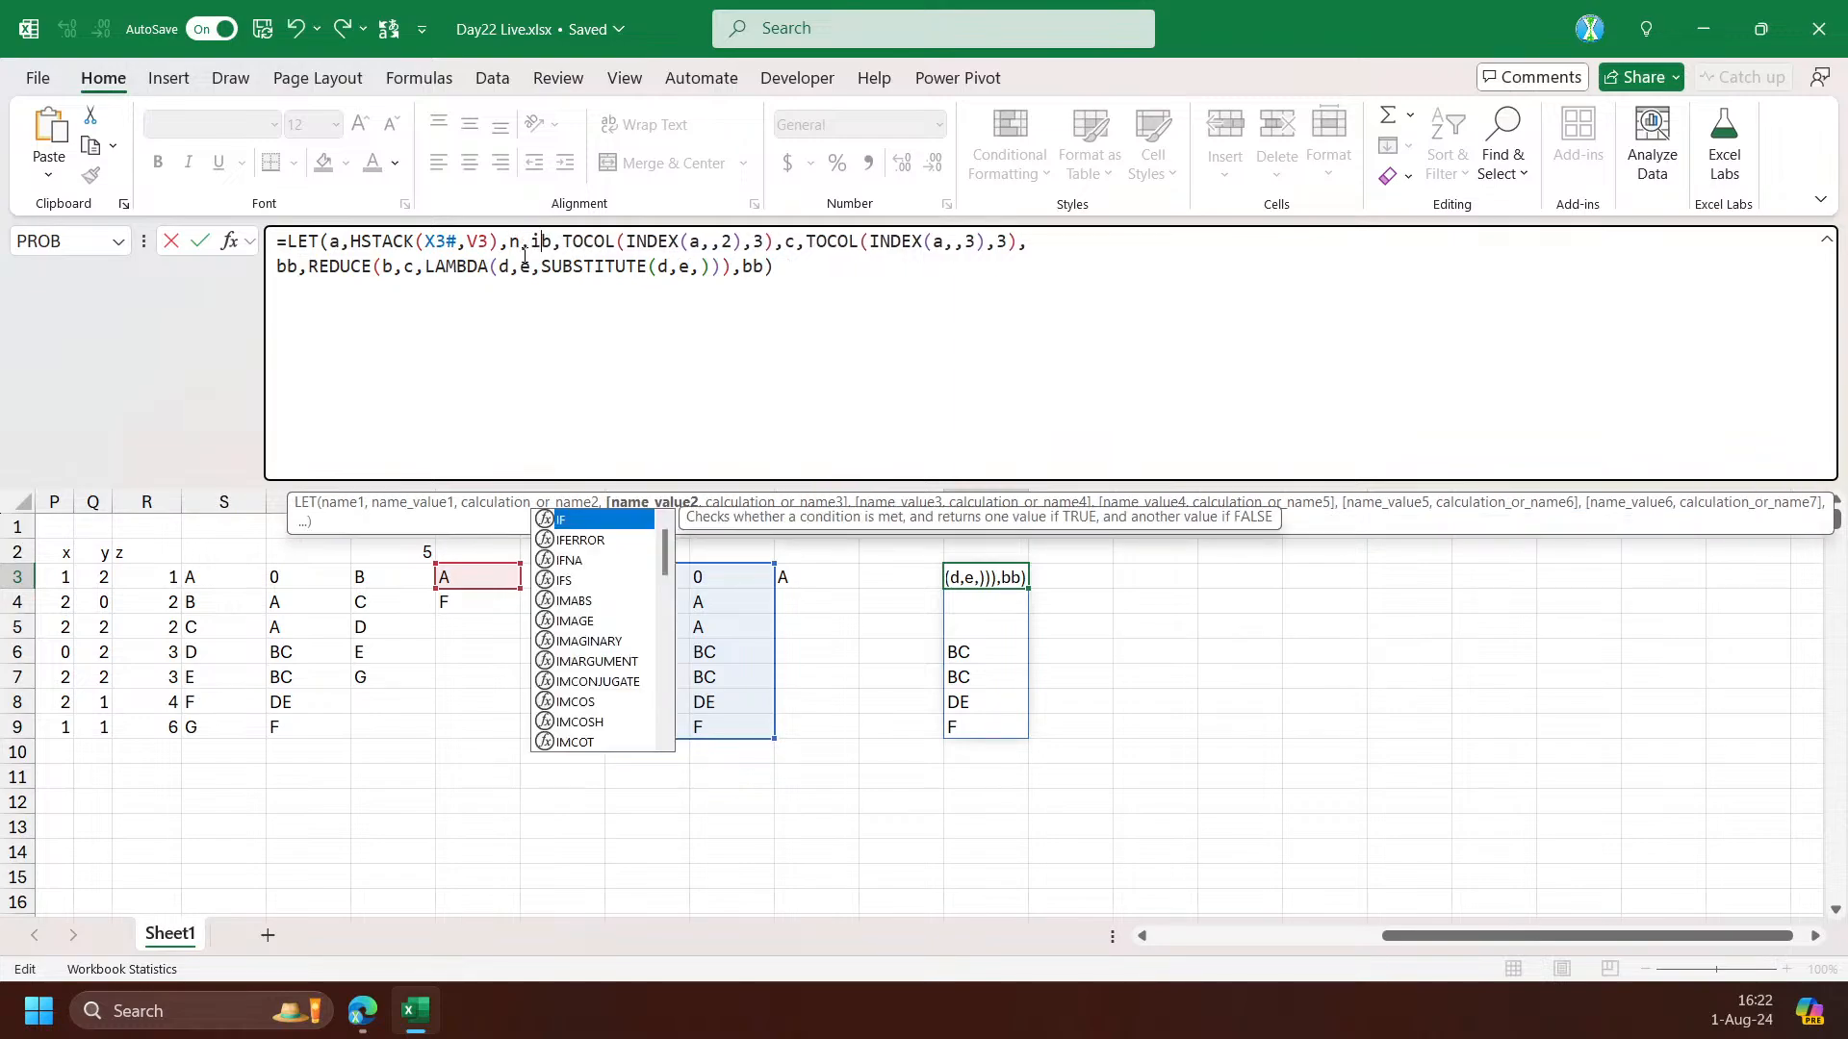
key(BackSpace)
text(toco)
key(Tab)
text(inde)
key(Tab)
text(a,,1),3),)
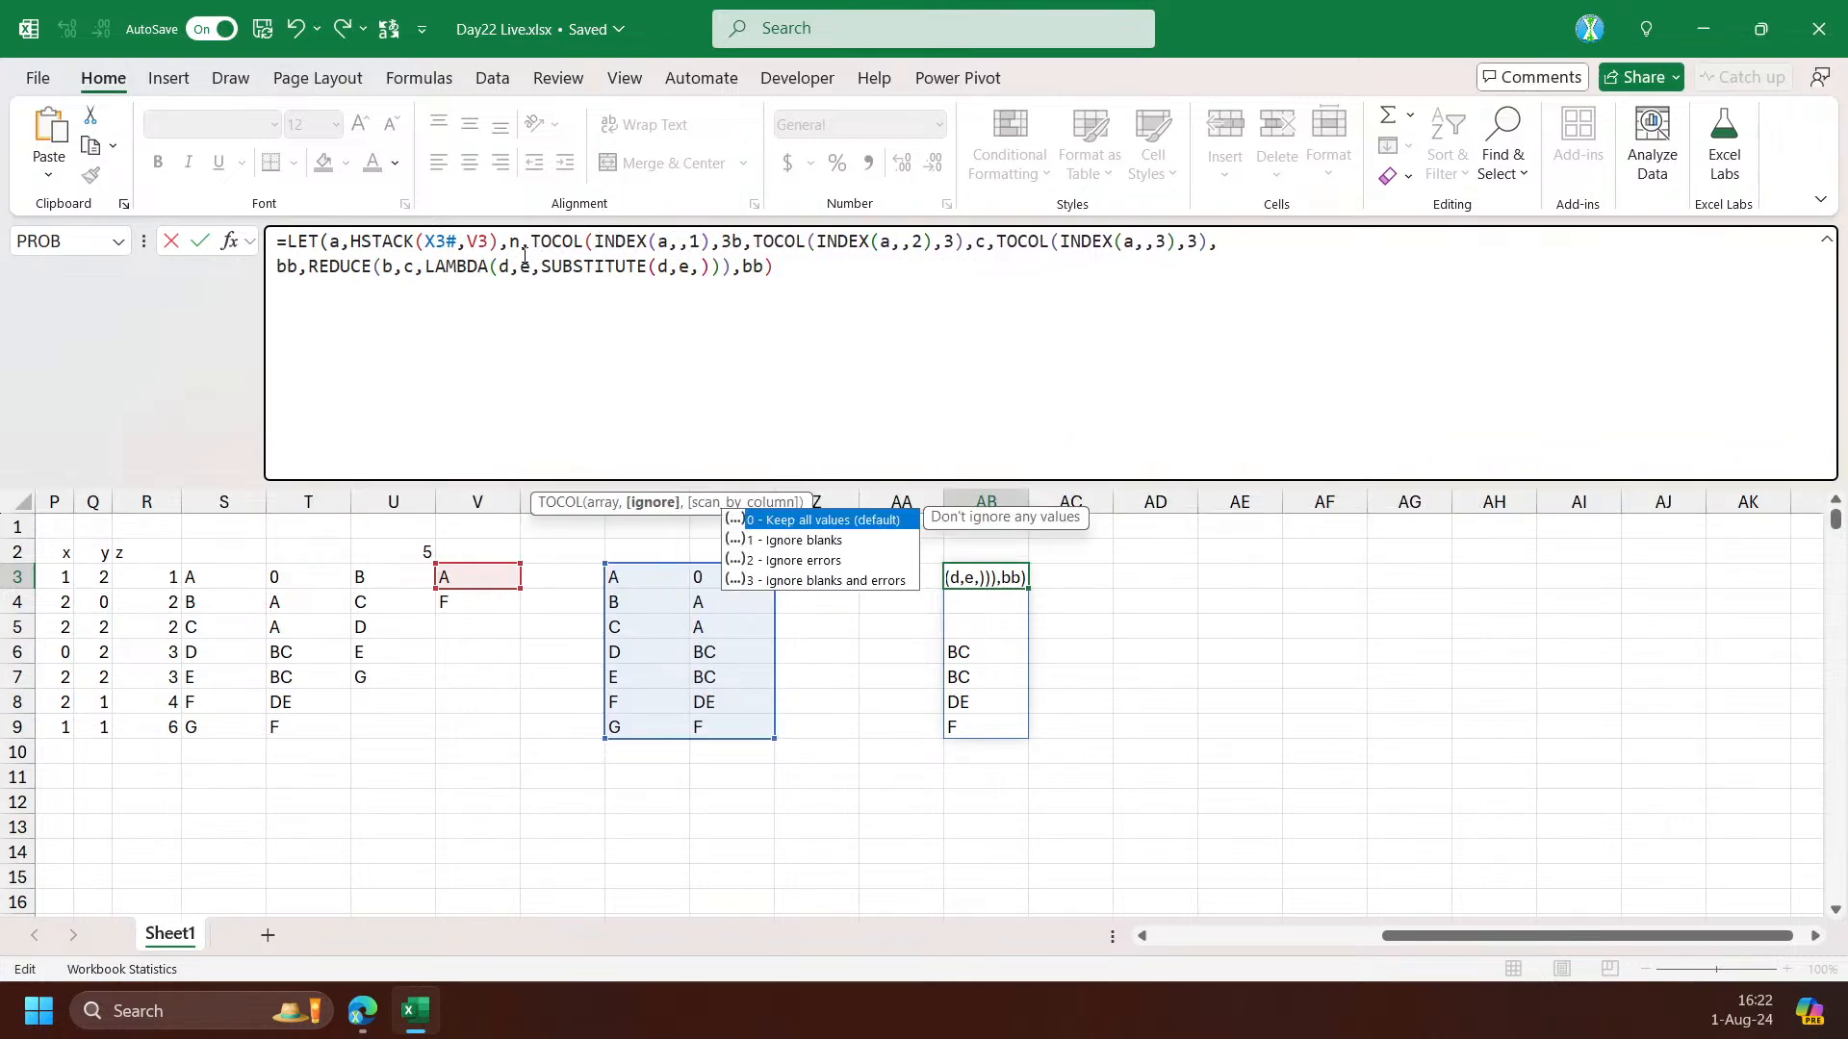
key(ctrl+Return)
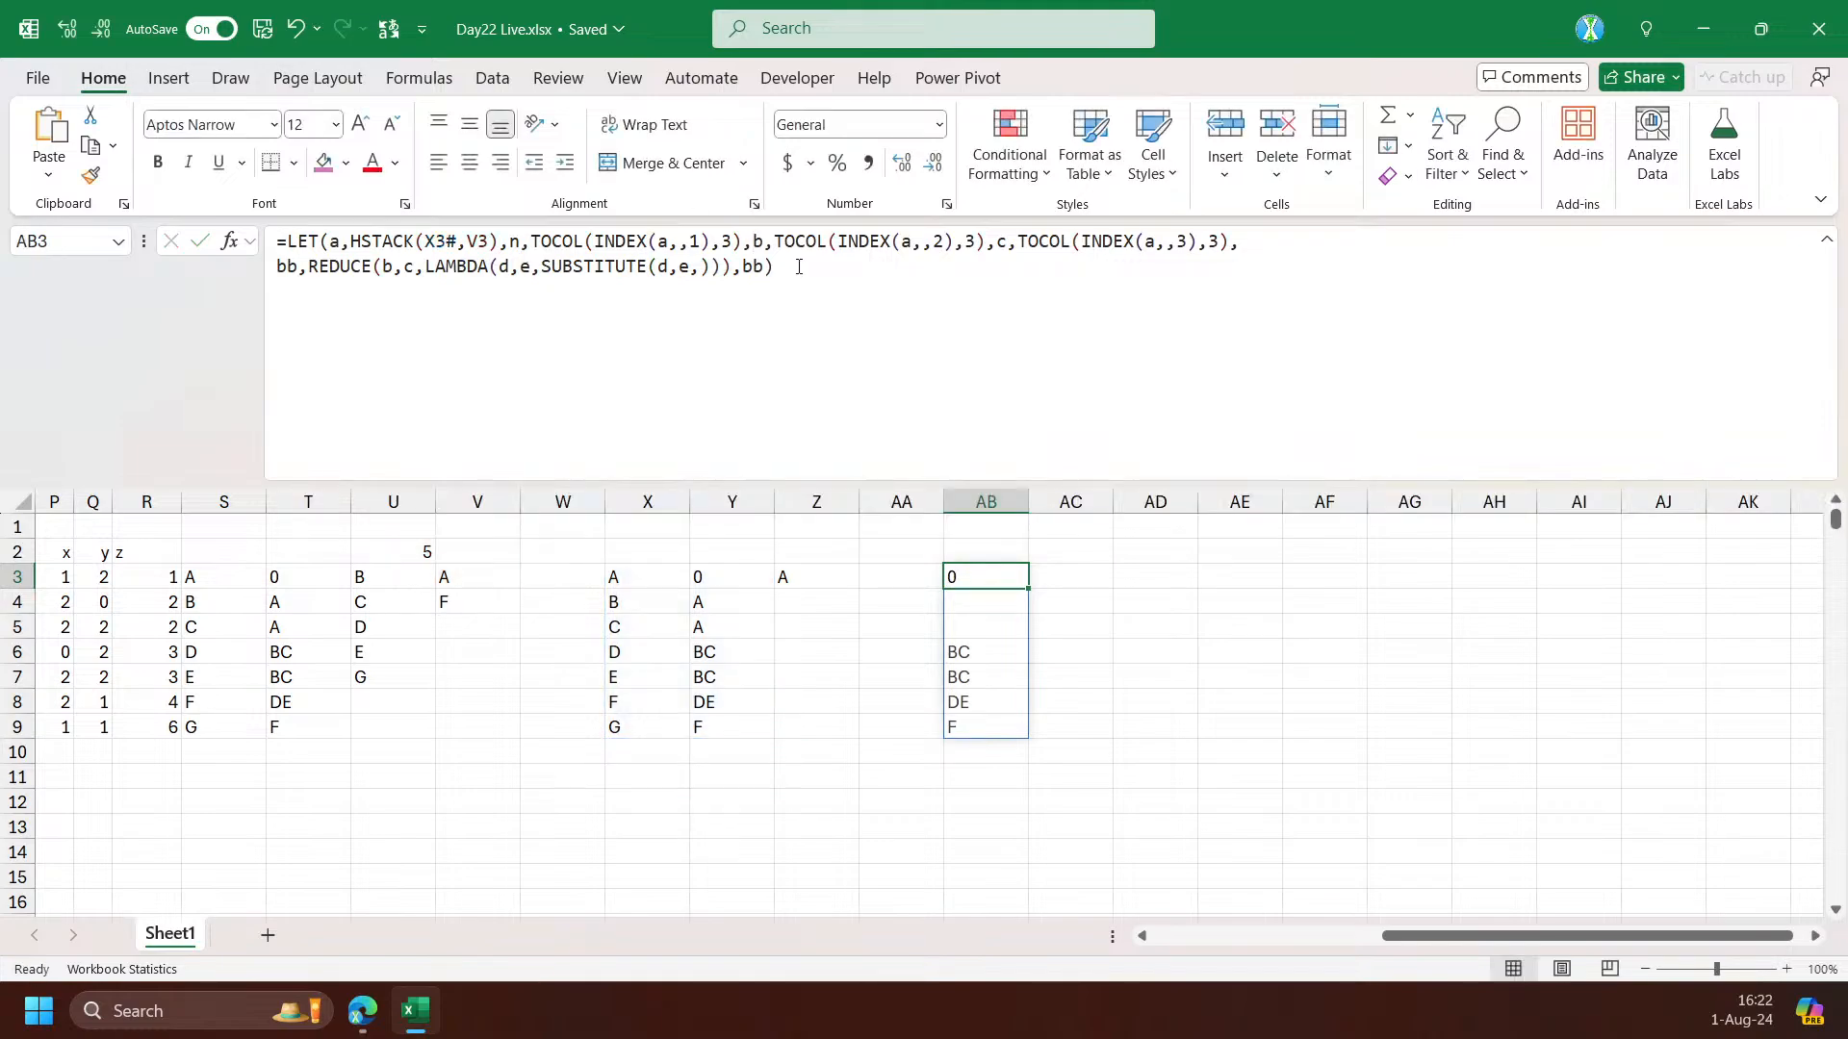
Replace the final bb in the AB3 formula with FILTER(n,b="")
double_click(750, 275)
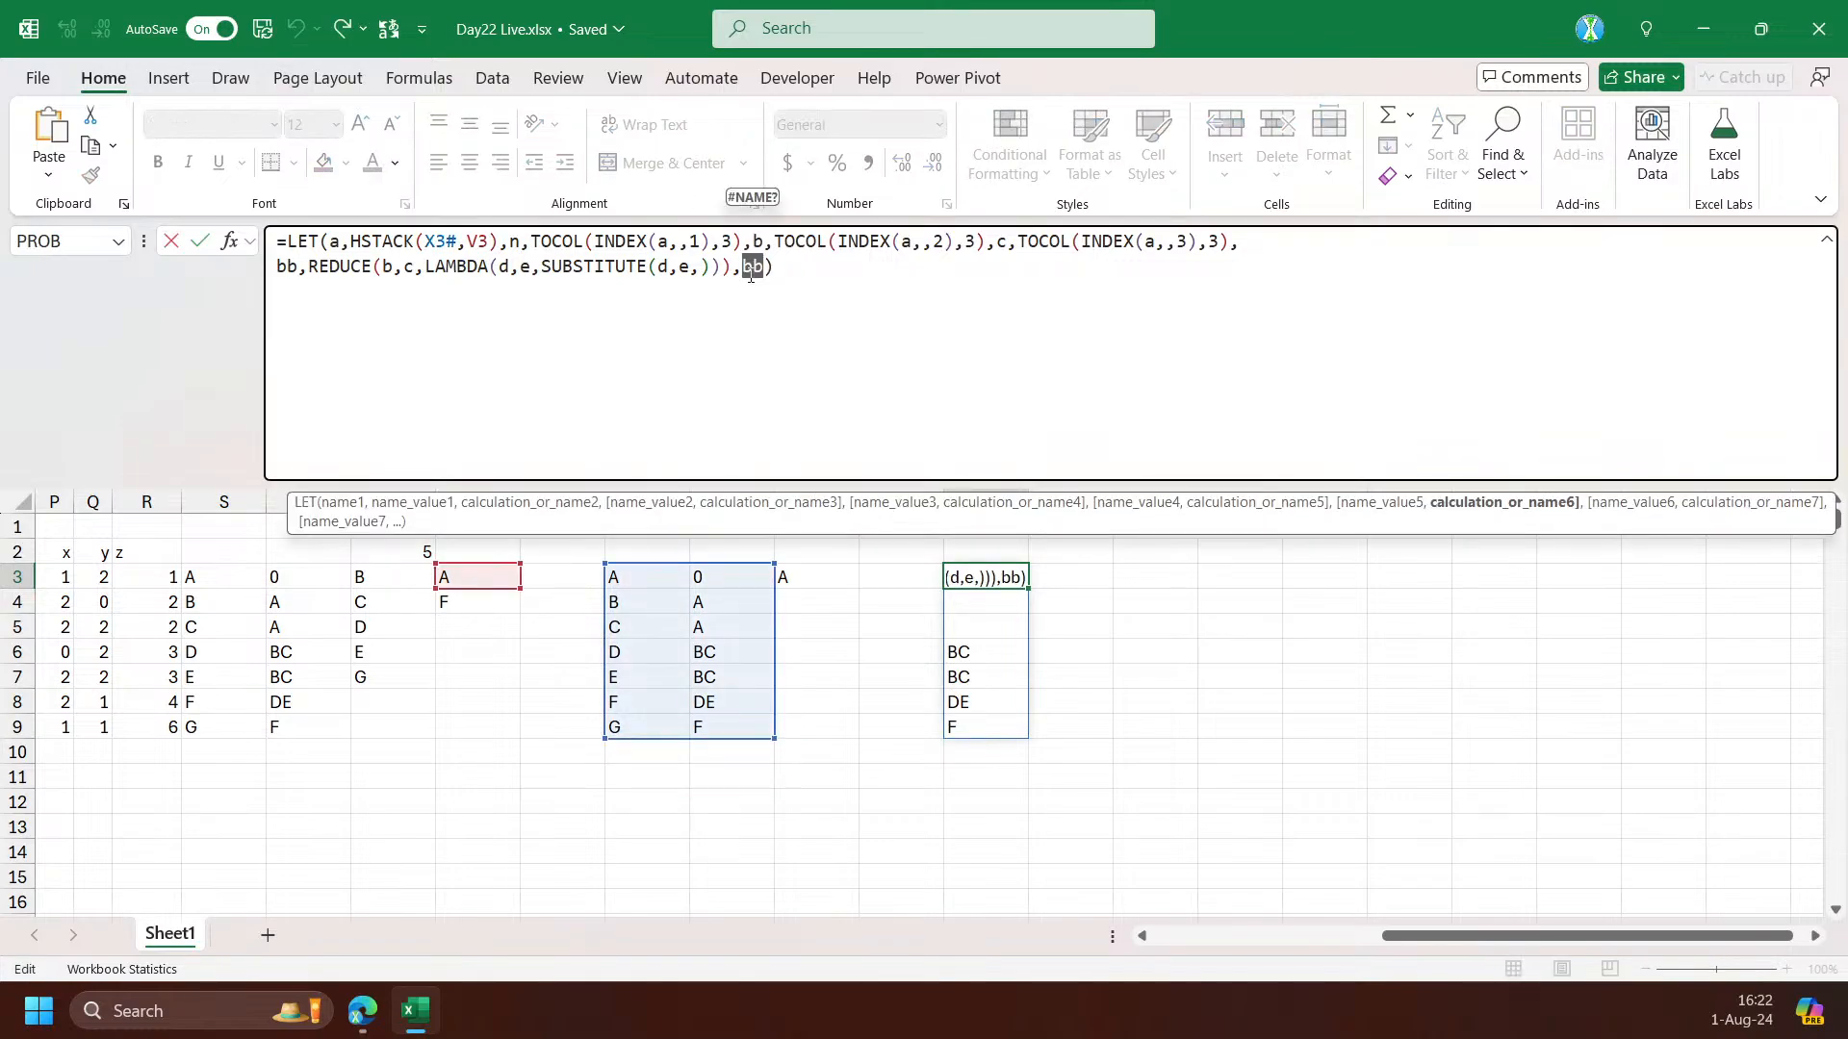
text(filter)
key(Tab)
text(n,b=)
key(BackSpace)
text(=""))
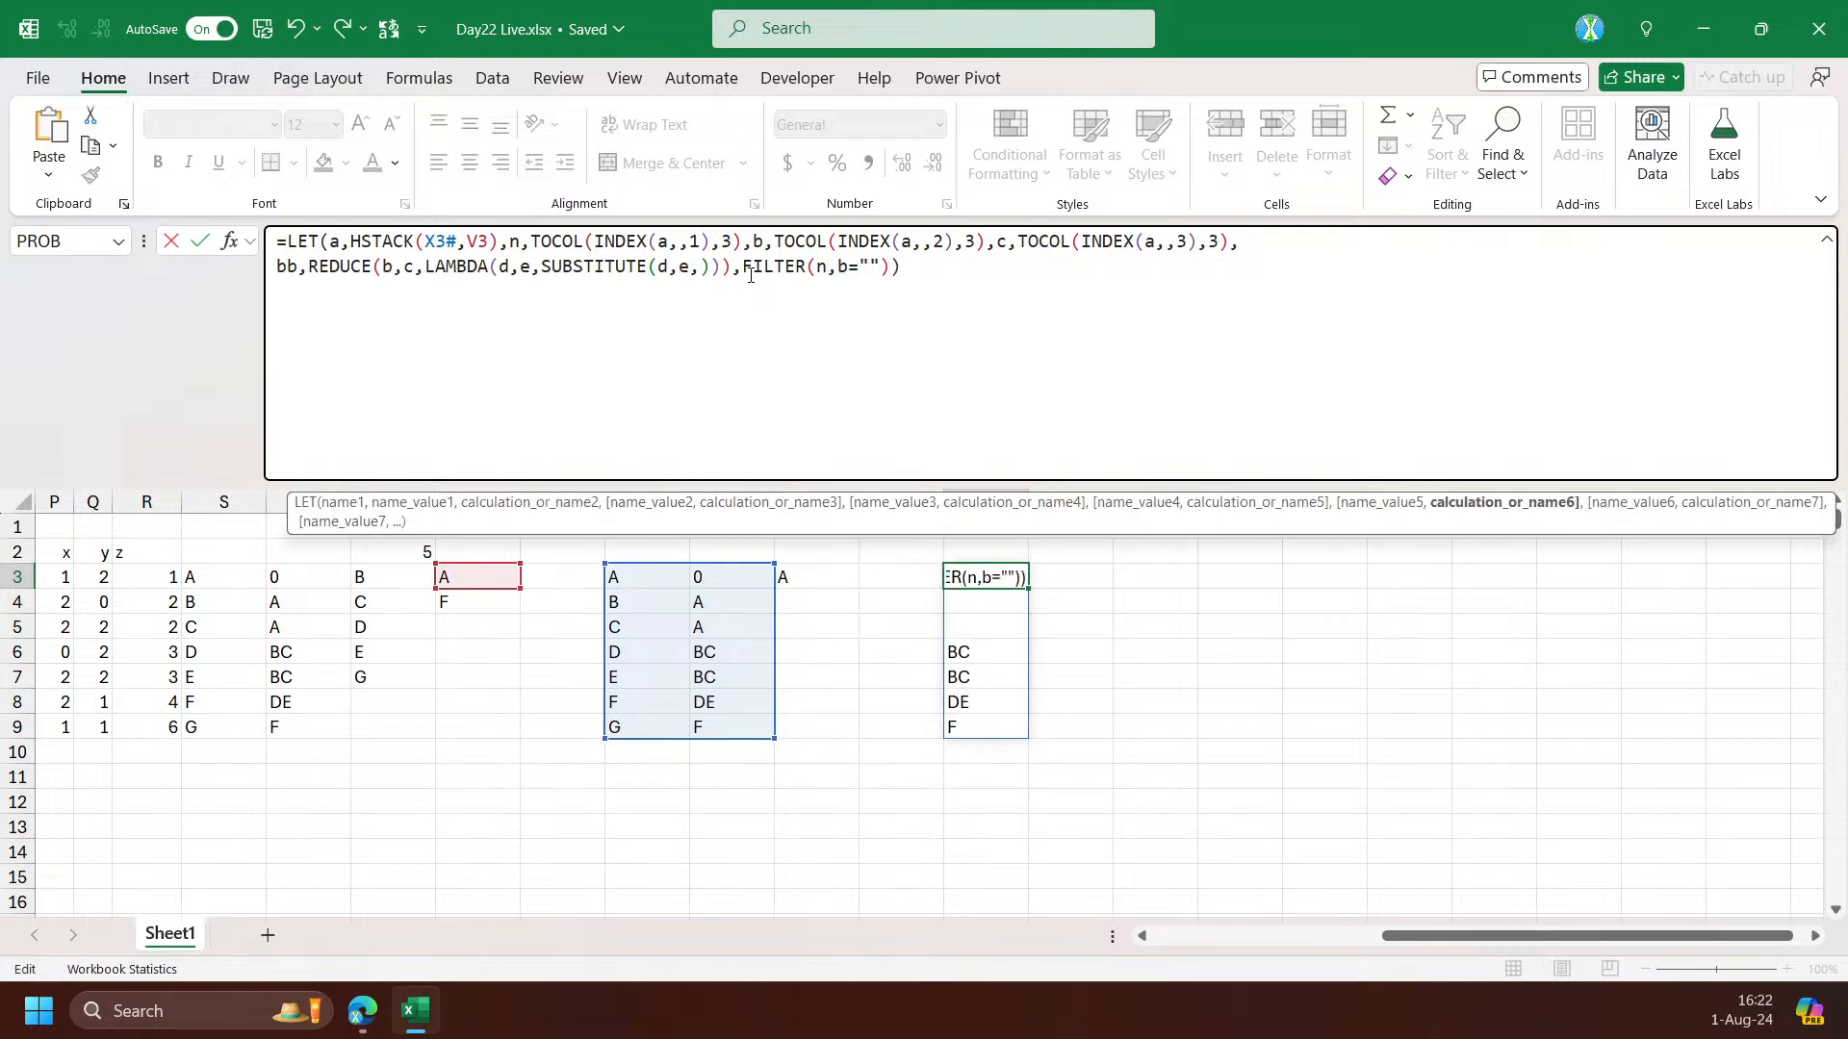
key(Return)
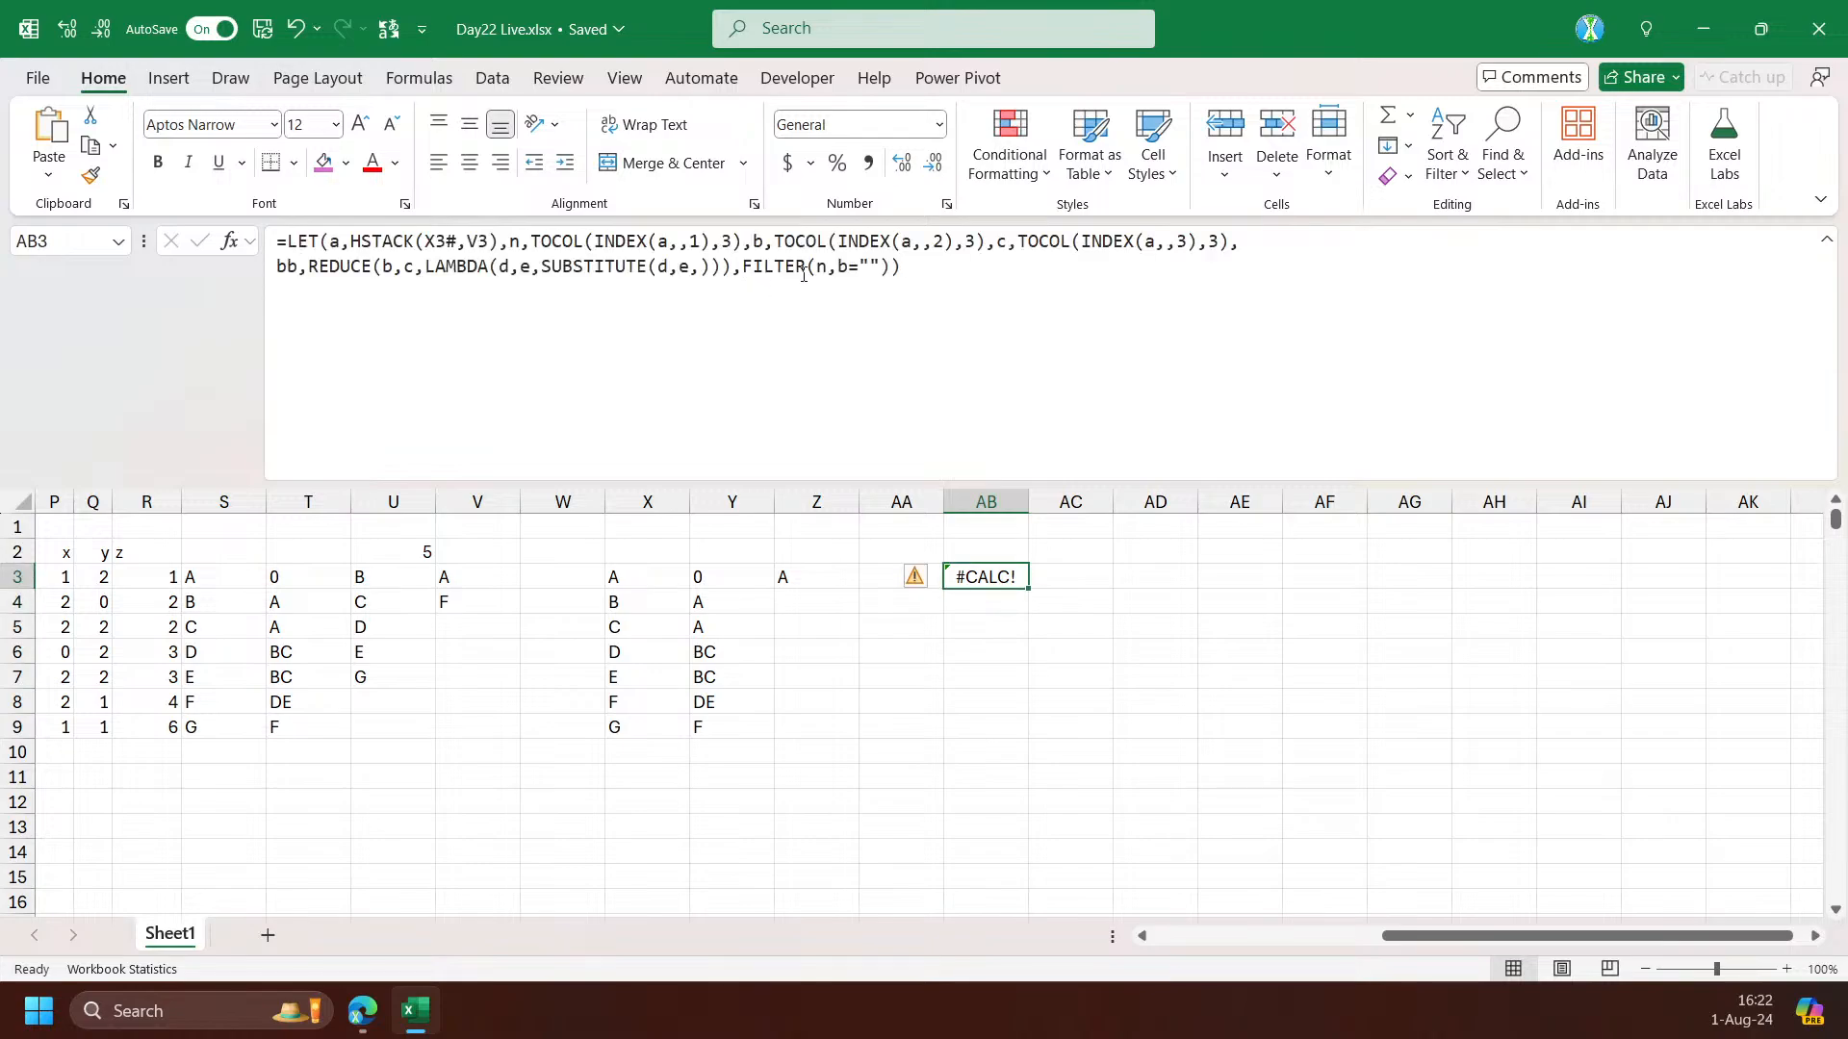
Change the FILTER condition in AB3 to bb="" and add 0 as its if-empty value
click(810, 270)
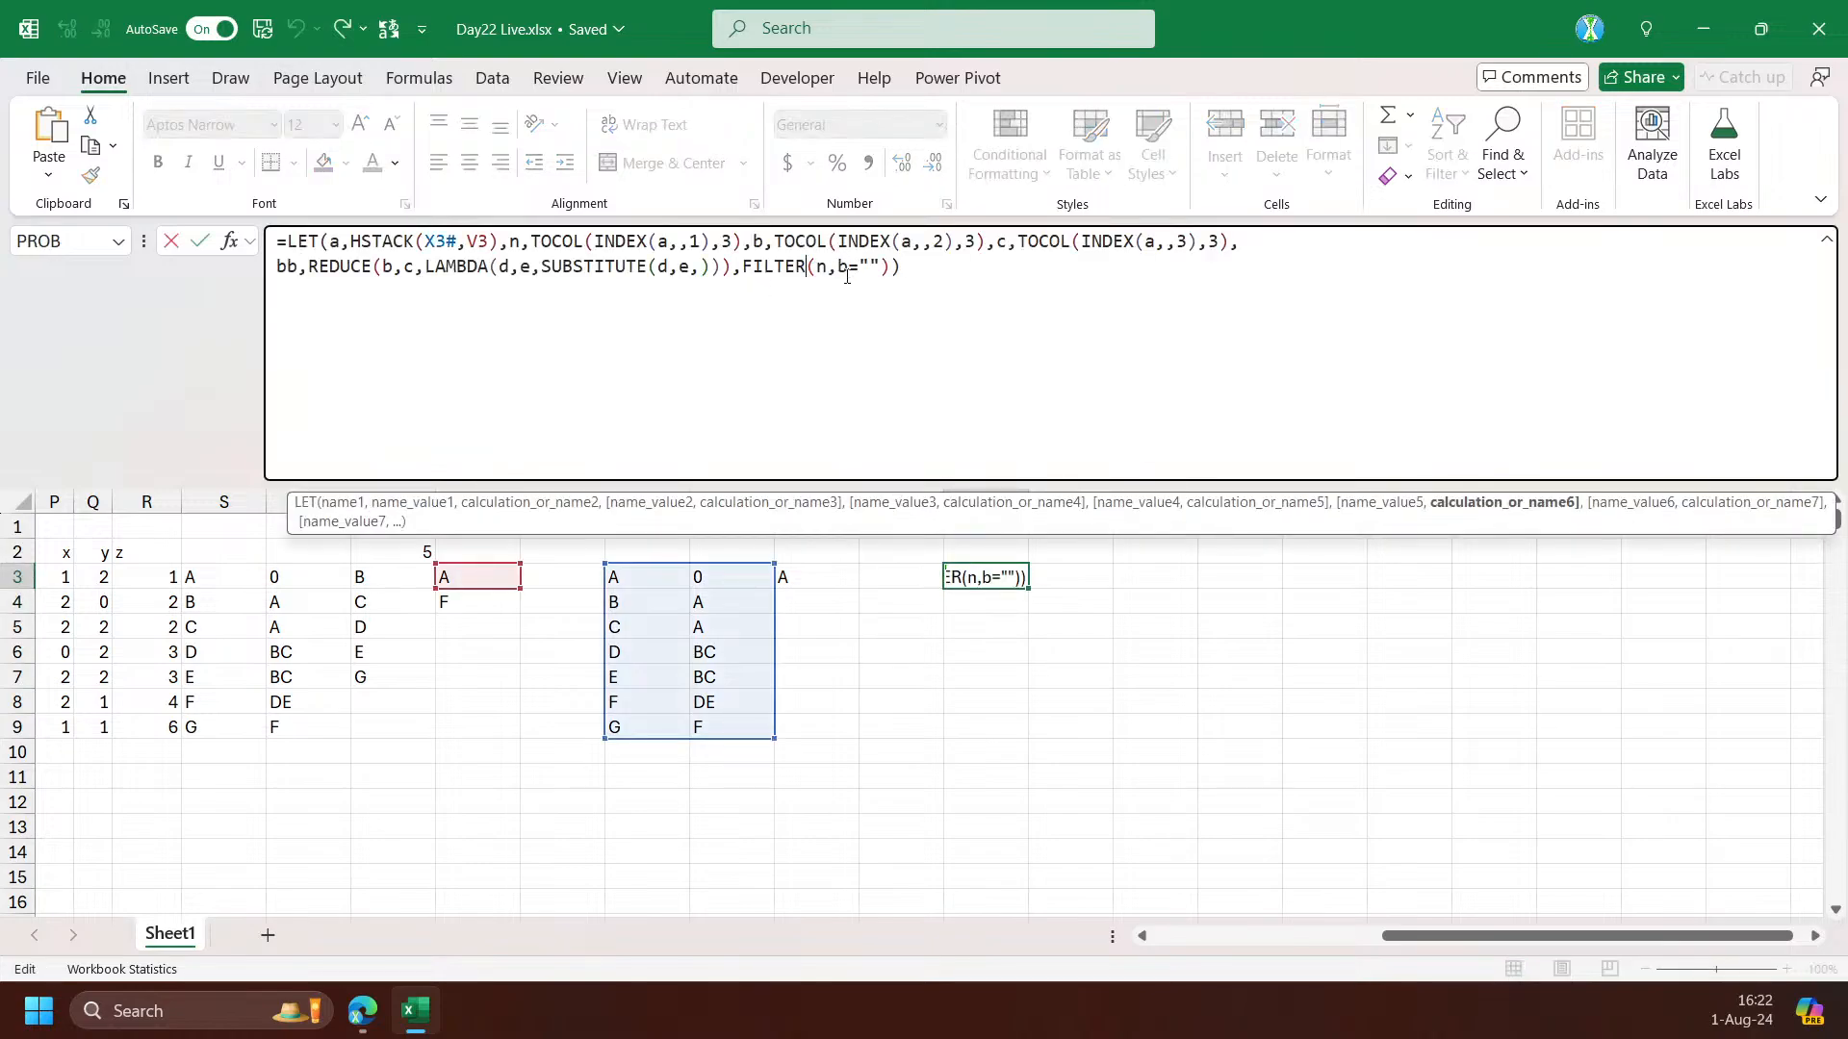
click(847, 269)
text(b)
key(Return)
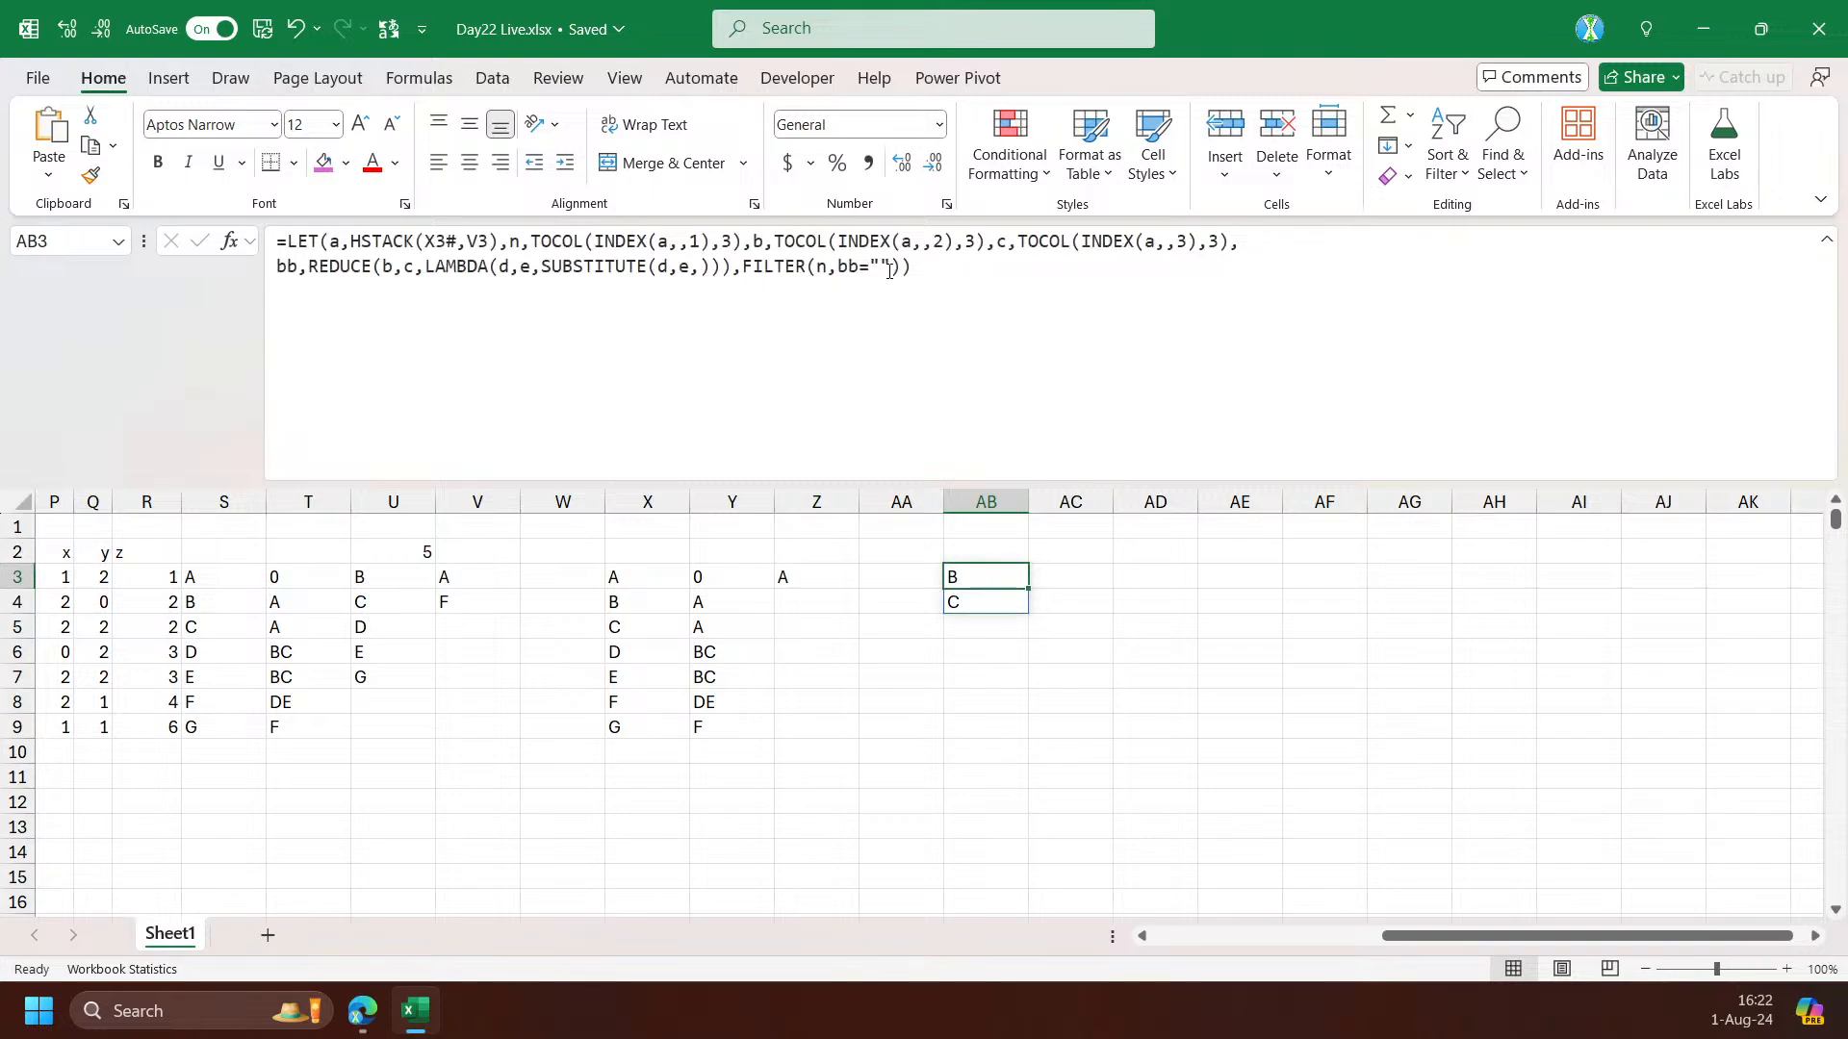
click(889, 269)
text(,0)
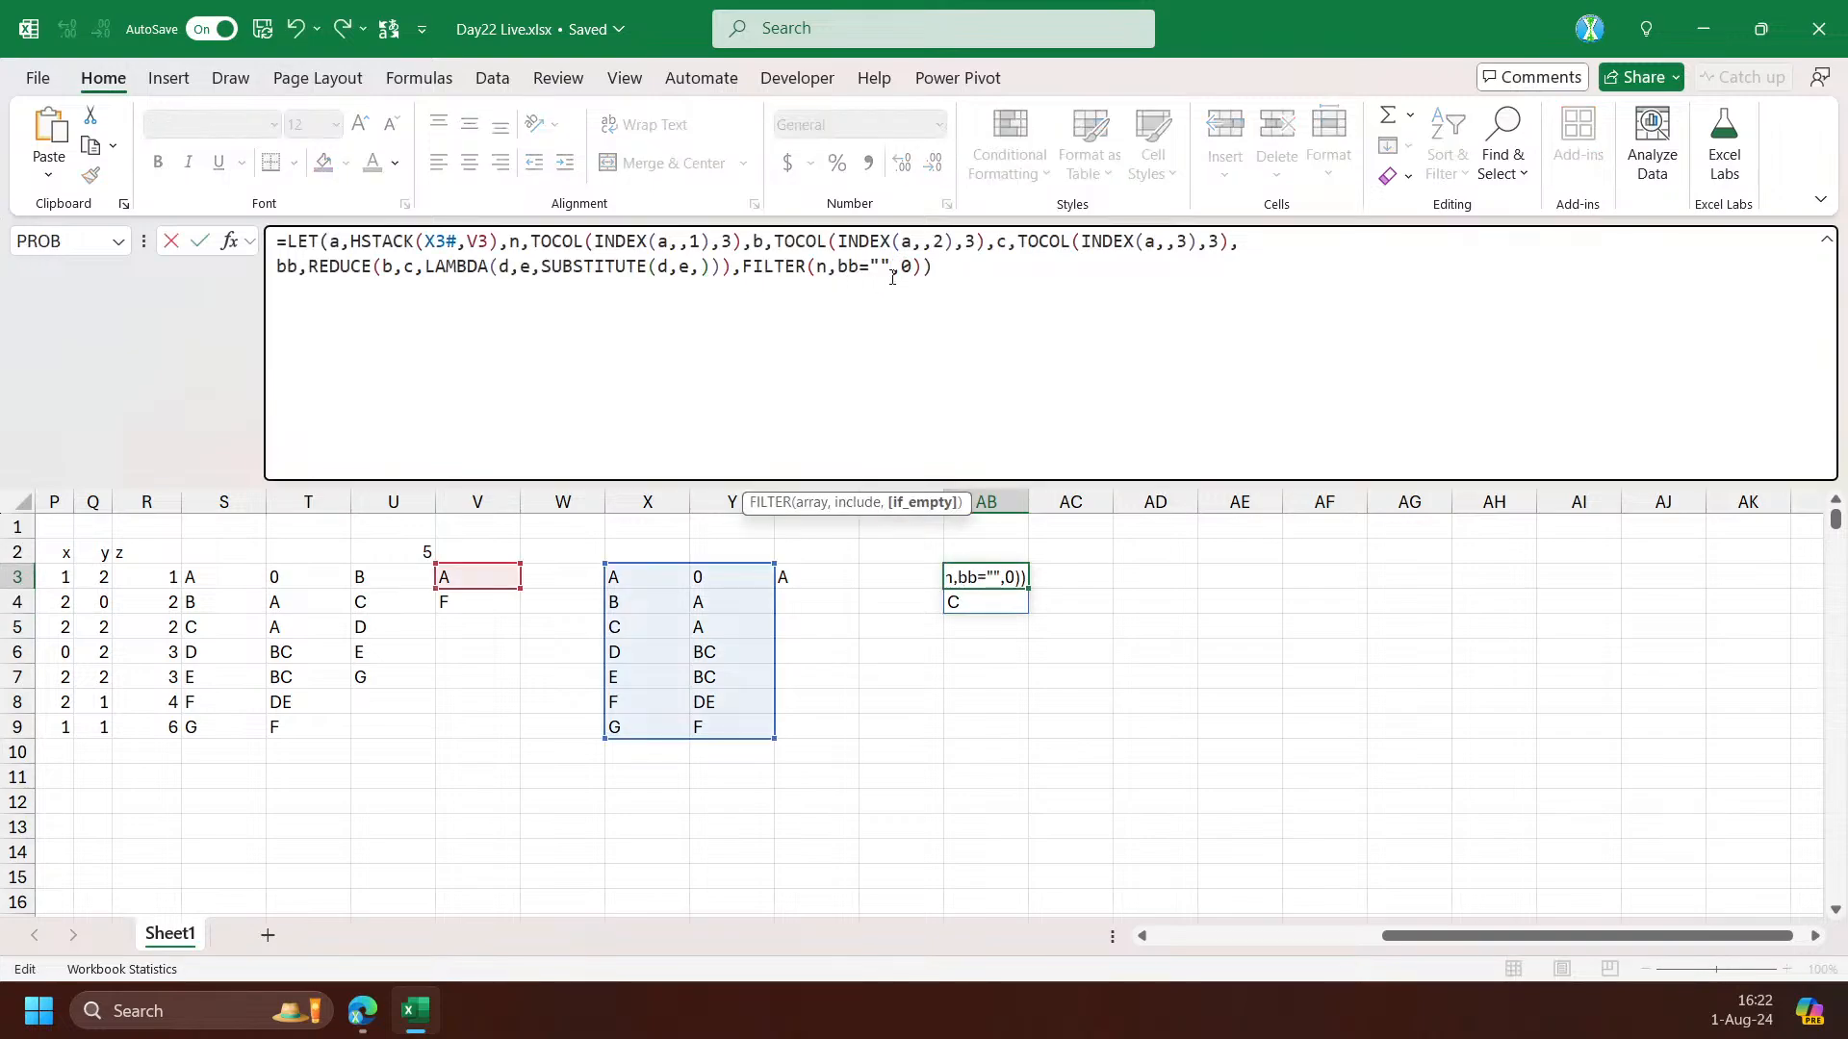
key(Return)
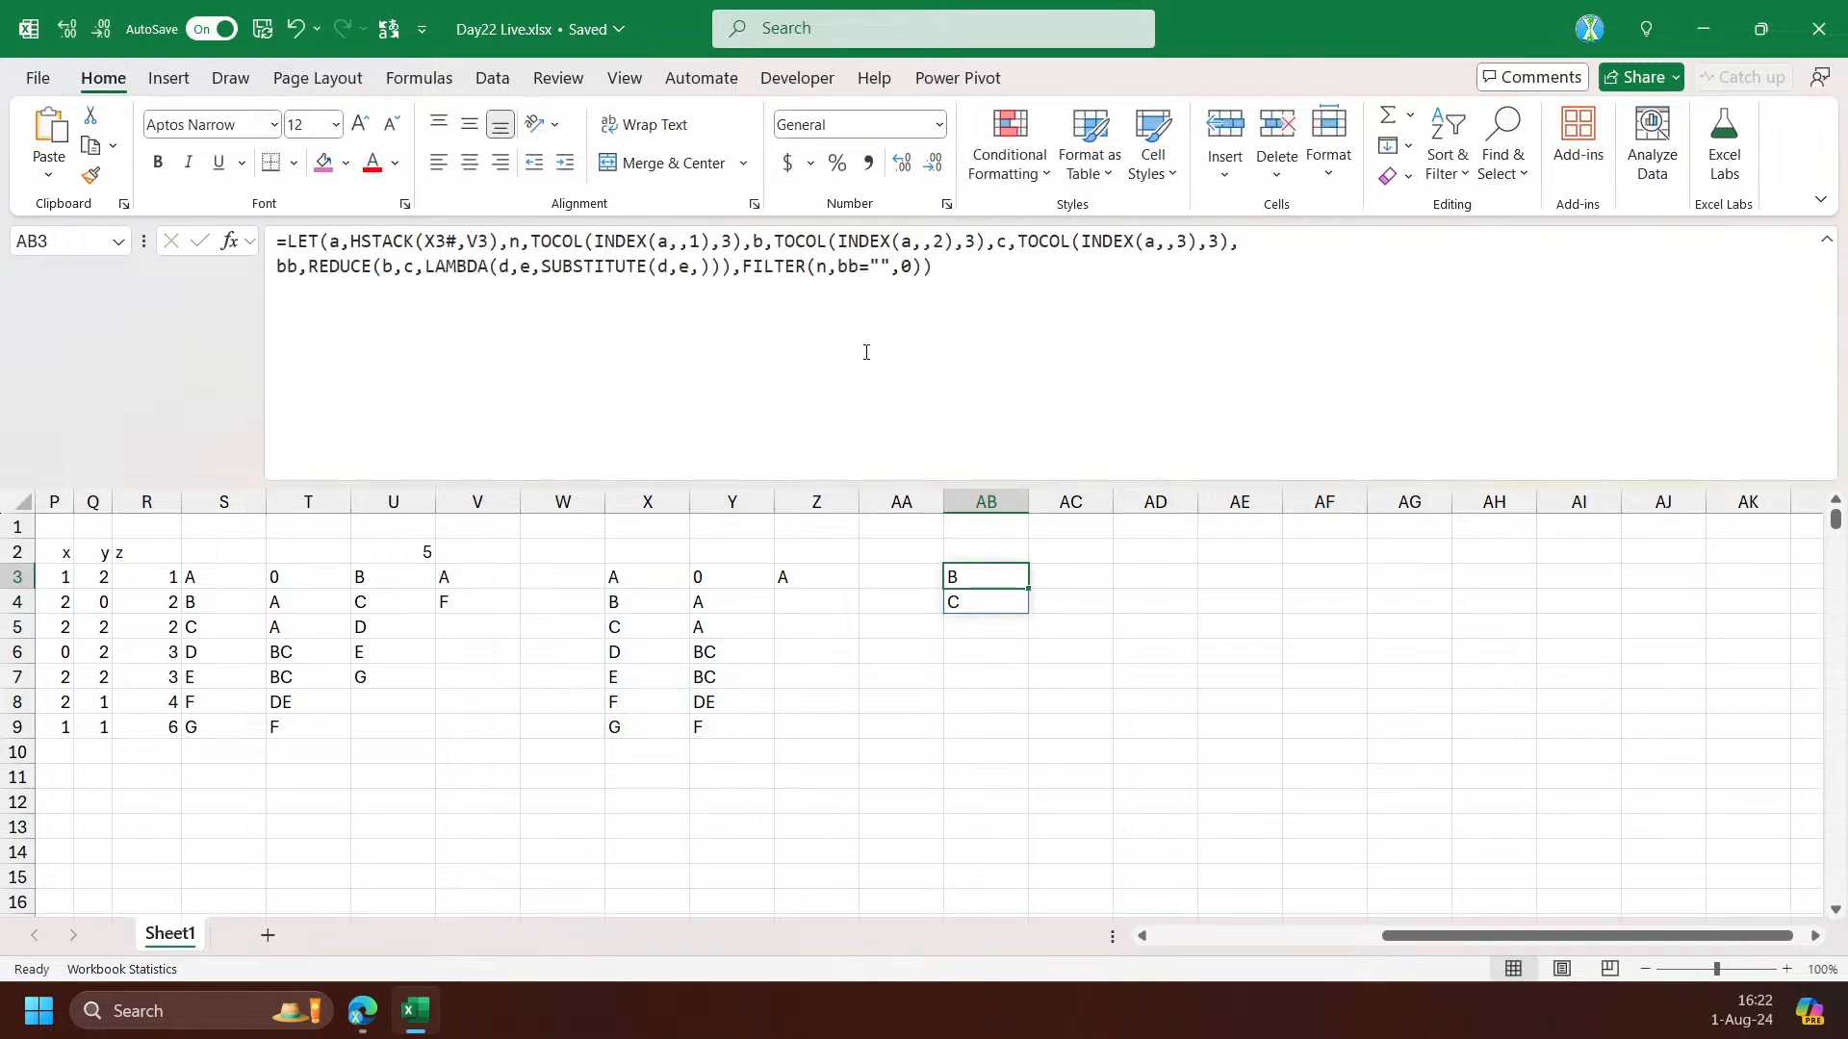
Name the FILTER result f in the AB3 LET formula and return f
click(746, 267)
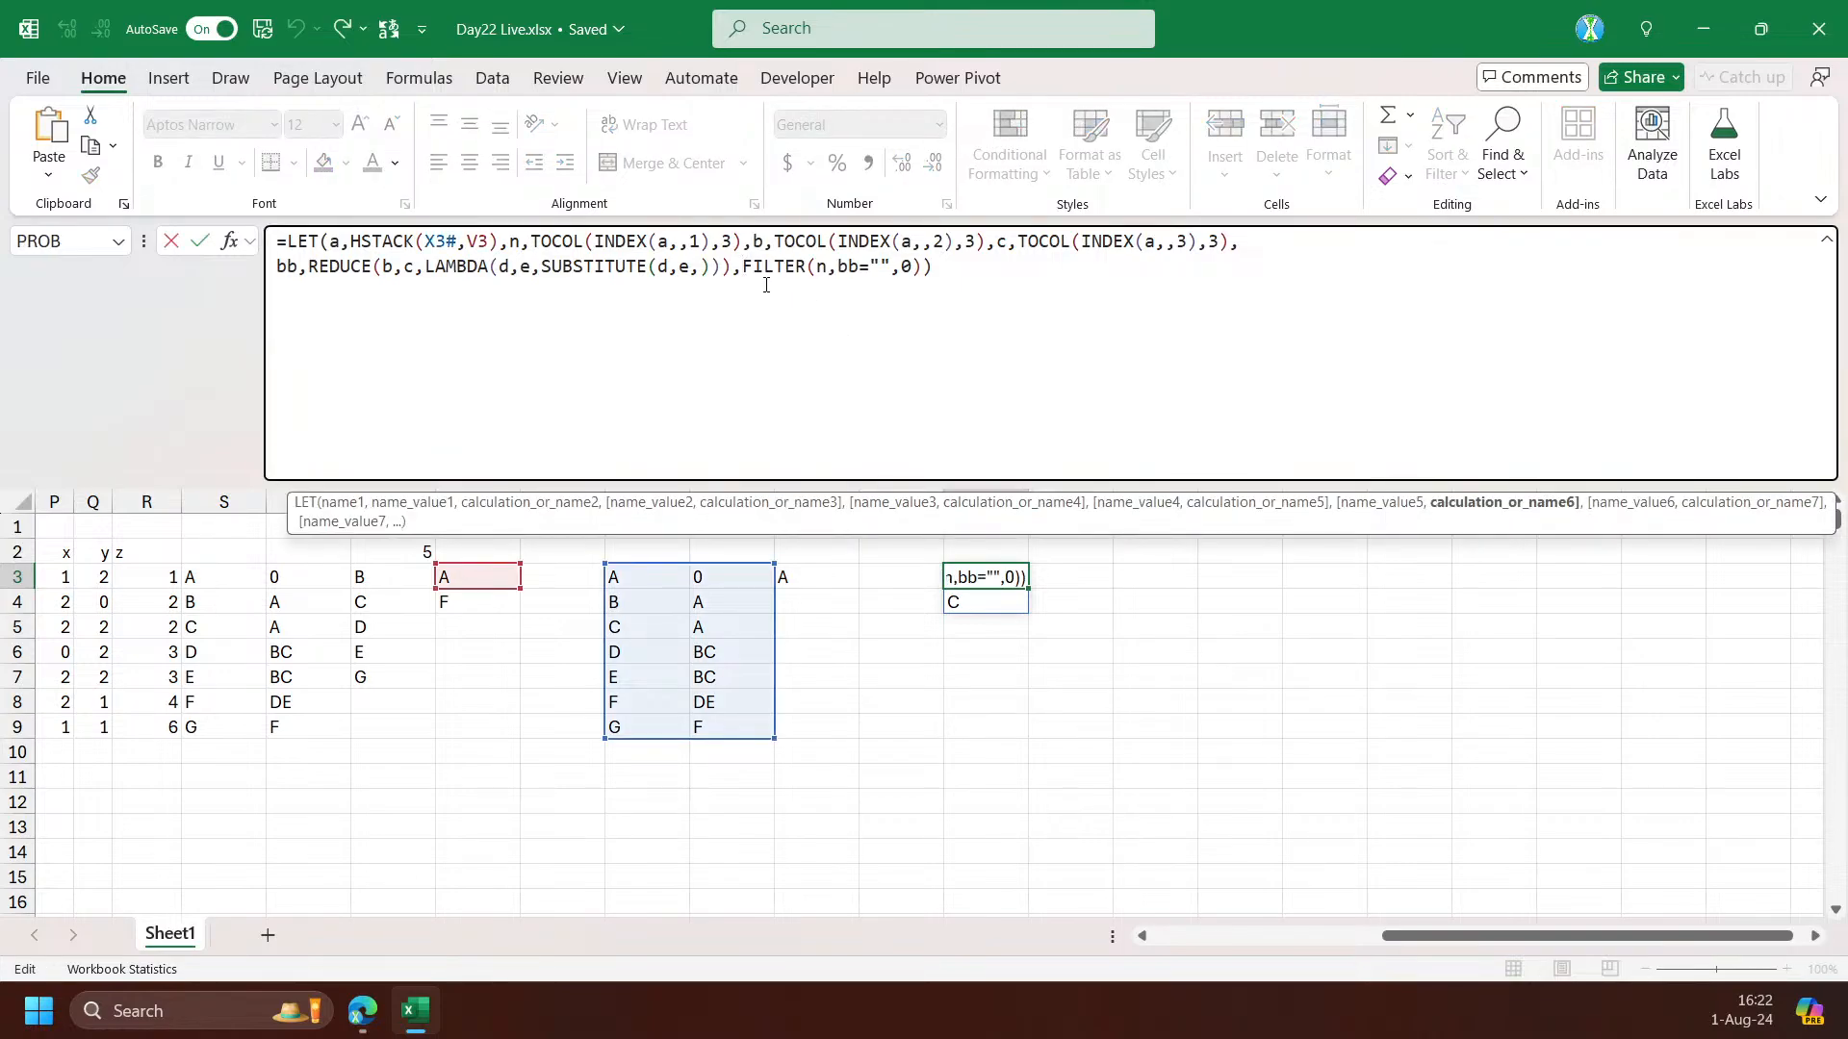
text(f,)
key(End)
key(Left)
text(,f)
key(ctrl+Return)
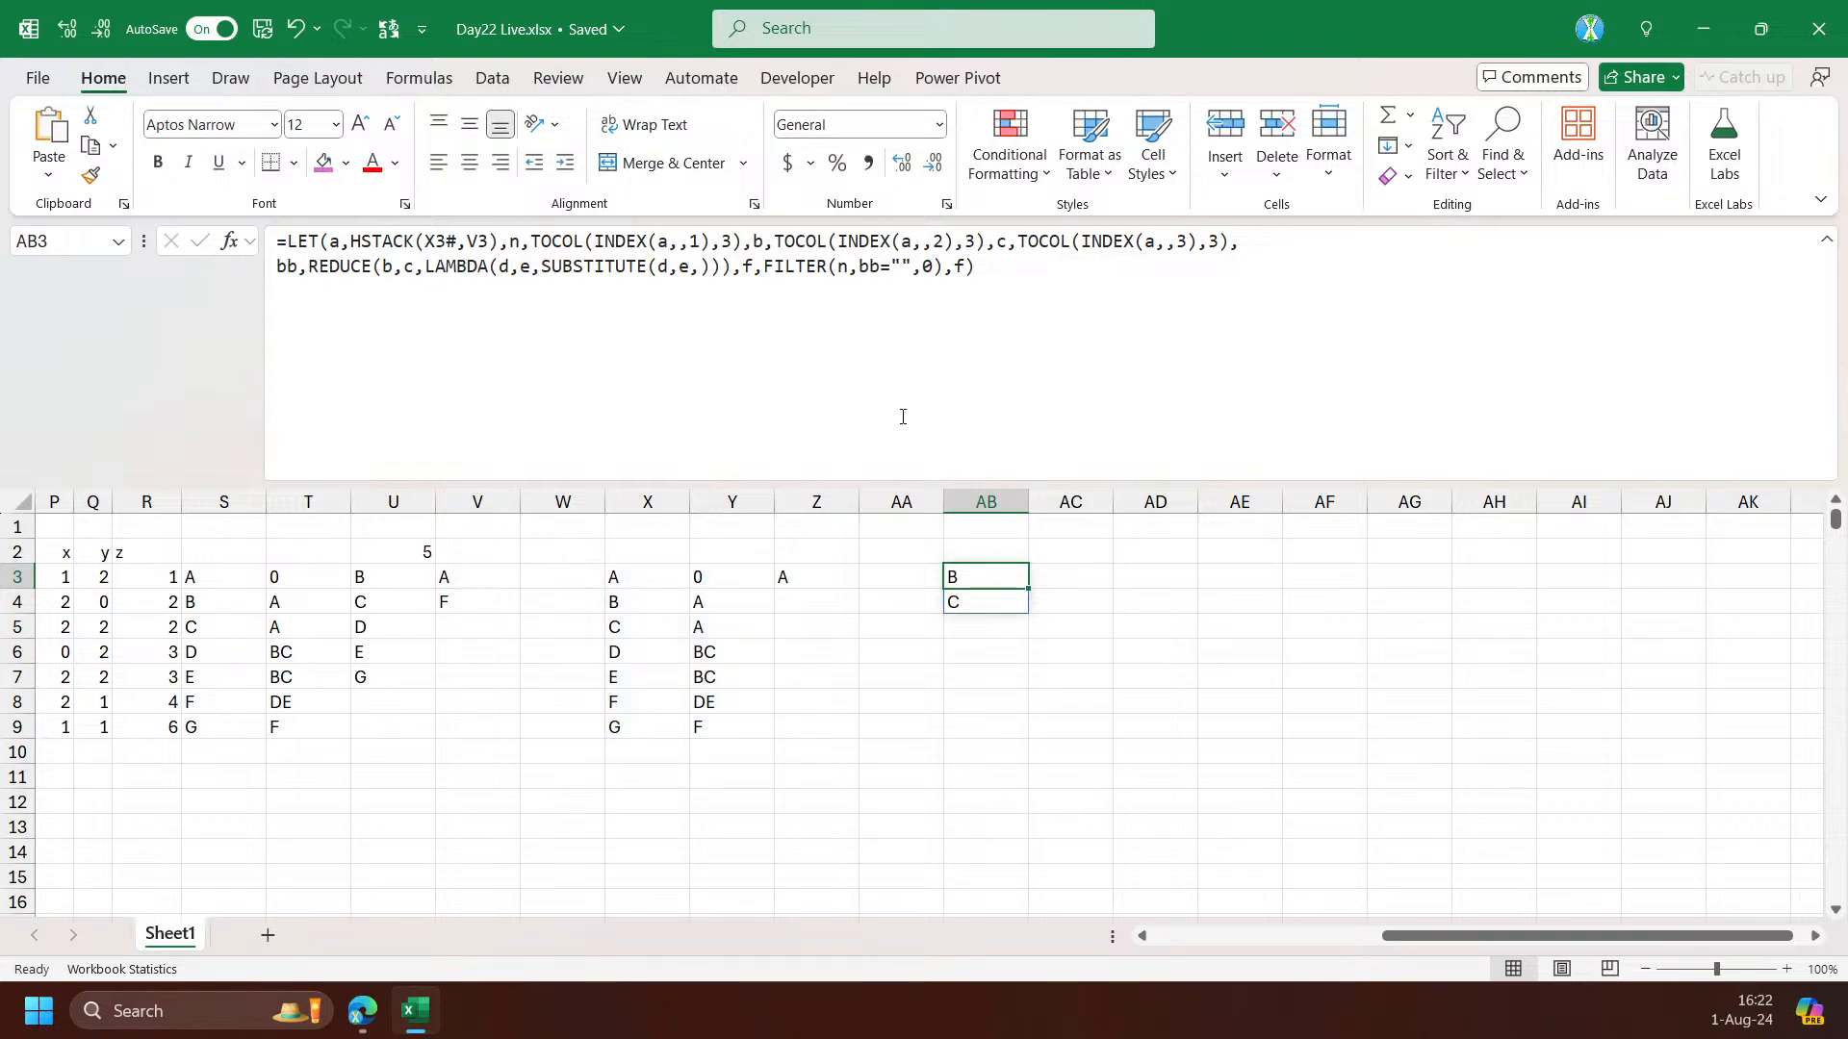
Compare the fallen and remaining brick rows in X3:Y9, and begin a new final line in AB3 with FILTER around HSTACK(n,bb)
drag(620, 607, 717, 632)
drag(628, 576, 720, 575)
drag(625, 651, 727, 732)
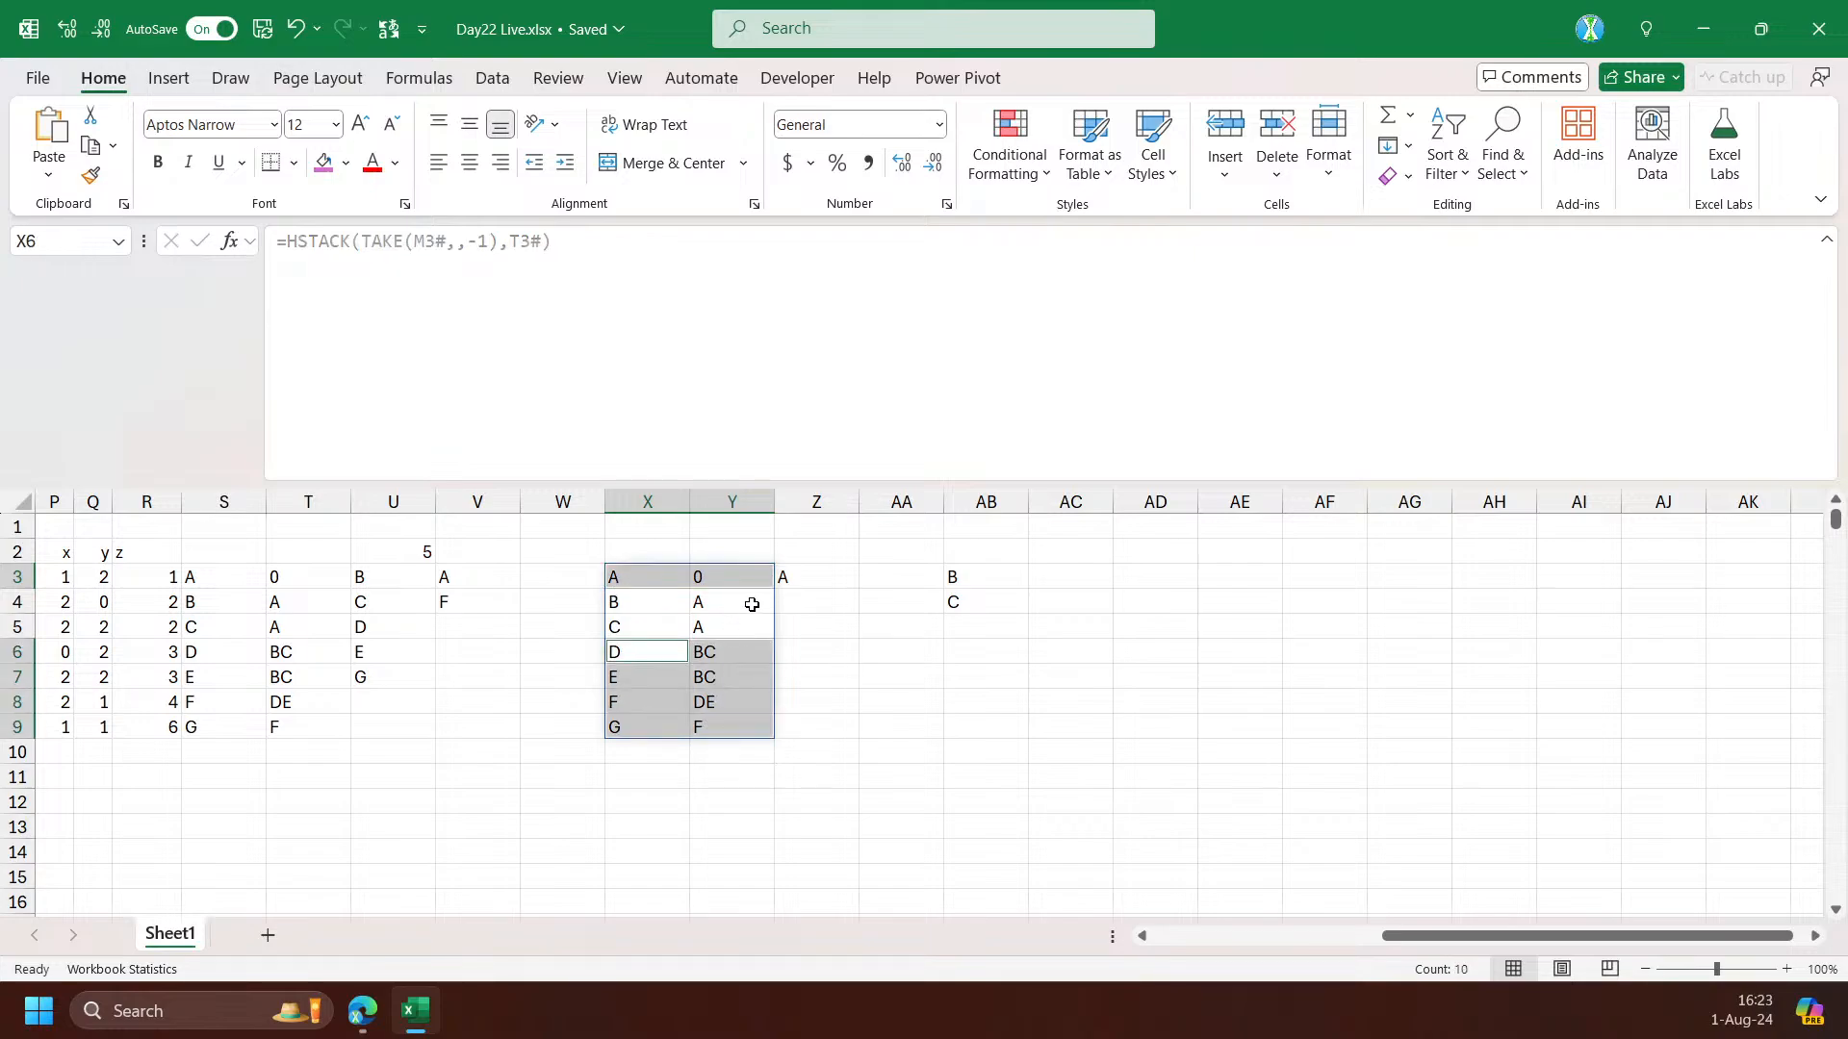
click(985, 570)
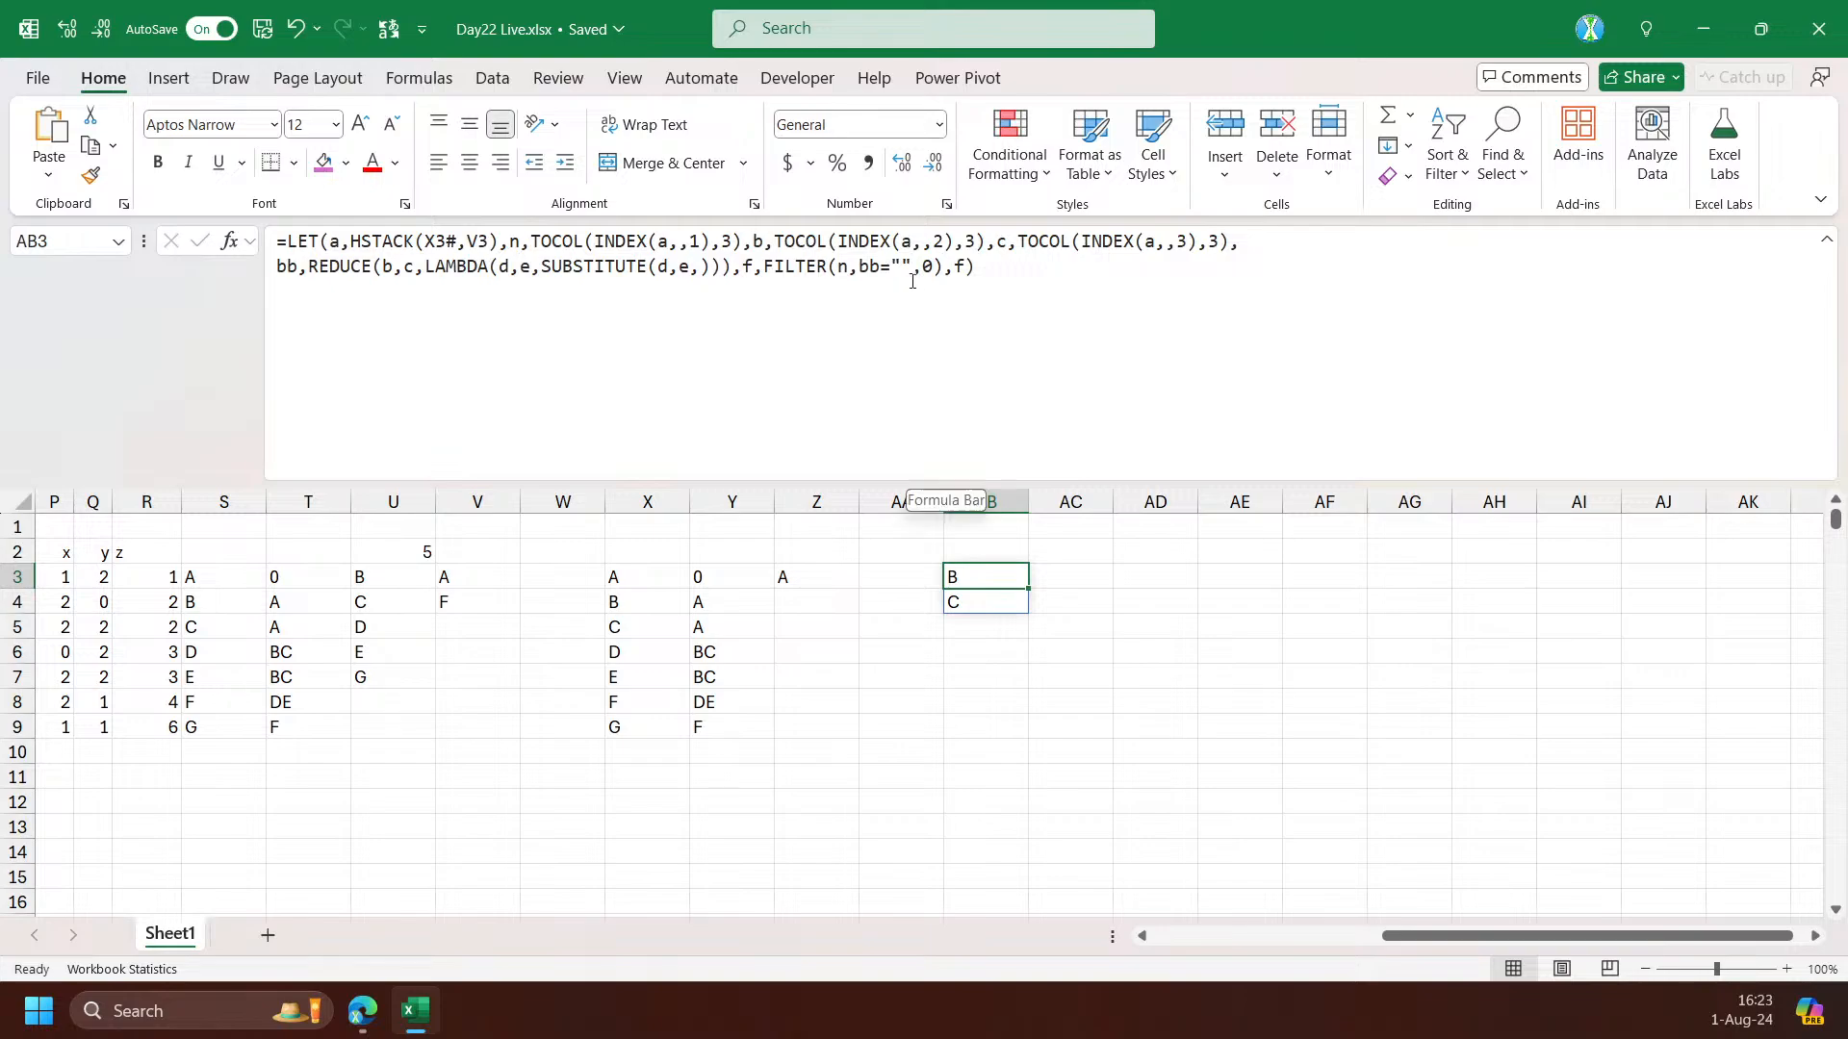
click(950, 269)
key(alt+Return)
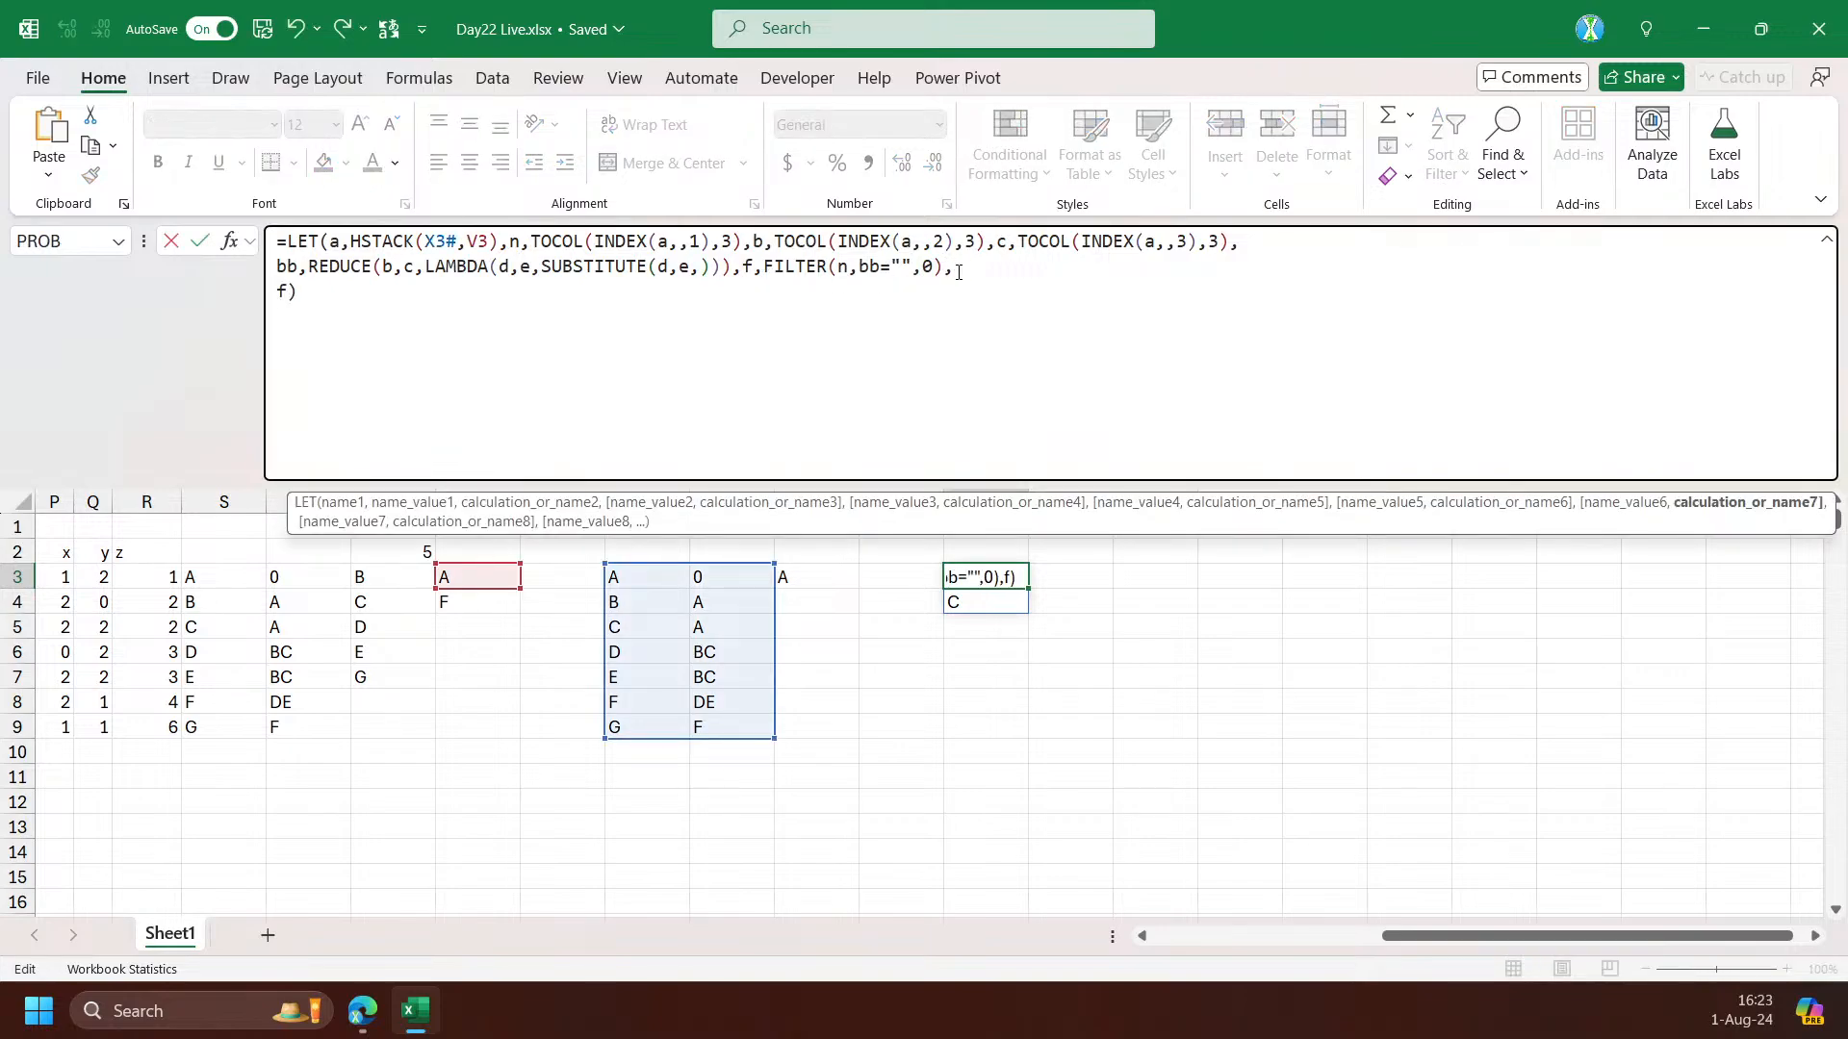
text(fil)
key(Tab)
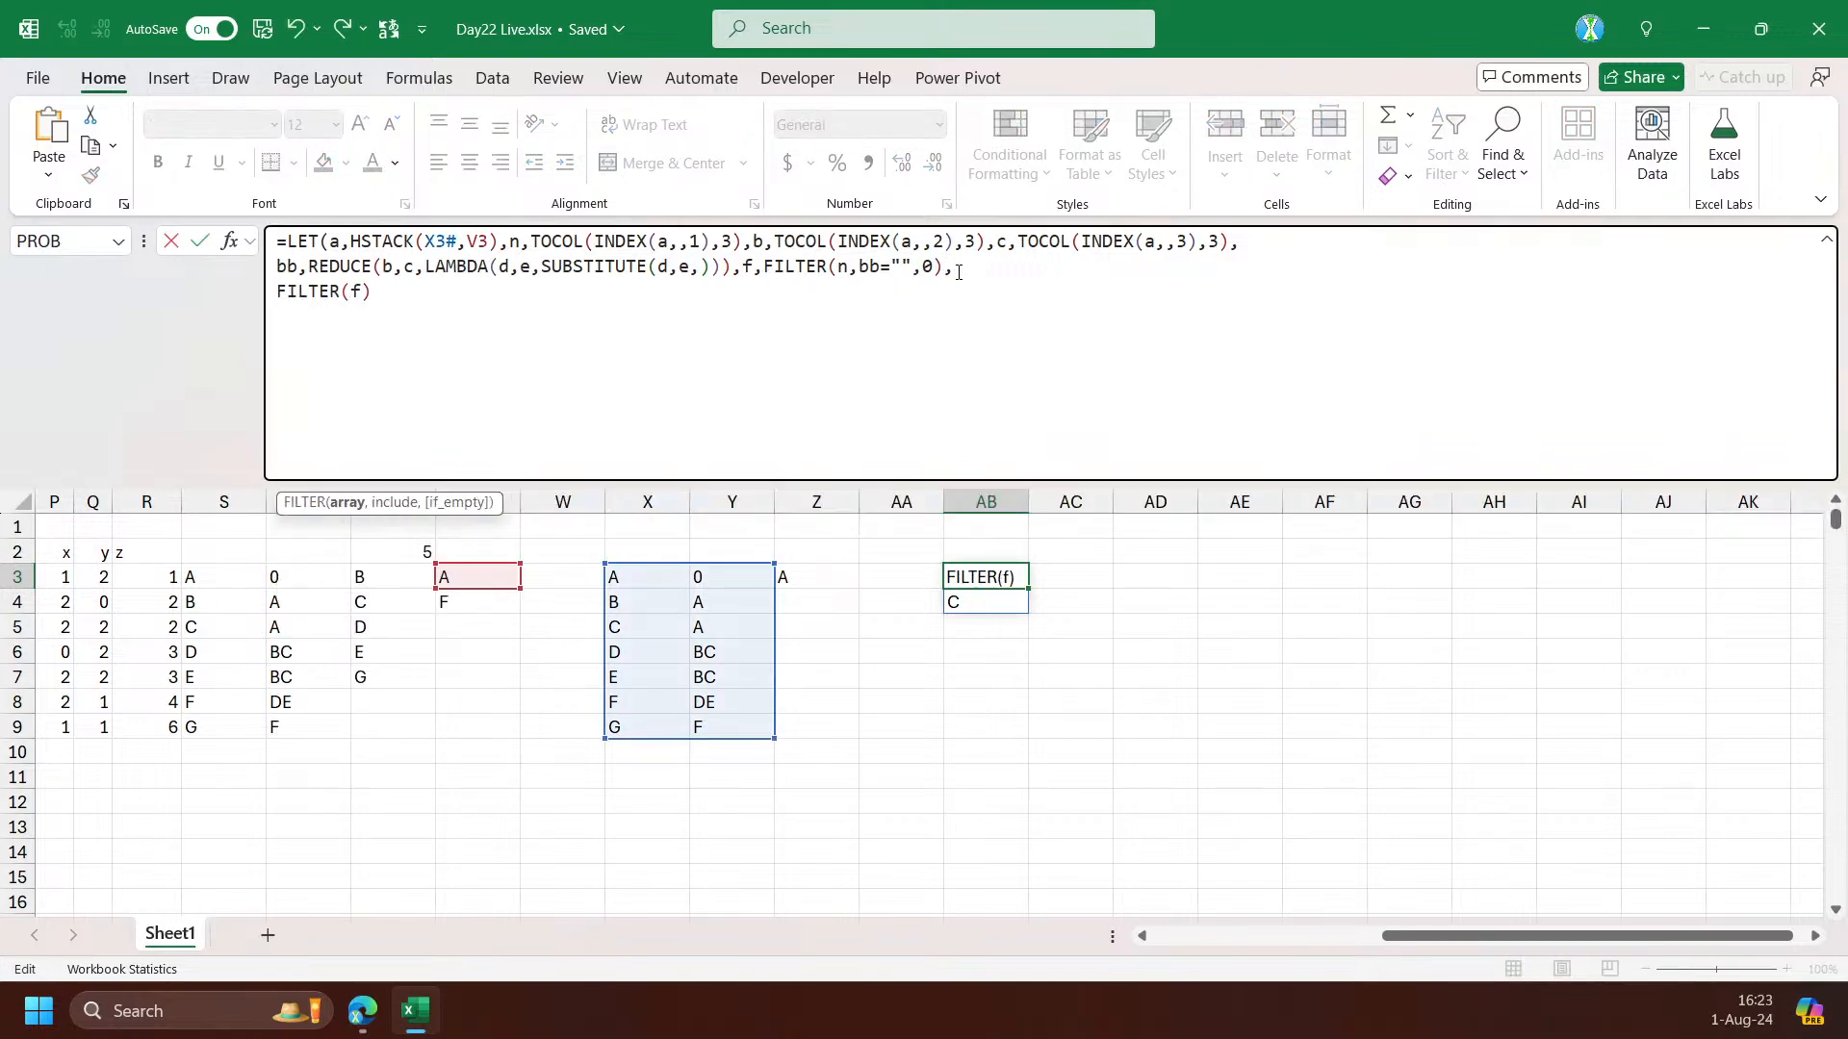
text(hs)
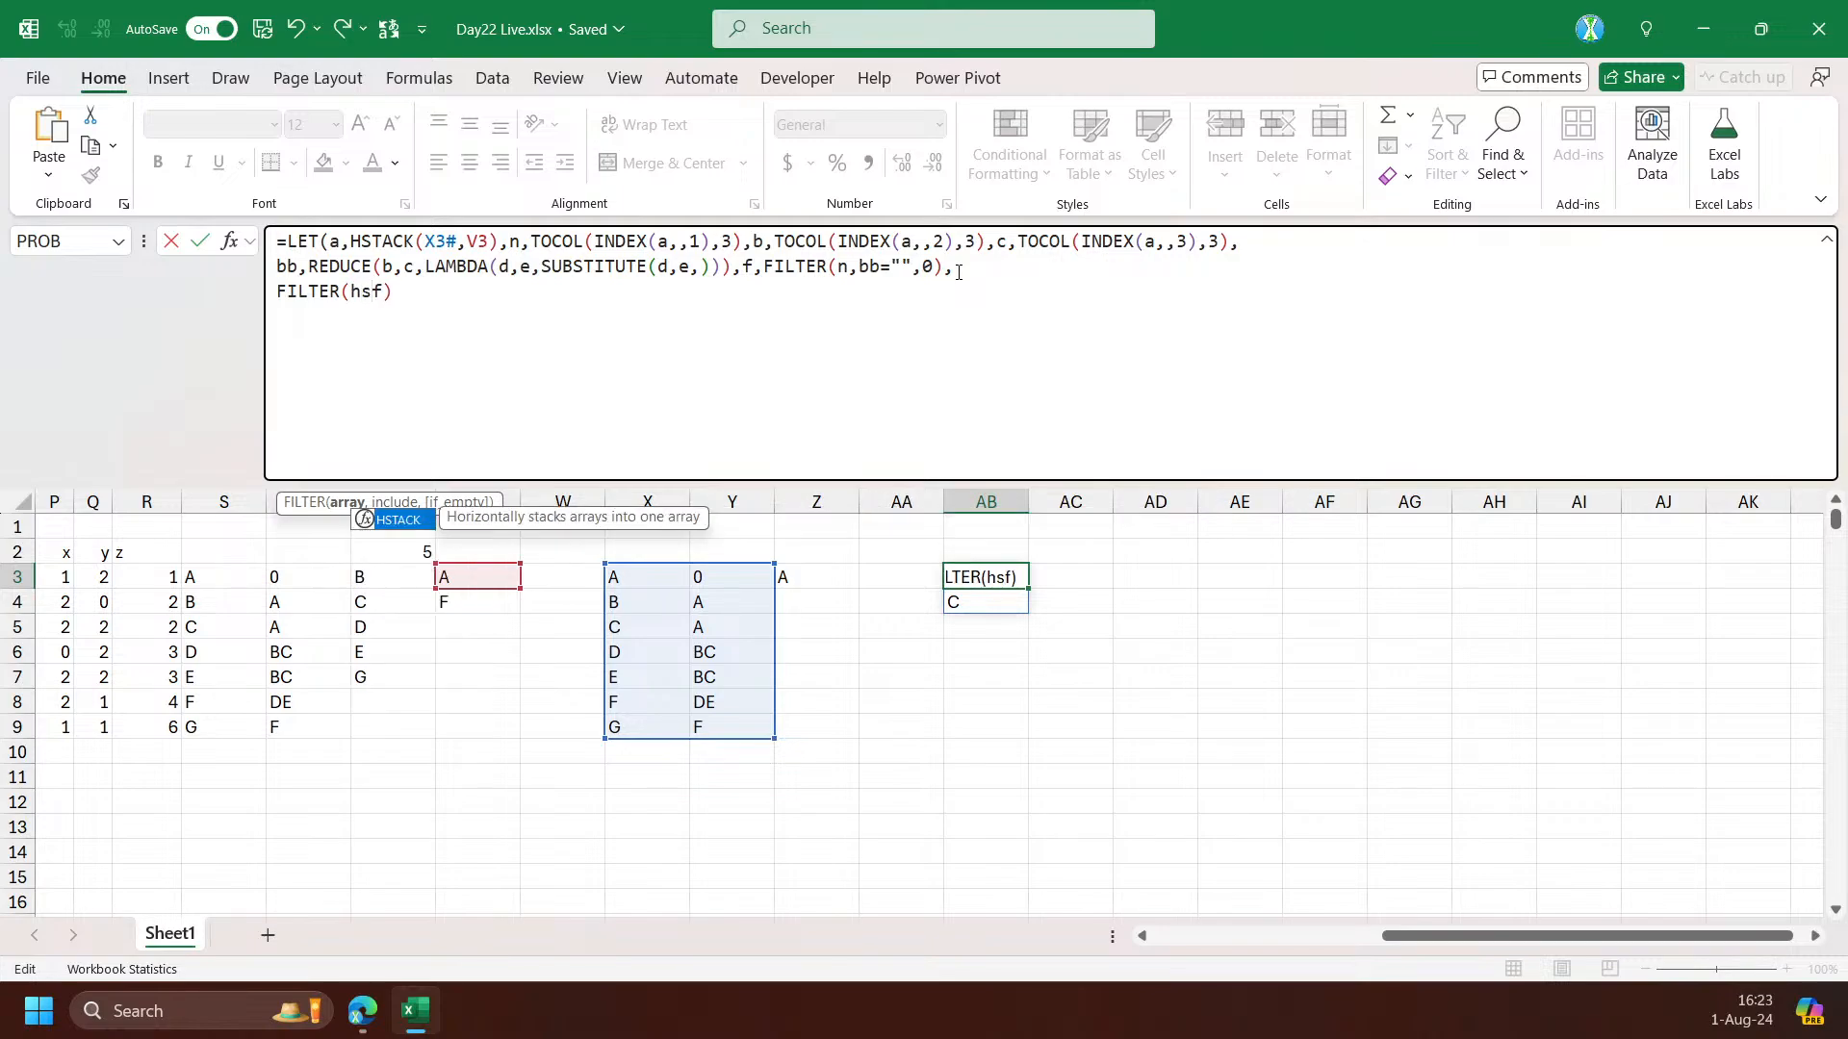
key(Tab)
text(n,bb)
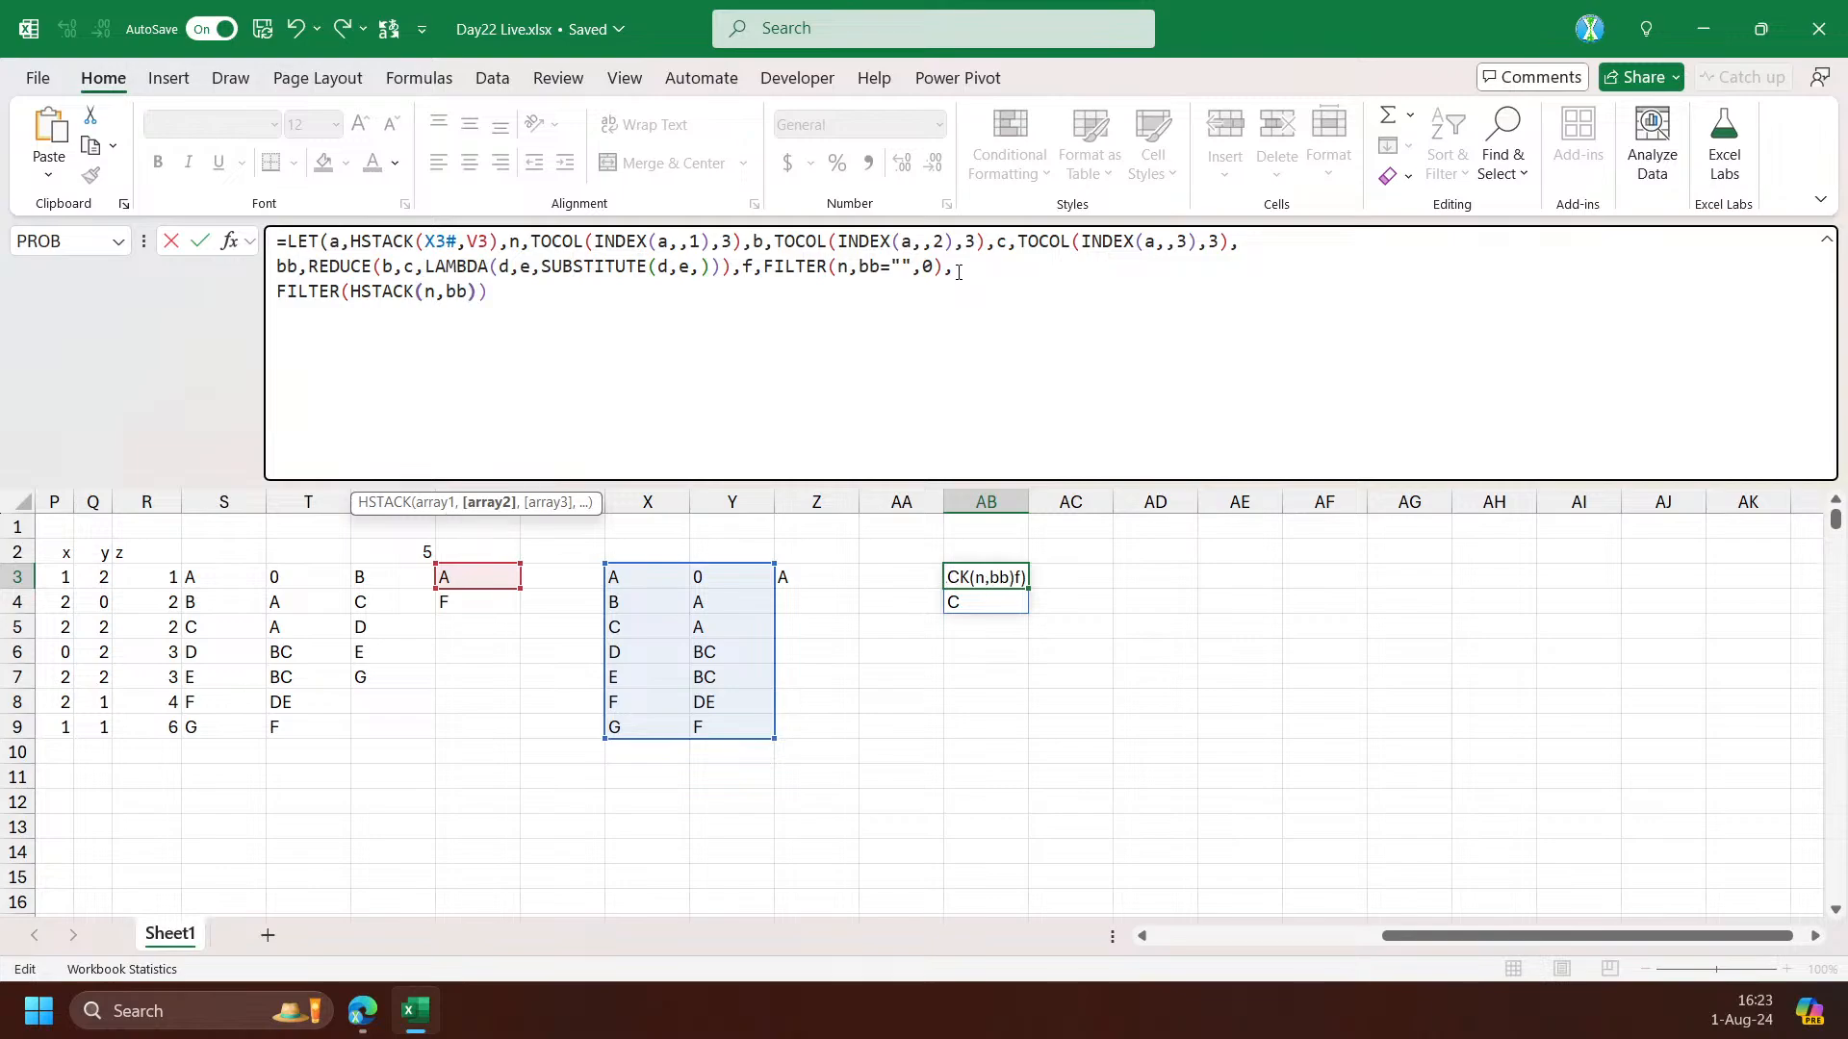
text())
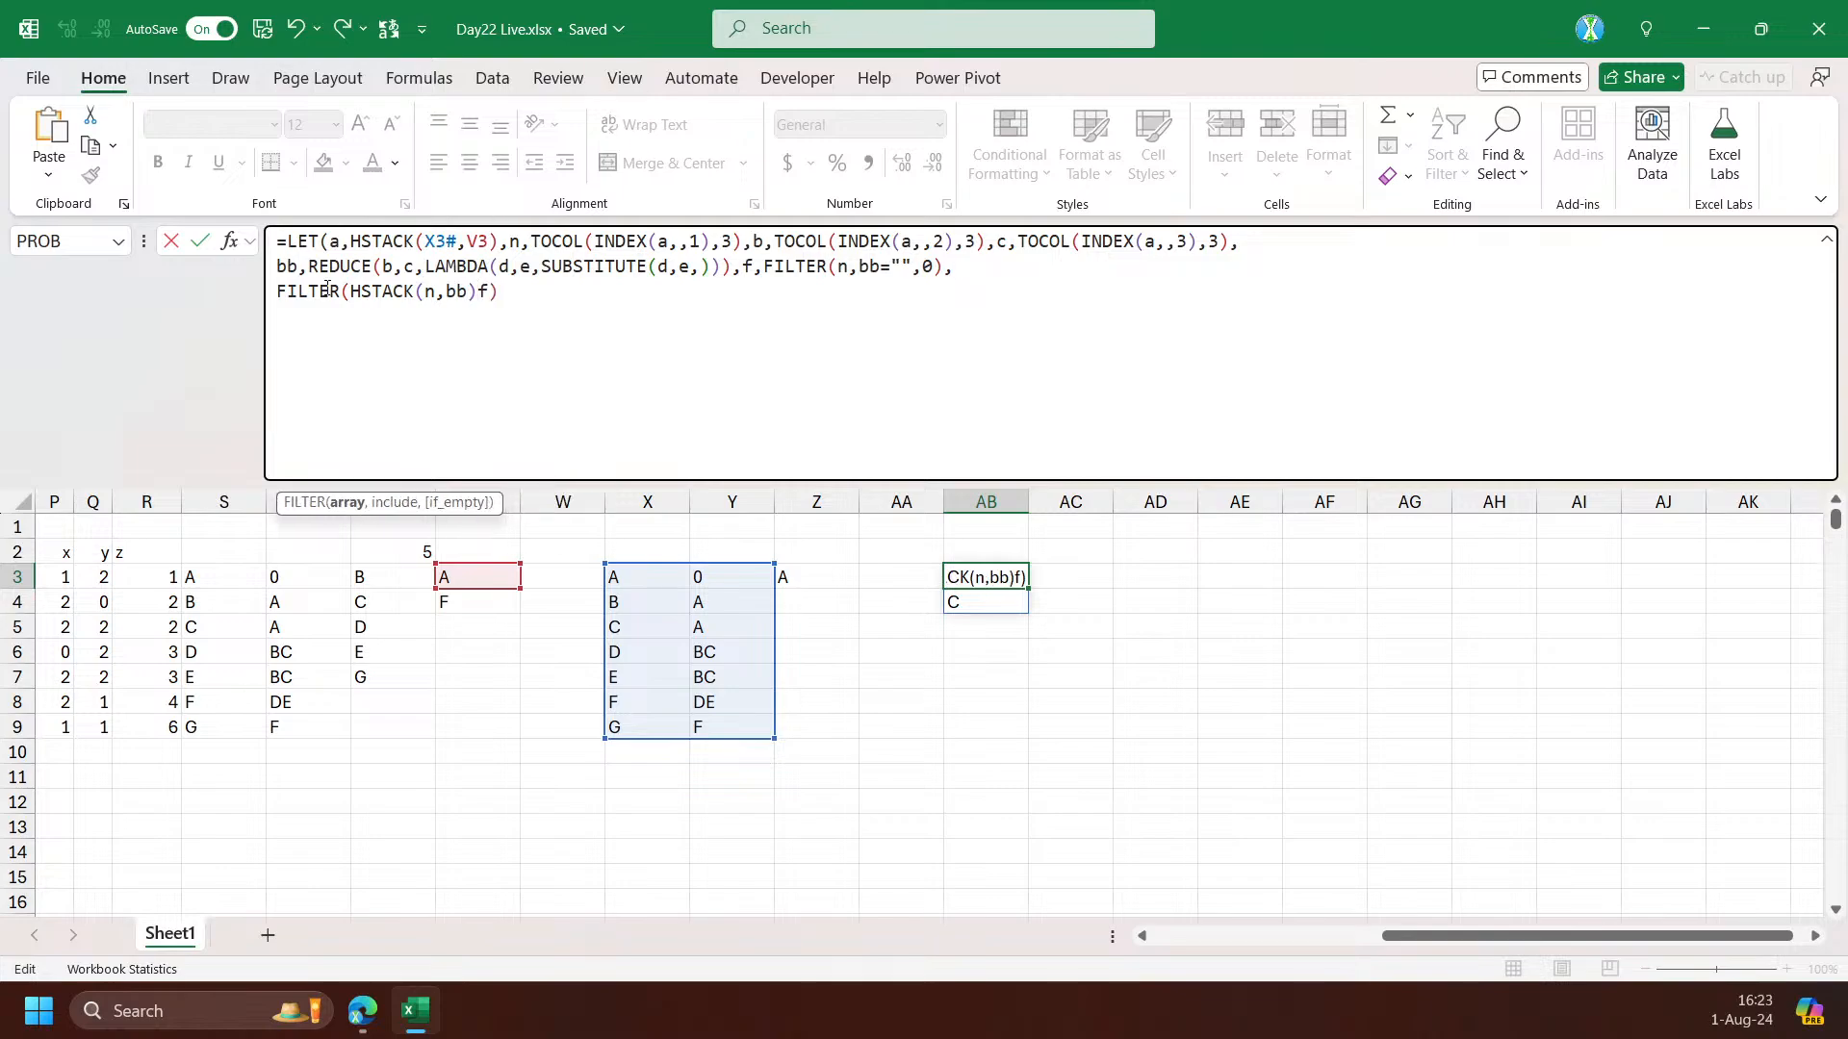
Remove the FILTER wrapper and trailing f so the AB3 formula returns HSTACK(n,bb)
double_click(327, 289)
key(Delete)
drag(404, 291, 478, 289)
key(Delete)
key(Return)
key(Return)
click(482, 286)
text())
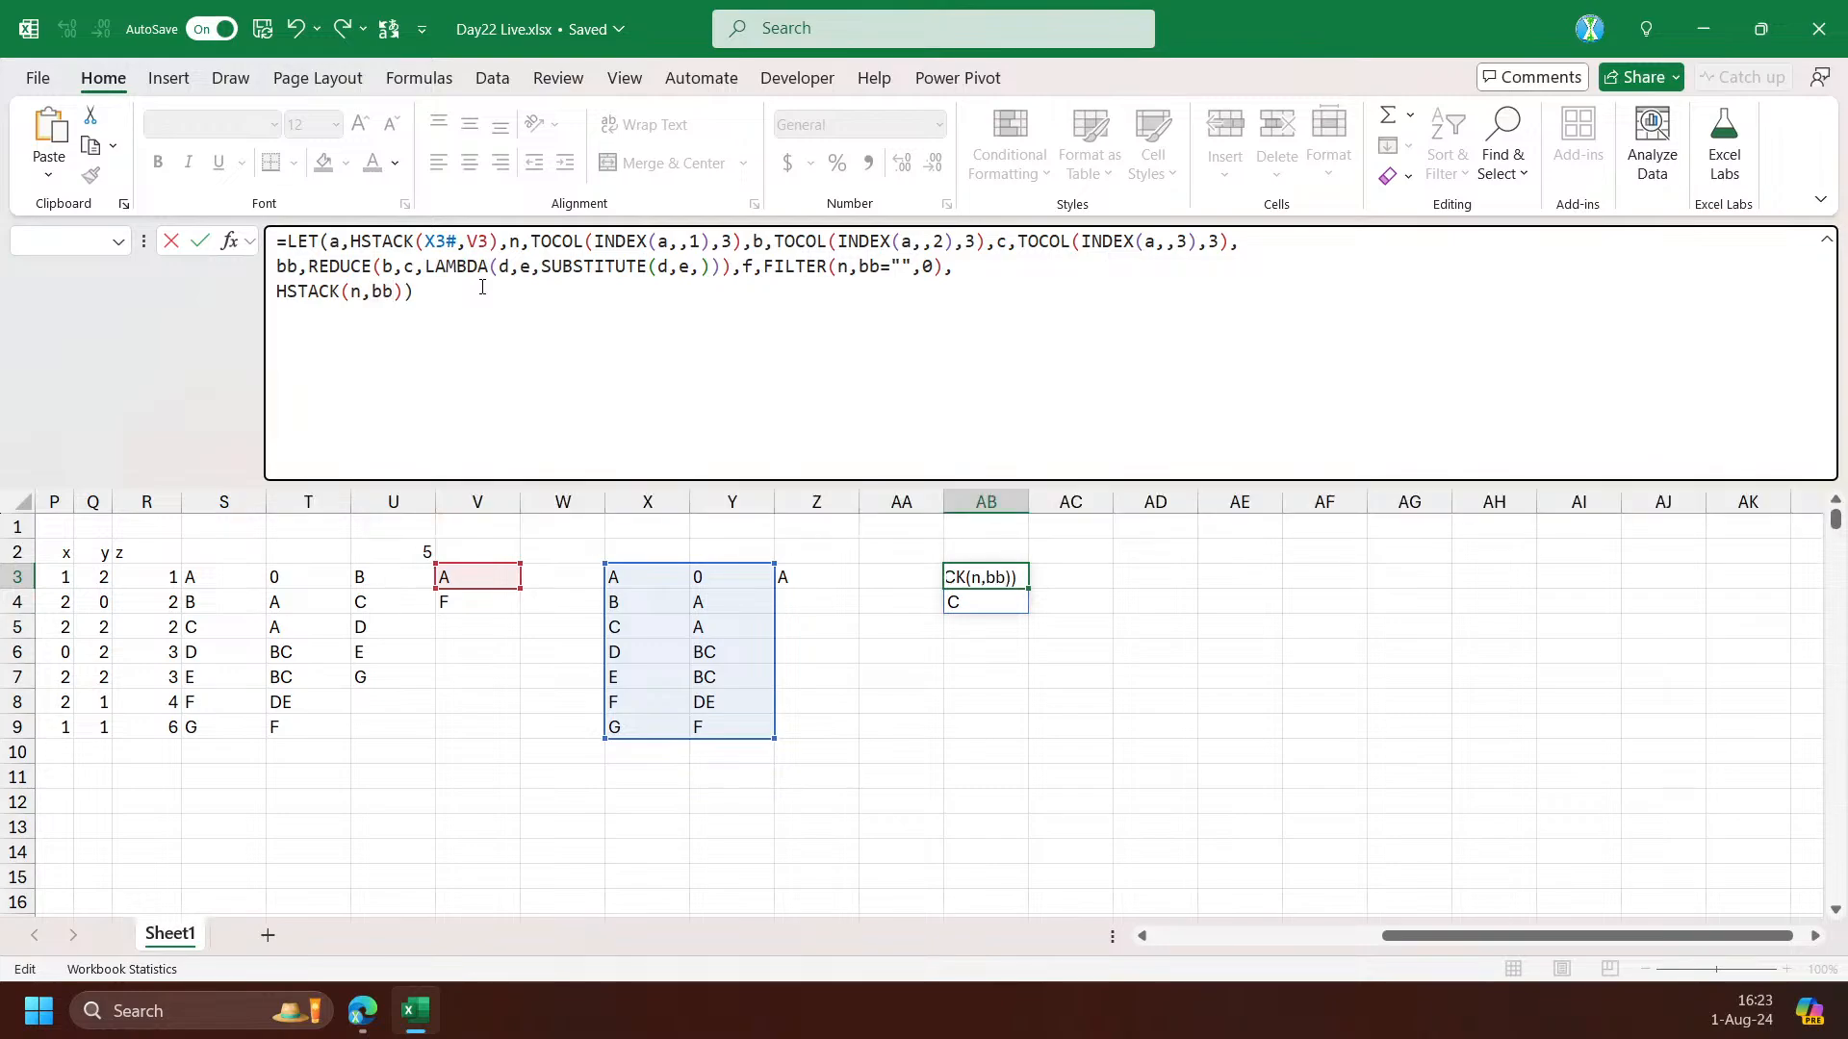
key(Return)
Check the blank supports of bricks B and C, and wrap HSTACK(n,bb) in AB3 with FILTER using the condition b>""
drag(1097, 608, 978, 624)
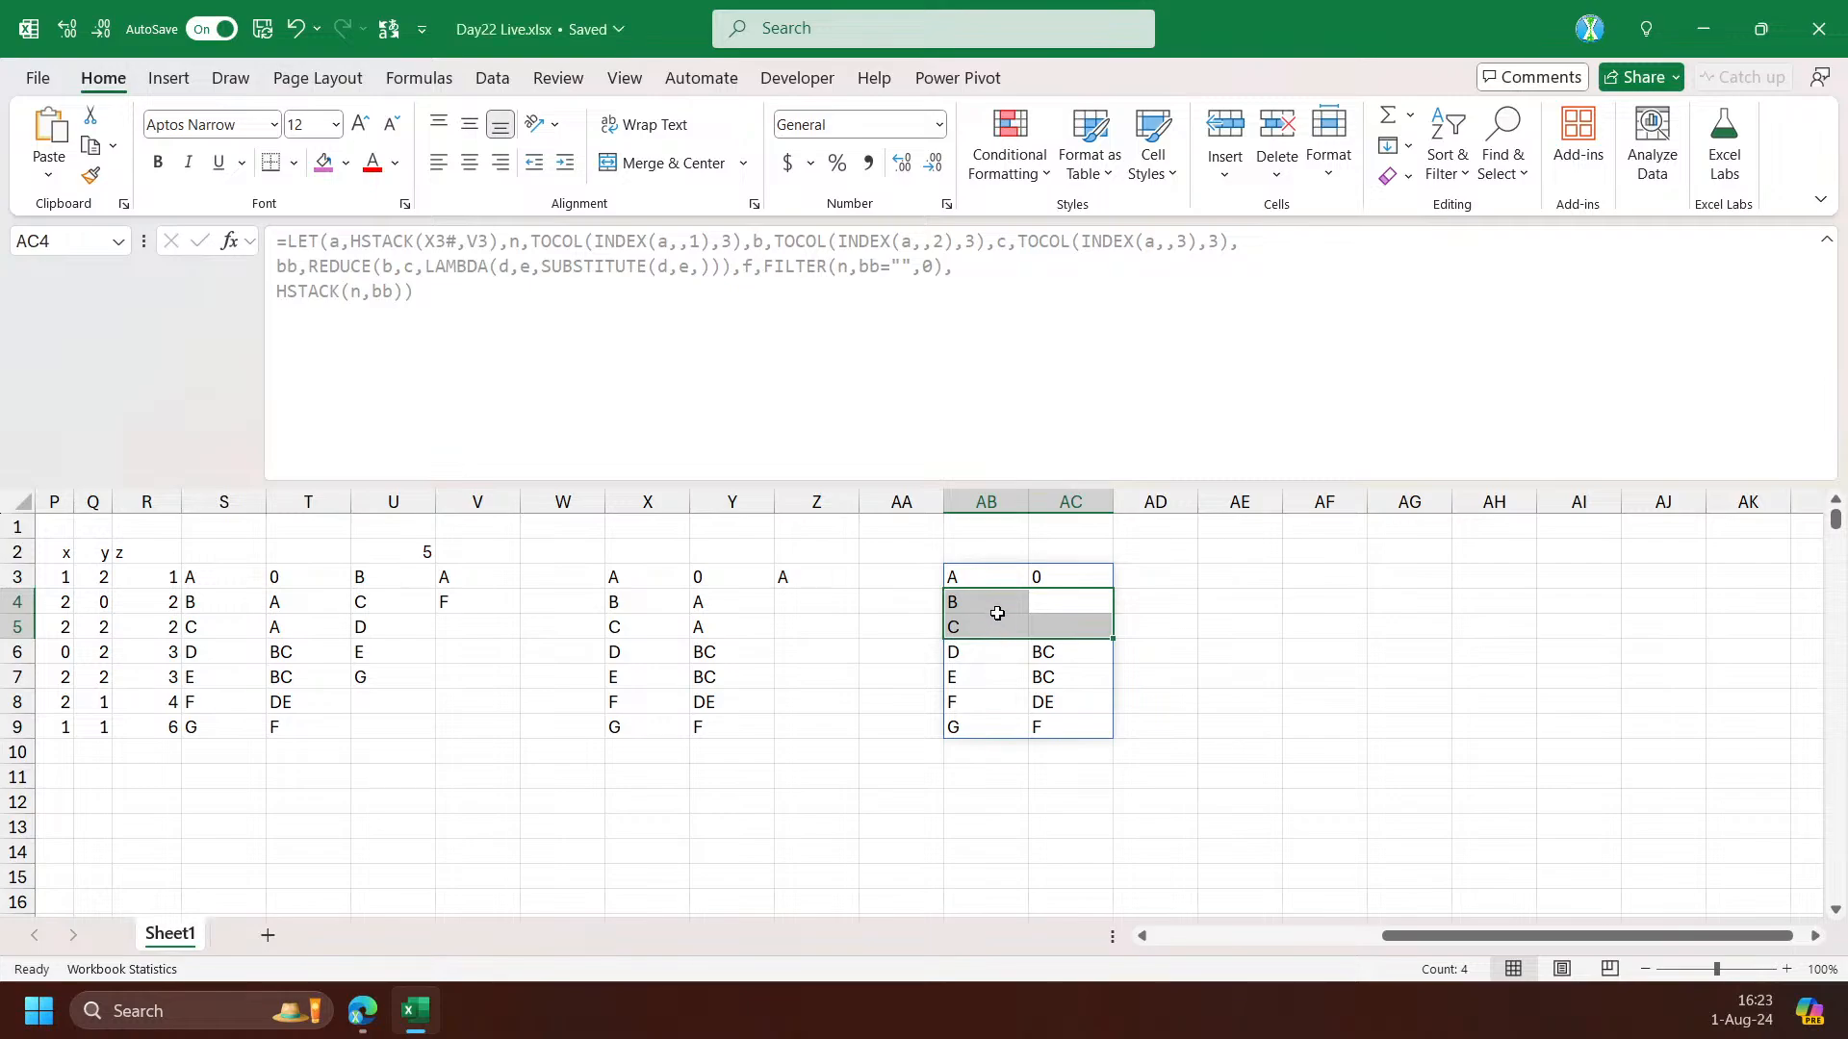
mouse_move(1049, 598)
mouse_down()
mouse_move(1050, 625)
mouse_move(1064, 593)
mouse_move(1054, 635)
mouse_up()
click(990, 577)
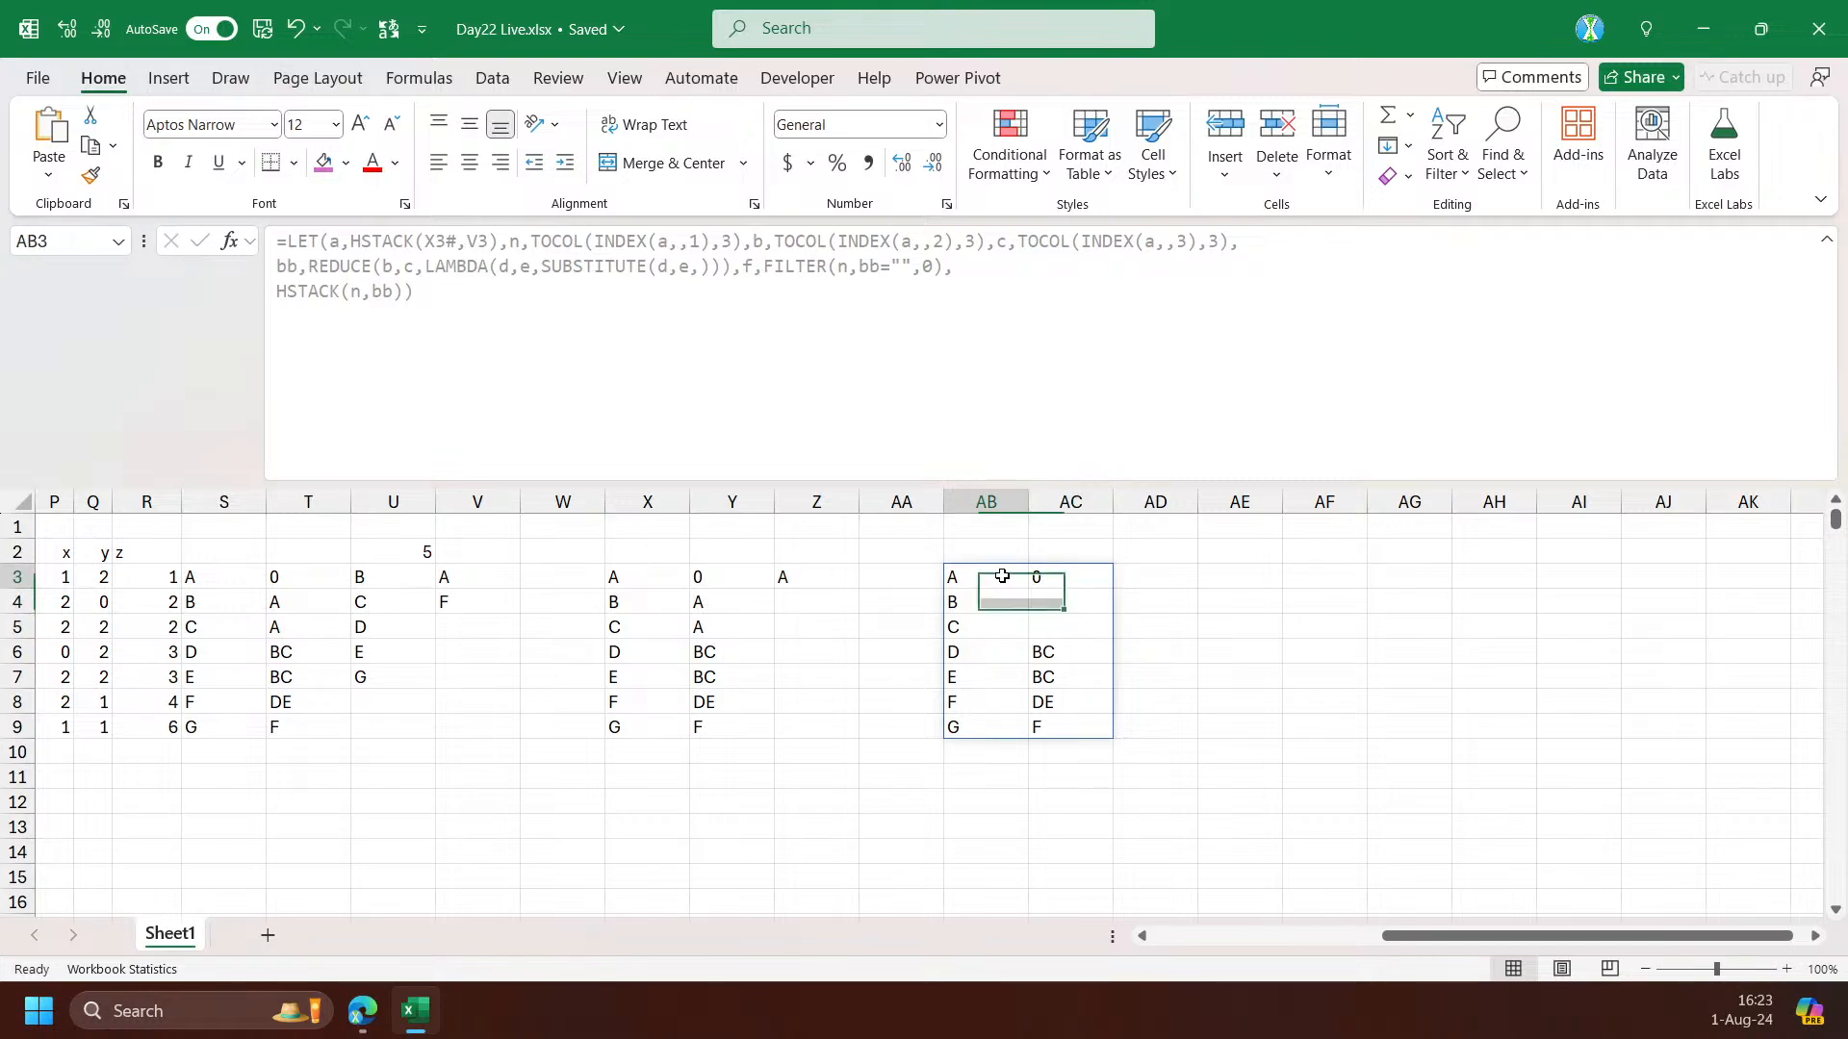
click(276, 292)
text(FILTER()
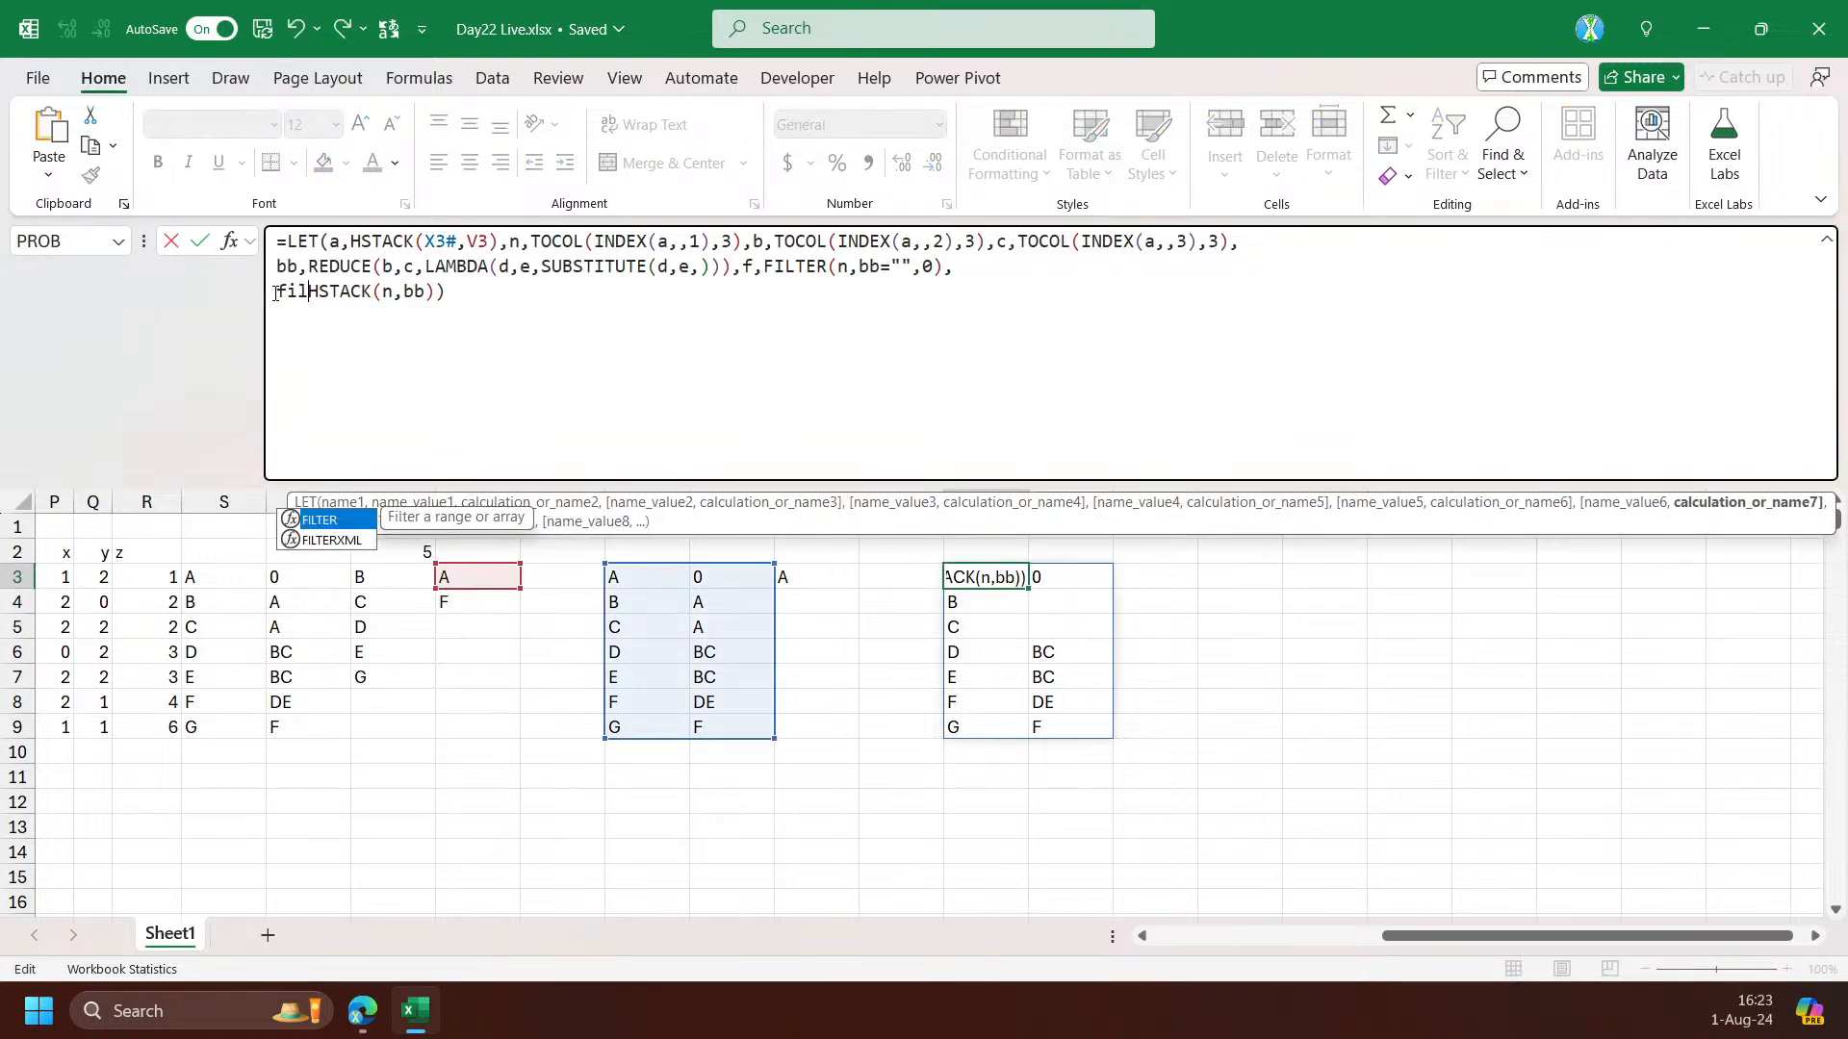
key(End)
key(Left)
text(,b>:"")
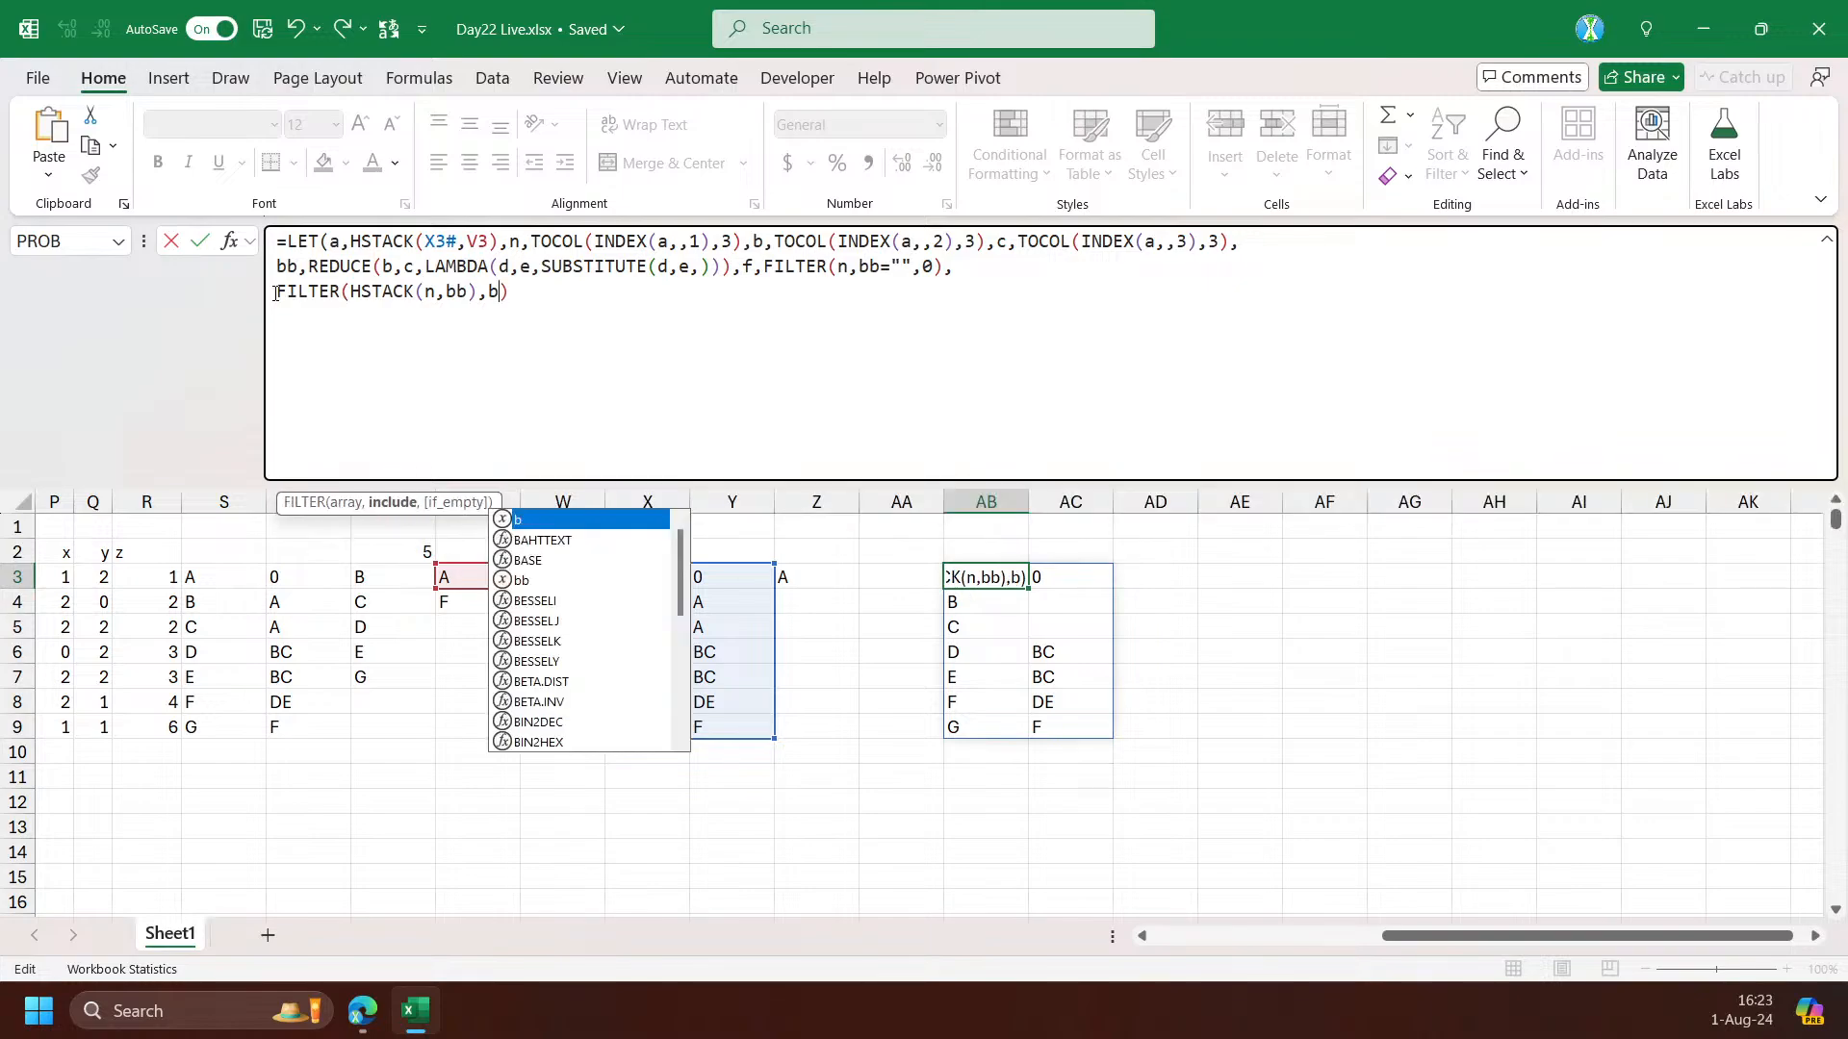
key(Left)
key(Left)
key(BackSpace)
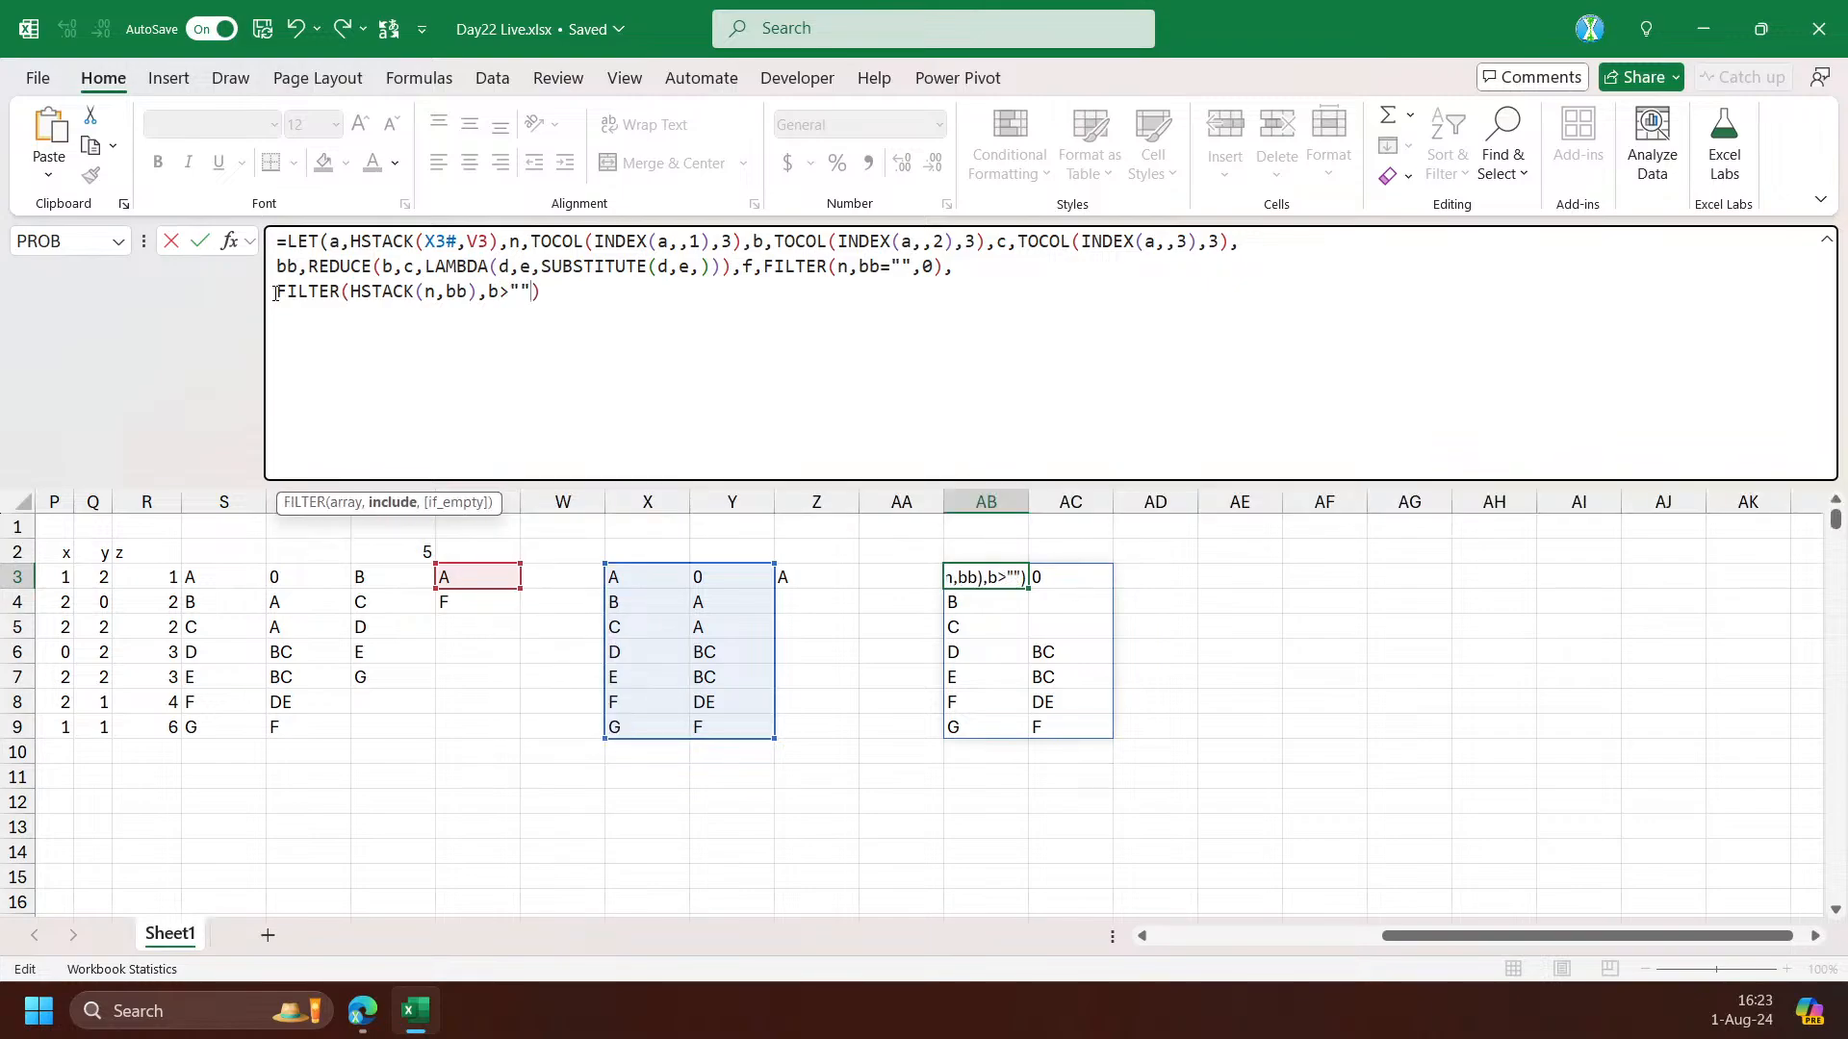
key(Return)
key(Up)
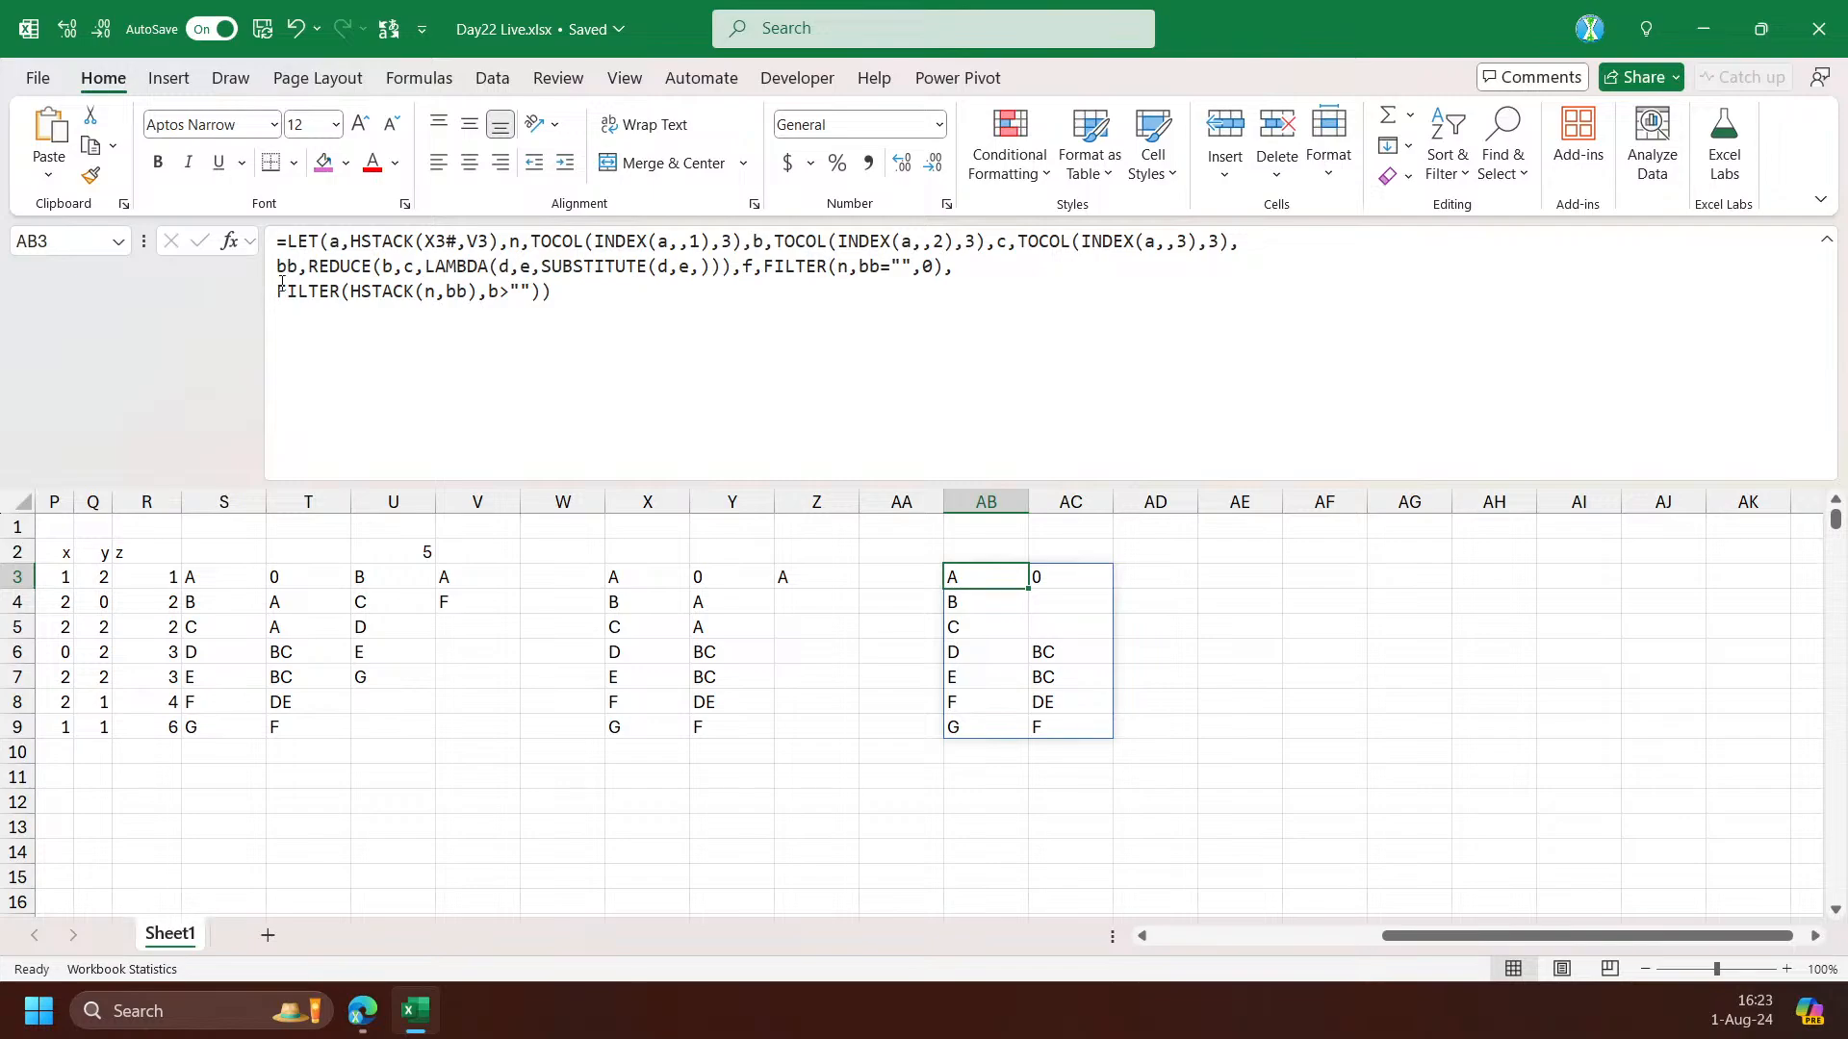
Correct the last FILTER condition in the AB3 formula to bb>""
click(496, 303)
text(b)
key(ctrl+Return)
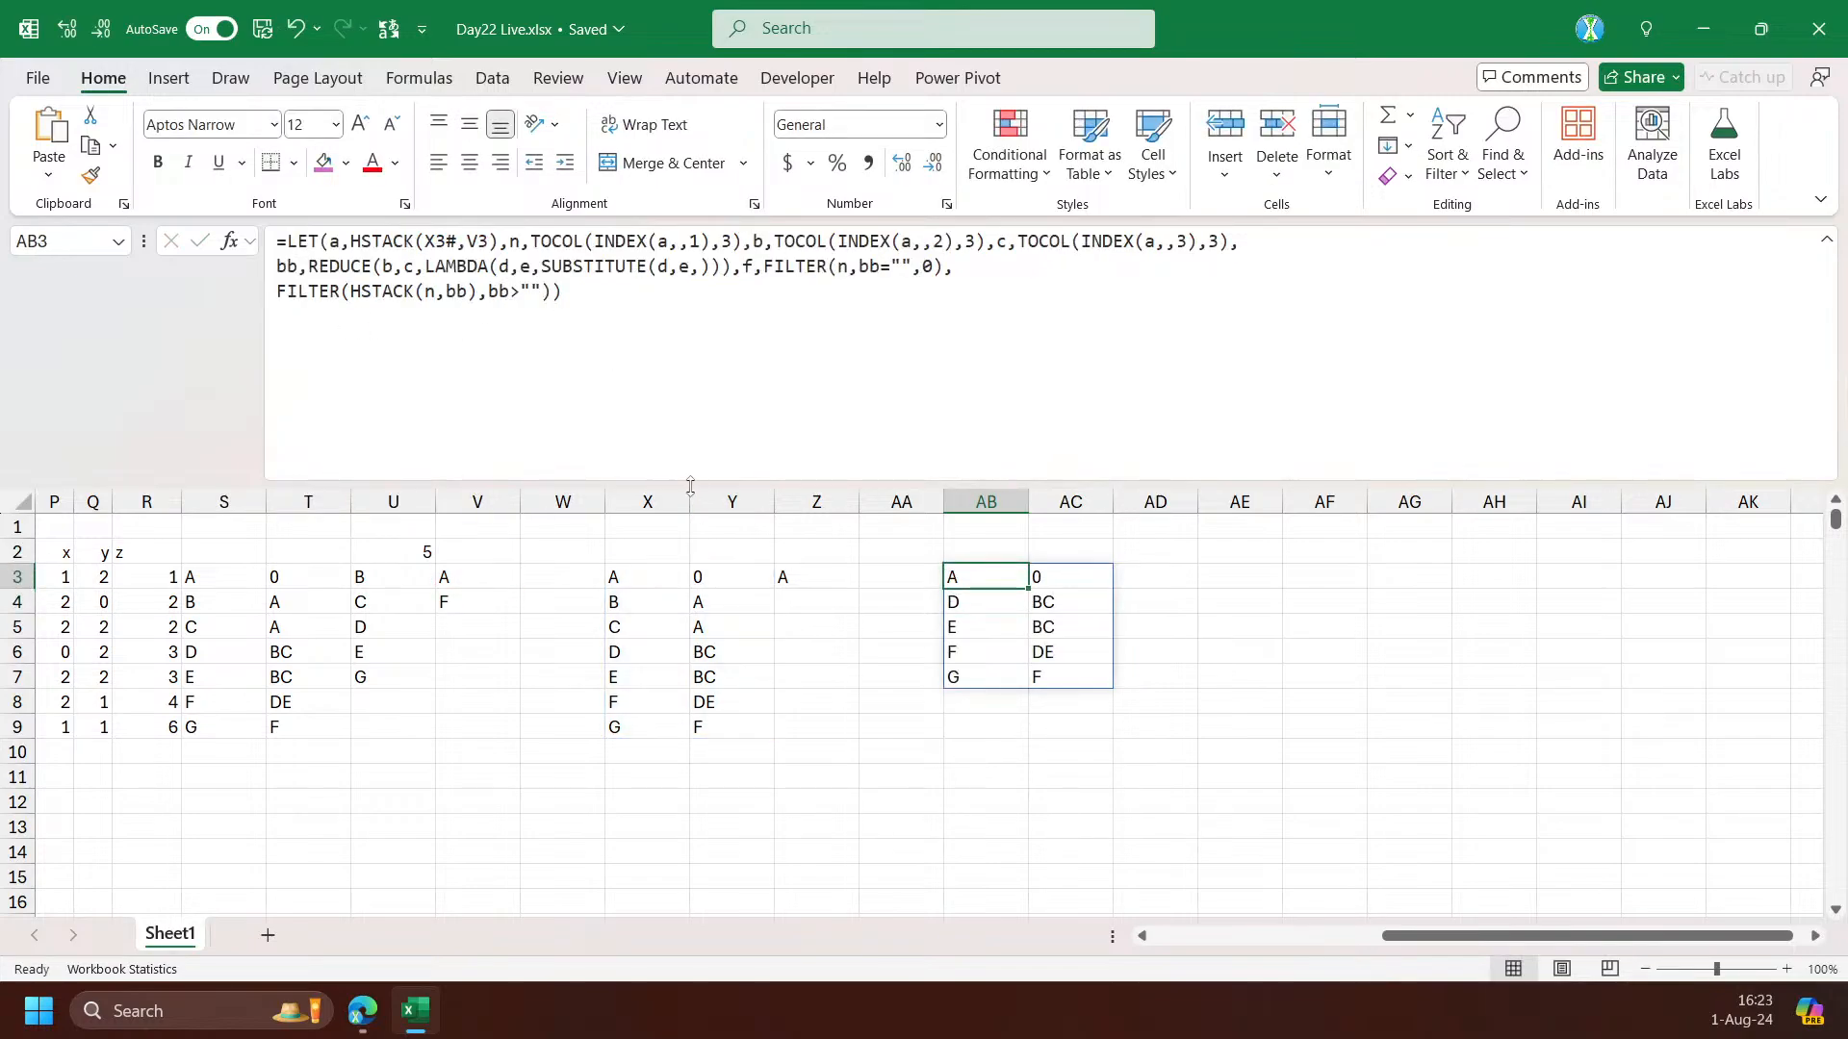
Append the fallen bricks as a third column in AB3 by wrapping the last FILTER and f in HSTACK
click(1145, 574)
drag(1146, 573, 1135, 597)
click(993, 585)
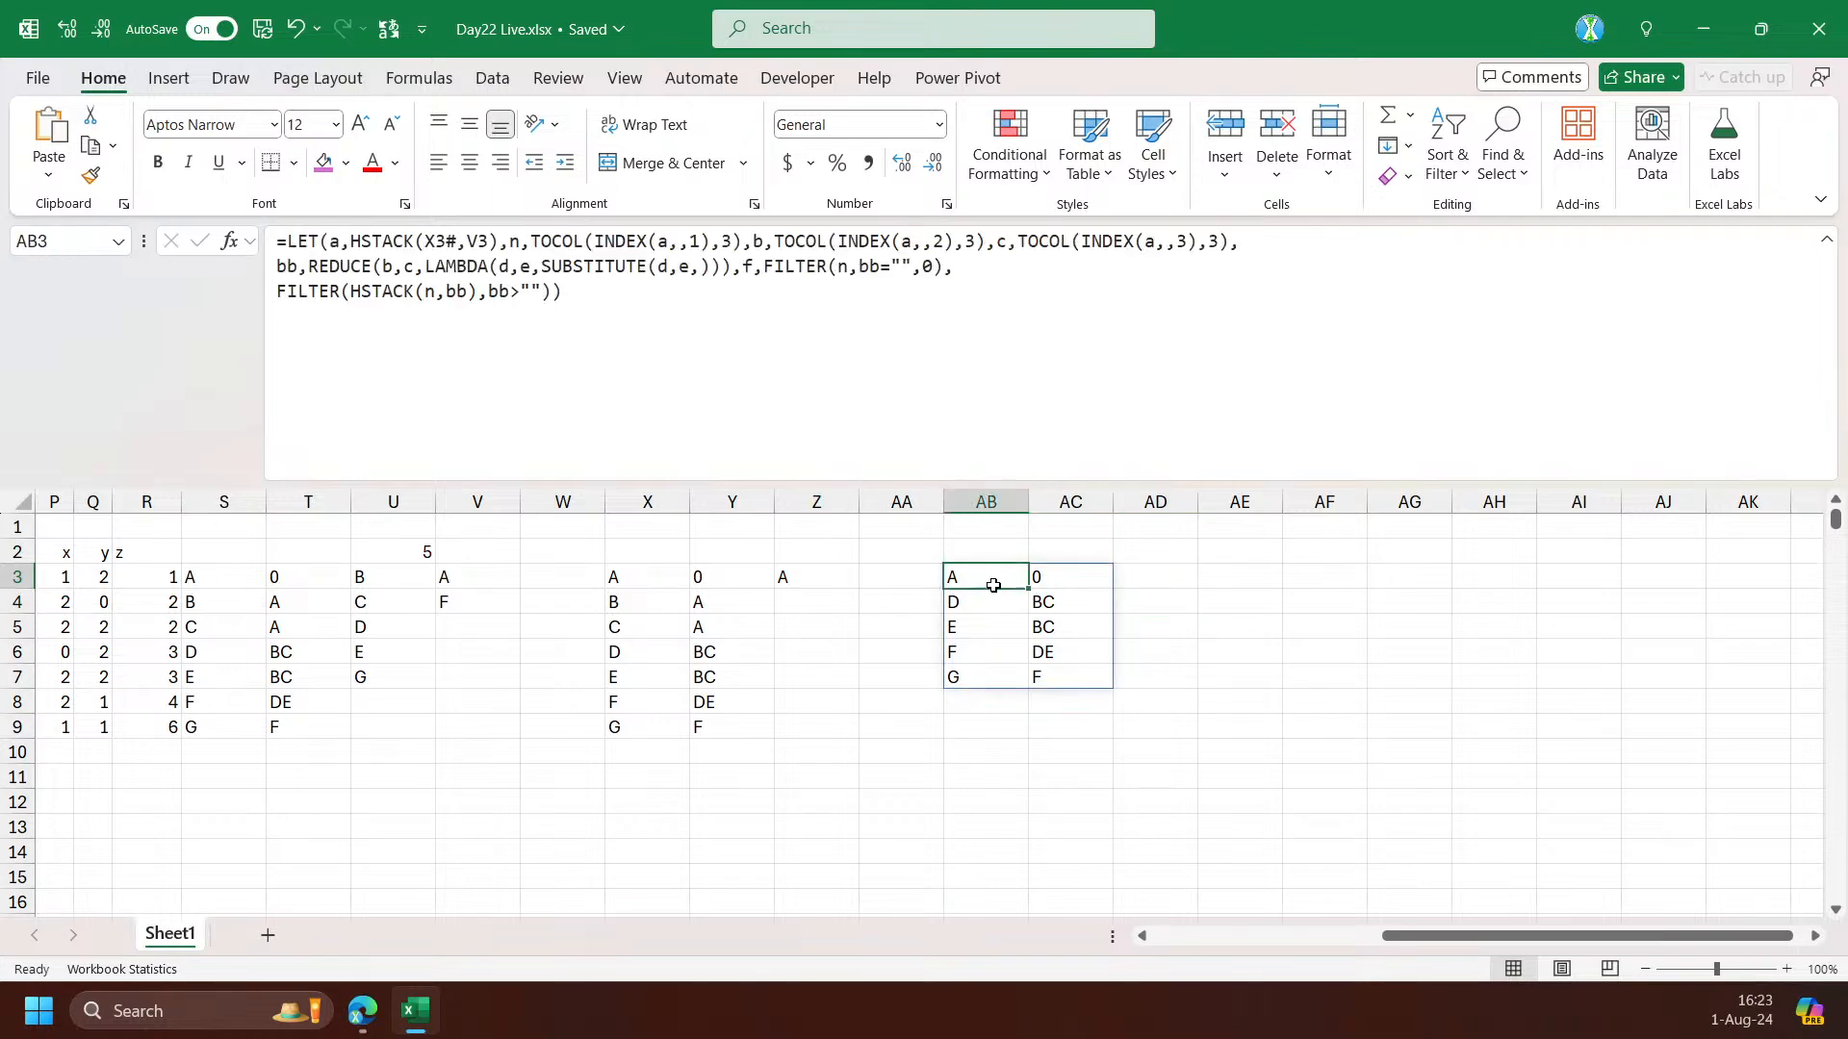
click(278, 293)
text(hs)
key(Tab)
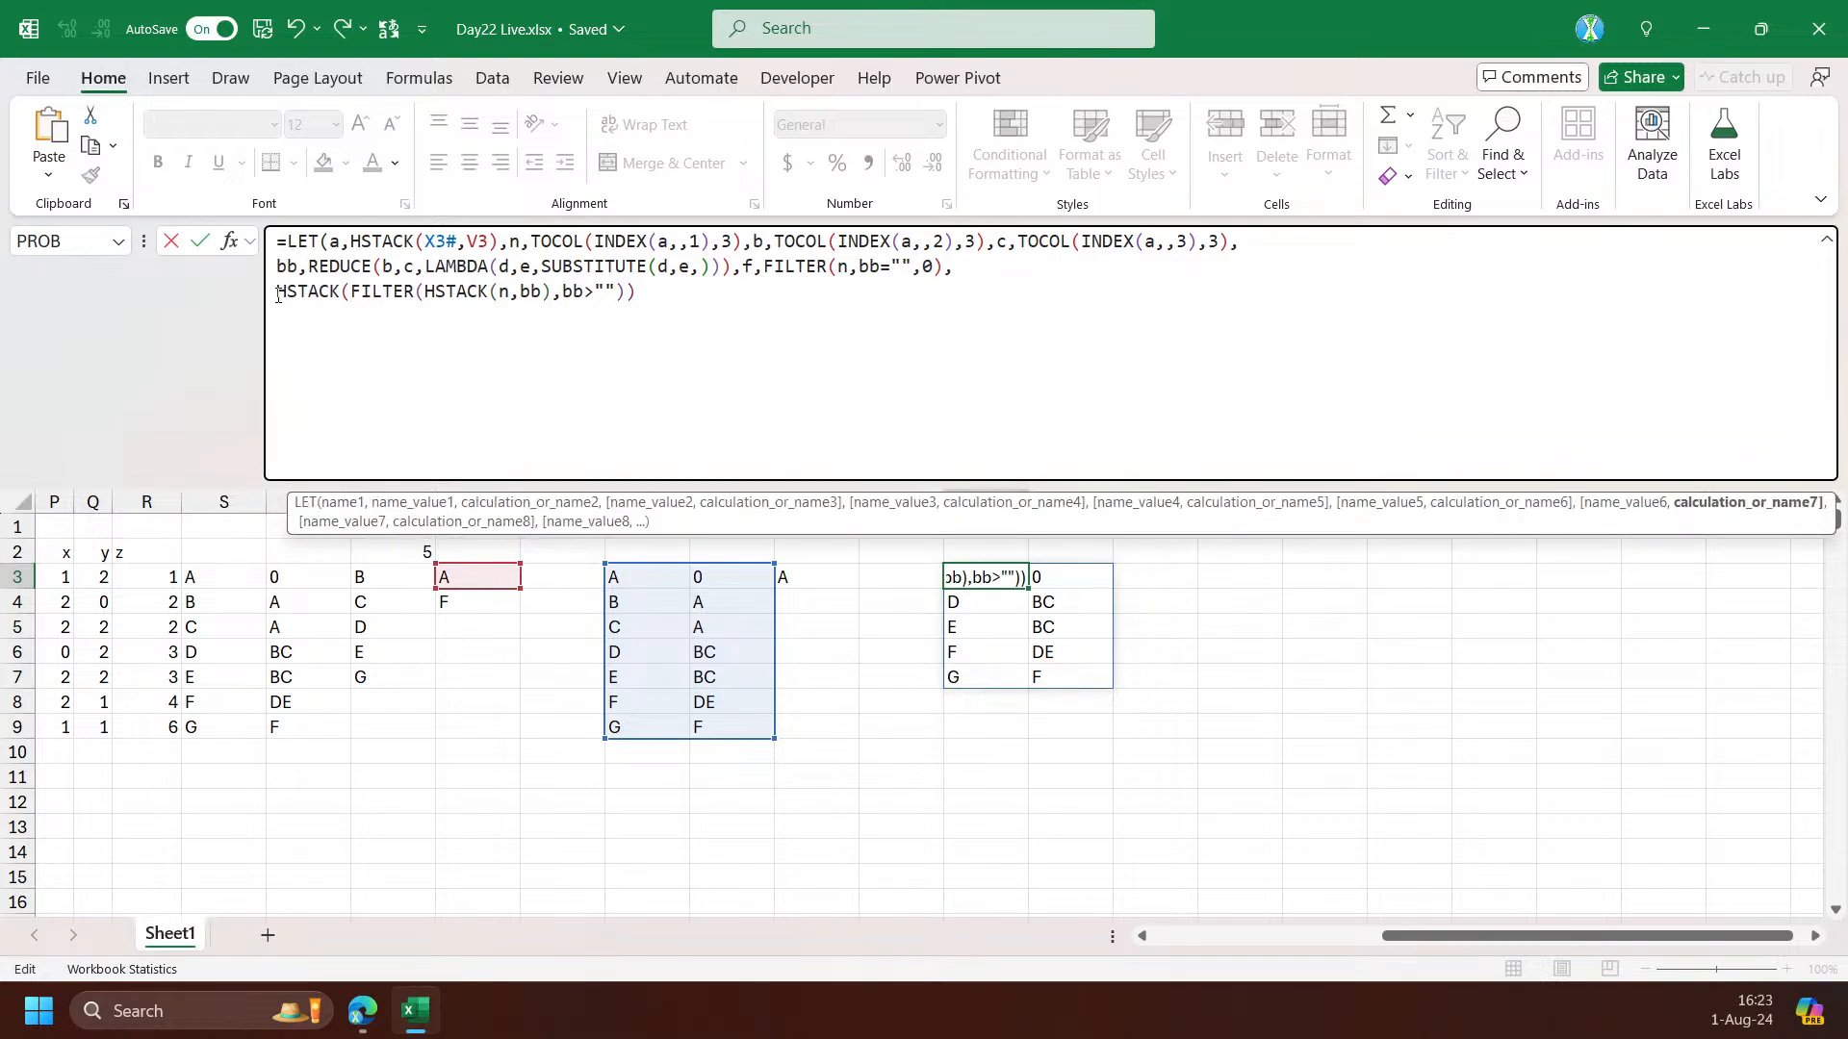
key(End)
key(Left)
text(,f))
key(Return)
key(Up)
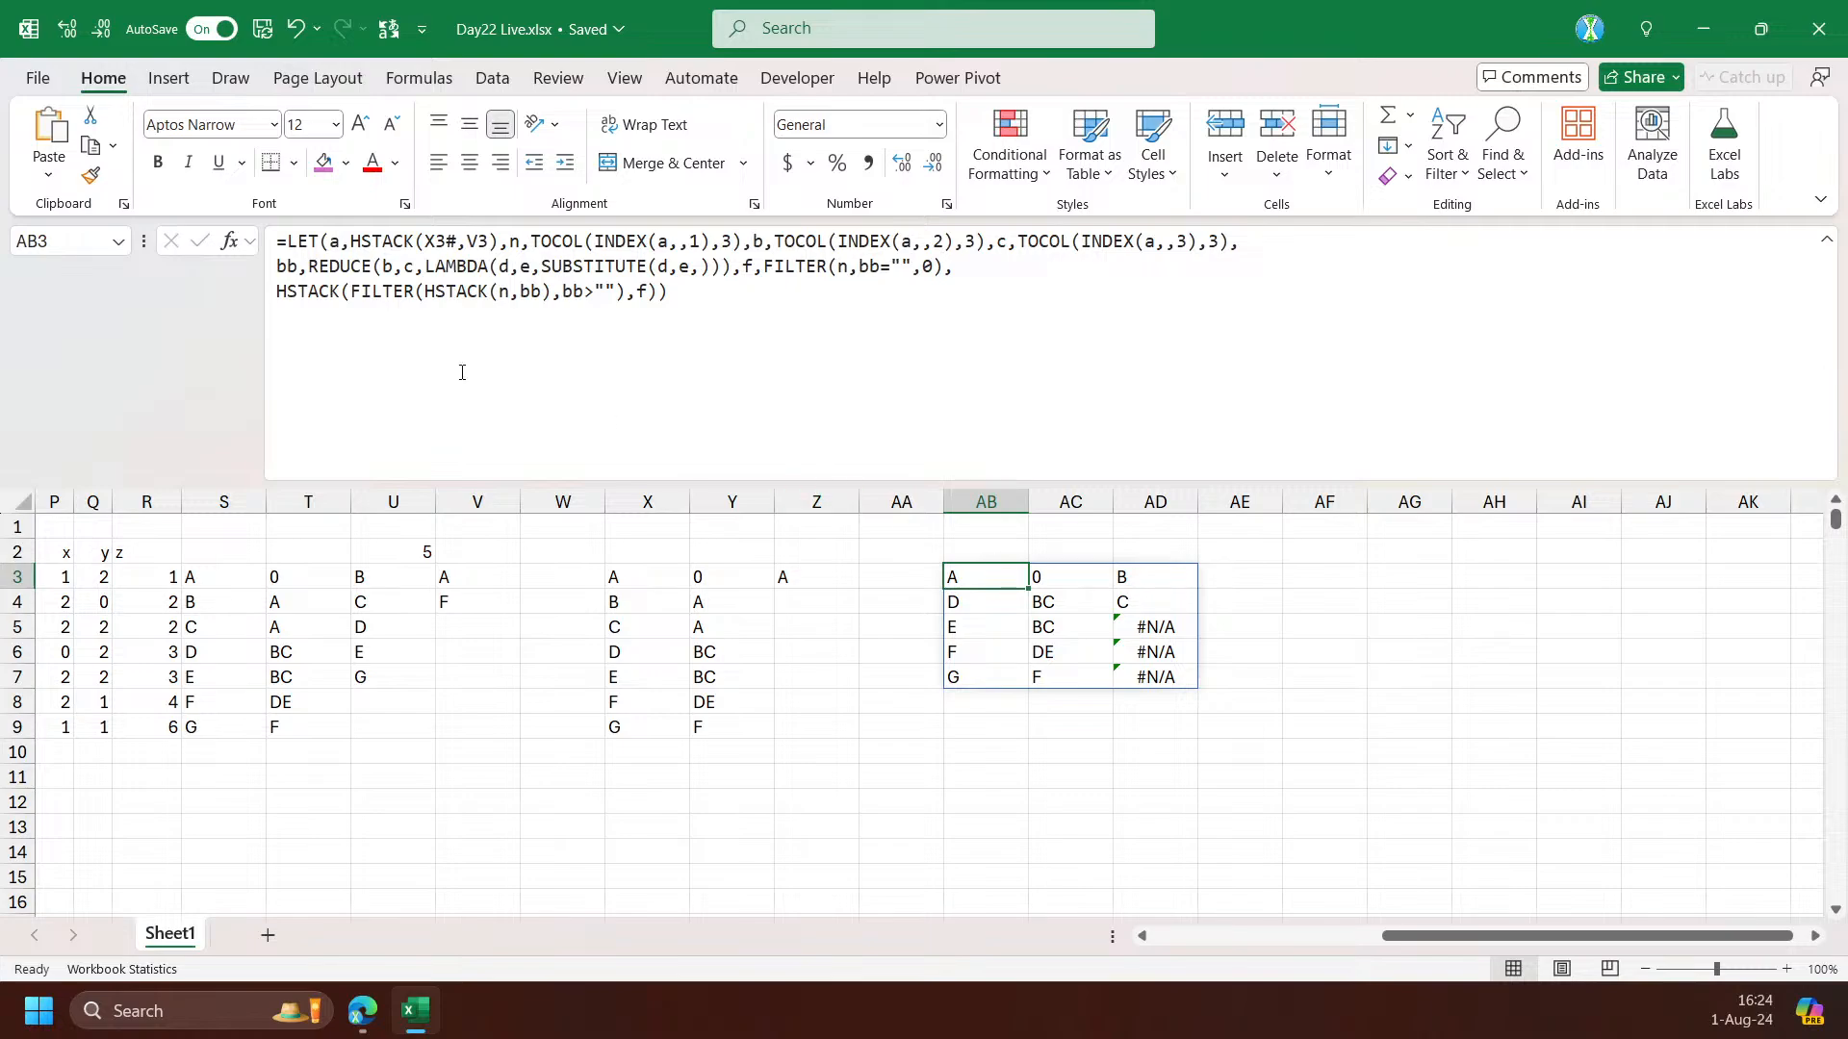
Copy the AB3 formula text into AE3 and replace the value of a with AB3#
click(773, 298)
key(ctrl+a)
key(ctrl+c)
key(Escape)
click(1241, 586)
click(708, 353)
key(ctrl+v)
click(371, 240)
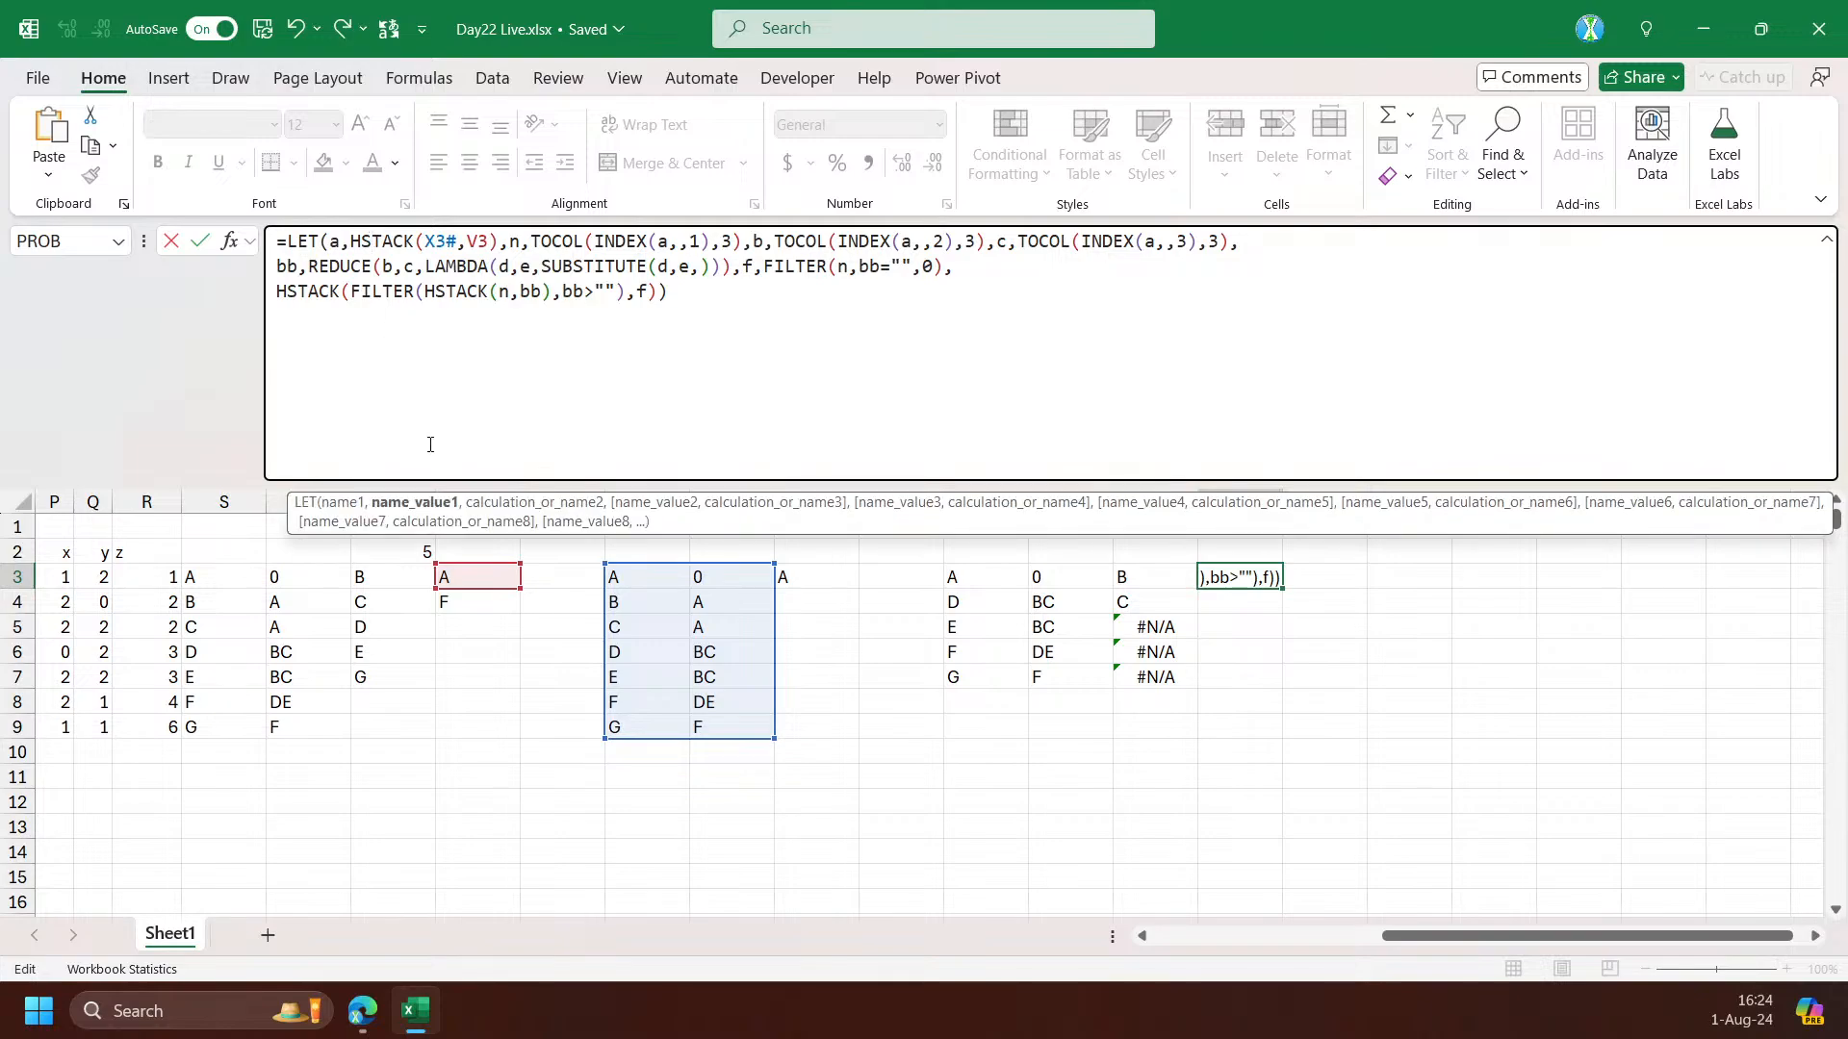
click(414, 501)
click(975, 580)
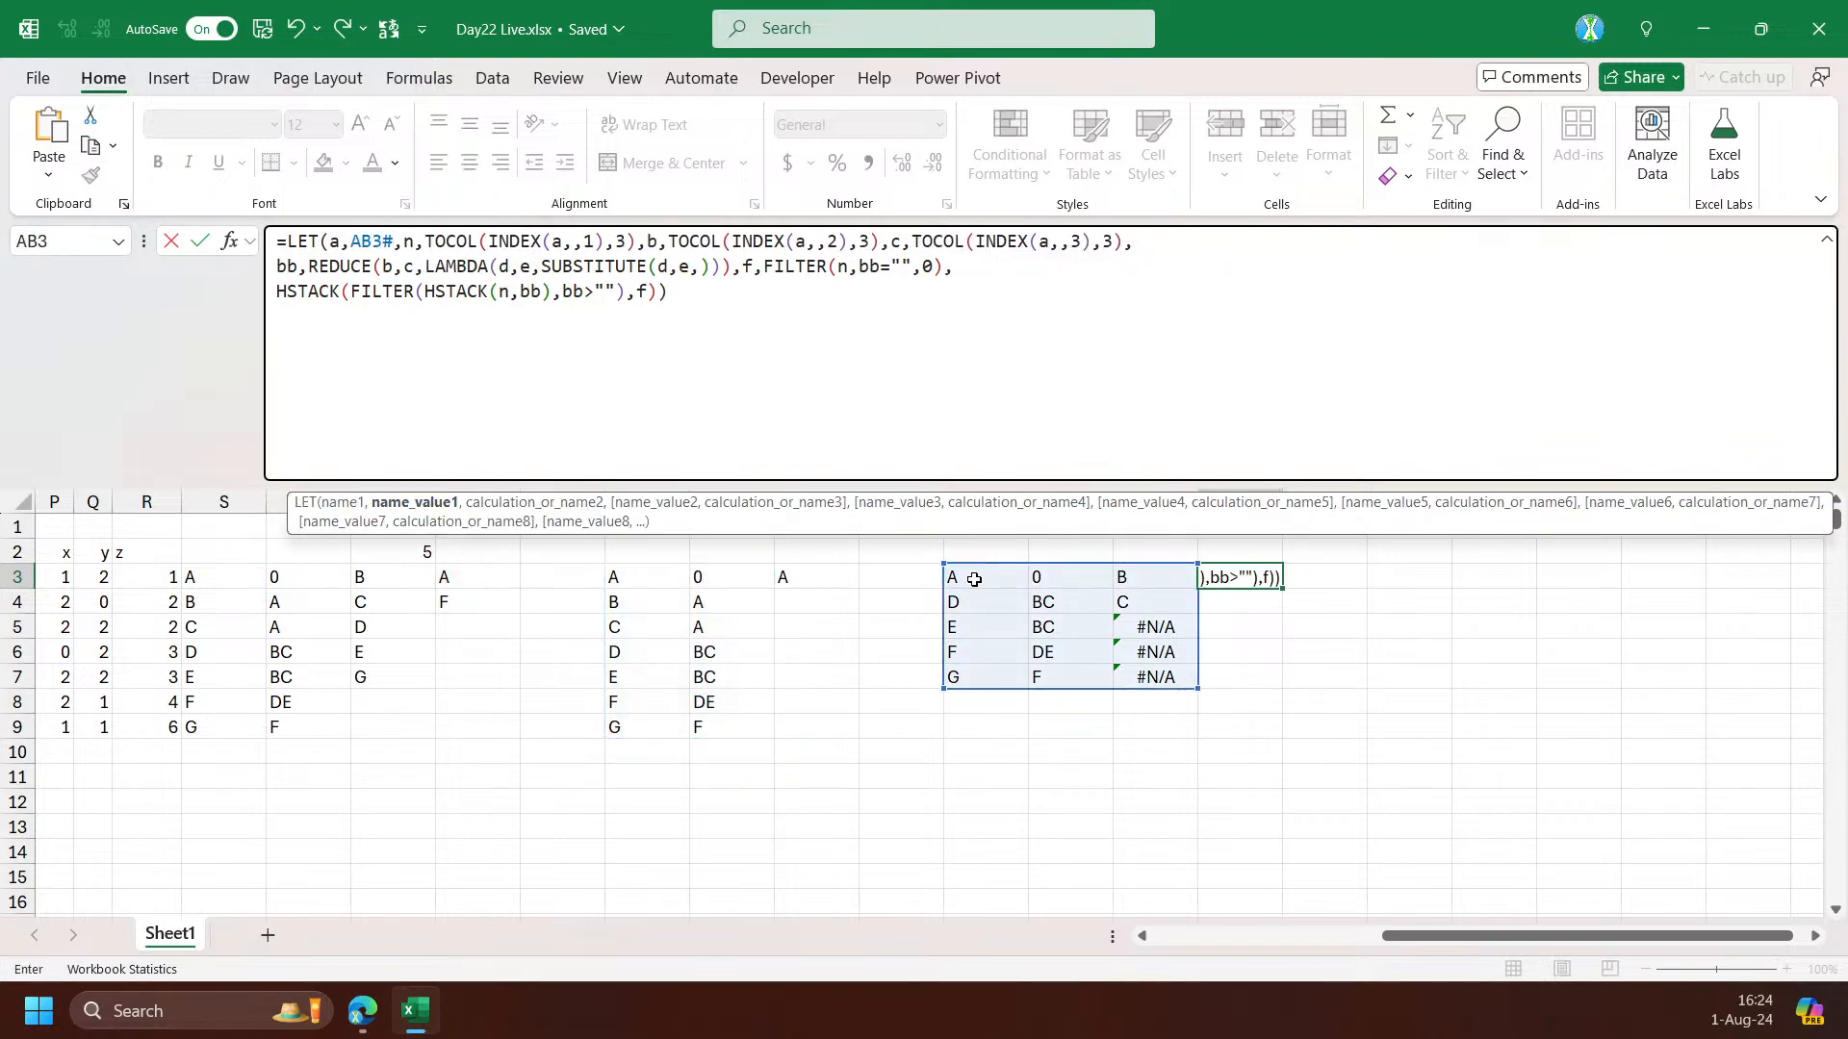
key(ctrl+Return)
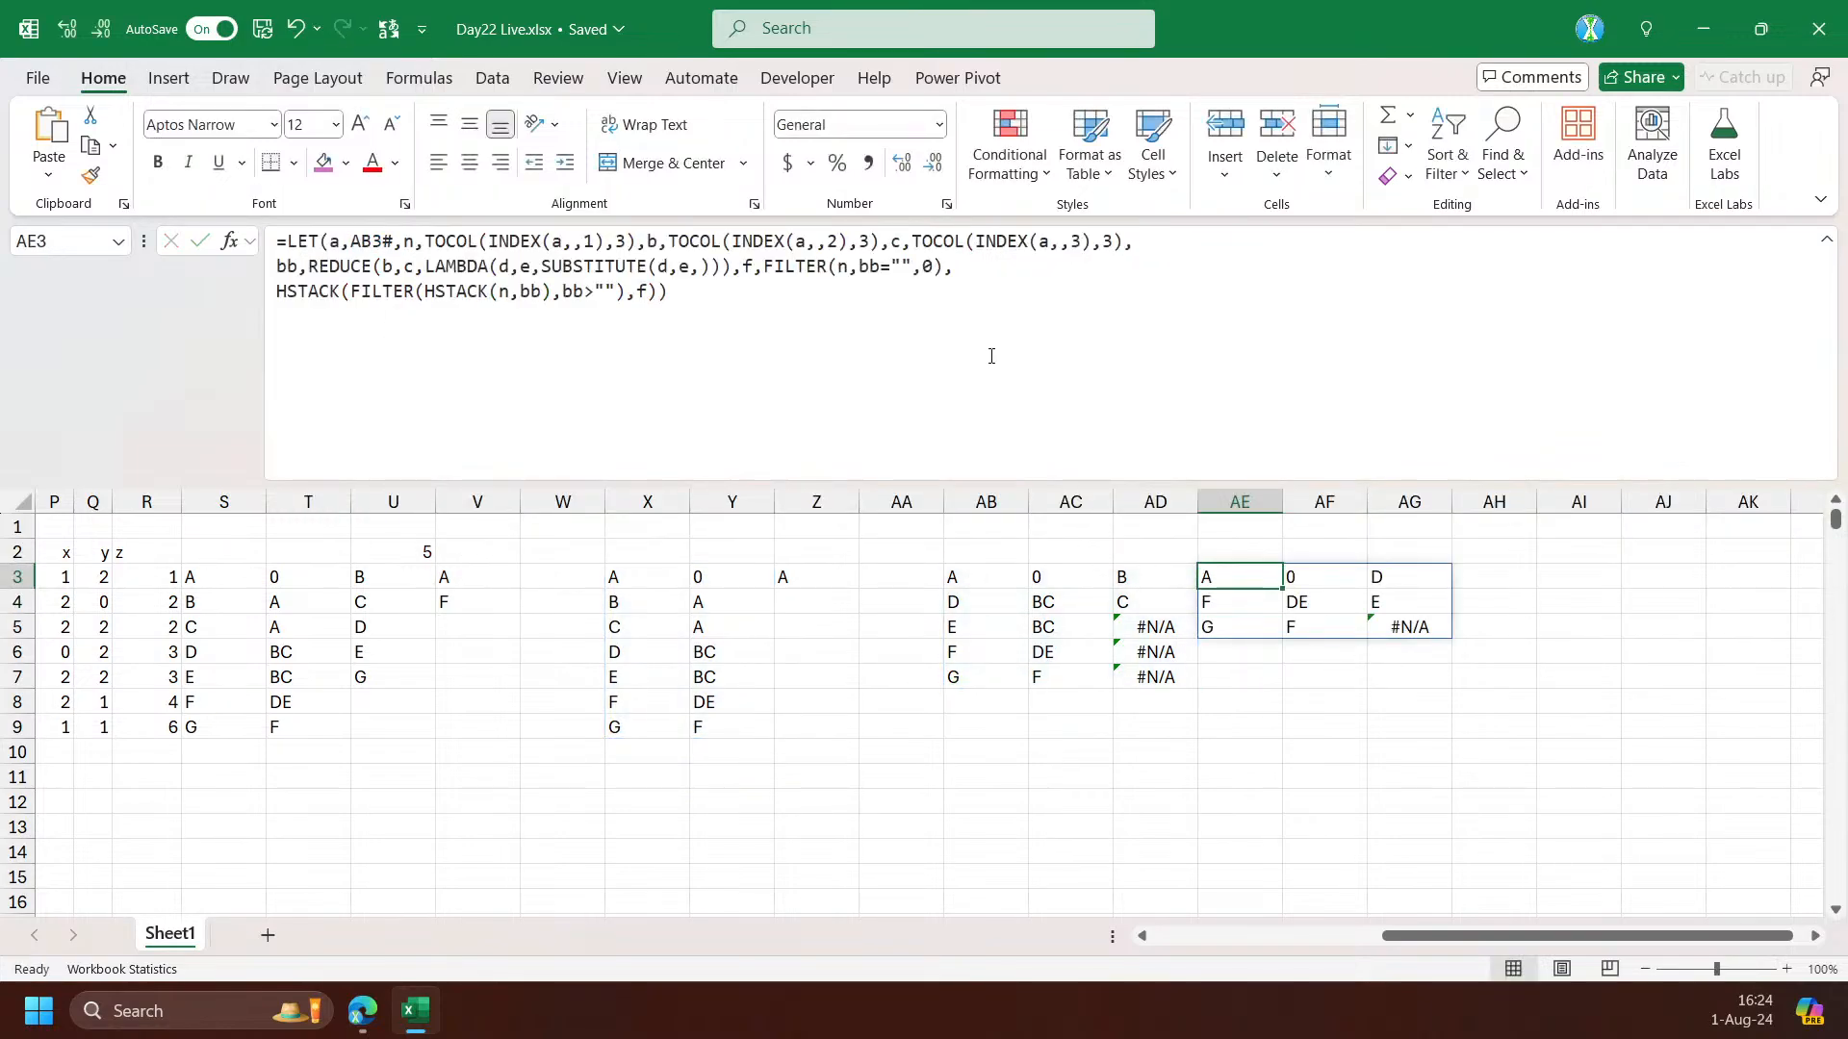
Copy the AE3 formula into AH3 and AK3 to run the next two chain-reaction stages
click(871, 309)
key(Escape)
key(ctrl+c)
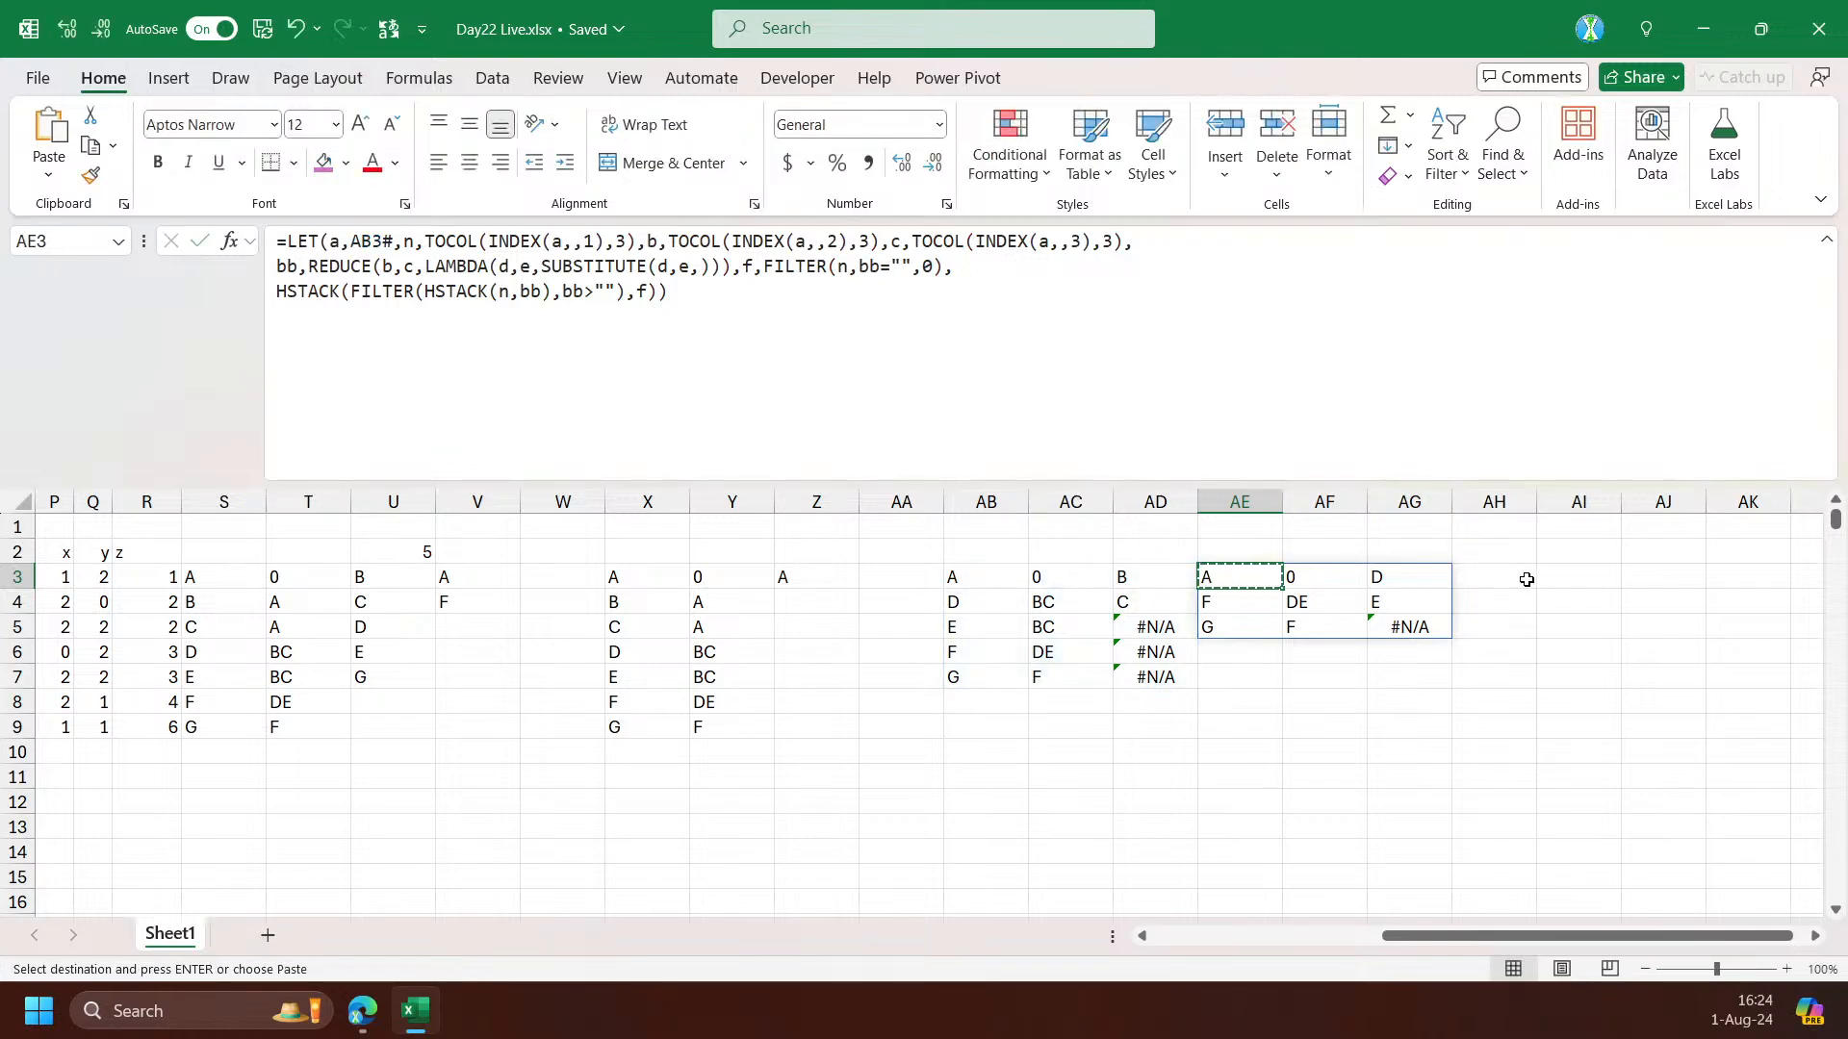
click(1526, 579)
key(ctrl+v)
click(1816, 936)
click(1816, 936)
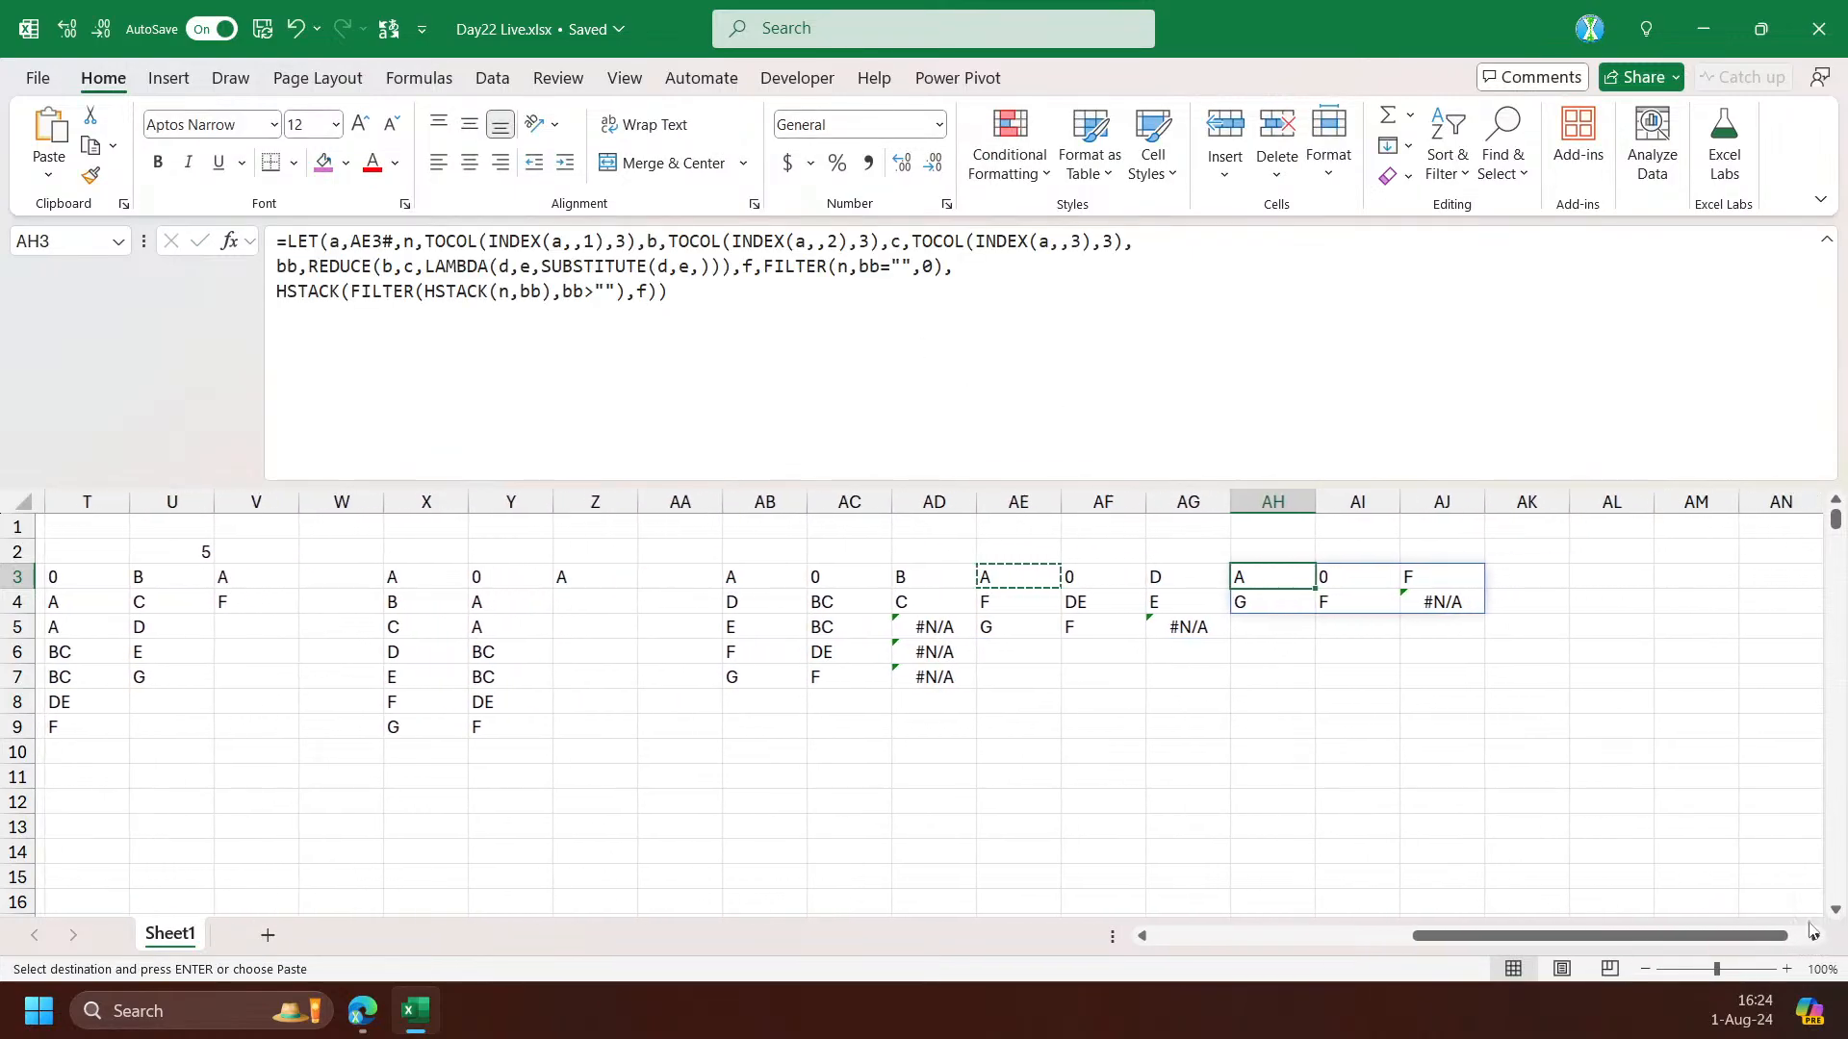
click(1518, 575)
key(ctrl+v)
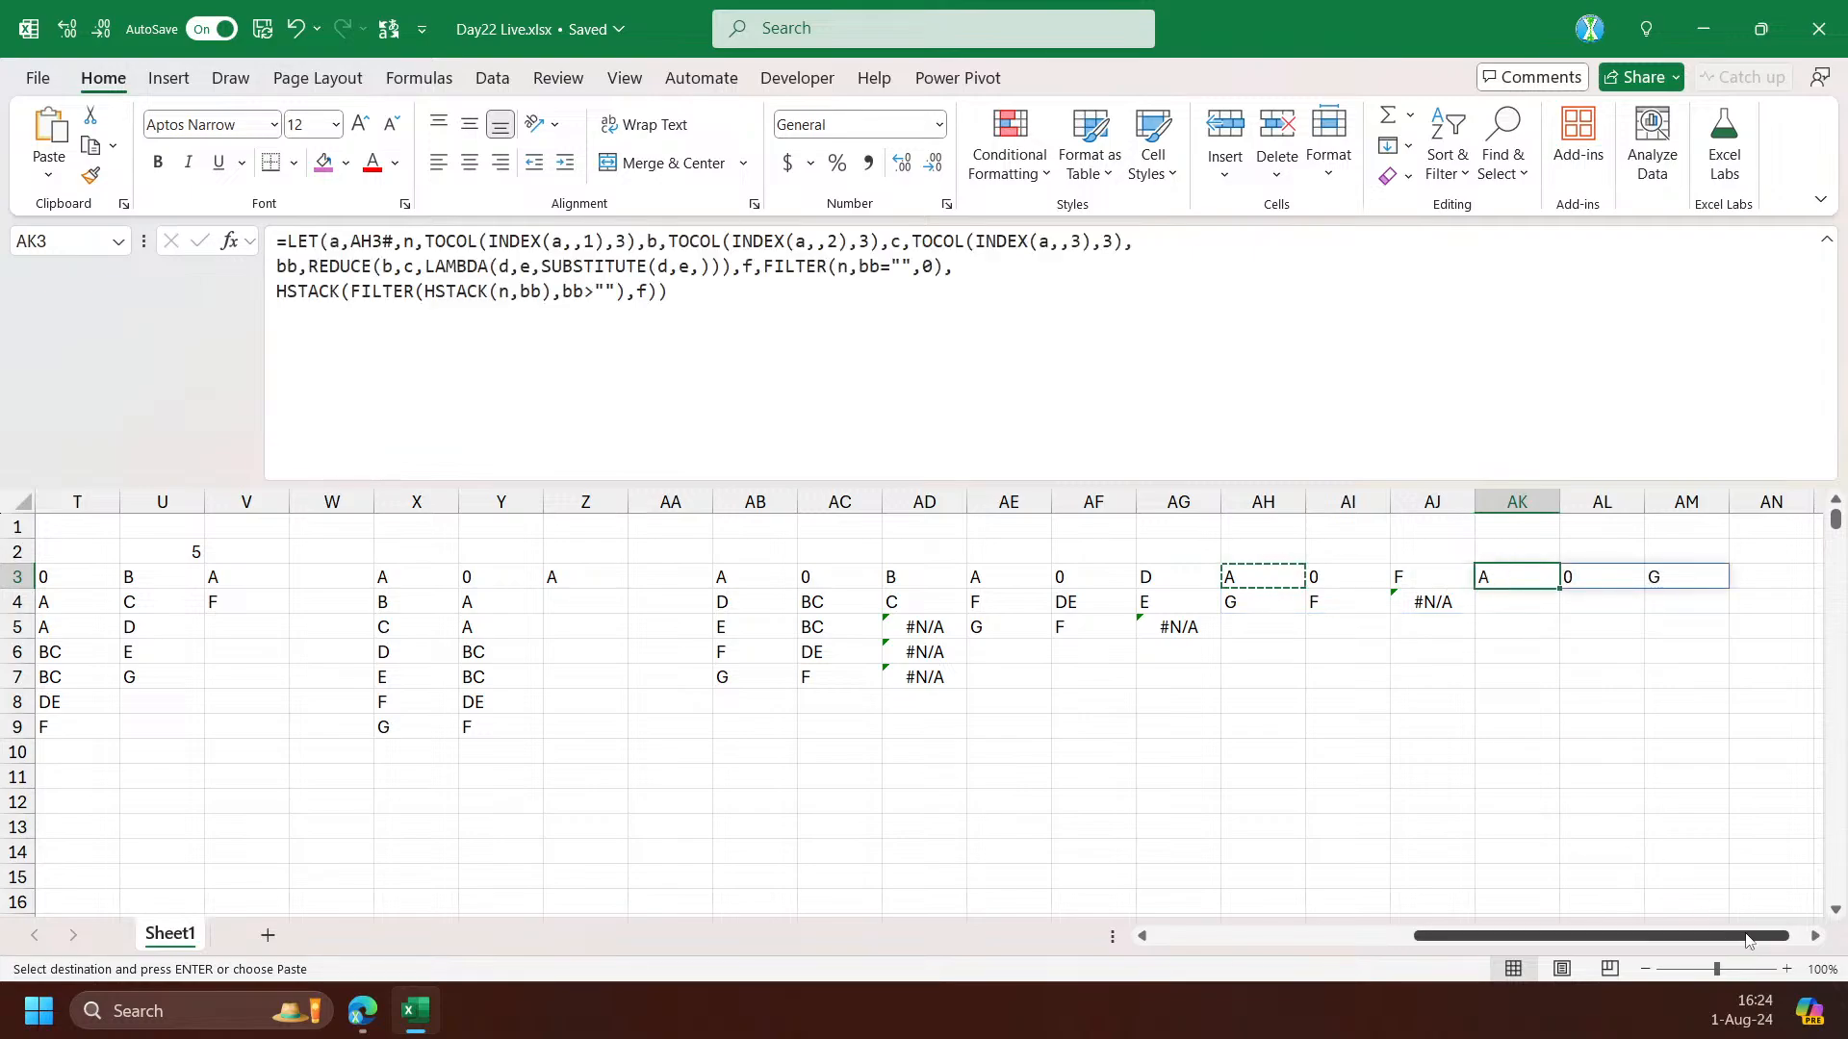
Copy the AK3 formula into AN3 and check its third column in AP3
scroll(1390, 589, right, 4)
key(ctrl+c)
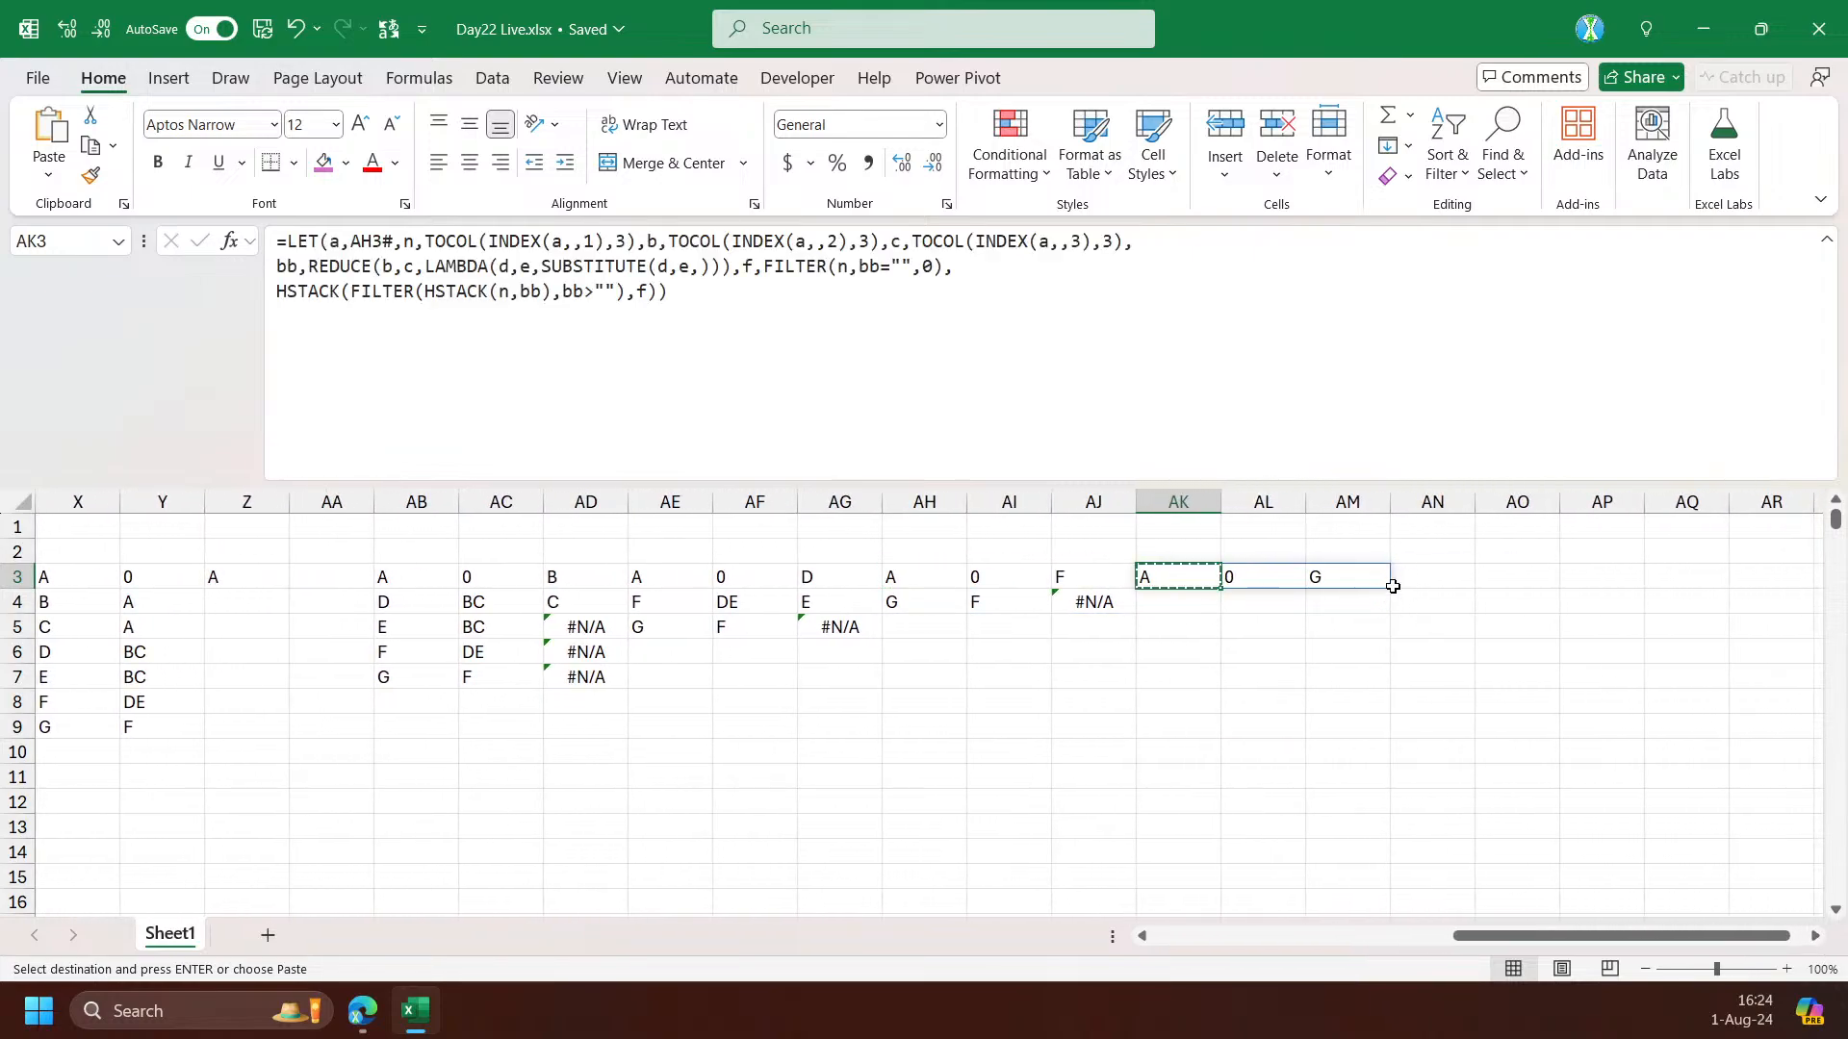
click(1414, 580)
key(ctrl+v)
click(1602, 577)
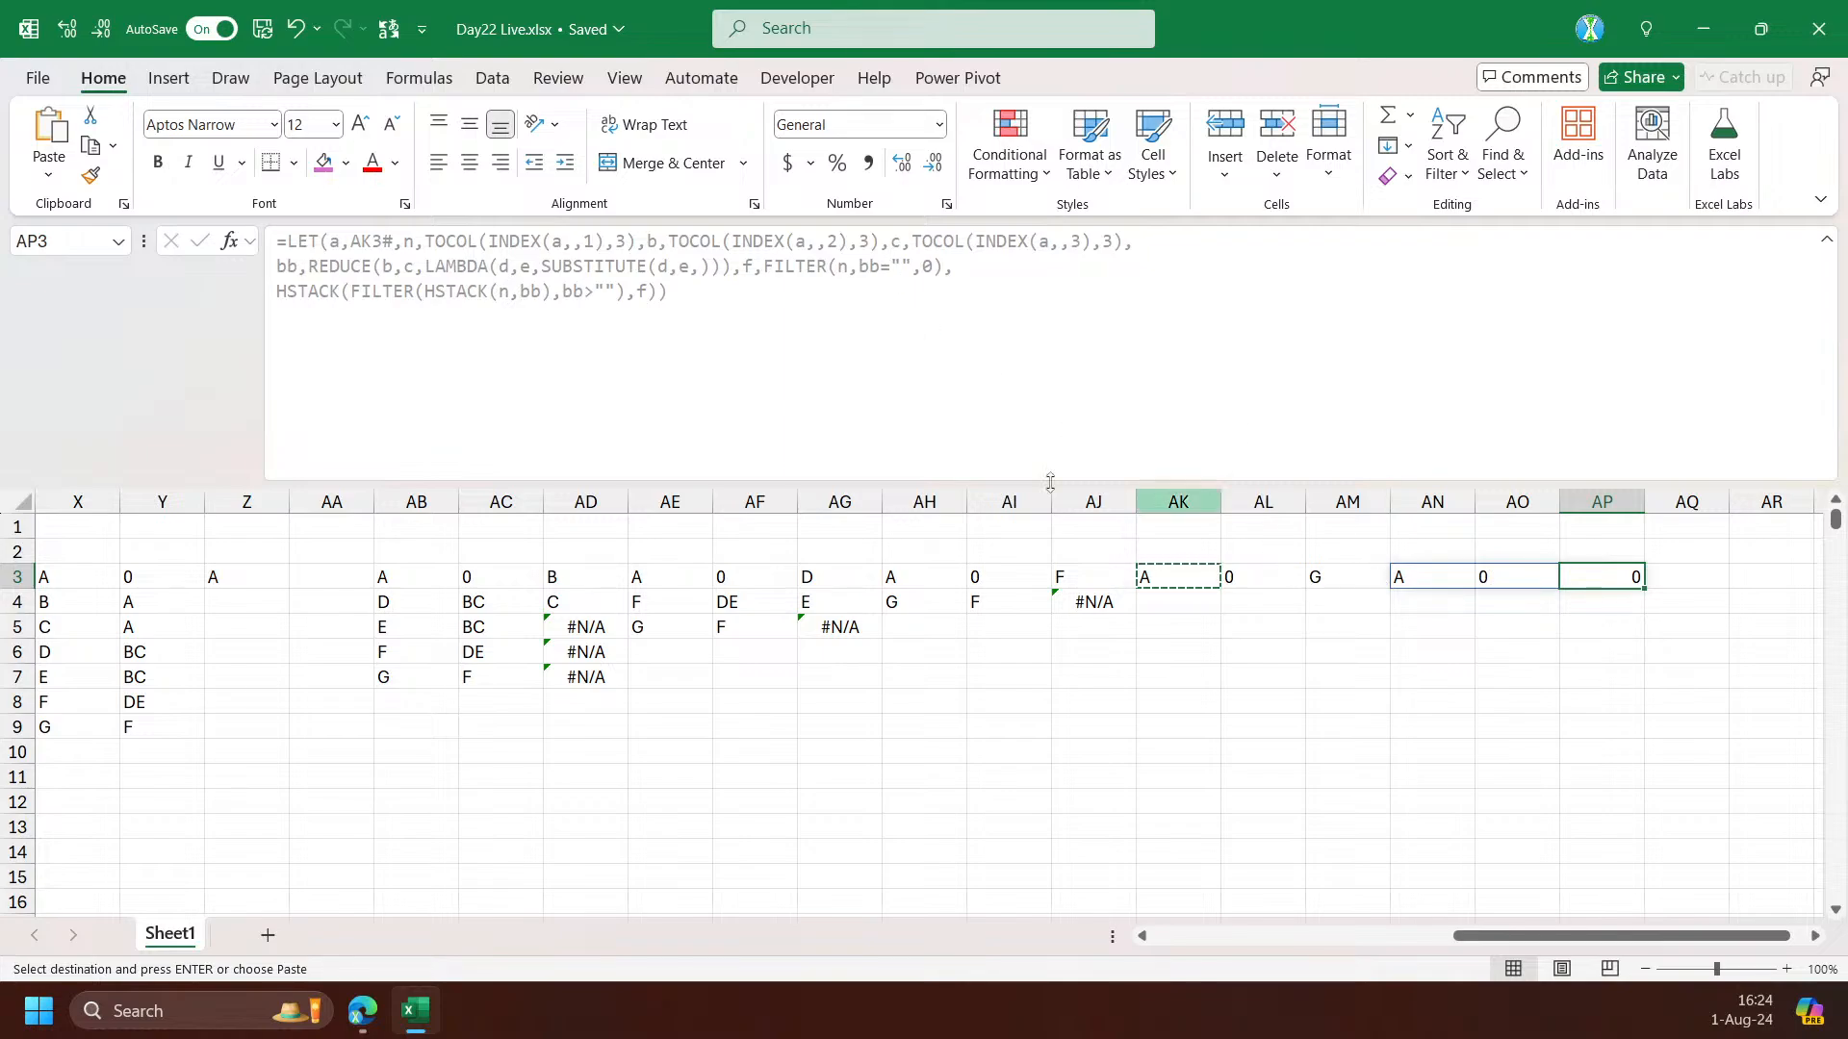
key(Escape)
Wrap the final HSTACK in AN3 with IF(@f=0,a,...) so it returns a when no more bricks fall
click(1393, 577)
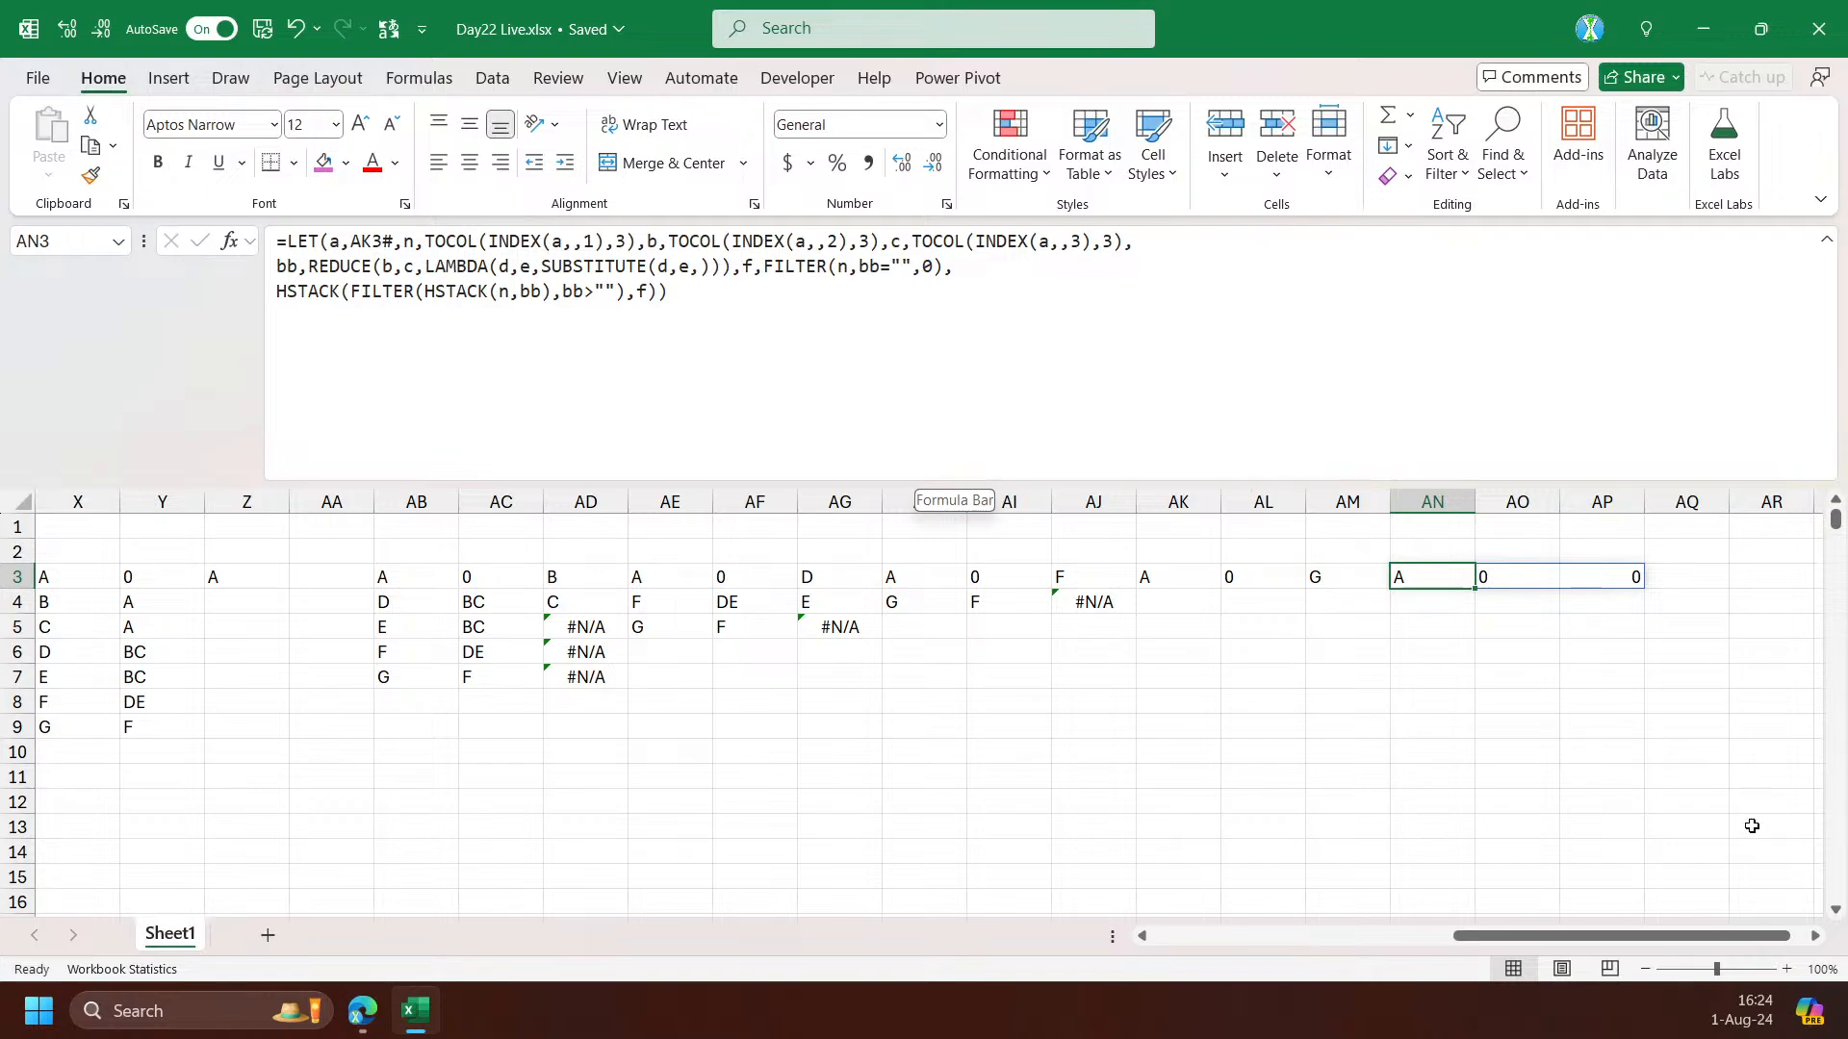
click(1807, 936)
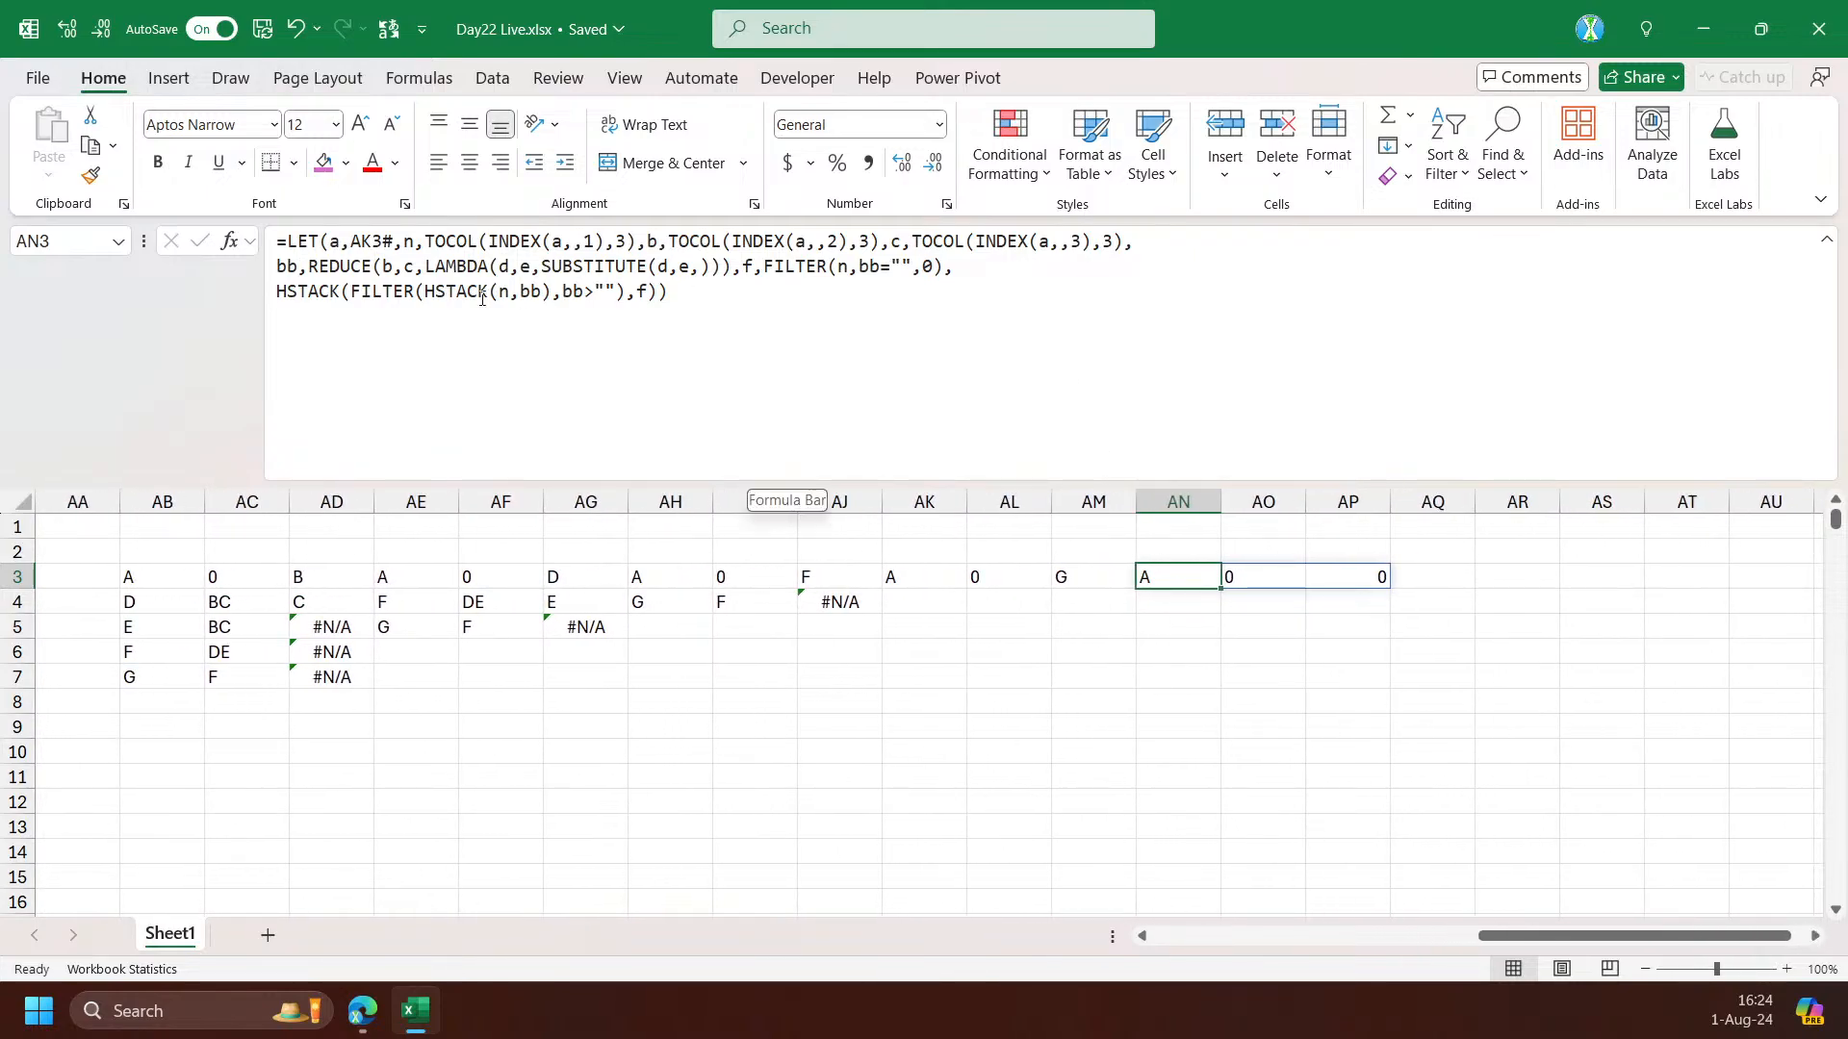
click(277, 291)
text(IF()
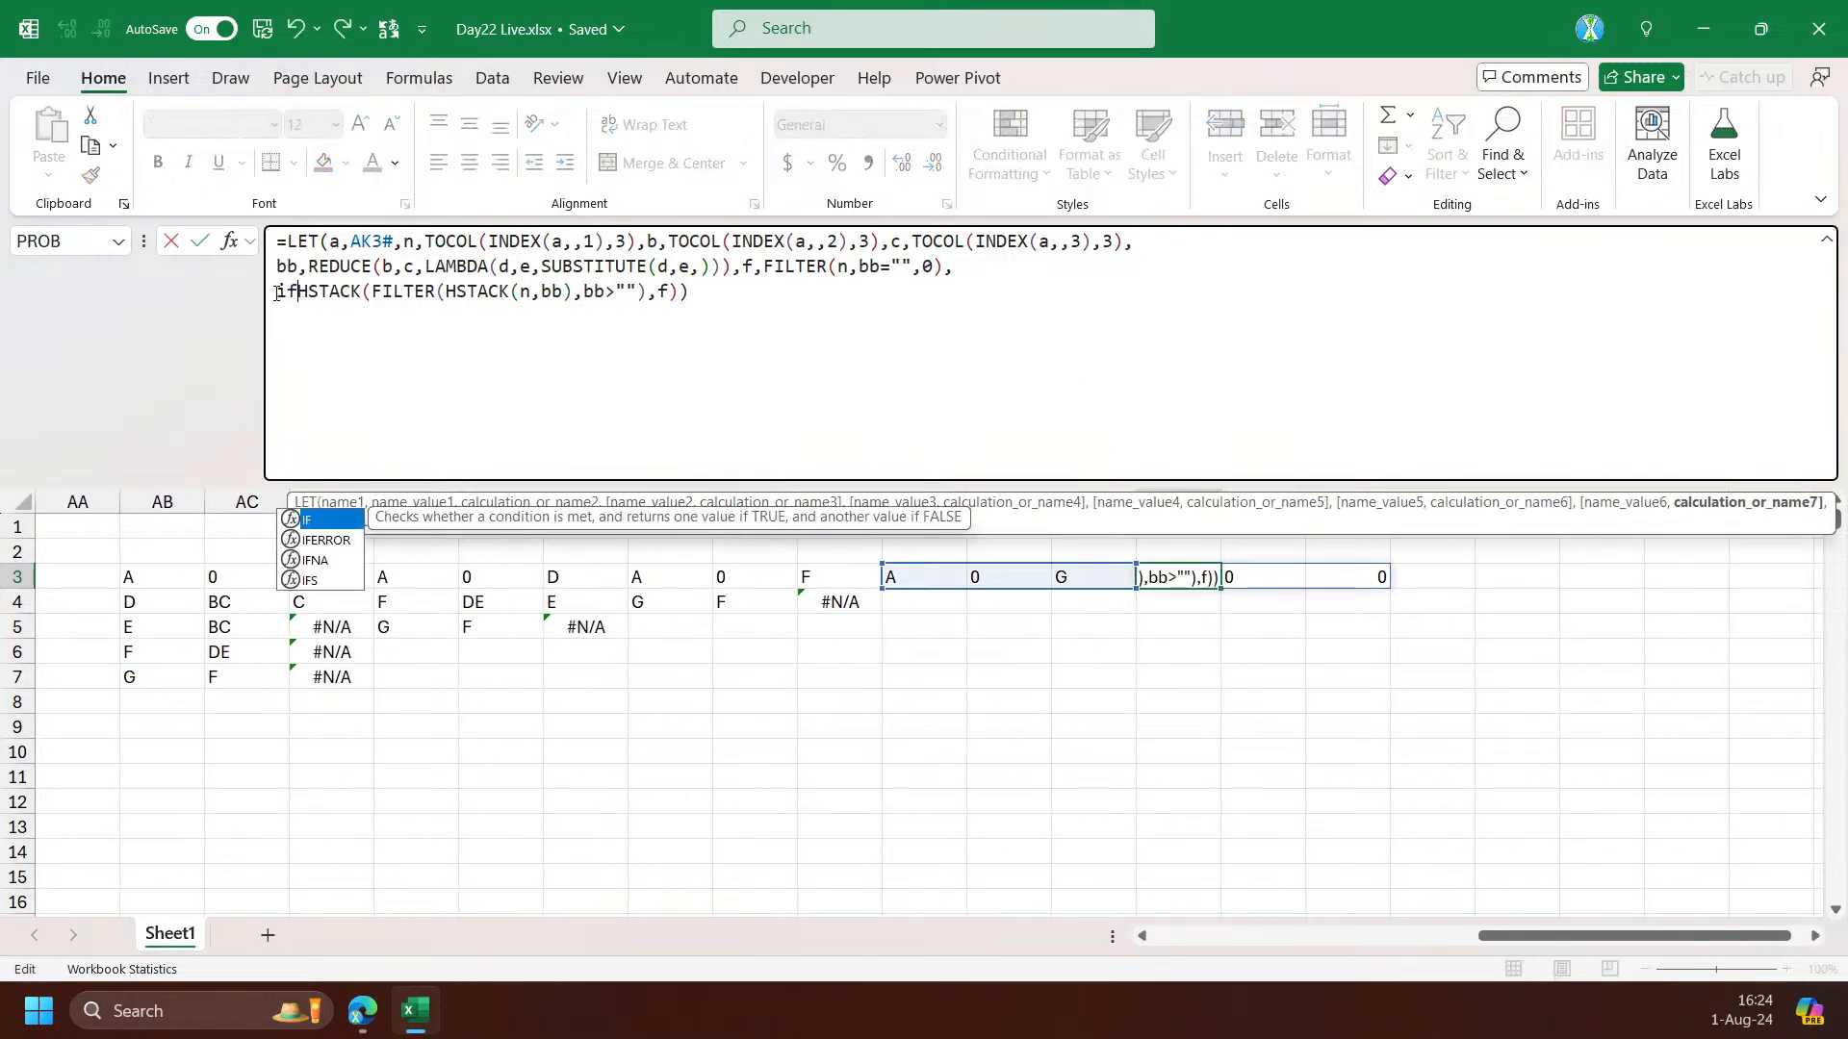
text(@f)
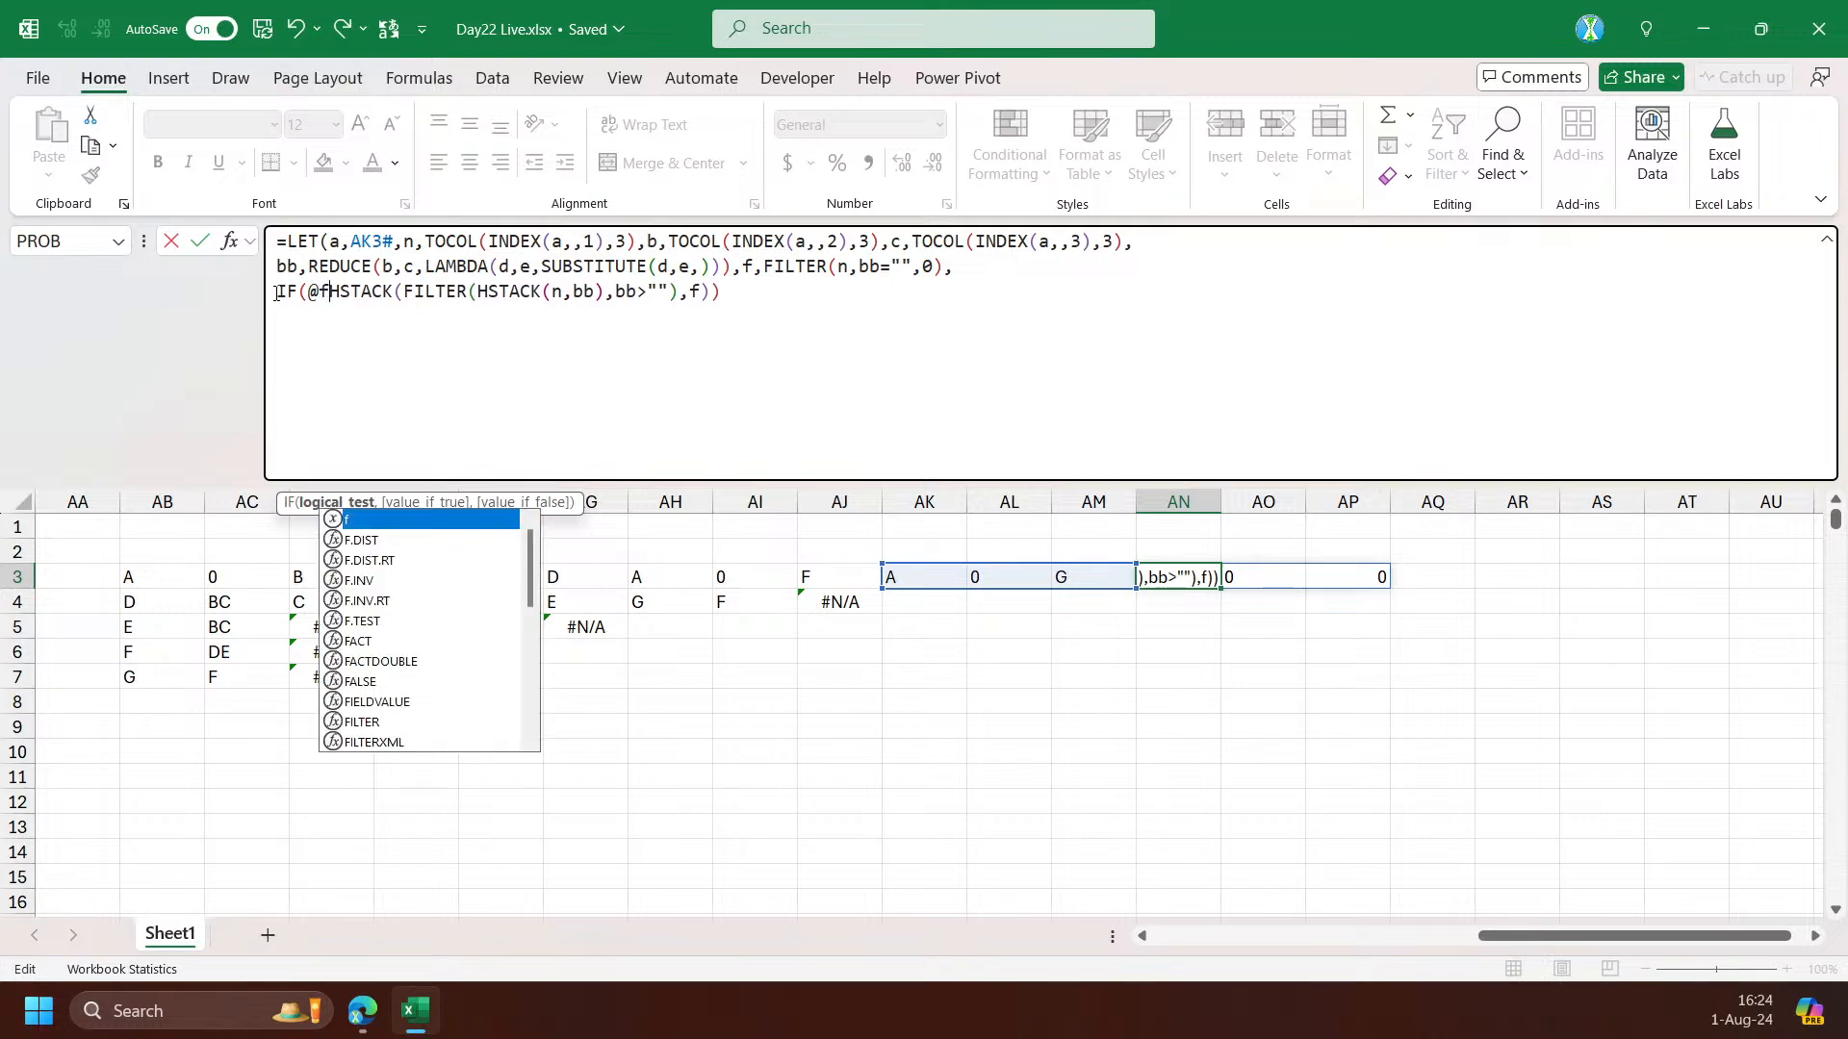
text(=0,)
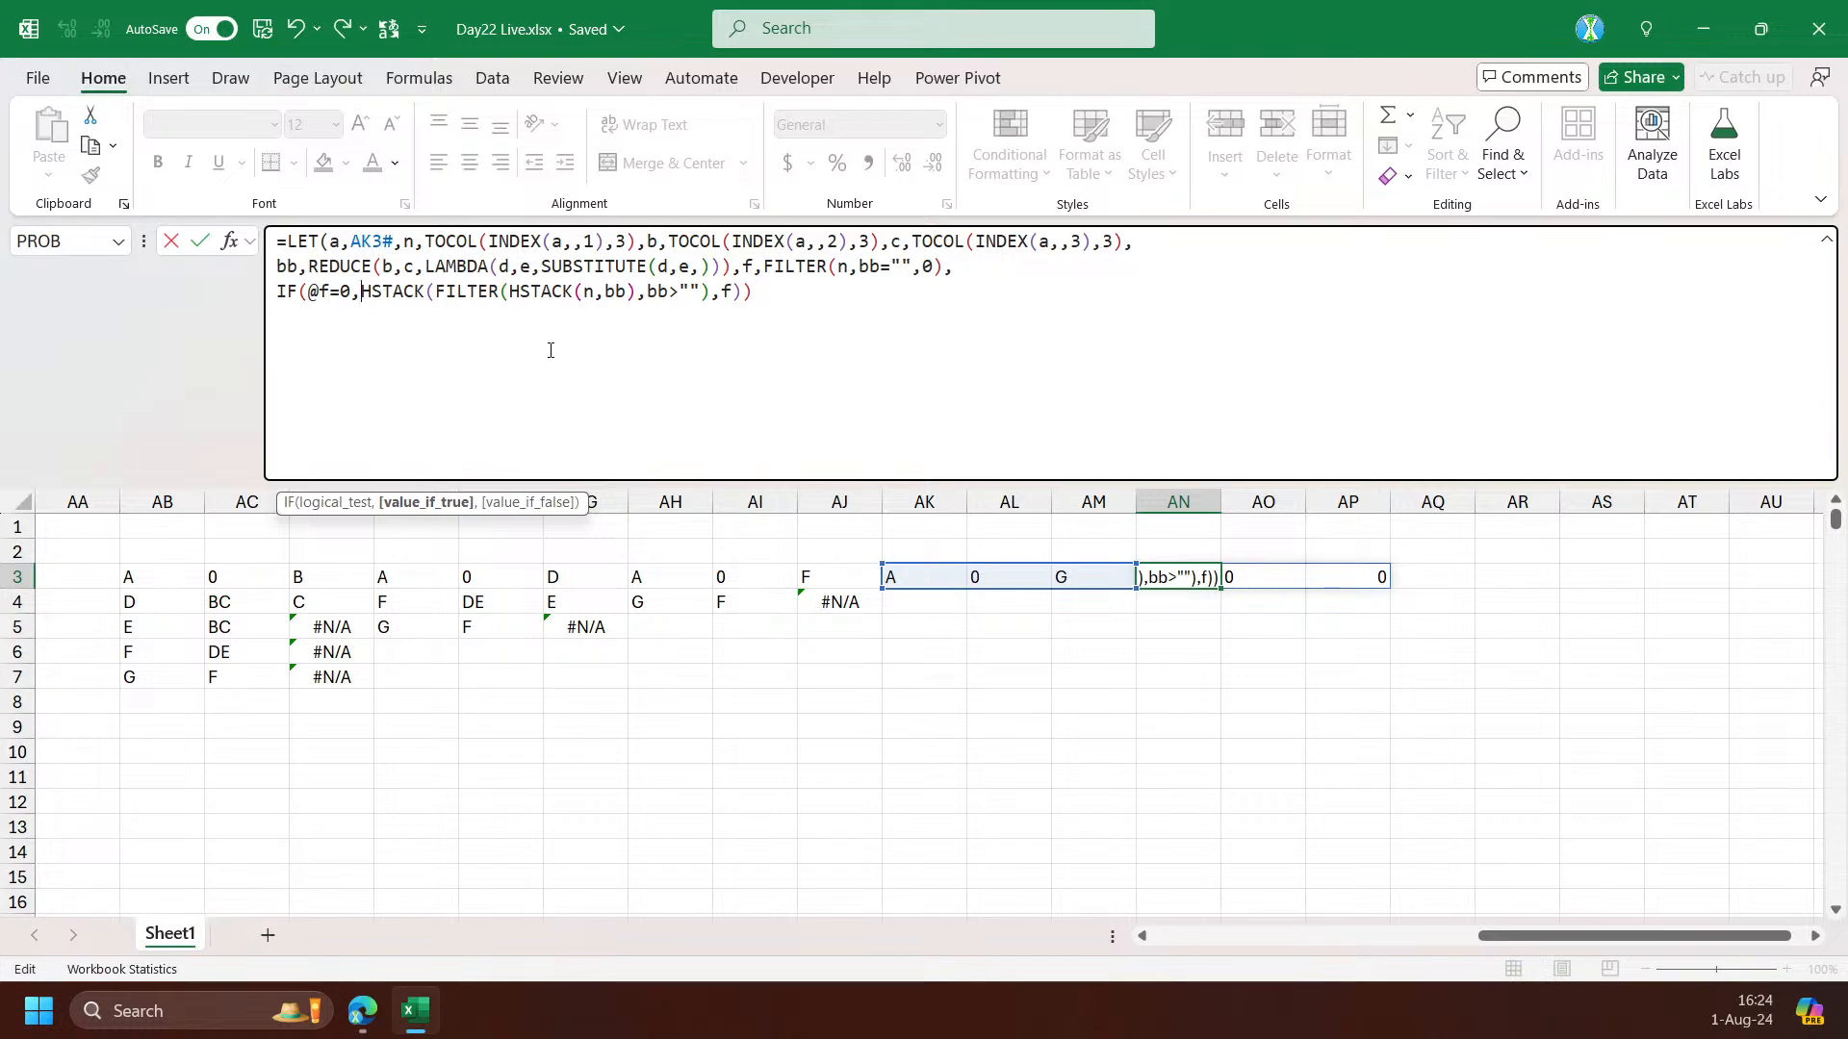
text(a,)
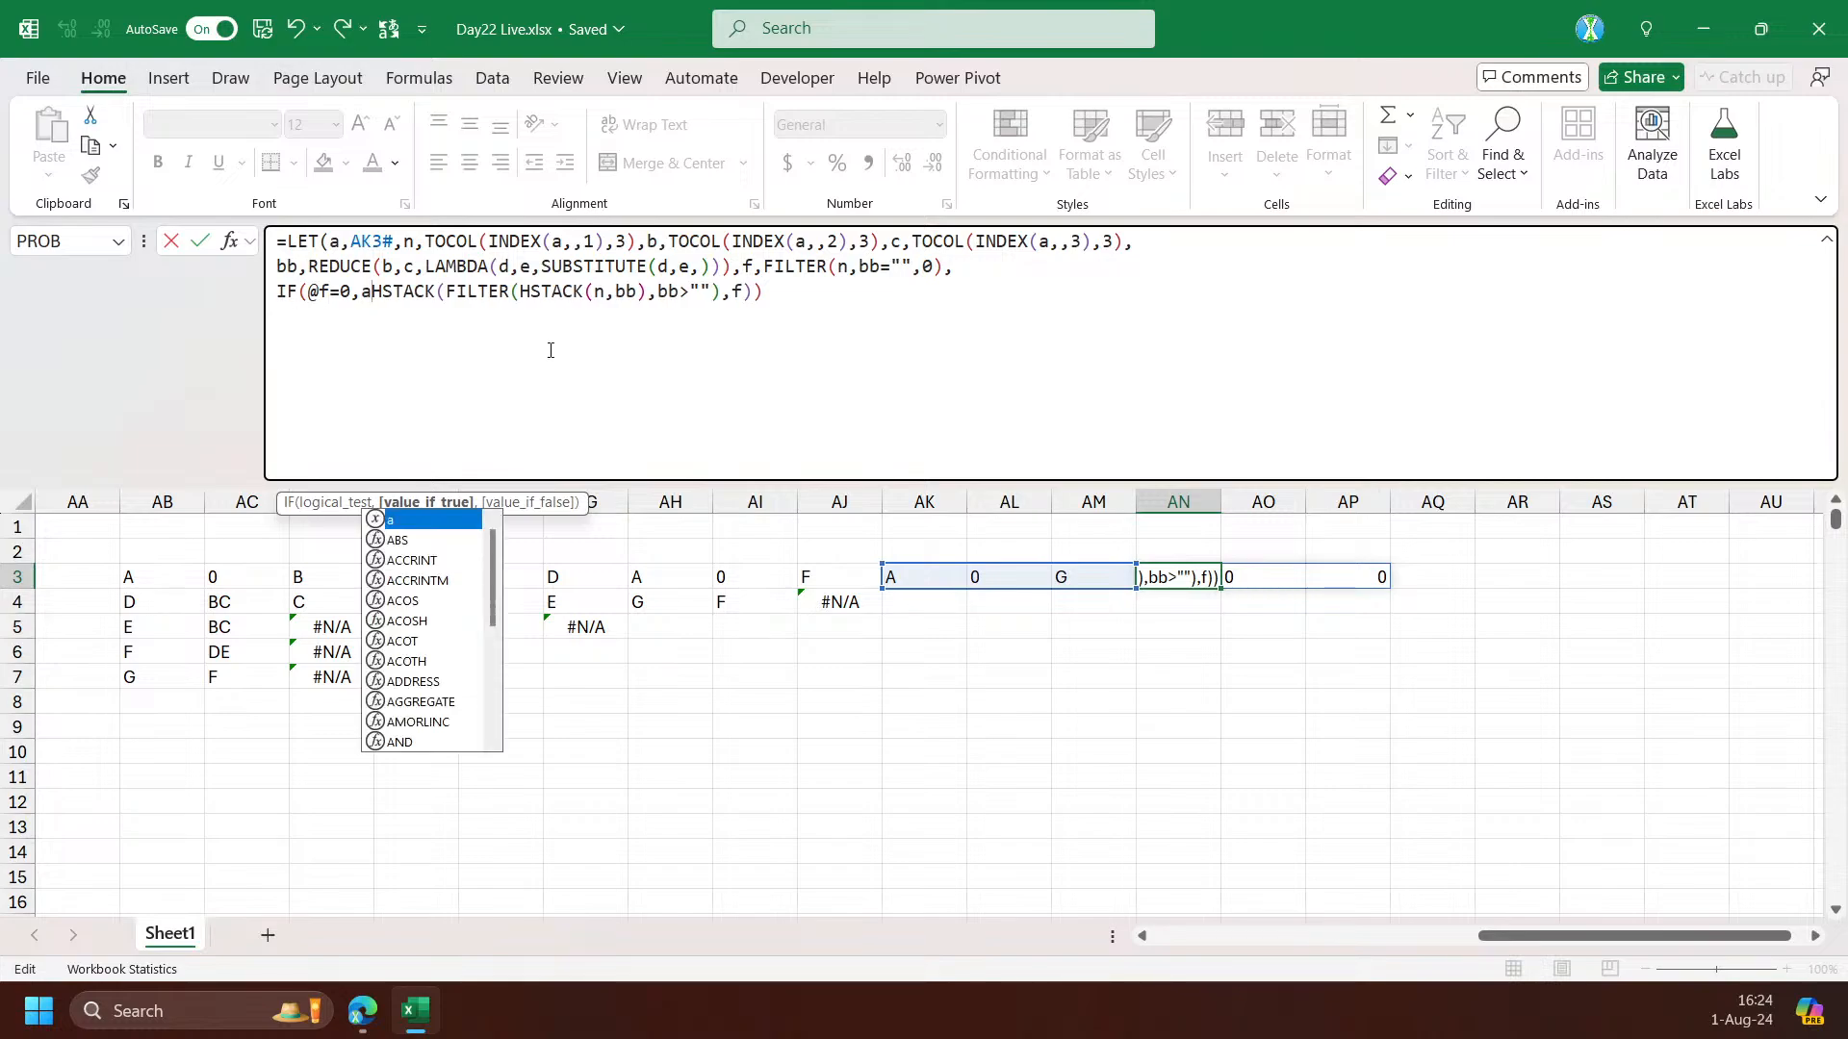
key(End)
text())
key(Return)
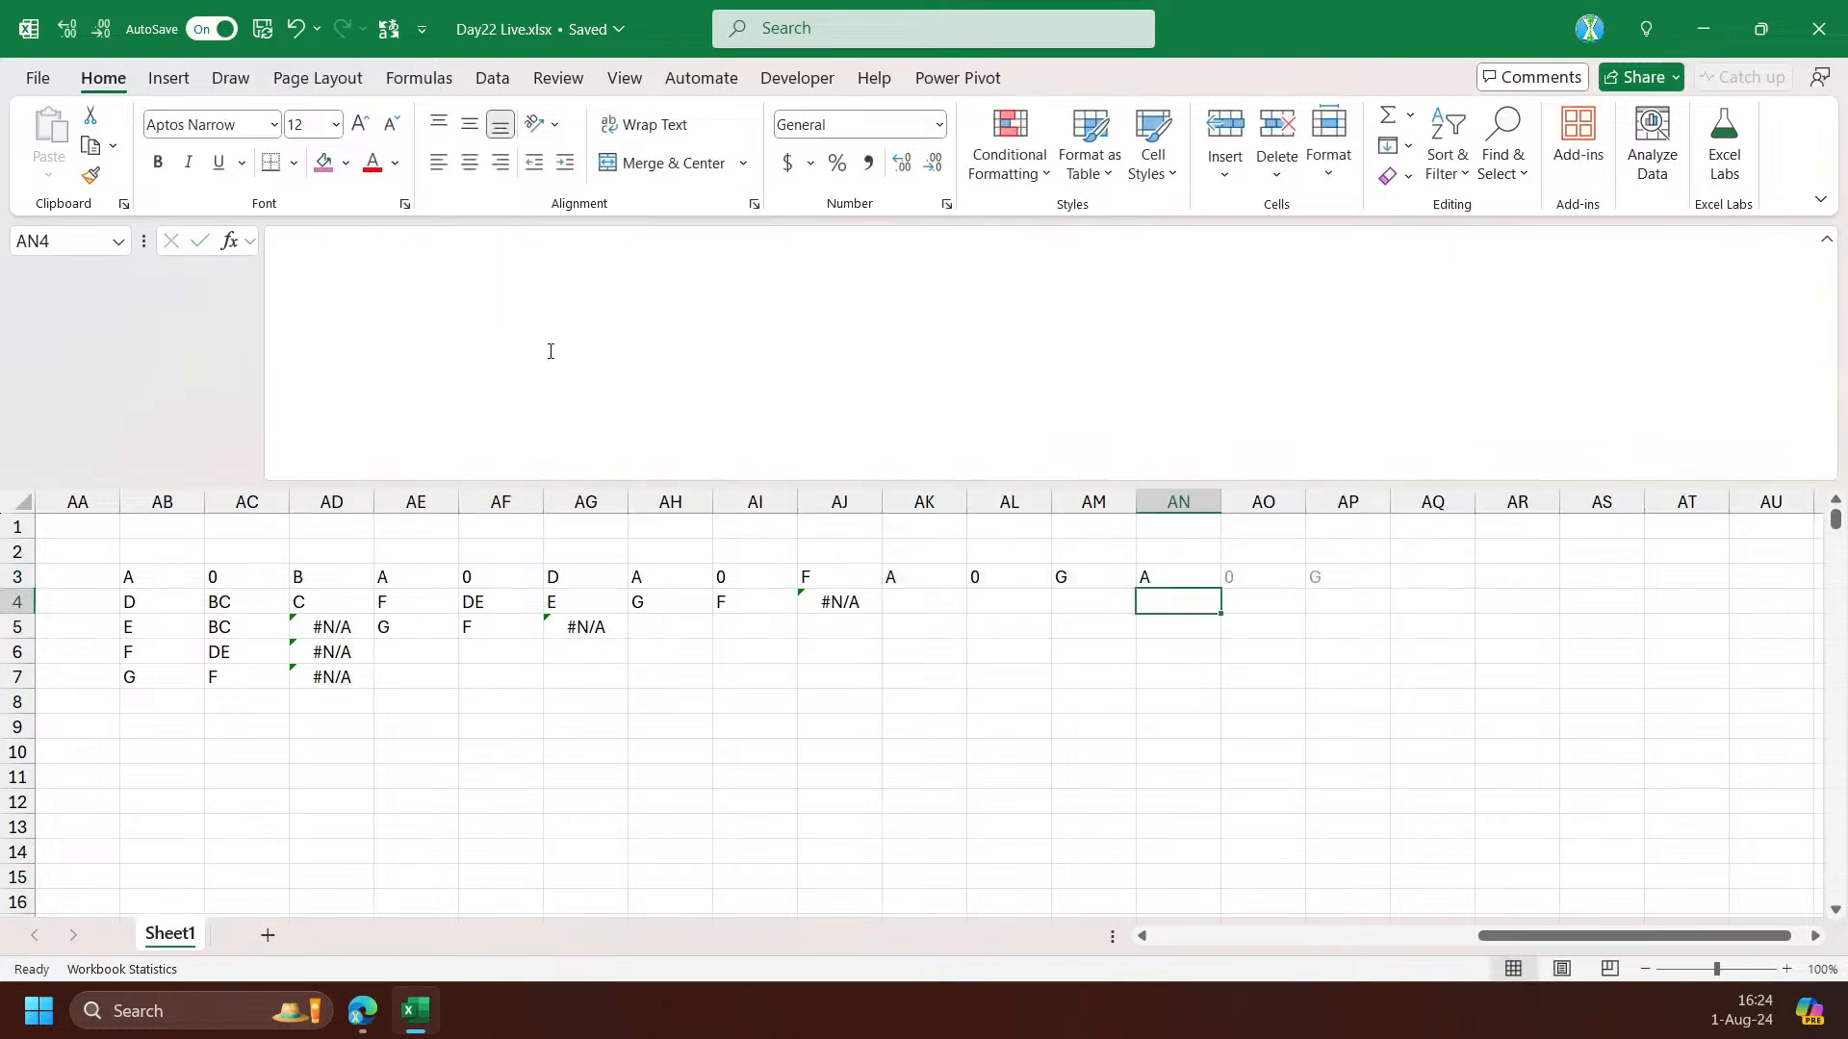
key(Up)
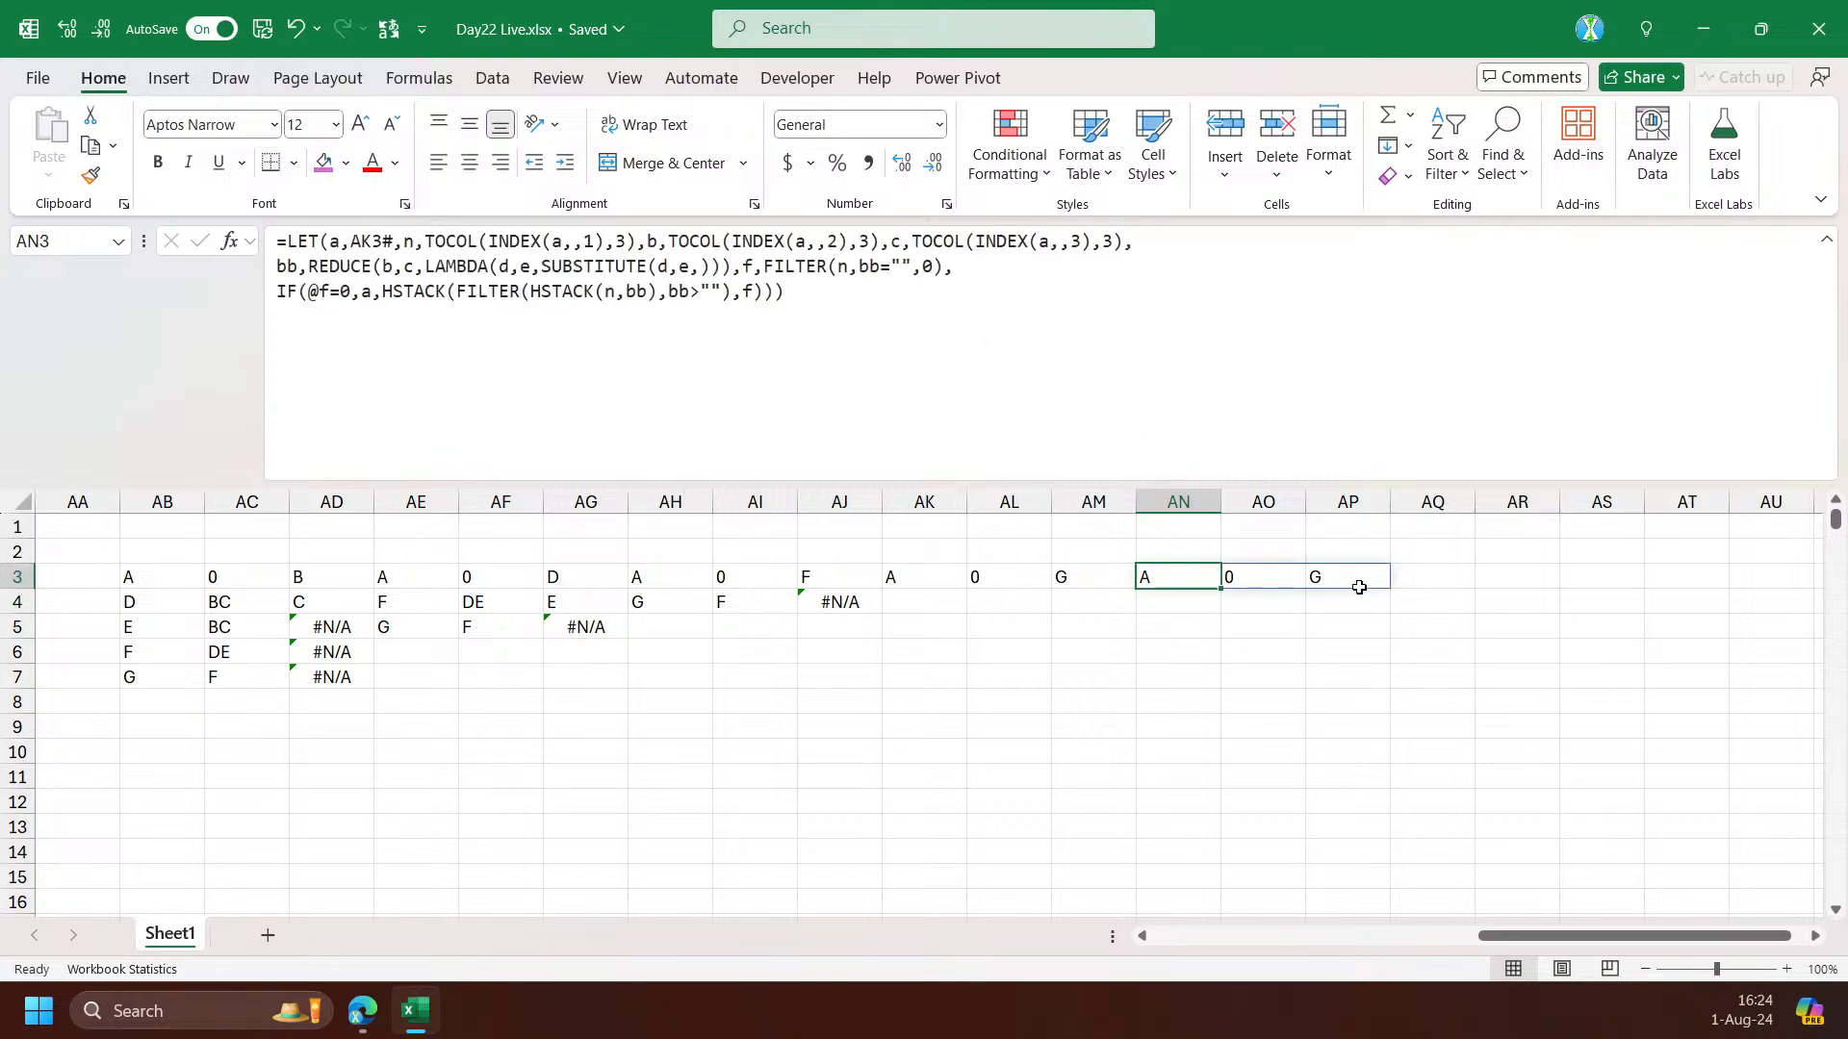
Copy the AN3 formula into AQ3 and return to the first-stage formula in AB3
click(1440, 575)
key(ctrl+v)
key(Up)
key(Escape)
click(1423, 580)
drag(1559, 935, 1479, 935)
click(687, 578)
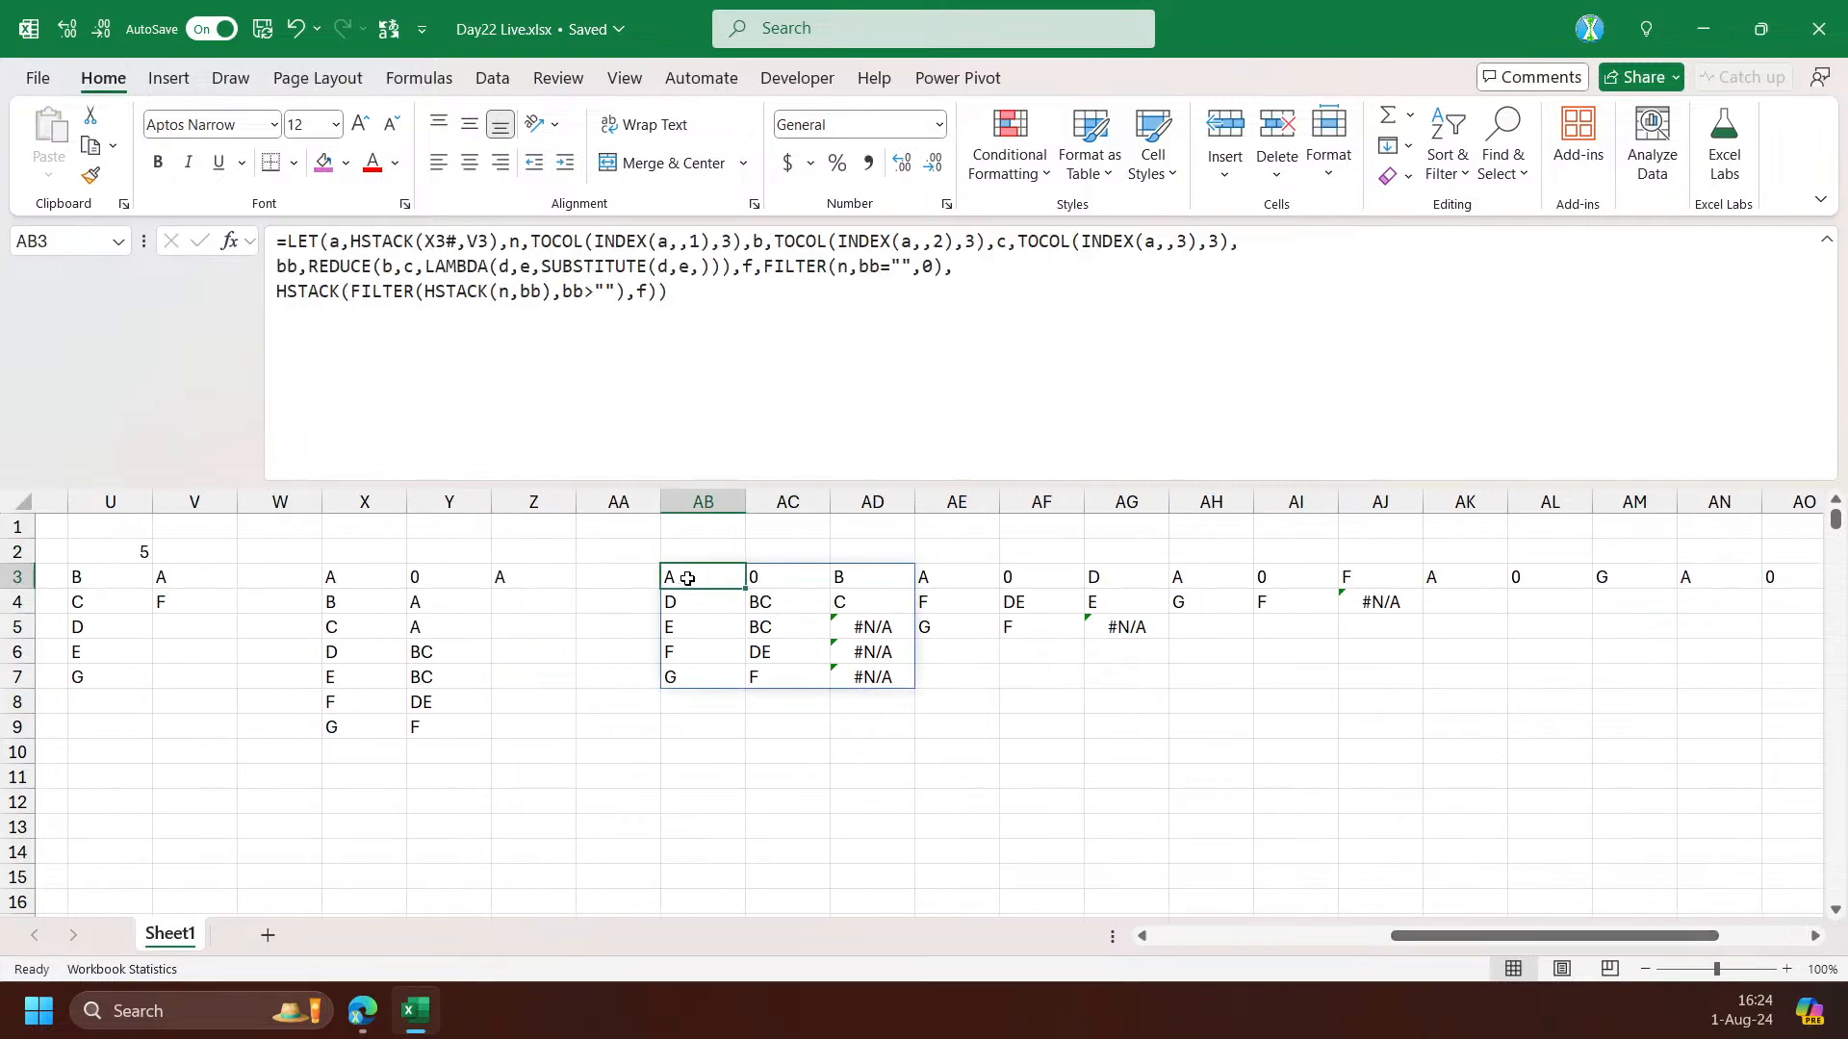
drag(1452, 938, 1539, 938)
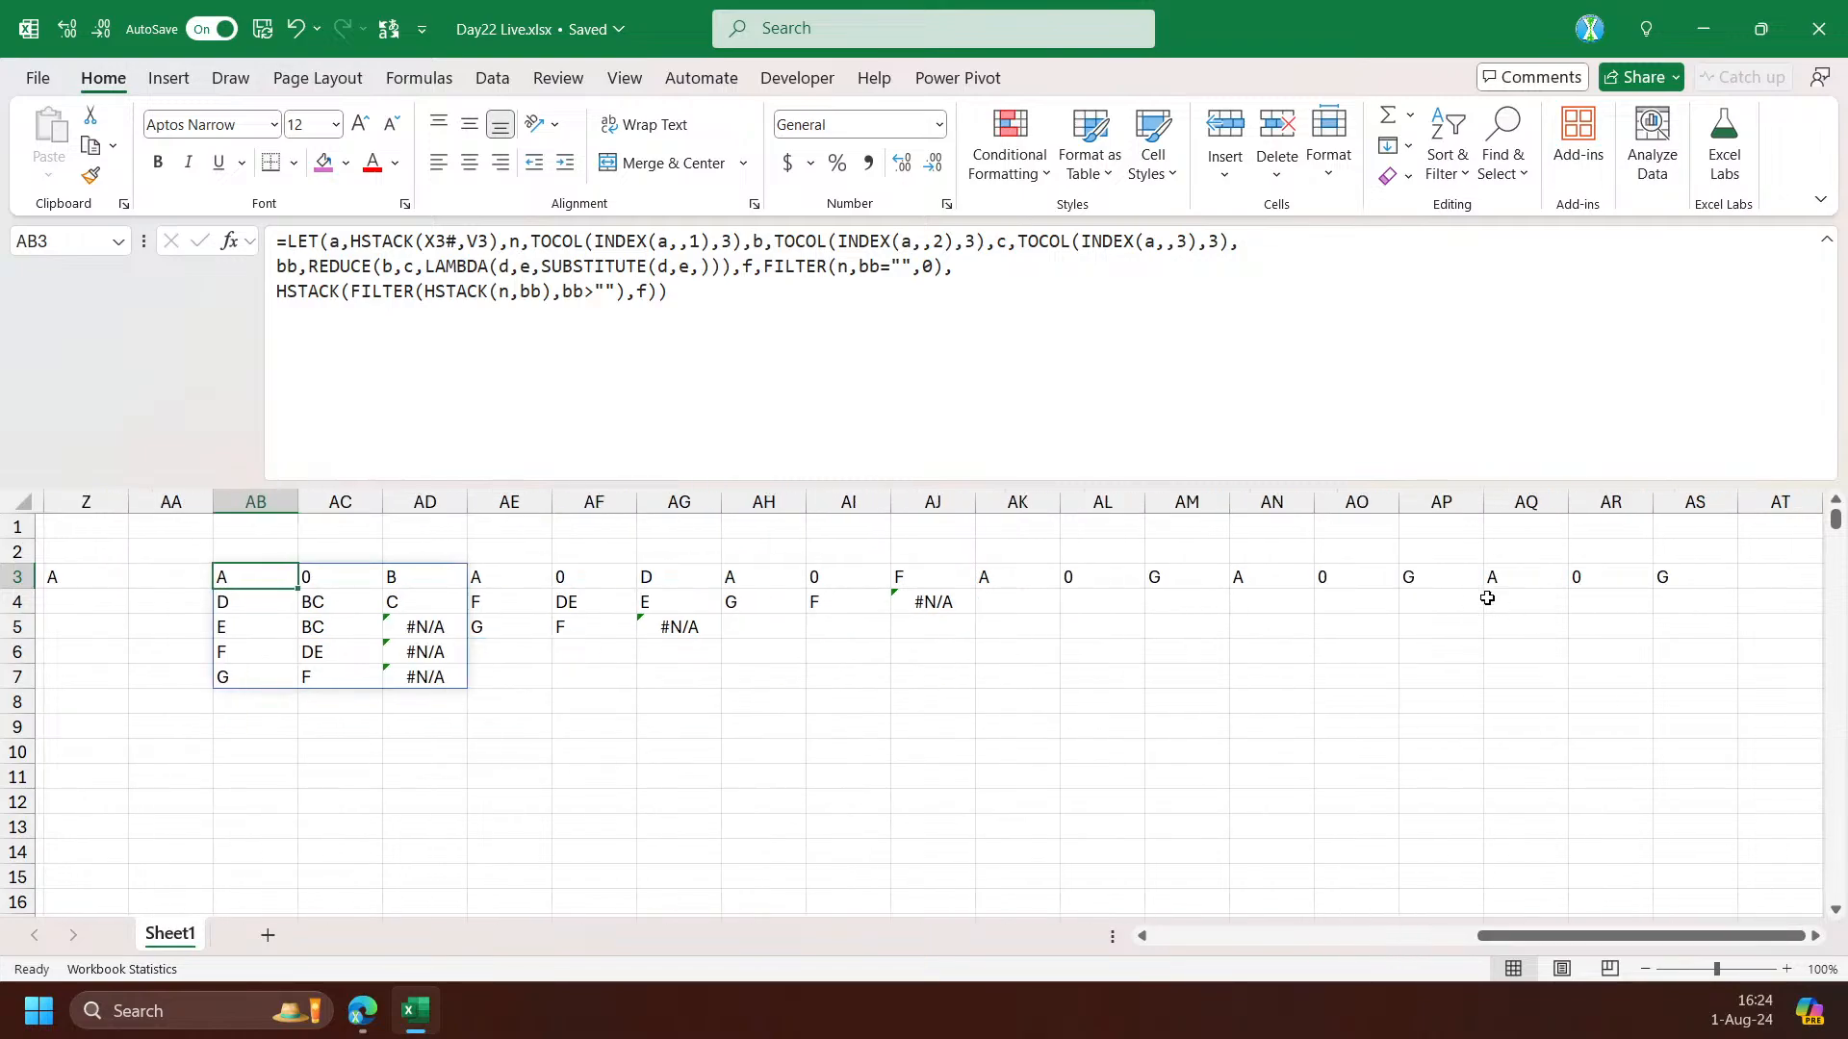
click(1524, 575)
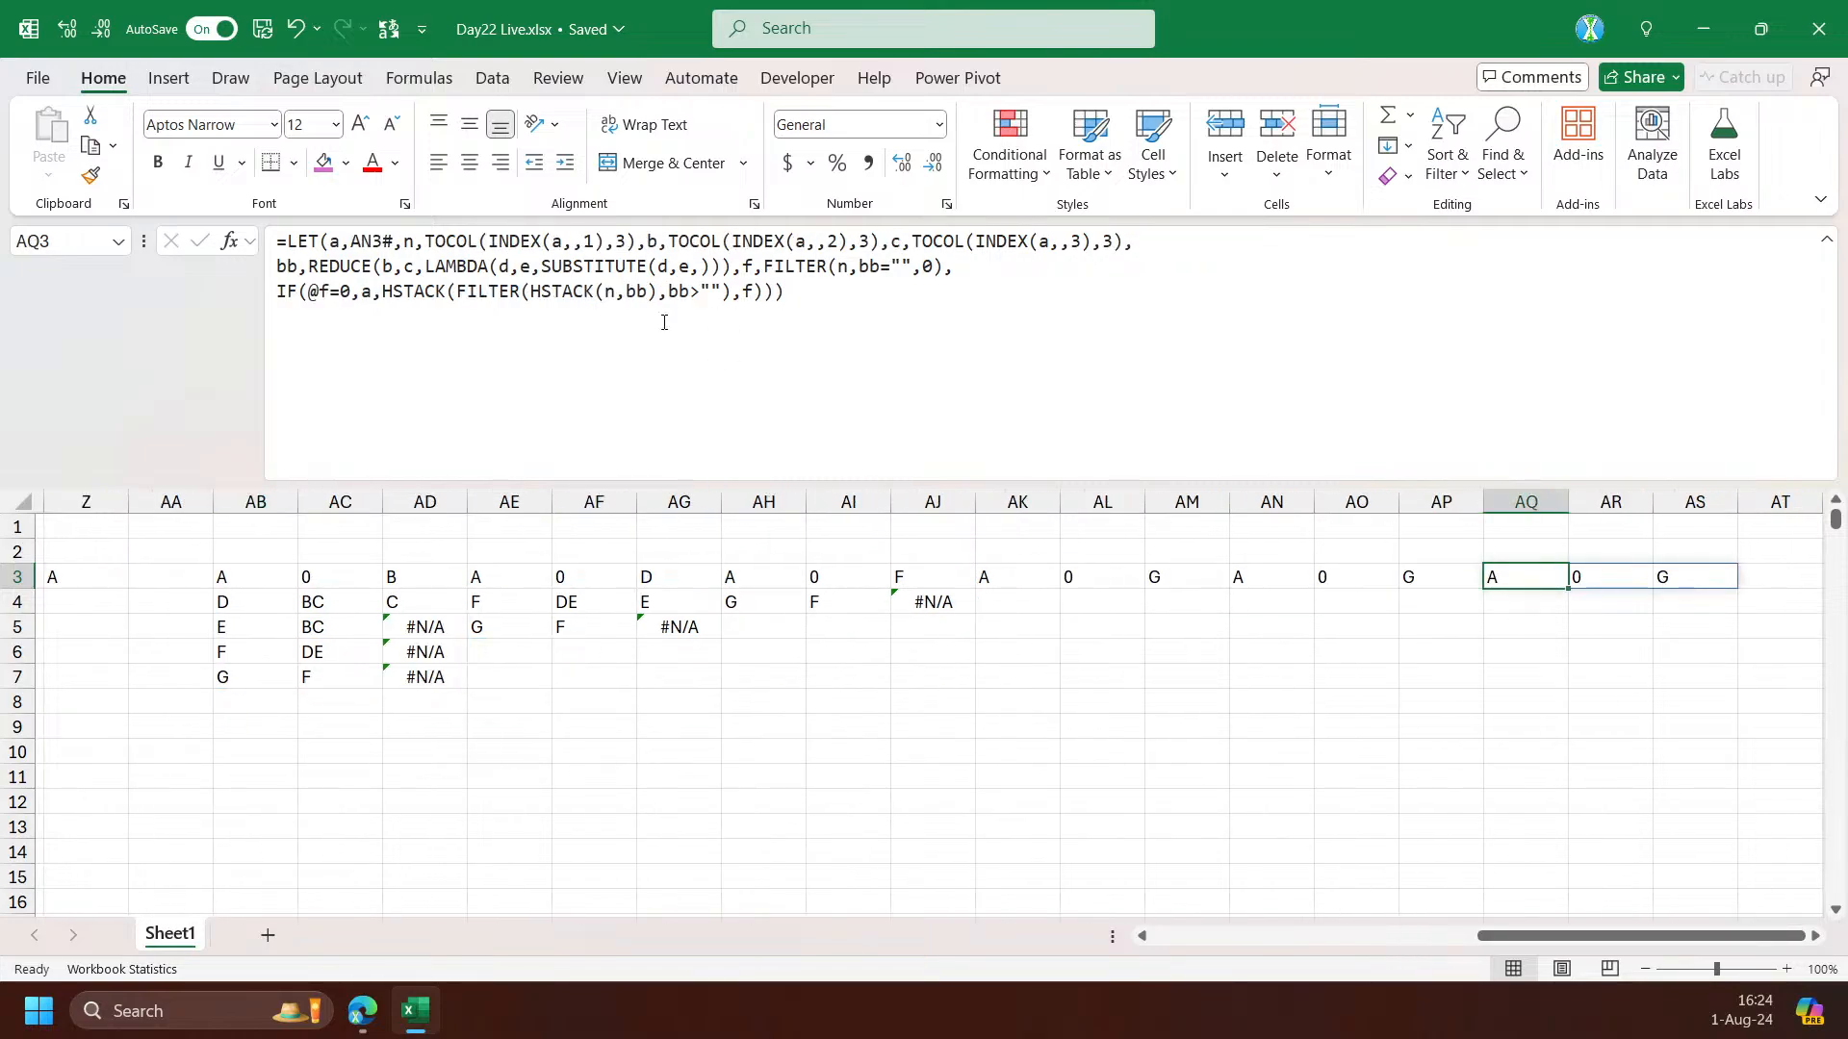
click(289, 241)
key(alt+Return)
text(red)
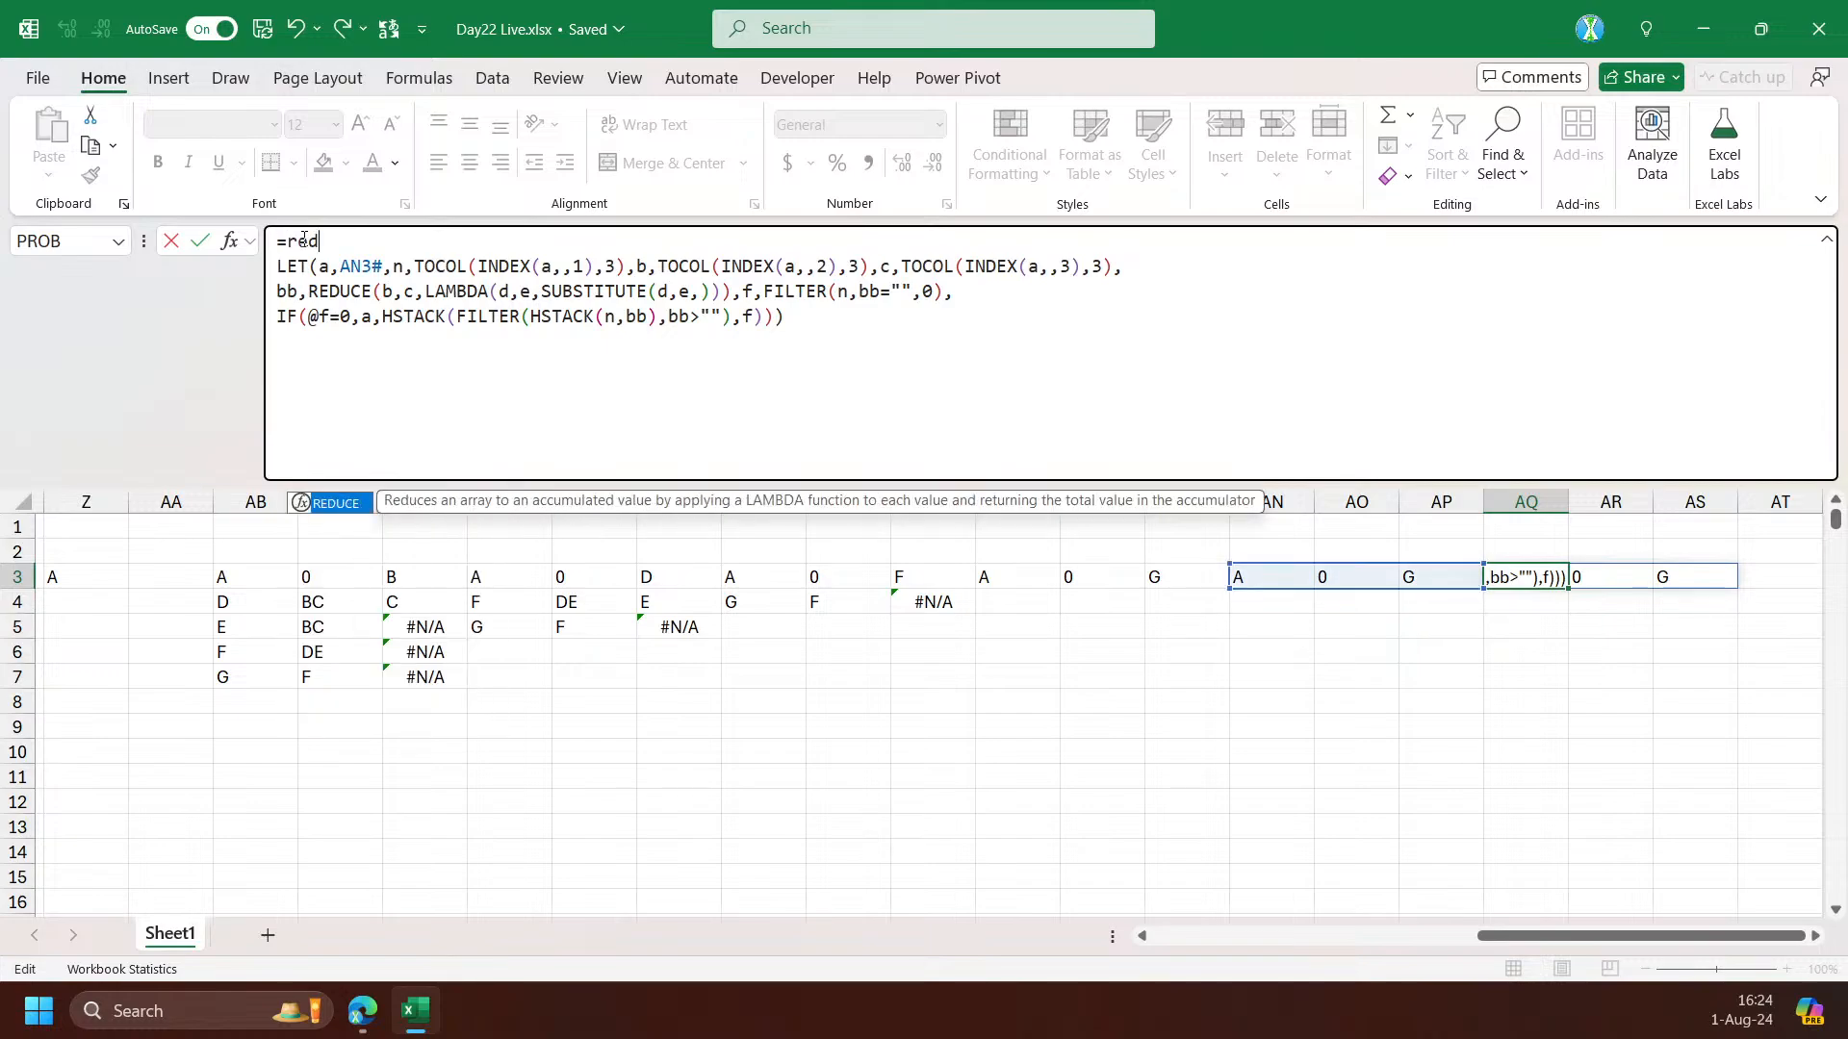
key(Tab)
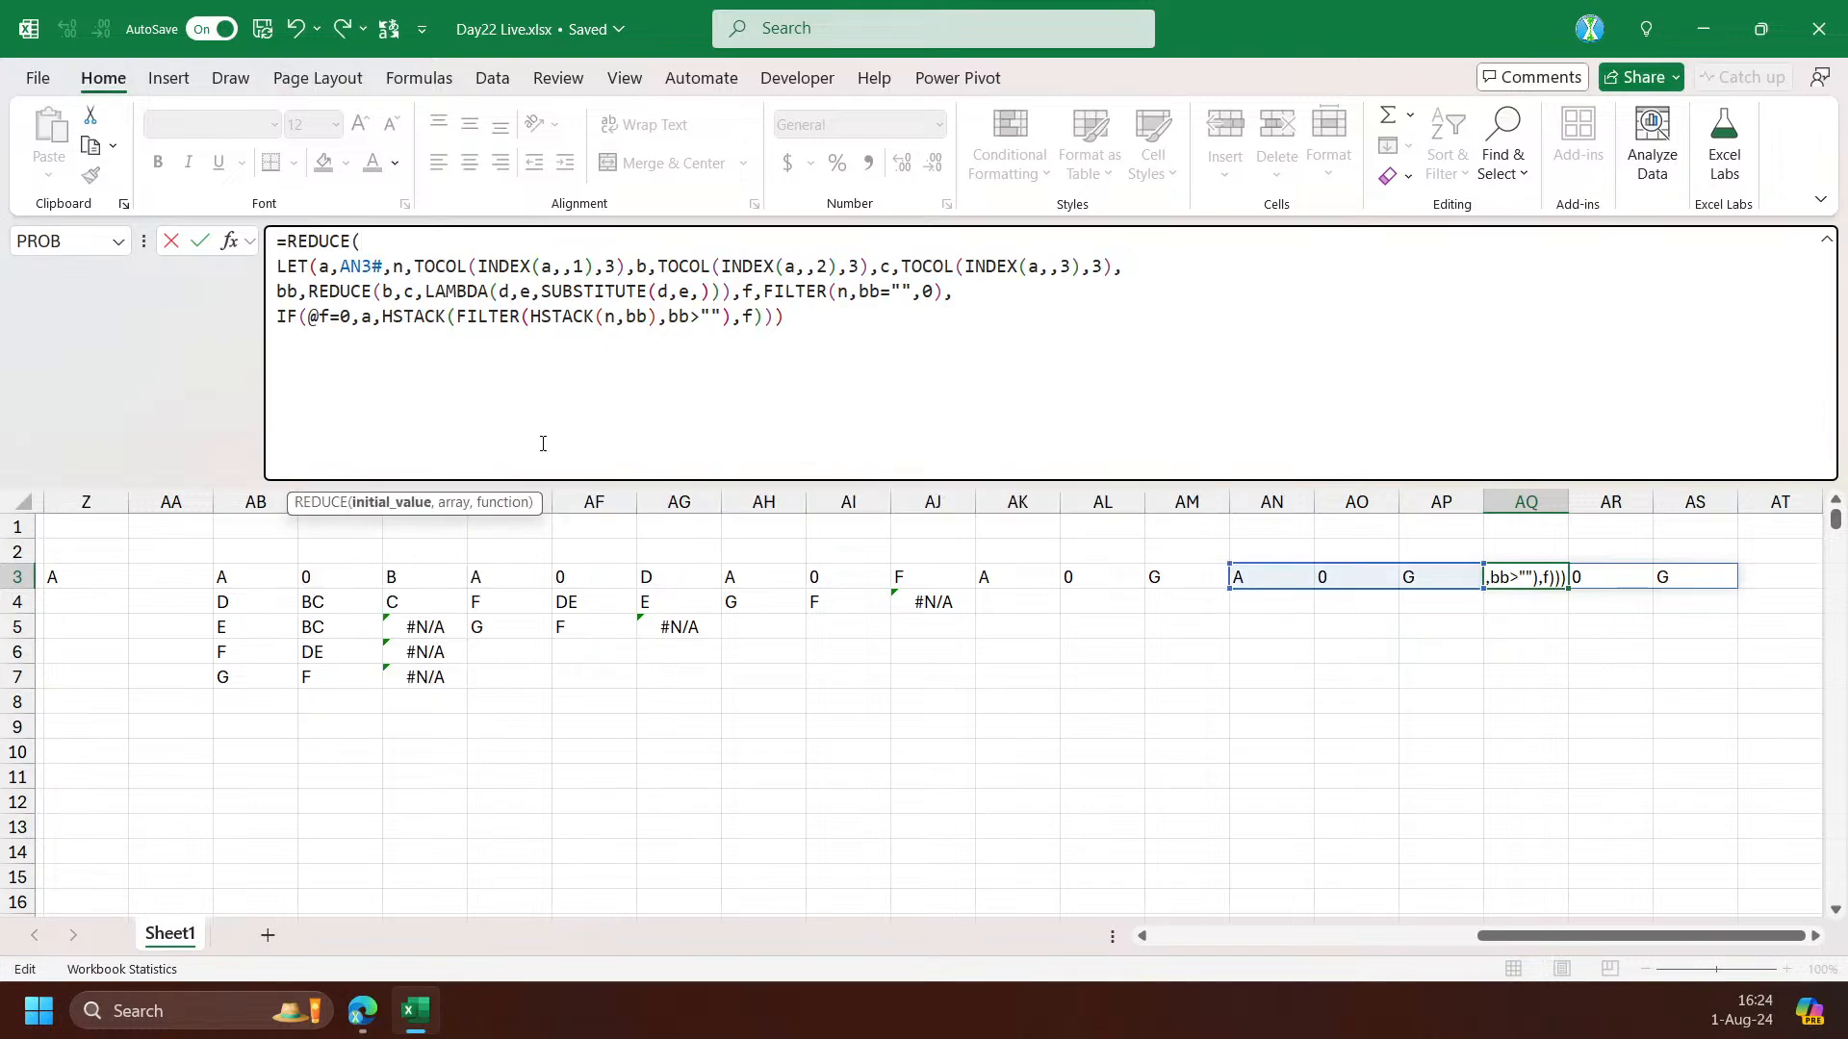
key(Escape)
Copy the HSTACK(X3#,V3) expression from the first-stage LET formula in AB3, leaving that formula as is
click(233, 581)
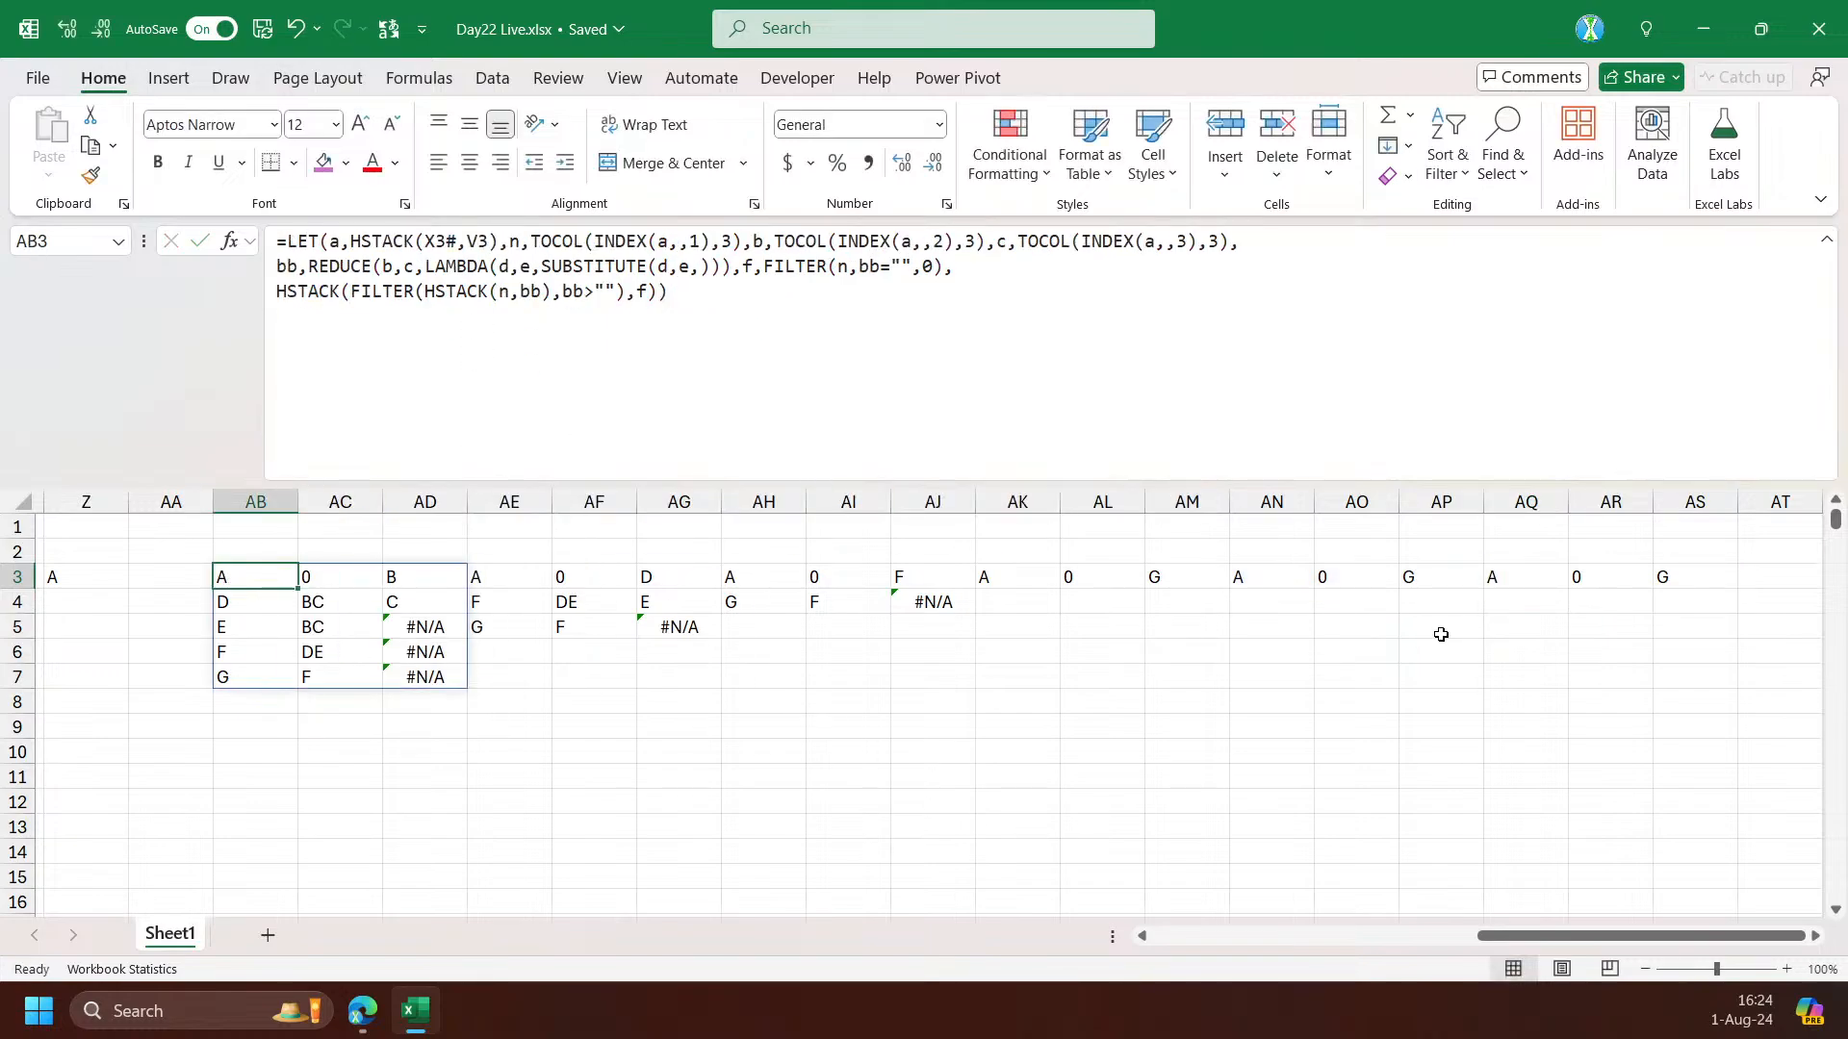
click(1434, 579)
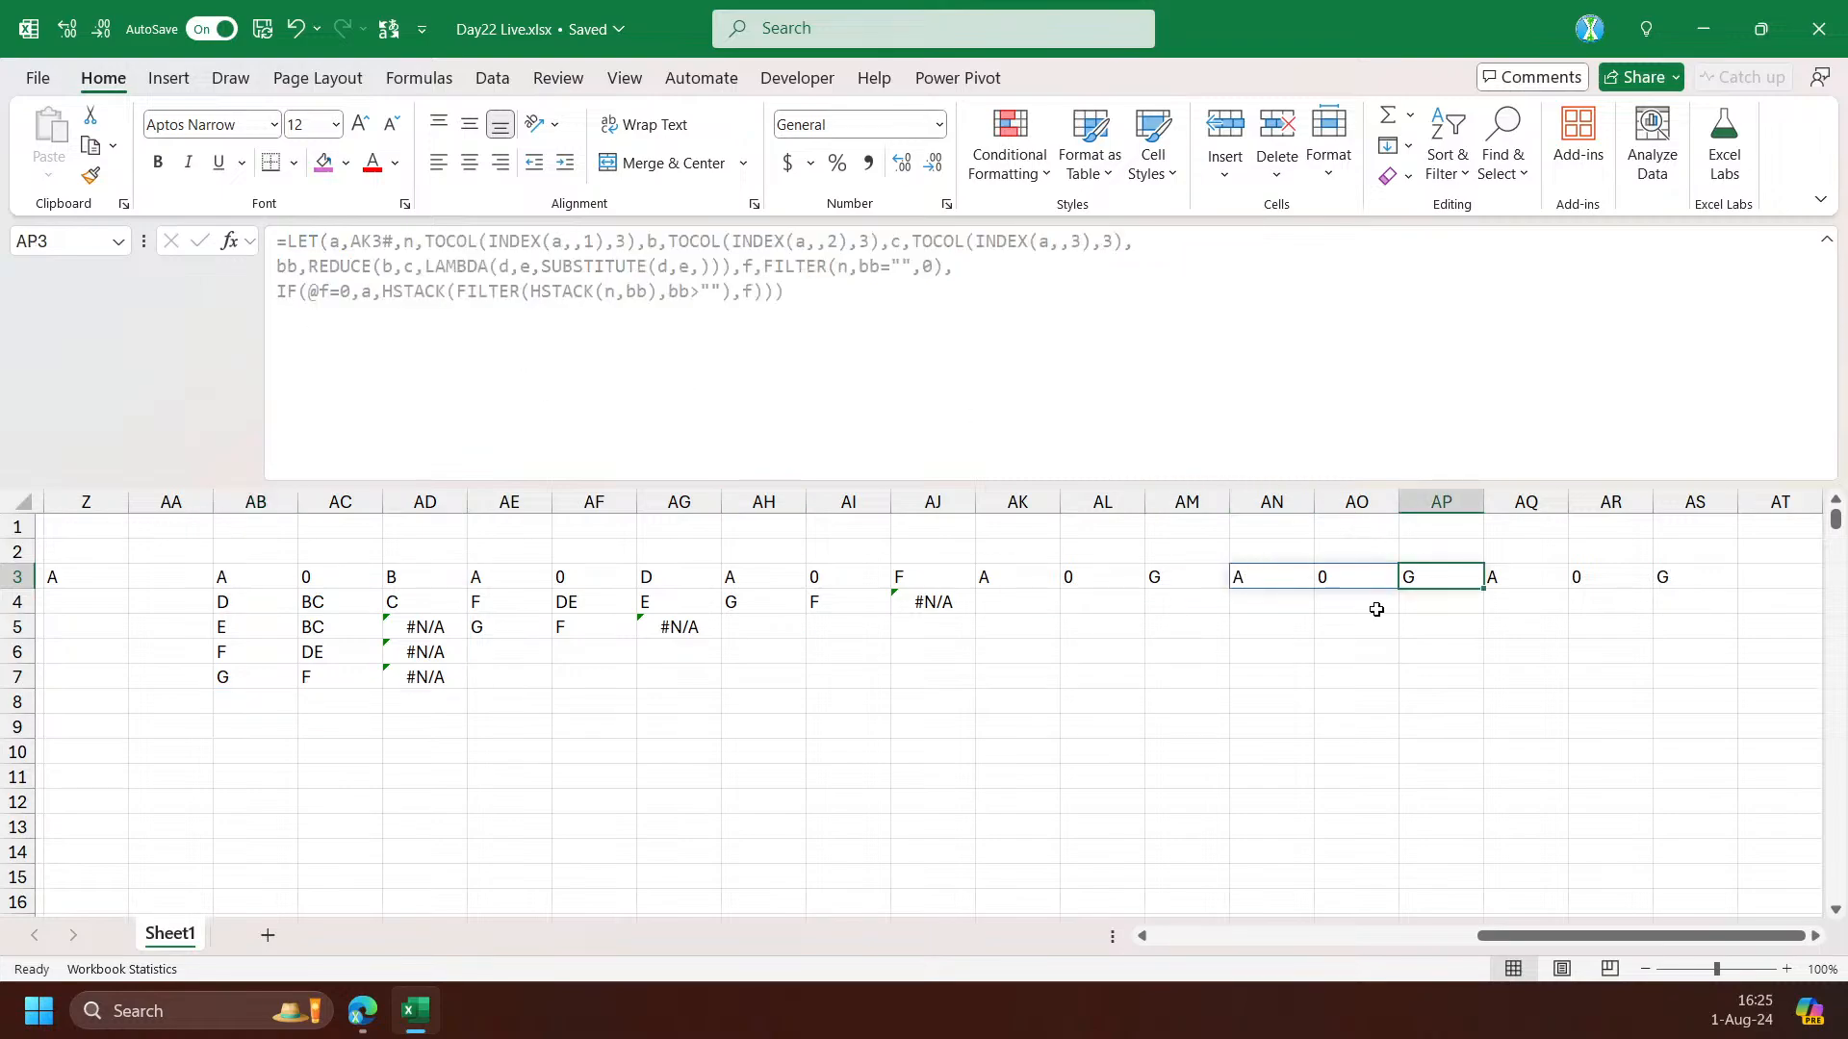
click(1261, 577)
click(231, 585)
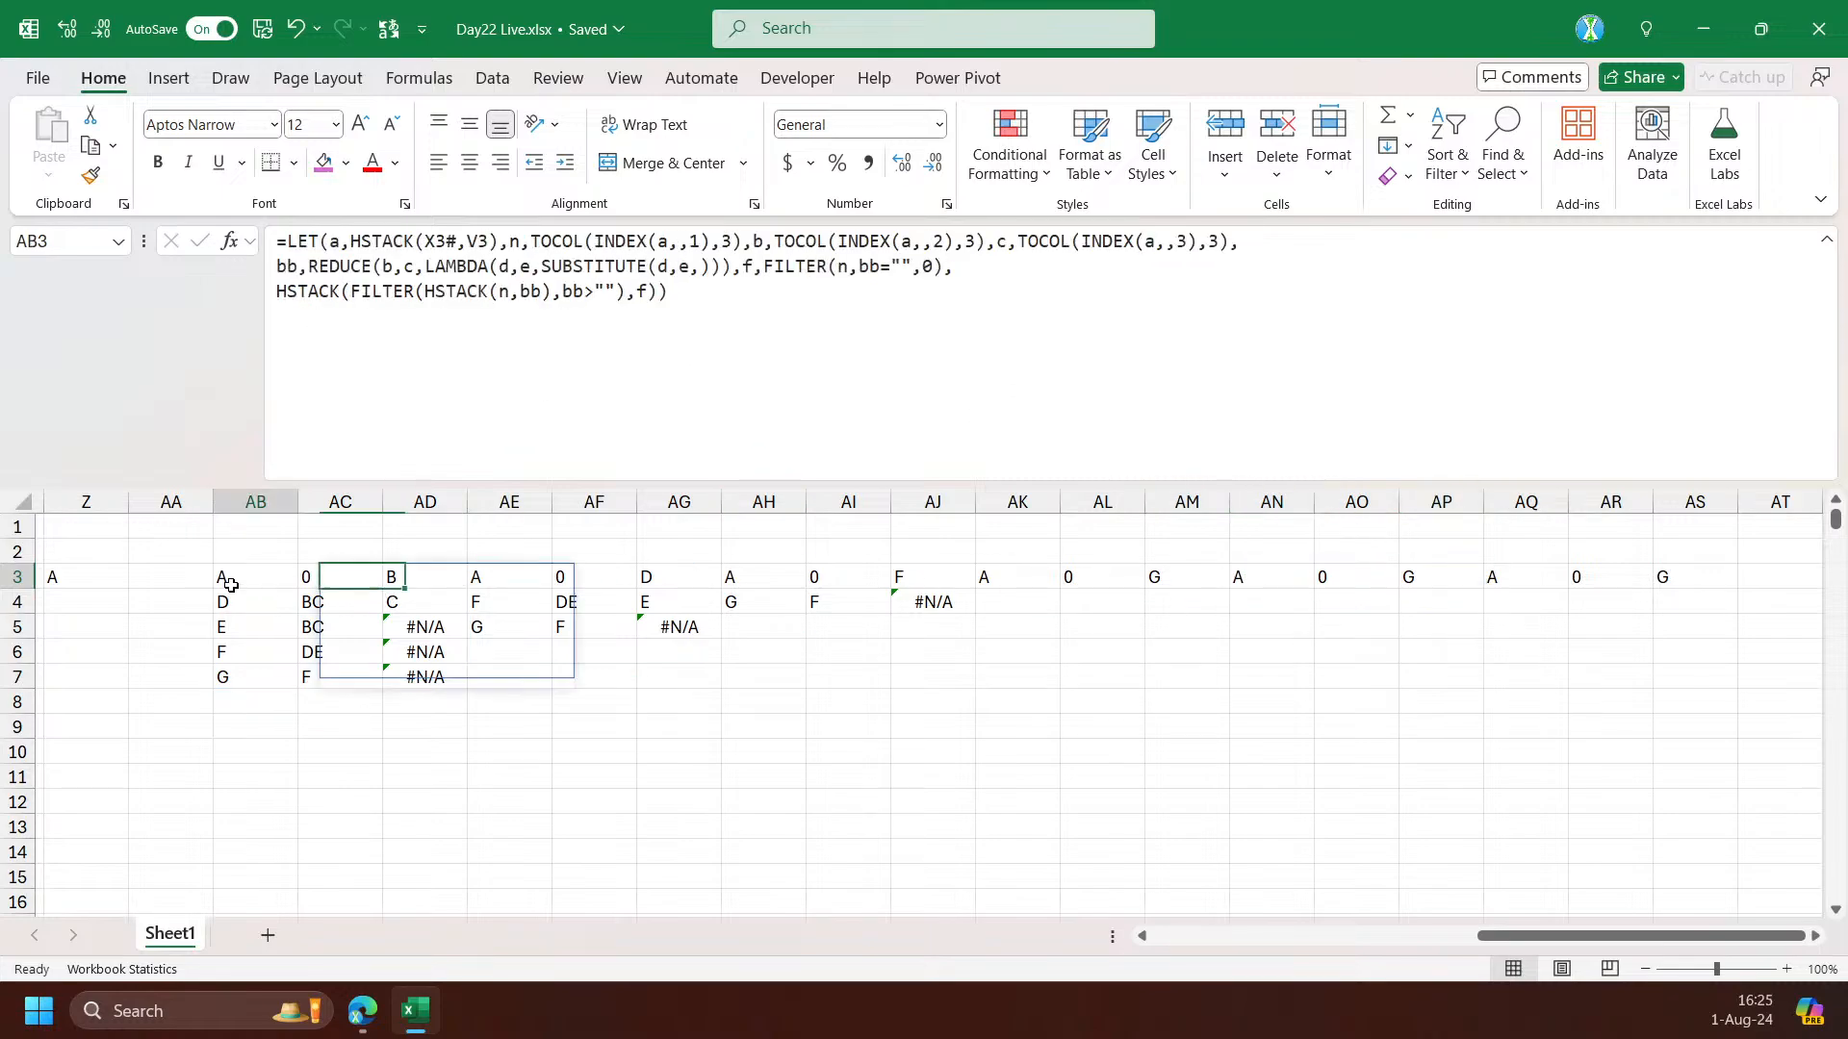
double_click(231, 585)
click(414, 501)
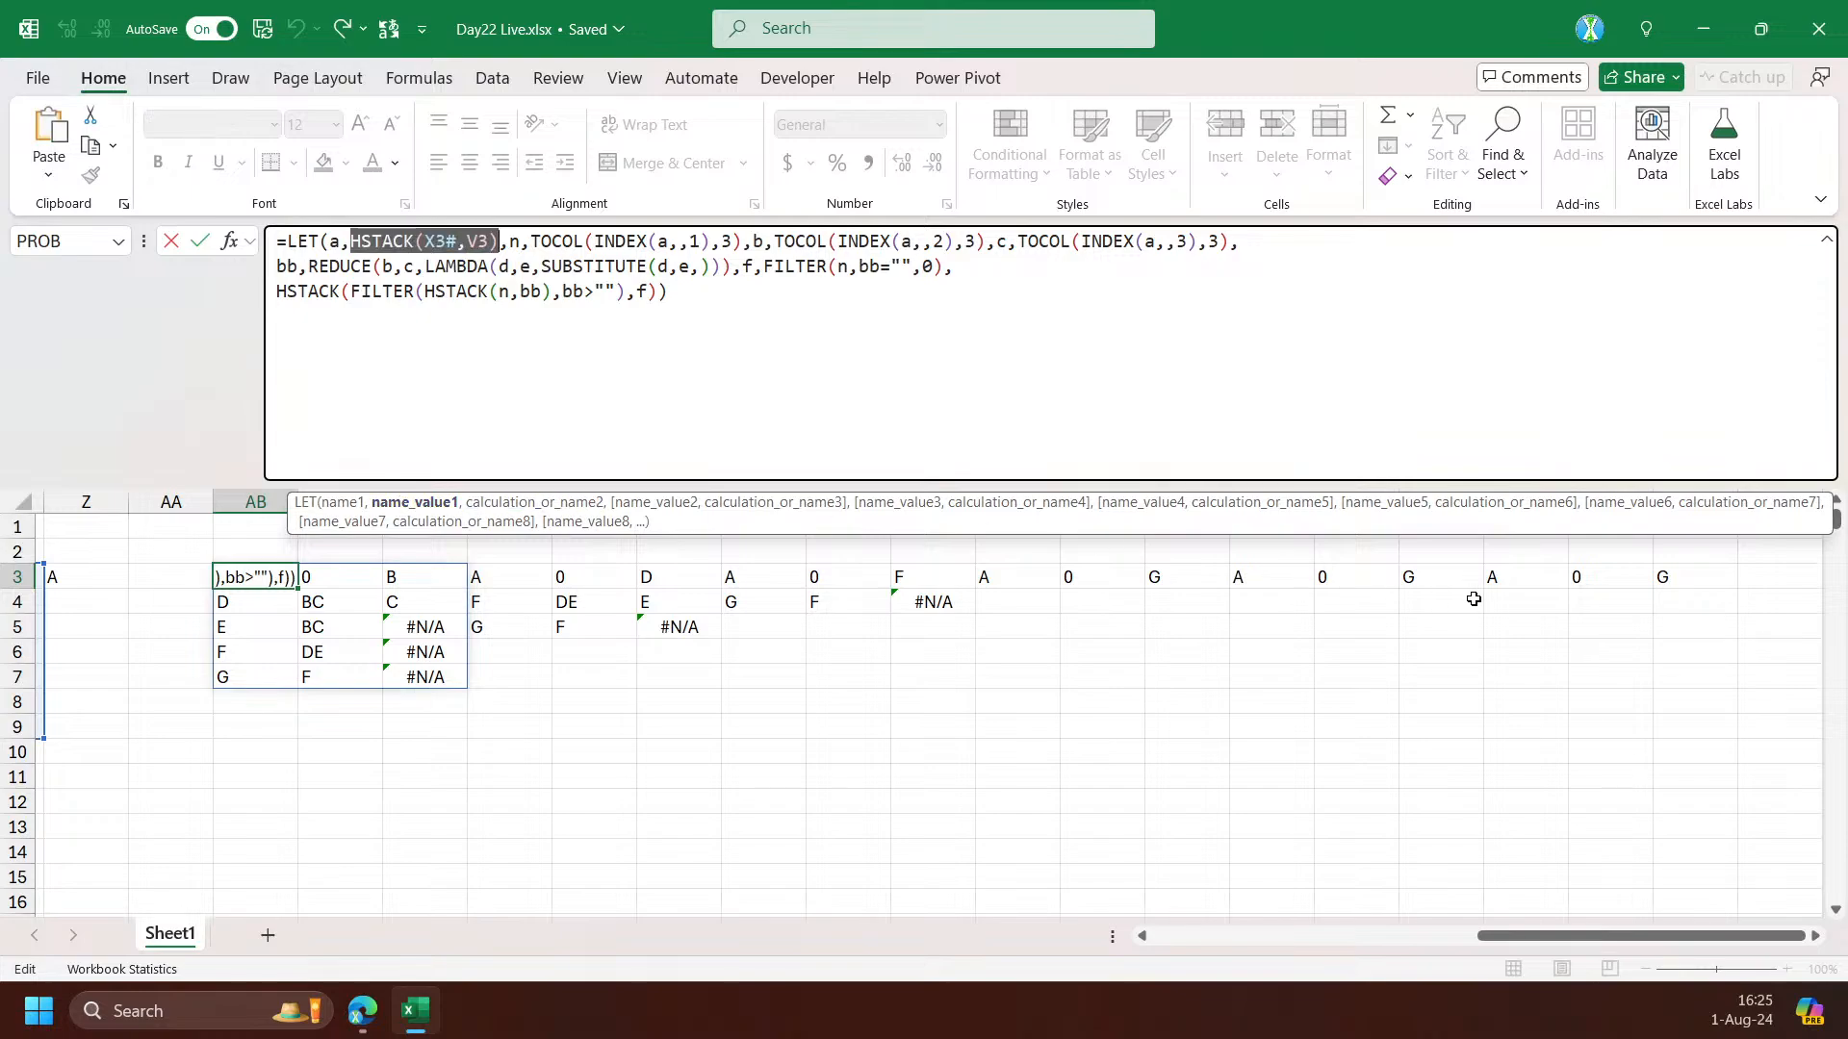
key(Escape)
Begin wrapping the AQ3 LET formula in REDUCE with HSTACK(X3#,V3) as the initial value, keeping LET on its own line
click(1492, 582)
click(286, 231)
text(REDUCE()
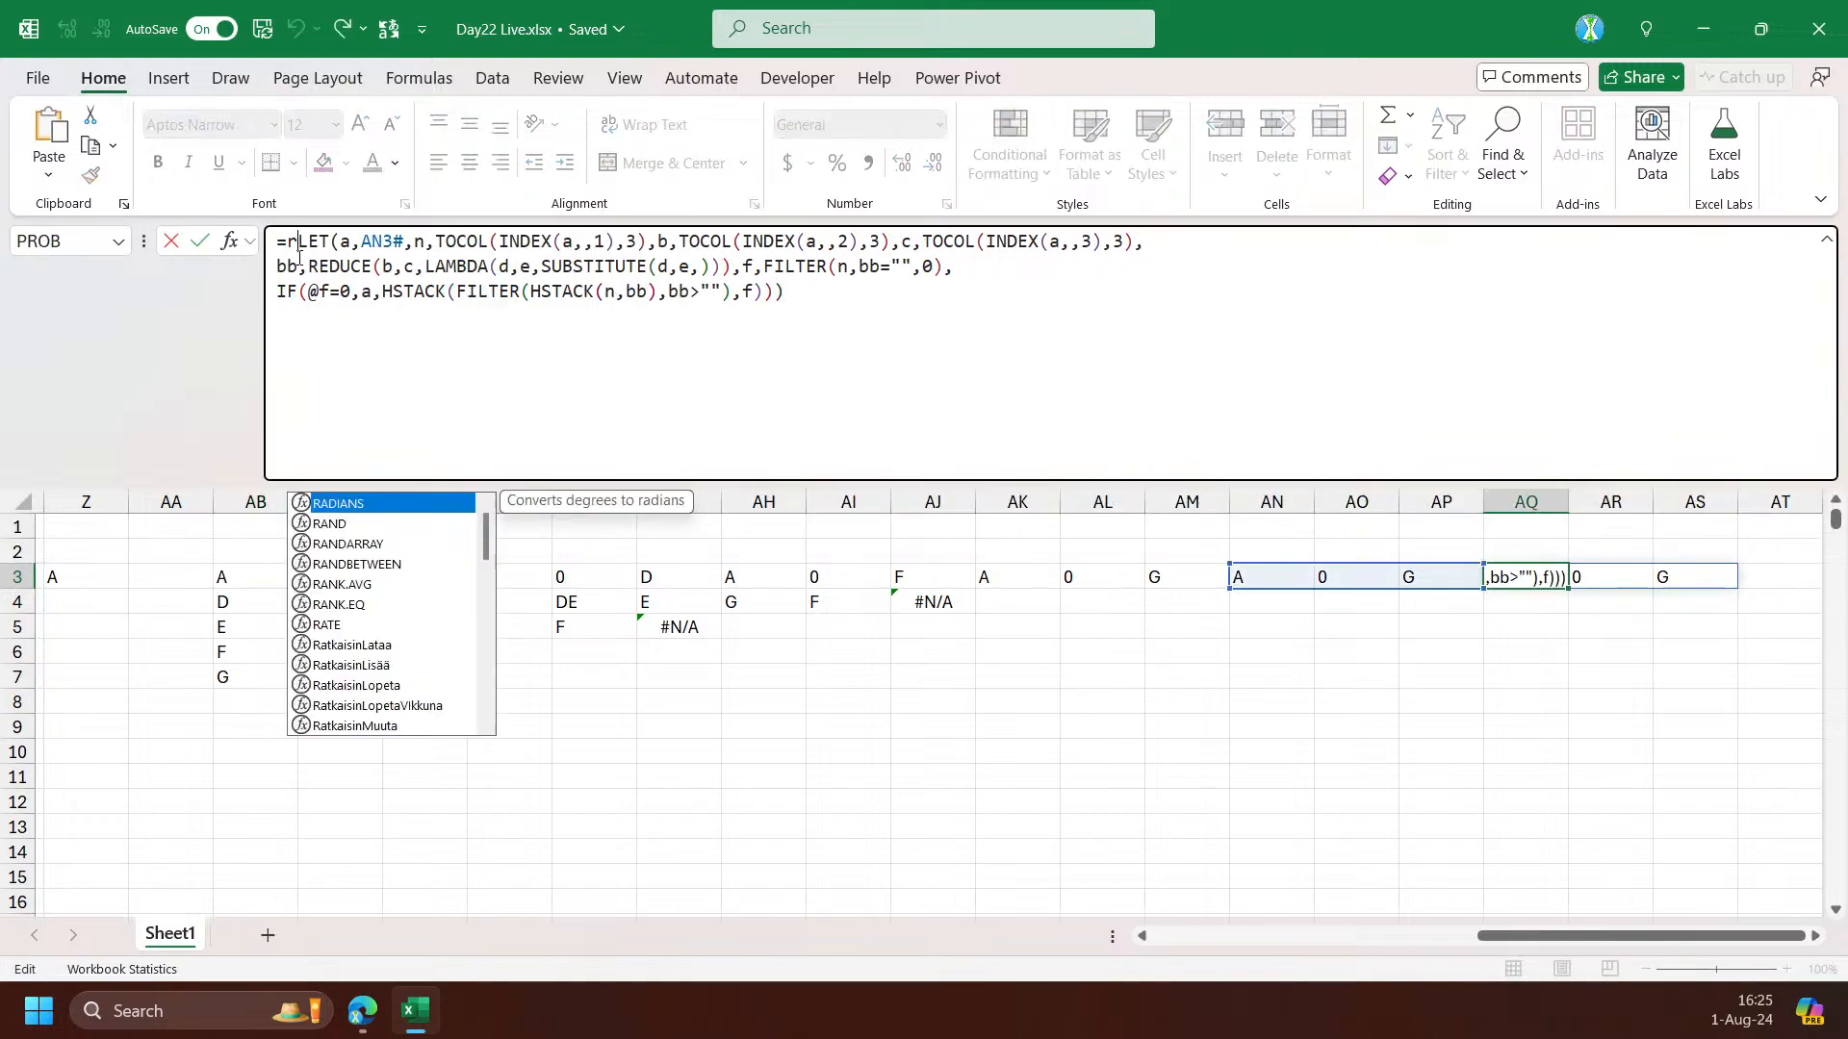
key(ctrl+v)
text(,)
key(alt+Return)
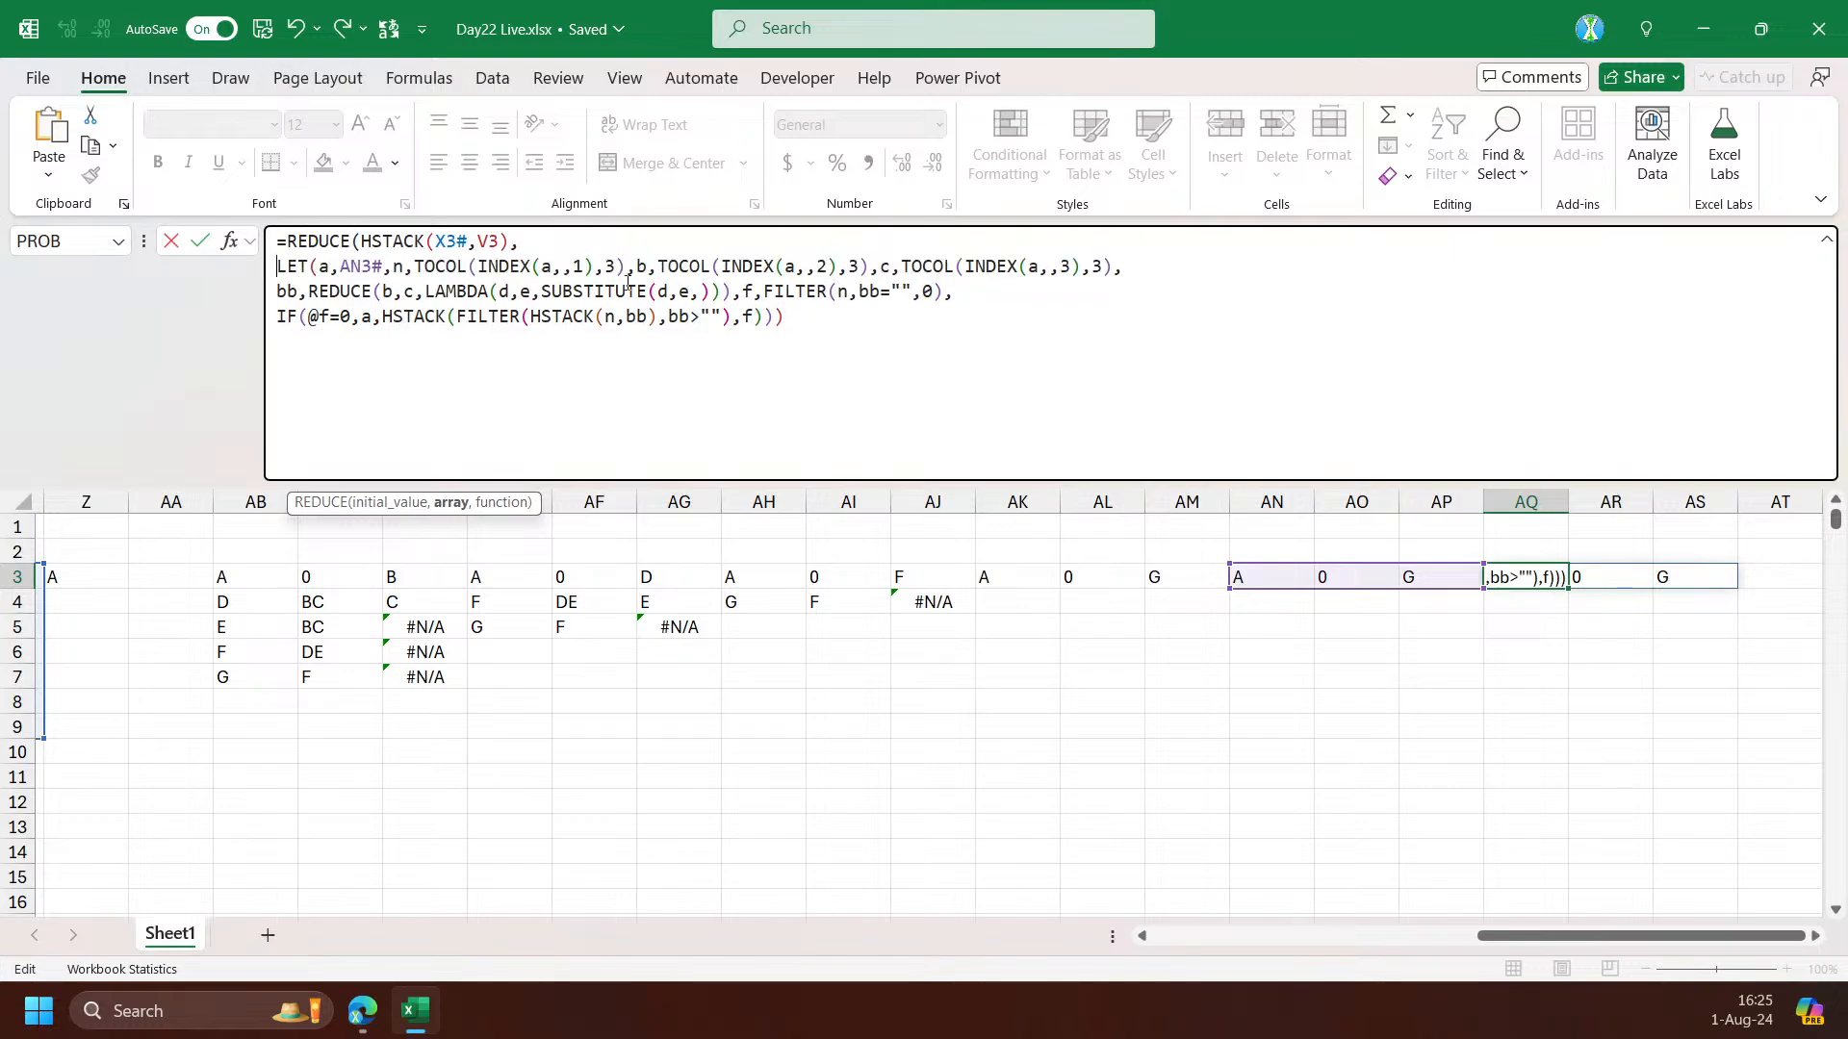
Complete the AQ3 REDUCE with SEQUENCE(1) and LAMBDA(a,_, removing the a,AN3# definition from the LET and closing the parentheses
text(SEQUENCE(1),LAMBDA(a,)
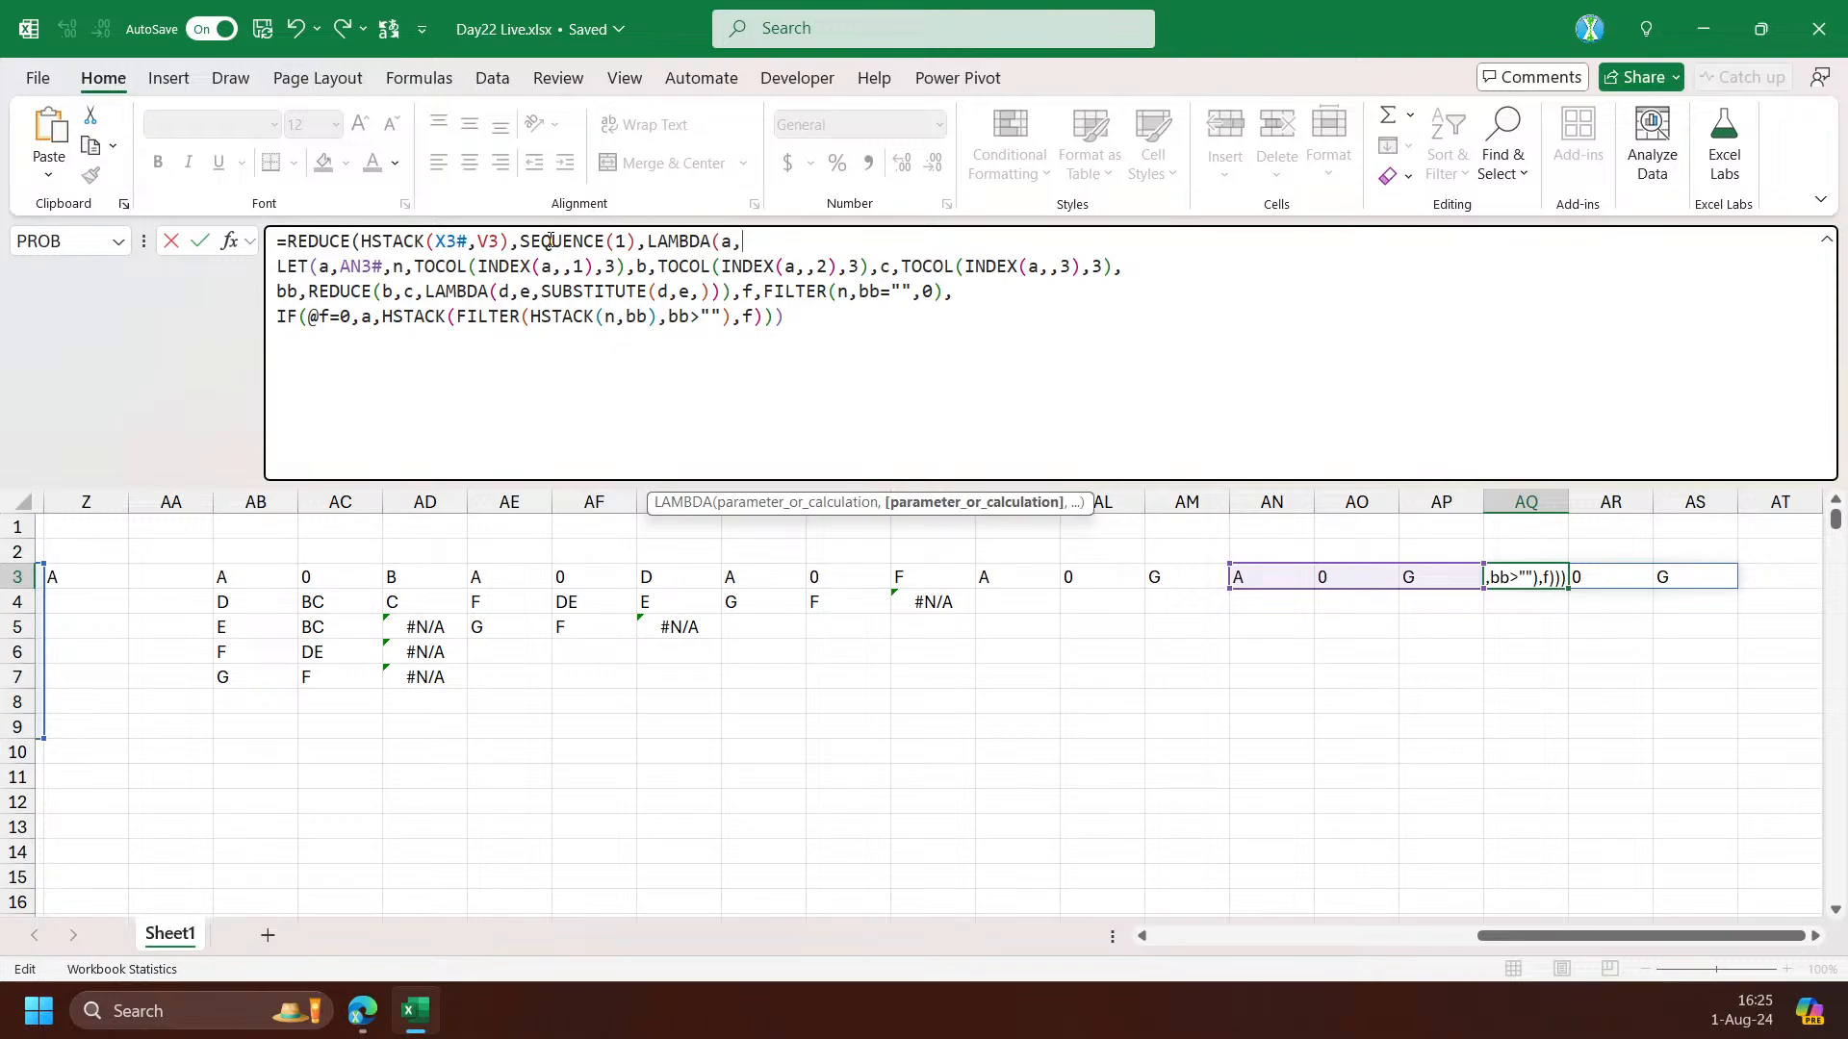
text(_,)
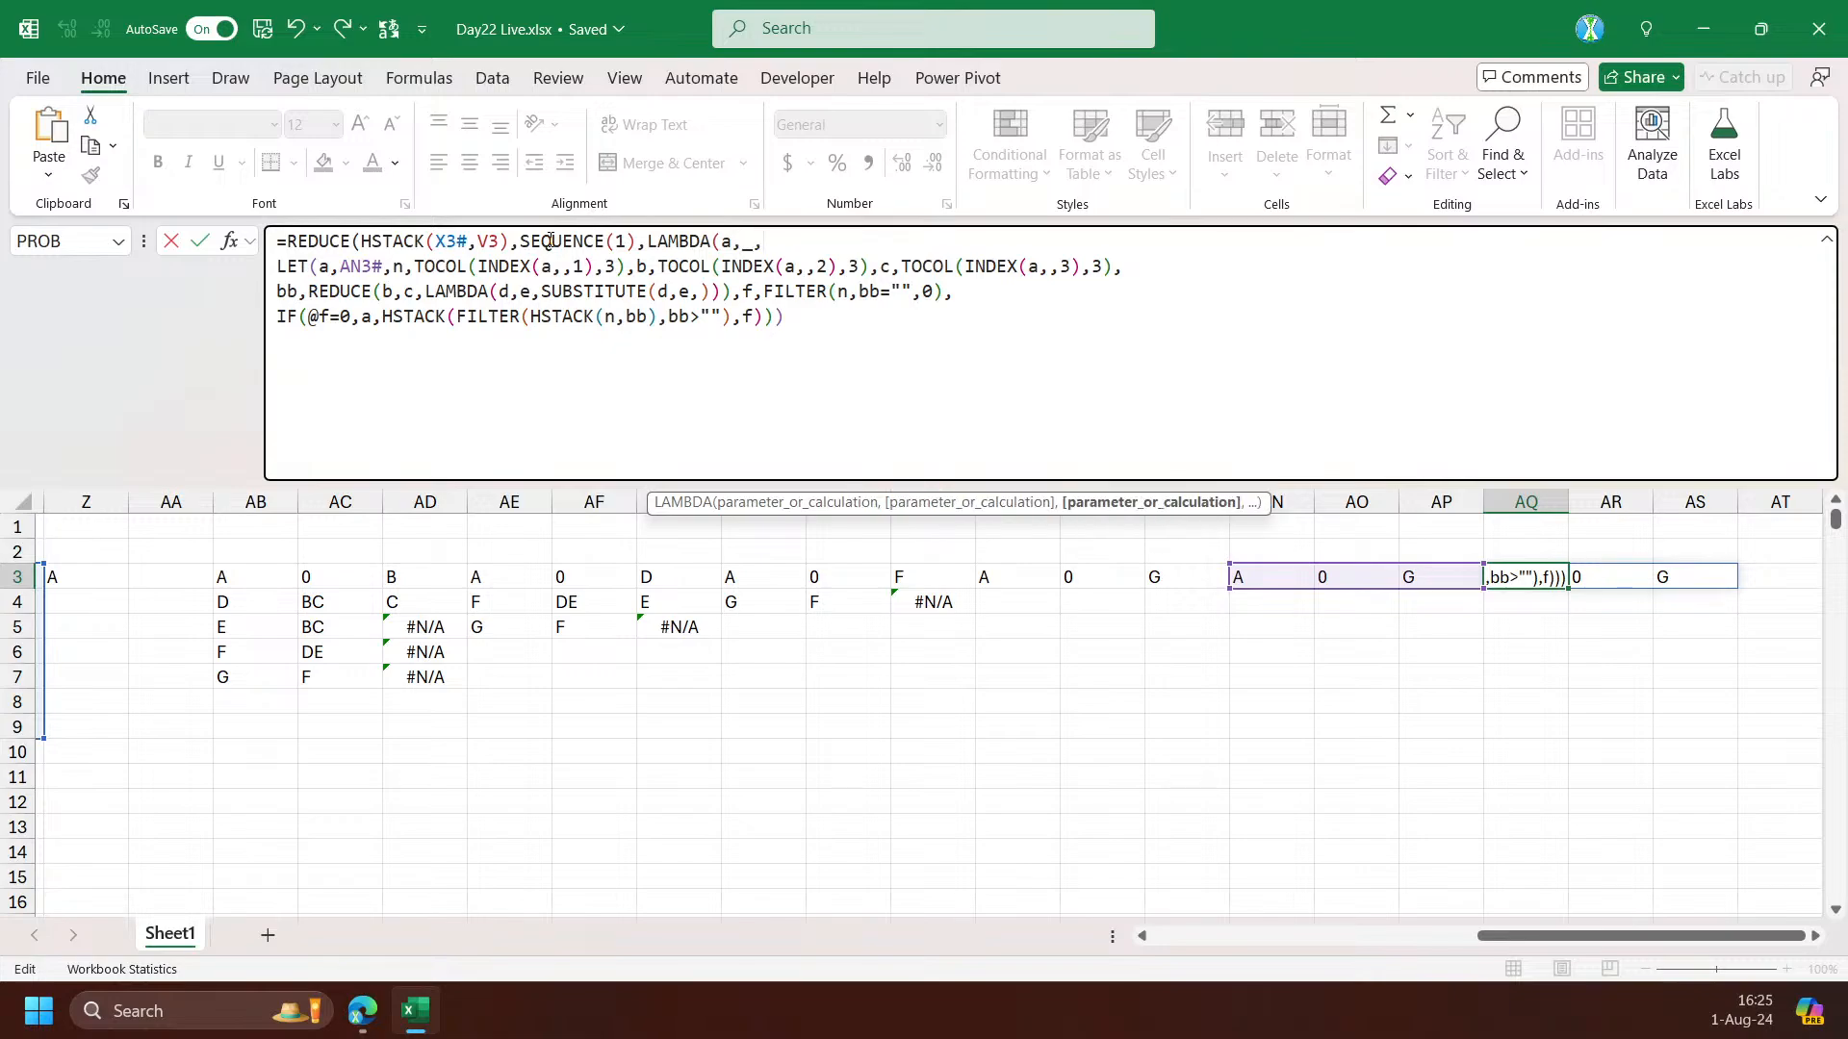
drag(394, 272, 318, 272)
key(BackSpace)
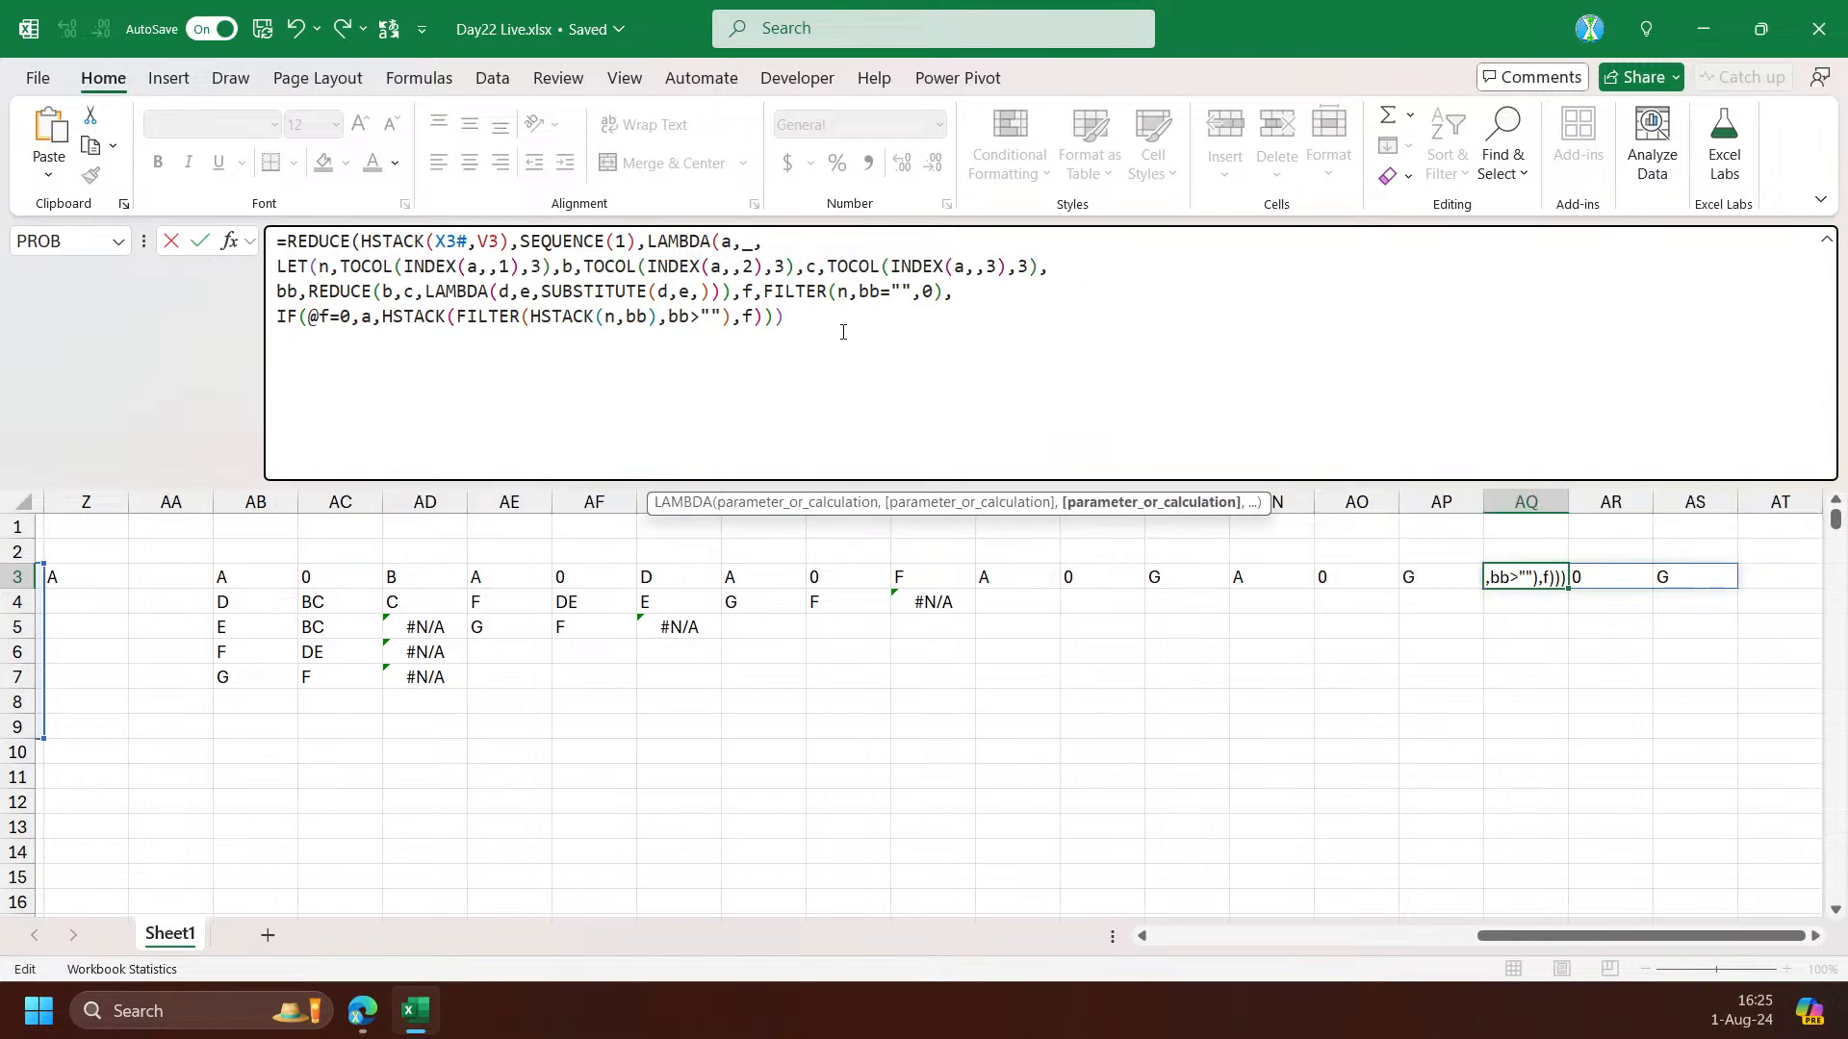
text()))
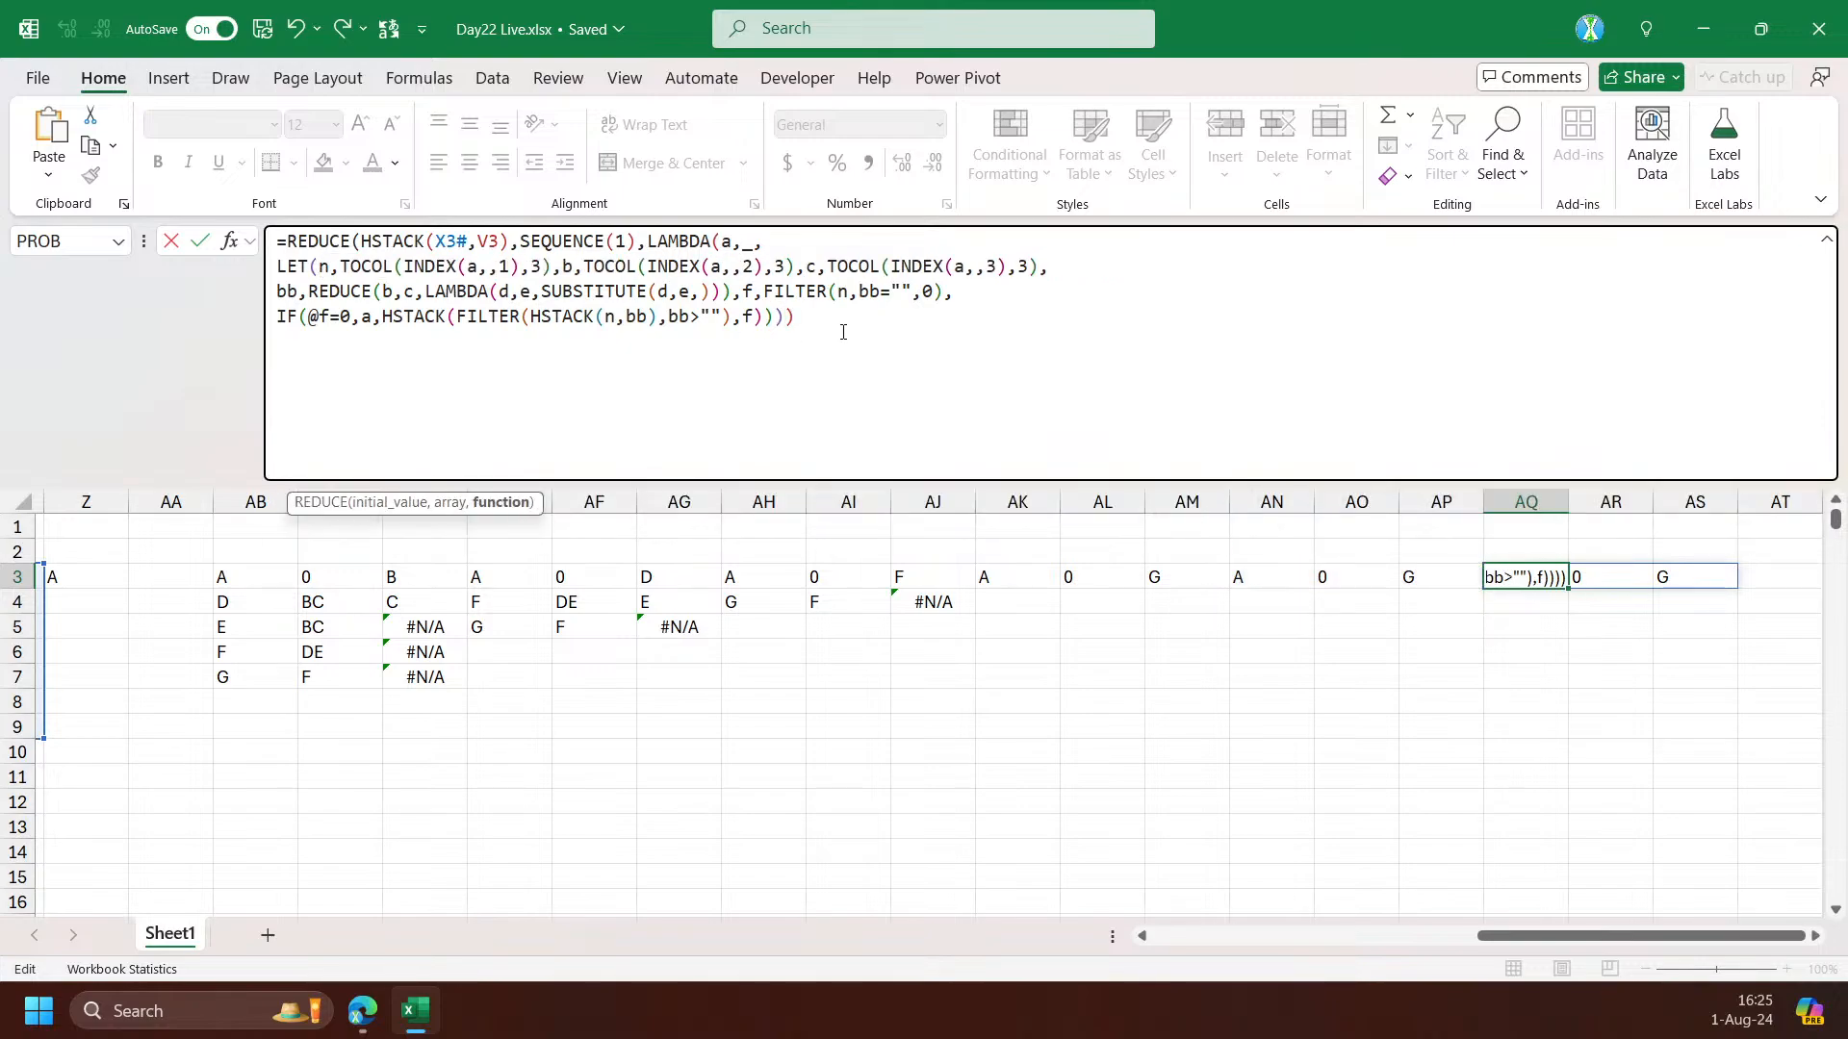
key(Return)
key(Up)
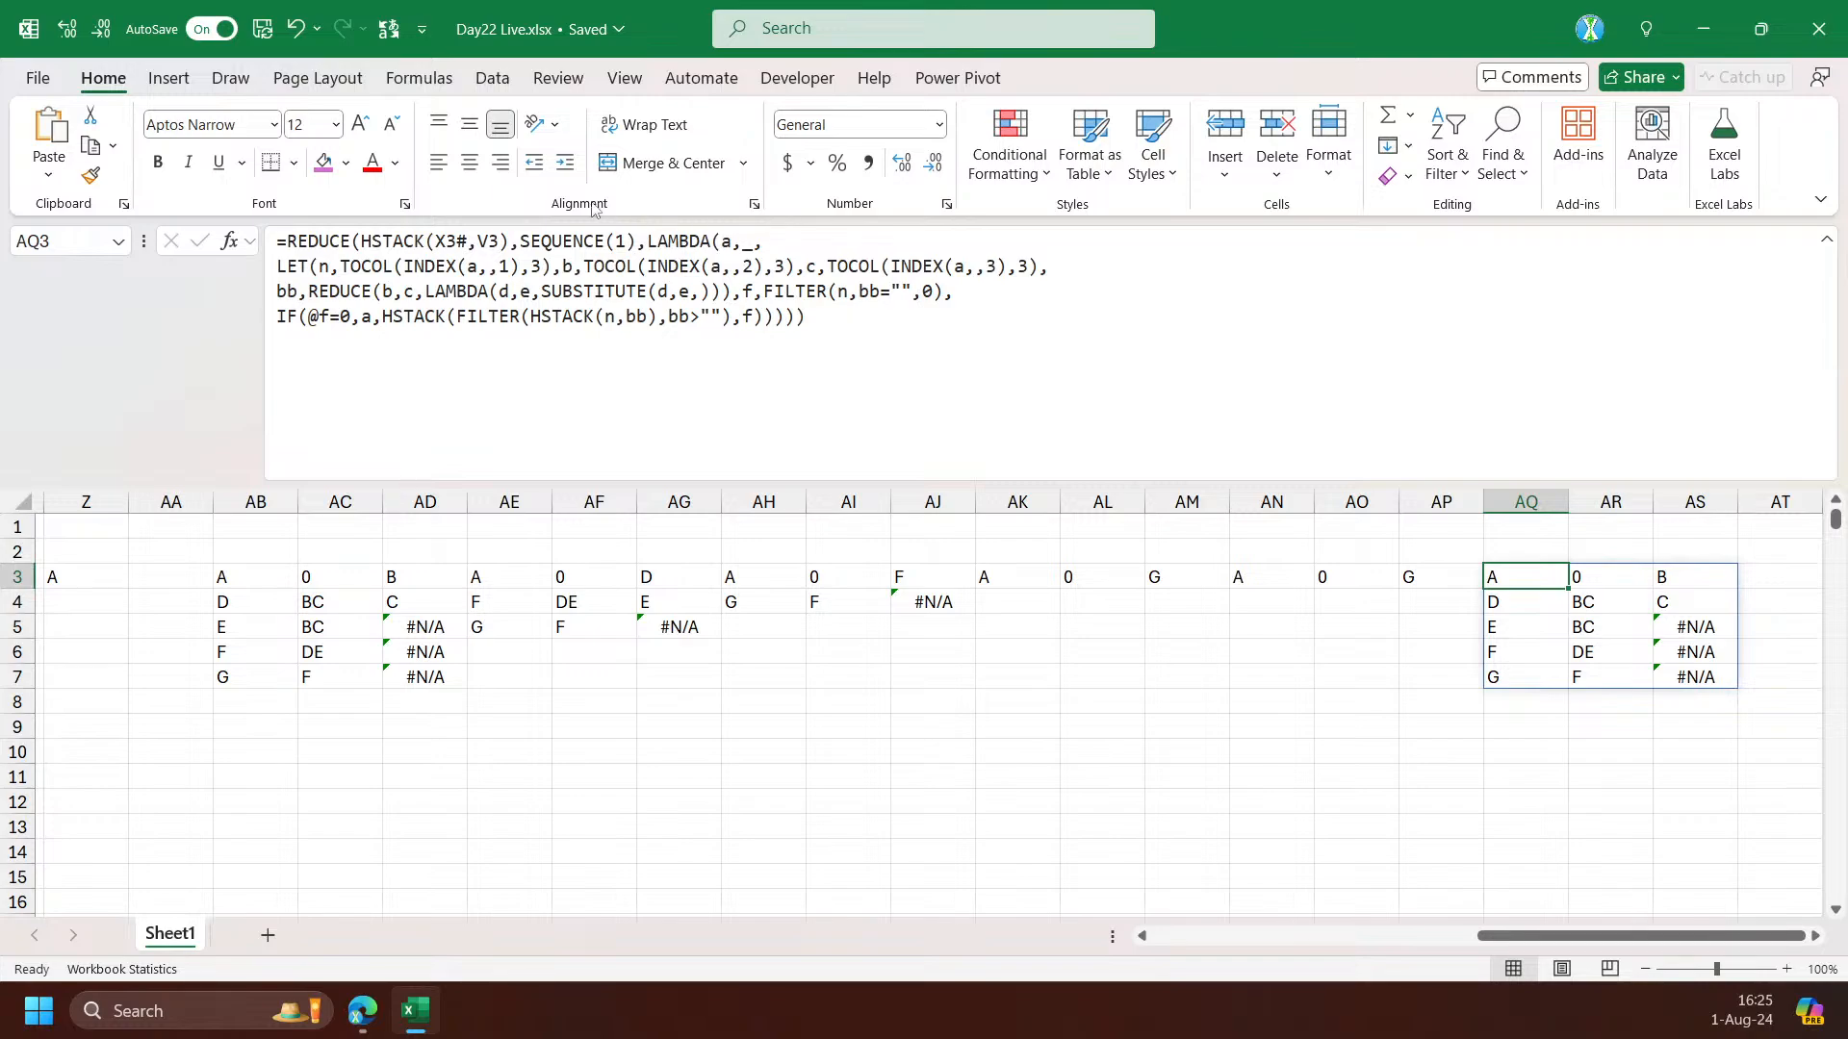
Set the SEQUENCE count in the AQ3 REDUCE formula to 10 iterations
click(622, 240)
text(0)
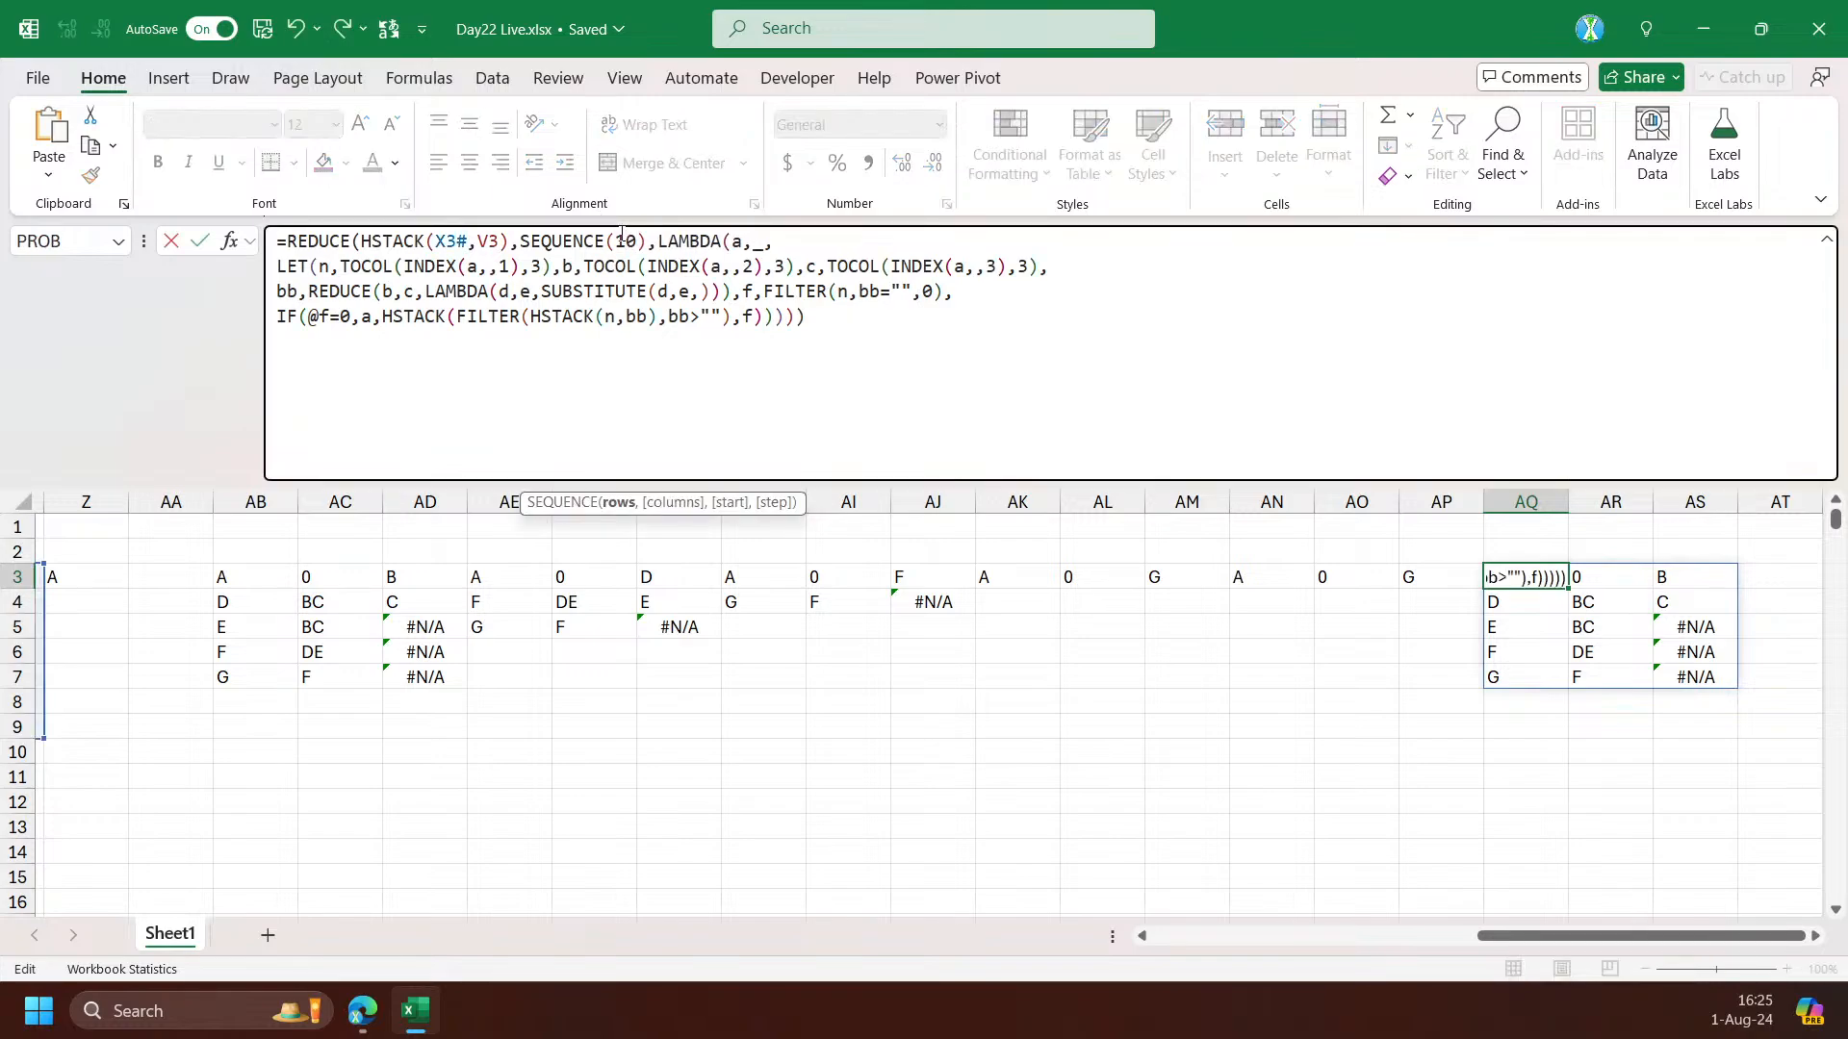
key(Return)
key(Up)
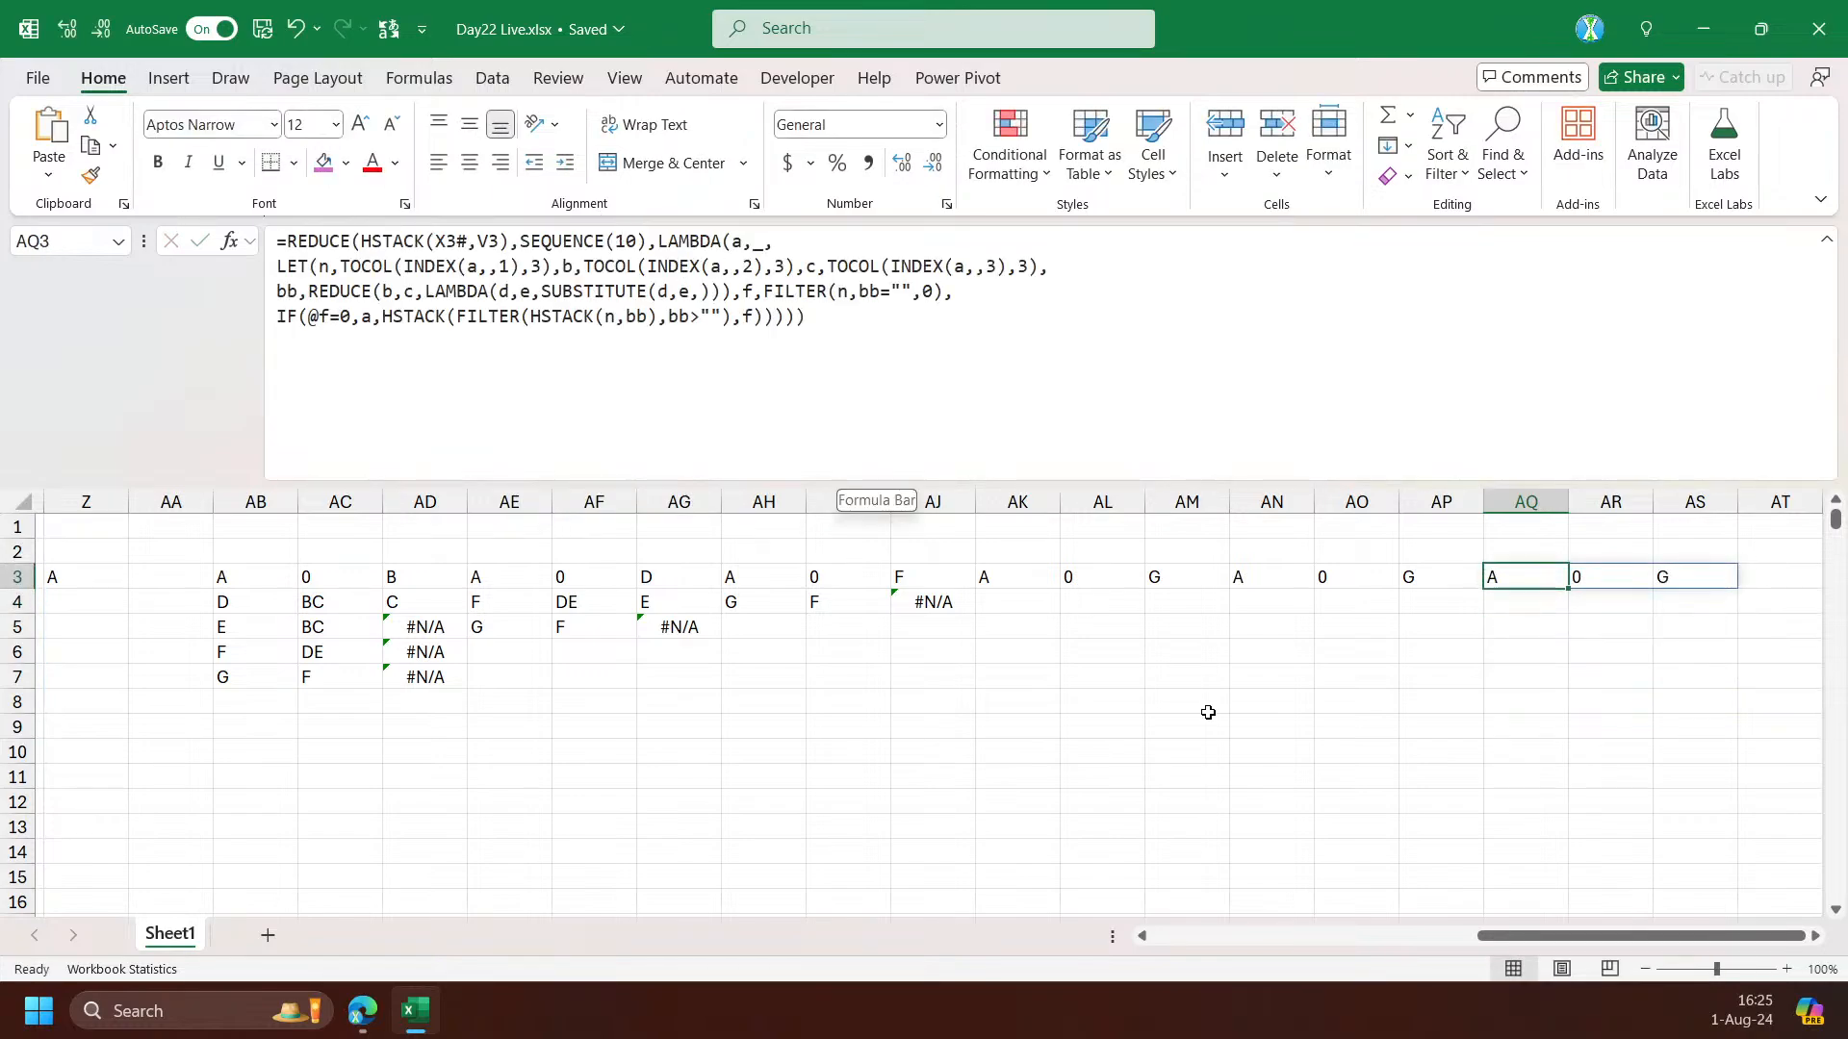
Compare the seven-row starting table at X3 with the AQ3 result and examine the formula's SEQUENCE iteration count
click(1815, 936)
click(1814, 937)
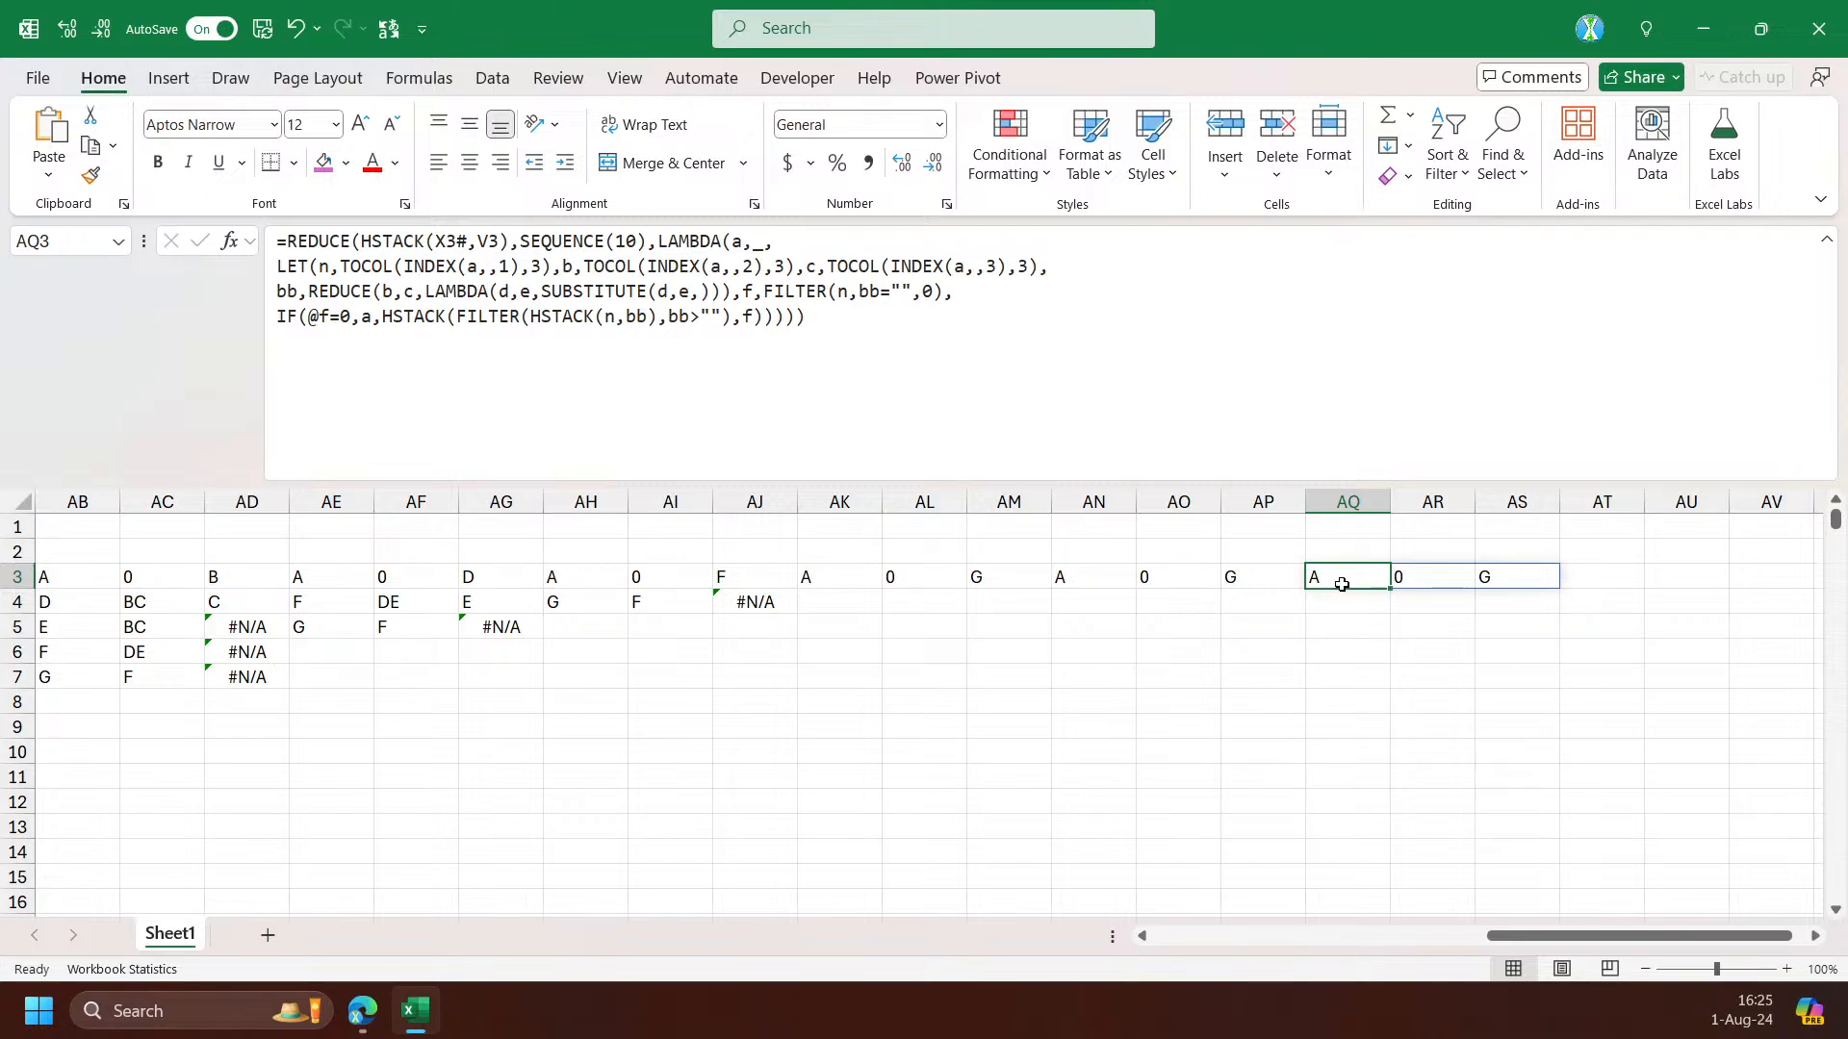
drag(1543, 936, 1361, 936)
drag(802, 576, 793, 730)
drag(1392, 935, 1561, 936)
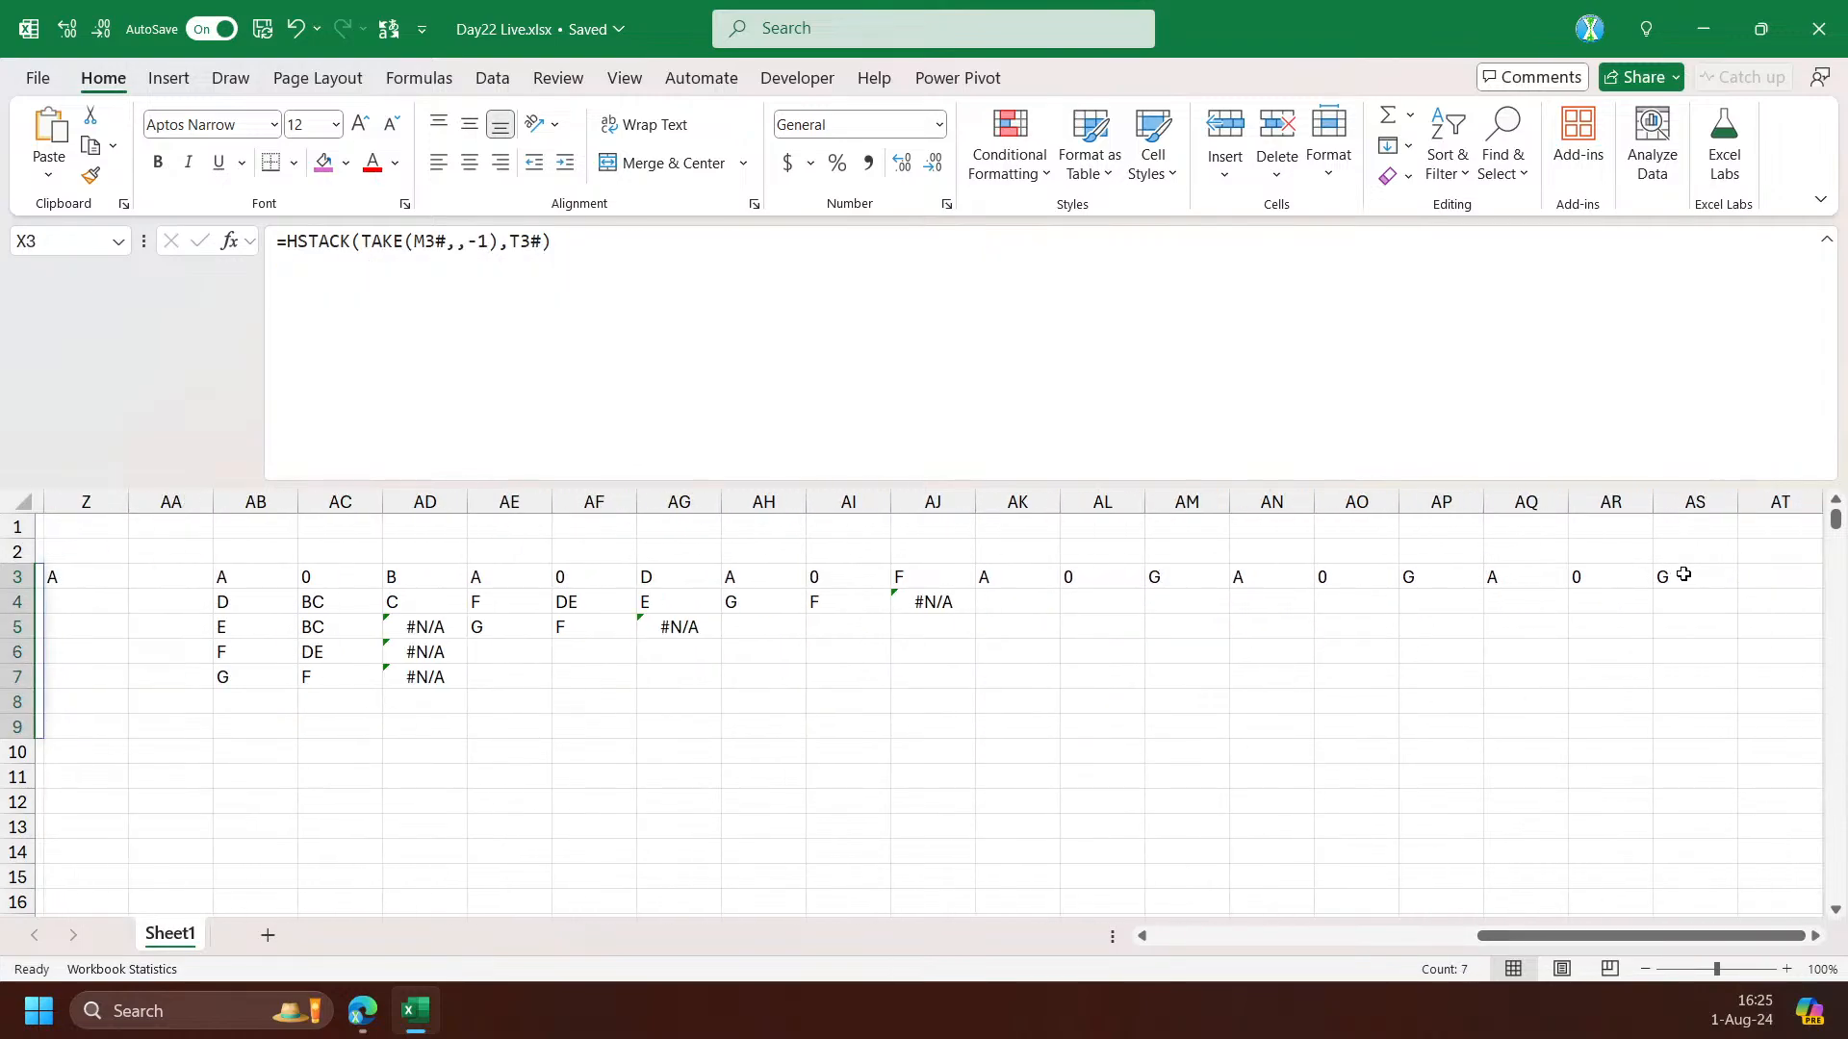
click(1507, 576)
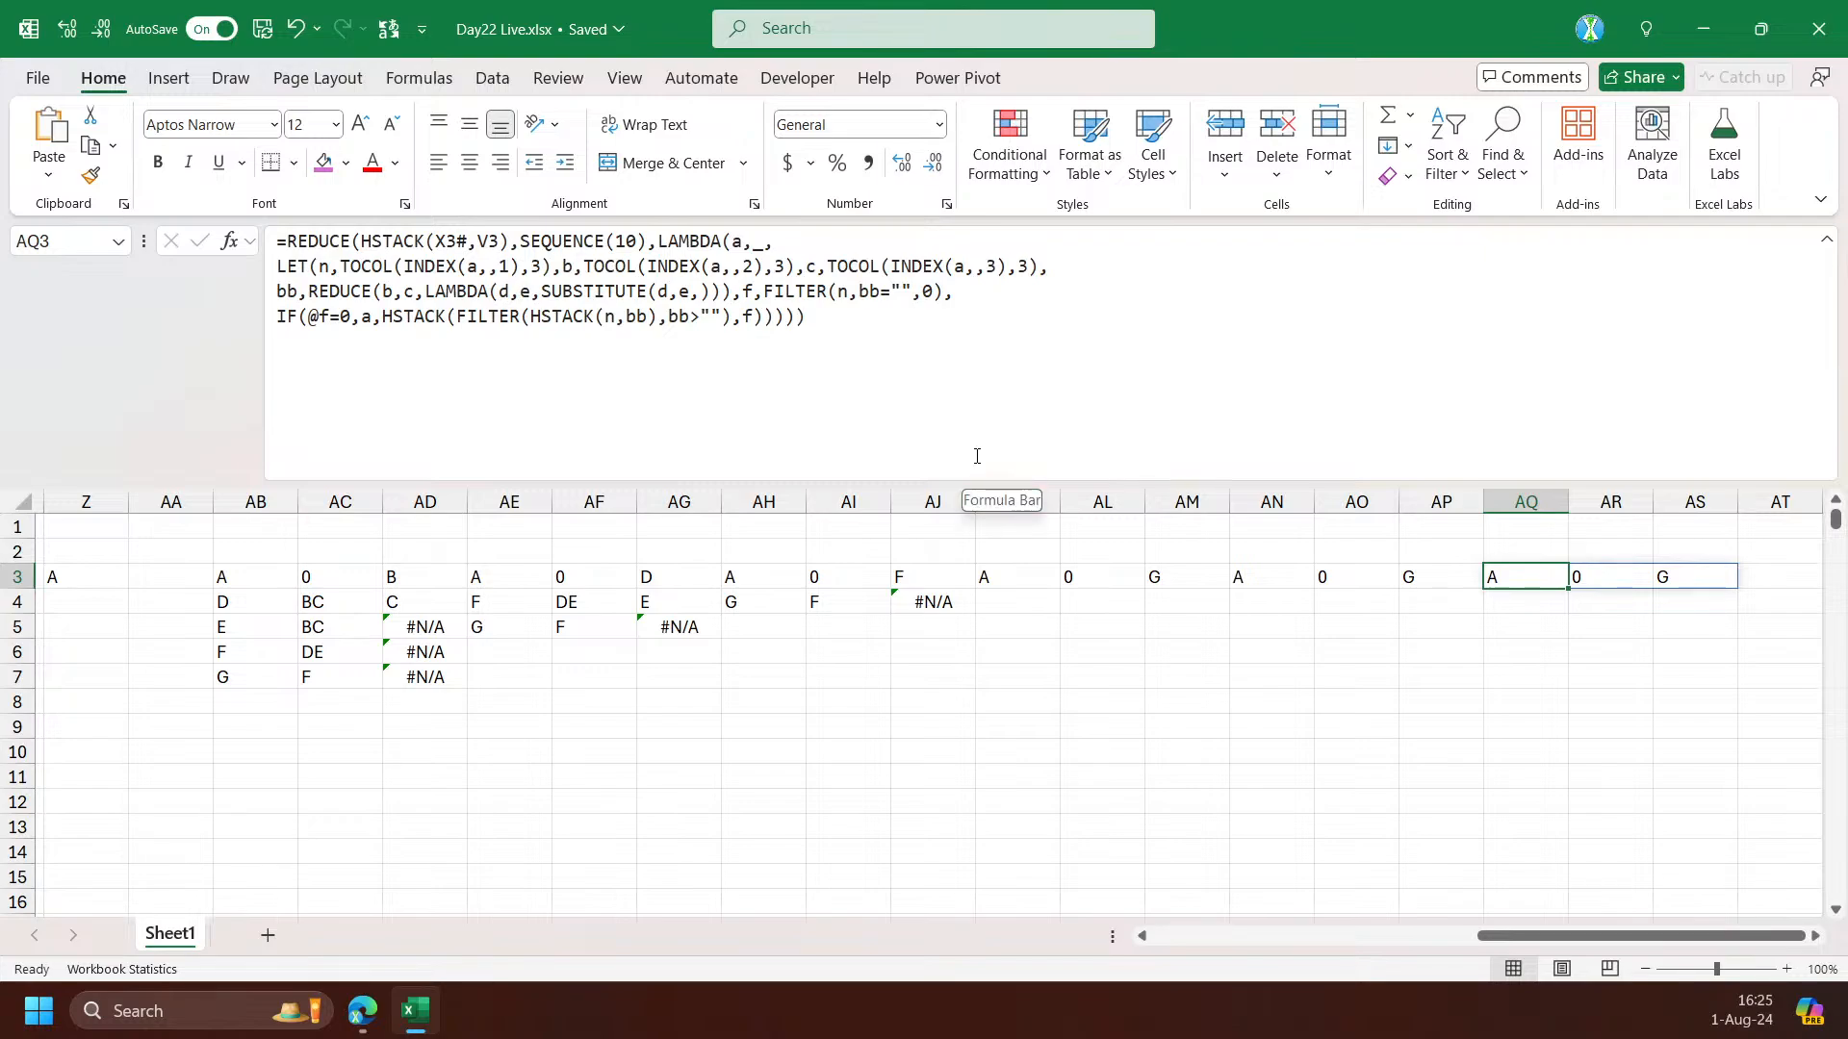
click(621, 242)
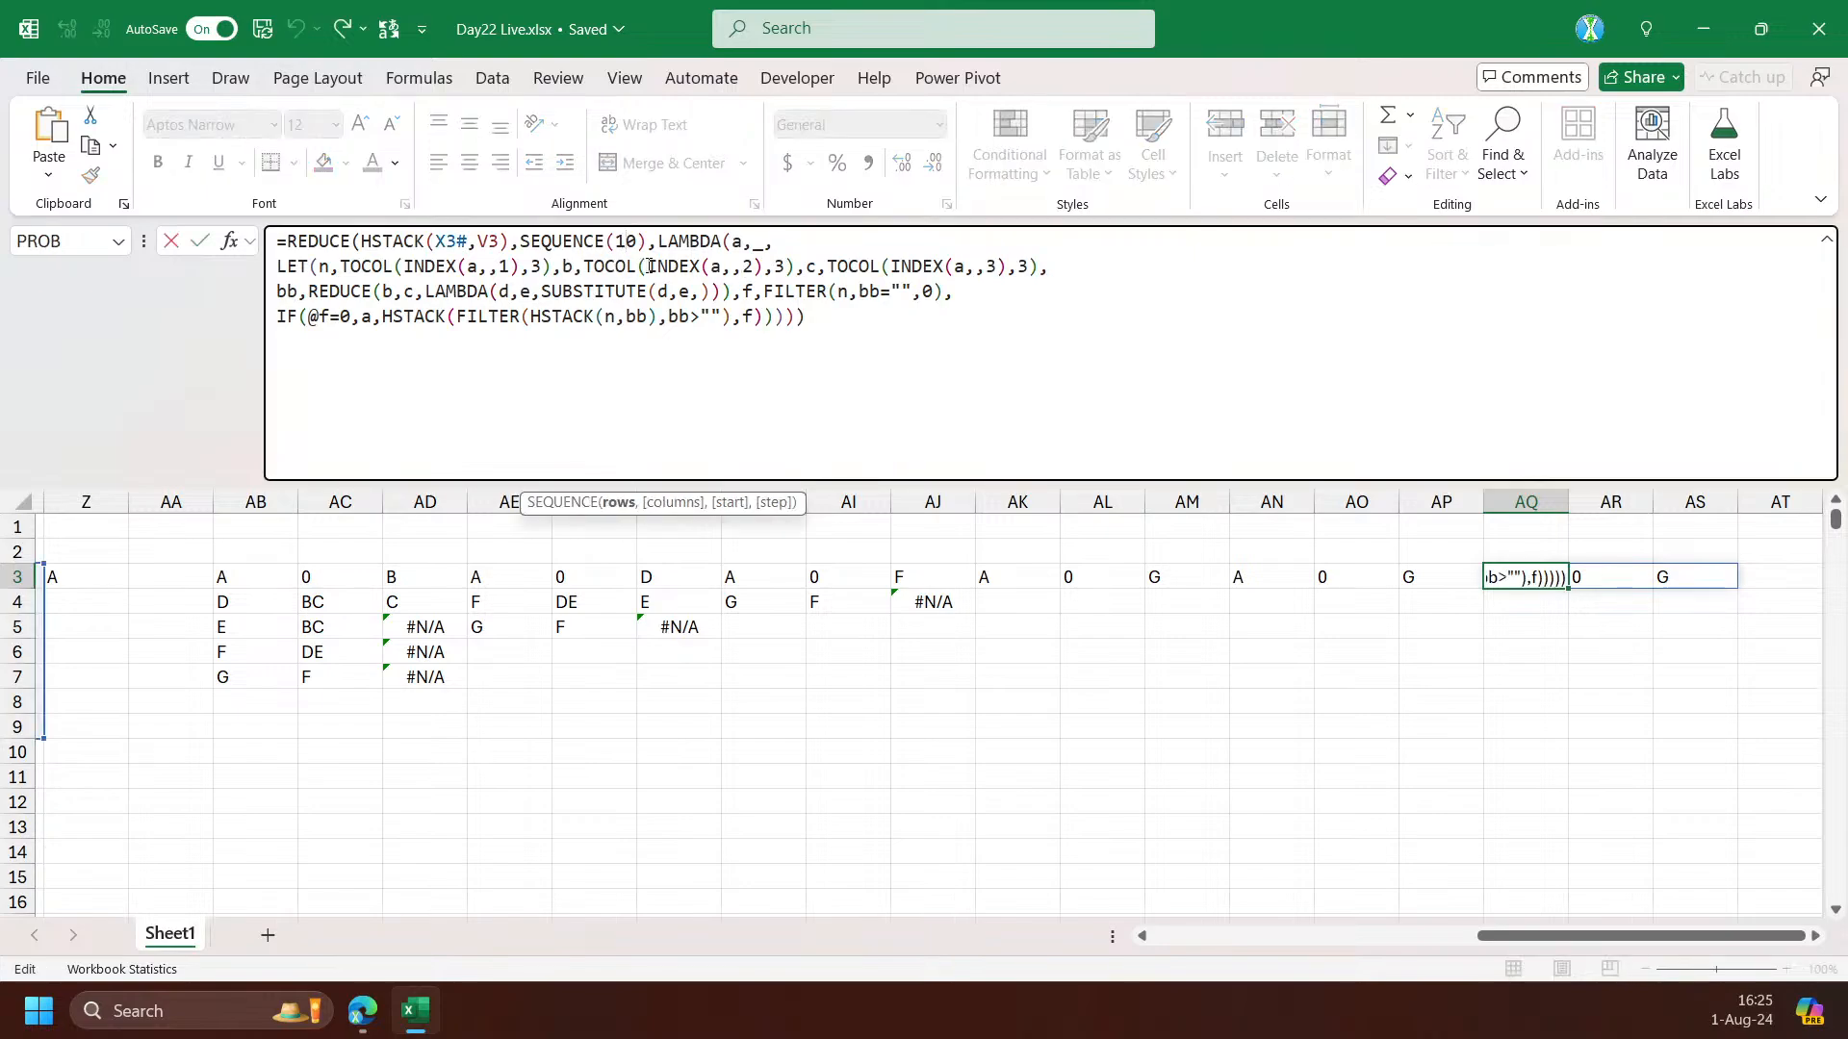
key(Escape)
Copy the full text of the AQ3 REDUCE formula into cell AT3
click(1815, 936)
click(1816, 937)
click(866, 292)
key(ctrl+a)
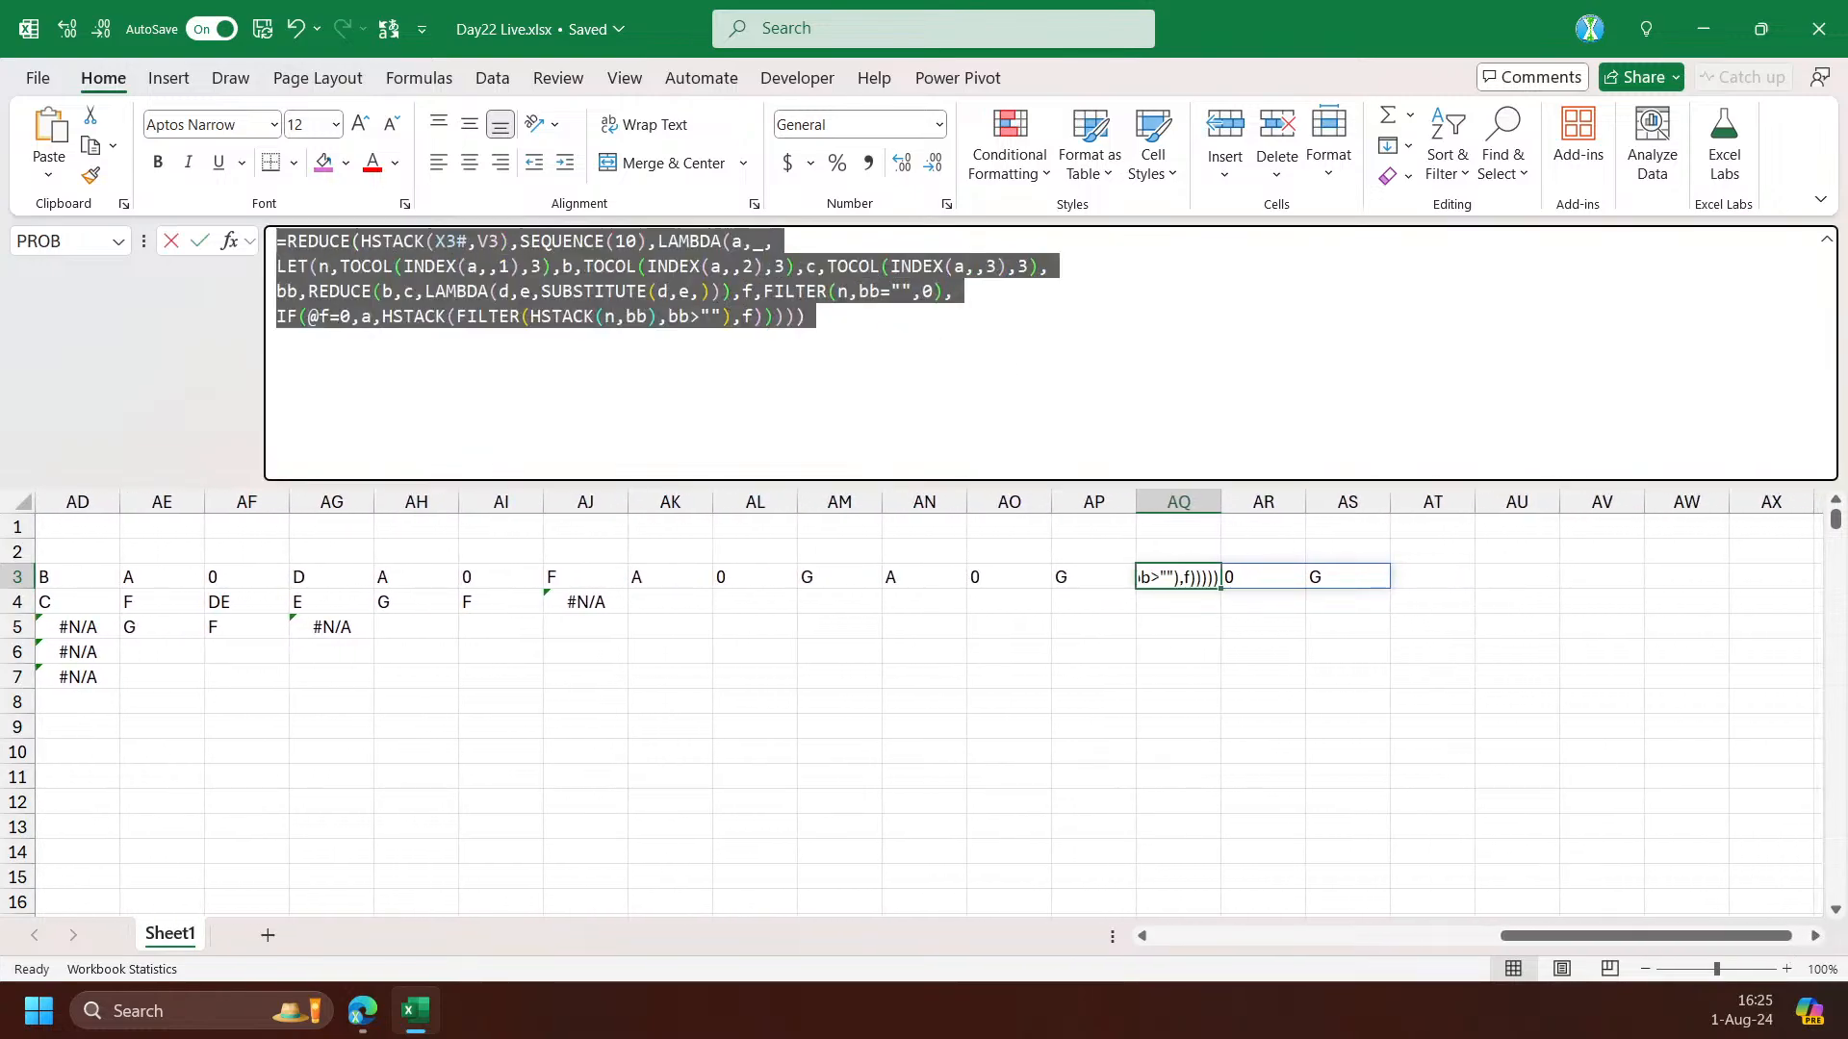
key(ctrl+c)
key(Escape)
click(1435, 575)
click(644, 309)
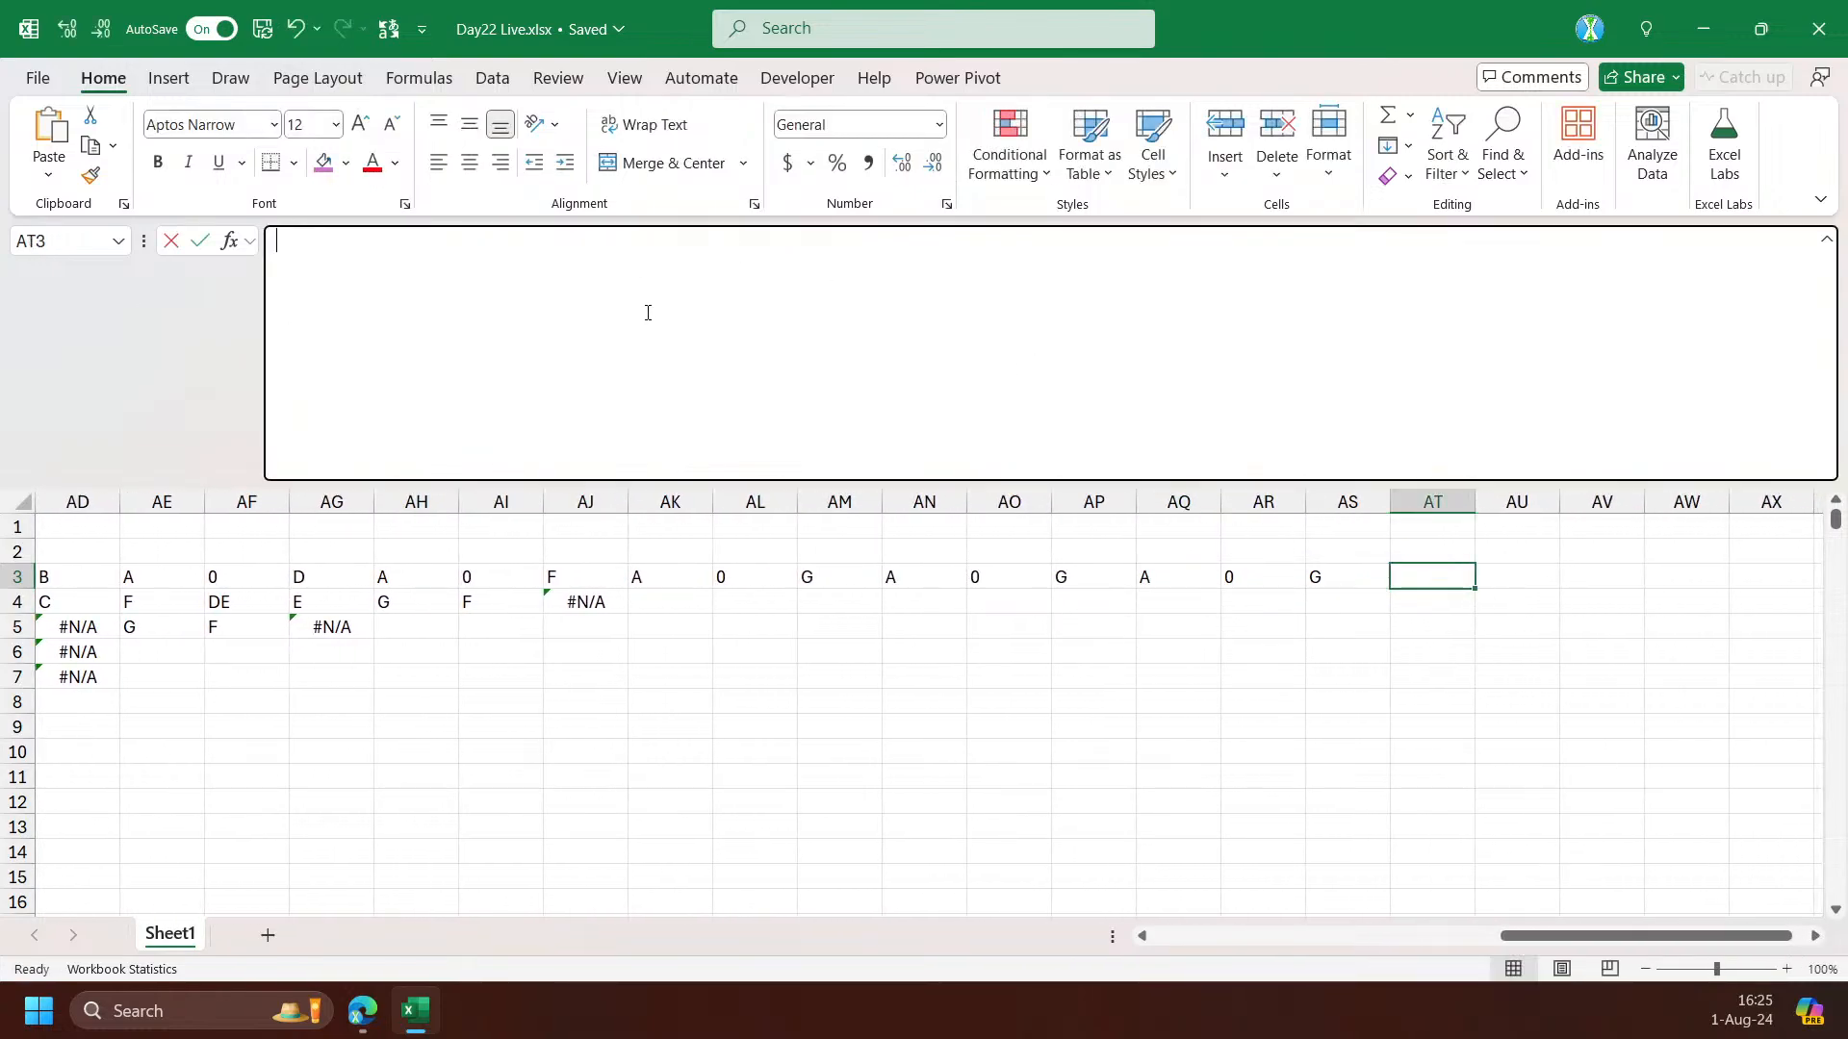
key(ctrl+v)
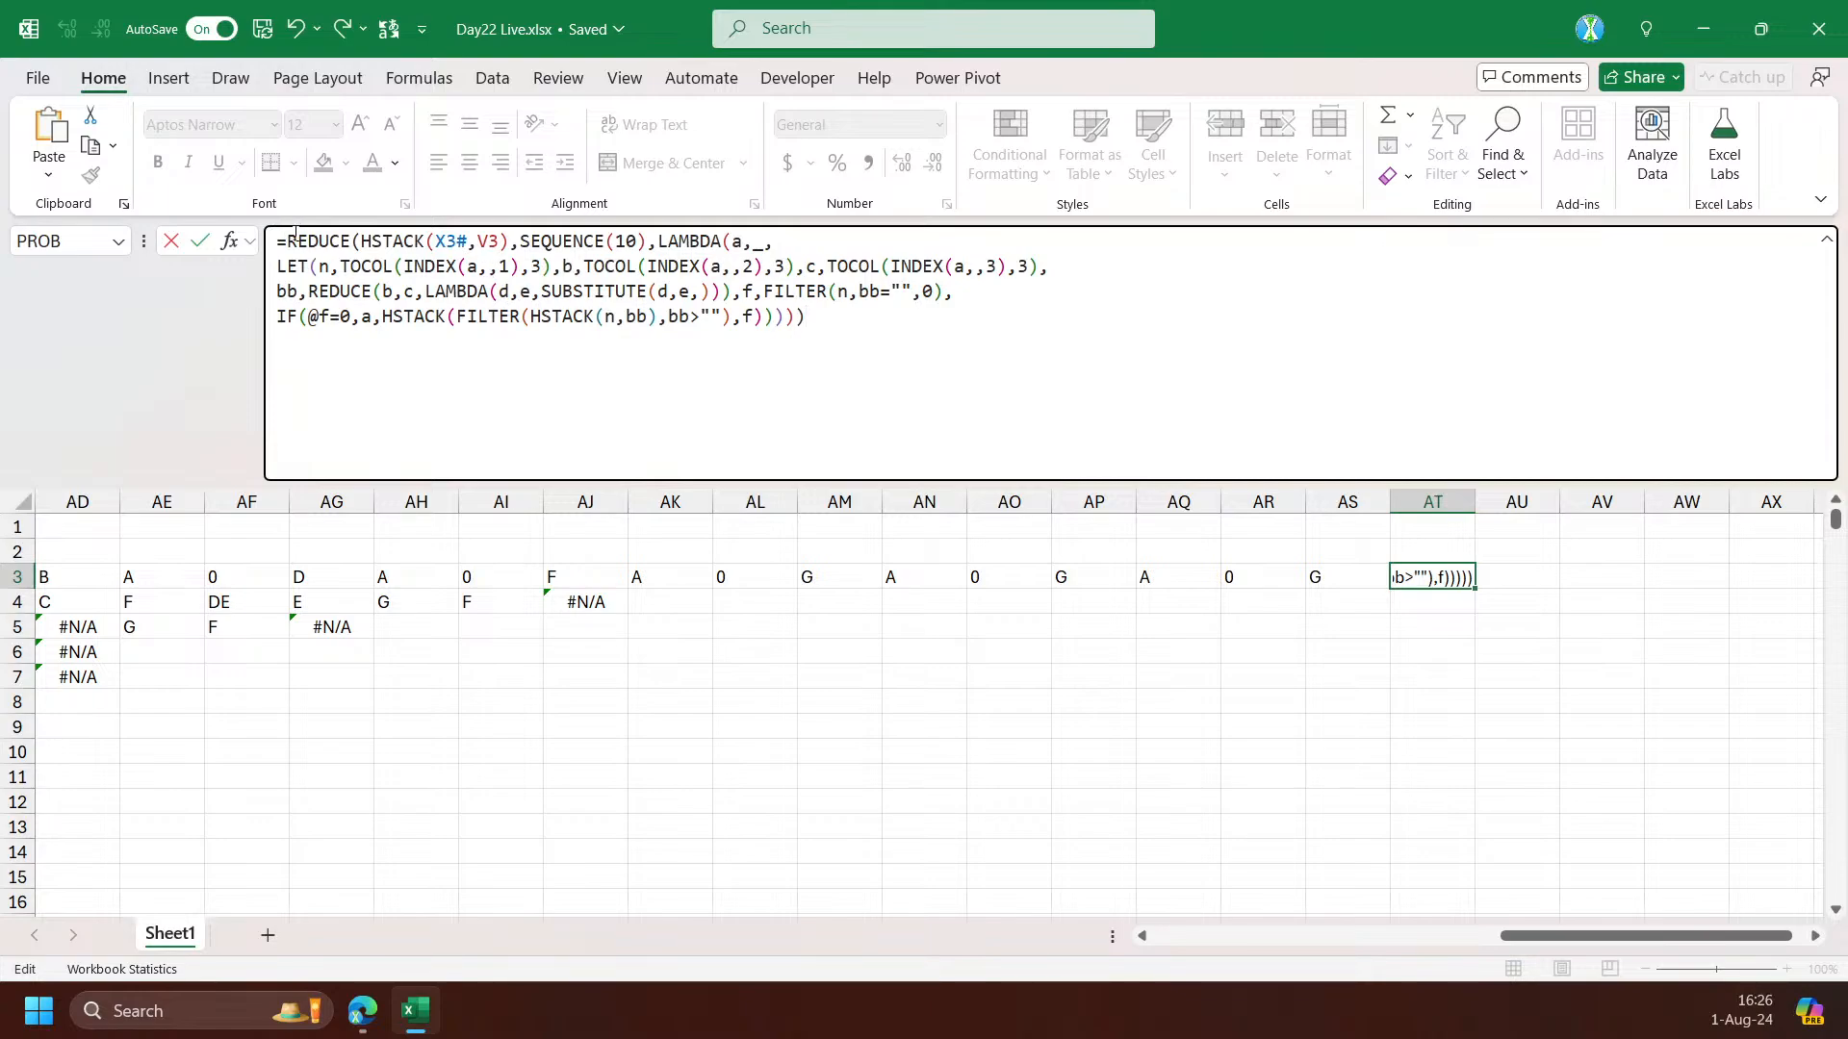
Insert LET(R,r,a,LET( in front of REDUCE in the AT3 formula to begin a recursive version
click(387, 241)
click(377, 501)
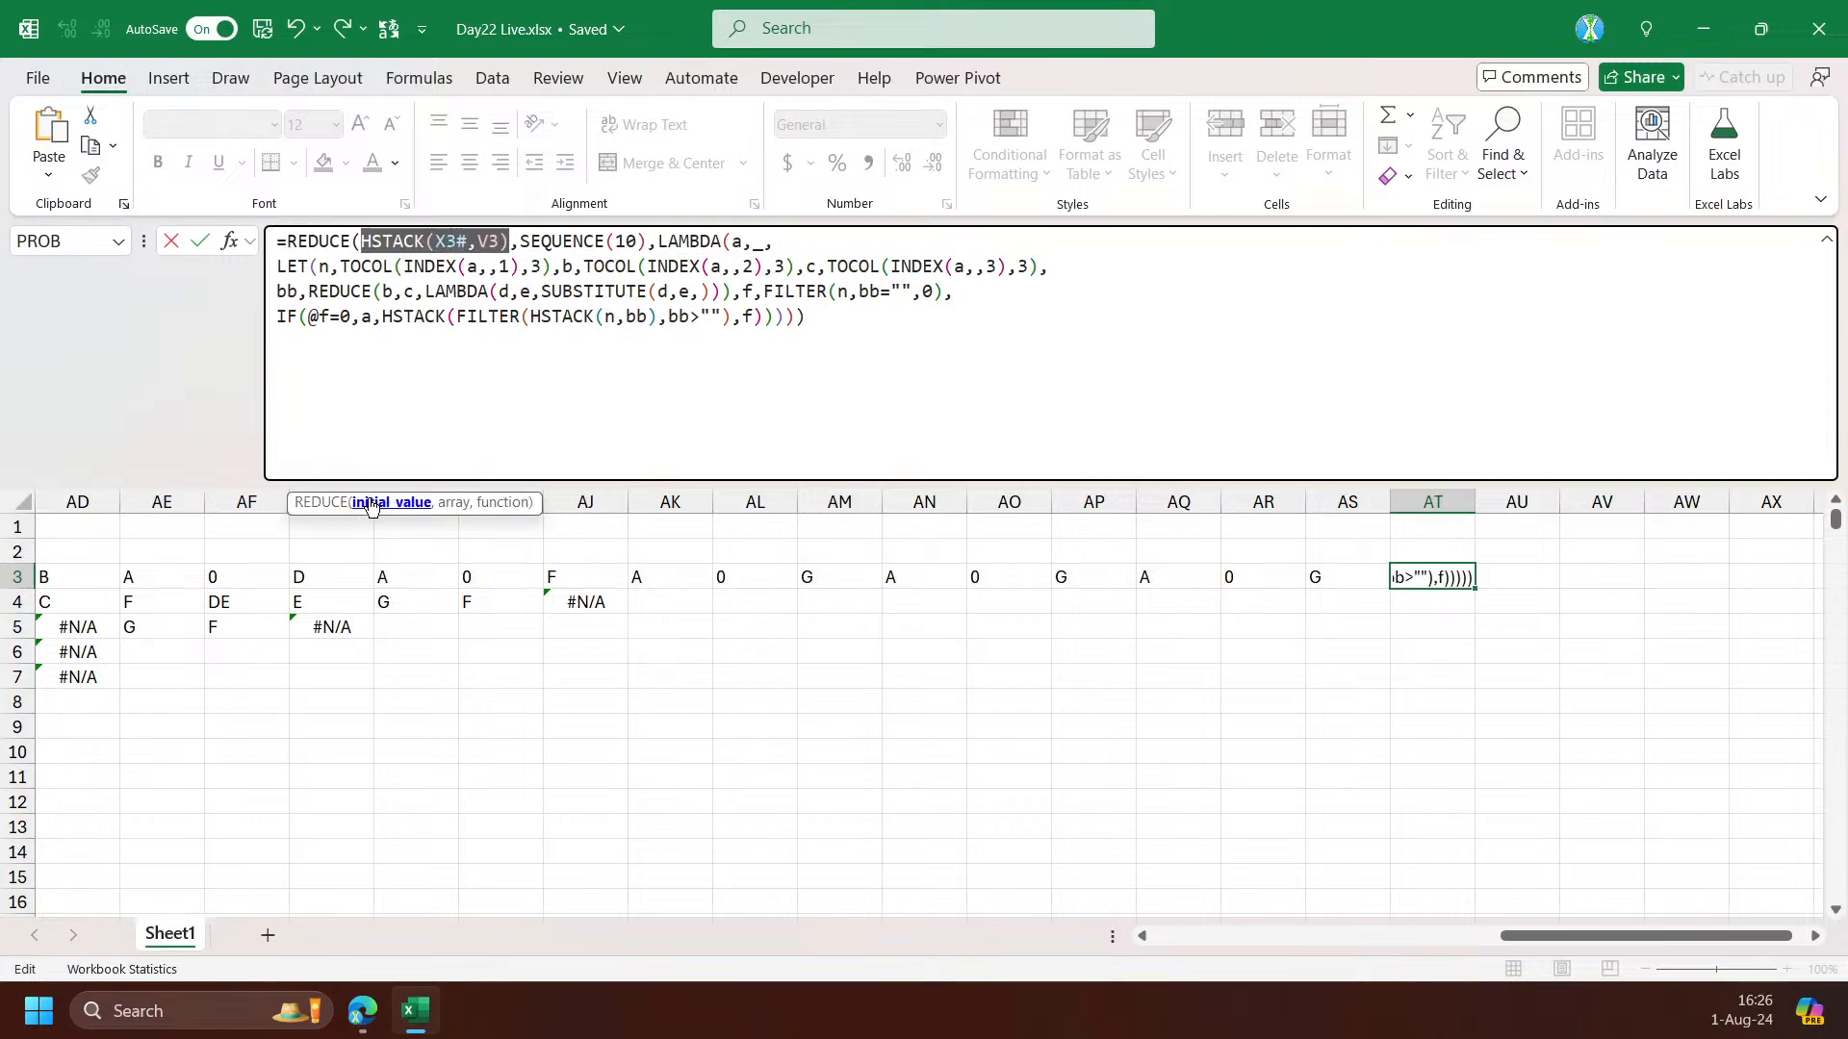
click(291, 240)
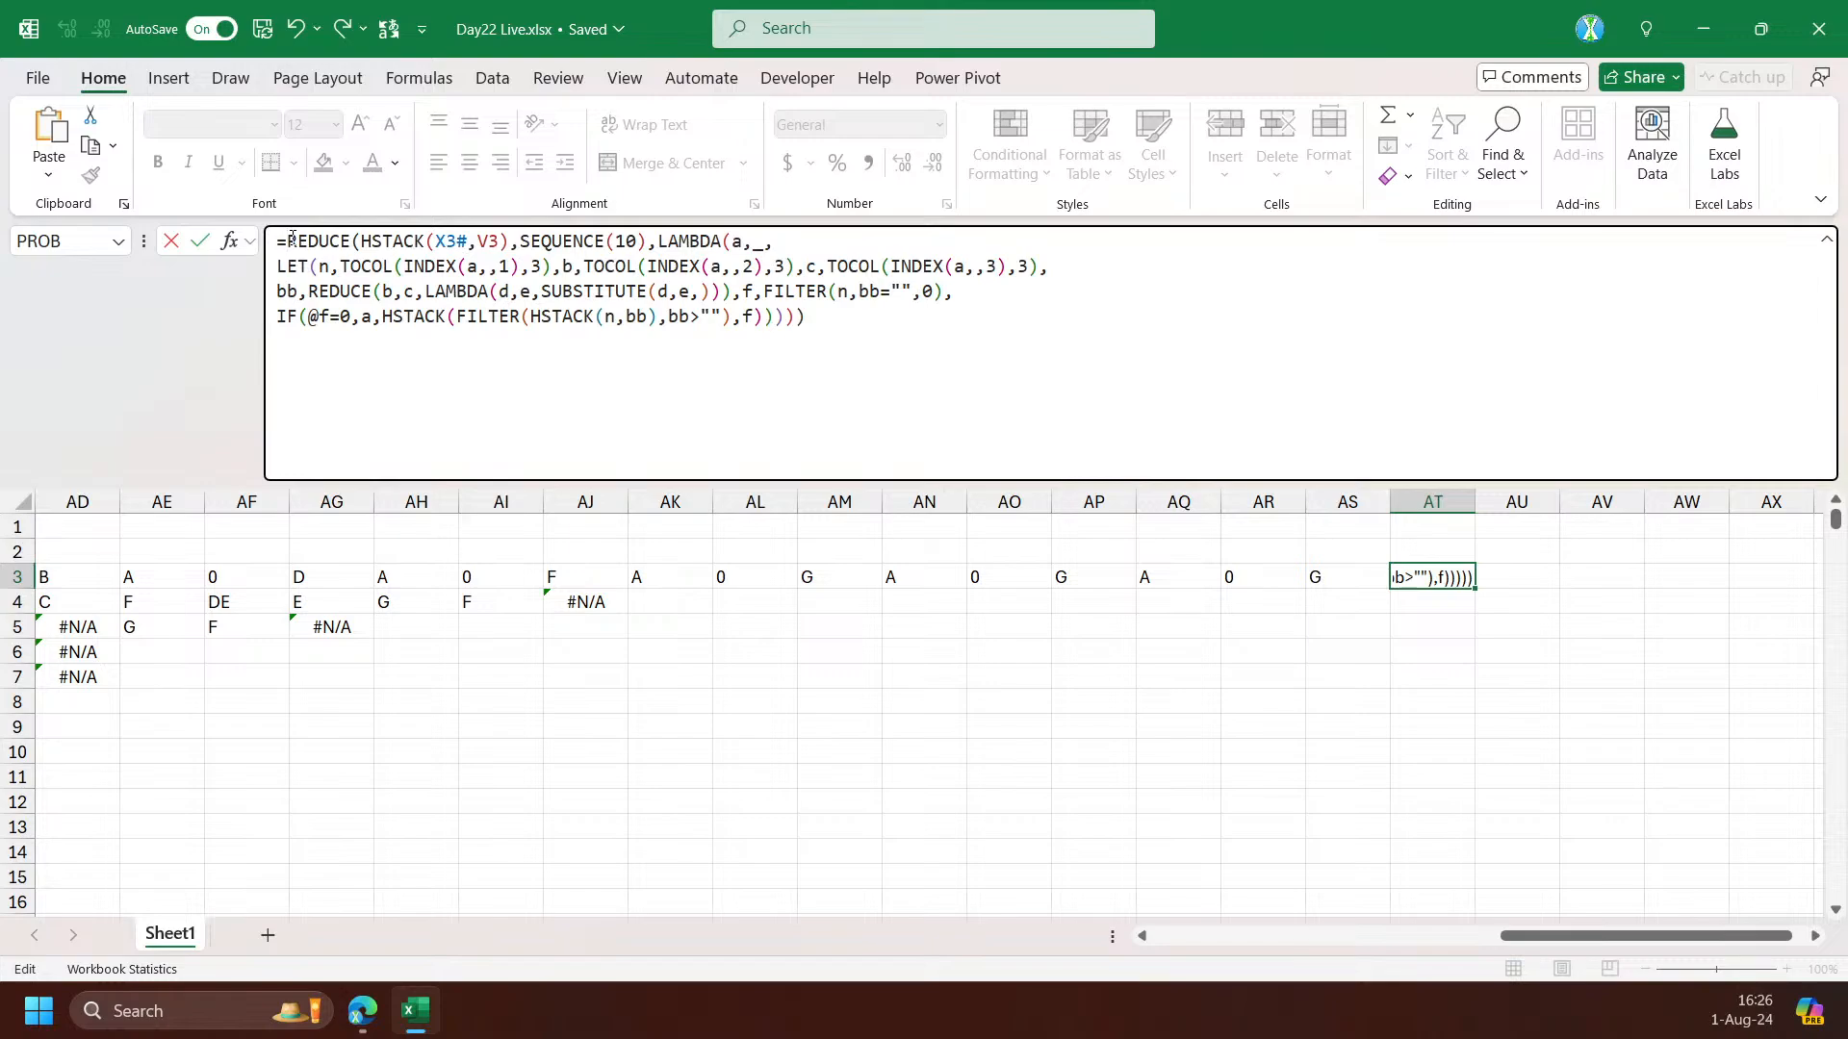
text(LET(R)
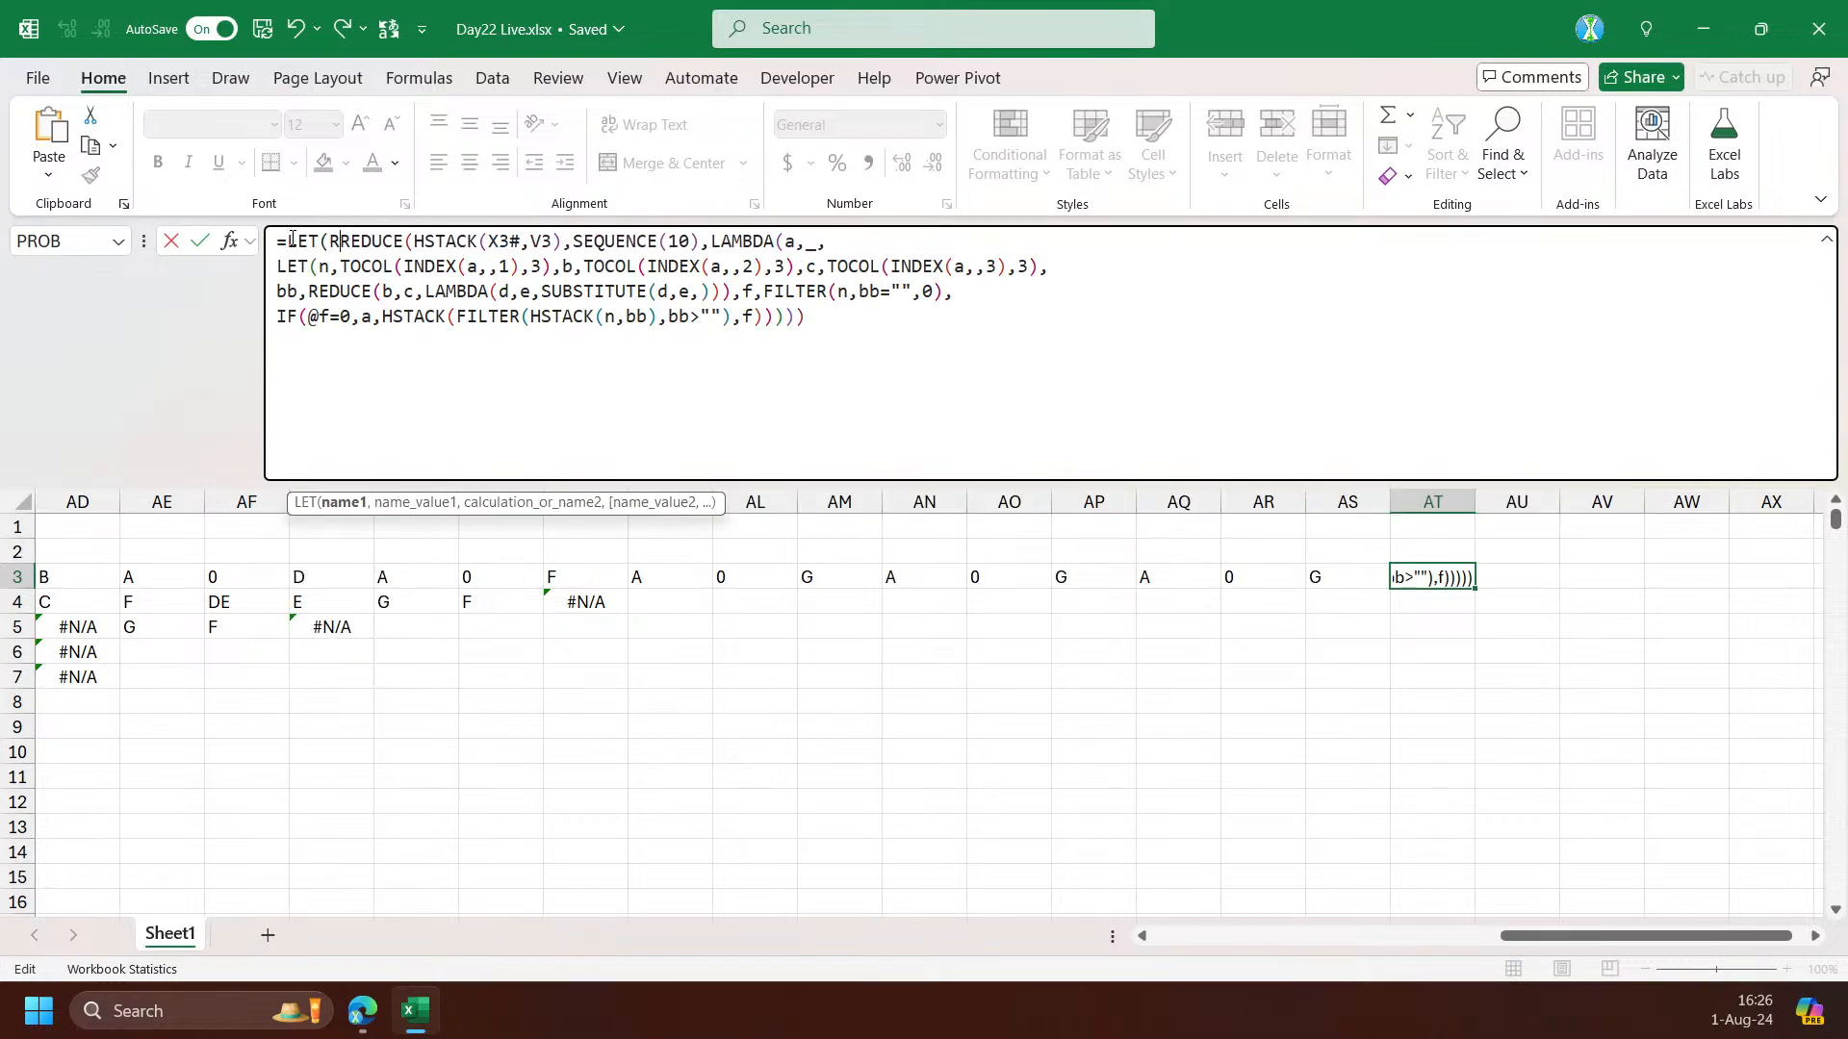
text(,)
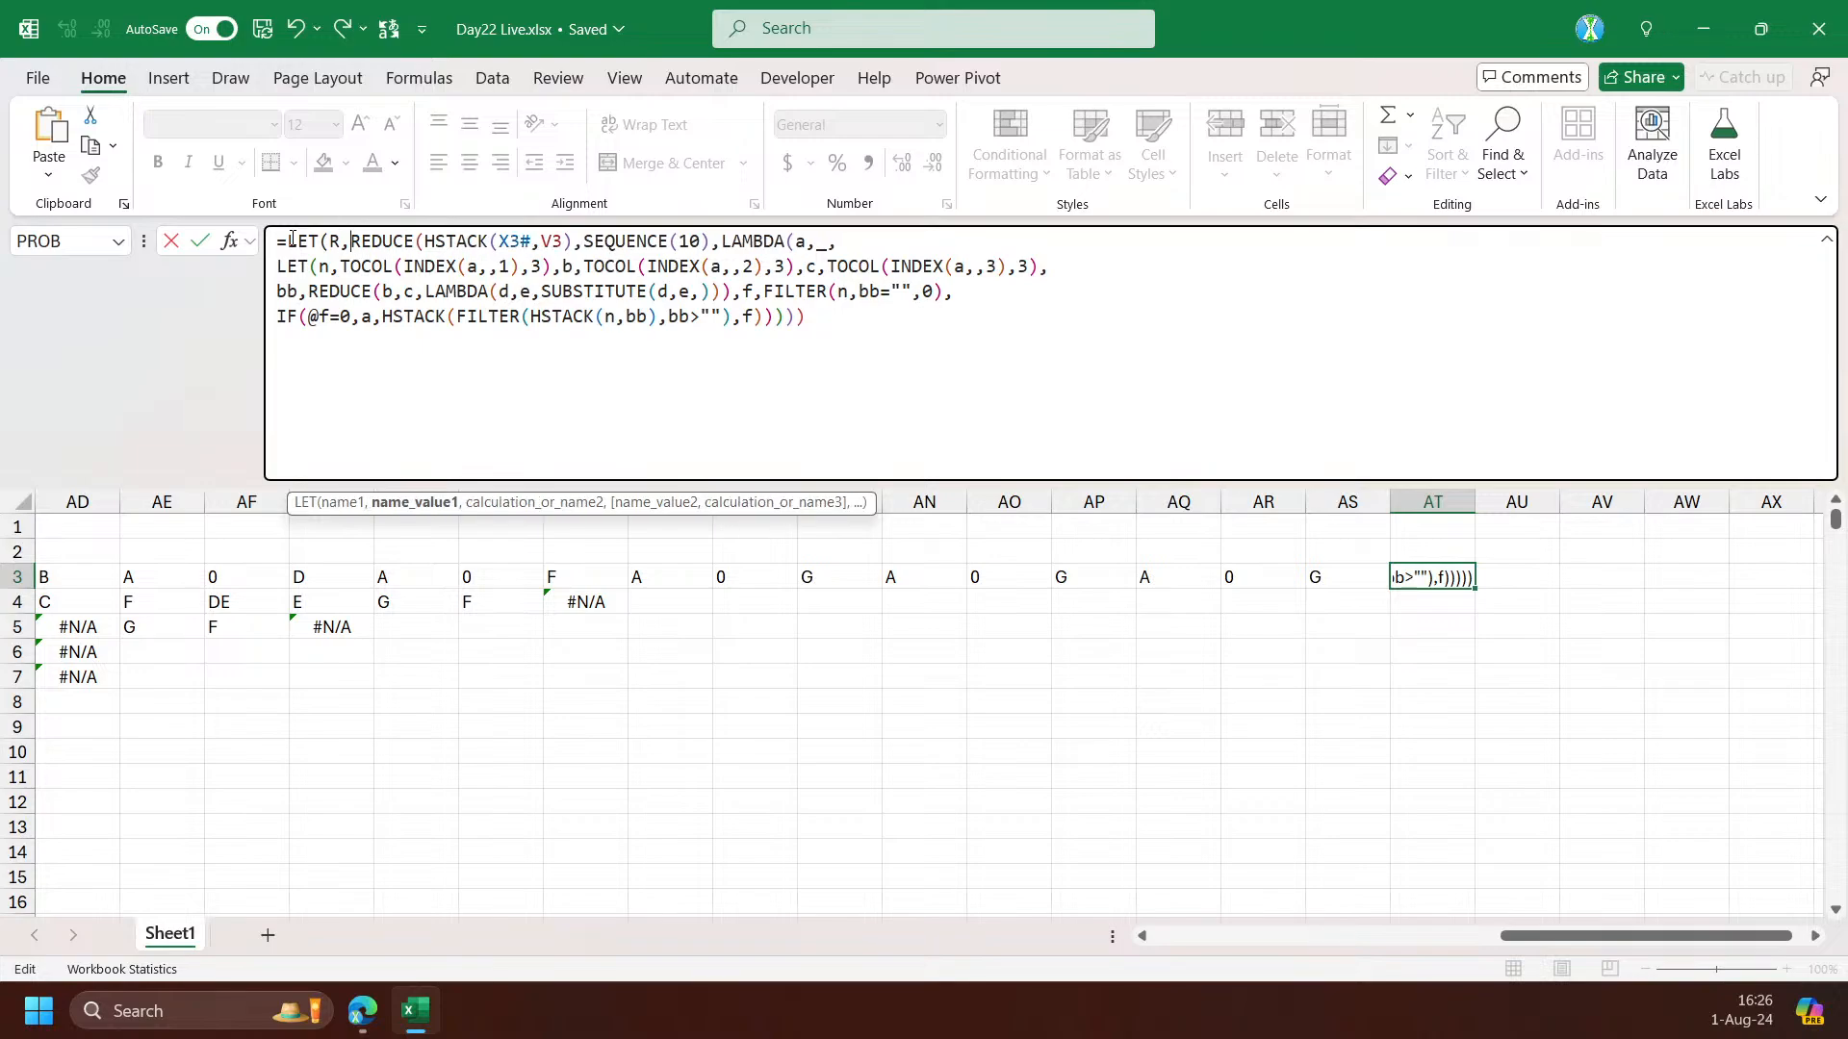
text(r,a)
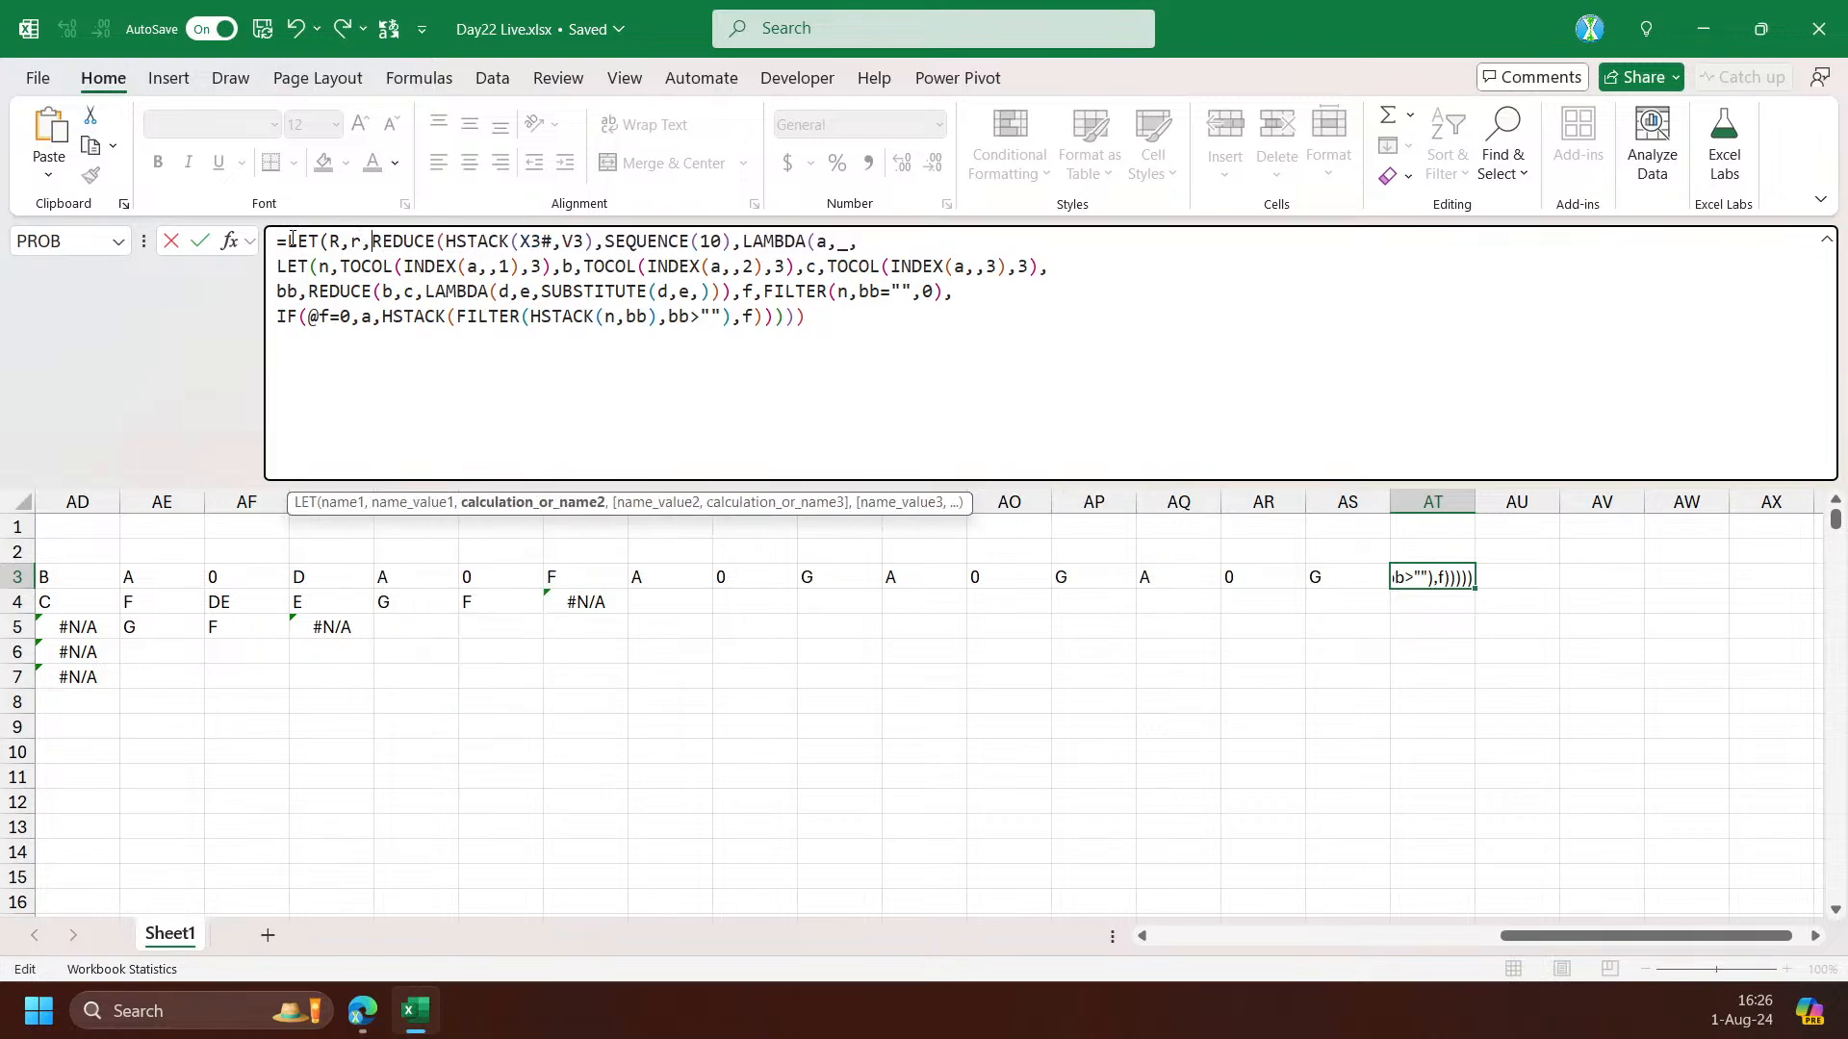
text(,)
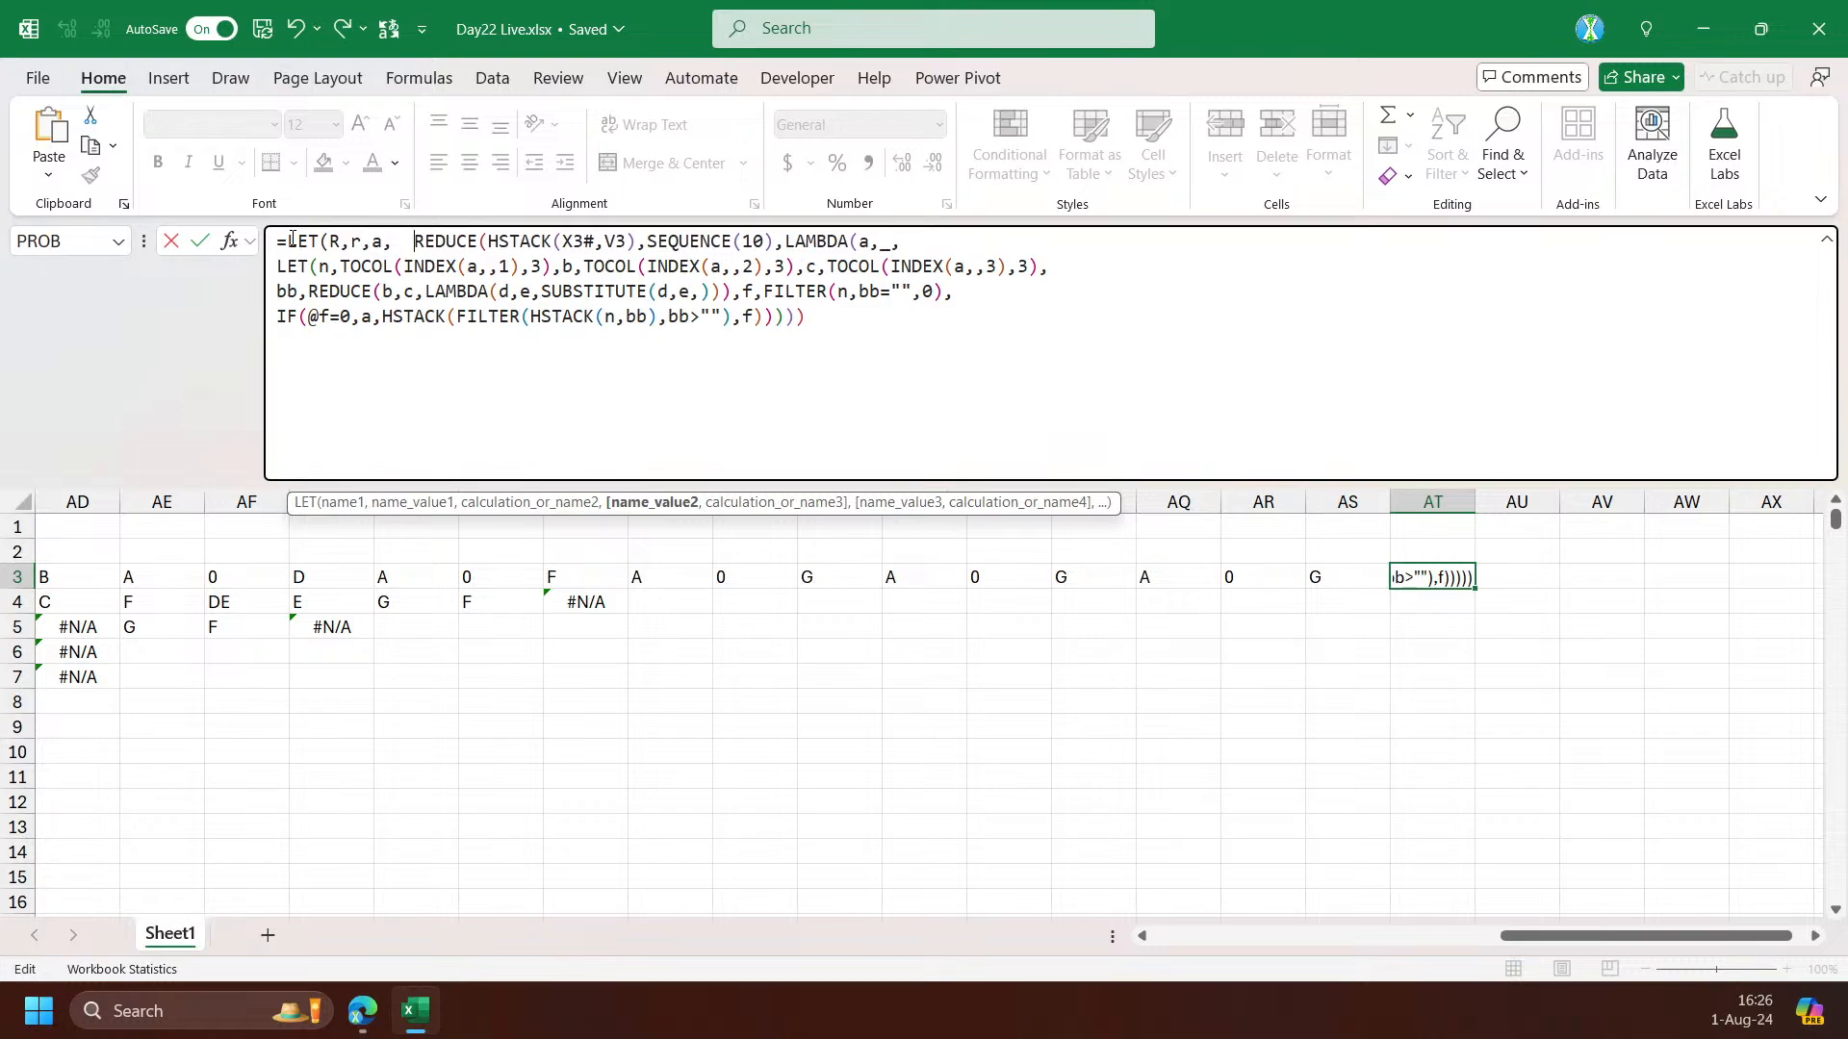
key(BackSpace)
key(BackSpace)
text(LET()
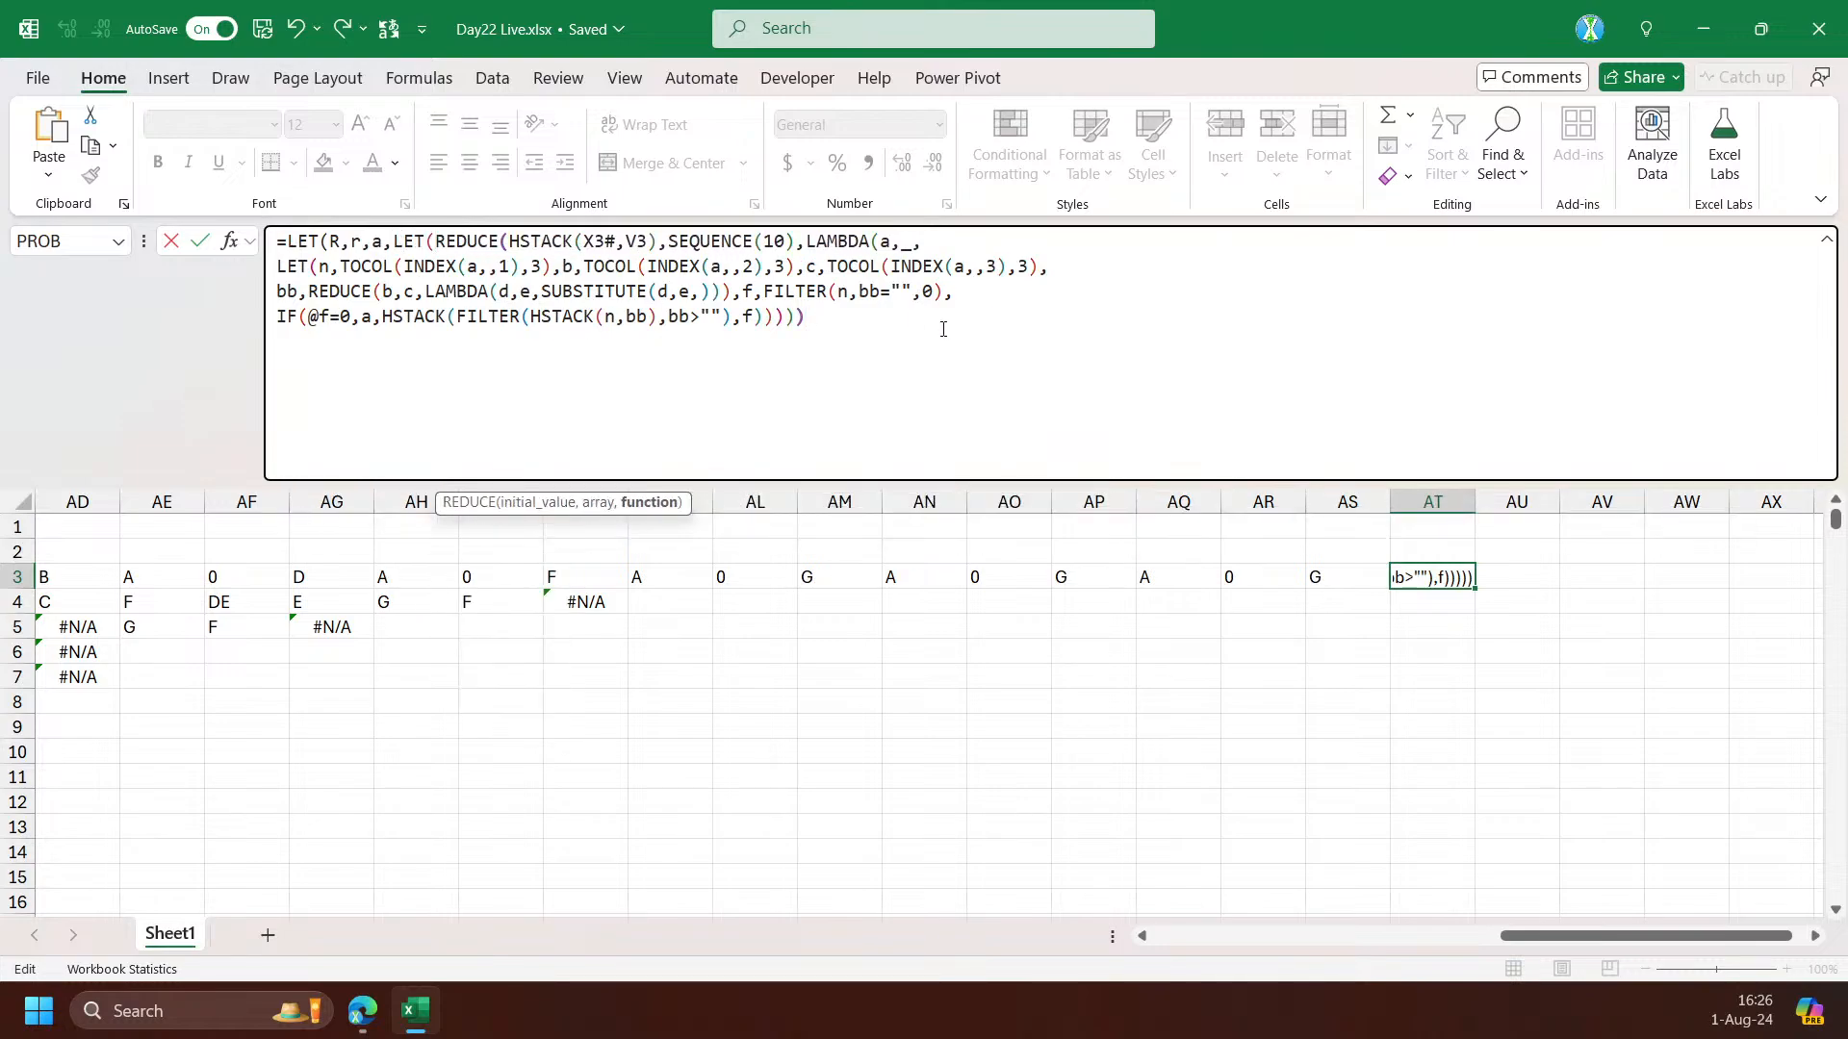
Add a closing parenthesis and comma at the end of the AT3 formula, and insert LAMBDA( before the r,a parameters of R
text()()
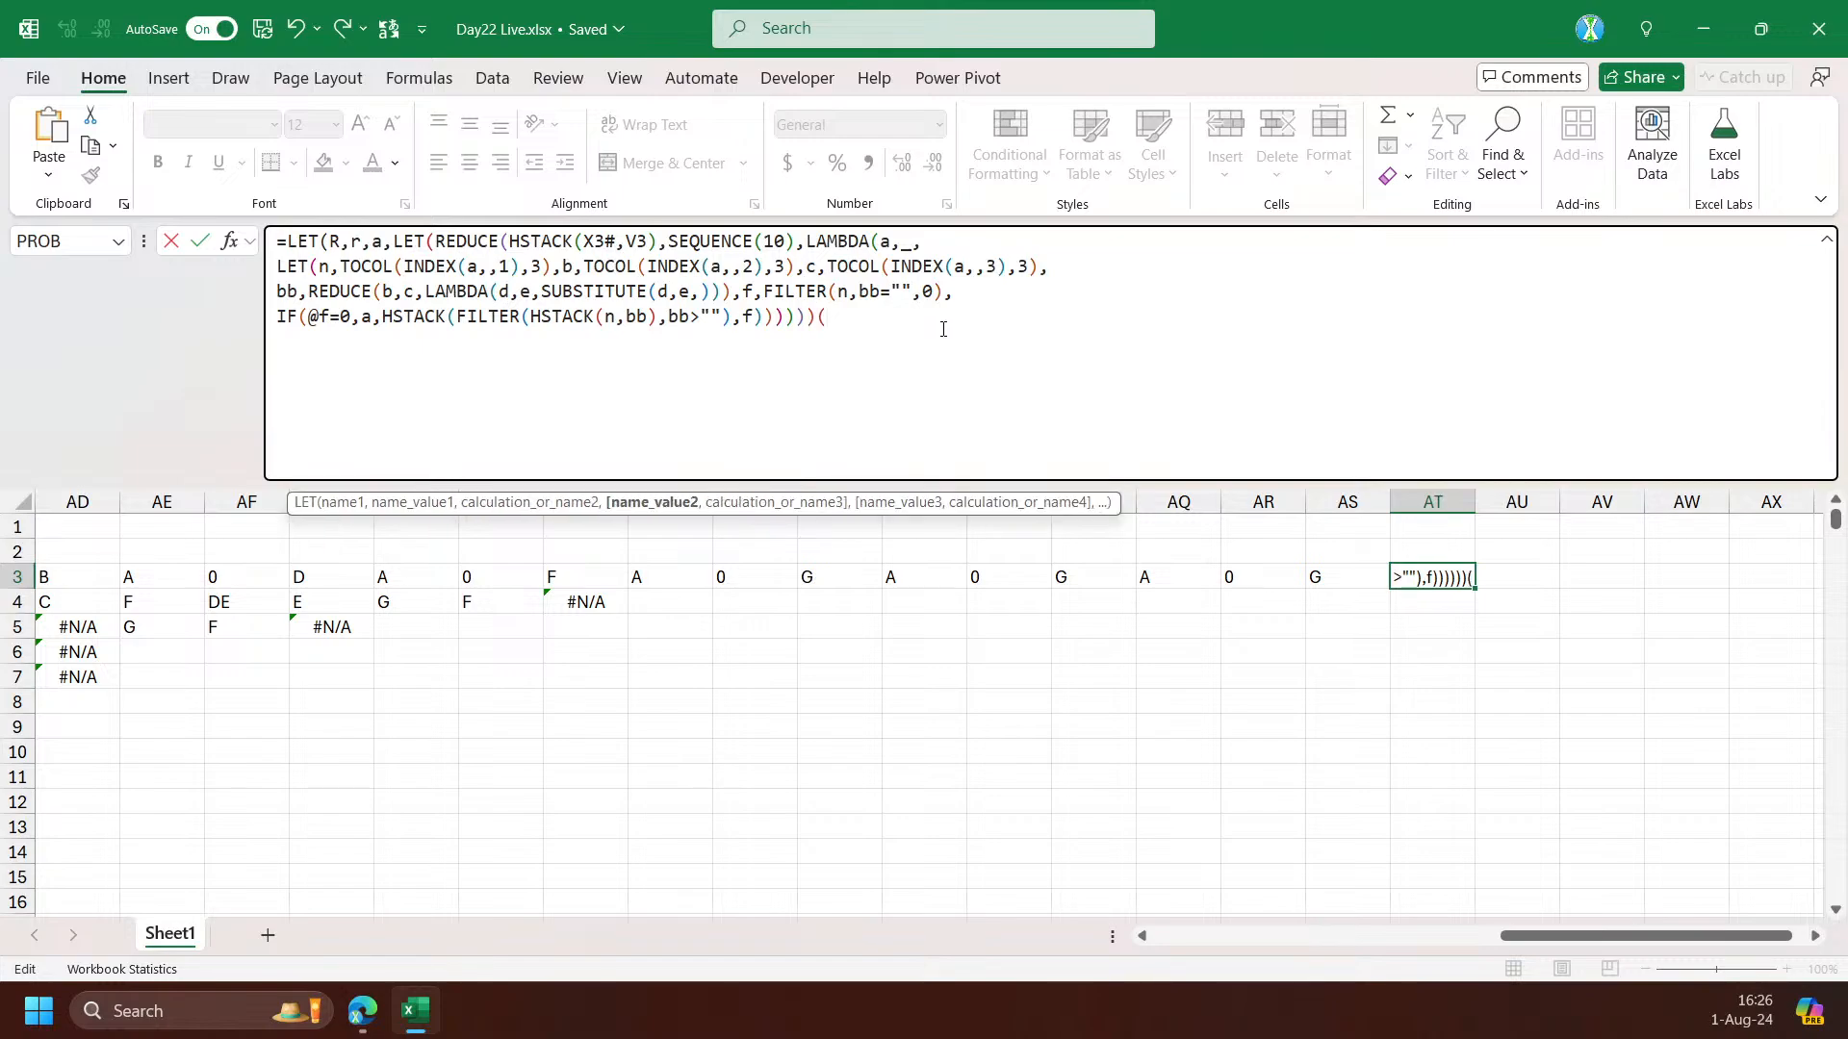
key(BackSpace)
text(,)
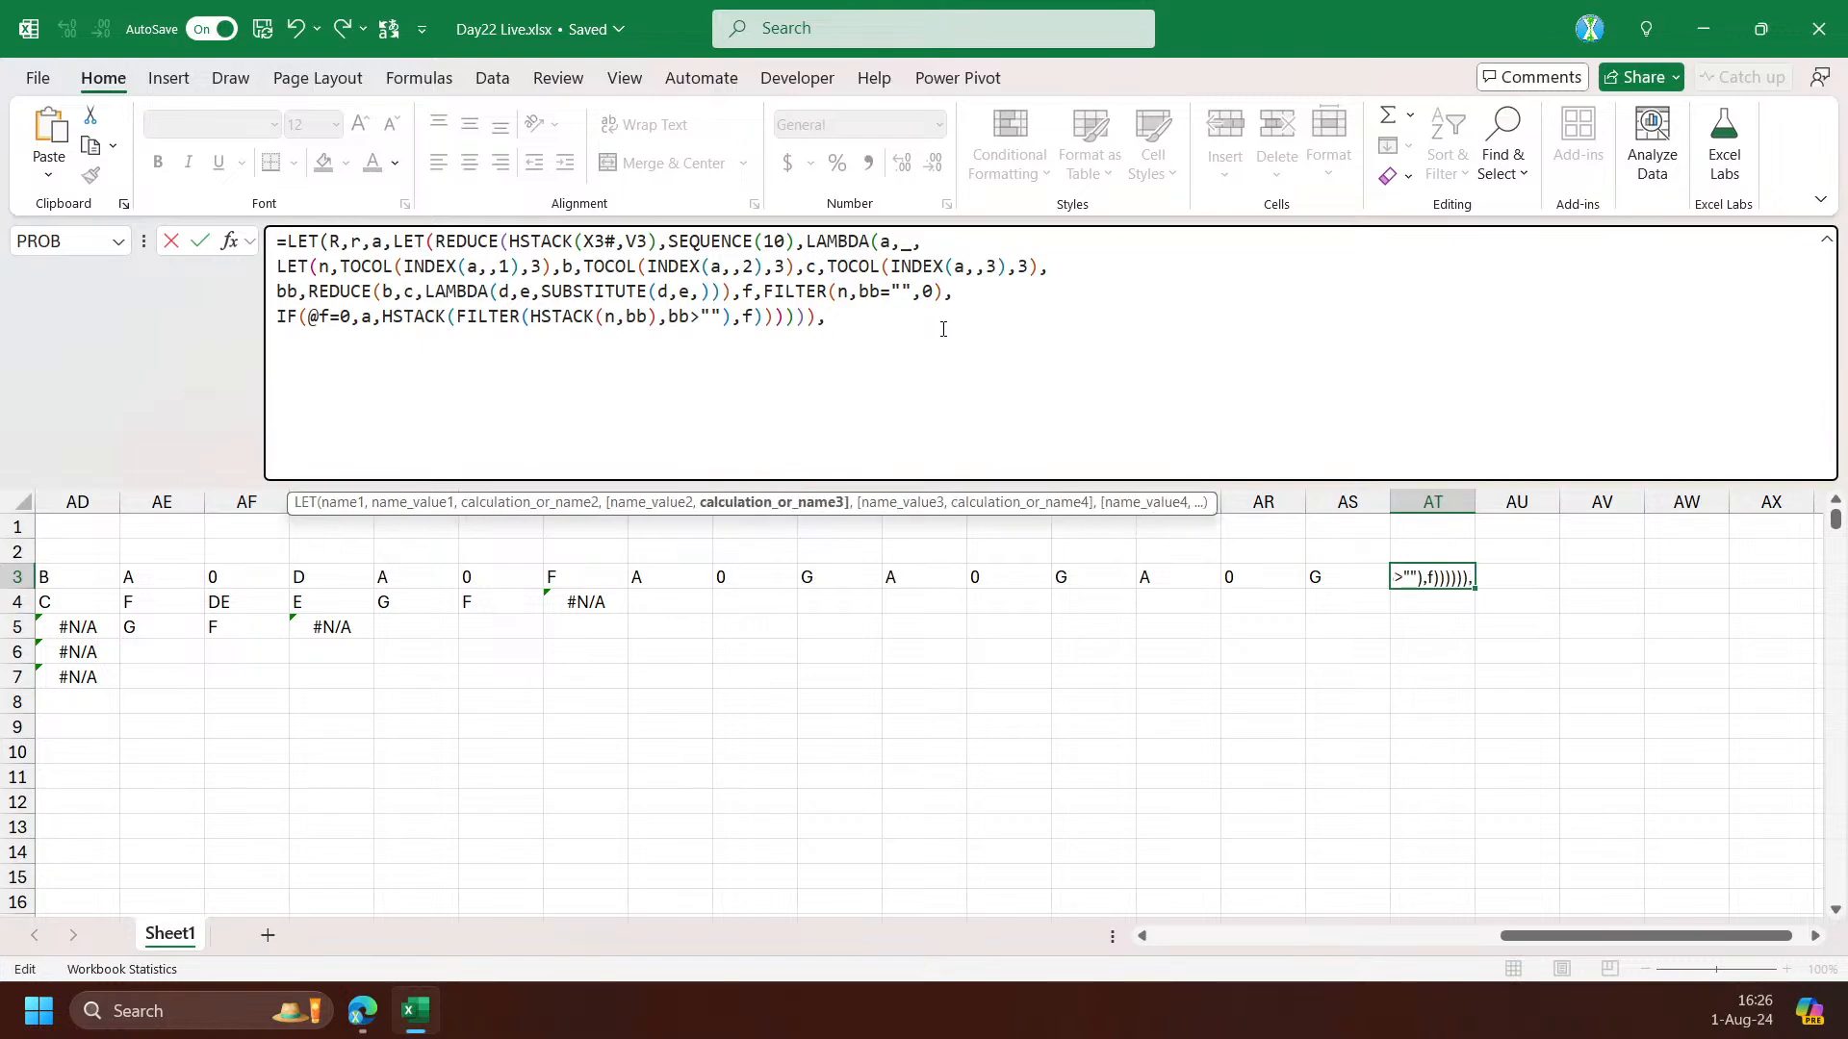
click(349, 240)
text(la)
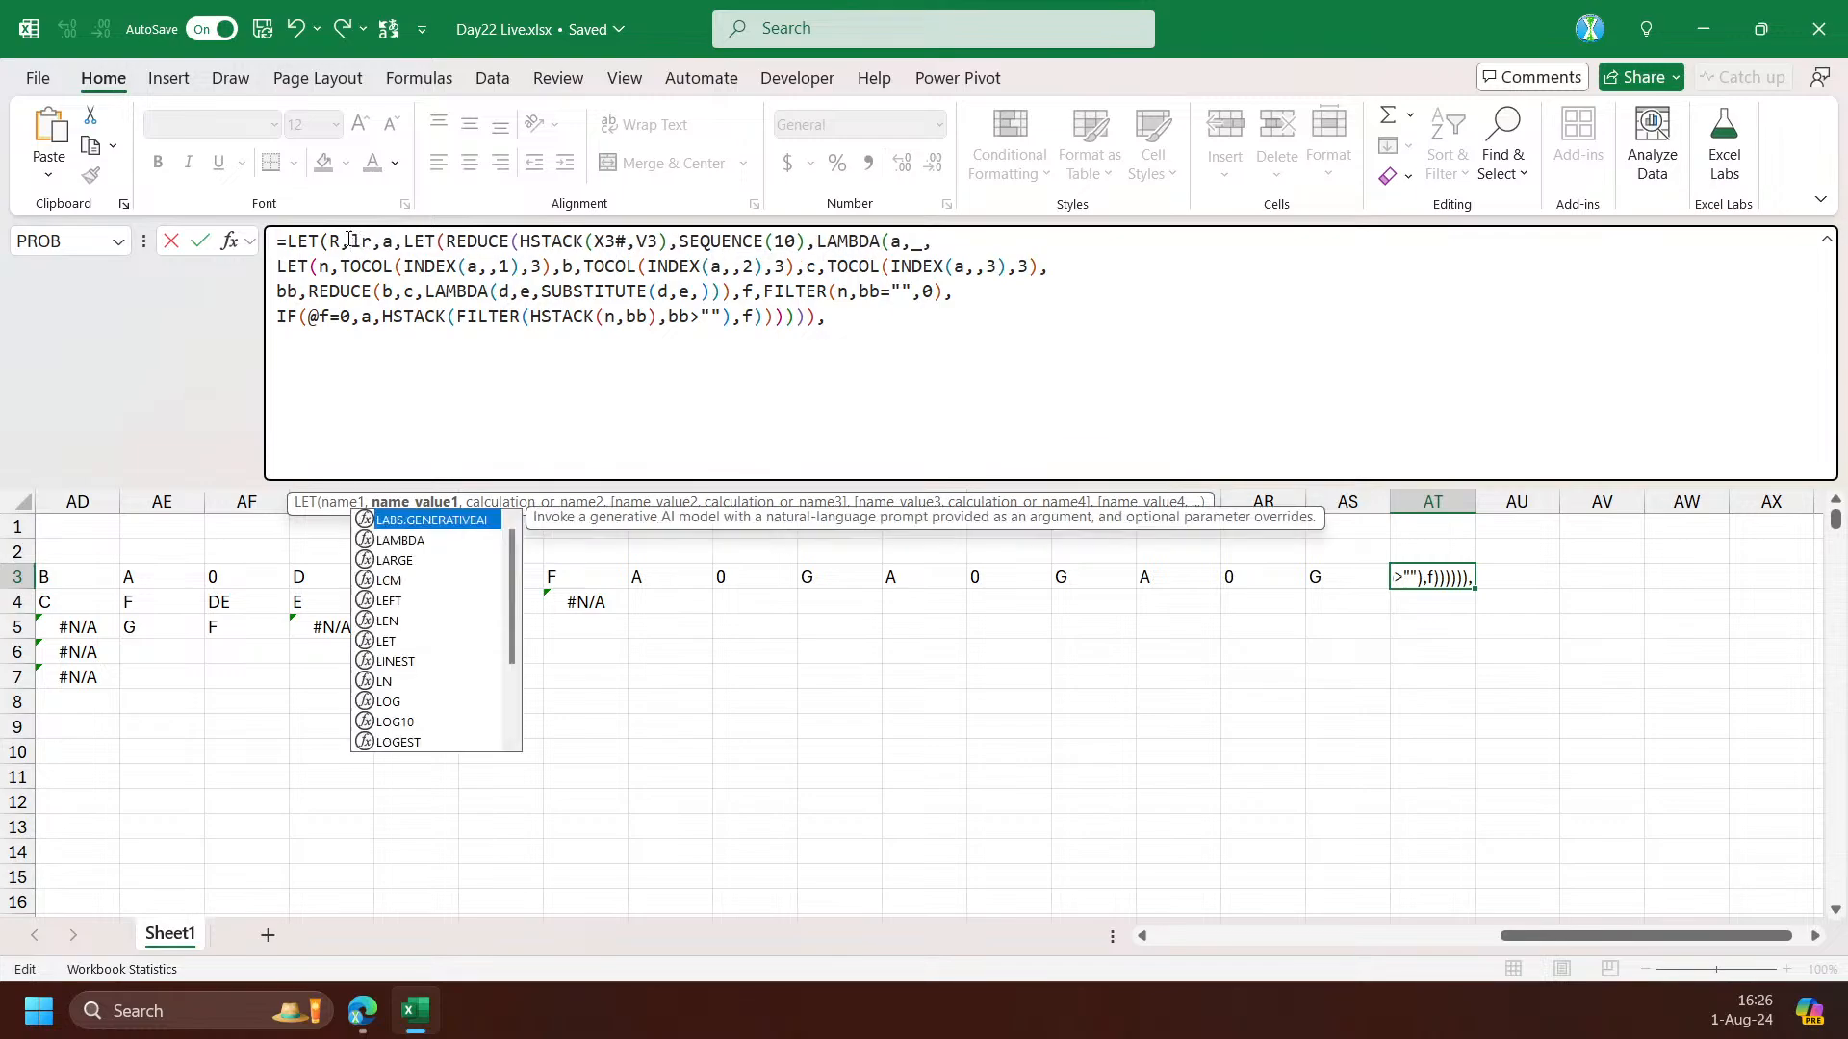
text(mb)
key(Tab)
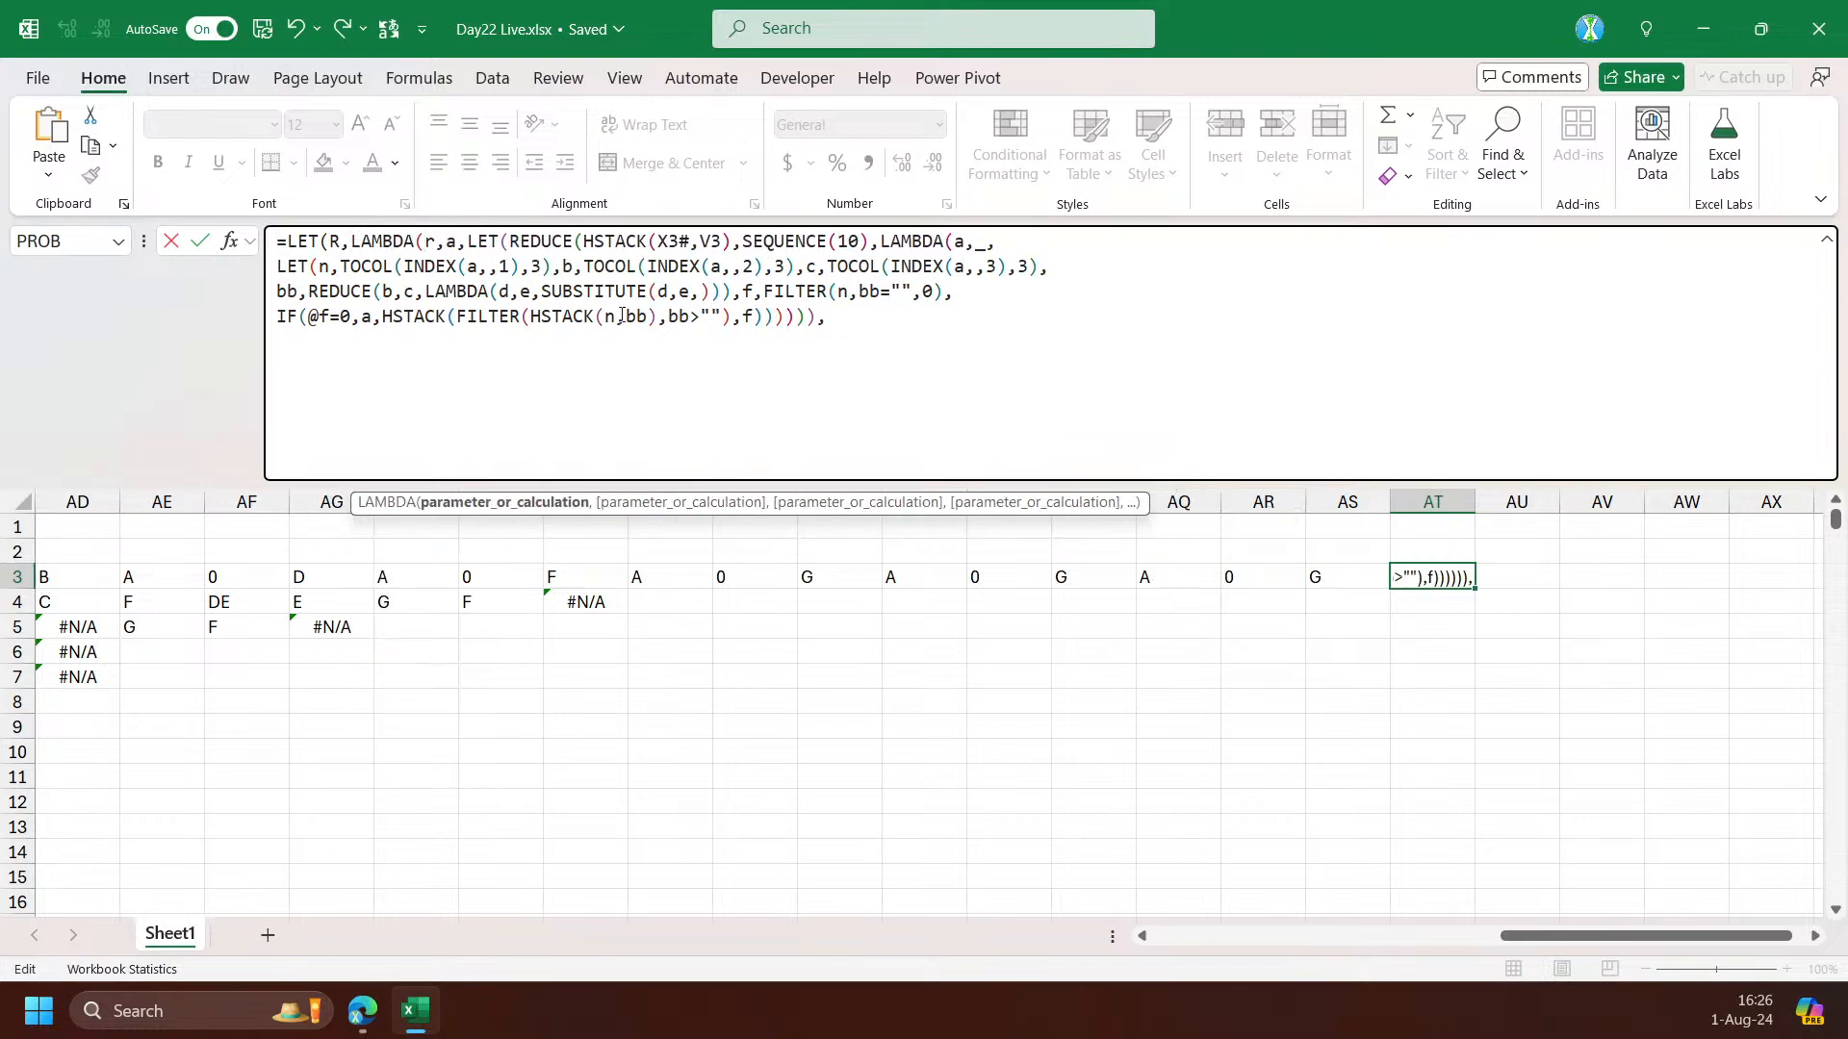
Close the R LAMBDA in the AT3 formula and append r(r,HSTACK(X3#,V3))) as the final calculation
key(Right)
key(Right)
key(Right)
key(Right)
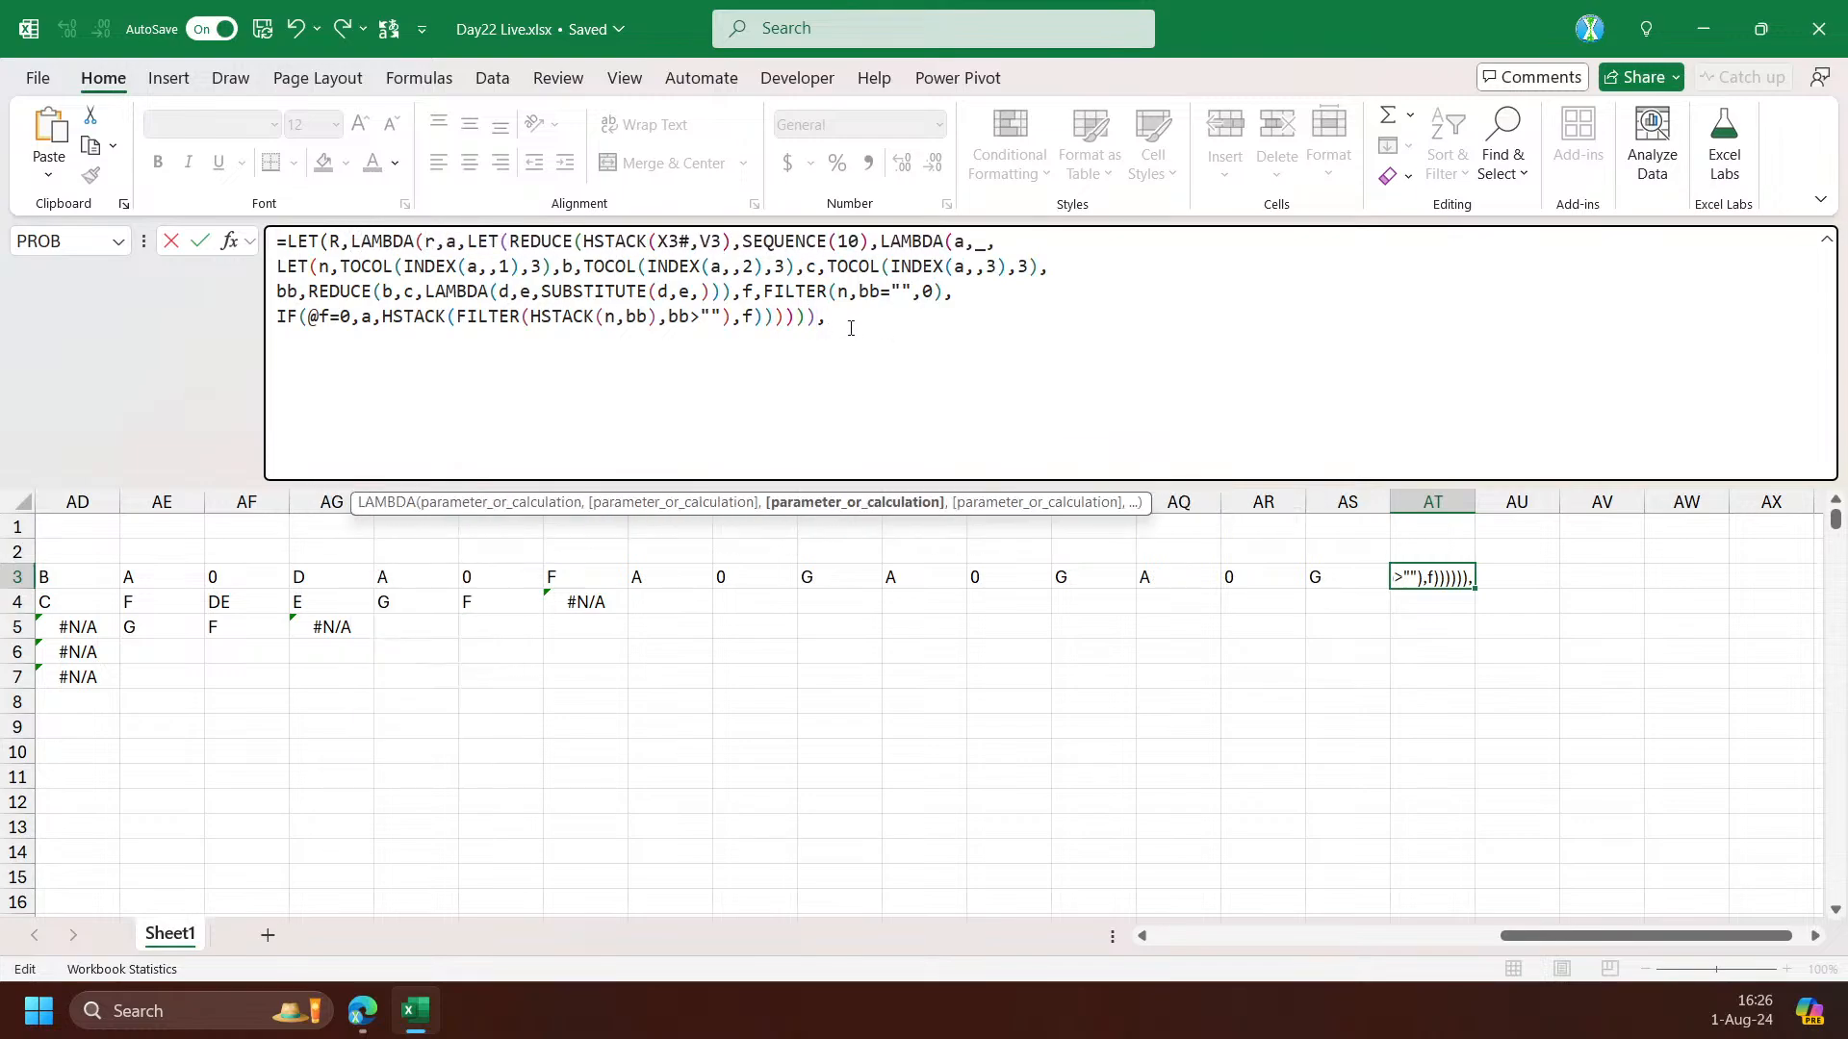
text())
key(Right)
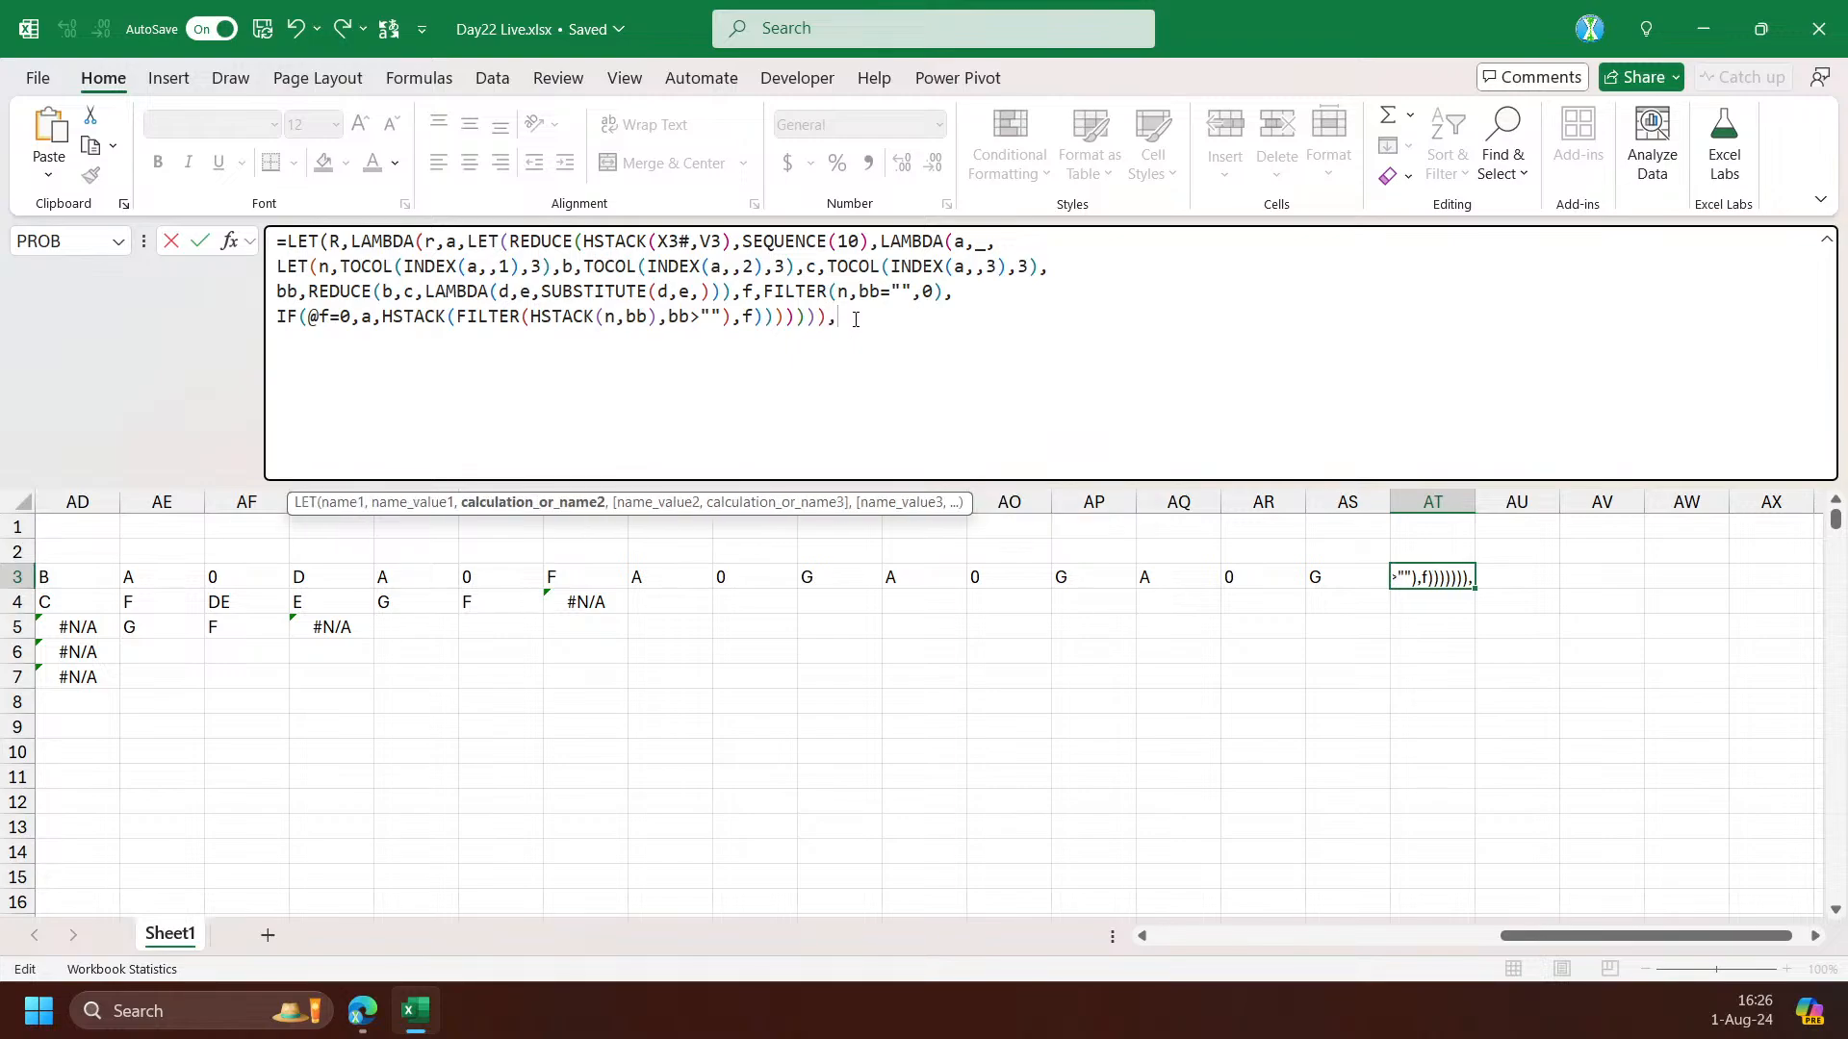
text(r(r,)
key(ctrl+v)
text())
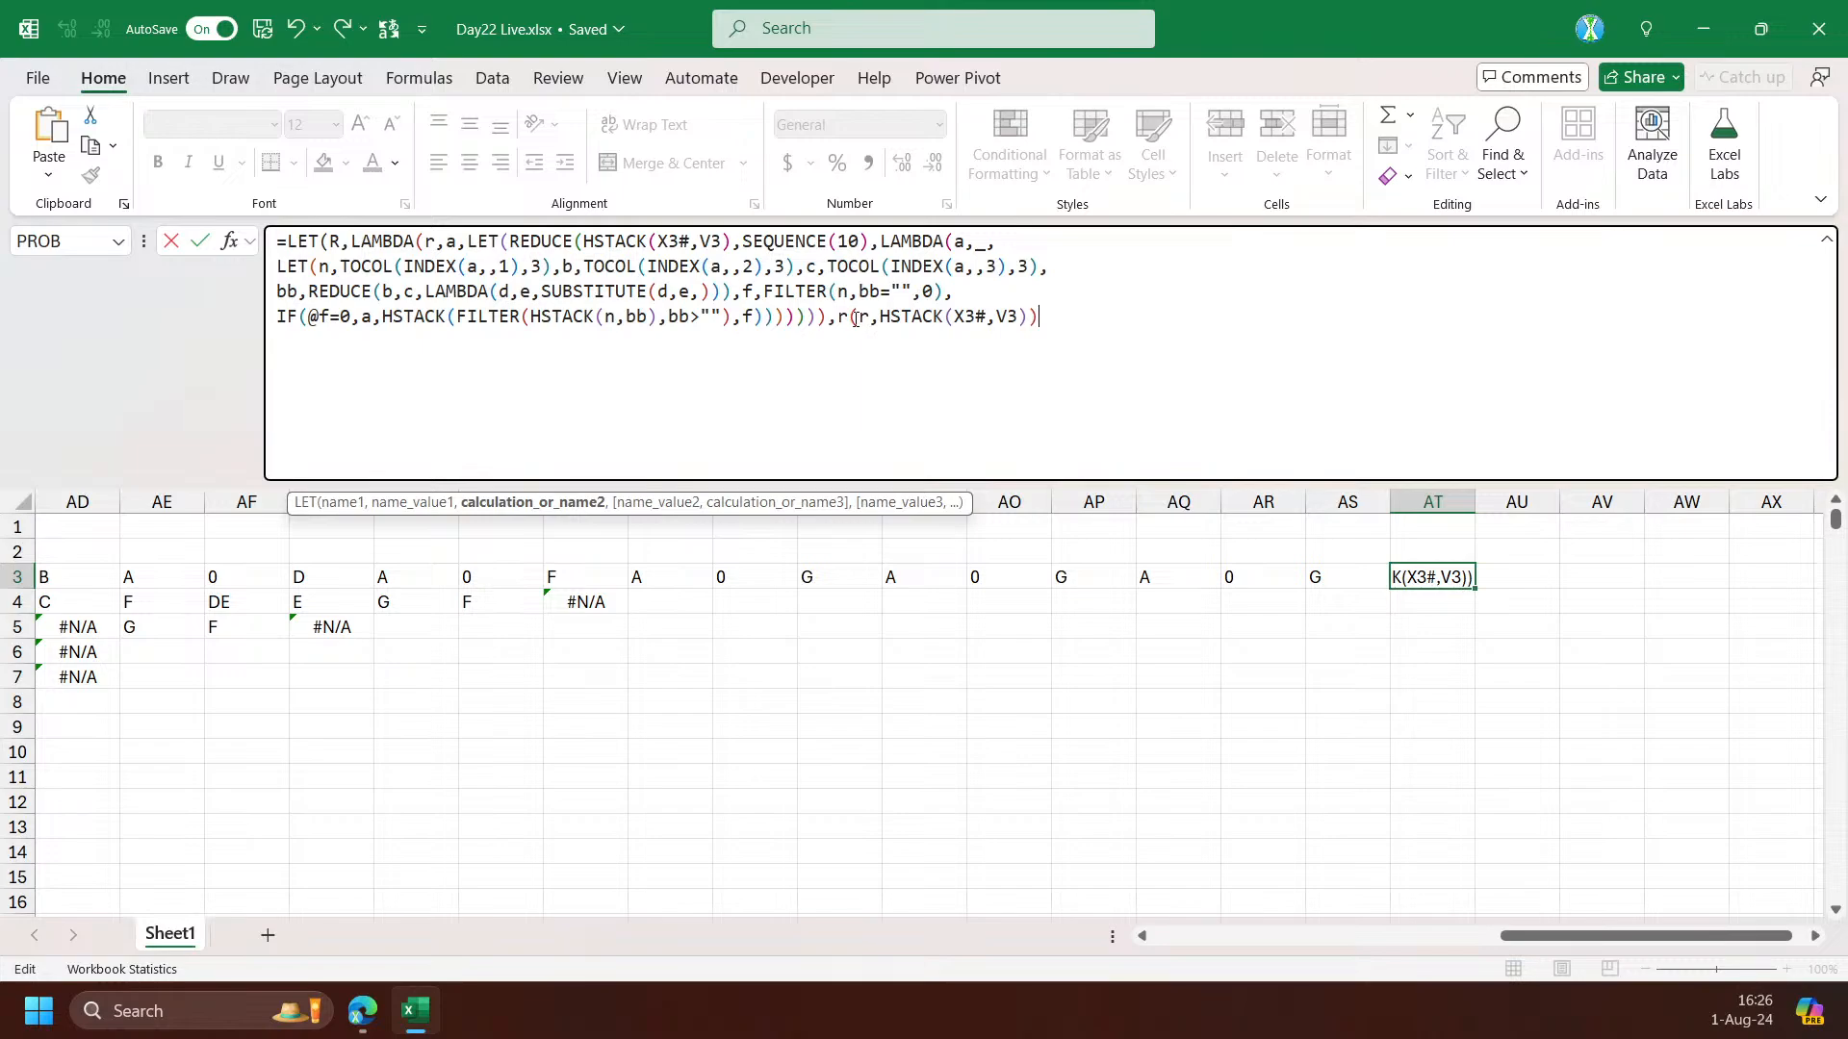
text())
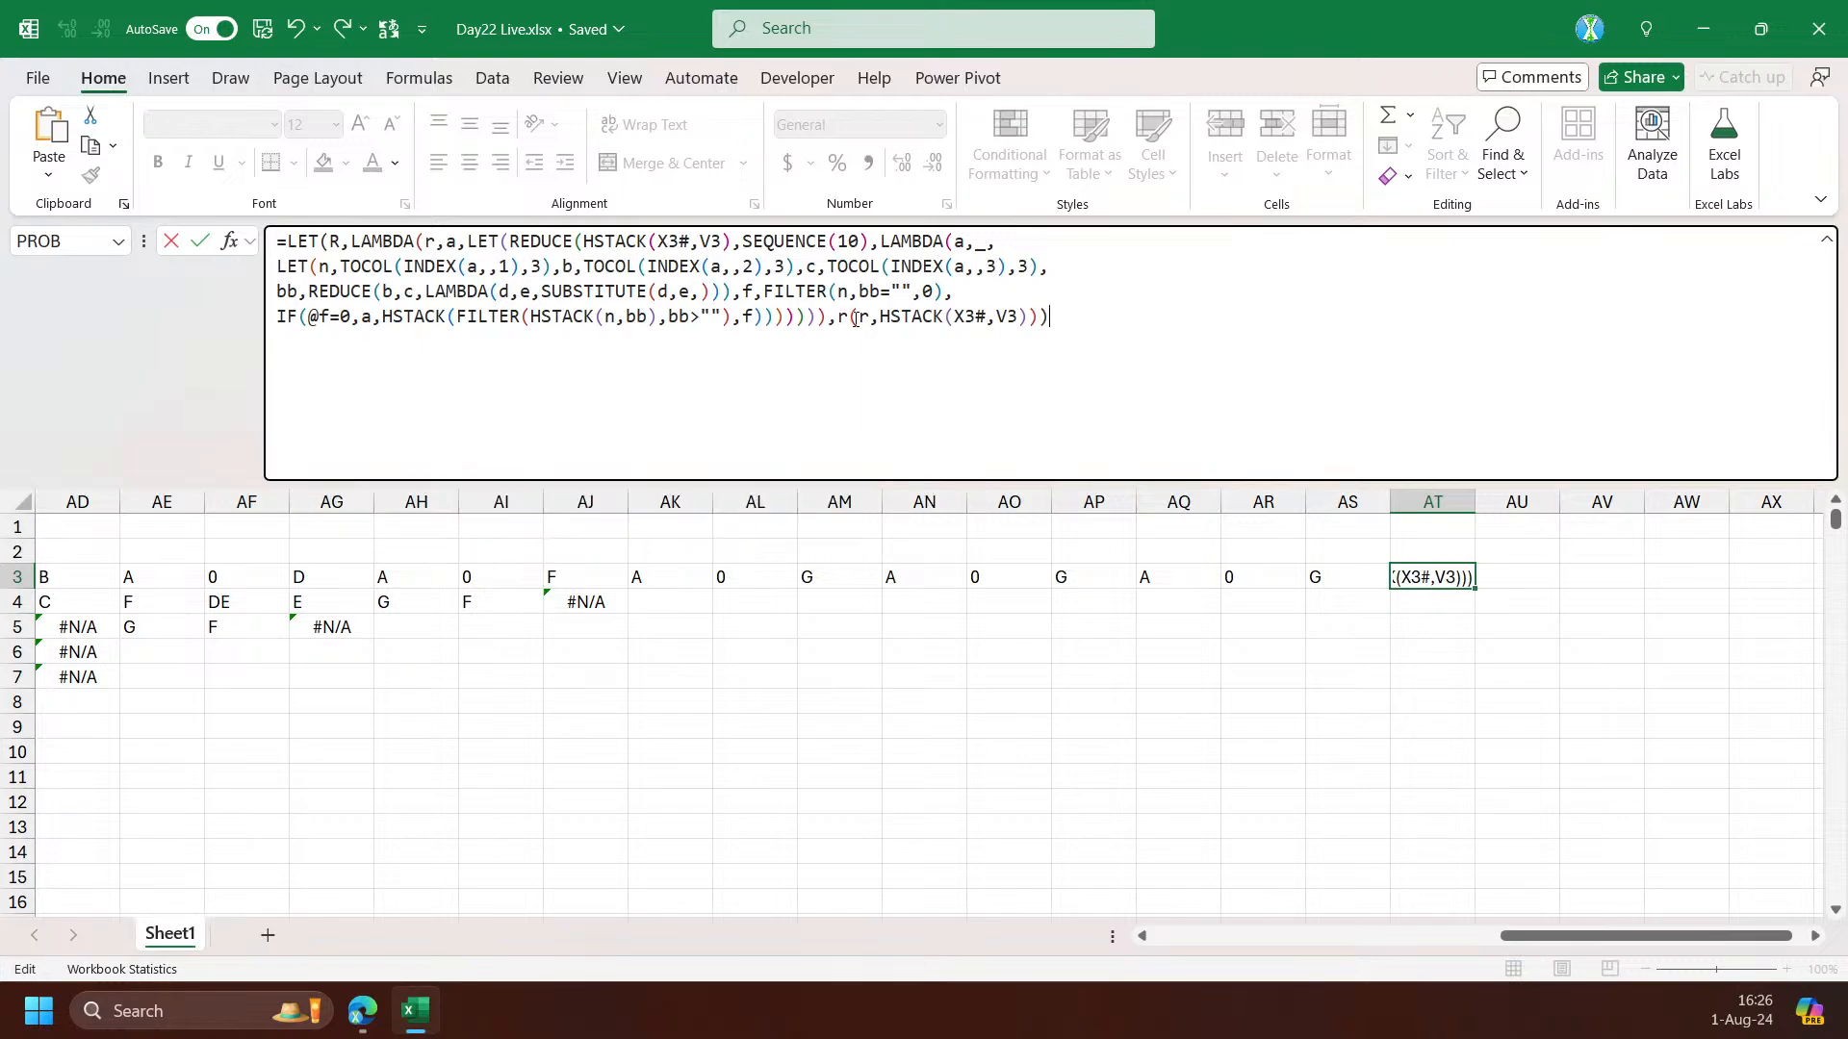
Remove REDUCE(HSTACK(X3#,V3),SEQUENCE(10),LAMBDA(a,_, from the AT3 formula, along with two of its closing parentheses
click(528, 242)
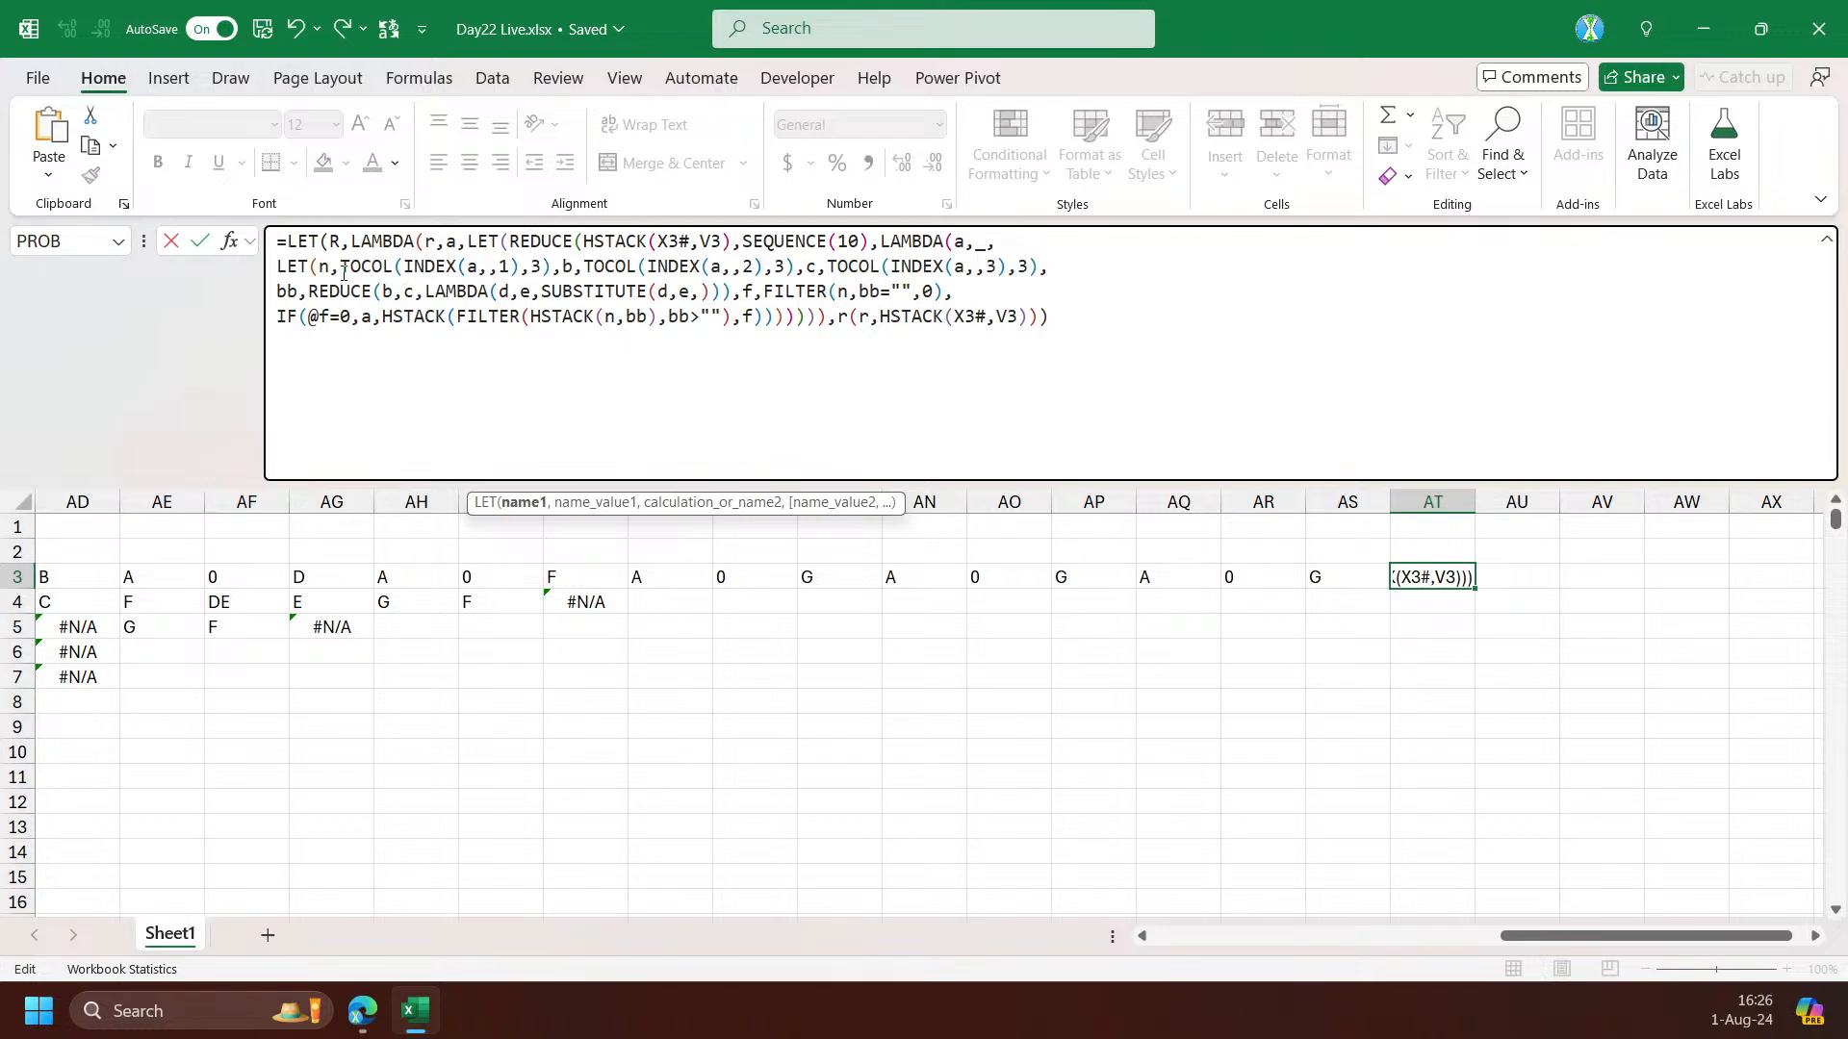
drag(1018, 240, 511, 245)
key(BackSpace)
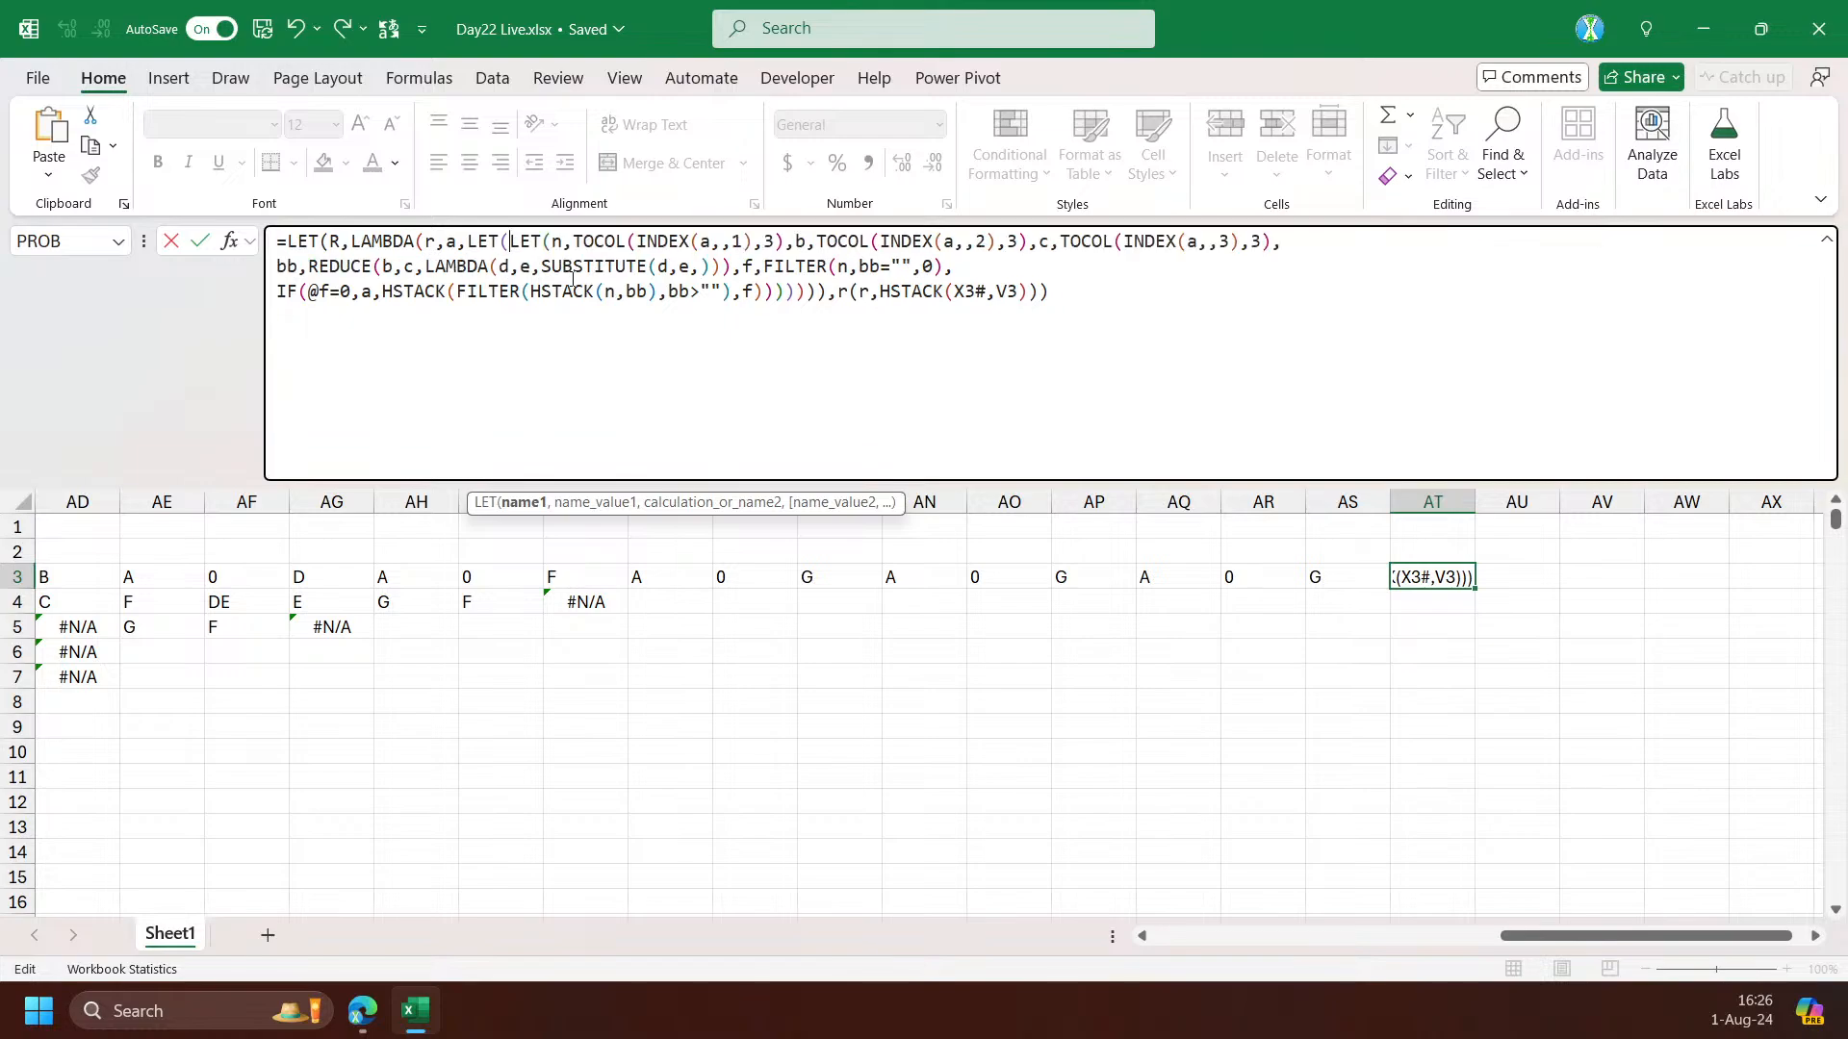
click(1096, 291)
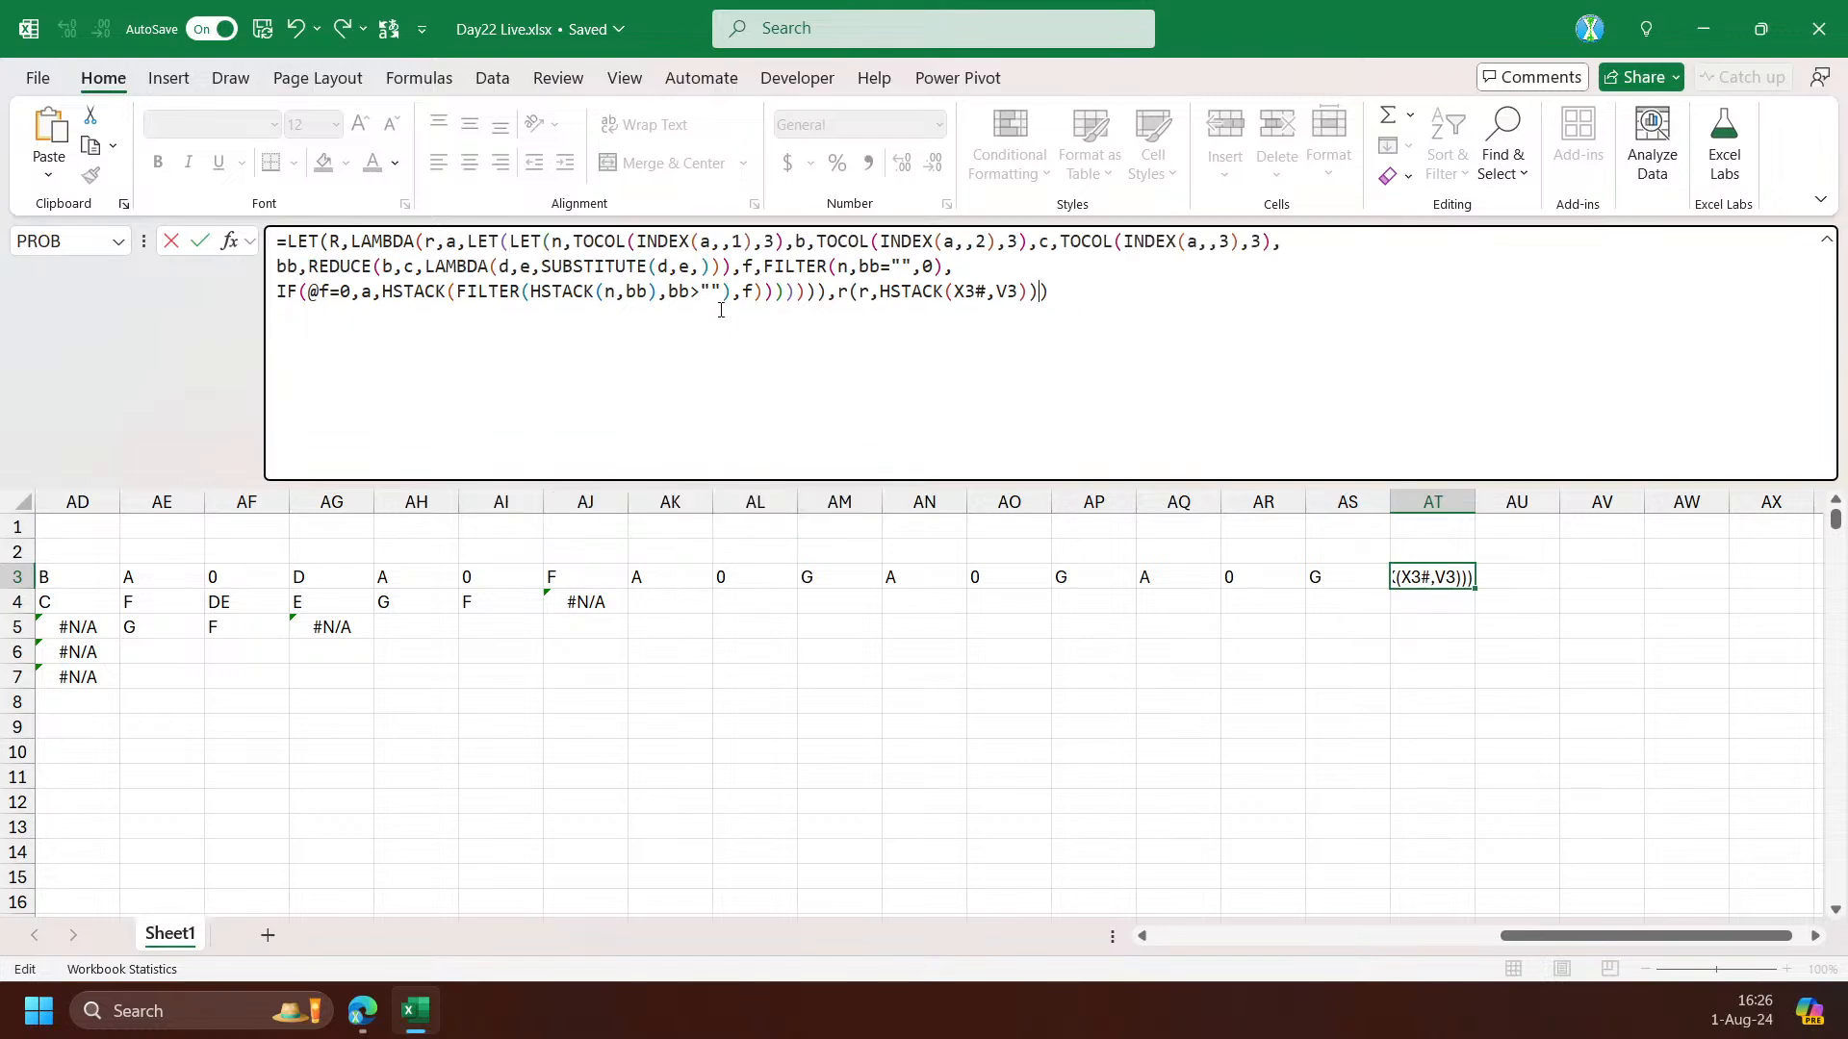
click(821, 293)
key(BackSpace)
key(BackSpace)
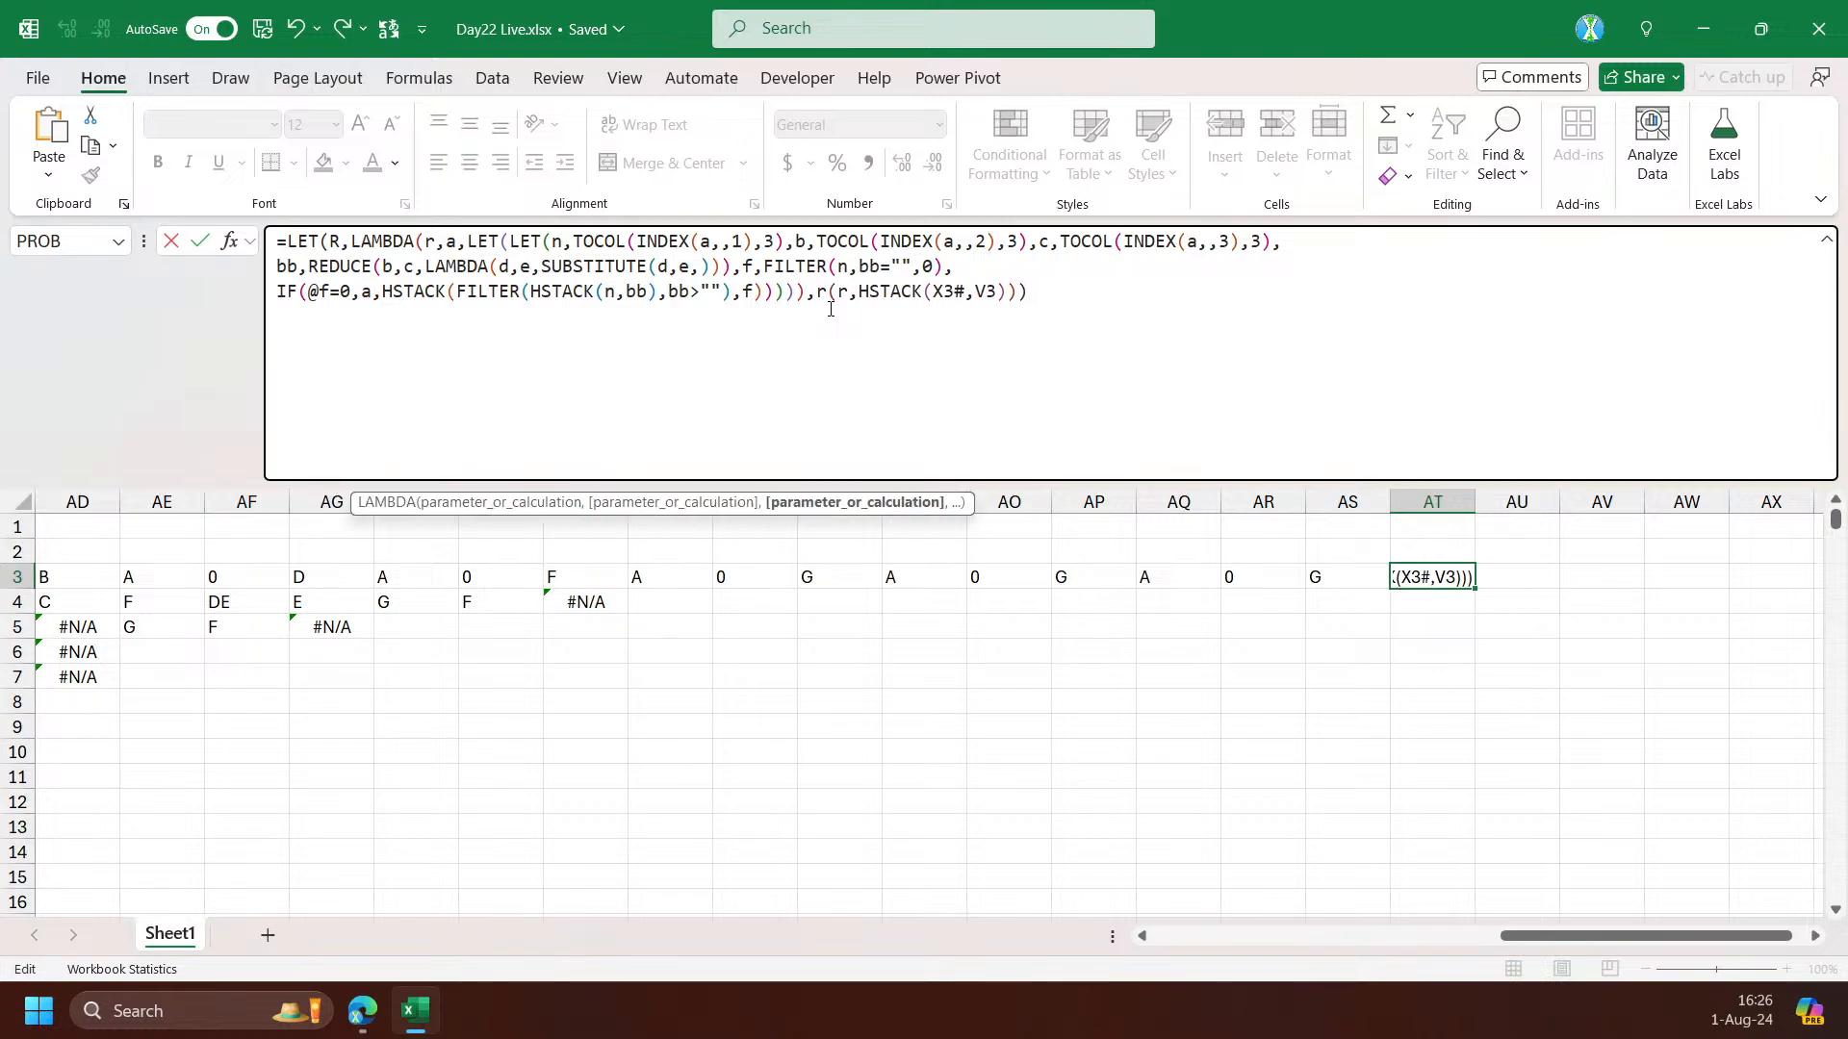
Put the r(r,HSTACK(X3#,V3)) call on its own line and delete the duplicate LET( after the r,a parameters
click(820, 293)
key(alt+Return)
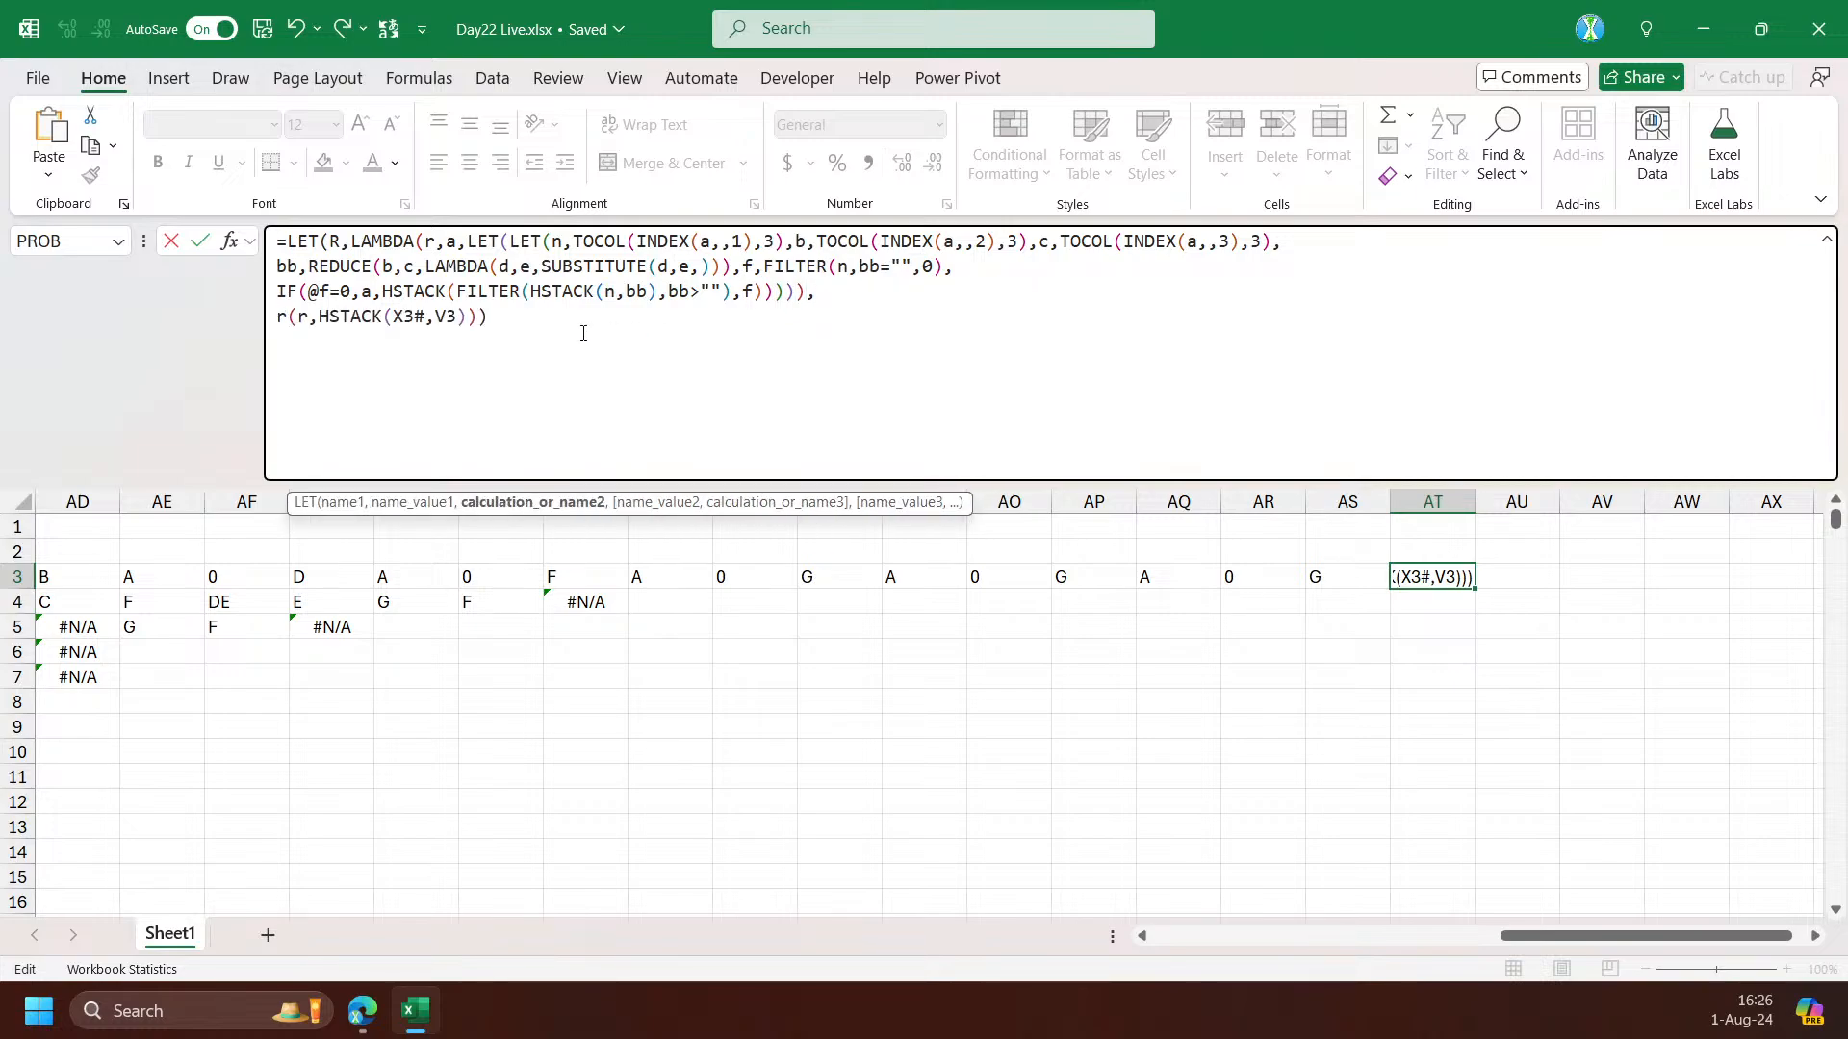
key(BackSpace)
key(Return)
key(Return)
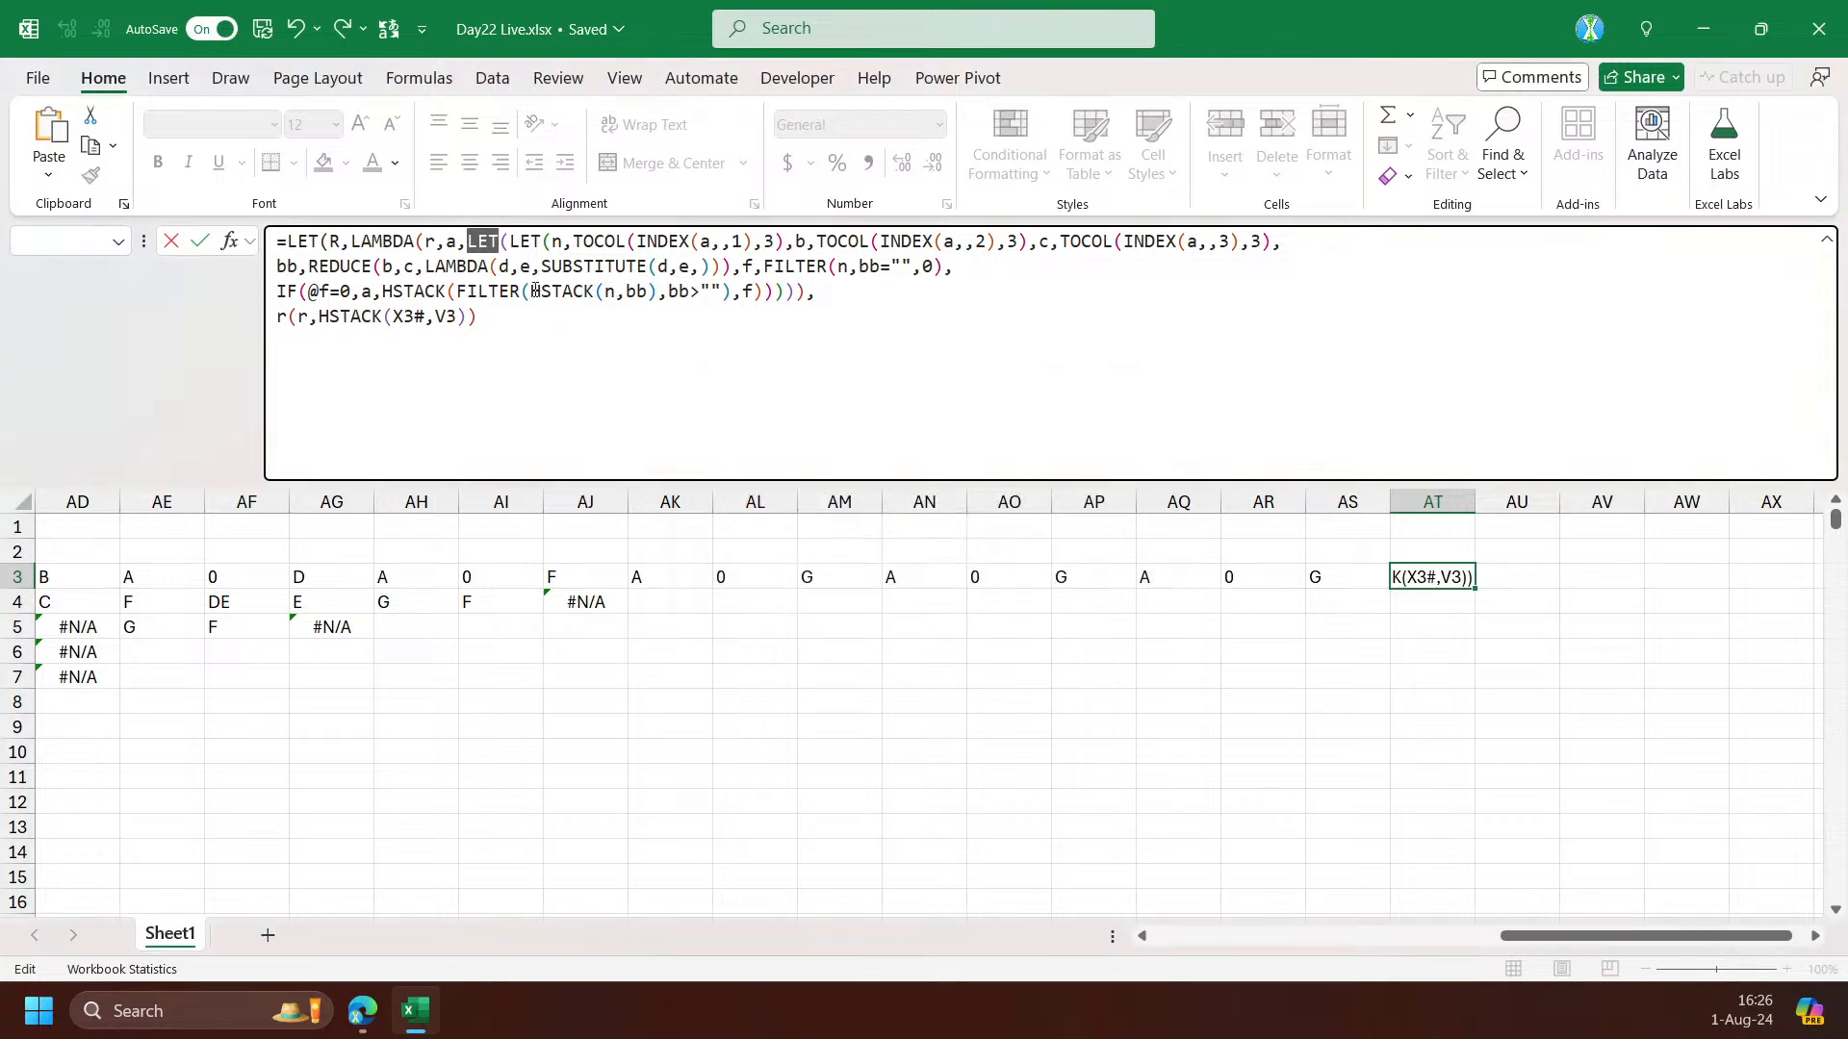
key(Delete)
key(Delete)
key(Return)
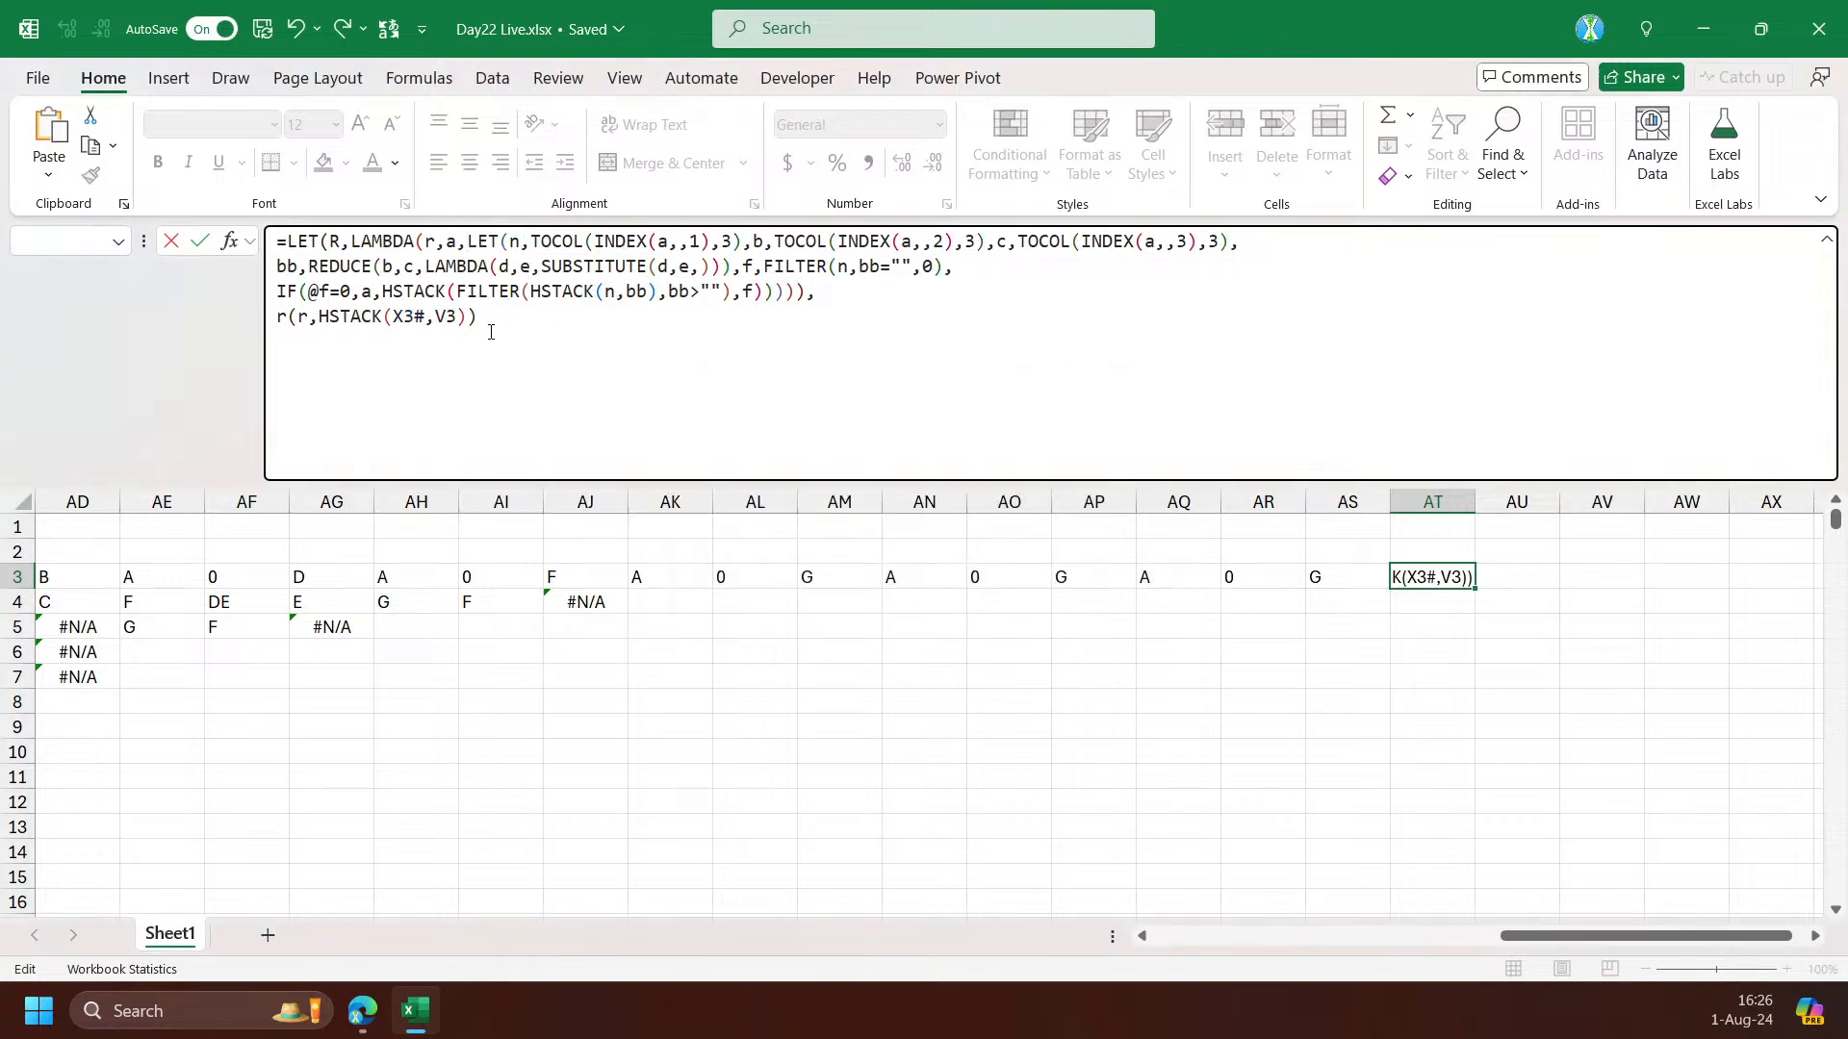
Remove the surplus parenthesis after the IF expression, close the outer LET at the end, and commit the AT3 formula
key(Return)
key(Return)
key(BackSpace)
key(Return)
key(Return)
key(Left)
key(Left)
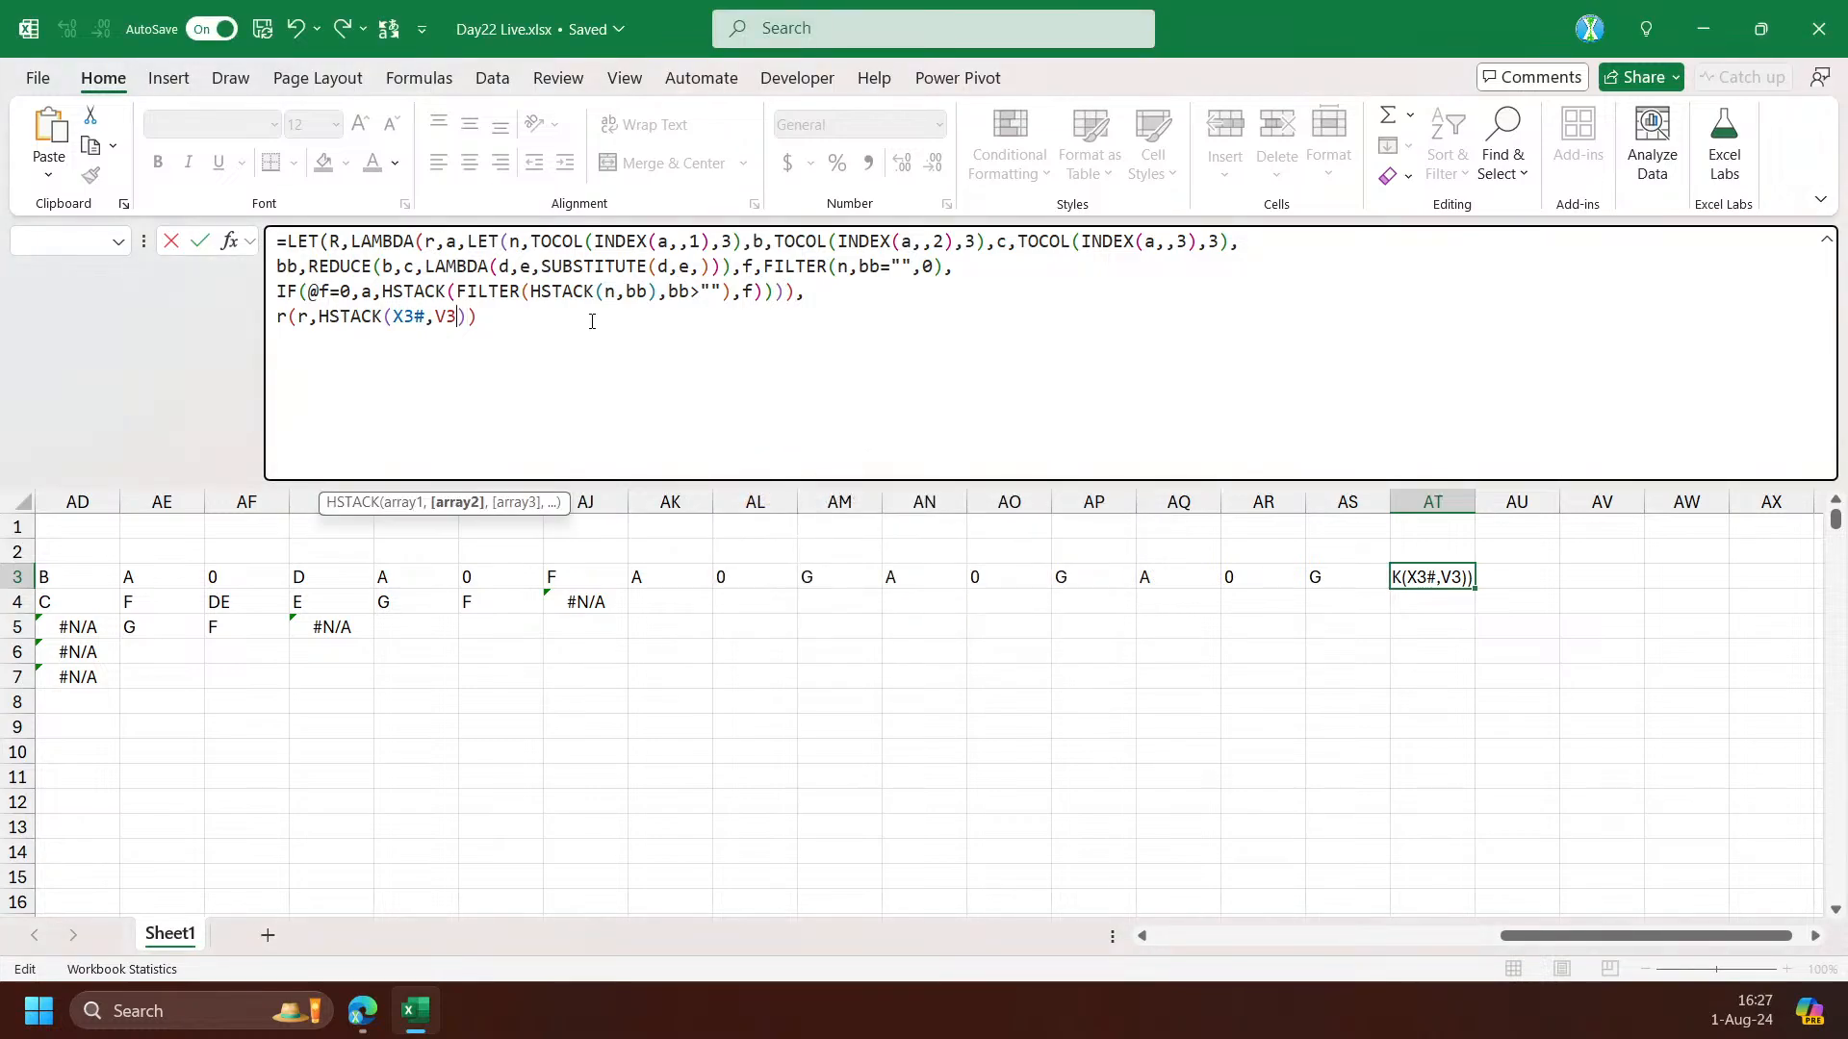
key(Right)
key(Right)
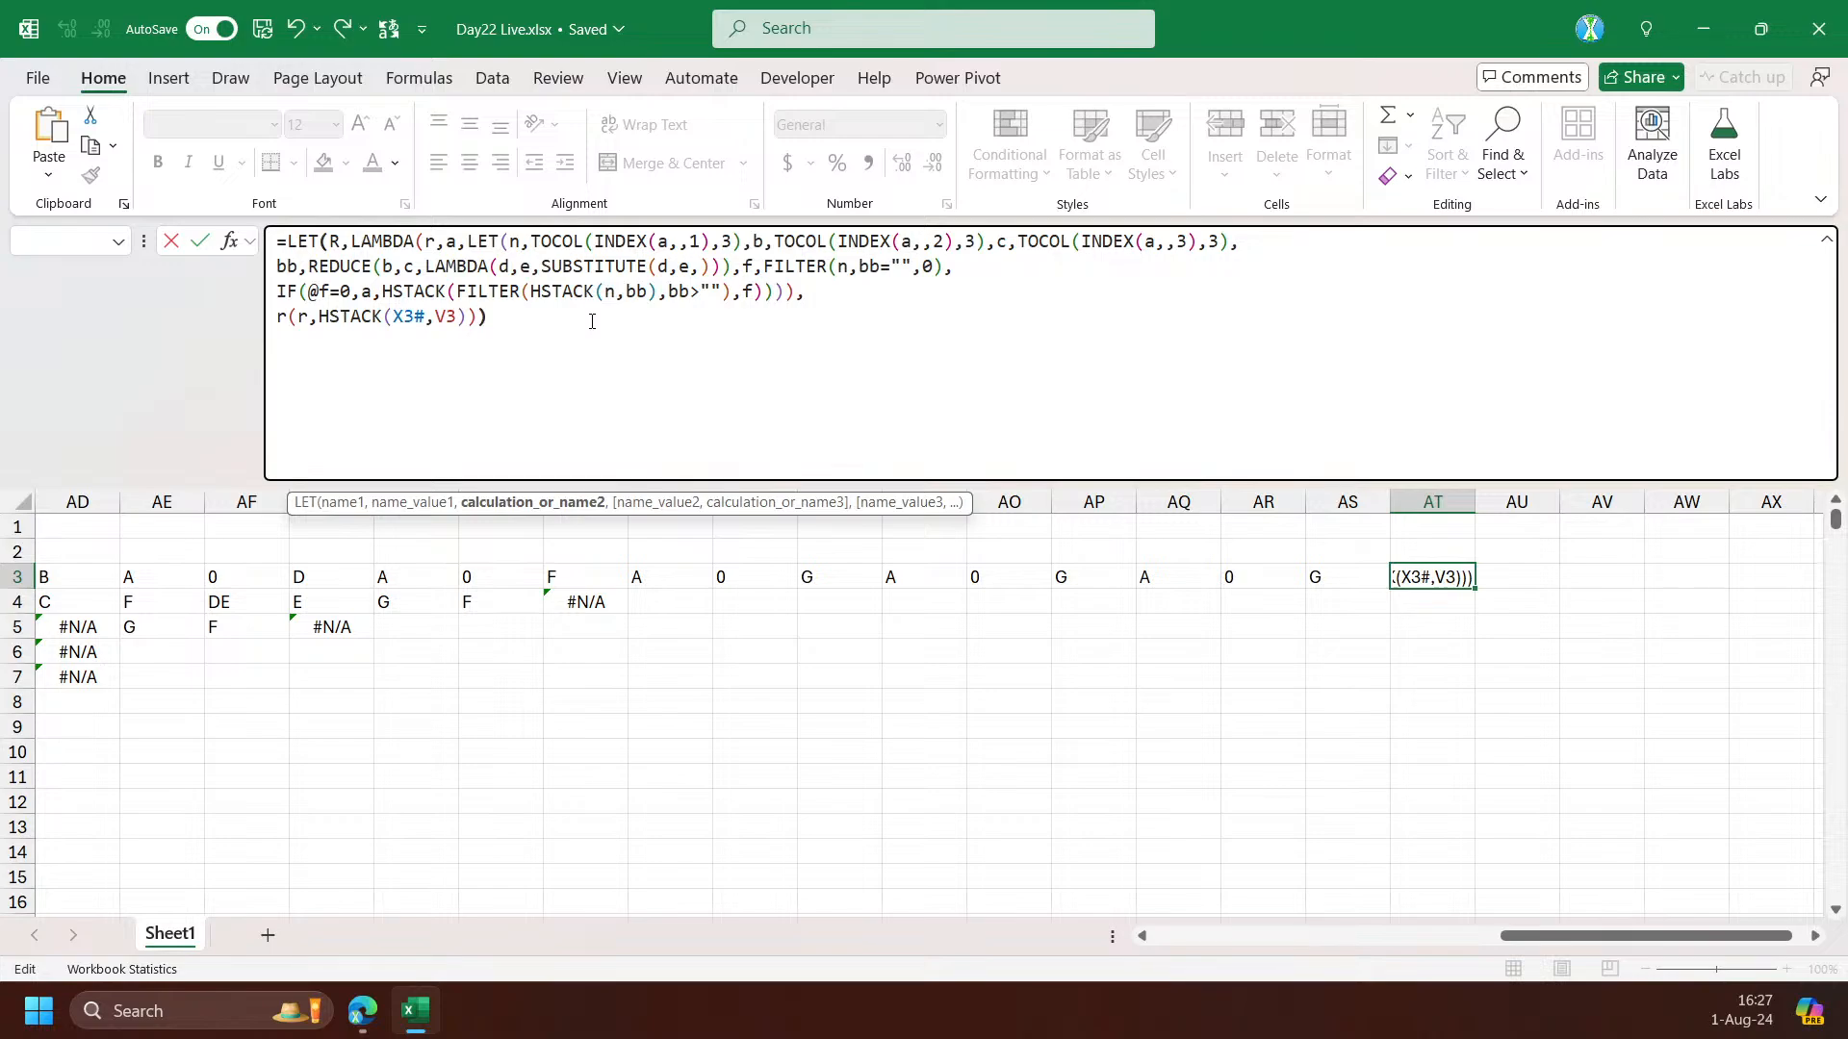
text())
key(ctrl+Return)
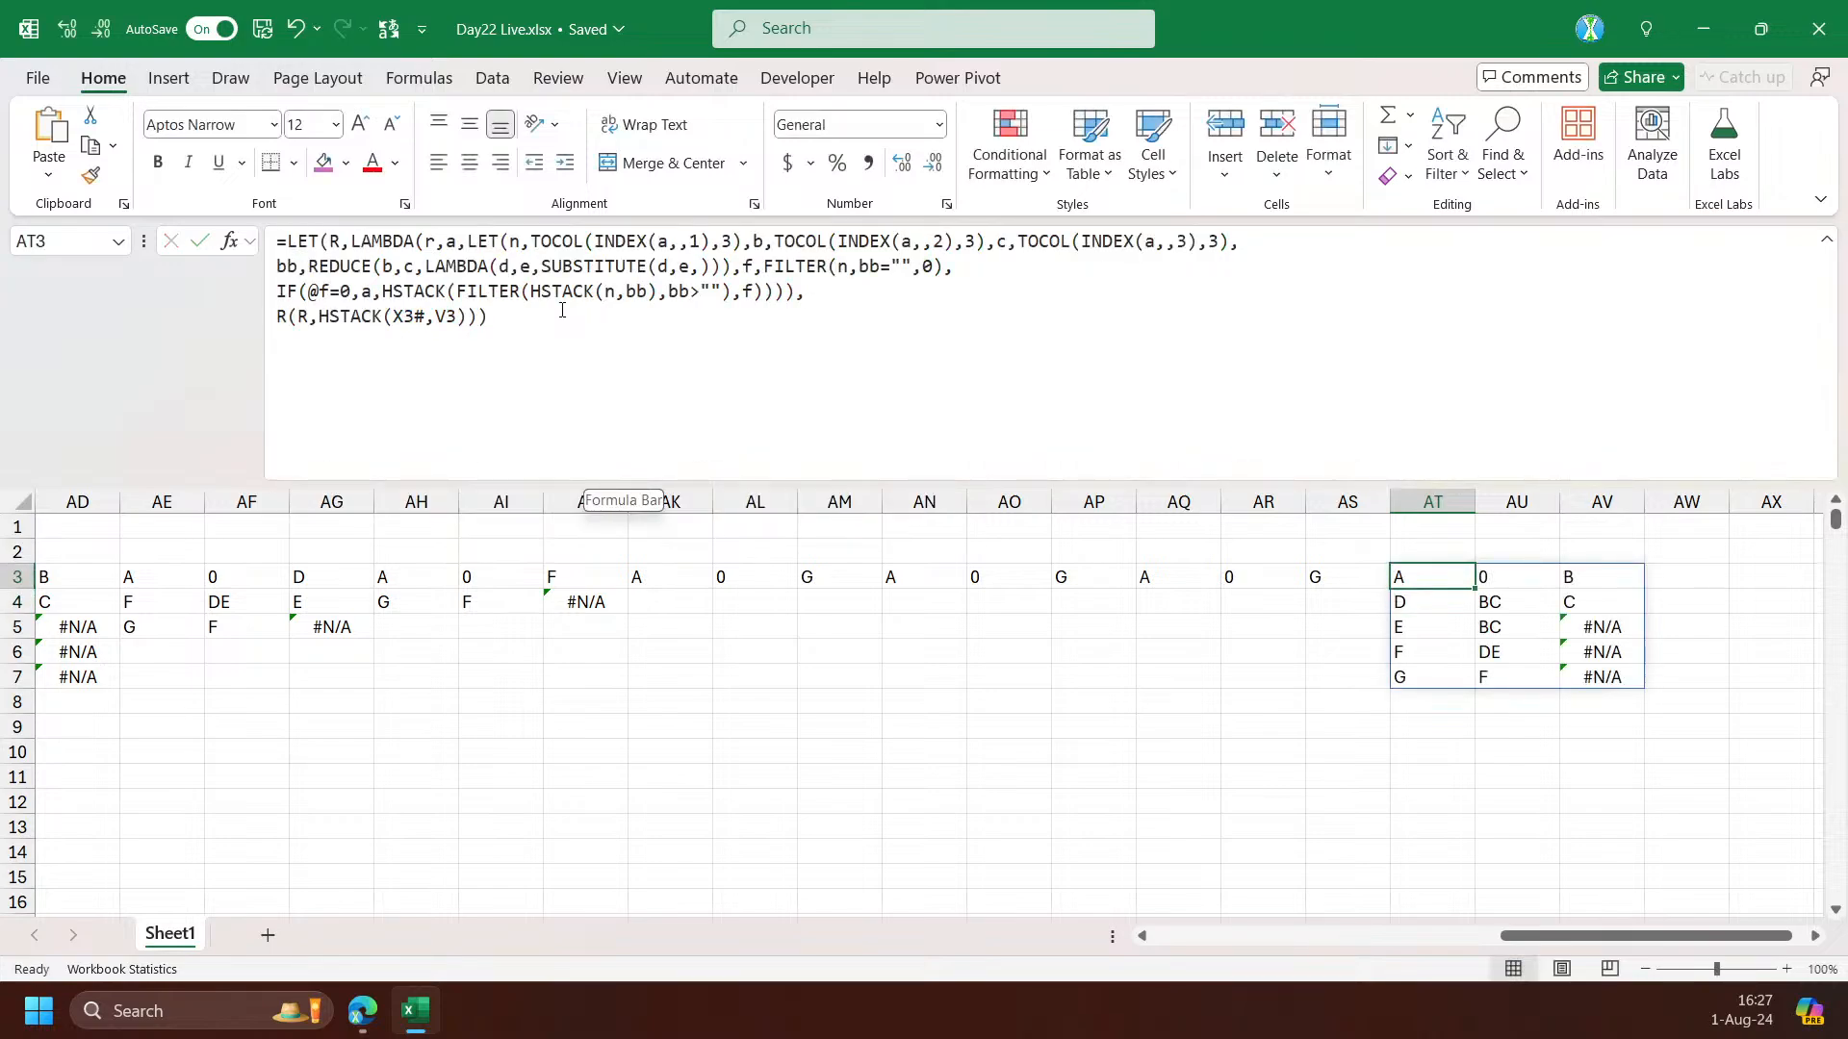
Make AT3 recursive by wrapping the IF's false-branch HSTACK in r(r, ) and commit the formula
click(597, 310)
click(524, 503)
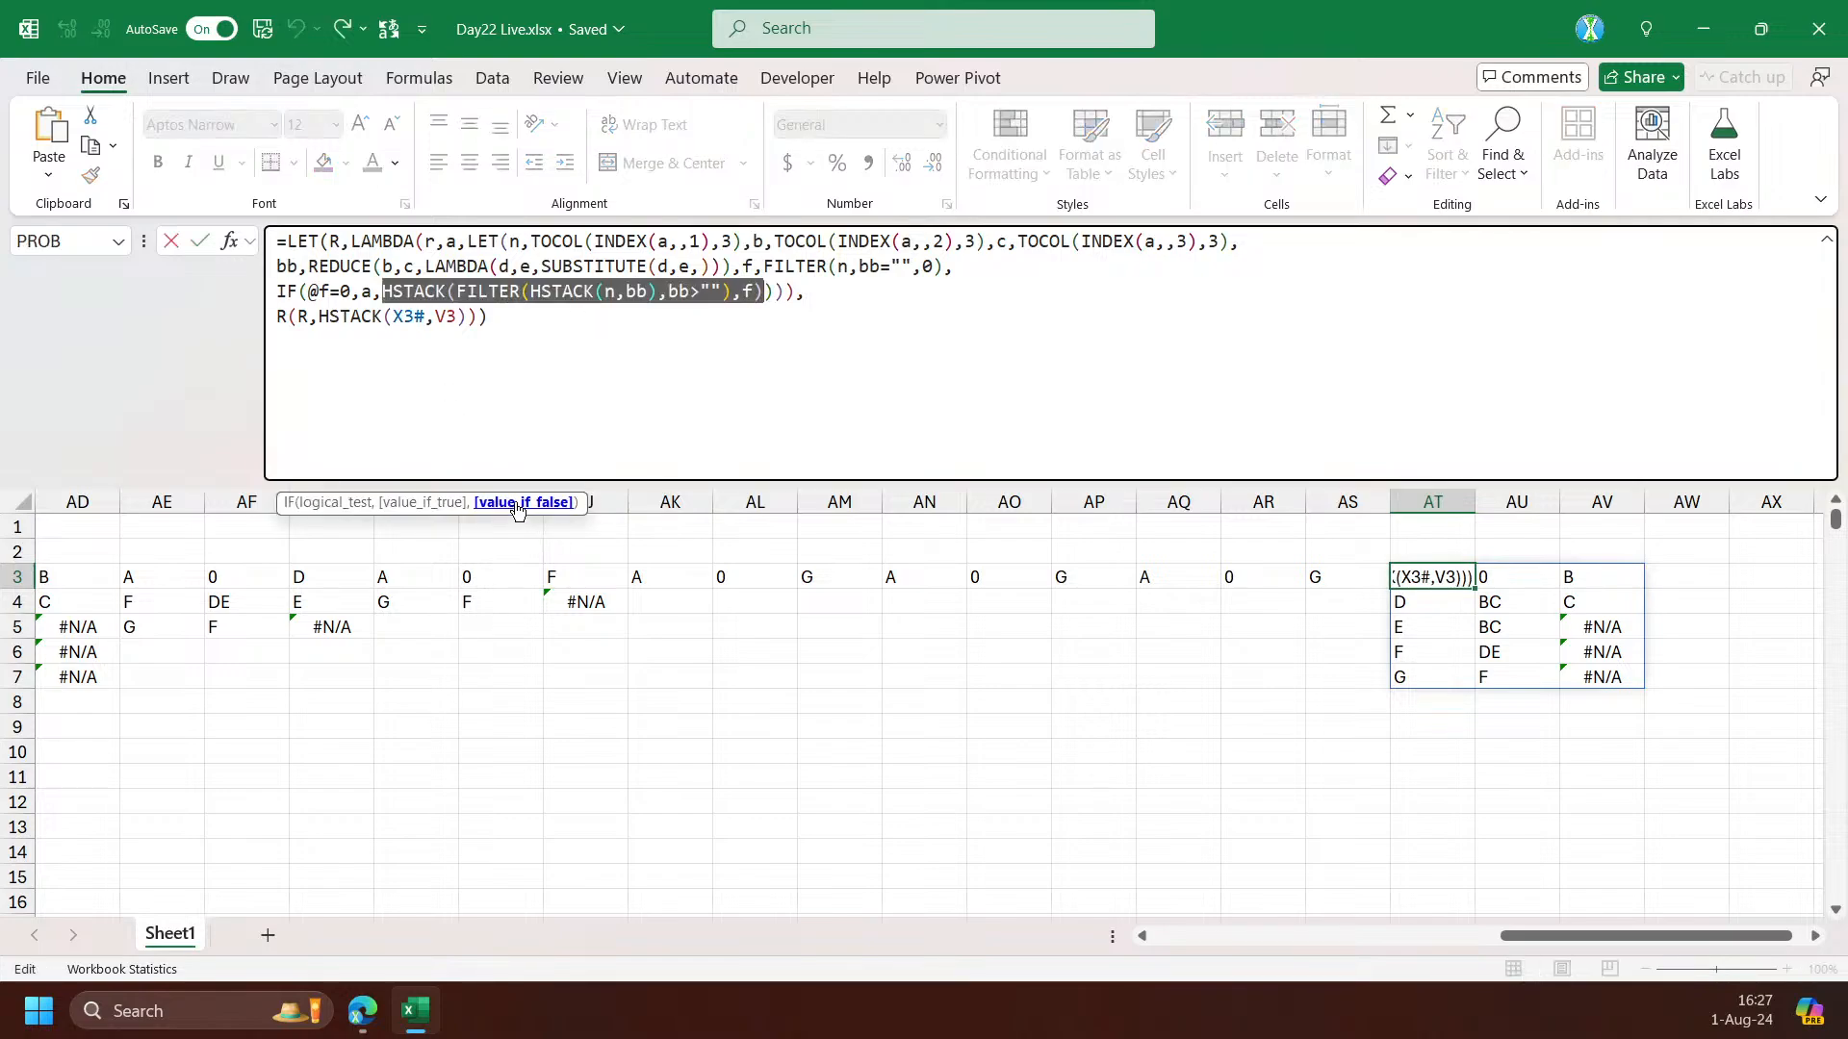
click(385, 293)
text(r(r,)
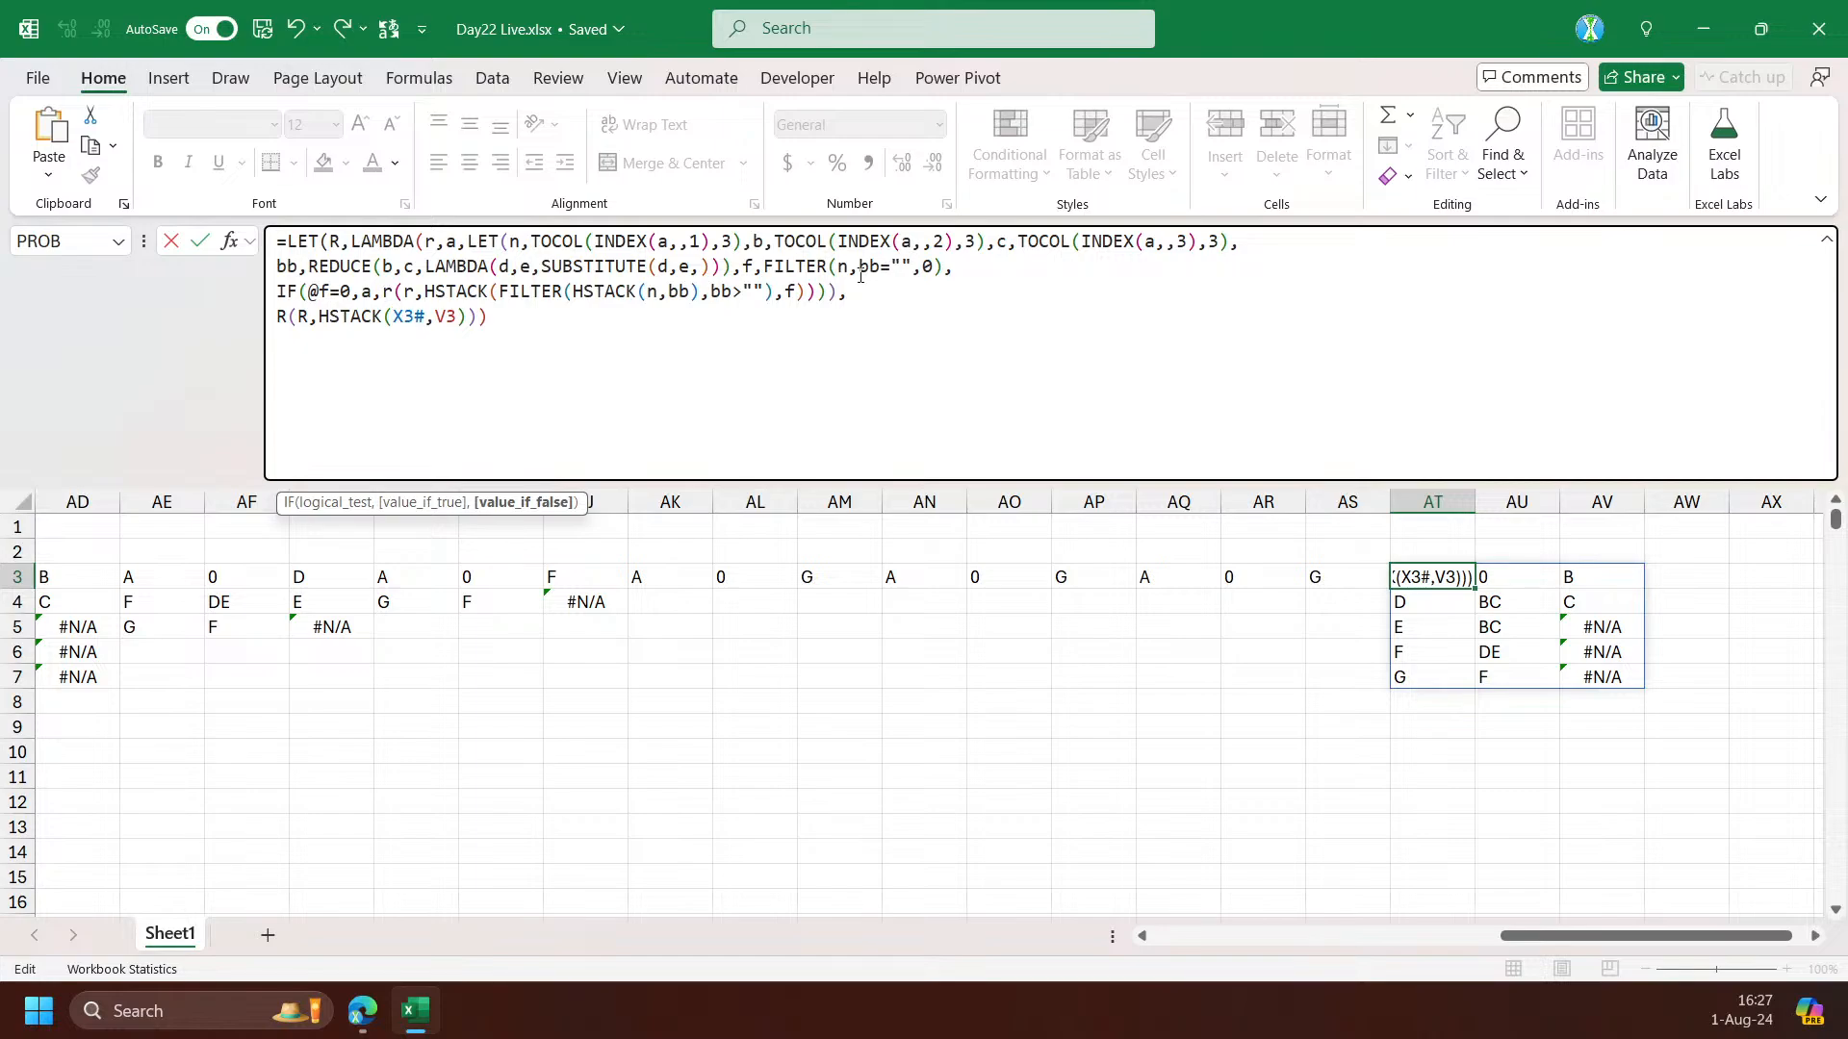
click(833, 298)
text())
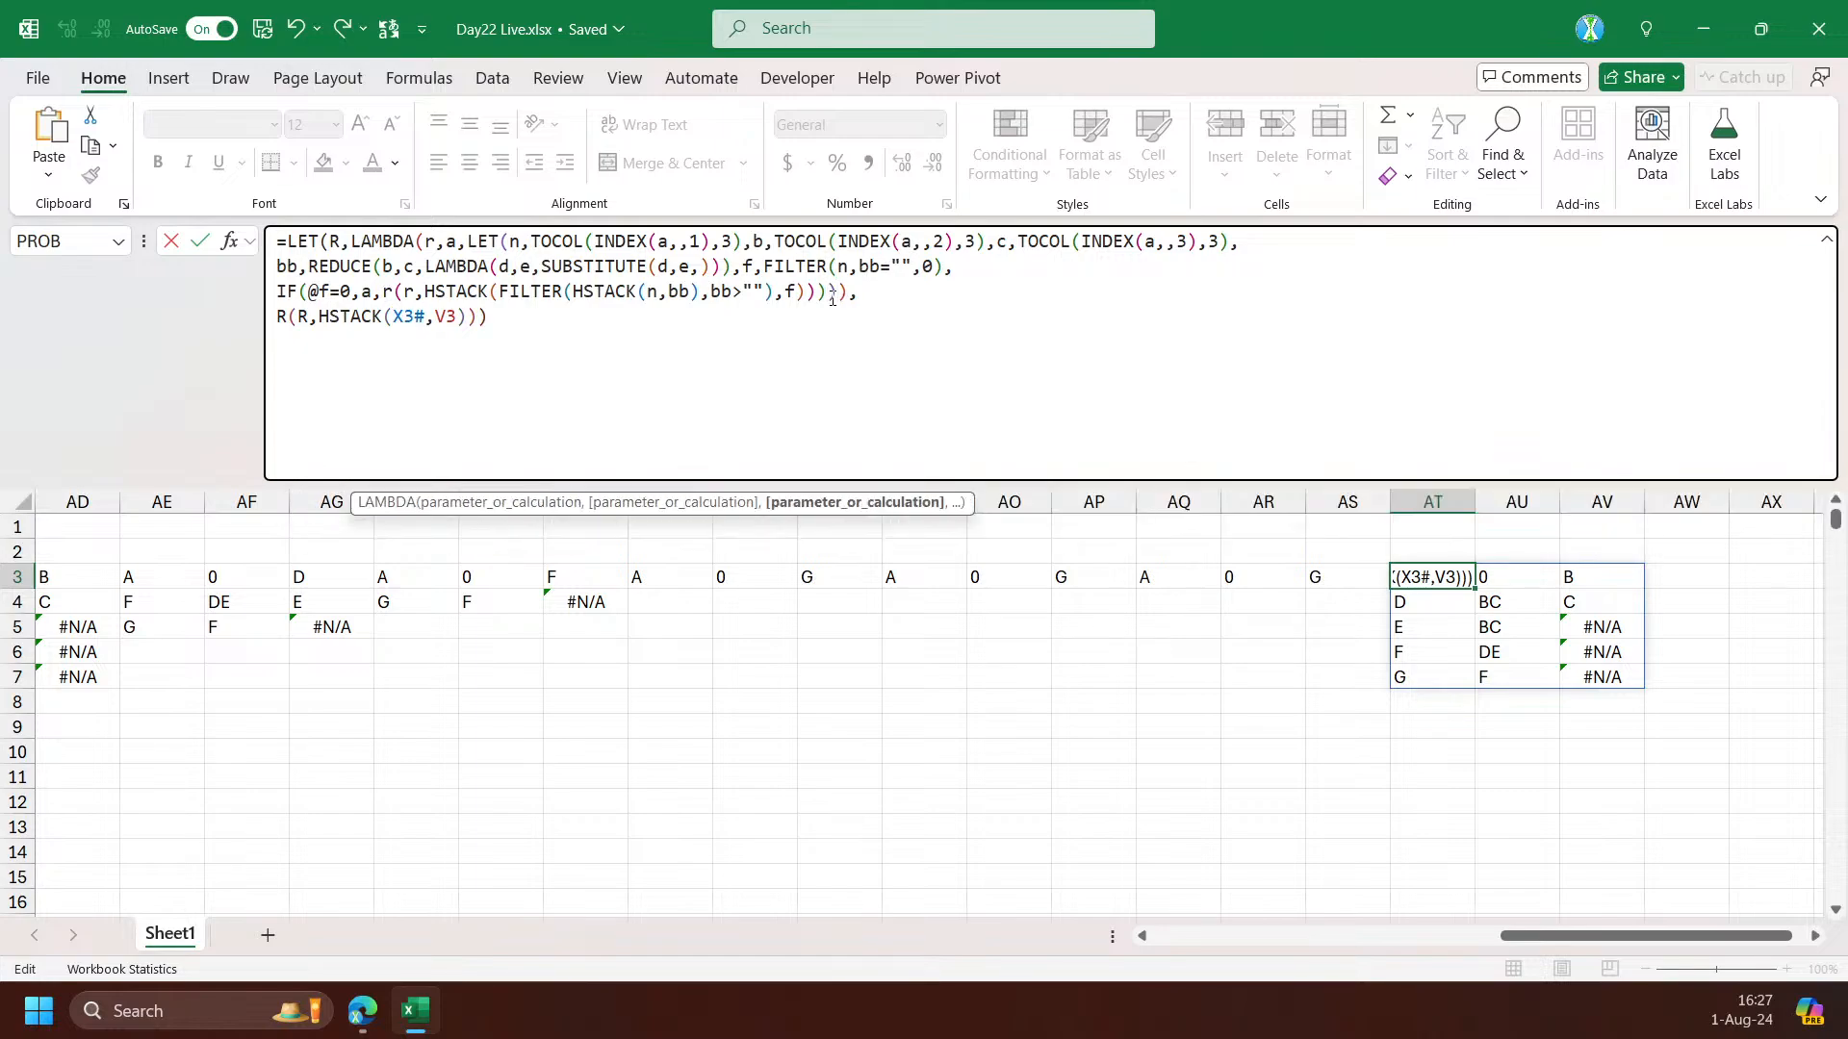
key(Return)
key(Up)
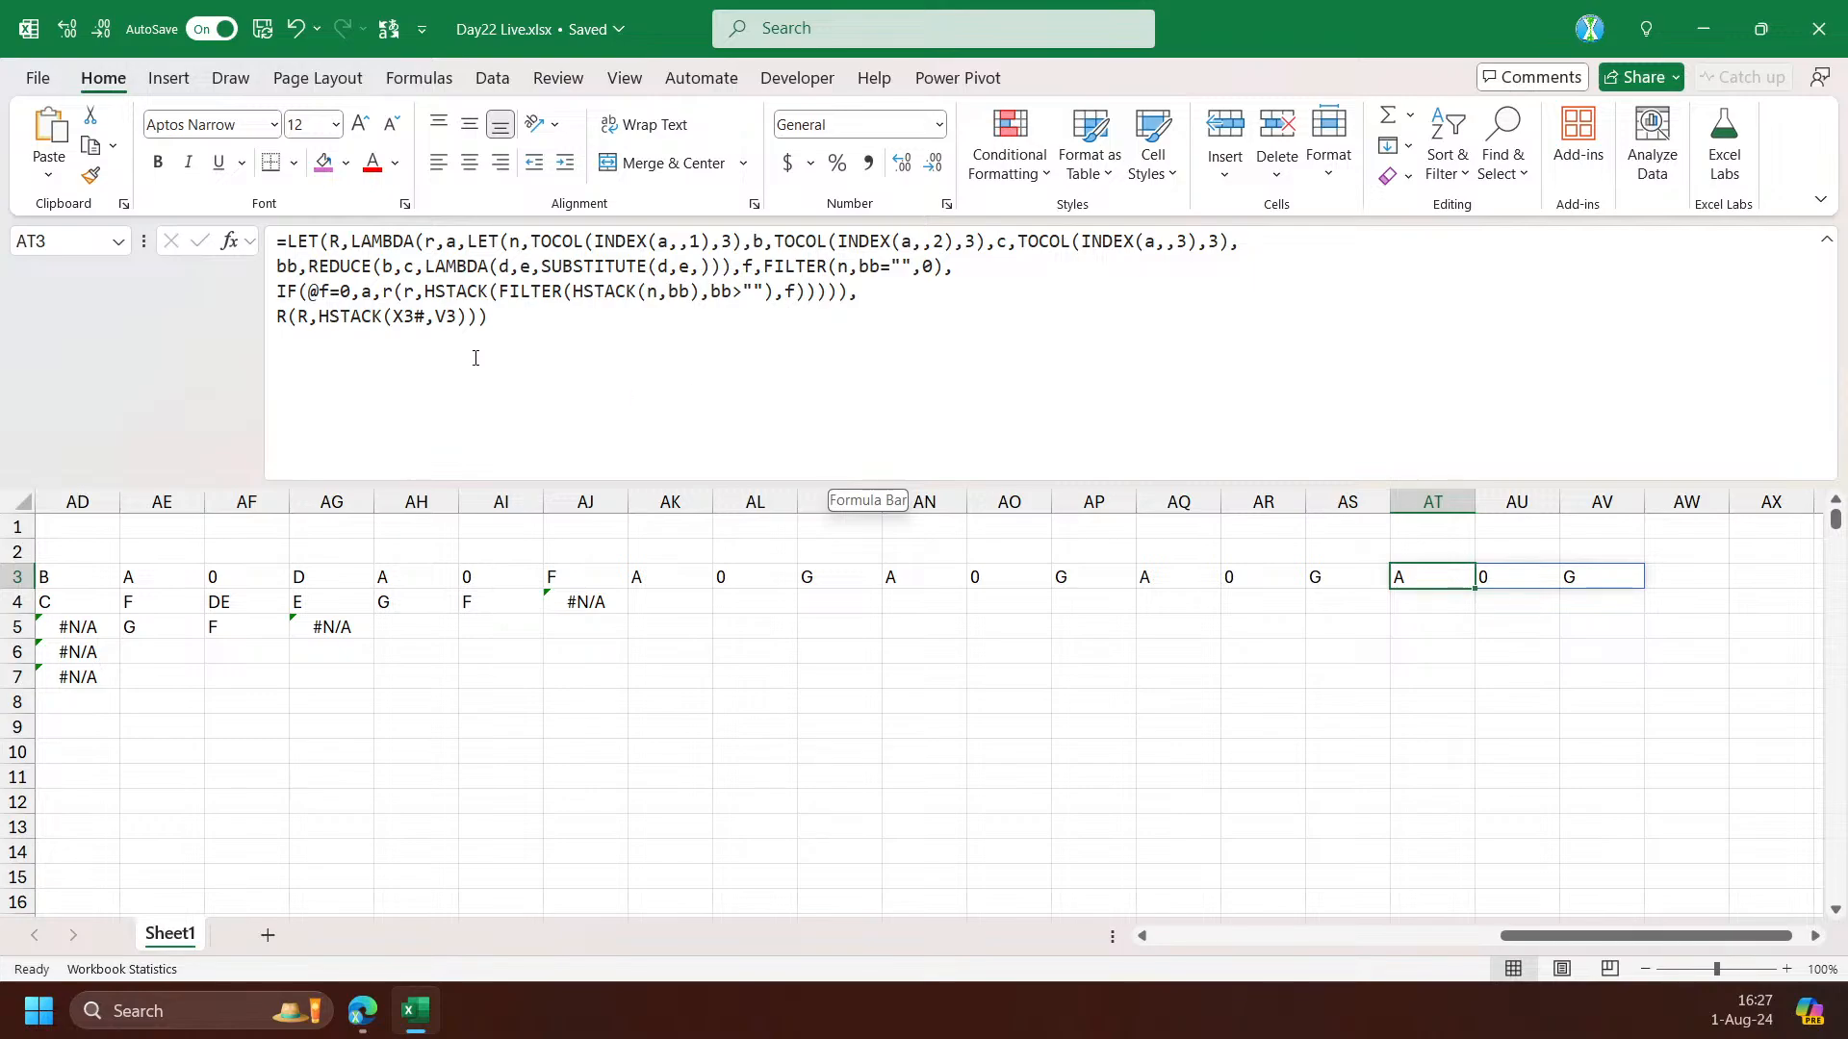
Wrap the final R(R,HSTACK(X3#,V3)) call in ROWS in the AT3 formula
click(277, 320)
text(rows)
key(Tab)
key(End)
text())
key(Return)
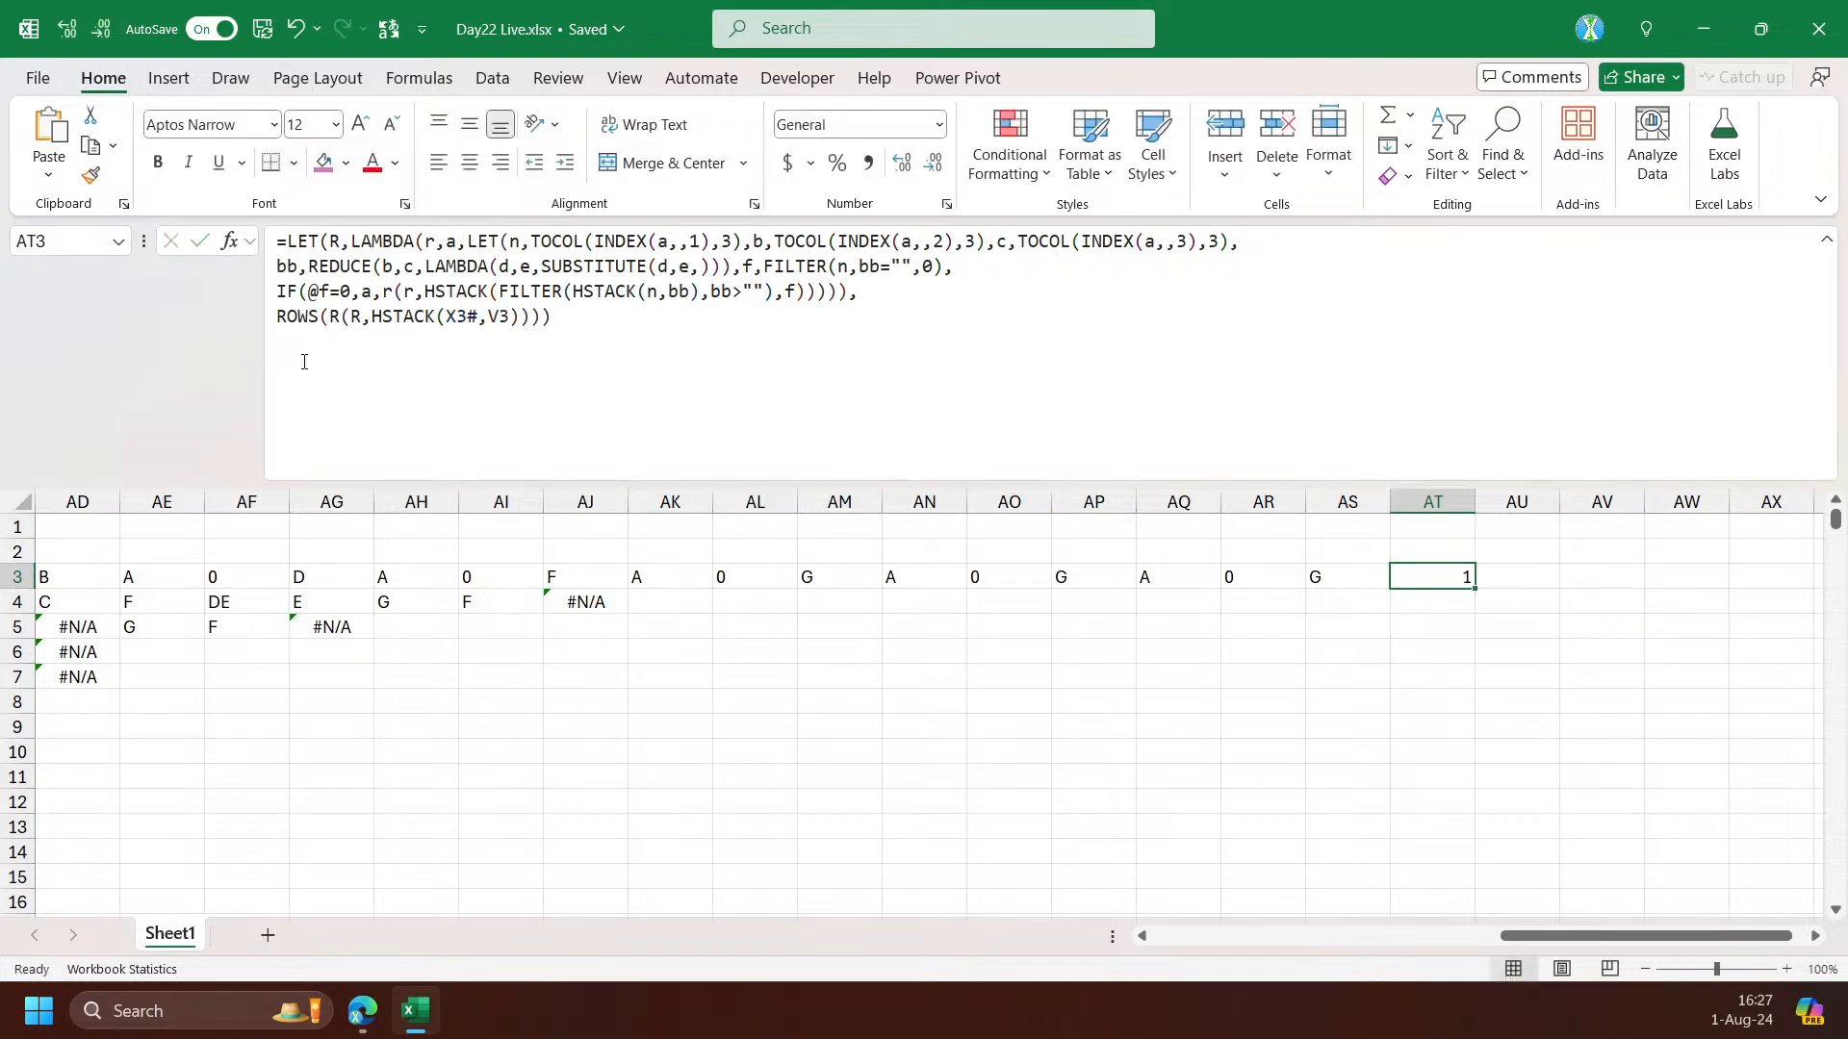
Change the final calculation in AT3 to ROWS(X3#) minus the row count of the recursive result
drag(1572, 936, 1458, 936)
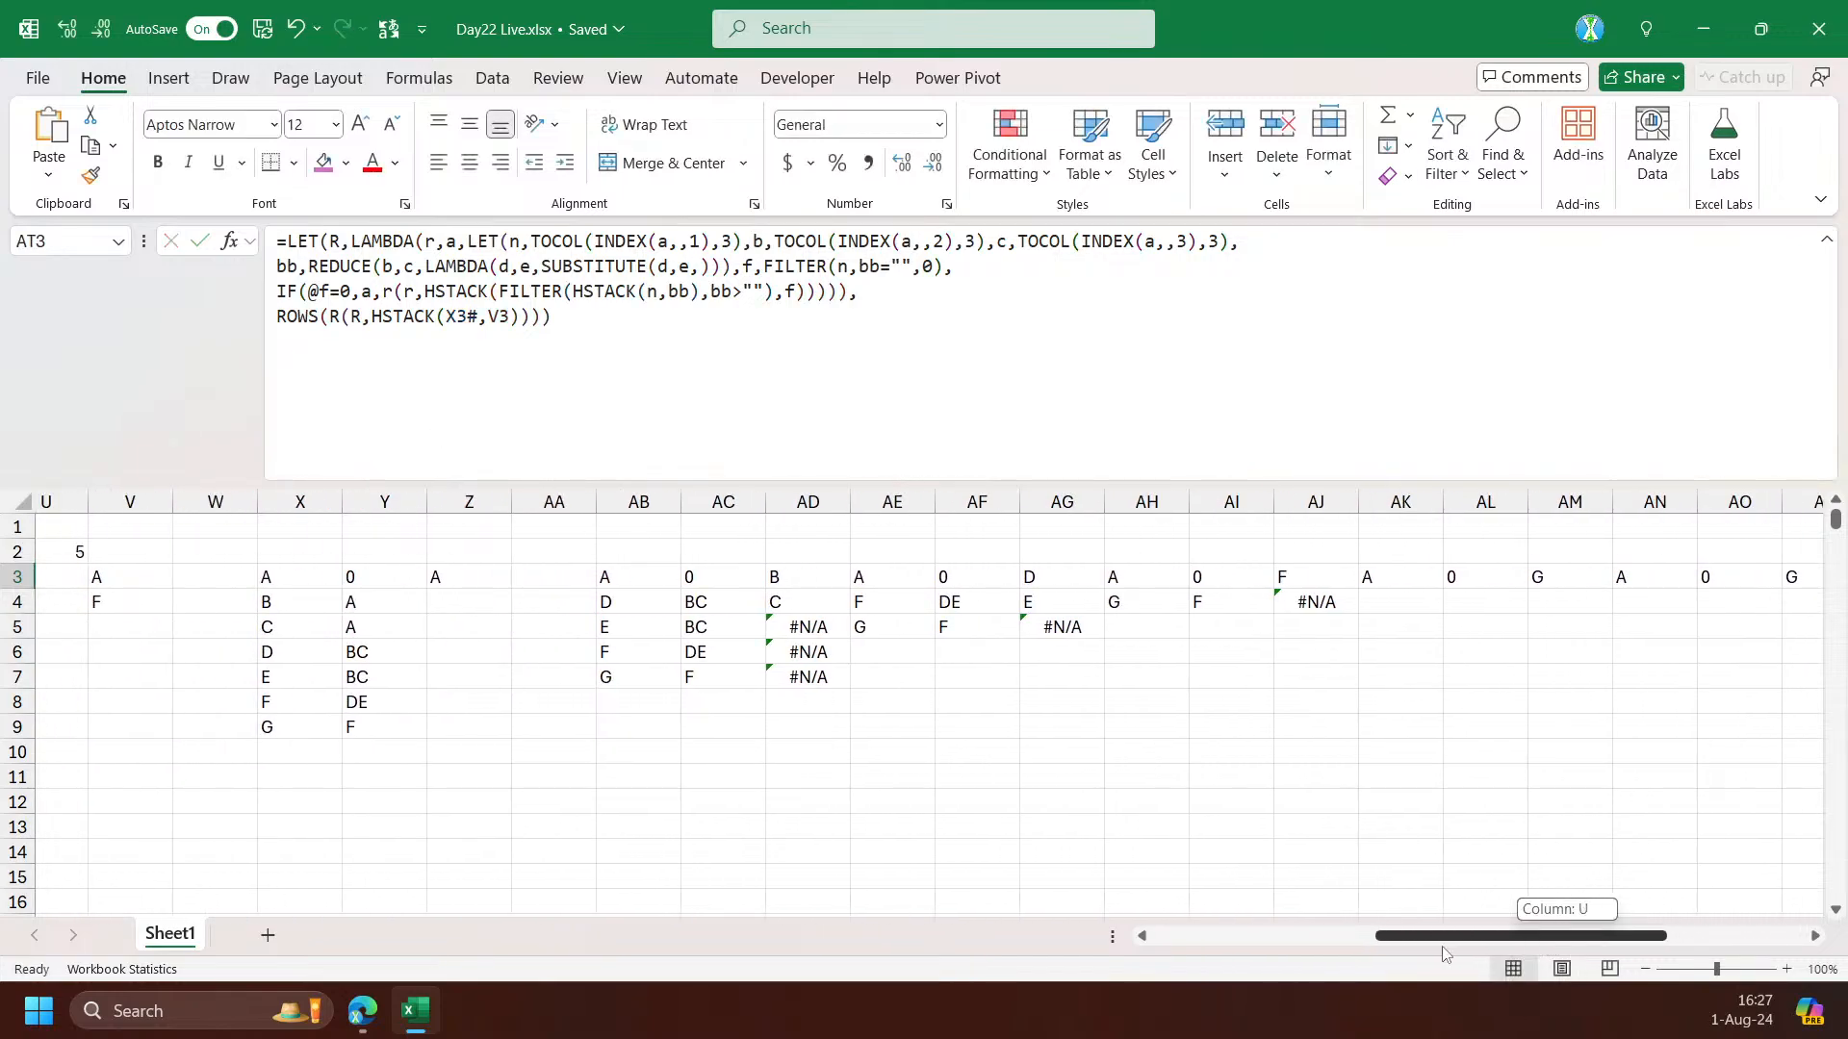
click(279, 324)
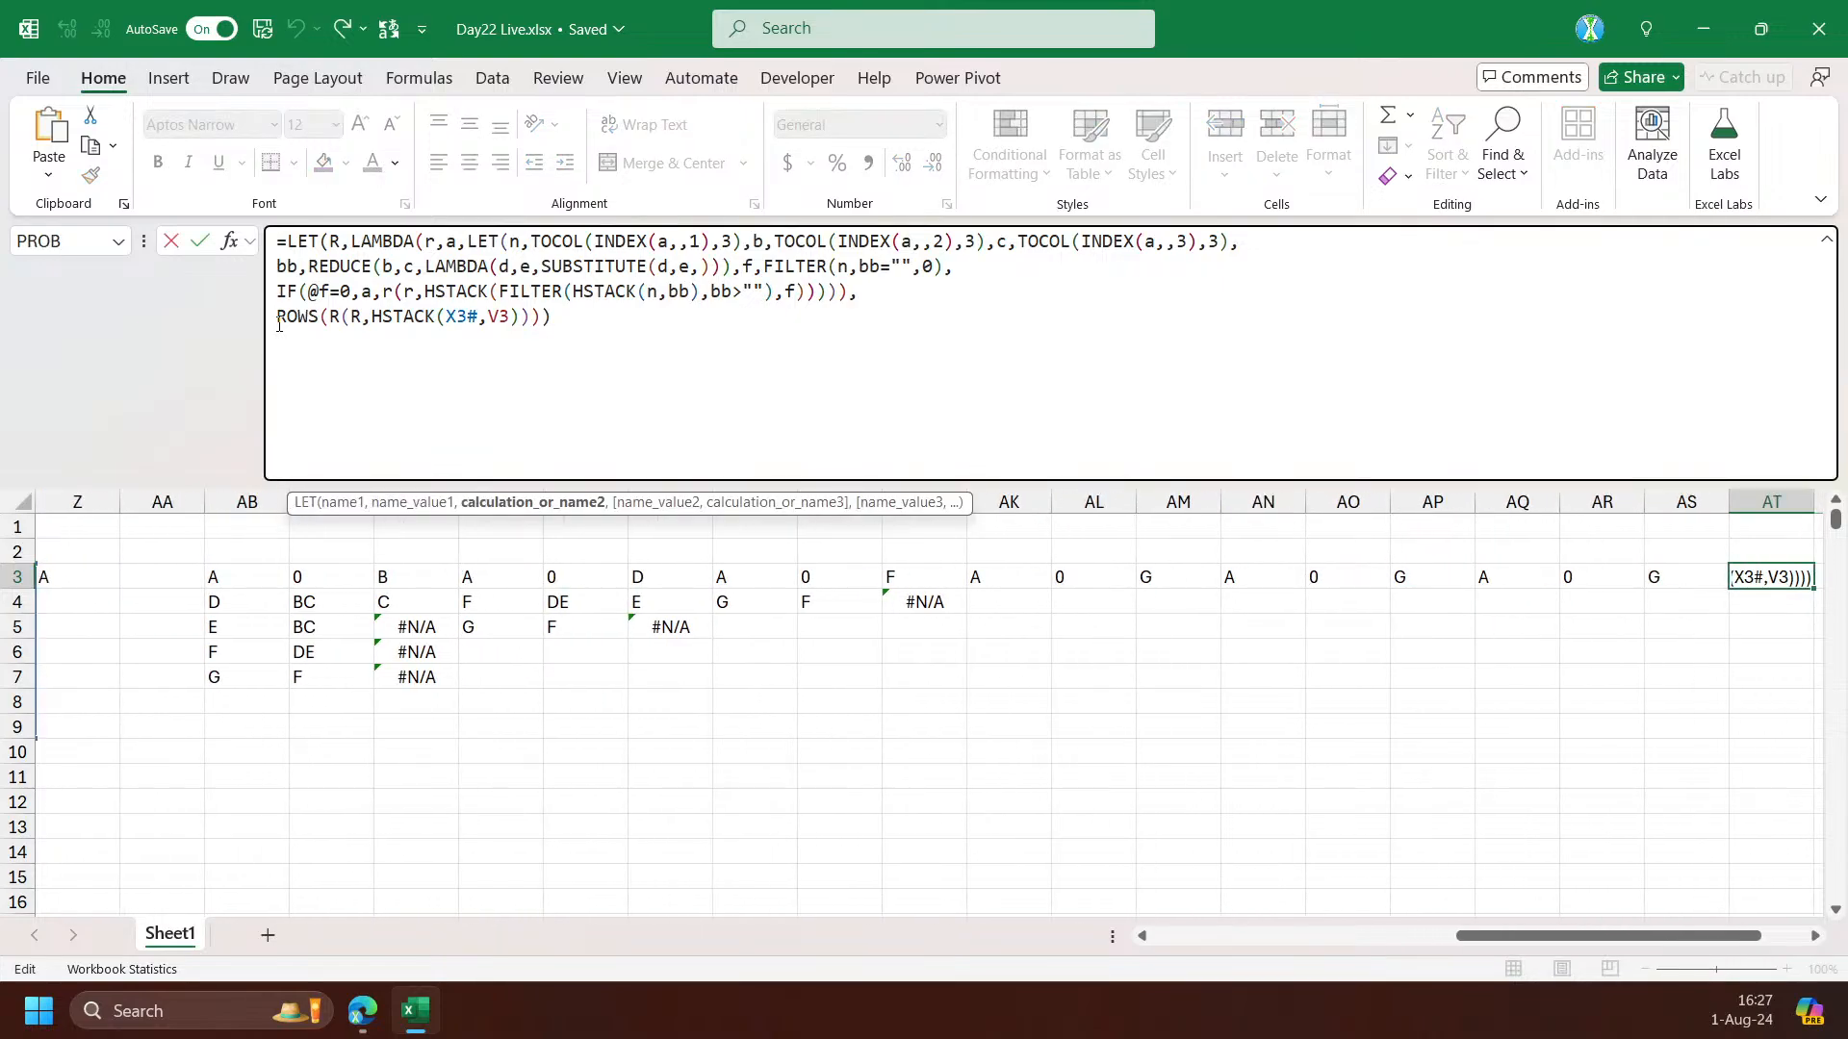
text(rows()
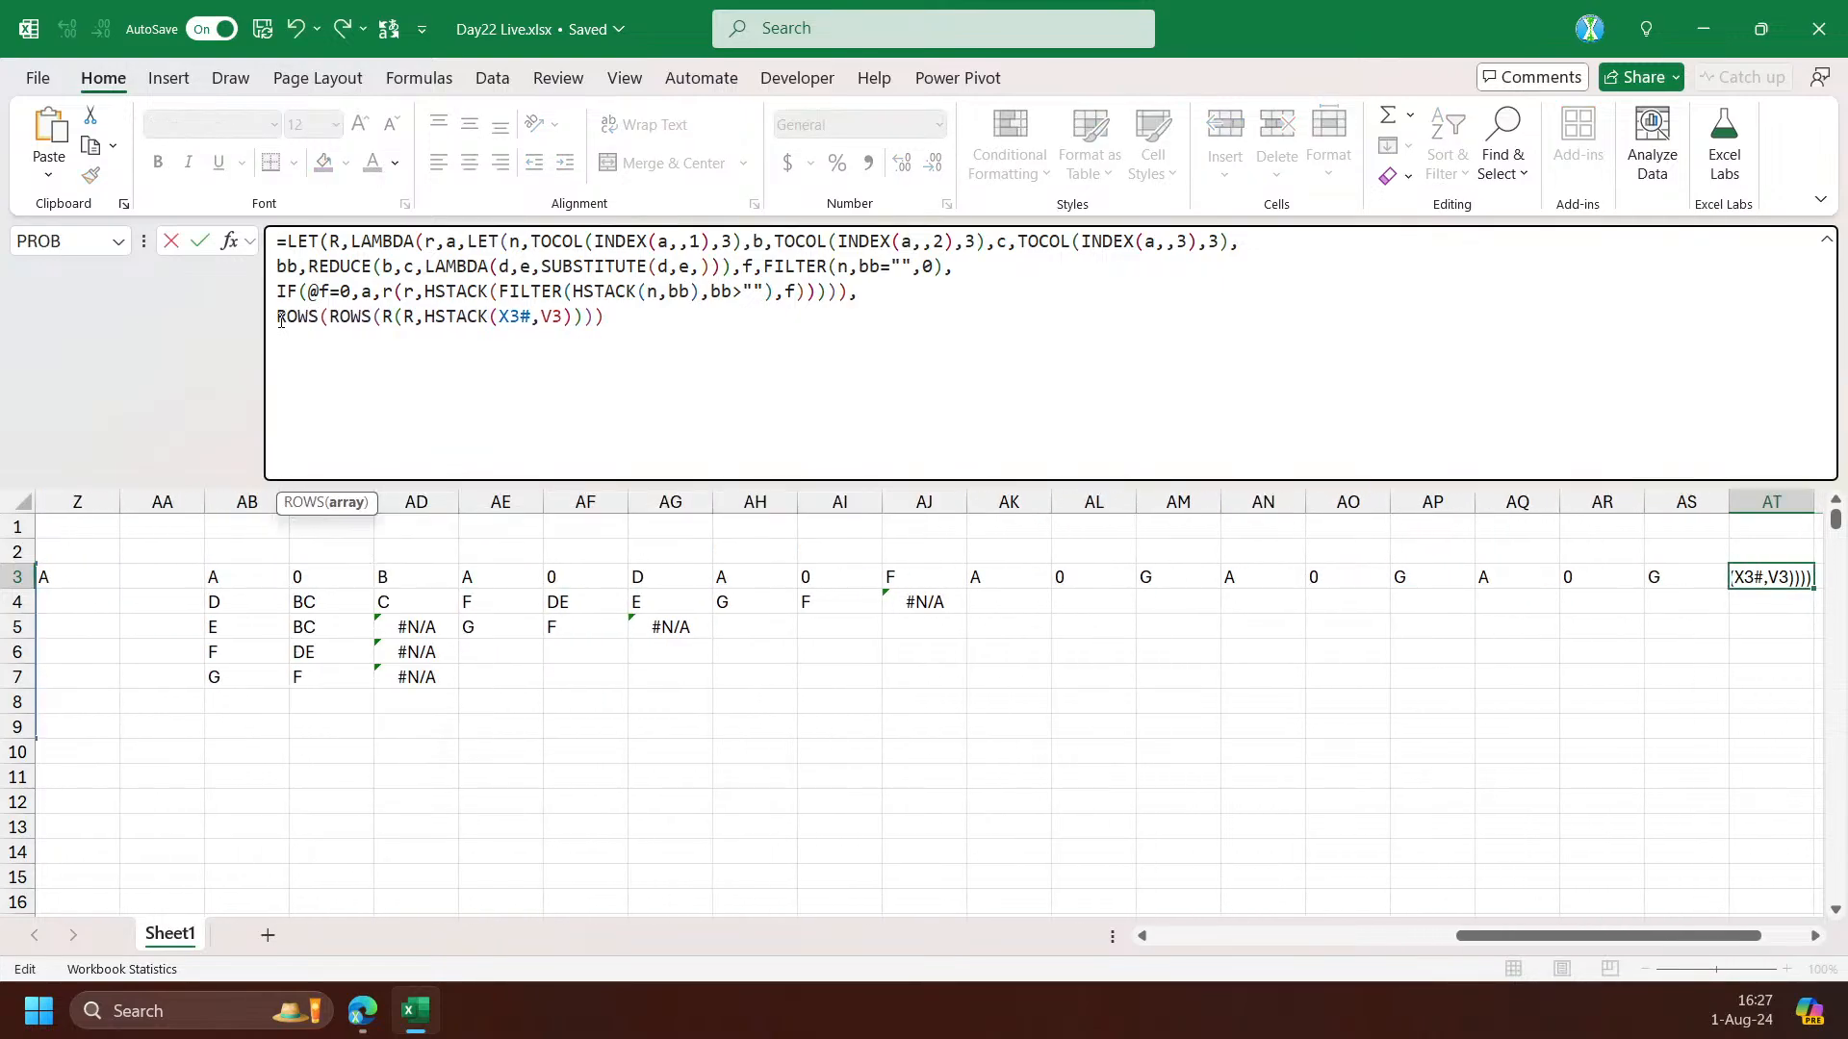
drag(1561, 948, 1435, 948)
click(577, 578)
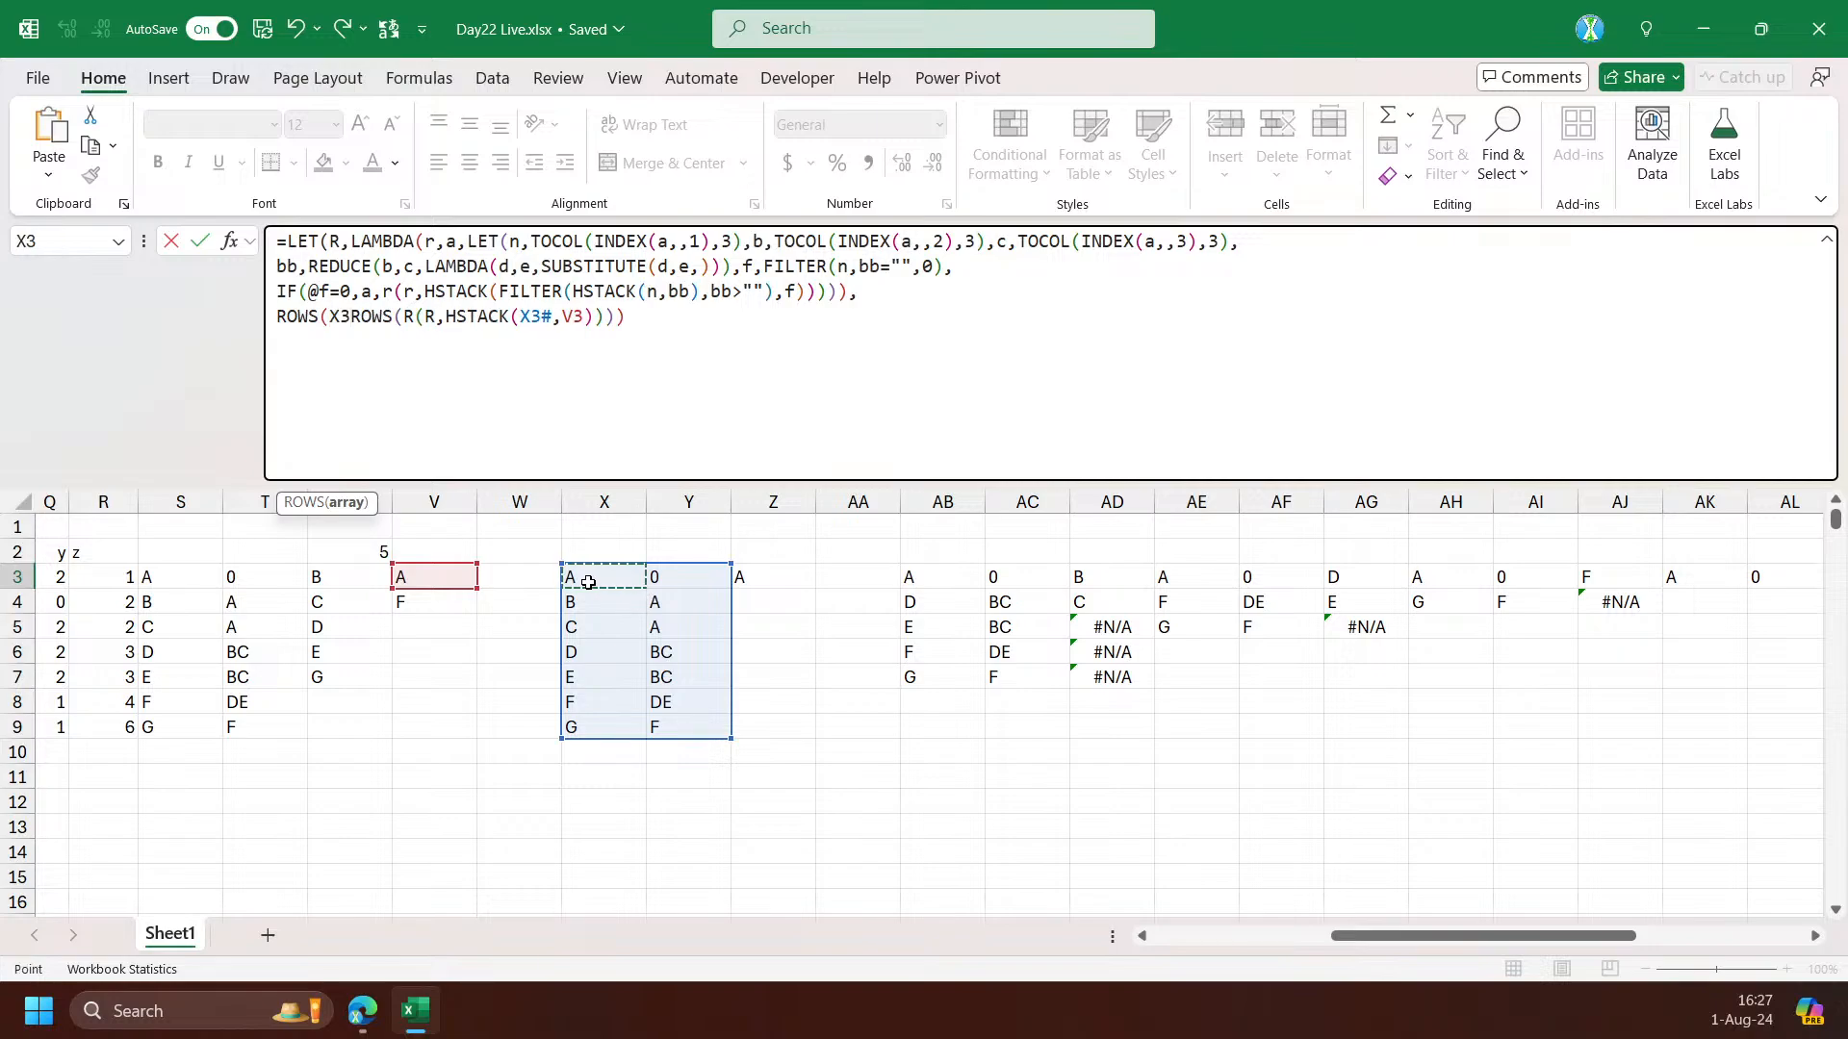
text(,)
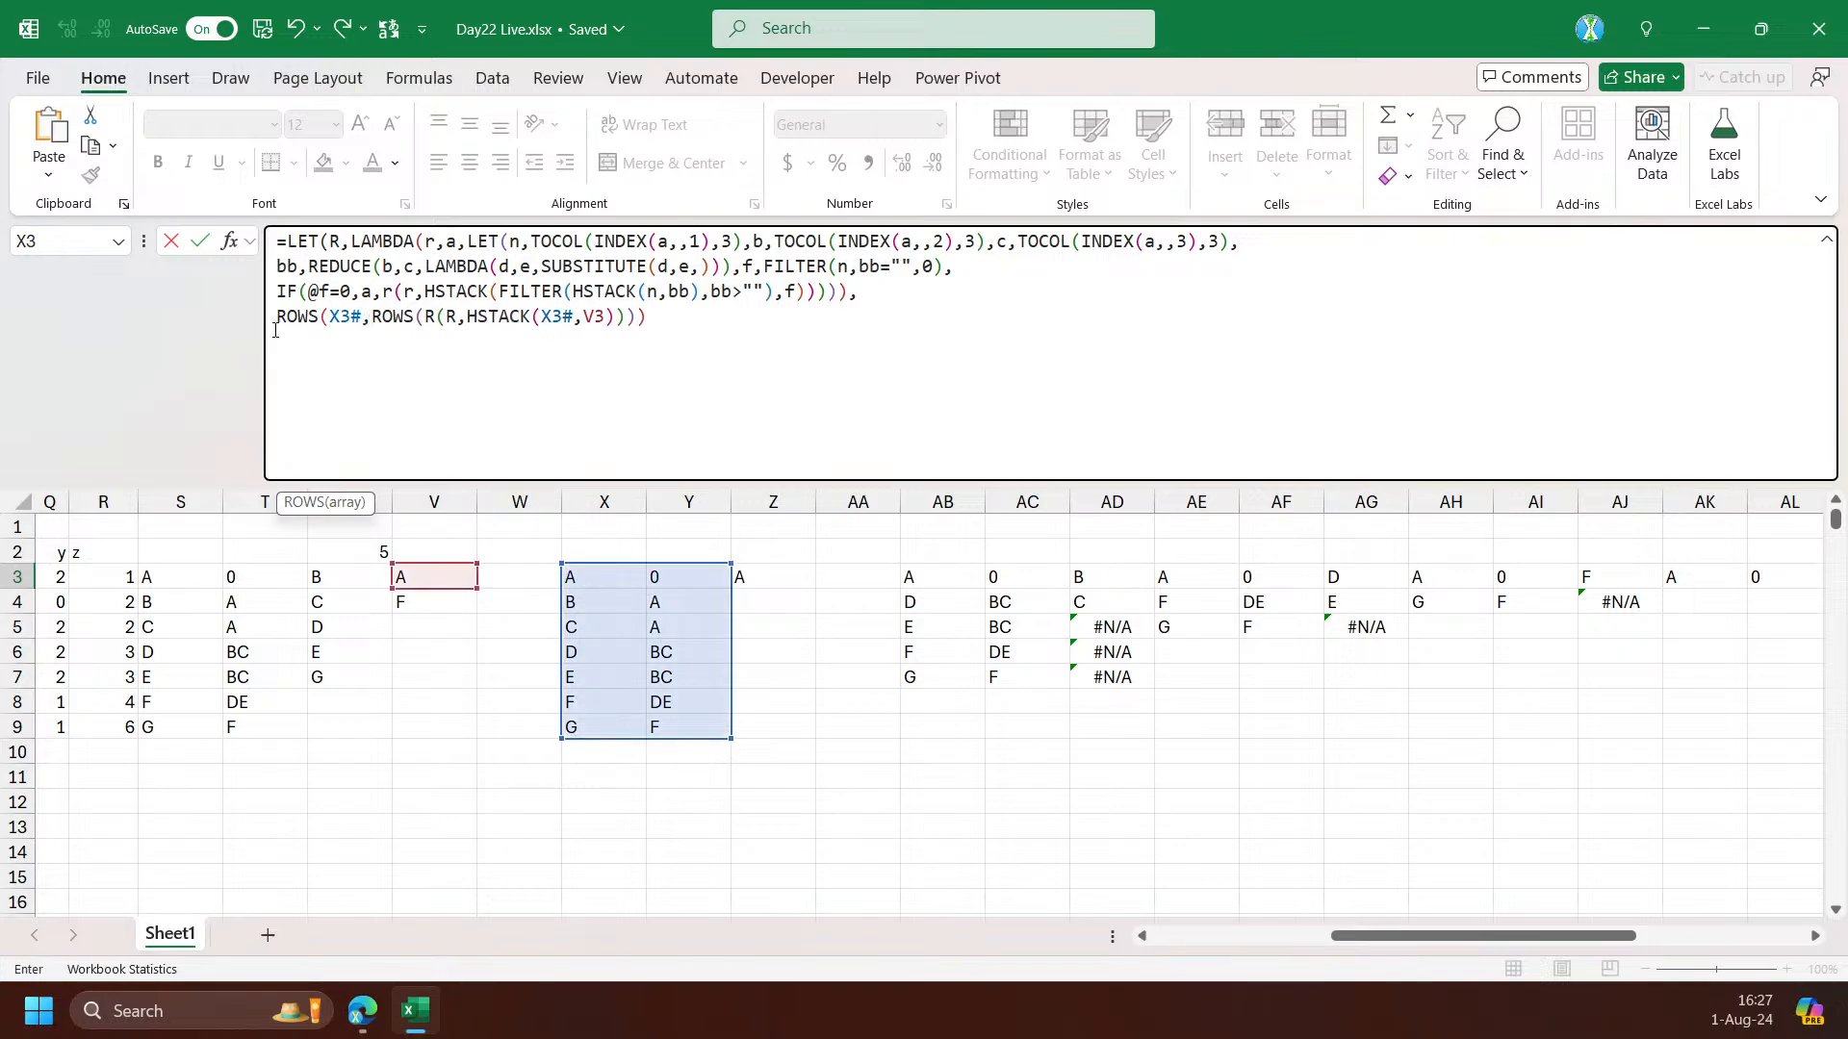
key(BackSpace)
text()-)
key(Return)
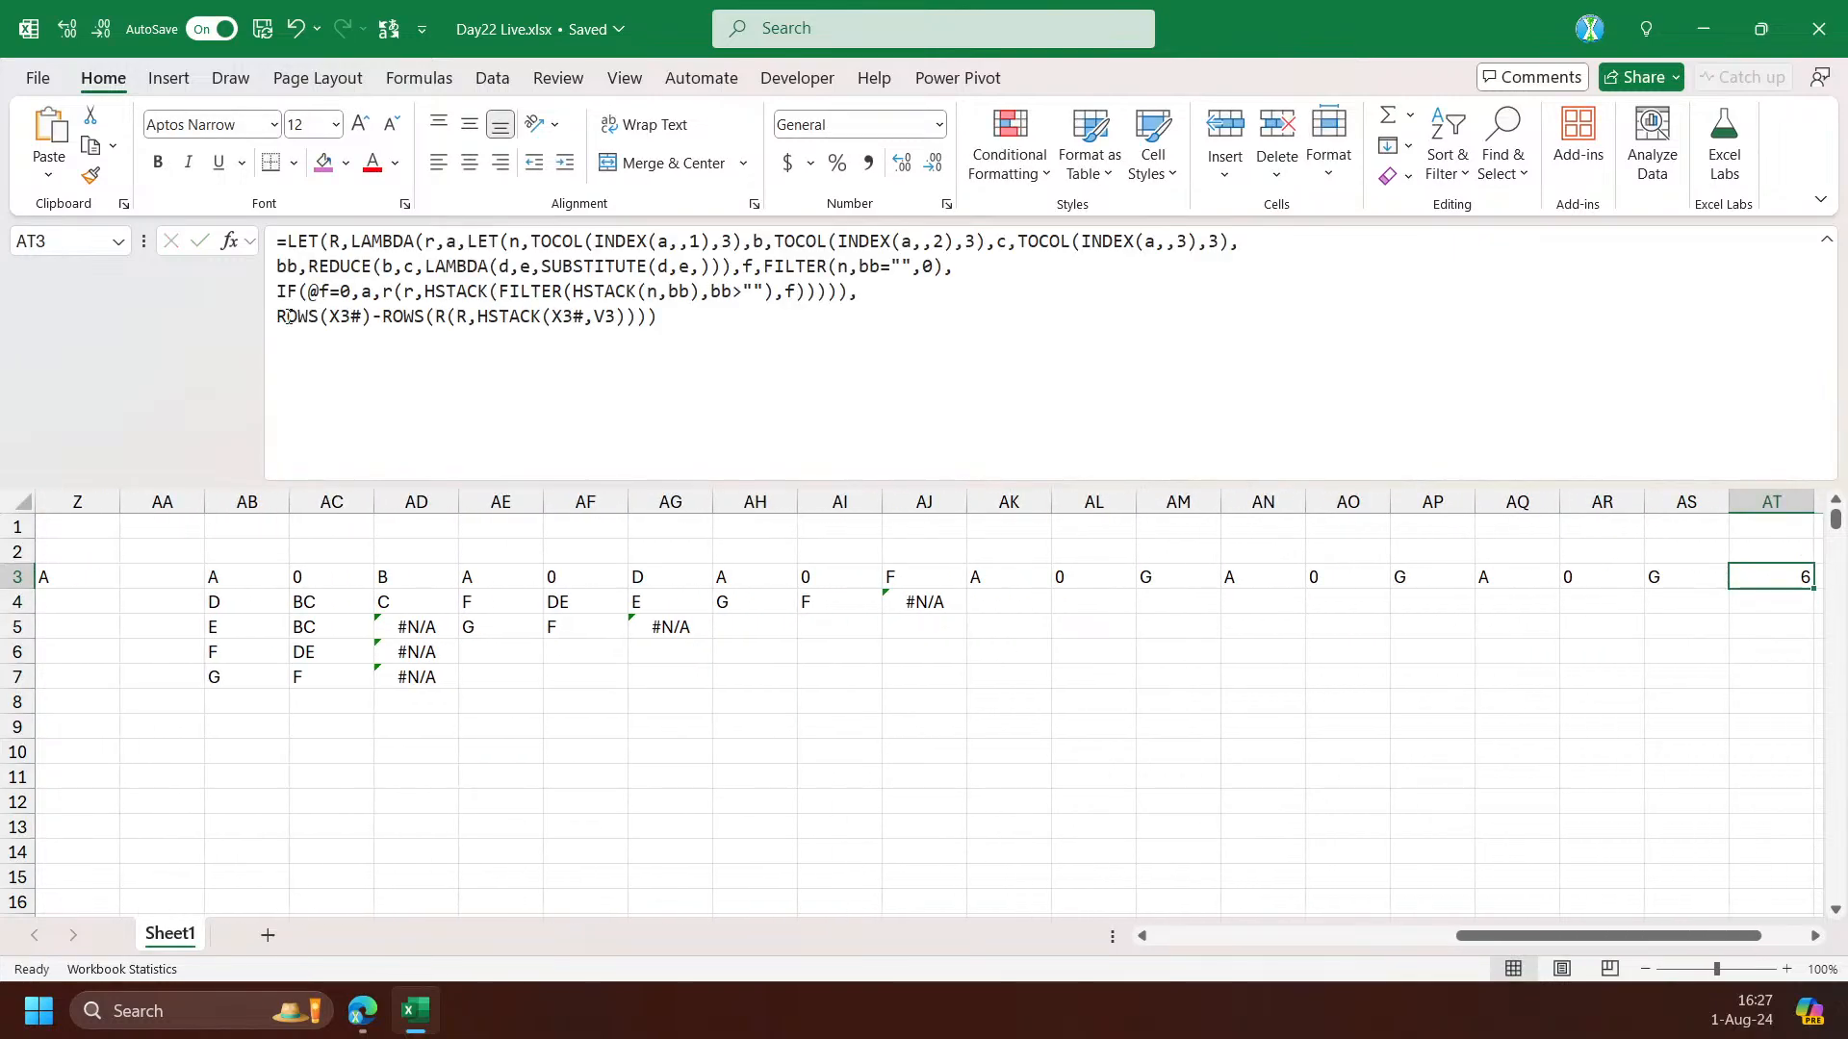
Copy the full text of the AT3 recursive formula into cell W3
click(482, 319)
key(ctrl+a)
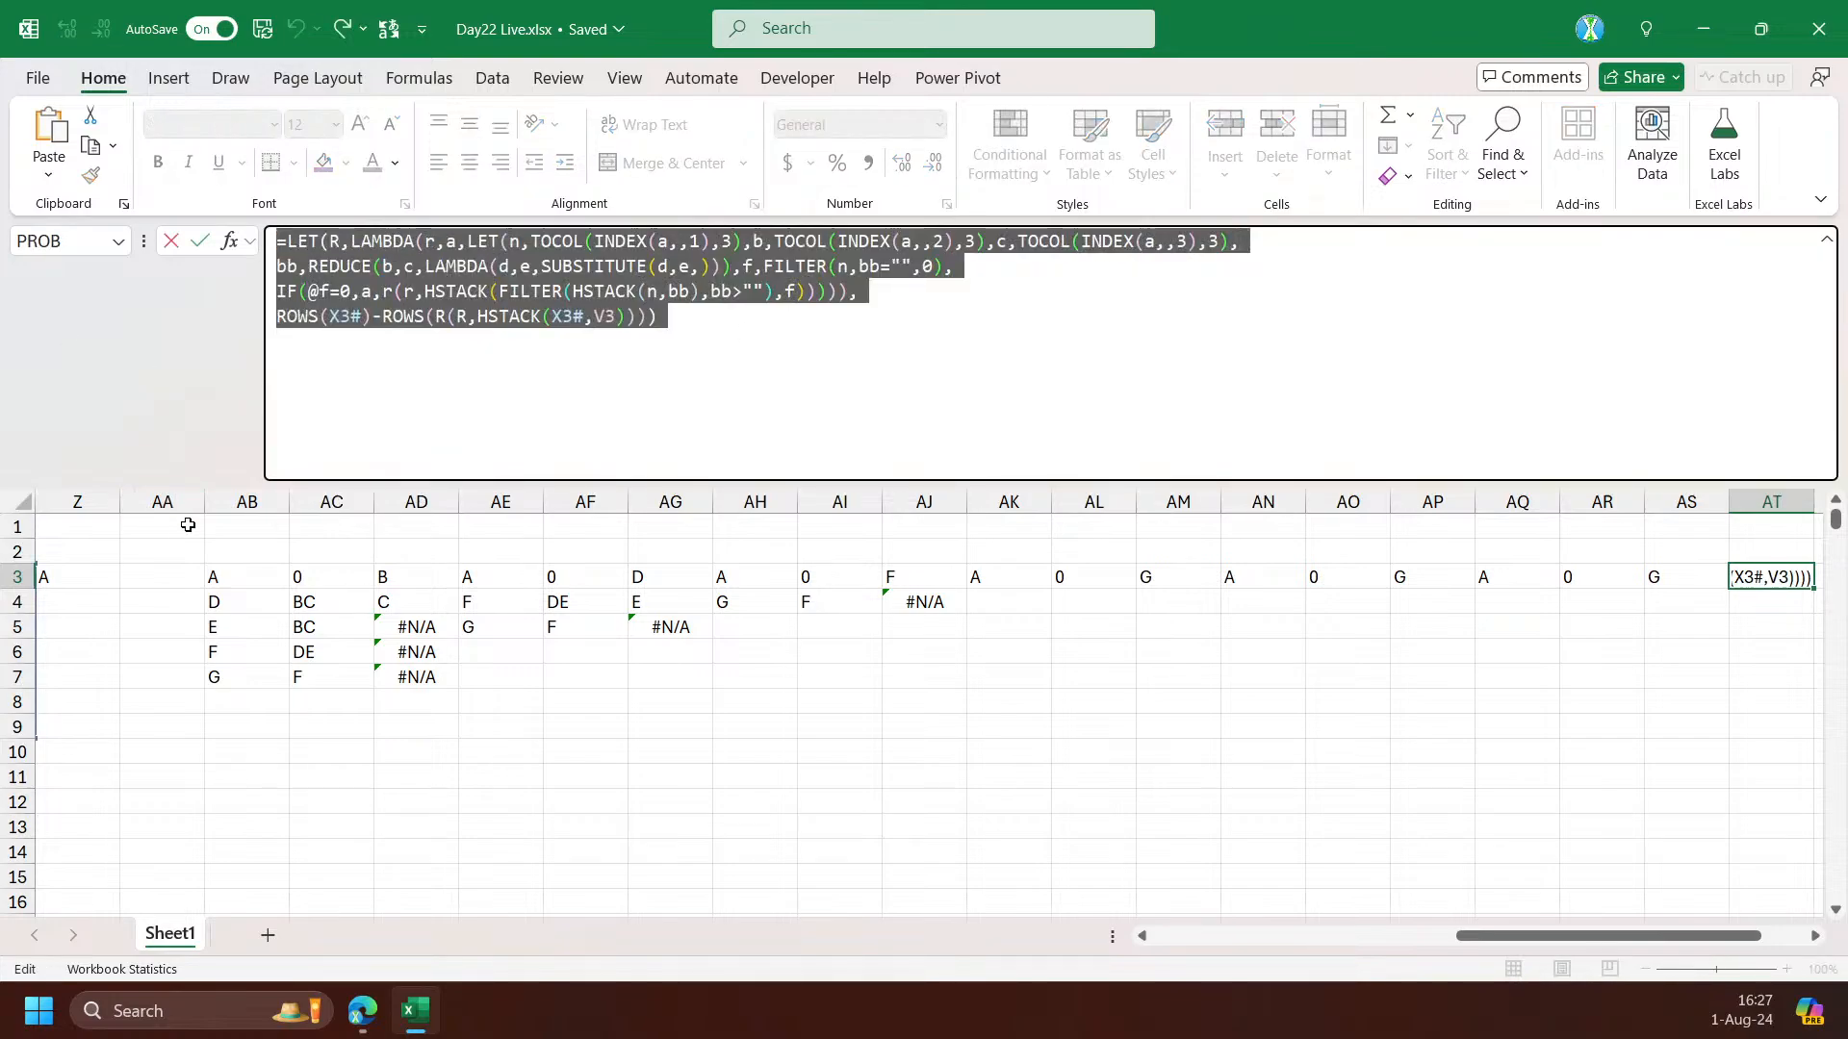
key(Escape)
click(143, 587)
drag(1609, 935, 1498, 935)
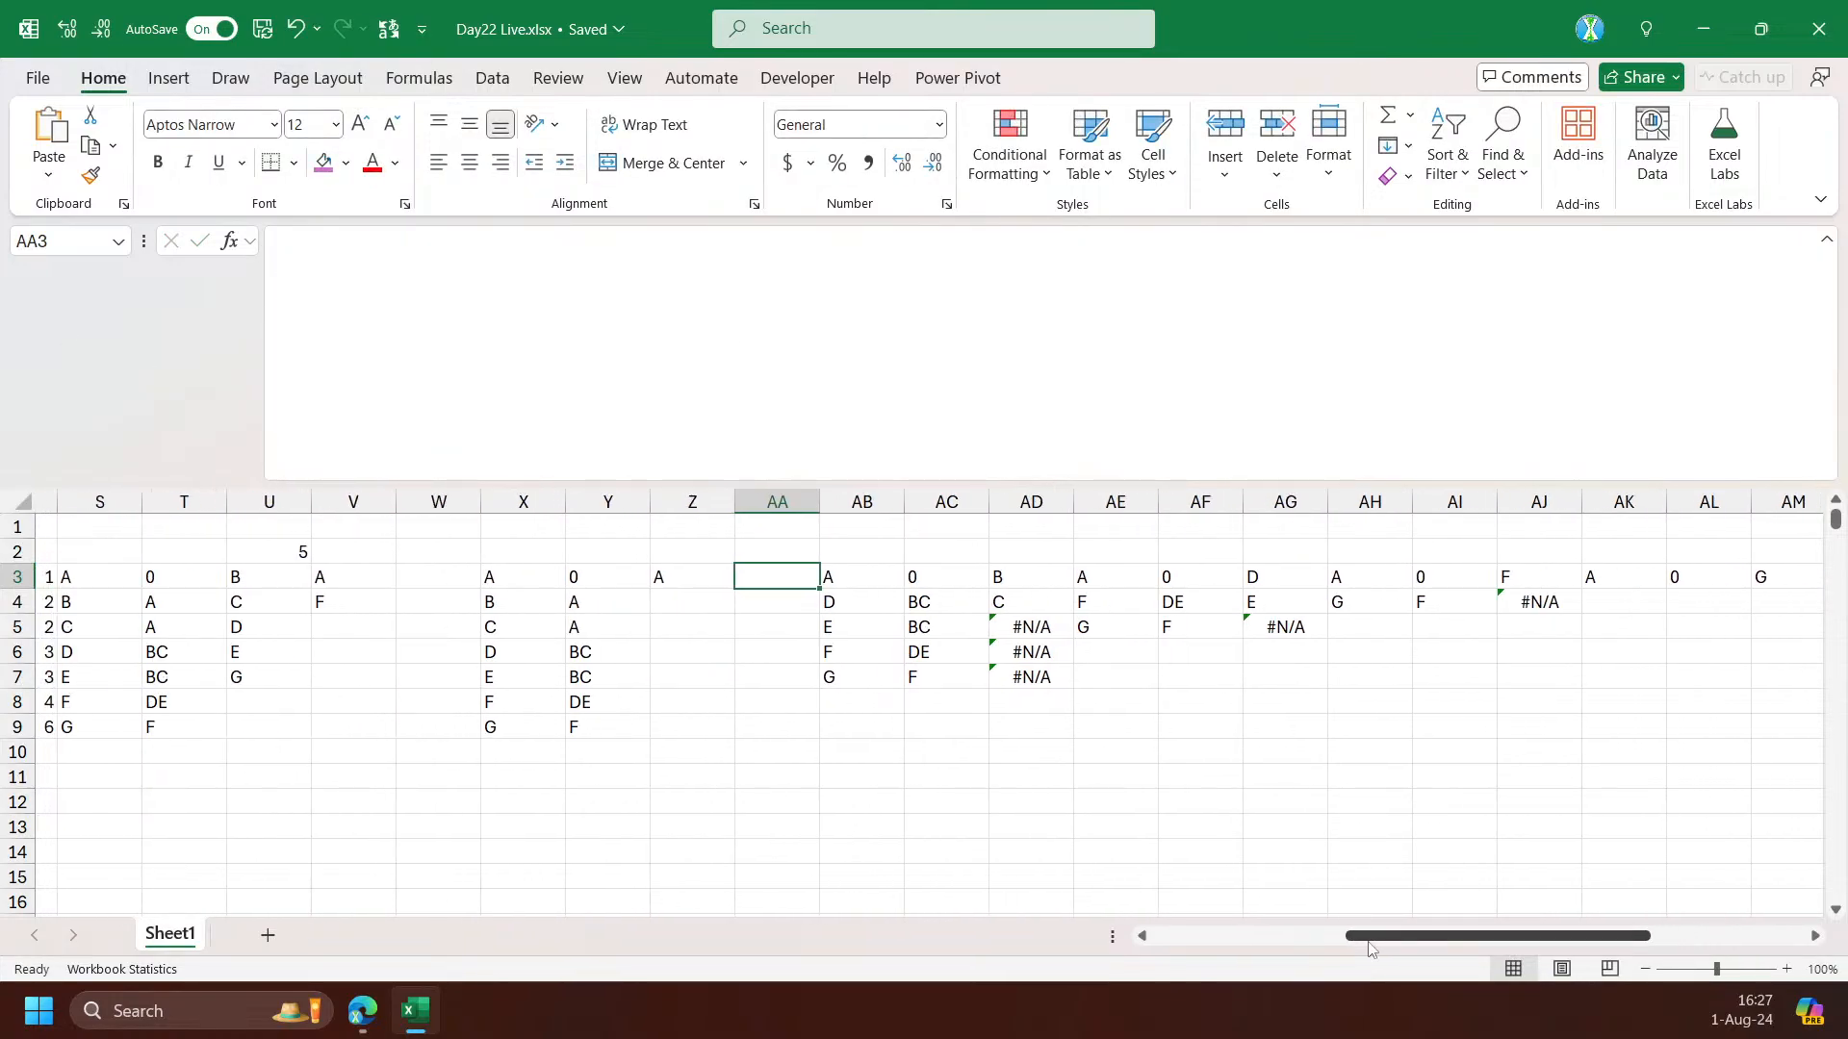
click(412, 582)
click(458, 383)
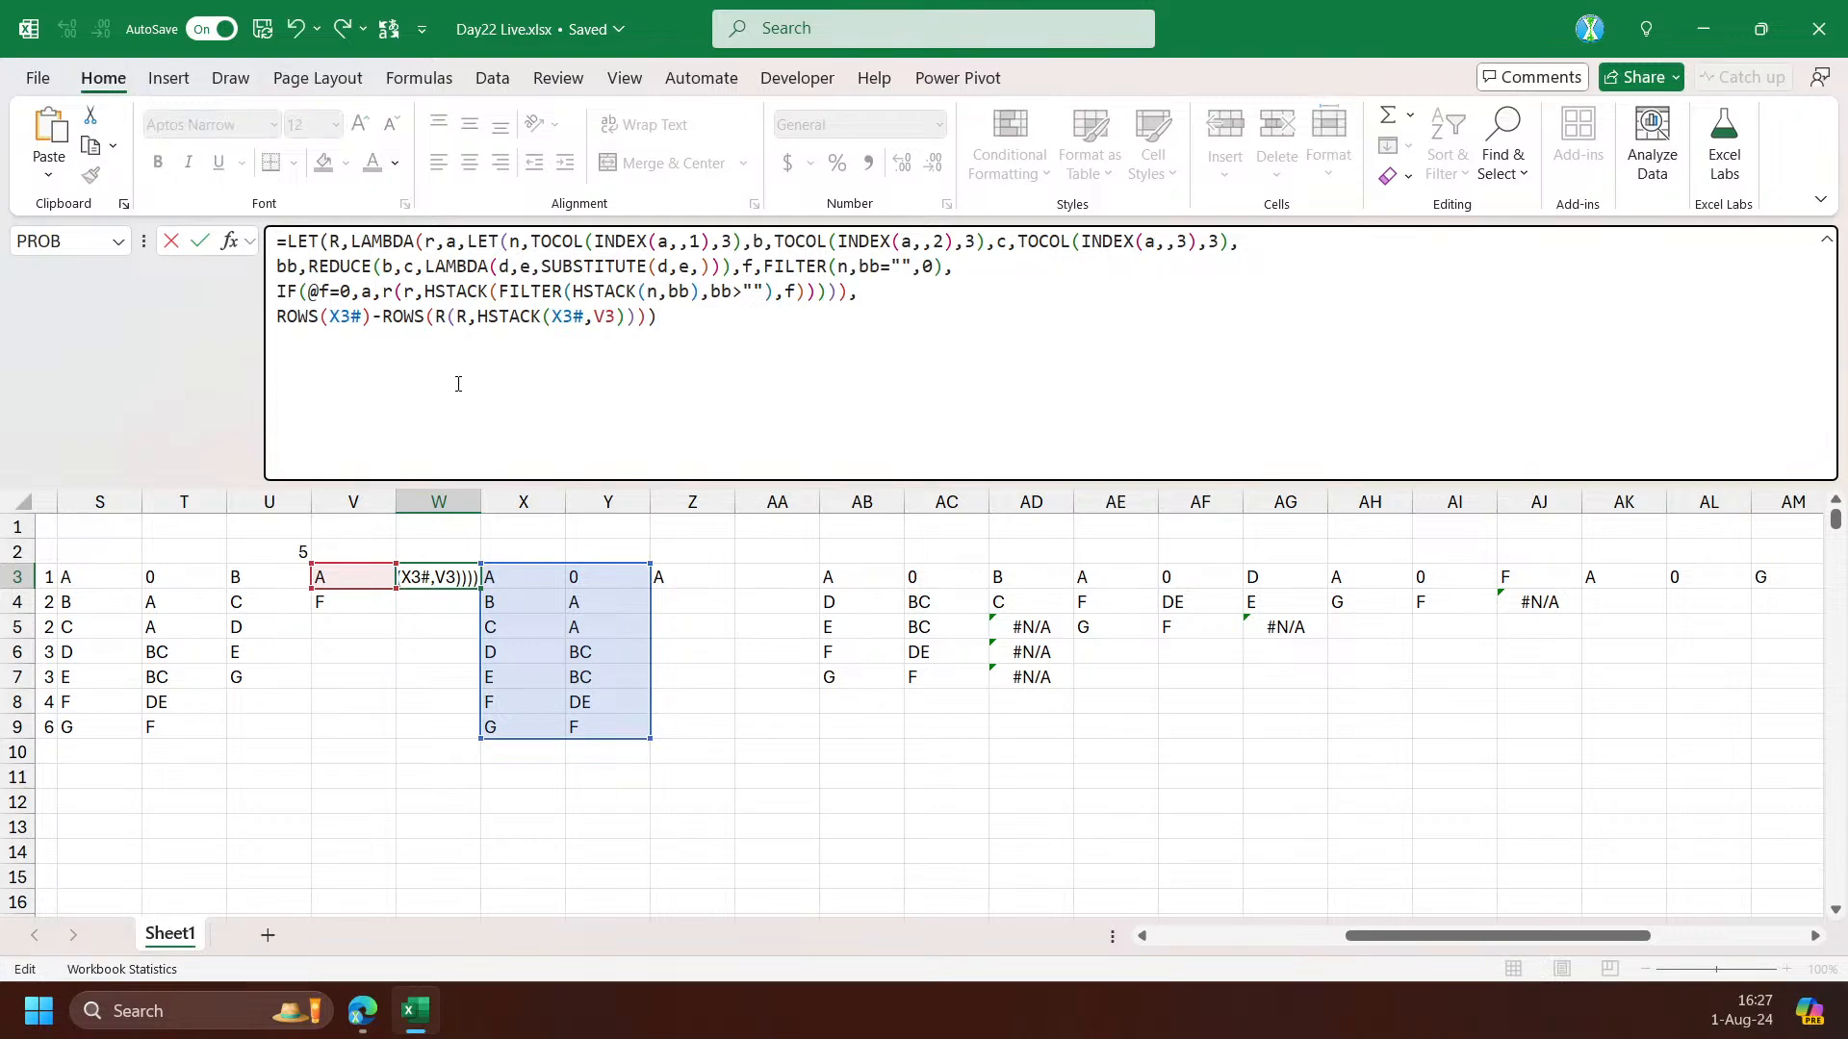
key(Escape)
mouse_move(481, 588)
mouse_down()
mouse_move(472, 608)
mouse_move(459, 581)
mouse_up()
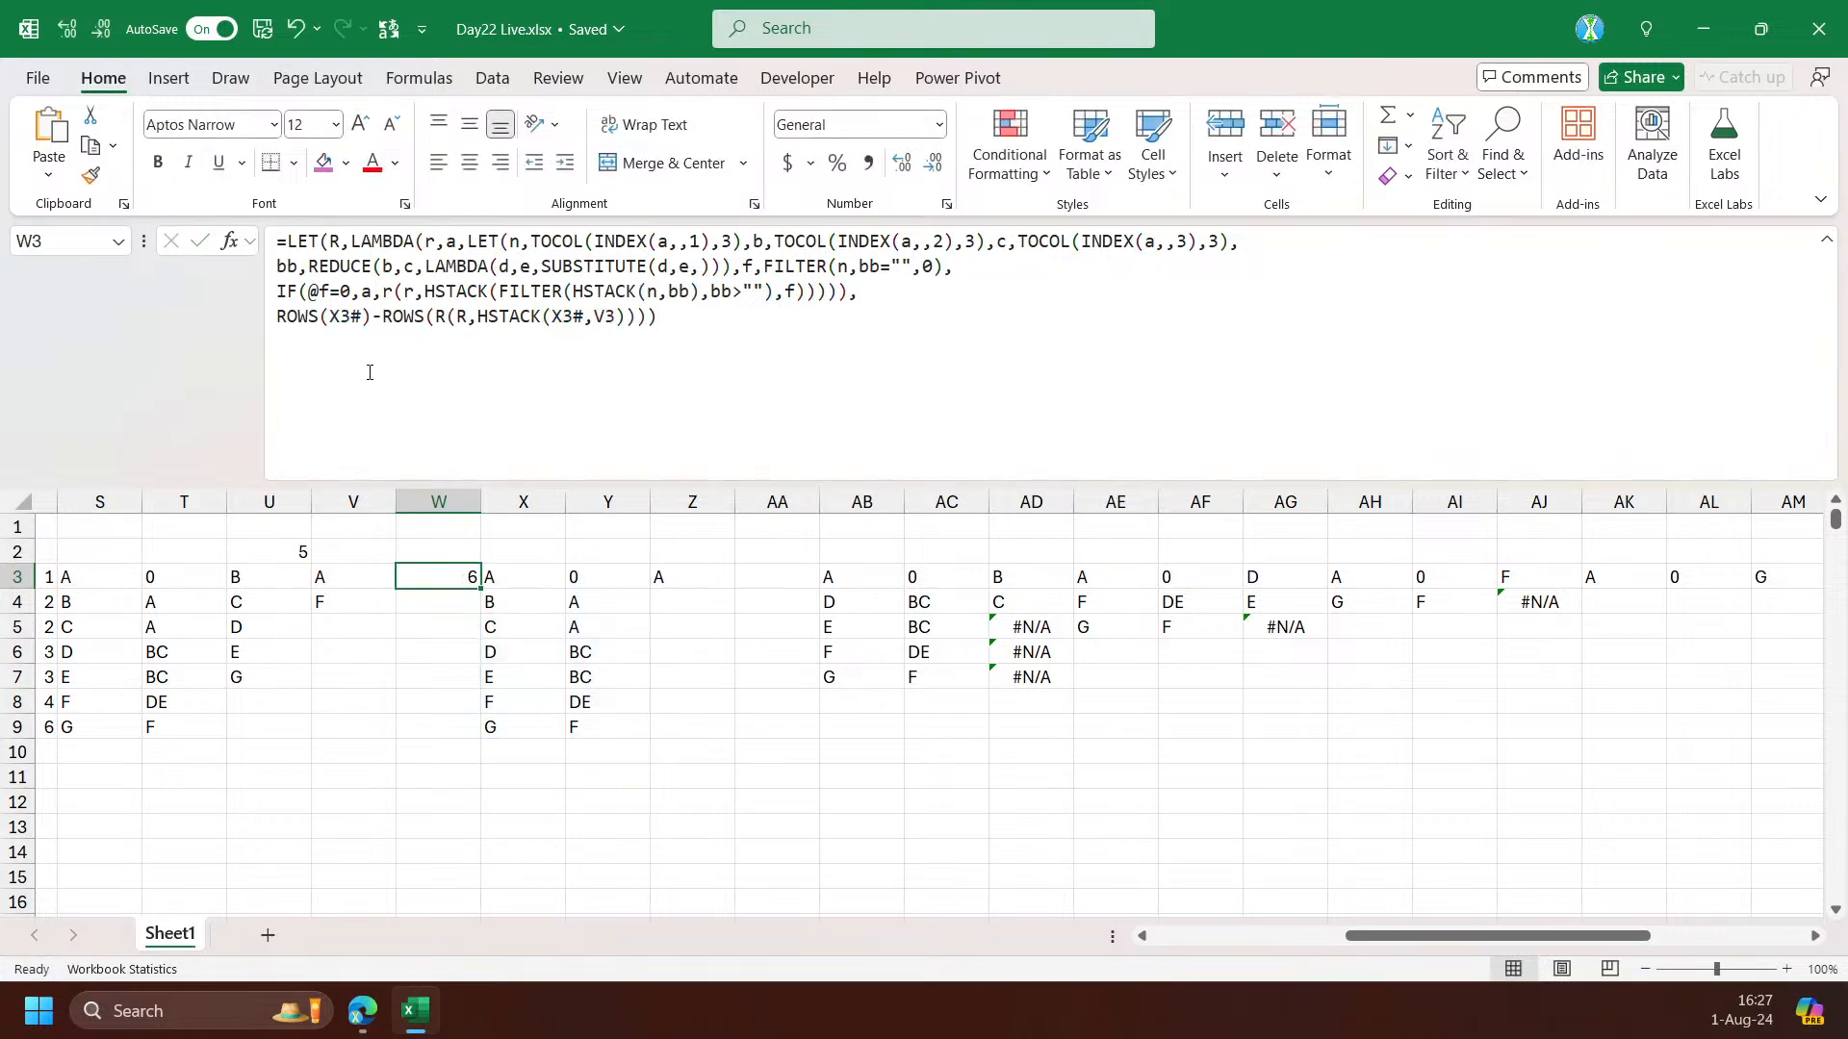
Make both X3# references in the W3 formula absolute as $X$3#
click(349, 316)
key(F4)
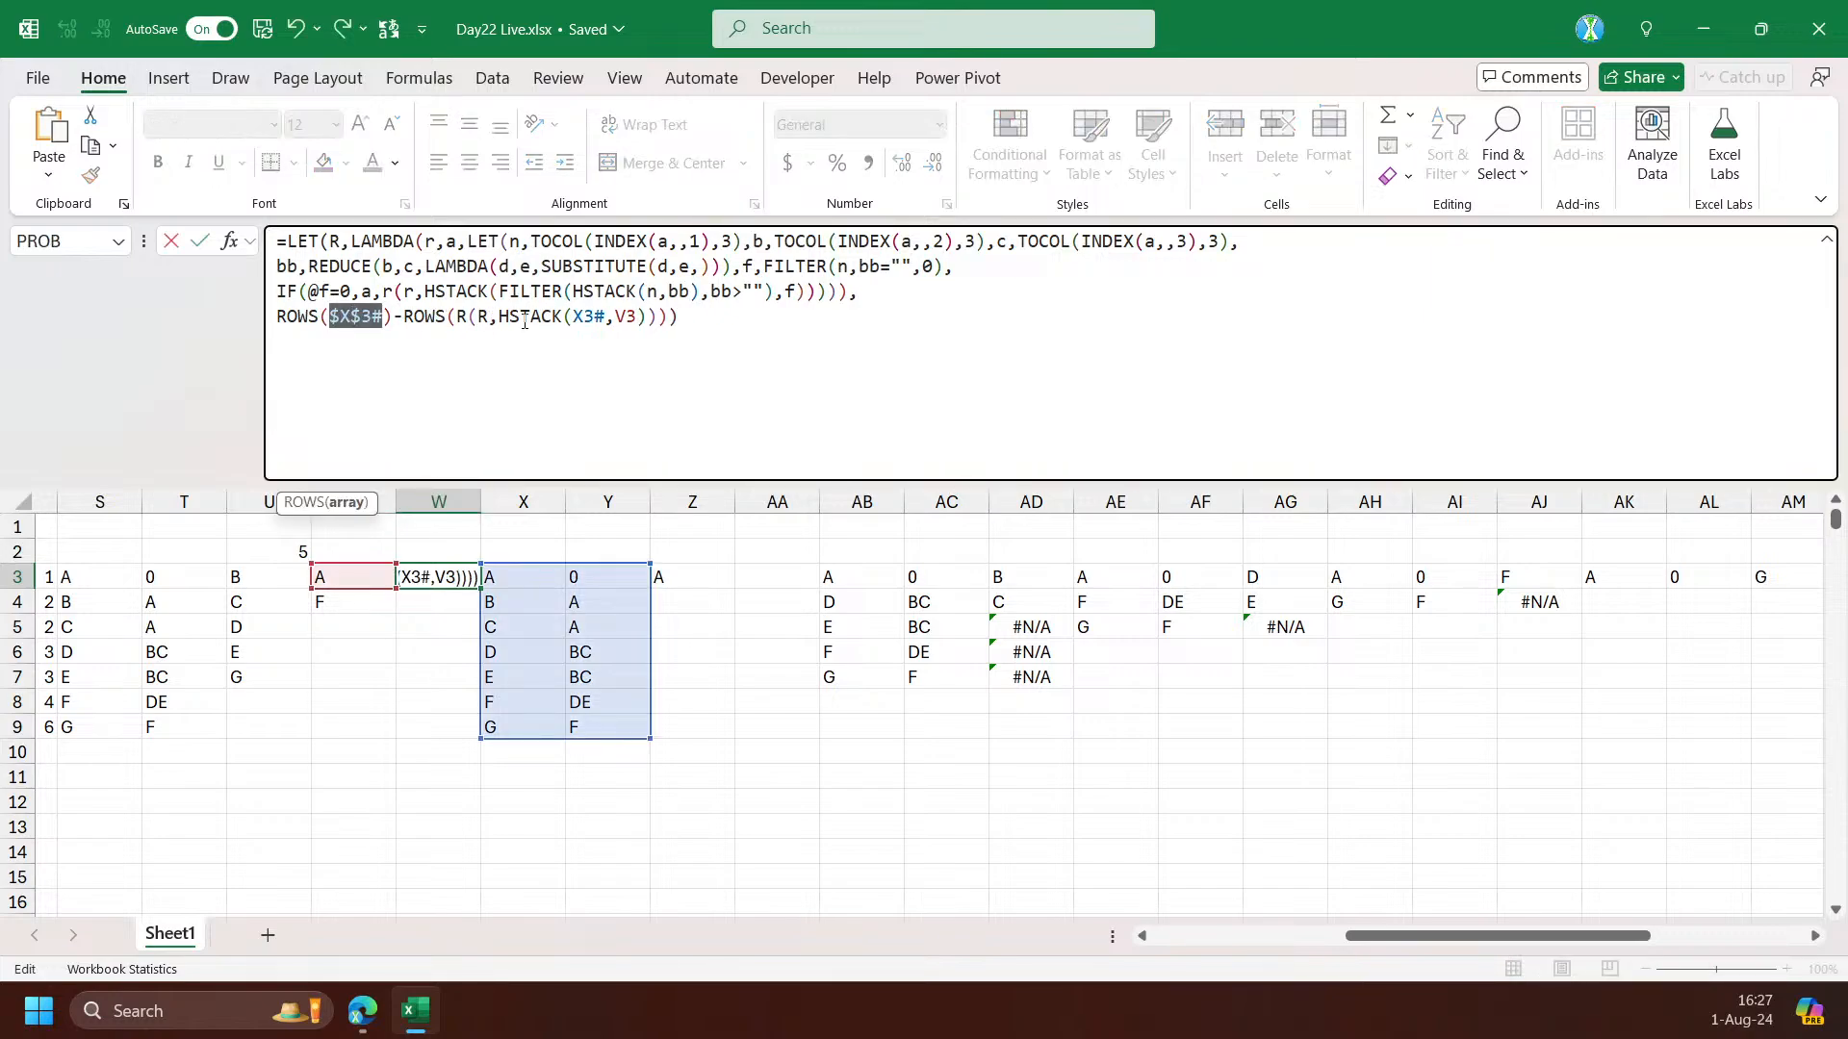
click(603, 316)
key(F4)
key(ctrl+Return)
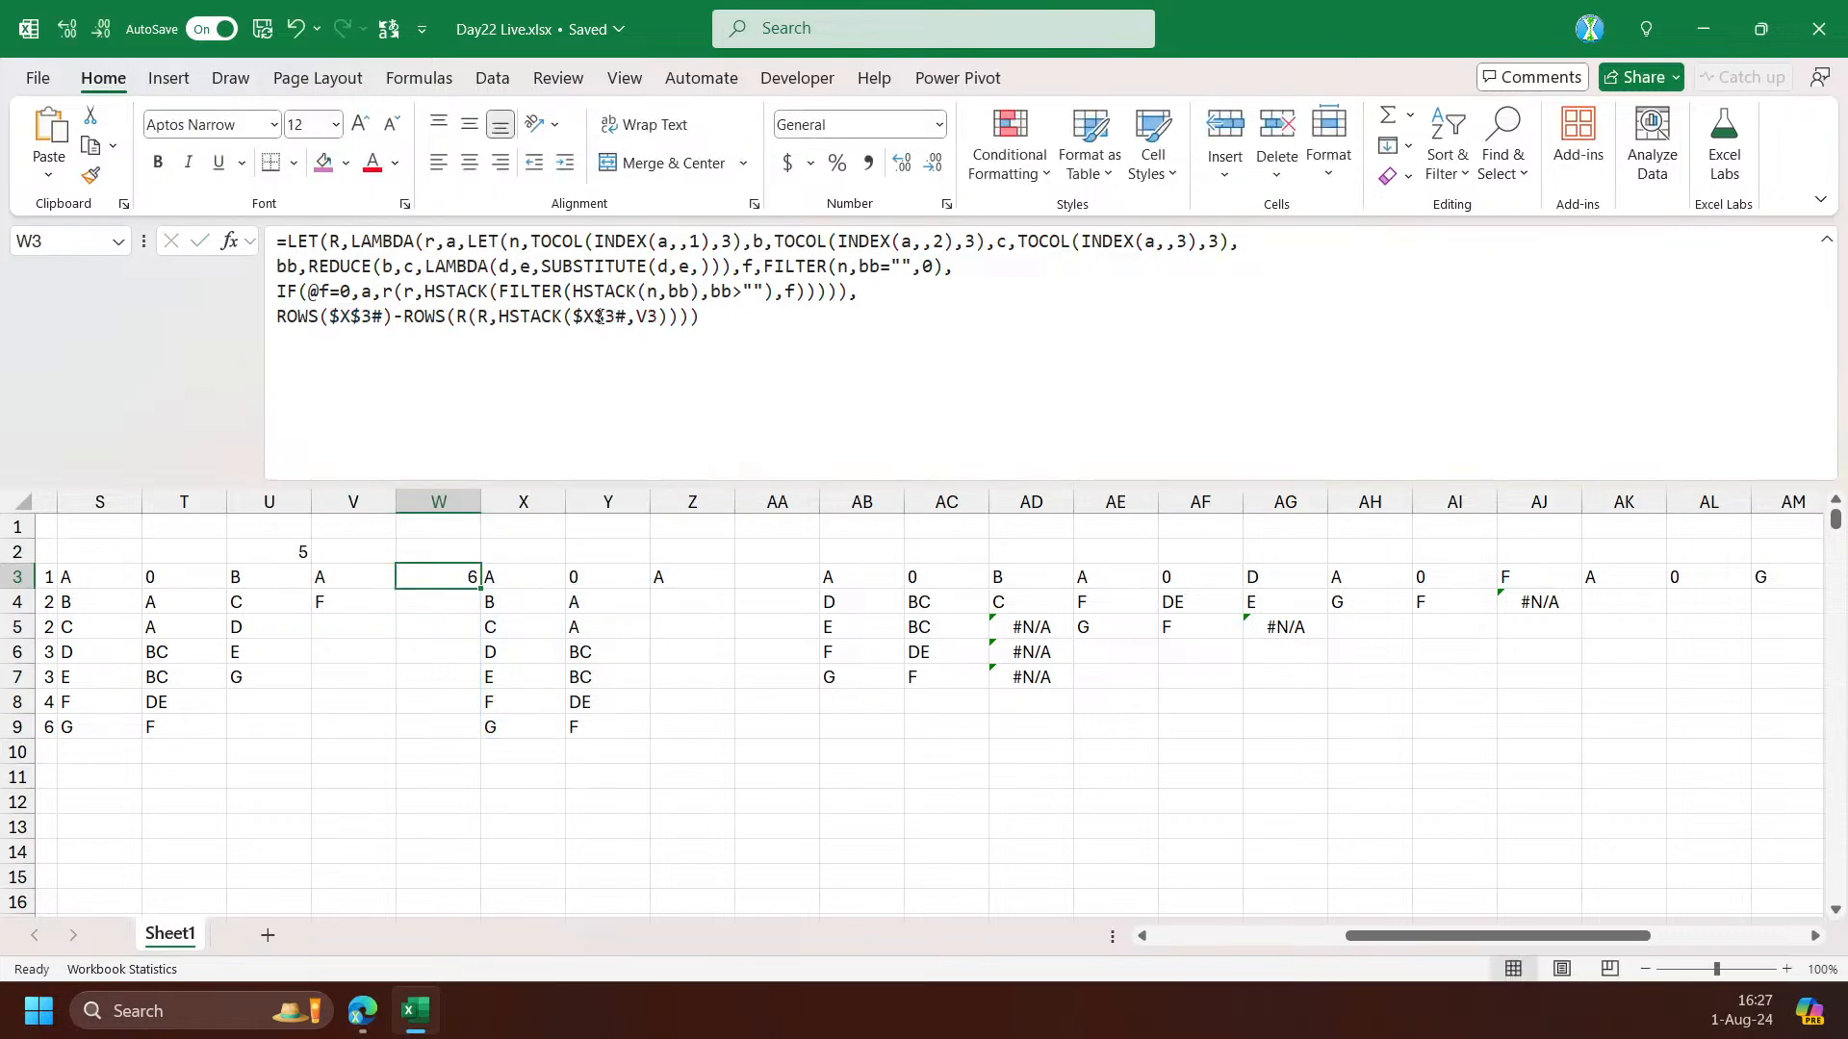
Fill the W3 formula down to W4 and widen column W
drag(480, 604, 477, 620)
click(453, 605)
click(454, 577)
drag(481, 501, 524, 502)
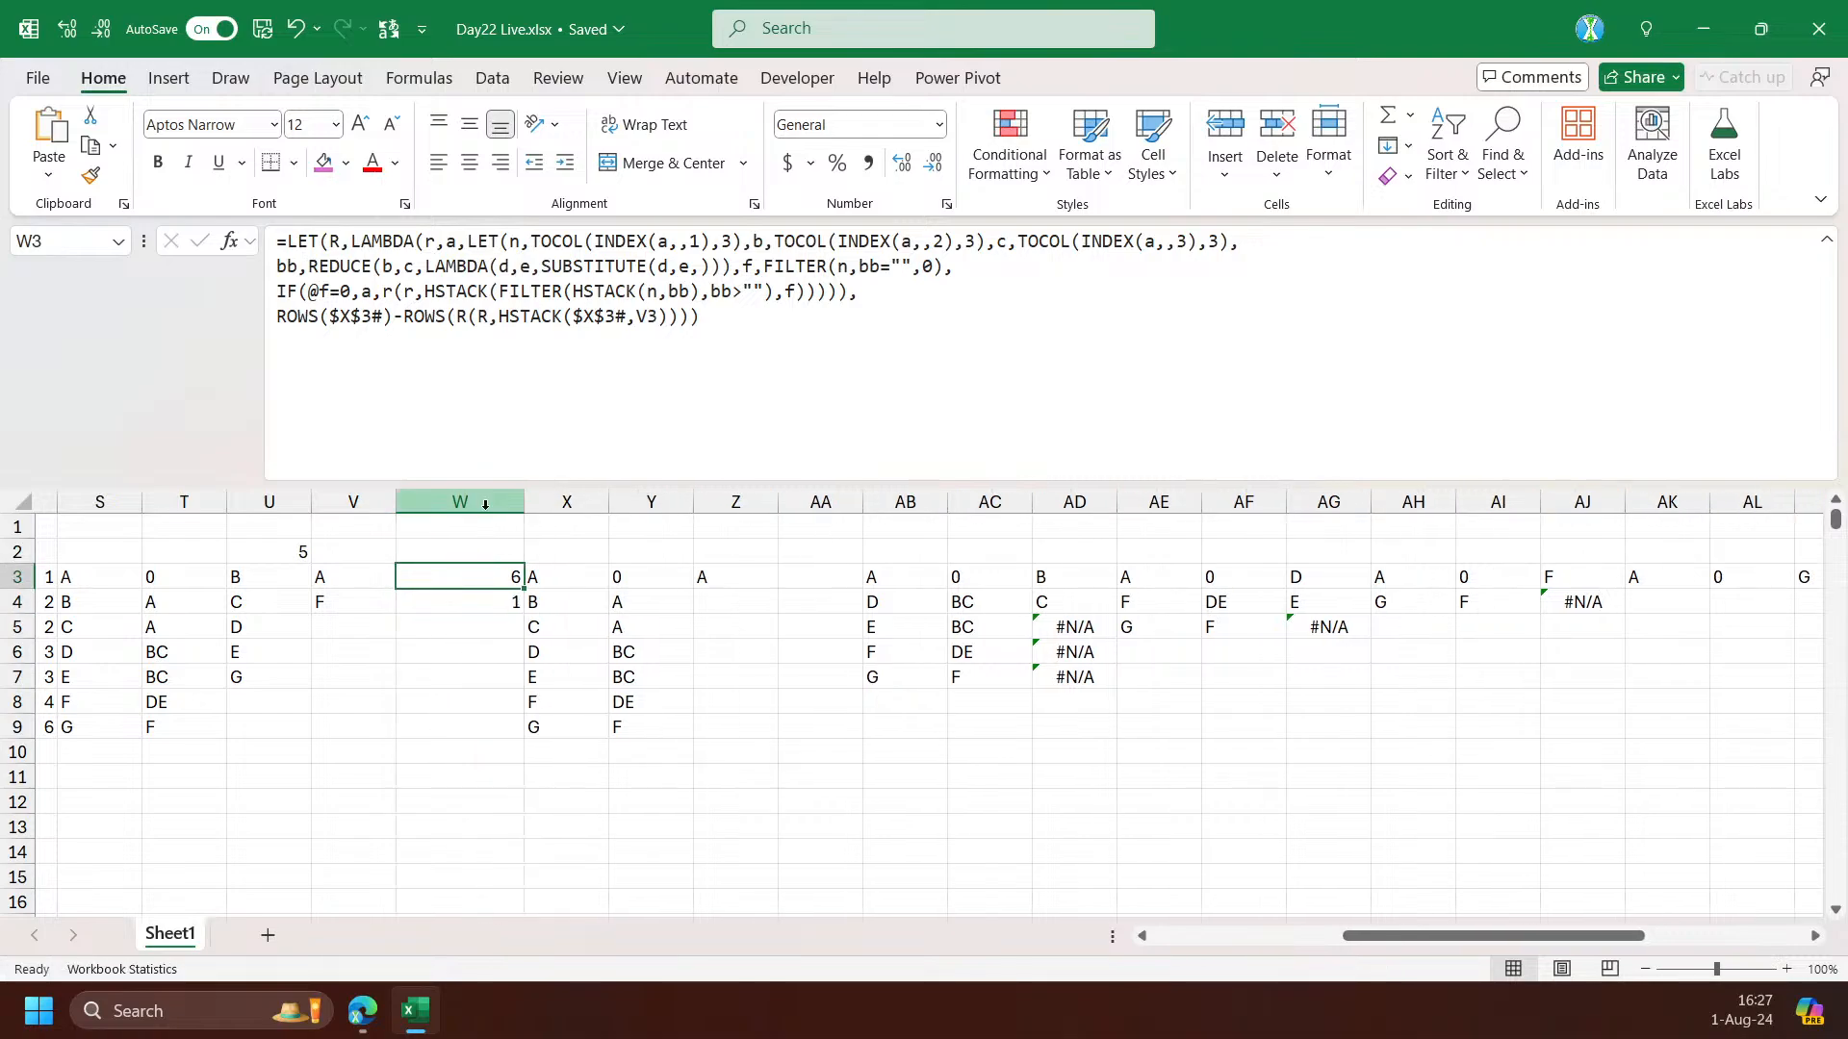
click(854, 290)
text(,)
key(alt+Return)
text(MAP()
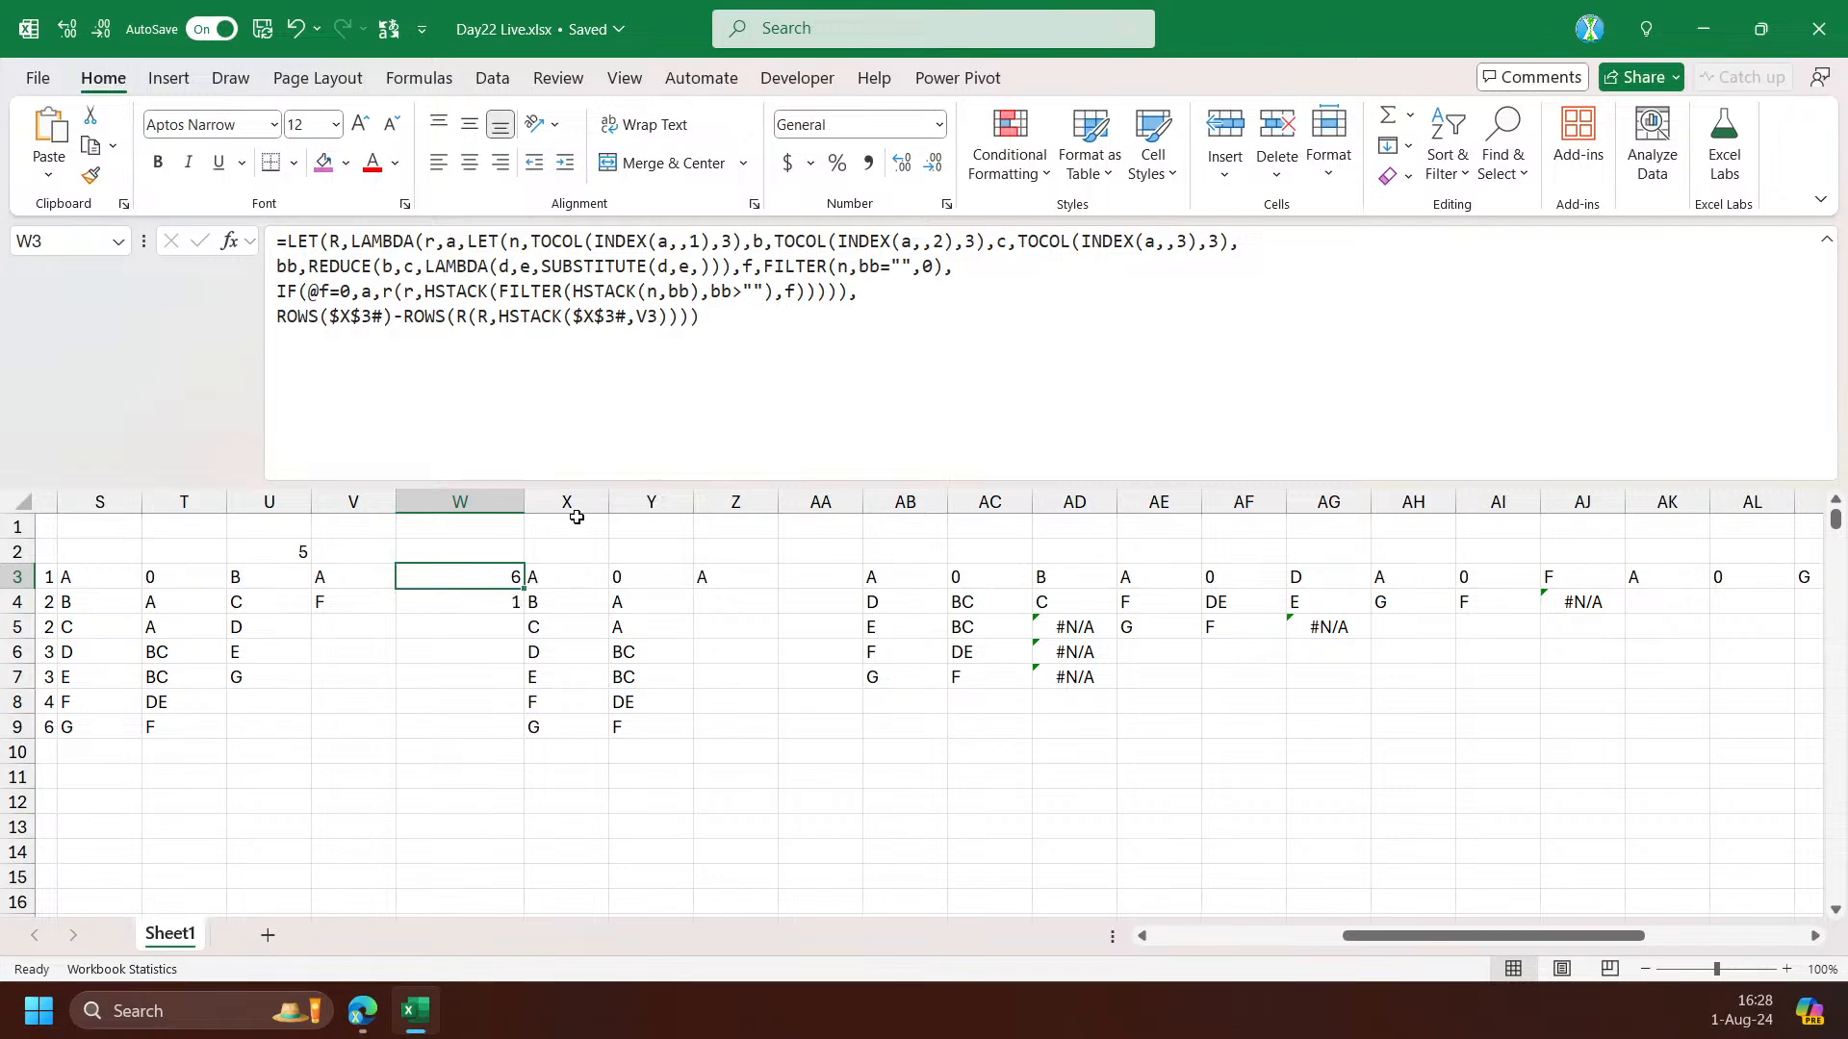
Move the intermediate working block Z3:AS8 so that it starts at AG3
click(570, 503)
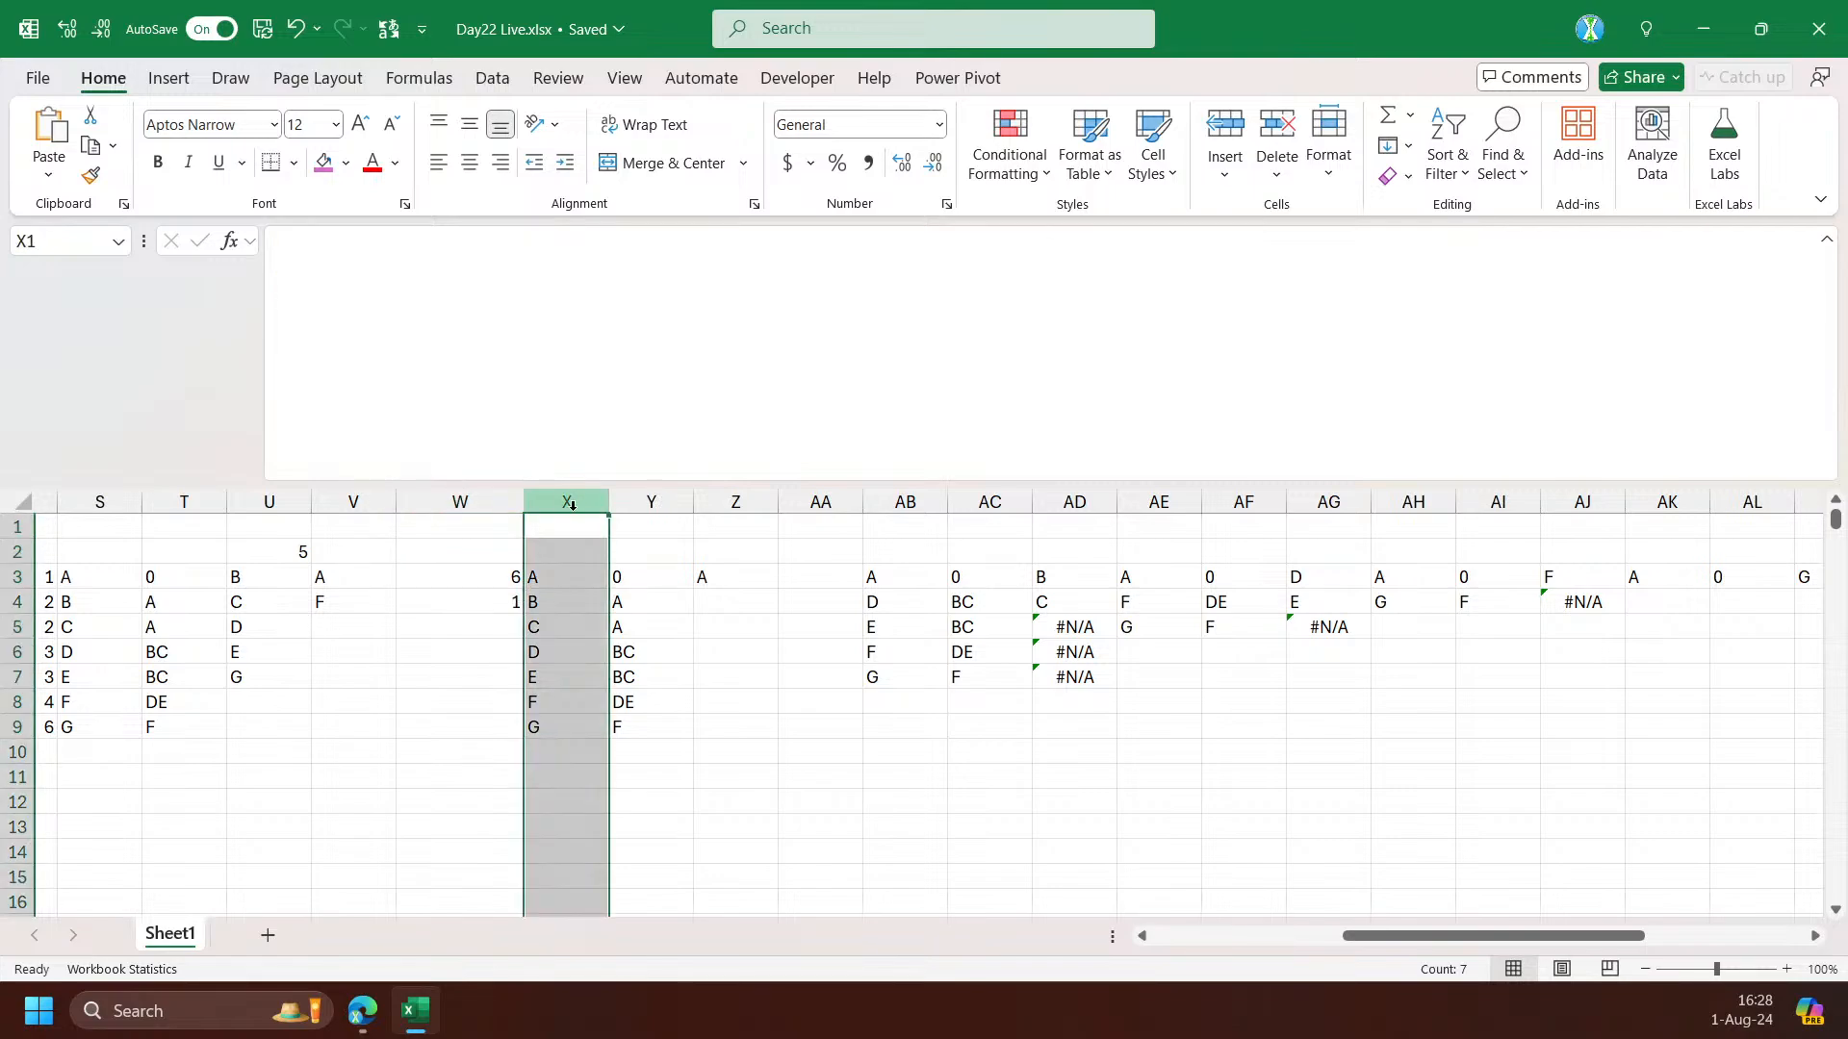
drag(728, 578, 1809, 676)
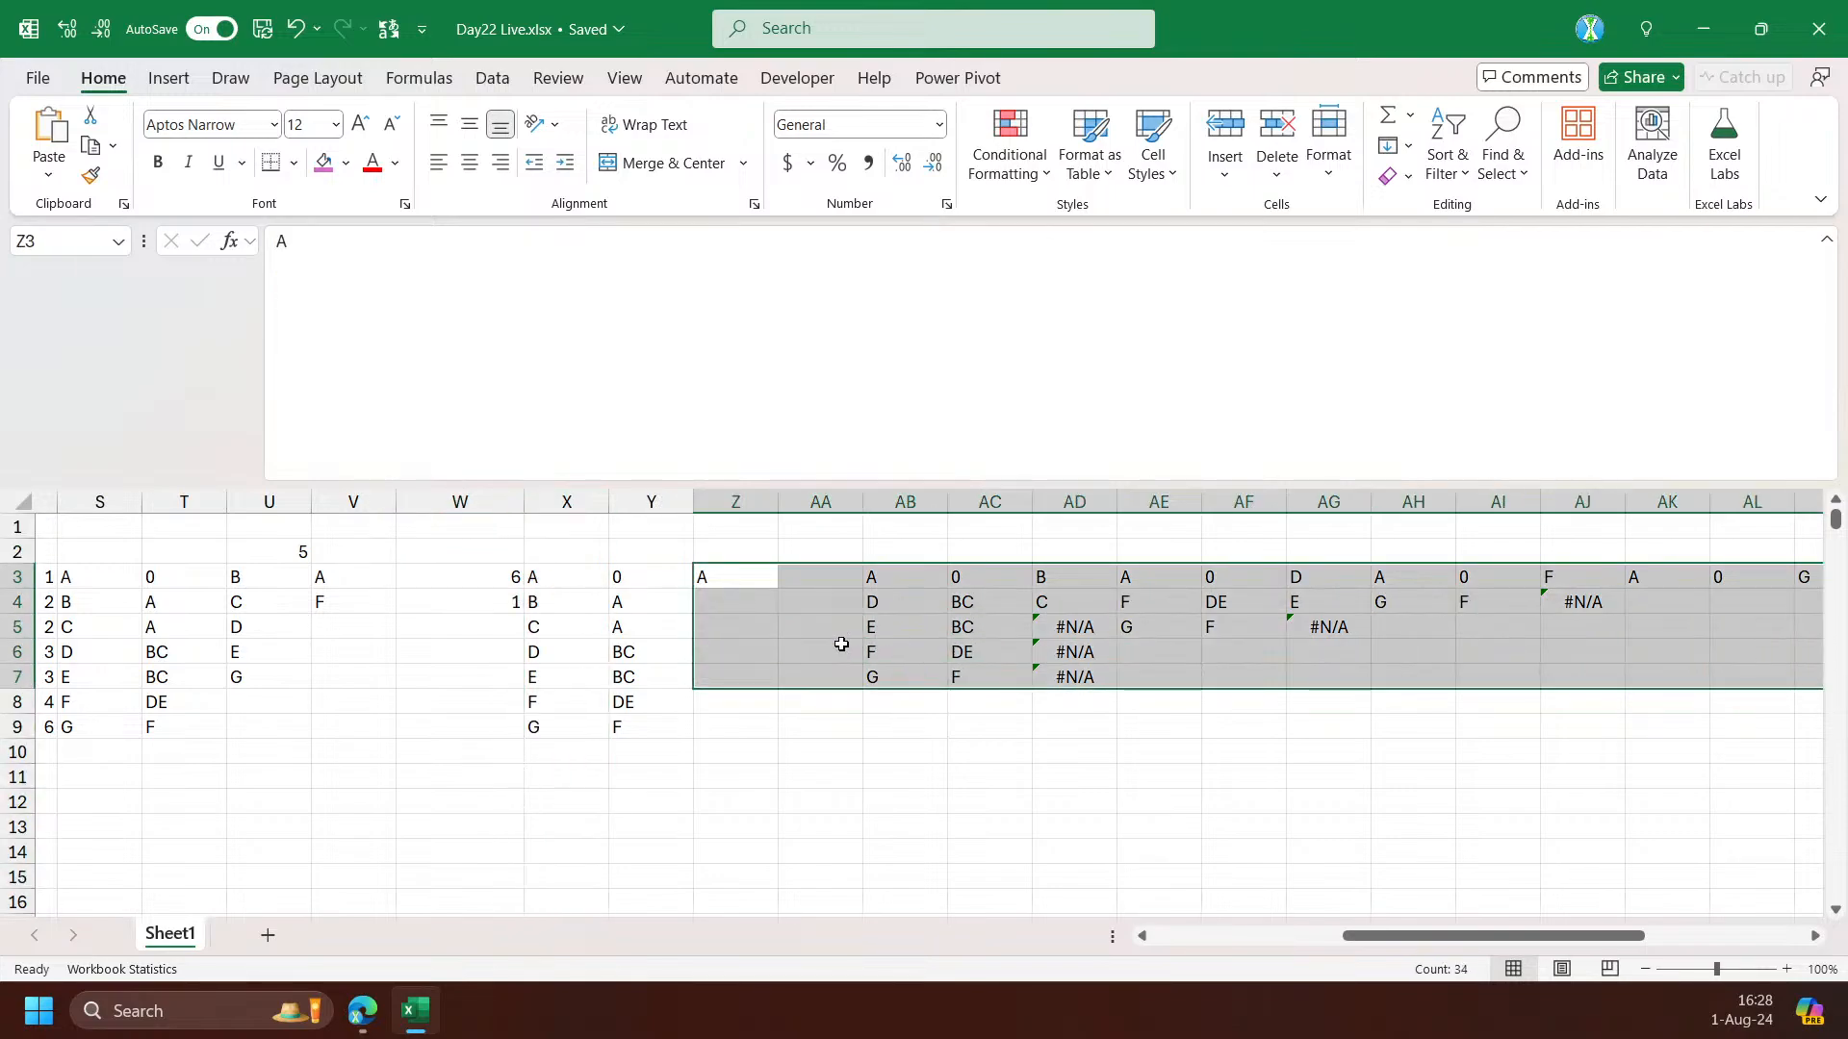
drag(825, 566, 1430, 577)
click(1072, 548)
drag(763, 577, 1521, 707)
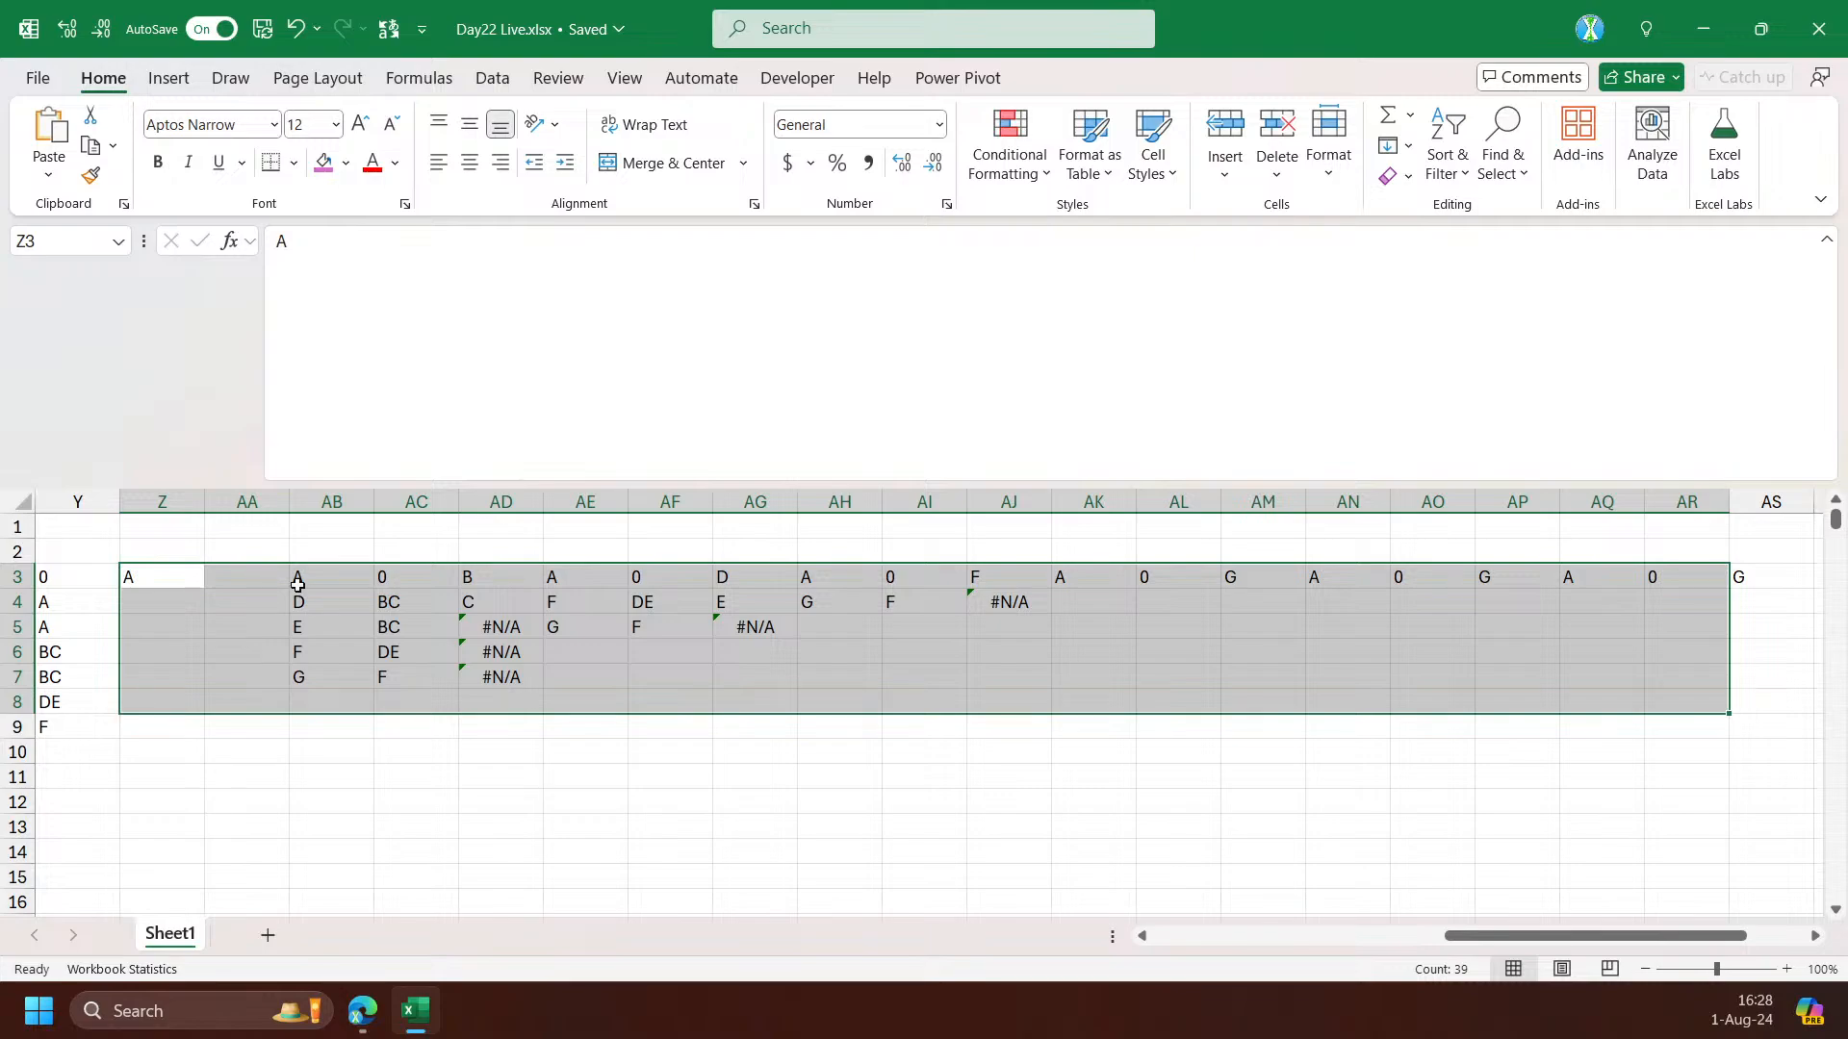
key(shift+Right)
key(ctrl+c)
key(Right)
key(Right)
key(Right)
key(Right)
key(Right)
key(Right)
key(Right)
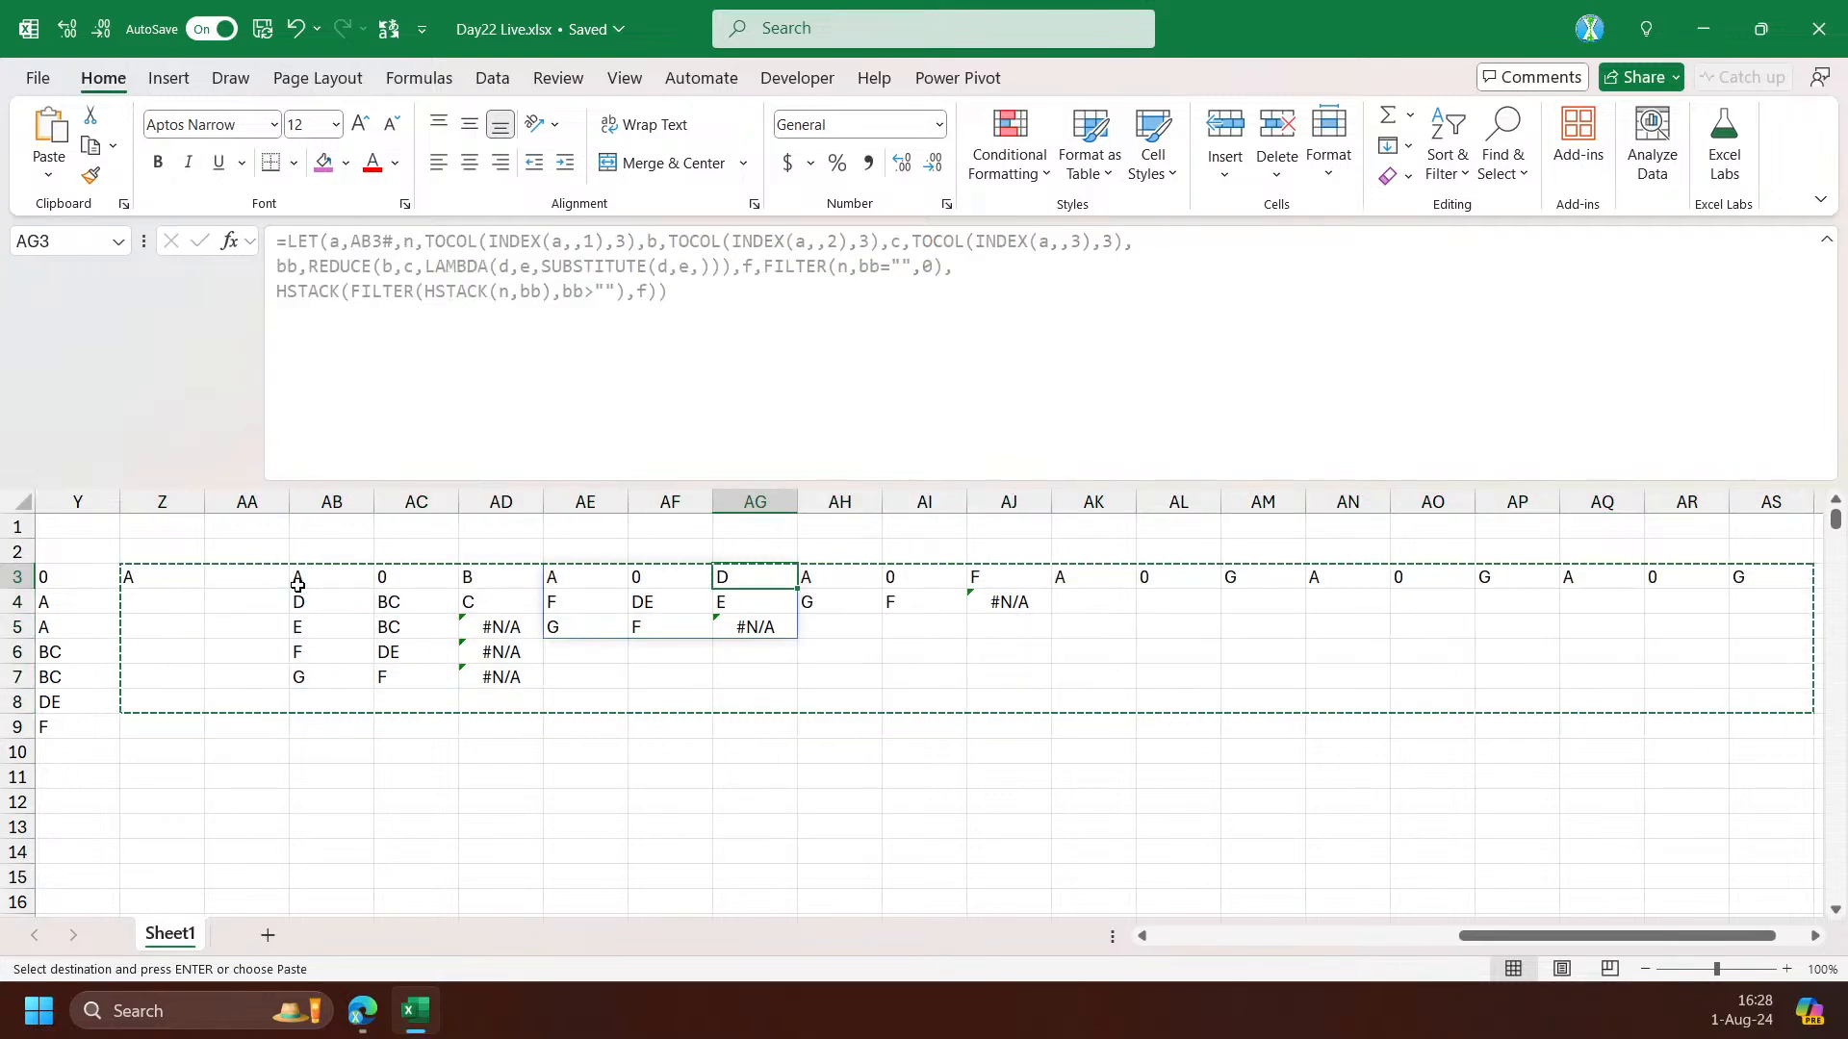
key(Return)
Move the two recursive formulas in W3:W4 to Z3:Z4
key(Left)
key(ctrl+Left)
key(ctrl+Left)
drag(354, 593, 645, 578)
Copy the full text of the Z3 recursive formula into cell W3
click(662, 575)
click(870, 355)
key(ctrl+a)
key(ctrl+x)
key(Escape)
key(Left)
key(Left)
key(Left)
click(388, 329)
key(ctrl+v)
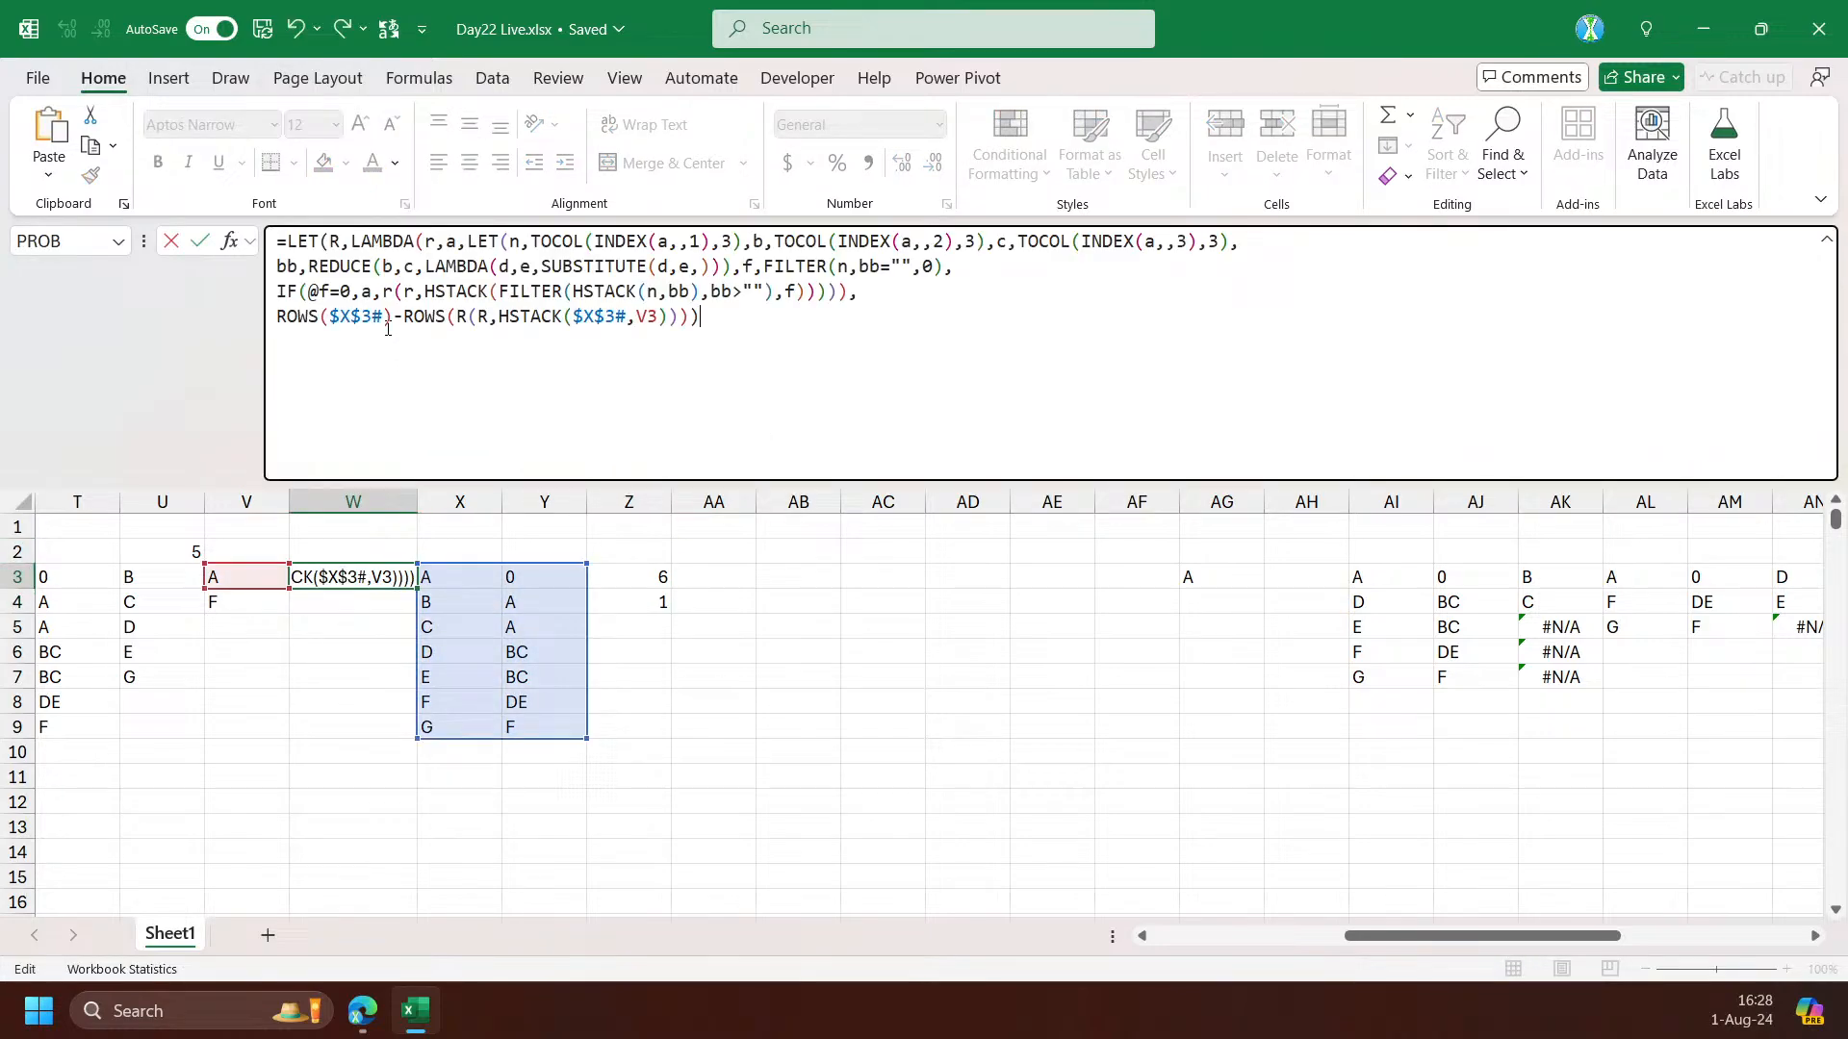
Wrap the final calculation in W3 in MAP(V3#,LAMBDA(x,...)) and replace the V3 argument of HSTACK with x
click(284, 320)
text(MAP()
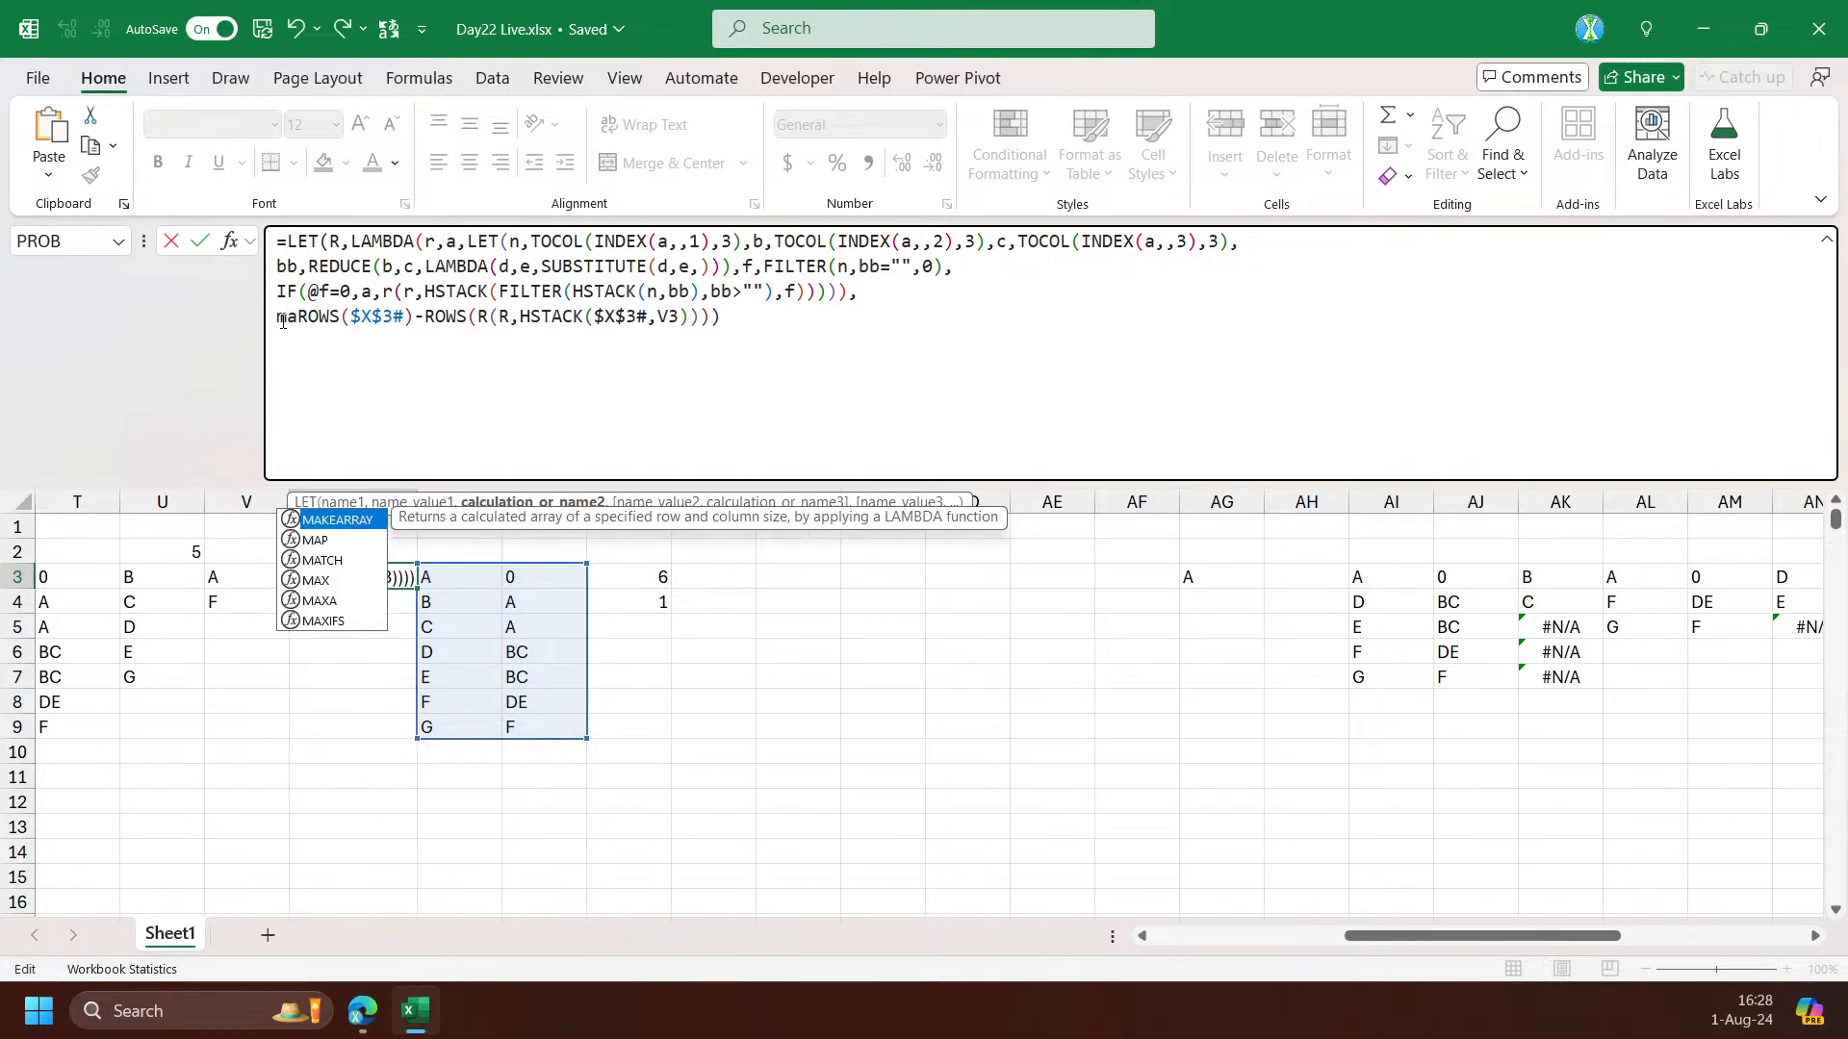
click(254, 582)
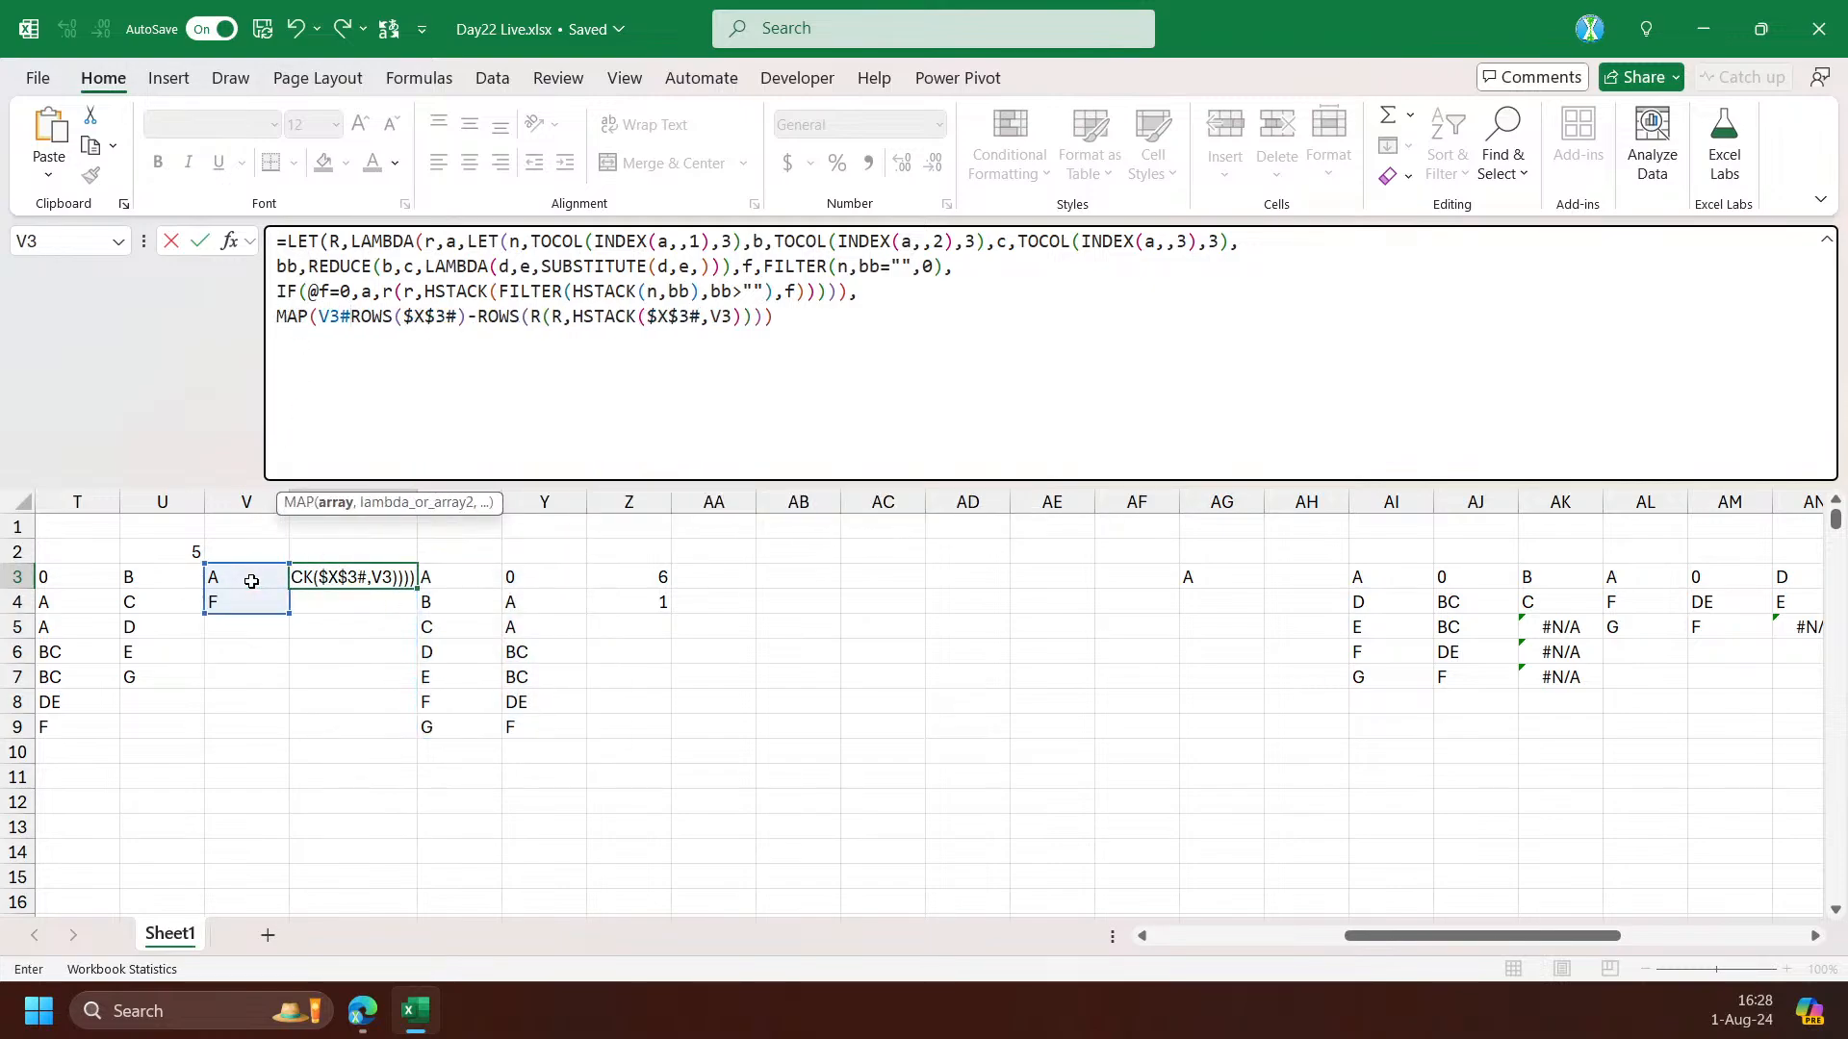
text(,LAMBDA()
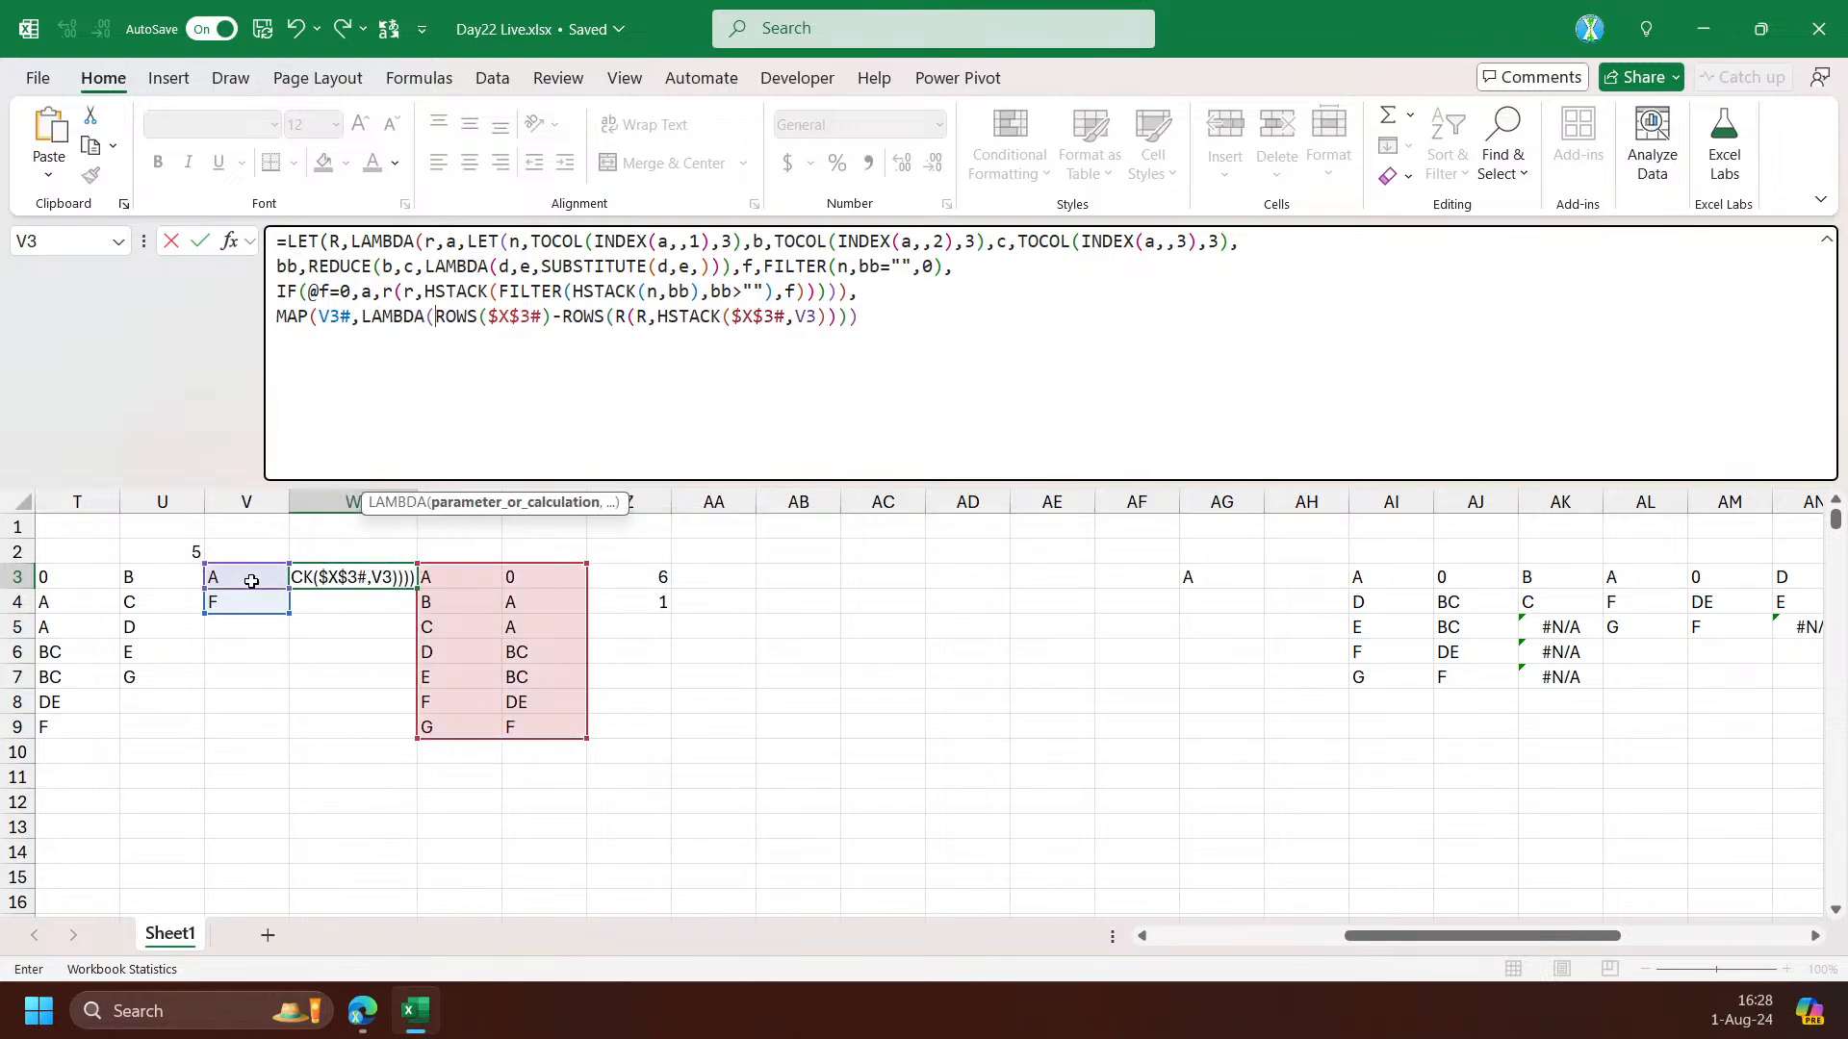
text(x,)
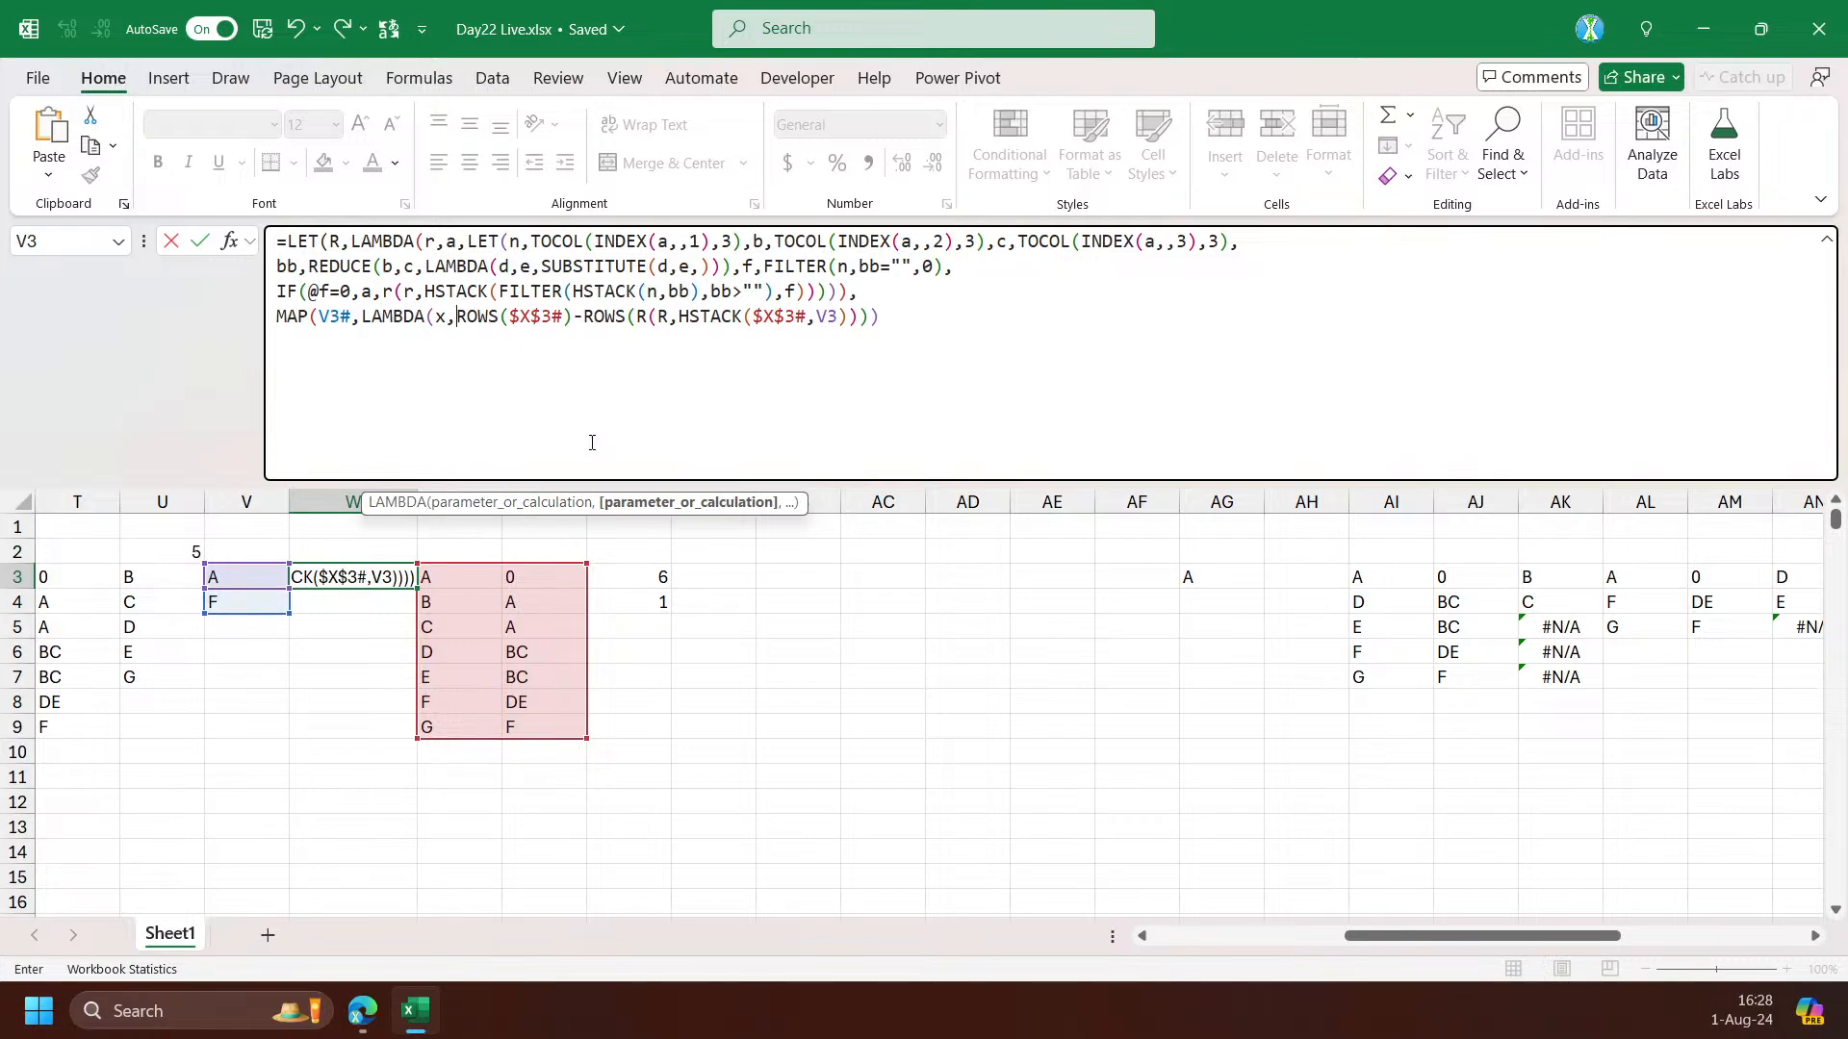
double_click(821, 315)
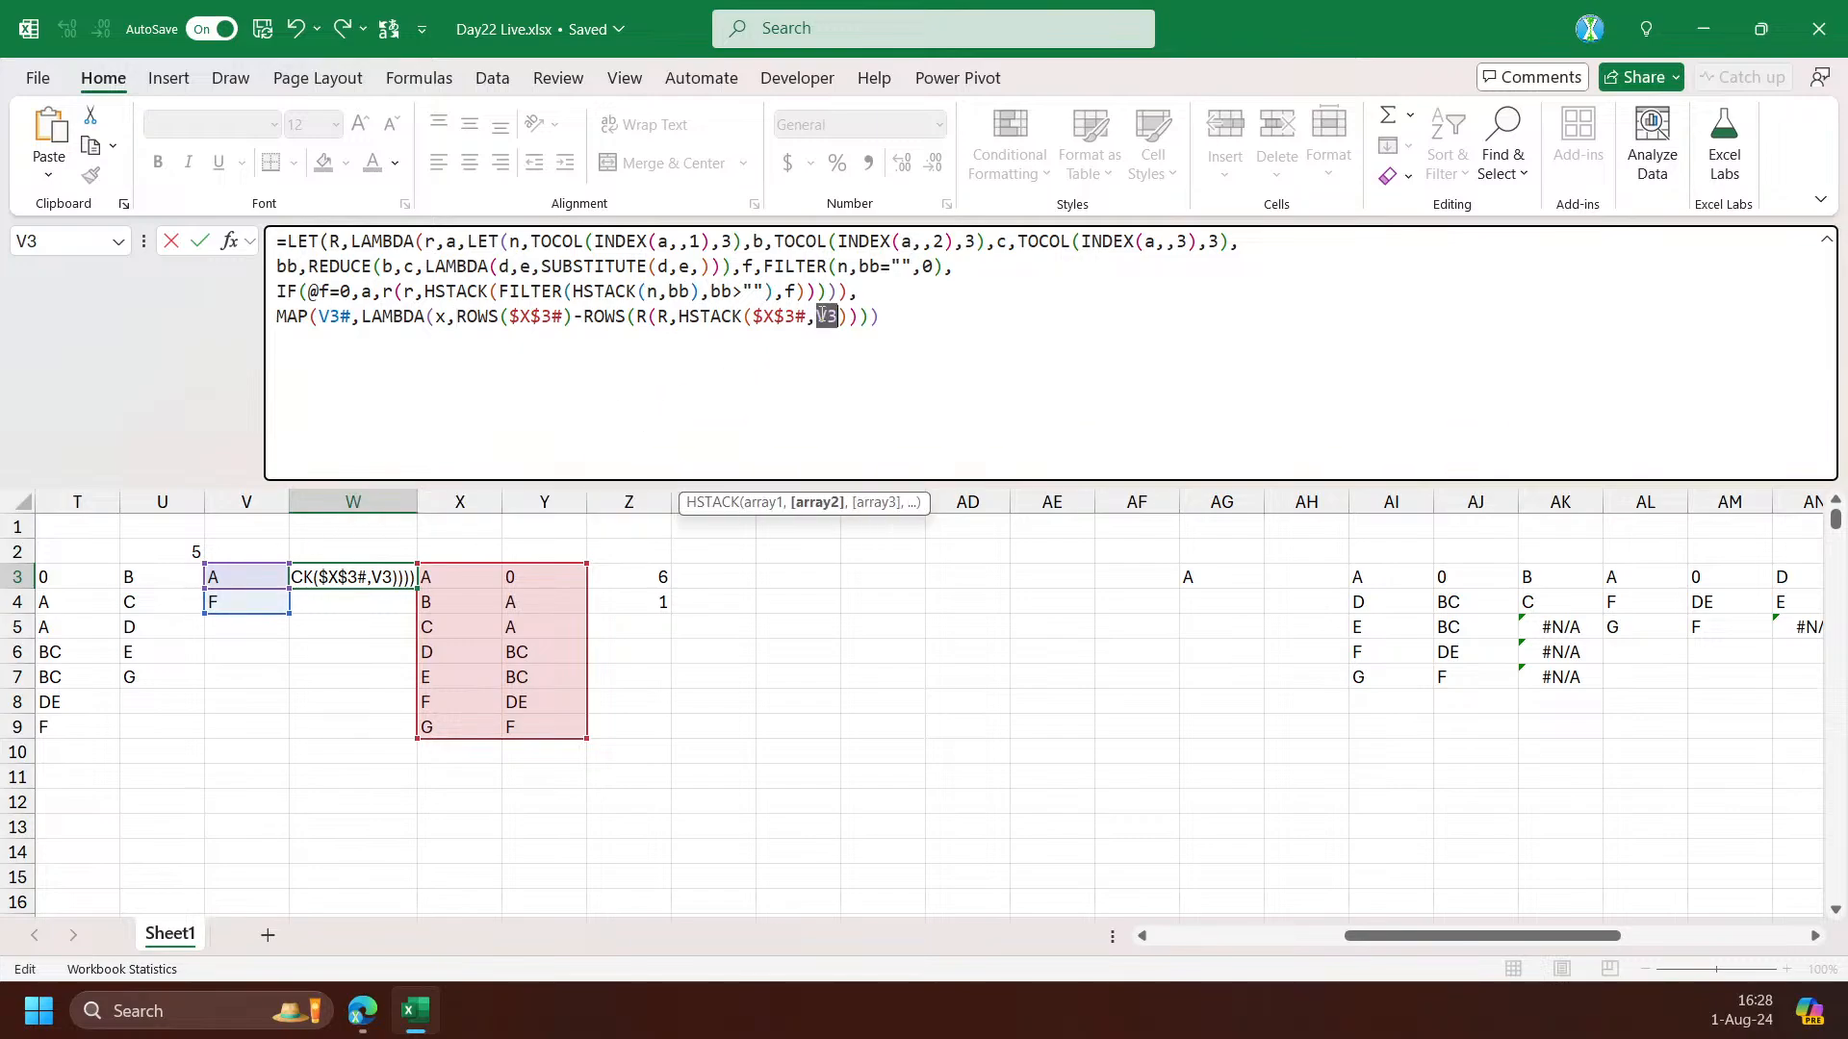
text(x)
click(890, 322)
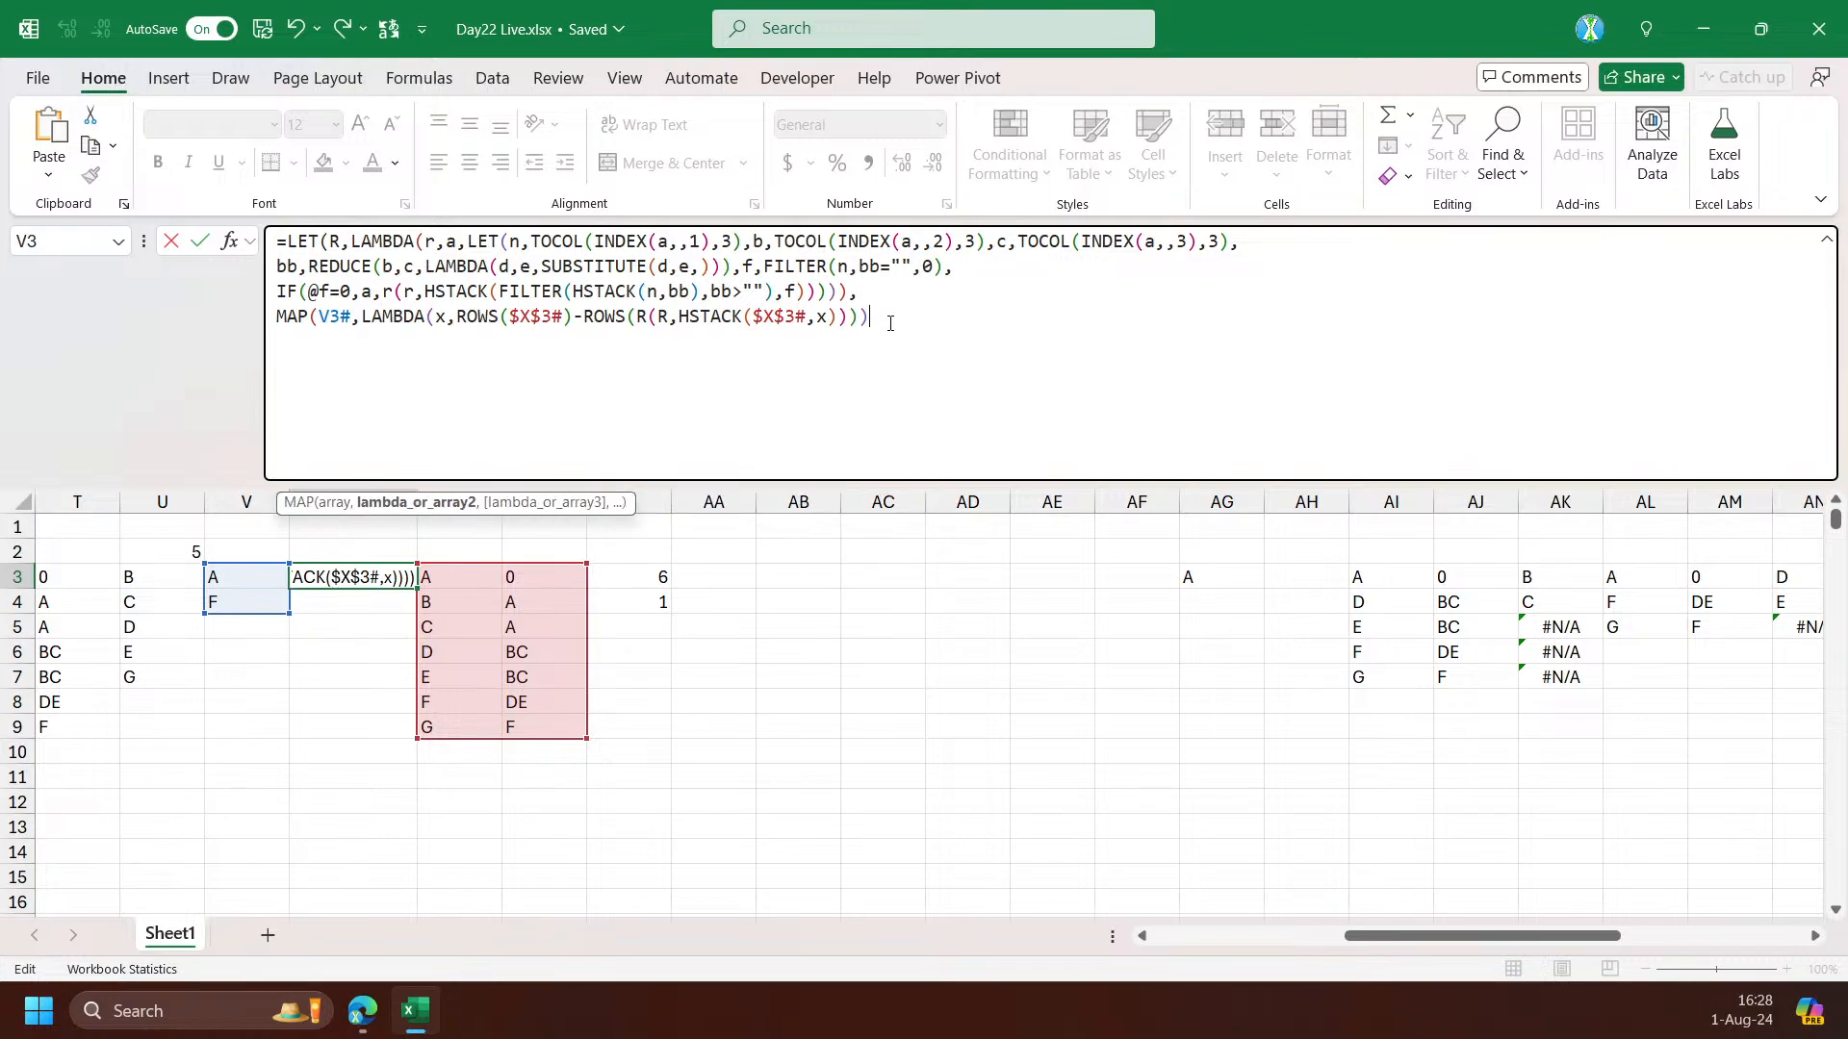
text())
key(ctrl+Return)
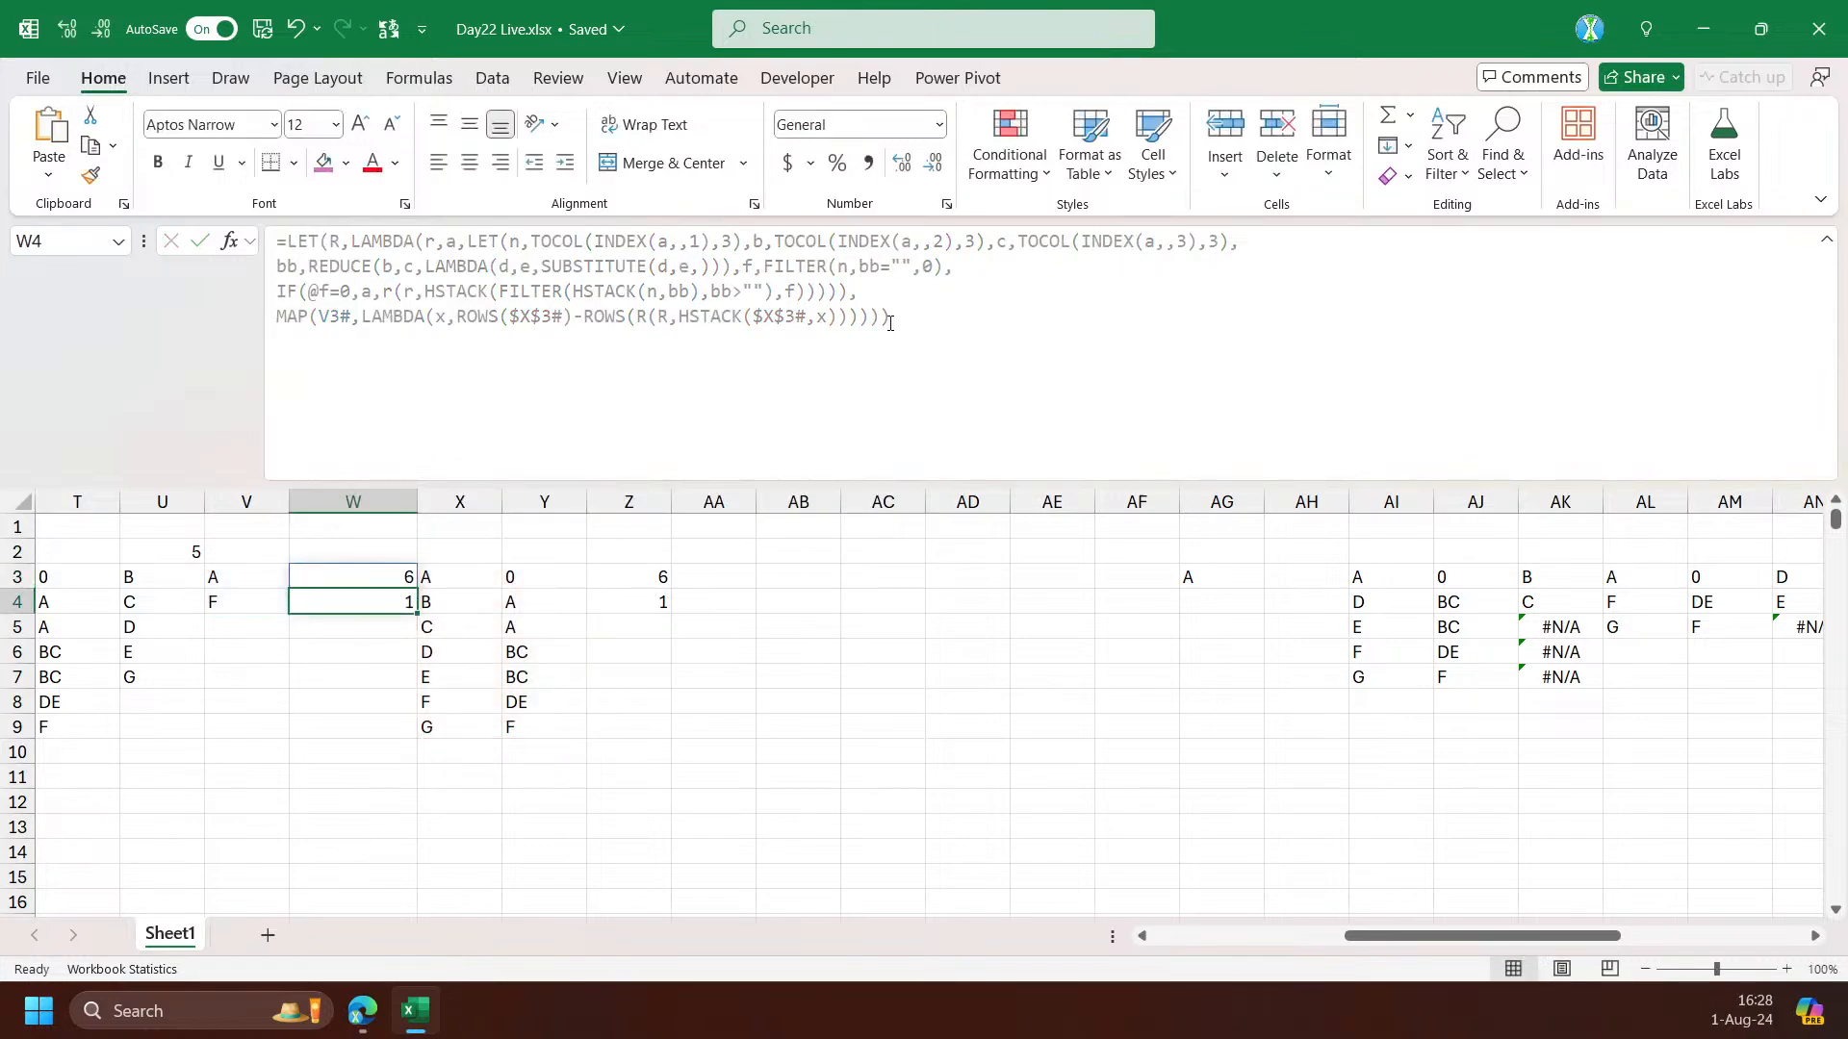
Total the spilled W3# counts with a SUM formula in W2, with the puzzle page in view for comparison
click(377, 551)
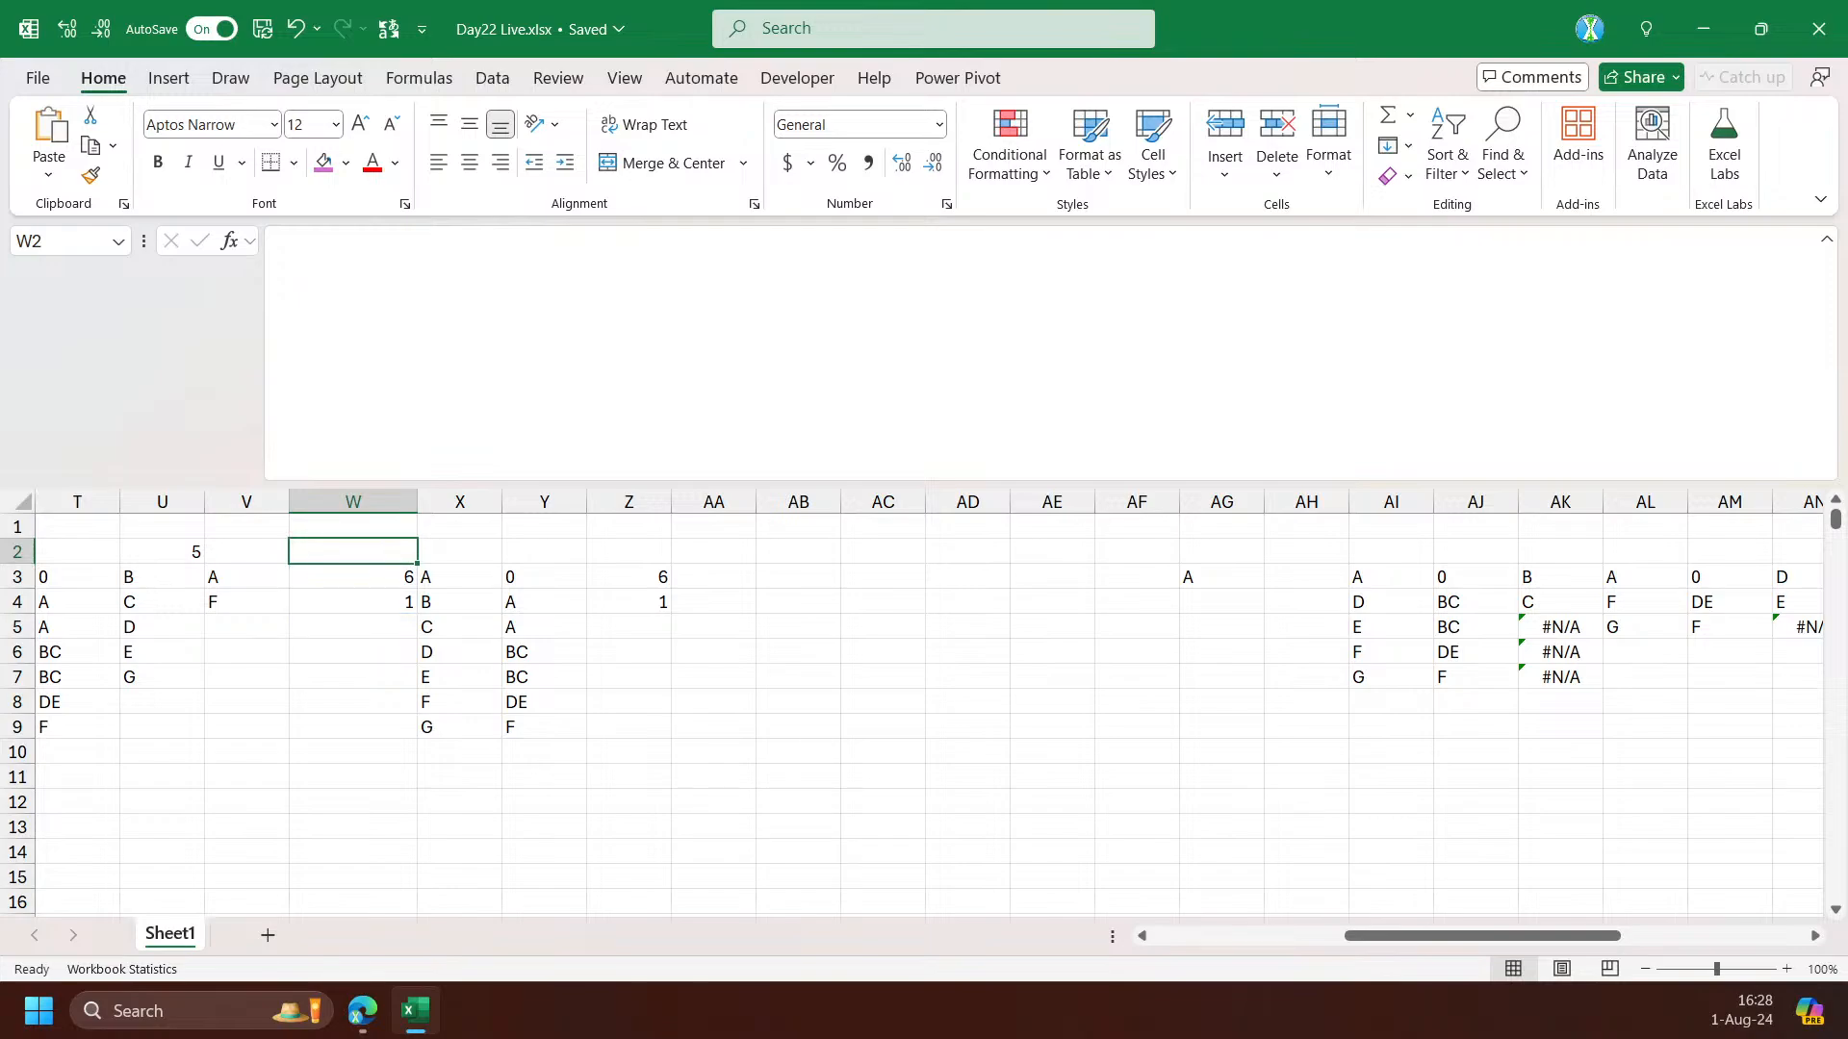
double_click(576, 27)
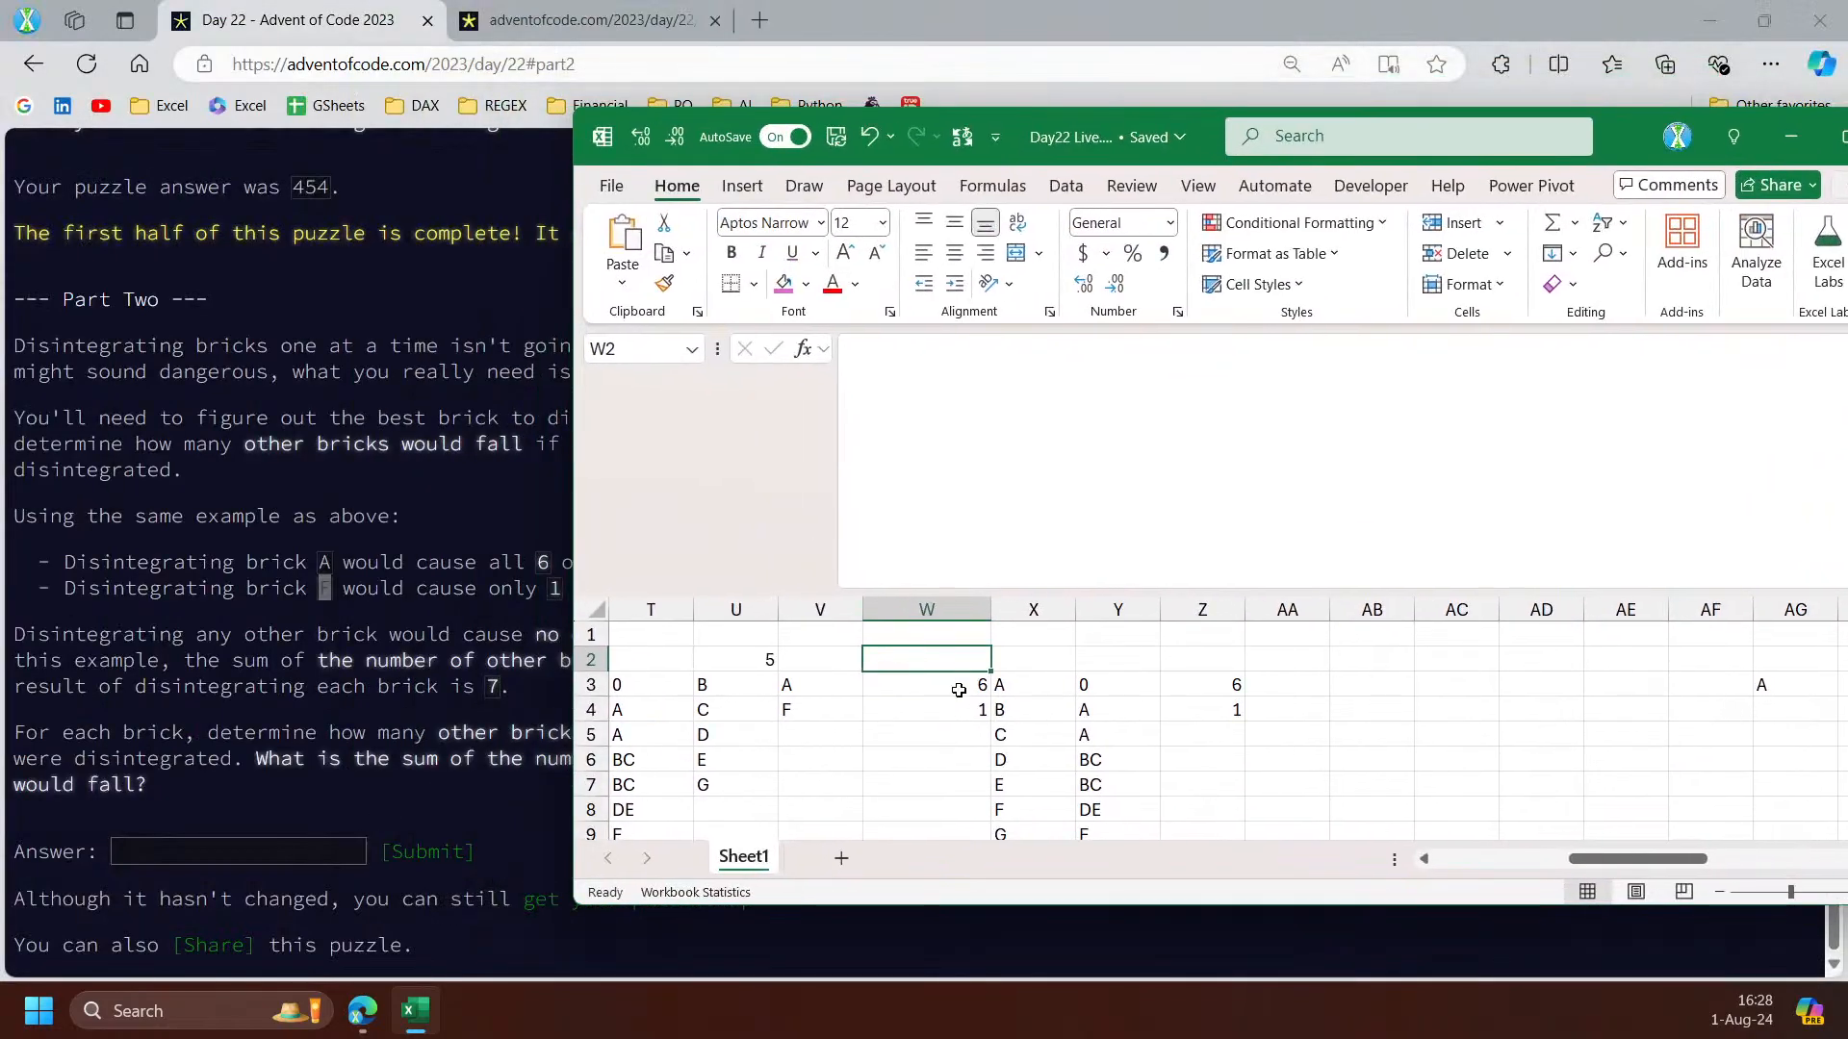
click(959, 689)
click(953, 657)
double_click(953, 658)
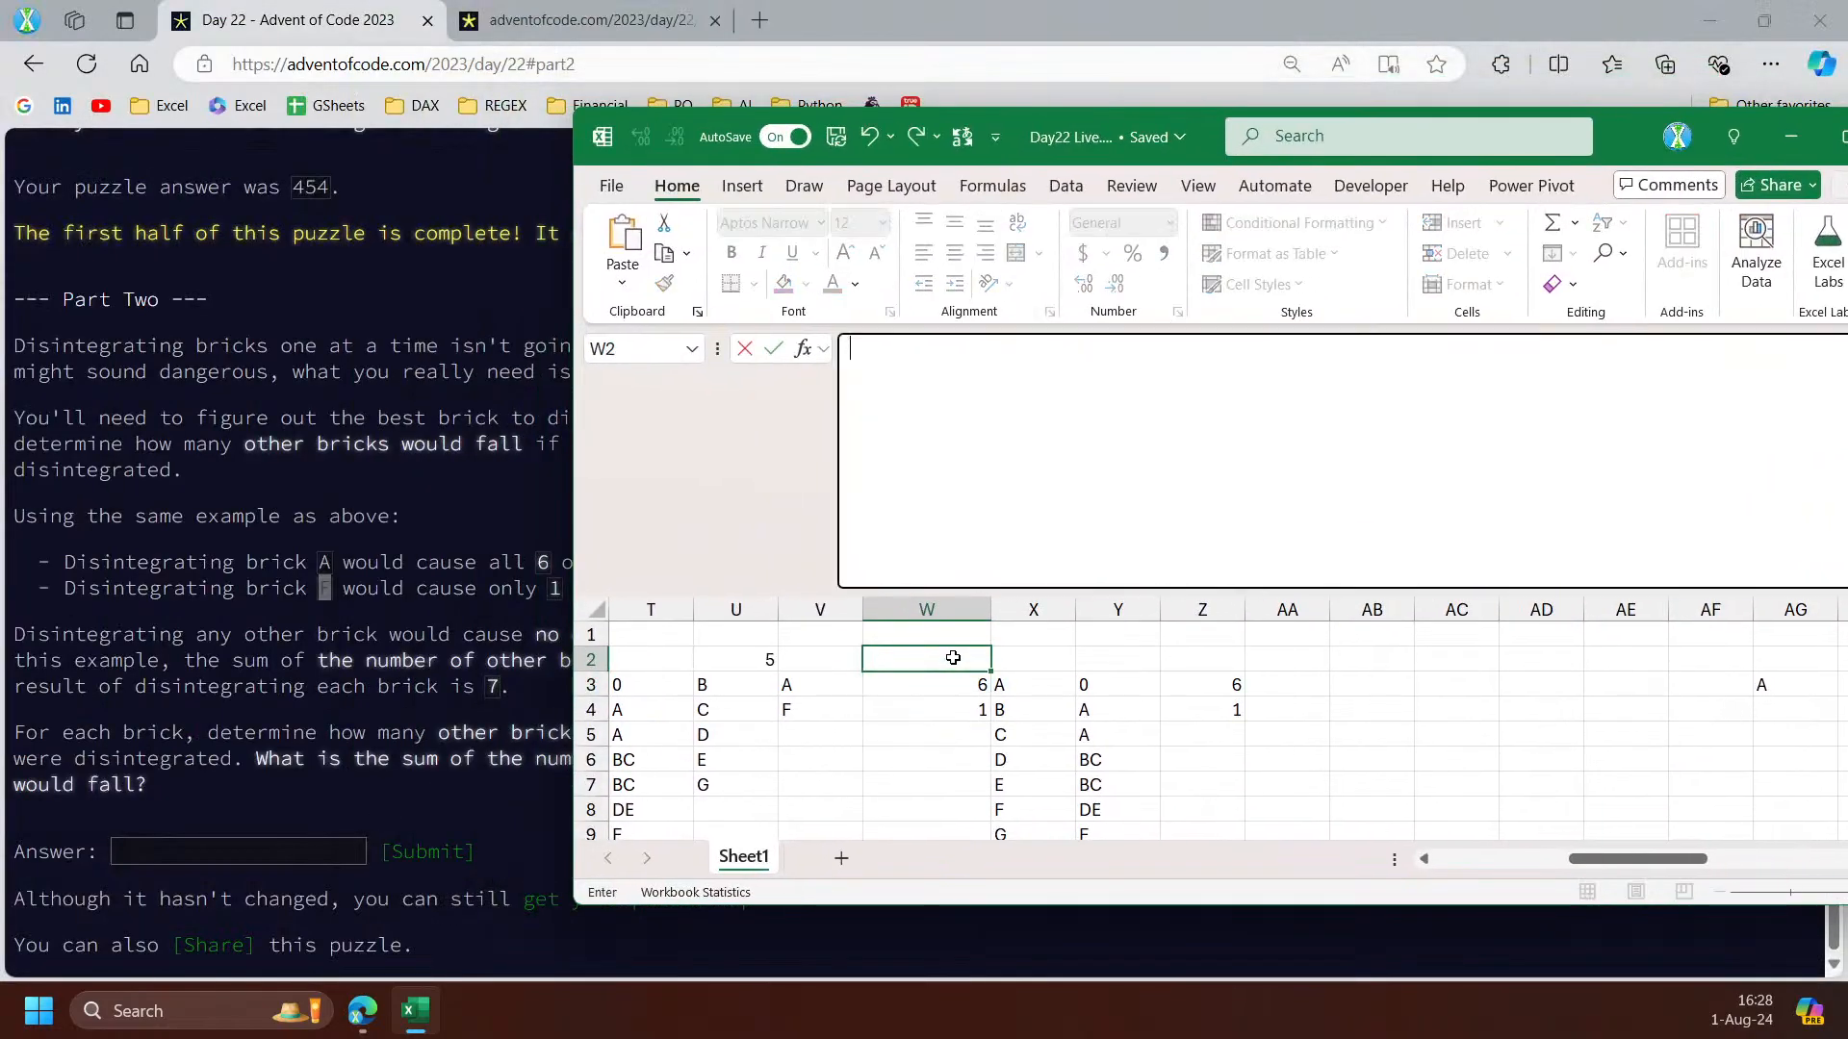
text(=sum)
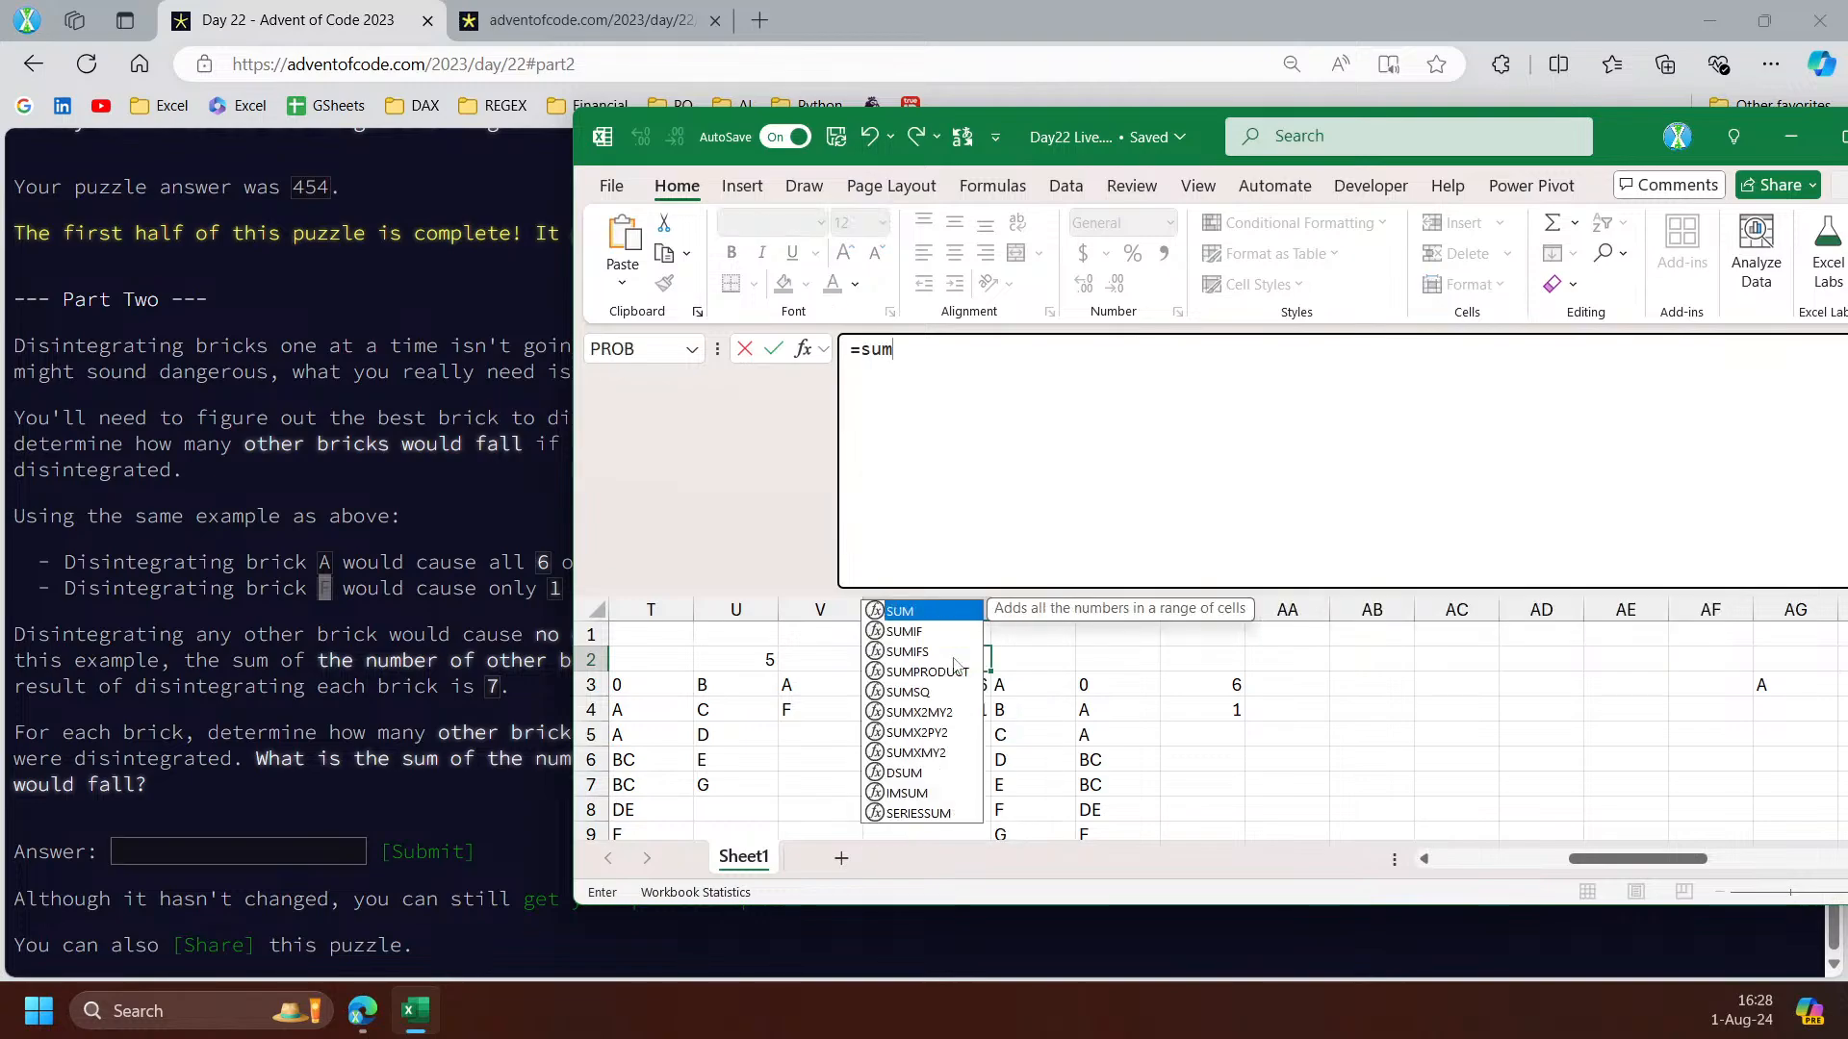
key(Tab)
key(Down)
text(#)
key(Return)
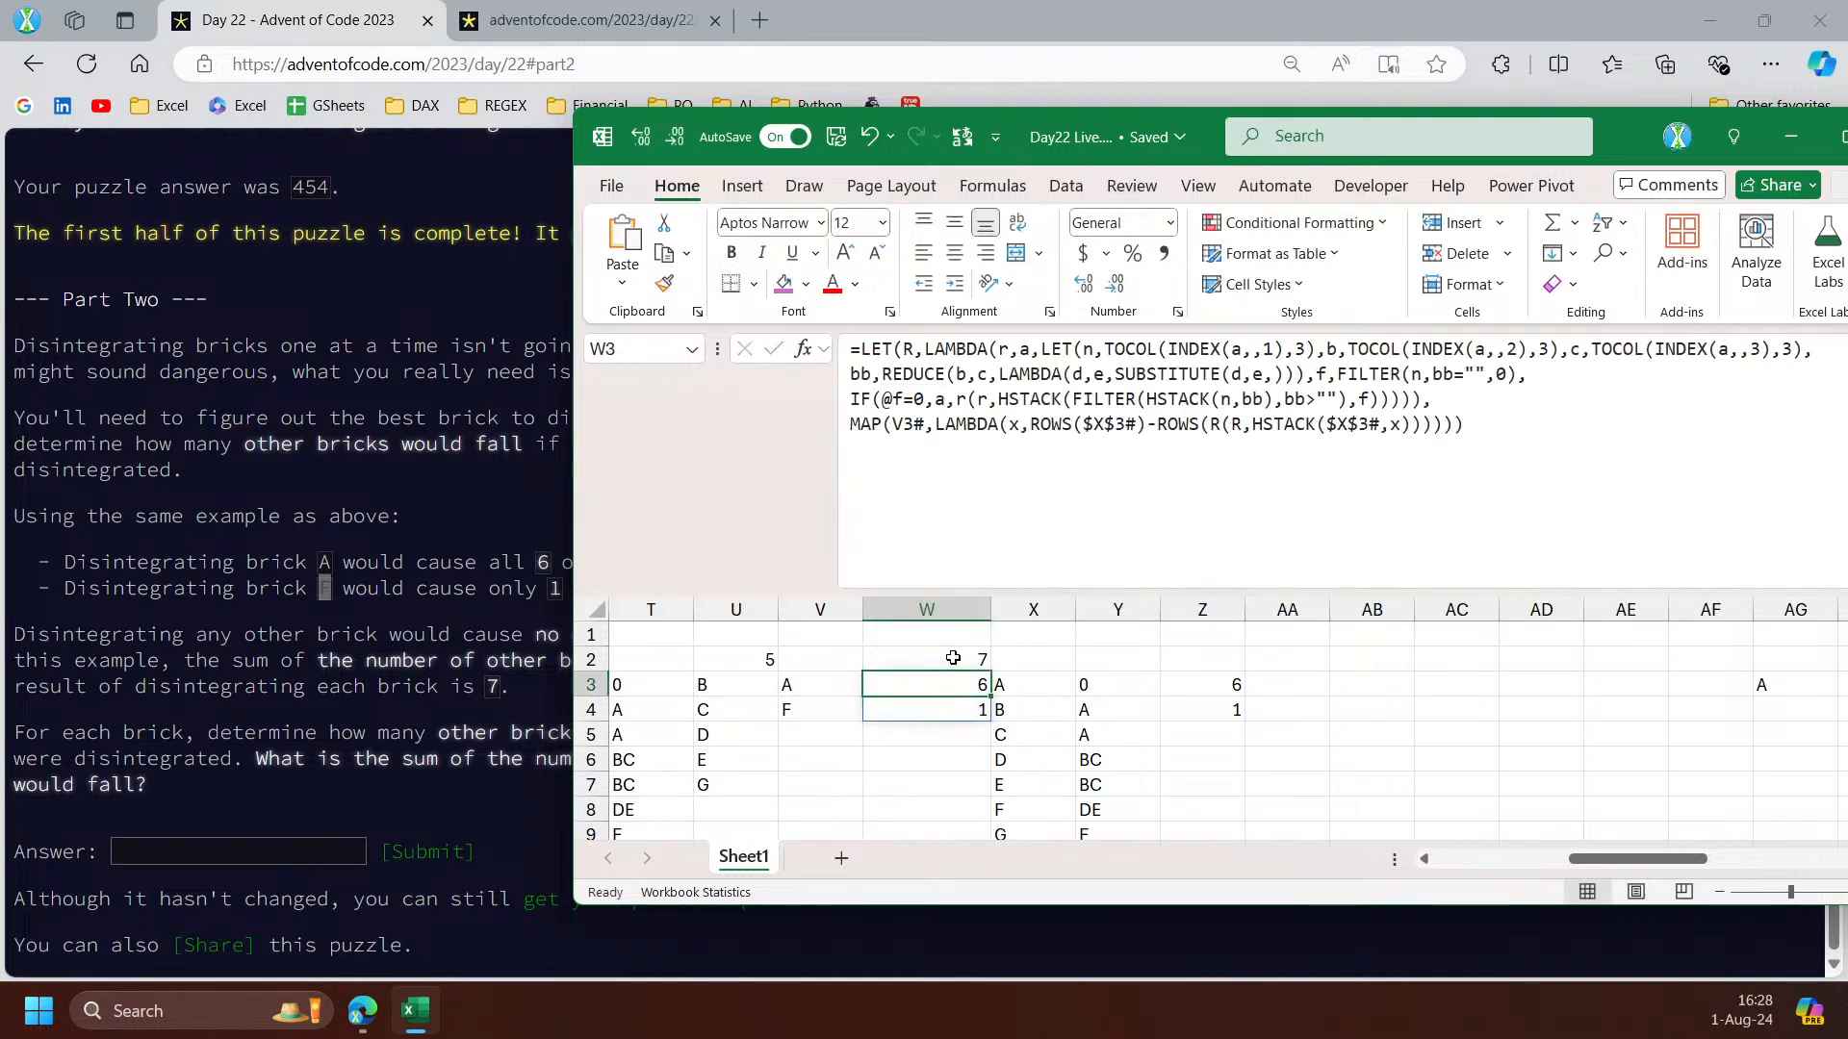
Copy the supporting-brick formula from V3 to V18 for the full puzzle data
drag(1209, 147, 1072, 3)
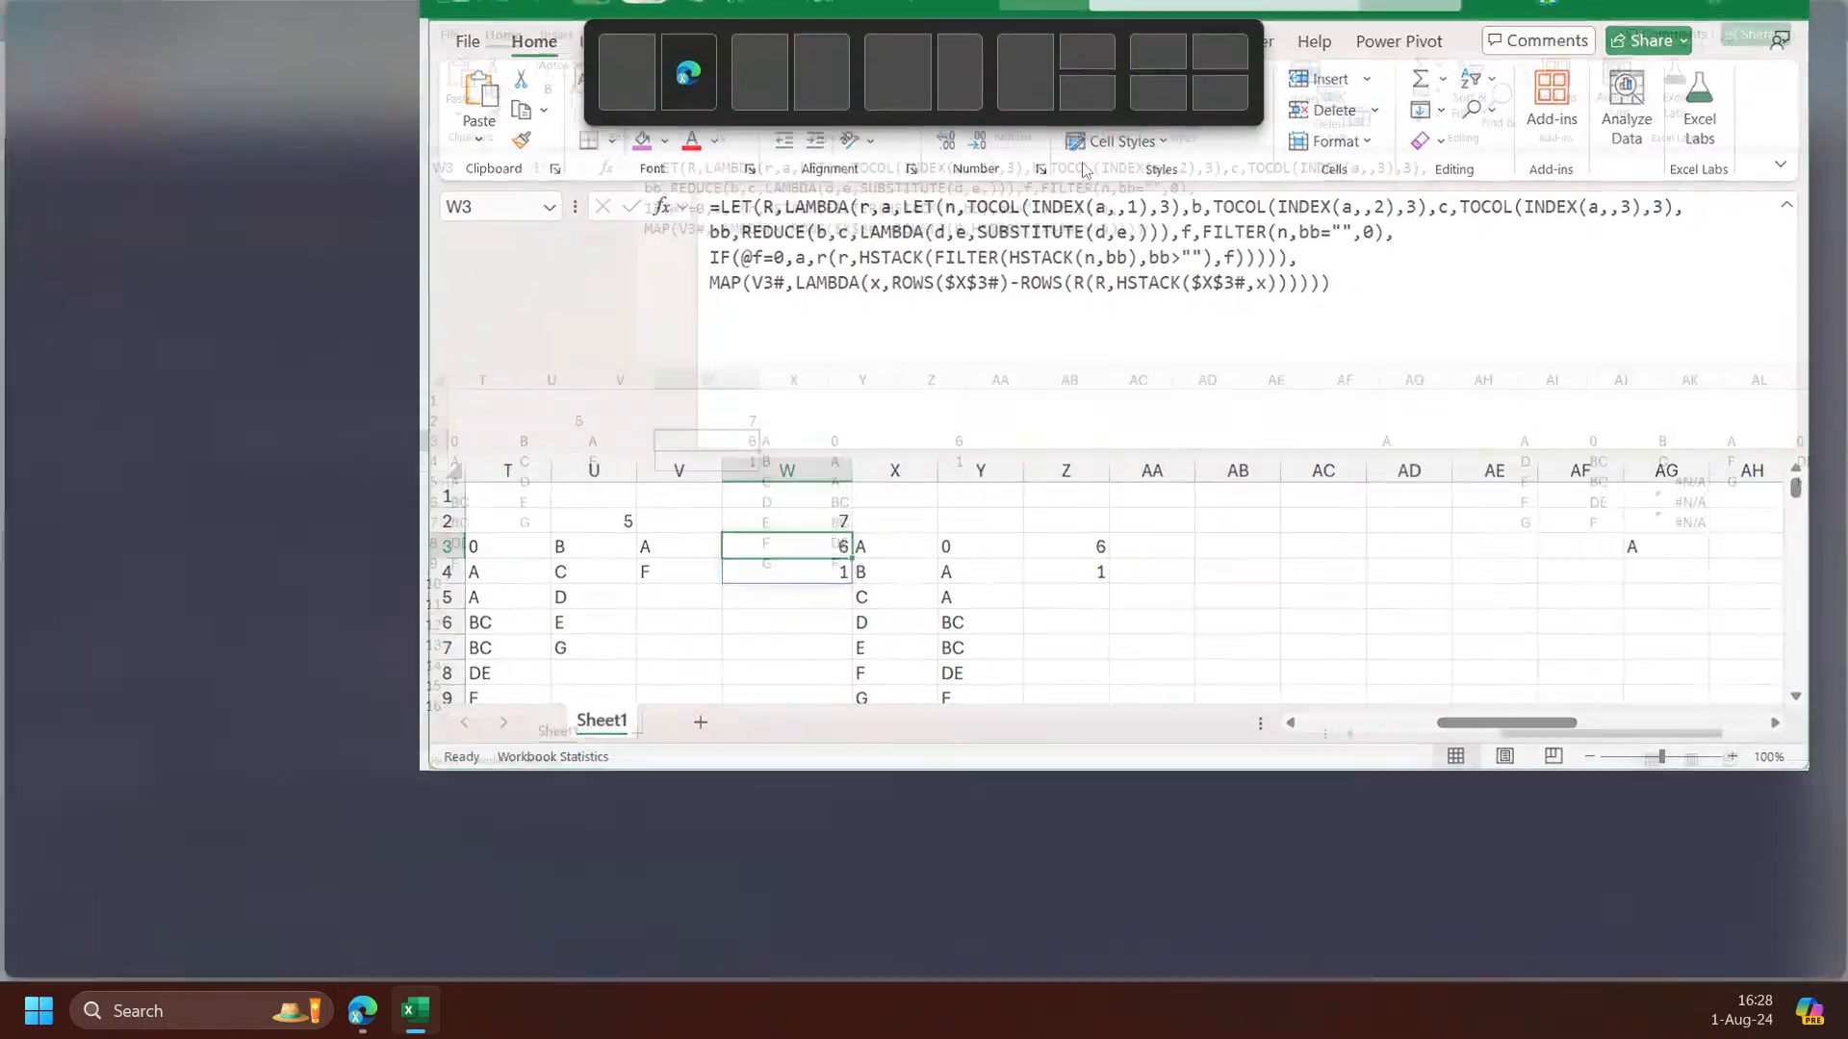
drag(1382, 938, 1302, 948)
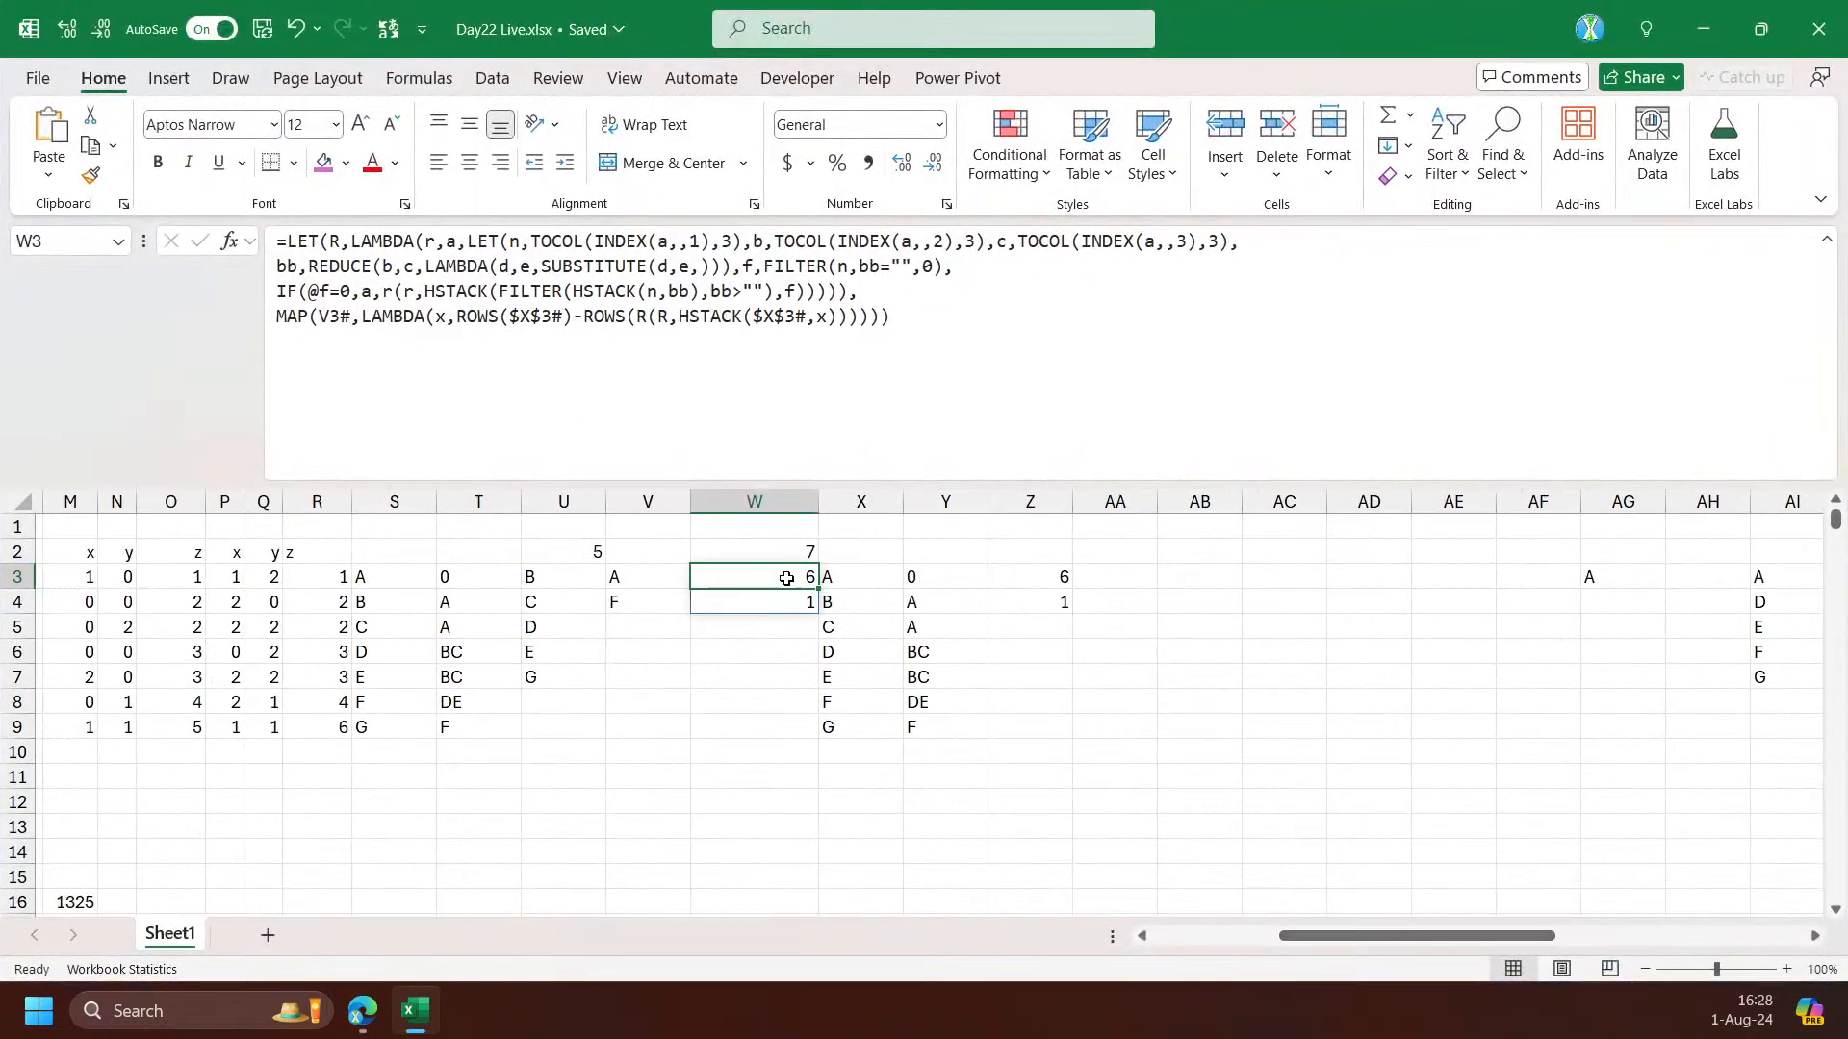
scroll(781, 591, down, 3)
scroll(724, 688, down, 1)
scroll(674, 713, up, 1)
click(584, 728)
scroll(586, 717, up, 3)
scroll(586, 721, down, 5)
scroll(586, 725, up, 5)
click(648, 569)
key(ctrl+c)
scroll(635, 674, down, 5)
click(626, 577)
key(ctrl+v)
Copy the W3 MAP formula to W18 with its absolute $X$3# references
scroll(636, 642, up, 5)
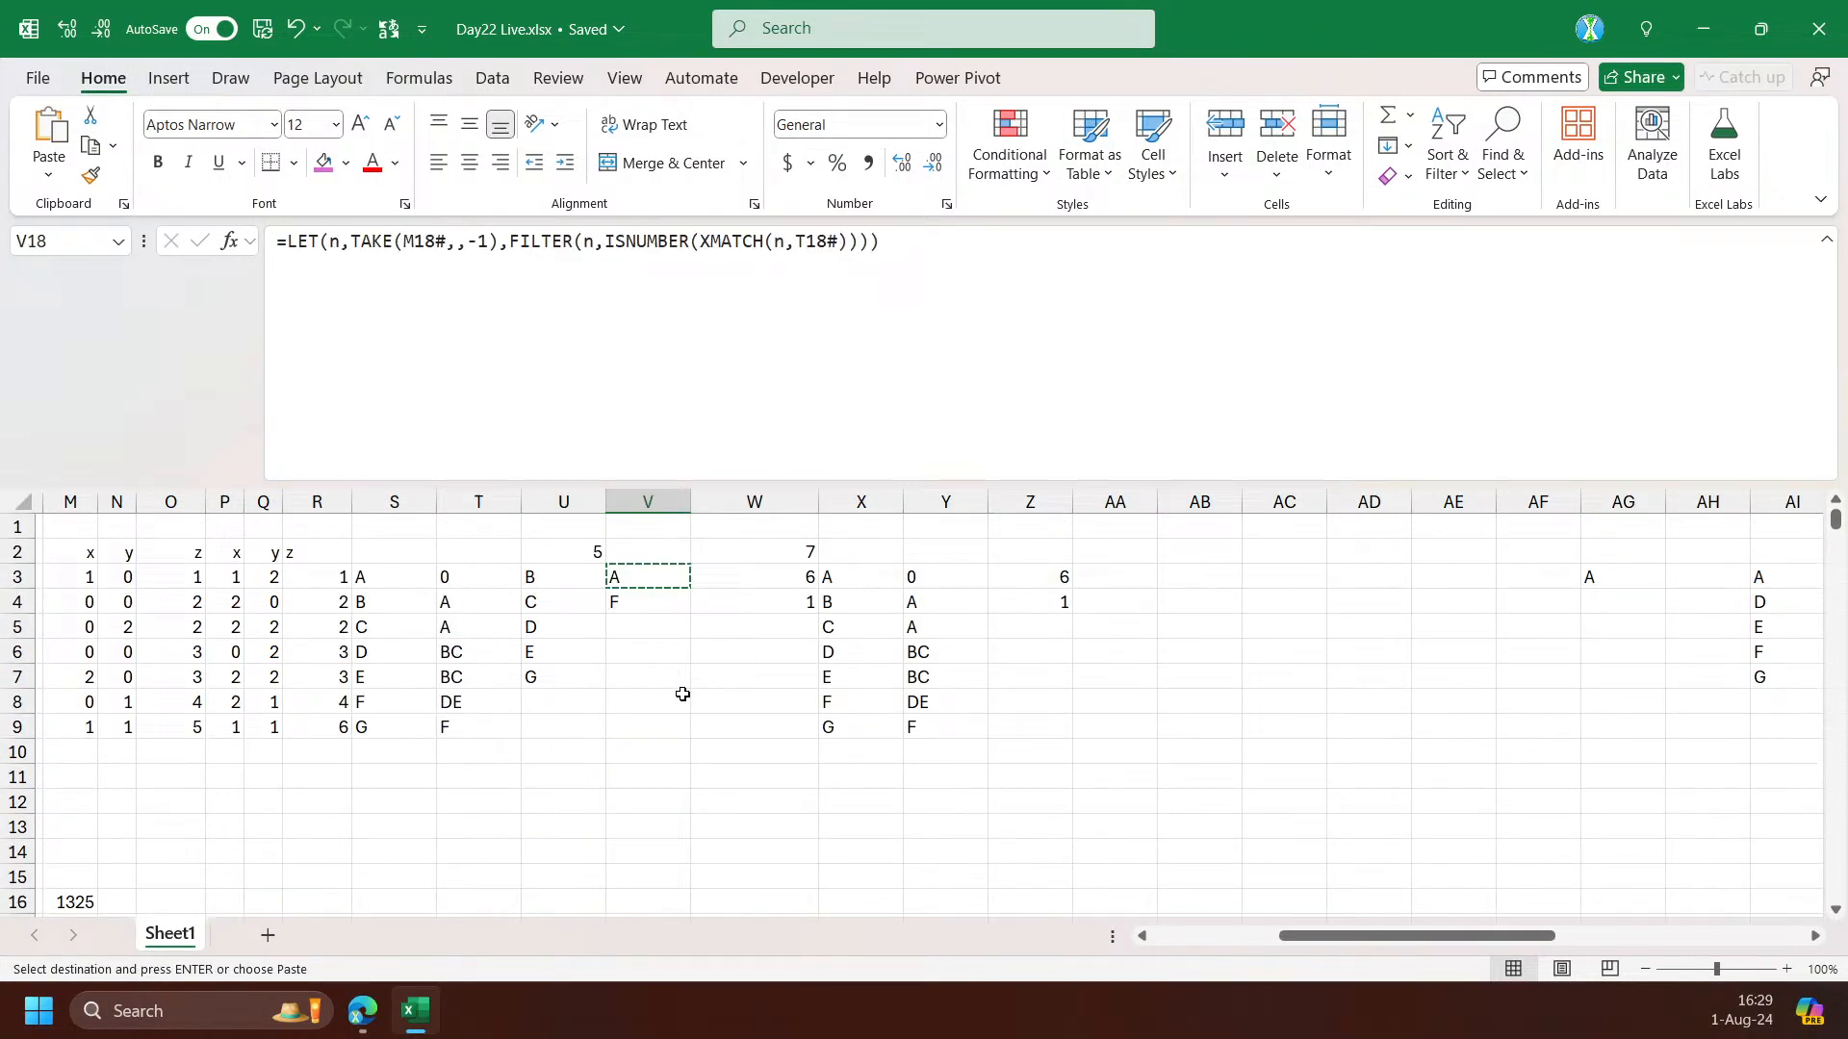
click(755, 576)
scroll(723, 724, down, 4)
click(736, 647)
key(ctrl+v)
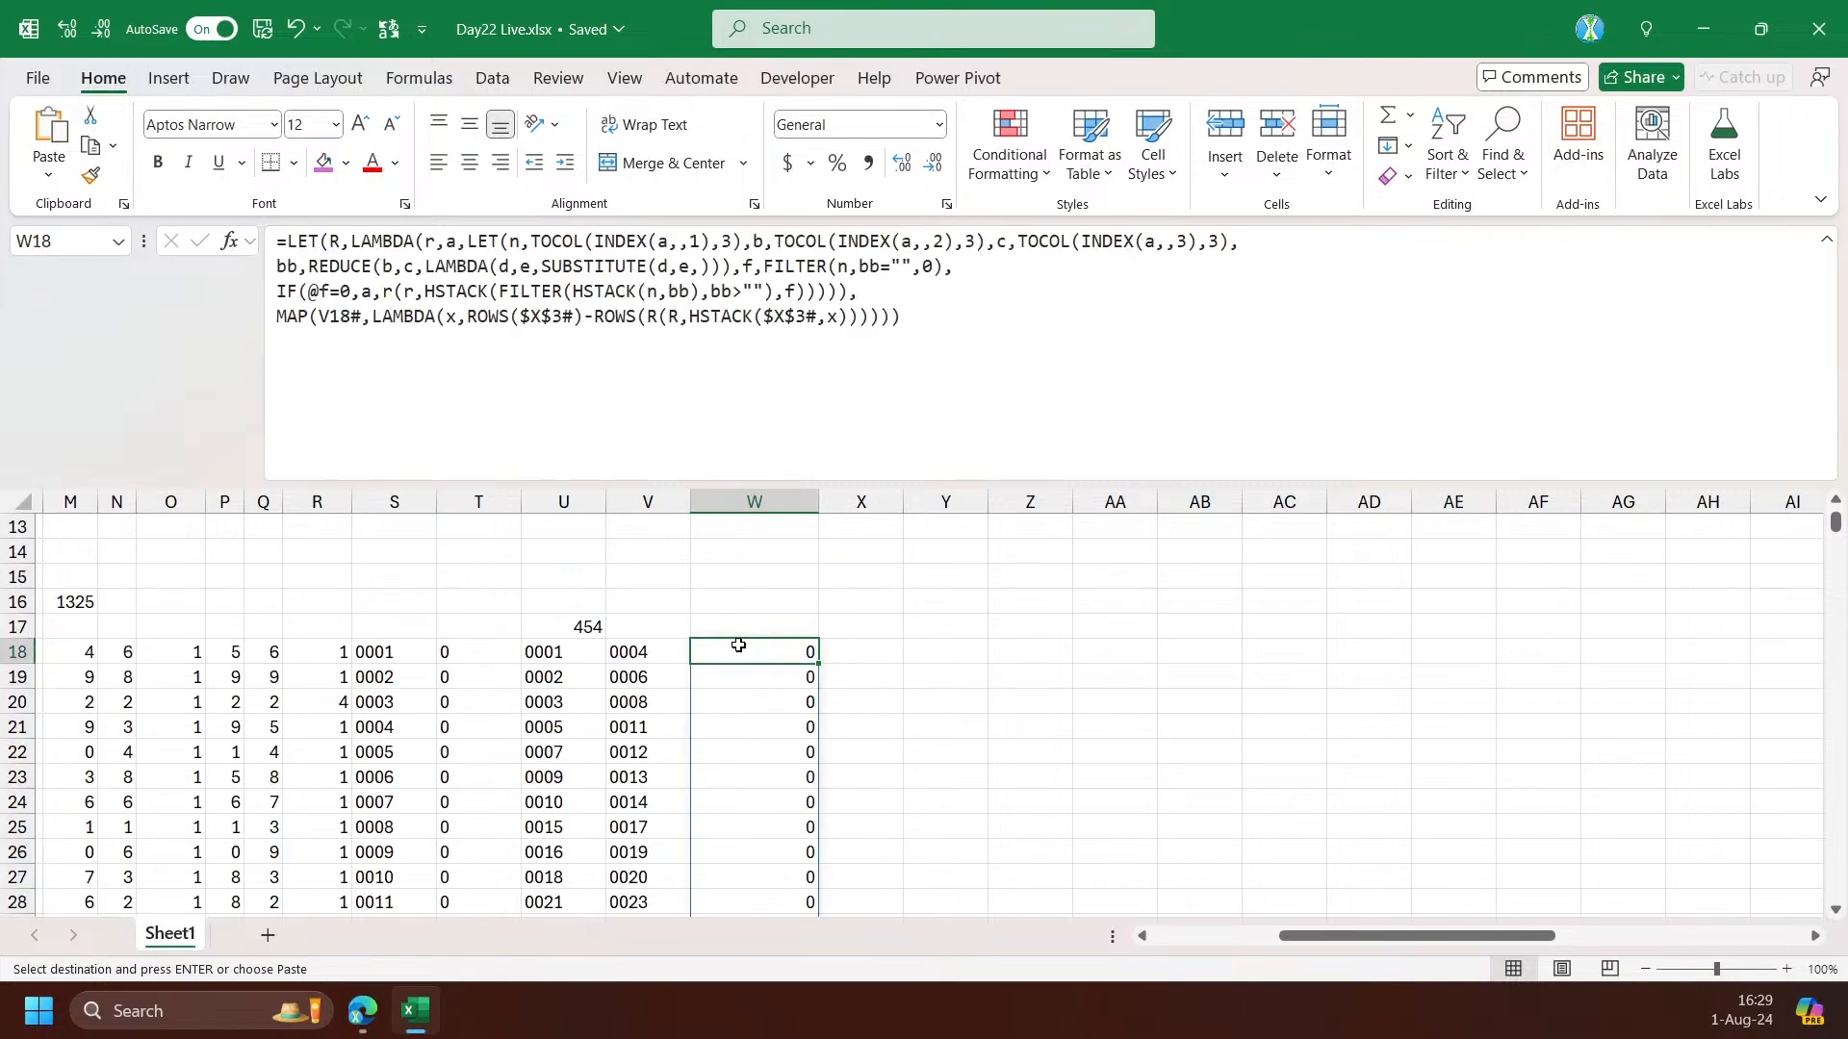
Examine the spilled W18 results down to the last row and the ranges its formula references
double_click(738, 645)
scroll(741, 712, down, 4)
scroll(746, 740, up, 4)
scroll(746, 740, down, 2)
key(Escape)
key(ctrl+Down)
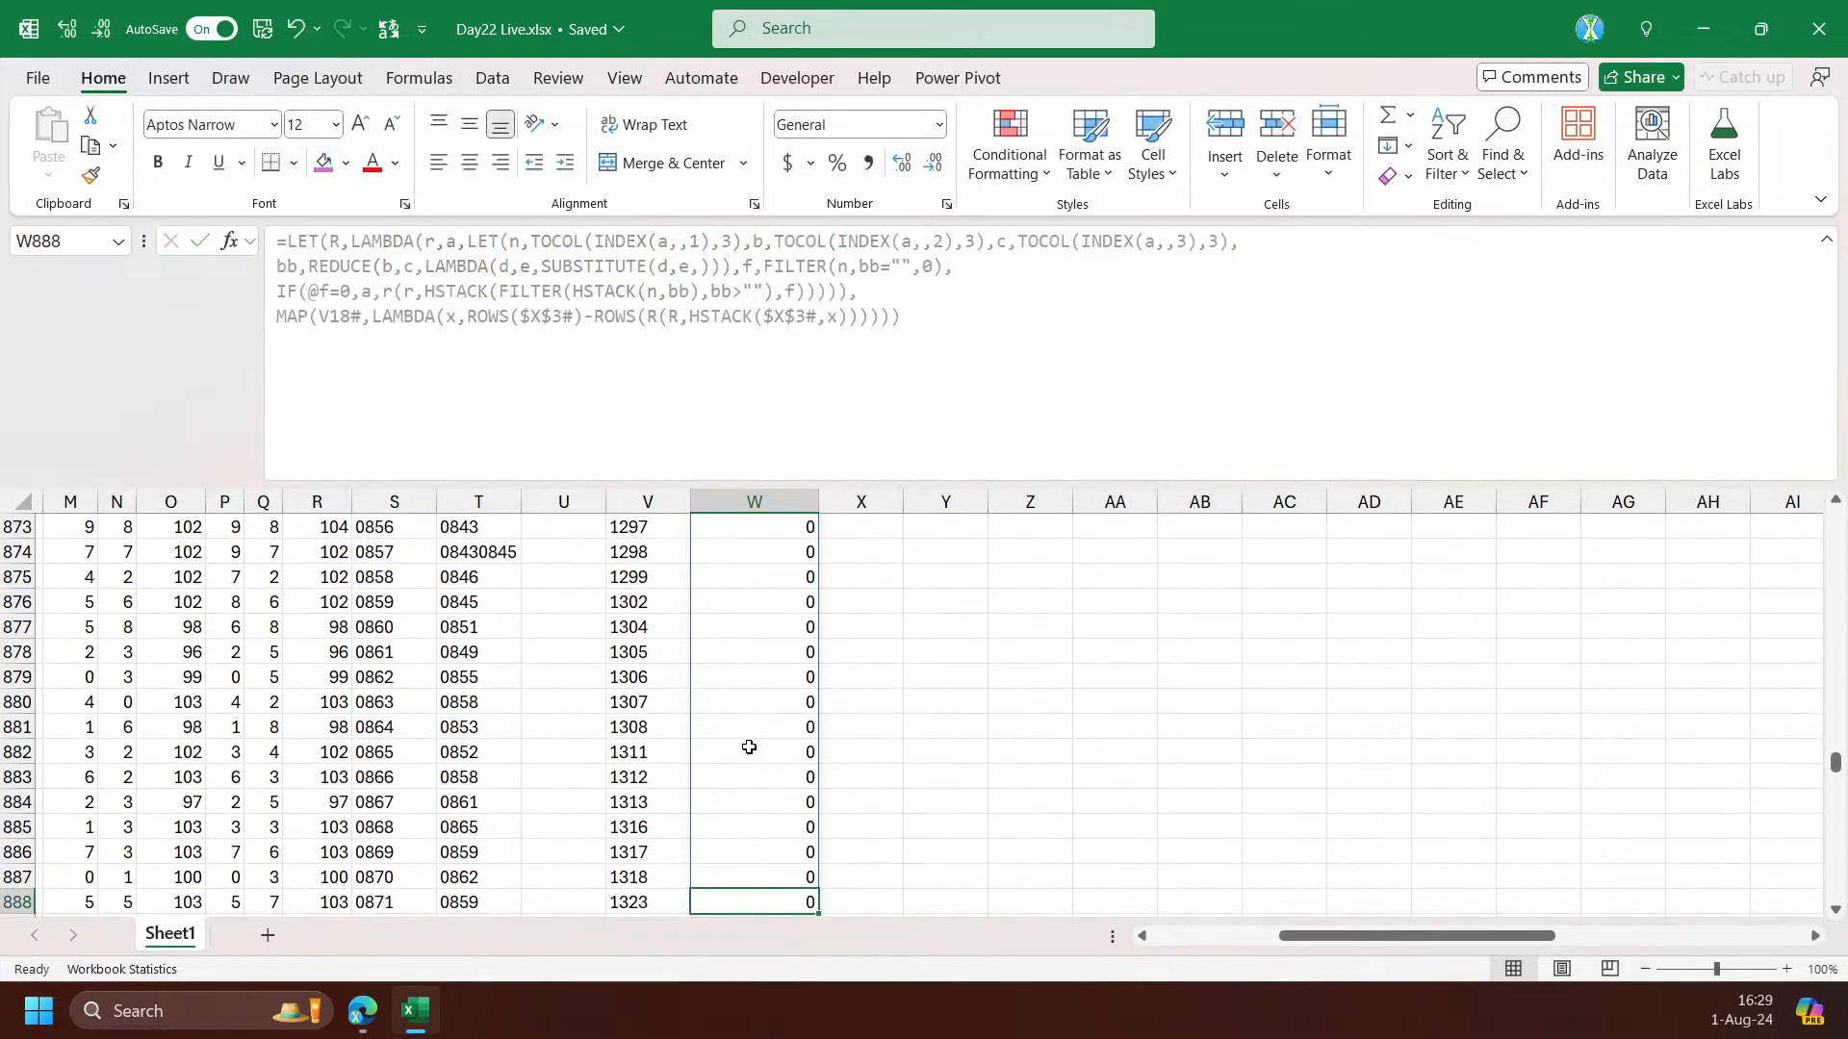
key(ctrl+Up)
scroll(750, 743, up, 3)
double_click(751, 746)
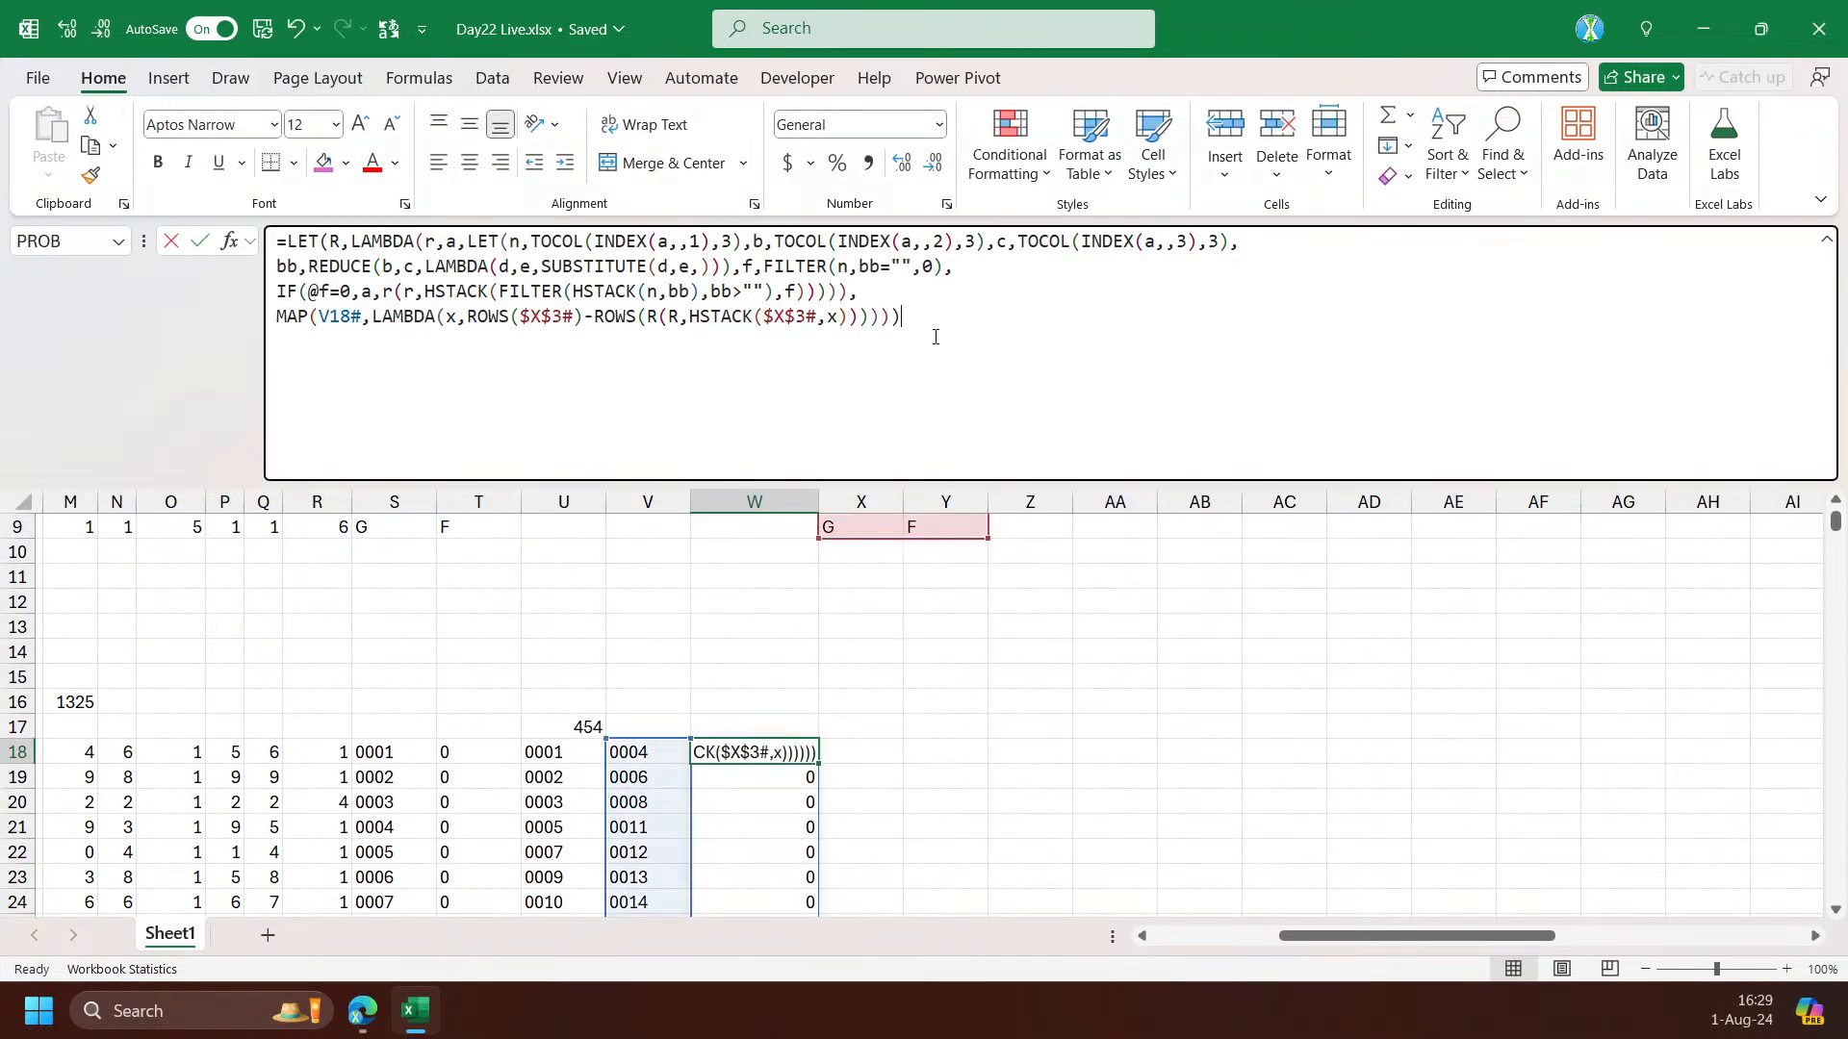
click(936, 337)
scroll(969, 577, up, 3)
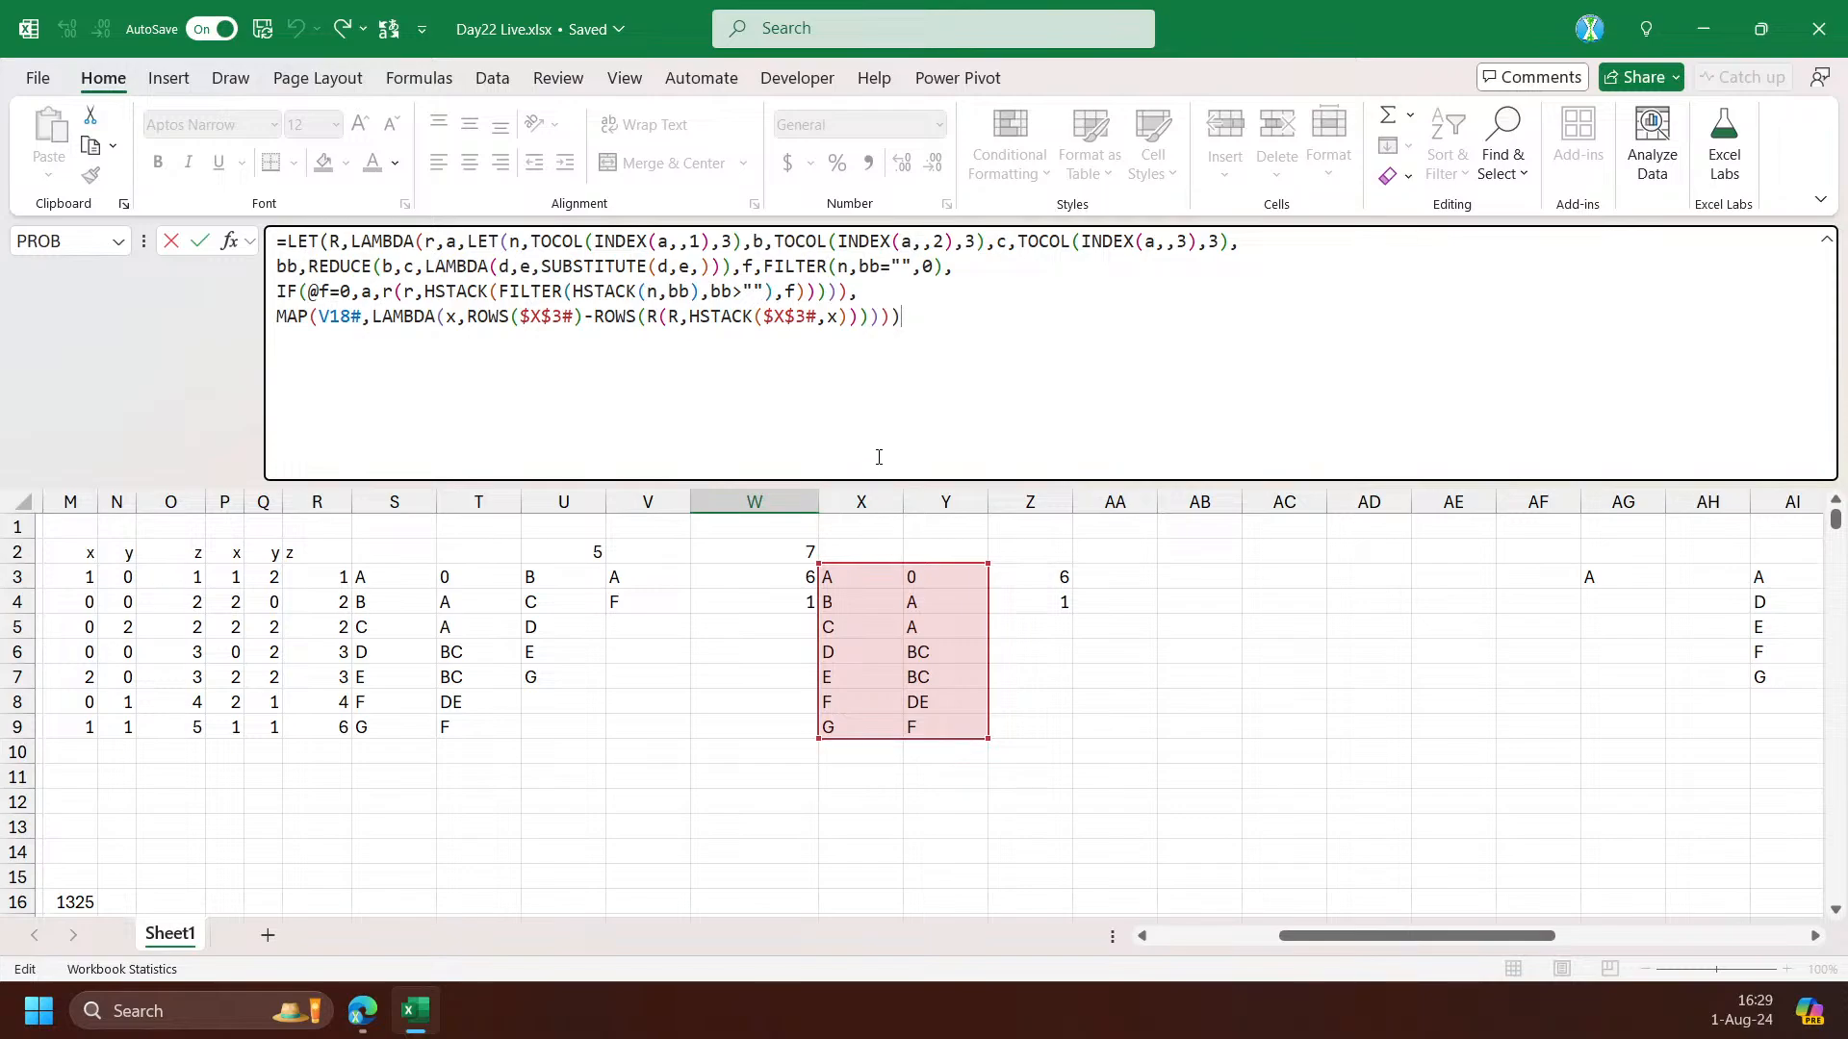
key(Escape)
Copy the X3 array formula to X18 for the full puzzle data
scroll(856, 684, up, 2)
click(837, 577)
key(ctrl+c)
scroll(840, 748, down, 3)
click(846, 735)
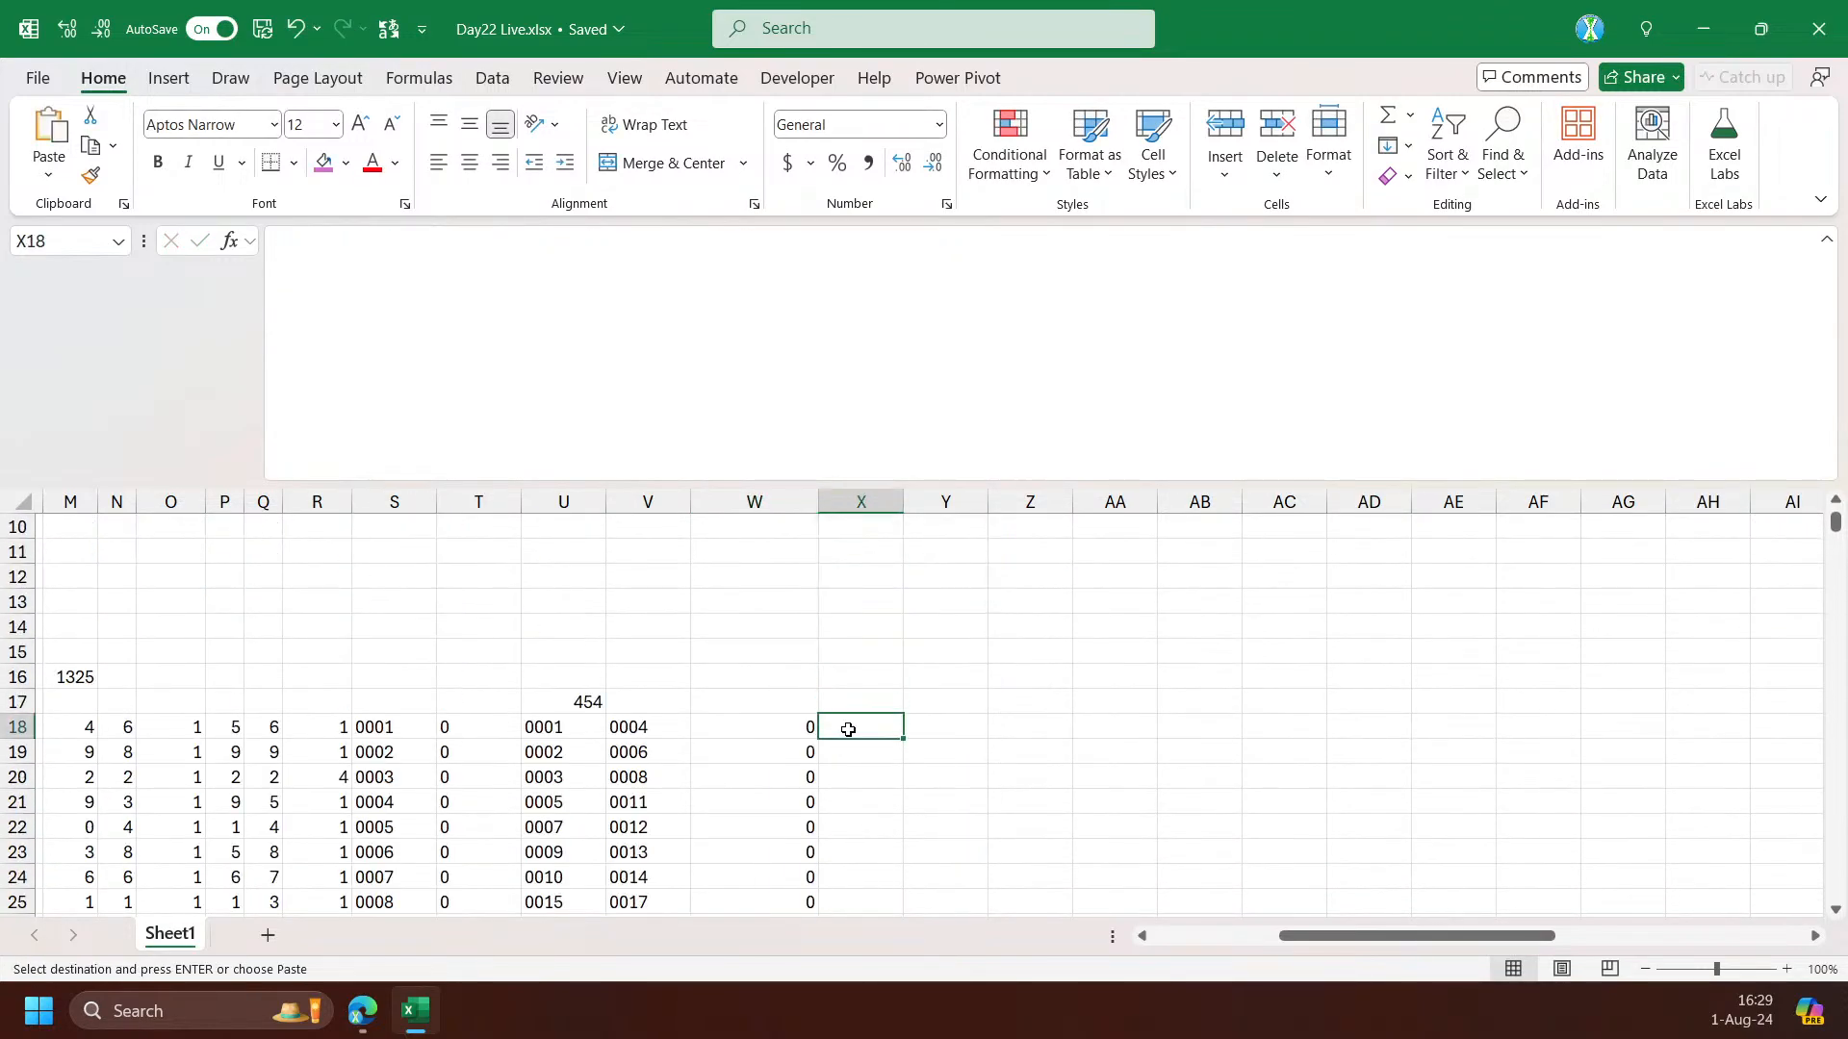
key(ctrl+v)
click(667, 728)
click(763, 730)
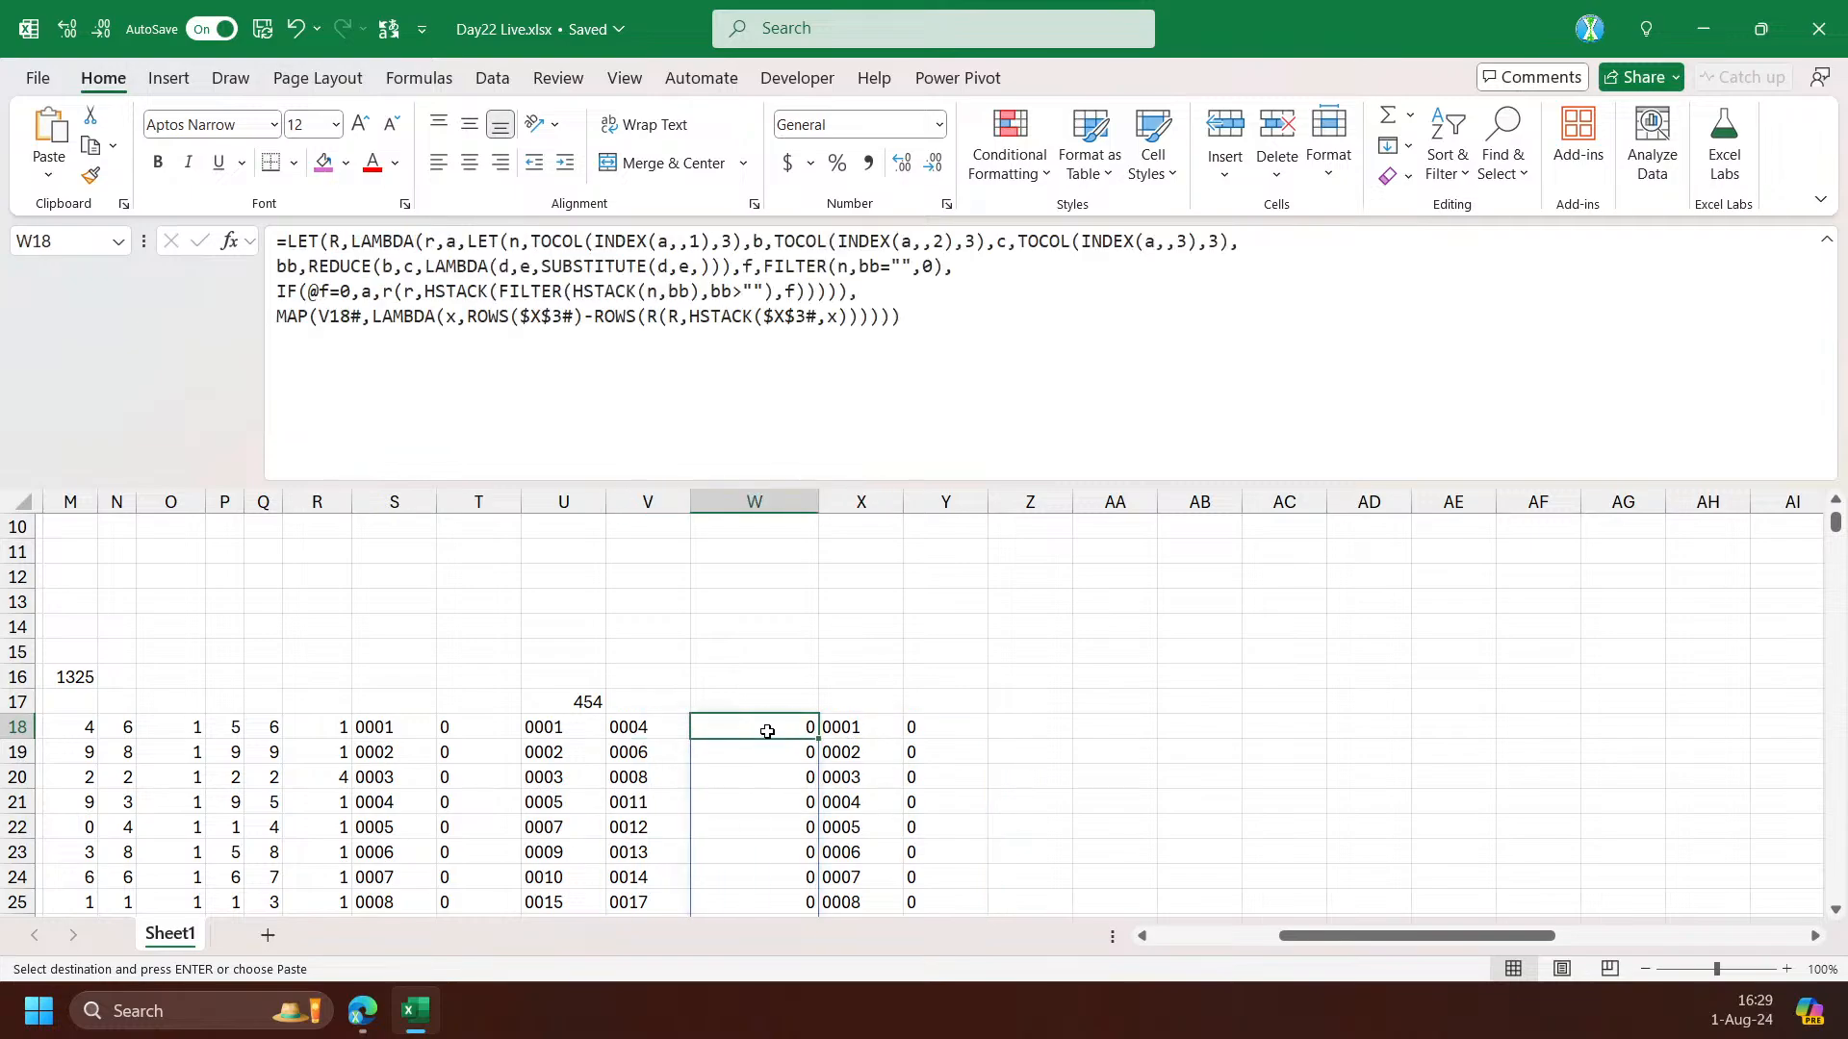
key(Escape)
Change both $X$3# references in the W3 formula to relative X3# references
scroll(708, 612, up, 3)
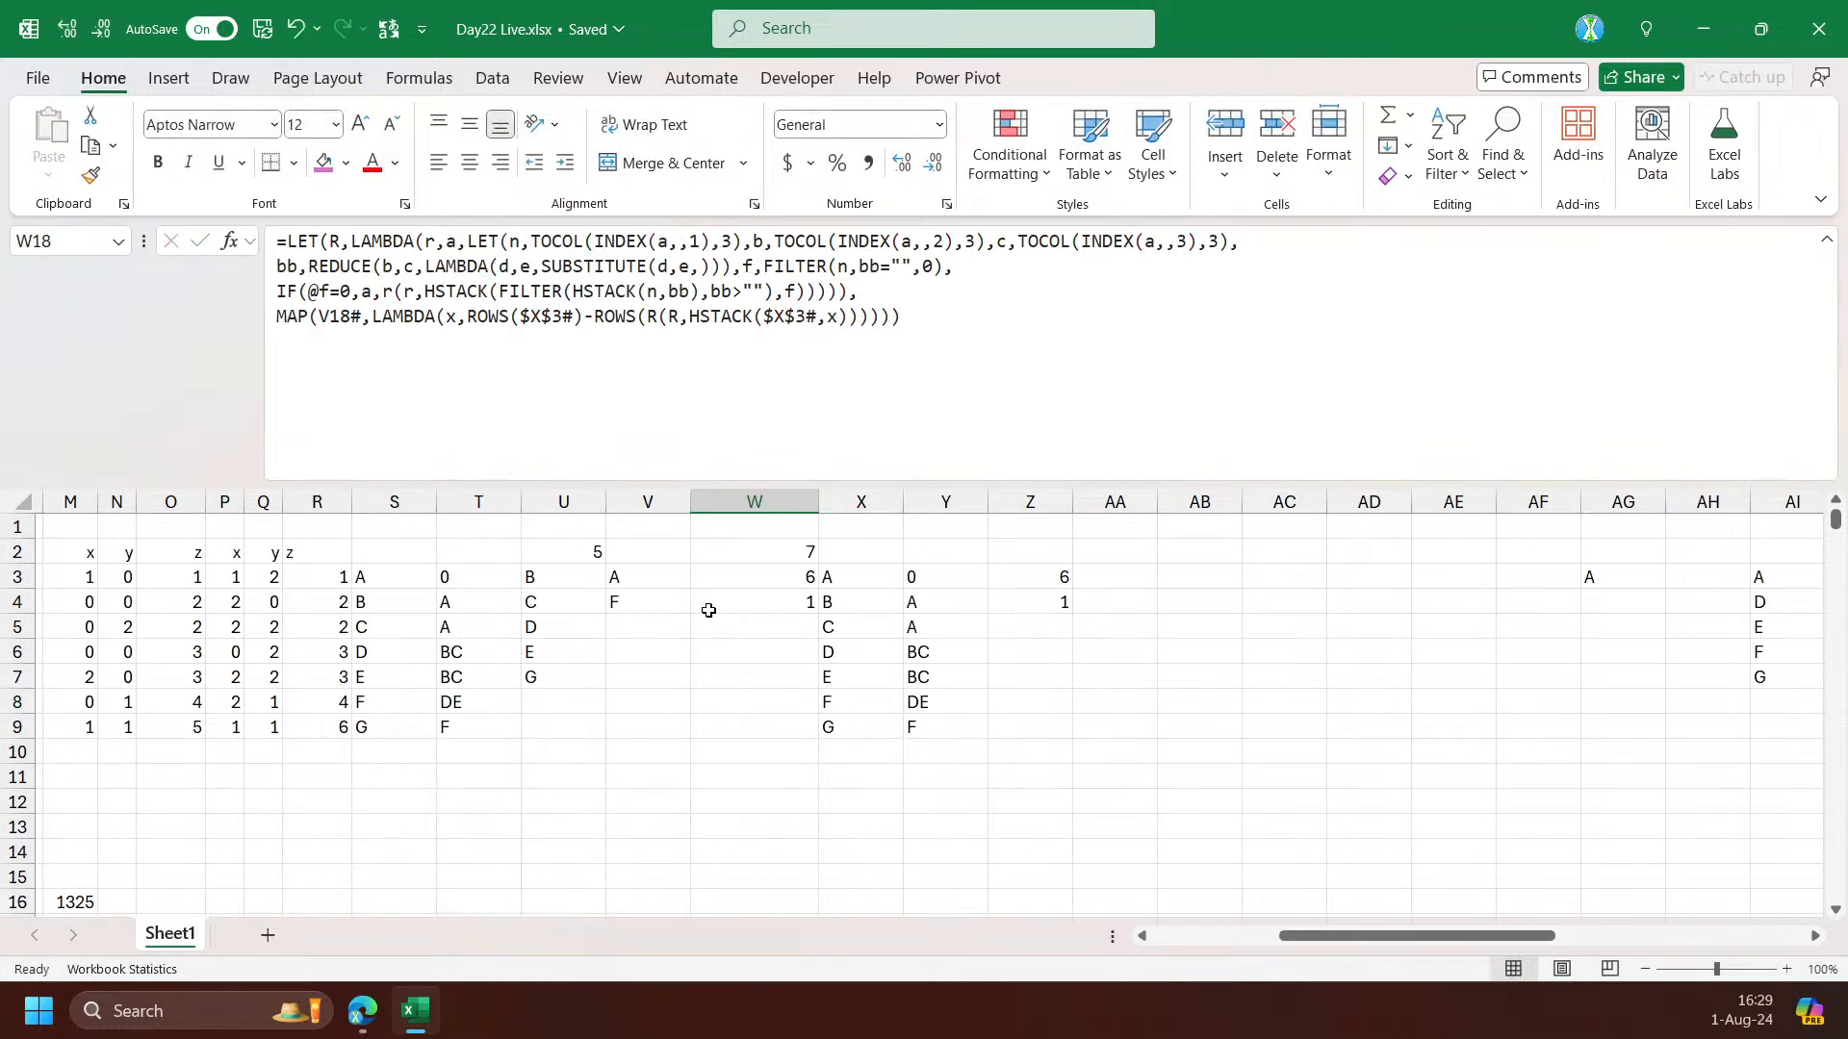
click(787, 569)
click(547, 318)
key(F4)
key(F4)
key(F4)
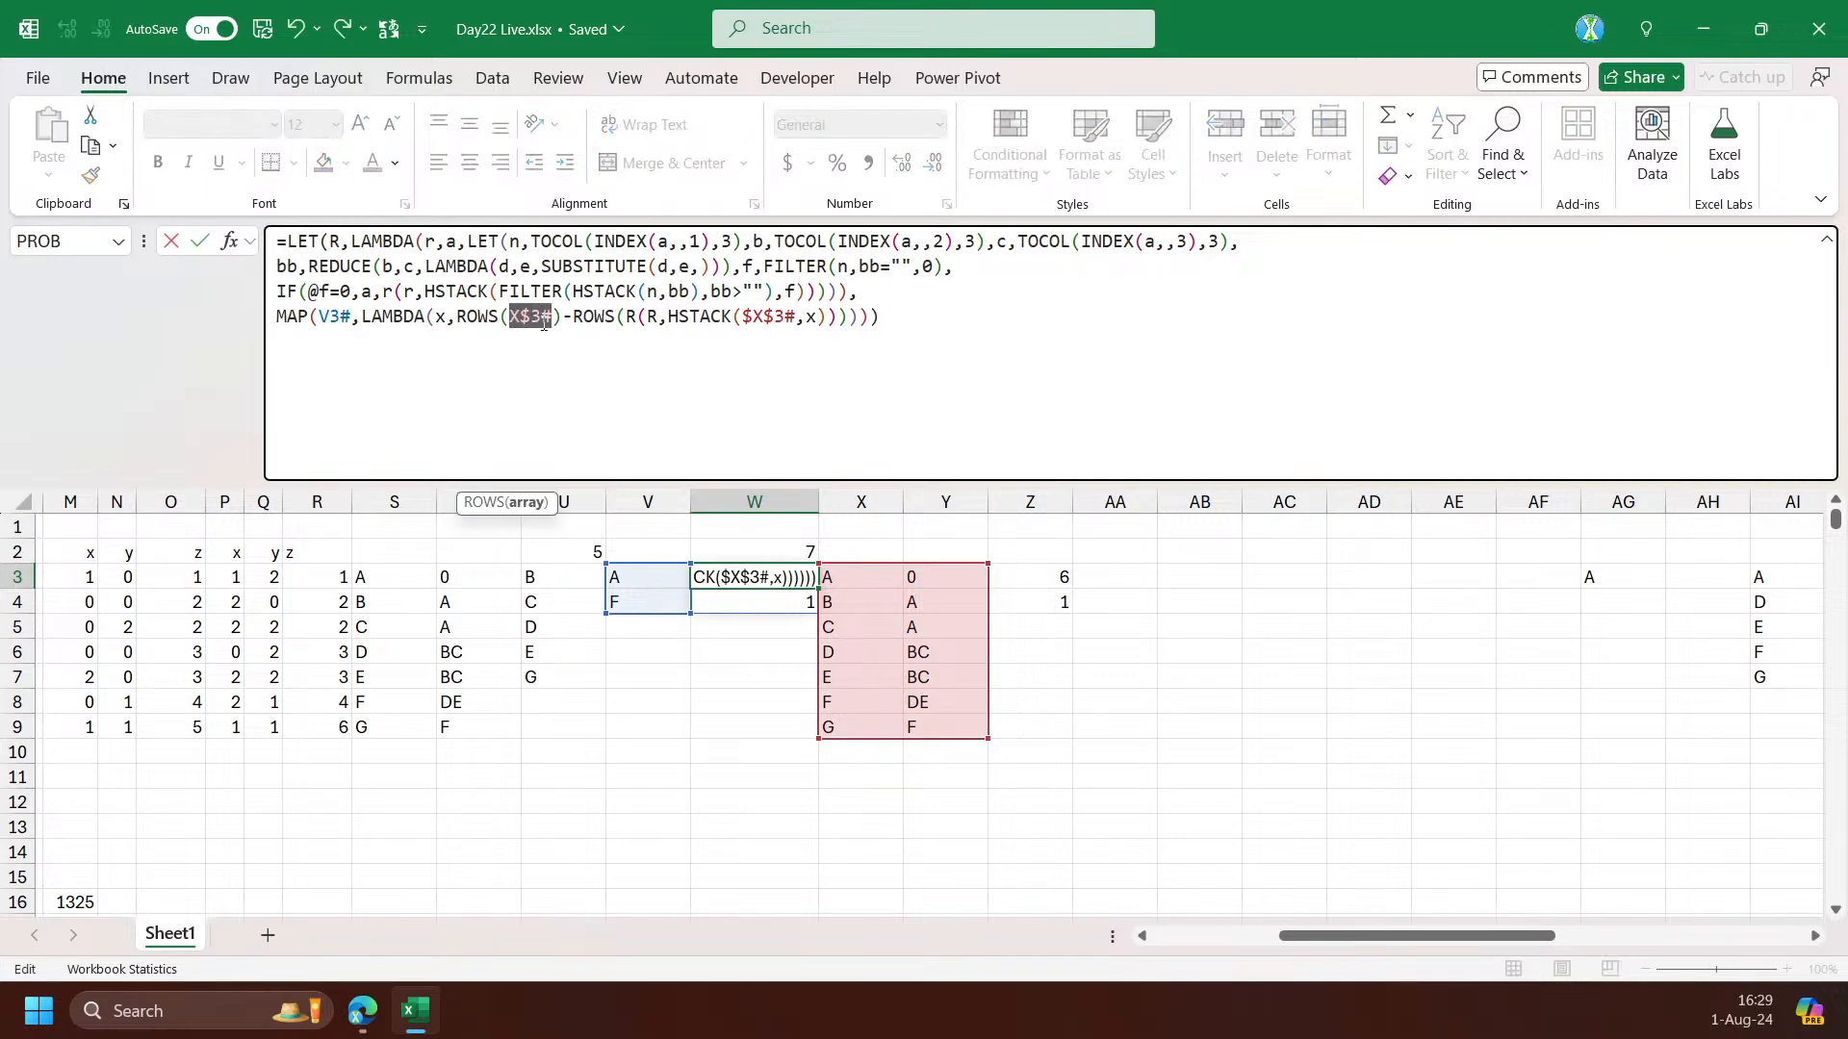
click(747, 319)
key(F4)
key(F4)
key(F4)
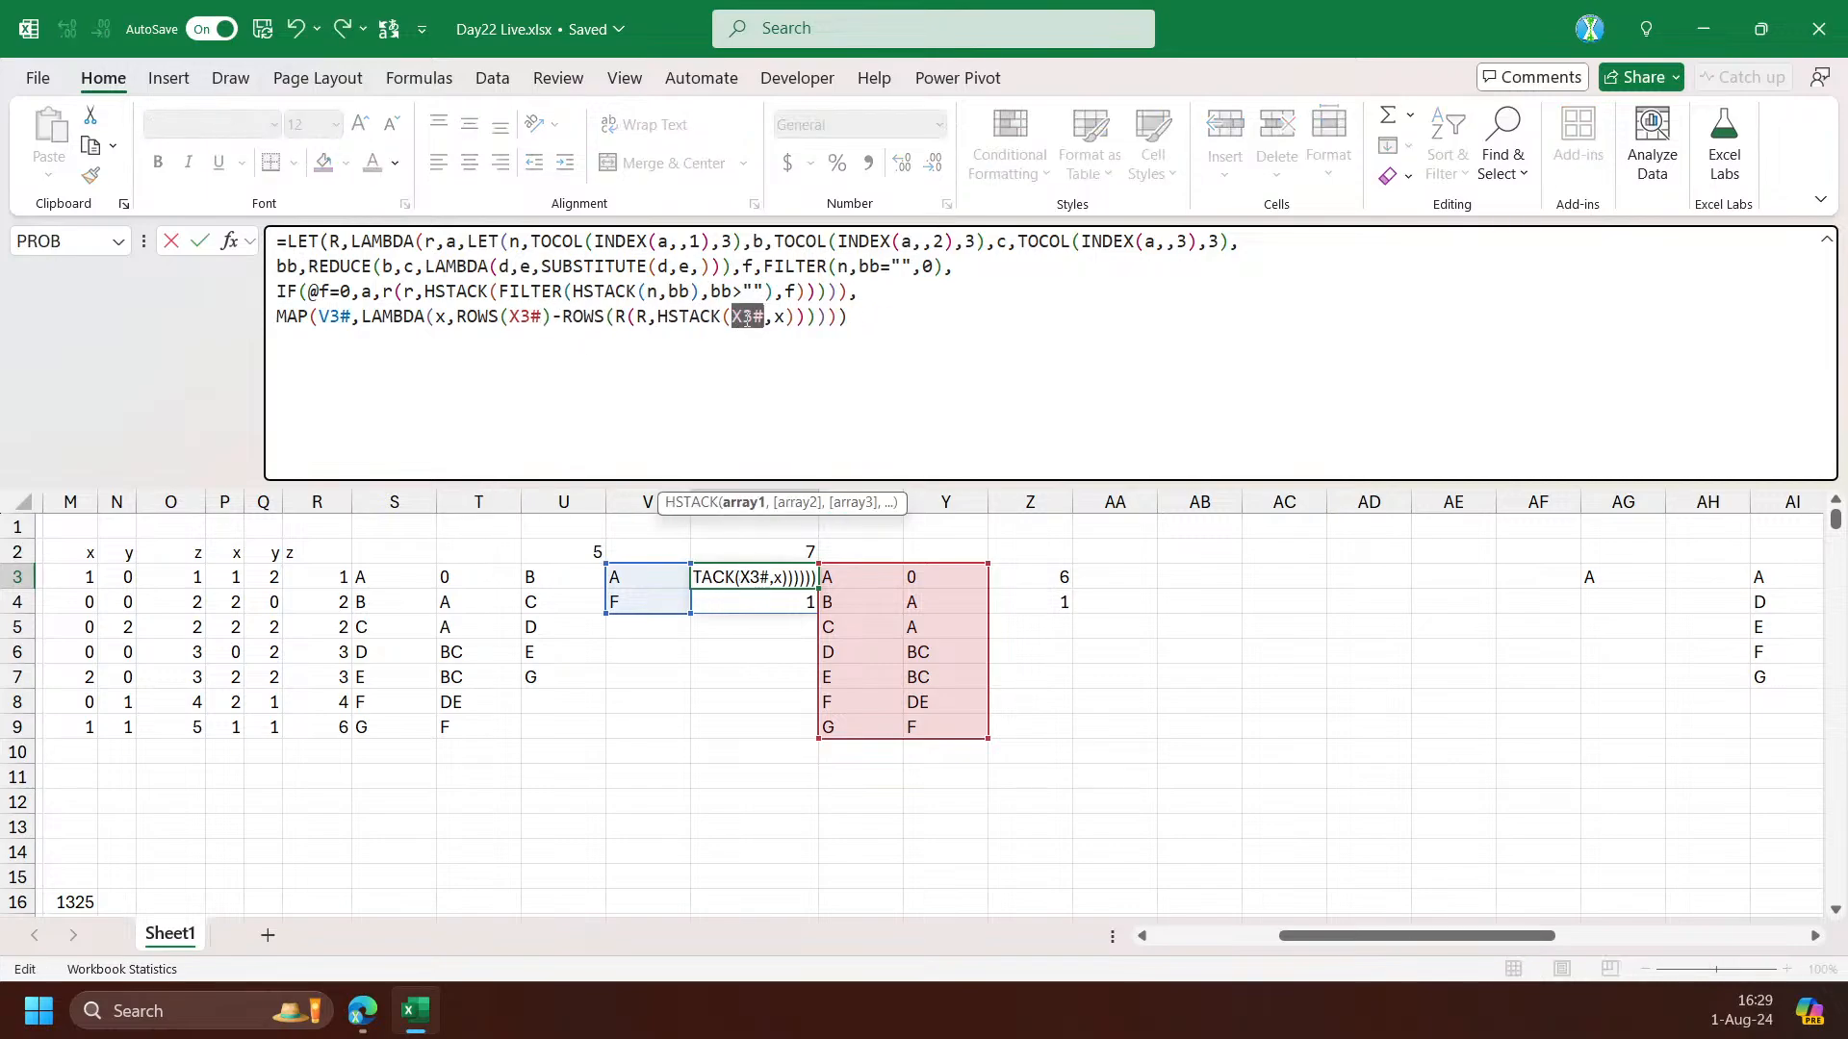
key(ctrl+Return)
Copy the W3 formula with relative references to W18, replacing the formula there
key(ctrl+c)
scroll(827, 674, down, 3)
click(784, 727)
key(ctrl+v)
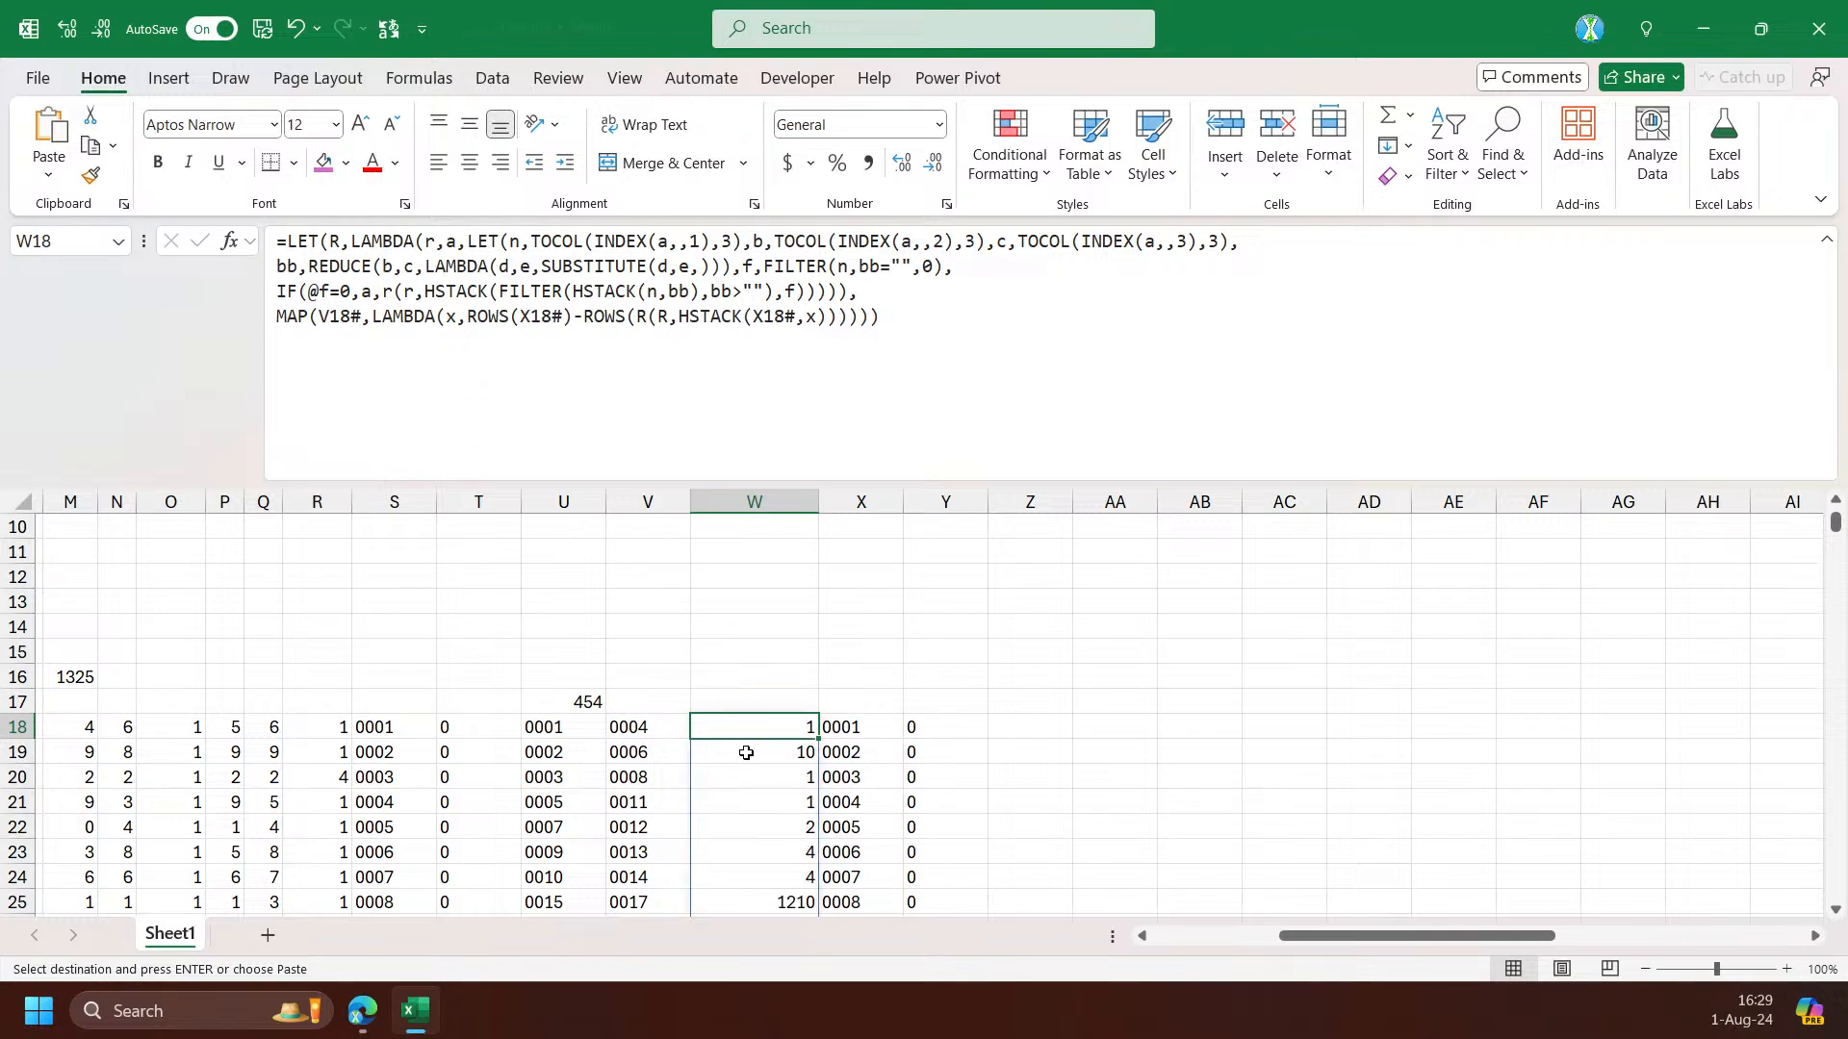
scroll(769, 753, down, 2)
scroll(783, 752, up, 3)
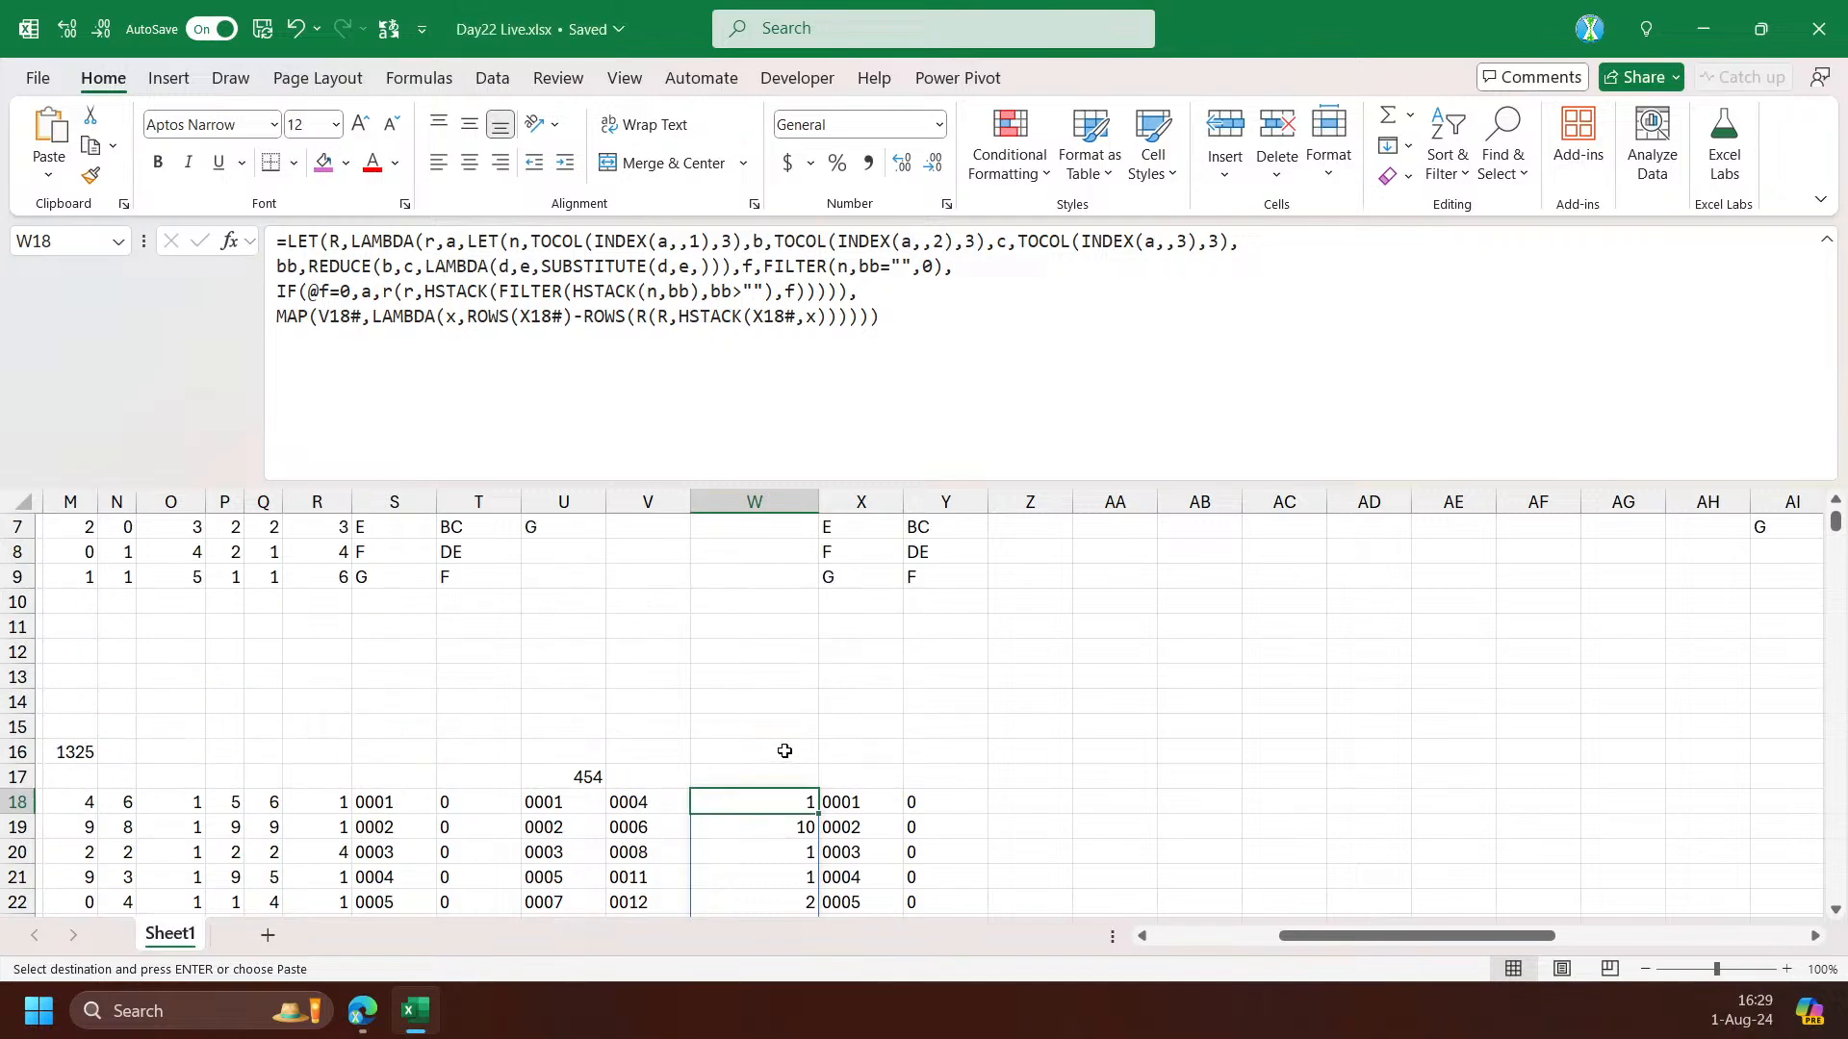
Copy the full text of the single-brick Z3 formula into cell Z18
scroll(874, 612, up, 2)
click(1011, 575)
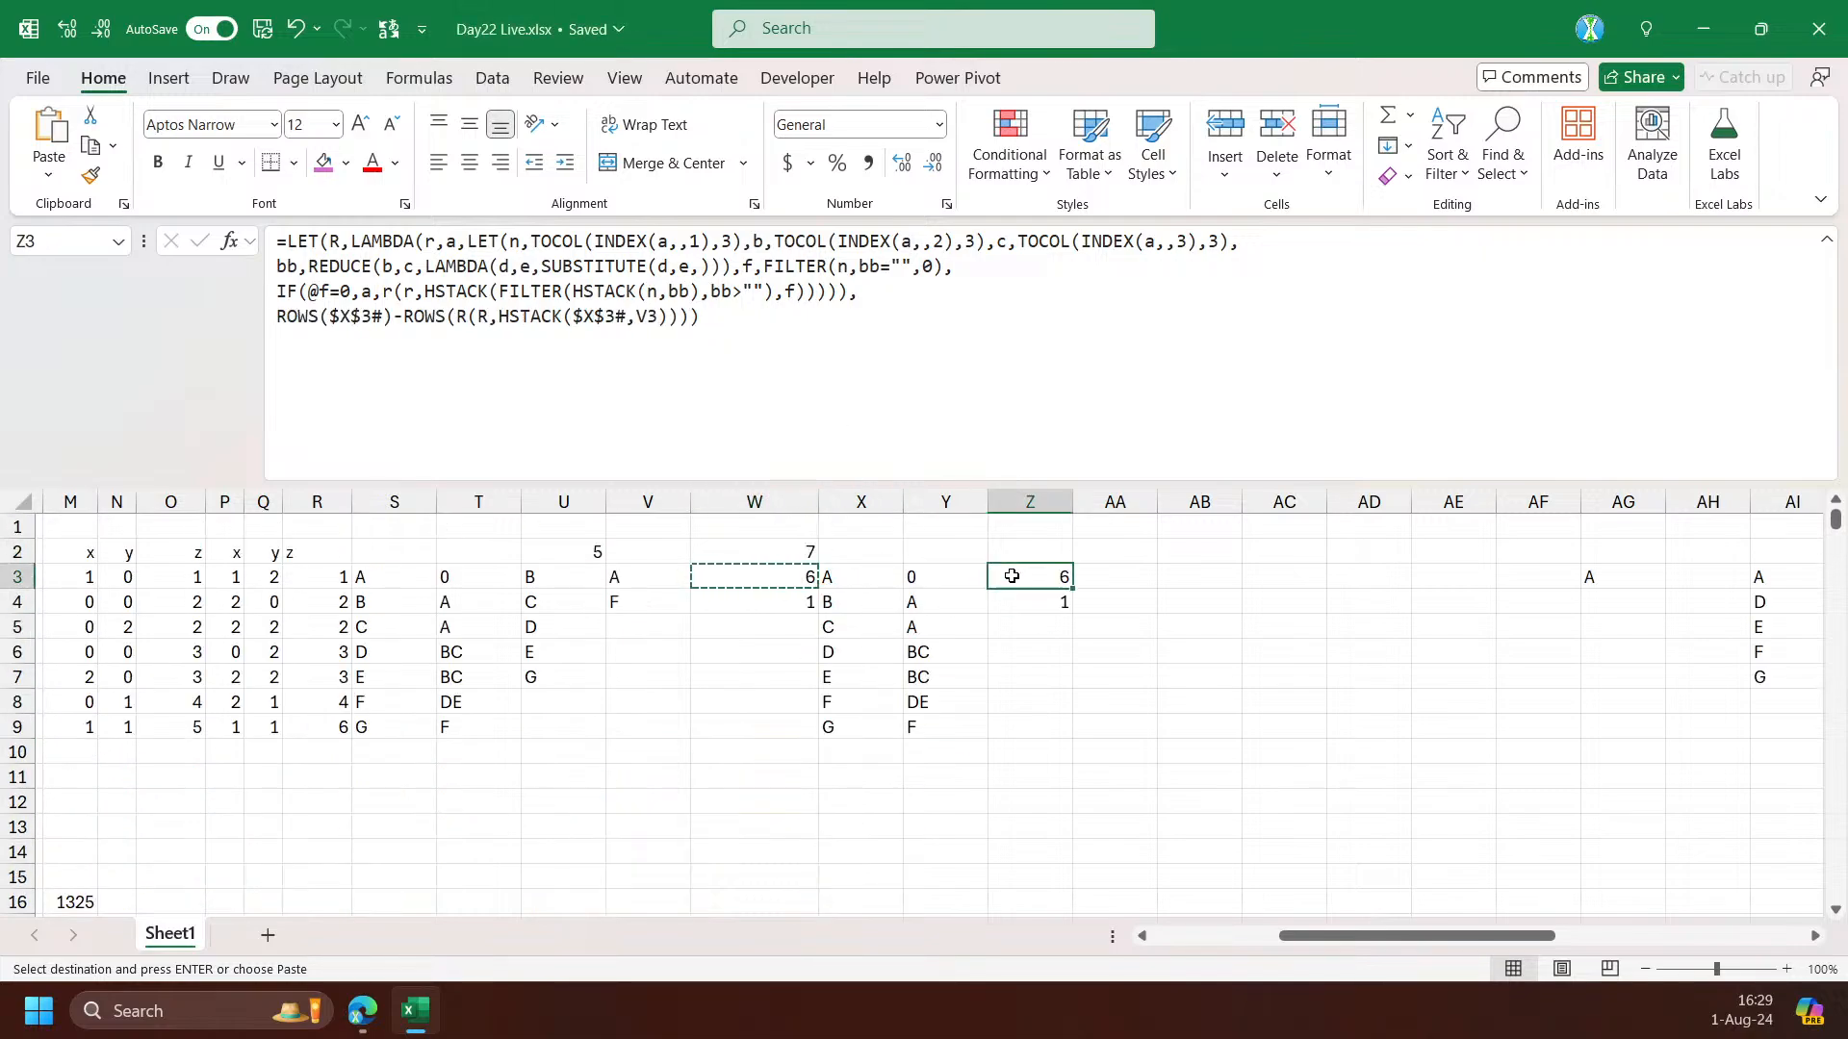
click(812, 331)
key(ctrl+a)
key(ctrl+c)
key(Escape)
scroll(896, 759, down, 2)
click(1001, 802)
click(716, 341)
key(ctrl+v)
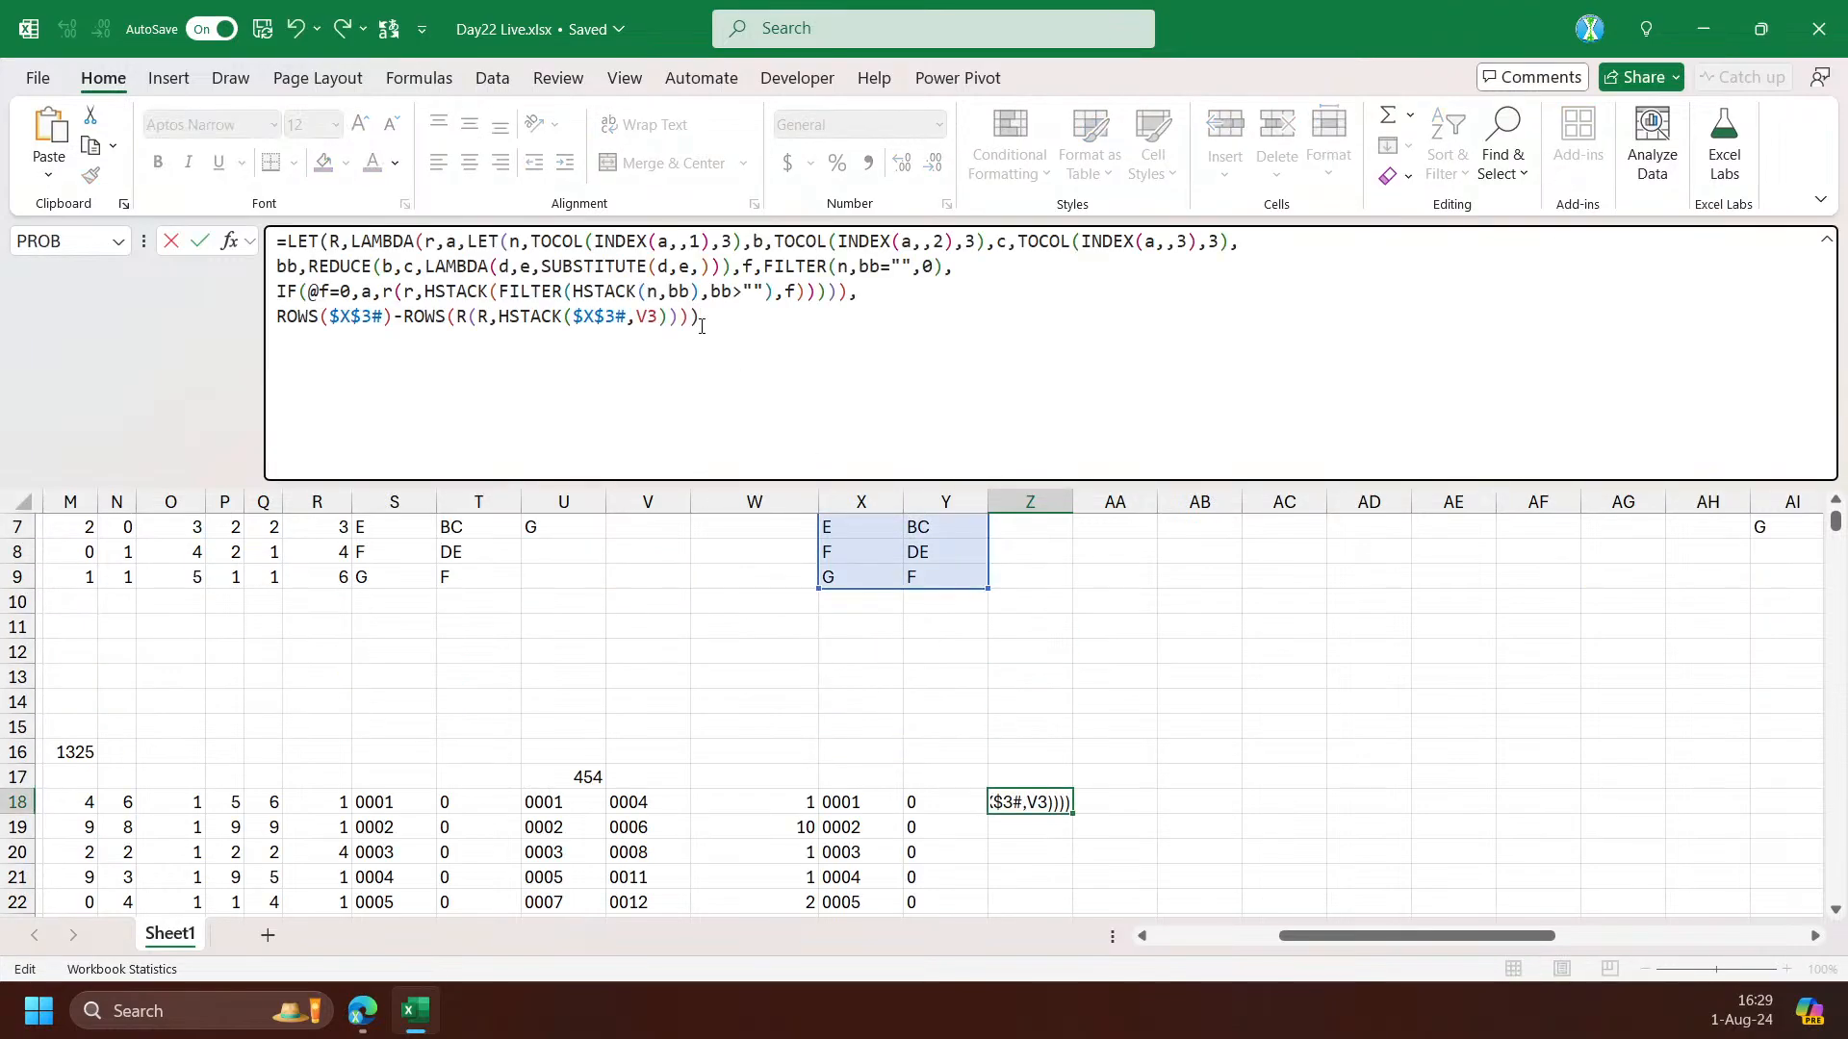
Change both $X$3# references in the Z18 formula to the absolute reference $X$18#
double_click(377, 316)
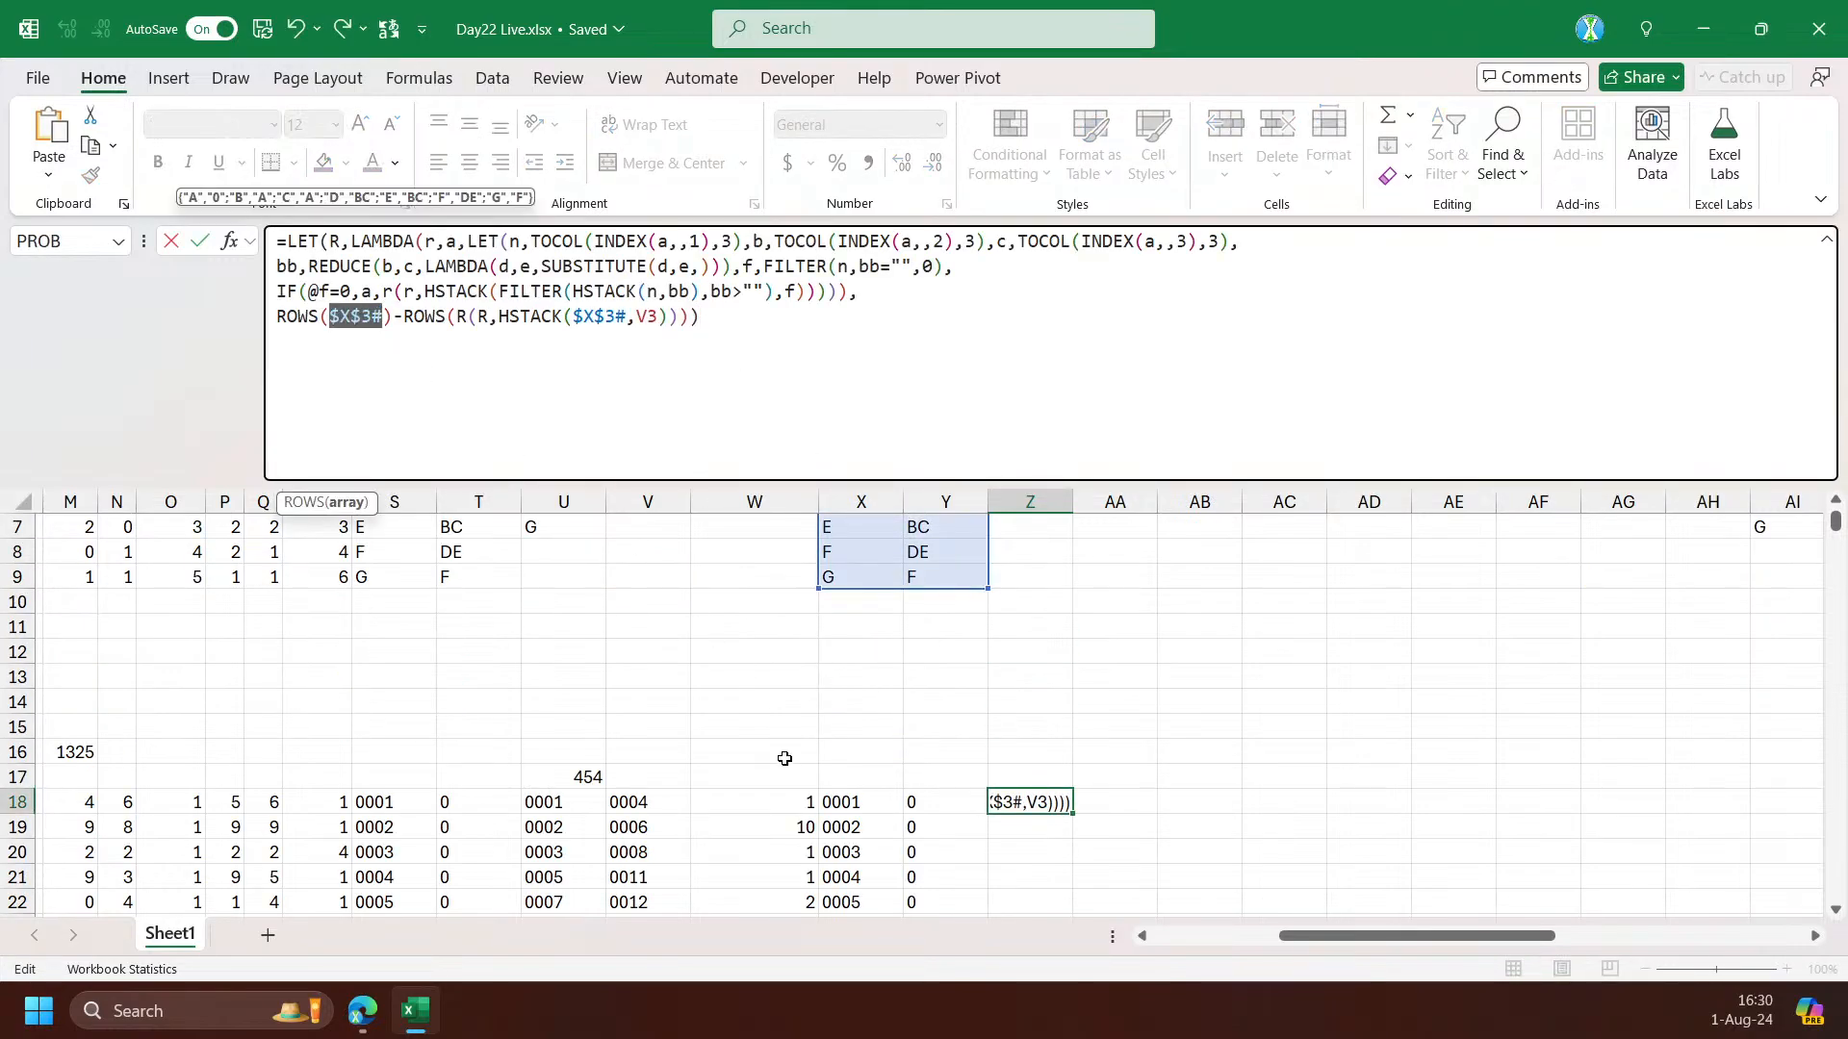
click(853, 802)
double_click(599, 316)
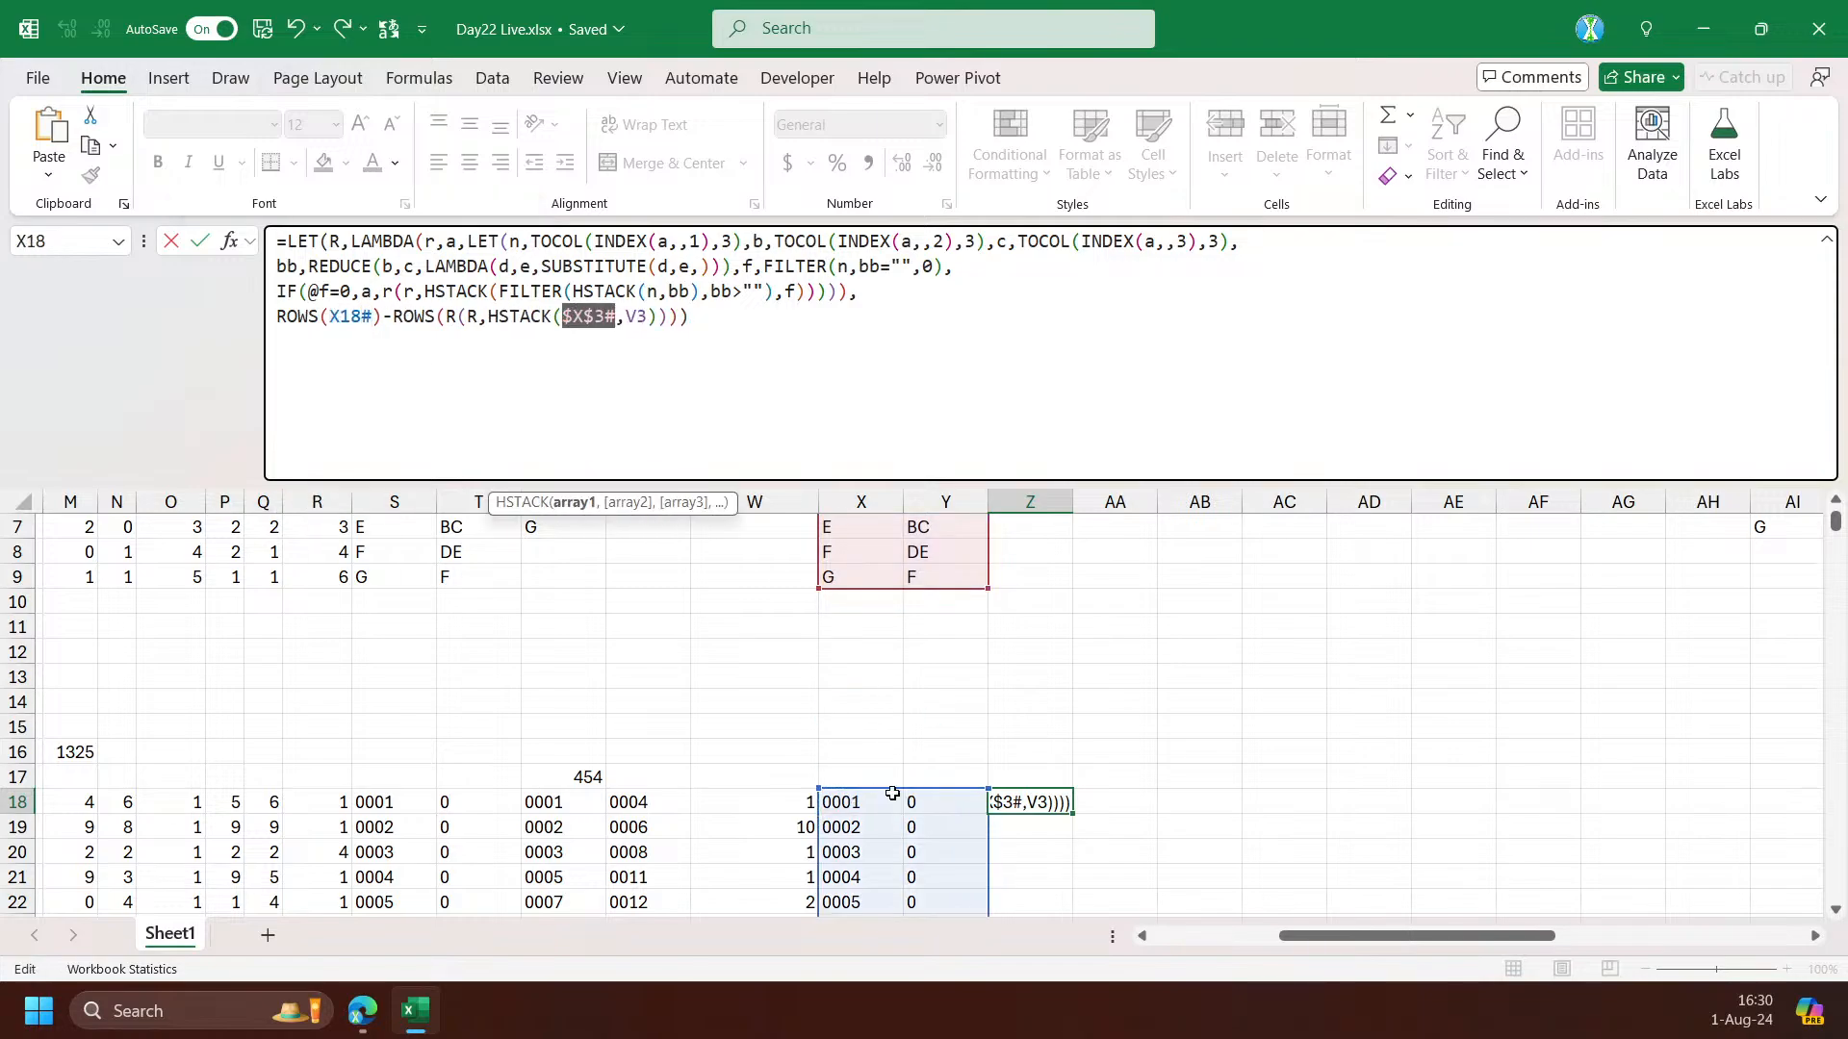
click(840, 804)
text(#)
double_click(580, 316)
key(F4)
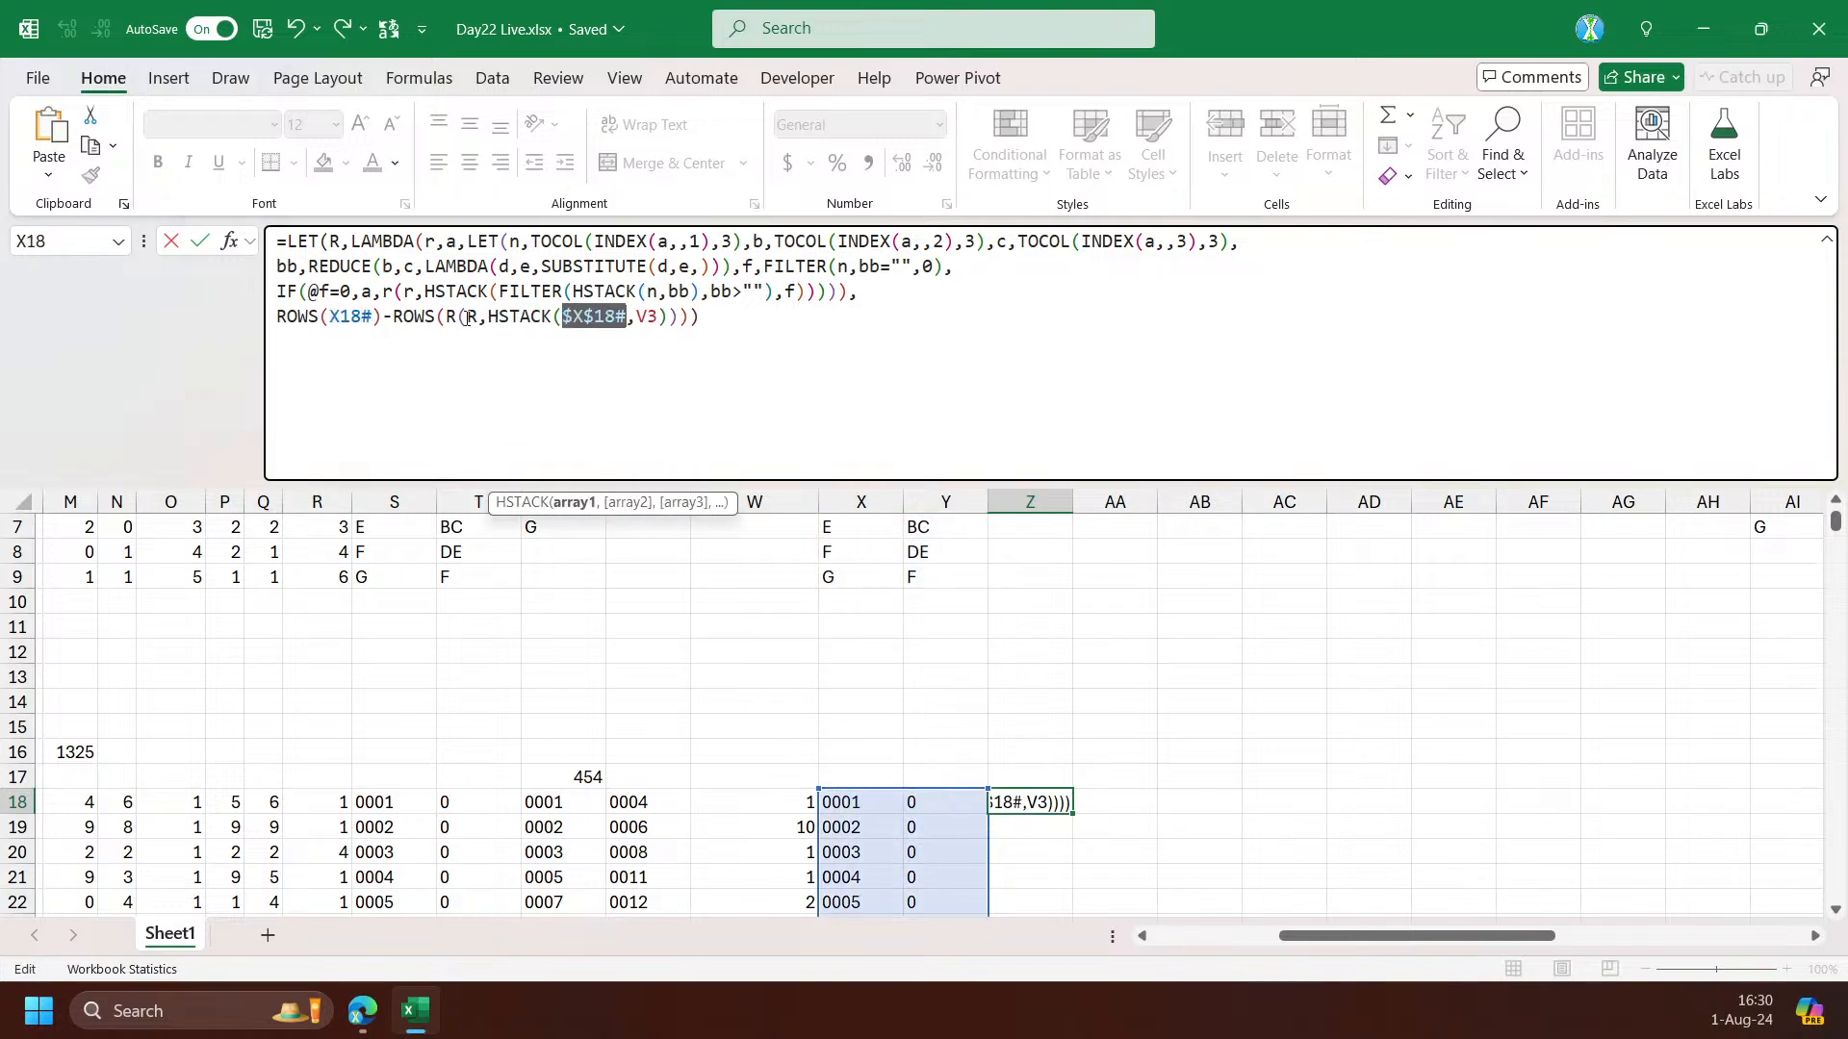
double_click(358, 315)
key(F4)
key(Return)
Fill the Z18 formula down column Z for all the bricks and check the results
scroll(1028, 706, down, 2)
double_click(1075, 665)
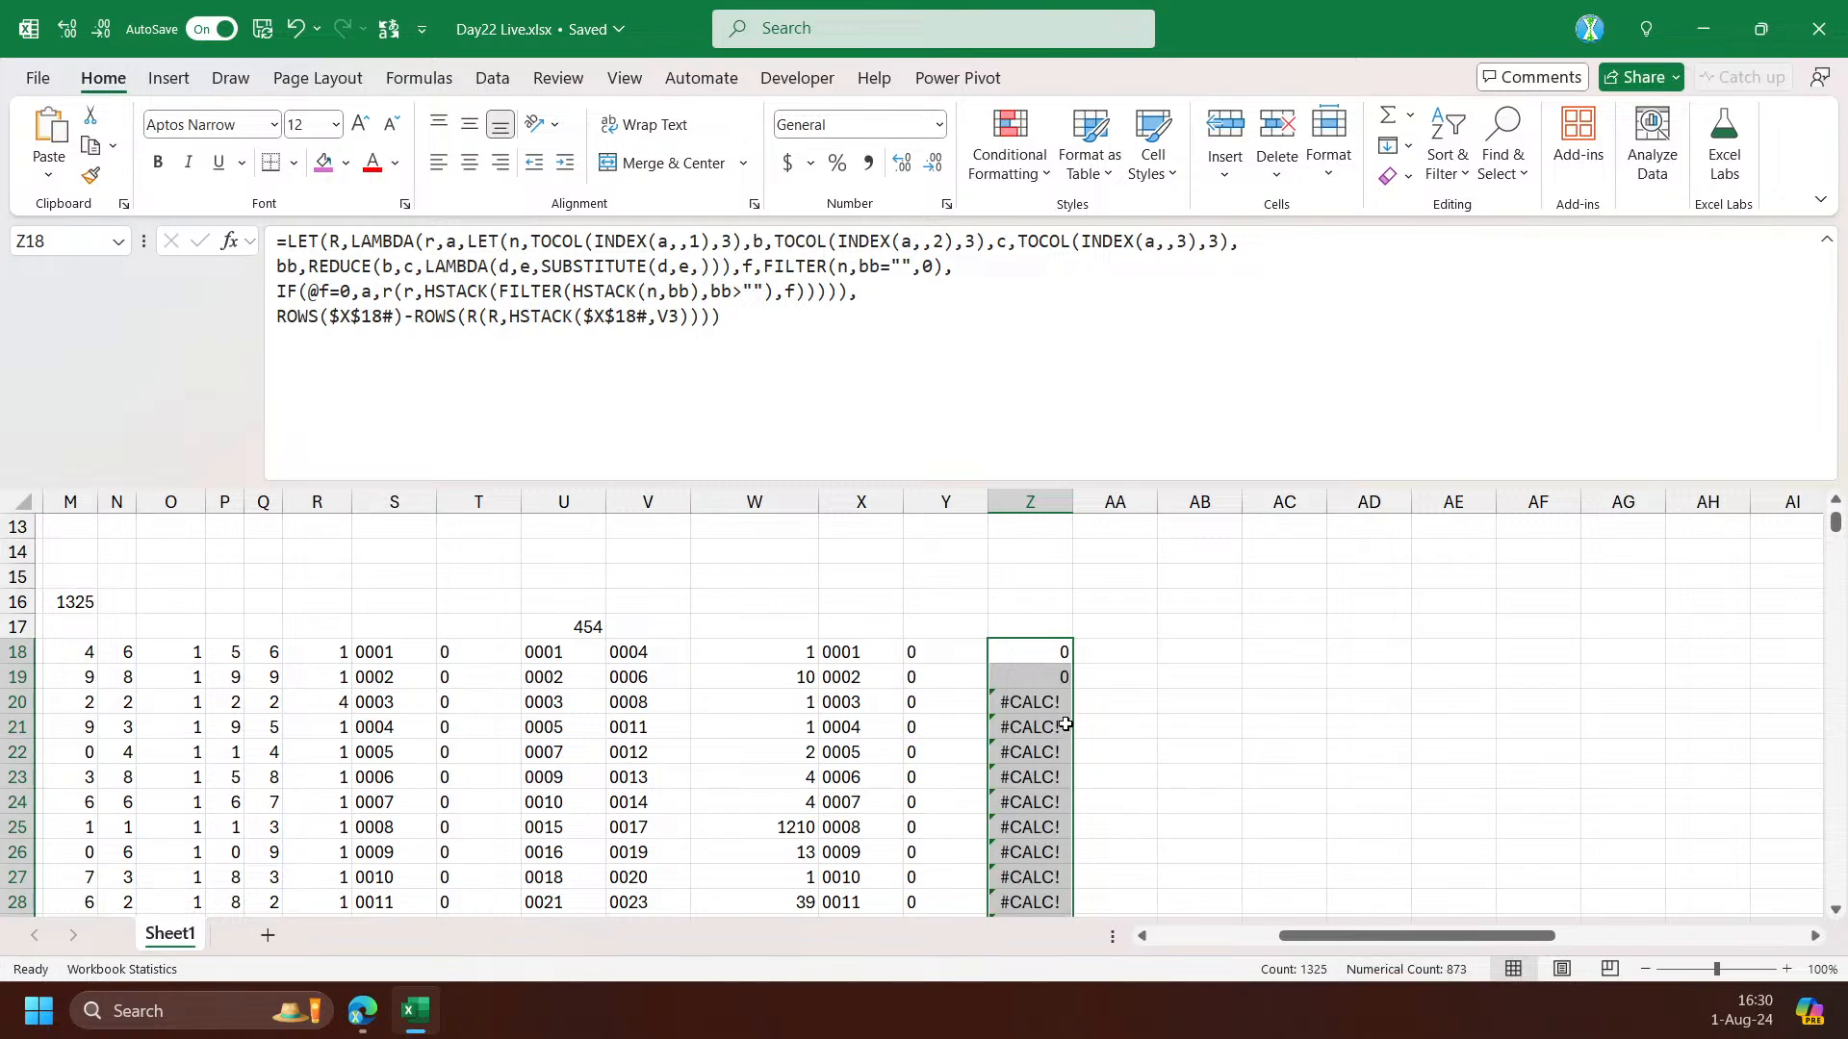
double_click(1044, 702)
scroll(1042, 767, down, 3)
scroll(1042, 767, up, 3)
Try replacing the V3 reference in the Z18 formula with W18 and refill the formula down column Z
click(1040, 649)
double_click(1039, 647)
scroll(1013, 687, up, 3)
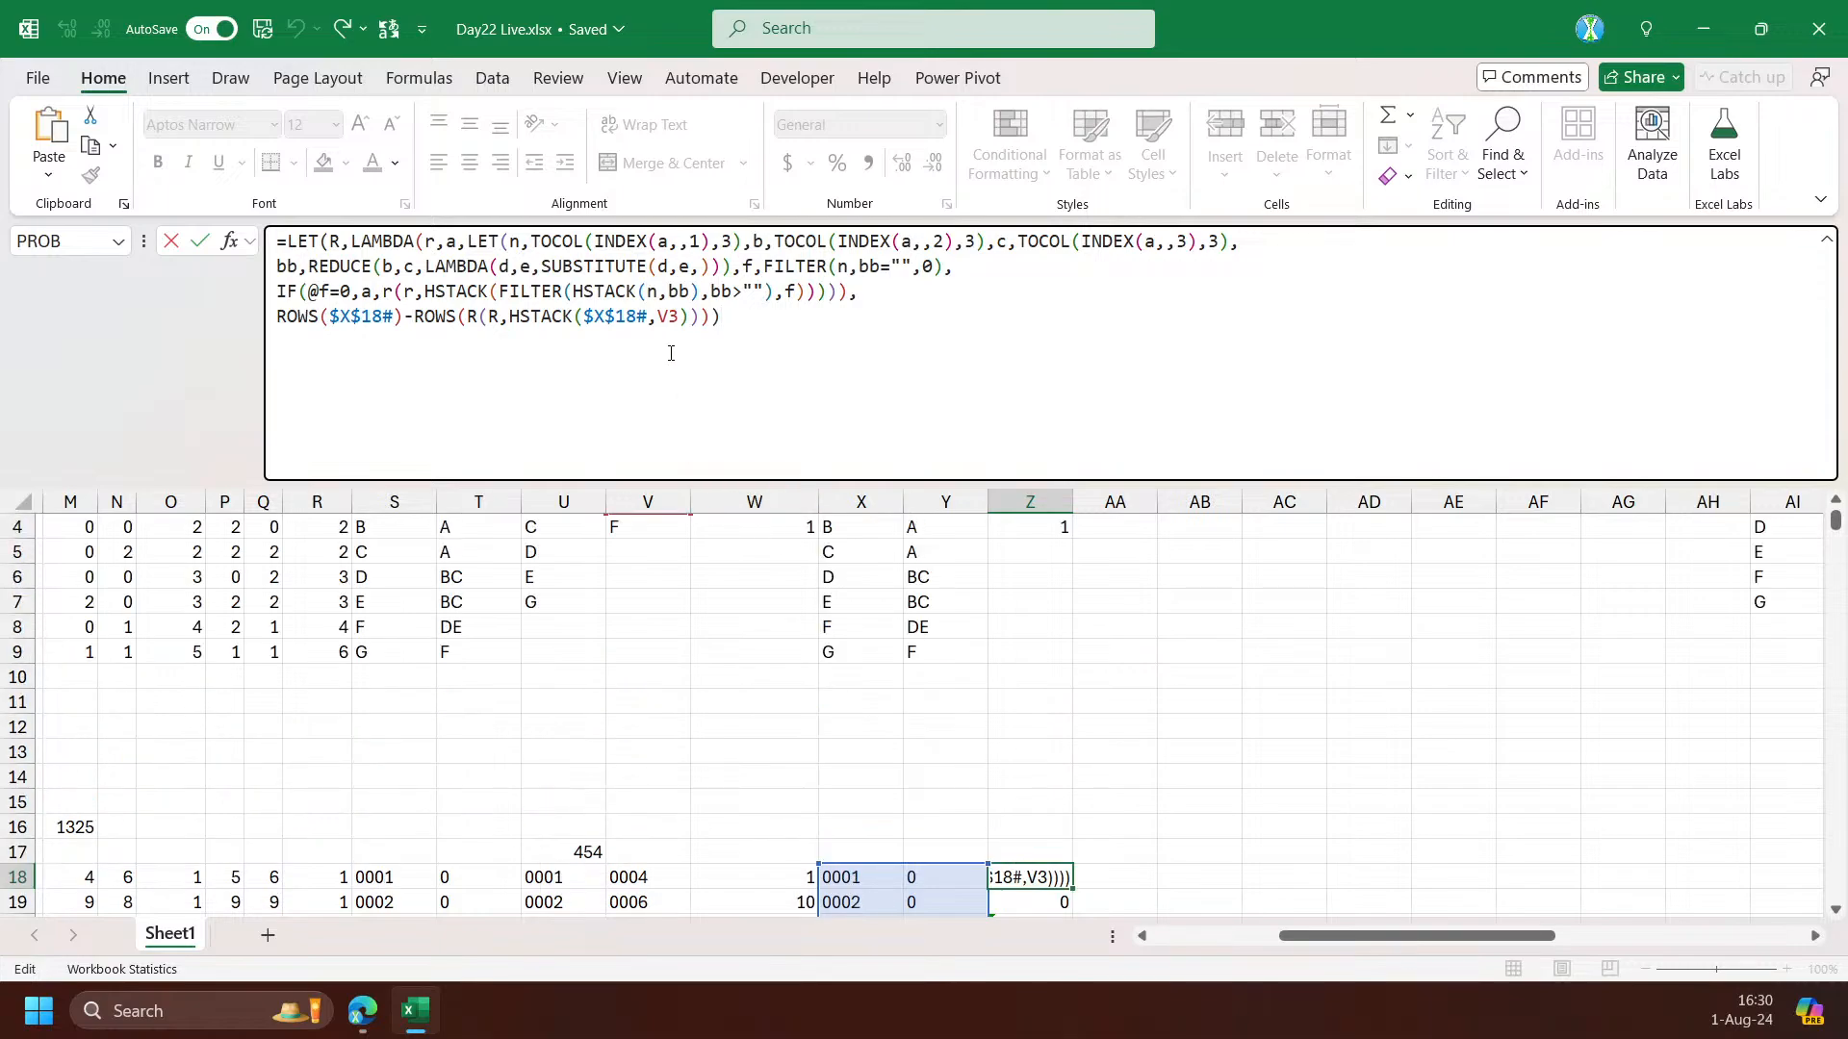
double_click(669, 317)
scroll(784, 660, down, 2)
click(773, 722)
key(Return)
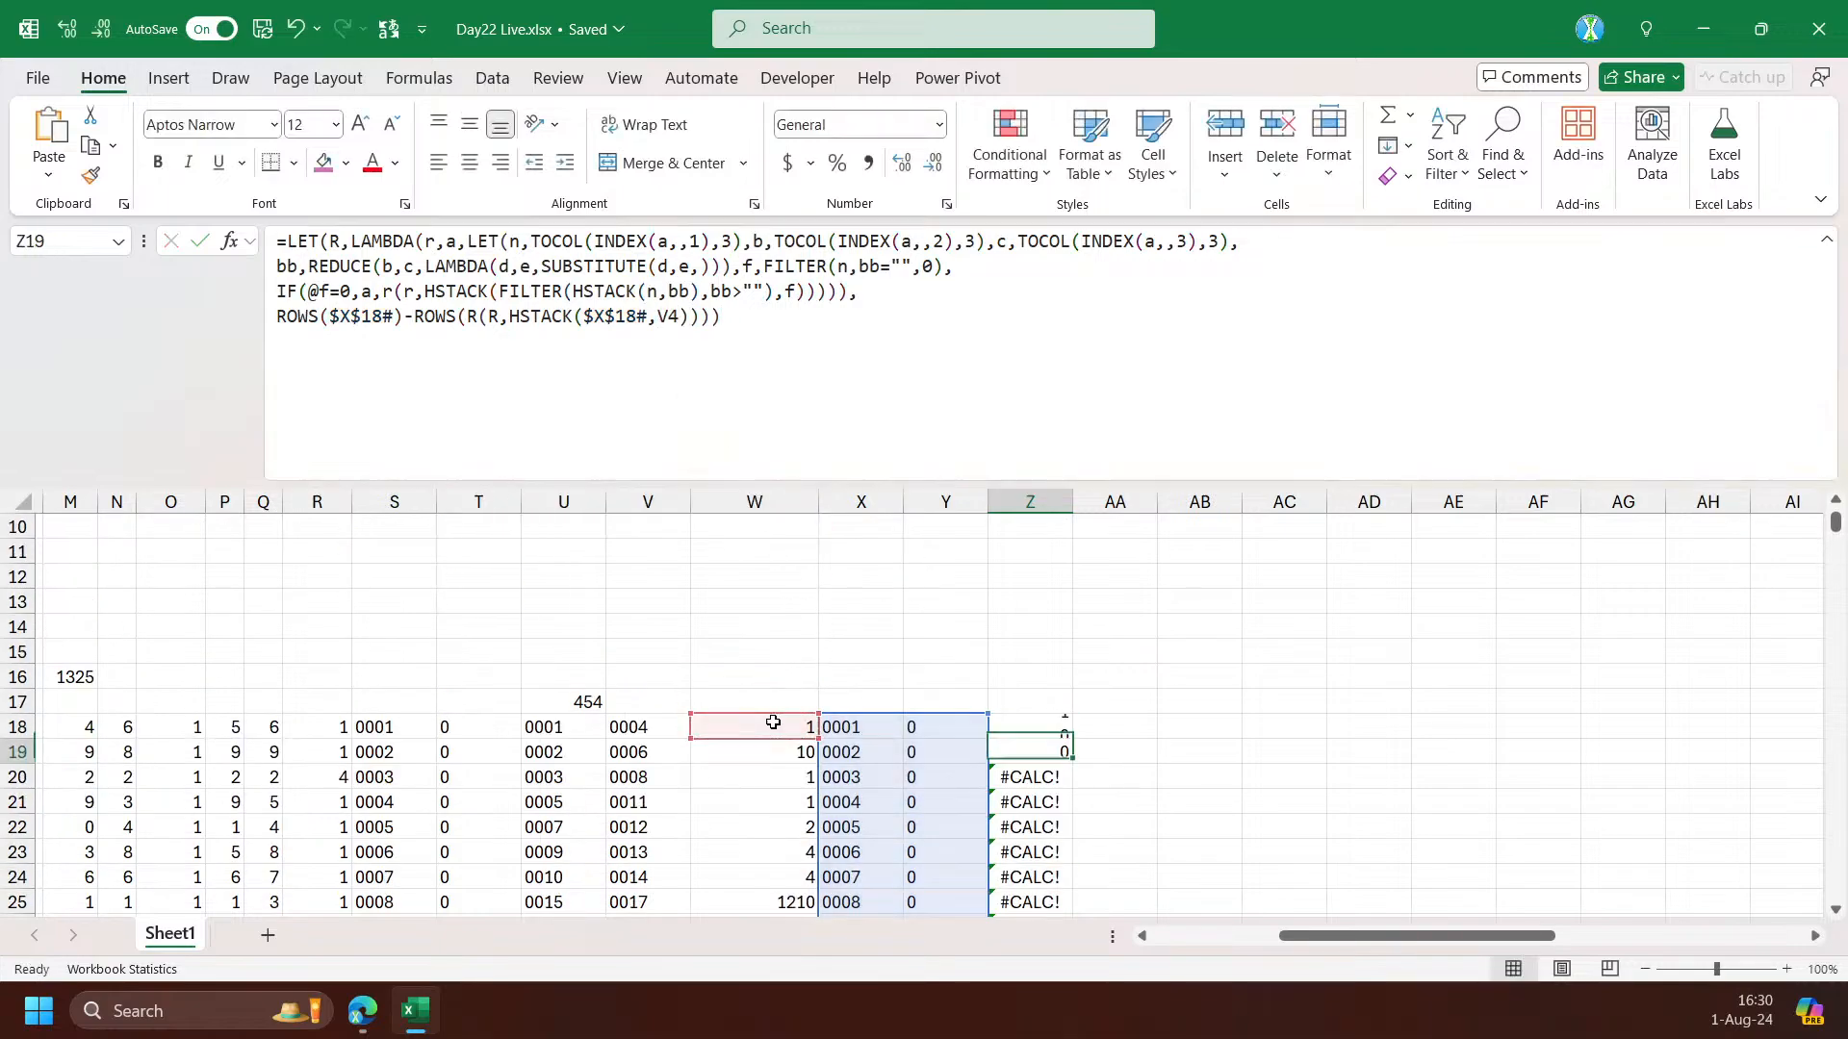
click(1044, 727)
double_click(1072, 739)
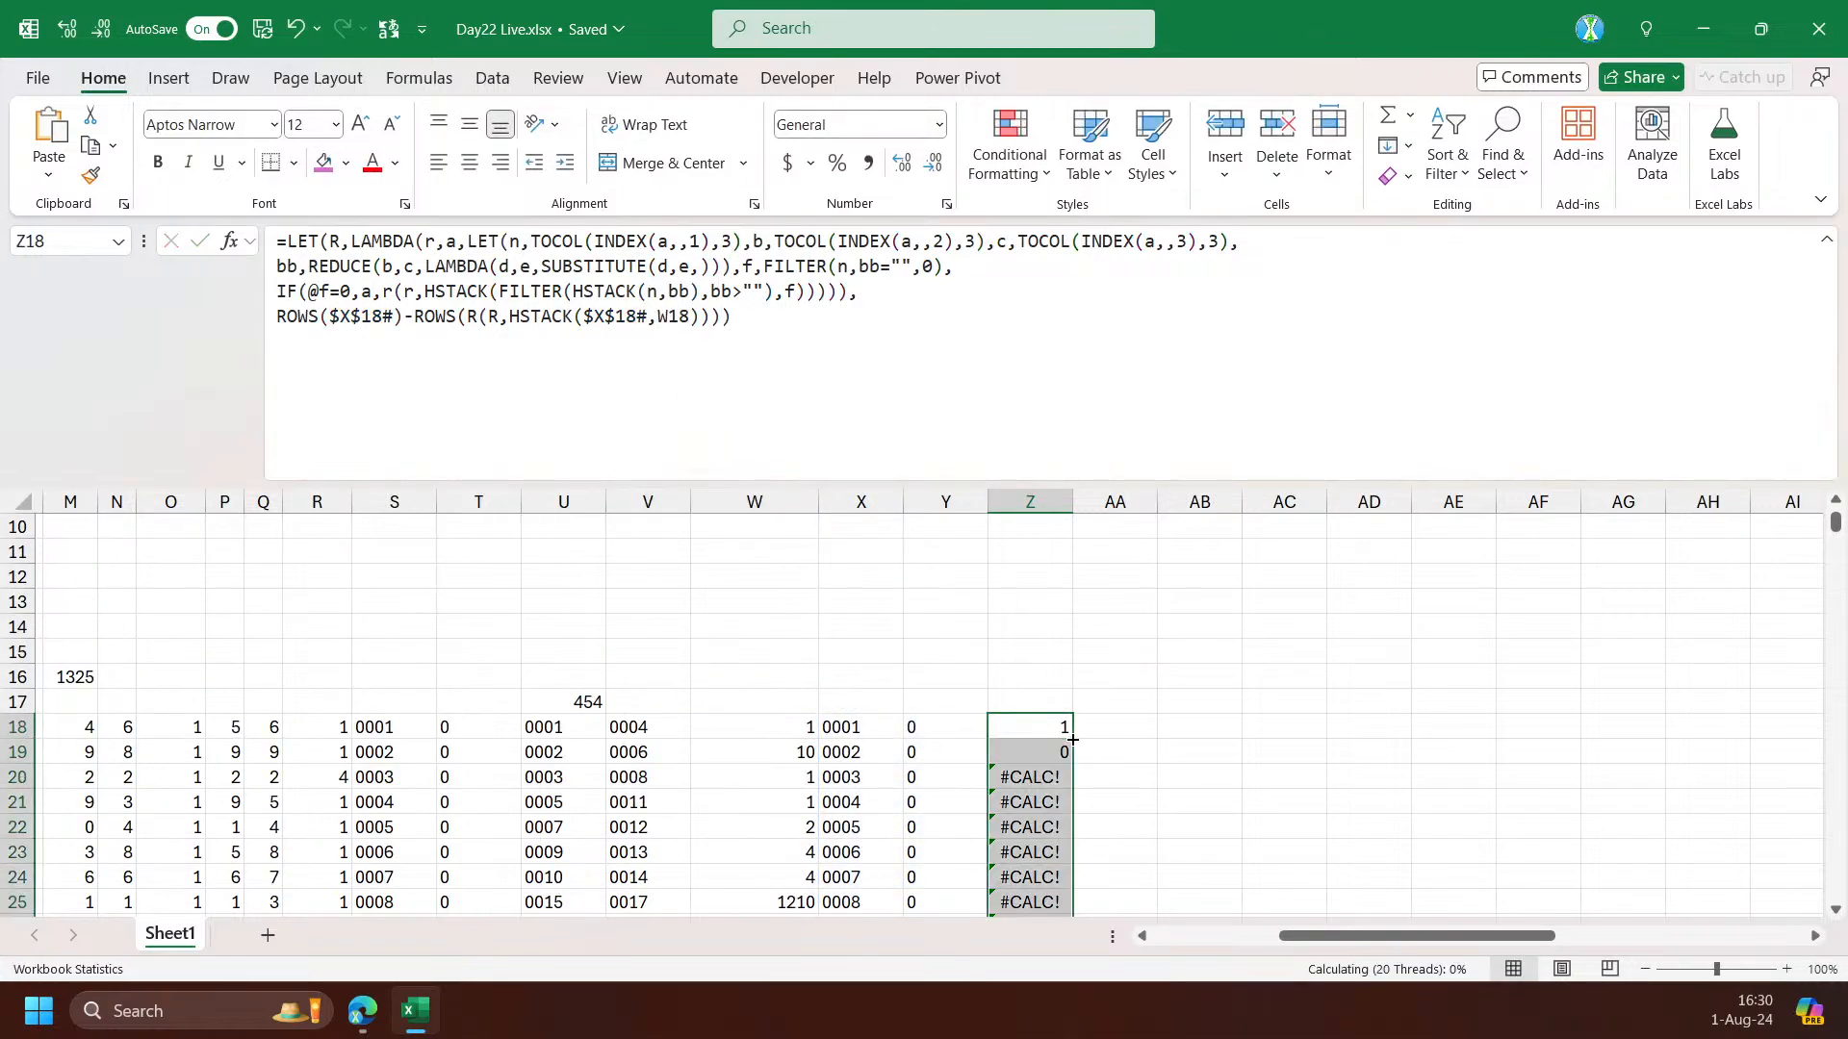
scroll(1072, 782, down, 4)
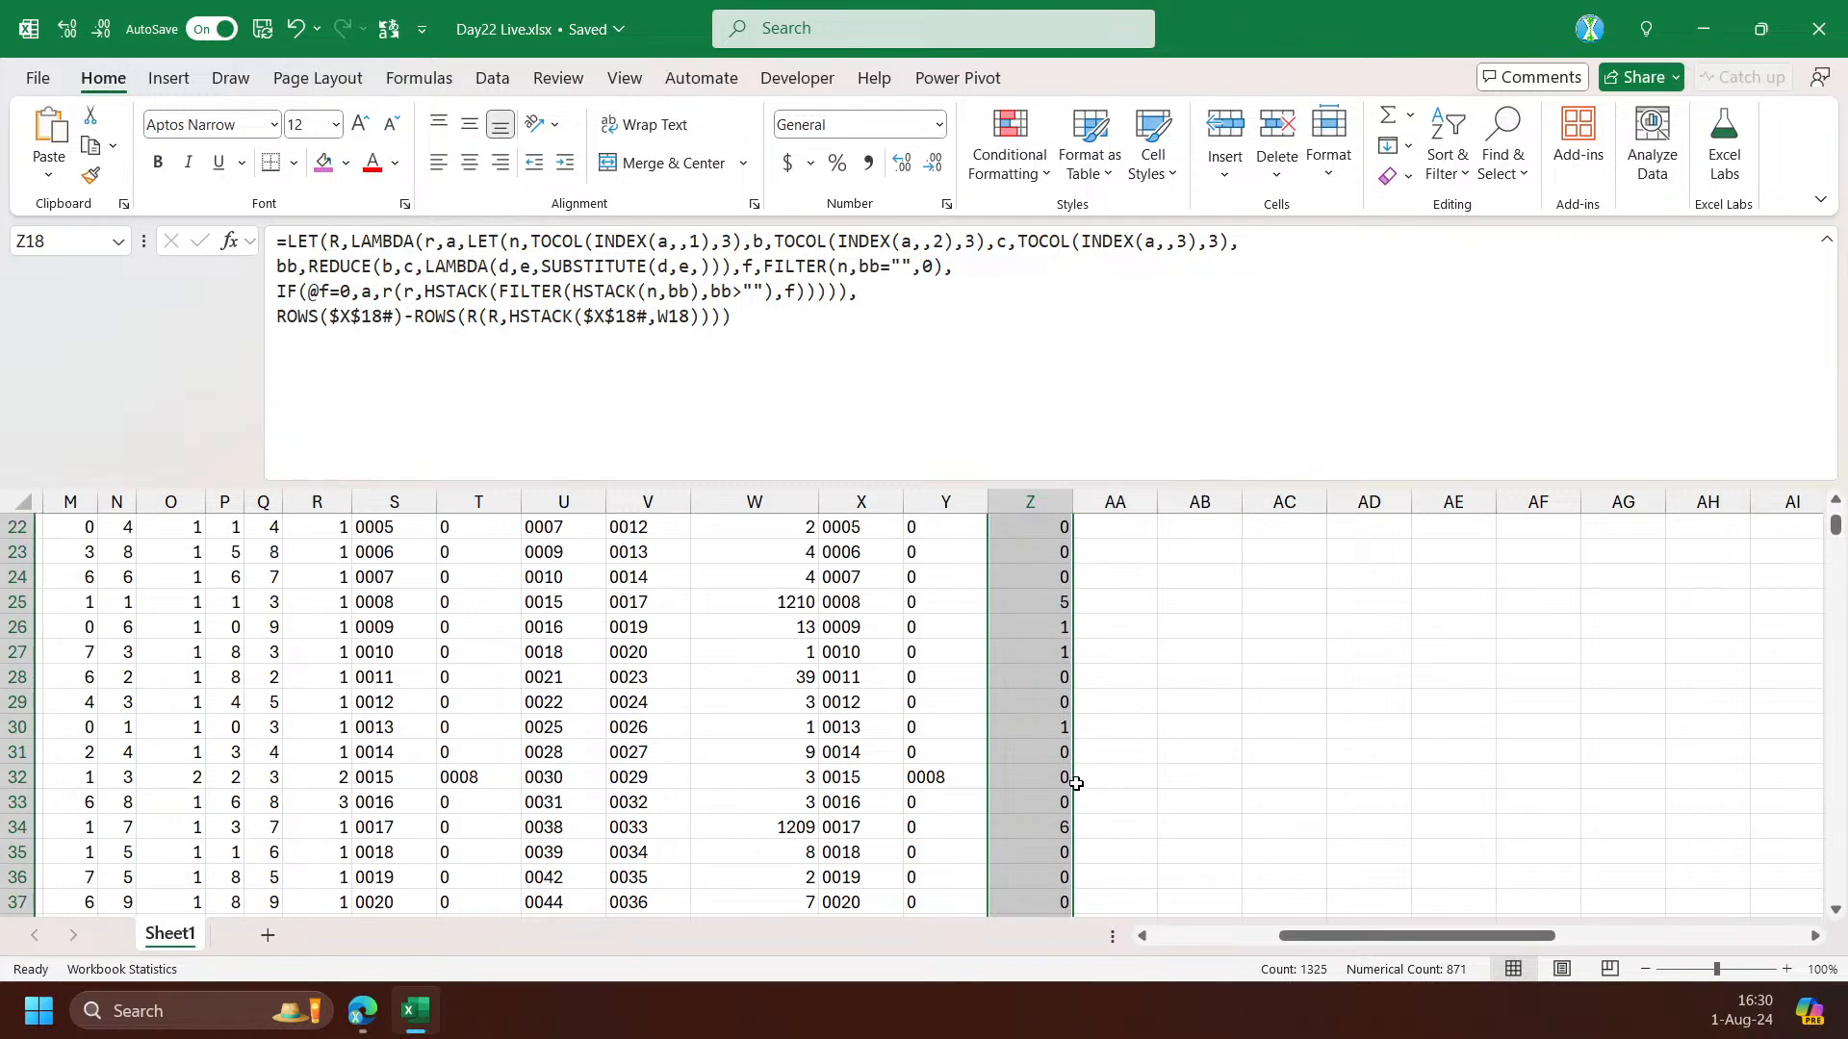
scroll(1075, 782, up, 3)
Point the last HSTACK argument of the Z18 formula to V18 and refill the formula down column Z
double_click(1040, 651)
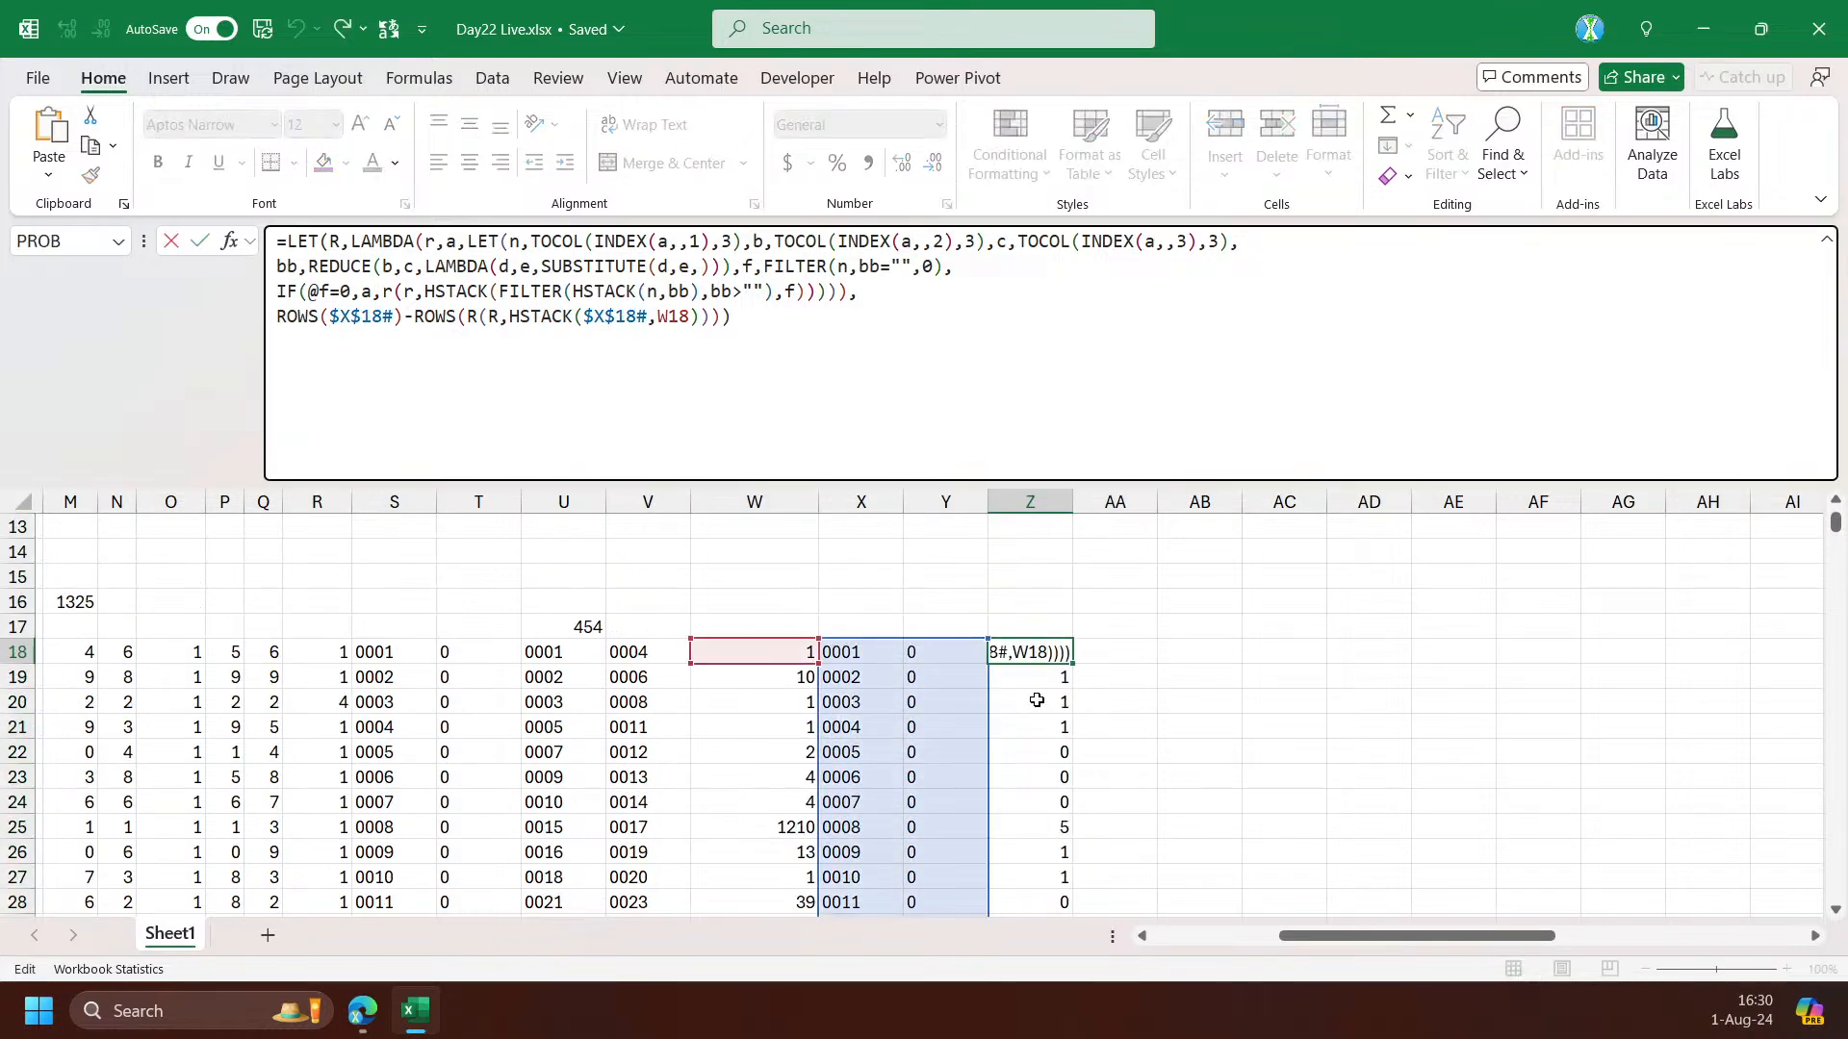
key(Escape)
double_click(1044, 655)
drag(745, 639, 659, 641)
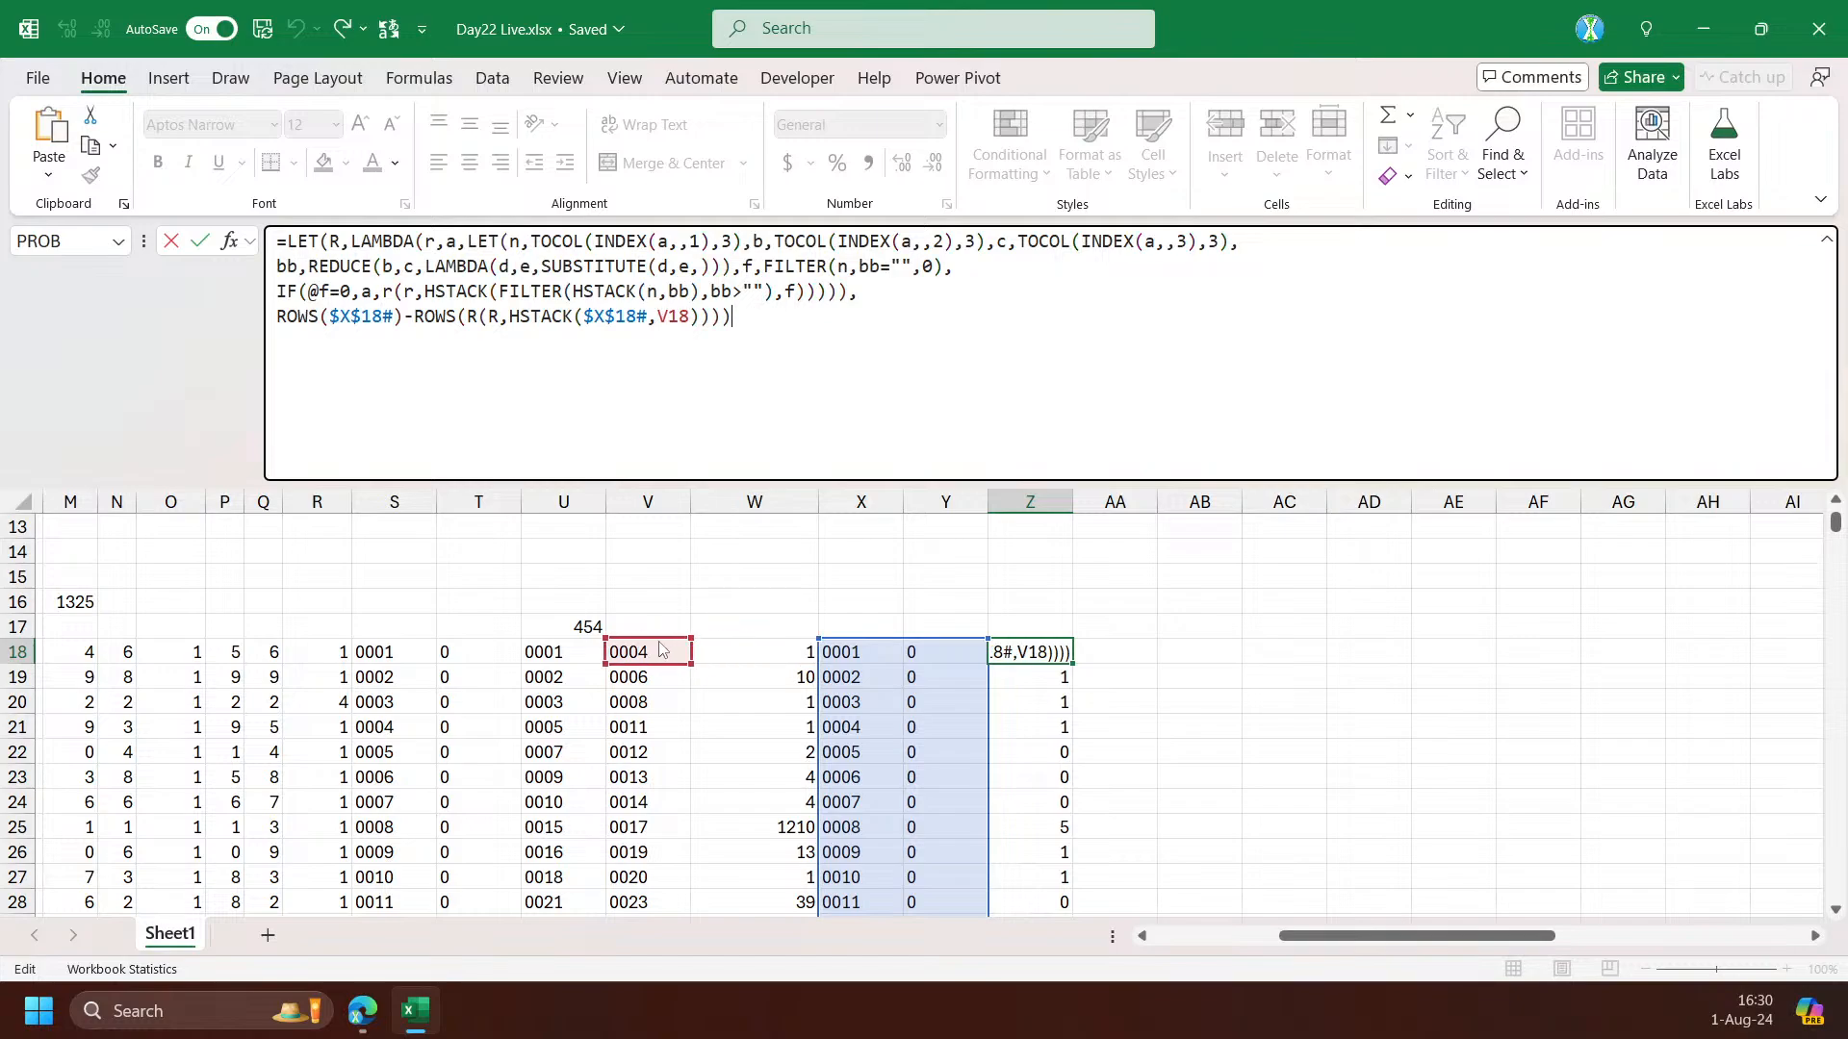
key(Return)
click(1057, 660)
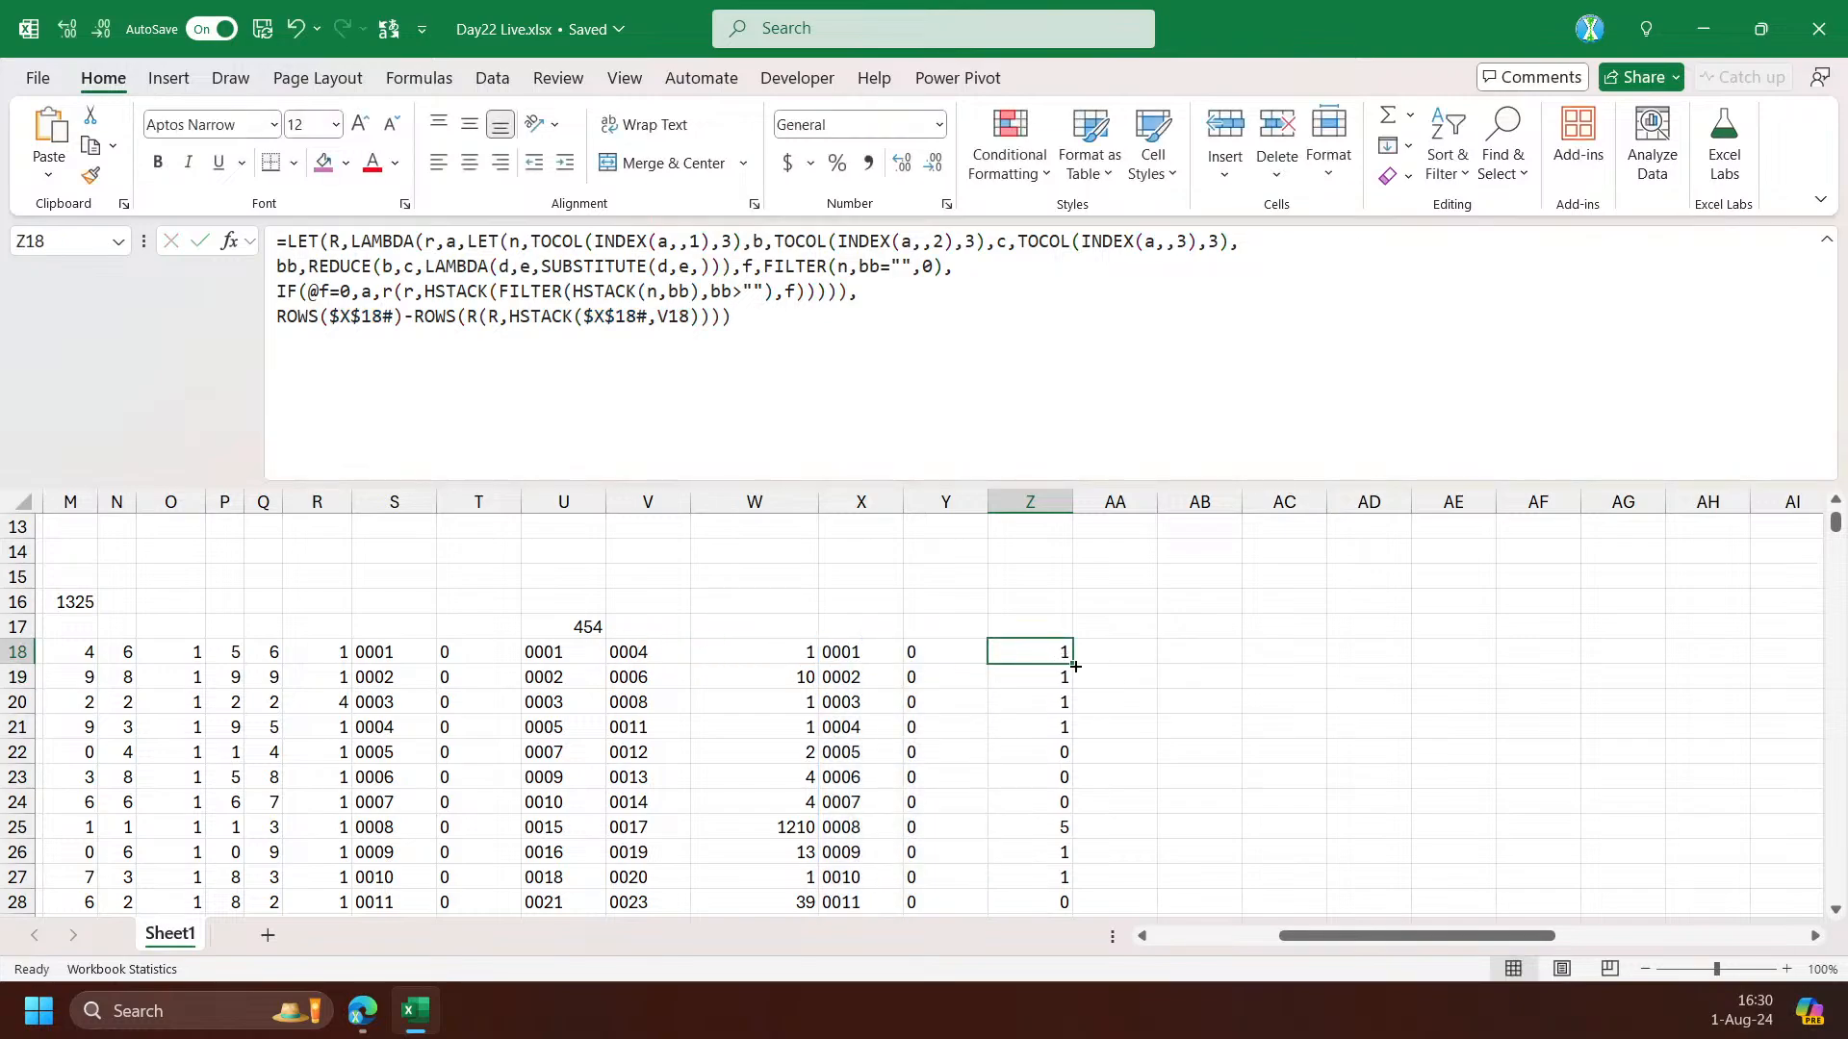
double_click(1075, 666)
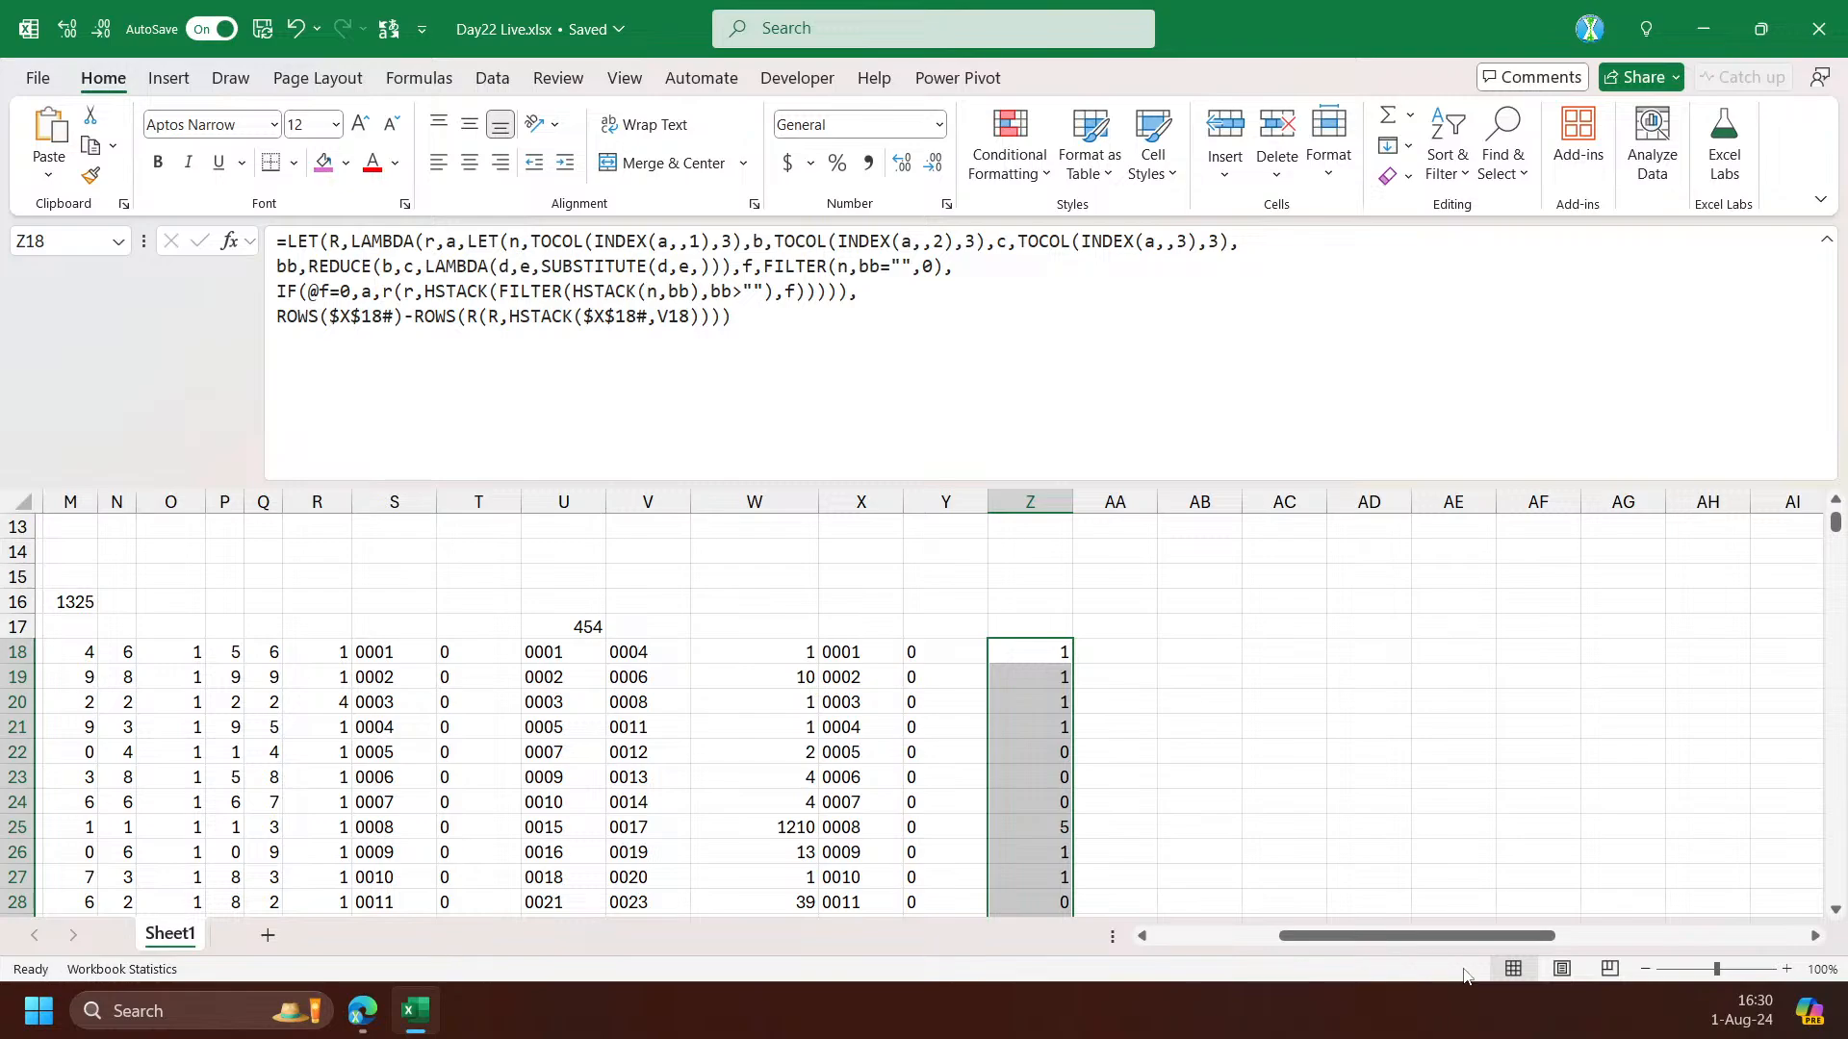
Total the spilled falling-brick counts in W17 with =SUM(W18#)
click(800, 653)
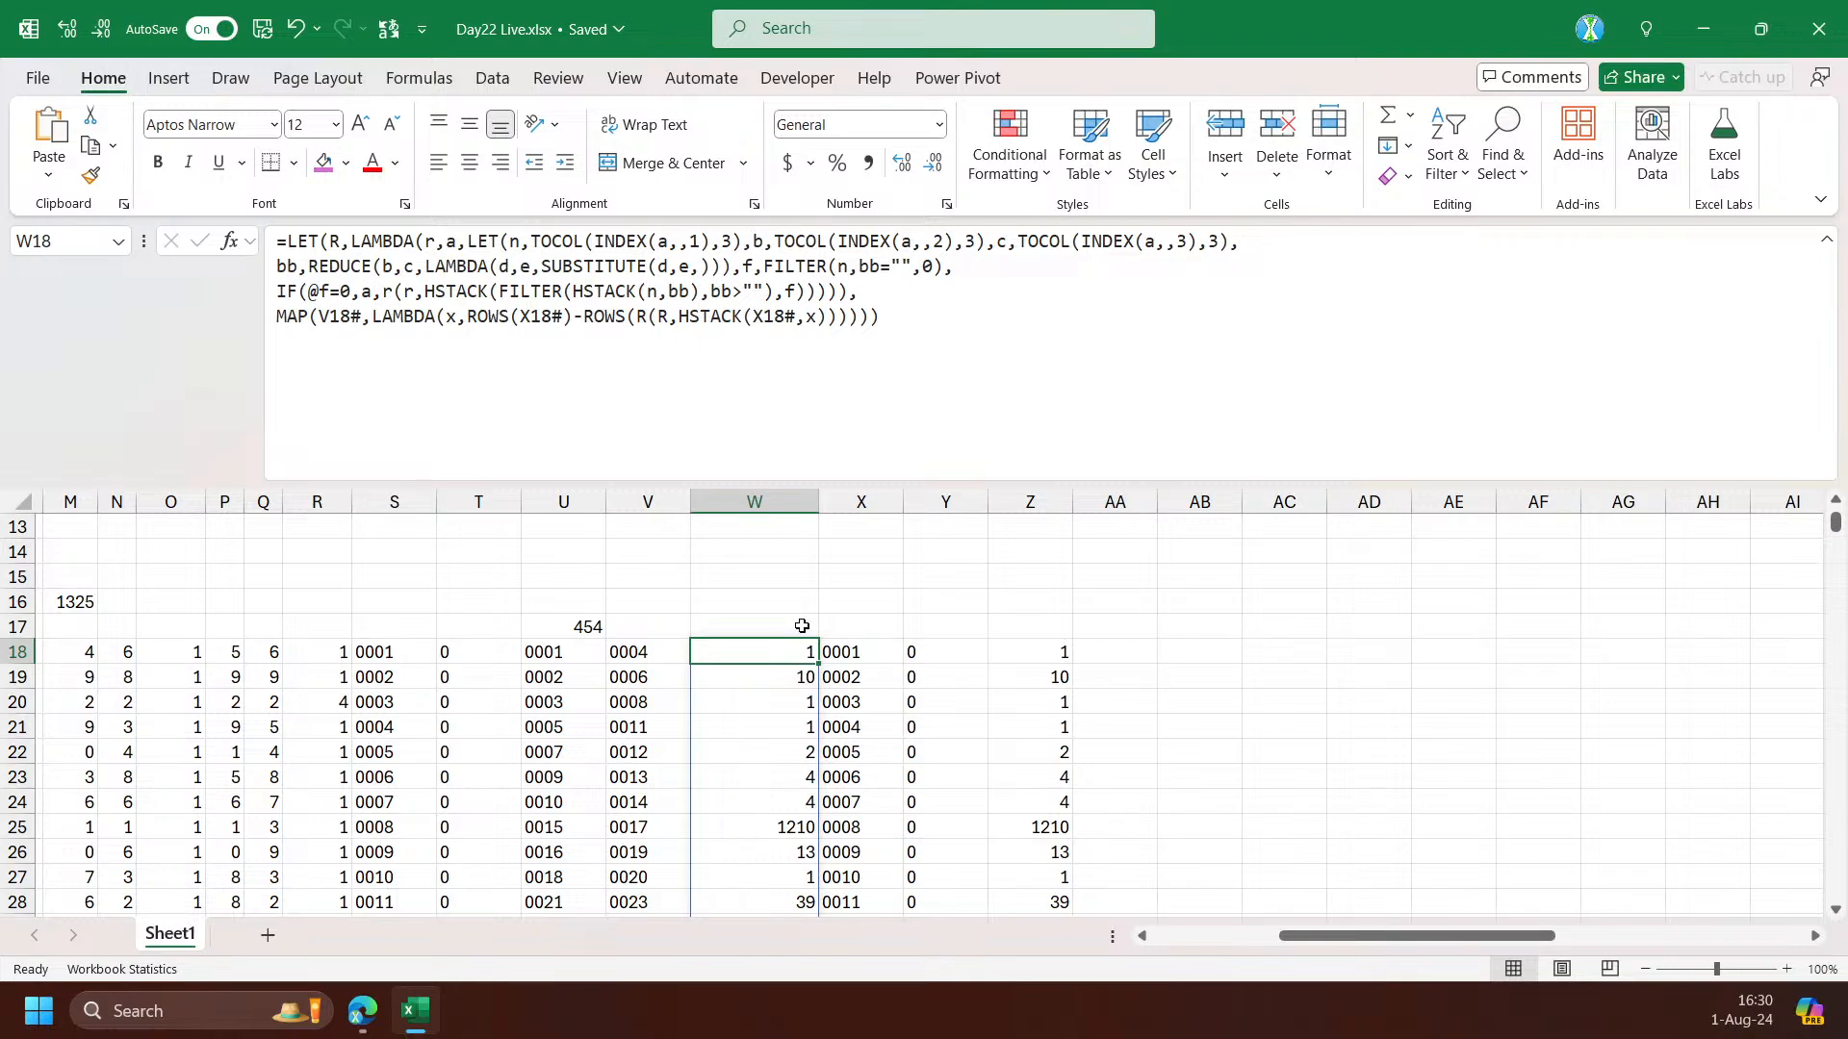
click(802, 627)
text(=s)
key(Tab)
key(Down)
key(ctrl+shift+Down)
text())
key(Return)
Switch to the browser, submit the copied W17 total as the Part Two answer, and return to the Advent calendar
click(810, 626)
key(ctrl+c)
key(super+Down)
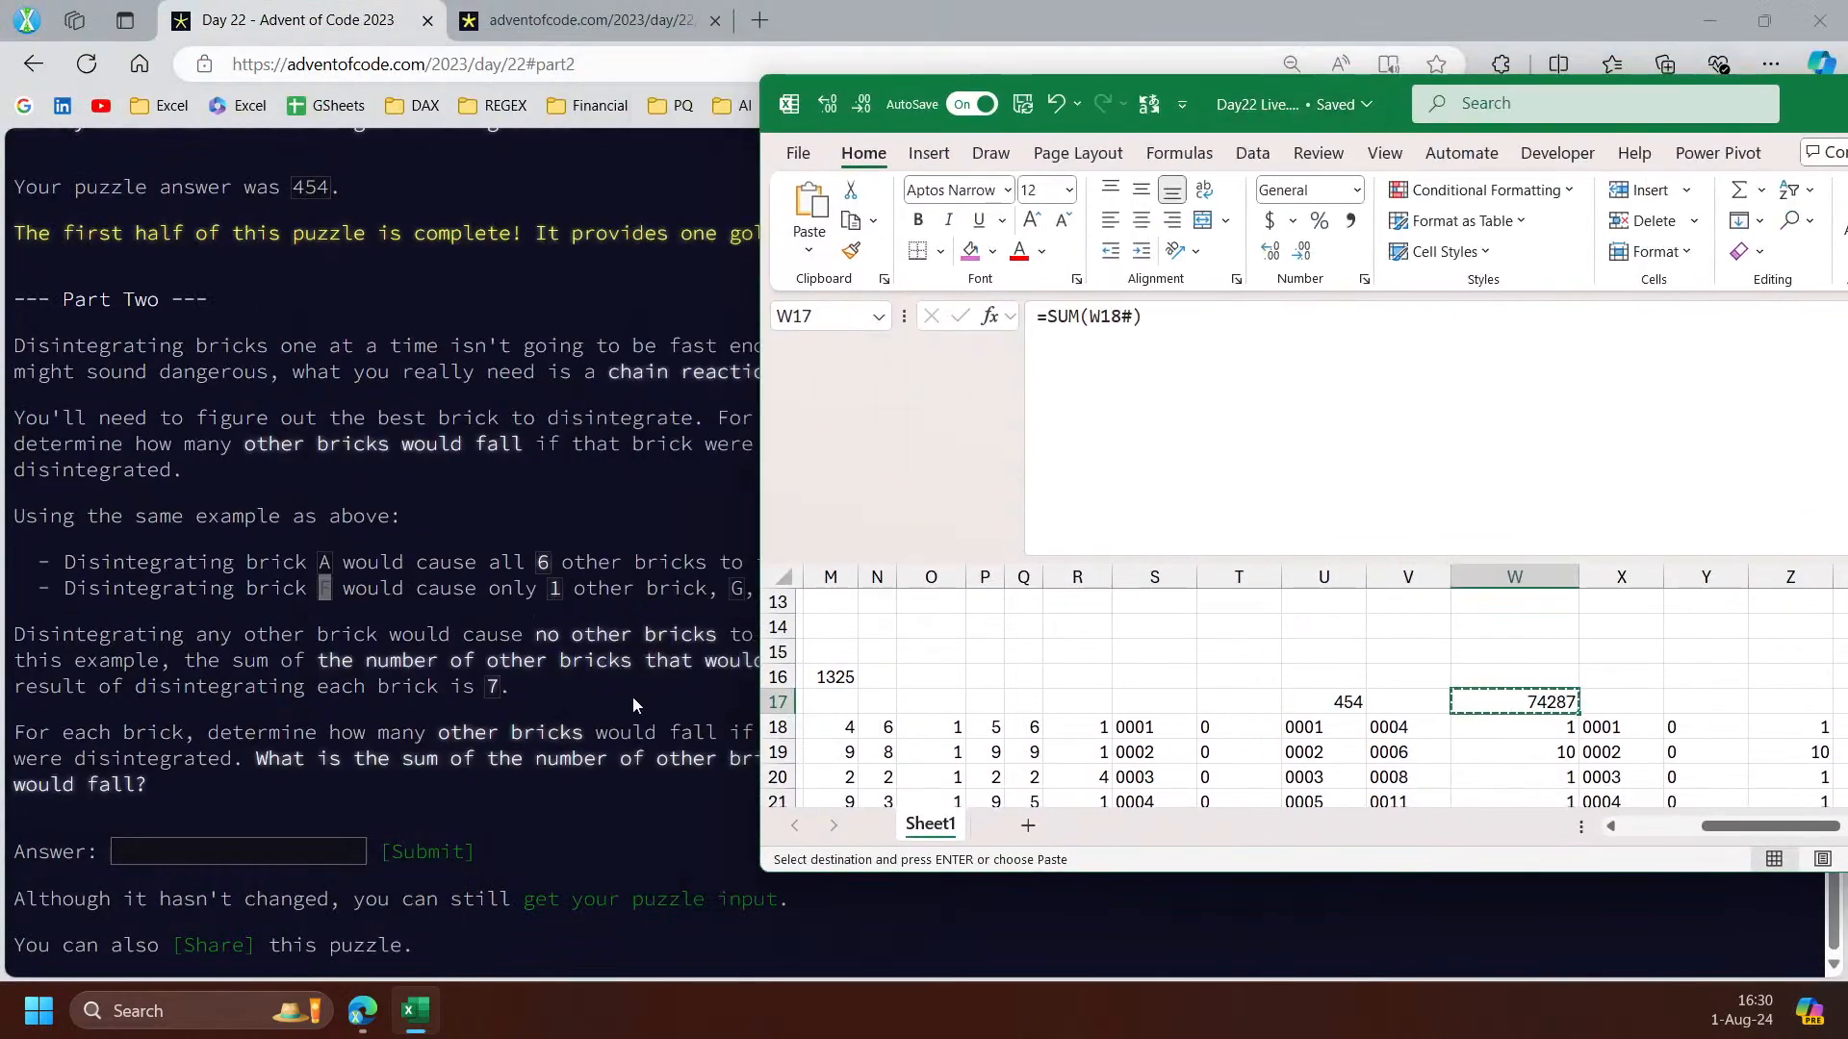
key(super+Down)
click(252, 839)
key(ctrl+v)
click(443, 853)
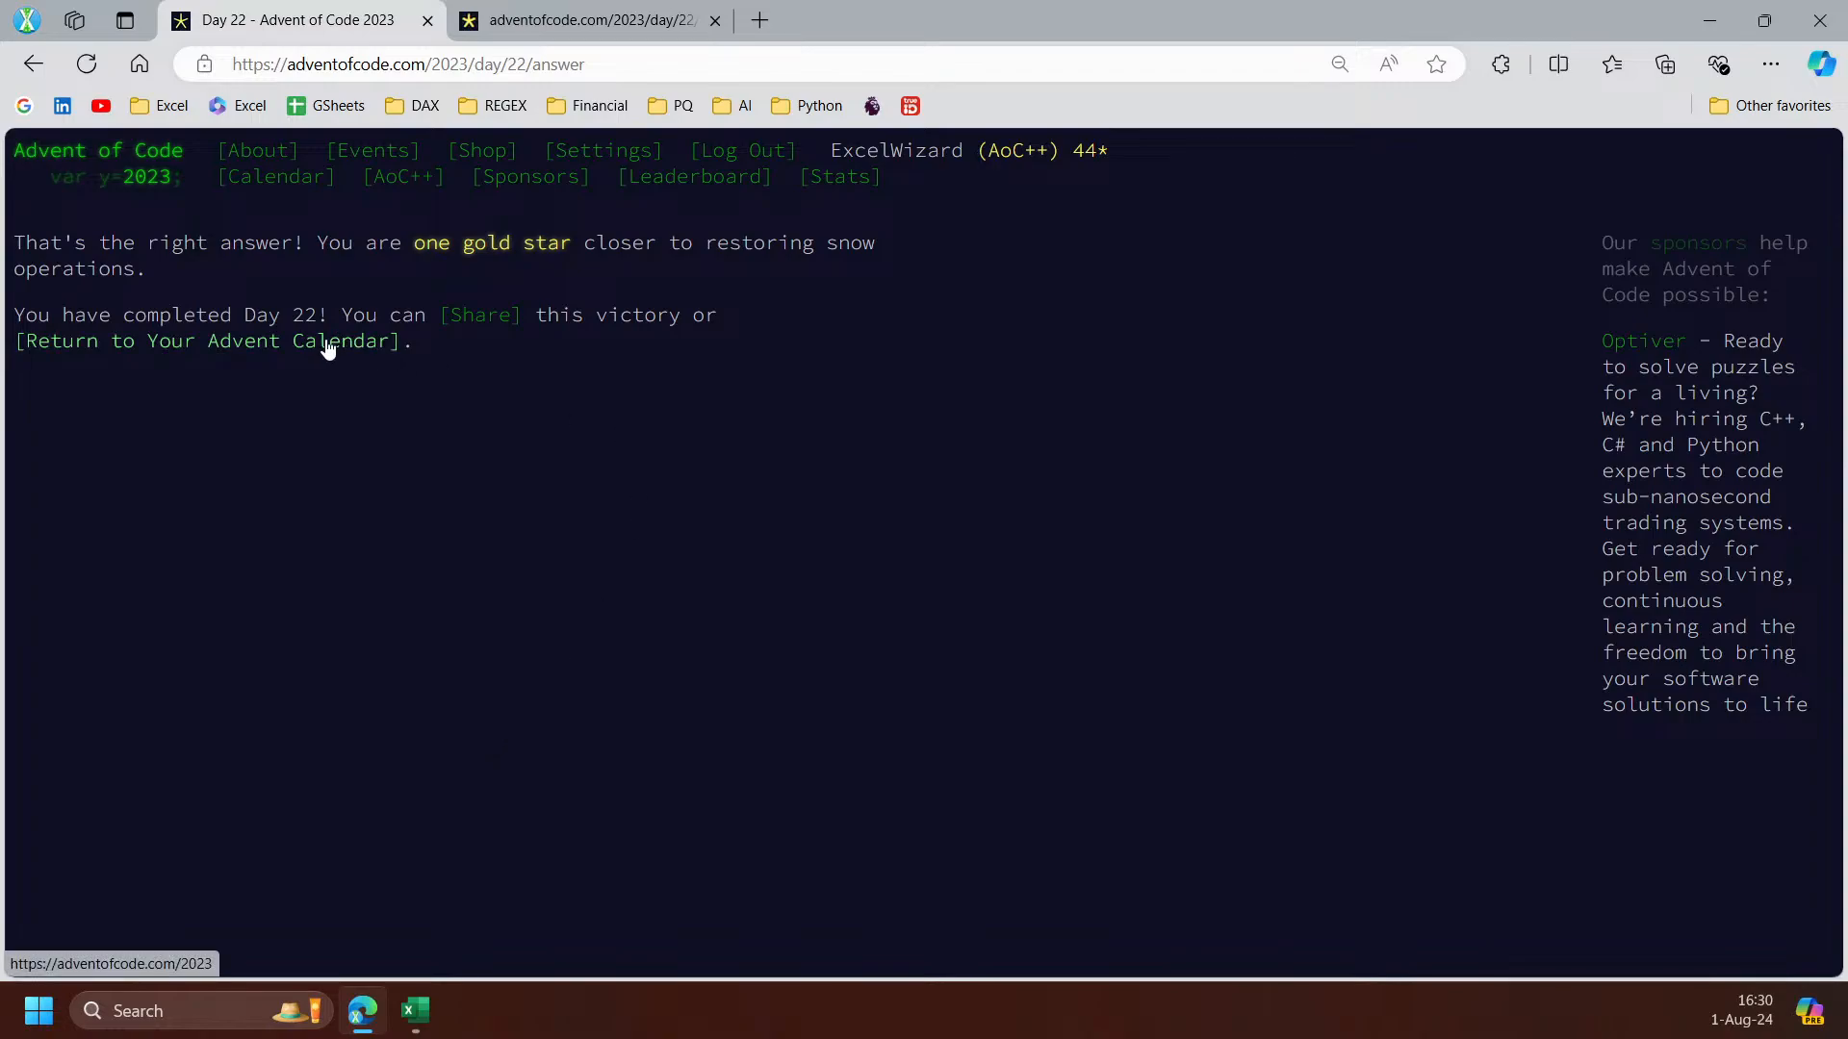
click(202, 342)
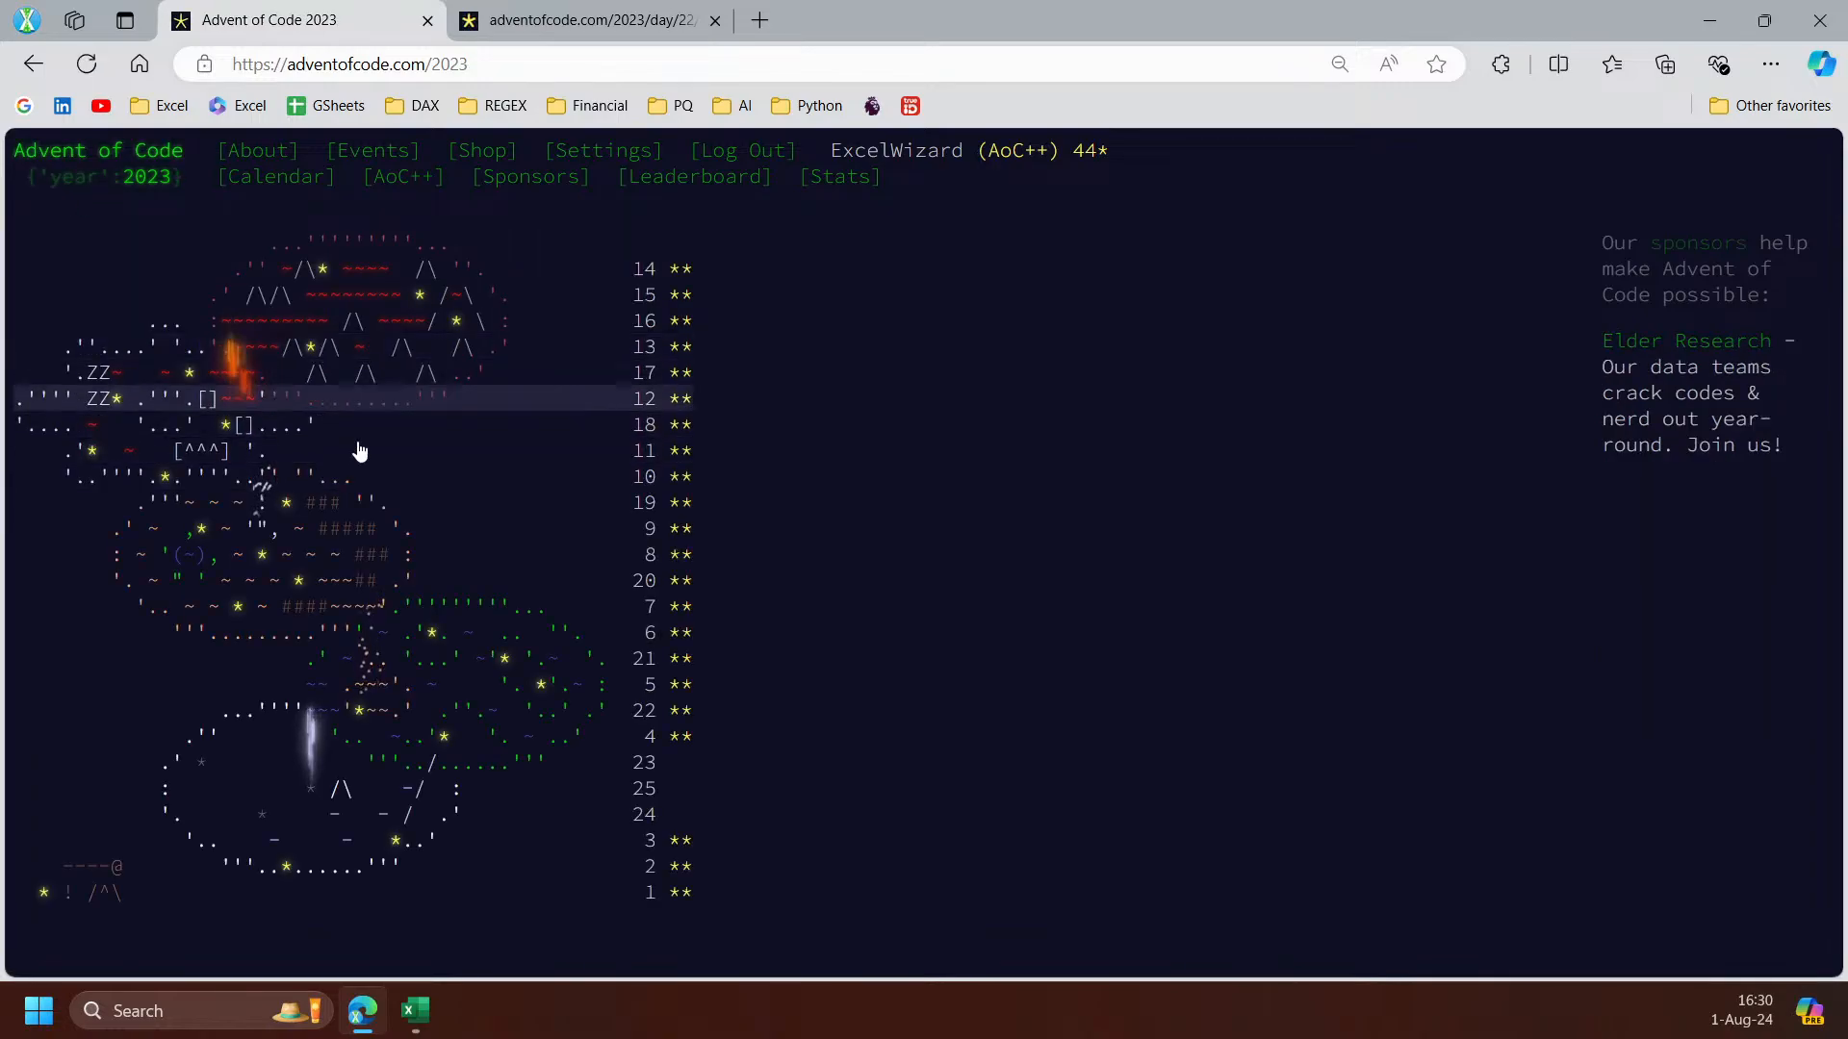